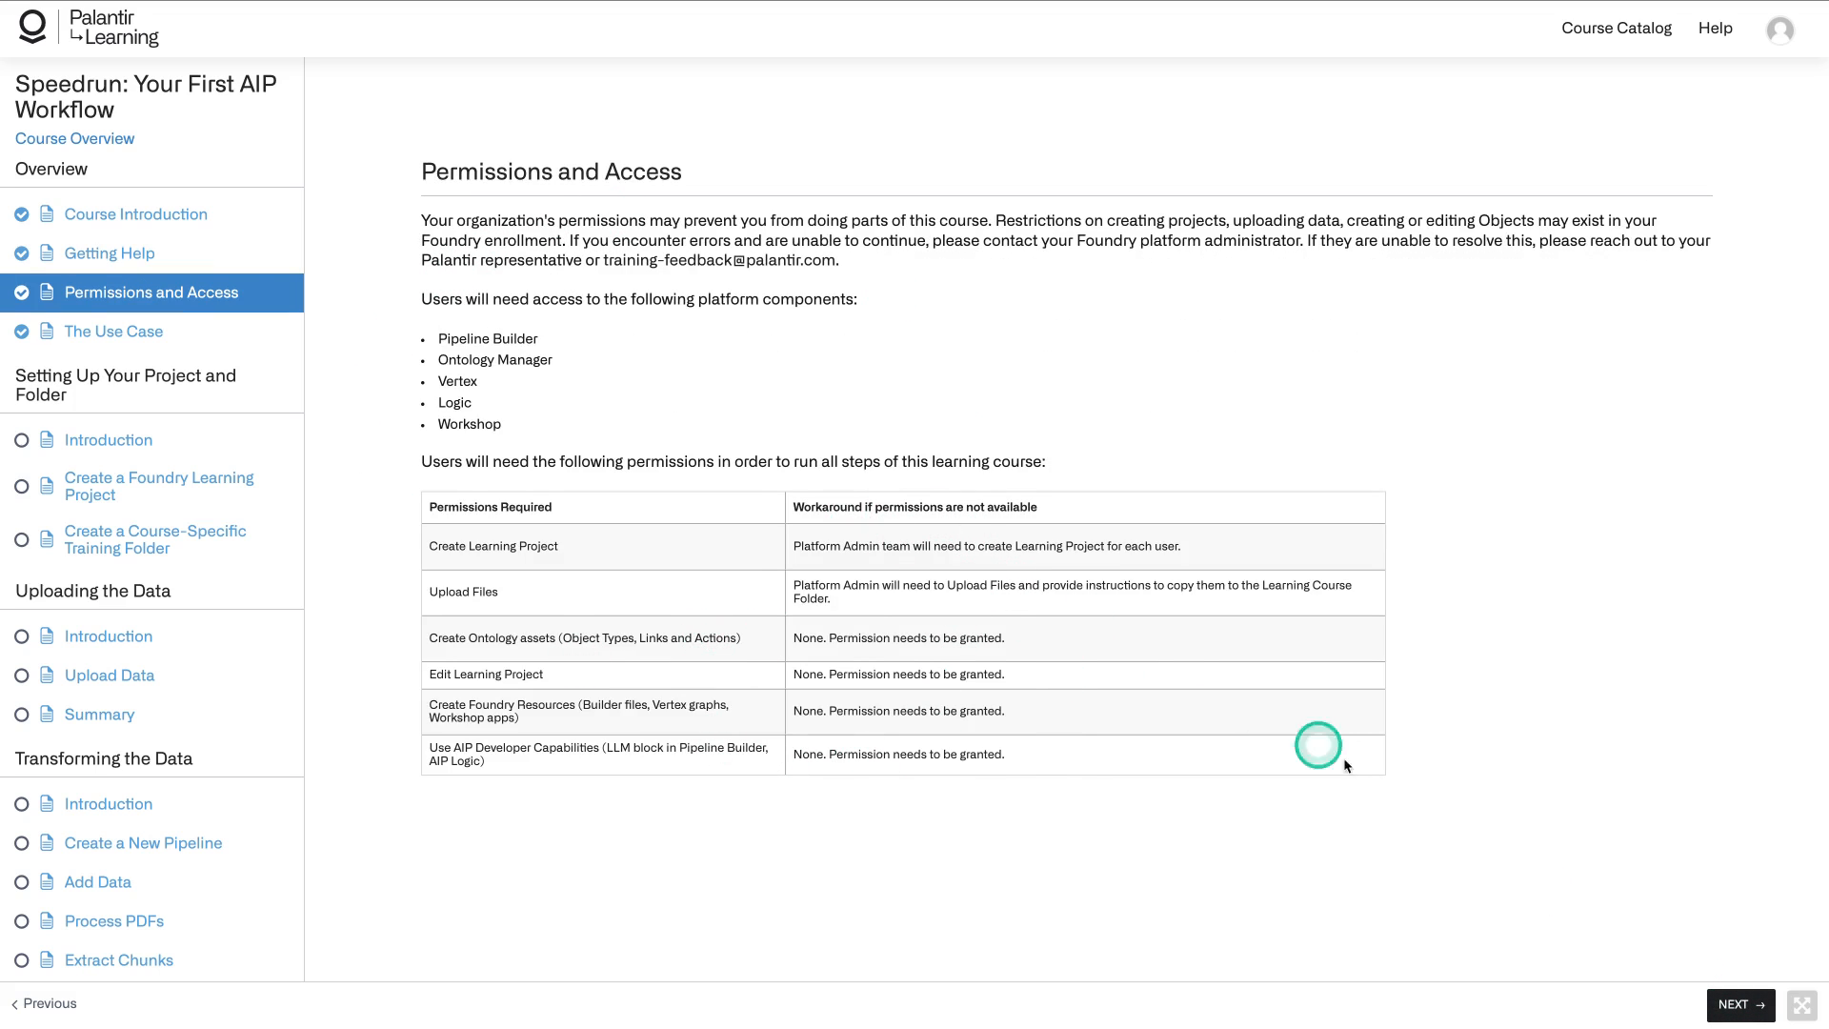
Advance to the course's use case page and examine the architecture graph from the Articles media set up to the Literature Review App.
click(1729, 1003)
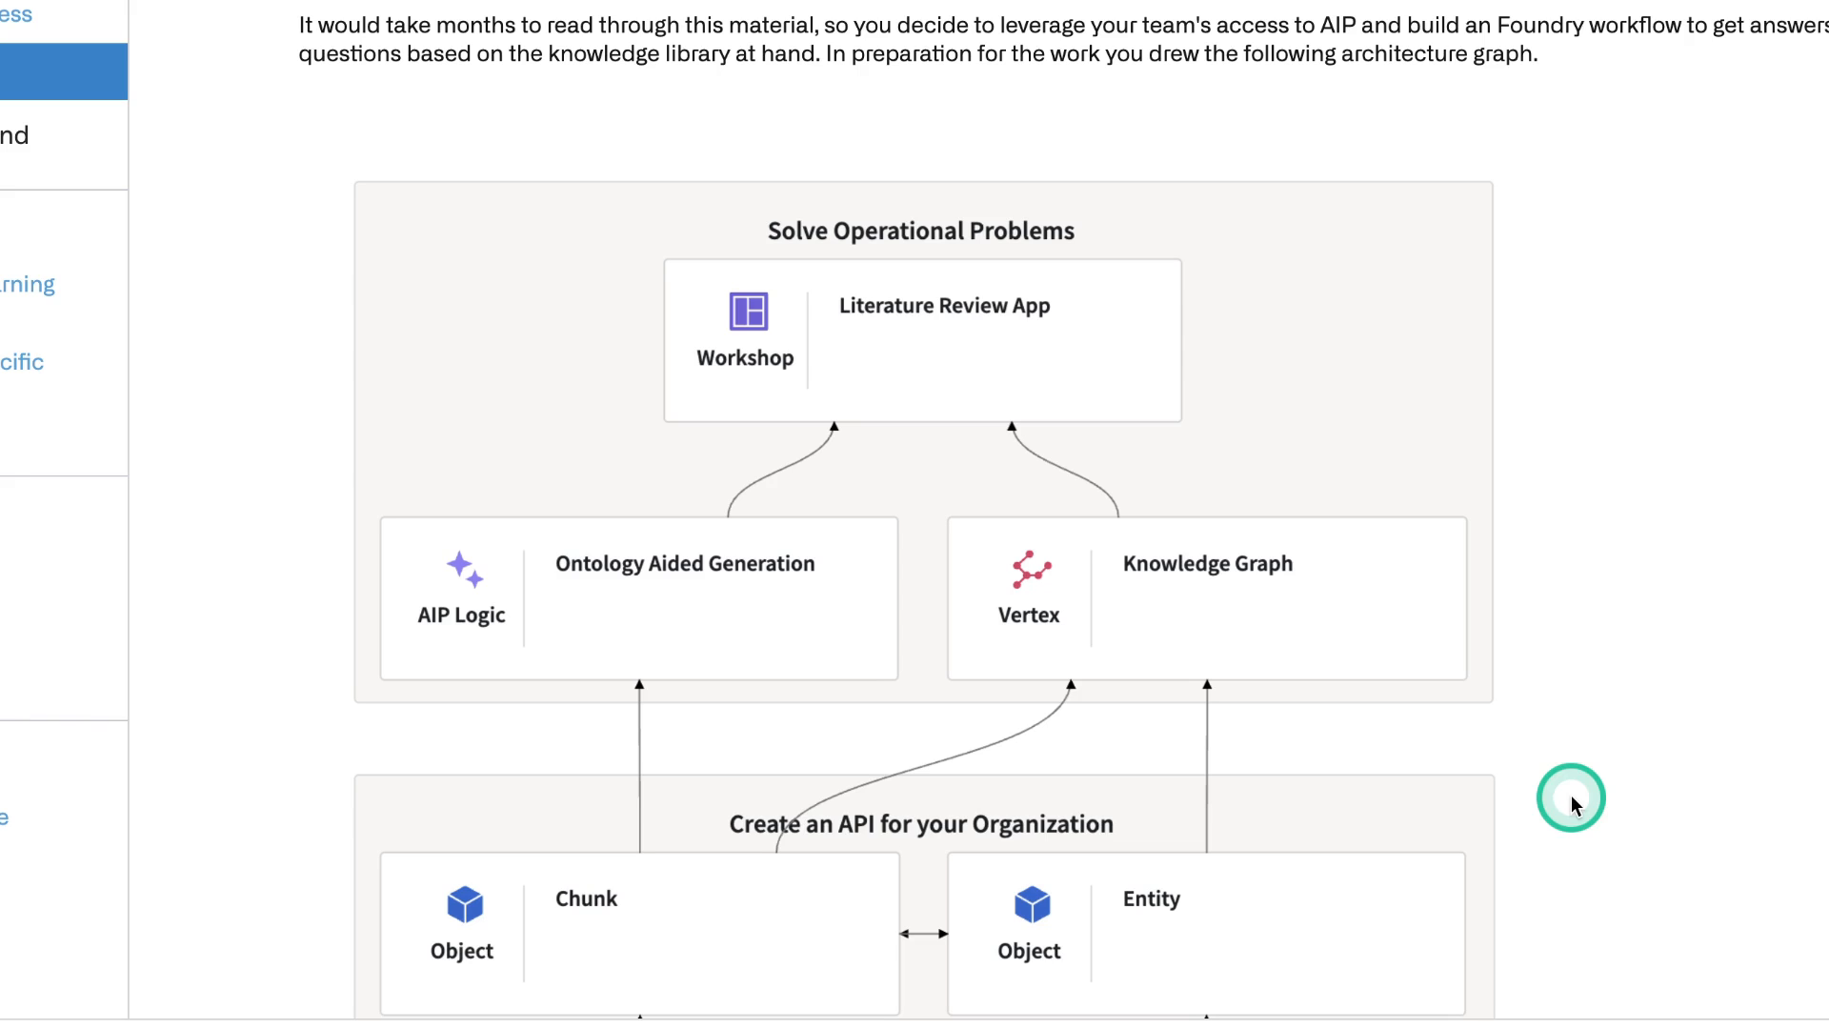
scroll(1570, 795, down, 10)
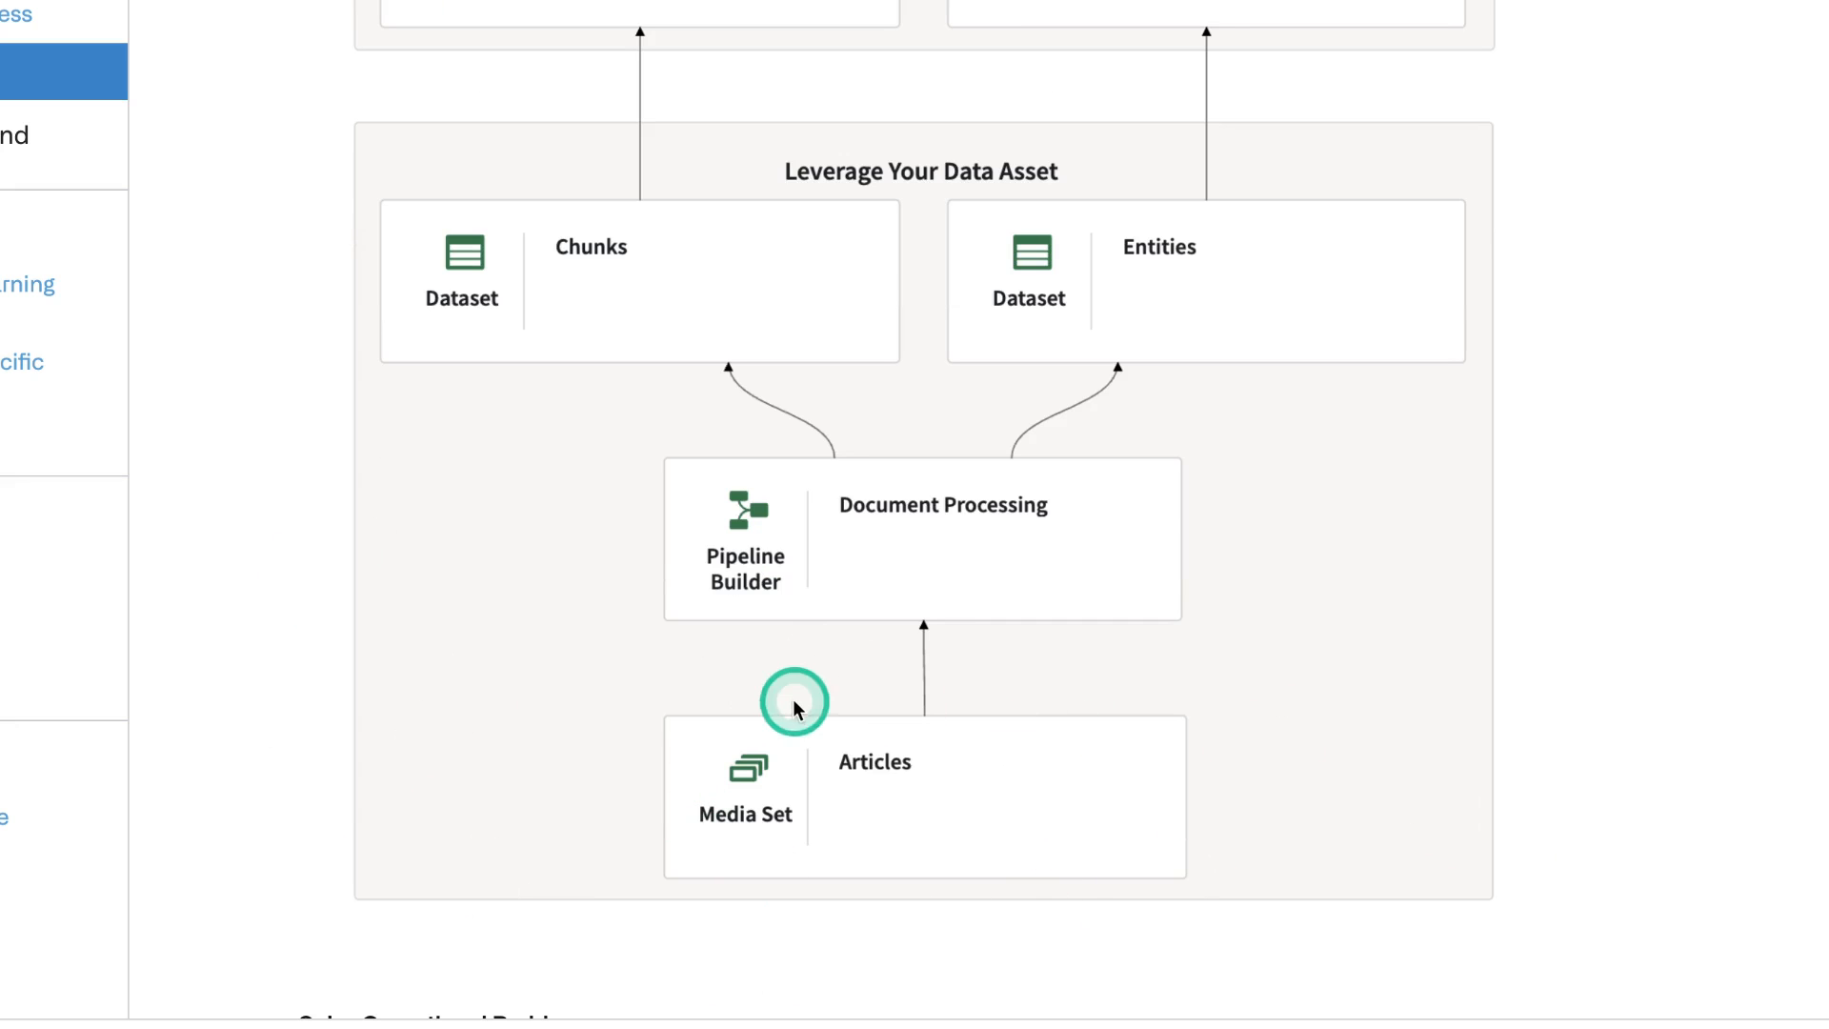
scroll(833, 759, up, 1)
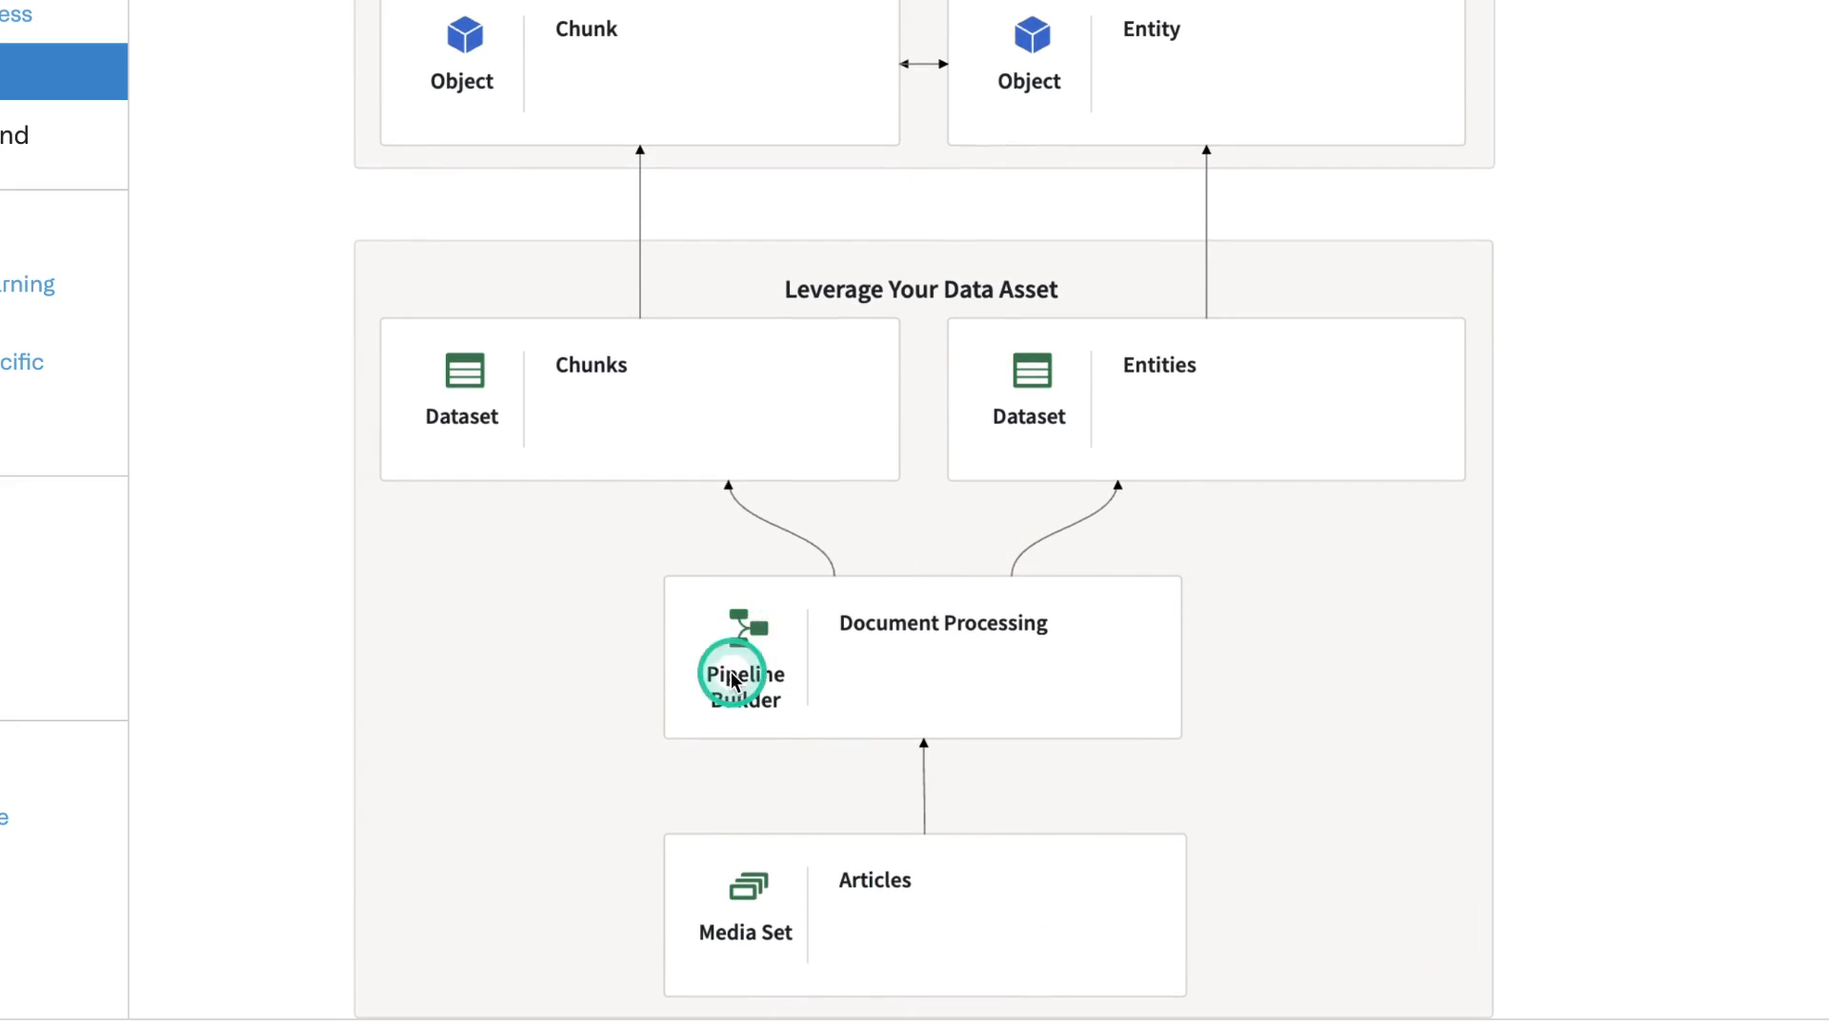
scroll(978, 673, up, 1)
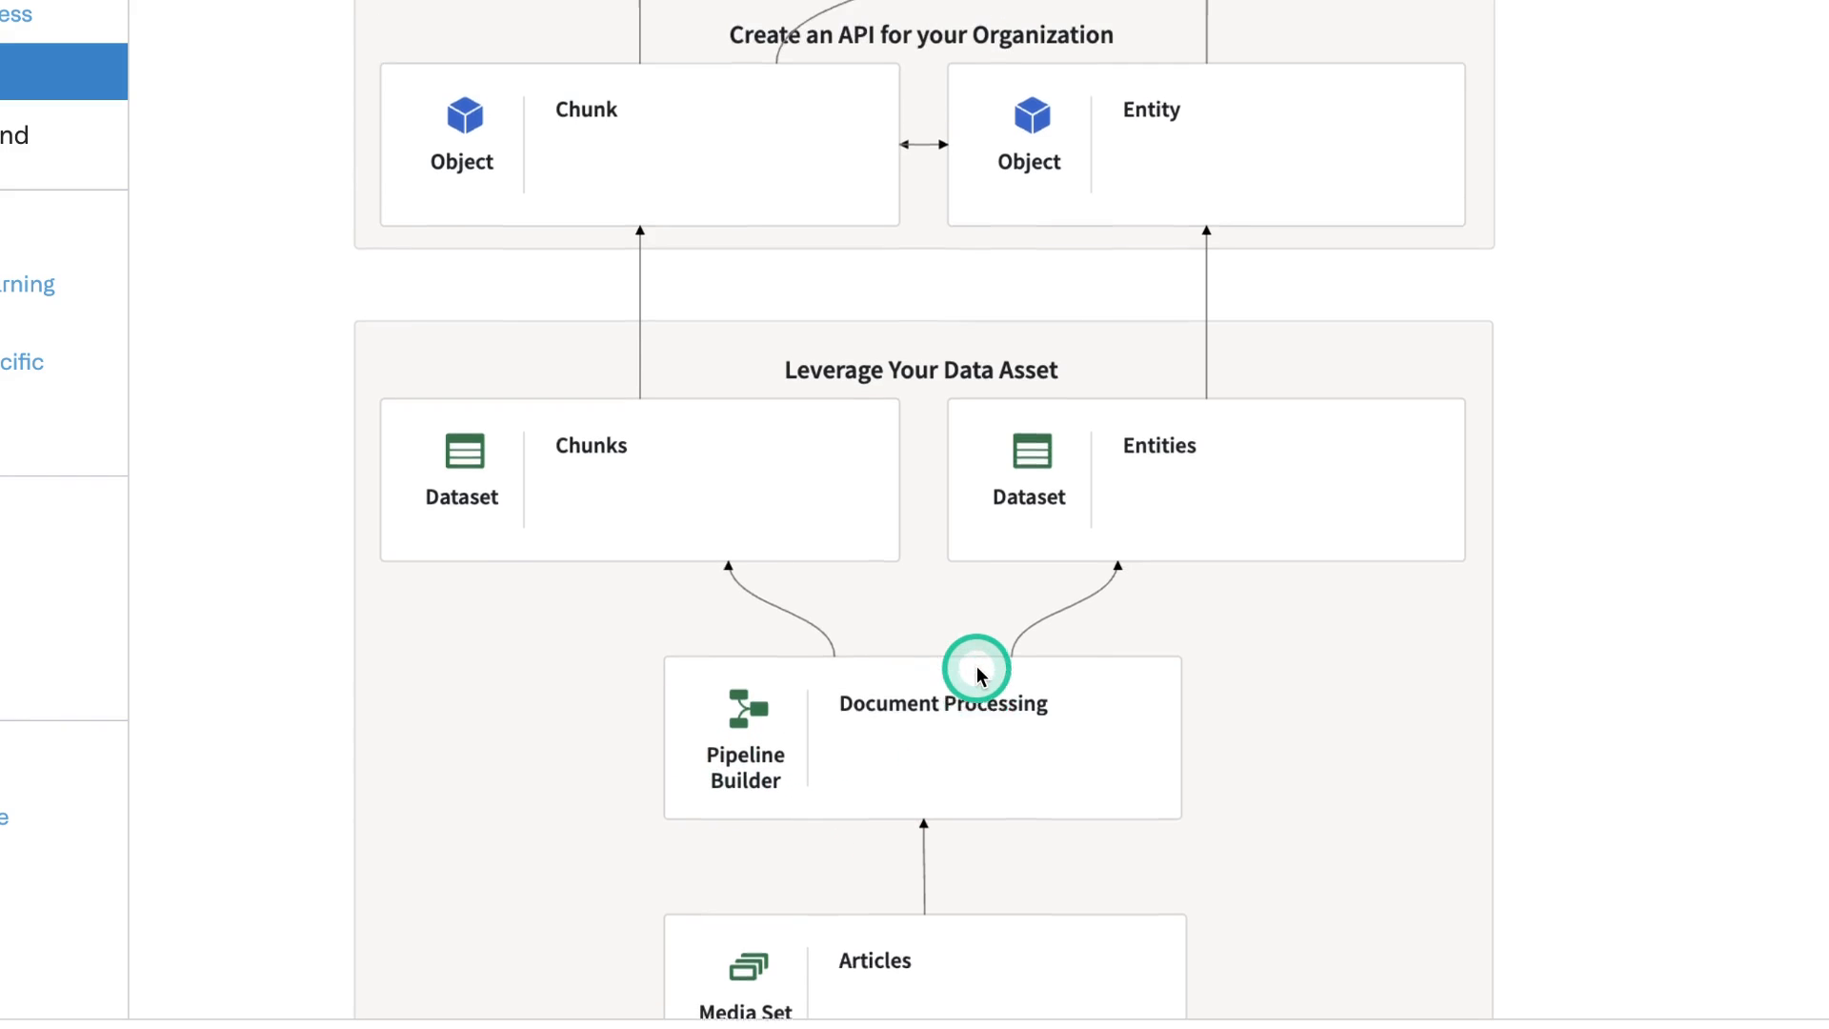
scroll(976, 670, up, 1)
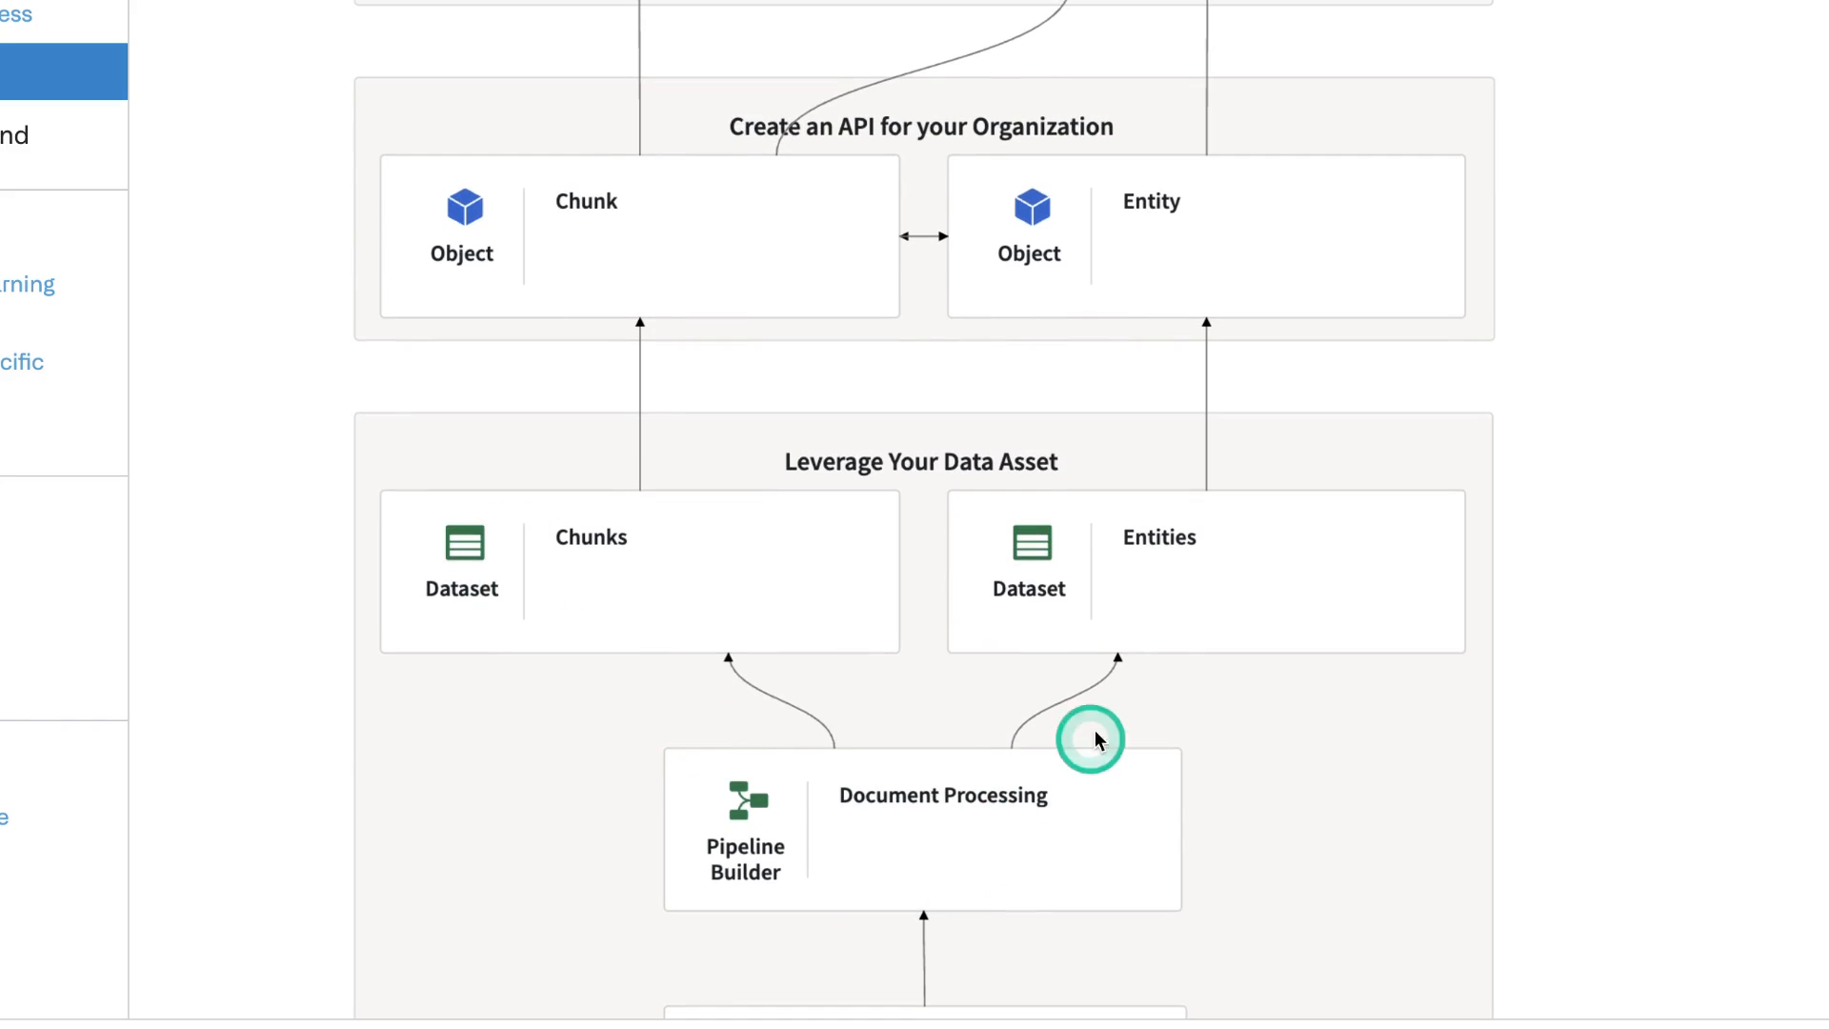
scroll(1172, 620, up, 3)
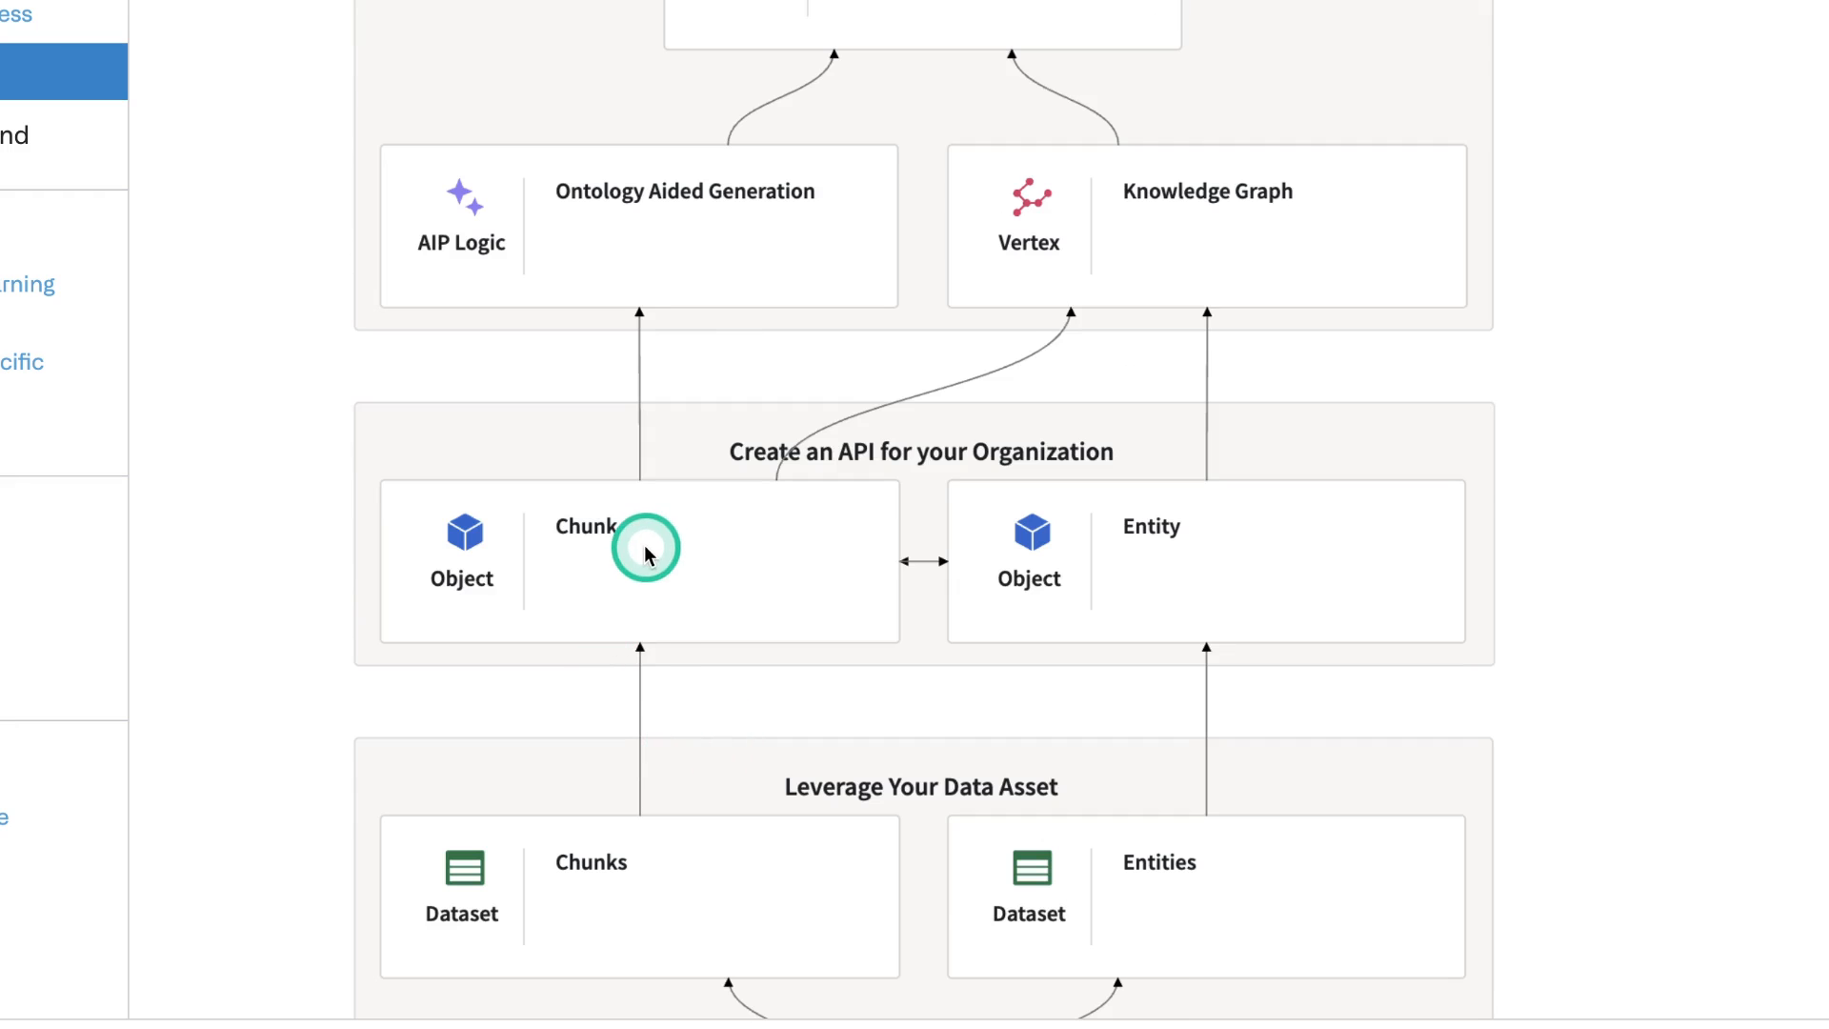
scroll(838, 514, up, 2)
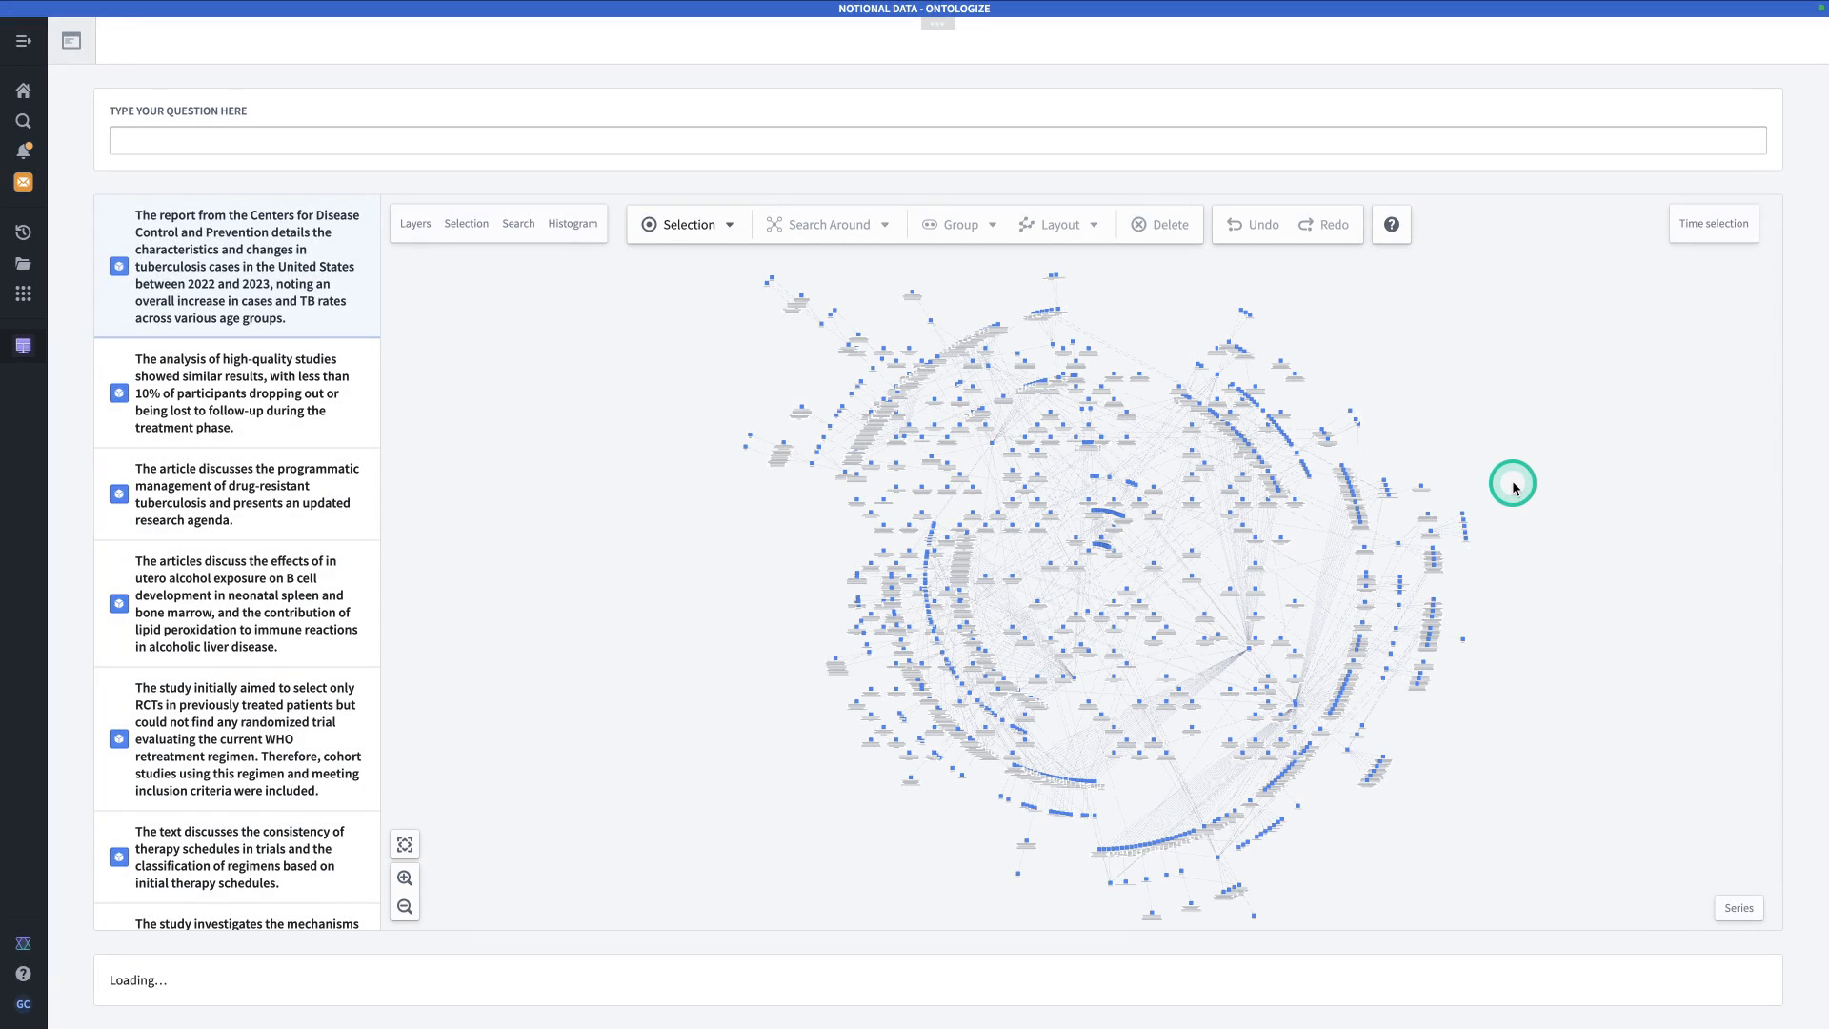
In the Foundry literature review app, ask "Why is multidrug-resistant Tuberculosis a concern?" and take a closer look at the resulting knowledge graph.
click(541, 133)
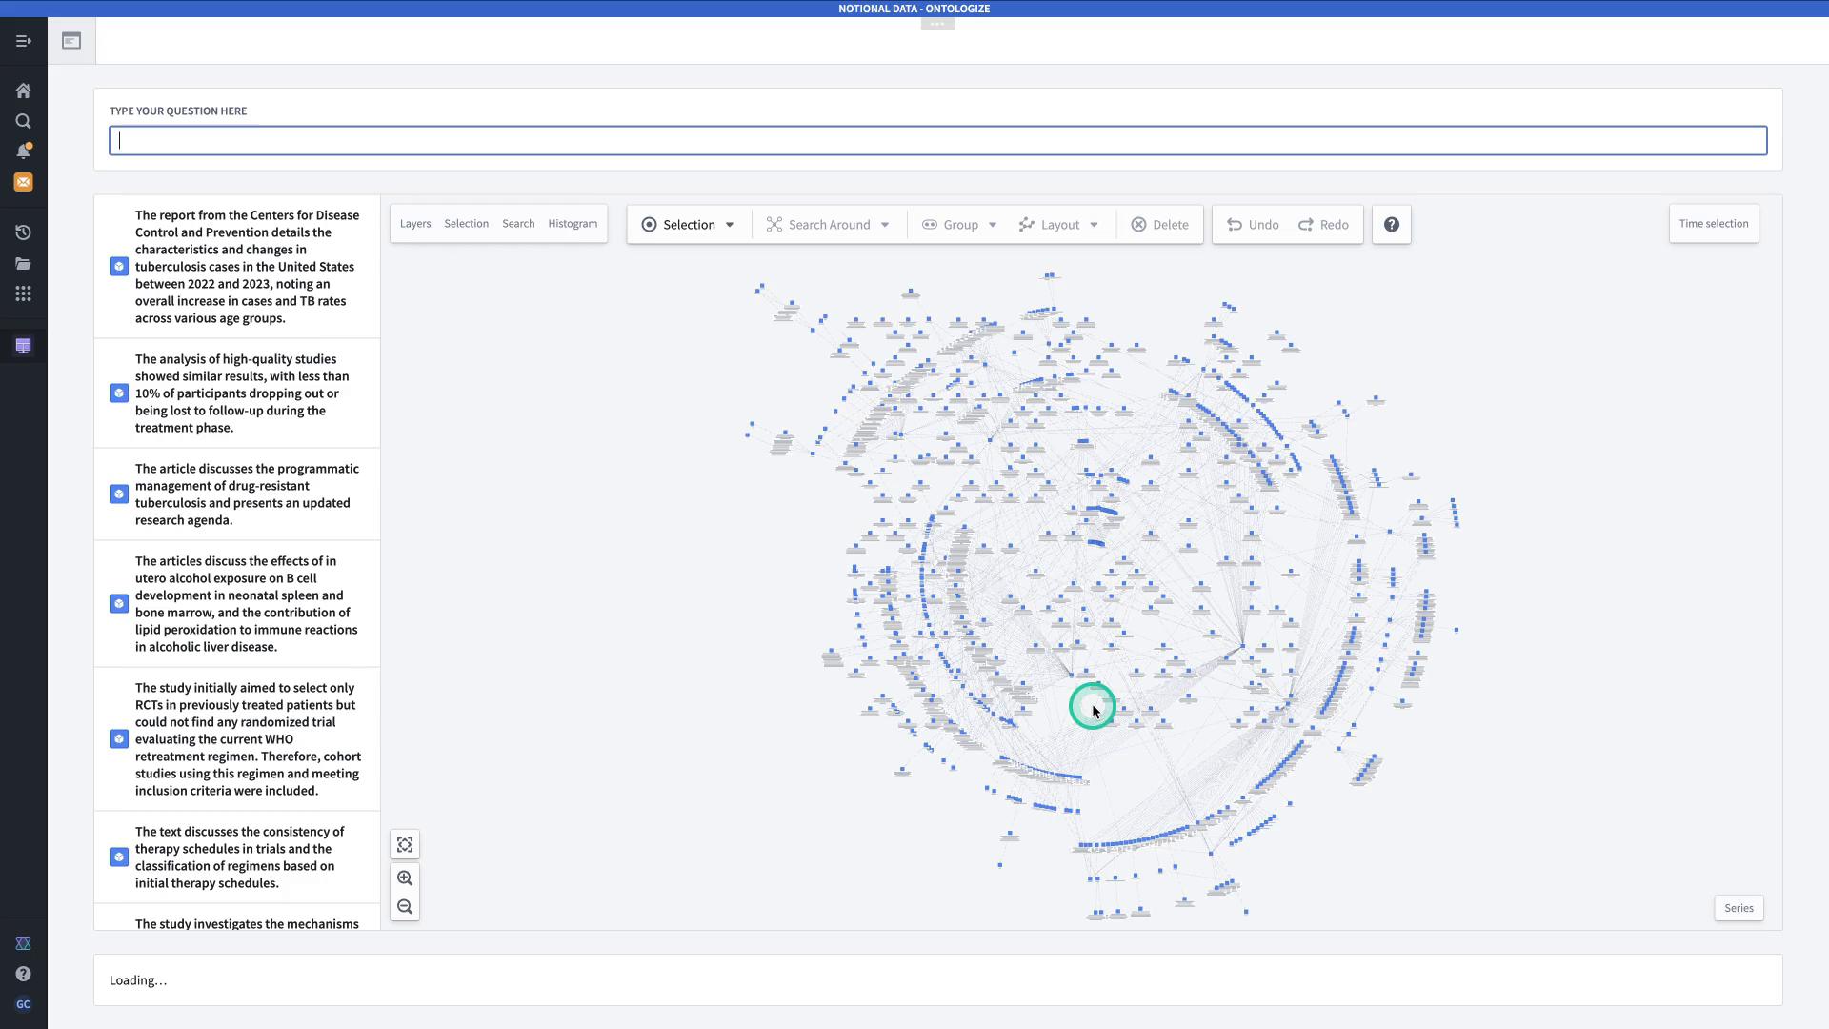
scroll(1093, 710, up, 5)
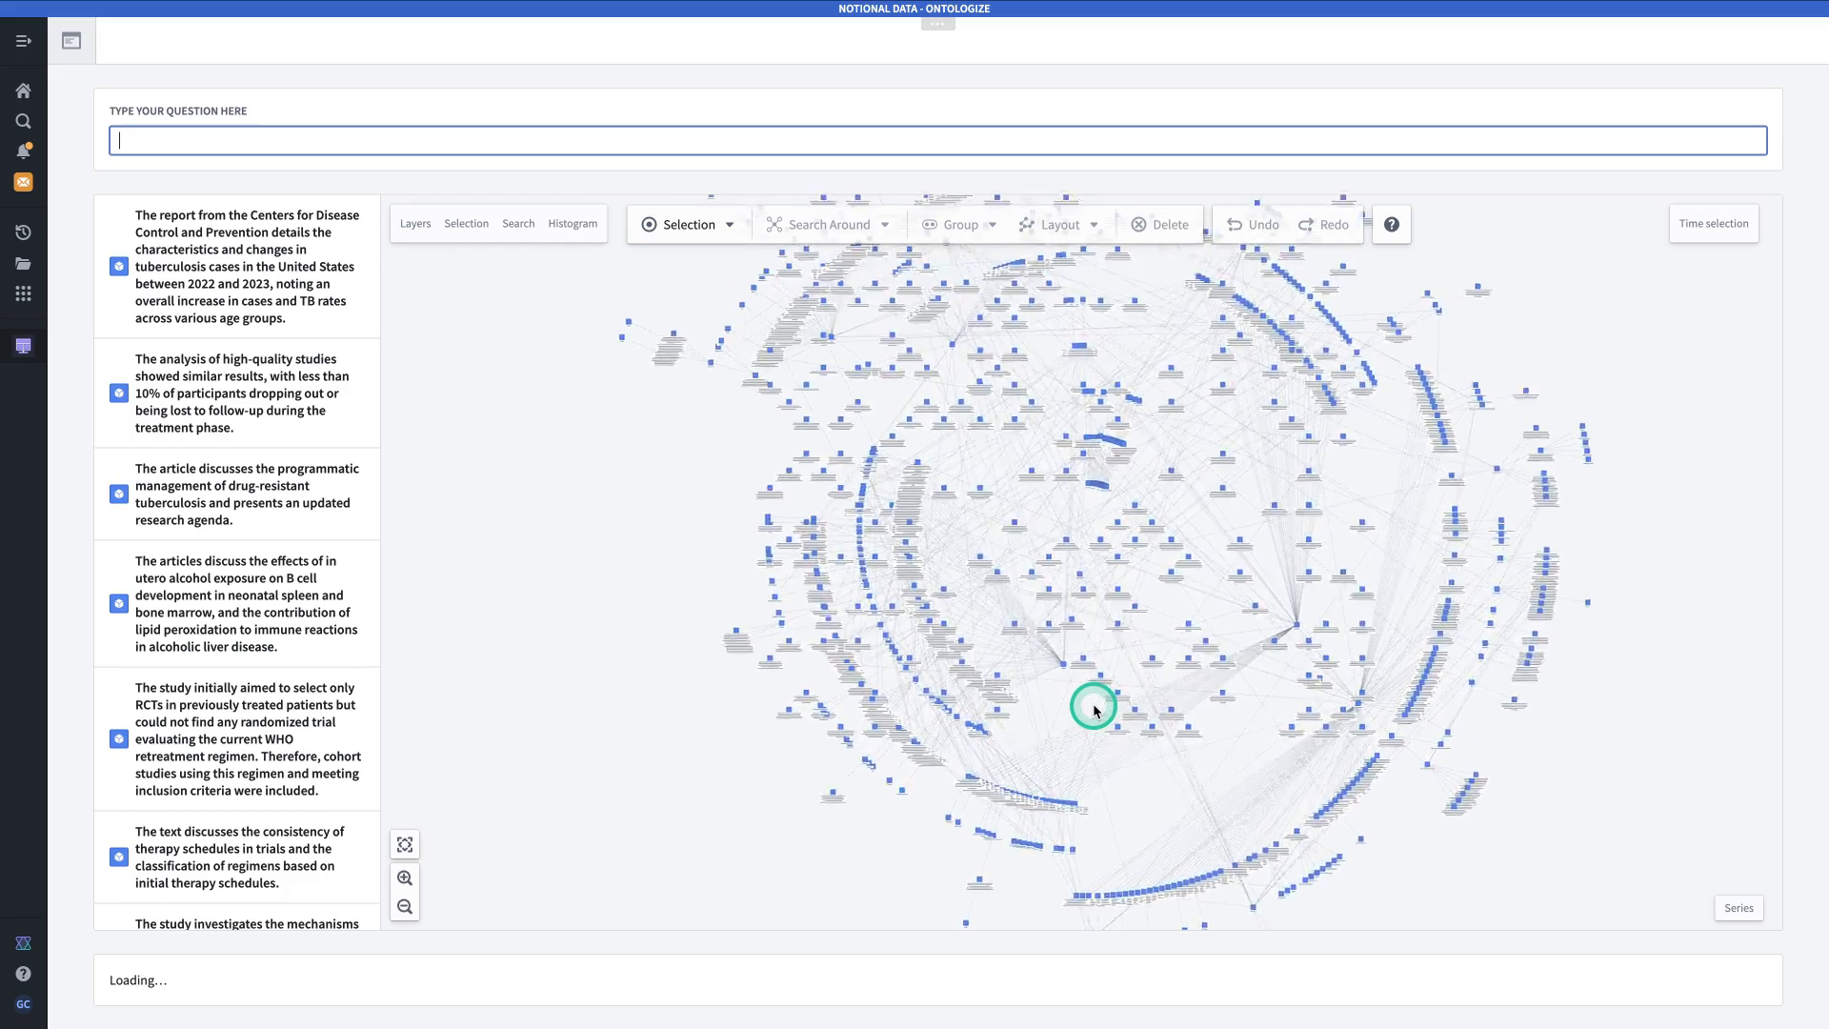
scroll(1093, 709, up, 5)
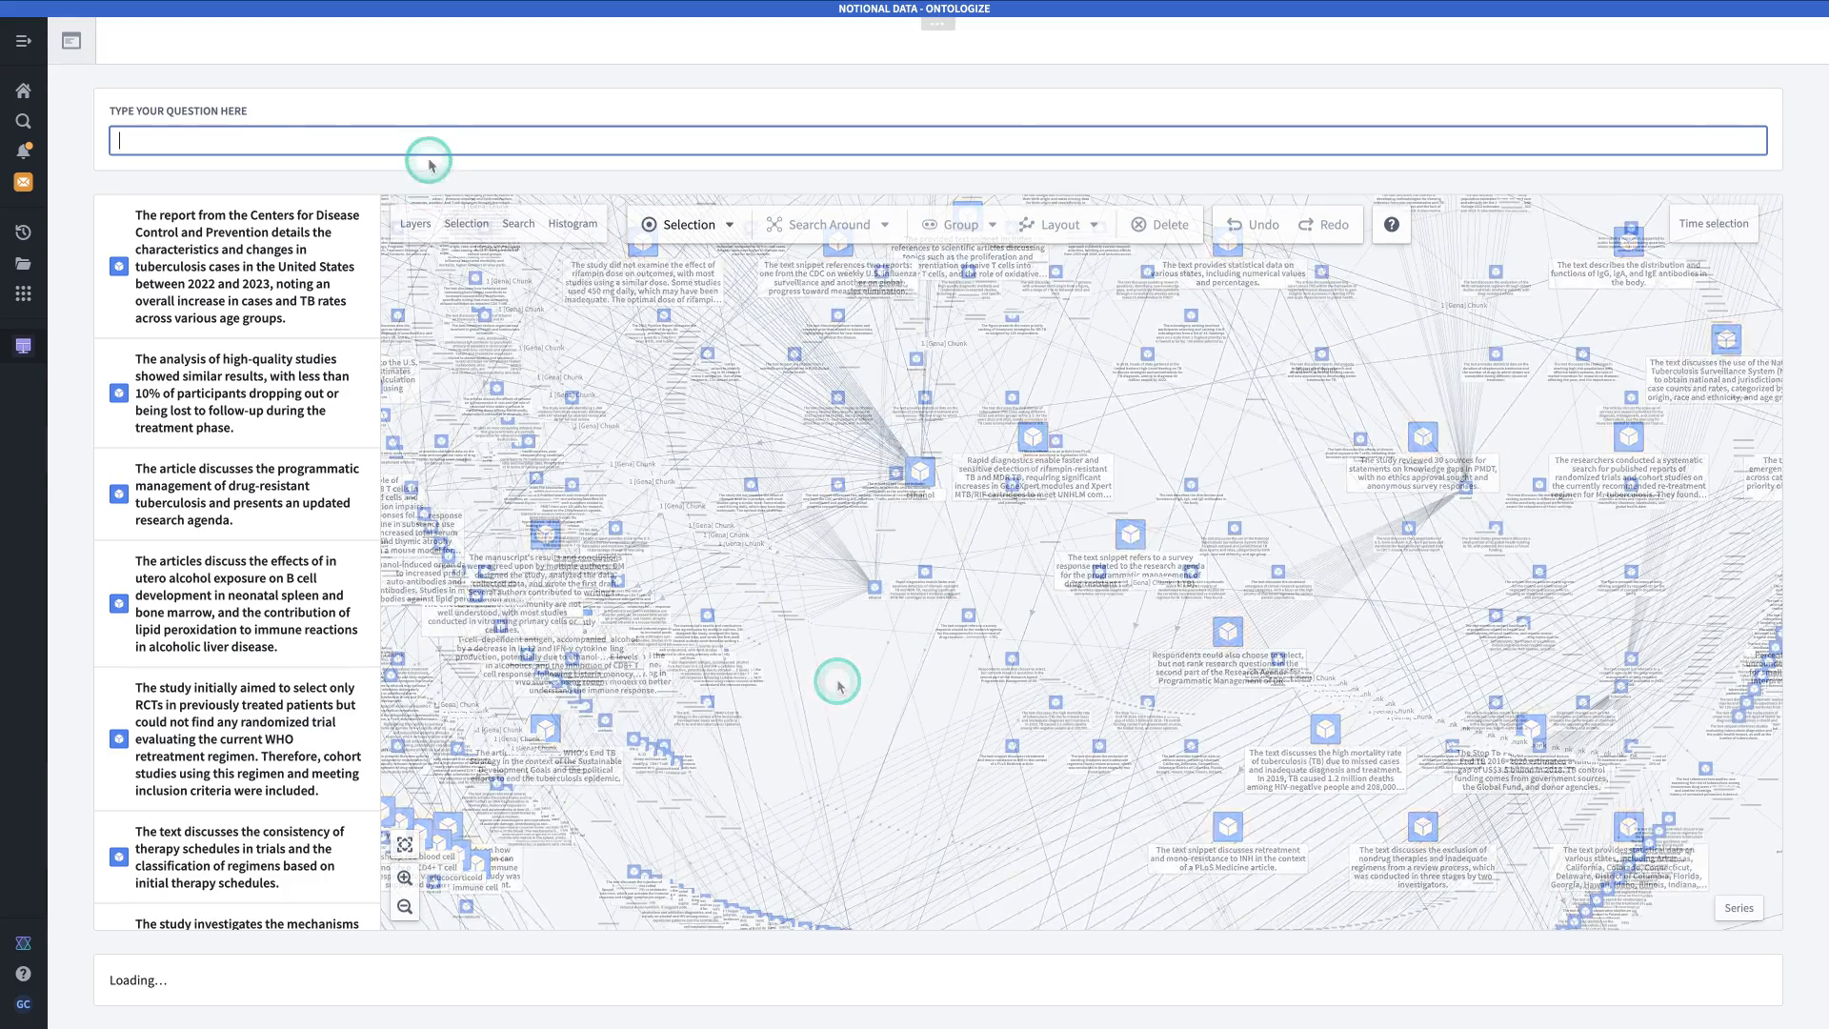
text(Why is multidrug-resistant Tuberculosis a concern?)
key(Return)
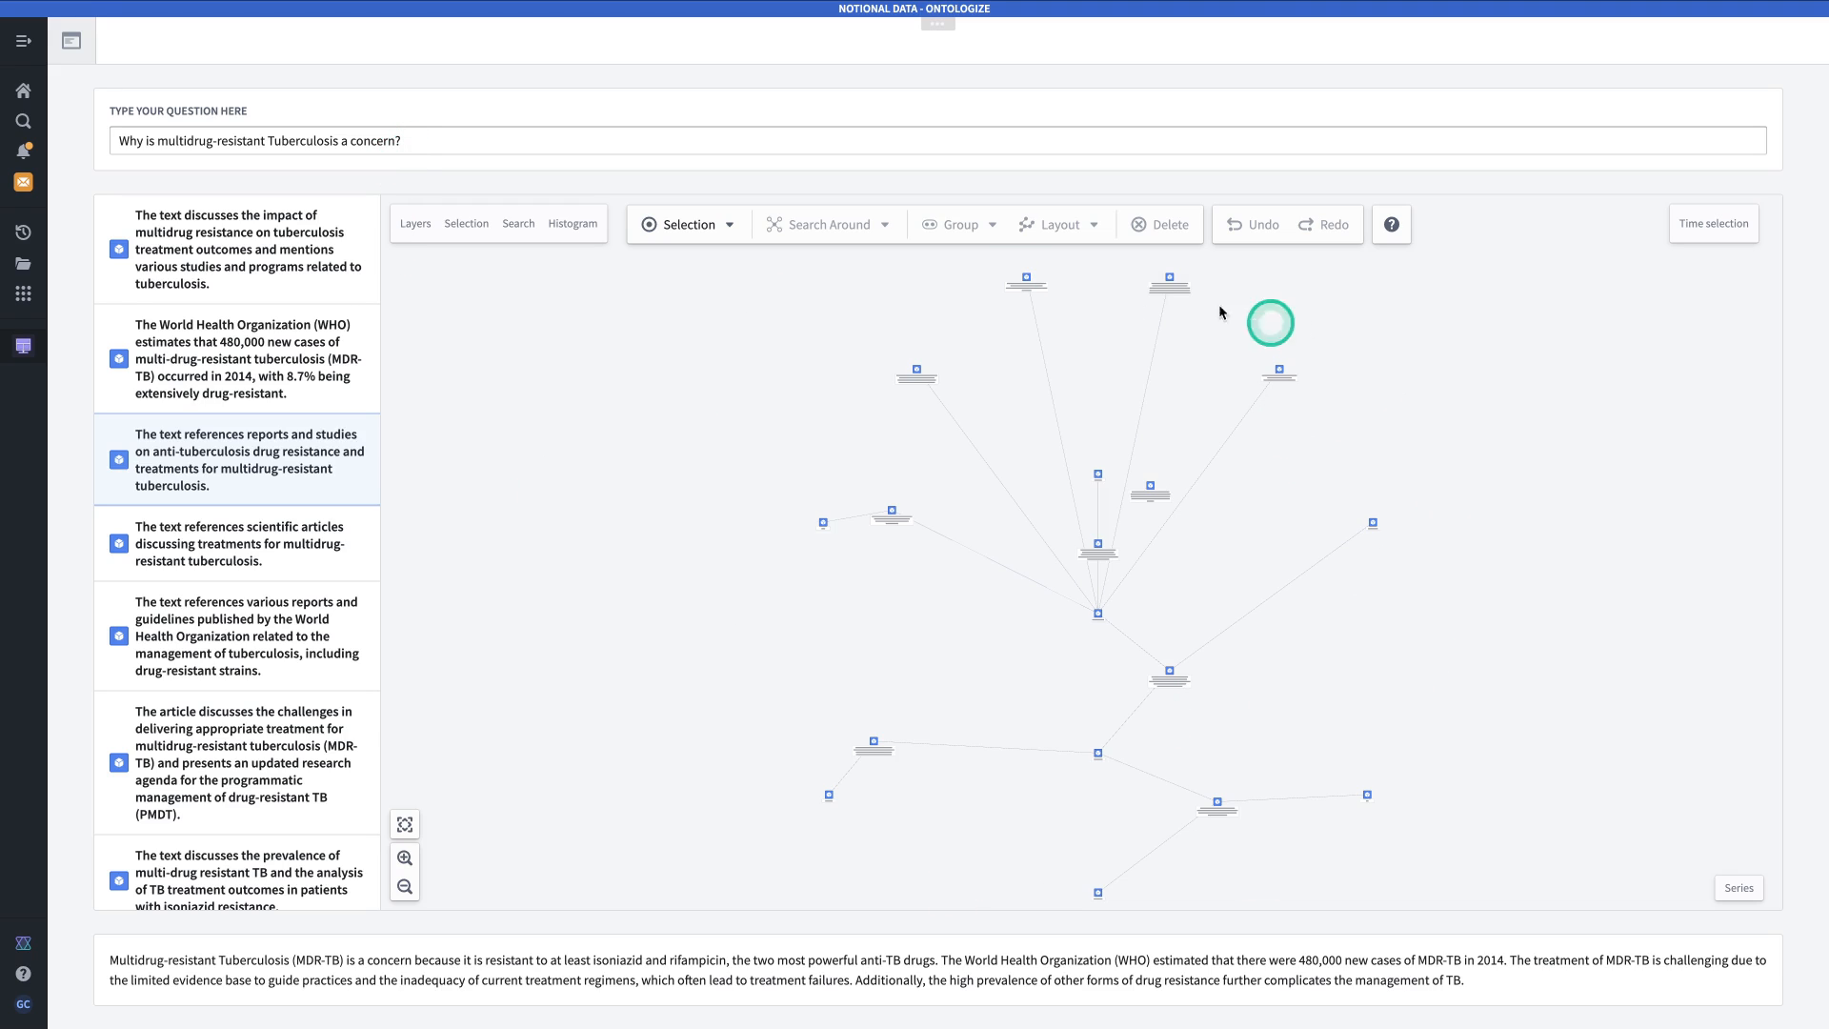
scroll(974, 694, up, 5)
drag(1038, 648, 748, 810)
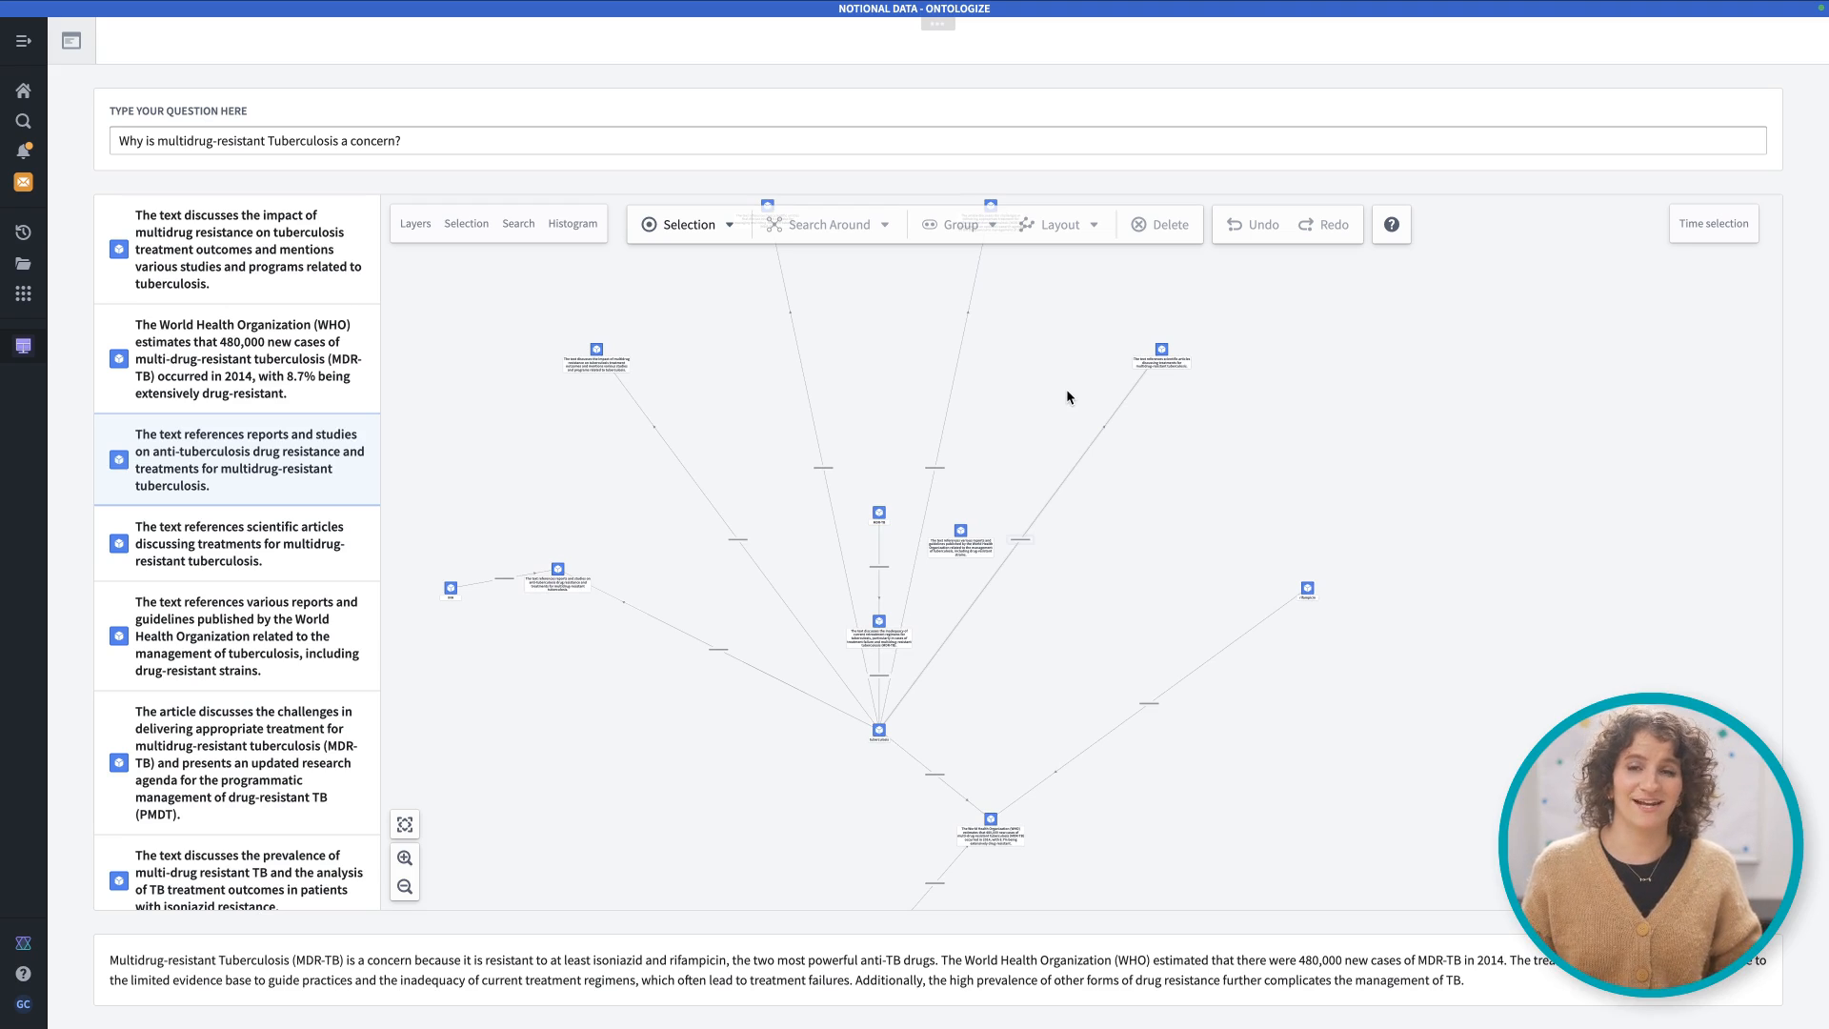
click(1064, 392)
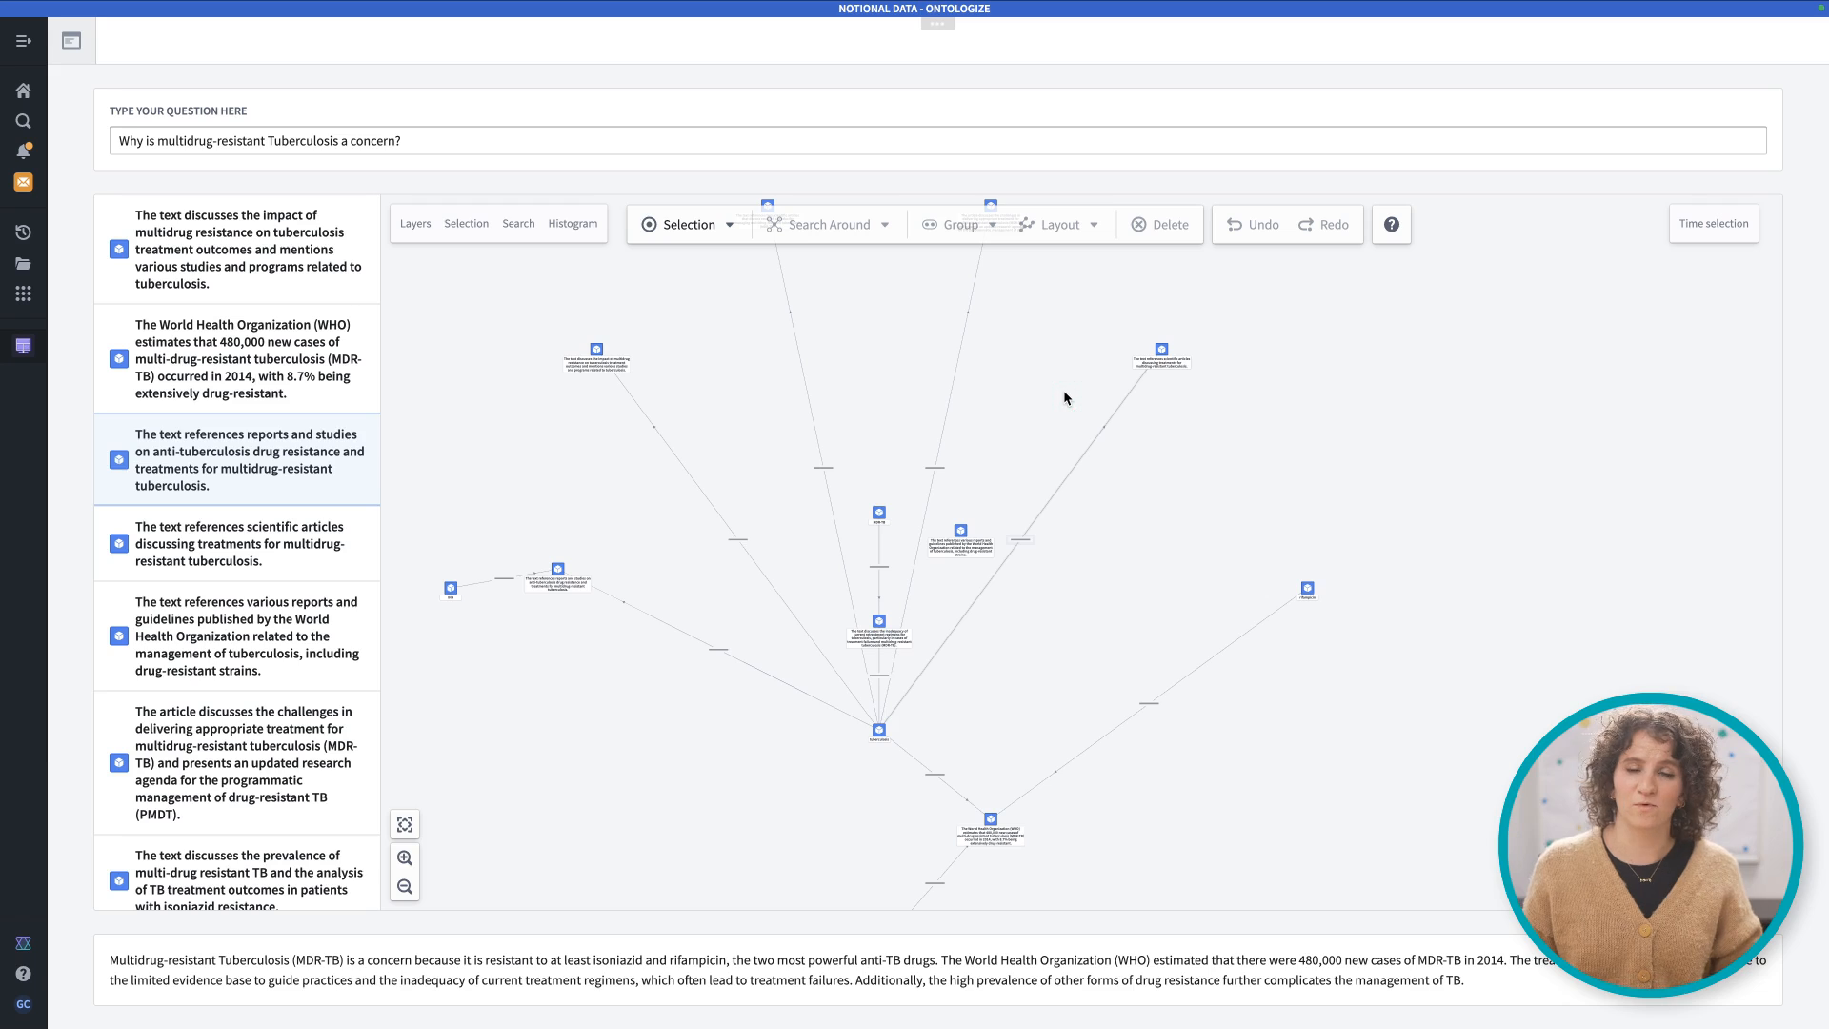
click(1063, 392)
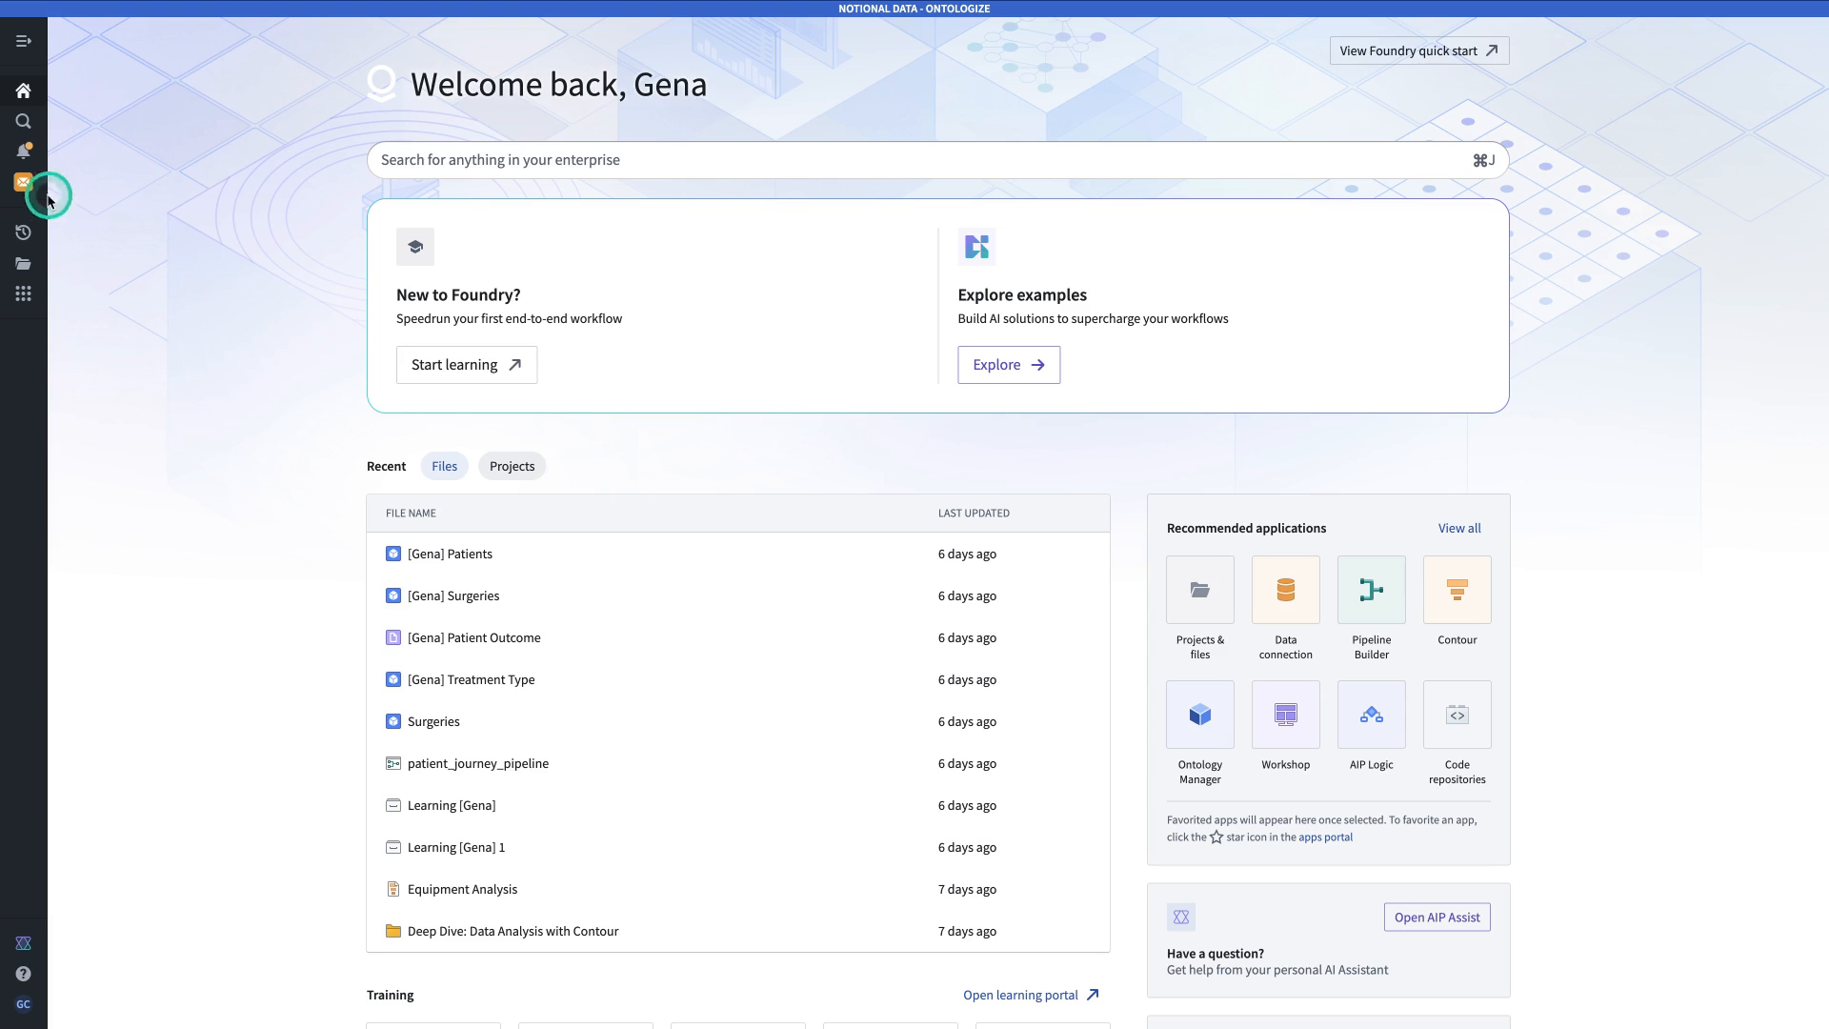
In the Foundry projects list, create a new project named with the user's bracketed first name followed by "Learning Project".
click(29, 263)
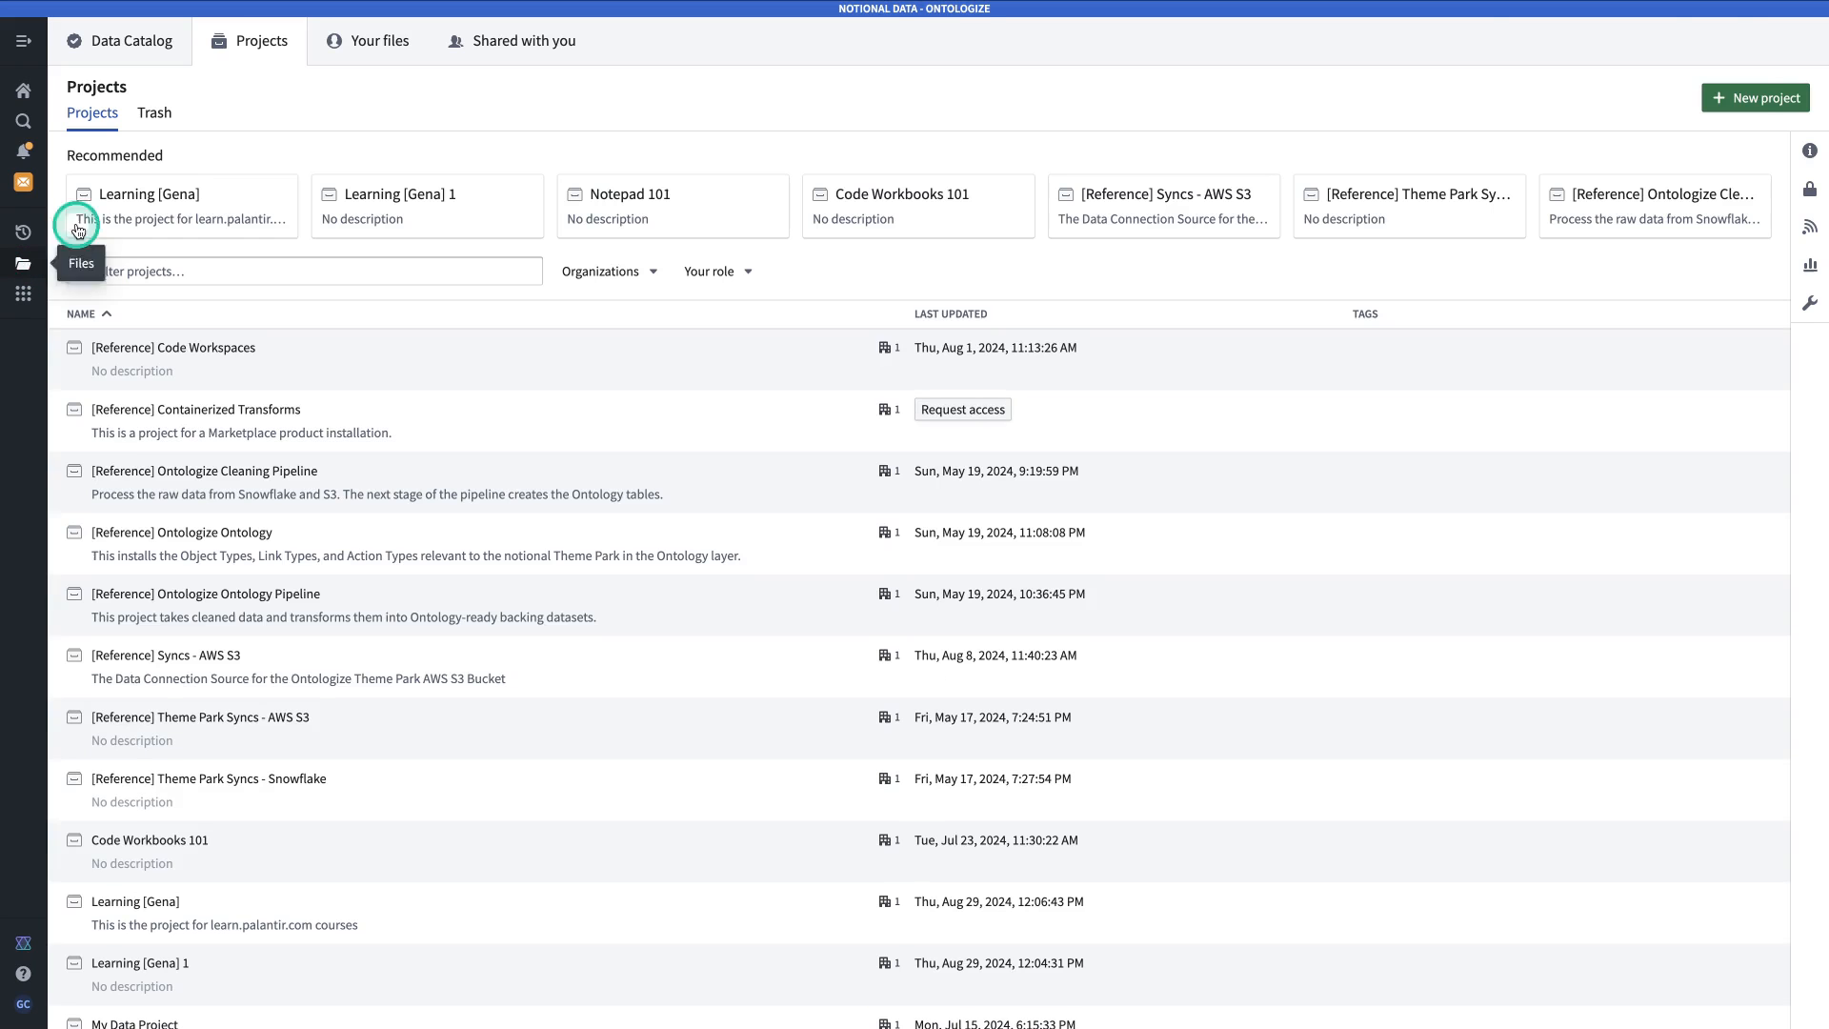
click(1779, 96)
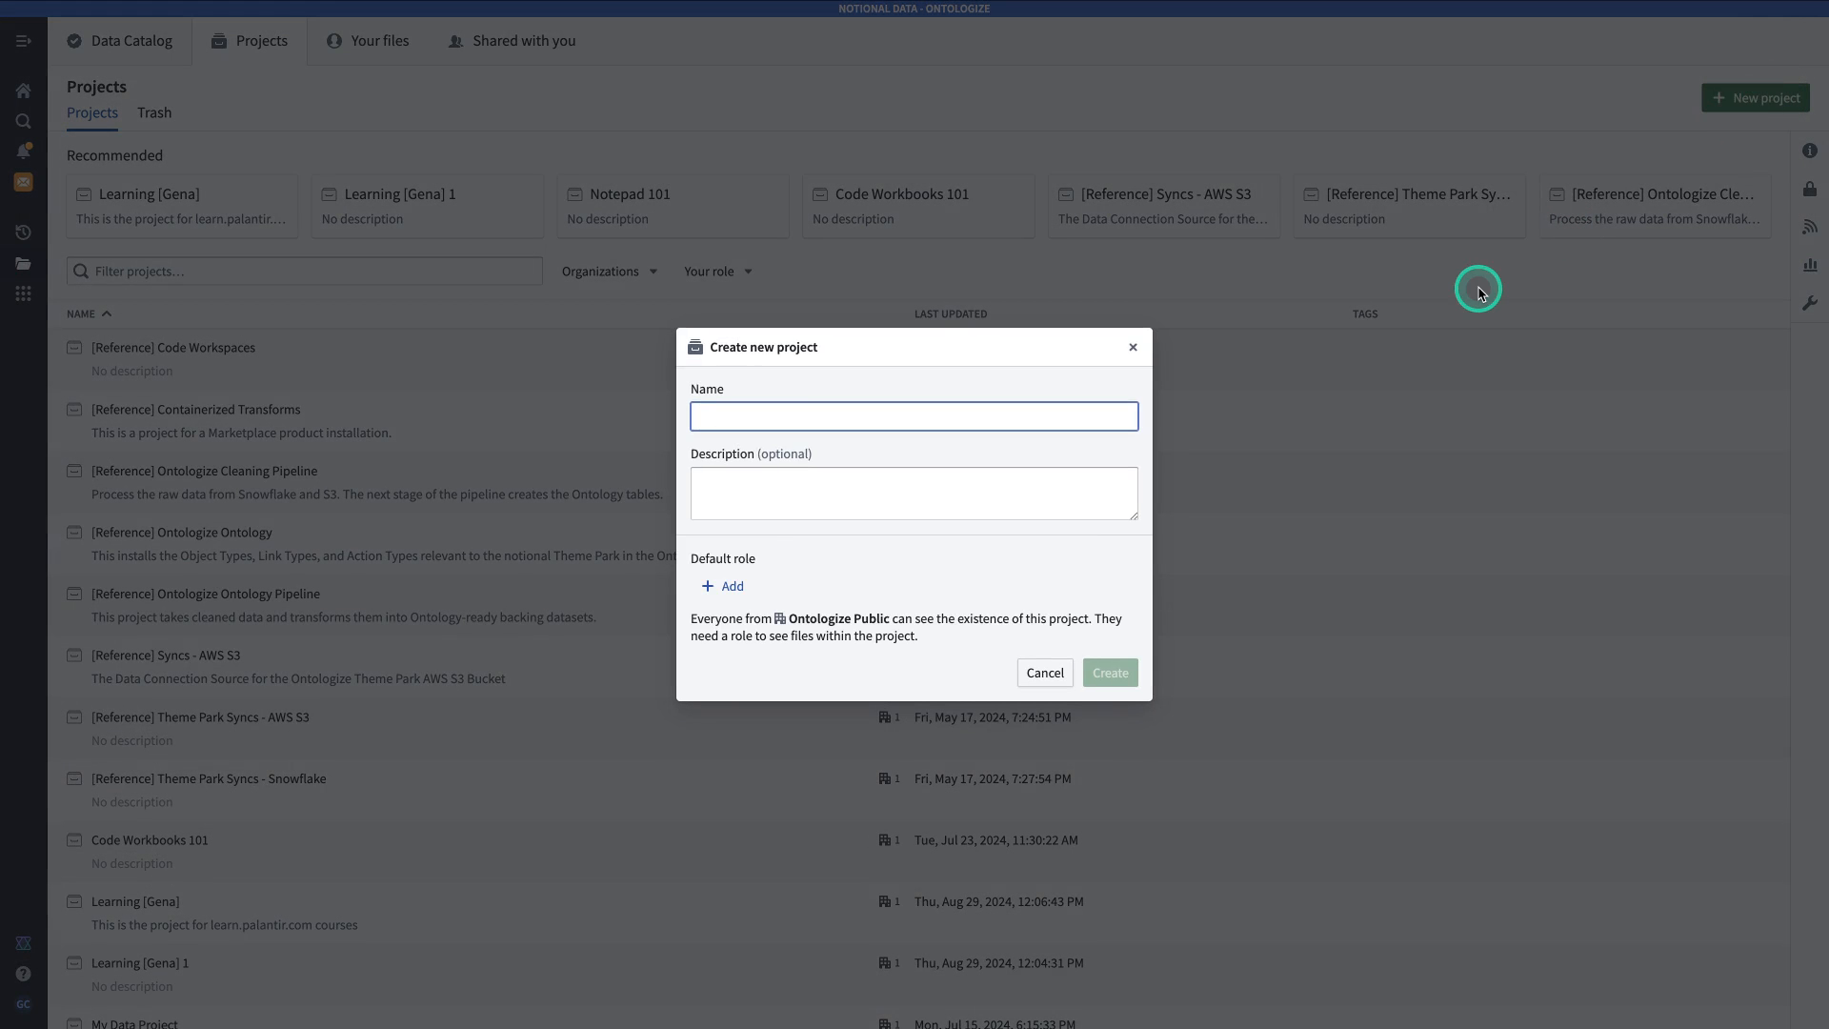
text([Gena] Learning Project)
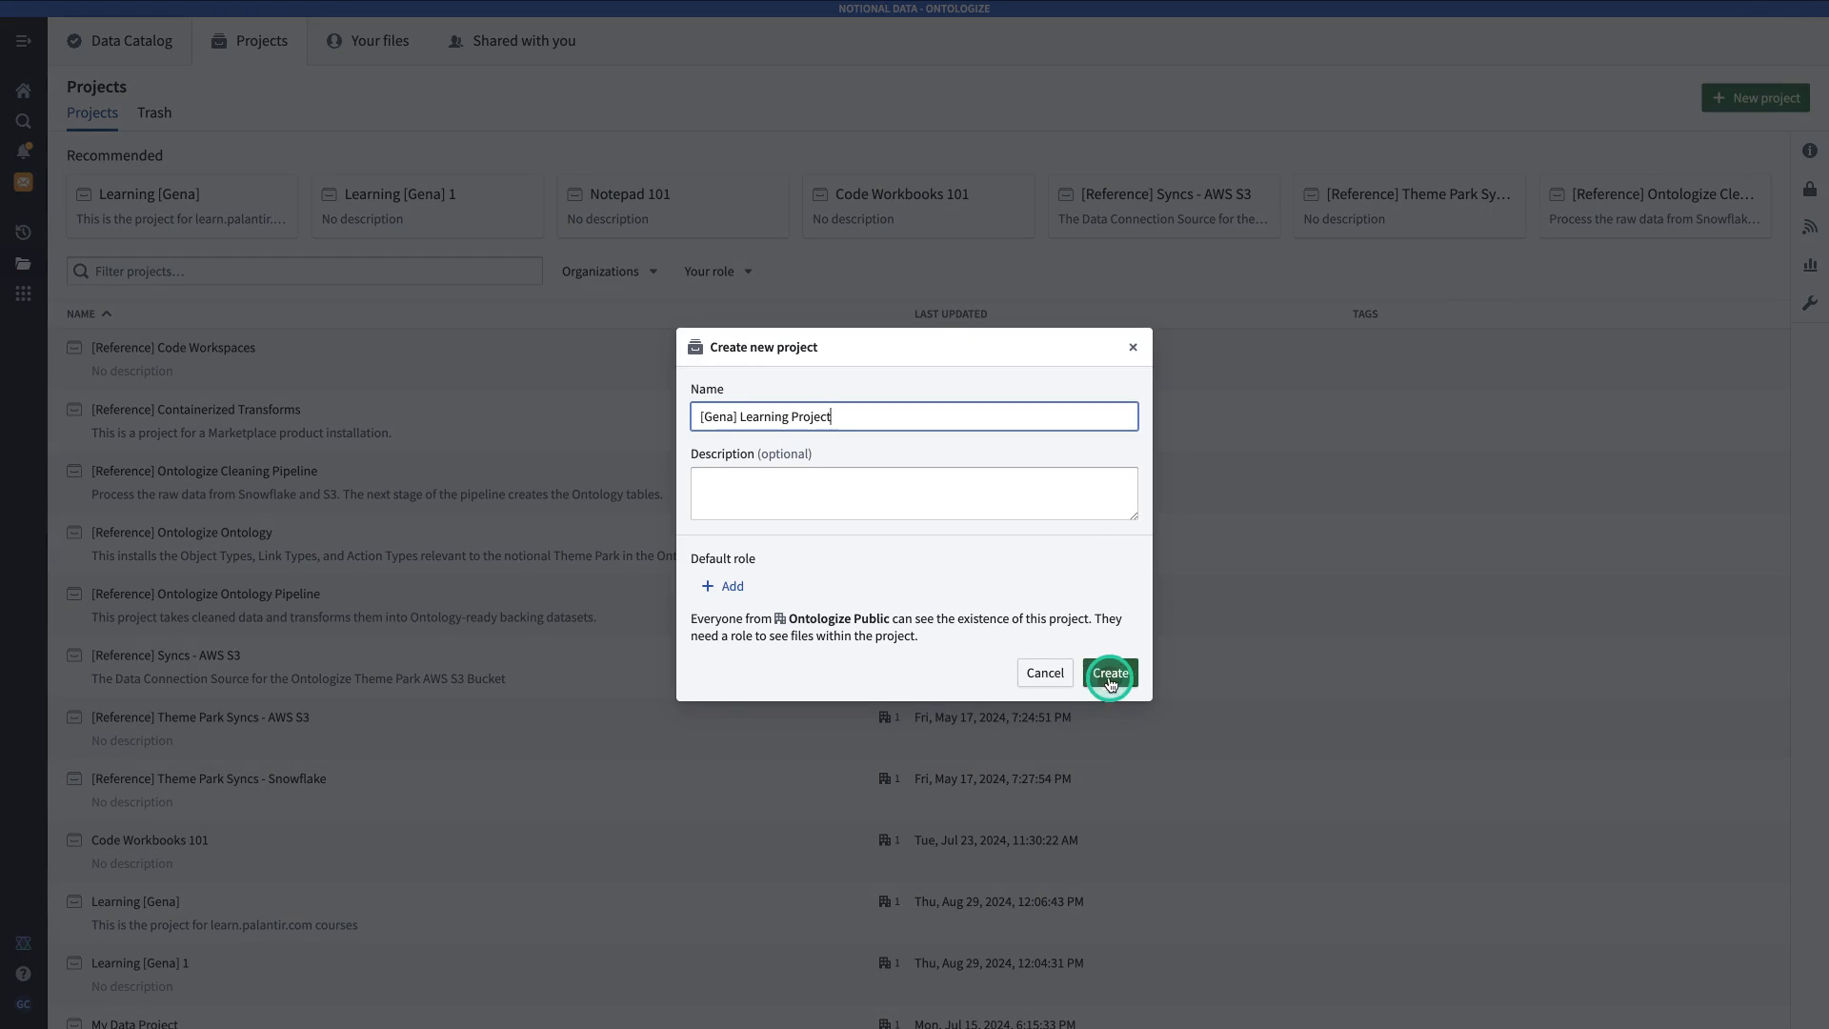
click(1110, 672)
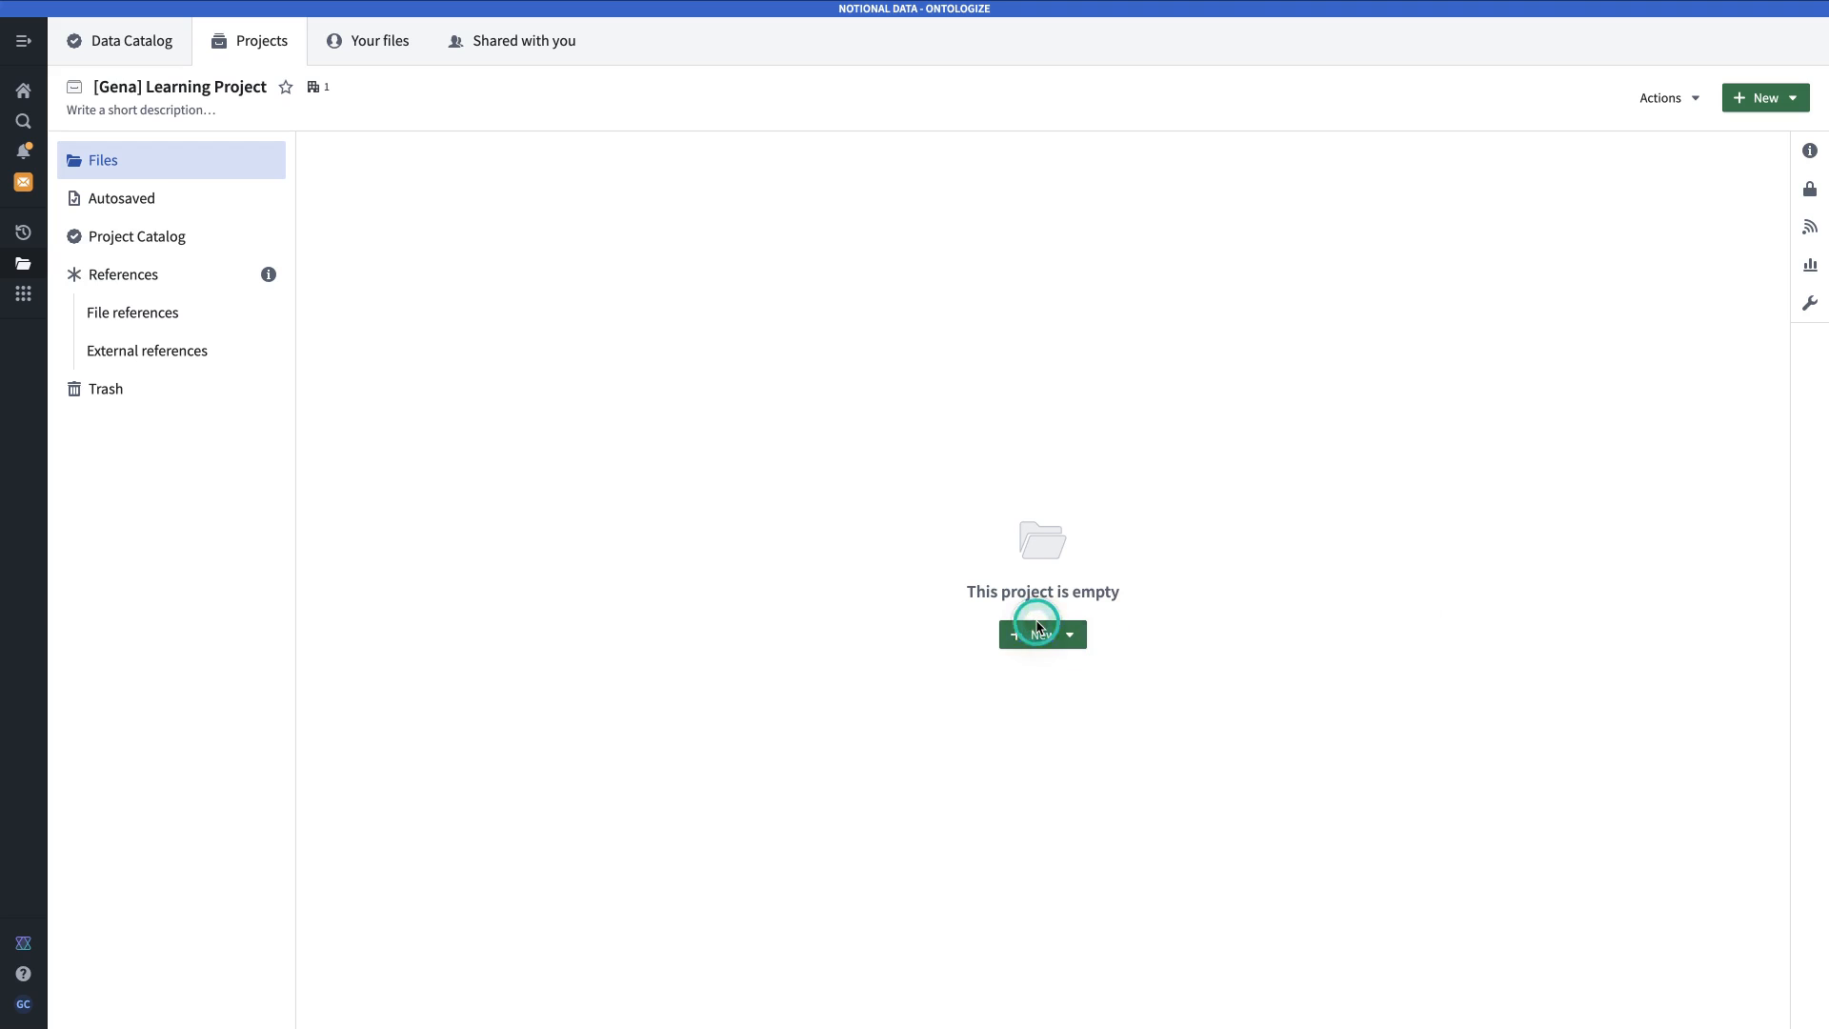
Create a folder named "Speedrun: Your First E2E AIP Workflow" in the empty learning project.
click(1043, 634)
click(907, 526)
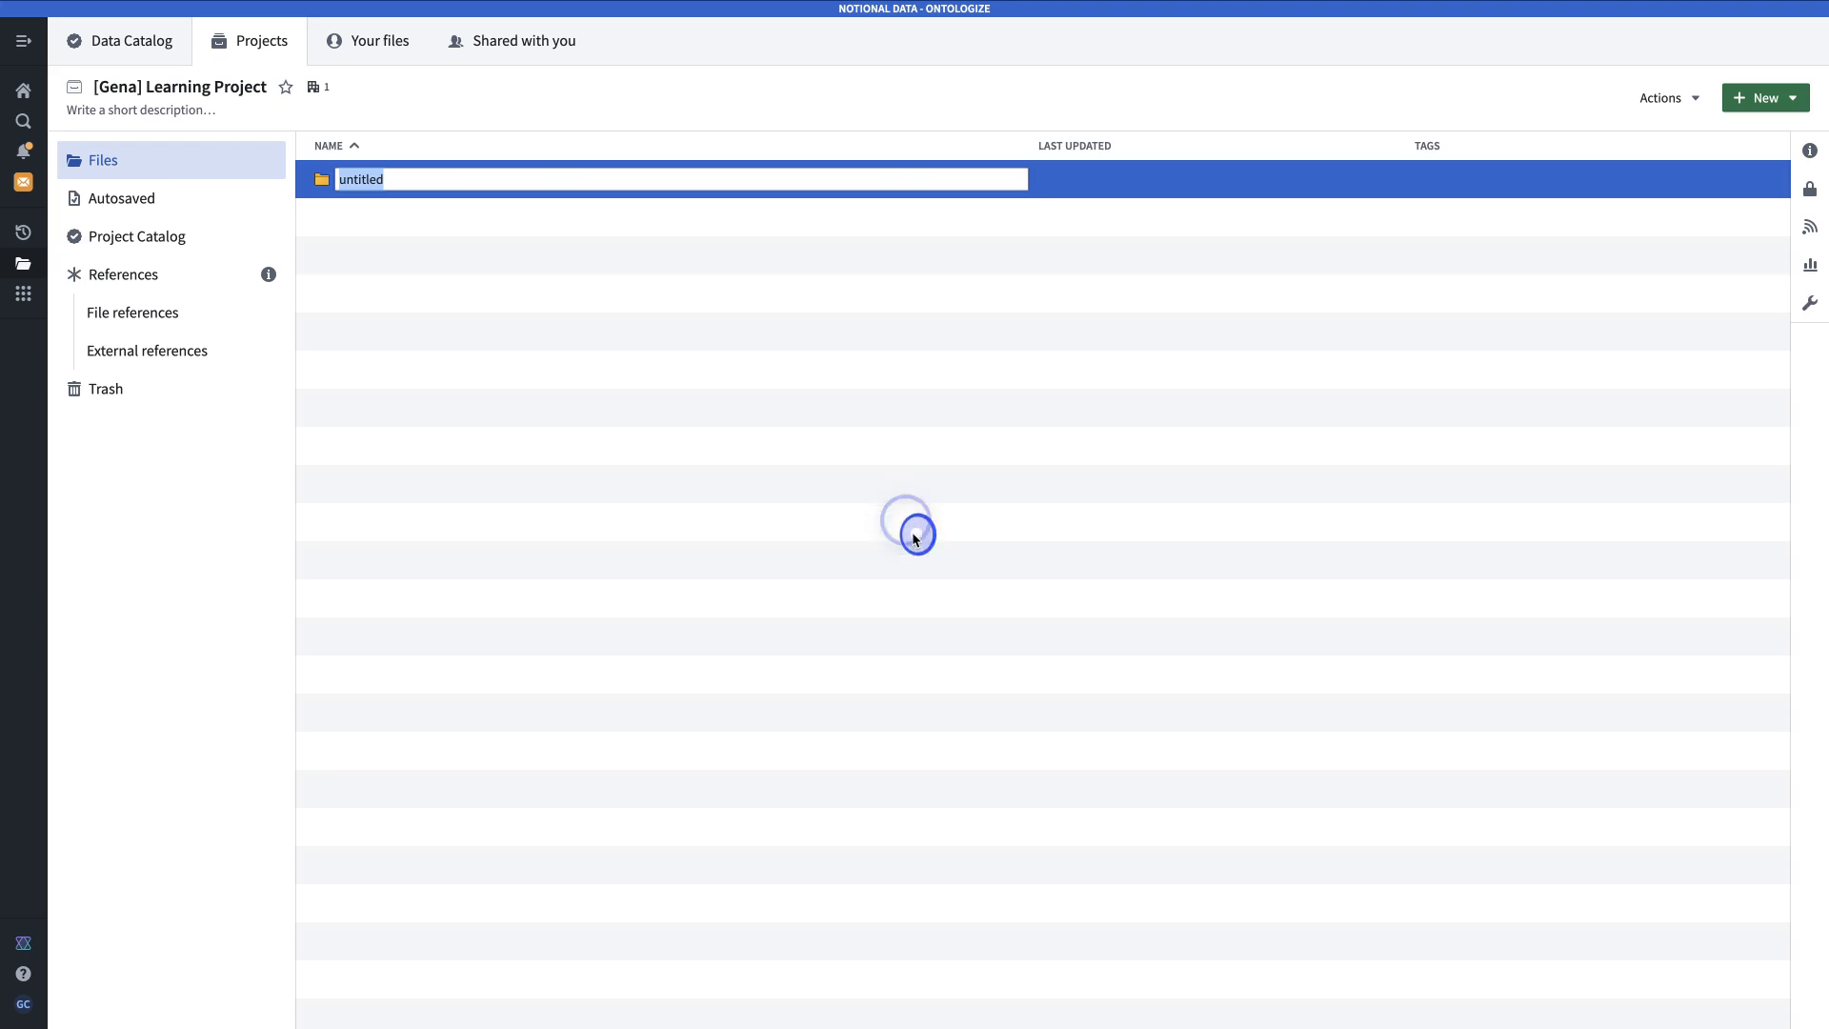
text(Speedrun: Your First E2E AIP Workflow)
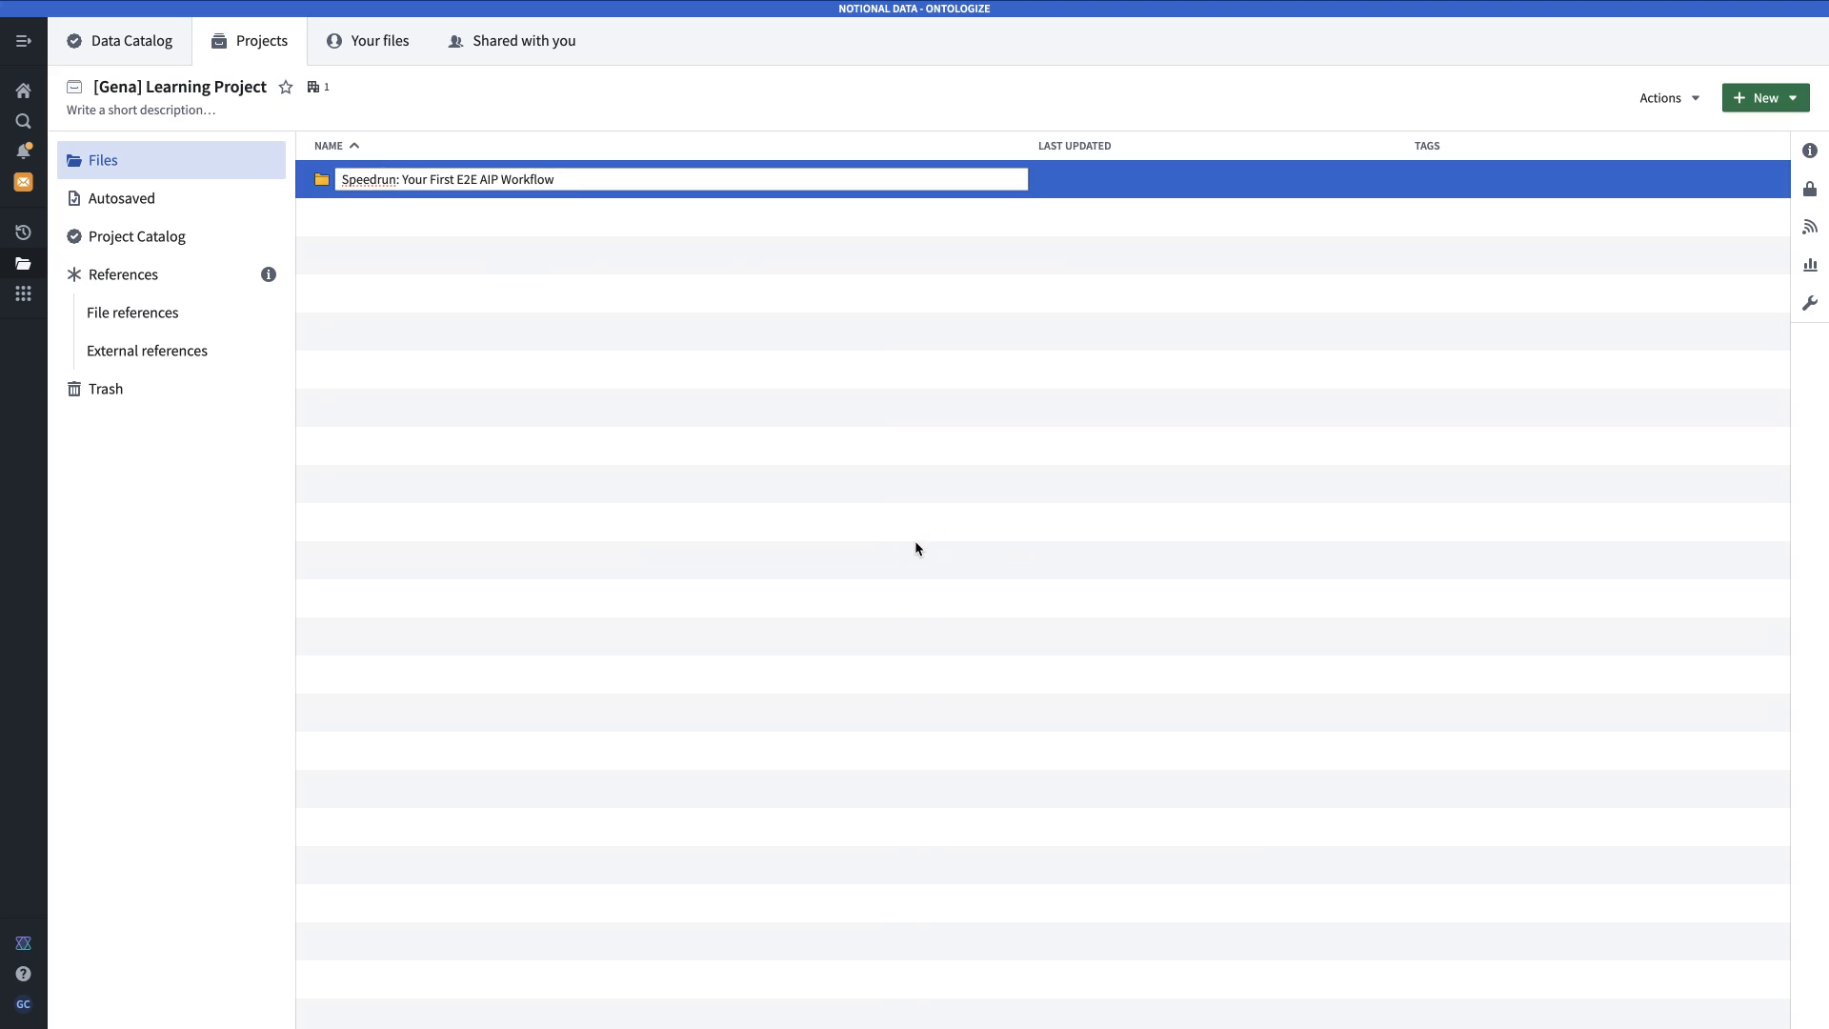
key(Return)
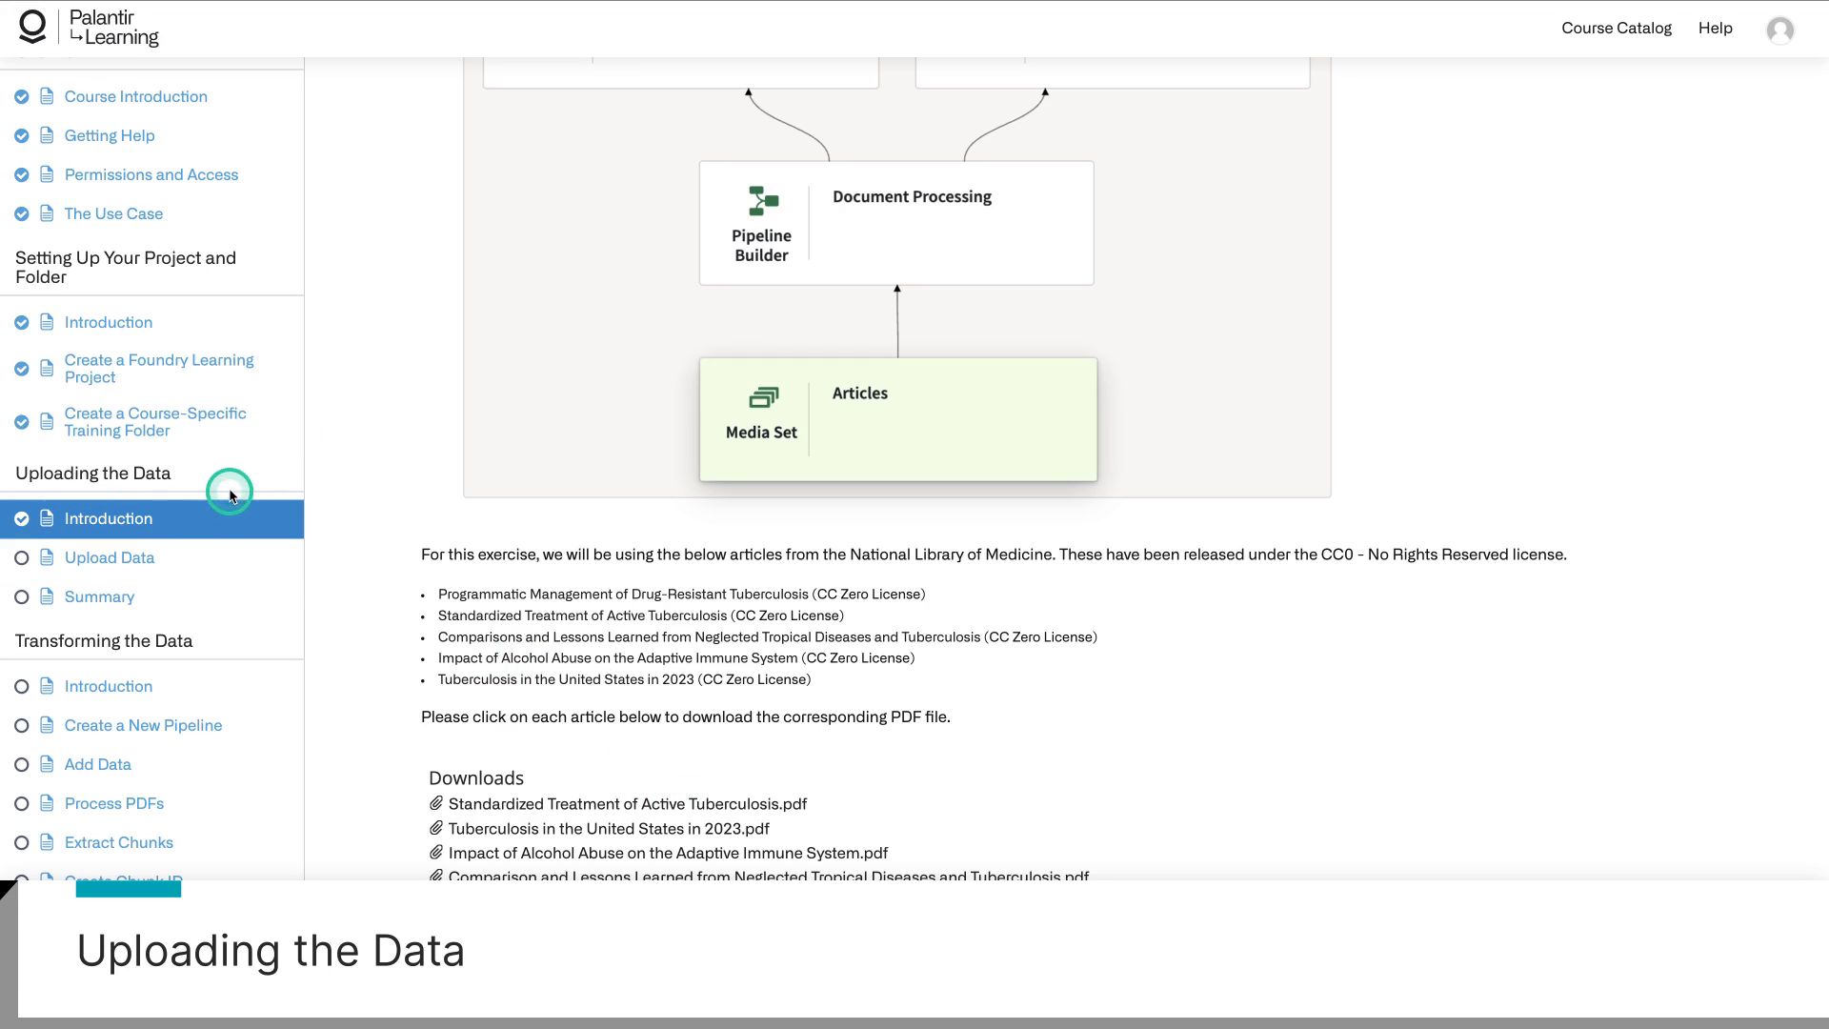
From the Palantir Learning "Uploading the Data" introduction, download all five article PDFs.
click(661, 806)
click(667, 824)
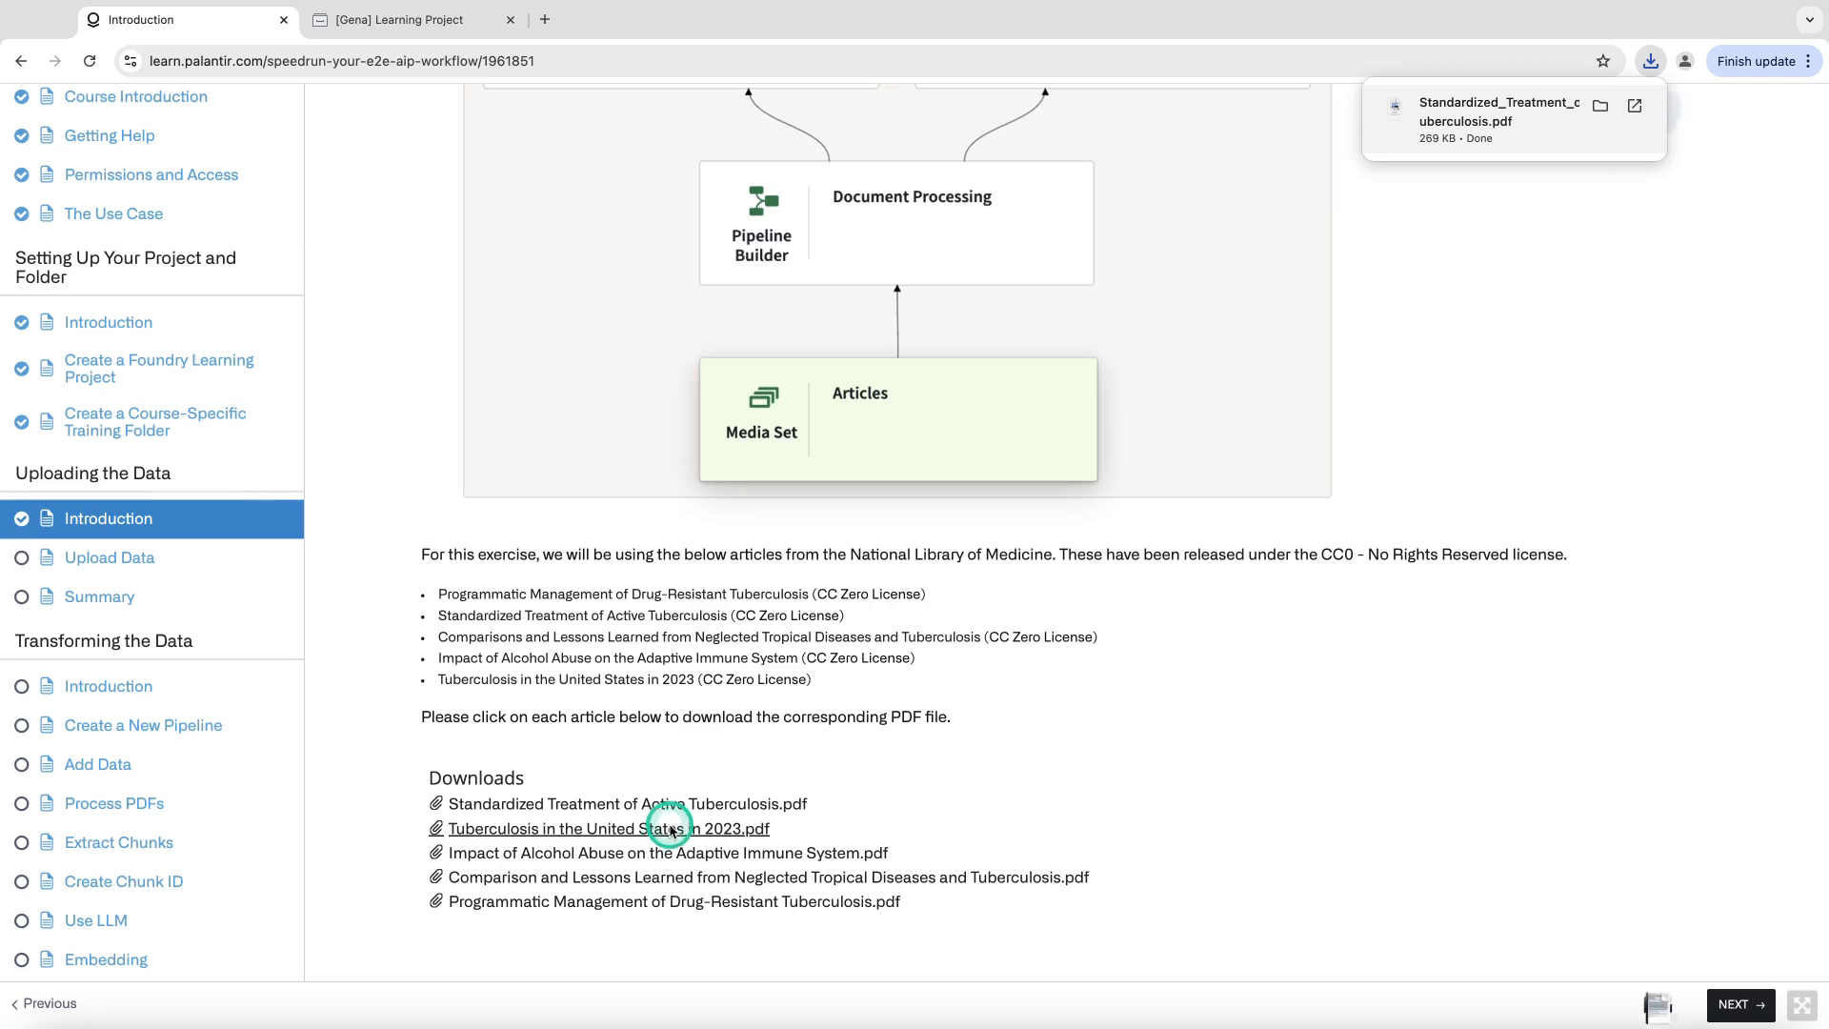
click(672, 850)
click(691, 869)
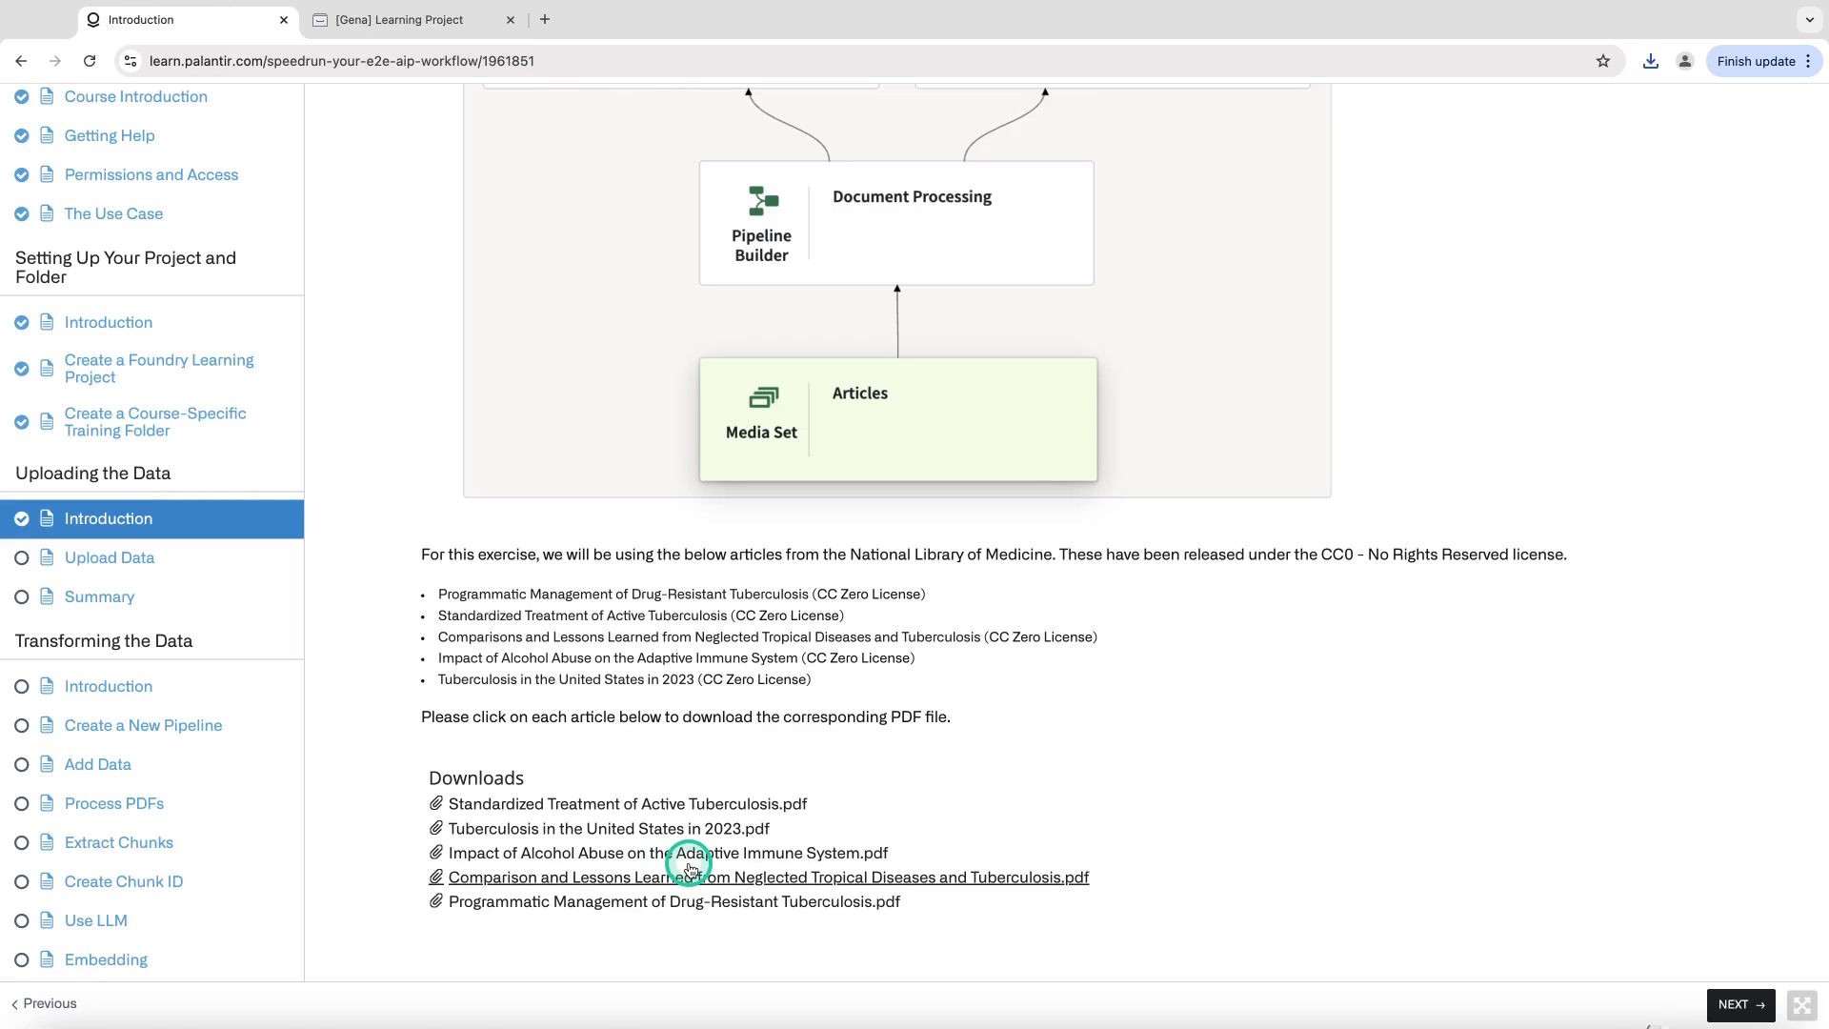
click(702, 903)
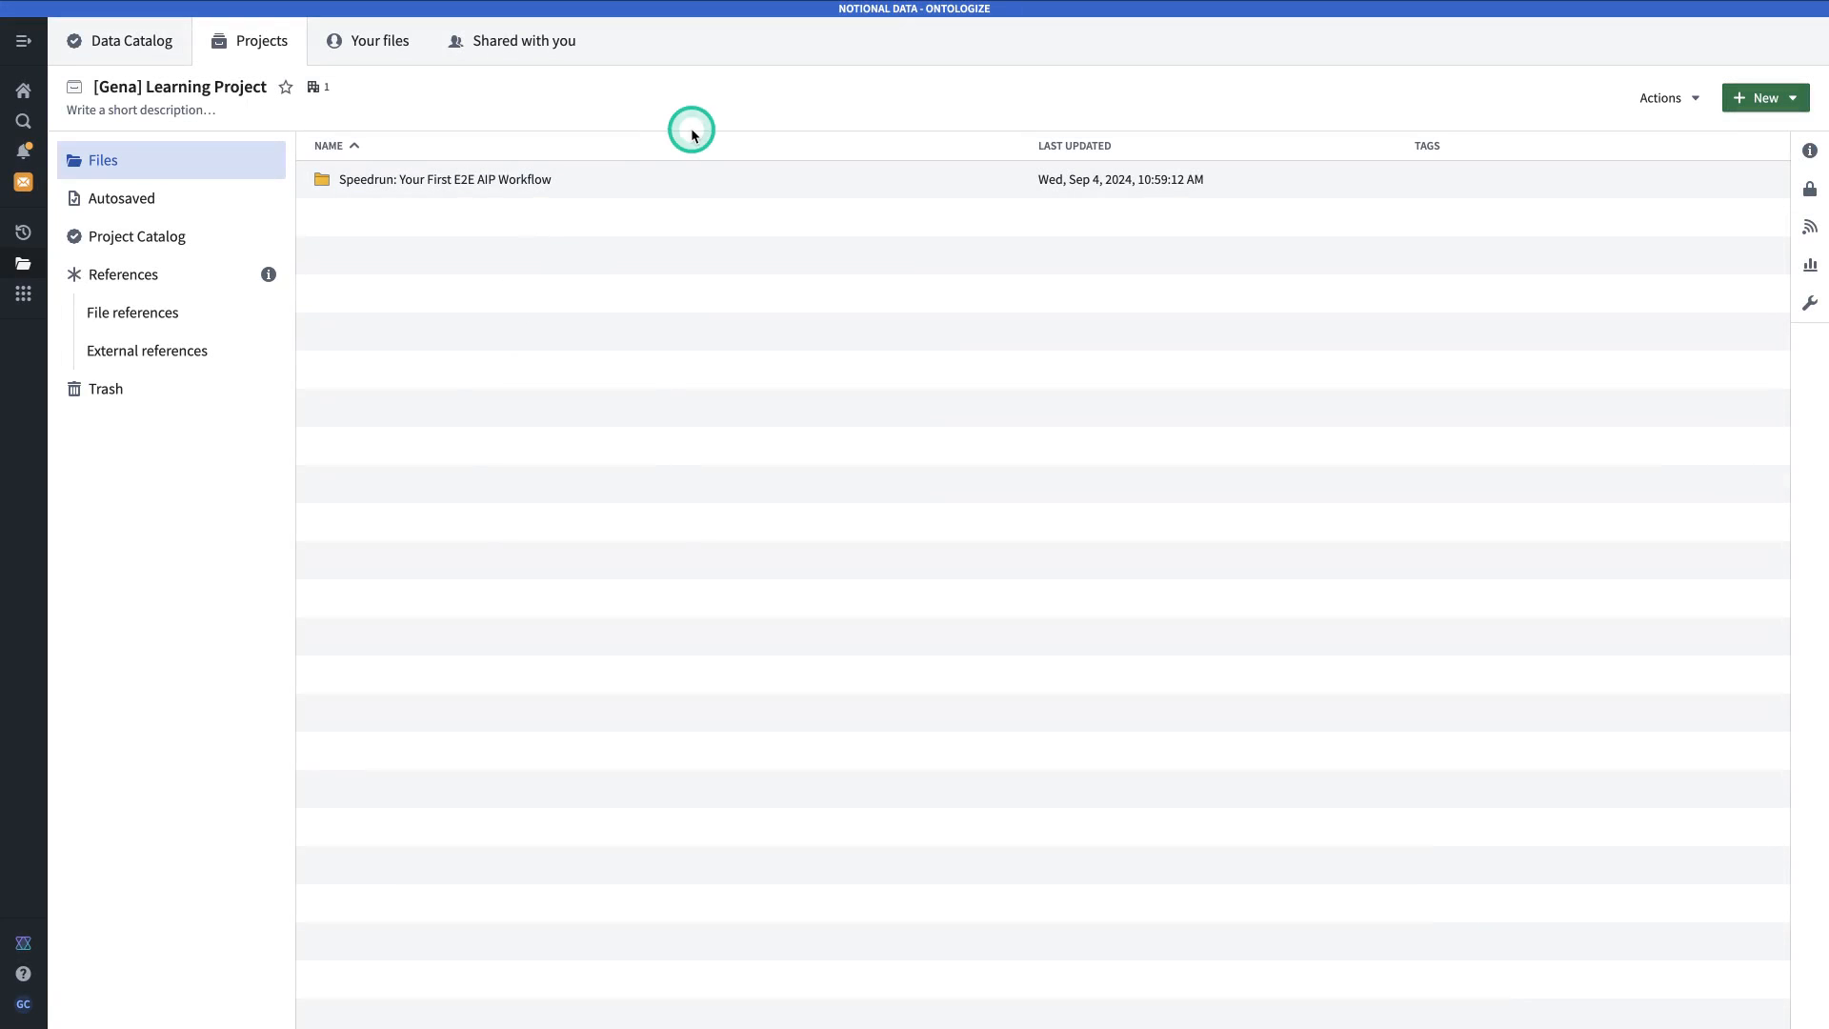
Back in Foundry, open the "Speedrun: Your First E2E AIP Workflow" folder and start a file upload in it.
click(641, 189)
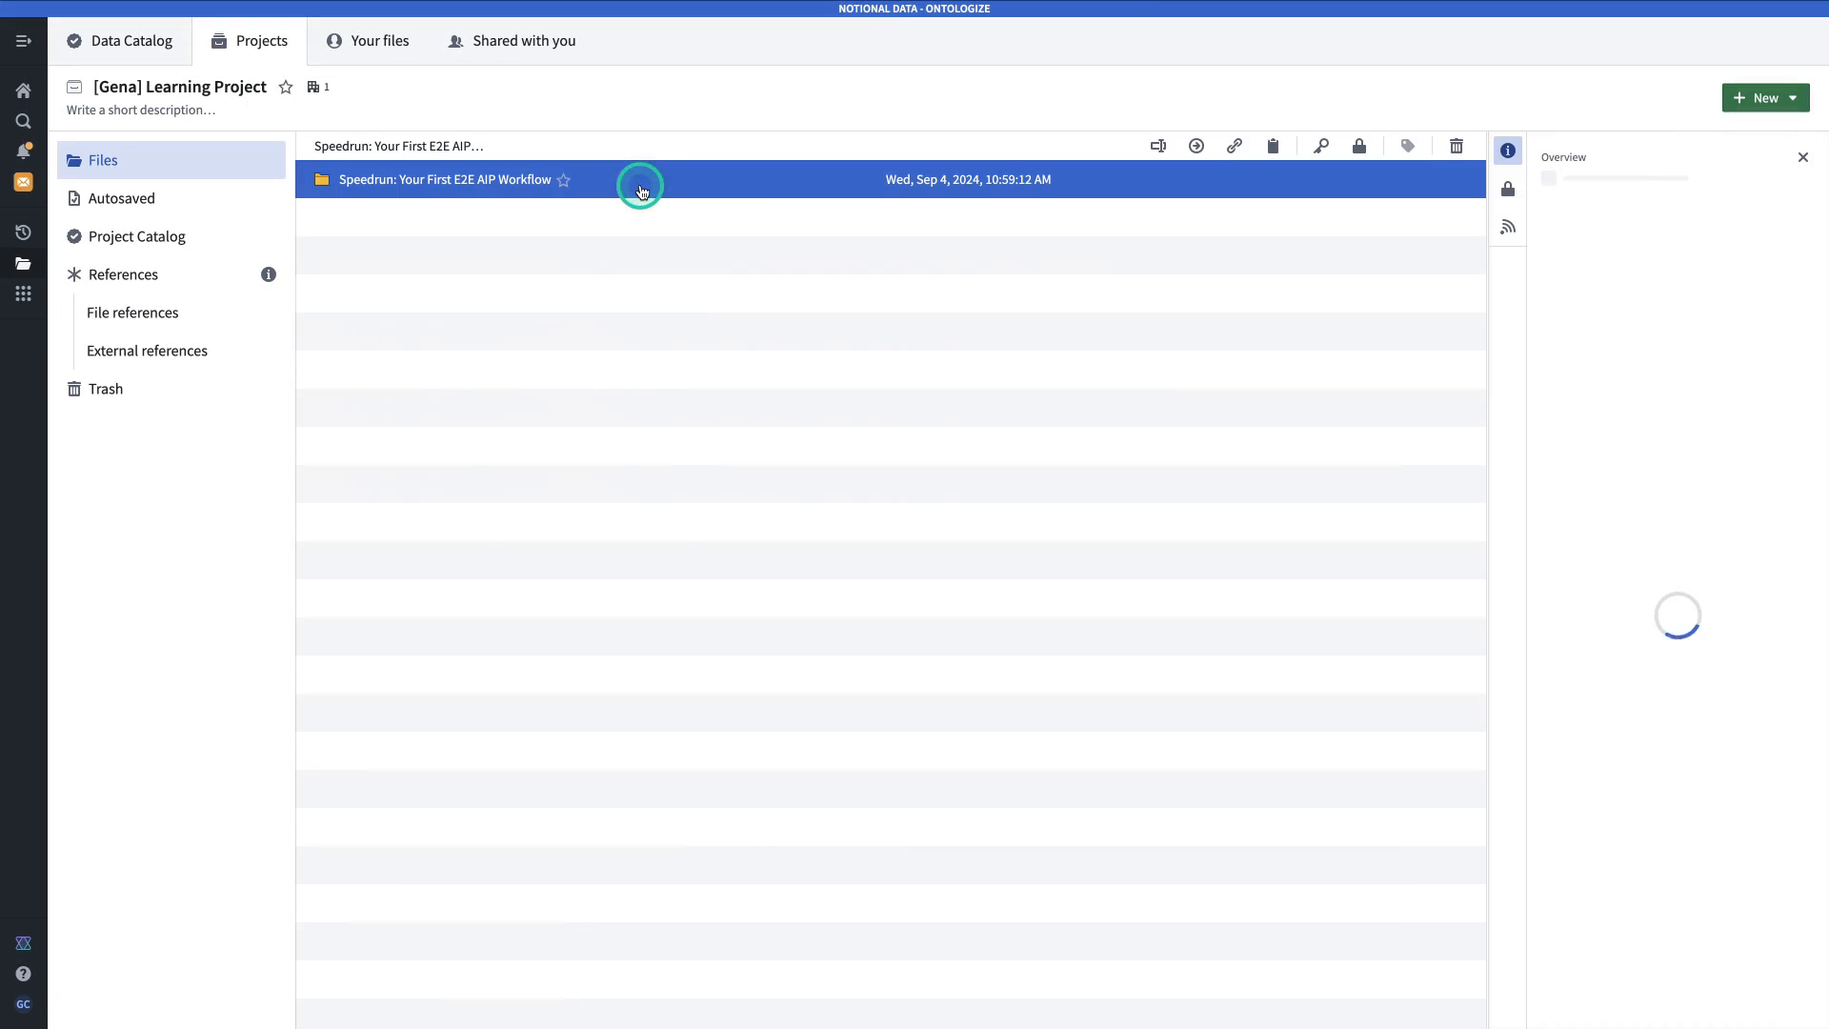
click(641, 190)
click(890, 634)
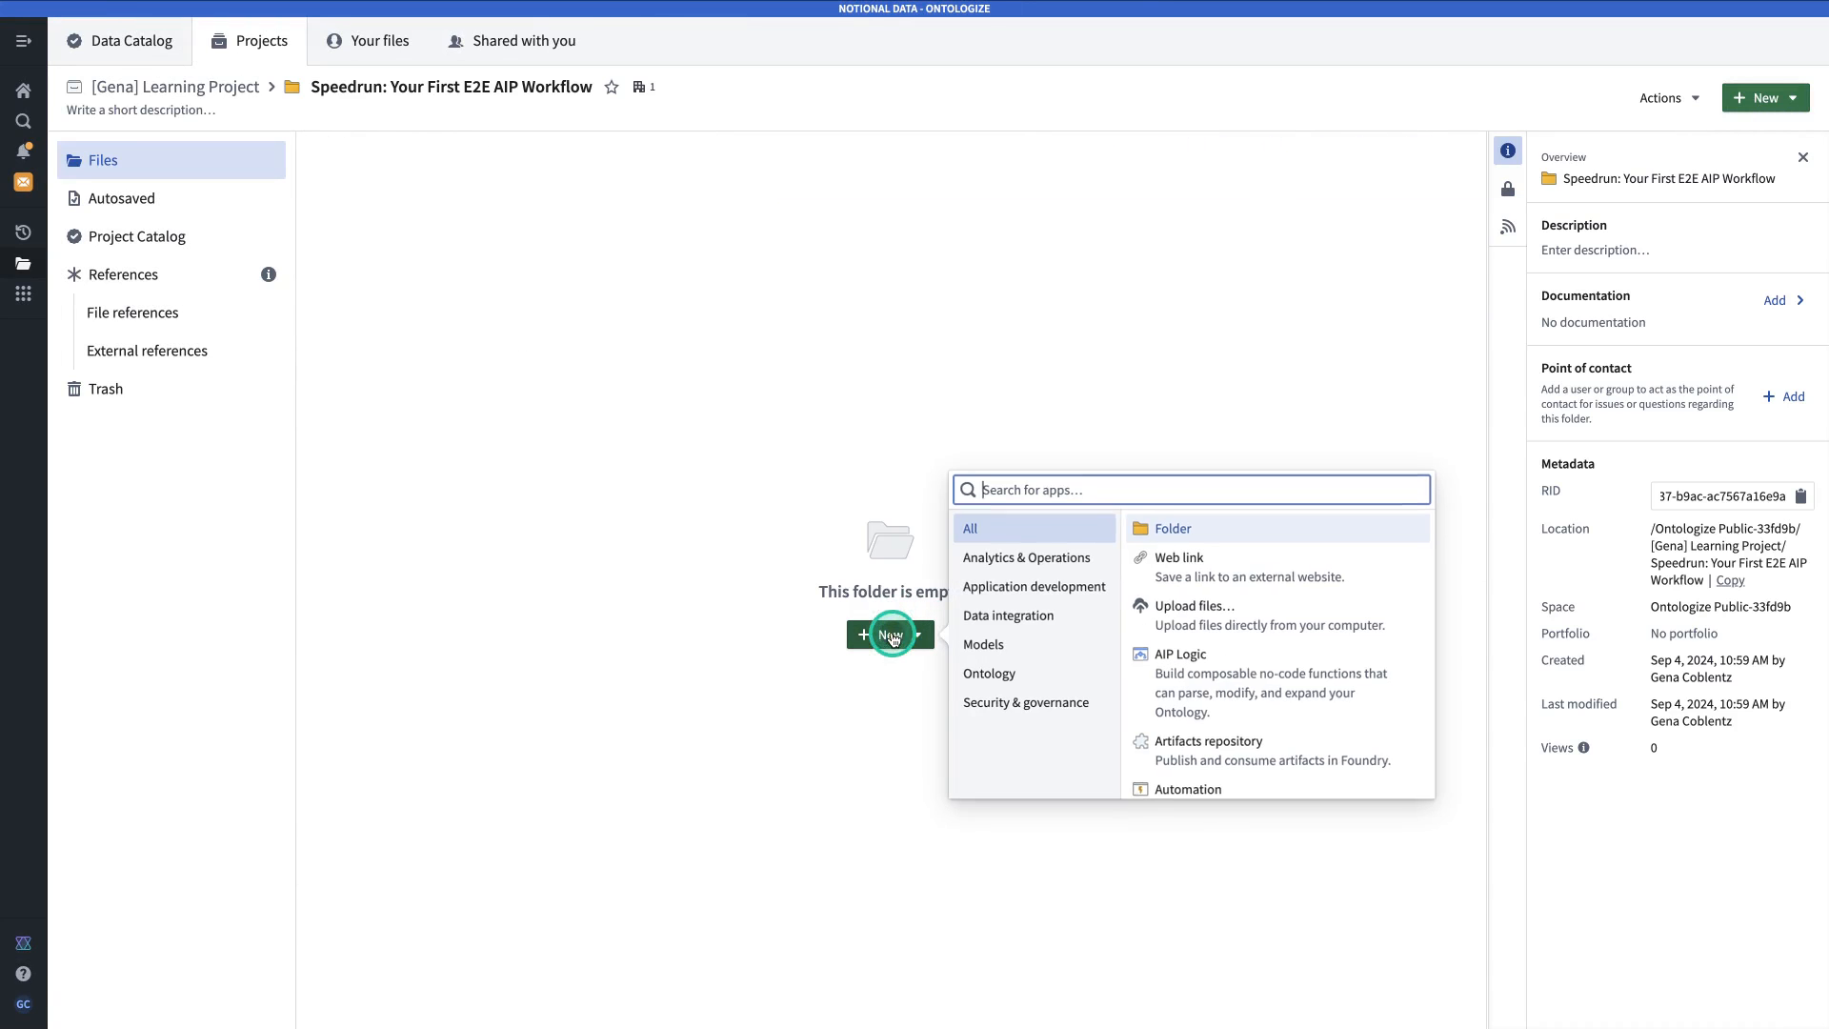
click(1167, 614)
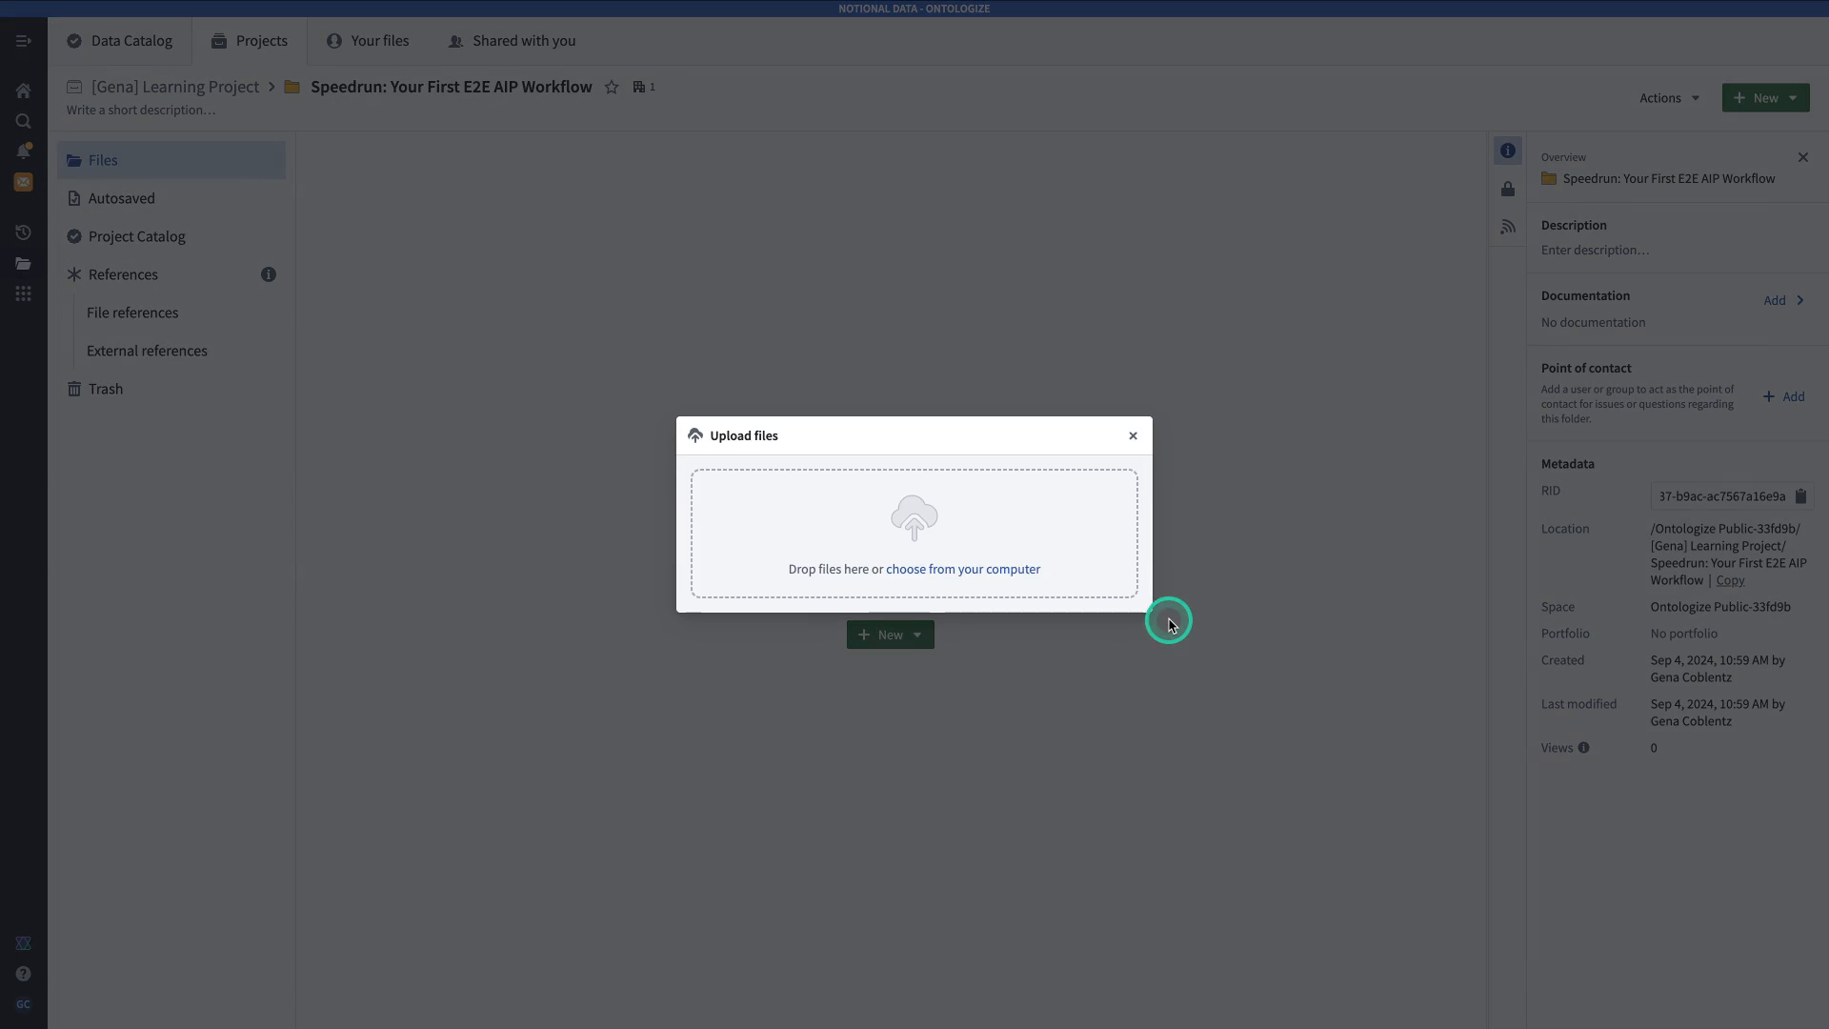
Choose the five downloaded article PDFs from the computer's Downloads folder as the files for the upload.
click(1048, 575)
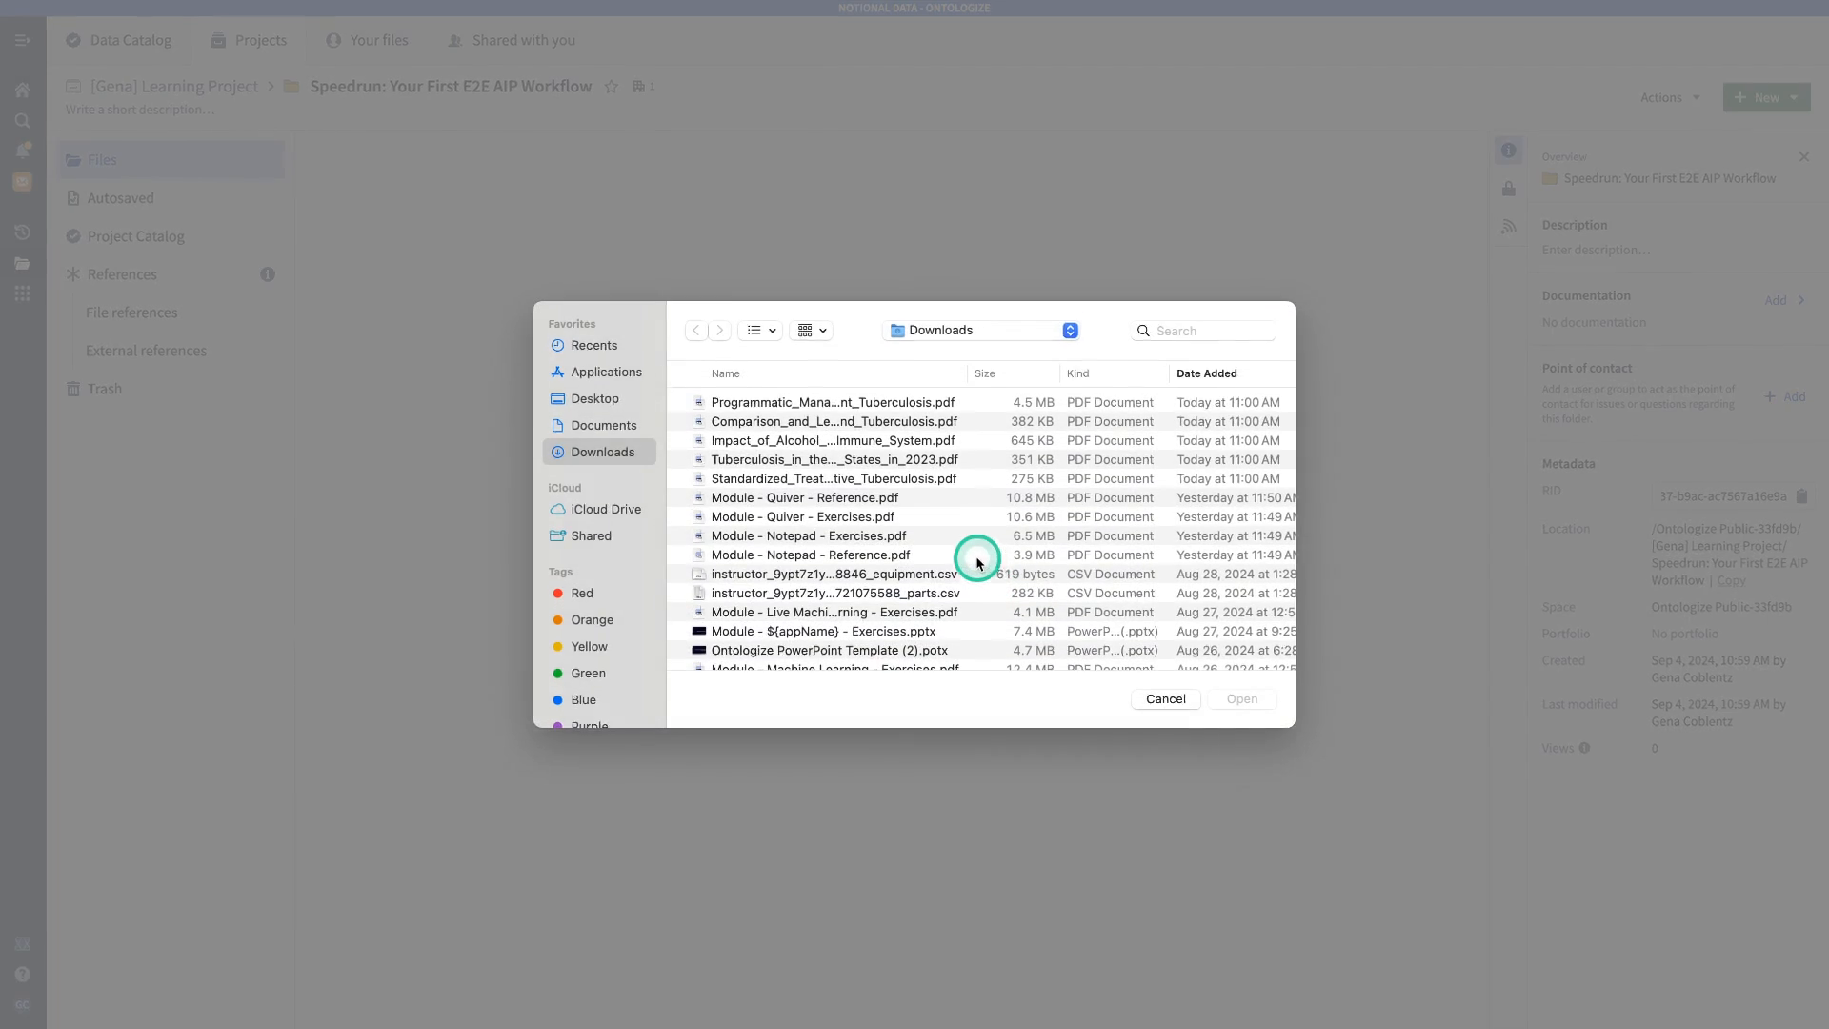
click(934, 466)
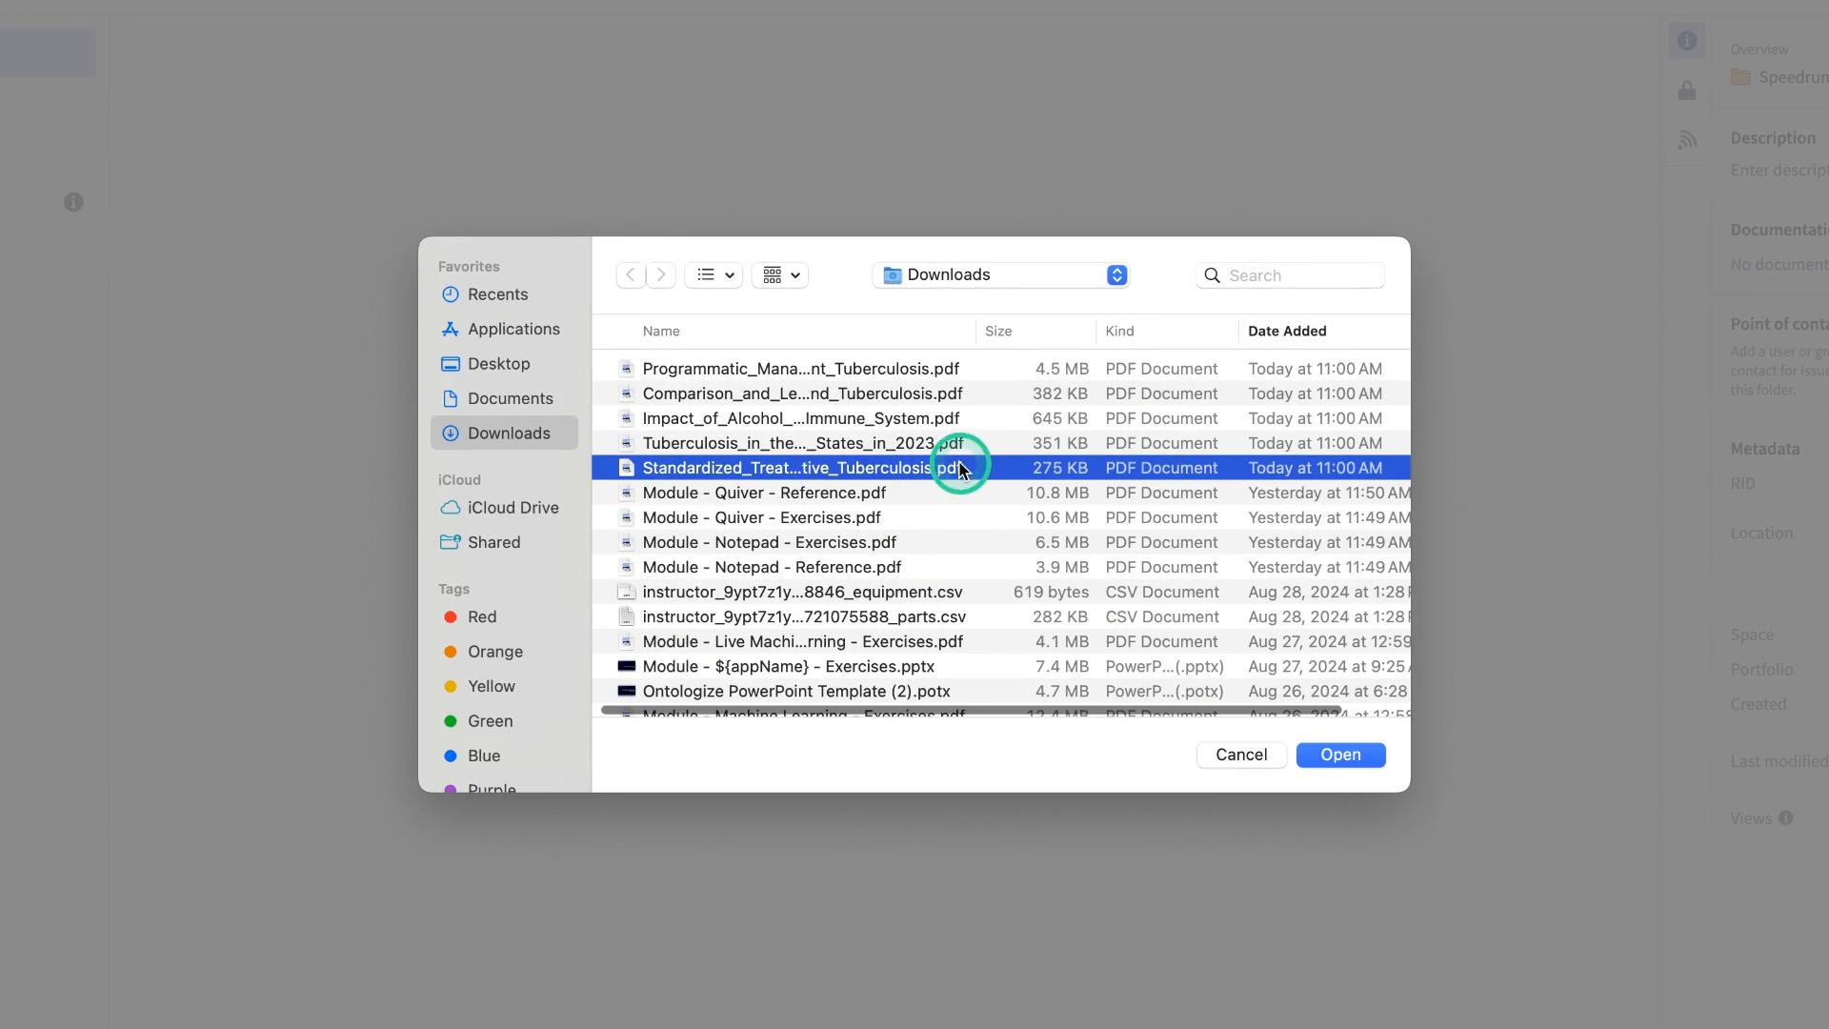
super+click(957, 442)
super+click(952, 418)
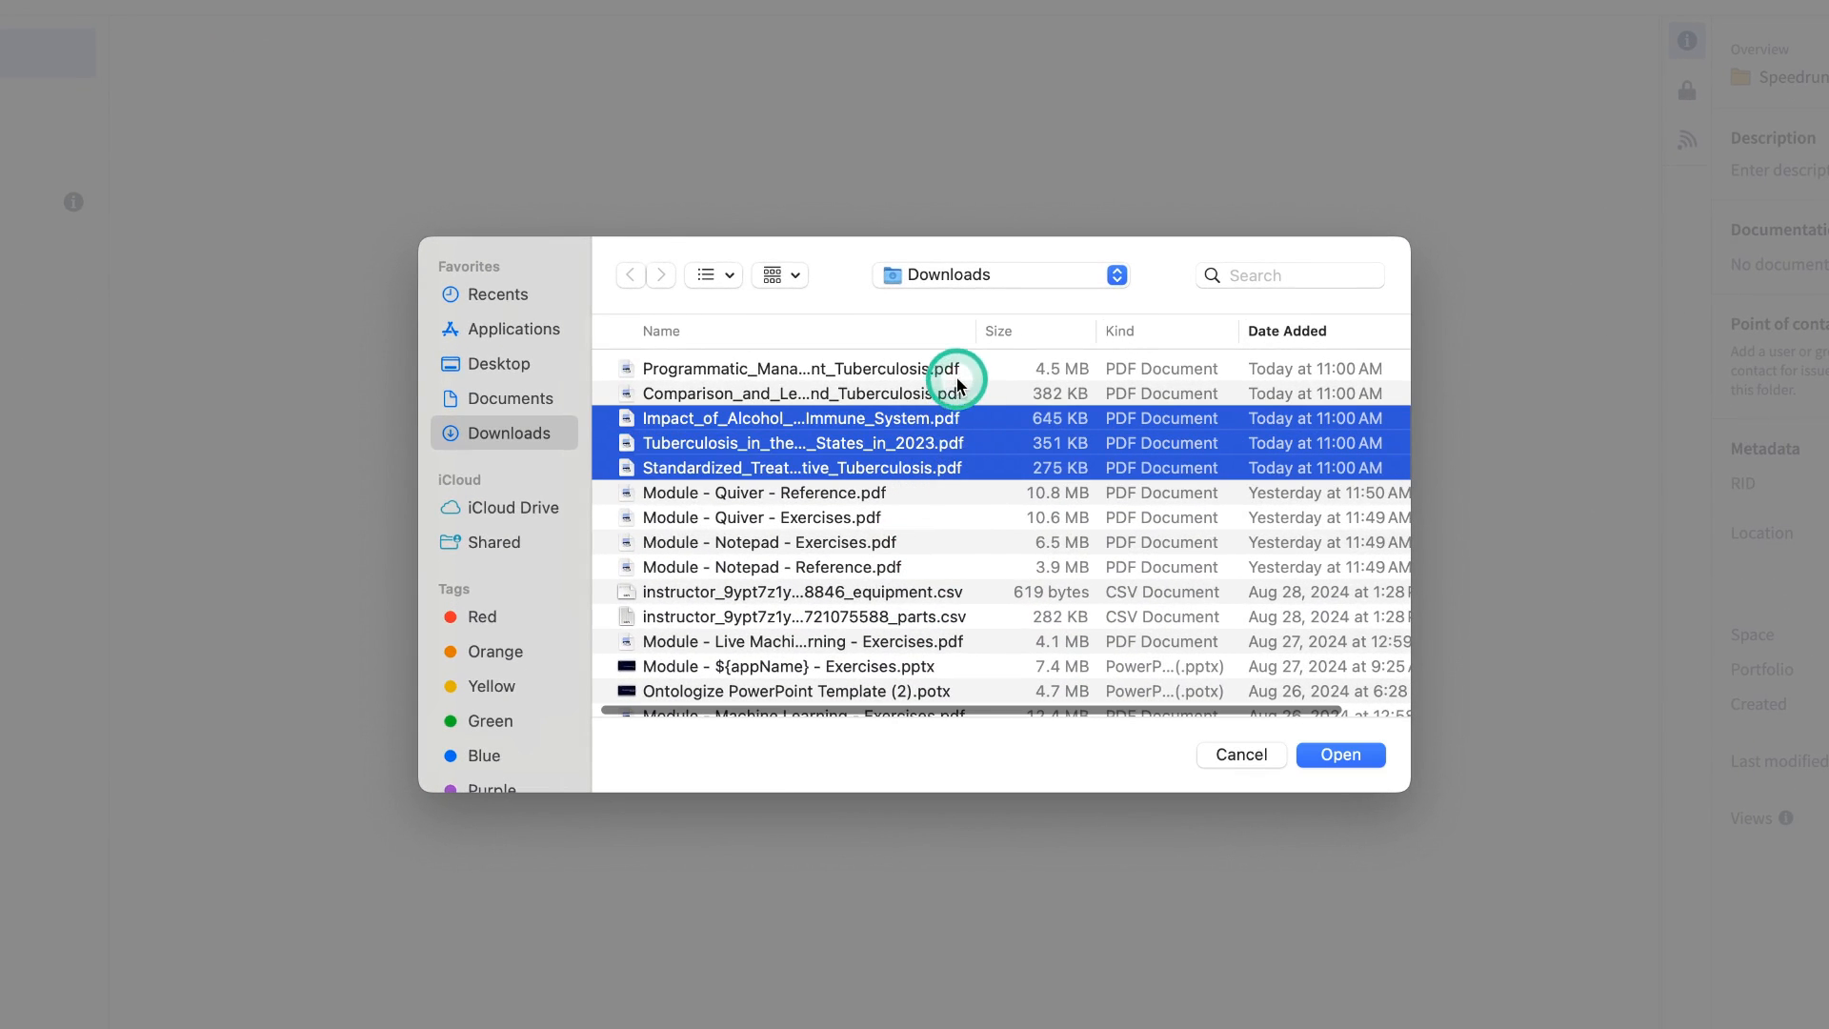
super+click(958, 369)
super+click(952, 393)
click(1341, 753)
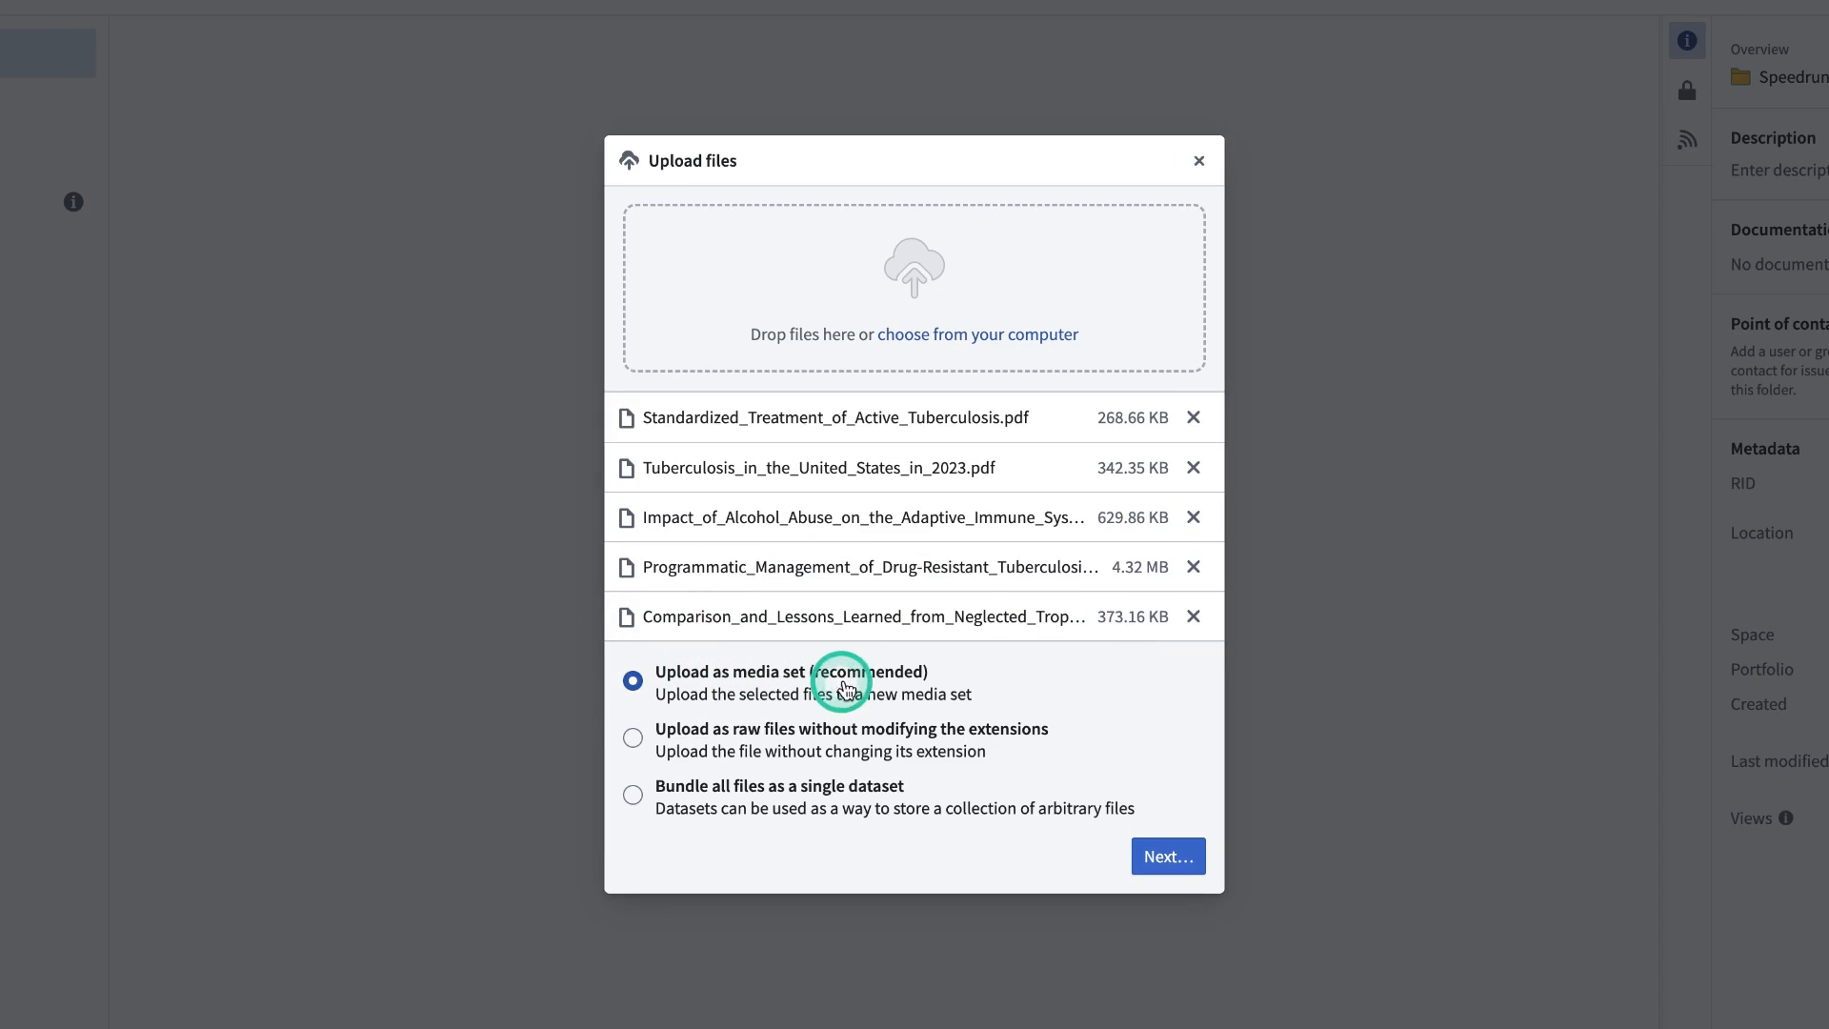
Upload the five PDFs as a media set with Batch latency.
click(1162, 857)
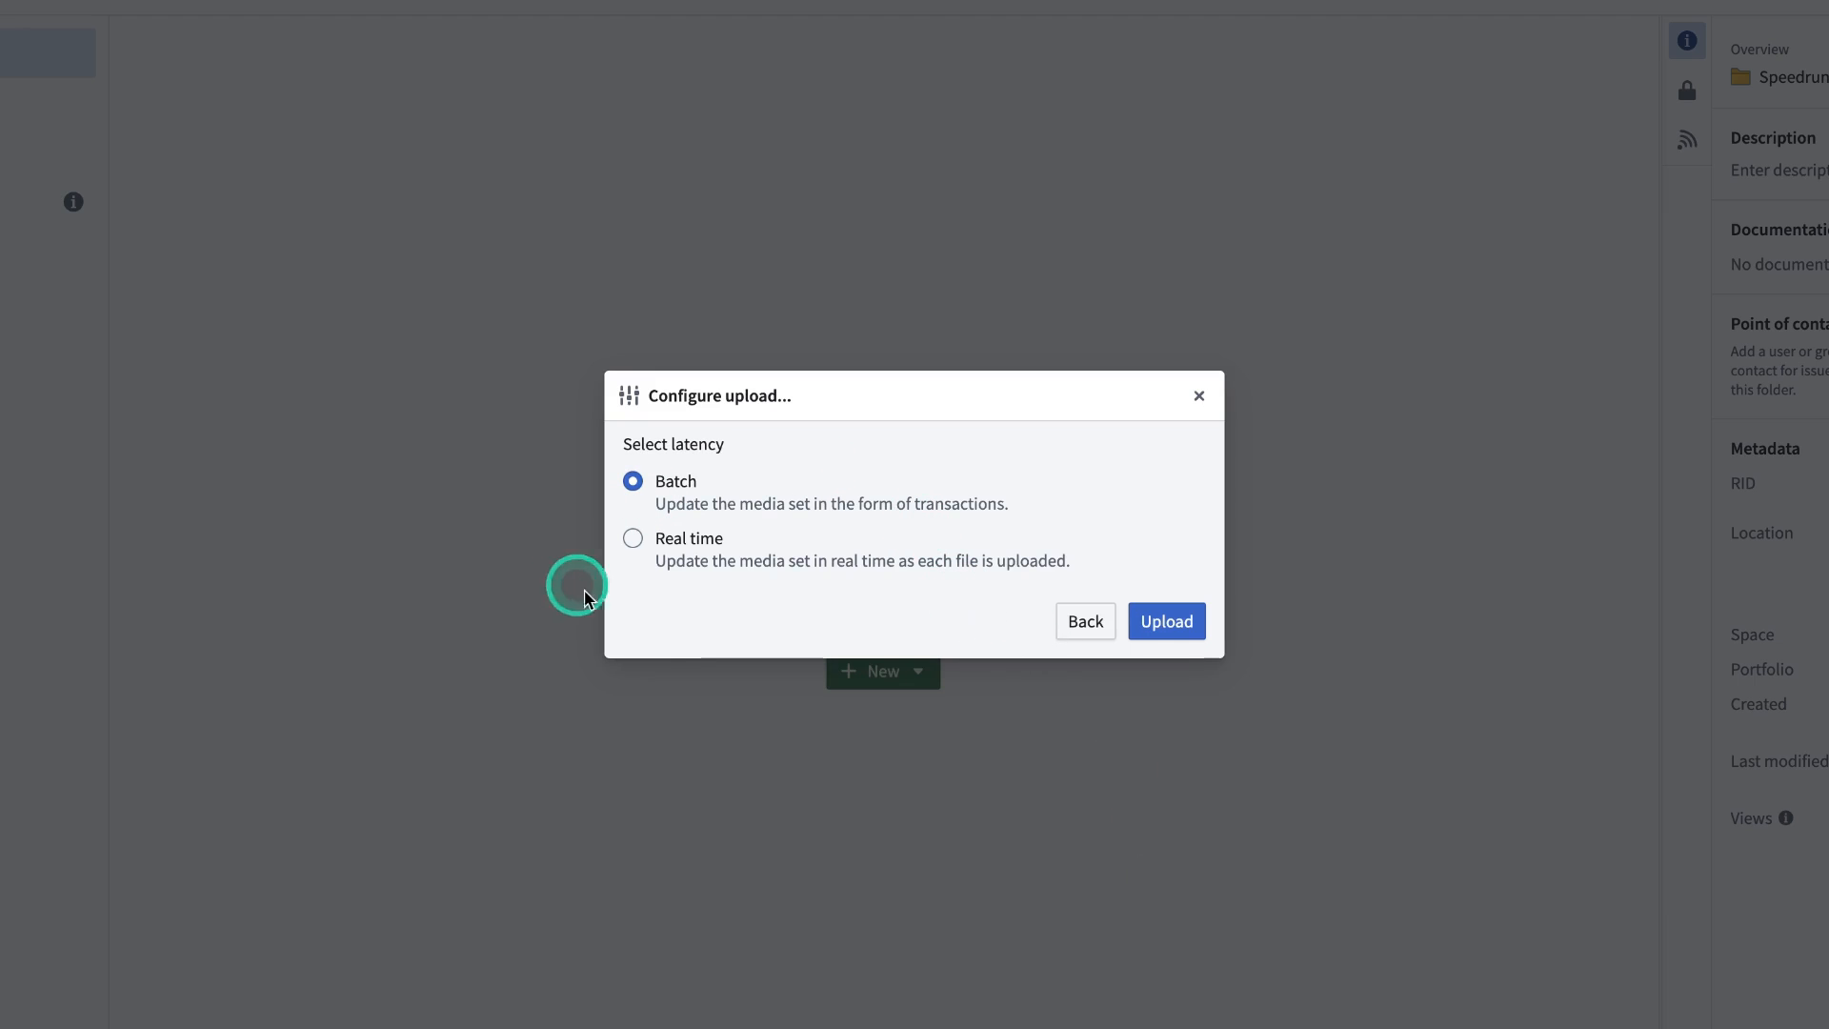
click(1167, 619)
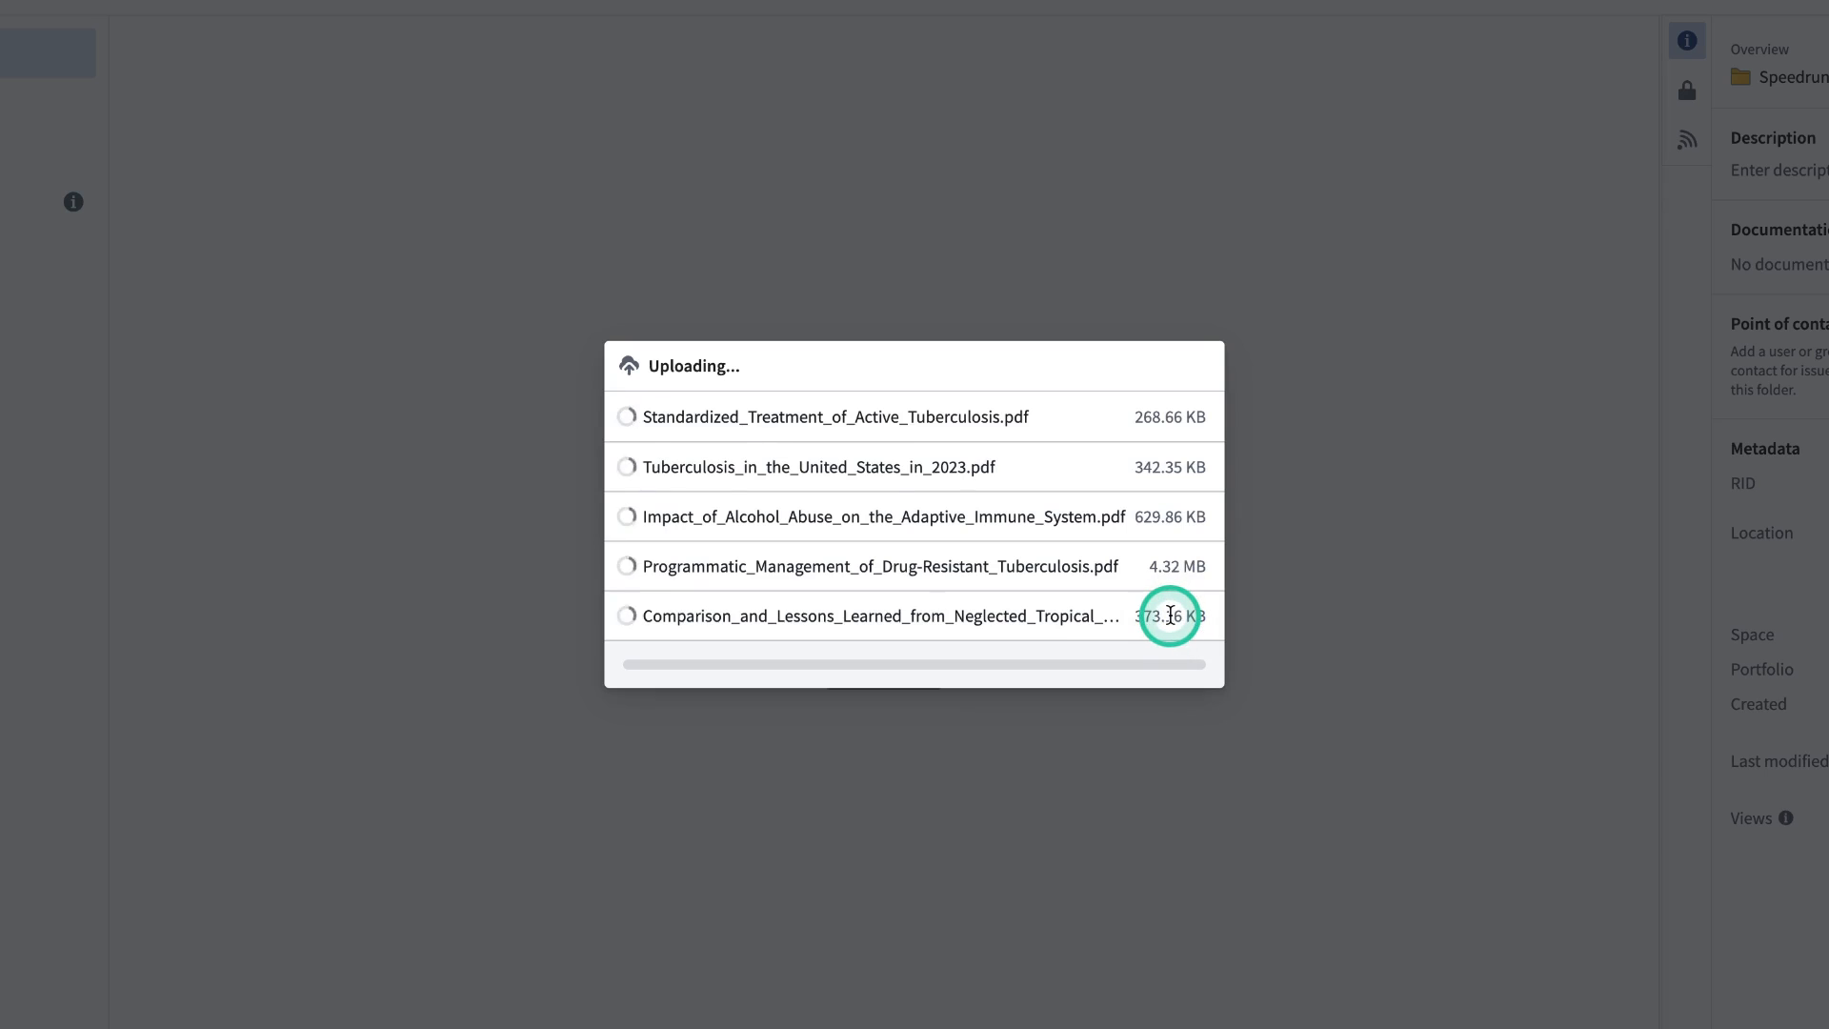
click(1174, 585)
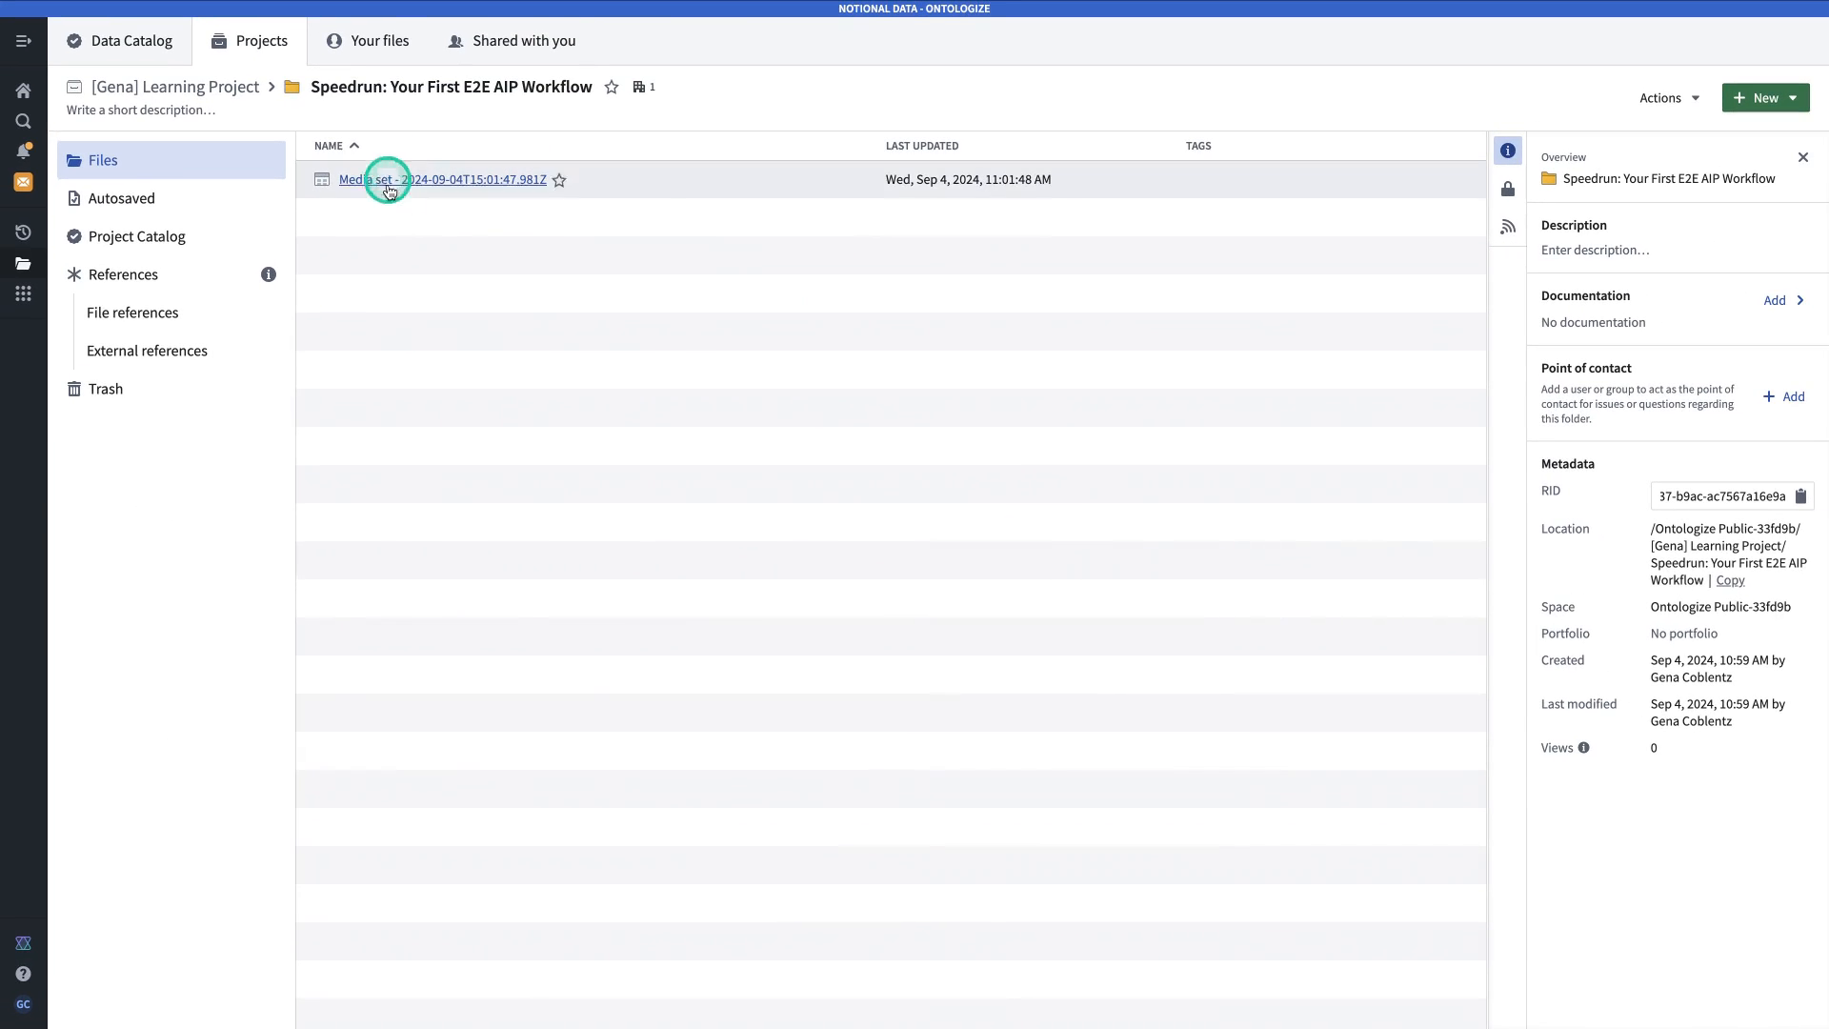
Rename the uploaded media set in the "Speedrun: Your First E2E AIP Workflow" folder as Articles.
right_click(612, 182)
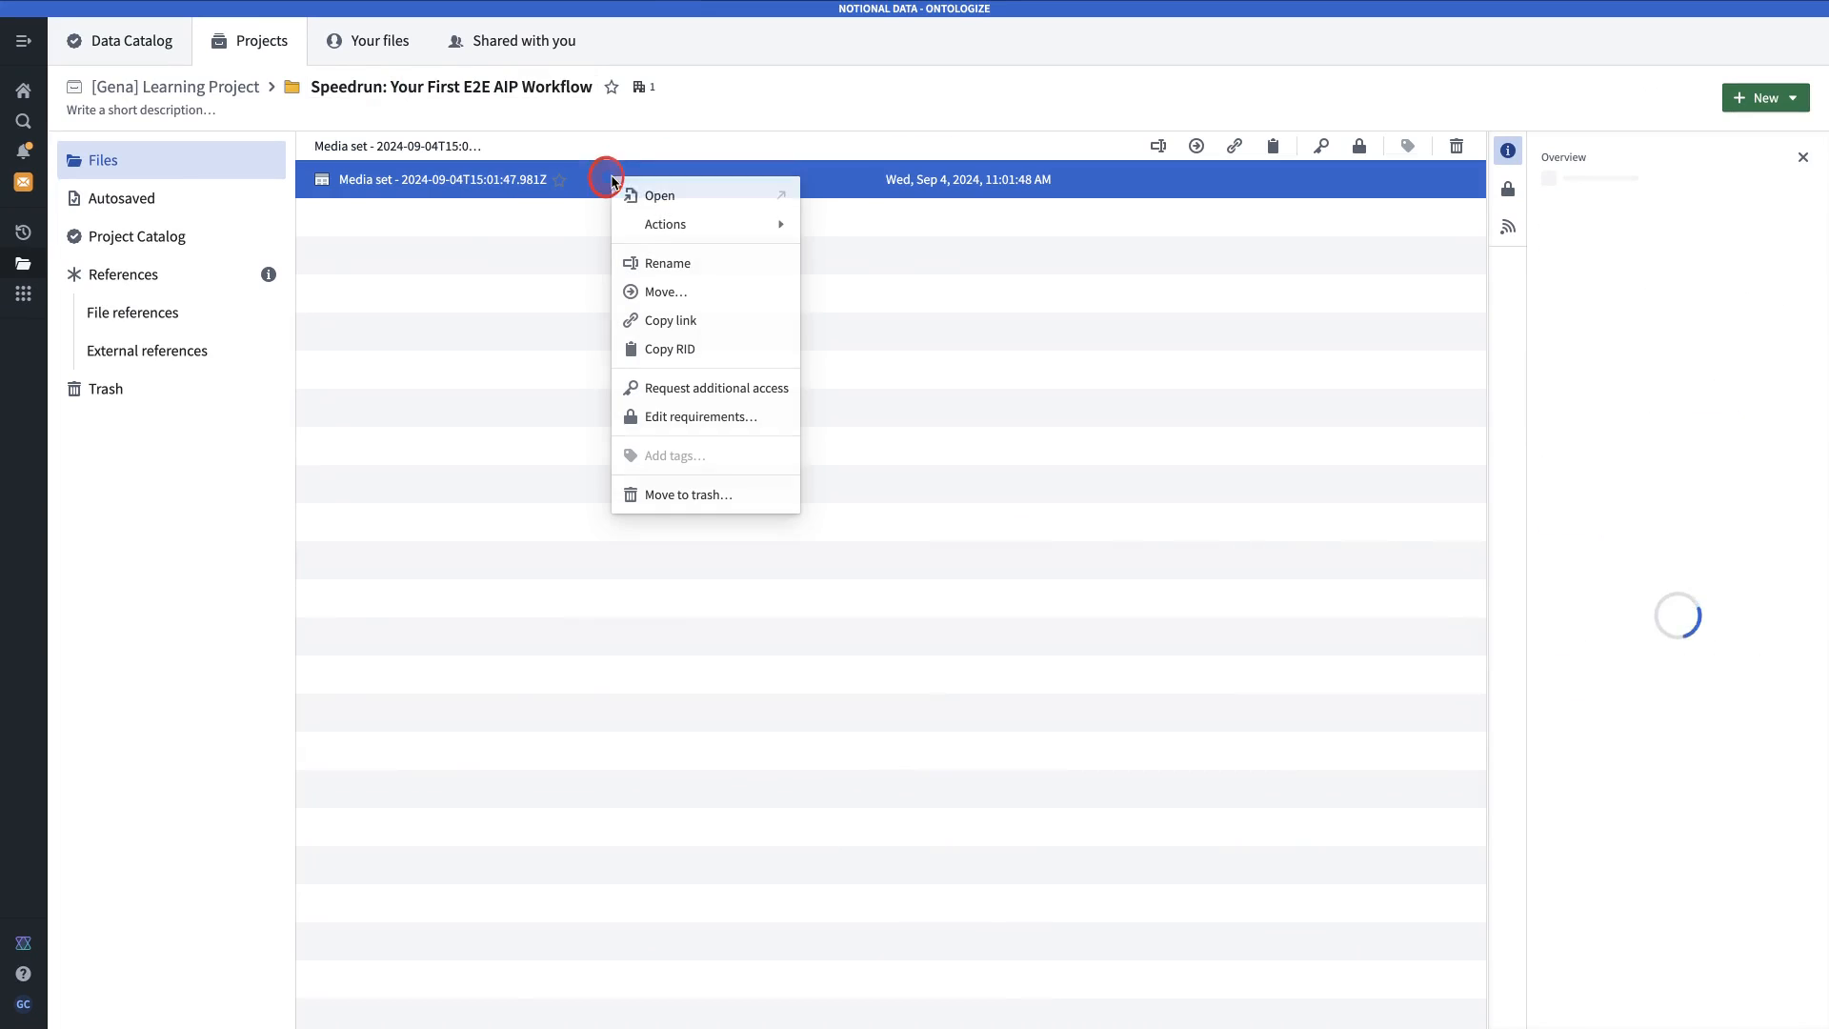
click(667, 264)
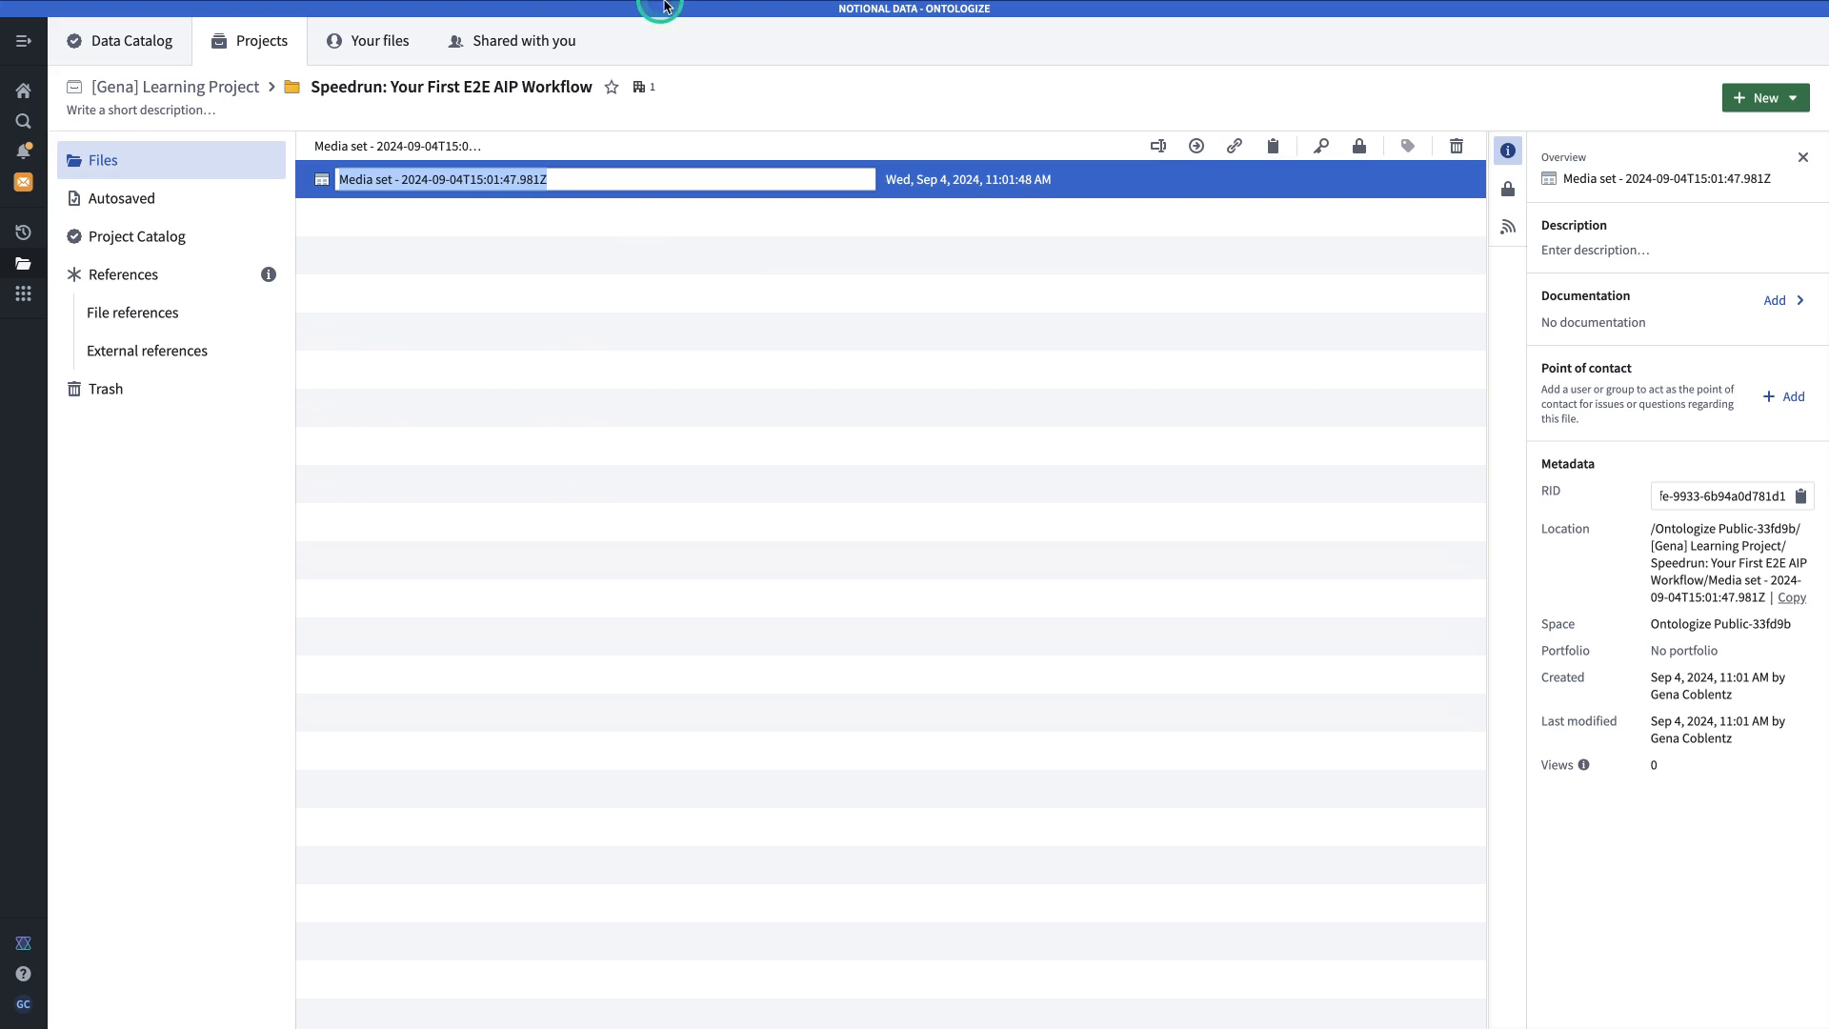
mouse_move(653, 9)
text(Art)
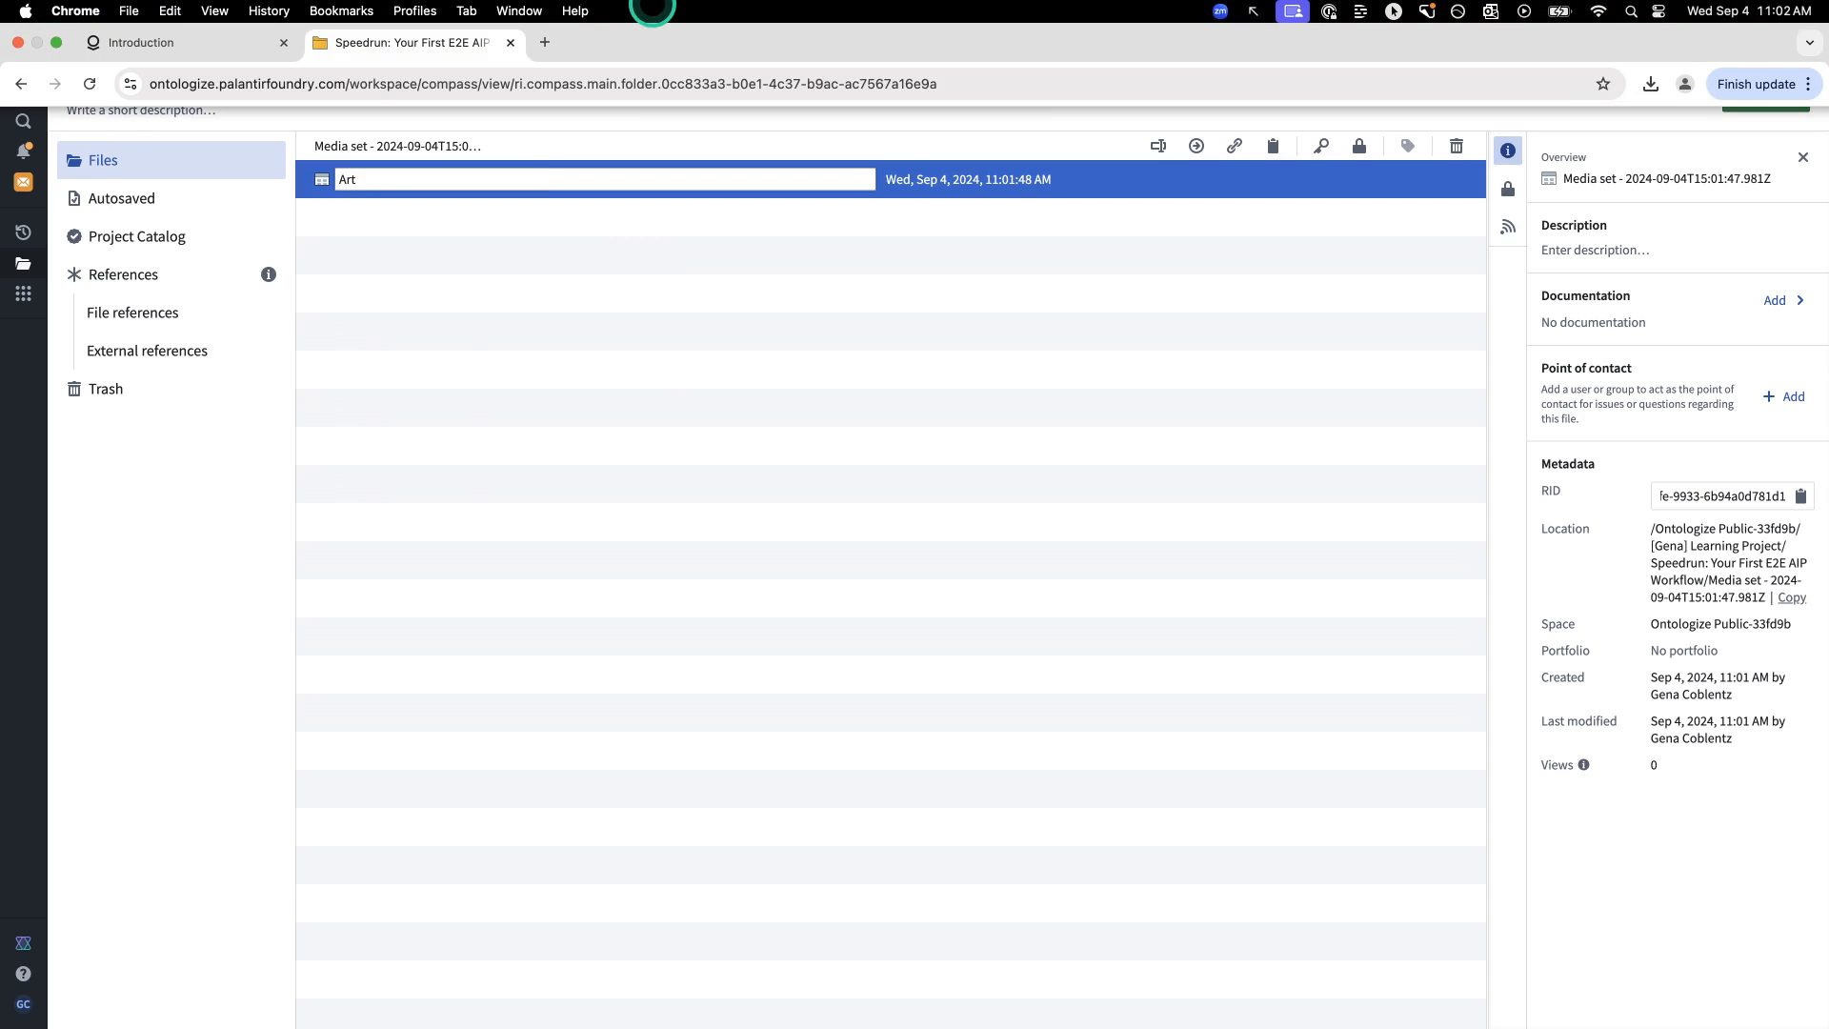
text(icles)
key(Return)
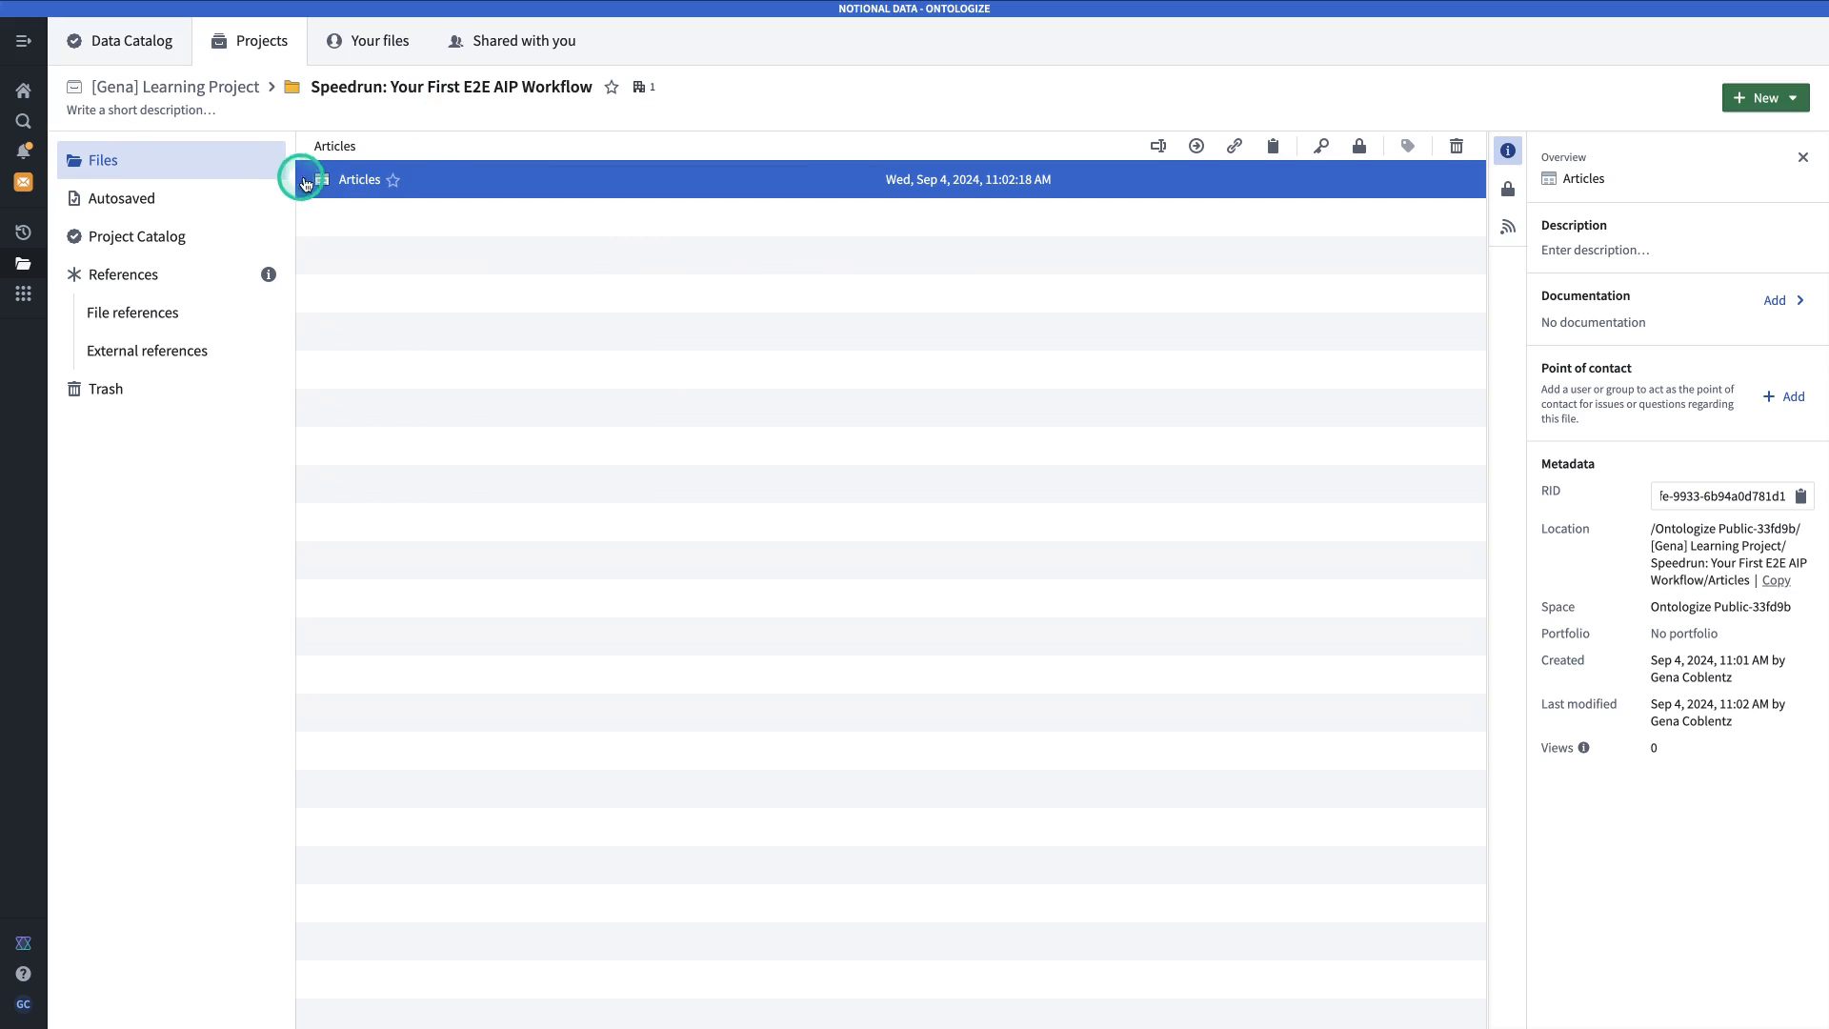
Open the Articles media set and preview the alcohol abuse and drug-resistant tuberculosis PDFs.
click(366, 181)
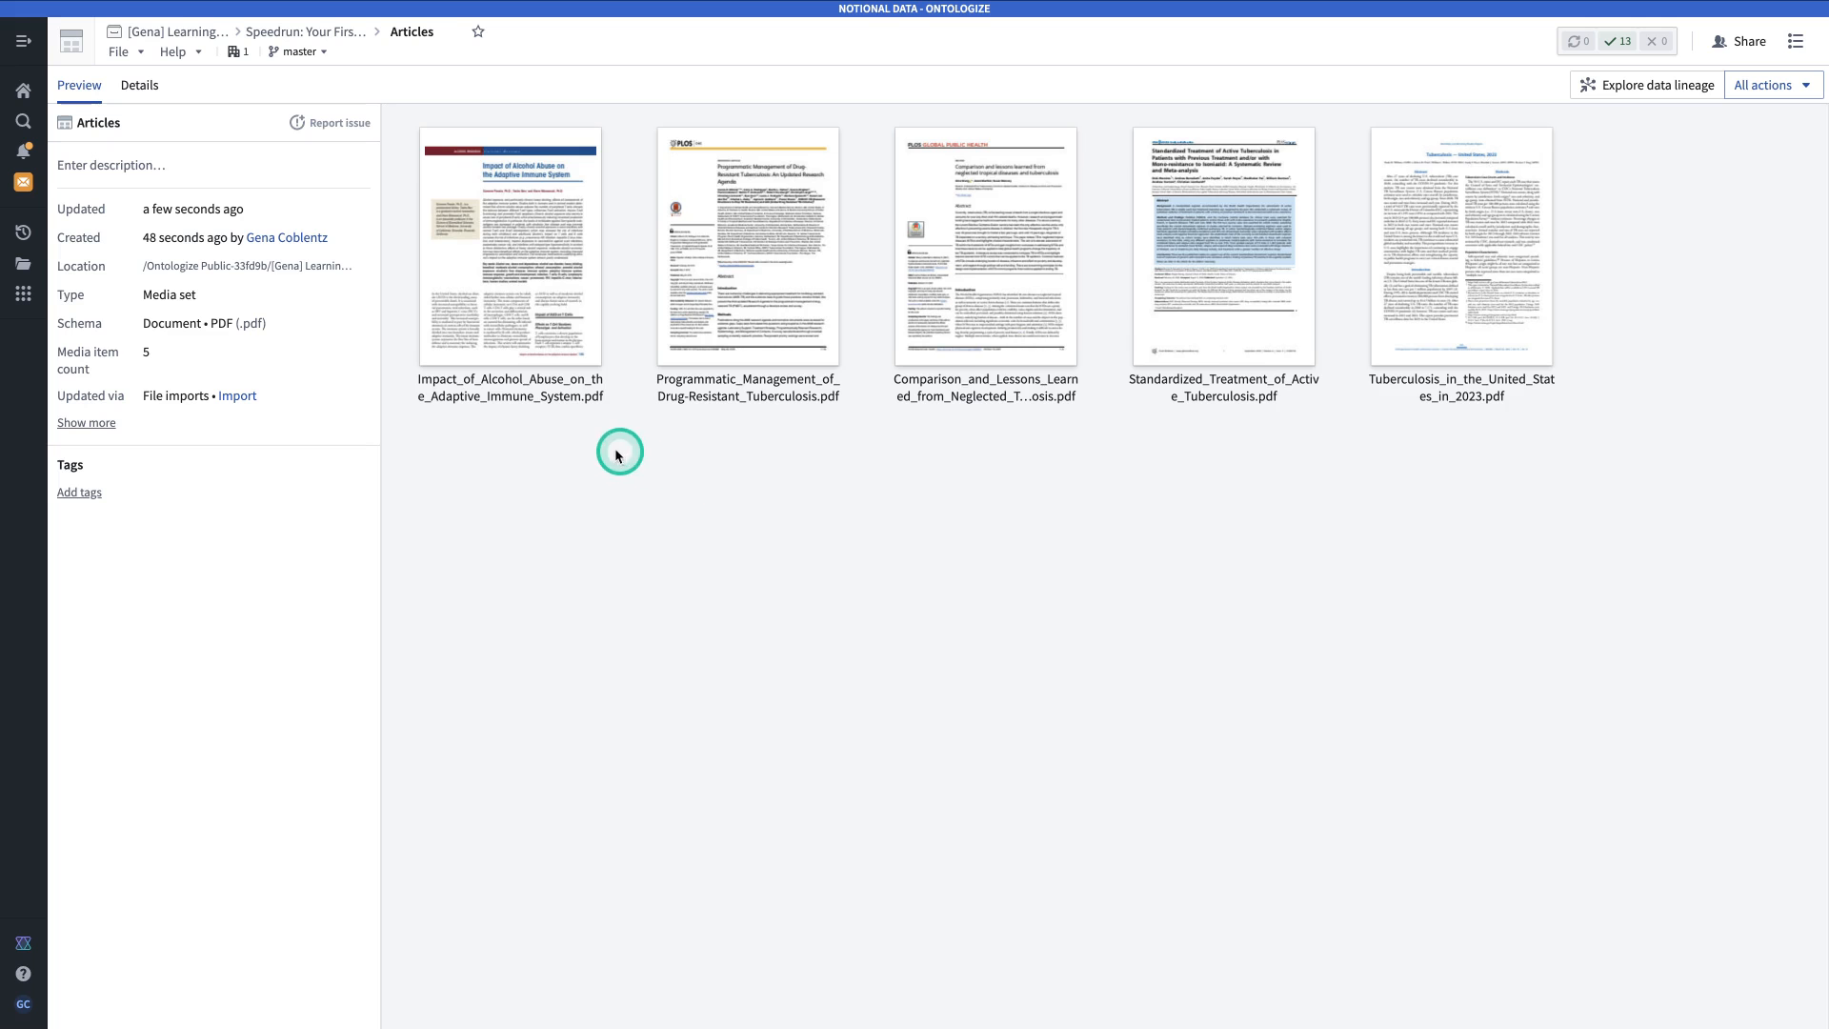
click(533, 229)
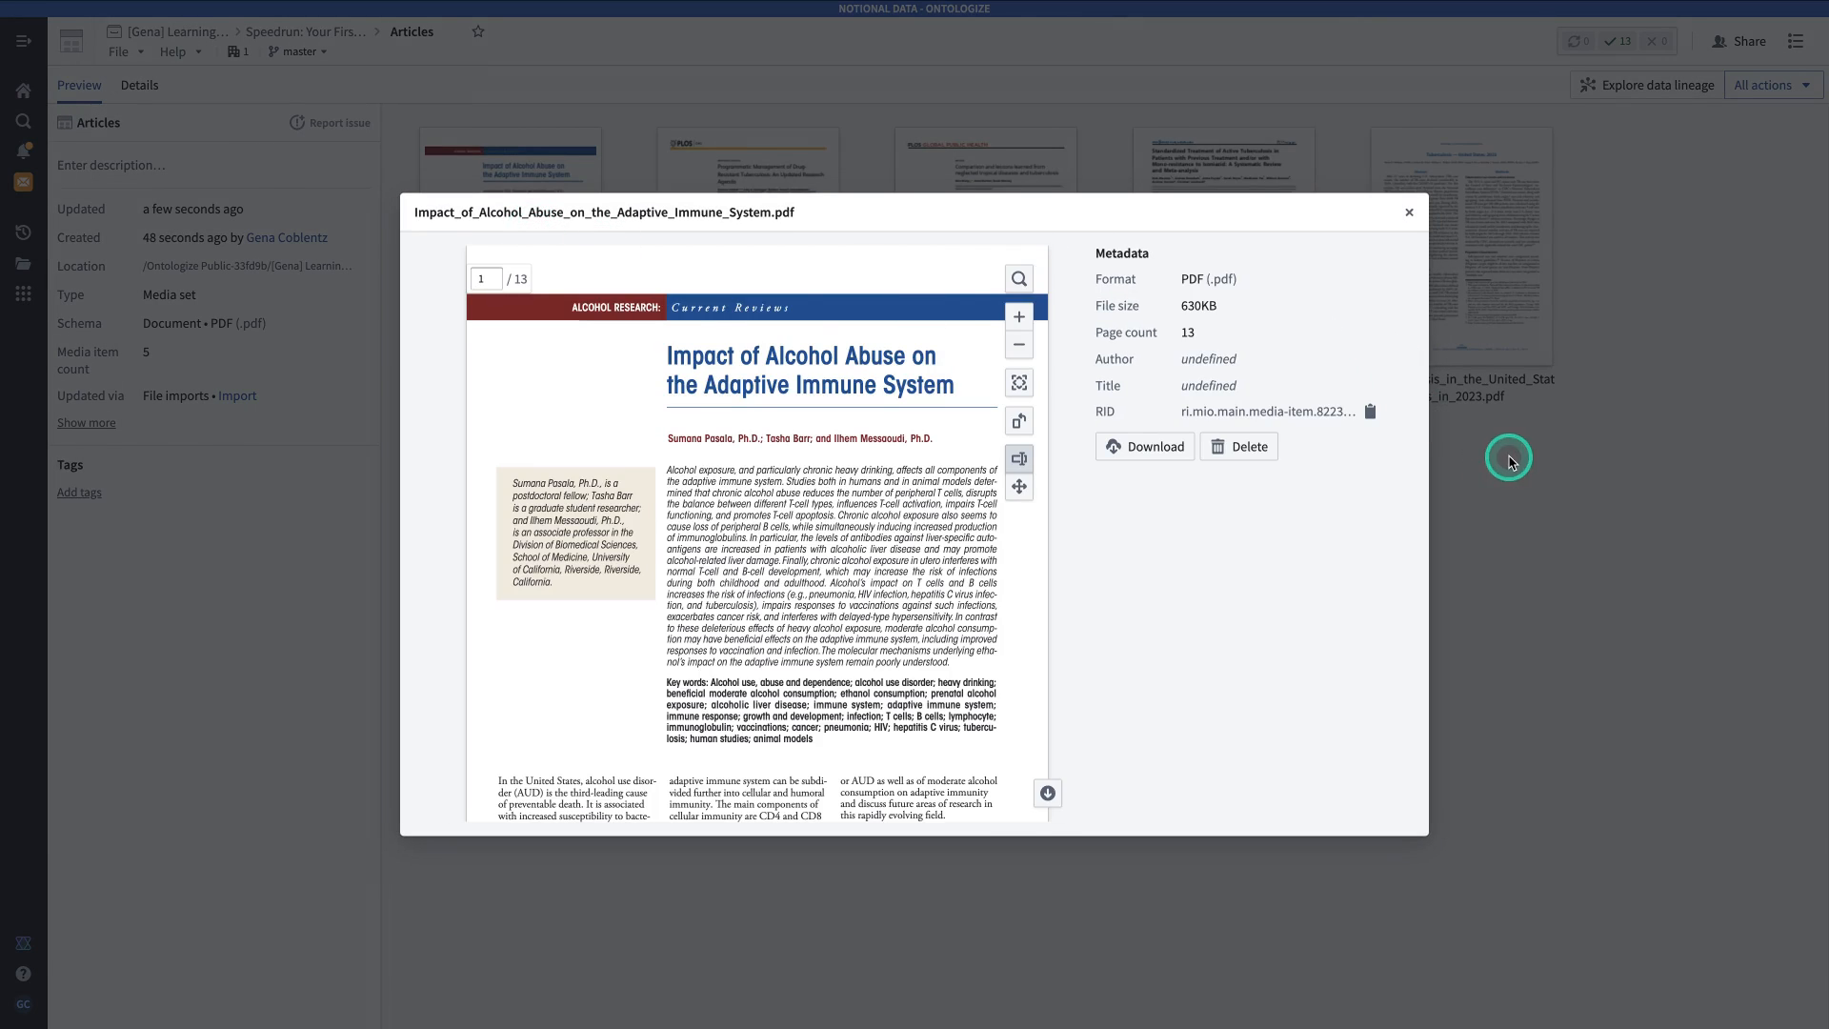
click(1503, 456)
click(656, 232)
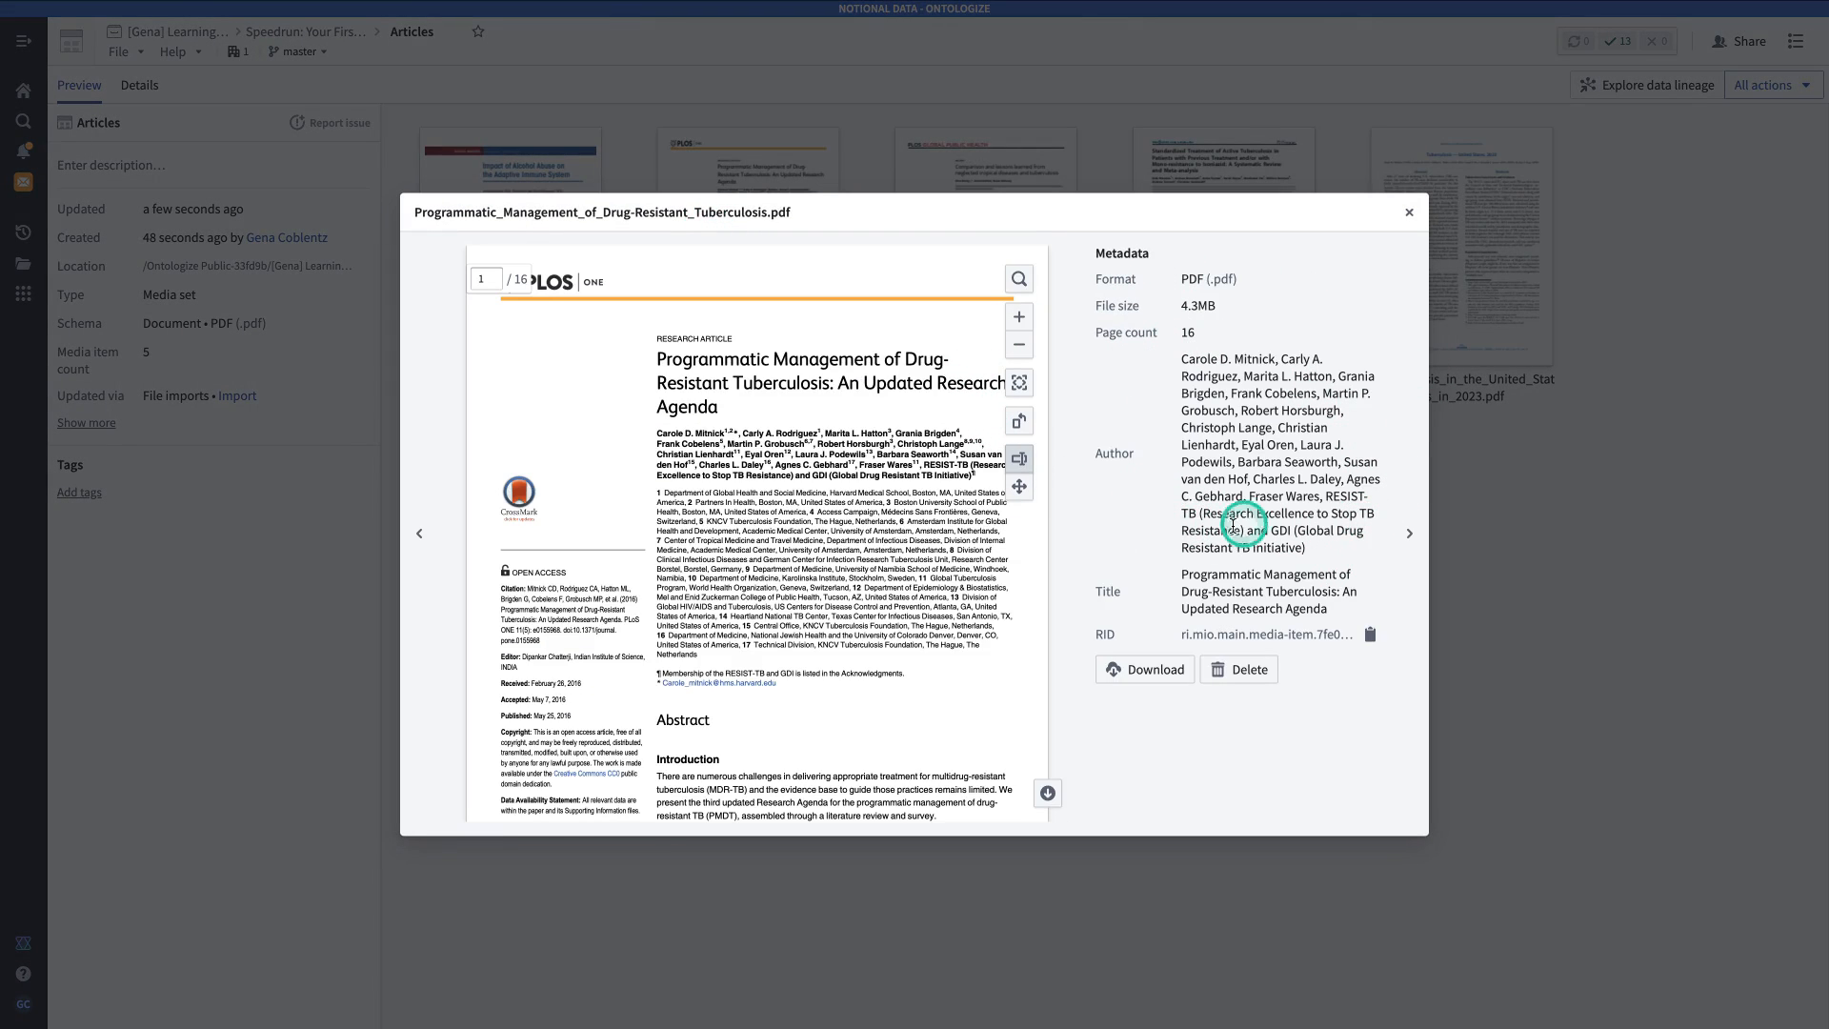
click(1494, 682)
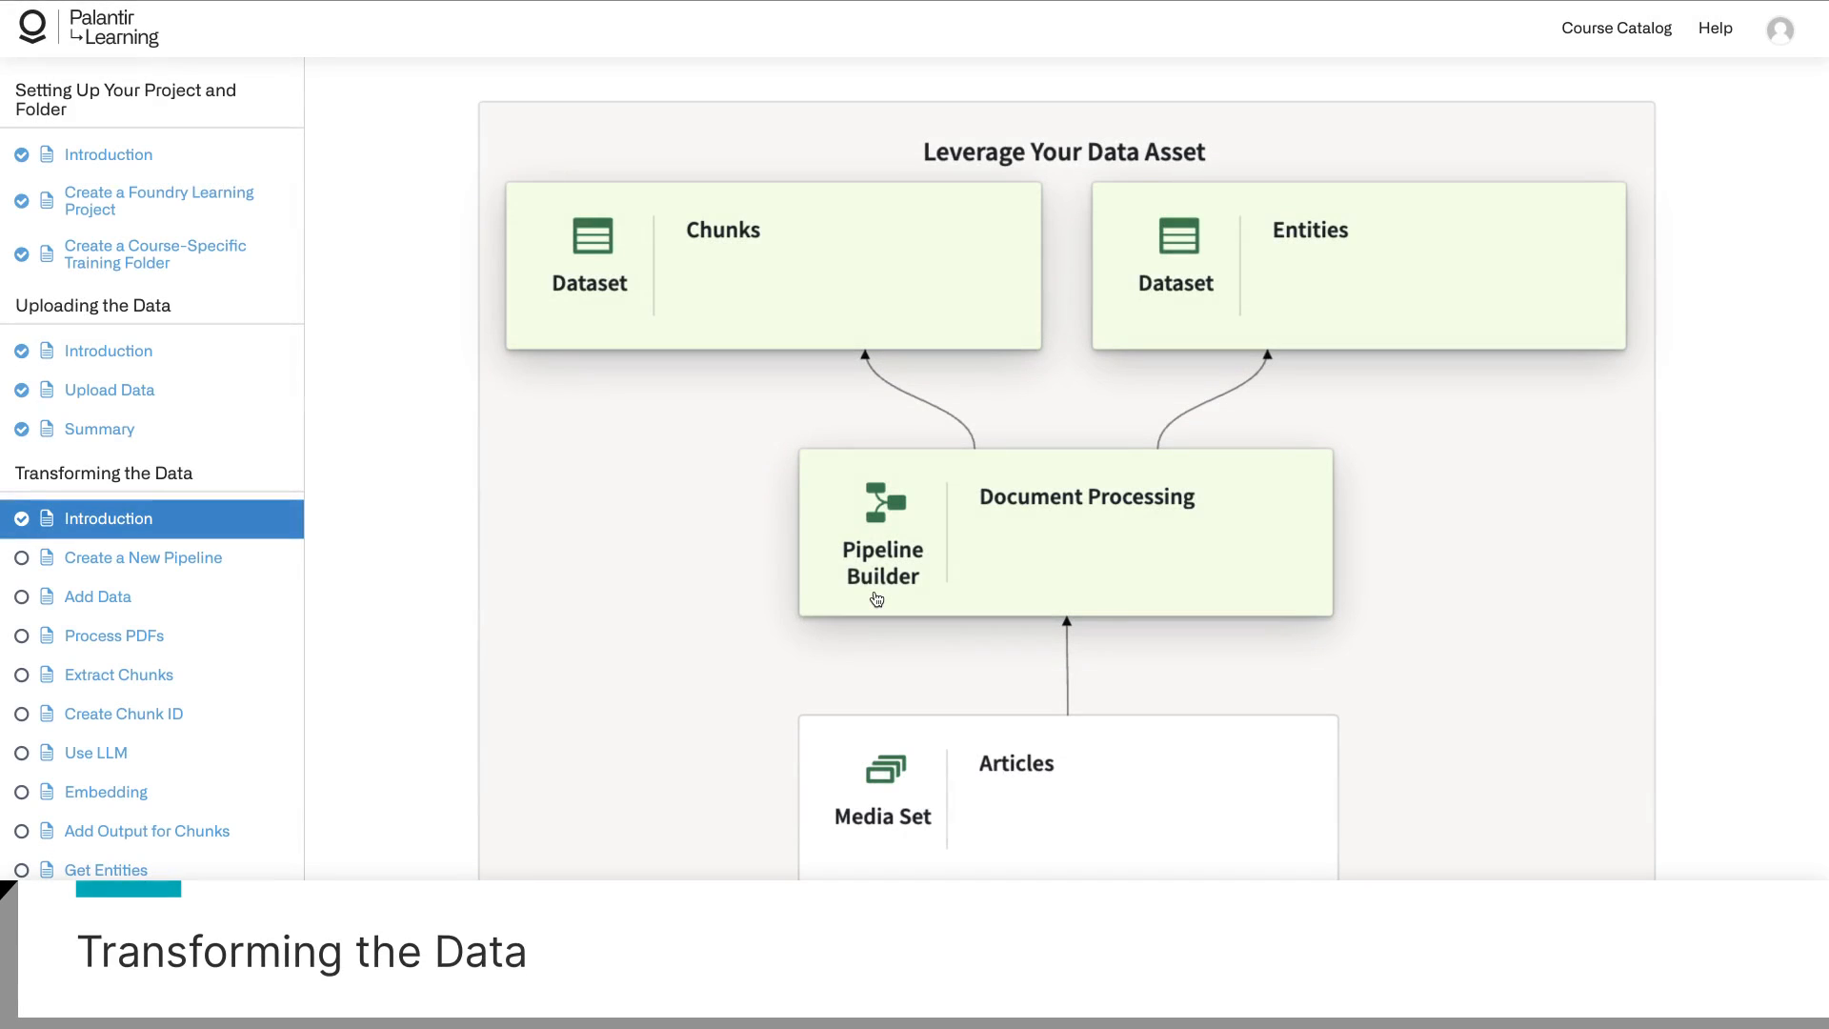
Create a batch Pipeline Builder pipeline named "Document Processing Transform" in the "Speedrun: Your First E2E AIP Workflow" folder.
scroll(695, 662, up, 2)
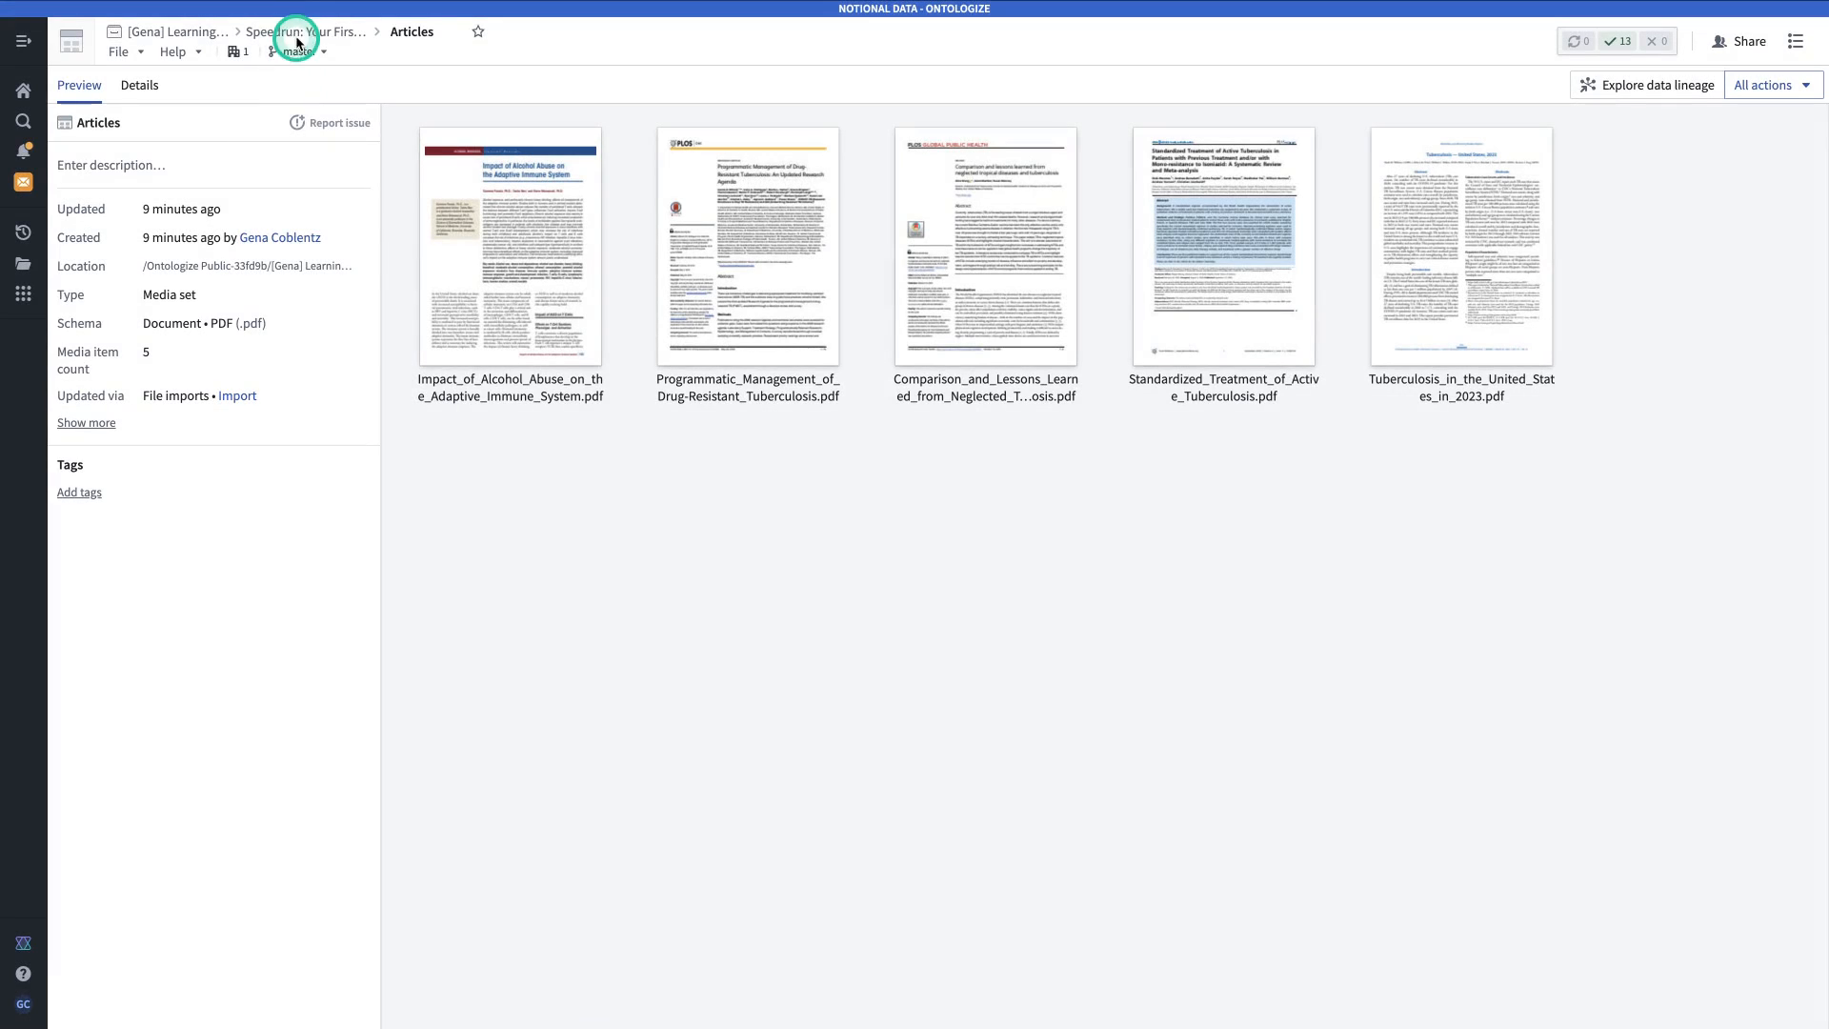
click(307, 37)
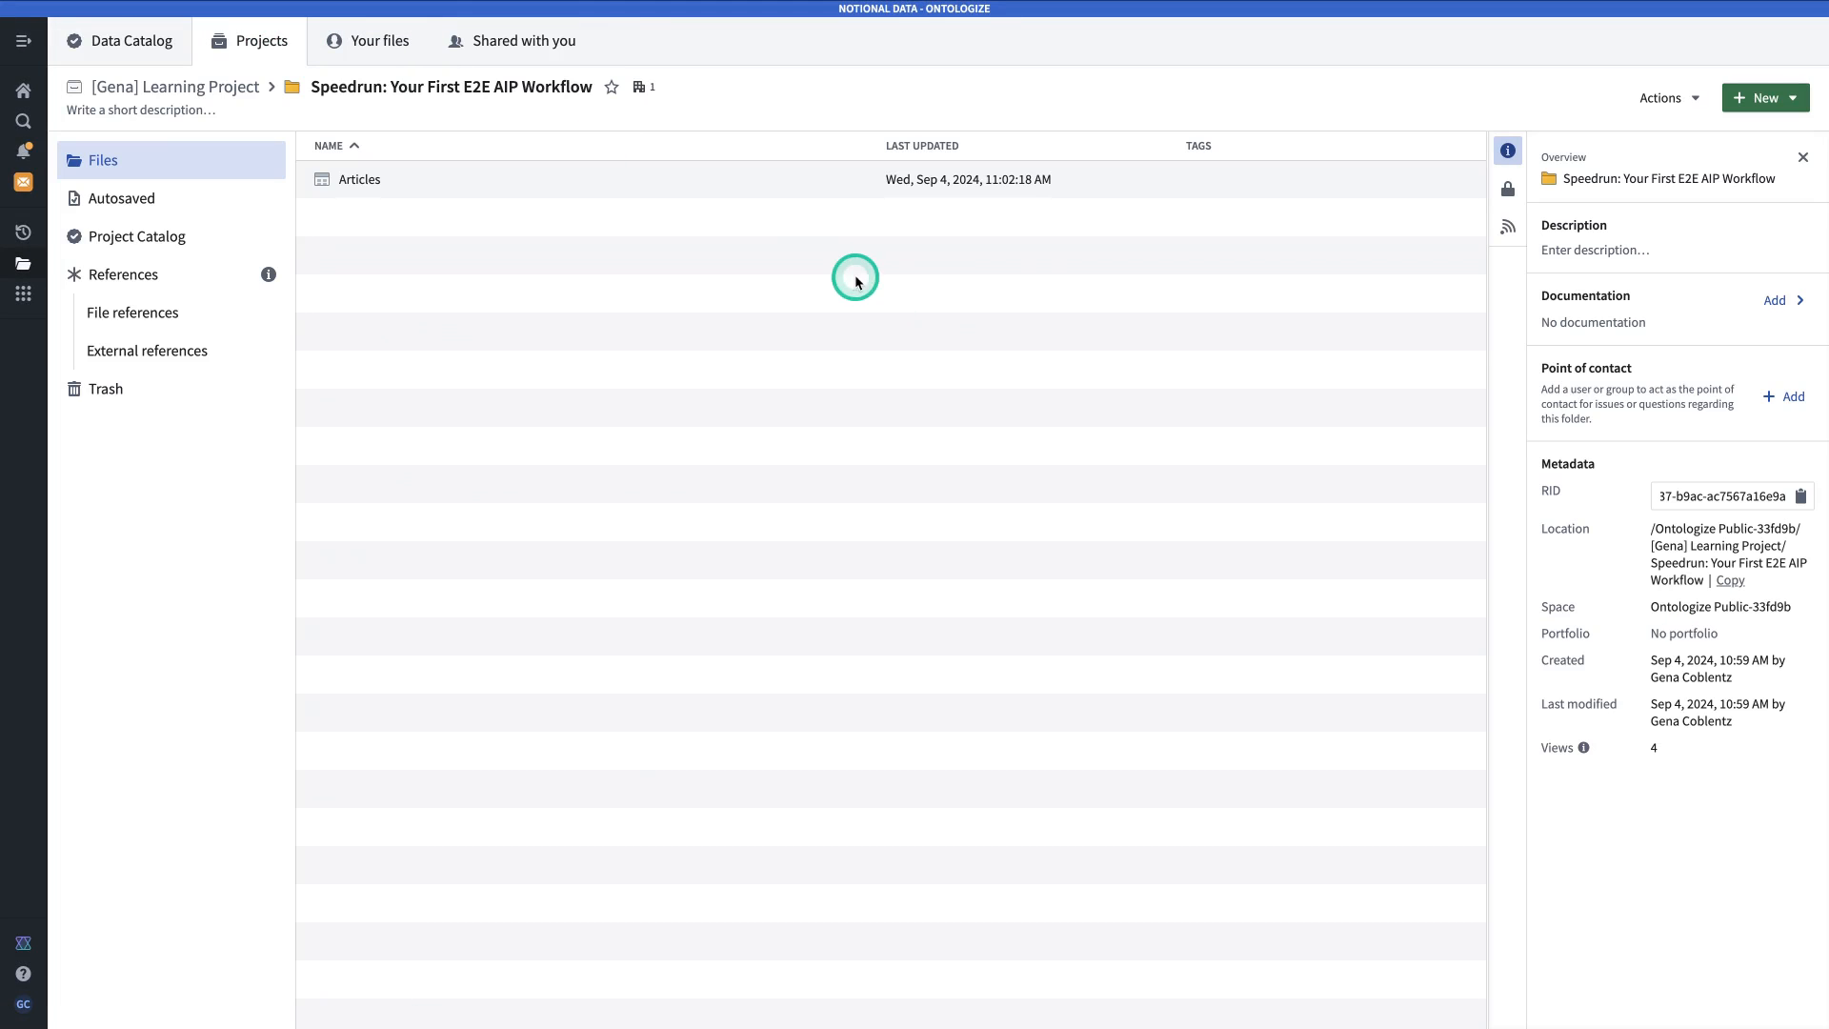
click(1777, 101)
text(pip)
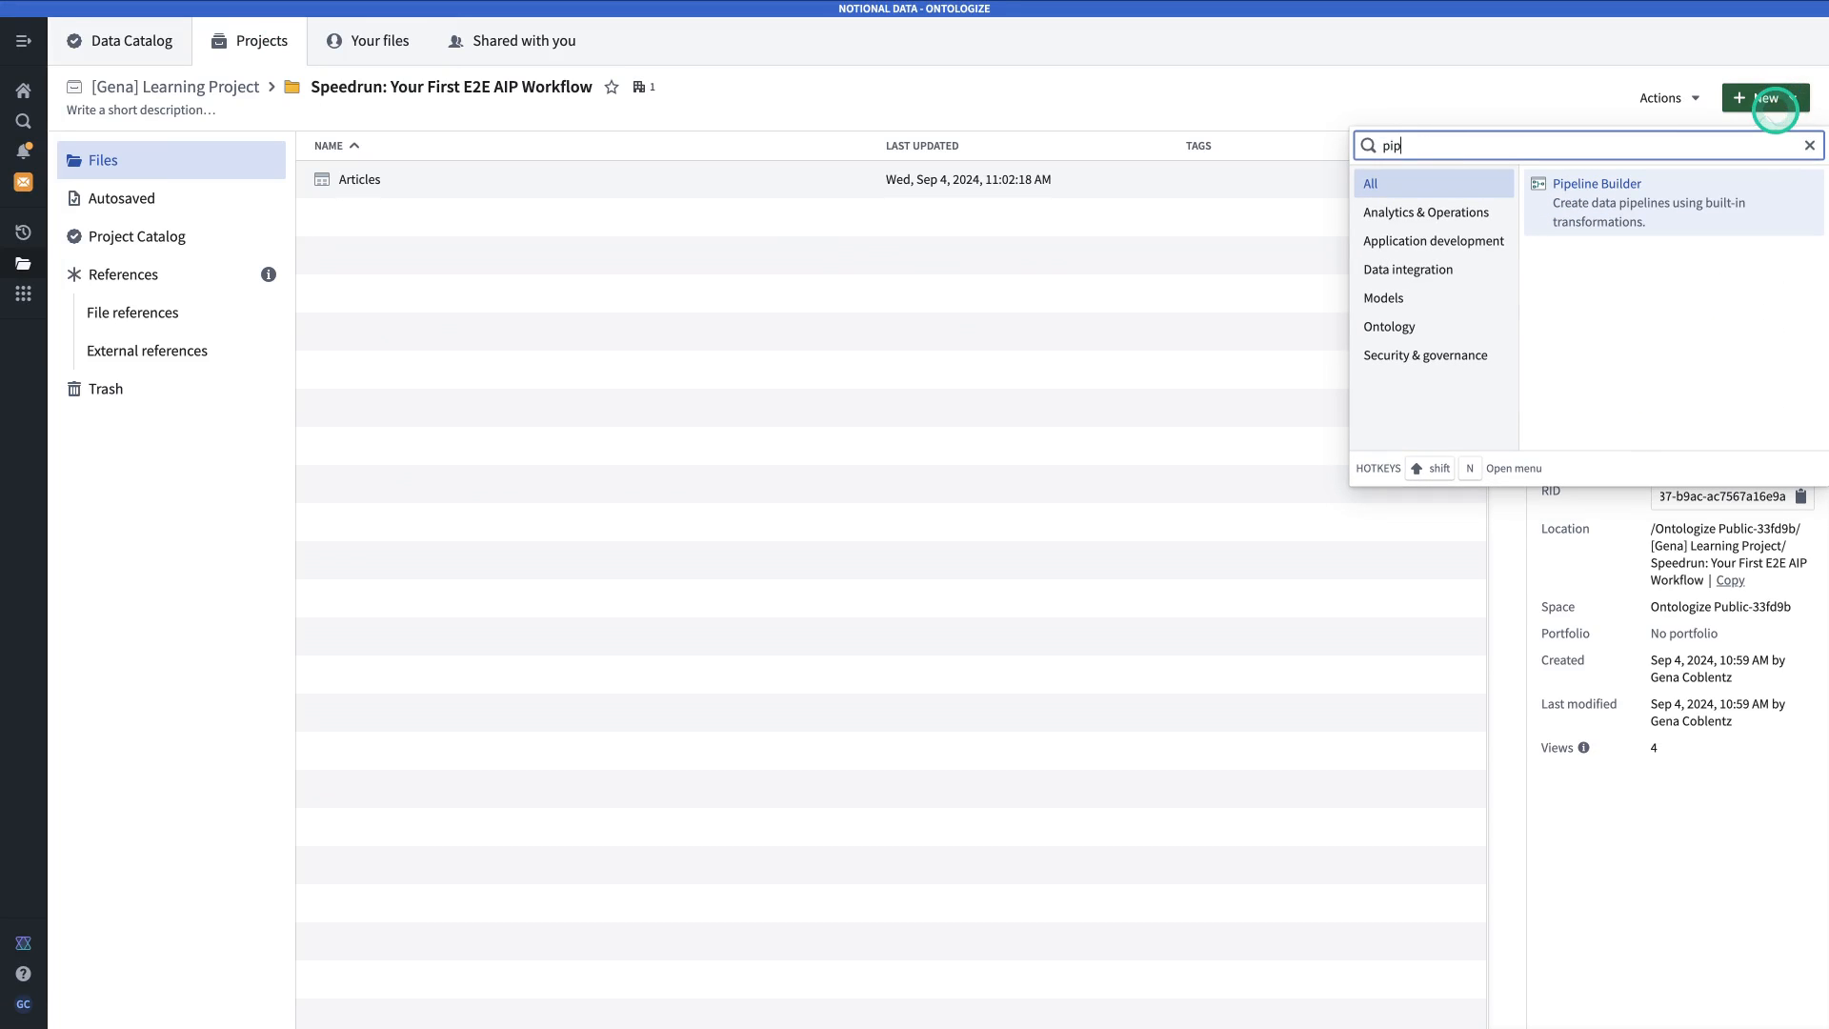
click(1678, 183)
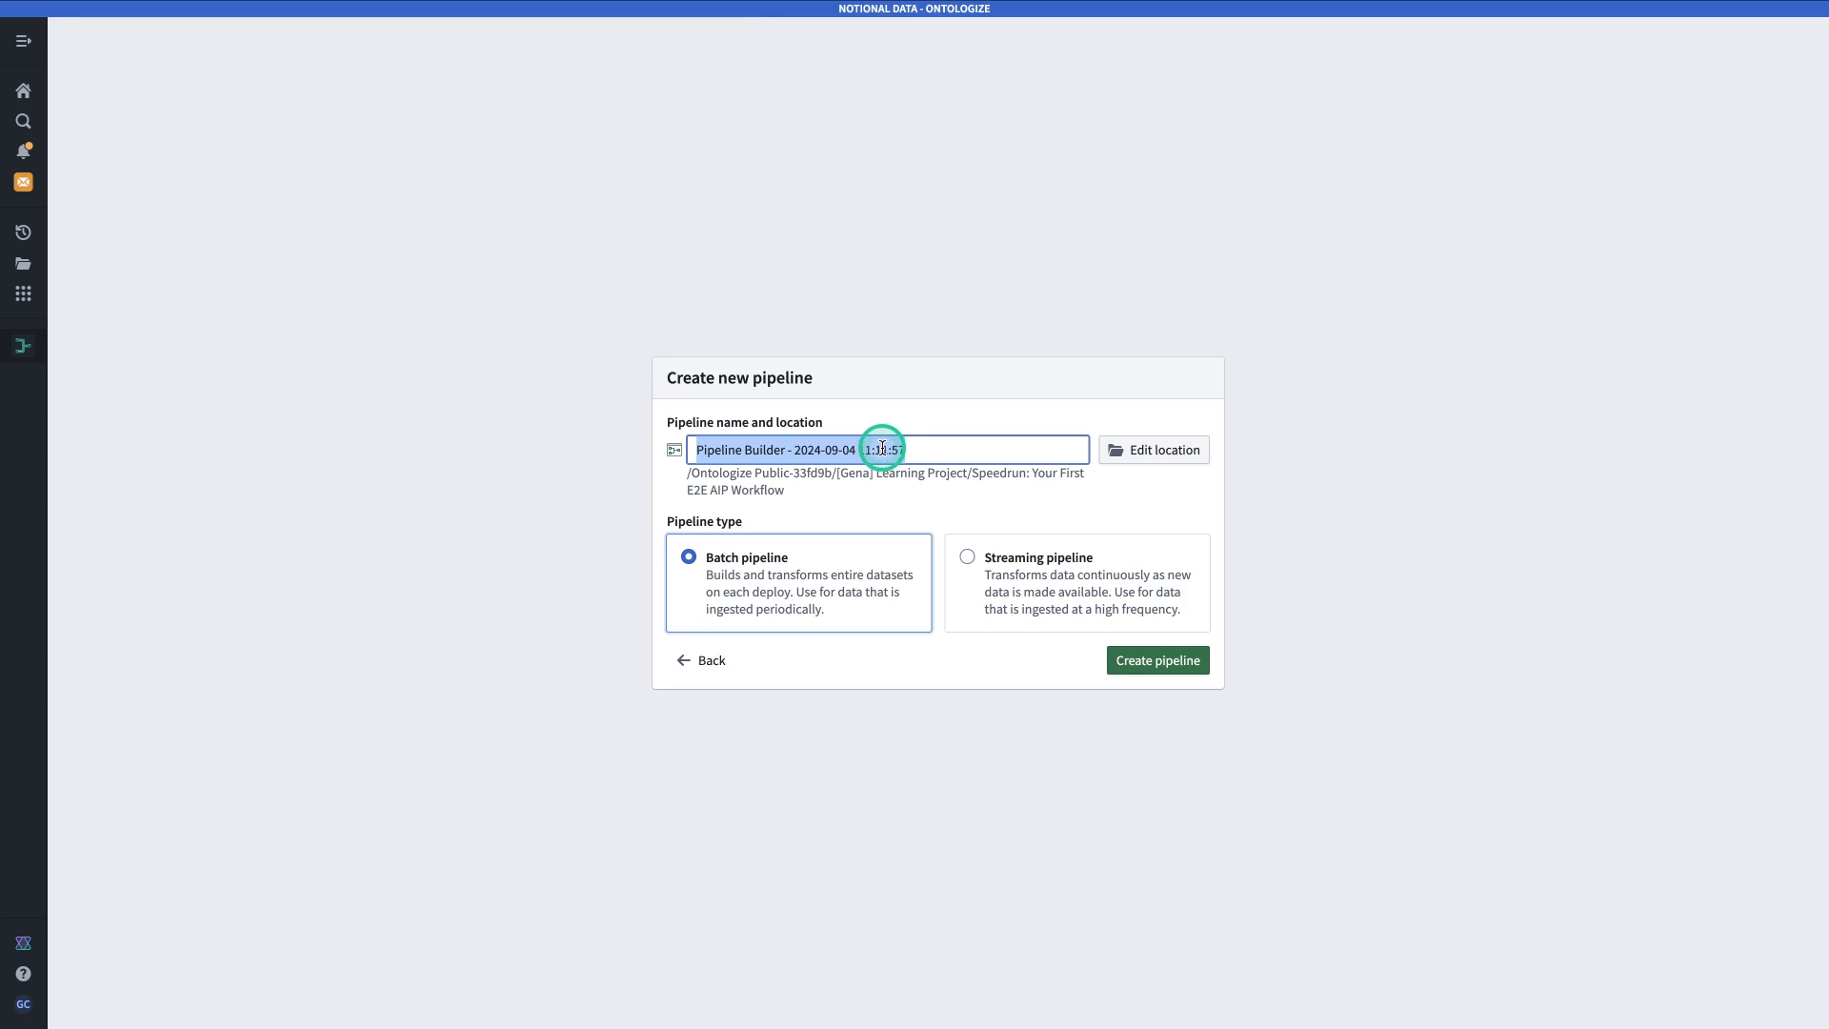
text(Document Processing Transform)
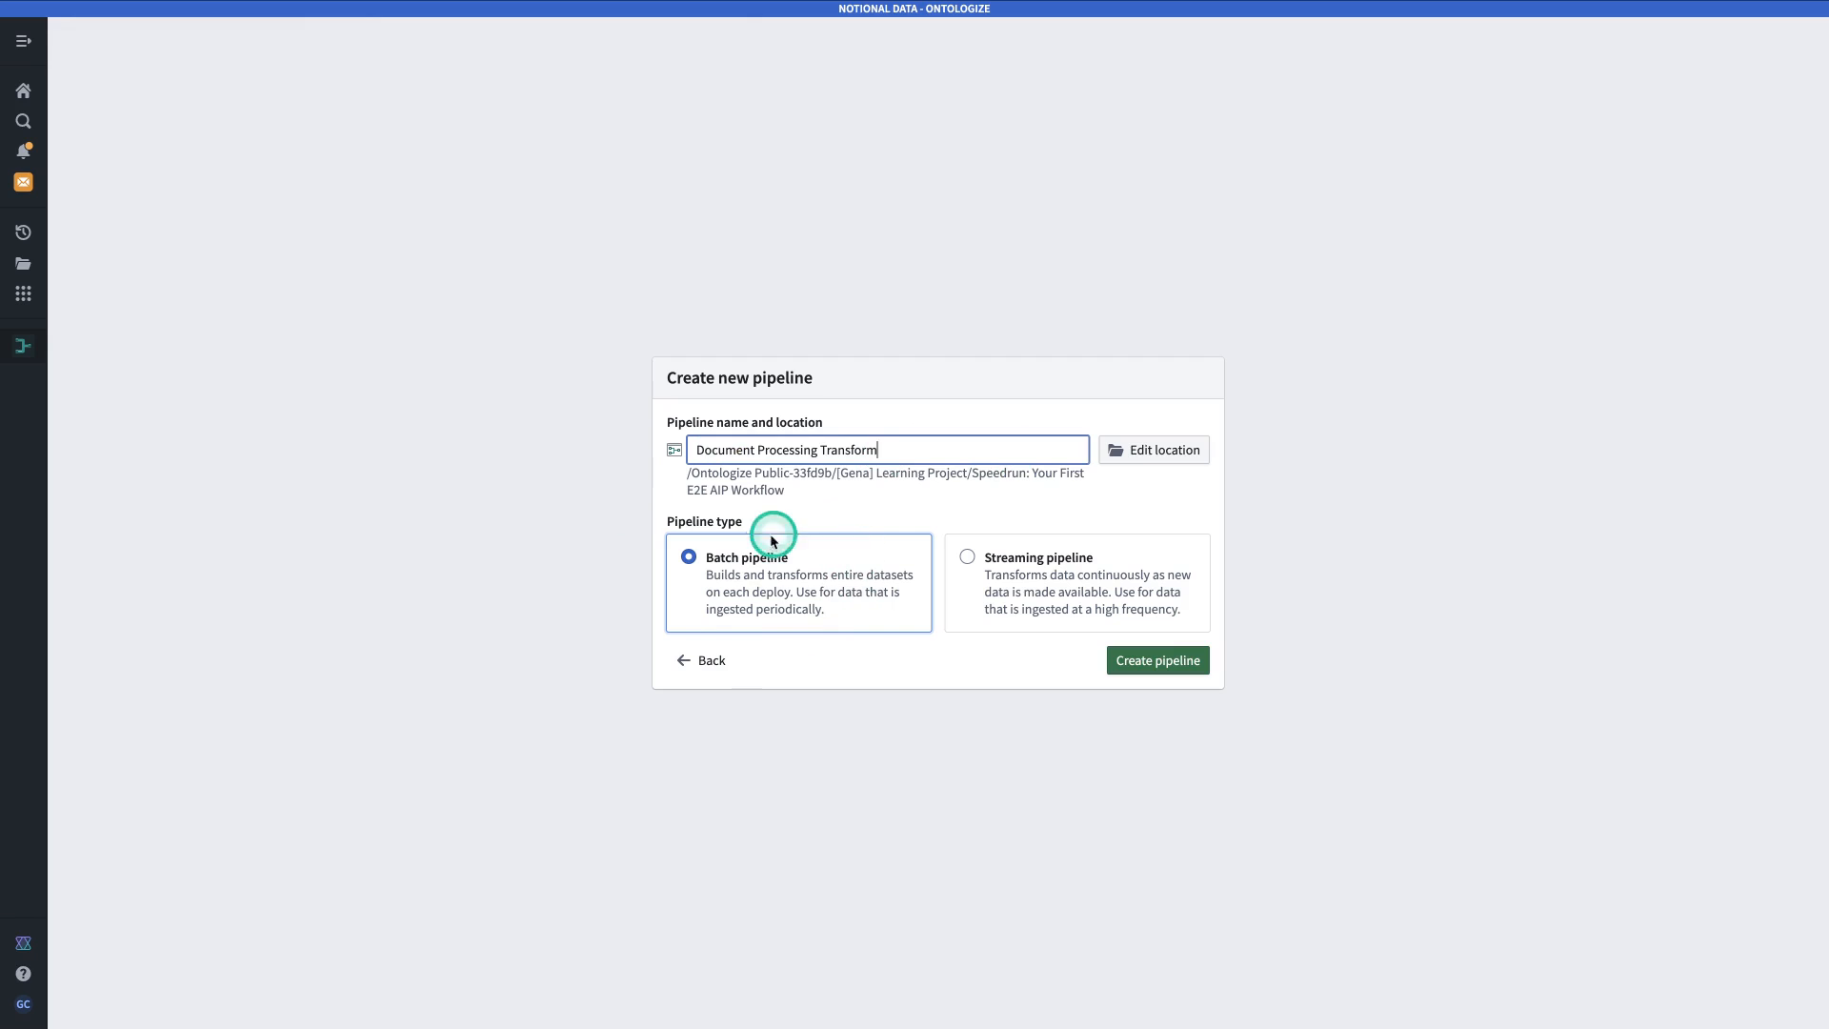
click(1145, 661)
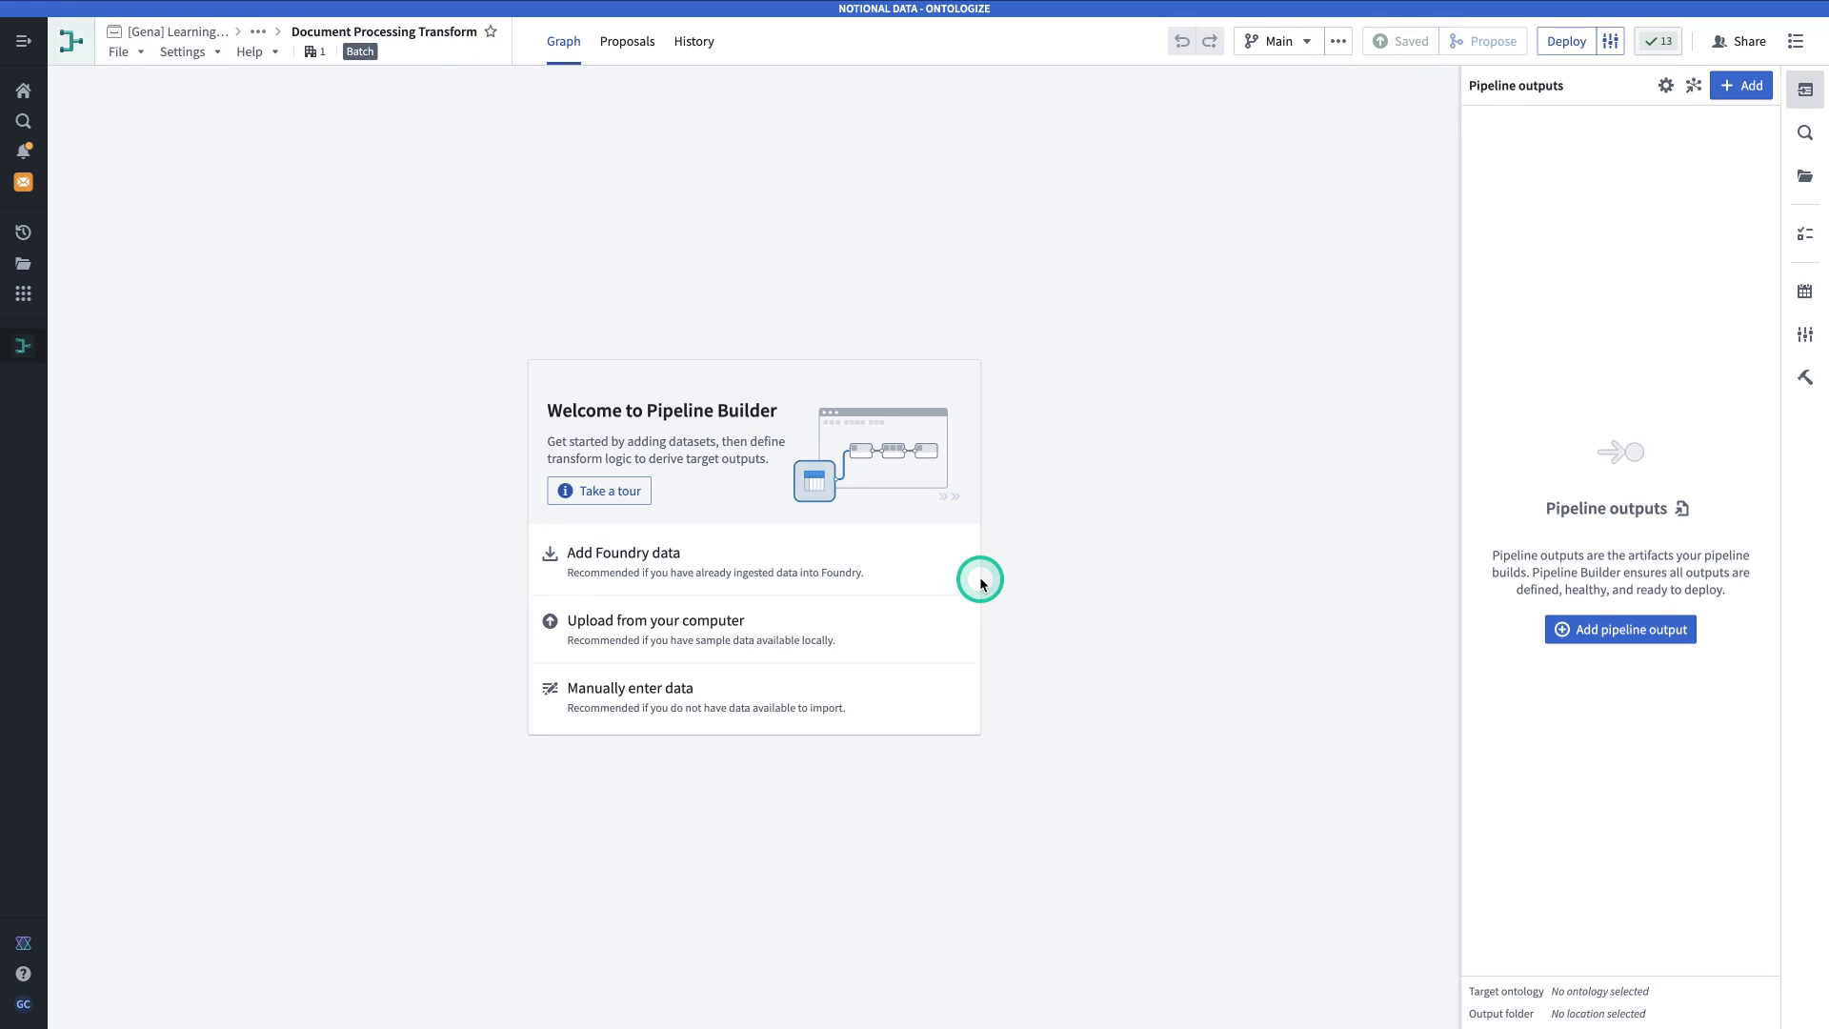
Add the Articles media set from Foundry as input data for the pipeline.
click(646, 568)
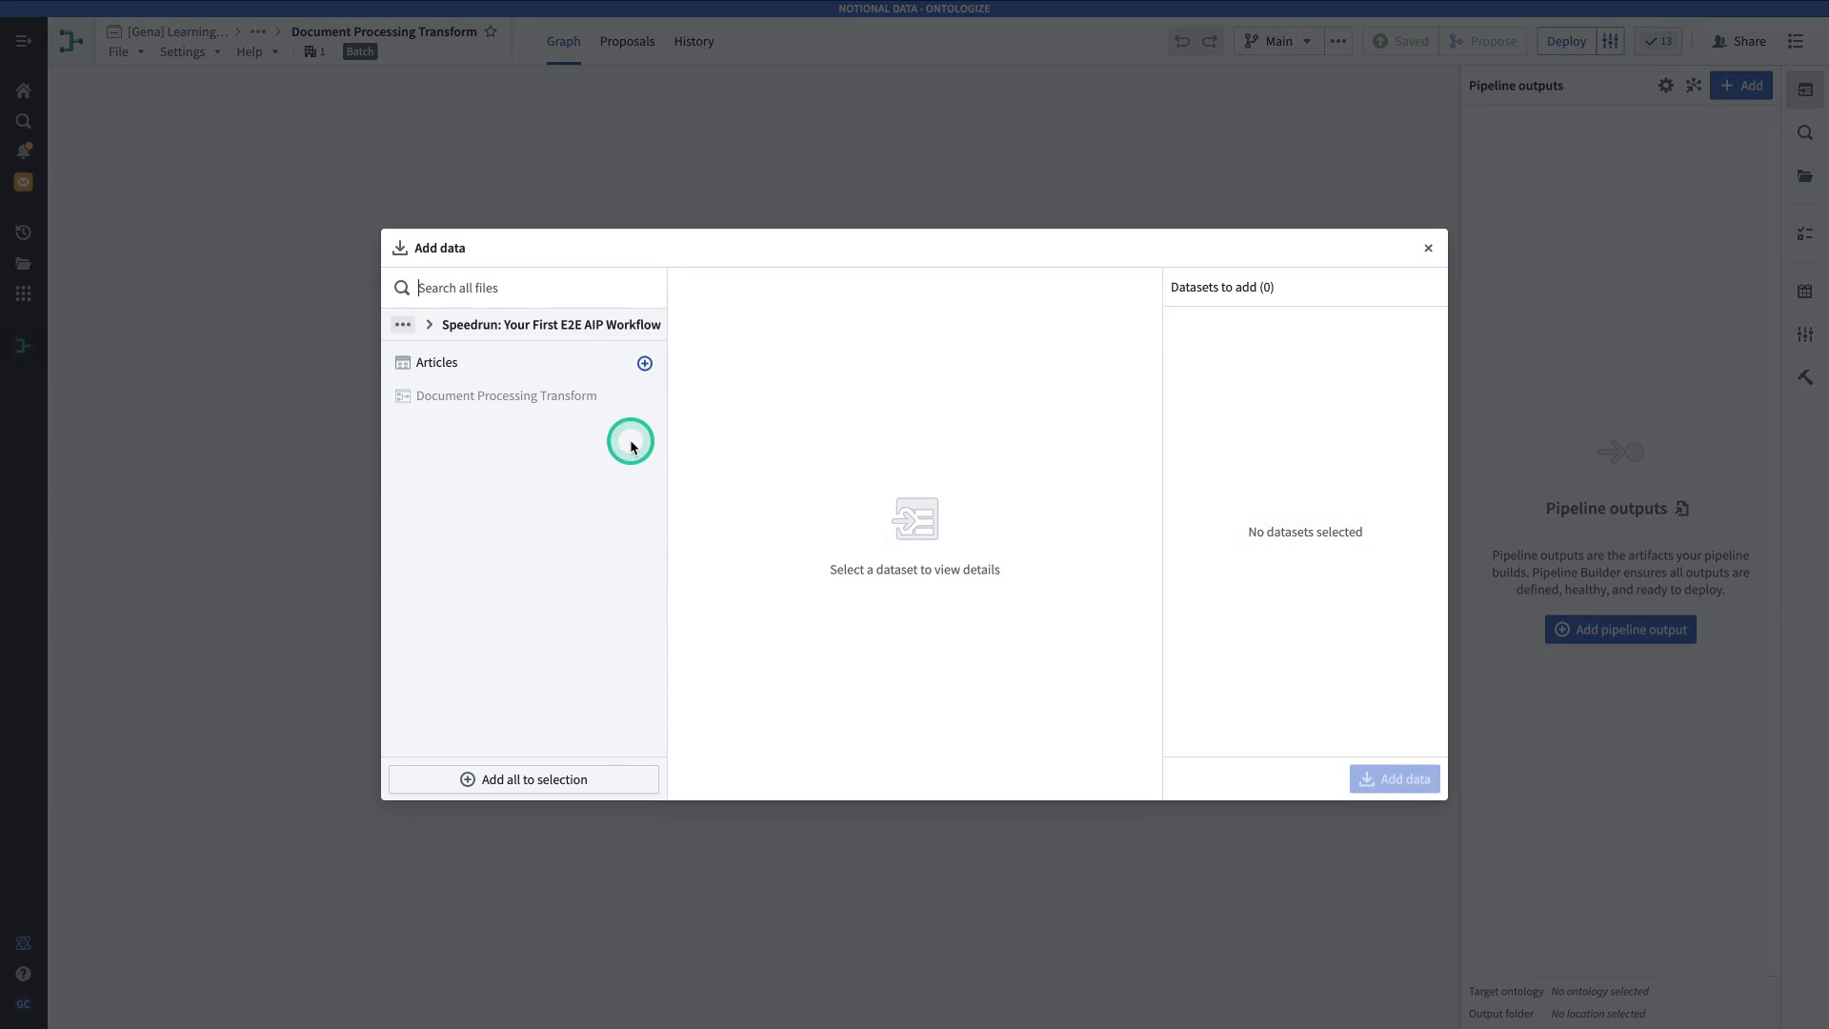
click(644, 365)
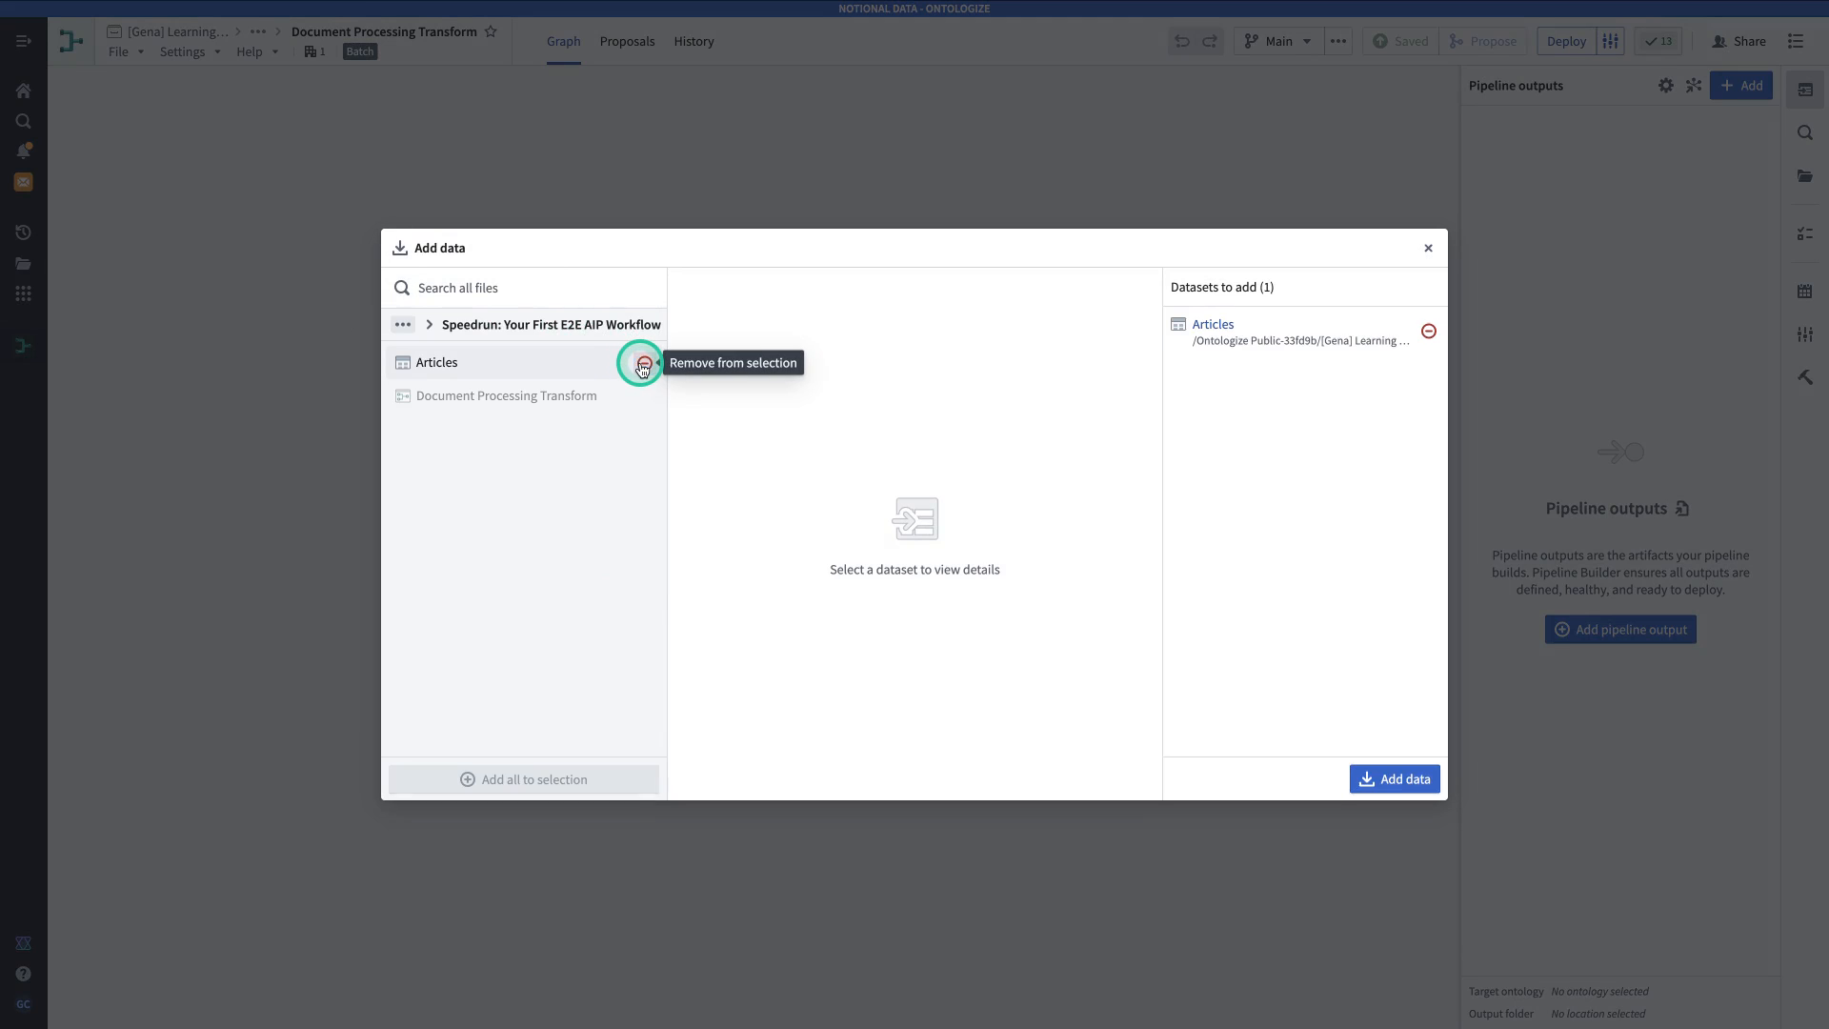
click(1380, 776)
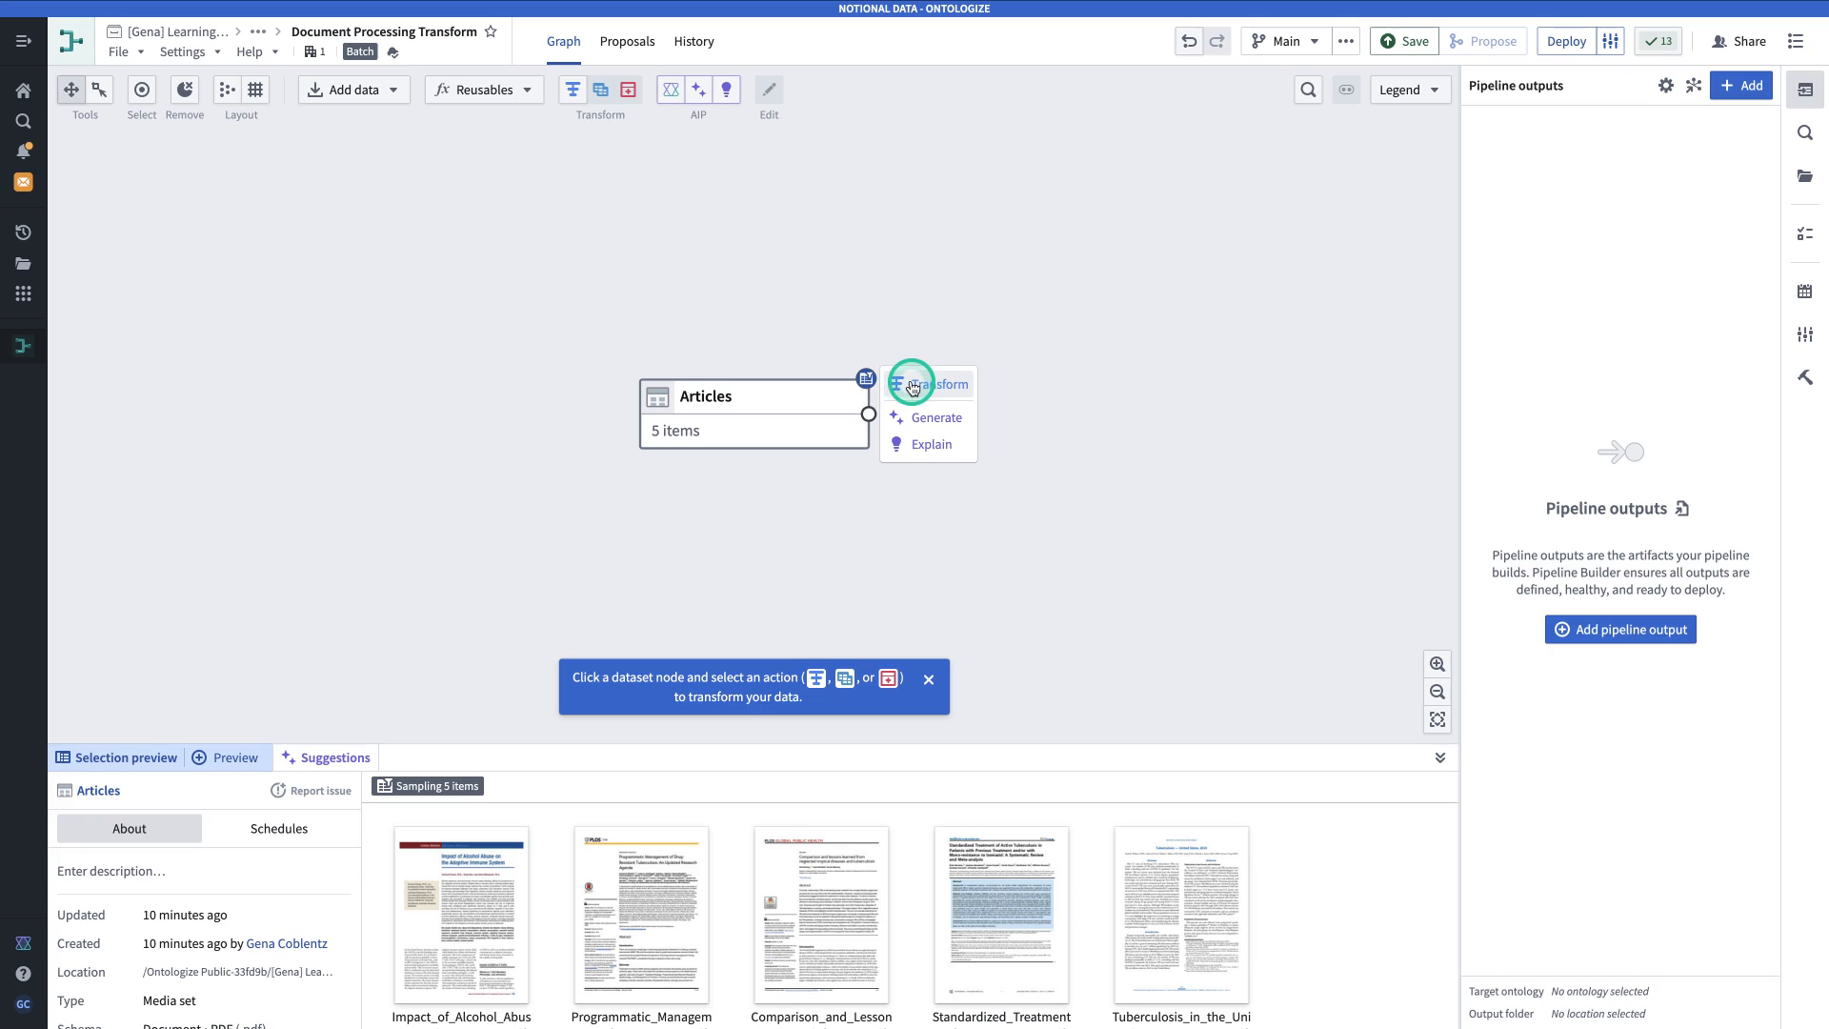
Start a transform on the Articles node and apply Convert media set to table rows, including the timestamp and deduplicating by path.
click(912, 385)
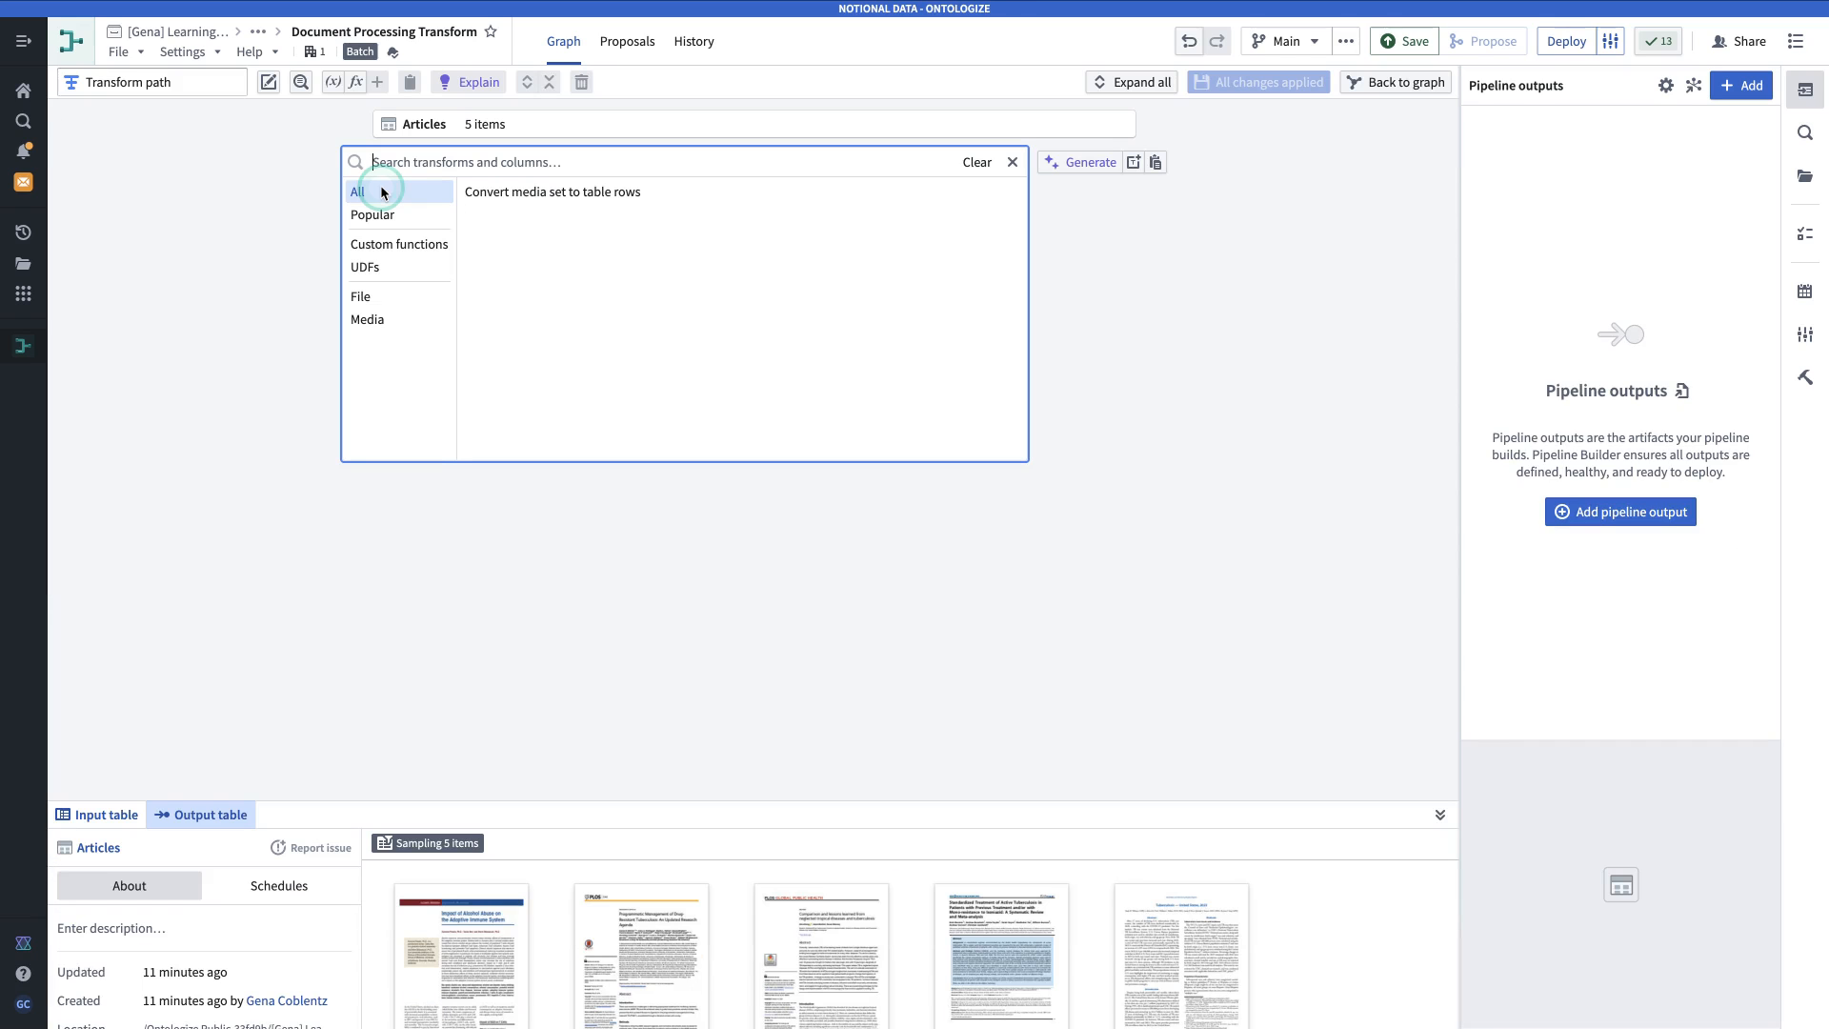
click(538, 198)
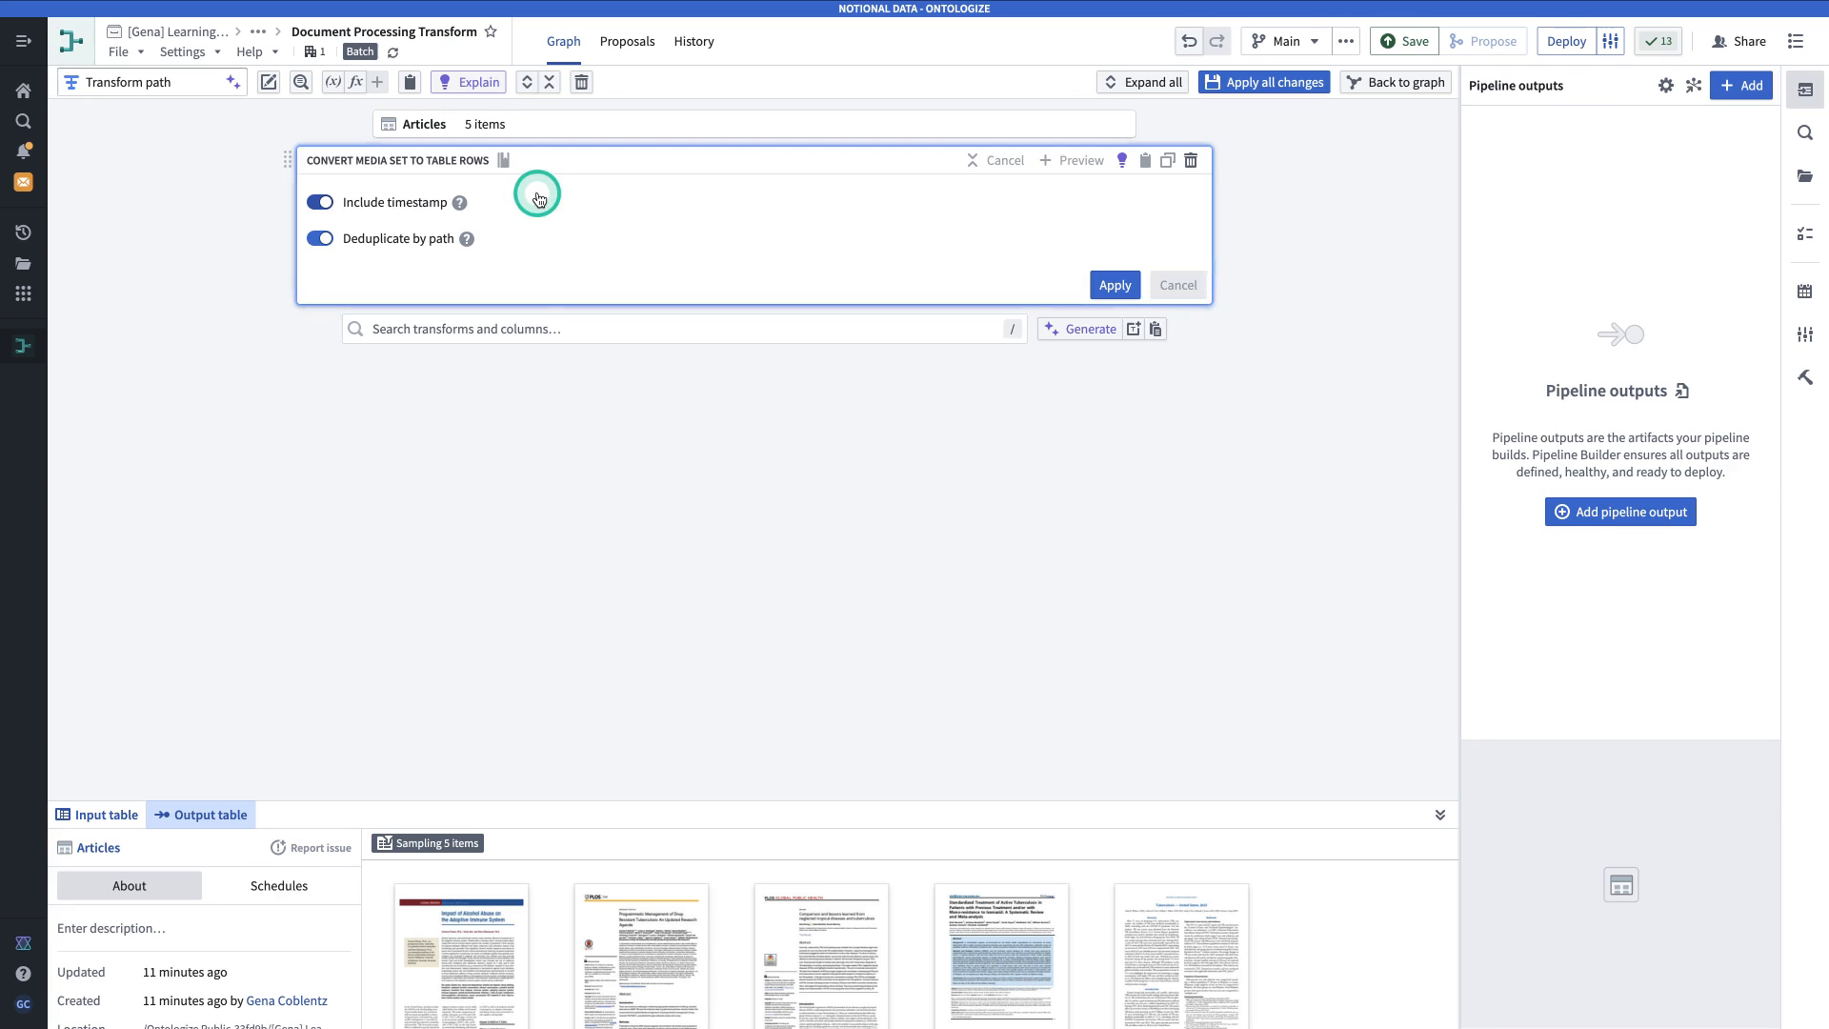
click(1097, 286)
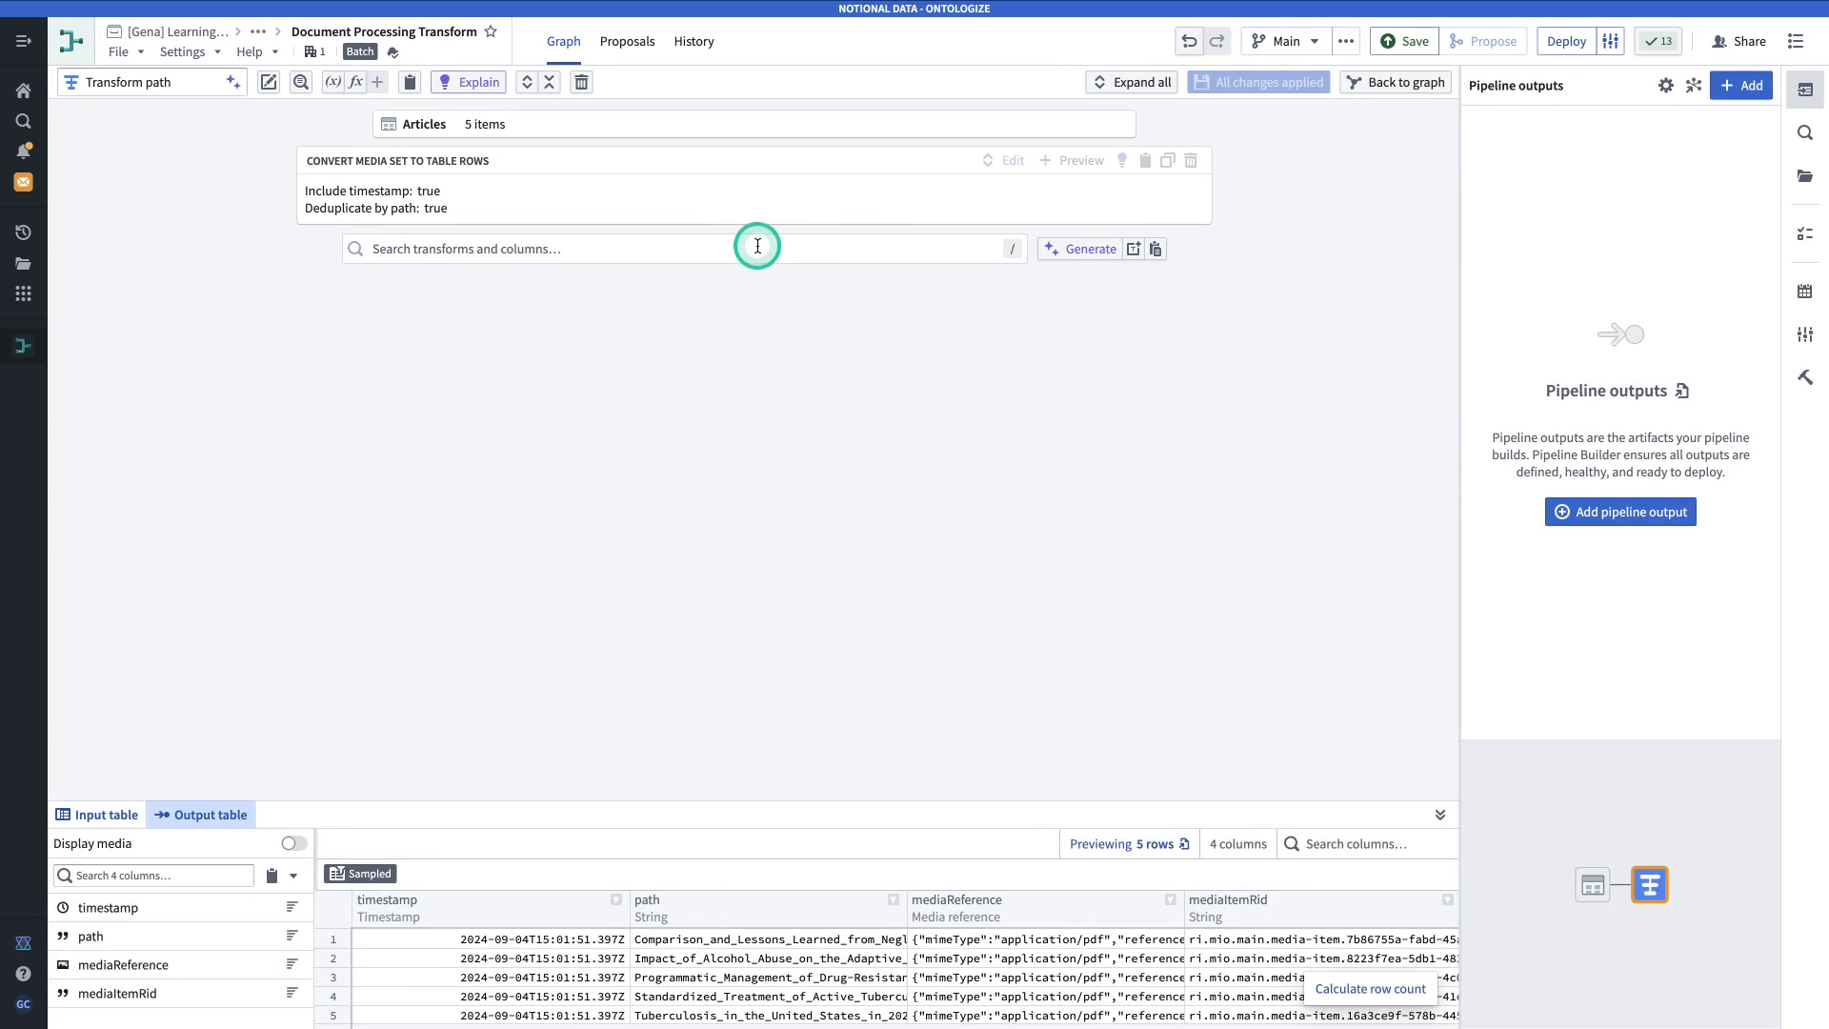
Apply a raw-text PDF text extraction to the mediaReference column from start page 1, with the output column named content.
click(751, 249)
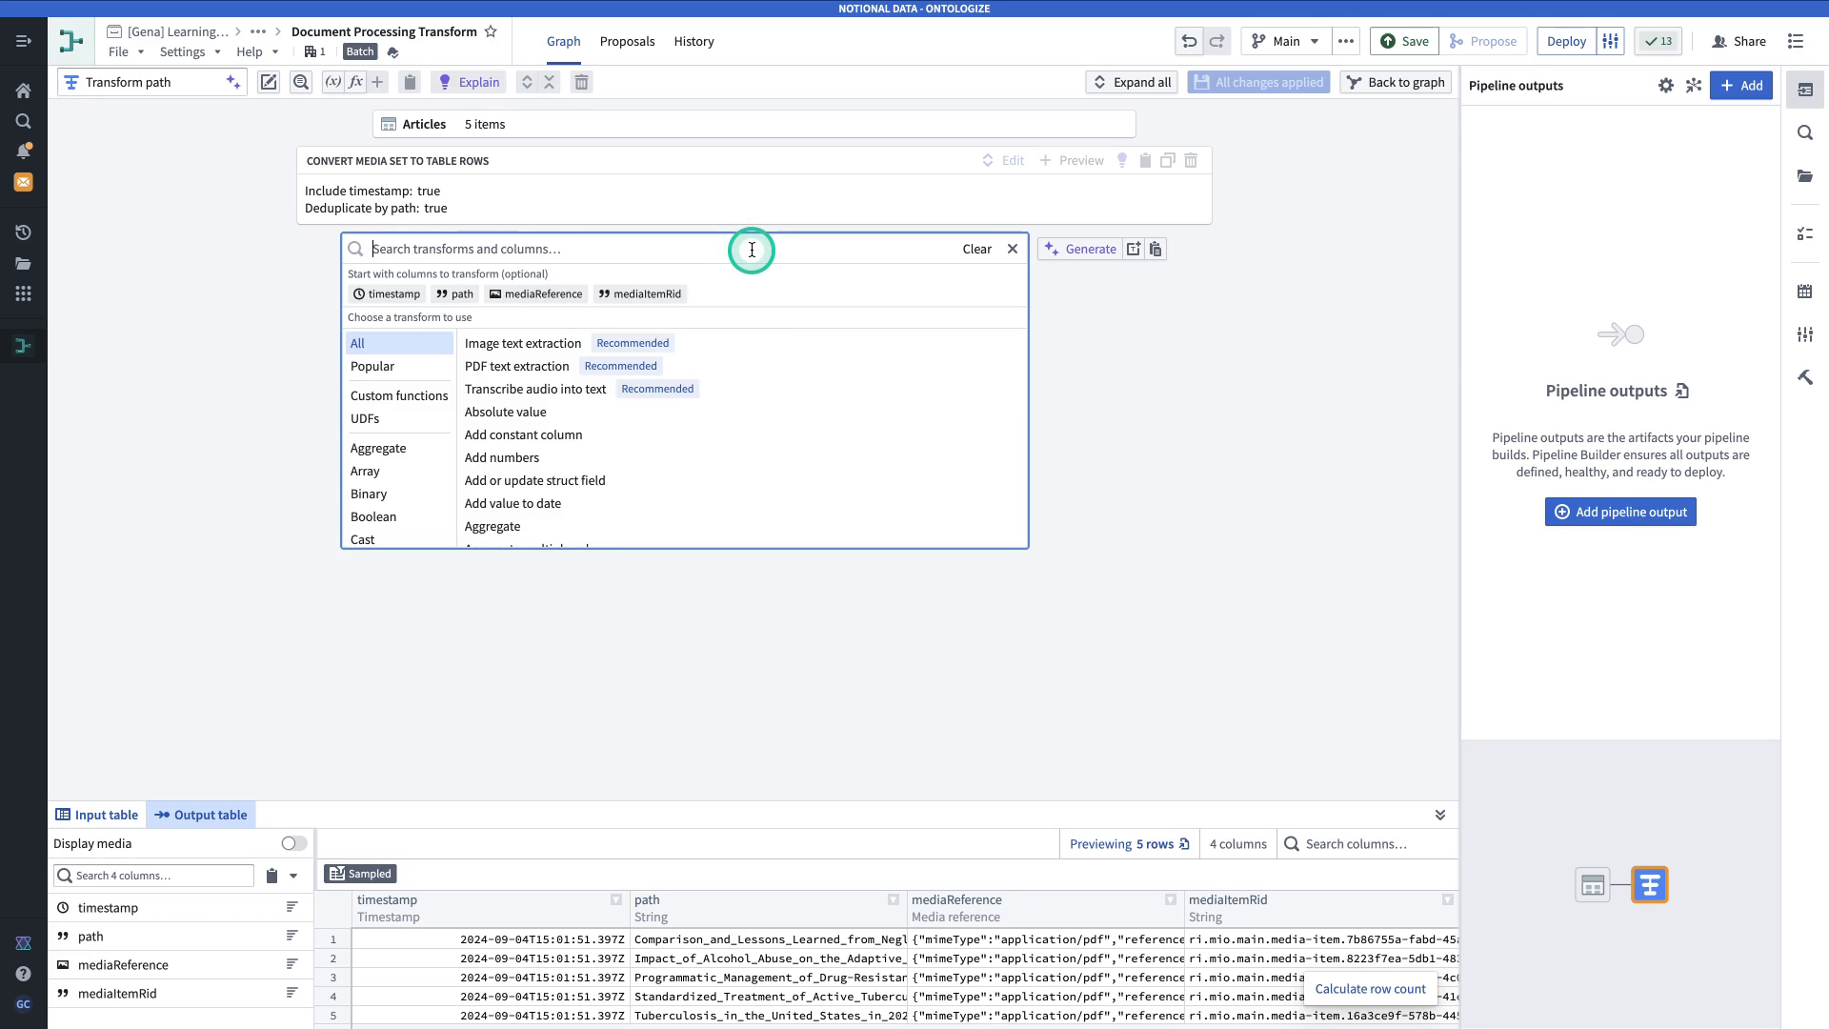
text(pdf)
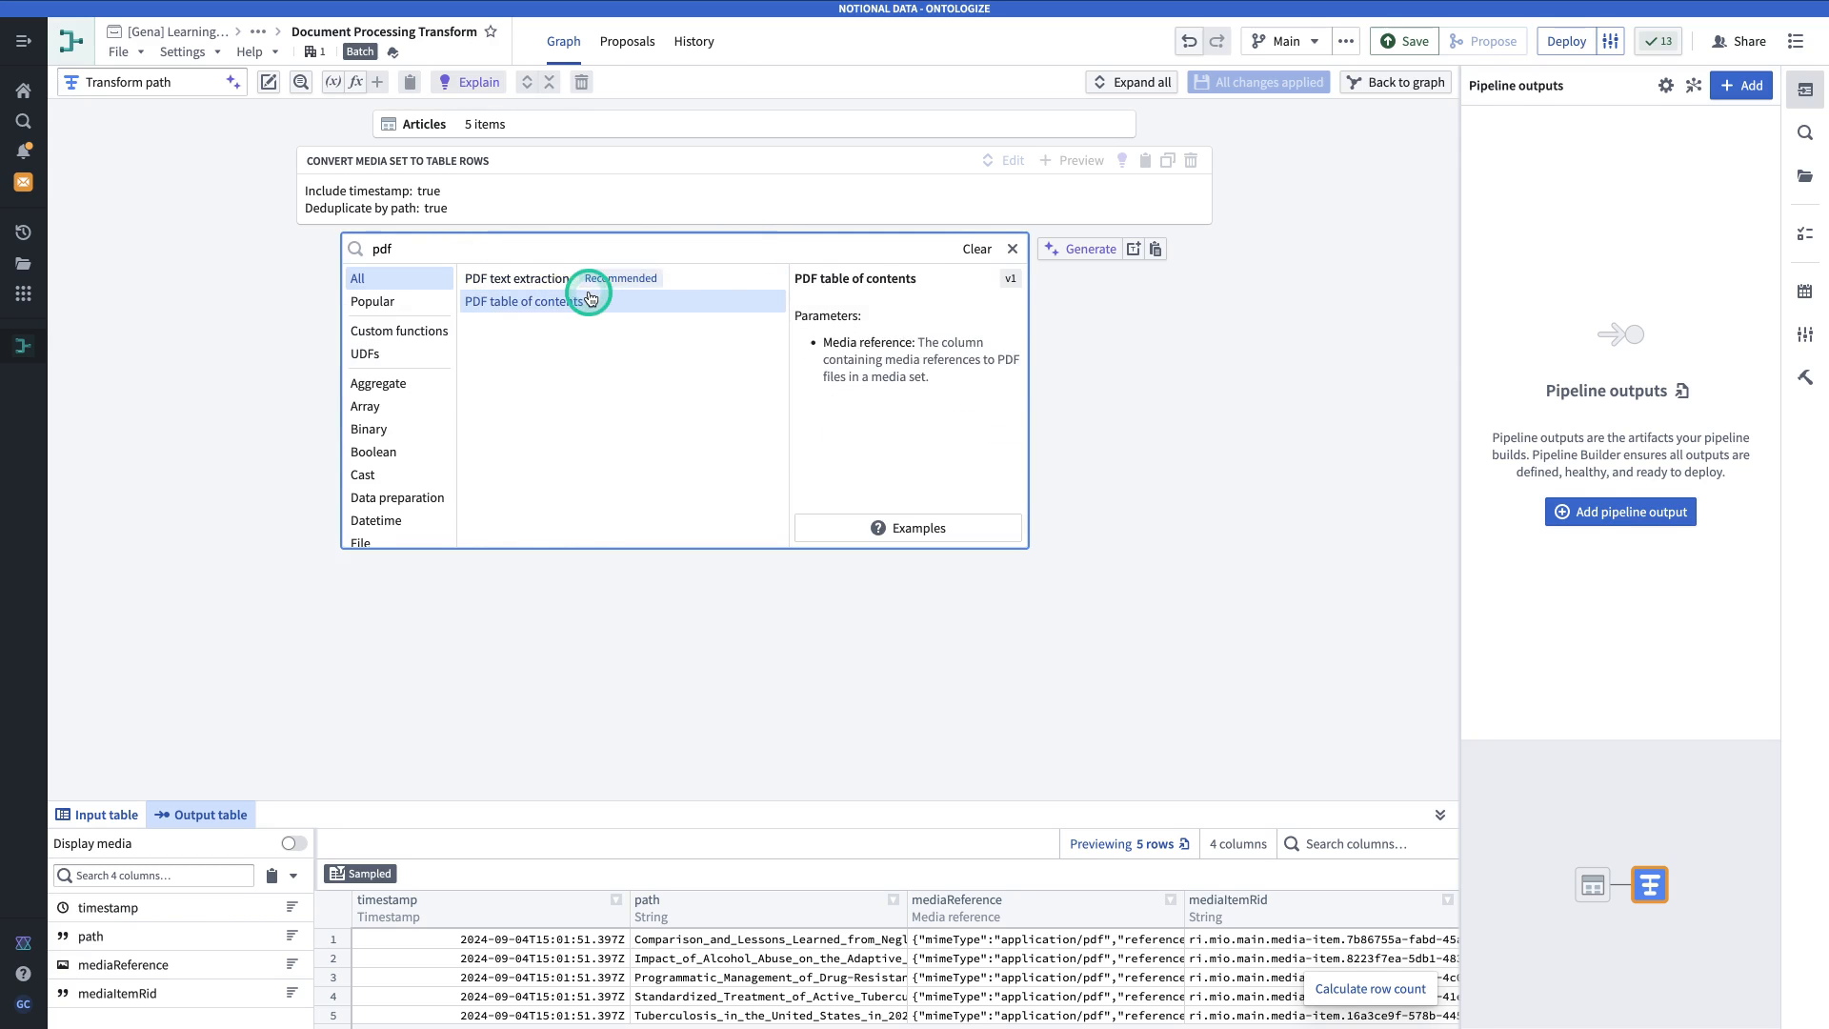
click(597, 286)
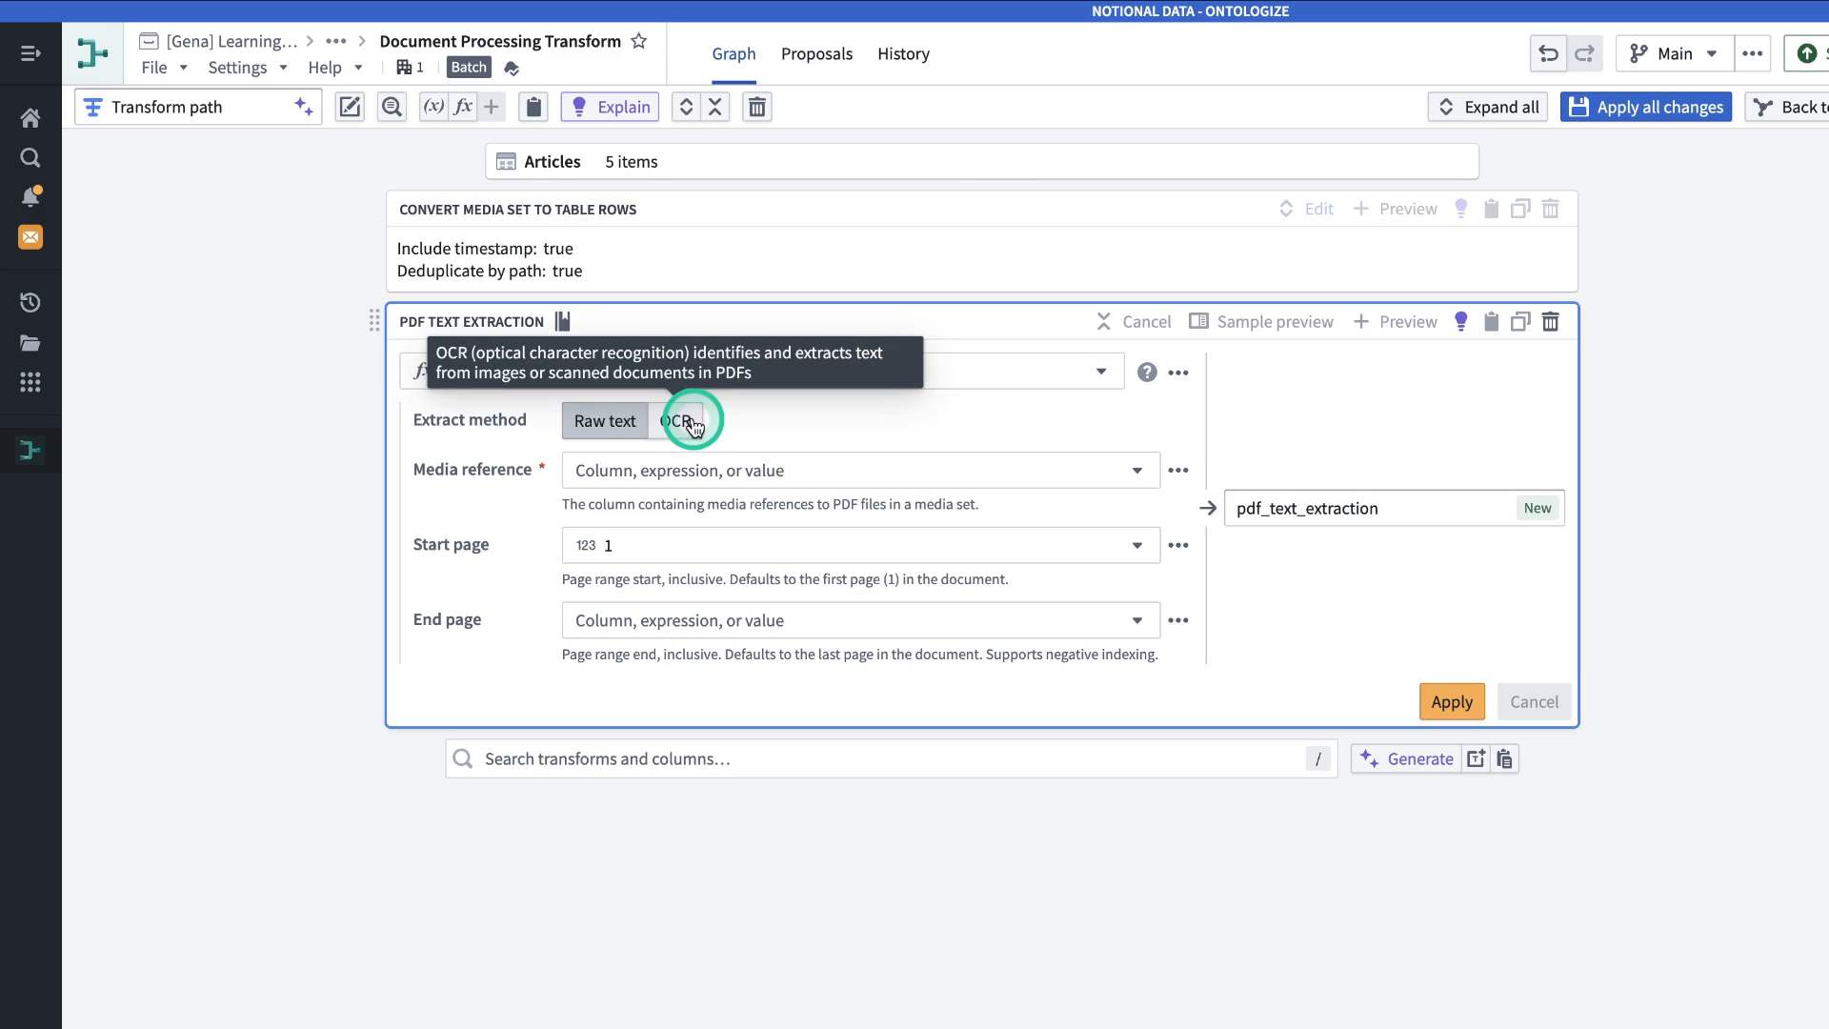
click(716, 468)
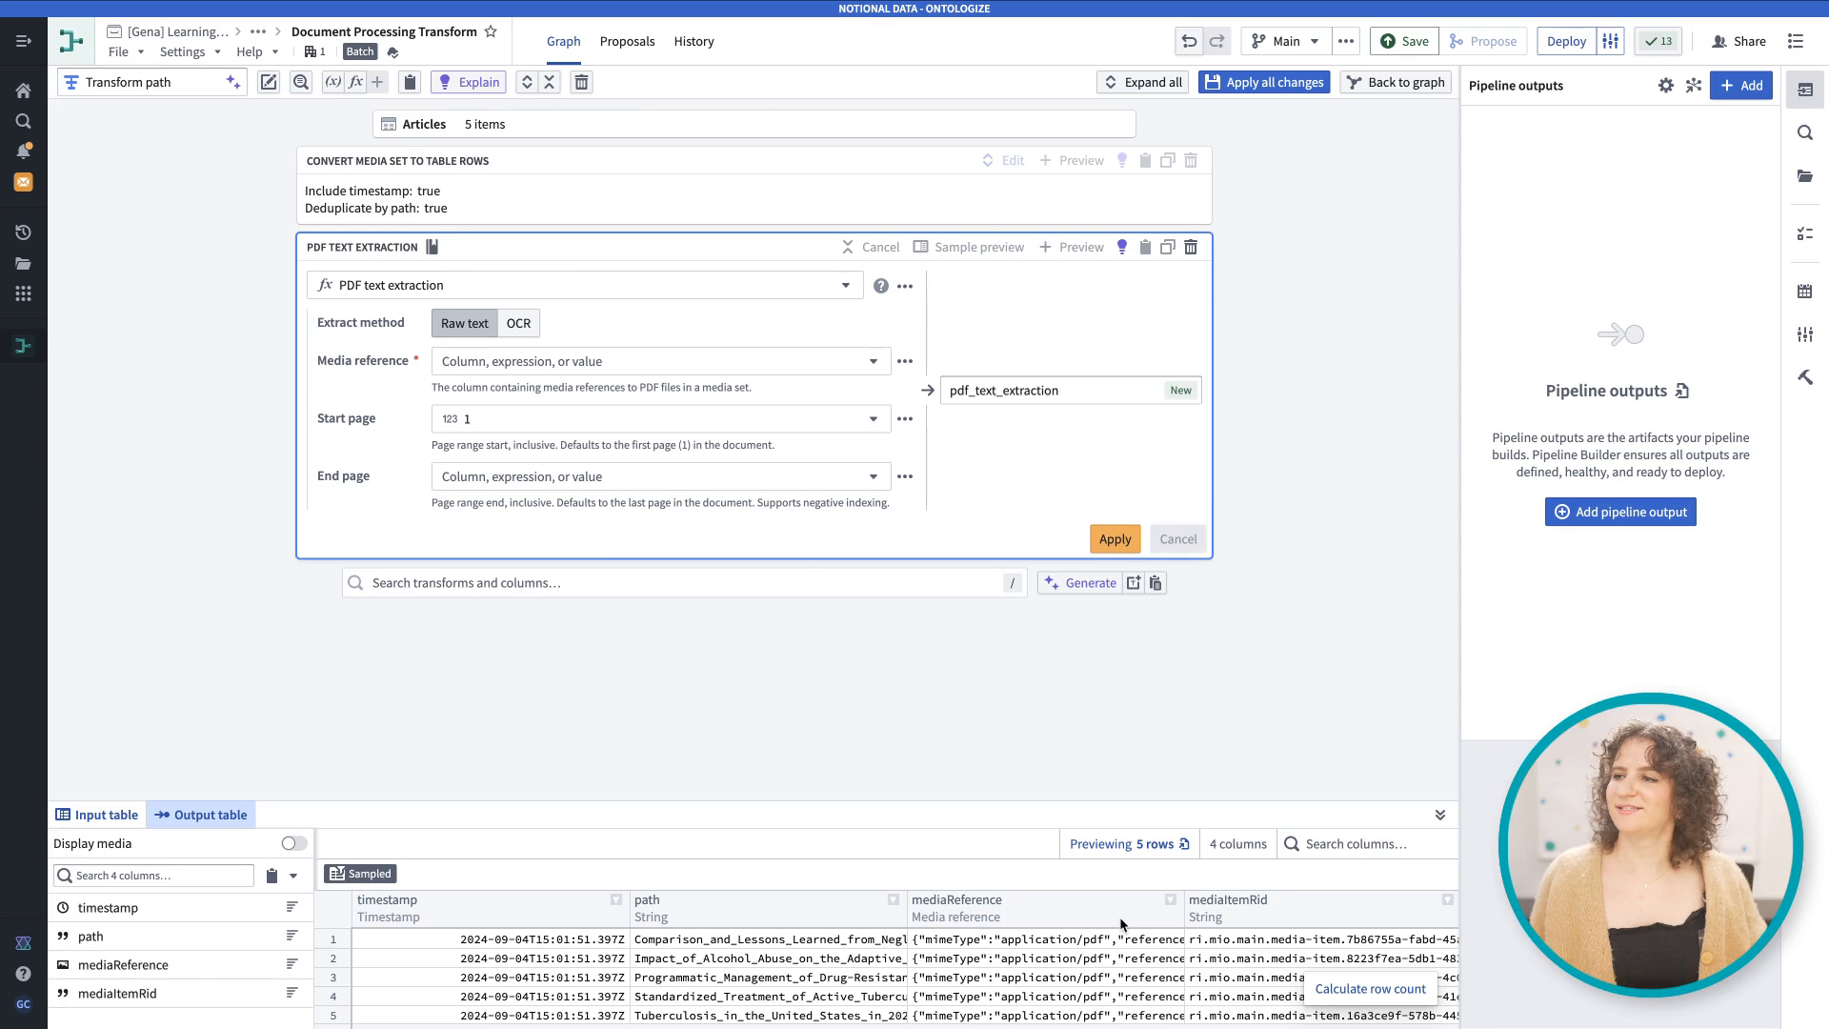
click(691, 363)
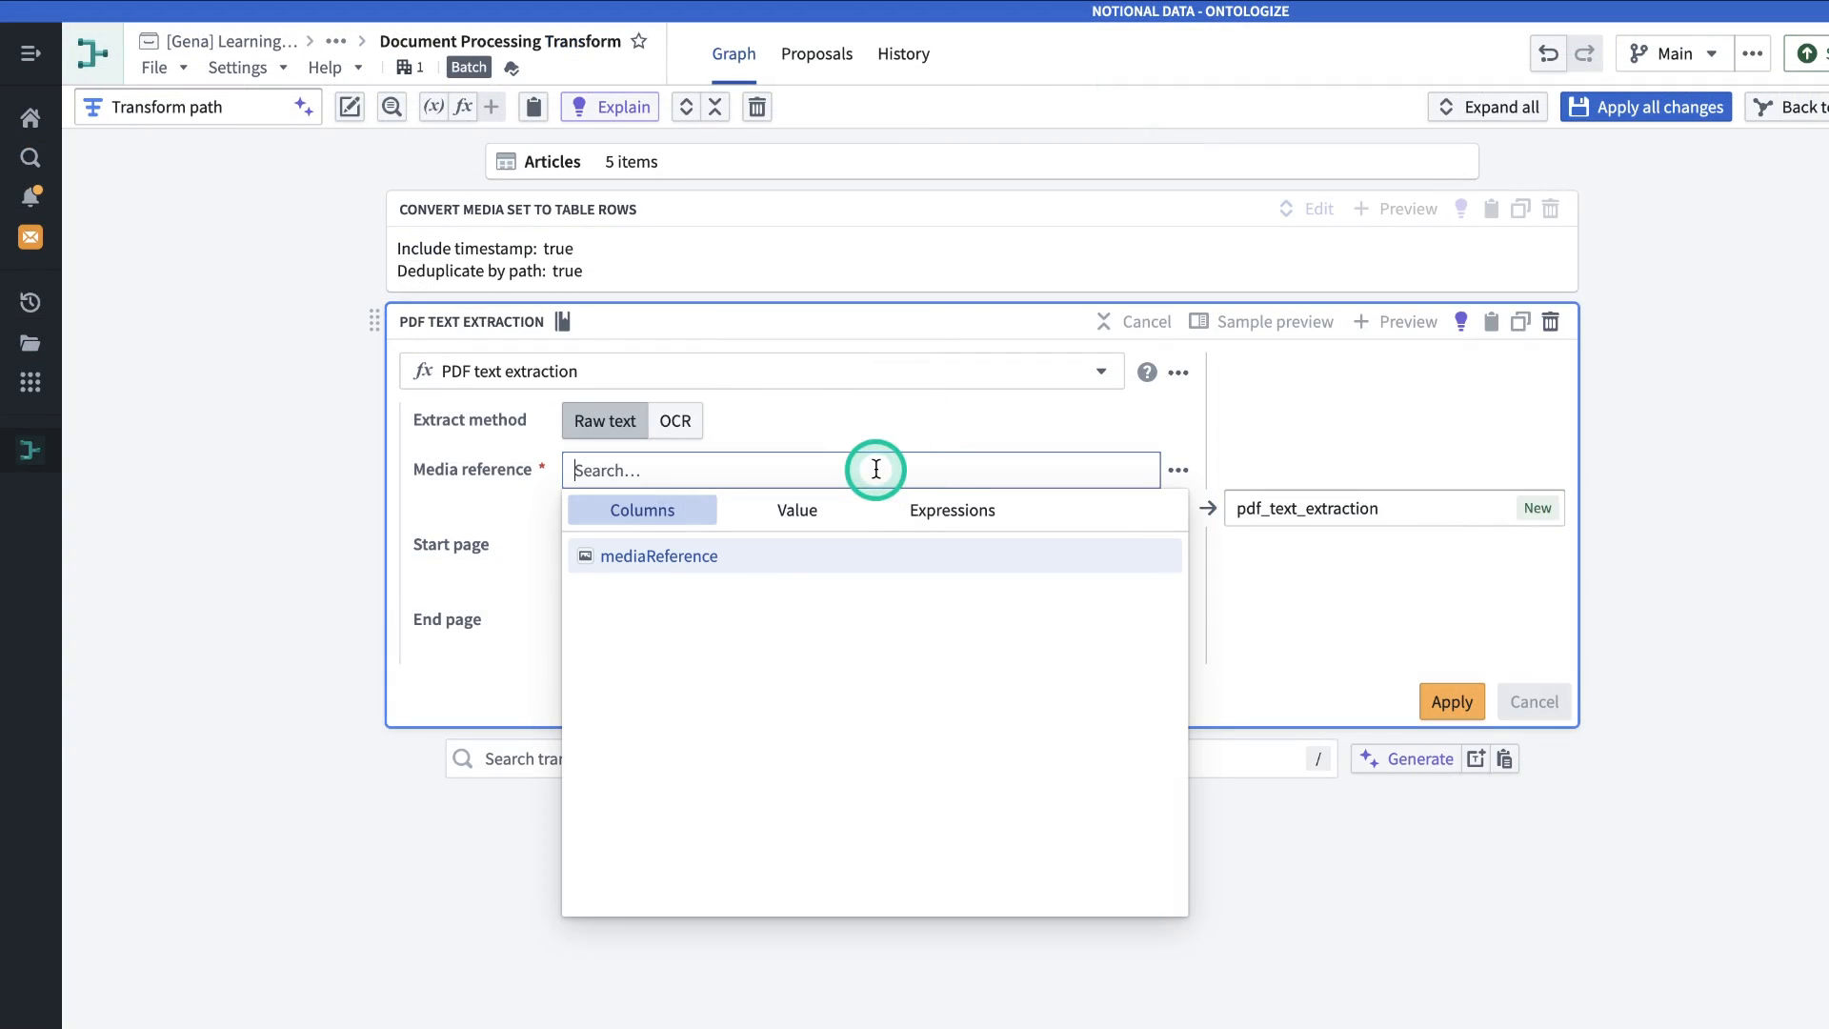
click(700, 554)
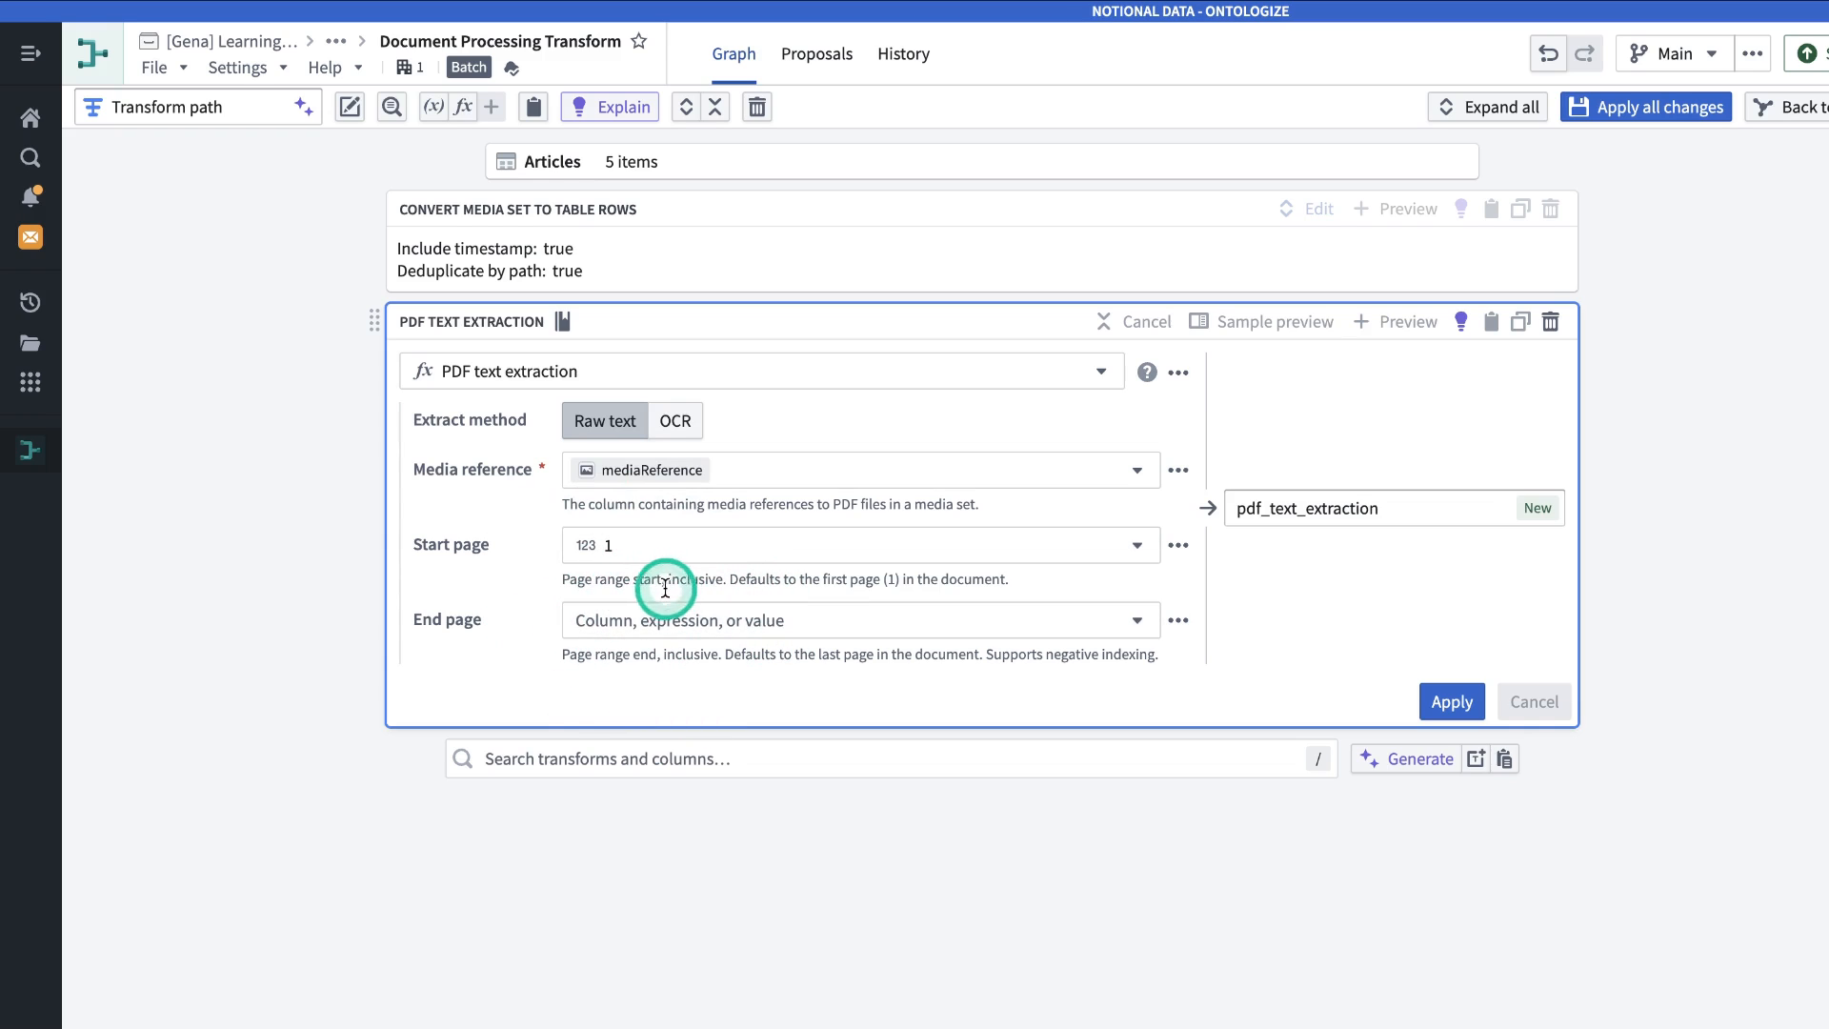
click(1415, 513)
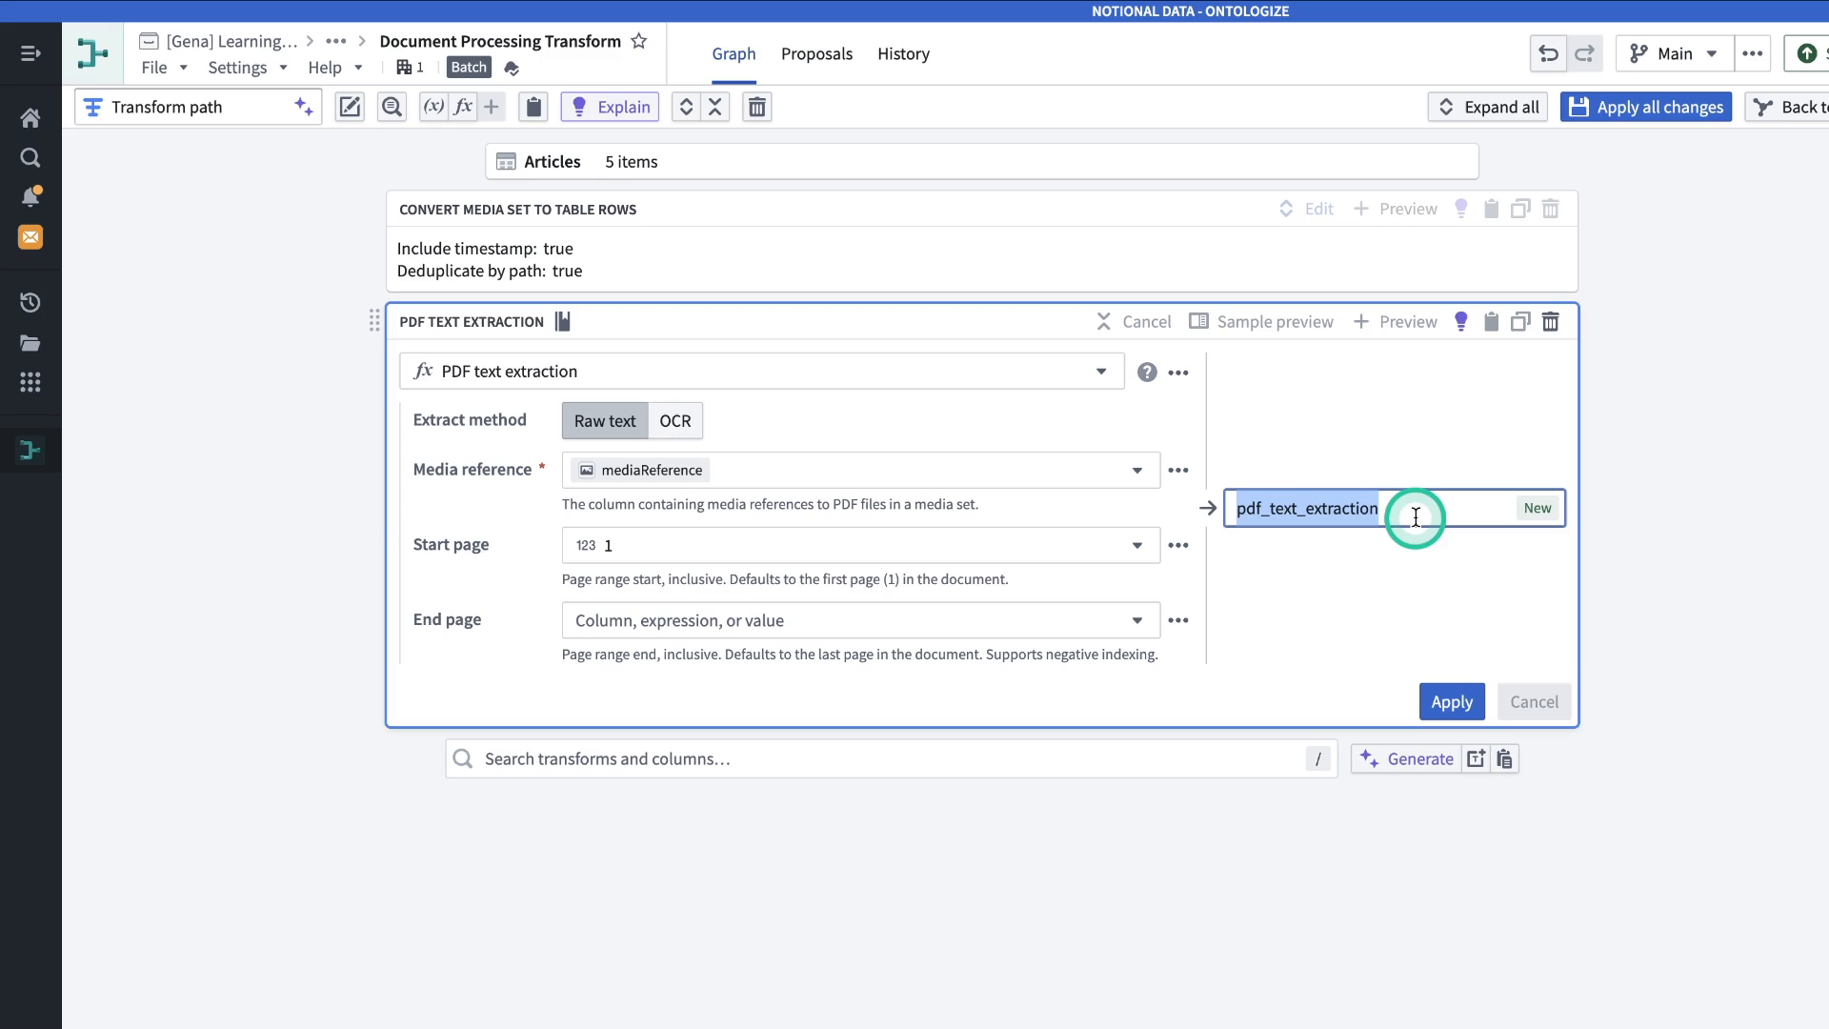
text(content)
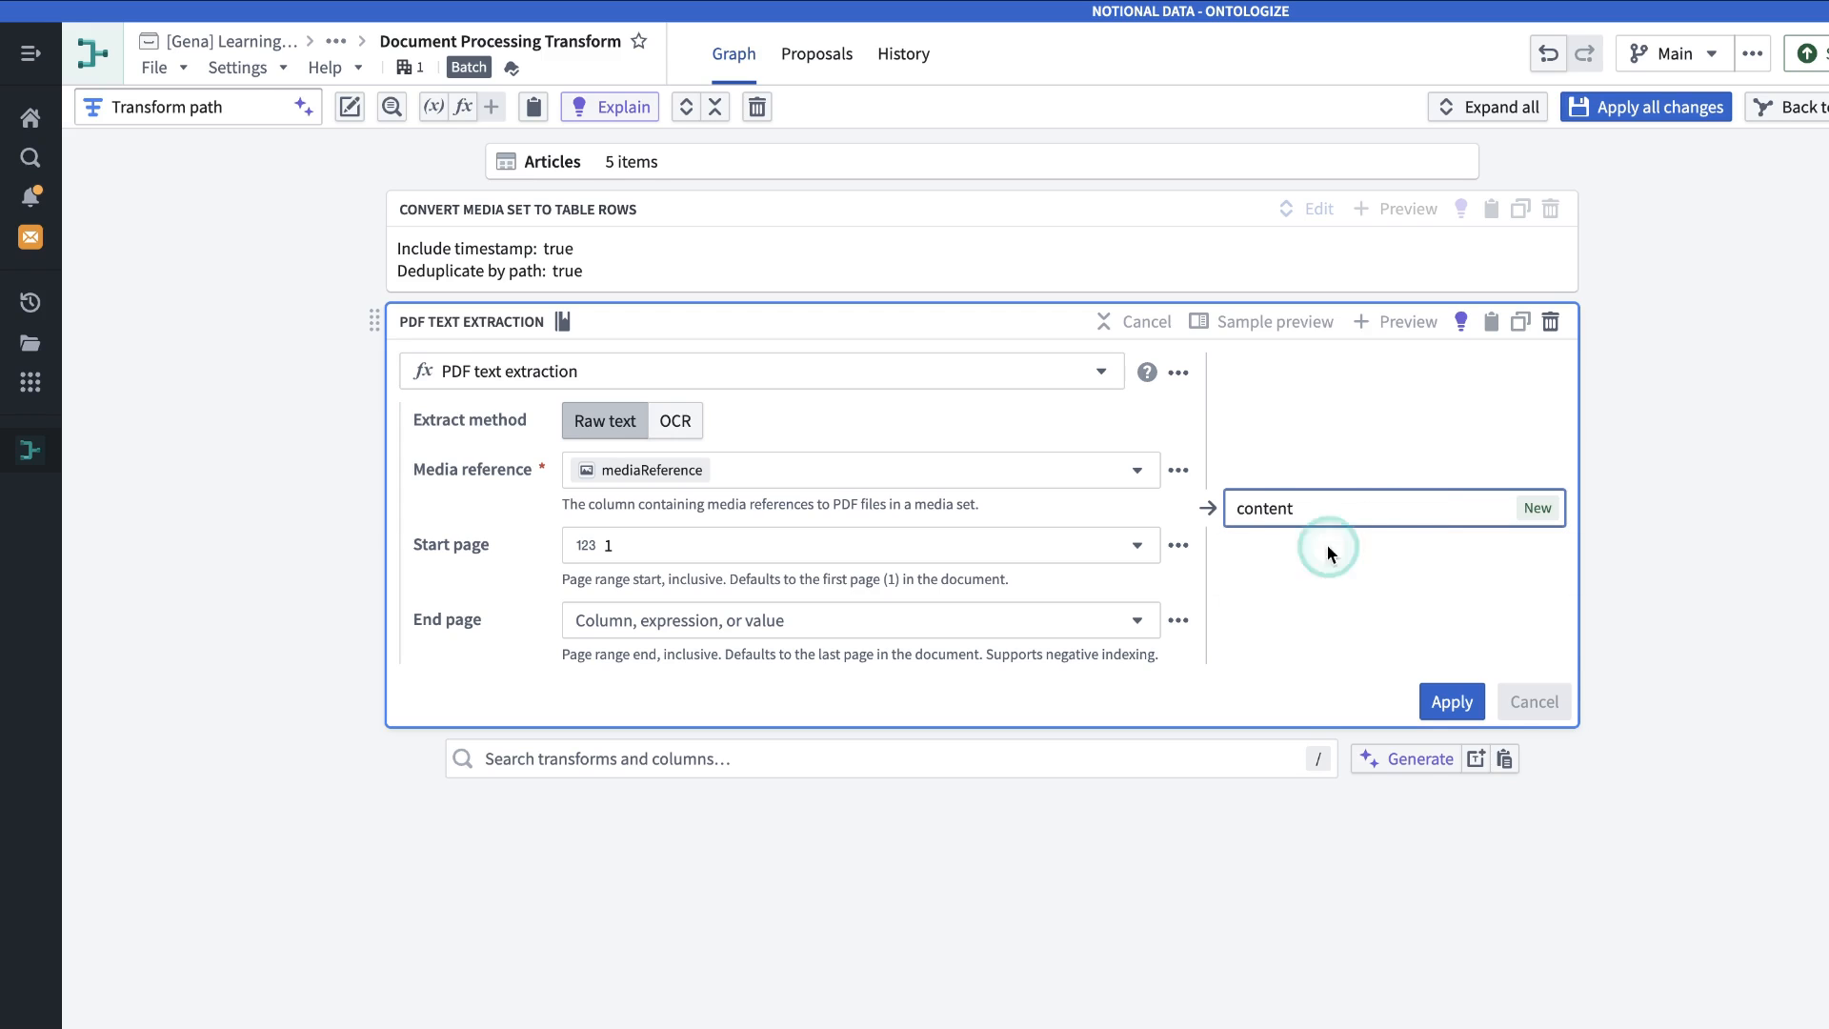
click(1451, 702)
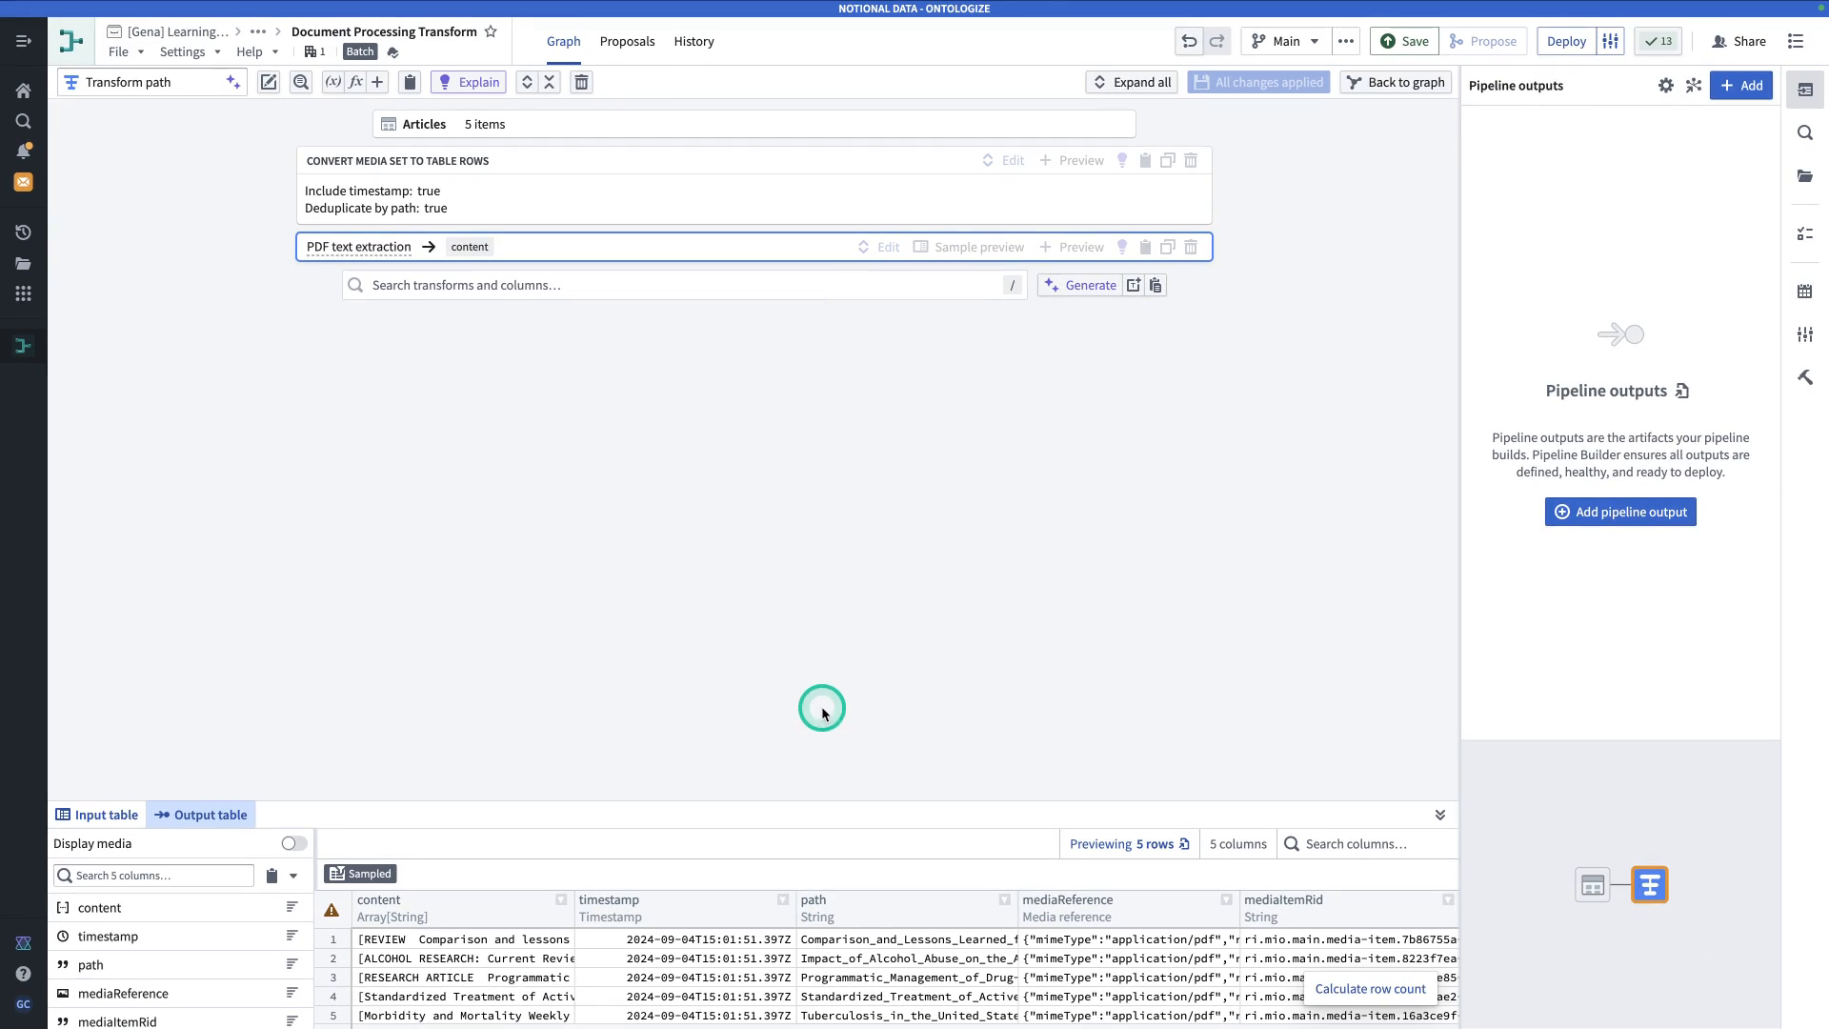
Enlarge the output table preview to examine the extracted content column, and shrink it again.
drag(810, 804, 849, 473)
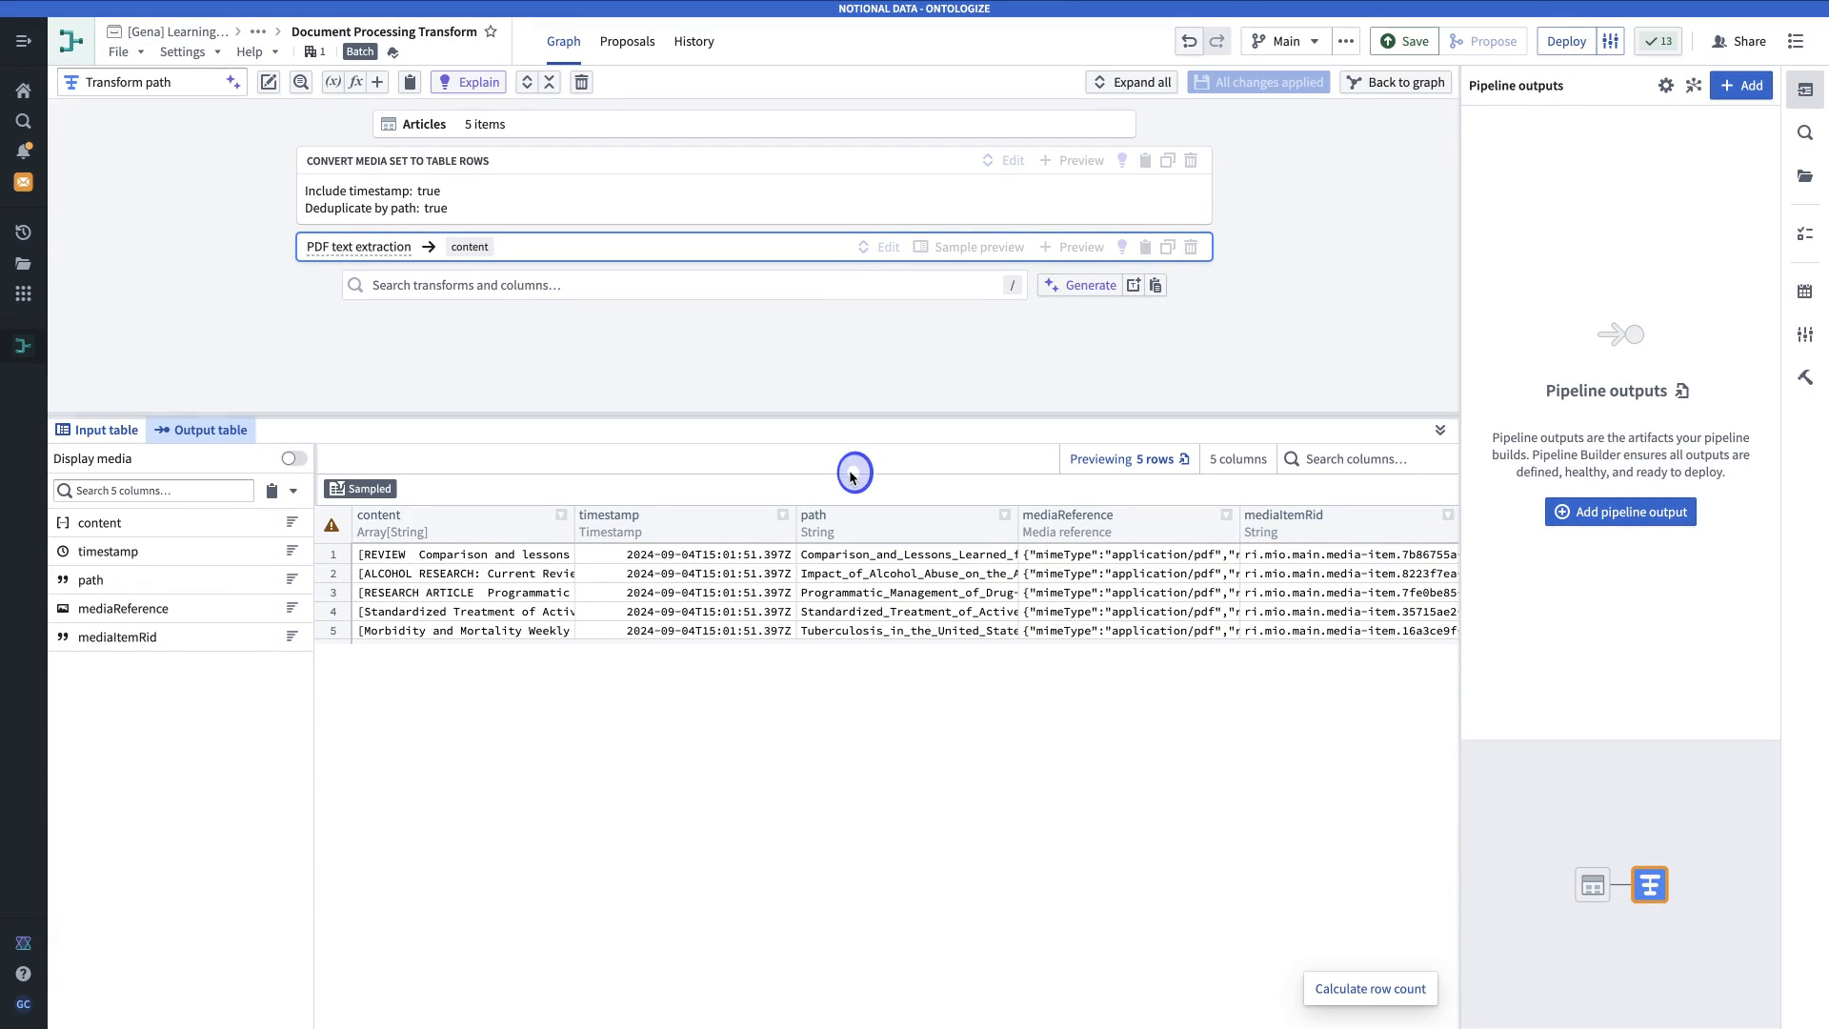
click(521, 579)
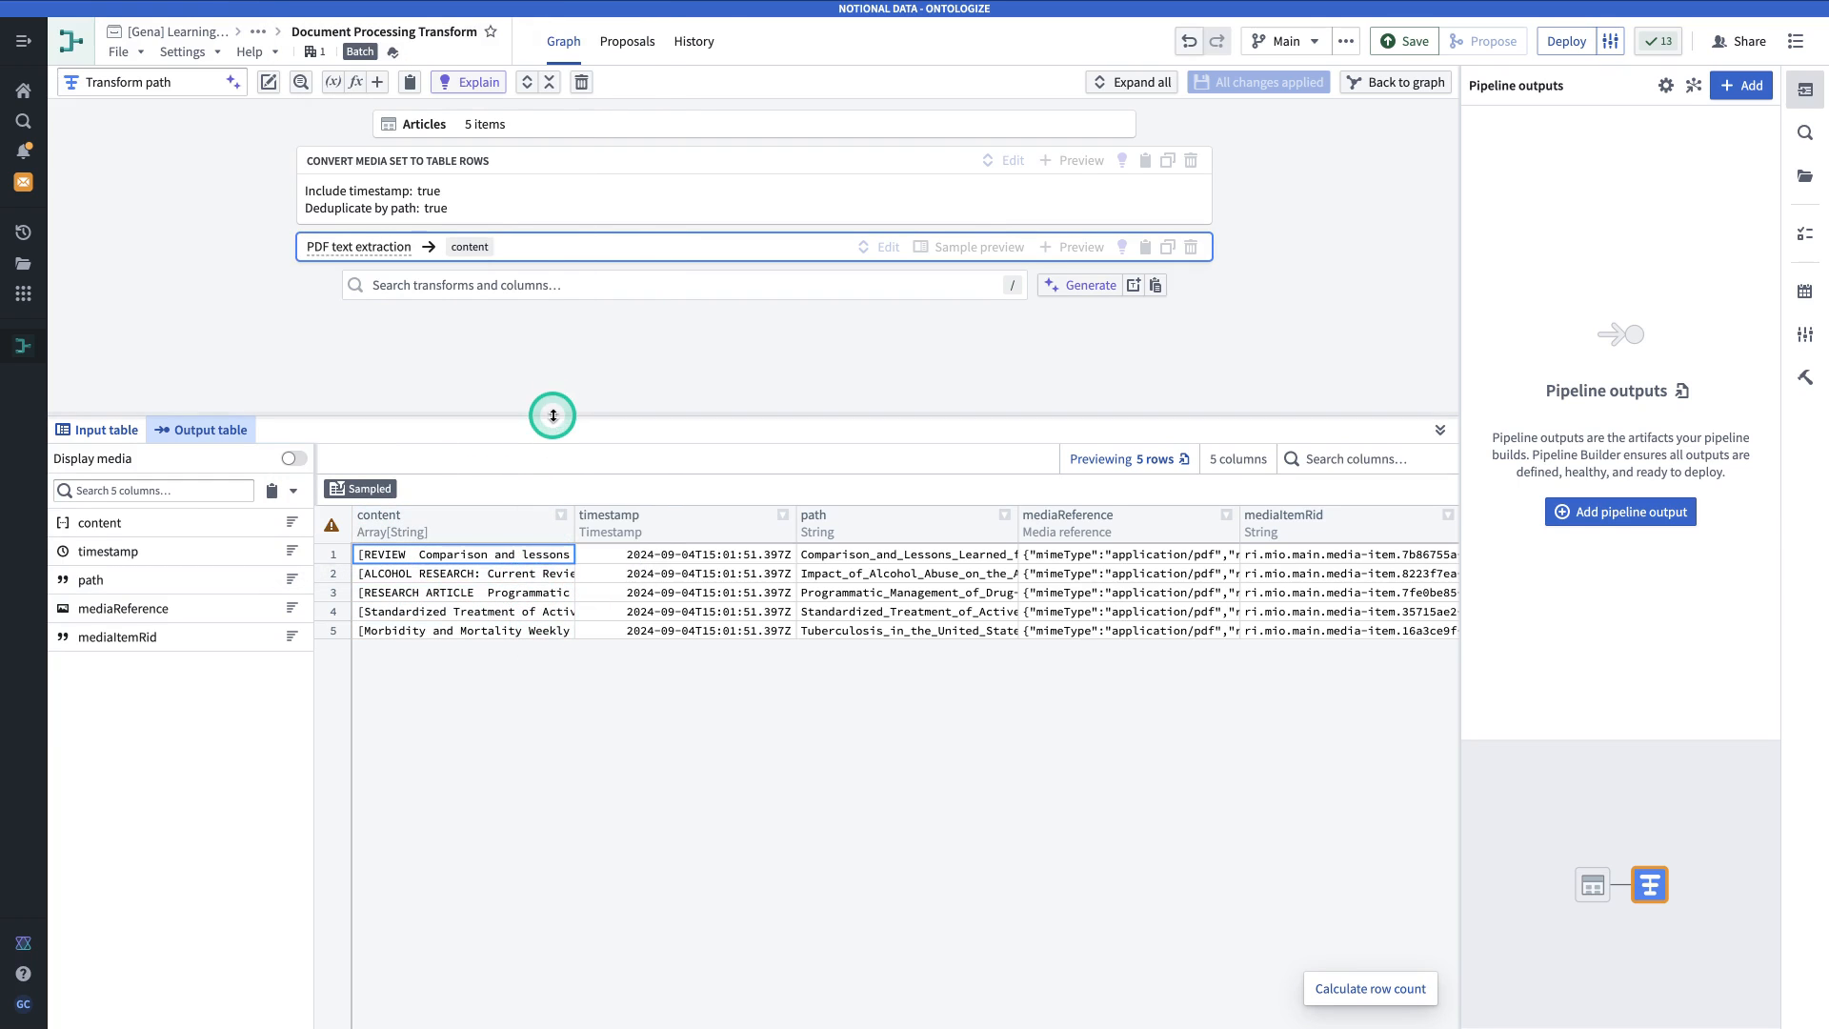
drag(547, 416, 515, 727)
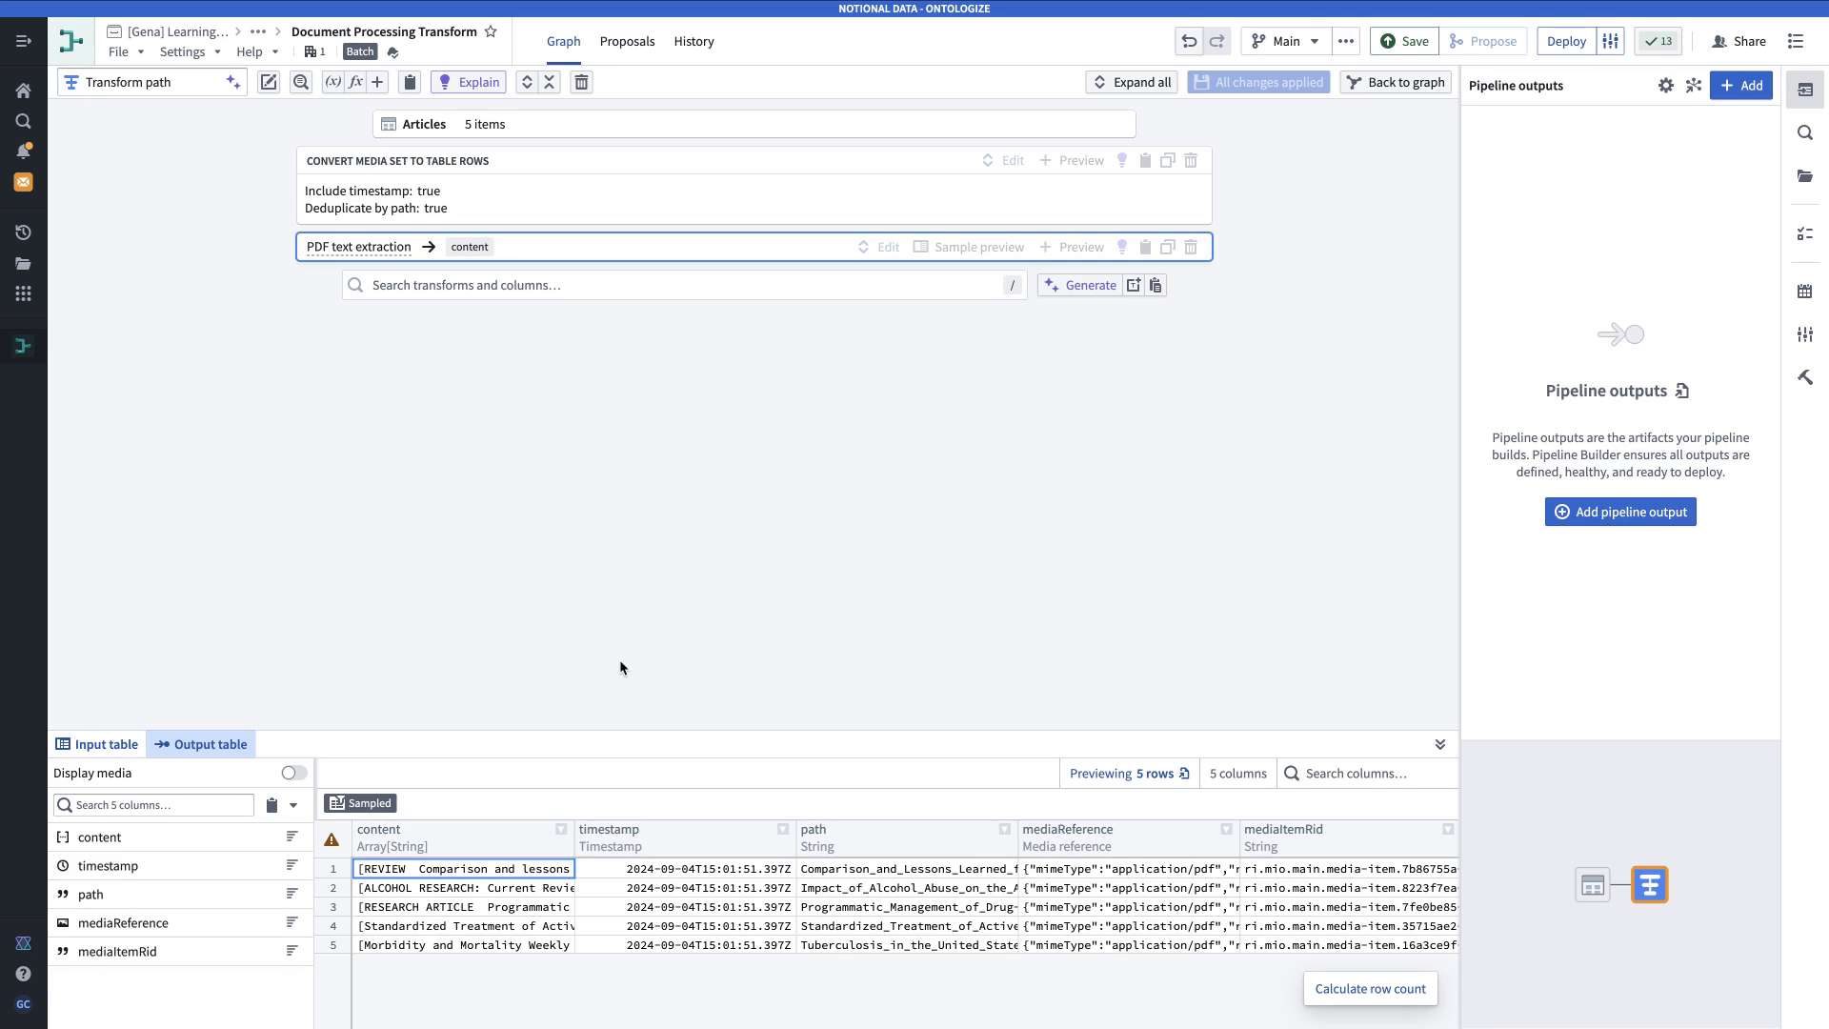
Apply an Explode array with position transform to the content array column, writing the output back to content.
click(677, 283)
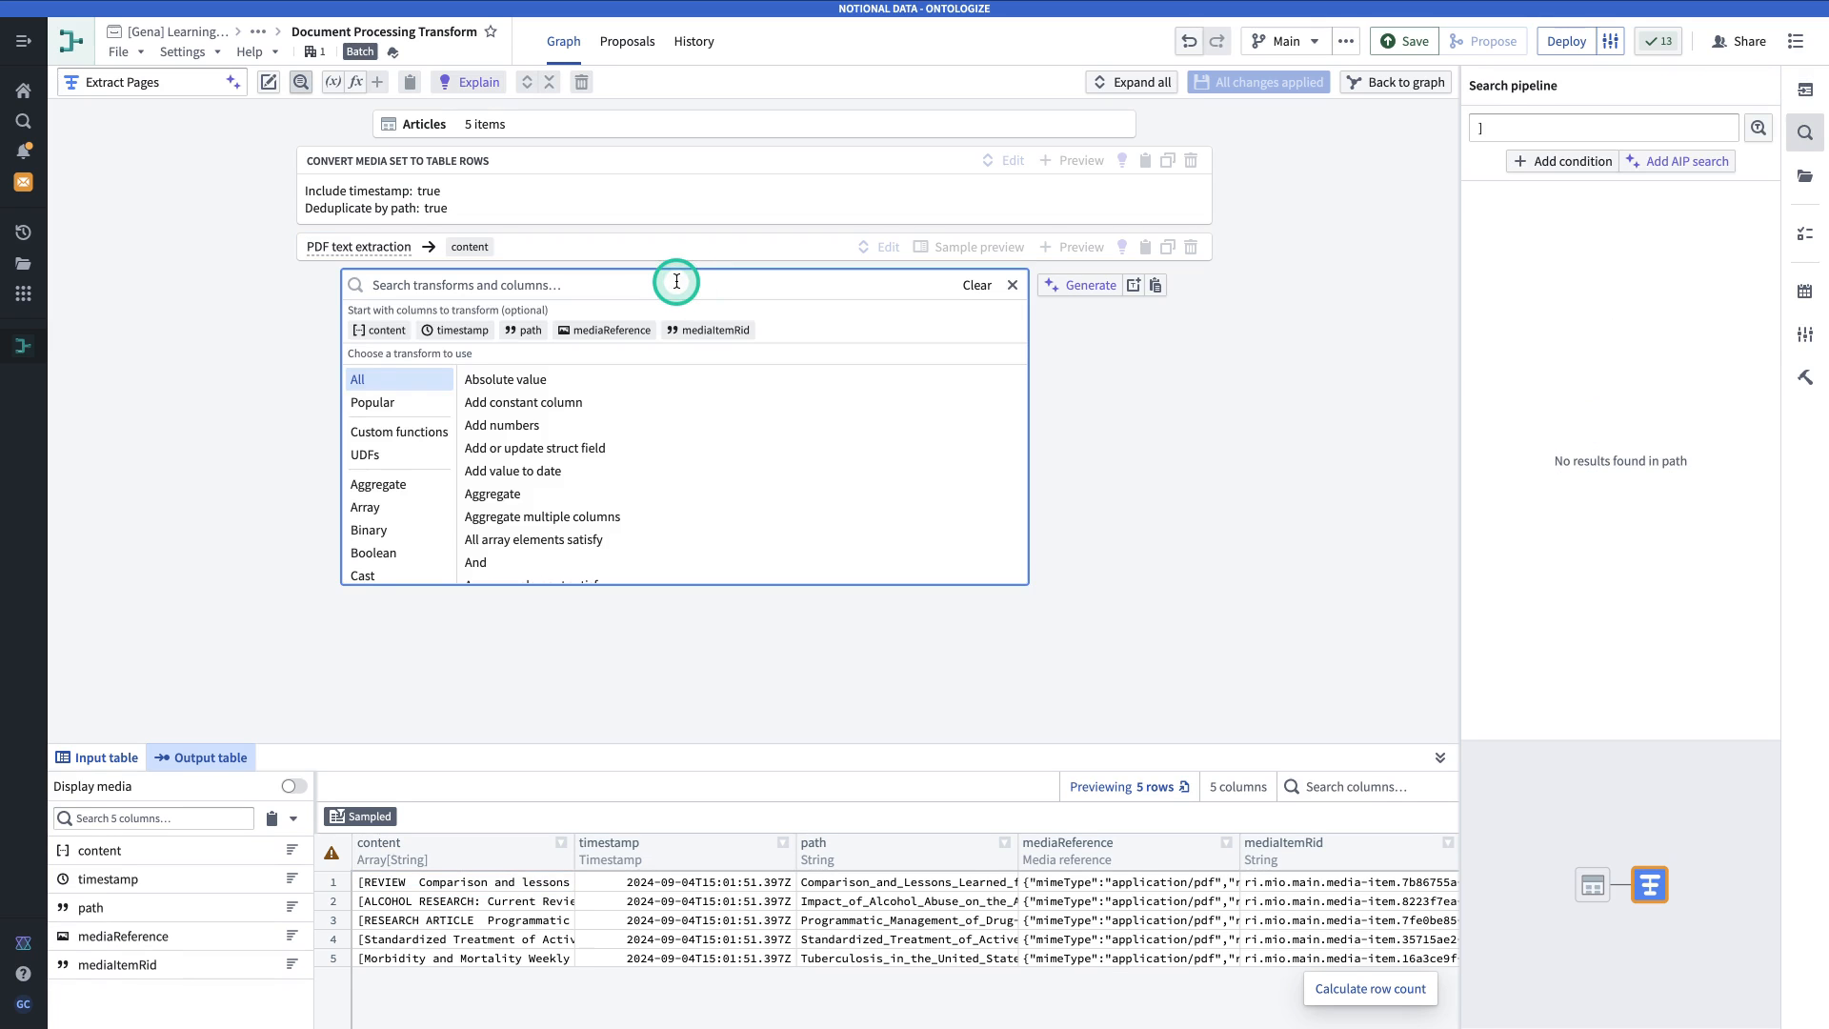
text(explo)
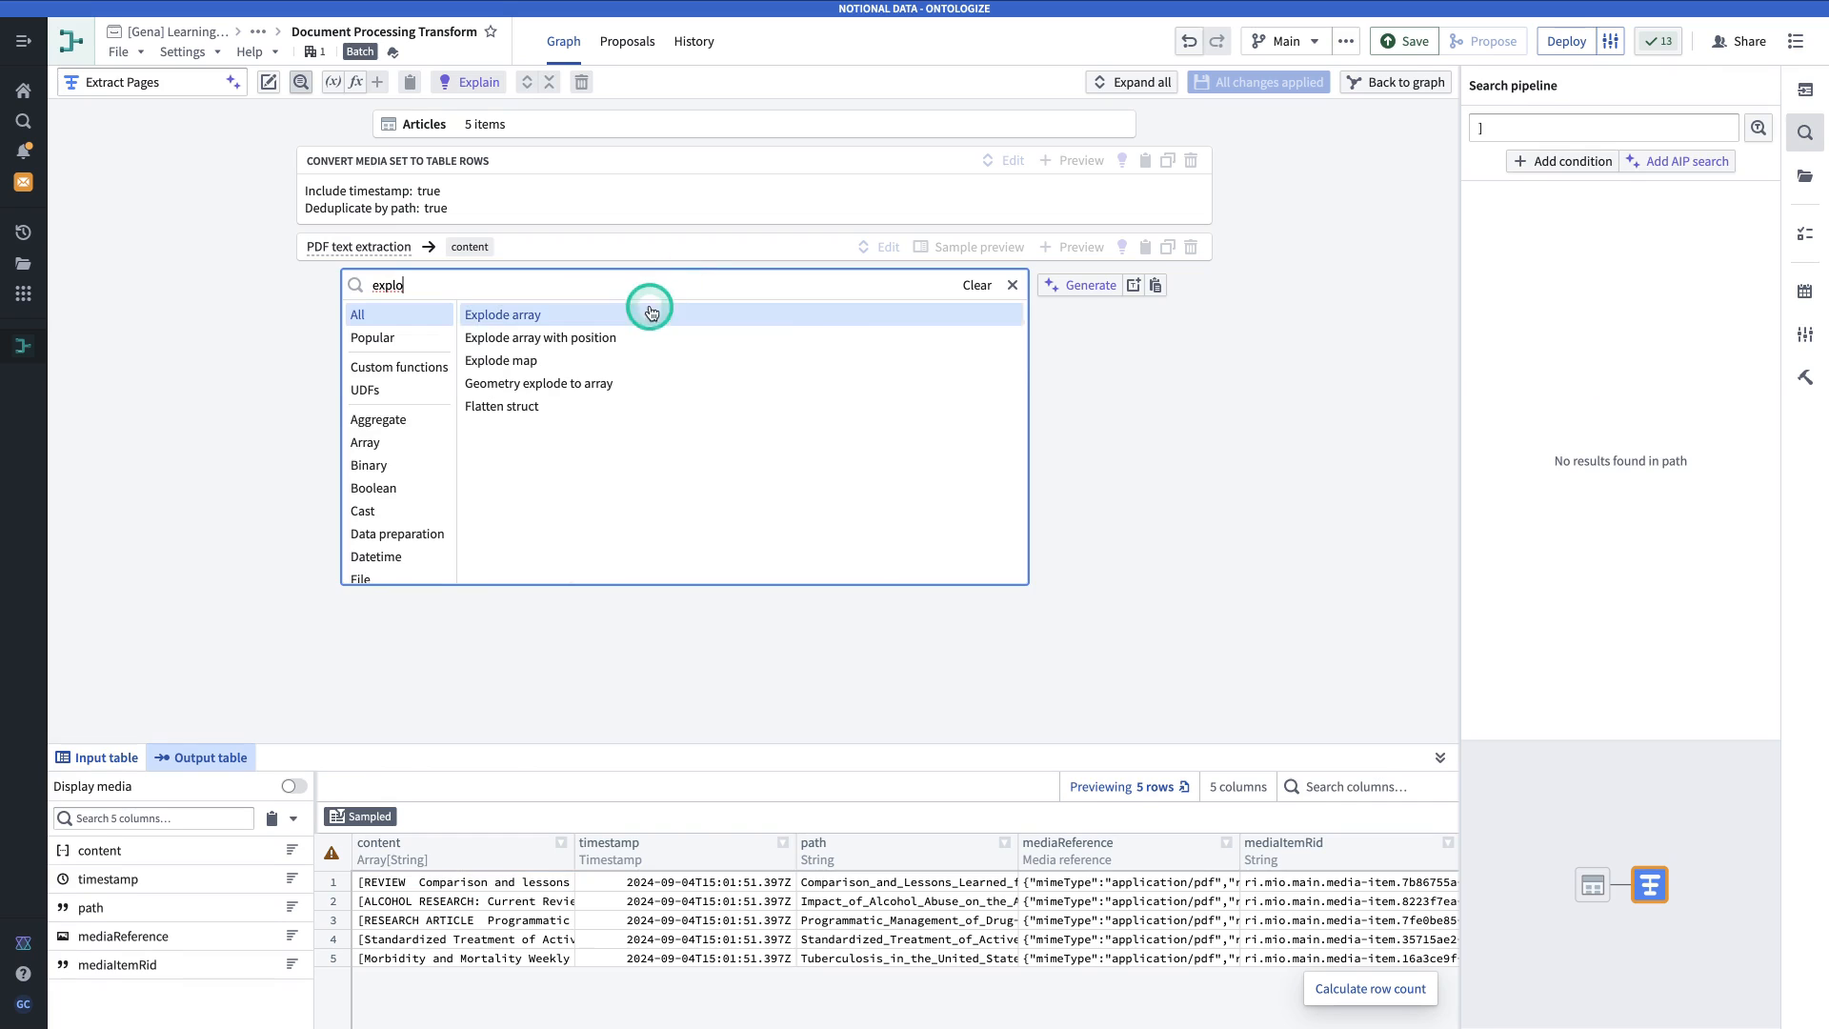
click(624, 337)
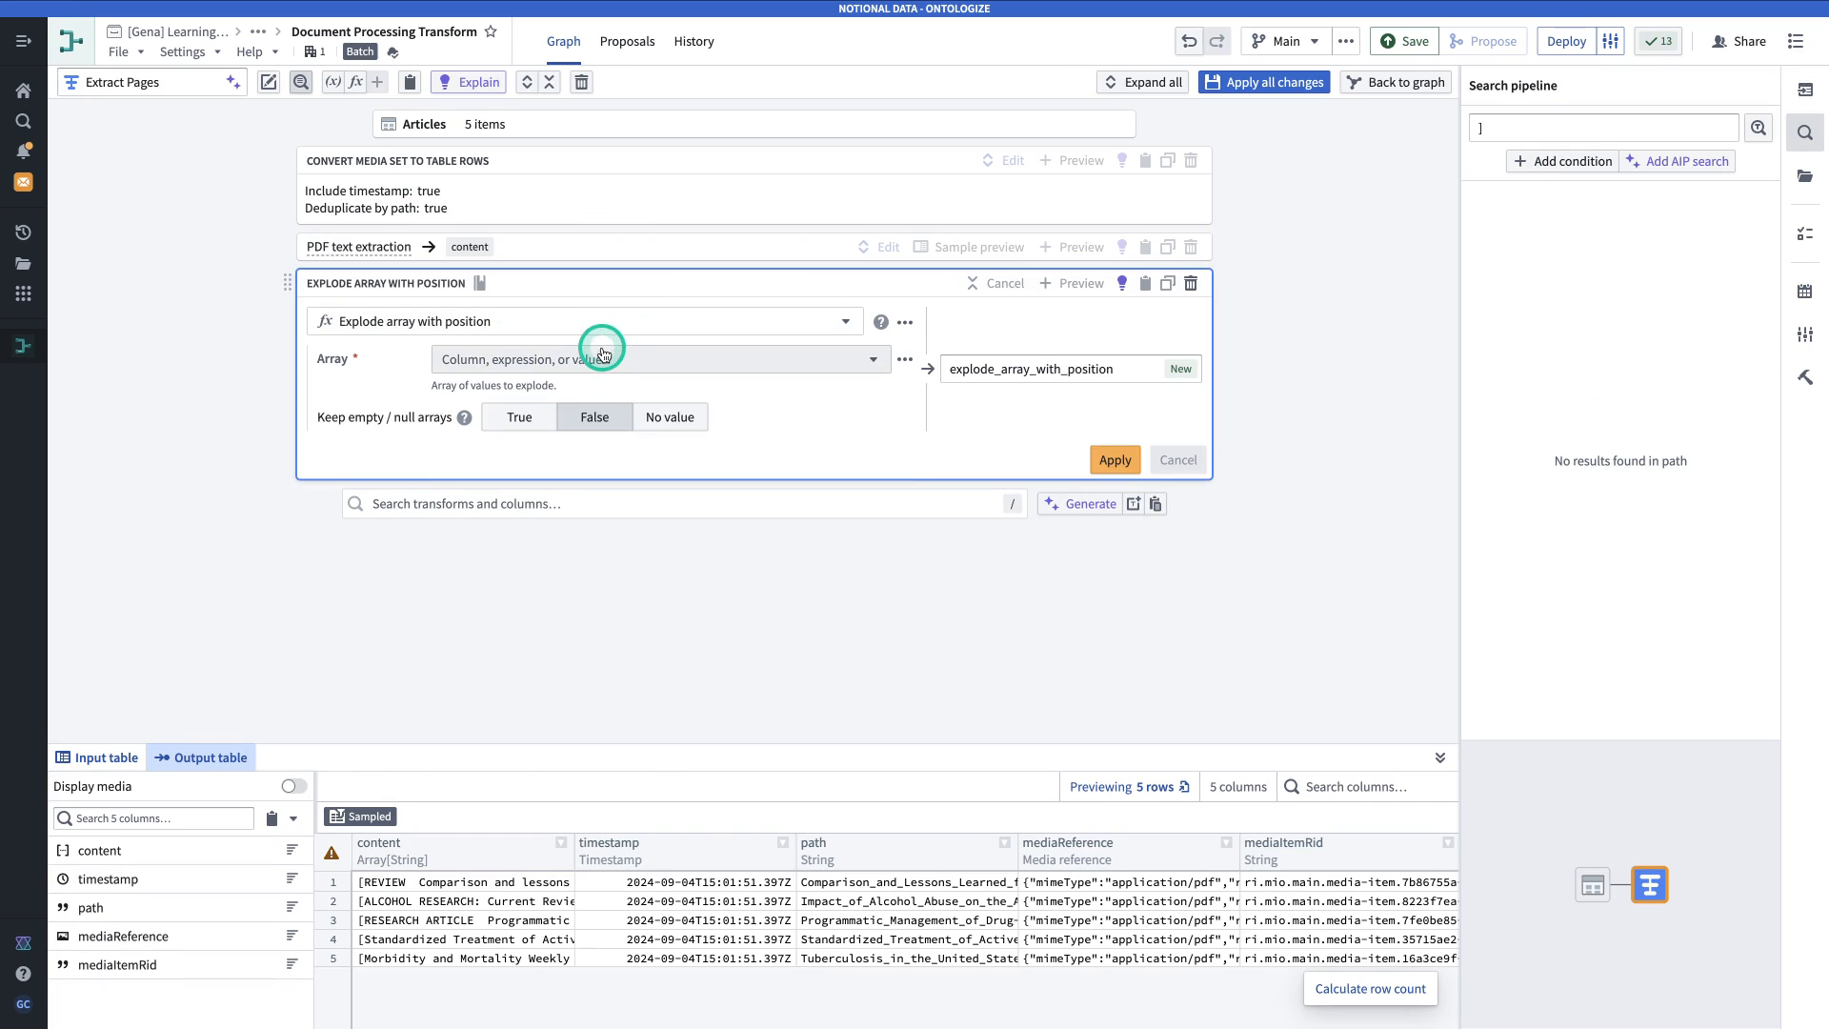
click(602, 357)
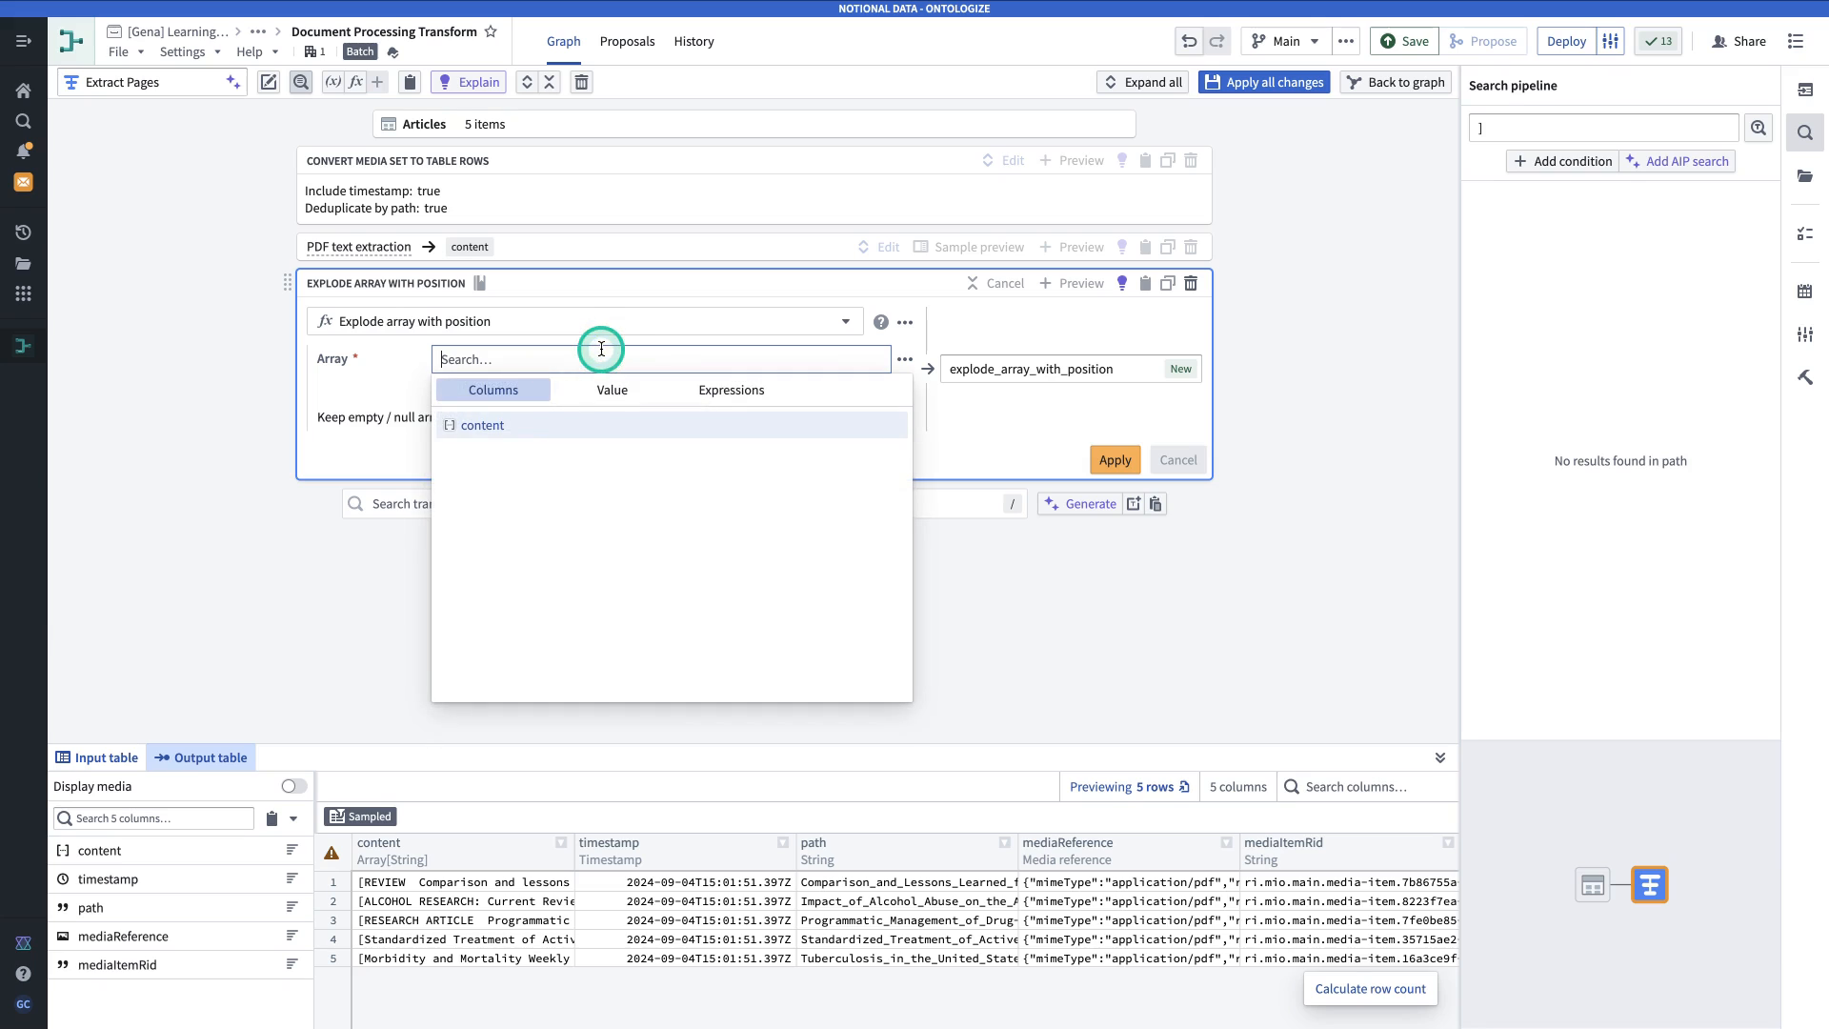
click(502, 425)
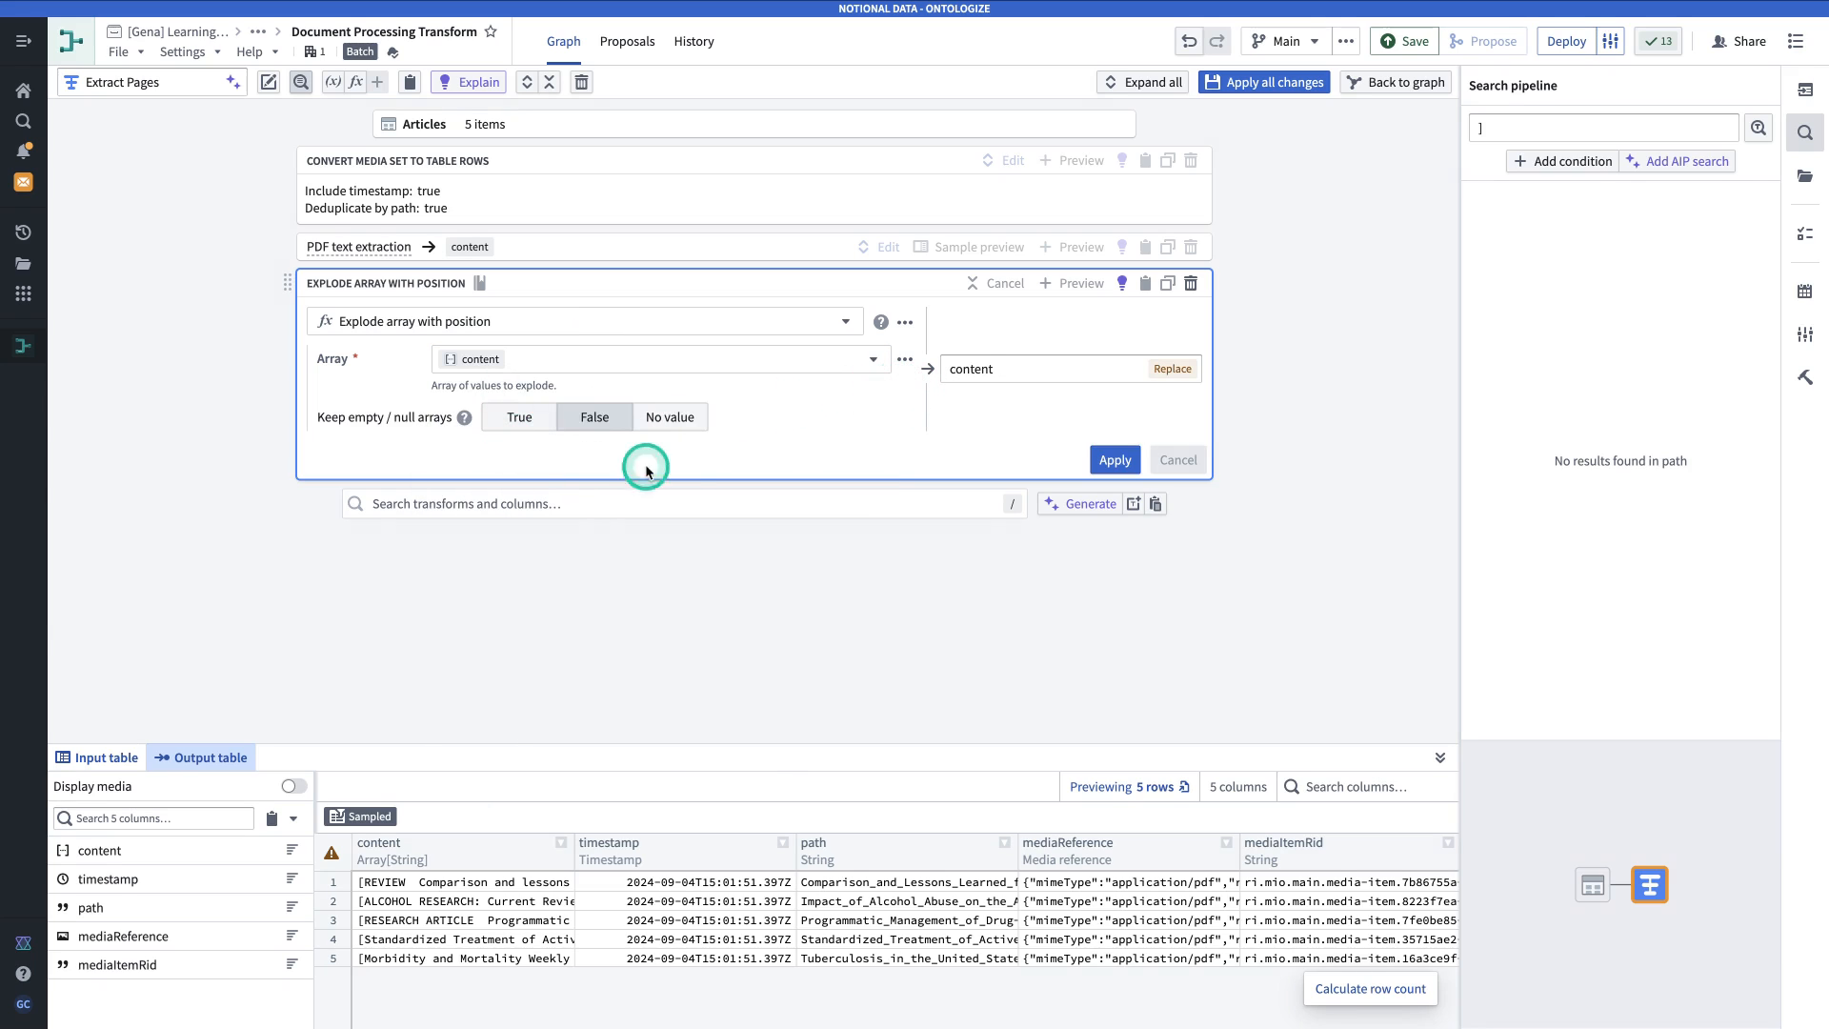
click(1113, 461)
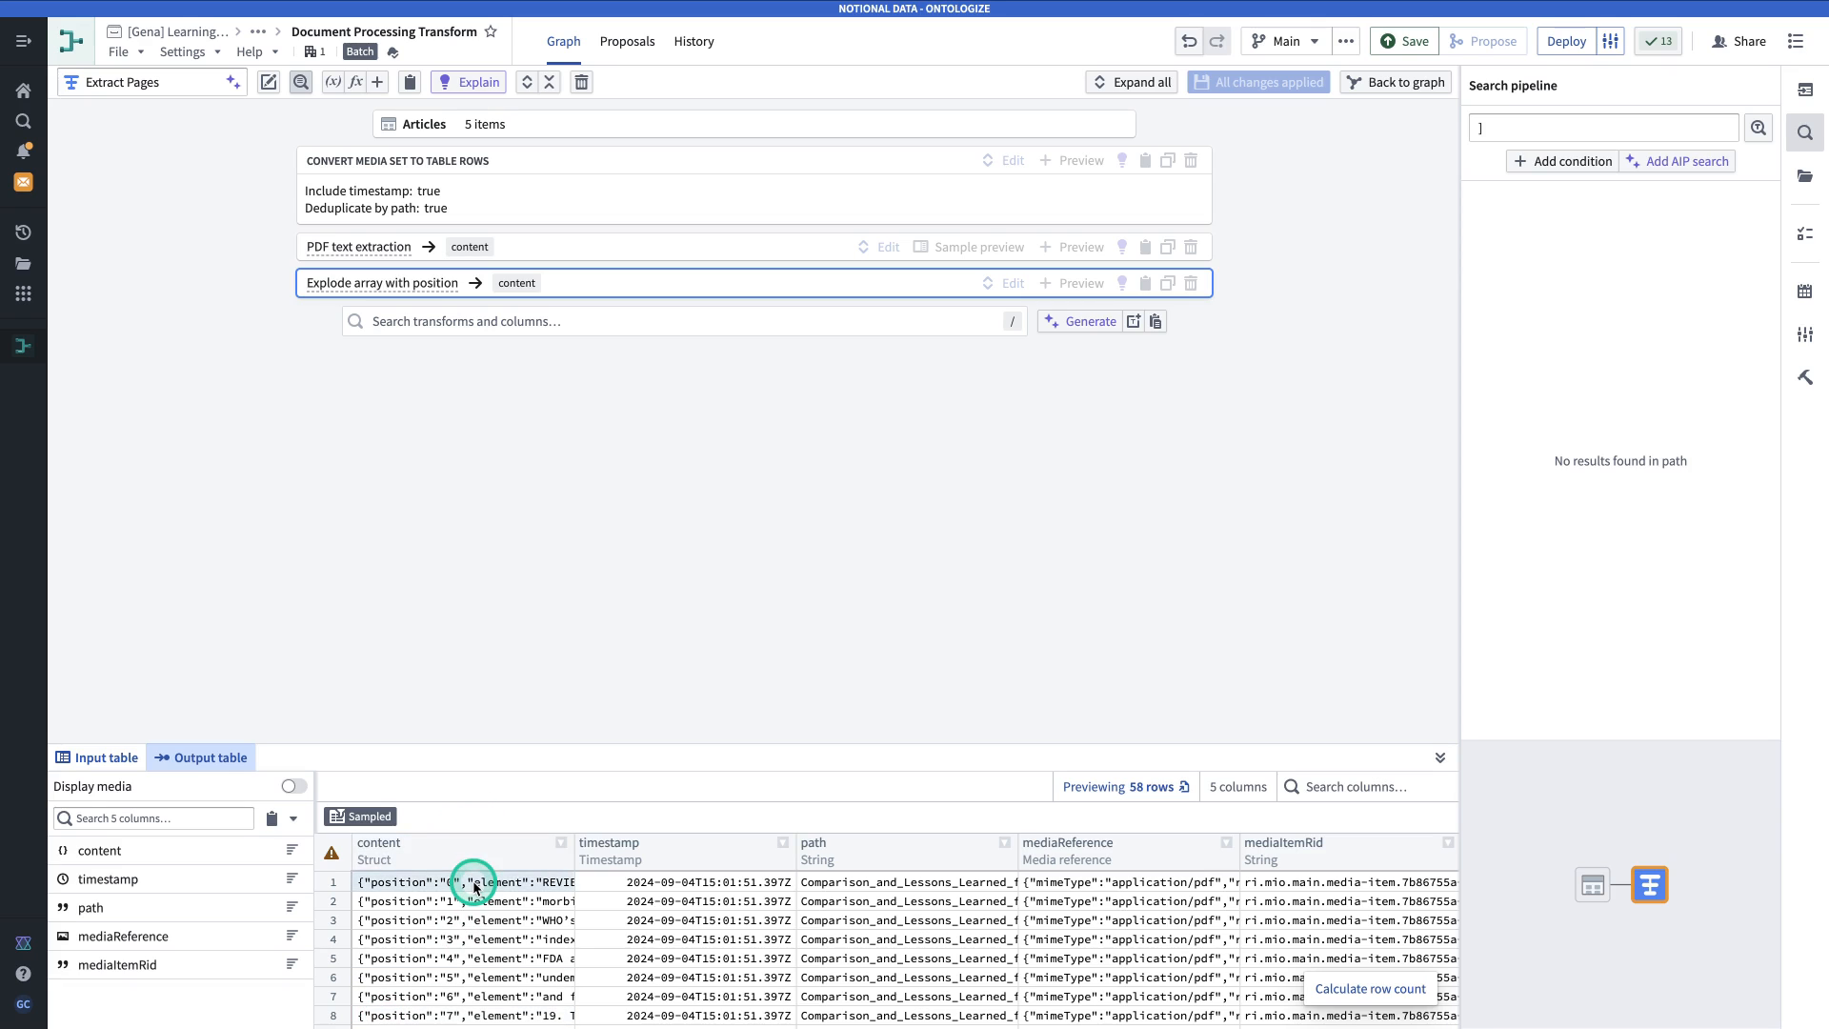
Inspect the full value of the first row's content struct in the output table preview.
click(473, 887)
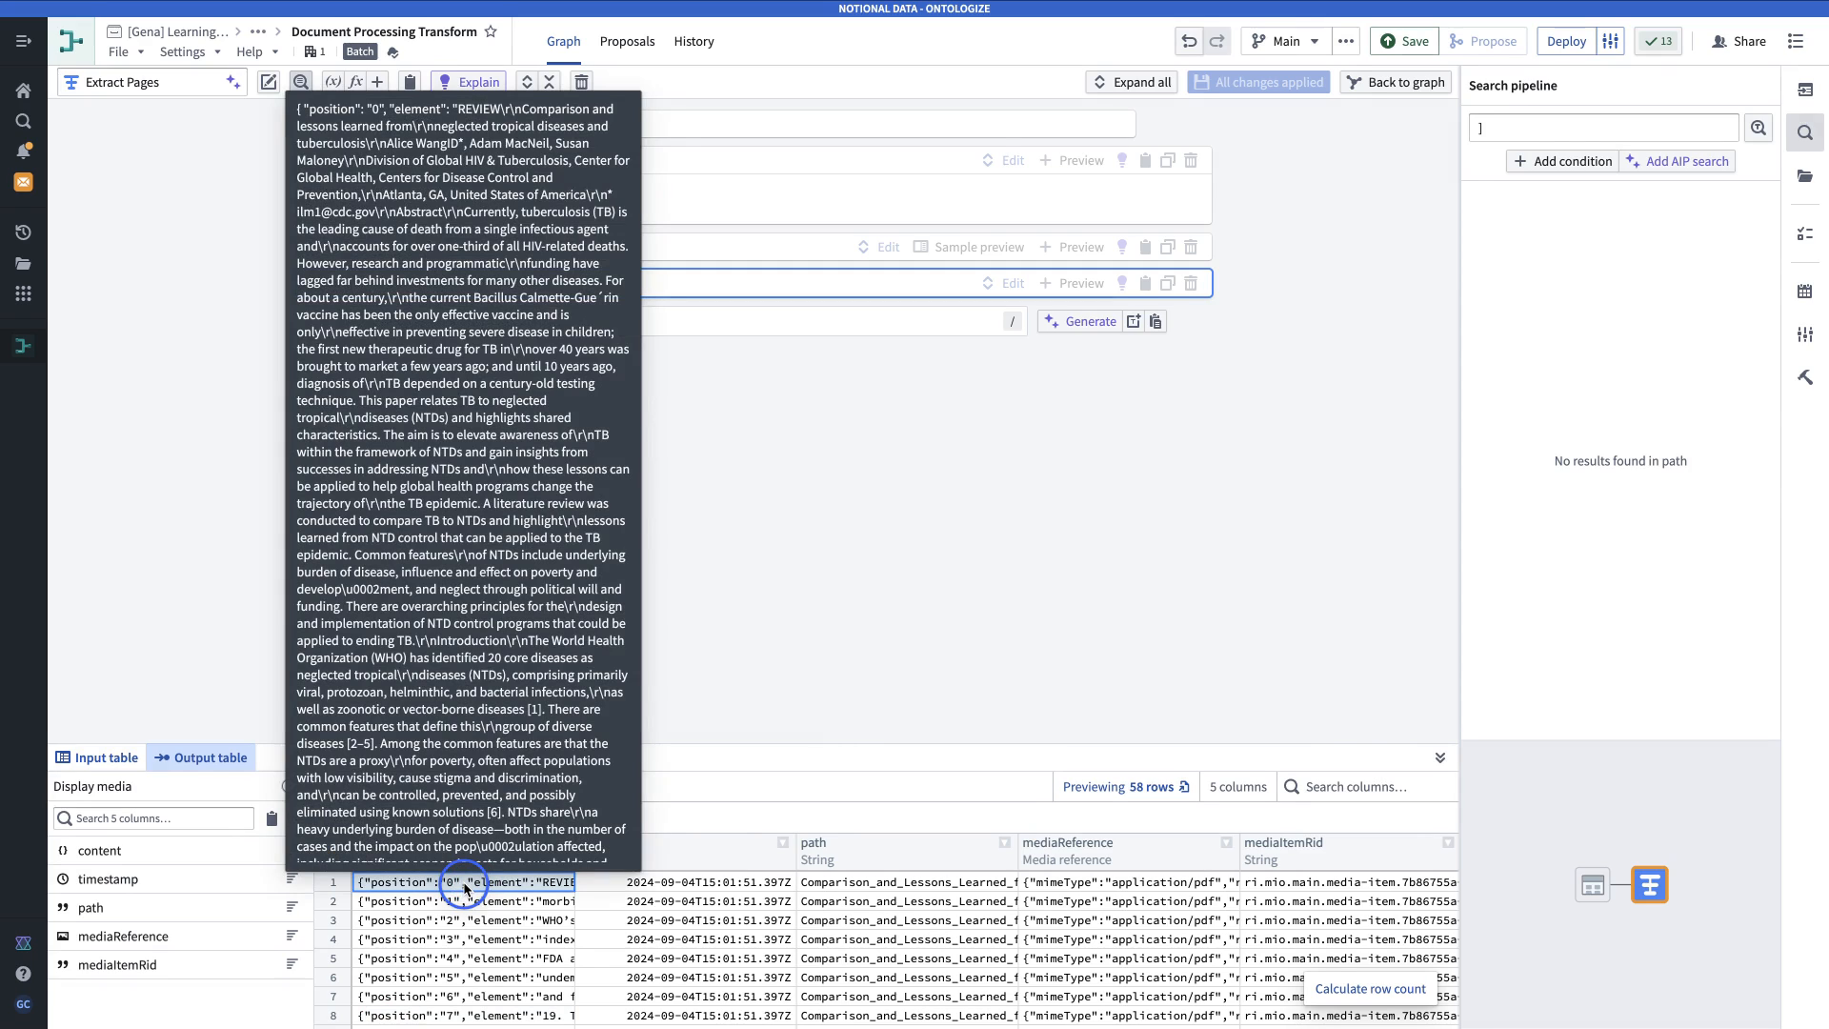
click(465, 886)
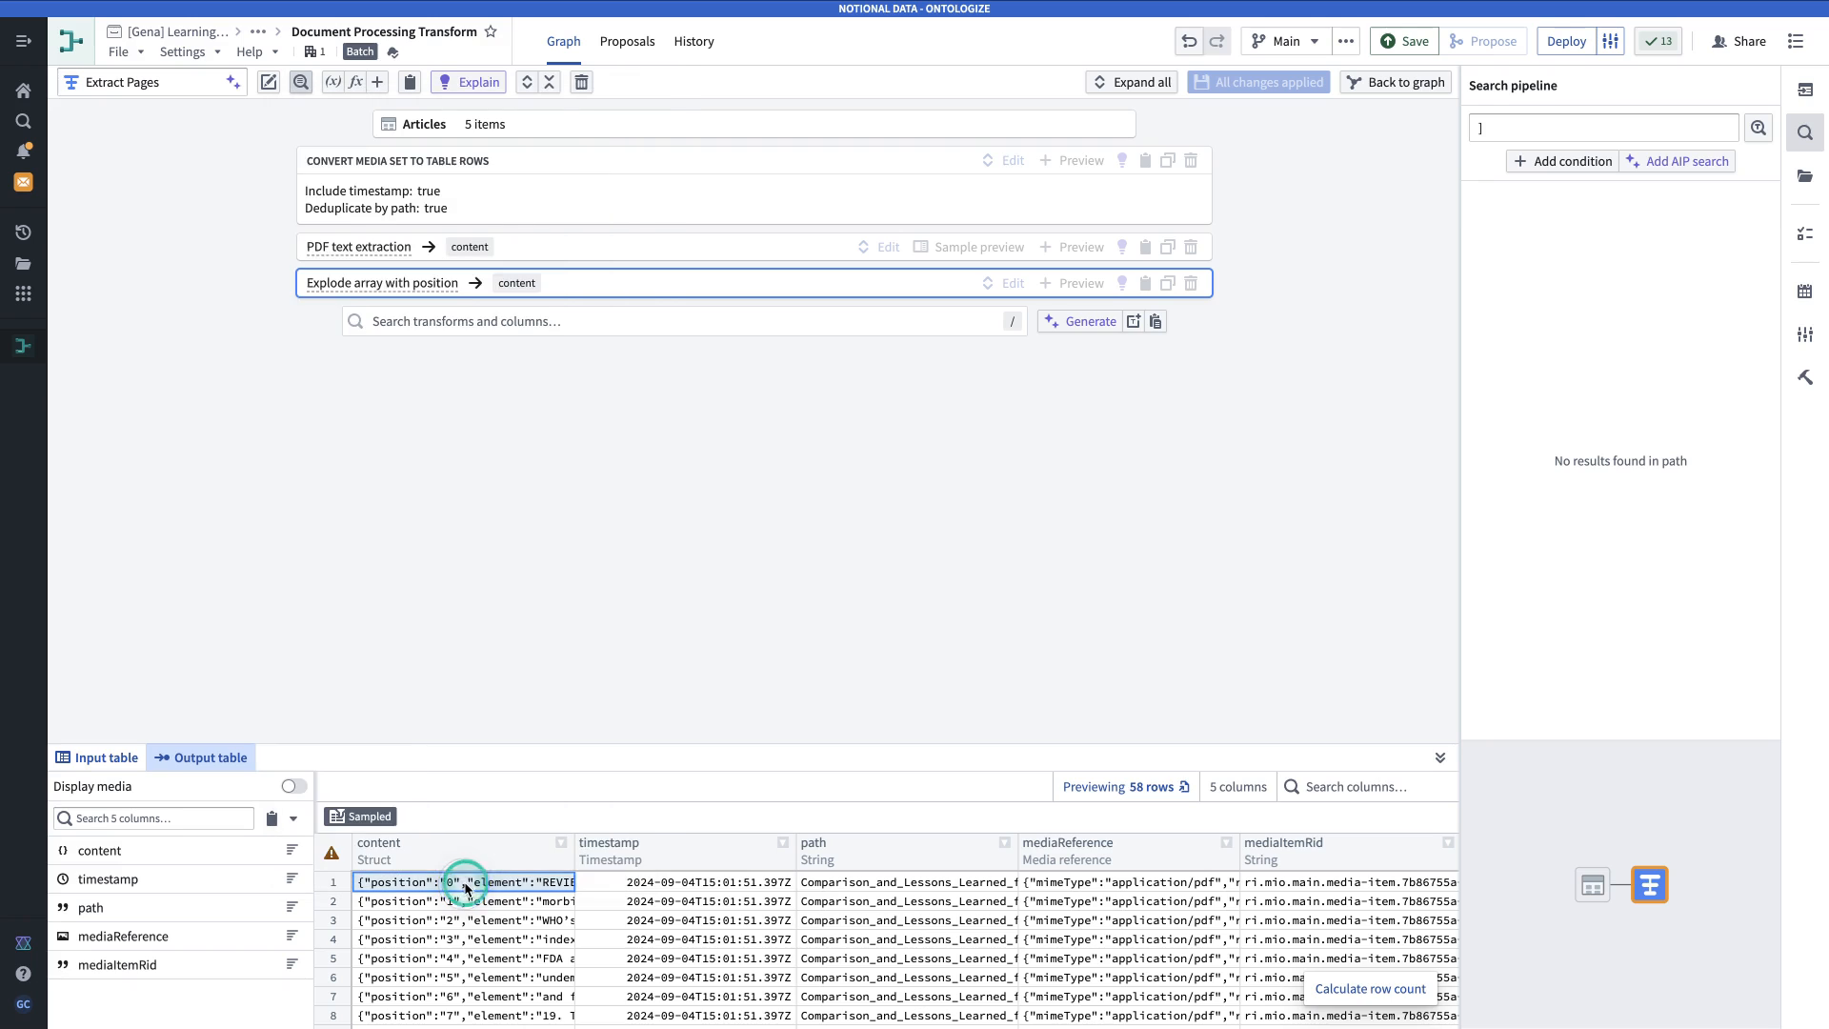
click(460, 879)
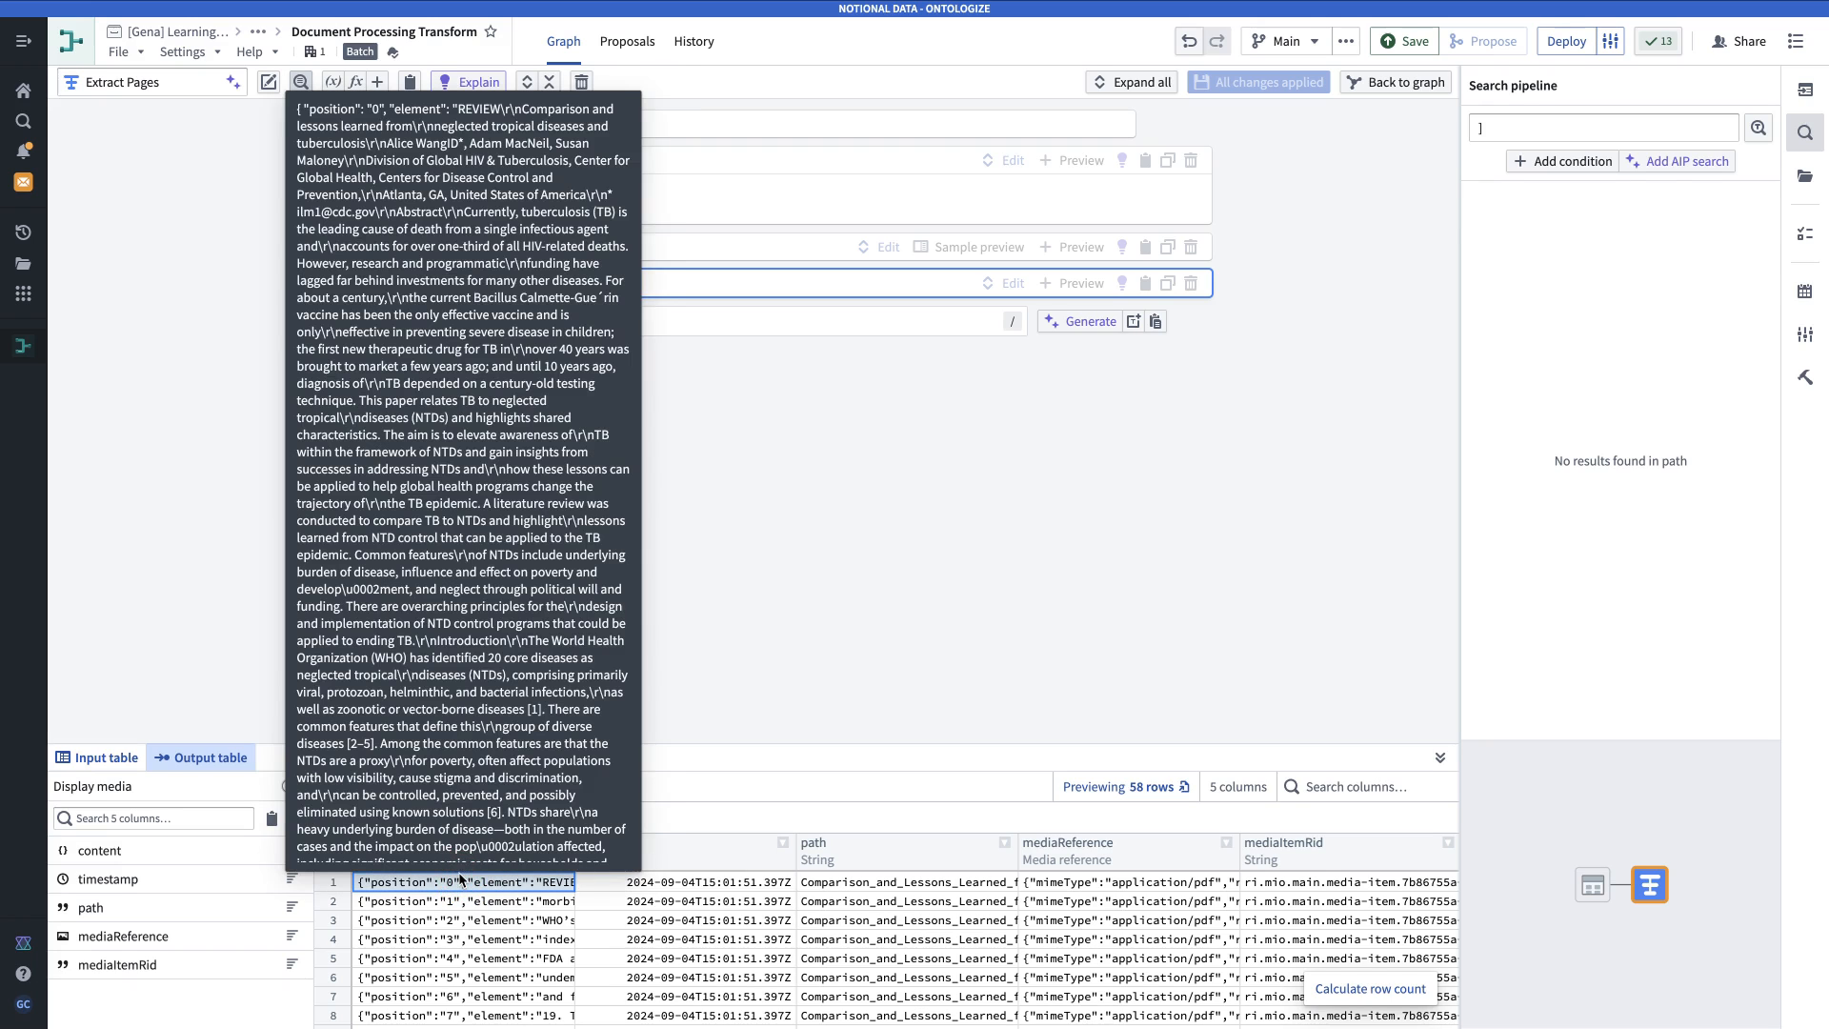
click(954, 438)
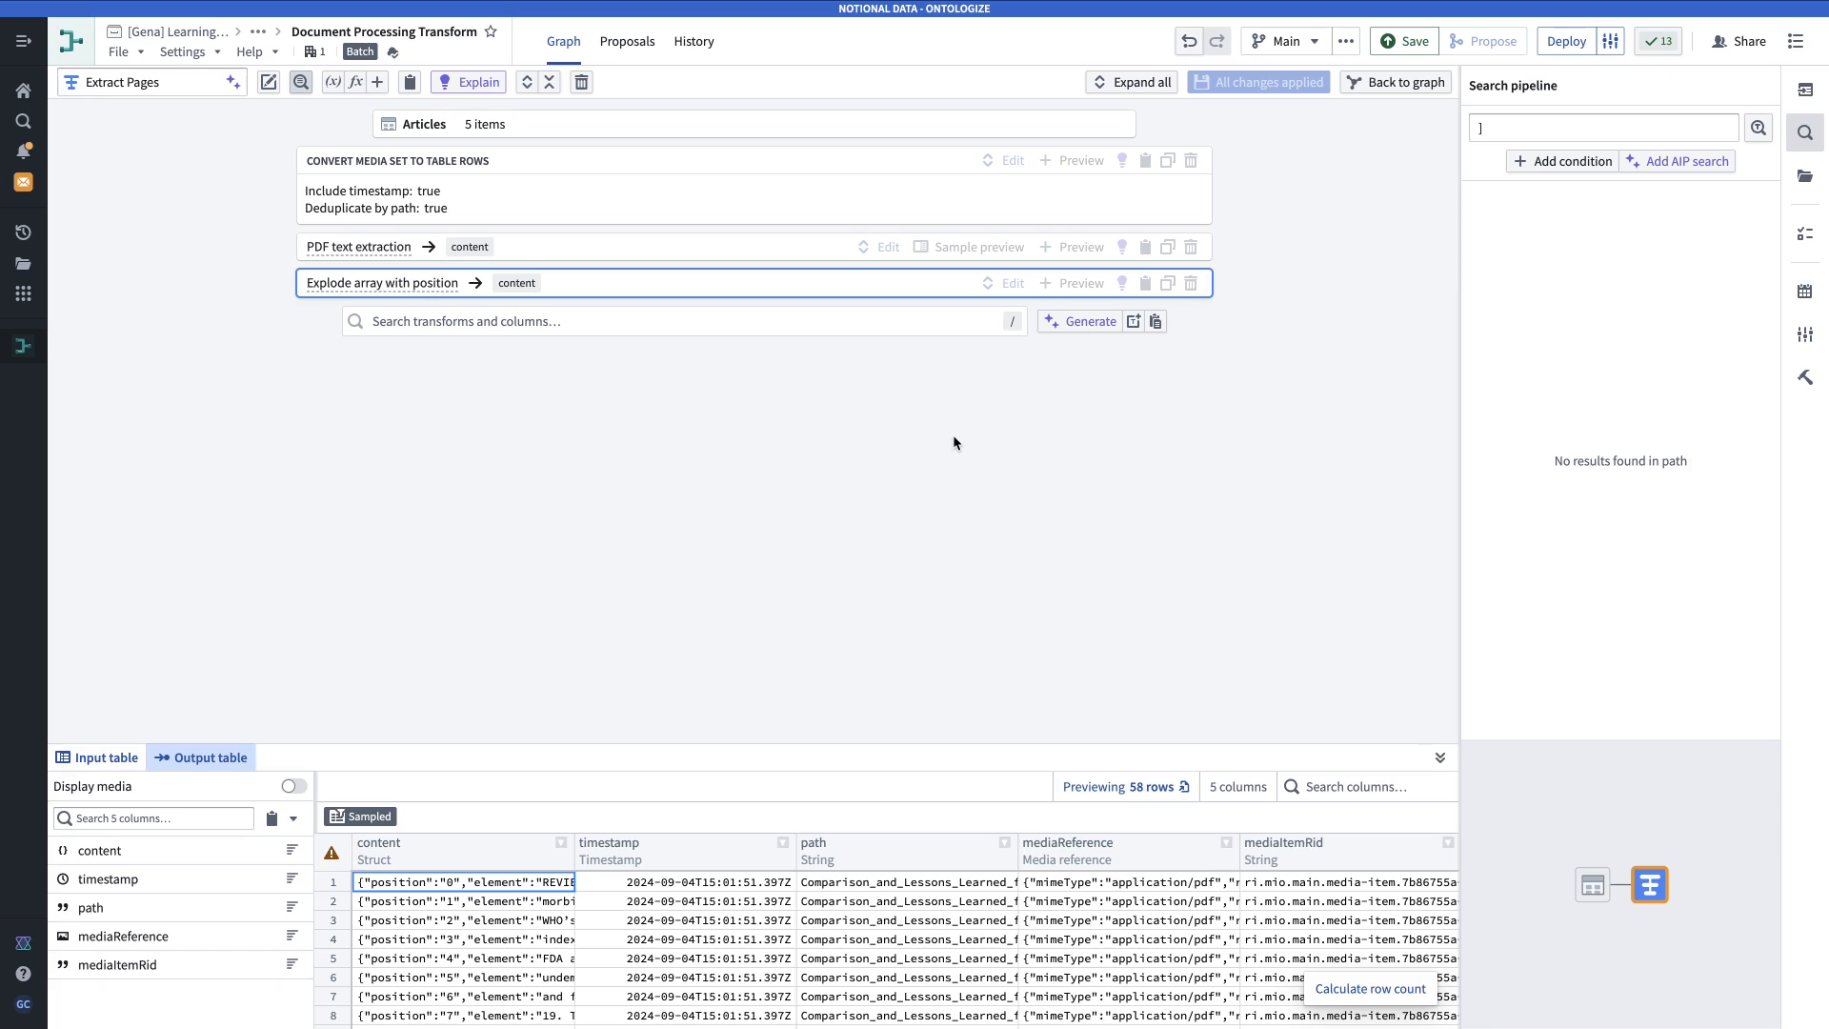
Add an Extract many struct fields transform with content as the input struct.
click(861, 317)
text(extract)
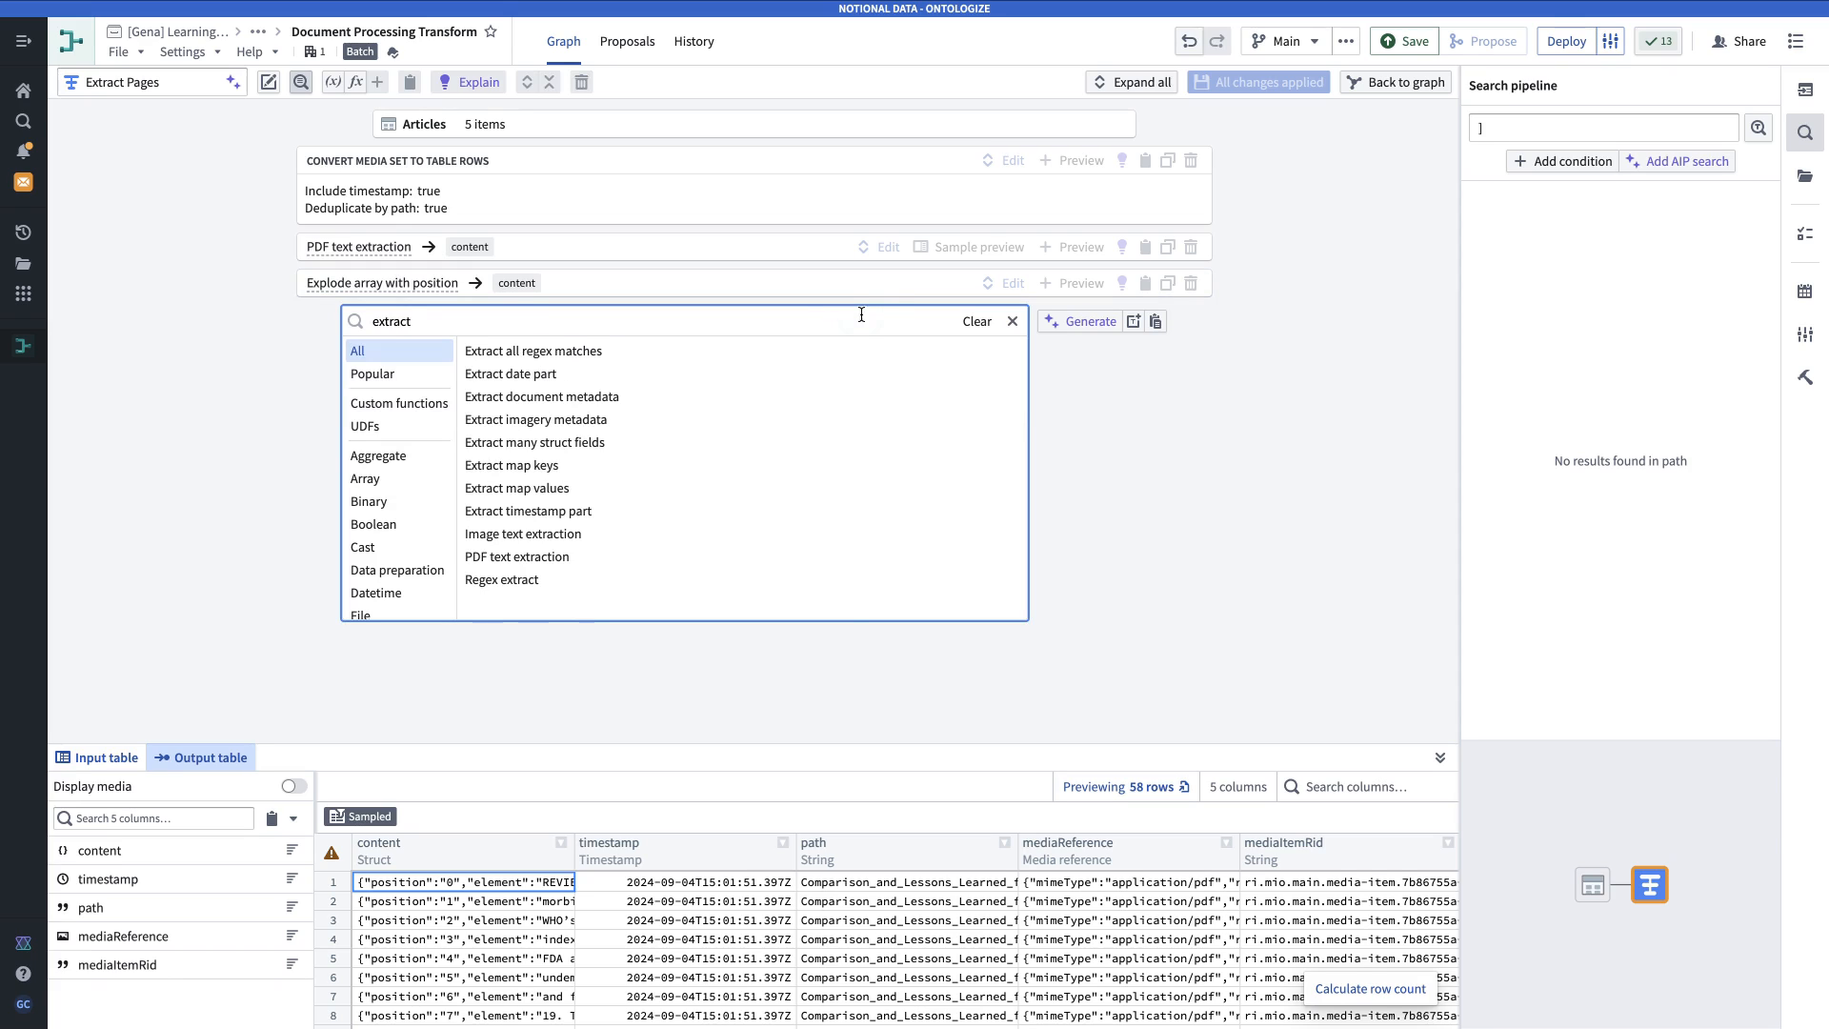
click(844, 324)
text(many str)
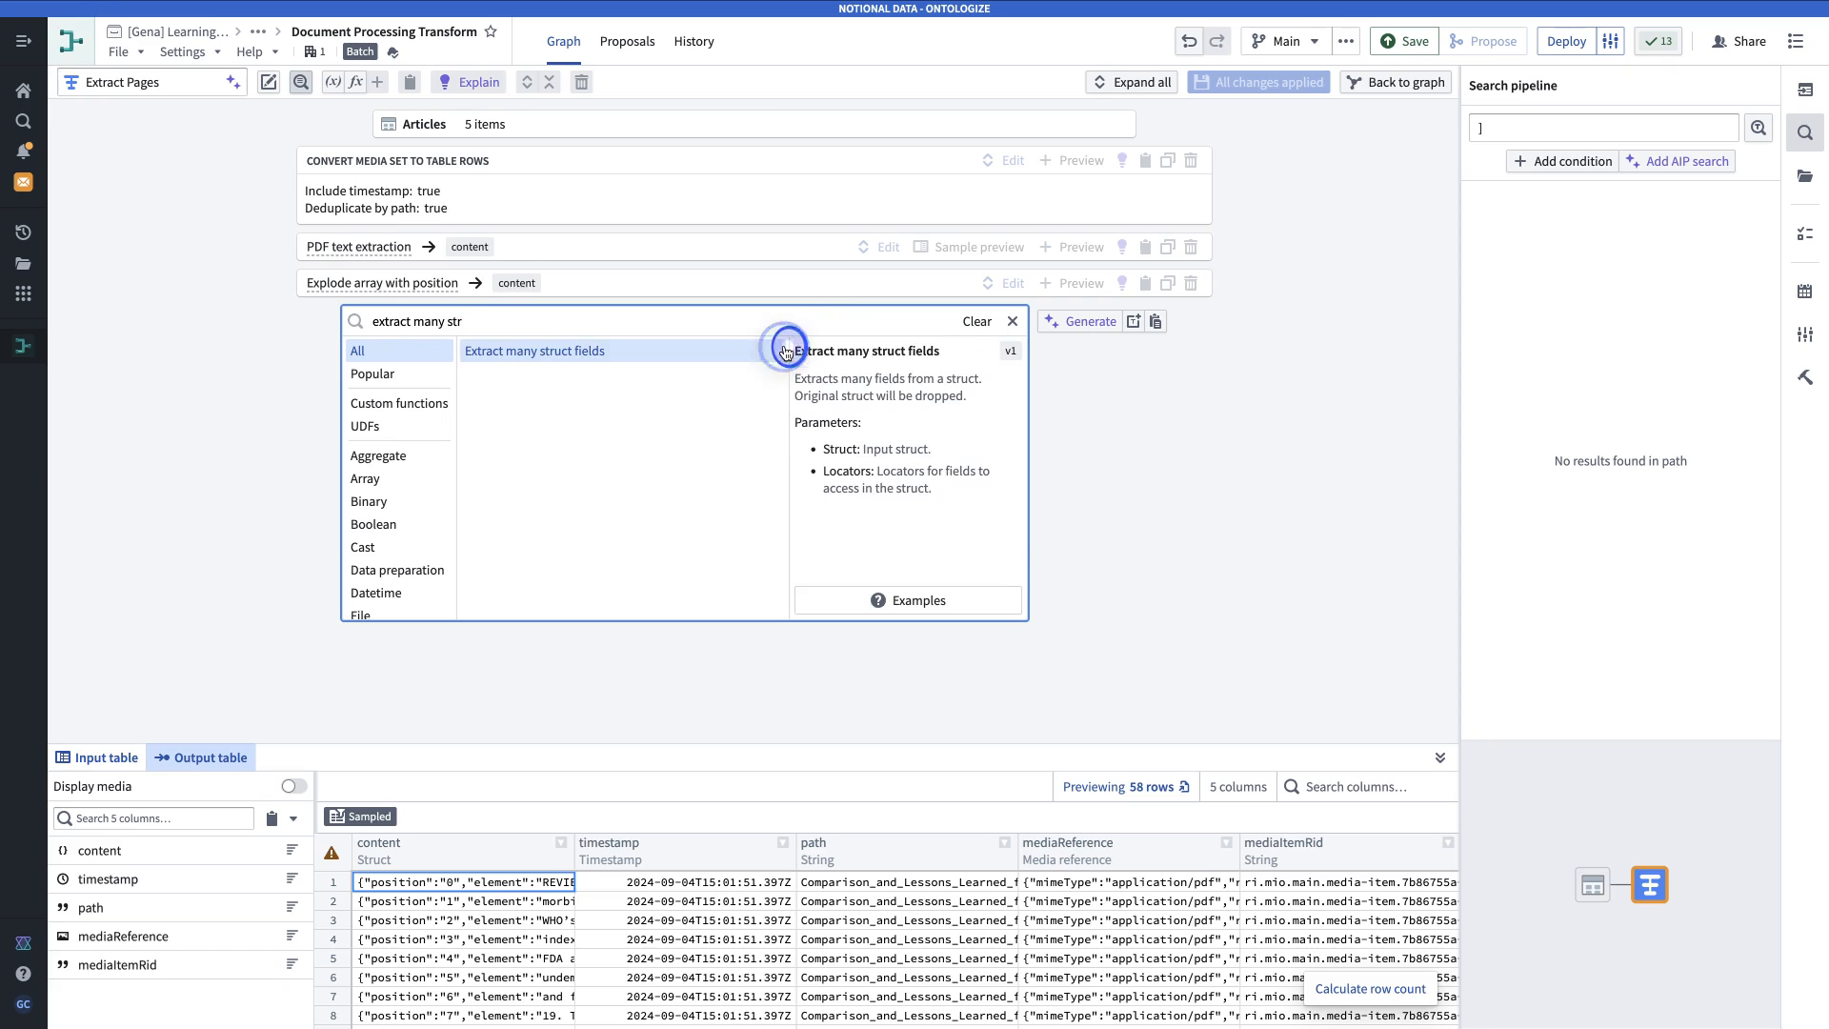
click(779, 350)
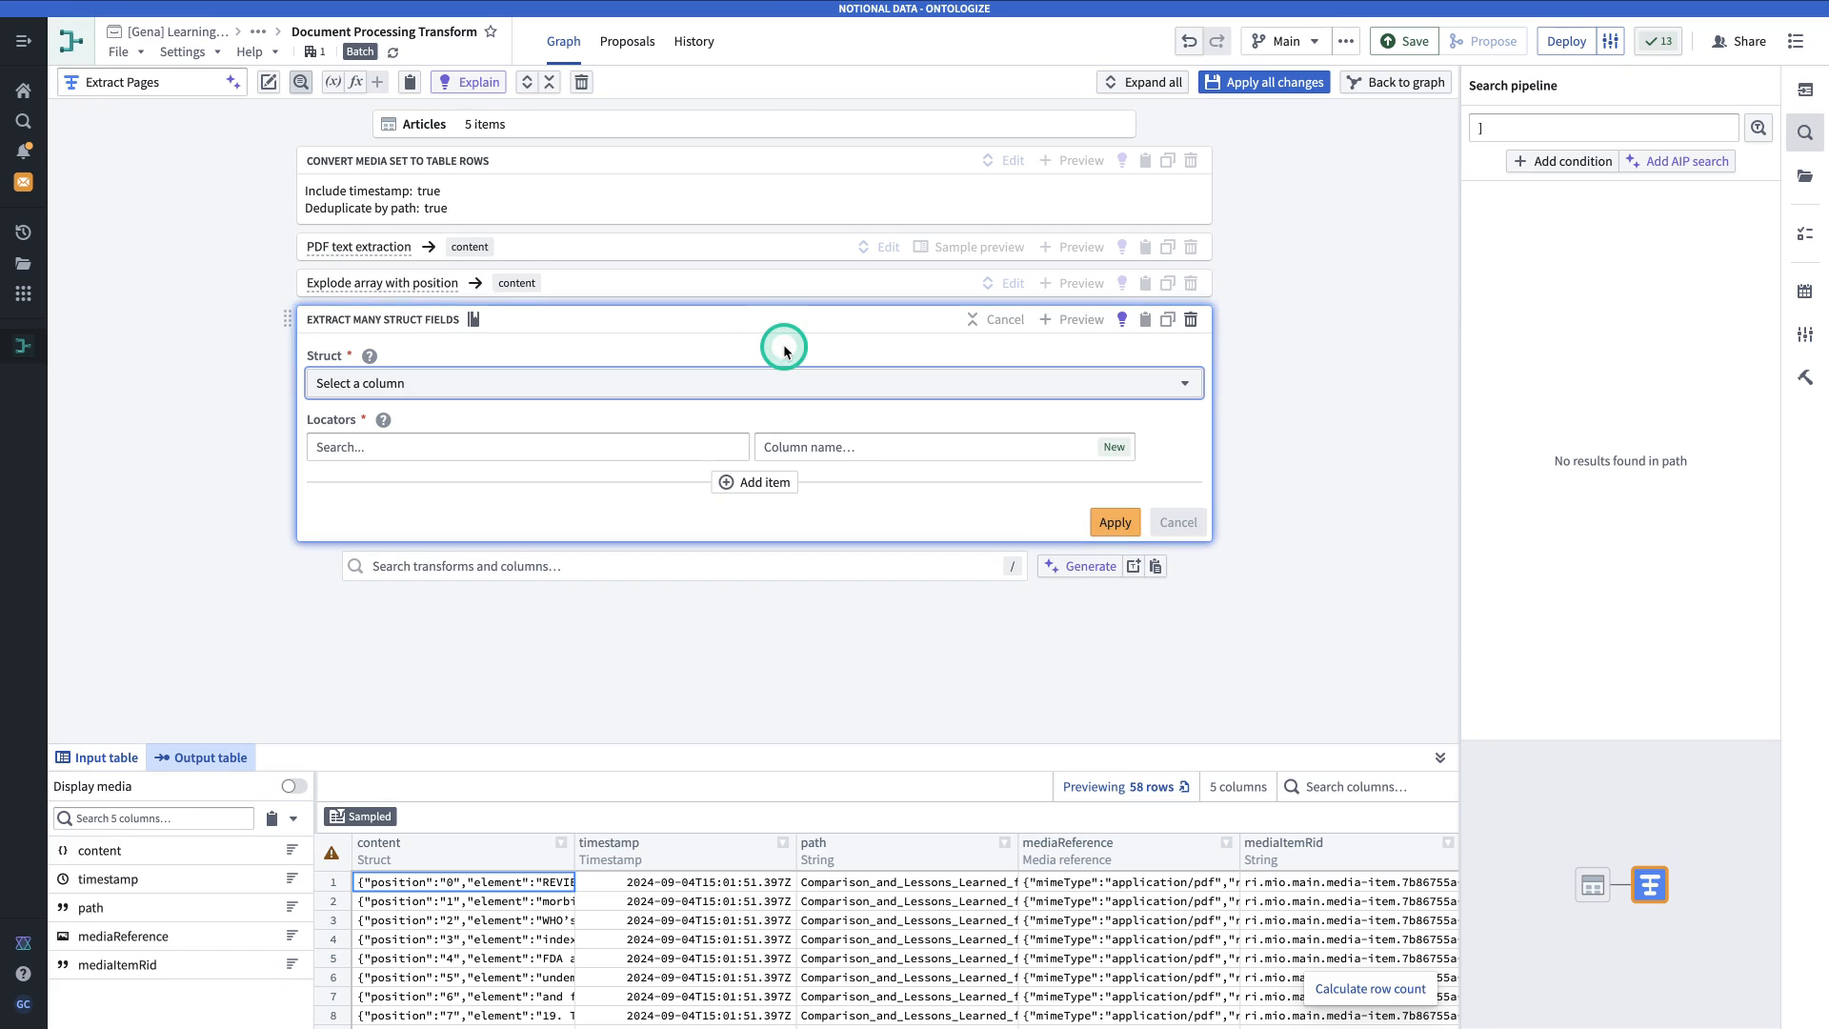
click(635, 381)
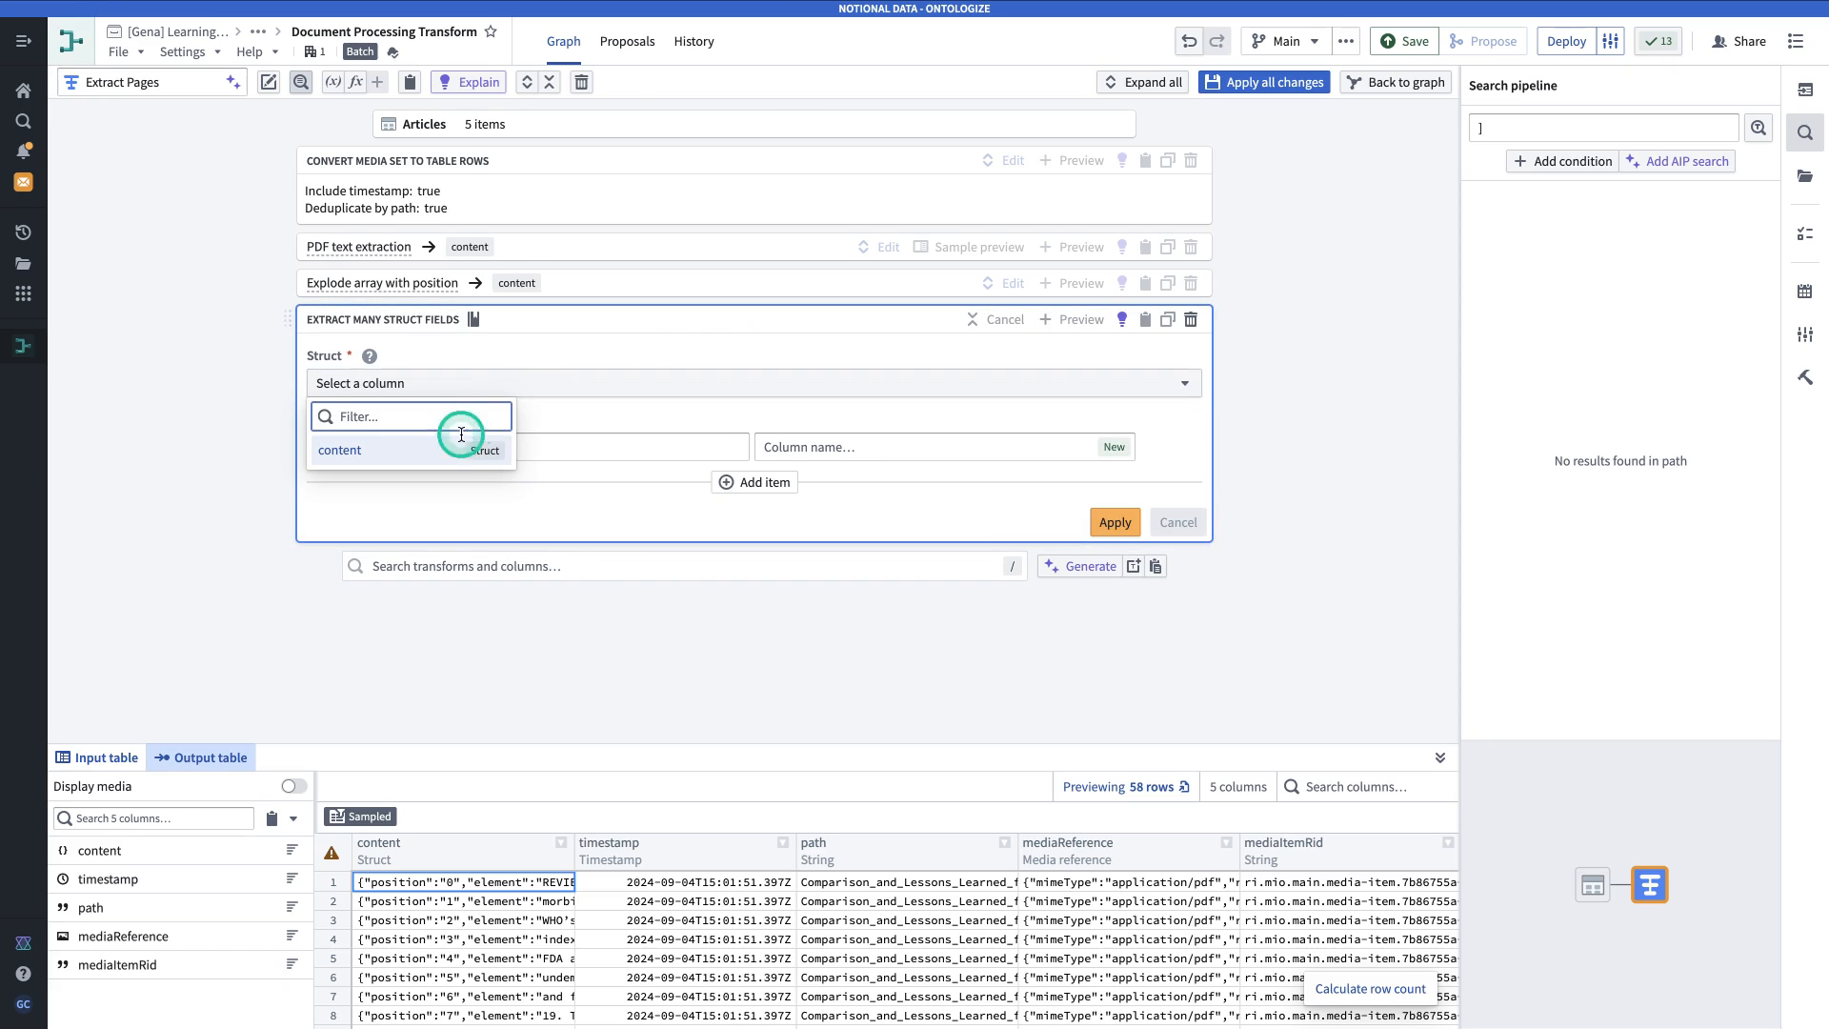
click(408, 449)
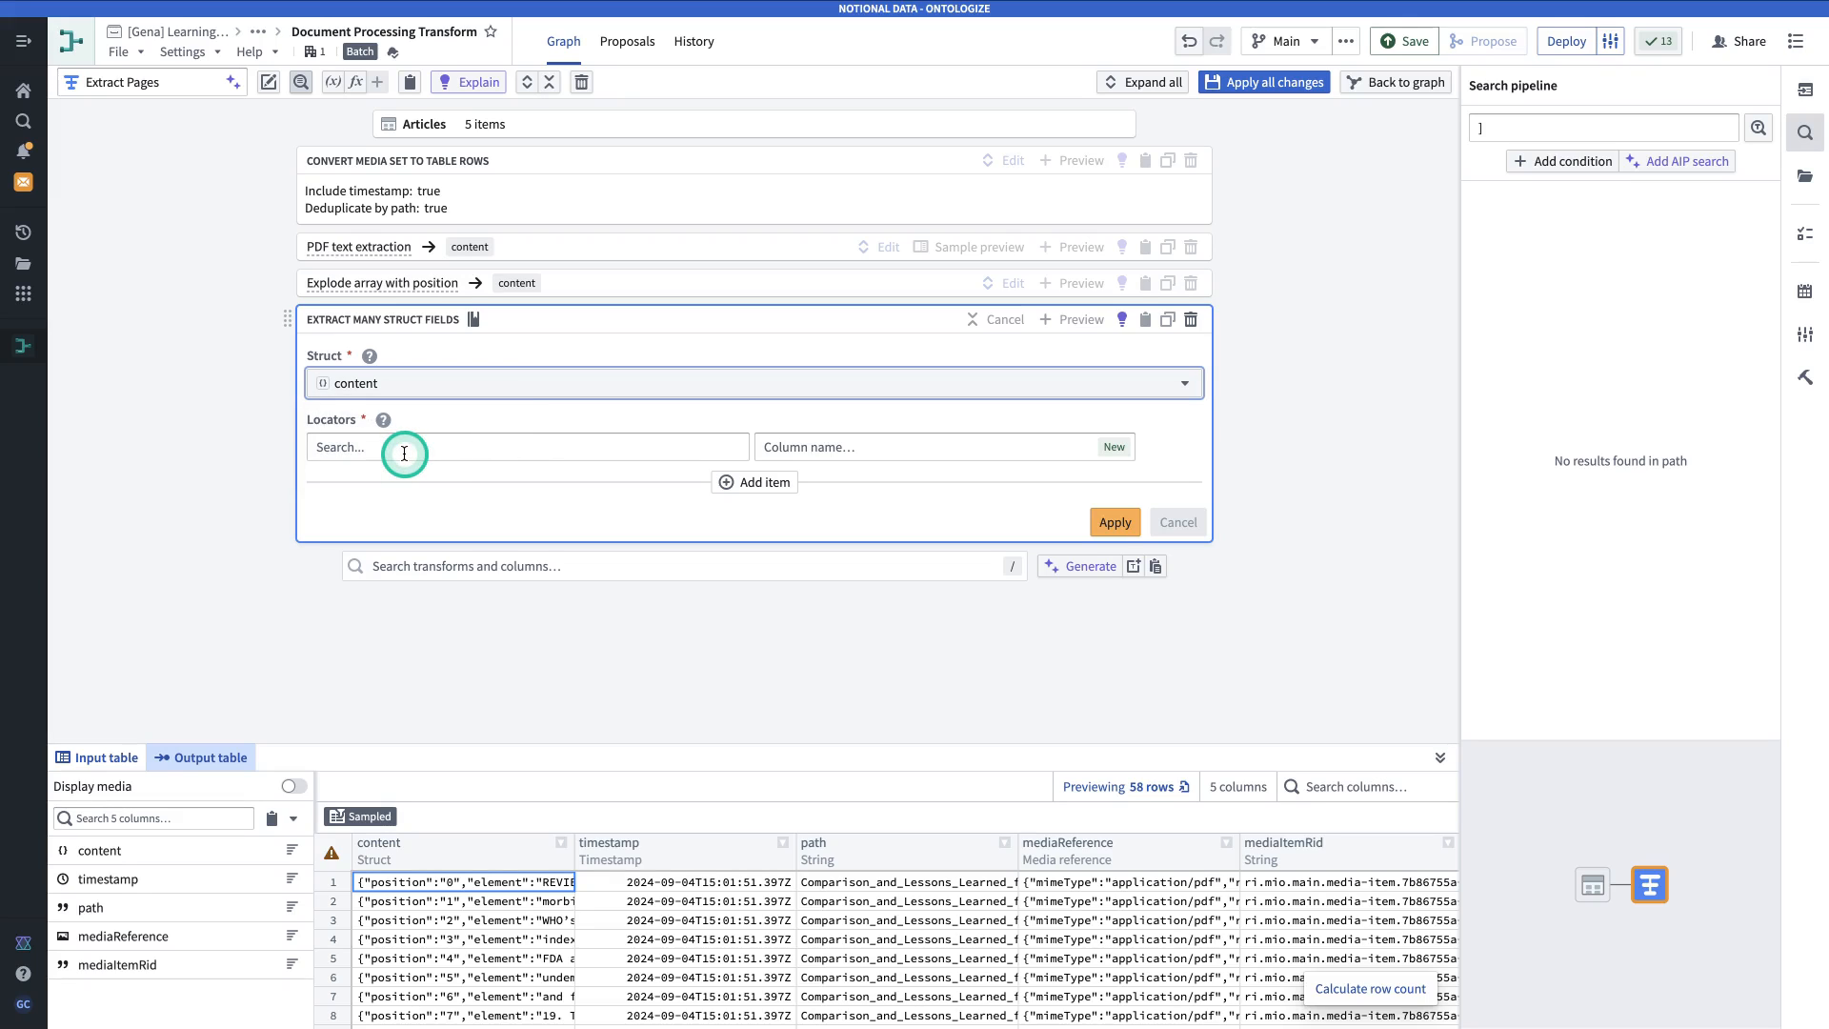
Set the first locator to extract the position field into a new column named pageNumber.
click(406, 449)
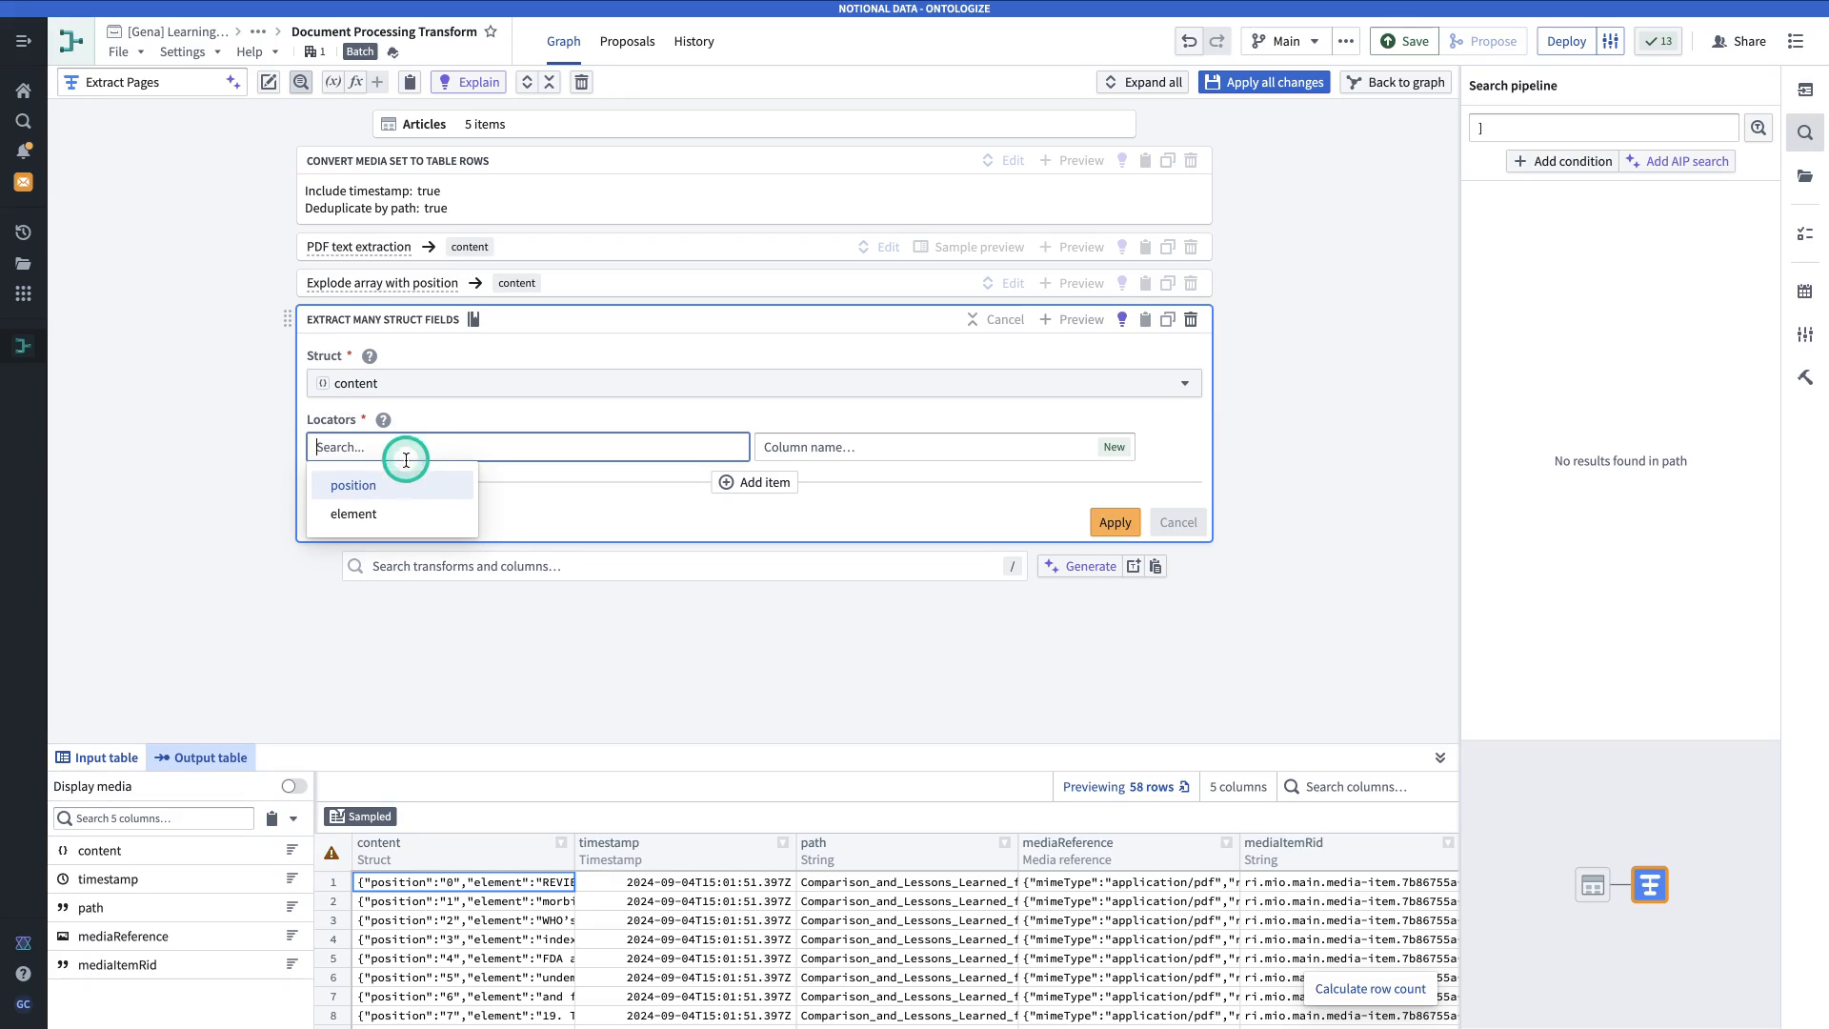
click(419, 487)
click(998, 447)
text(pageNu)
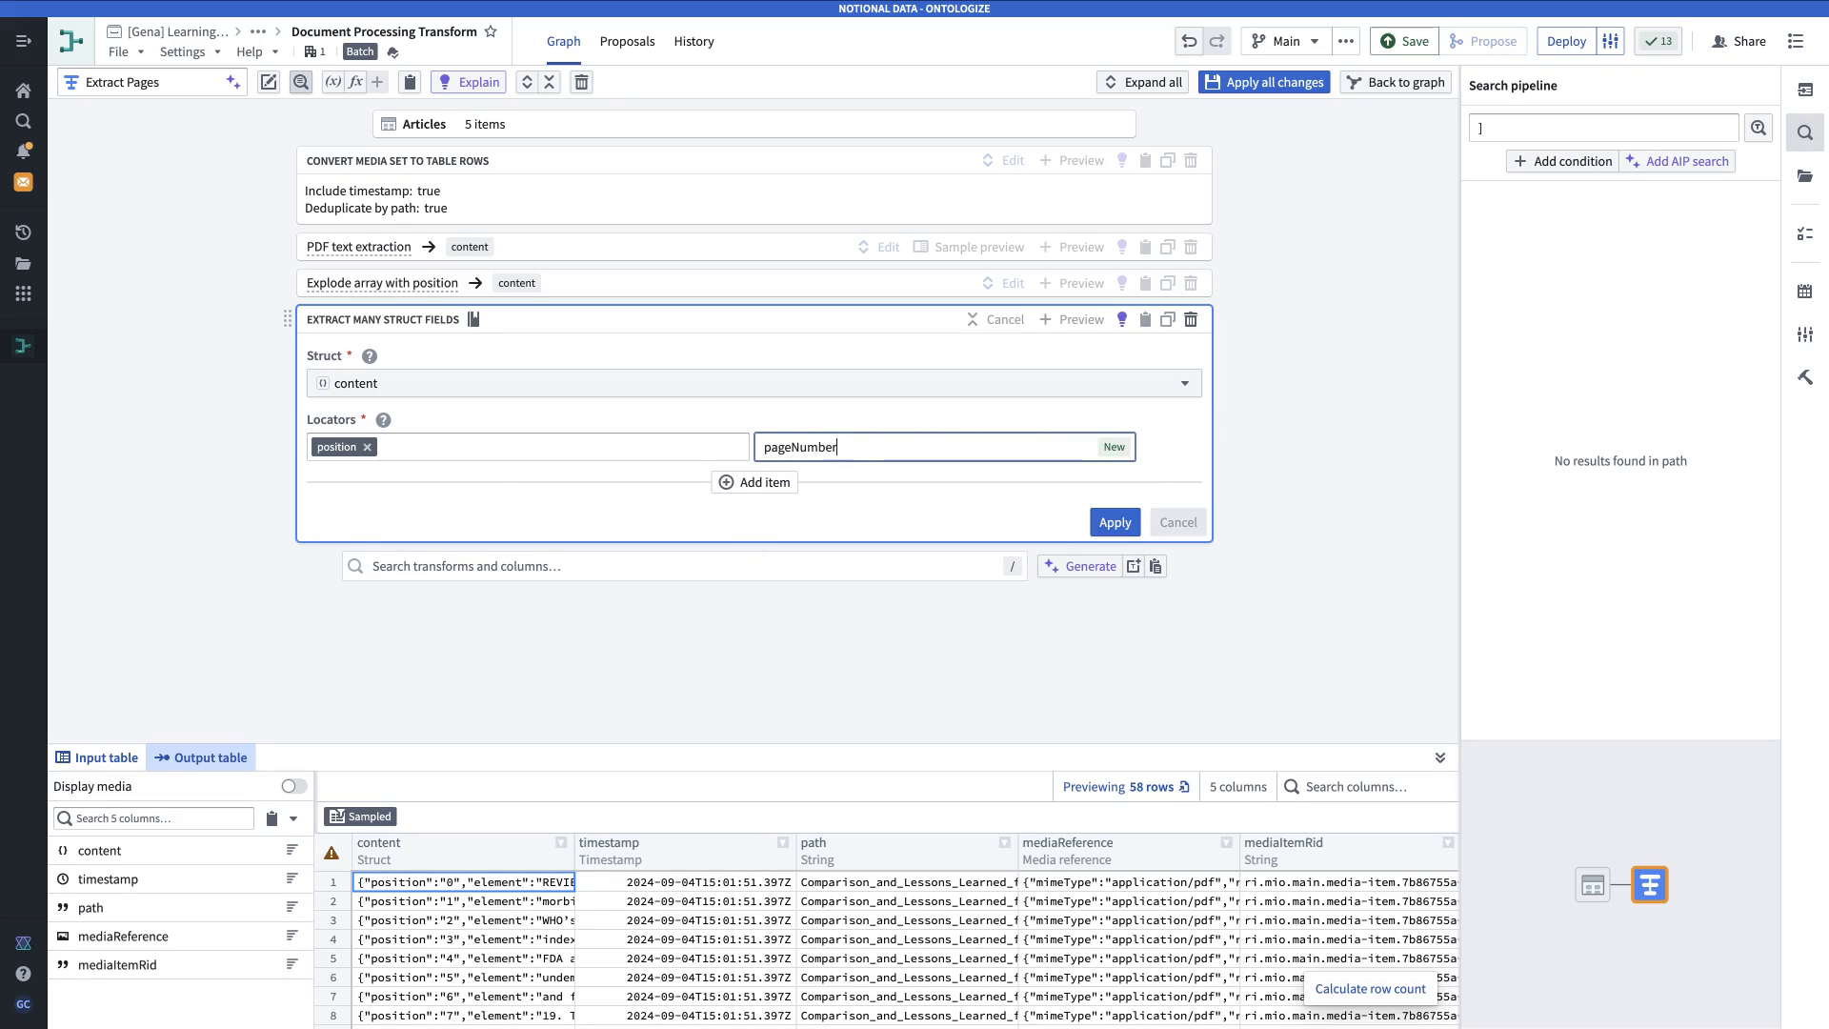
text(mber)
Add a second locator extracting the element field into the content column, and apply the struct extraction.
click(741, 481)
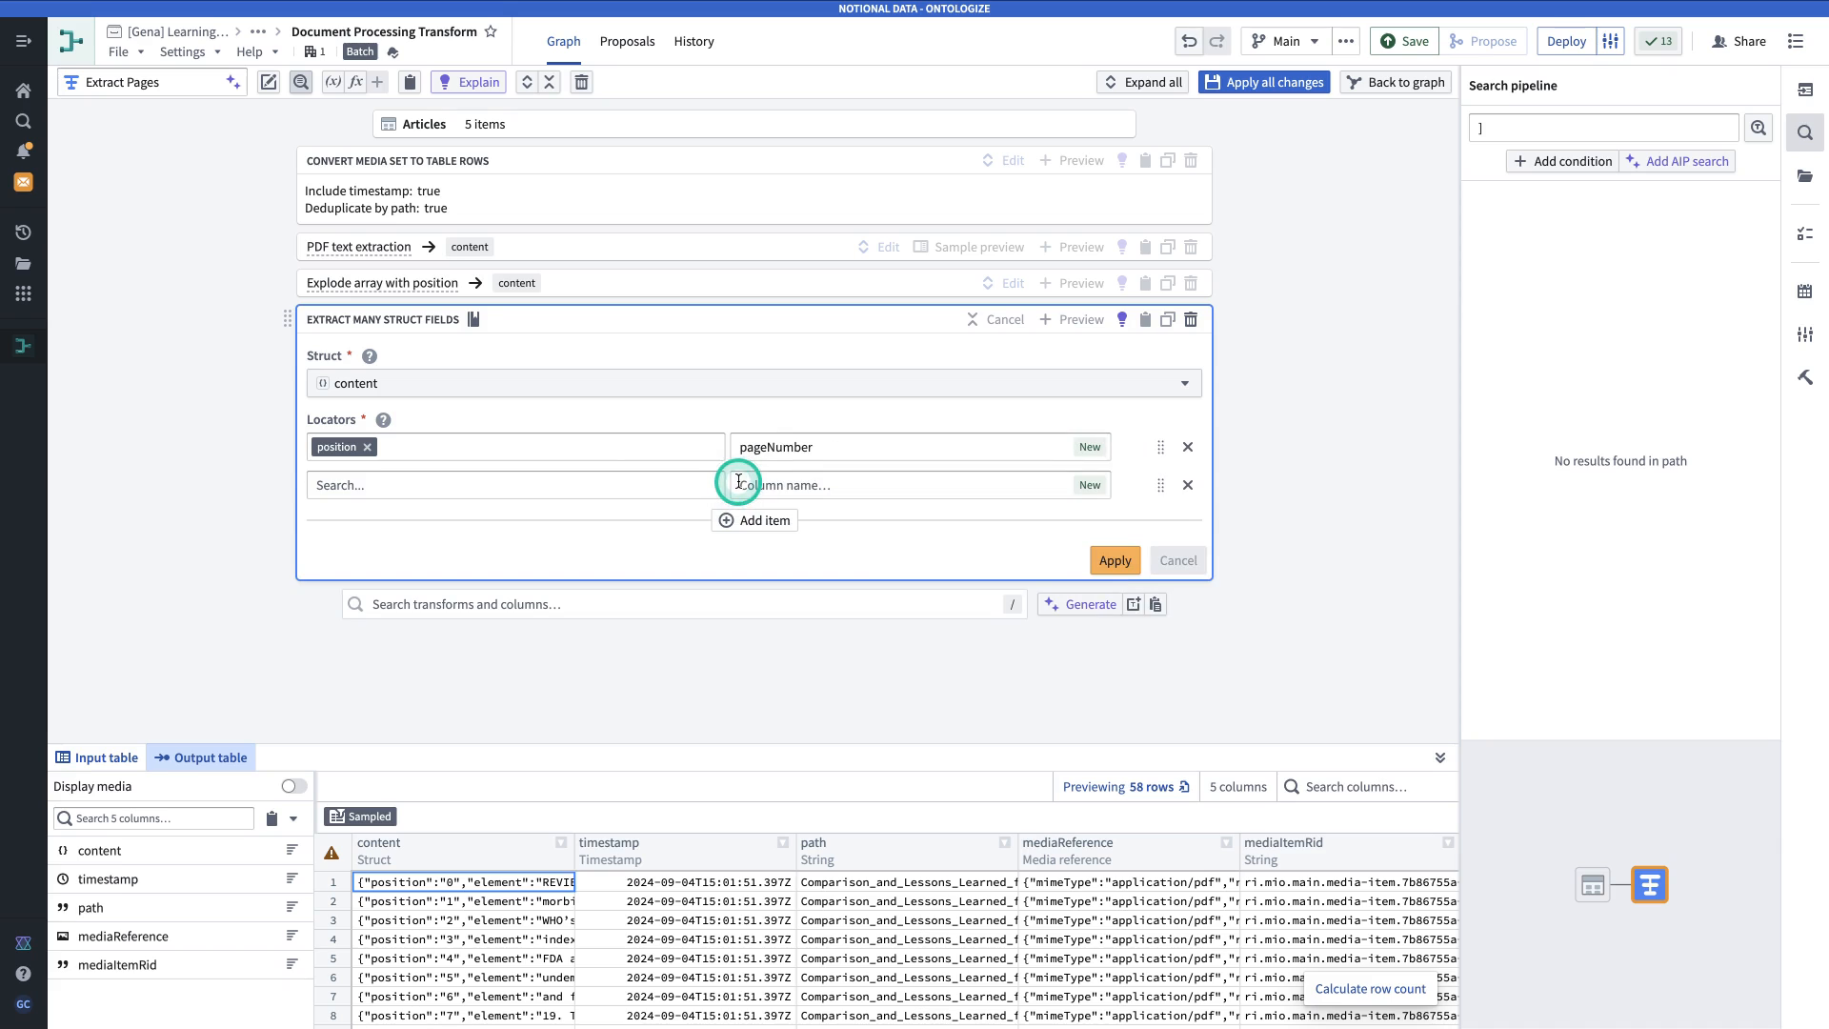
click(643, 486)
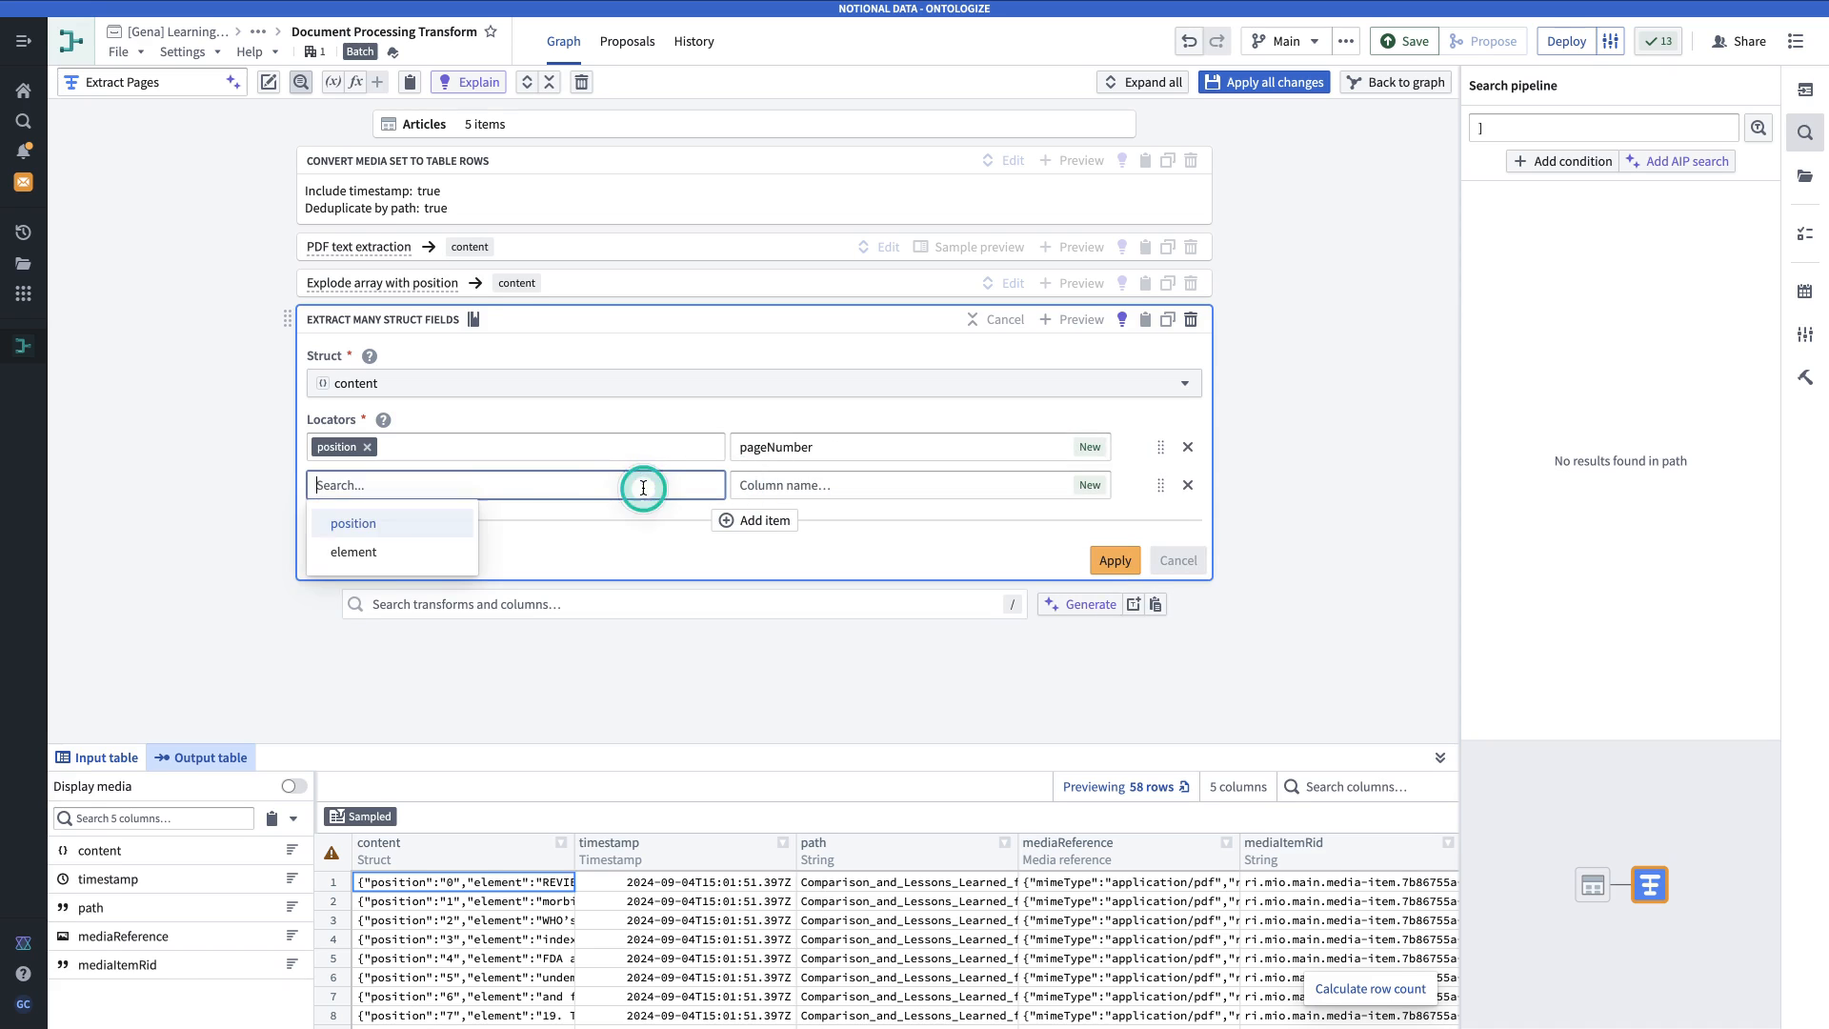
click(416, 547)
click(916, 489)
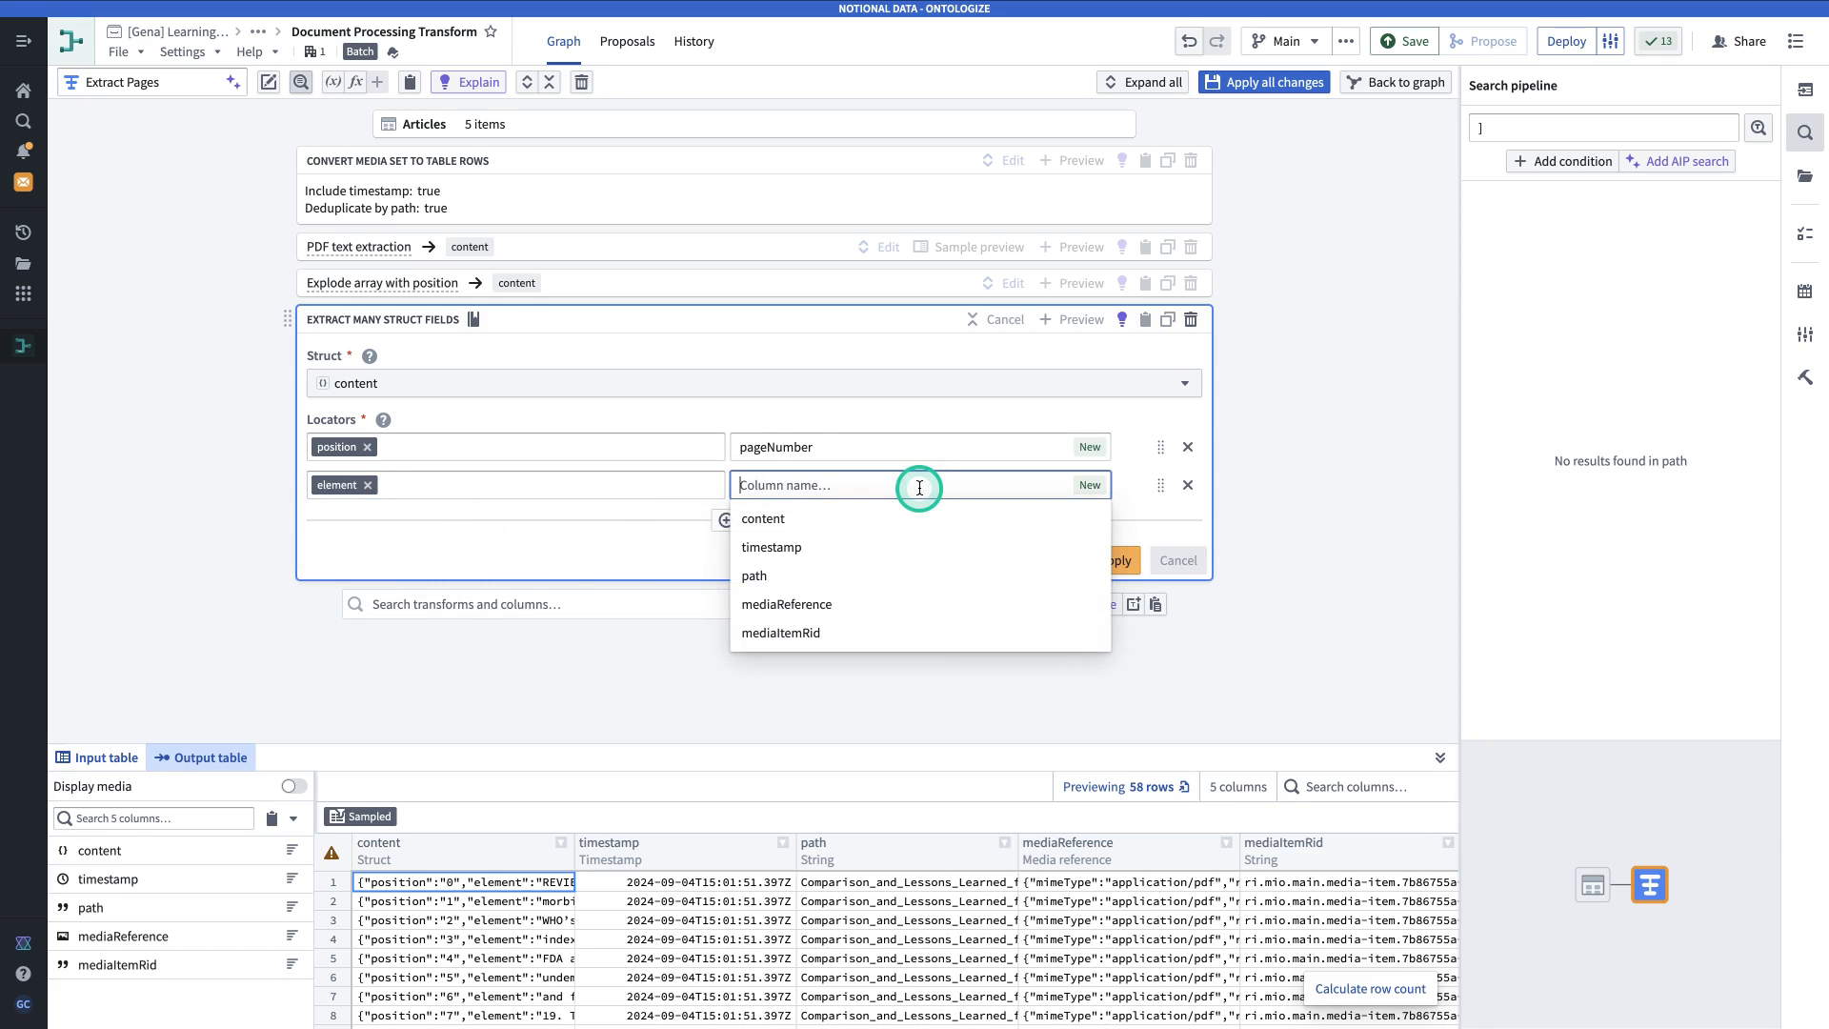
click(928, 514)
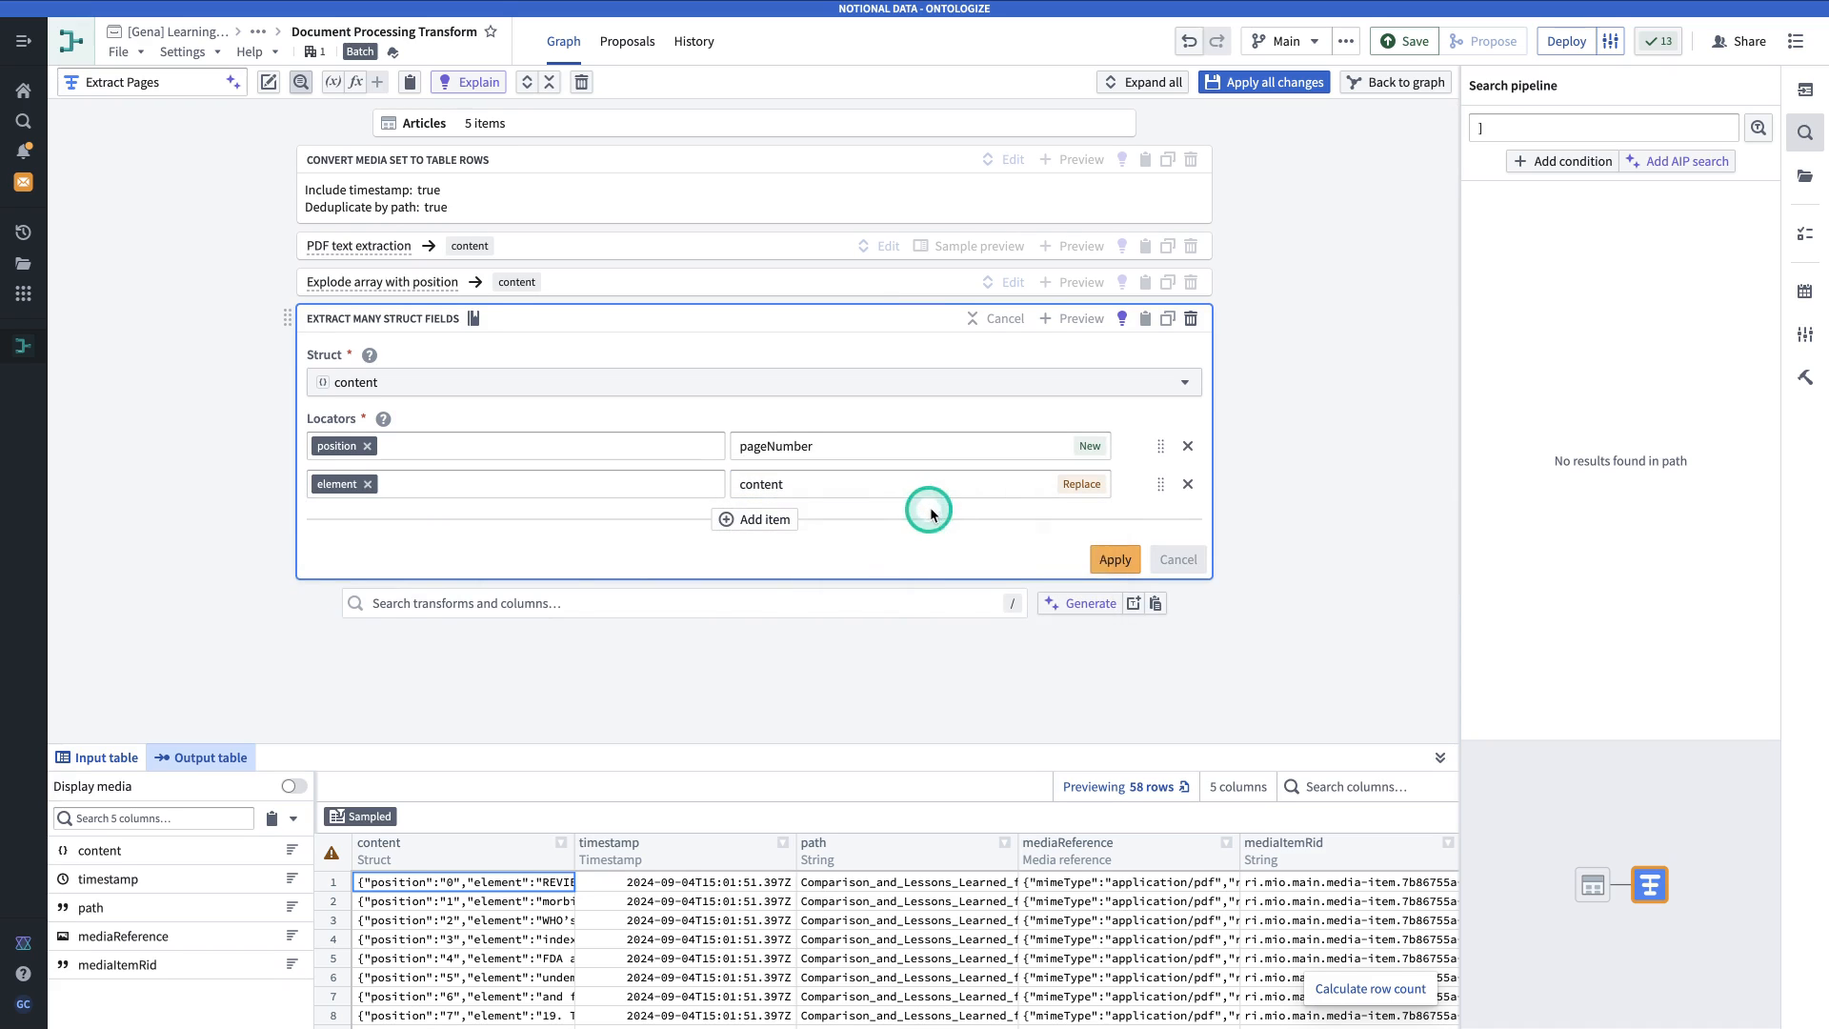
click(1115, 559)
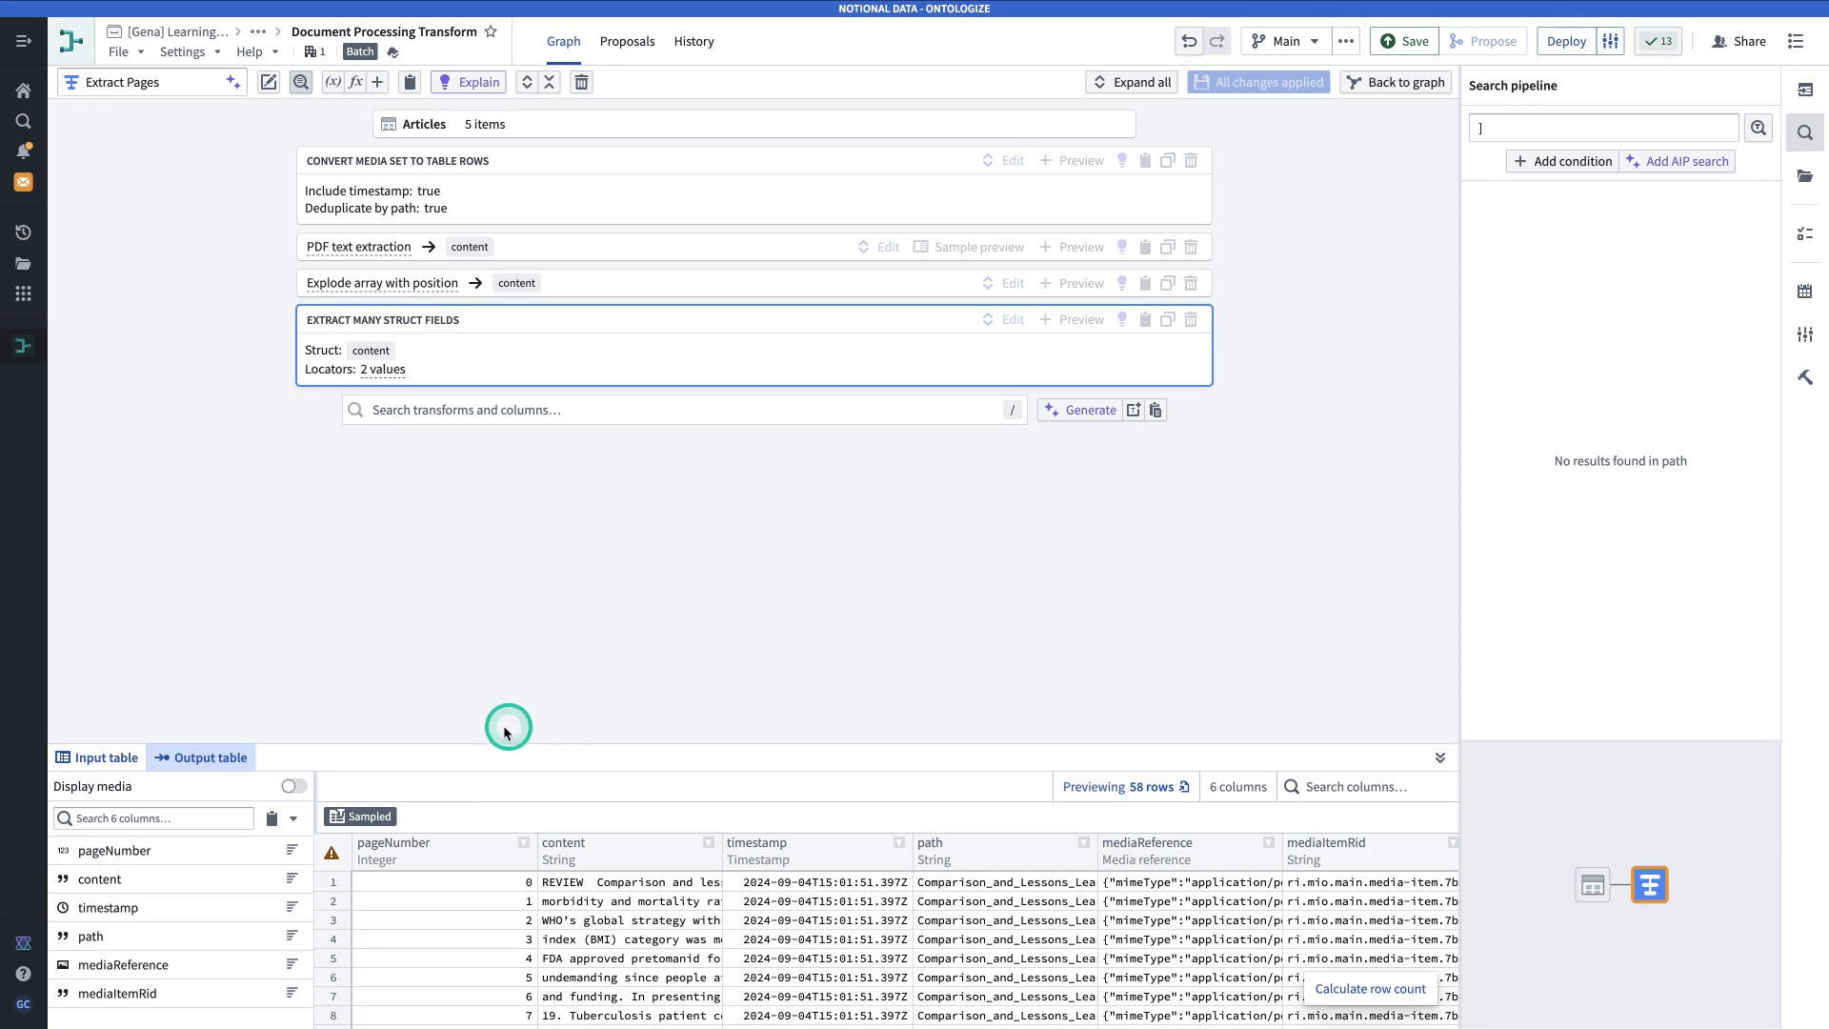
click(588, 889)
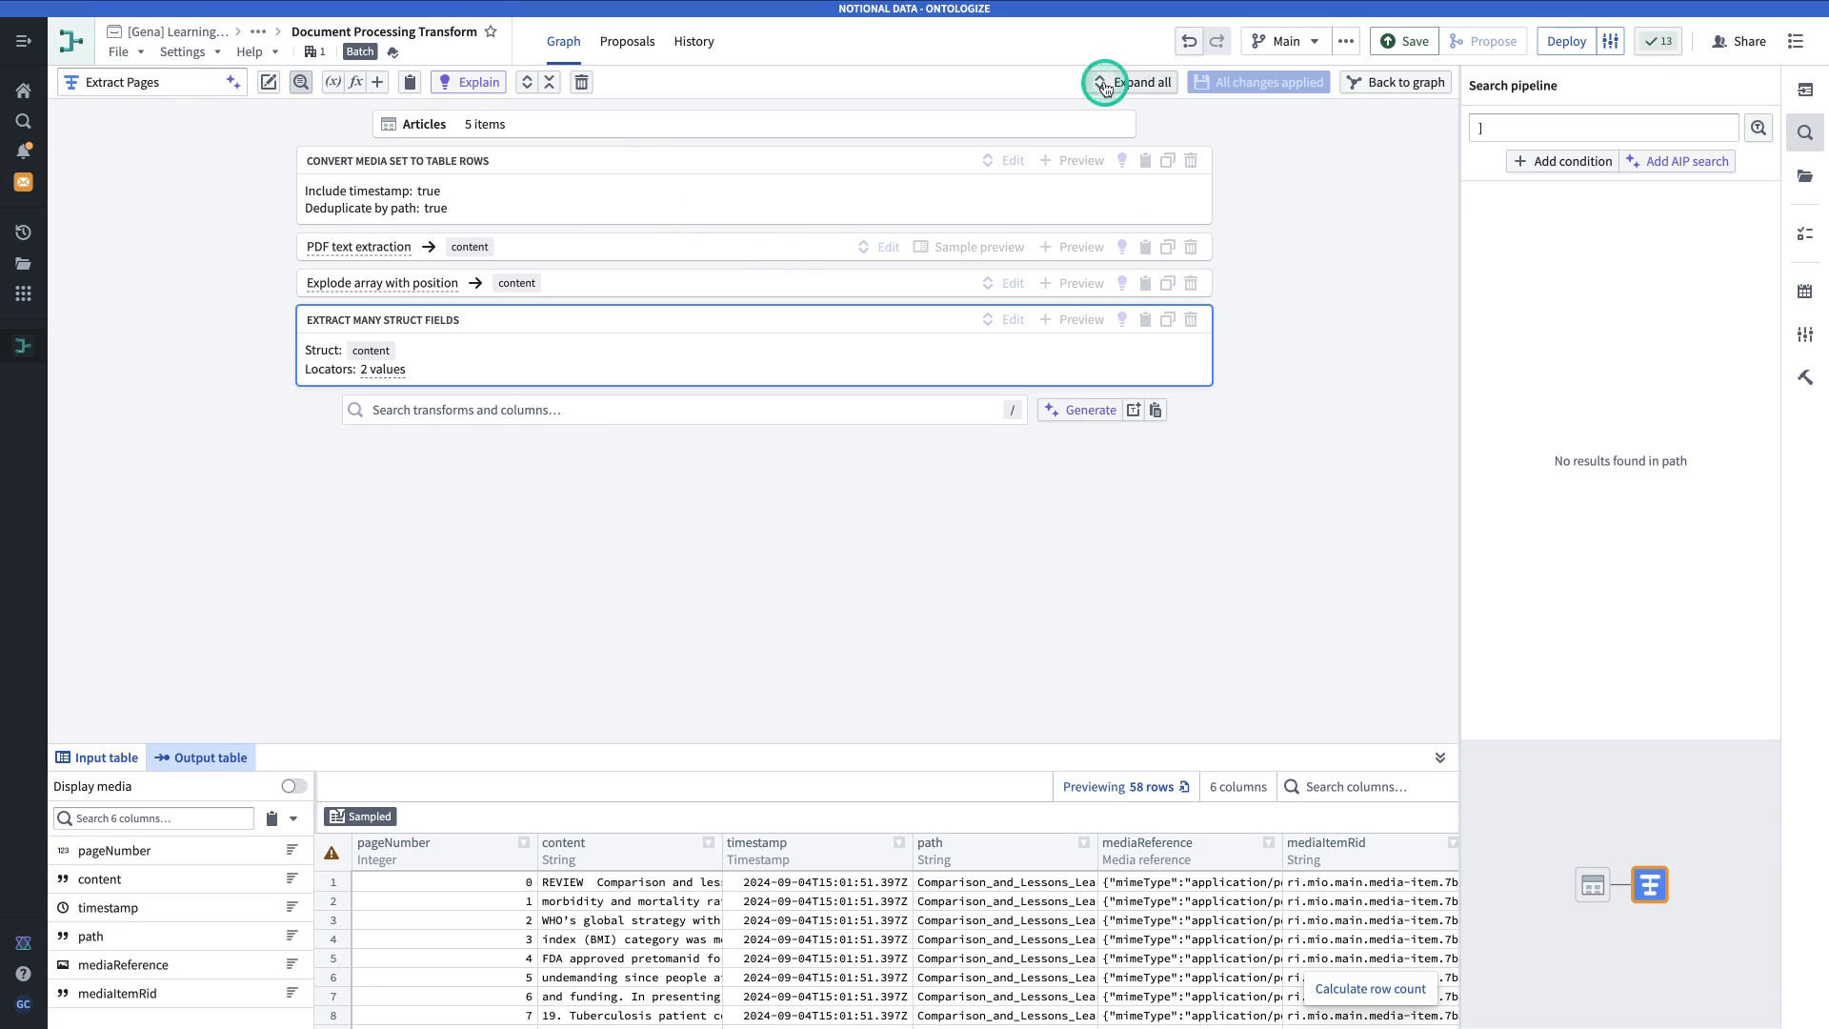
Return to the pipeline graph, start a new transform from the Extract Pages node, and name it Extract Chunks.
click(1387, 96)
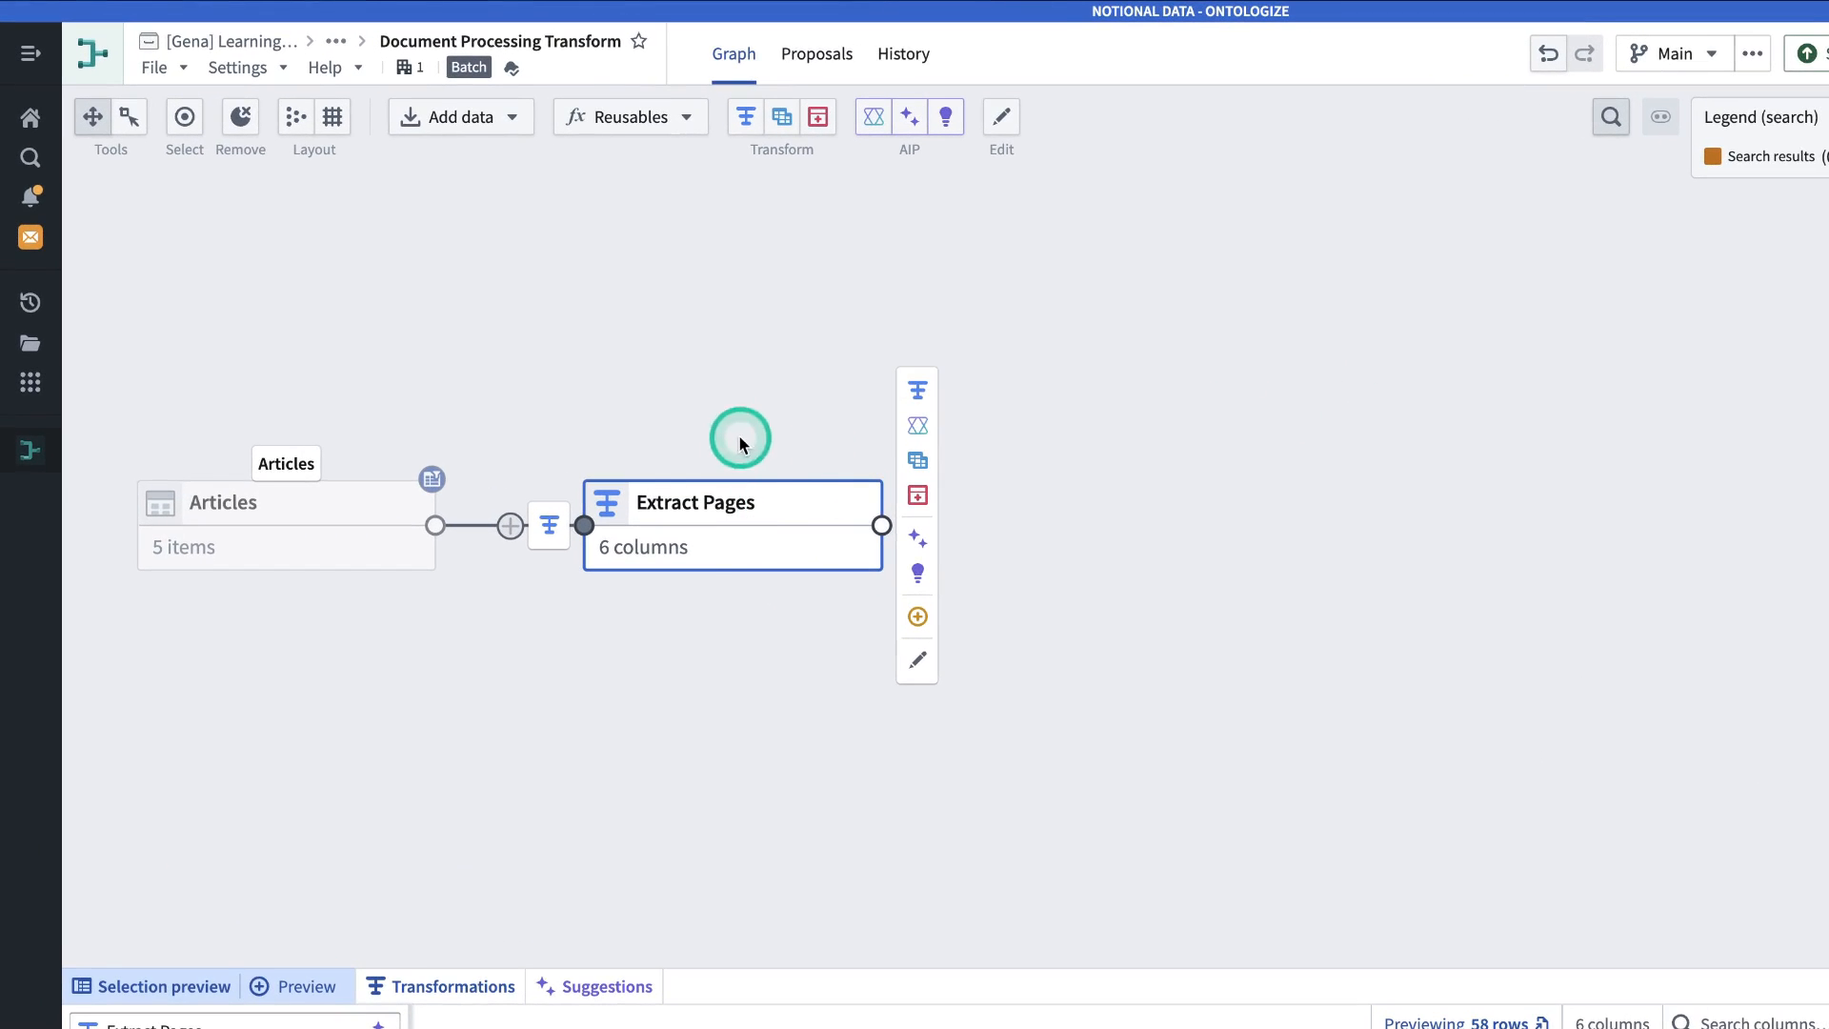
click(932, 391)
click(257, 103)
triple_click(256, 102)
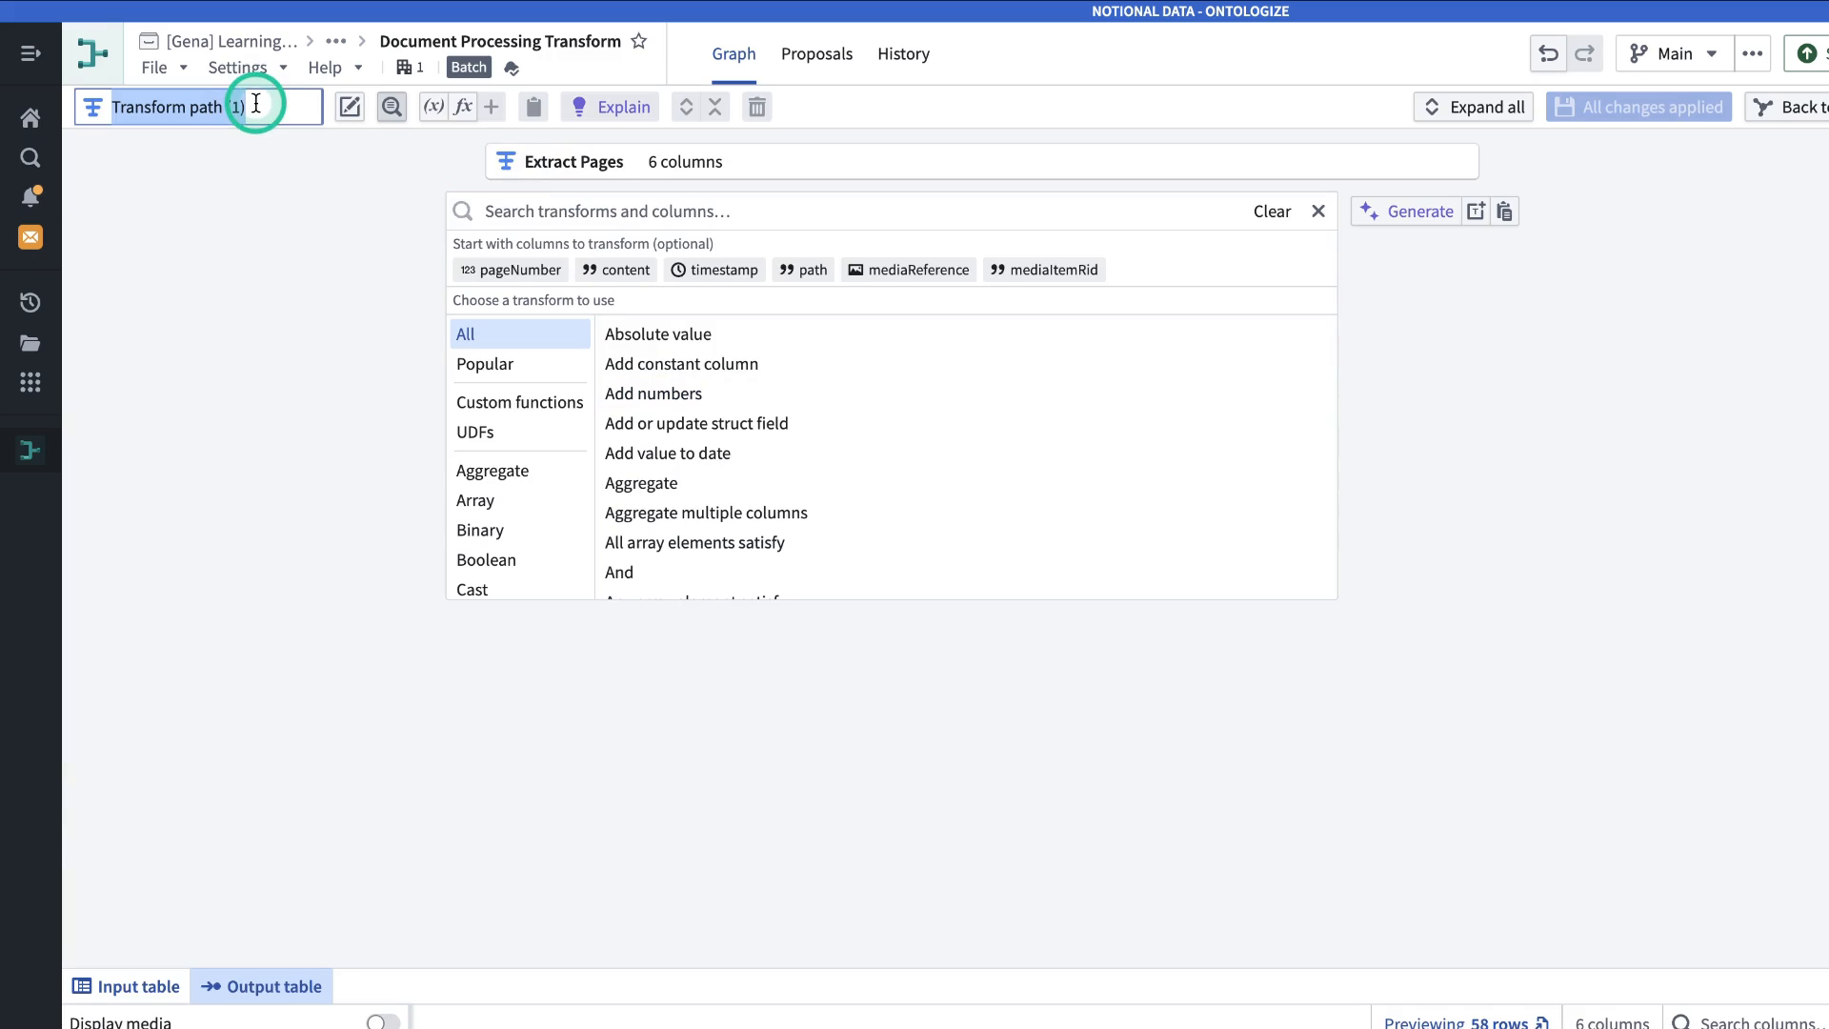
text(Extrac)
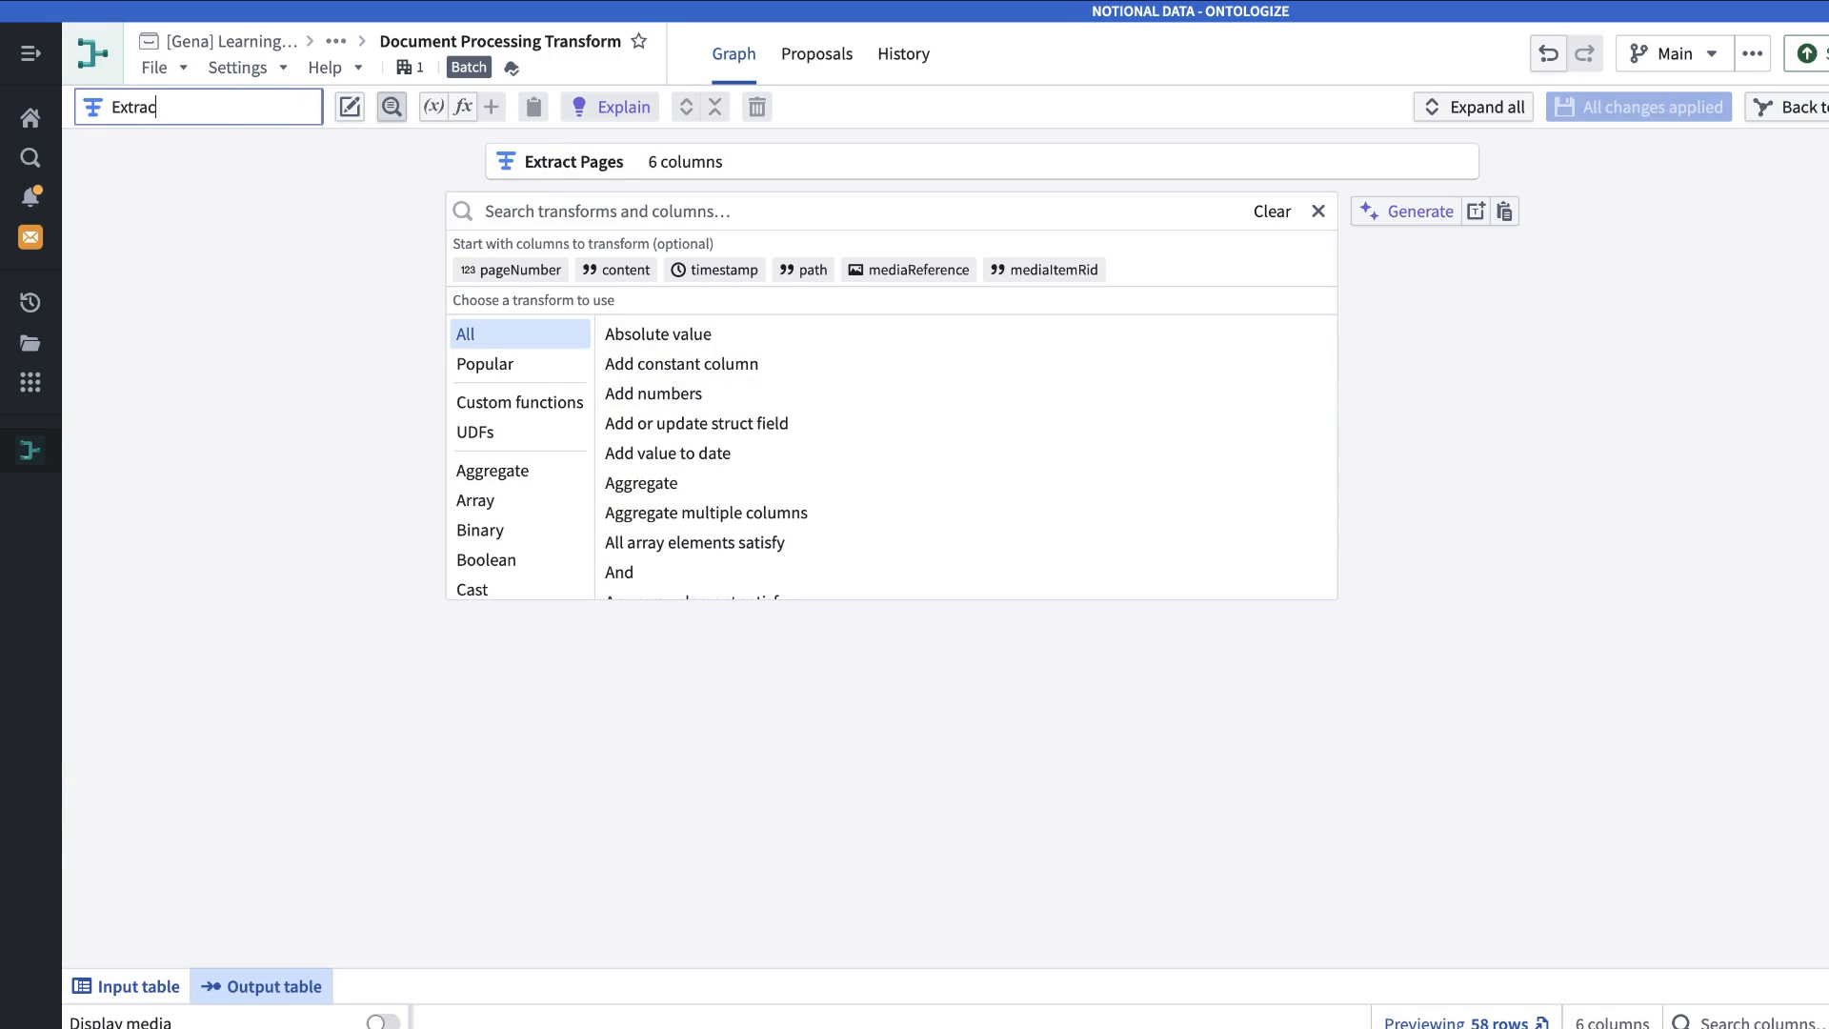
text(t Chunks)
key(Return)
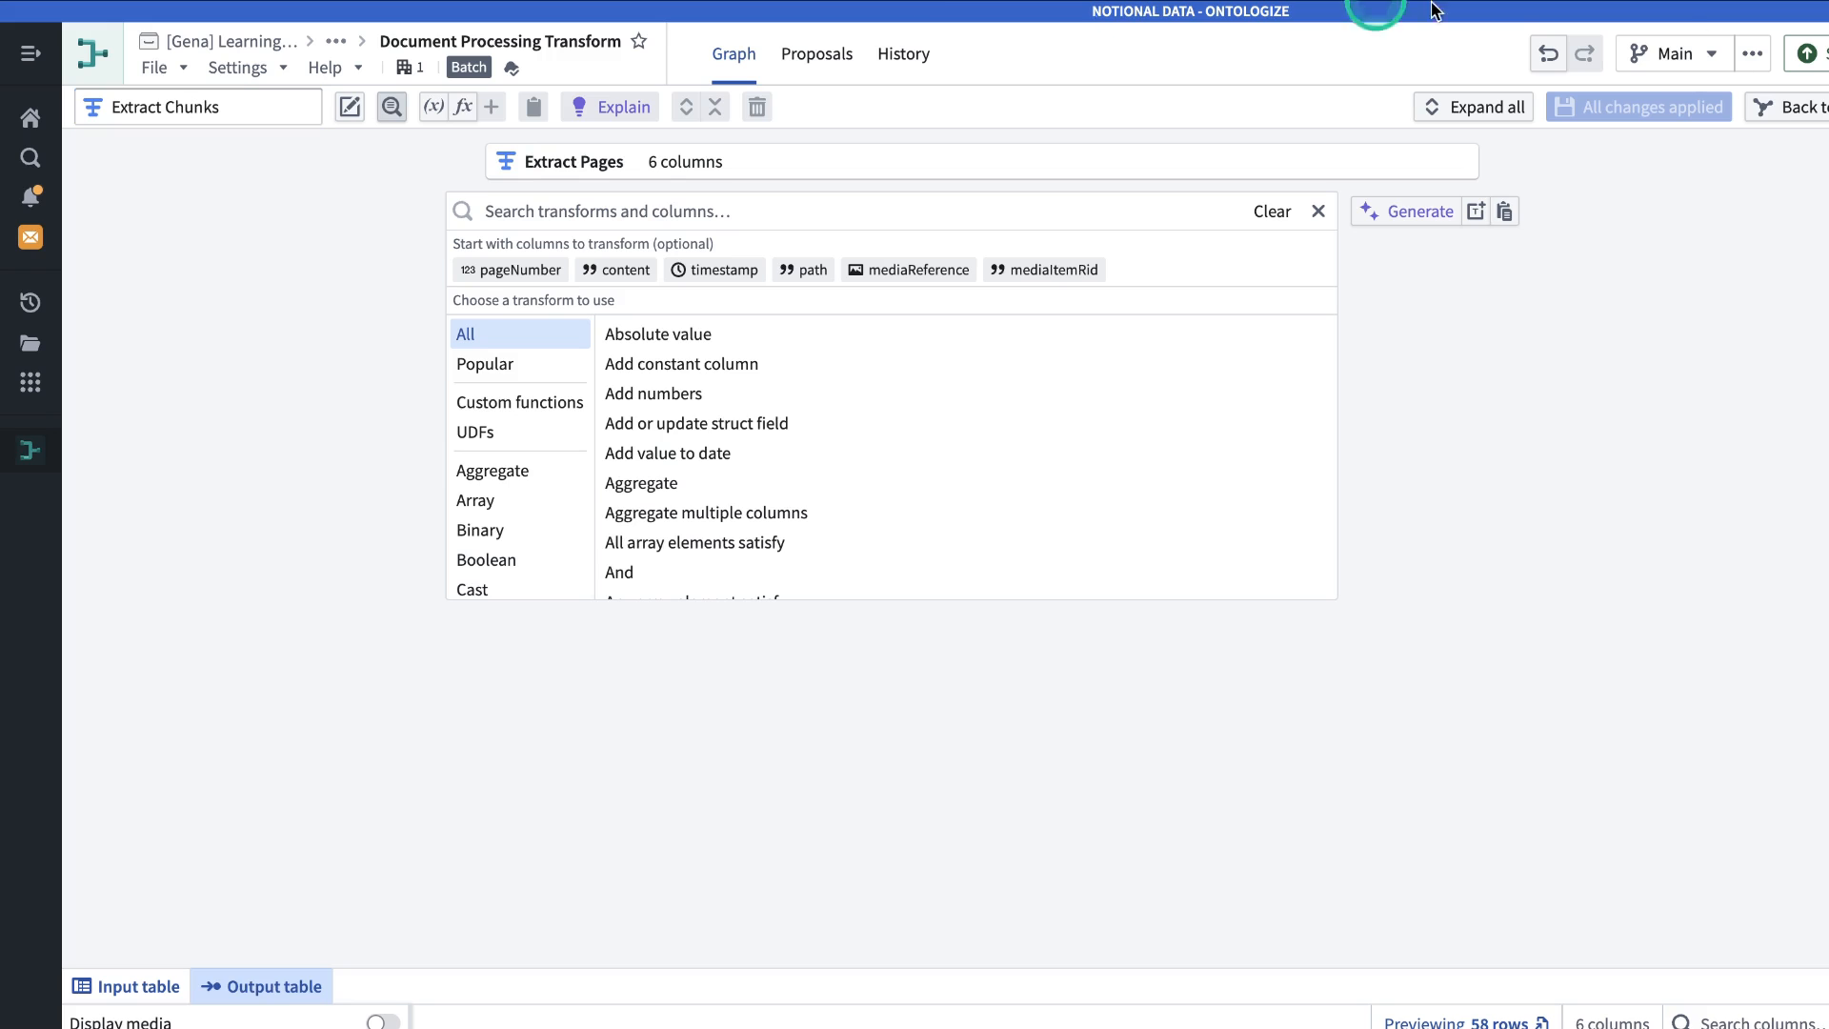
Apply a Chunk string transform to the content column with a chunk size of 512, writing the output back to content.
click(893, 207)
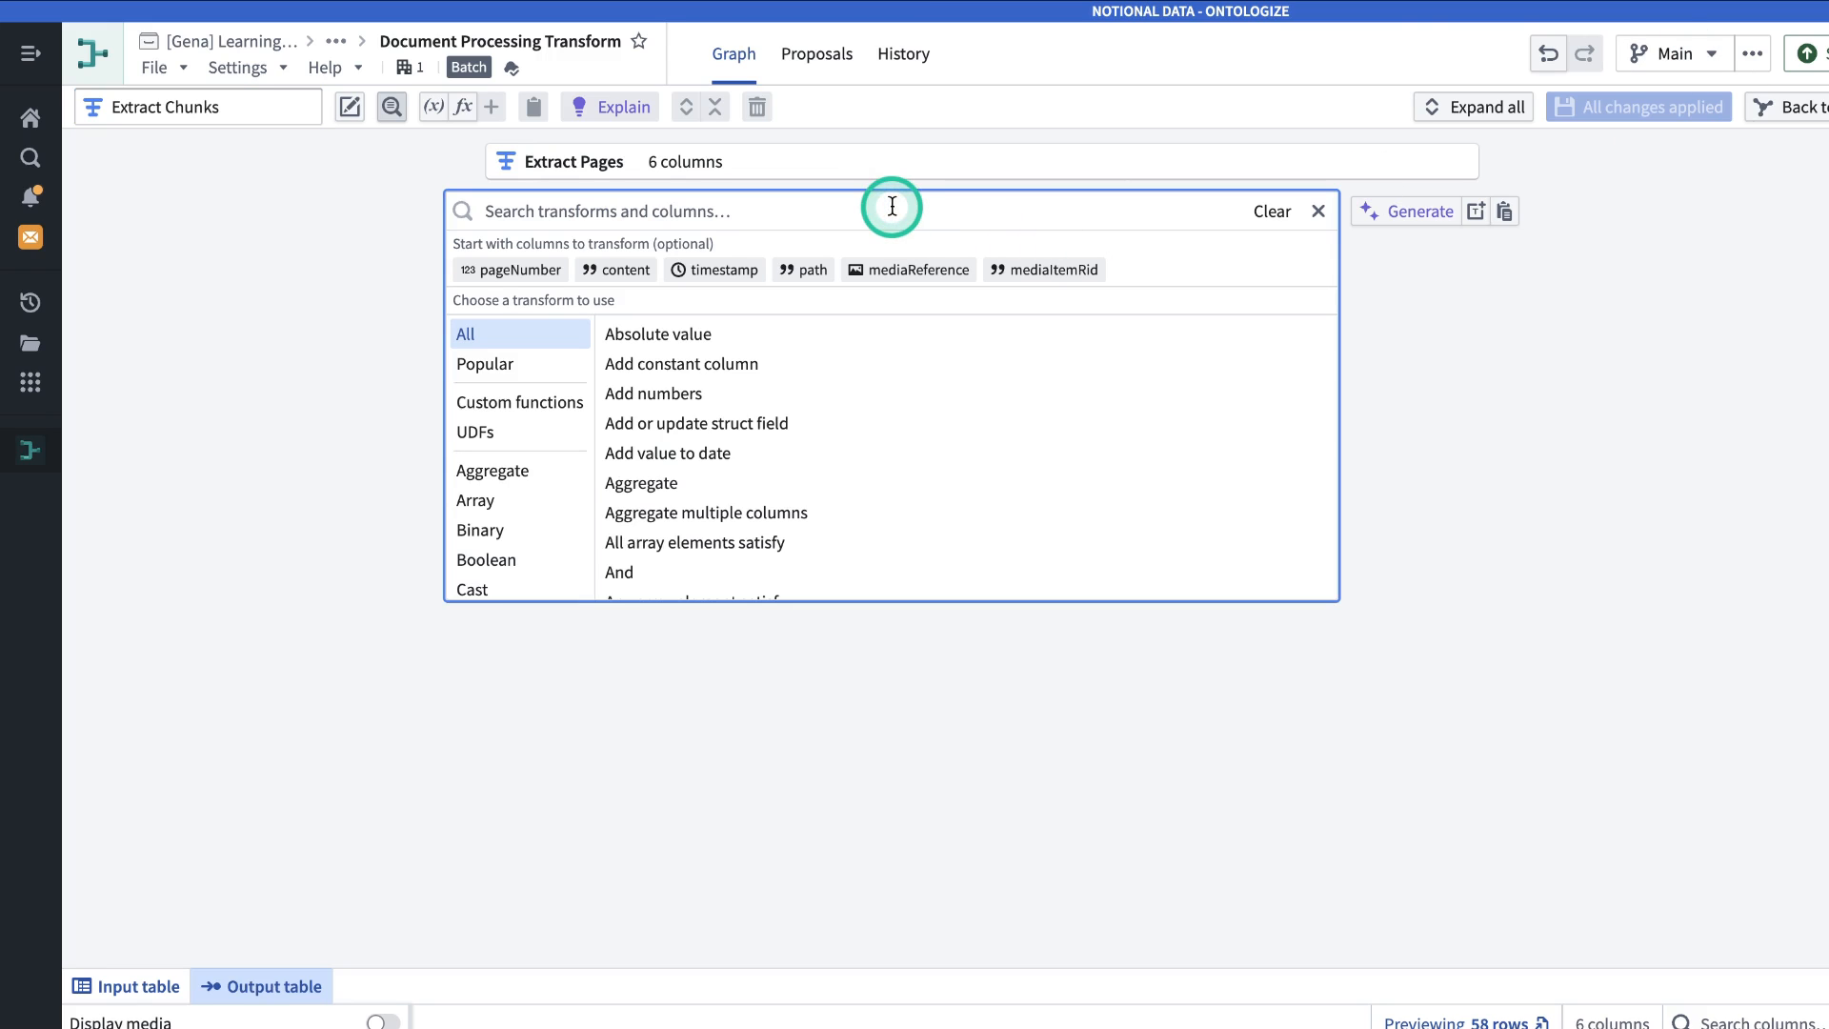
text(chu)
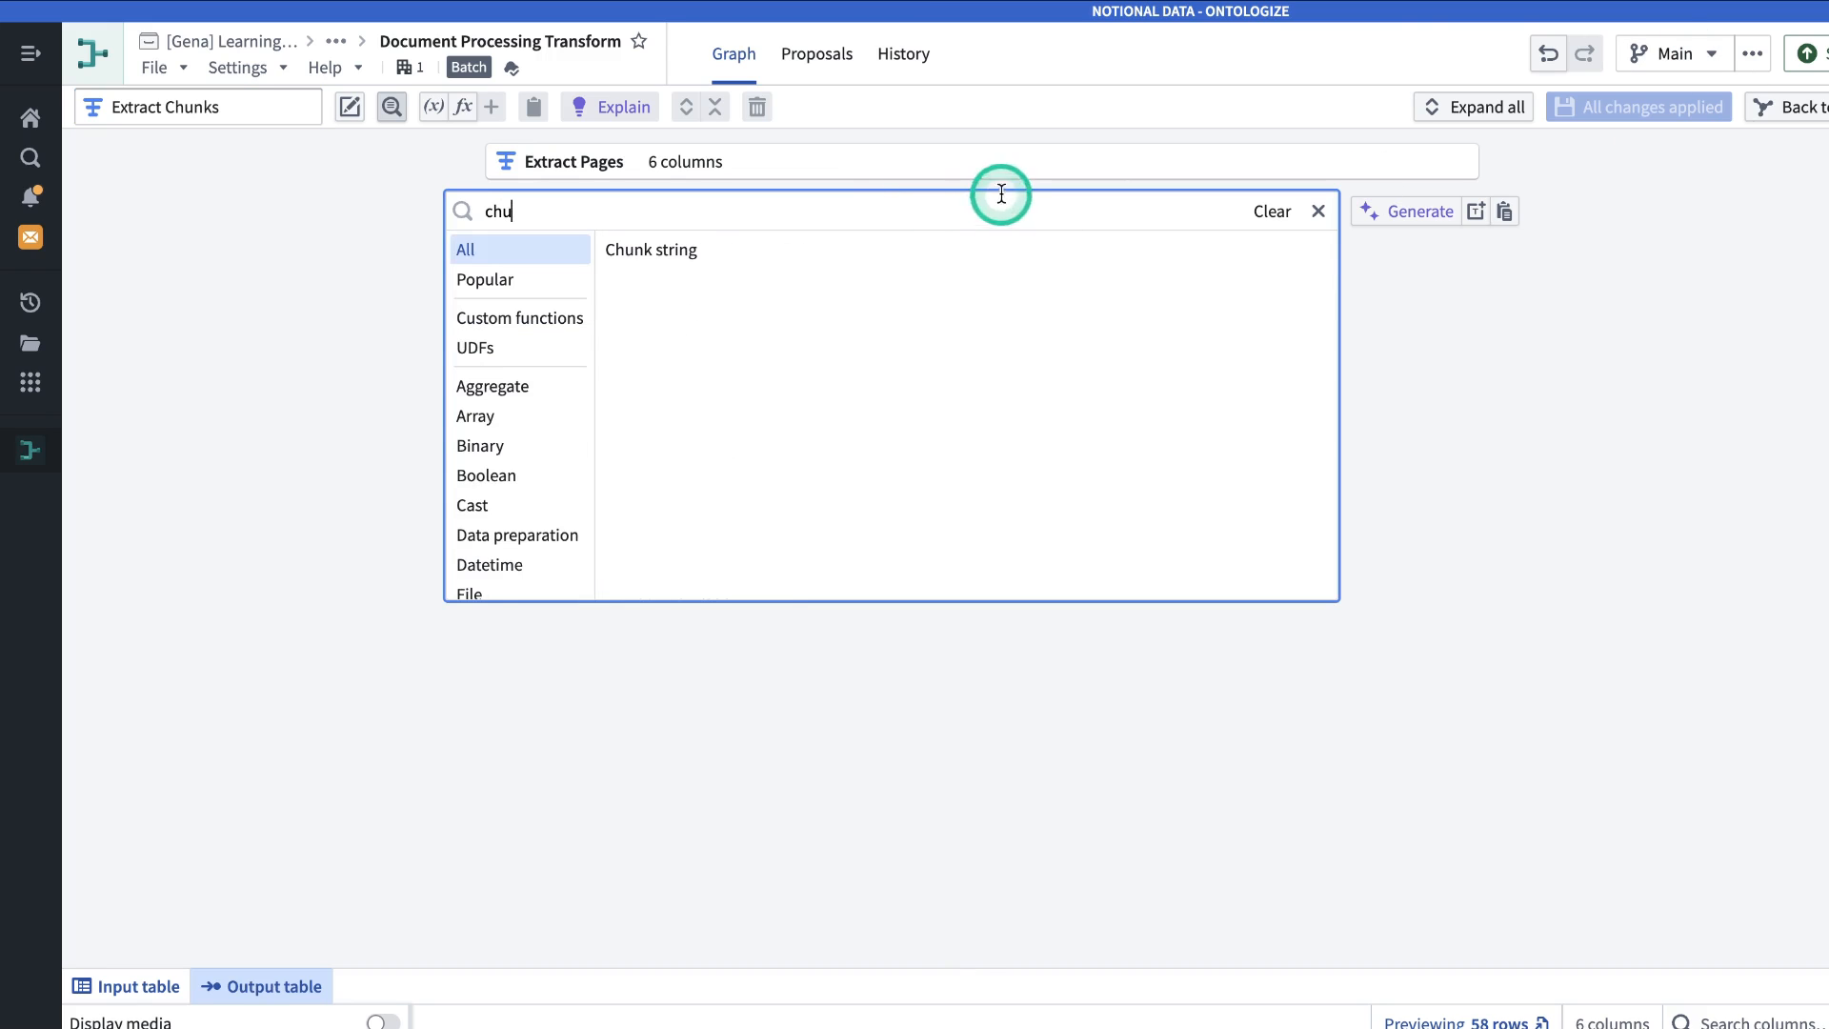
click(890, 250)
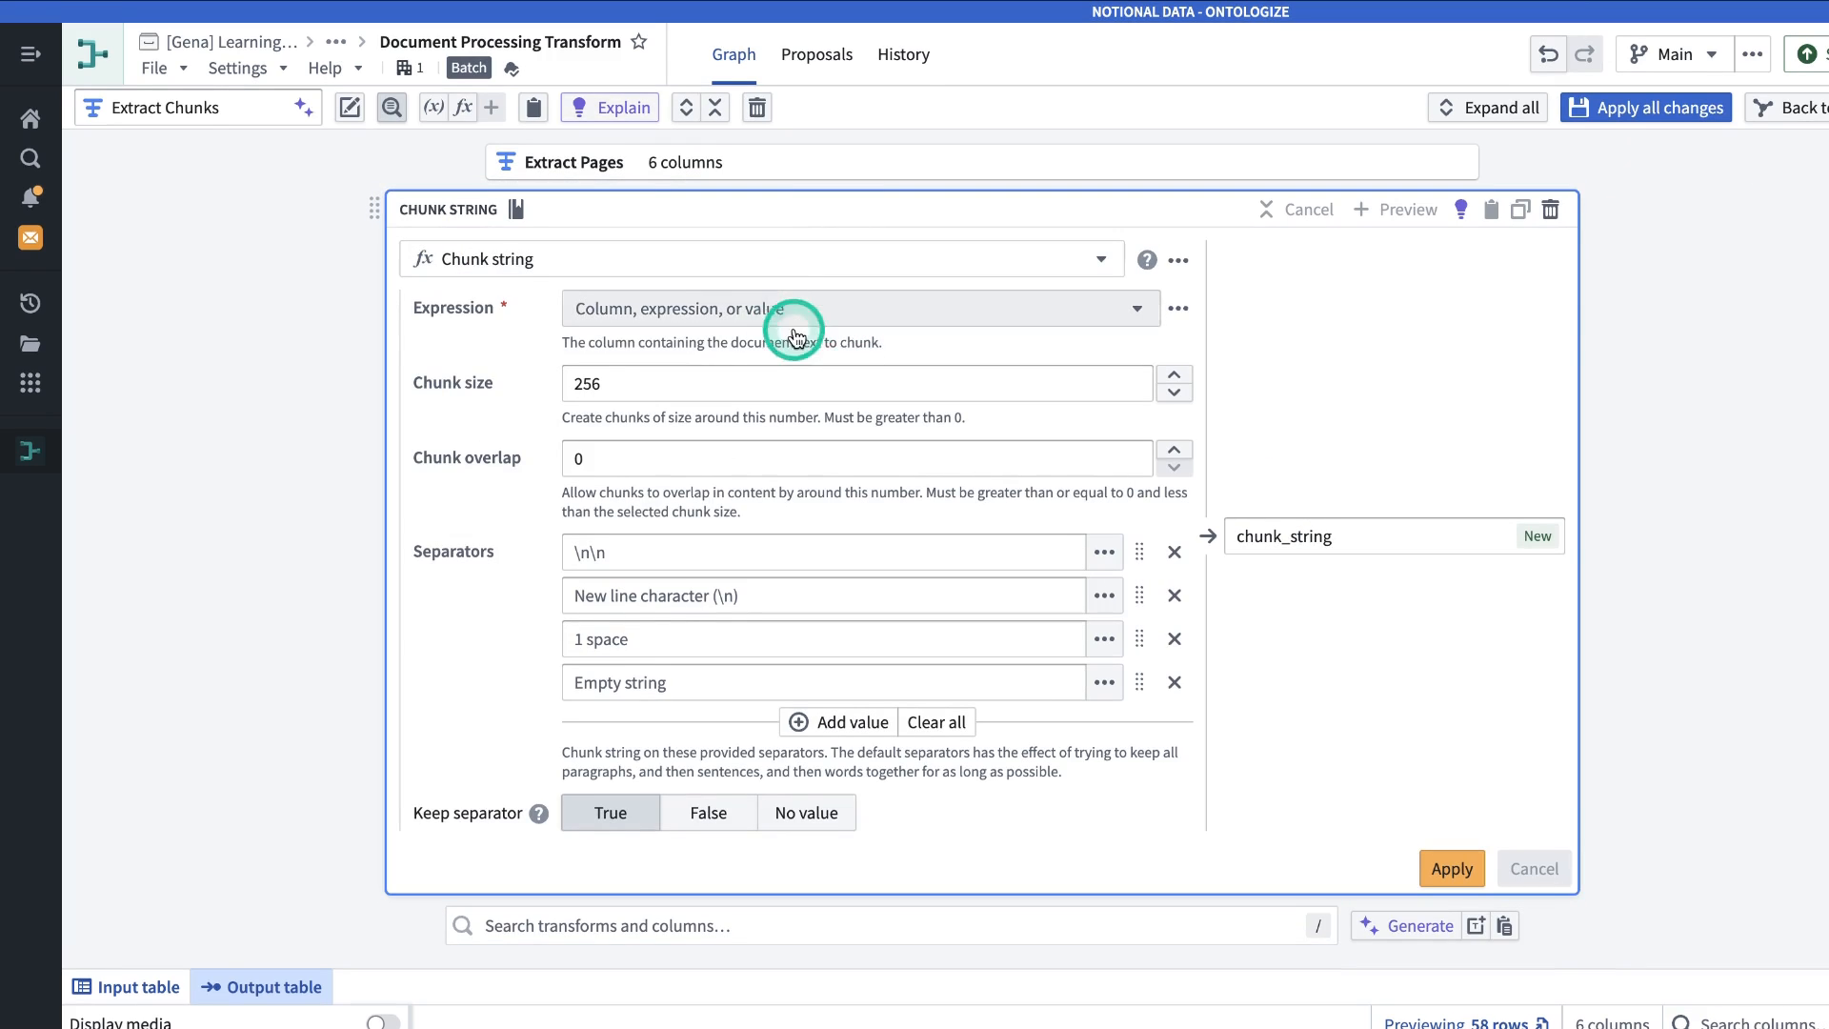
scroll(810, 327, down, 1)
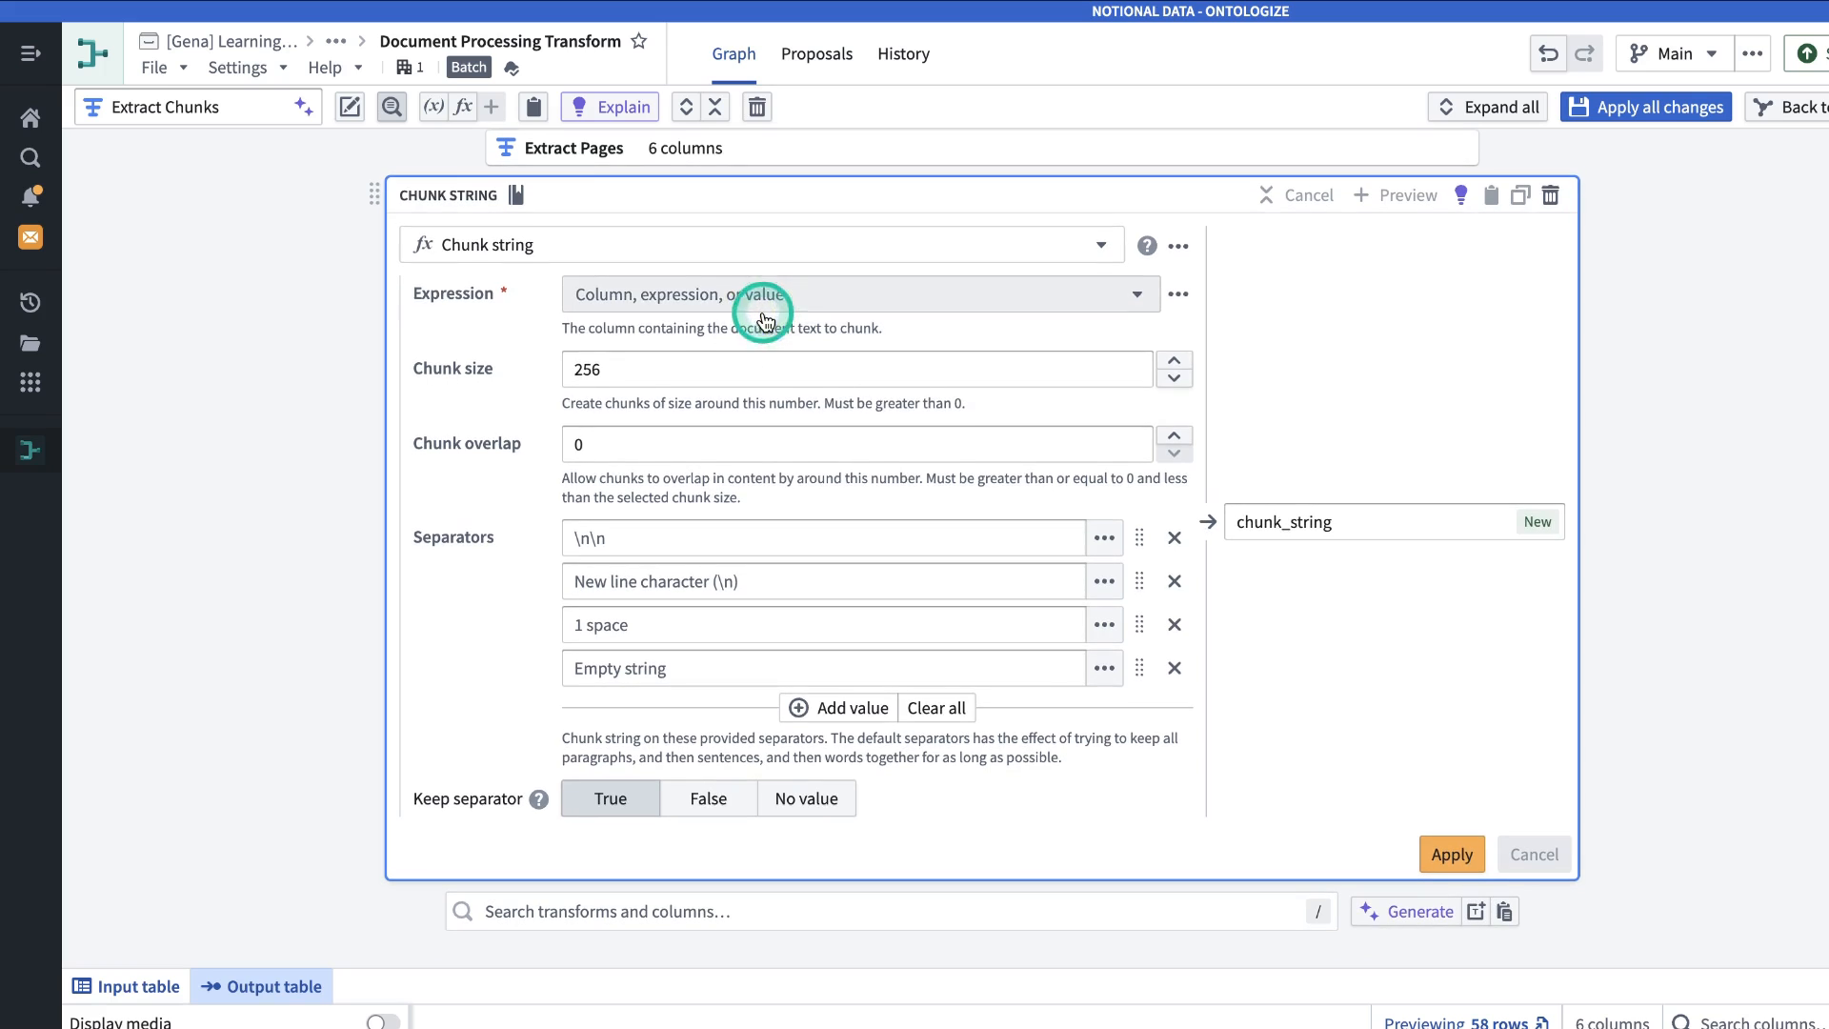
click(771, 295)
click(759, 393)
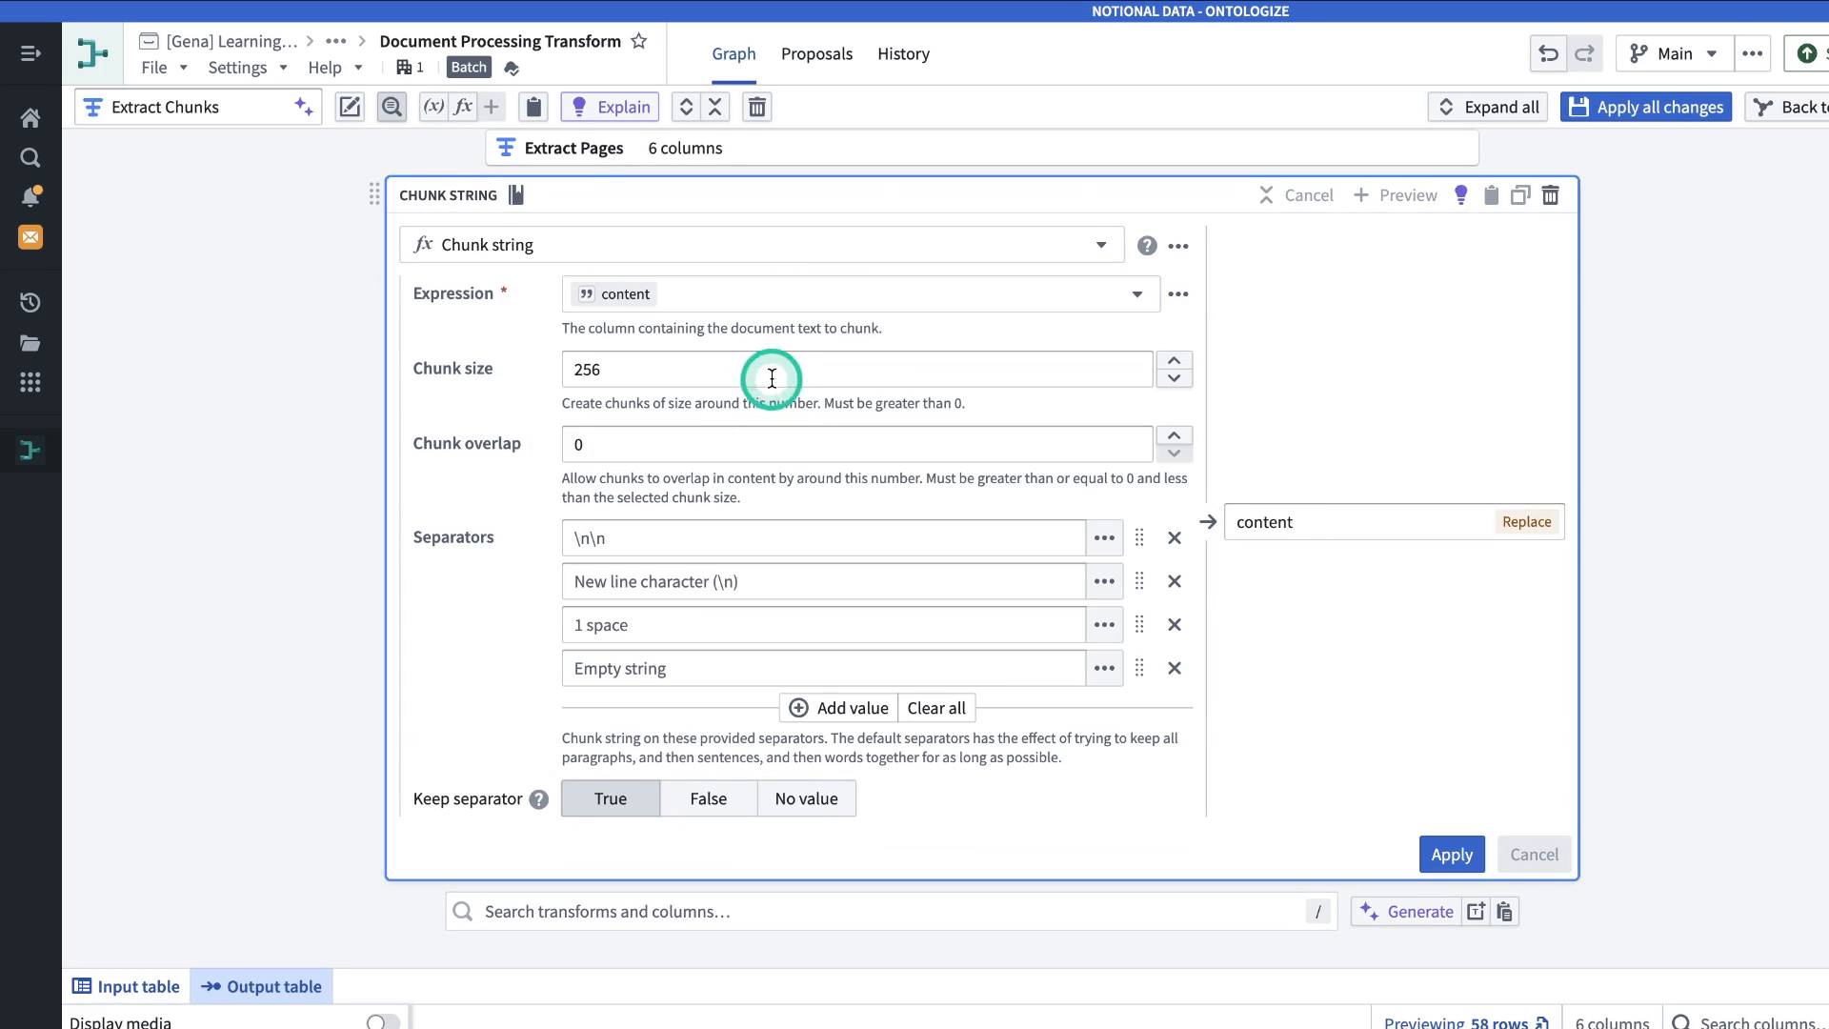
click(798, 361)
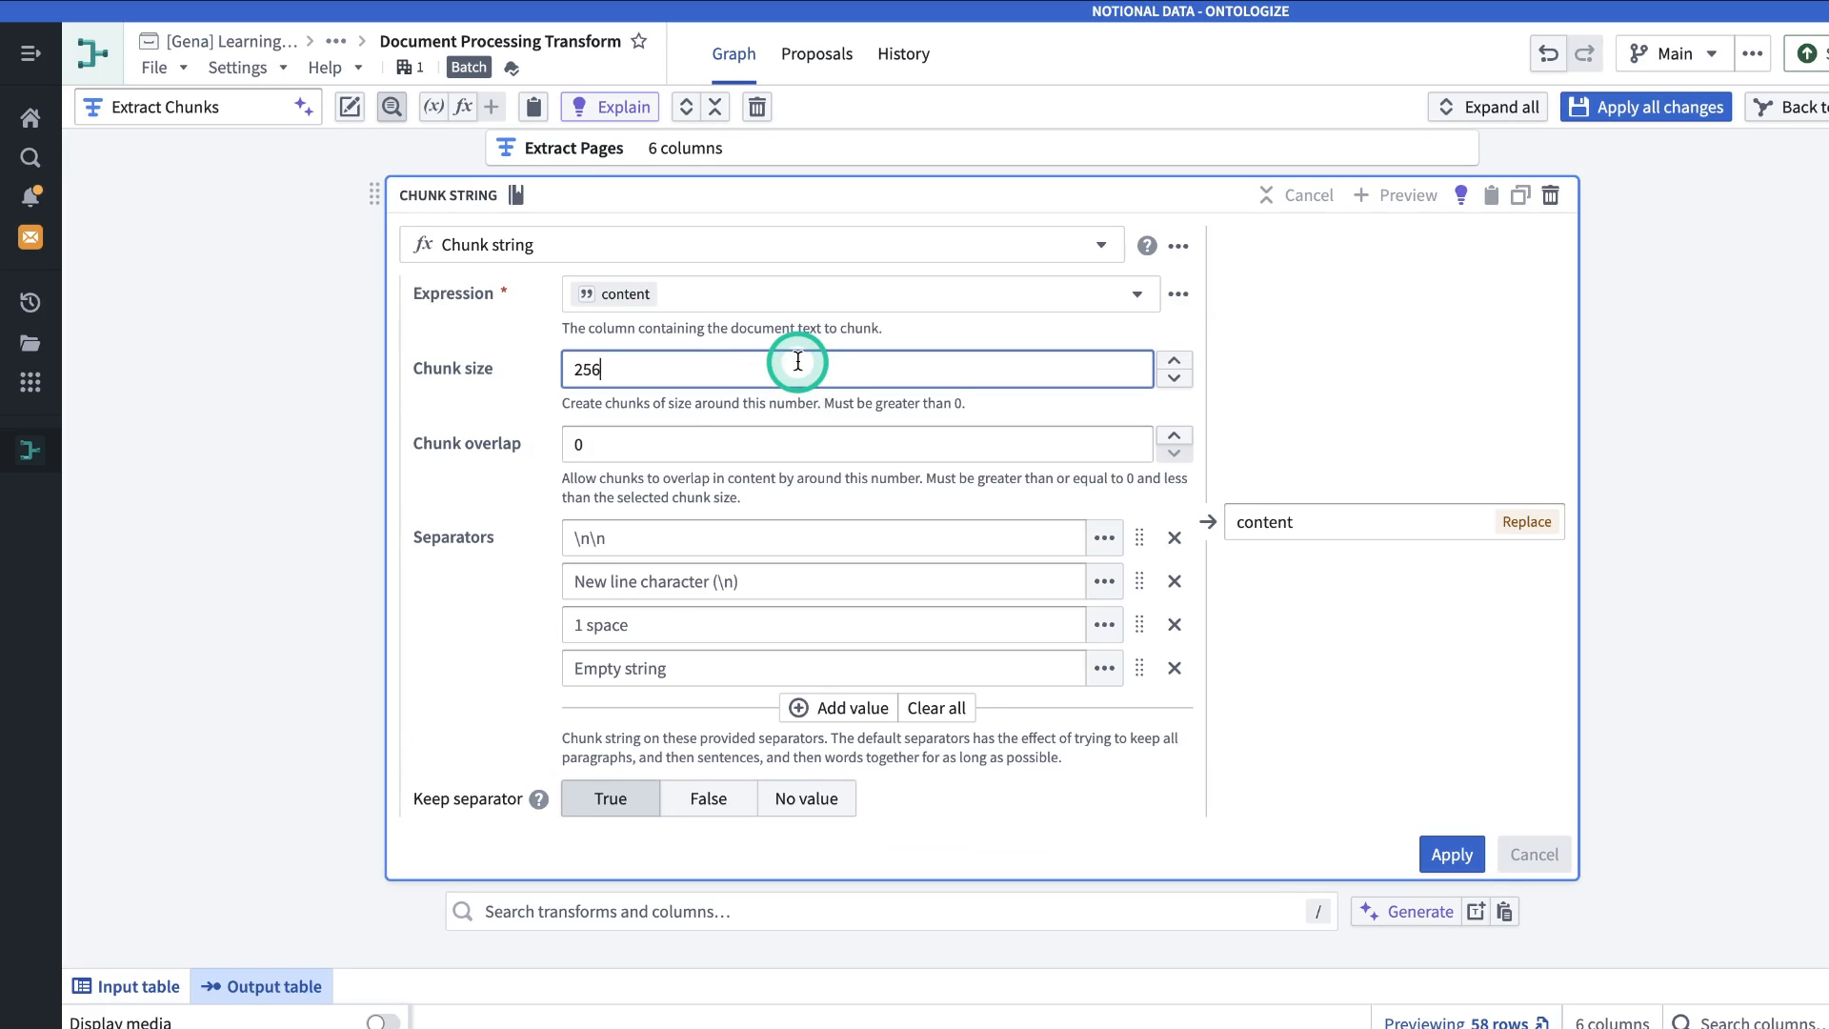
text(512)
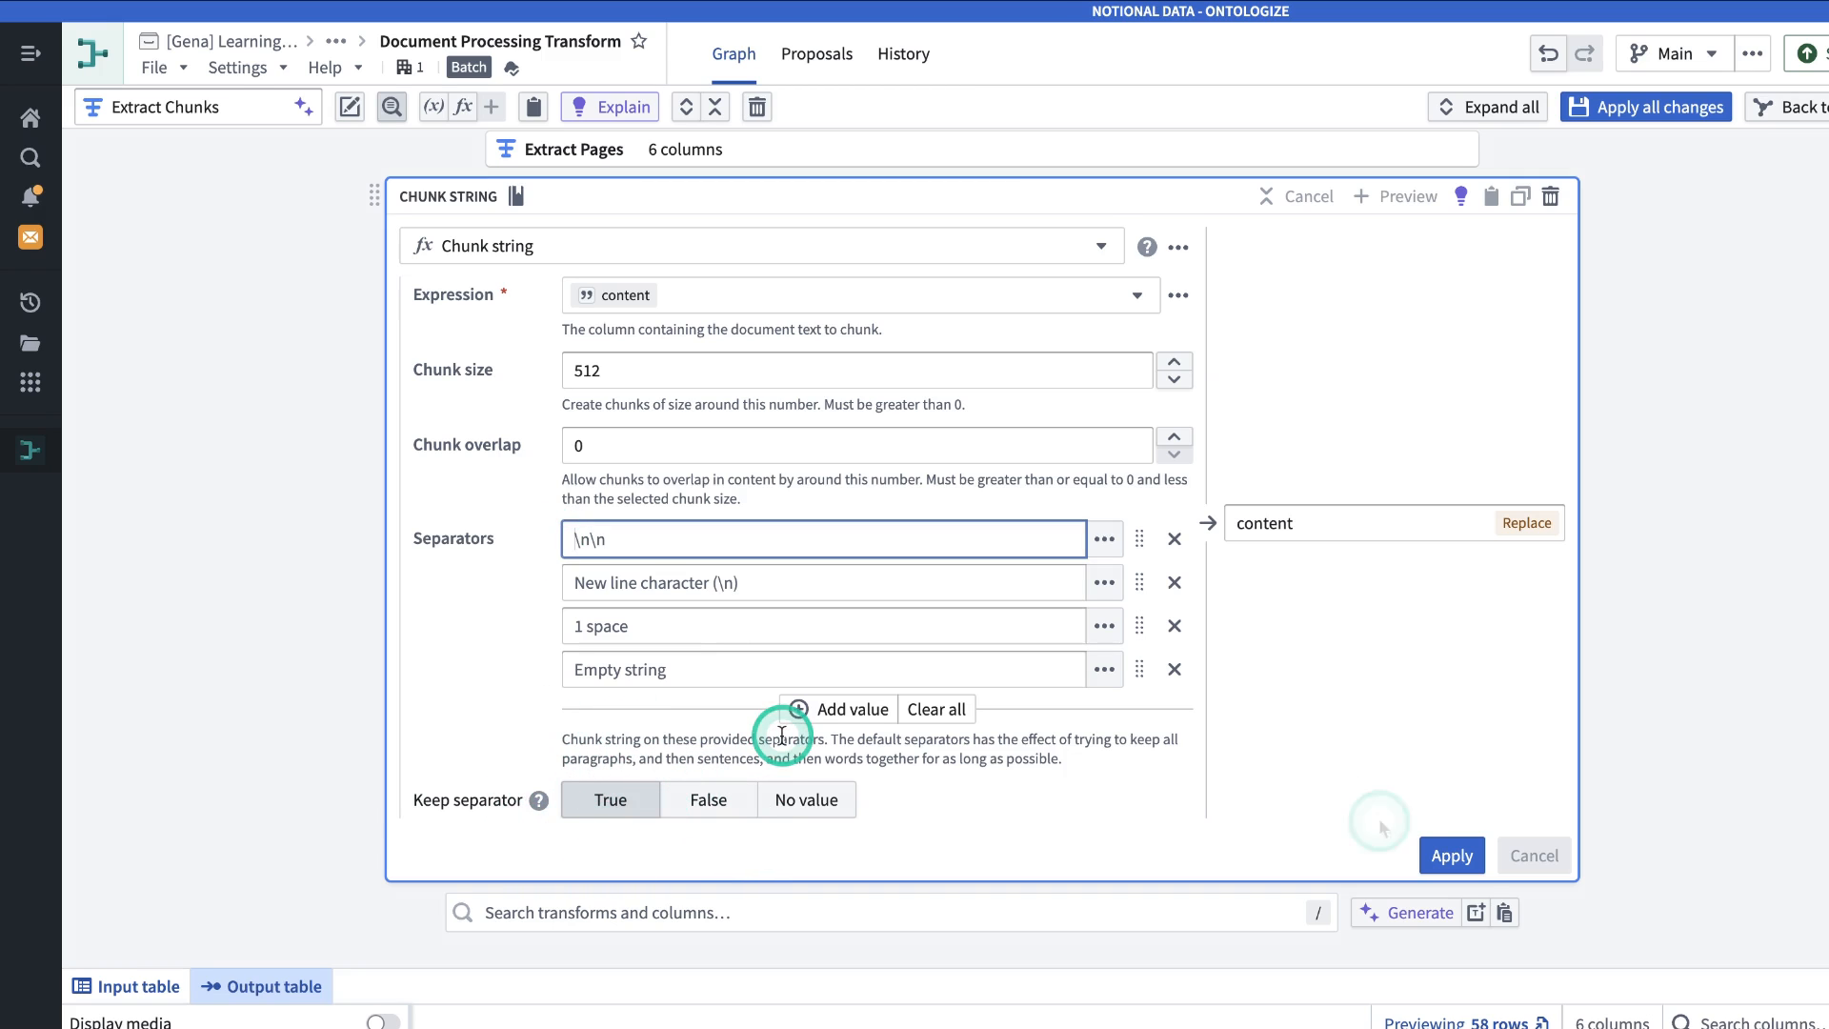
click(1451, 856)
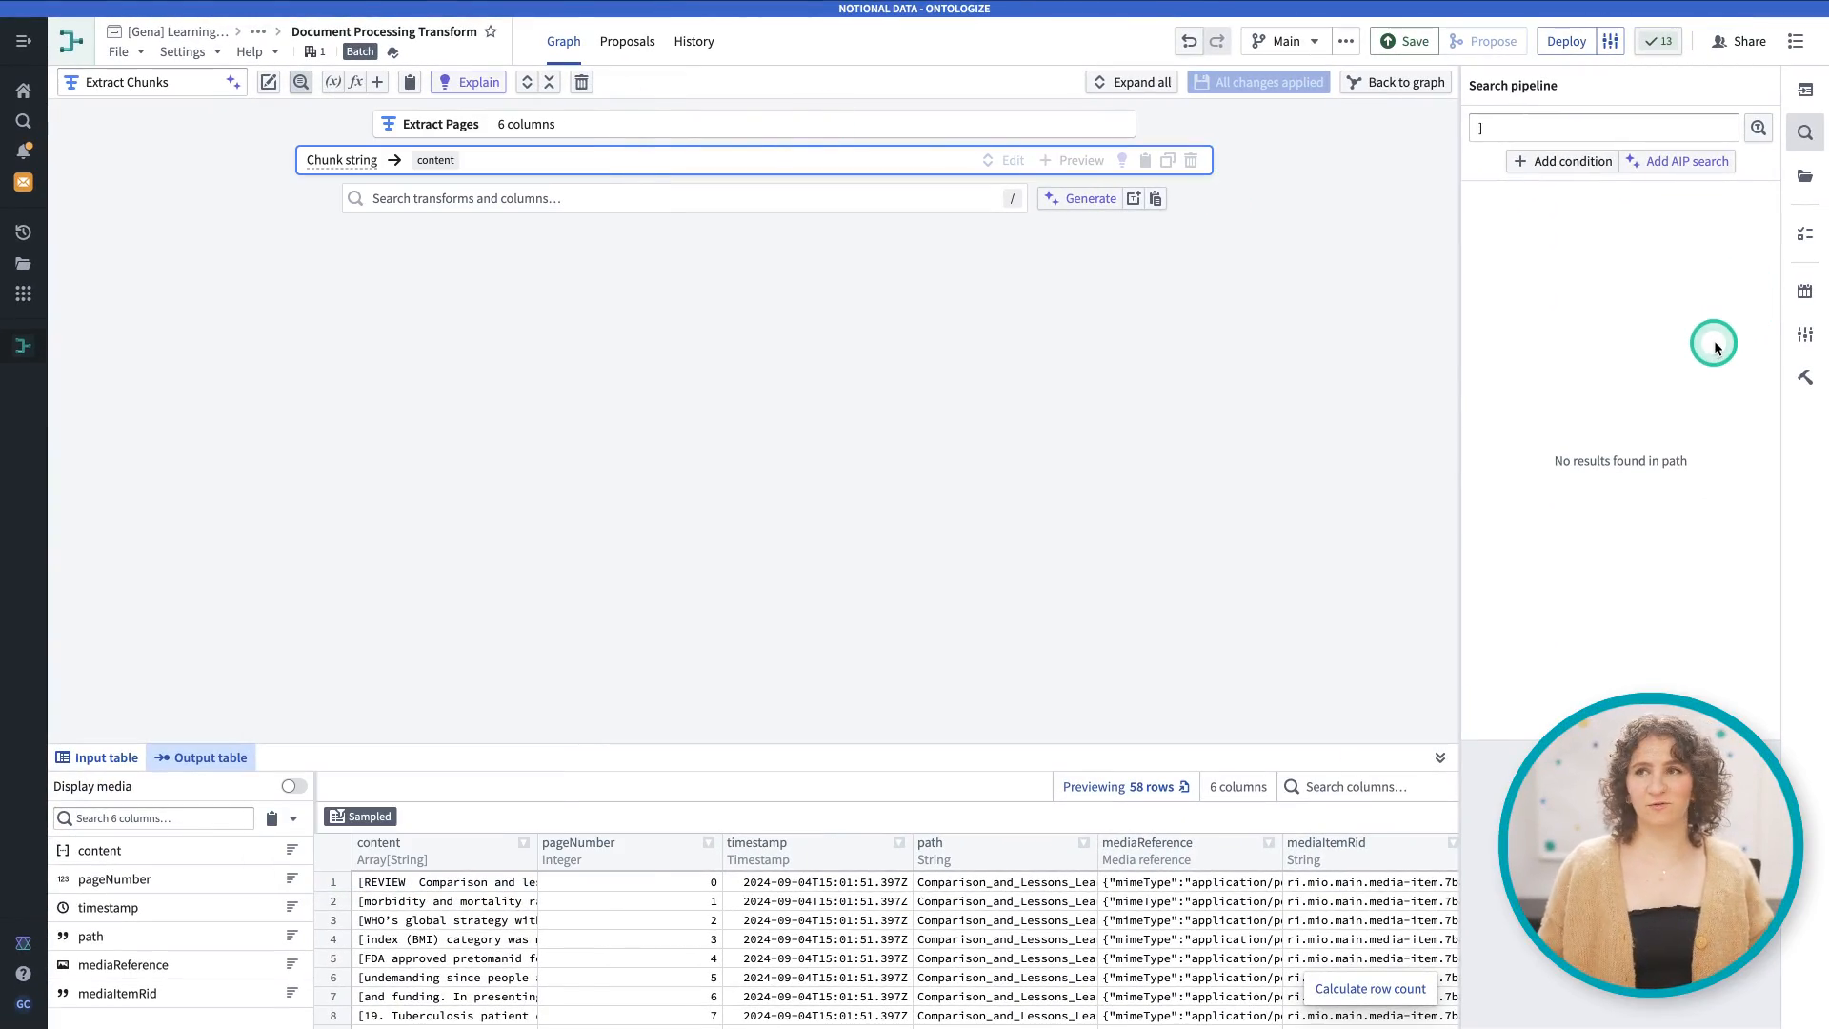
Apply an Explode array with position transform to the content column, writing back to content, and inspect the first resulting content value.
click(715, 190)
text(explo)
click(679, 202)
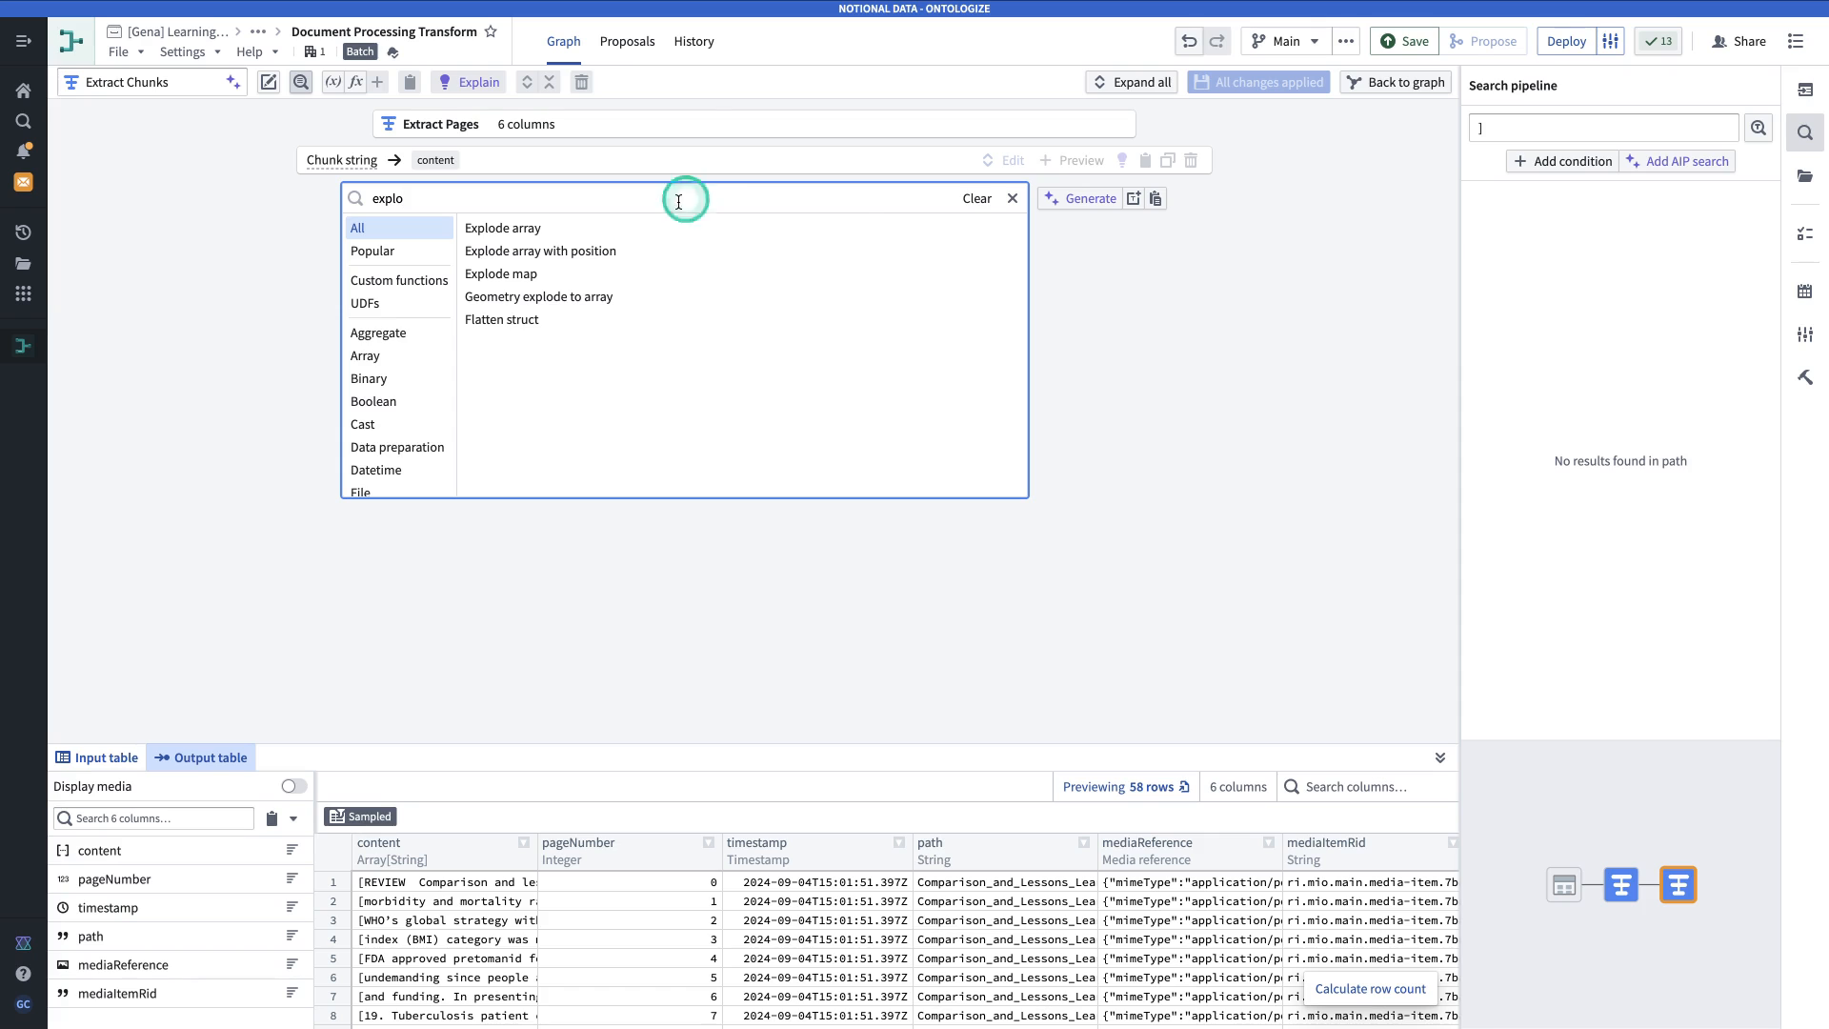
click(578, 250)
click(550, 276)
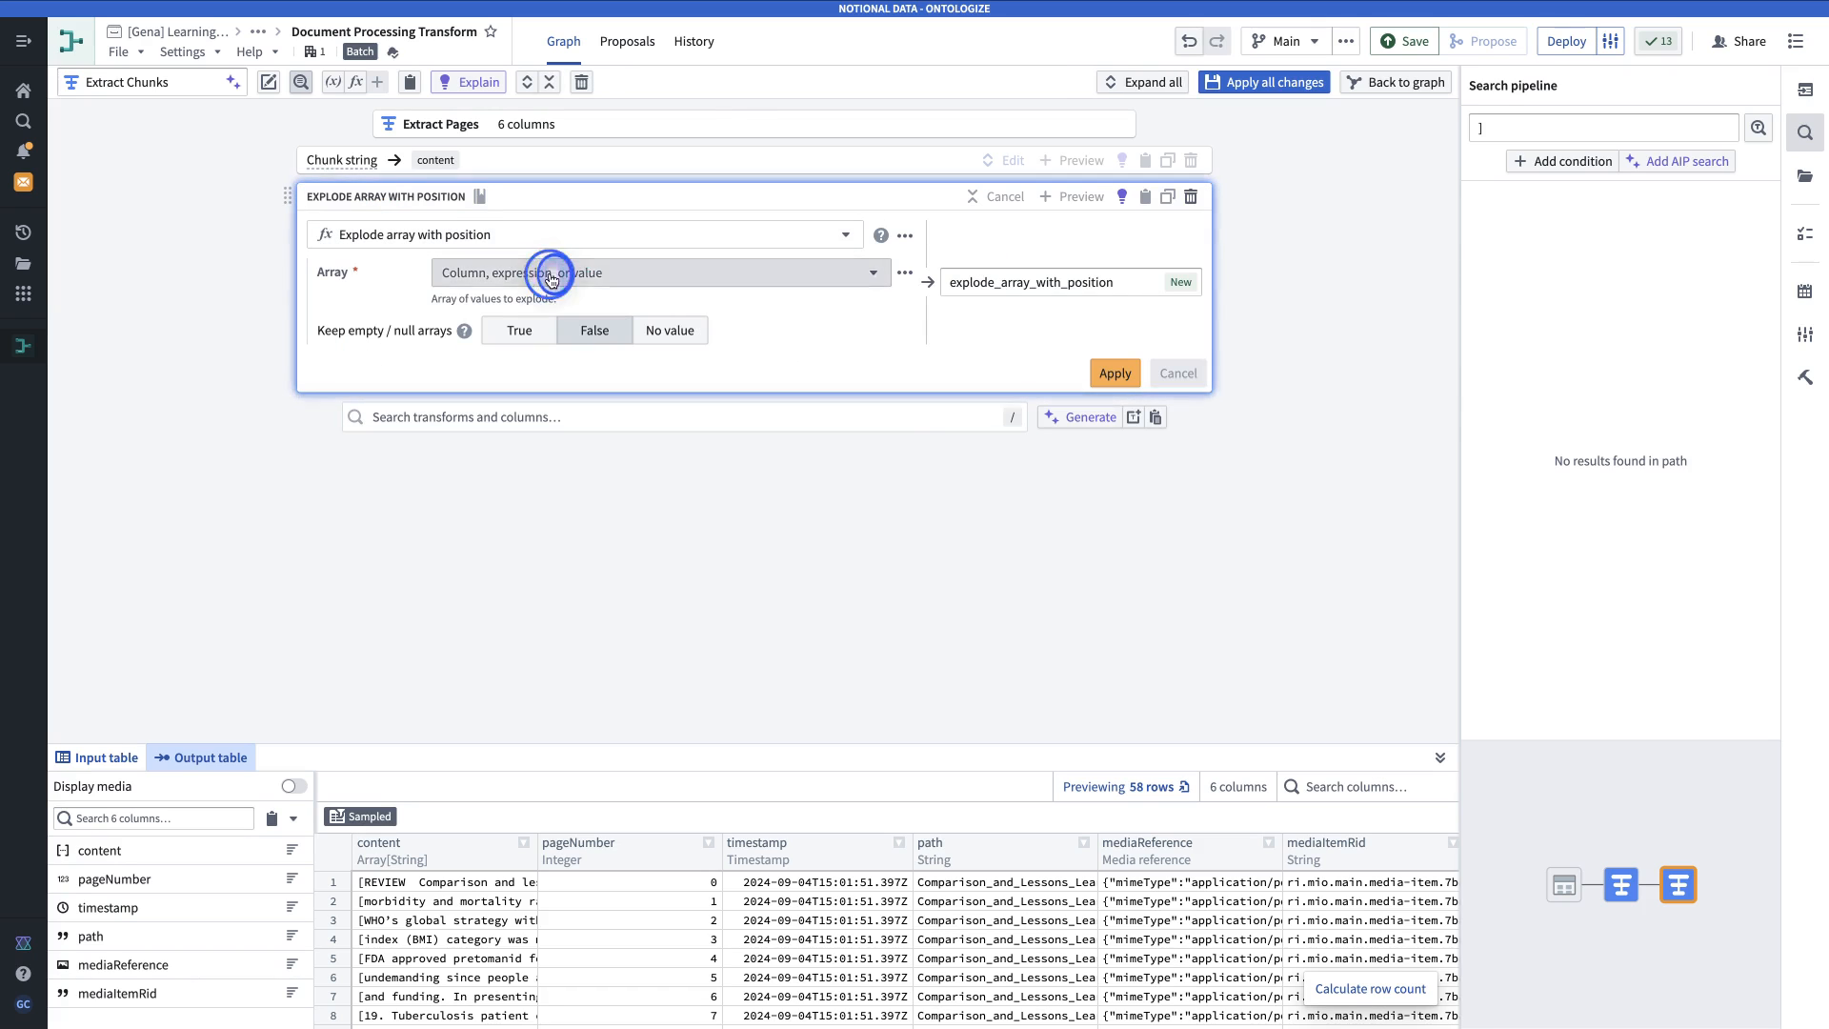
click(551, 332)
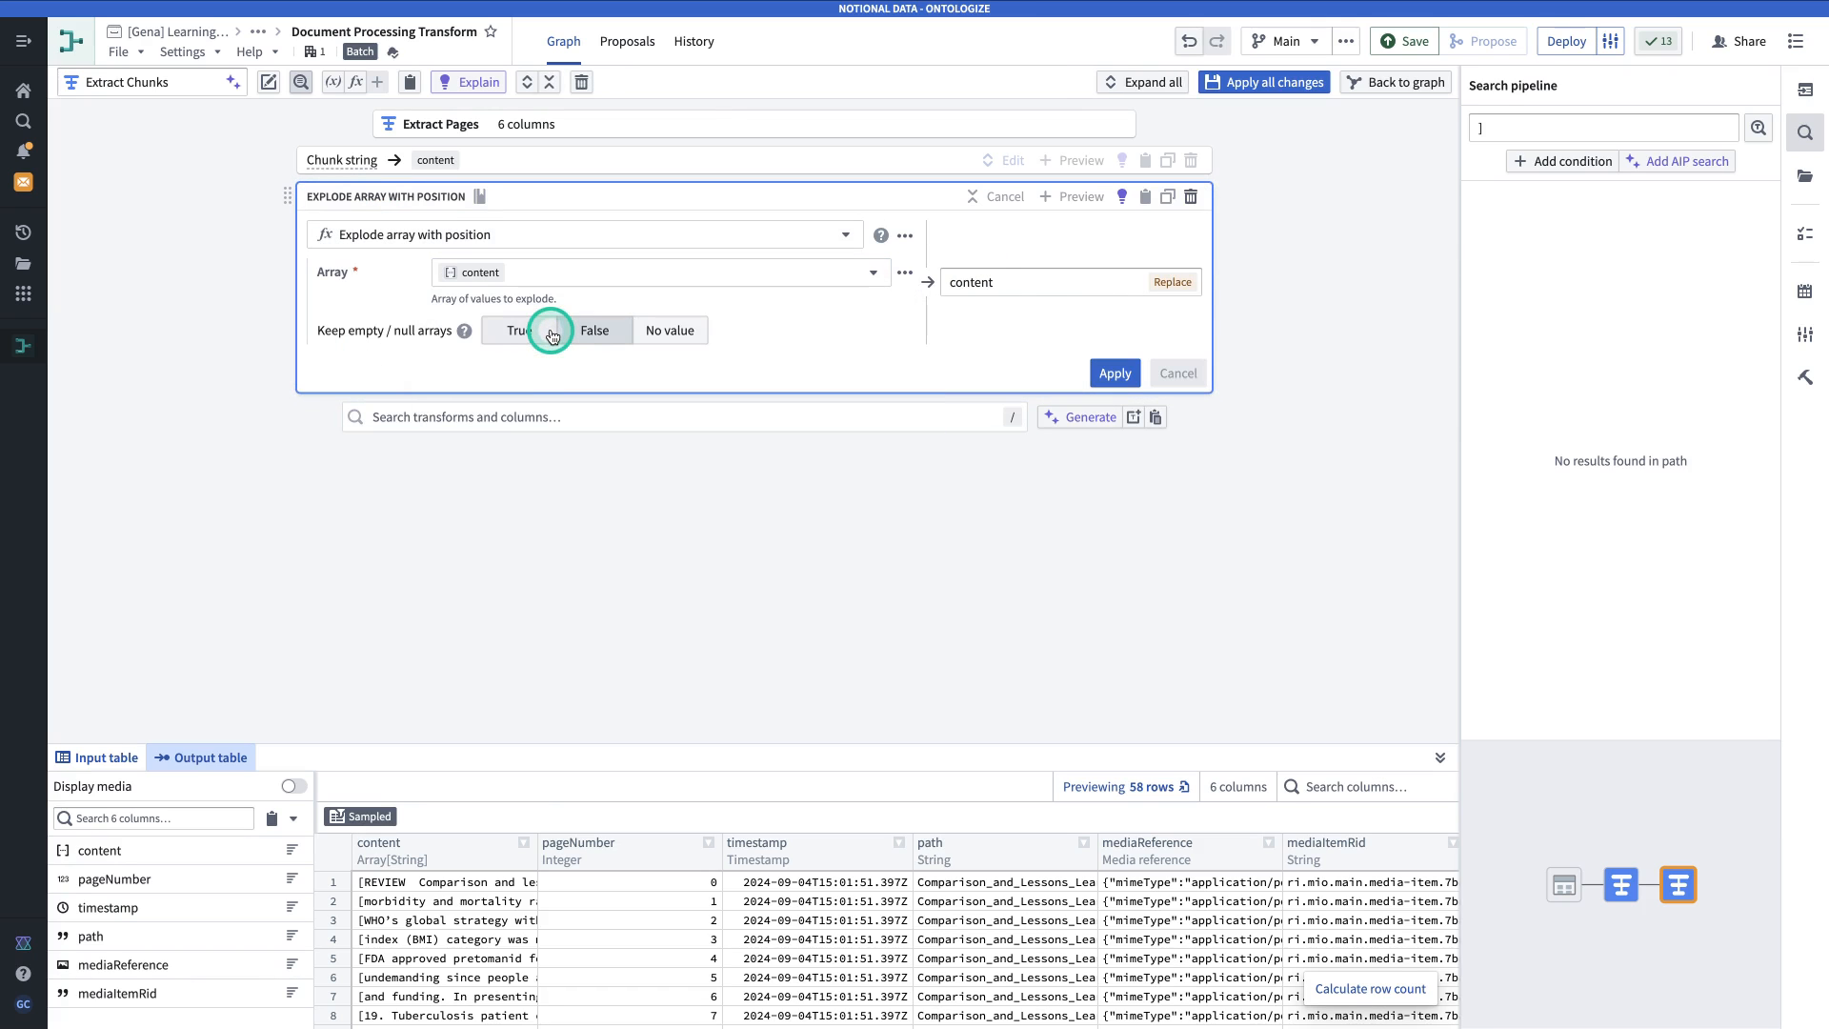
click(1110, 373)
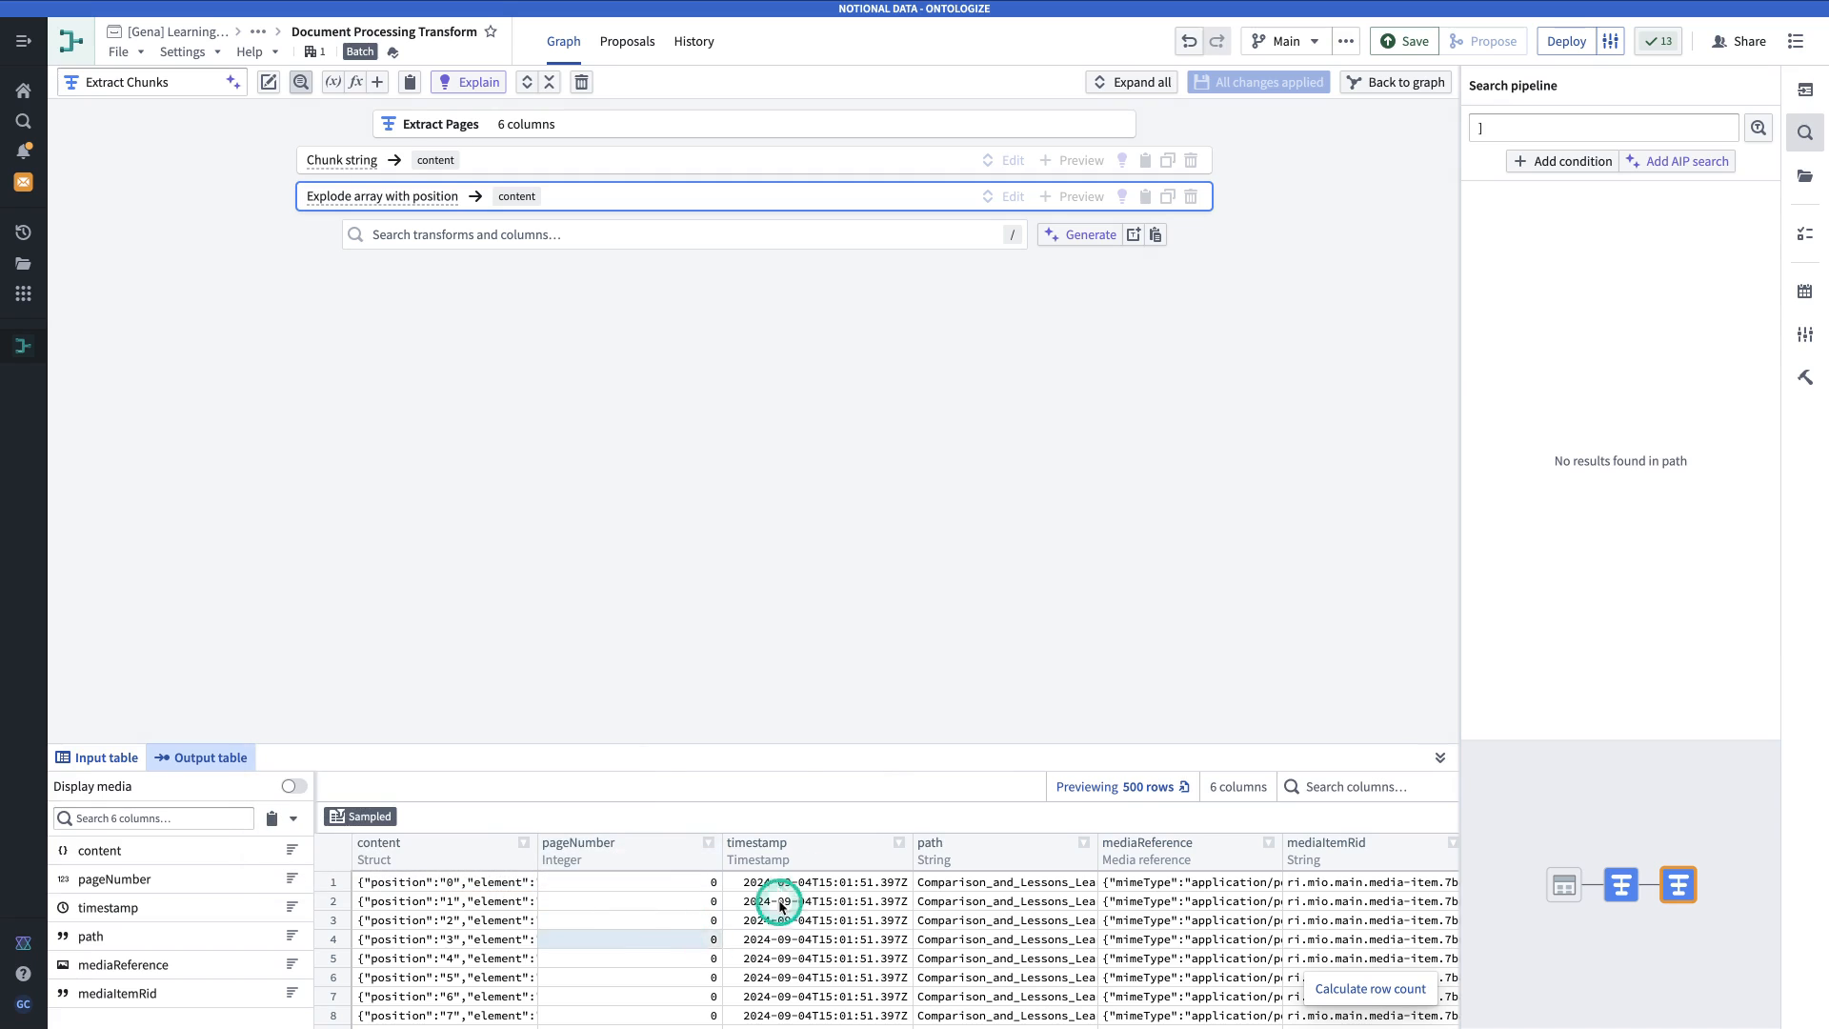
click(439, 884)
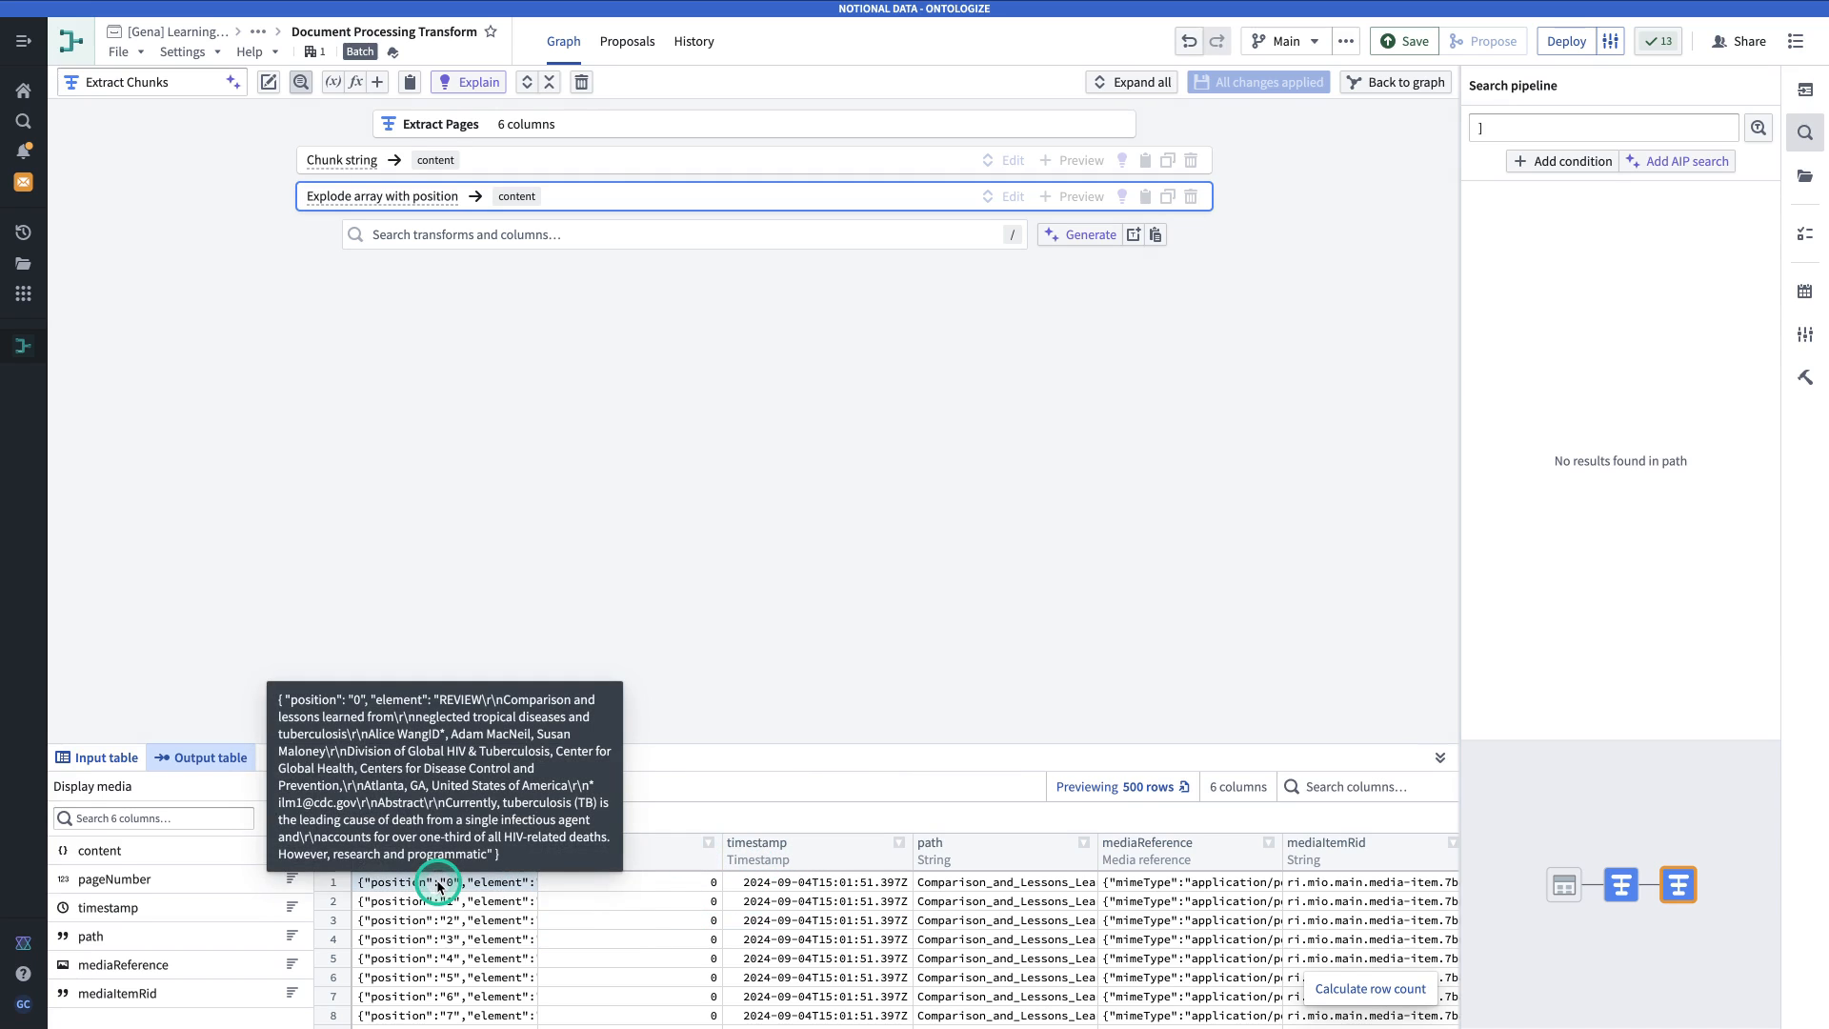
click(439, 884)
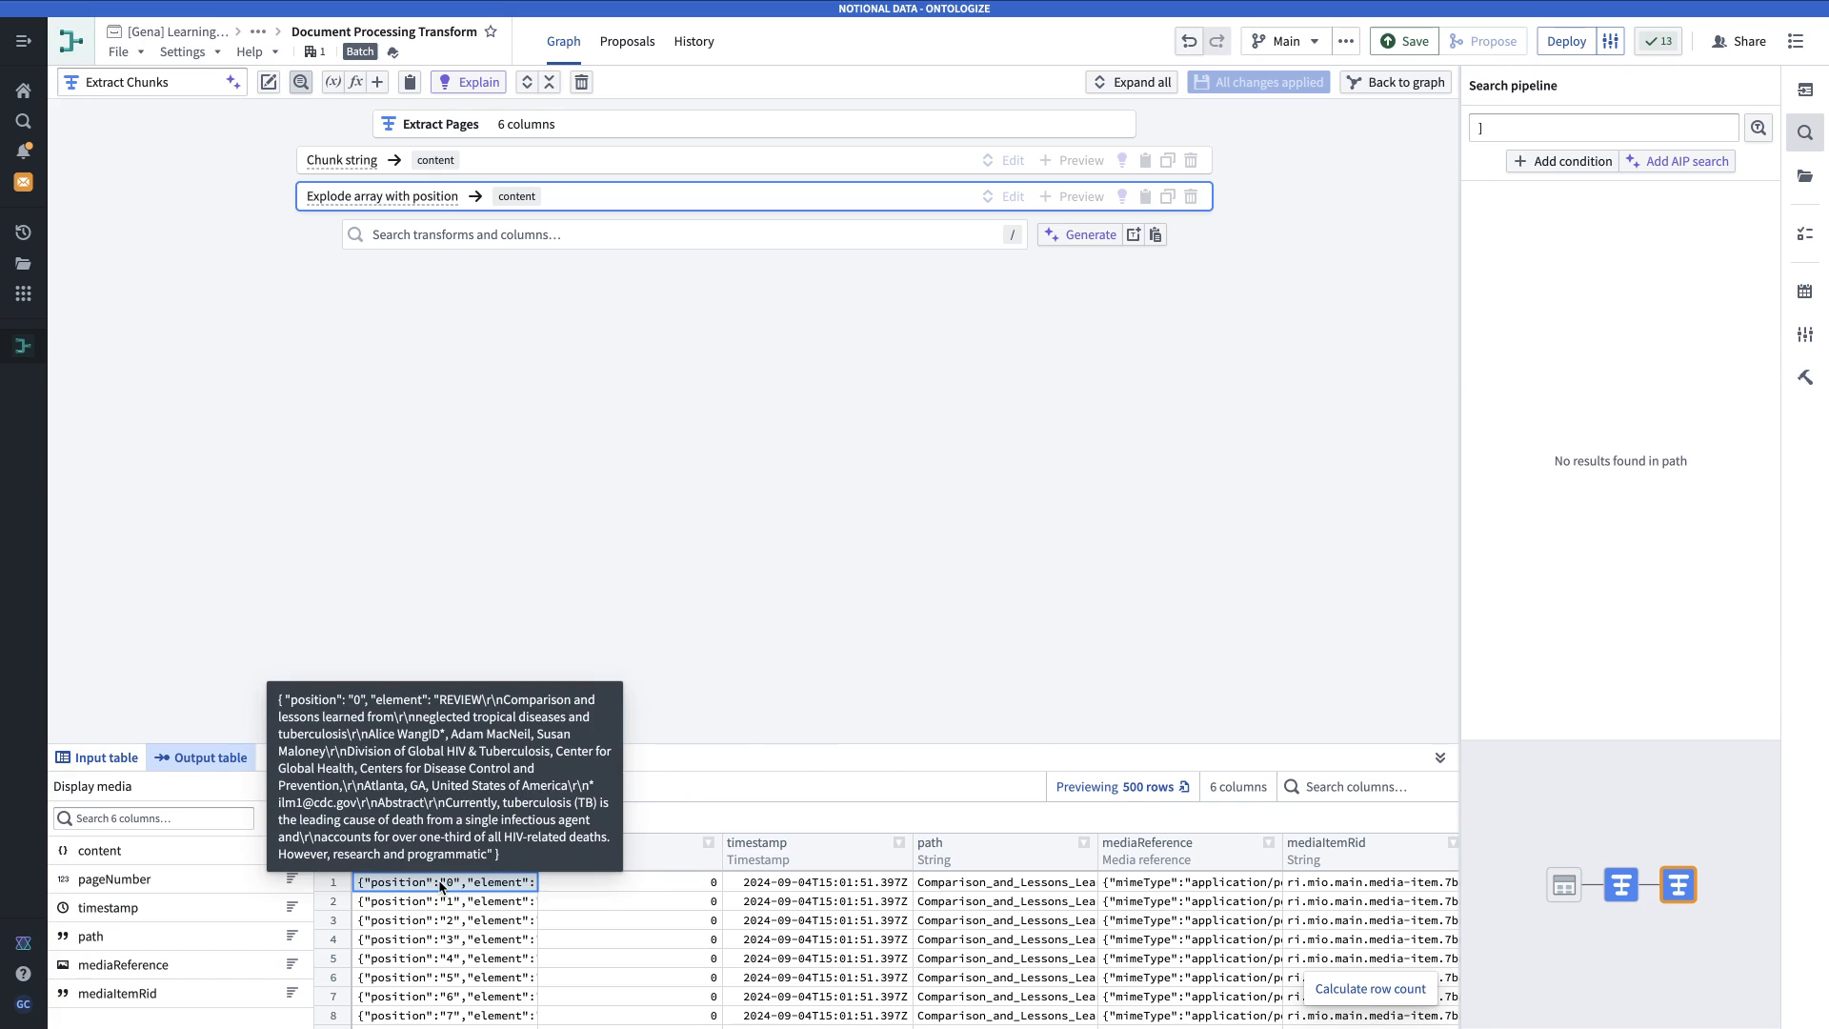
Add an Extract many struct fields transform on the content column, with a locator extracting position into a new chunkNumber column.
click(861, 236)
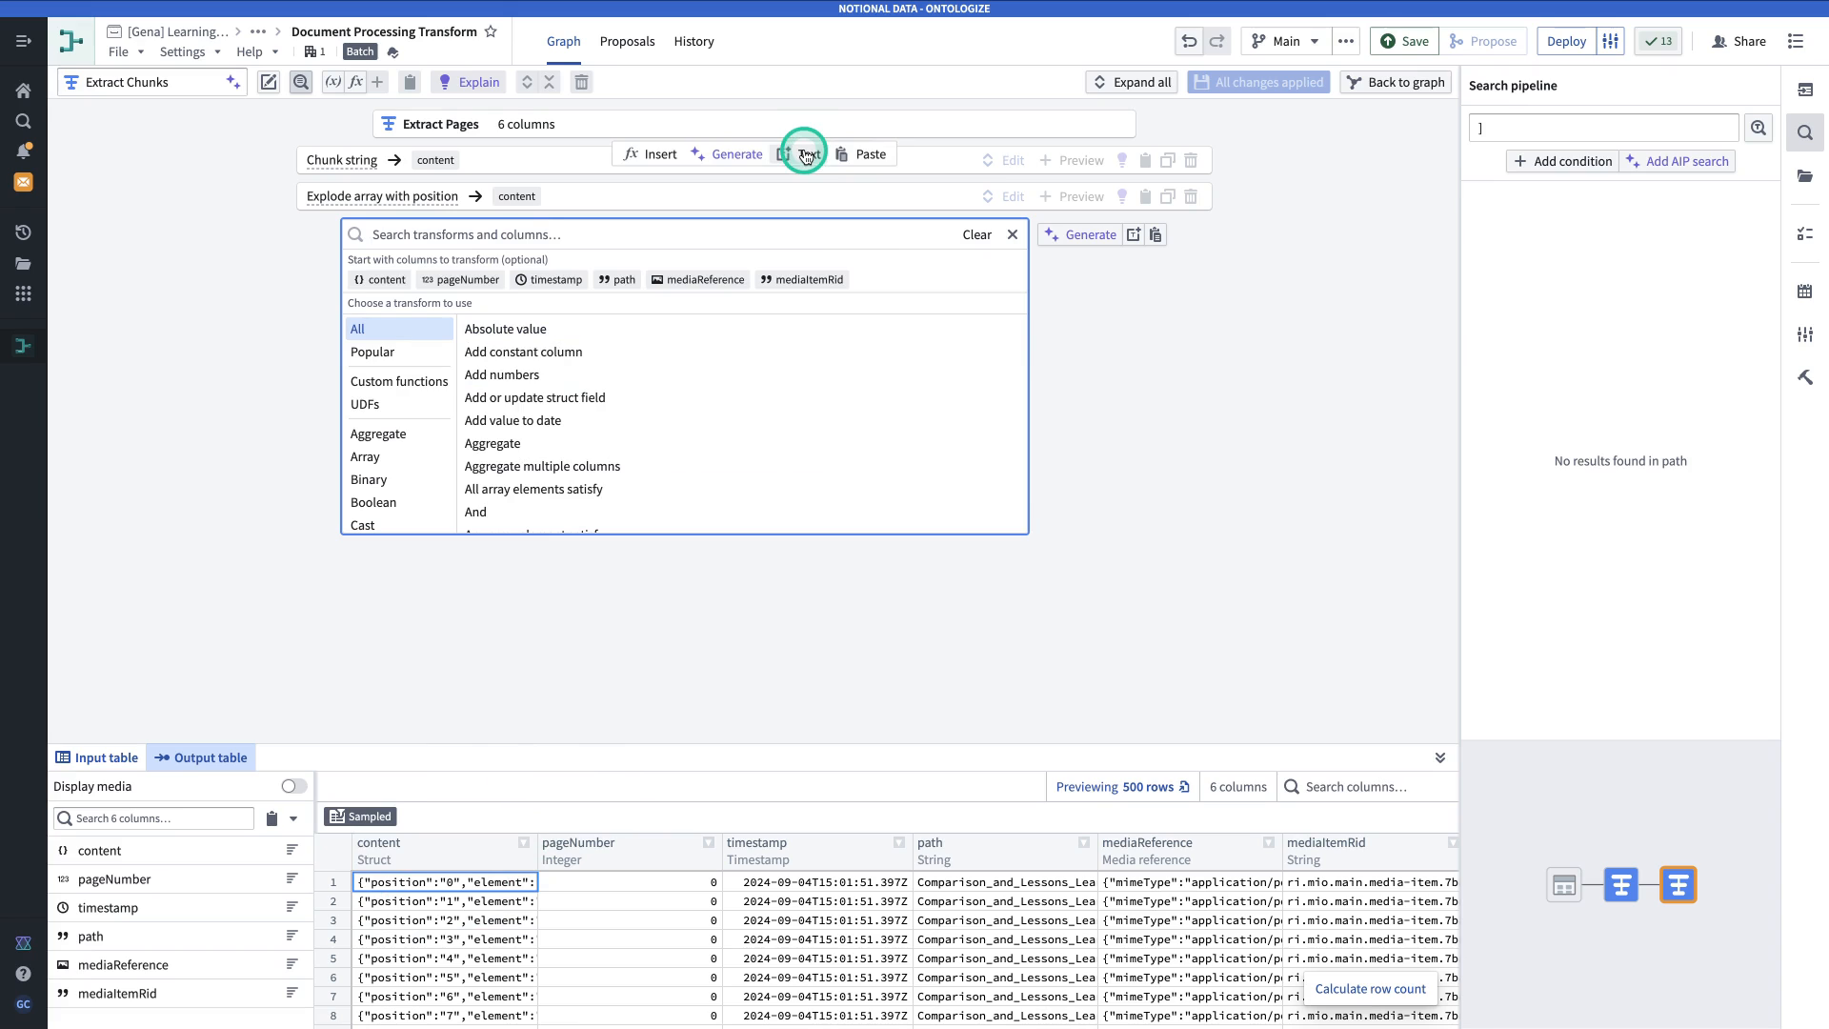
text(extract many)
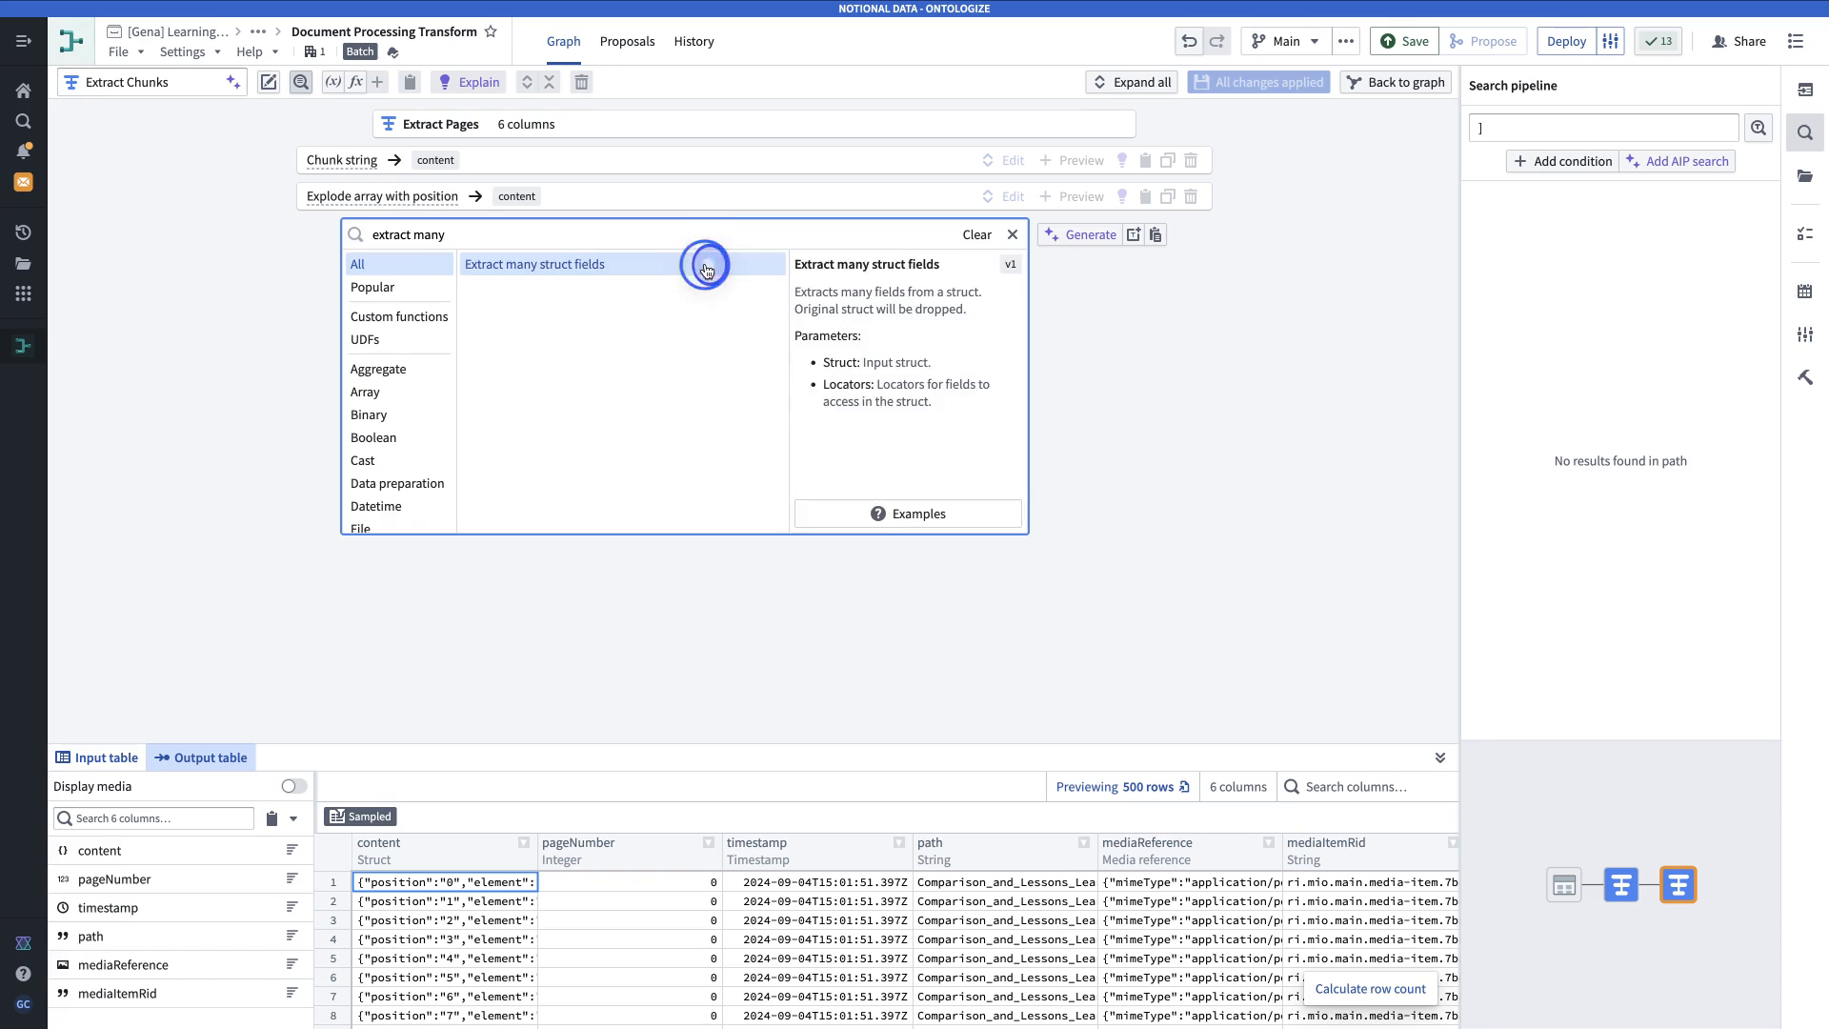
click(706, 270)
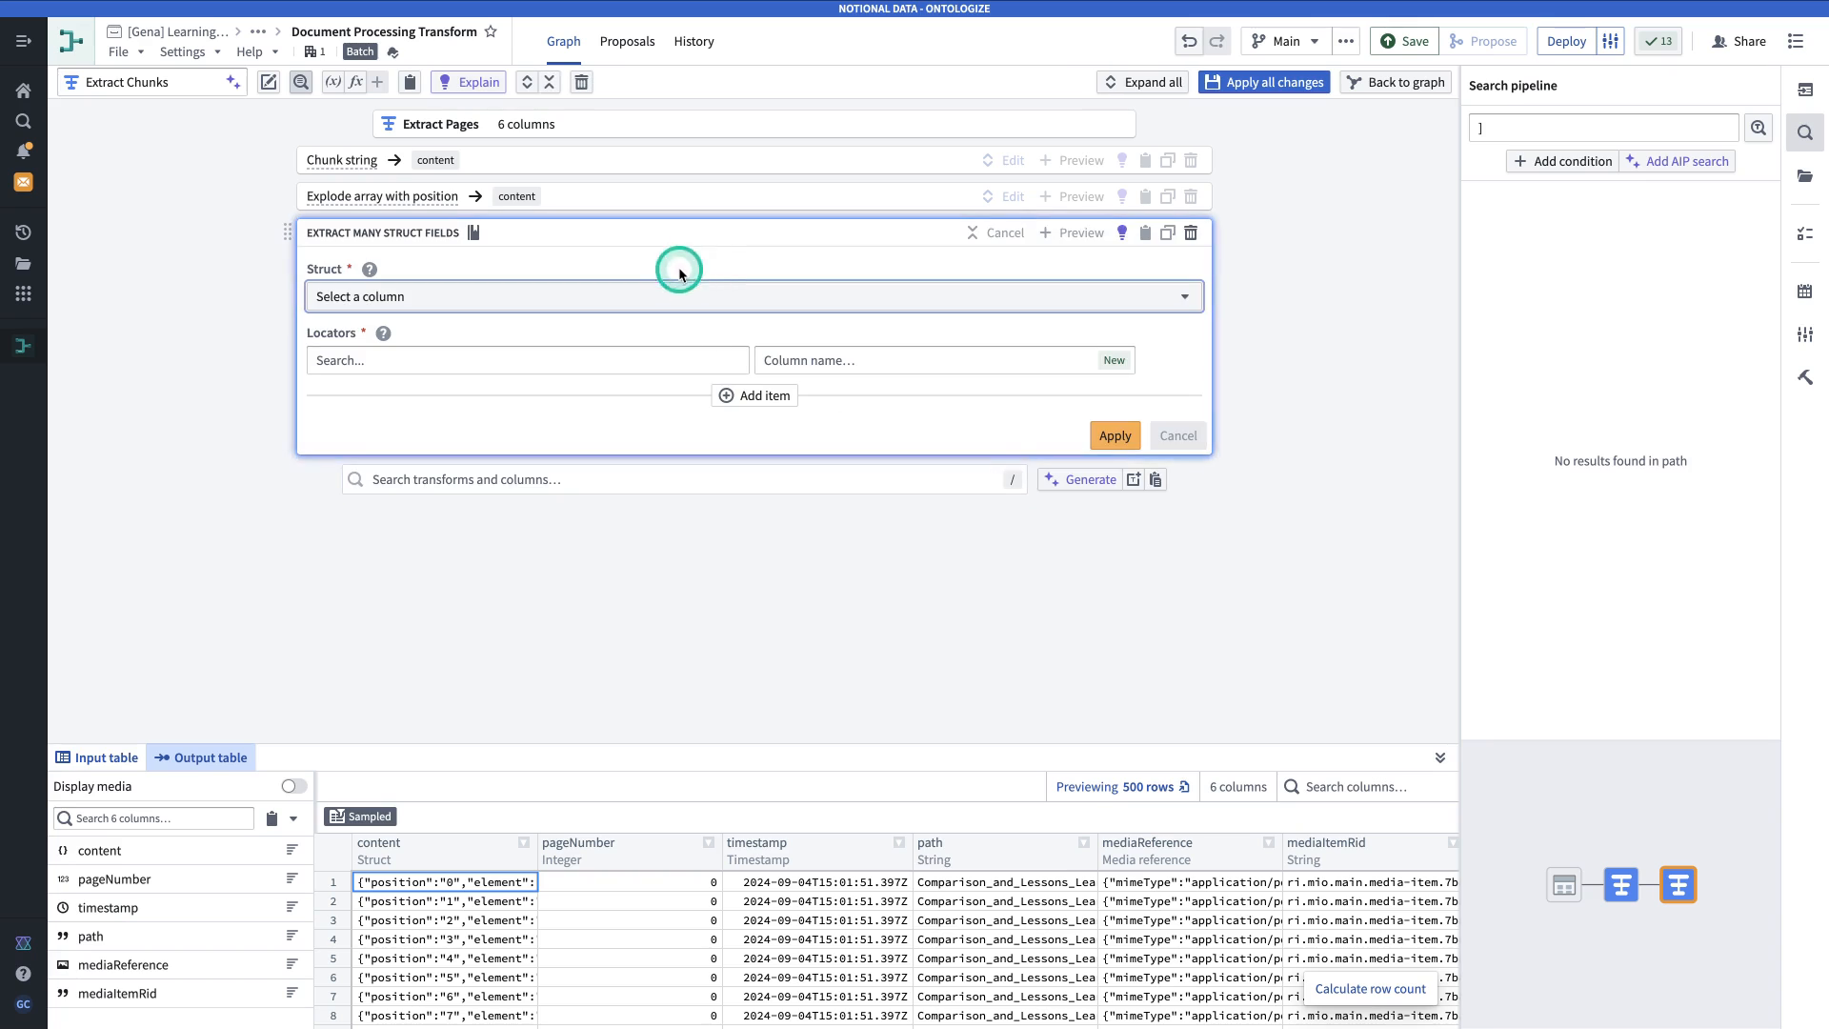
click(592, 296)
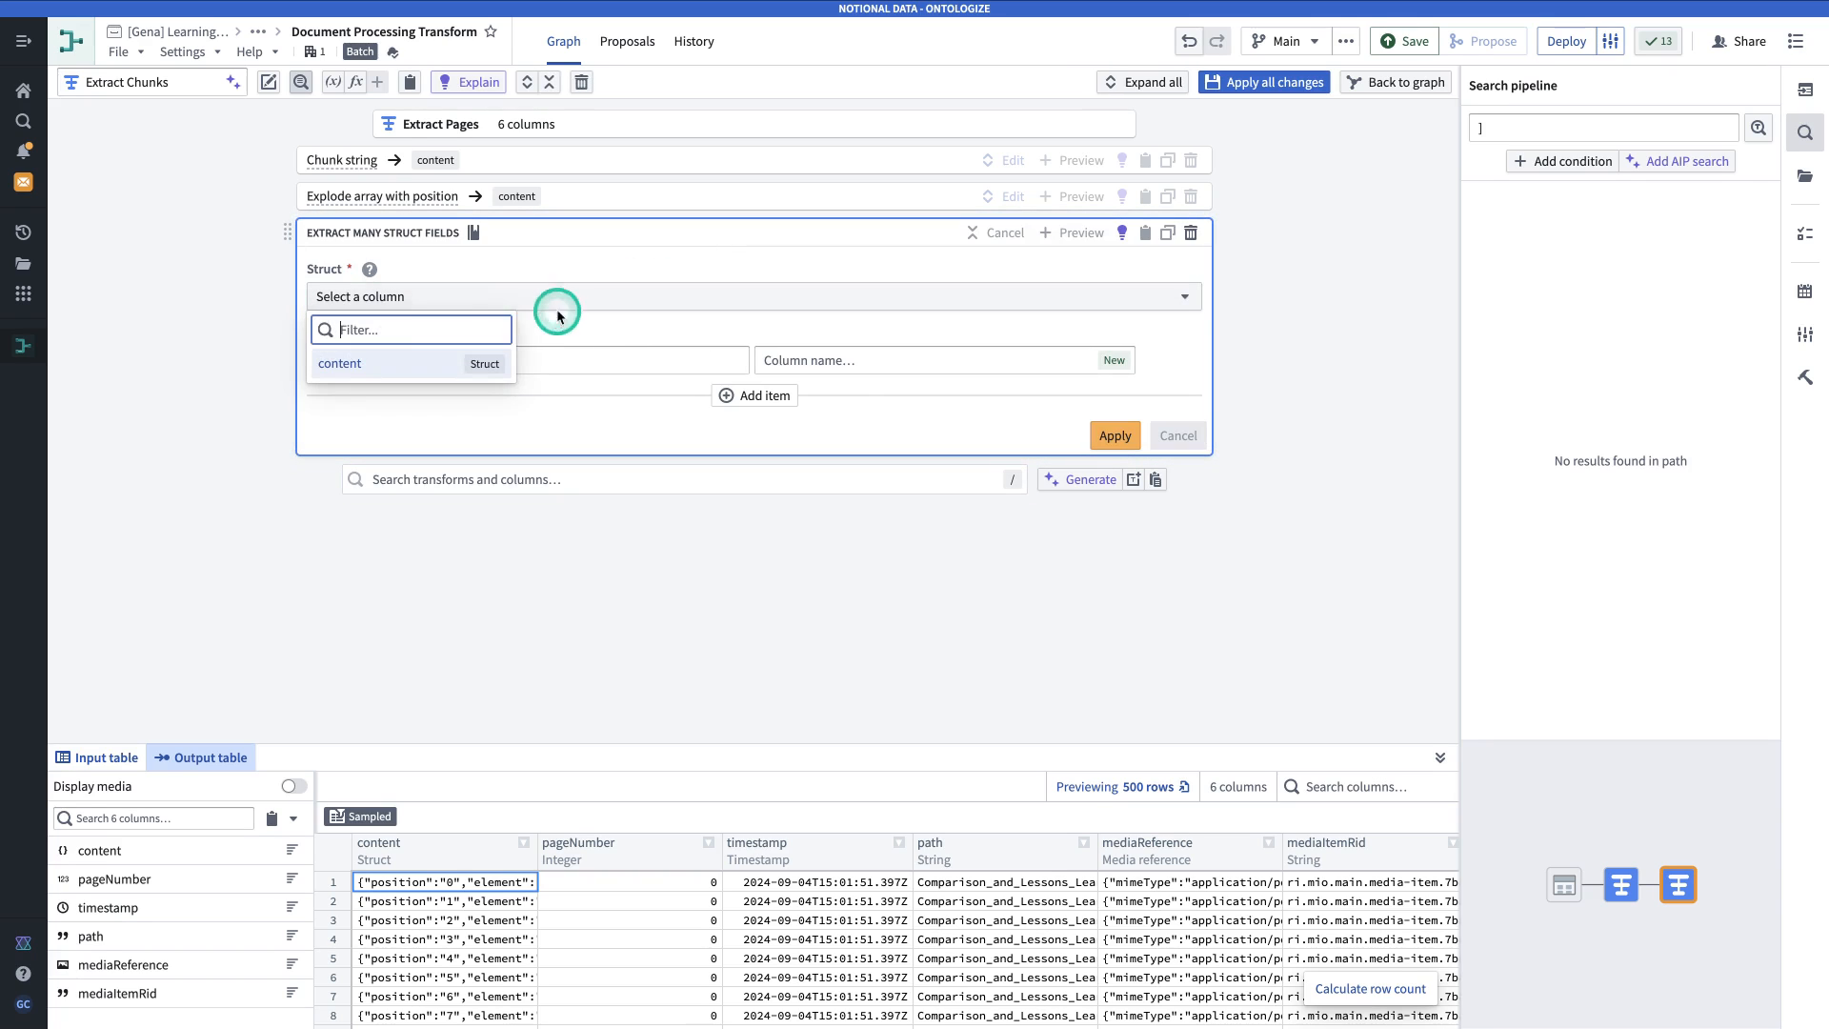
click(450, 360)
click(452, 361)
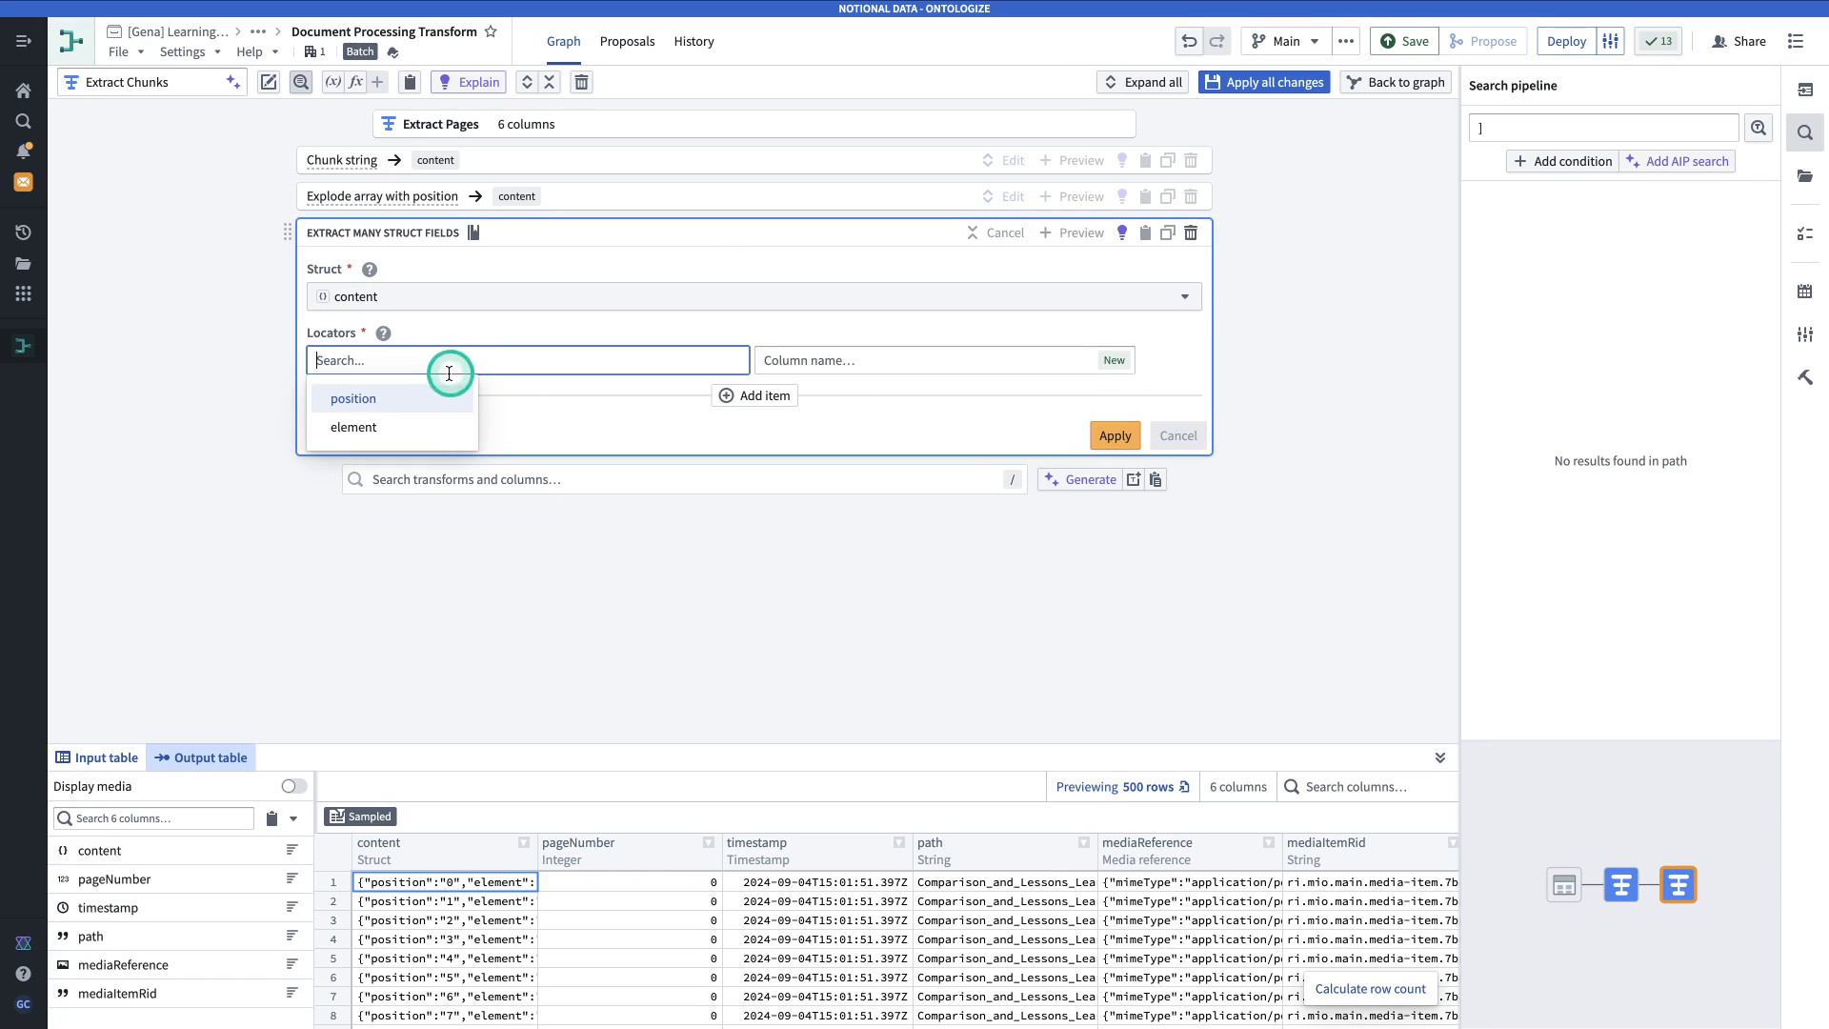
click(424, 395)
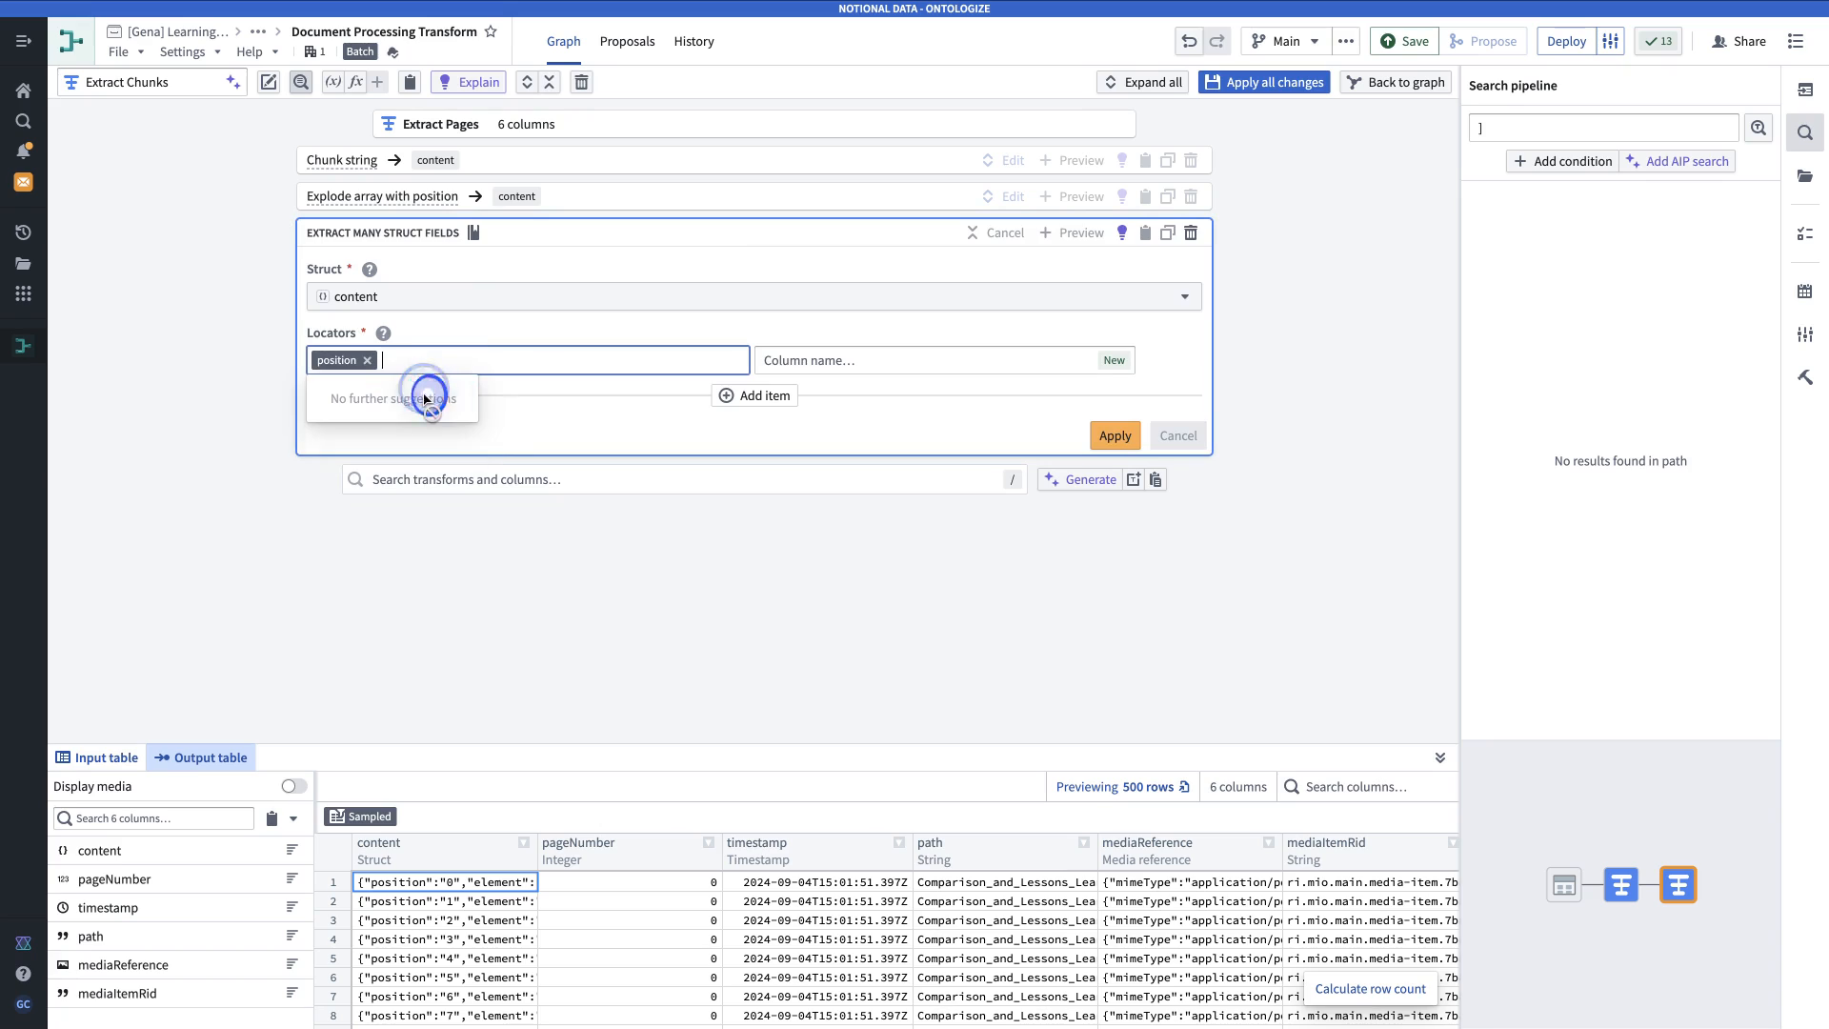
click(870, 355)
text(chunkNumber)
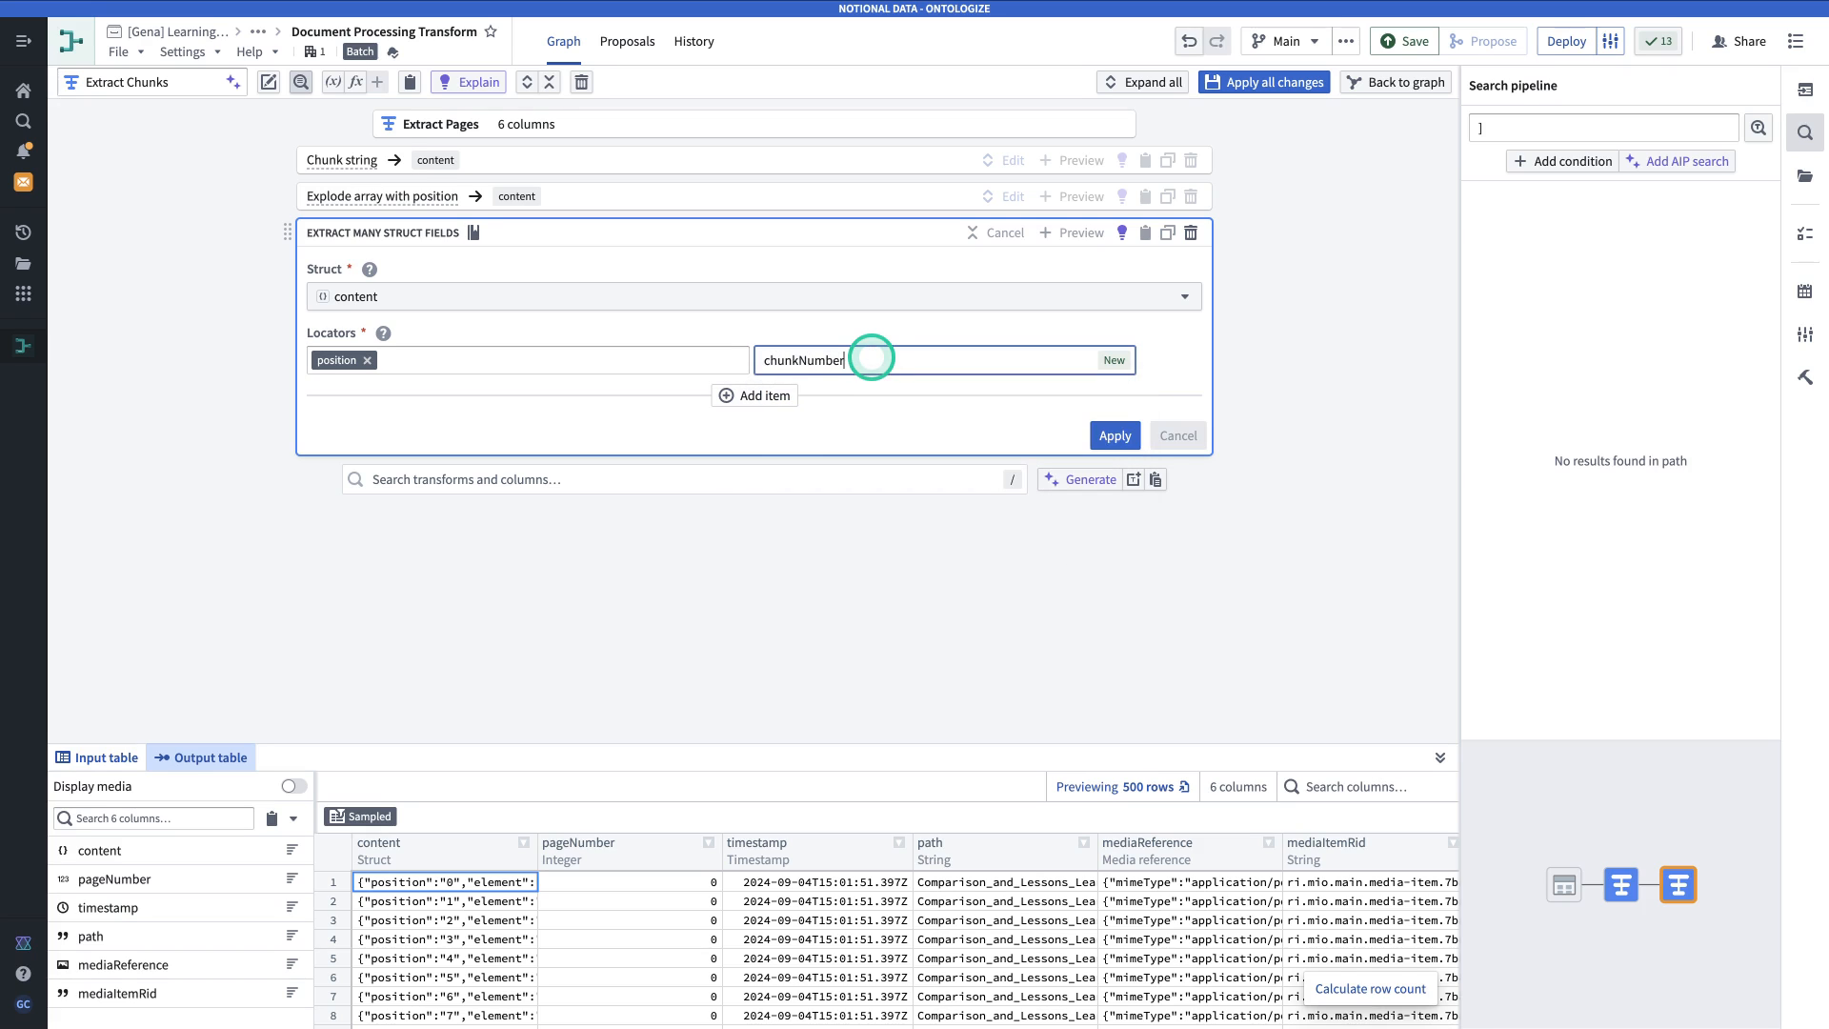
Add a second locator extracting element into the content column, and apply the chunk struct extraction.
click(743, 396)
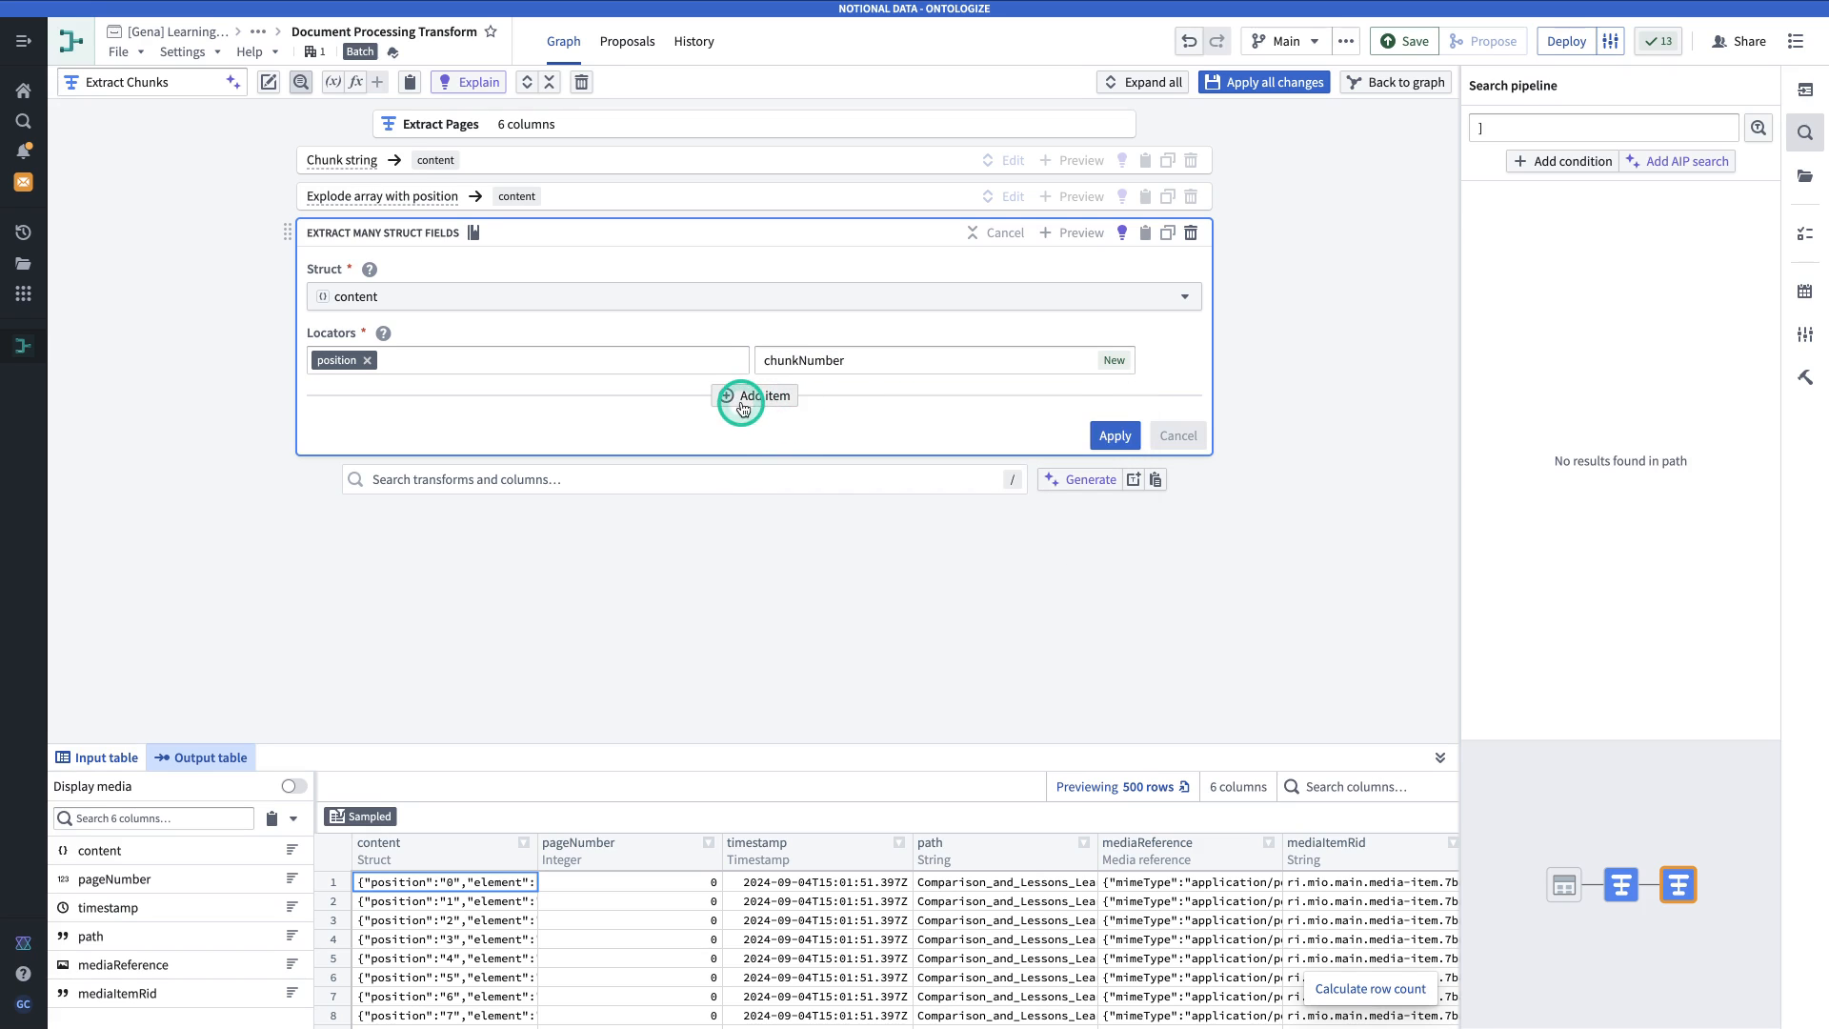
click(542, 399)
click(388, 461)
click(821, 398)
text(content)
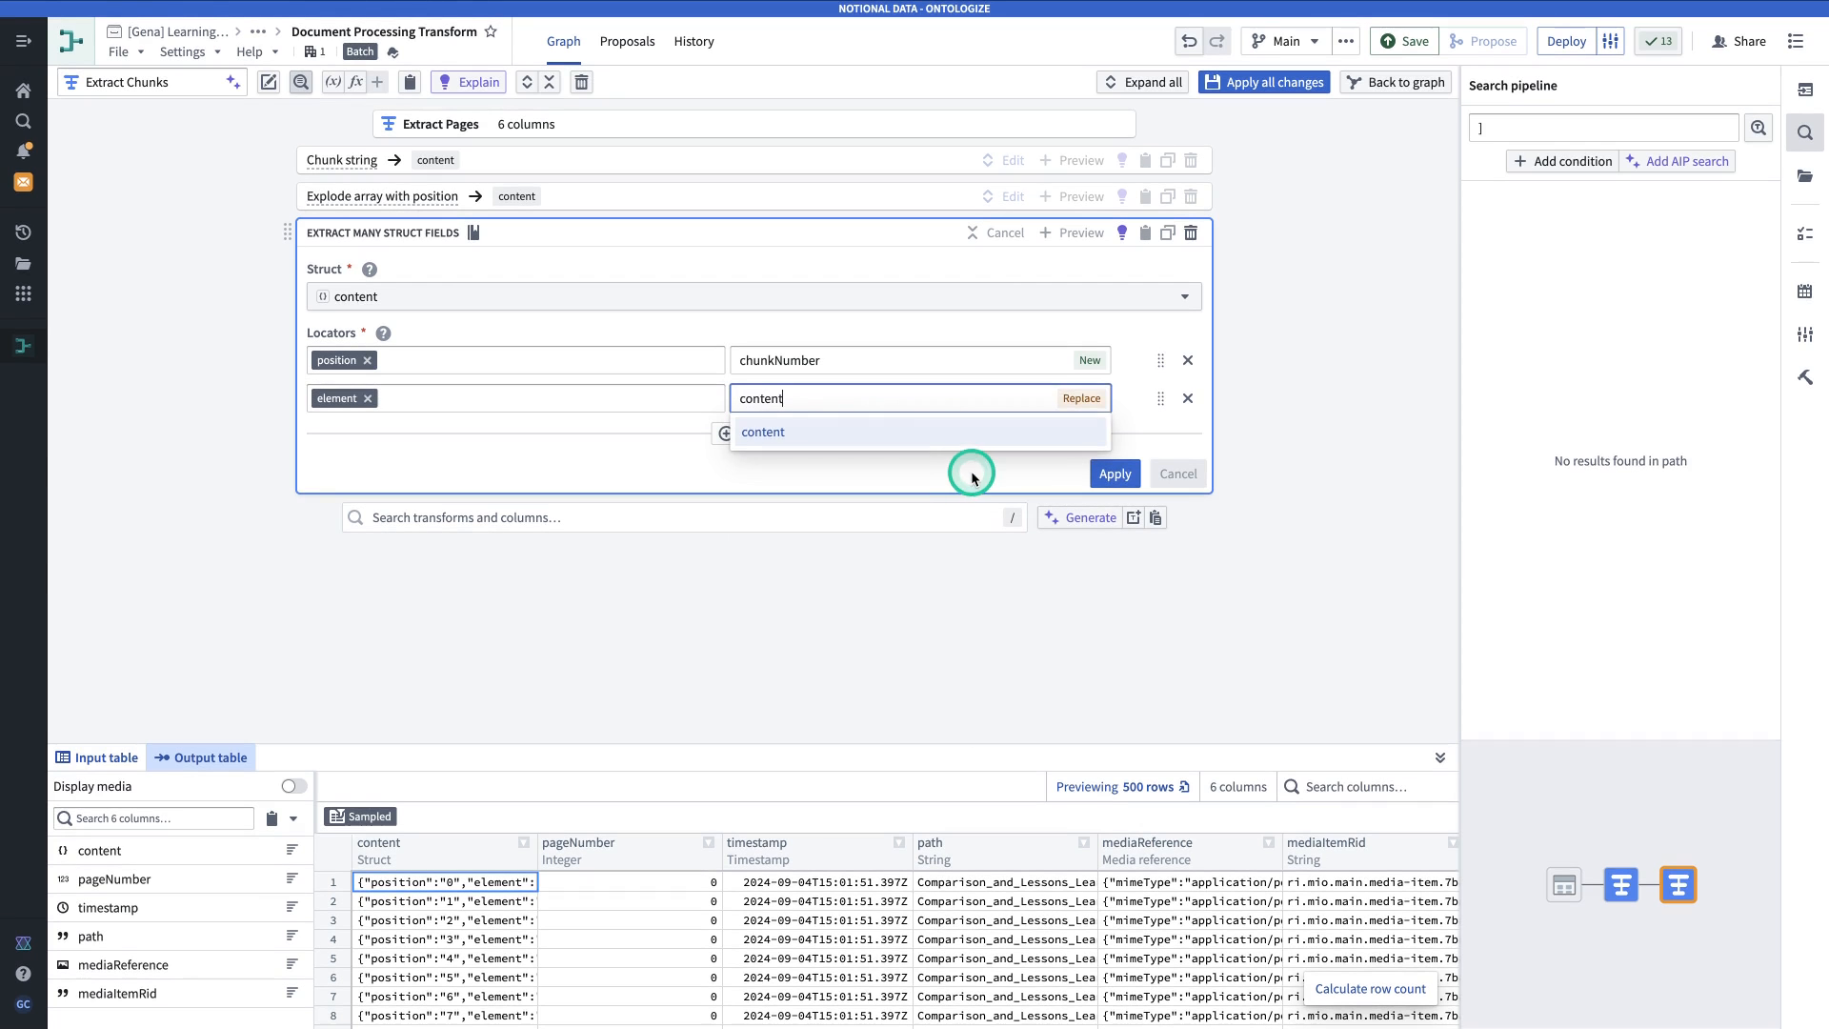
click(1113, 474)
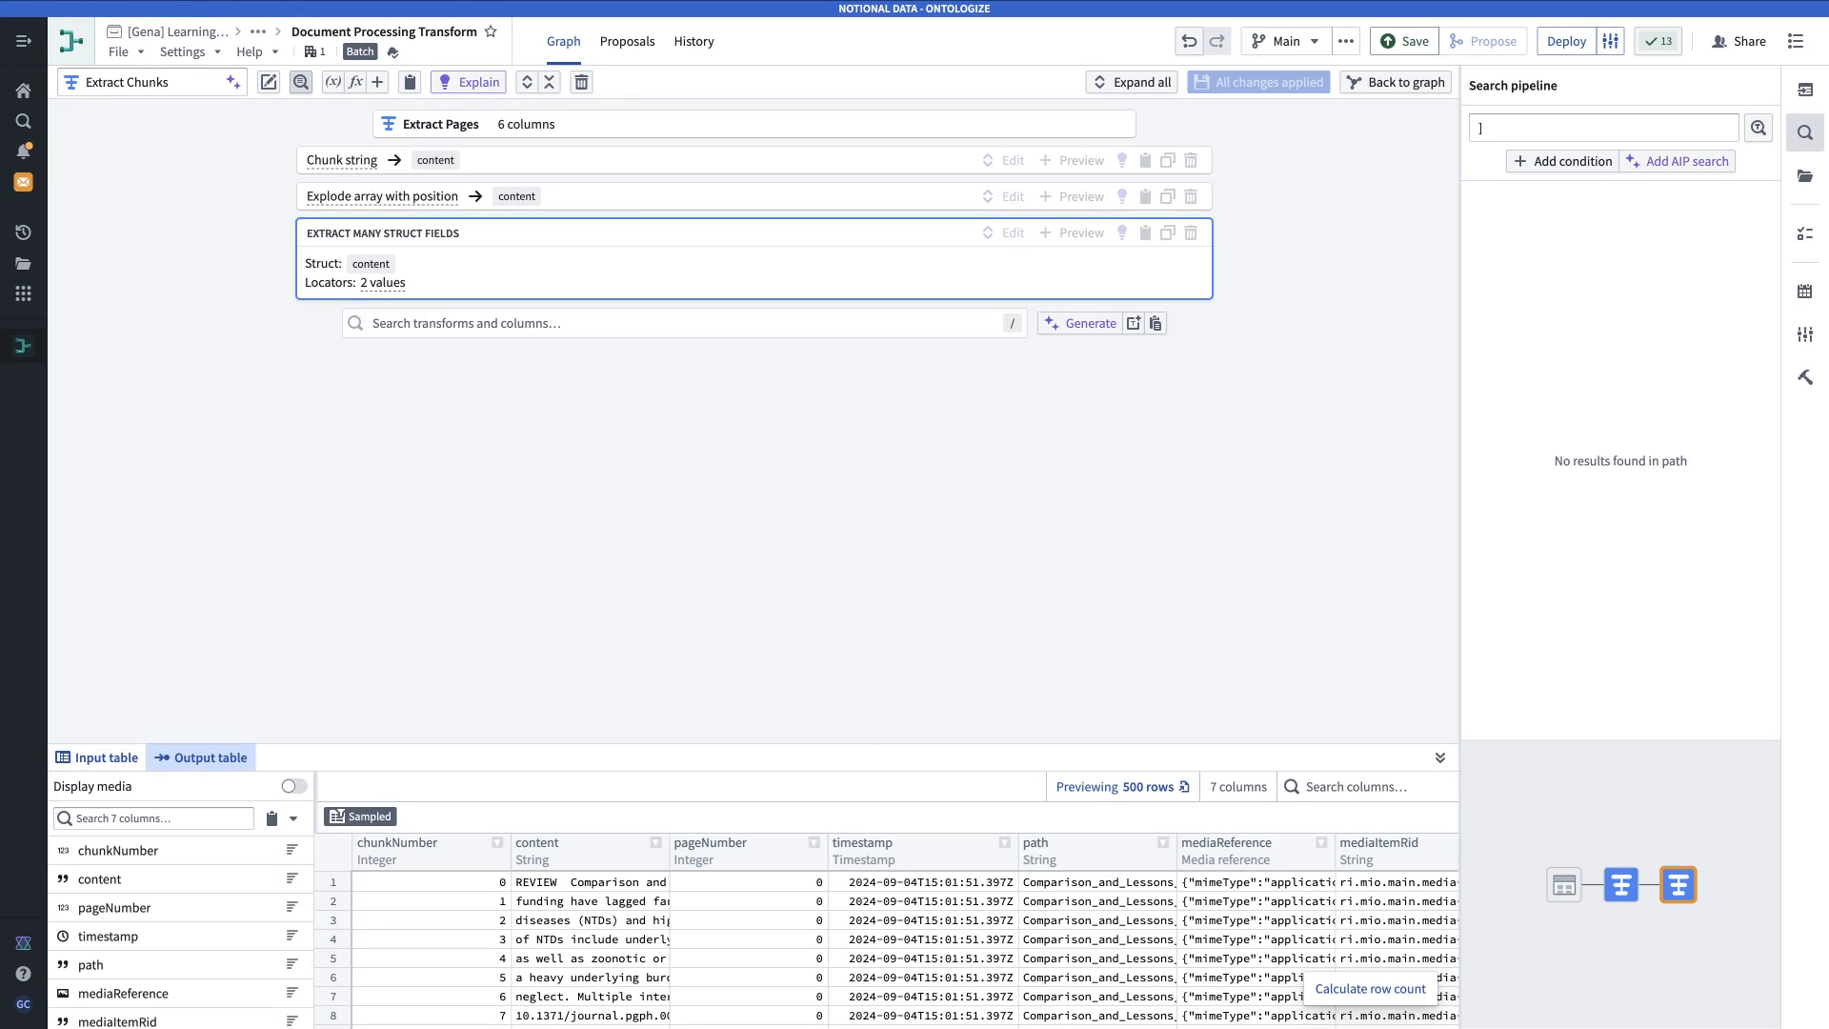
click(557, 882)
Return to the pipeline graph, start a new transform from the Extract Chunks node, and name it Create Chunk ID.
click(1398, 89)
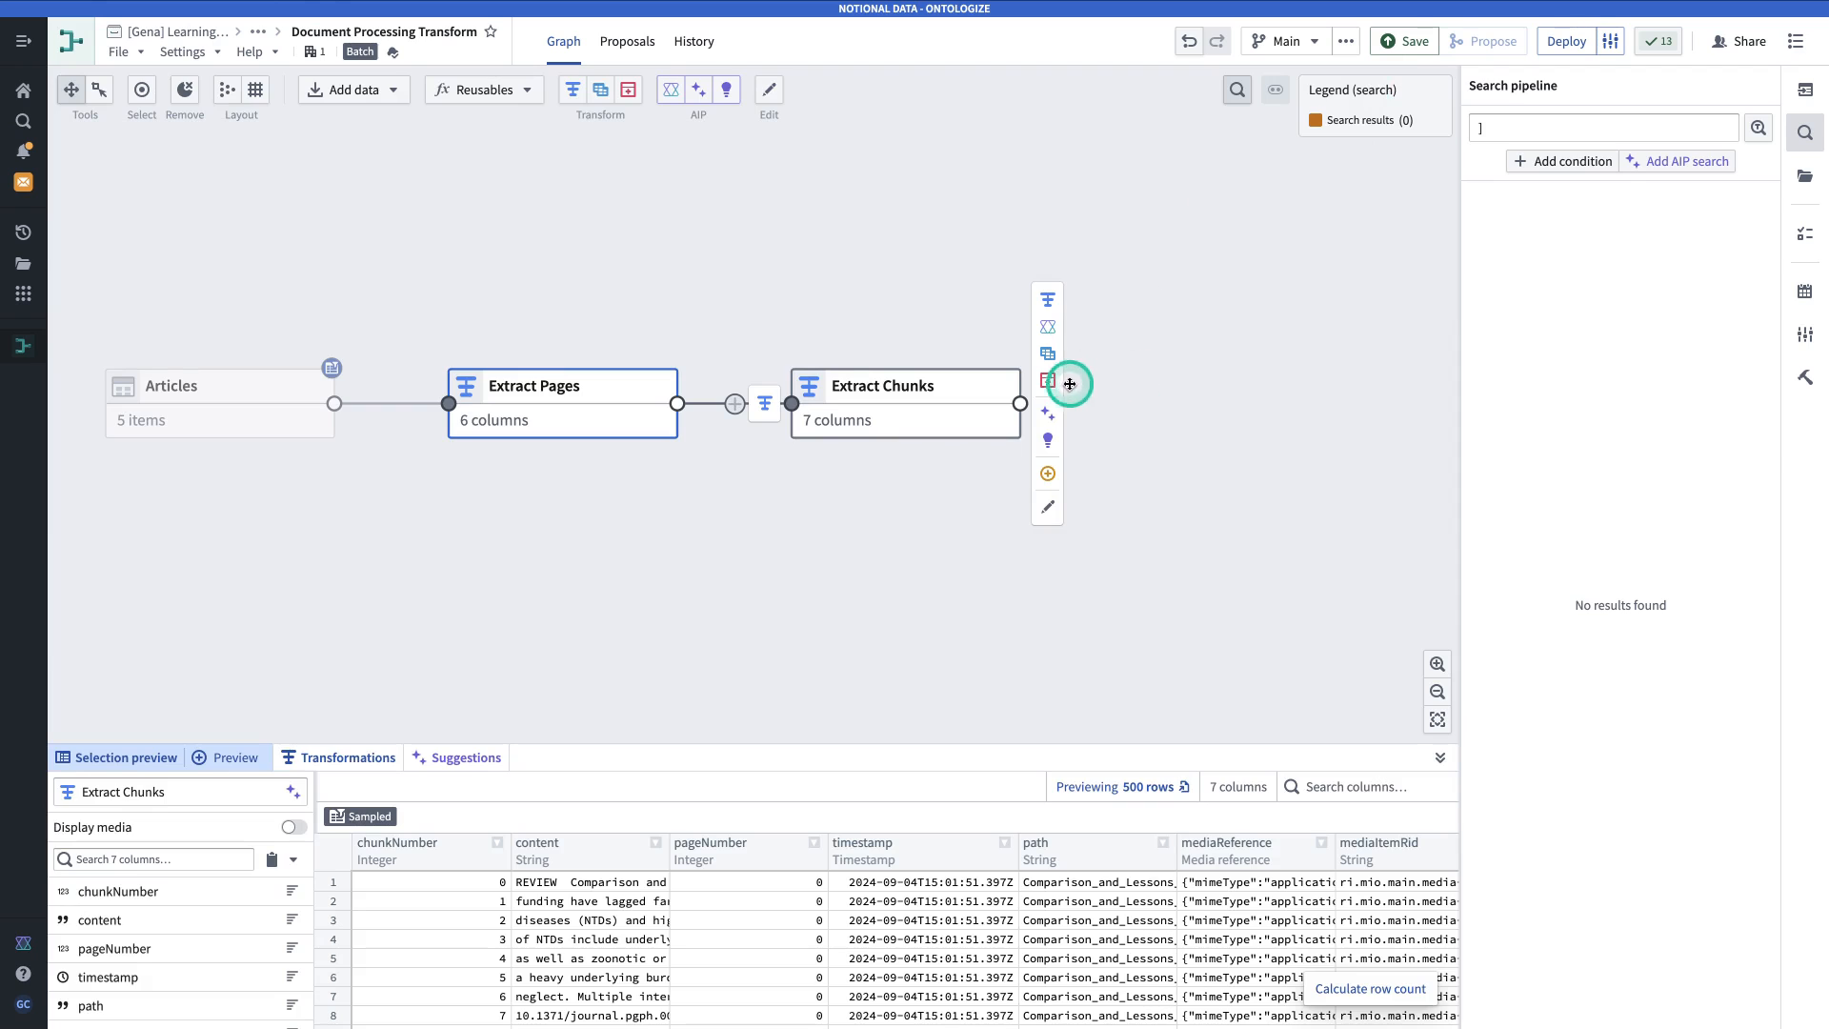
click(1089, 300)
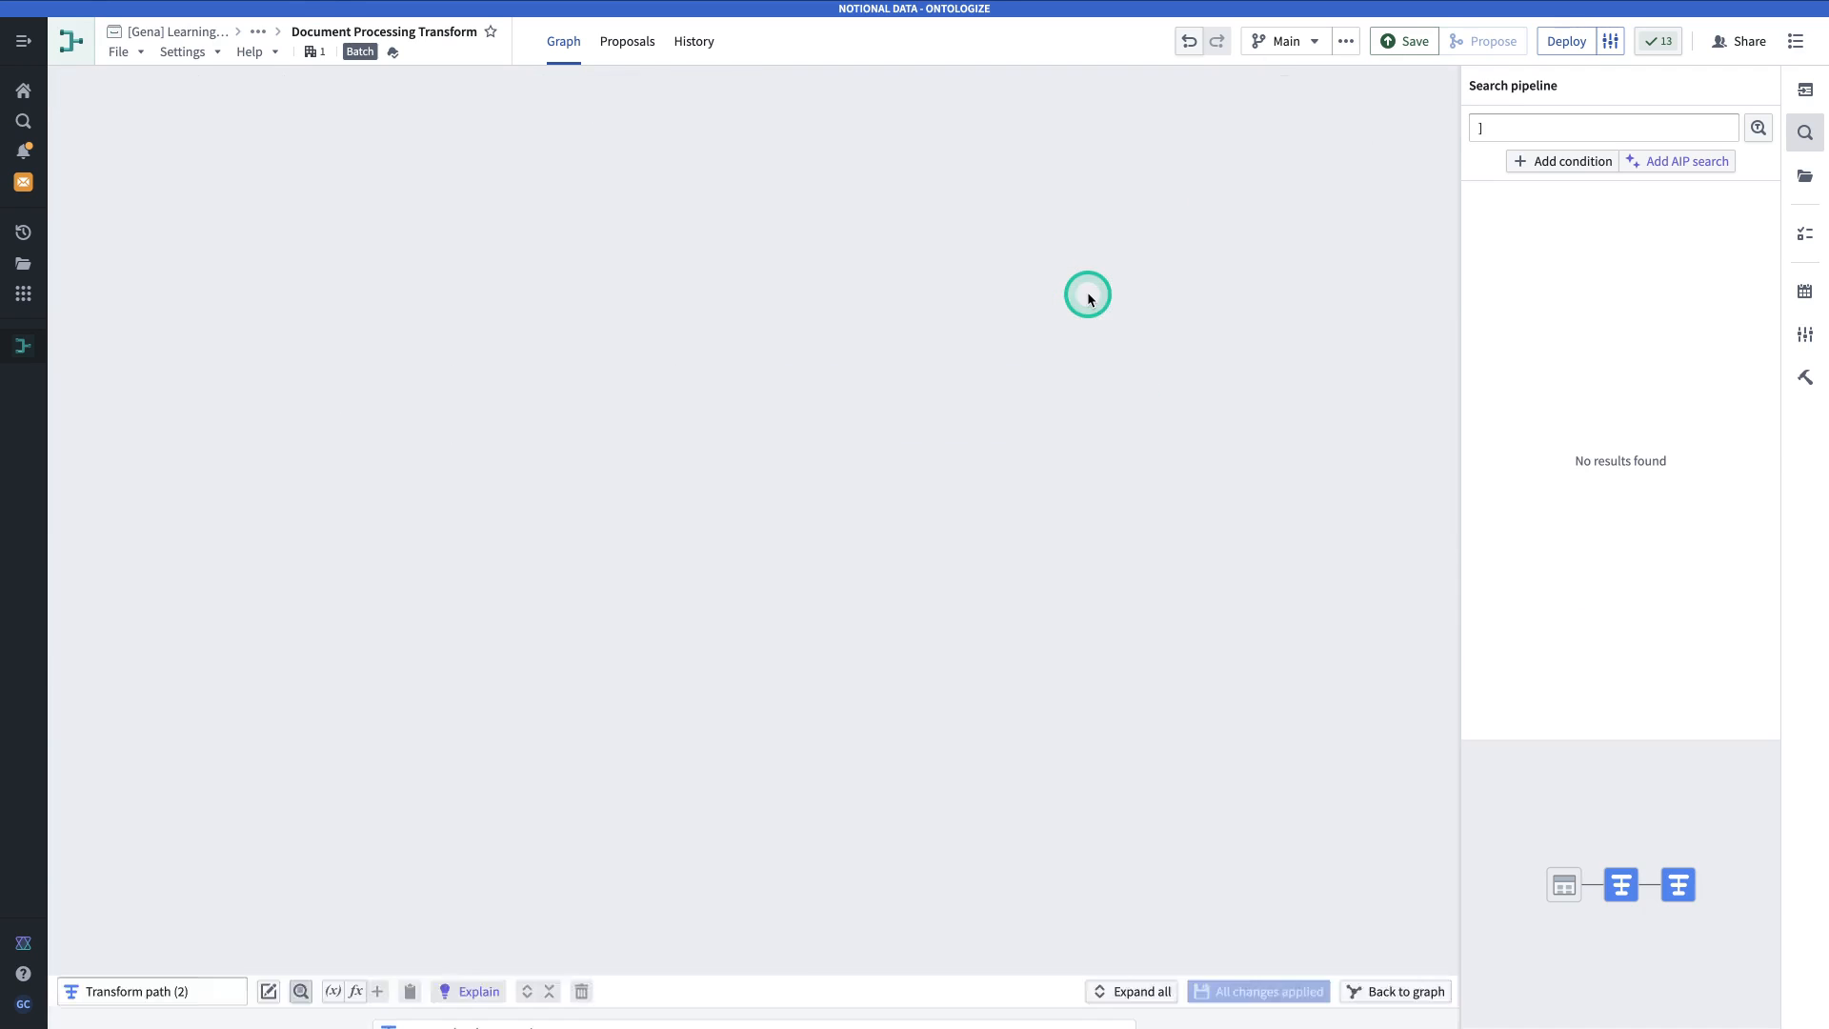
click(152, 78)
triple_click(152, 80)
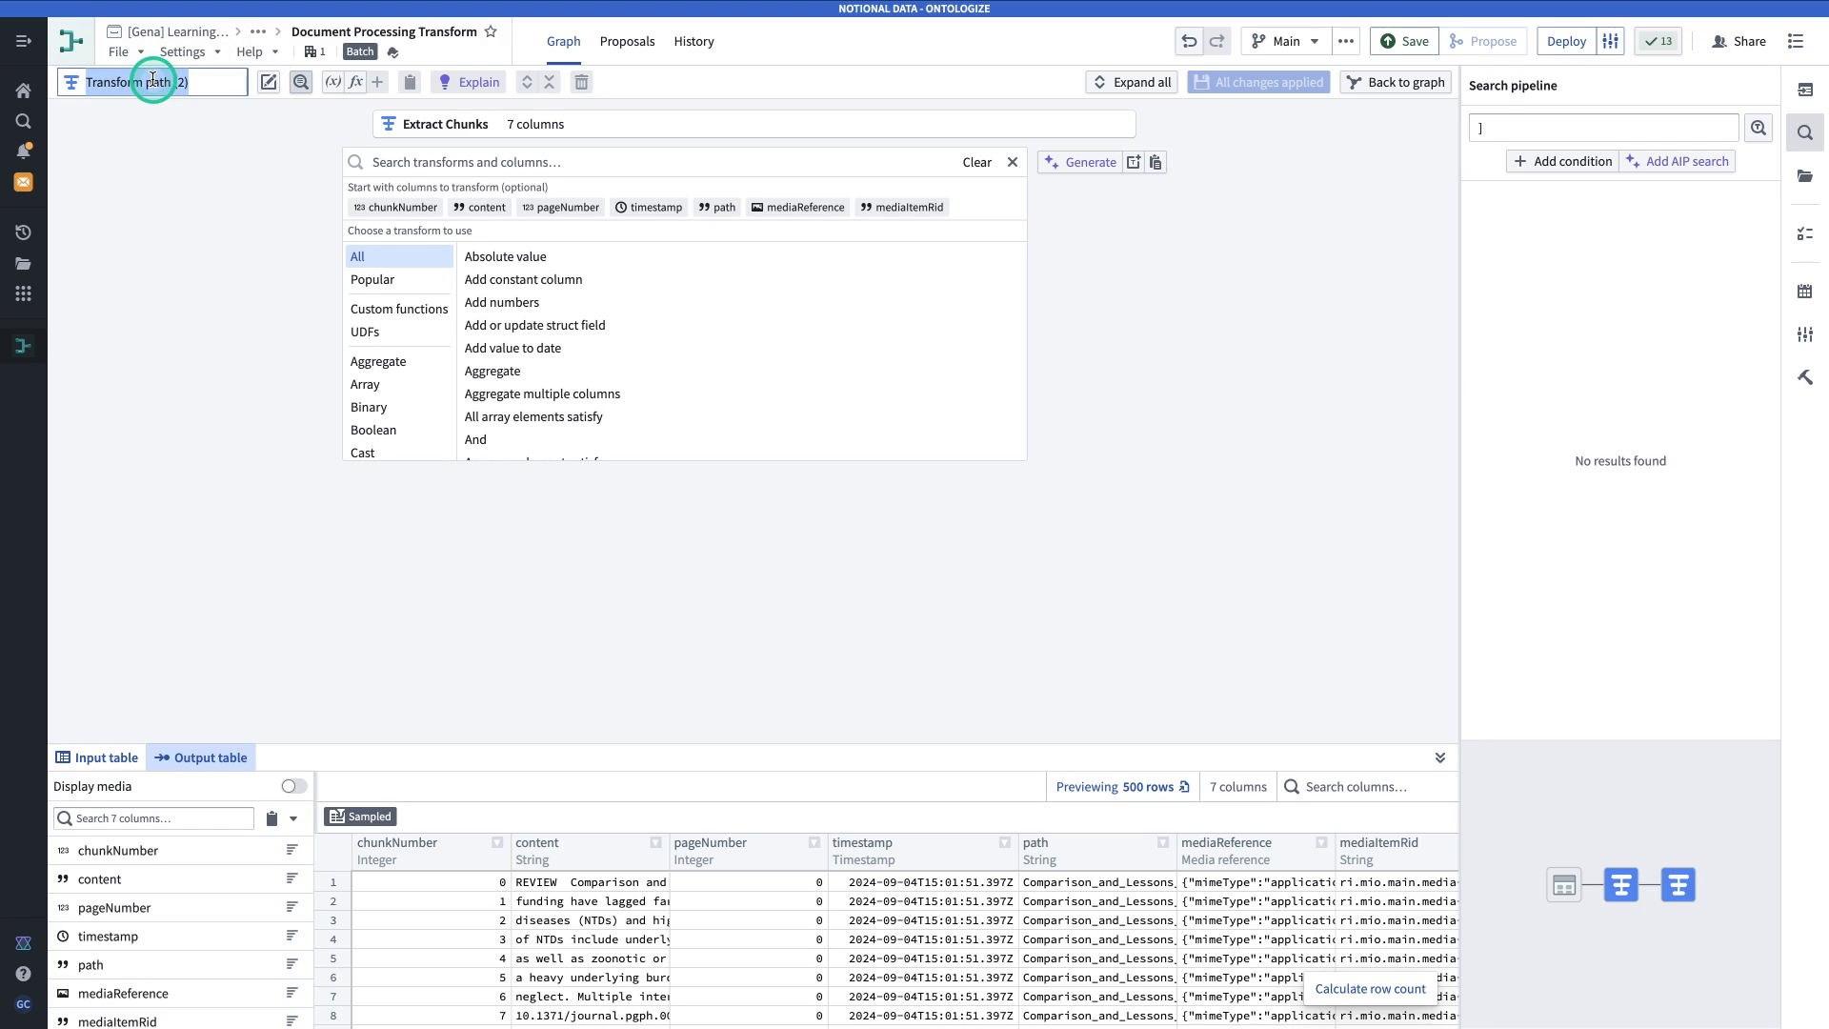
text(Create Chunk ID)
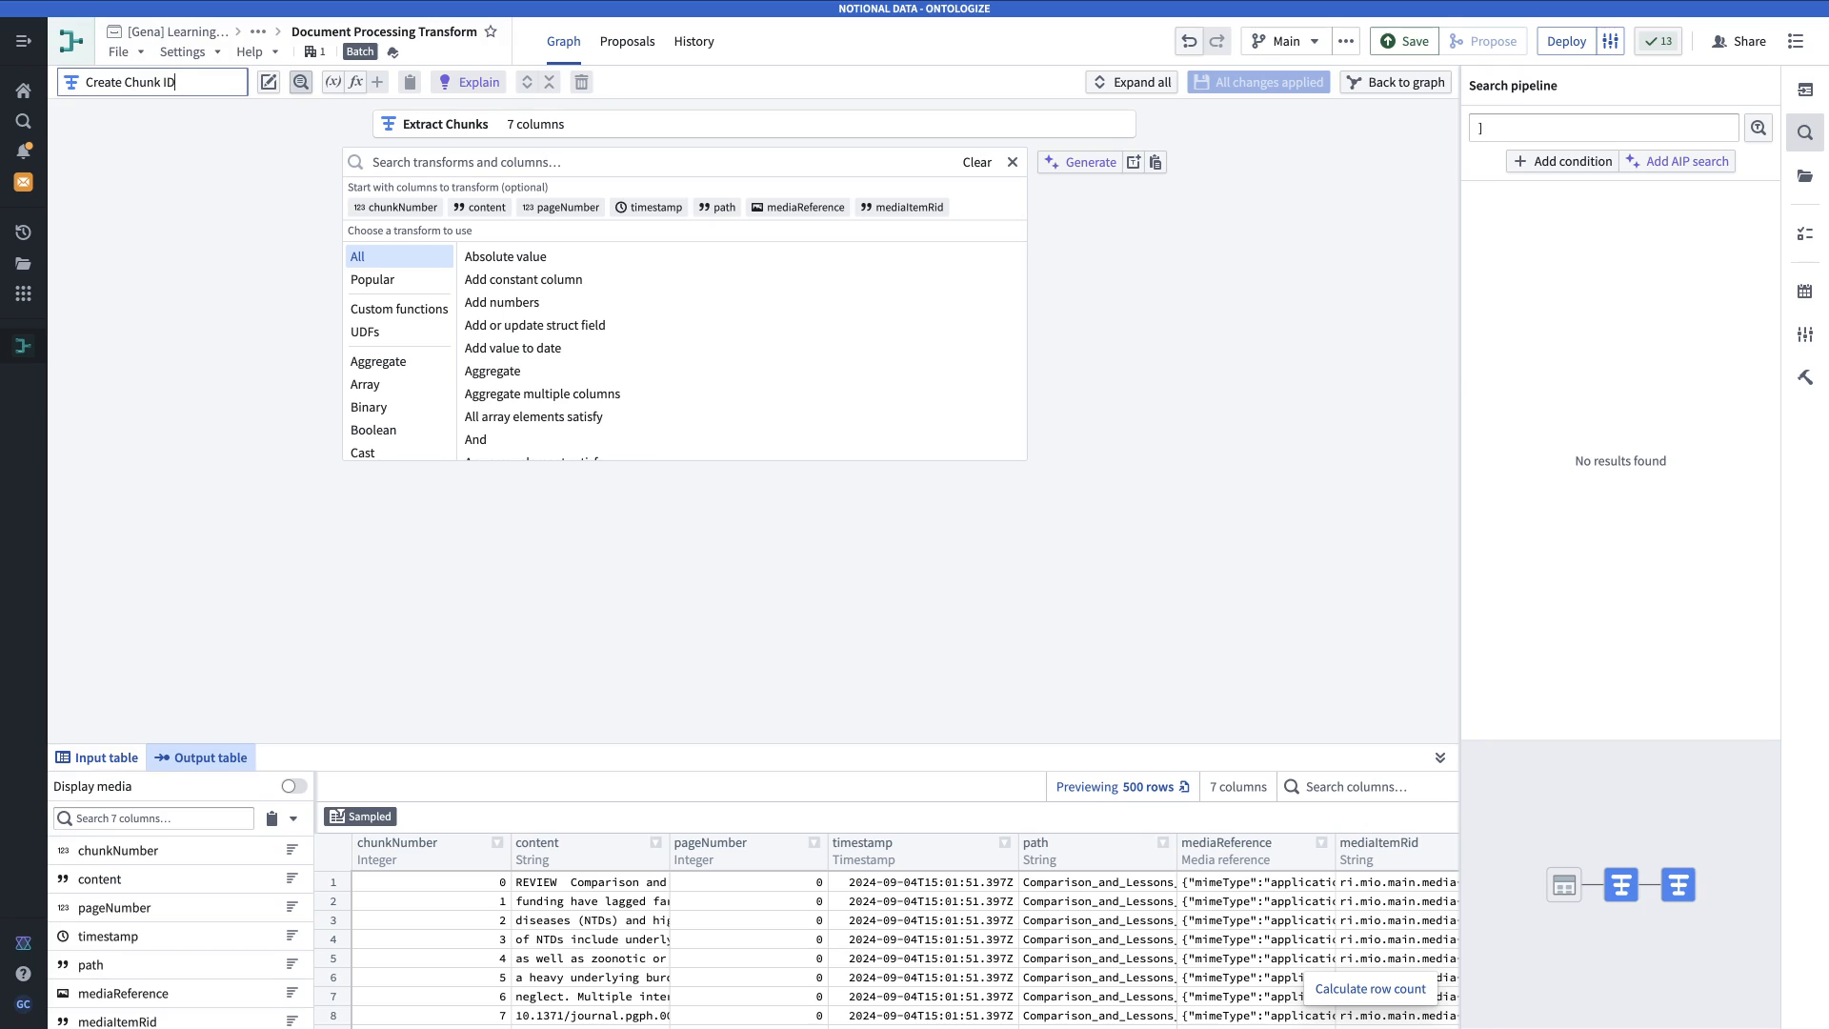
Add a Concatenate strings transform with an underscore separator and mediaItemRid as the first expression.
click(703, 166)
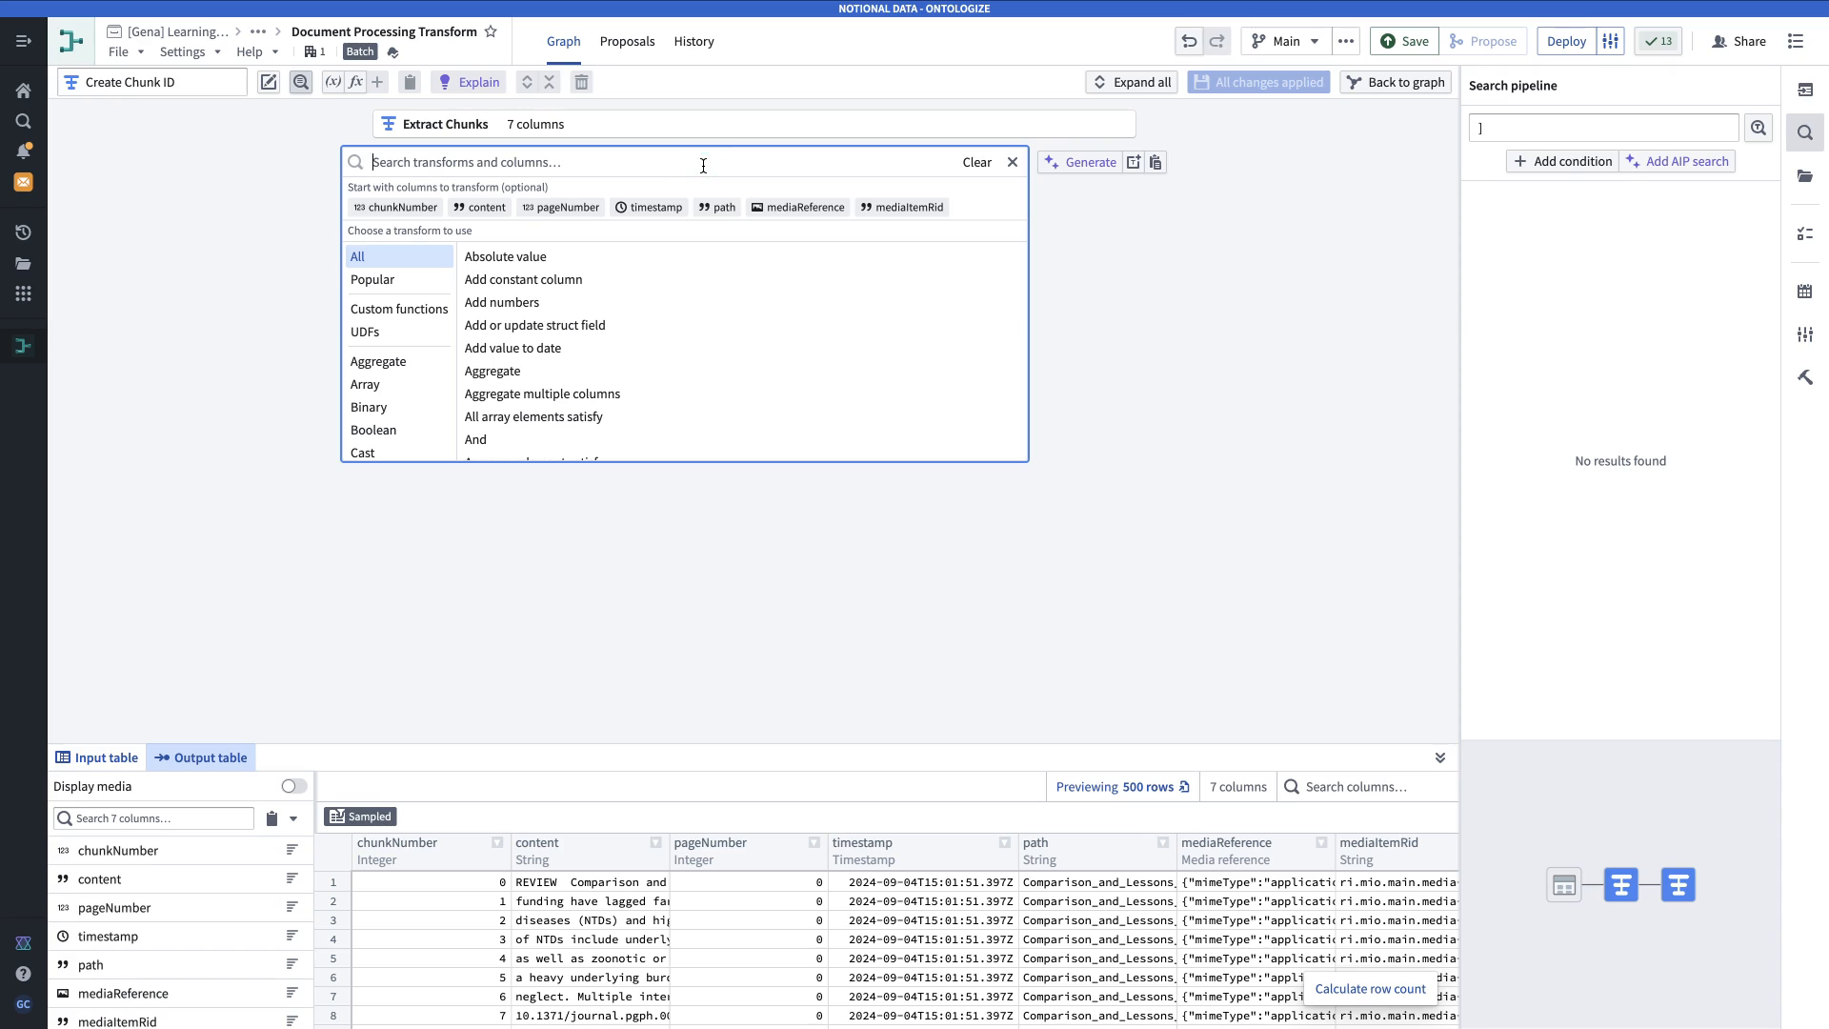
text(conc)
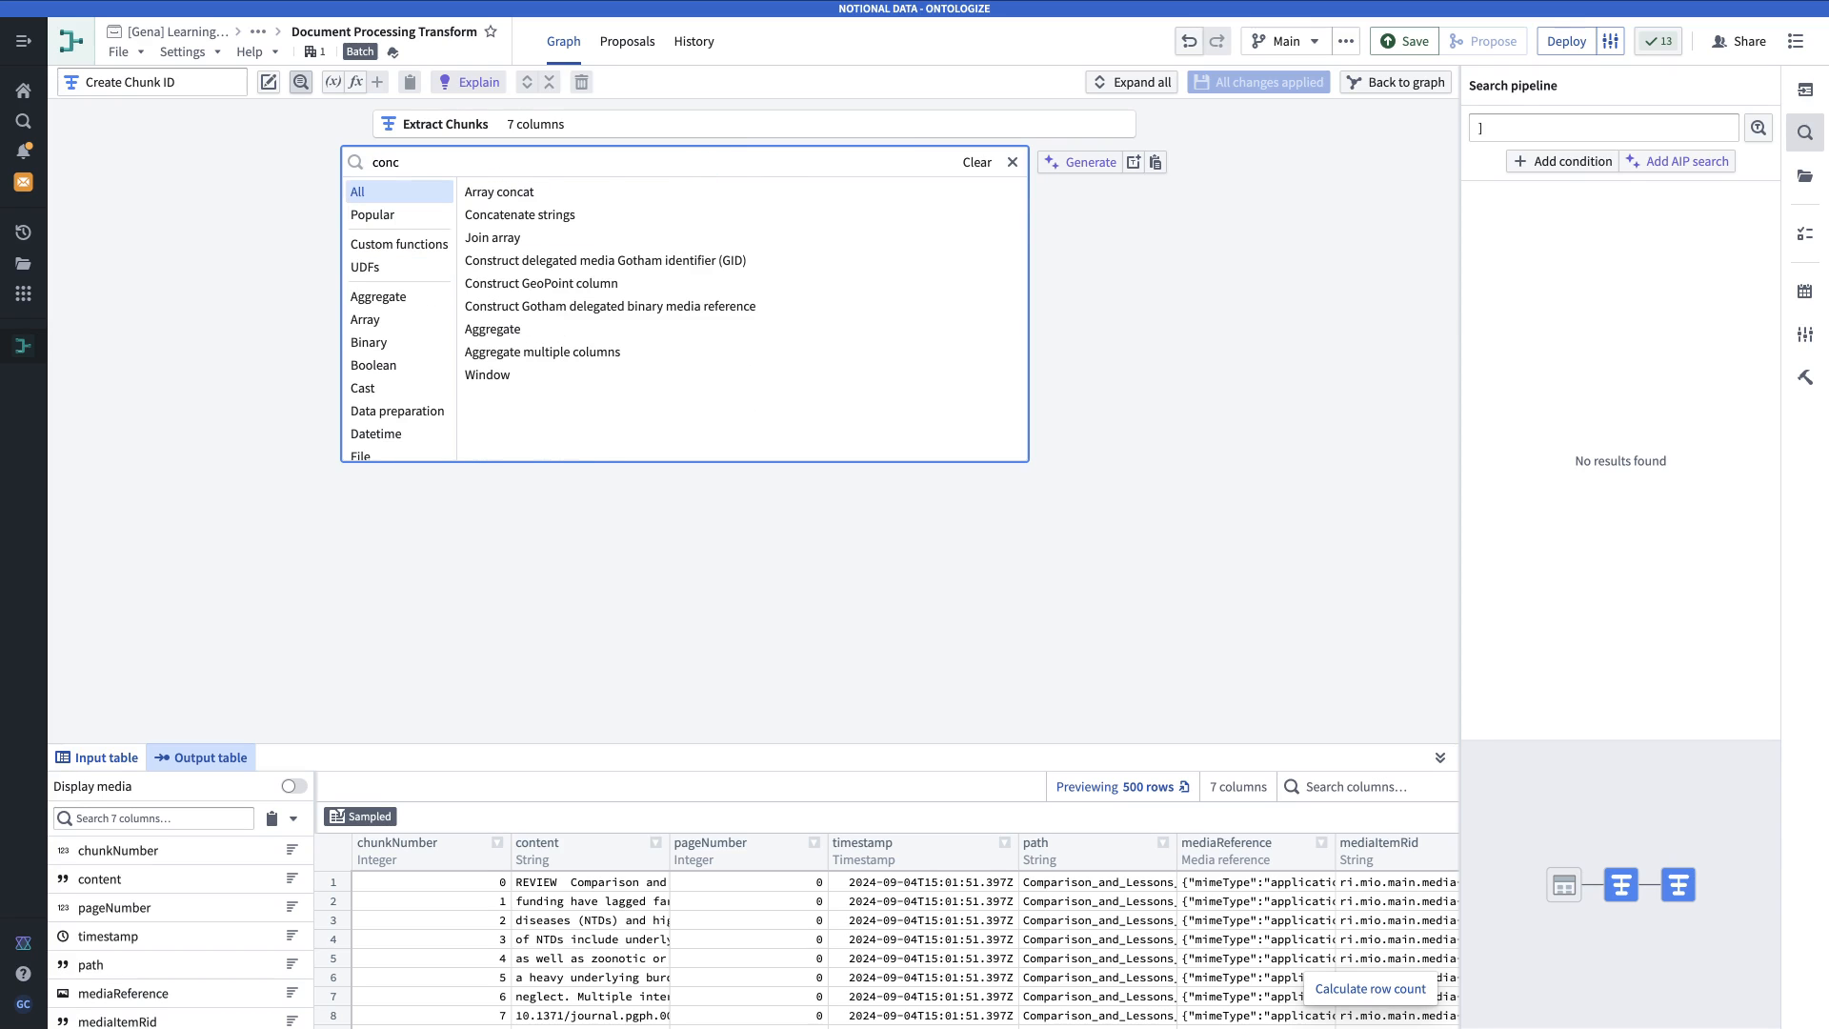
click(686, 215)
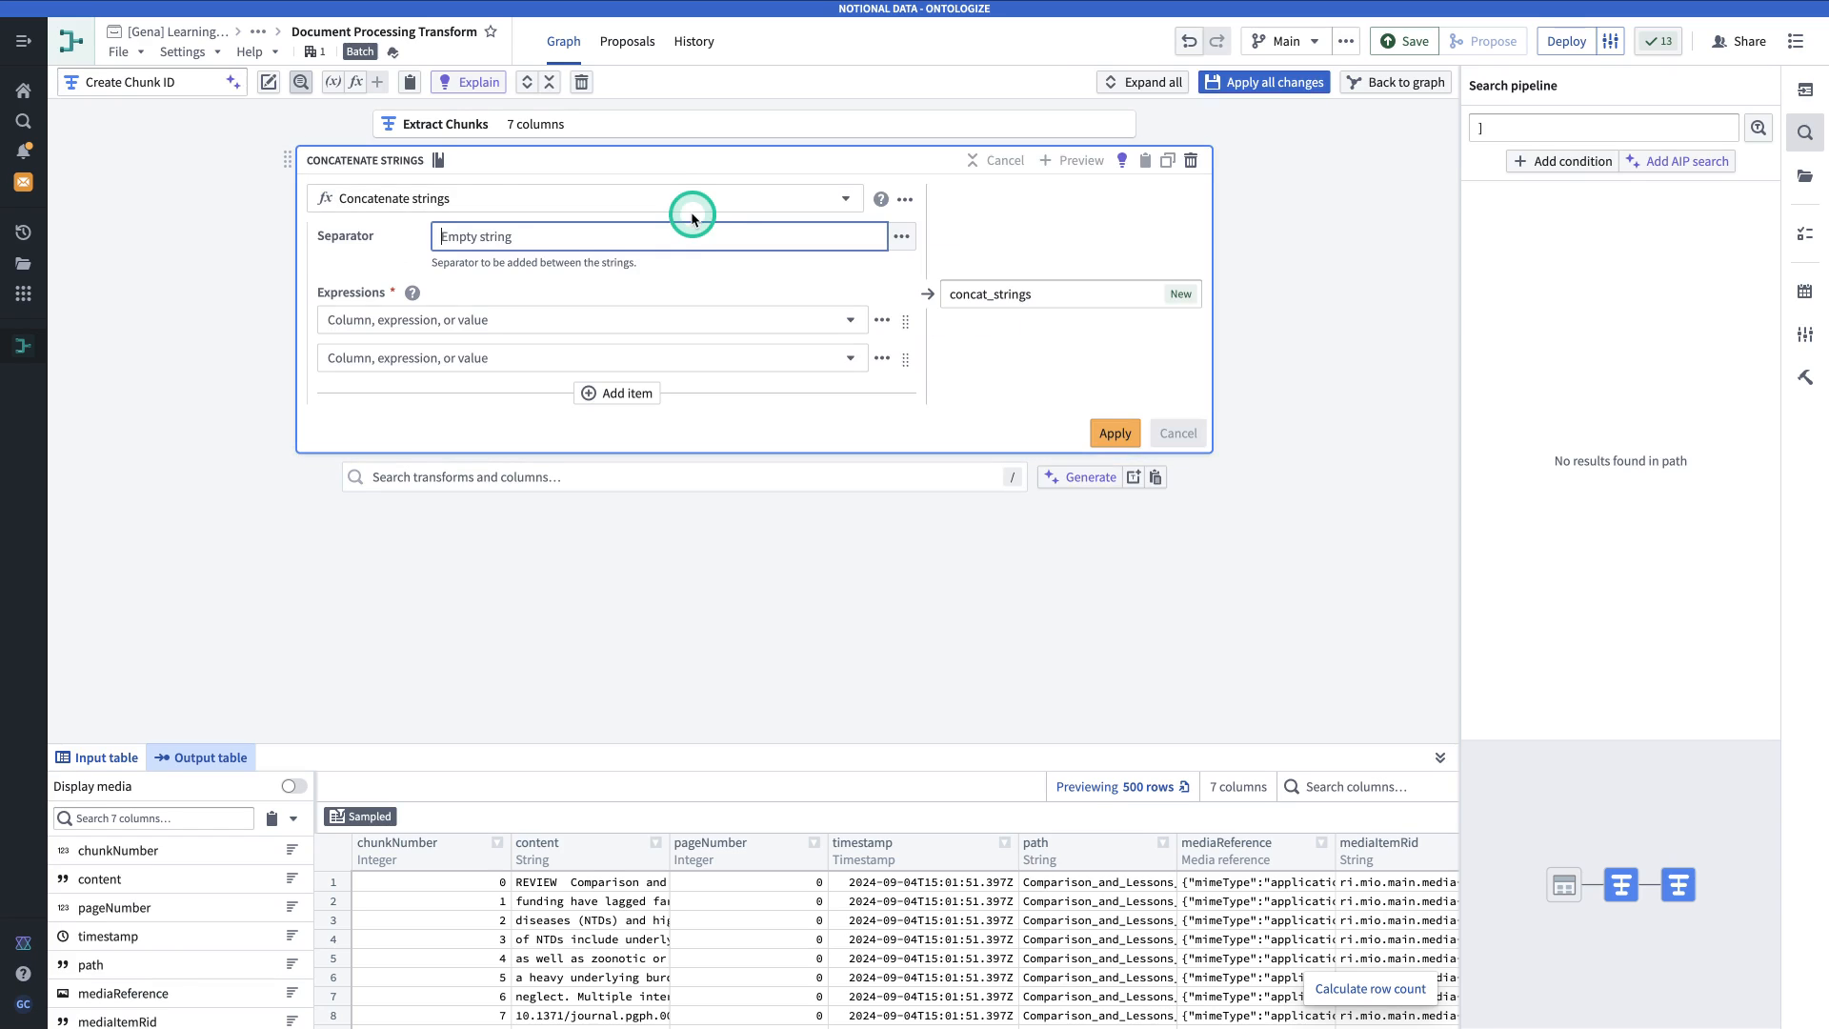
click(621, 319)
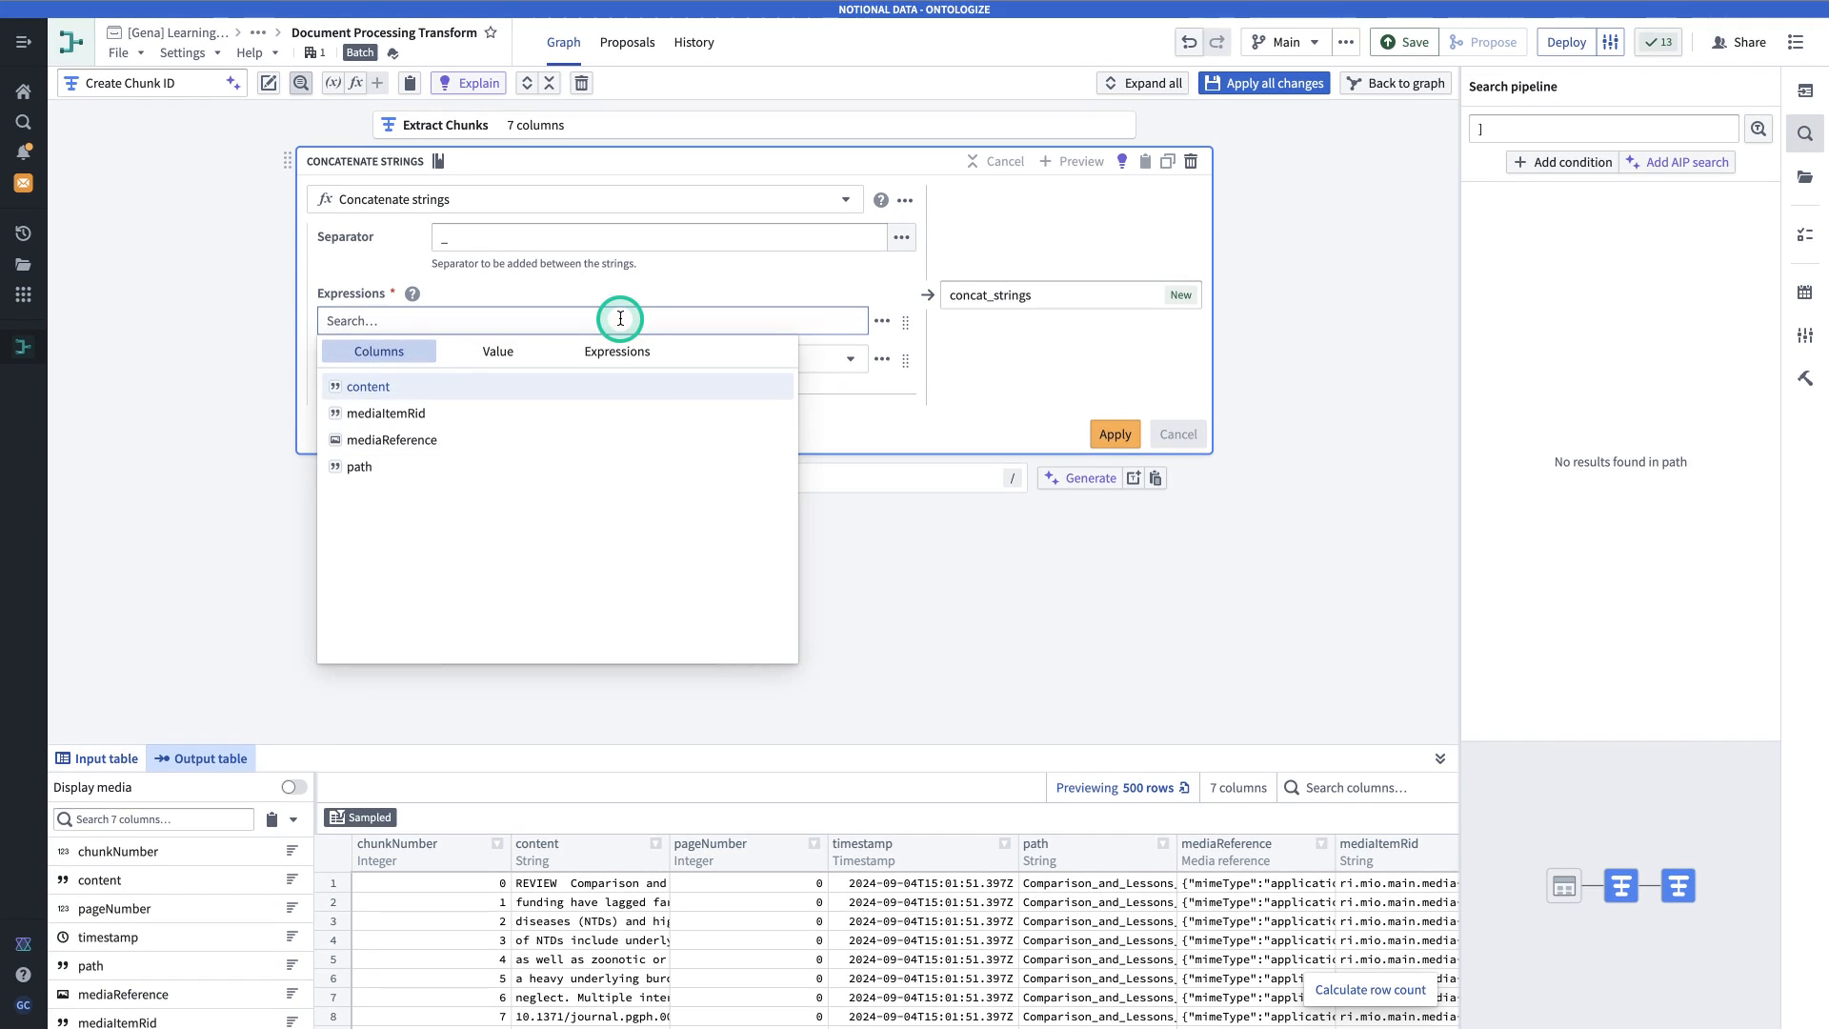
click(530, 411)
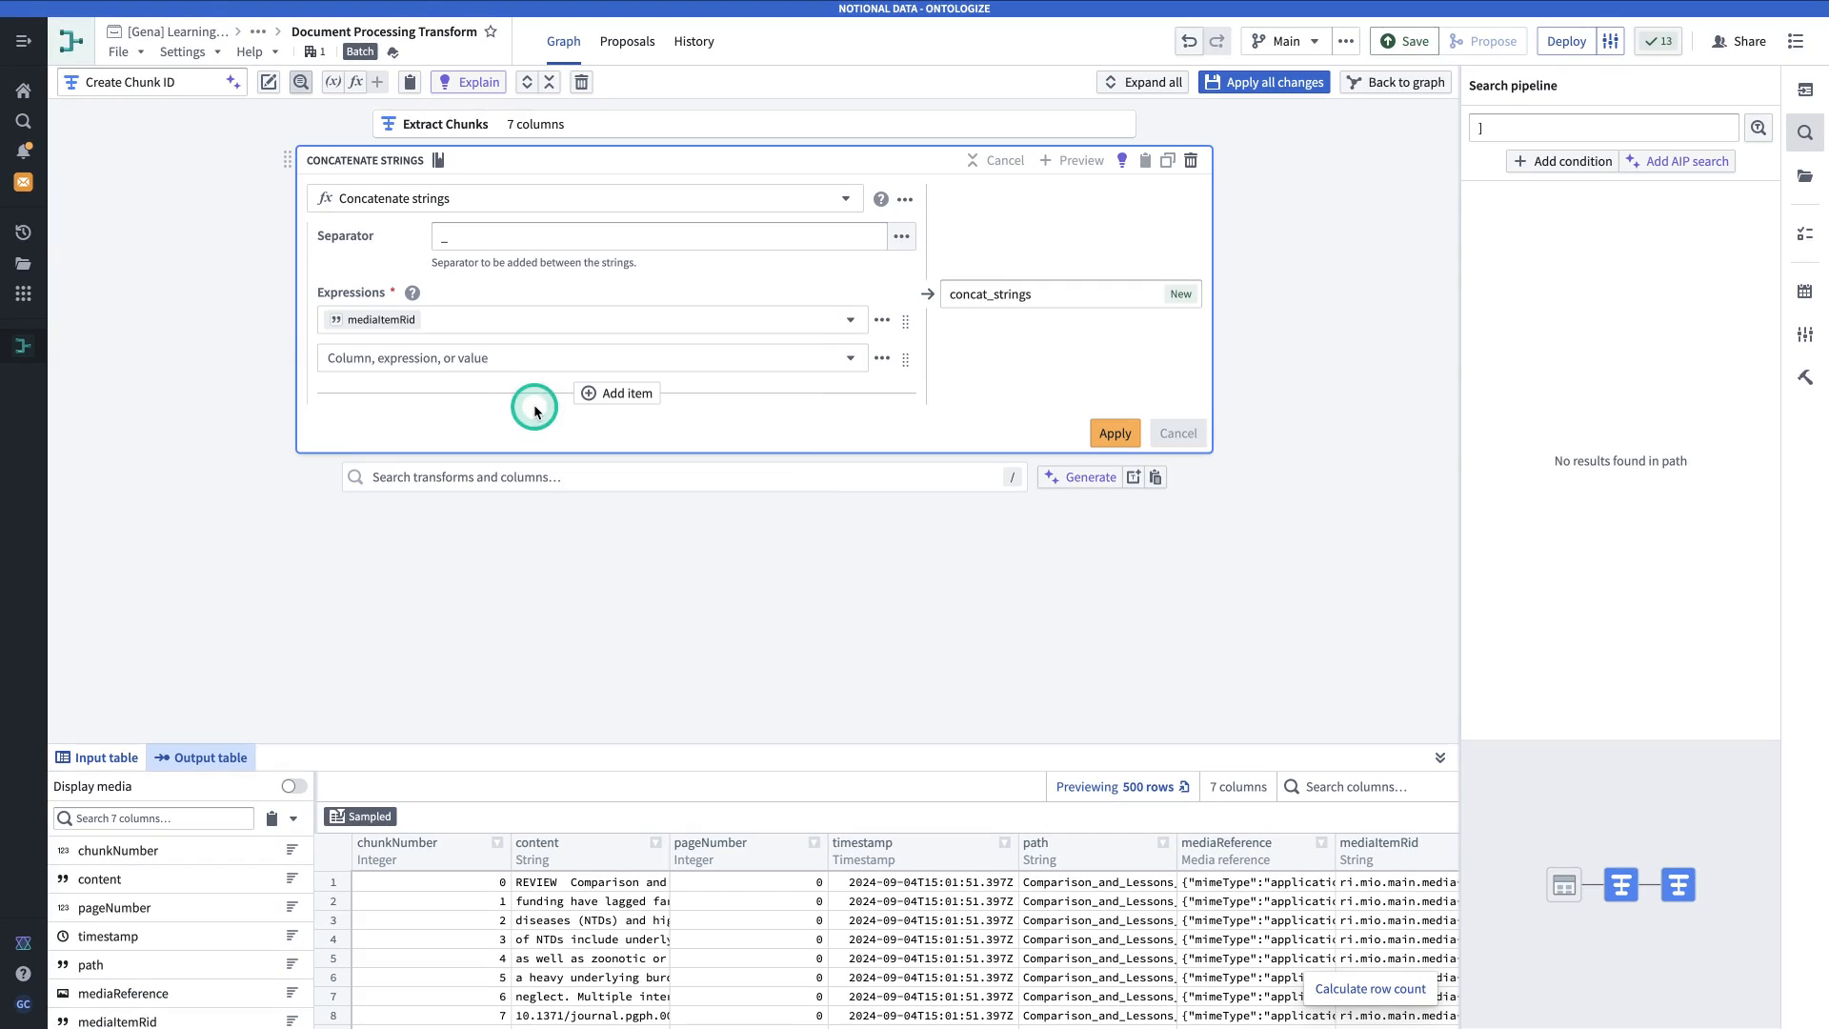
Set the second concatenation expression to a Cast of the pageNumber column to String.
click(713, 349)
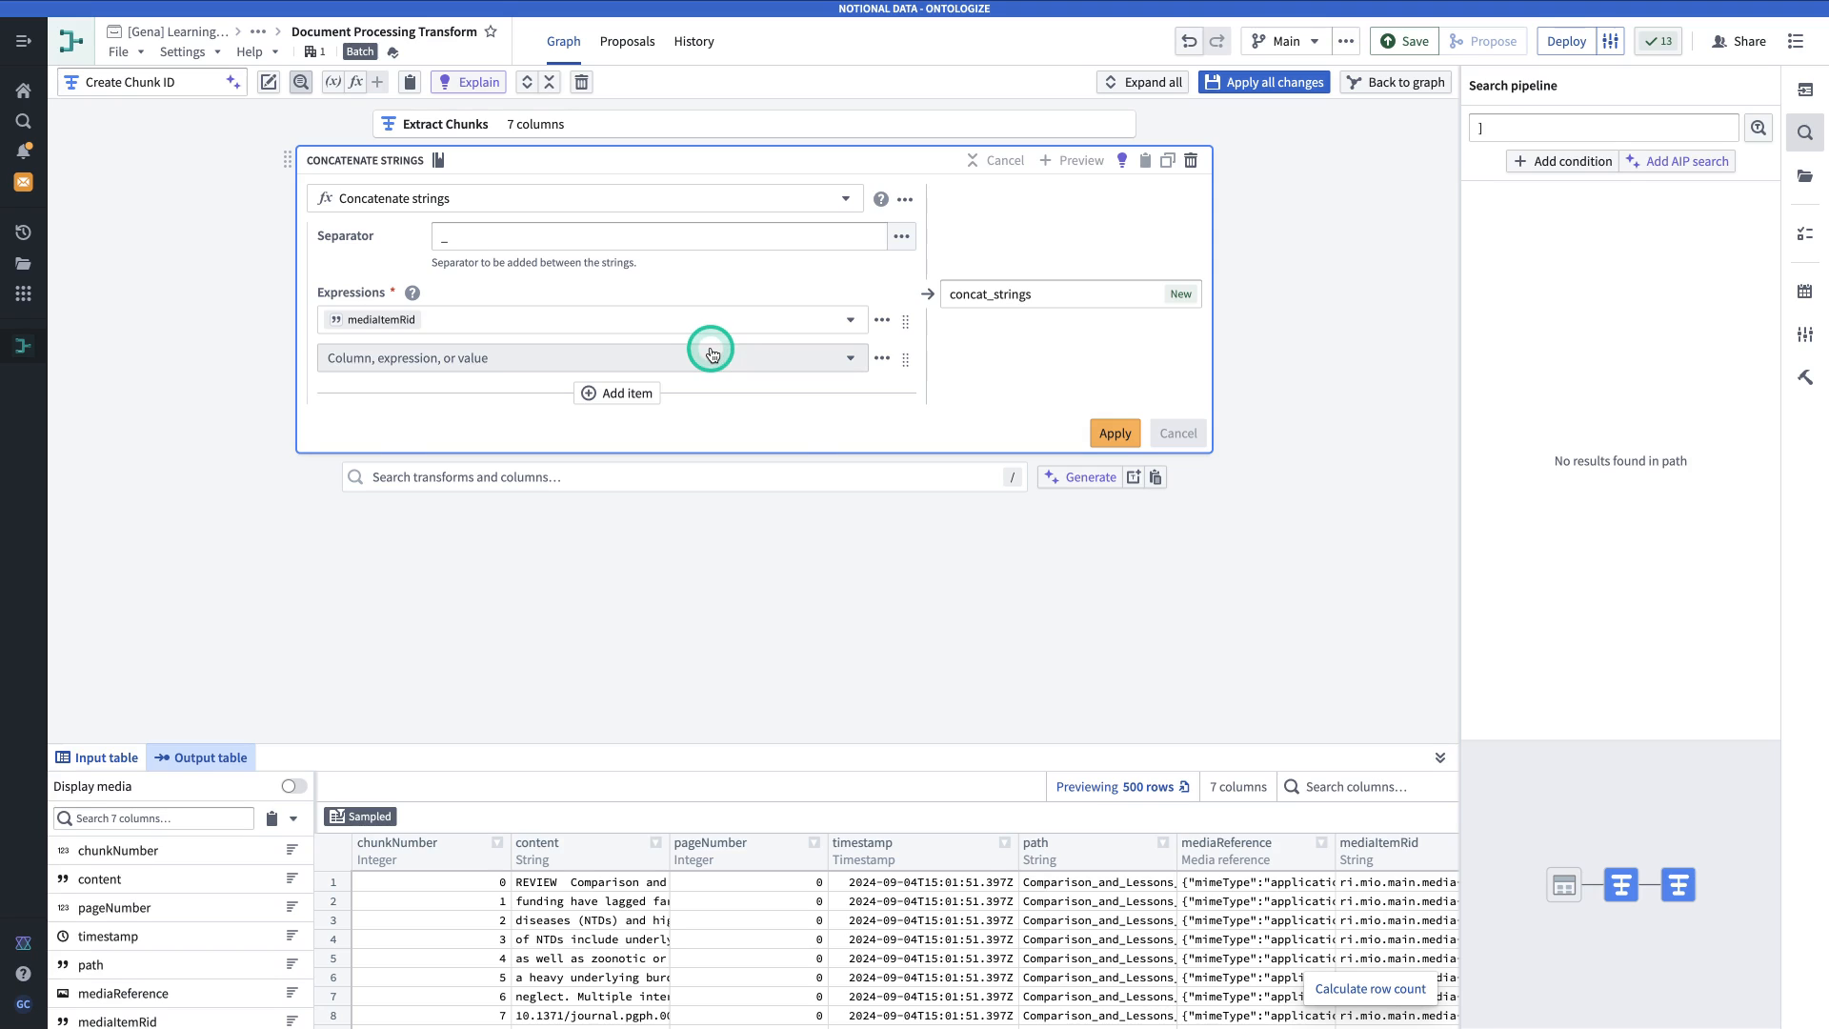
click(708, 357)
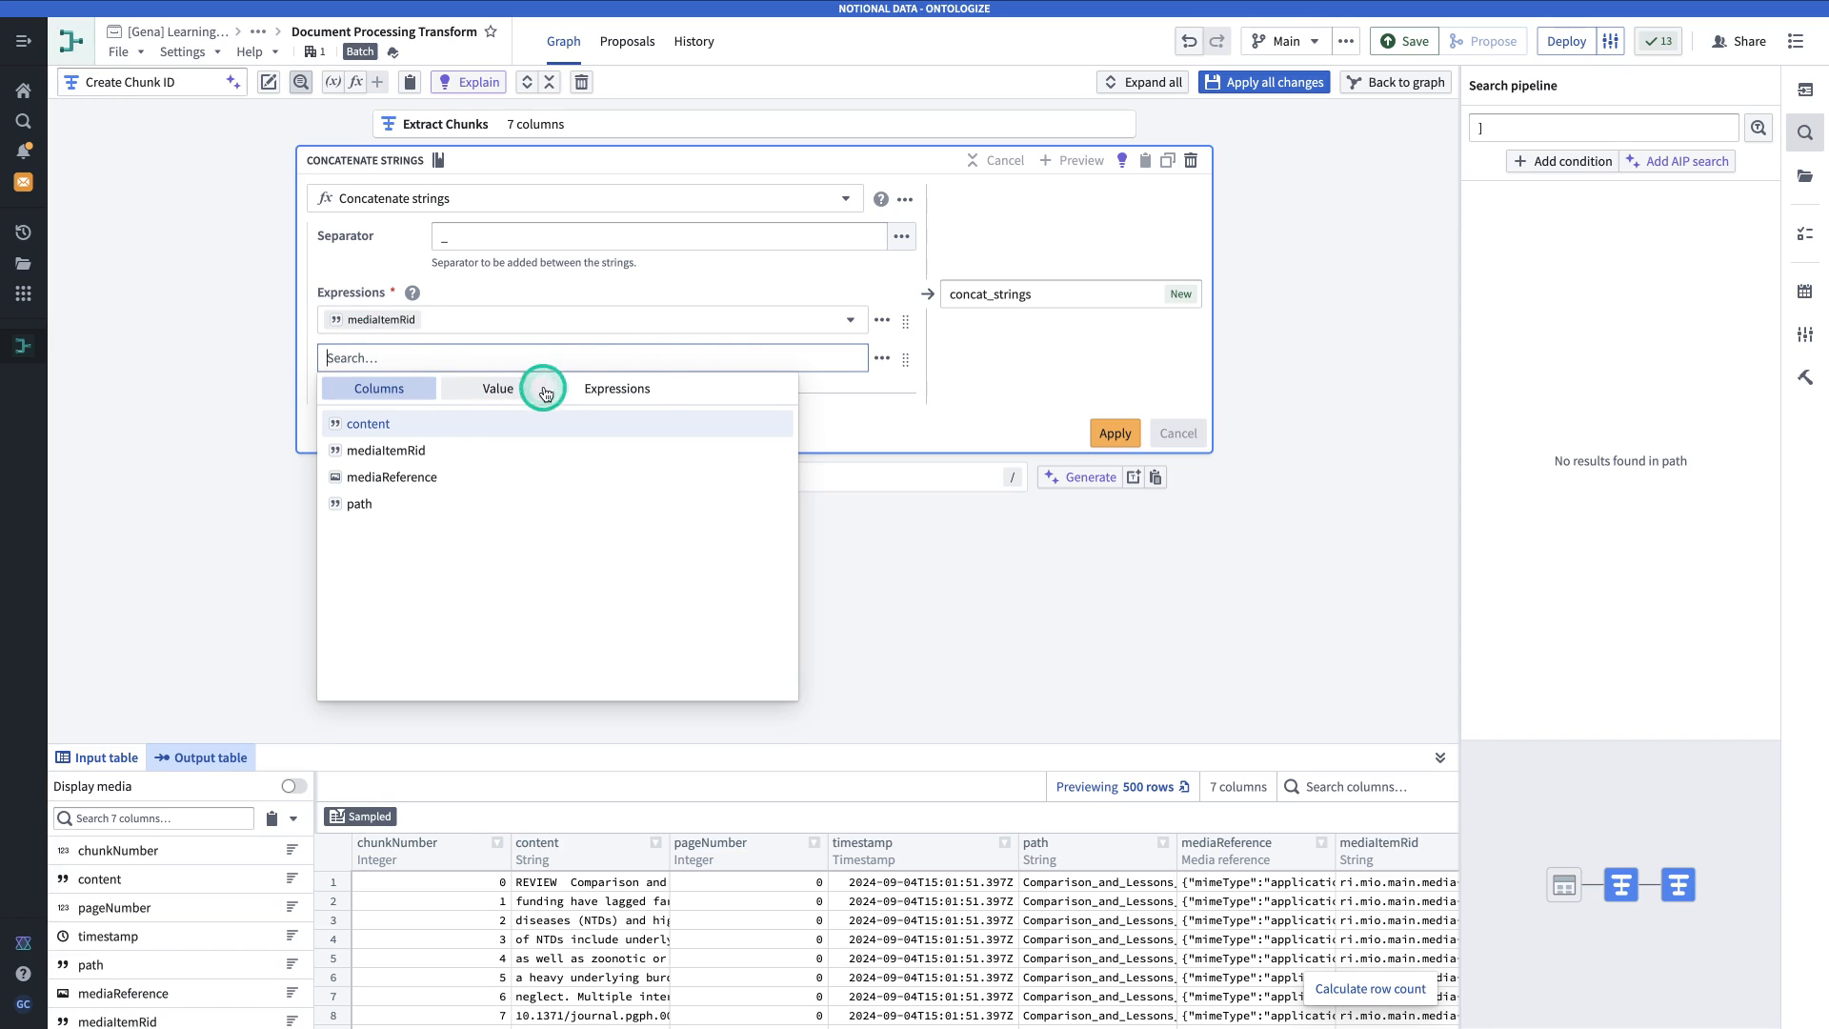
click(608, 396)
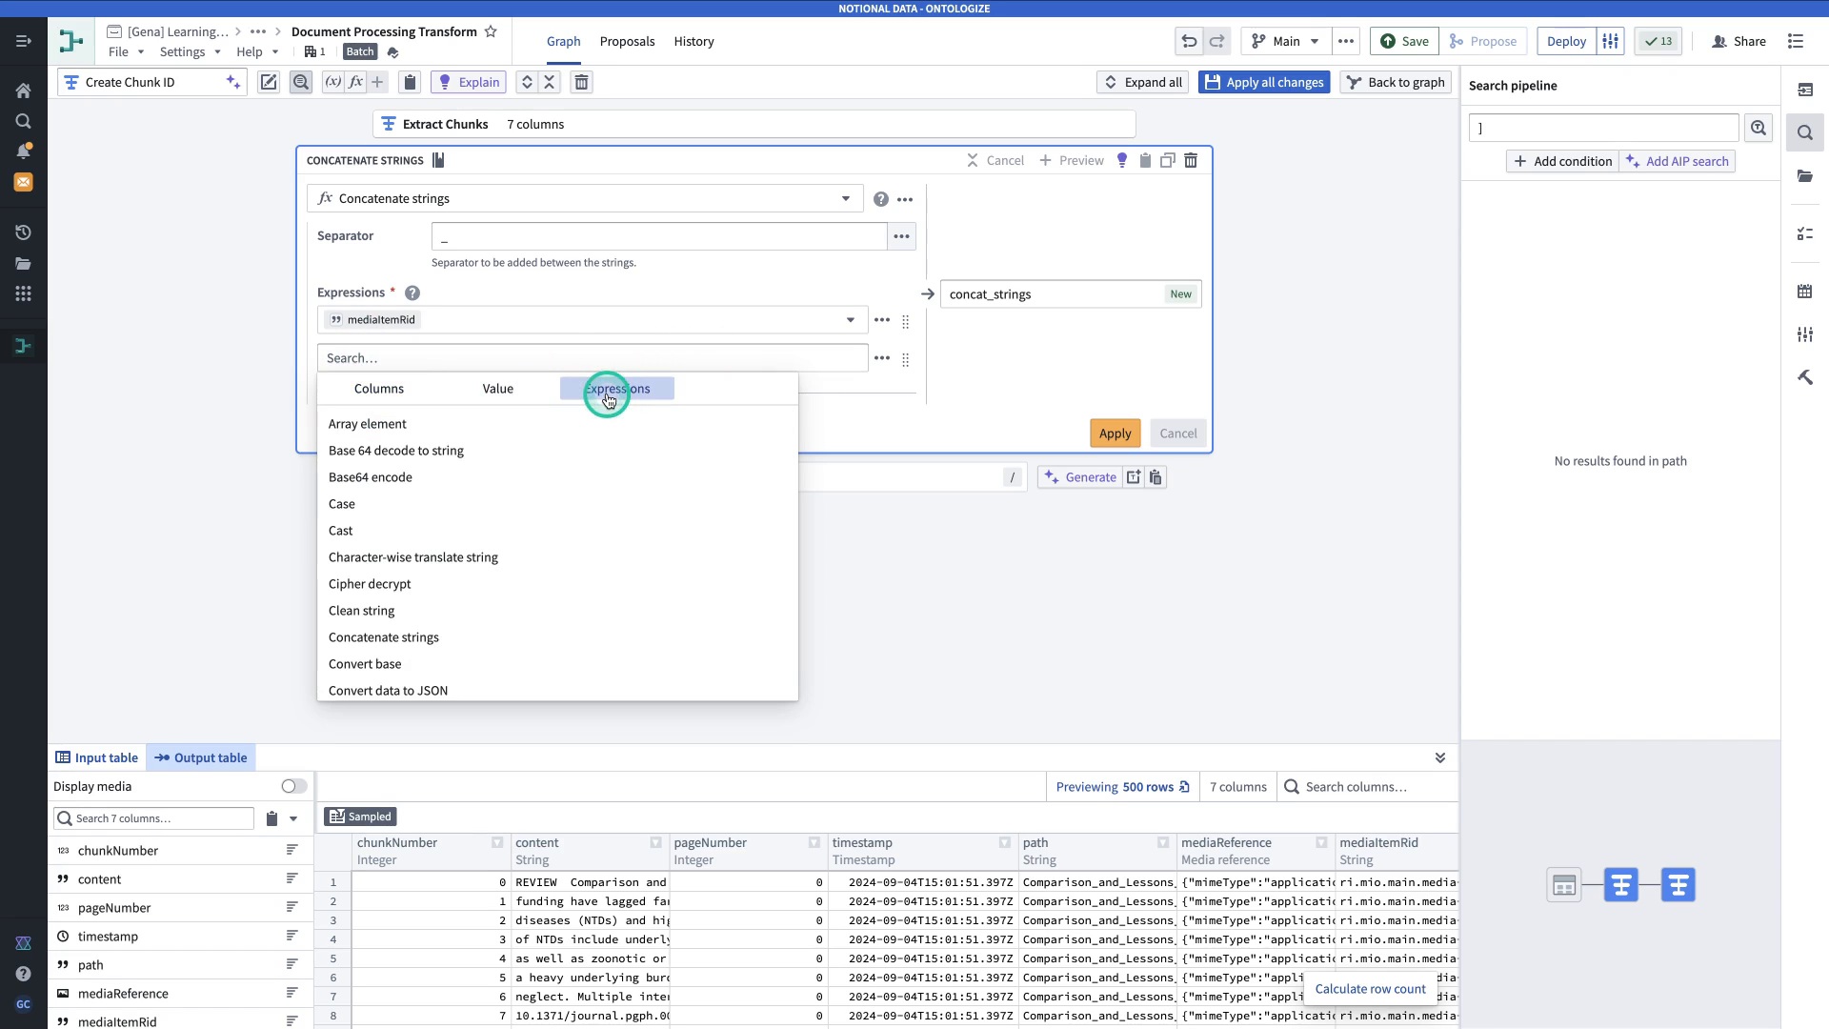
click(436, 530)
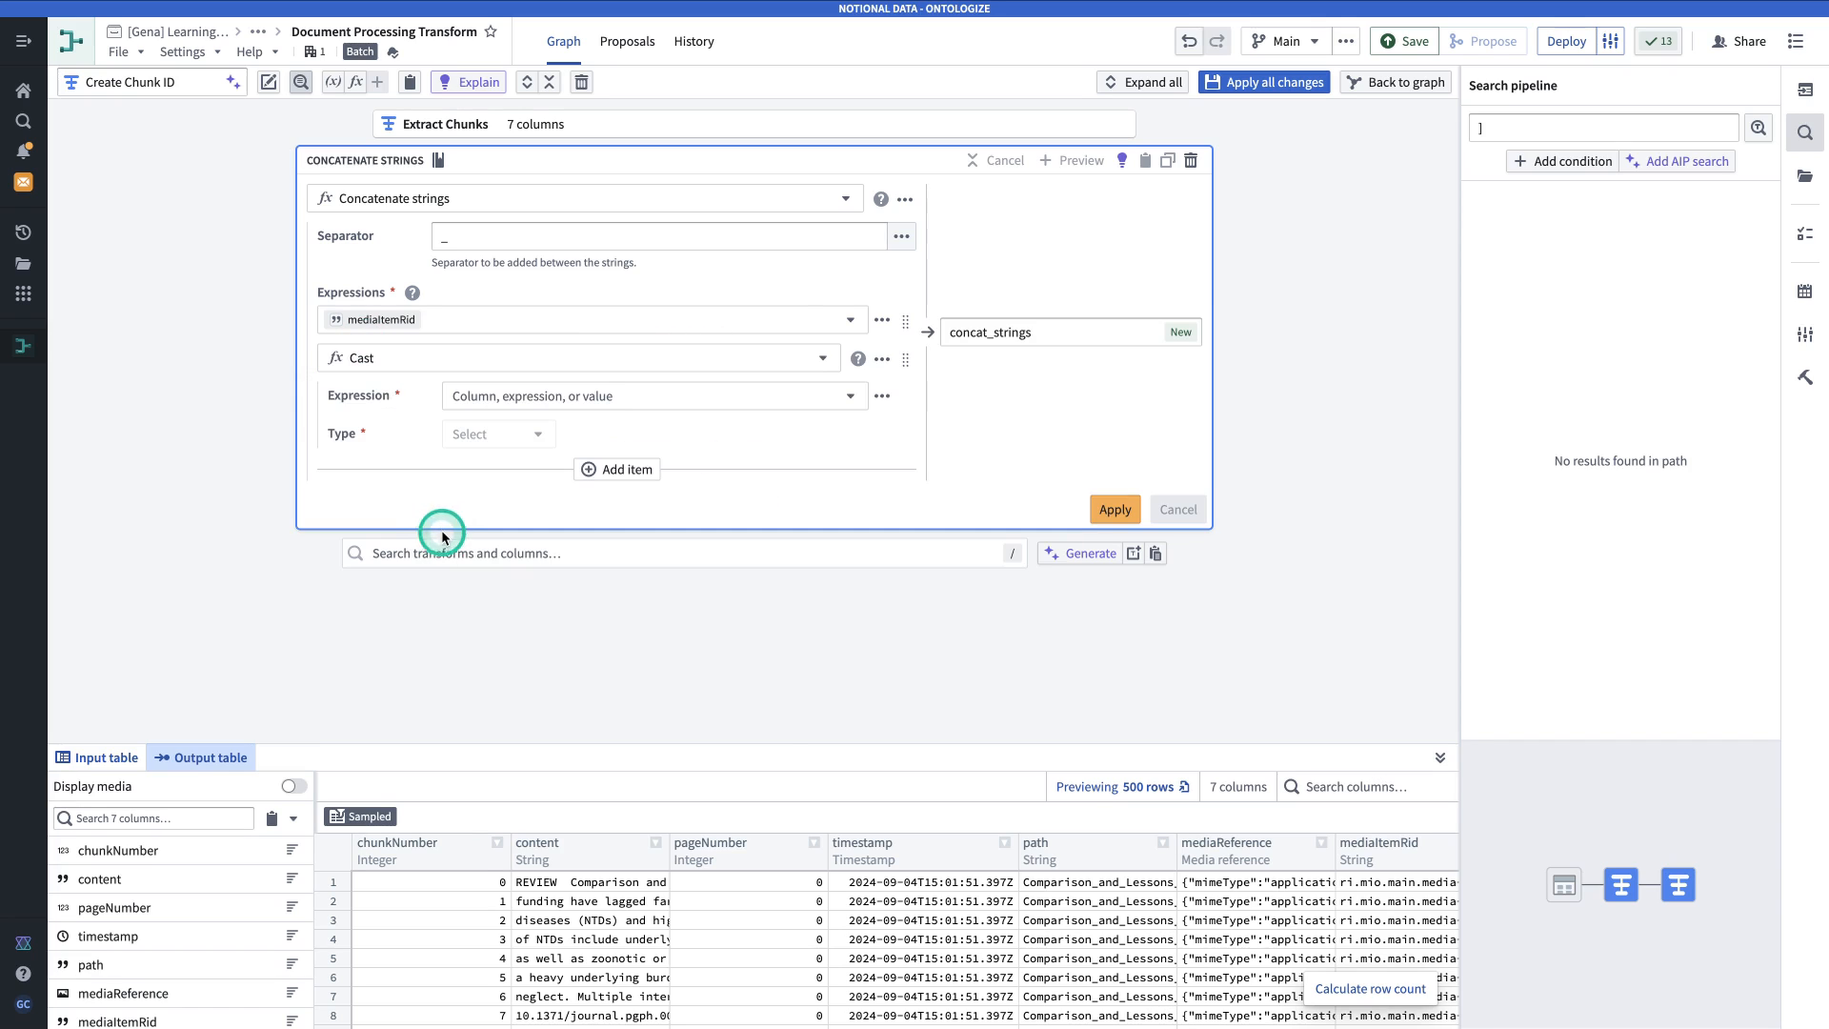
click(540, 395)
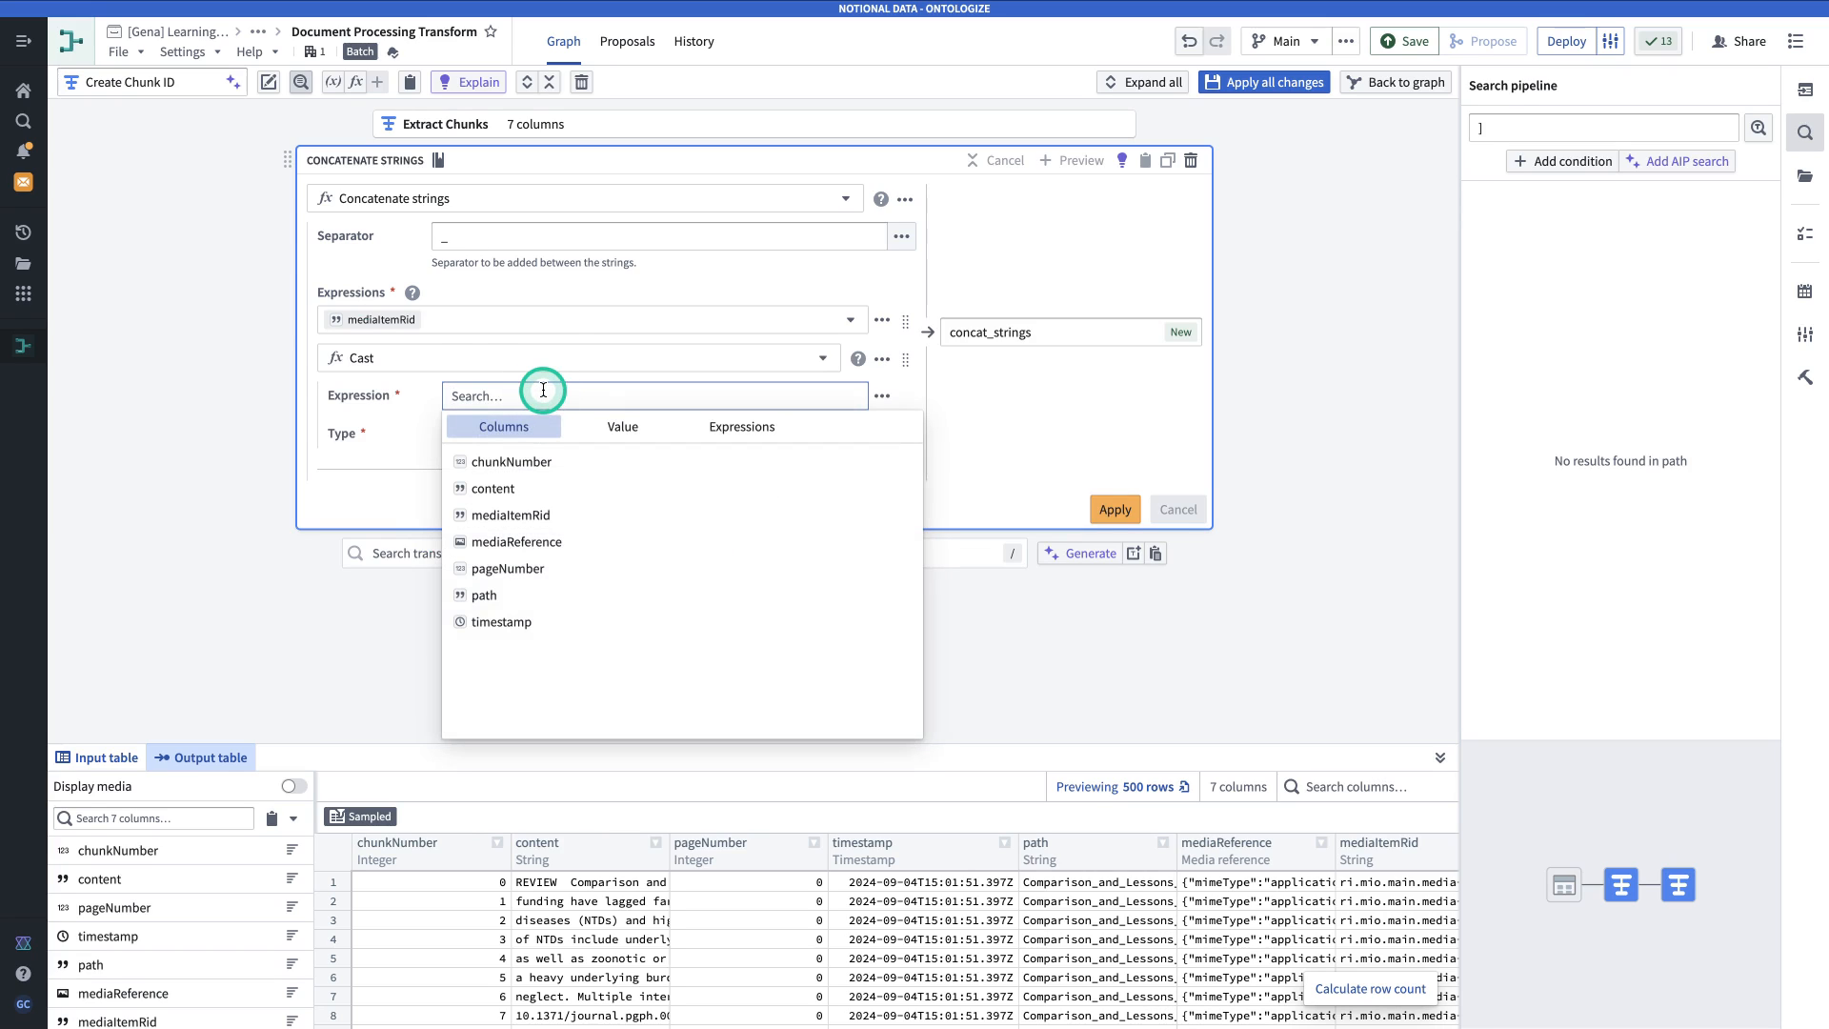
click(515, 568)
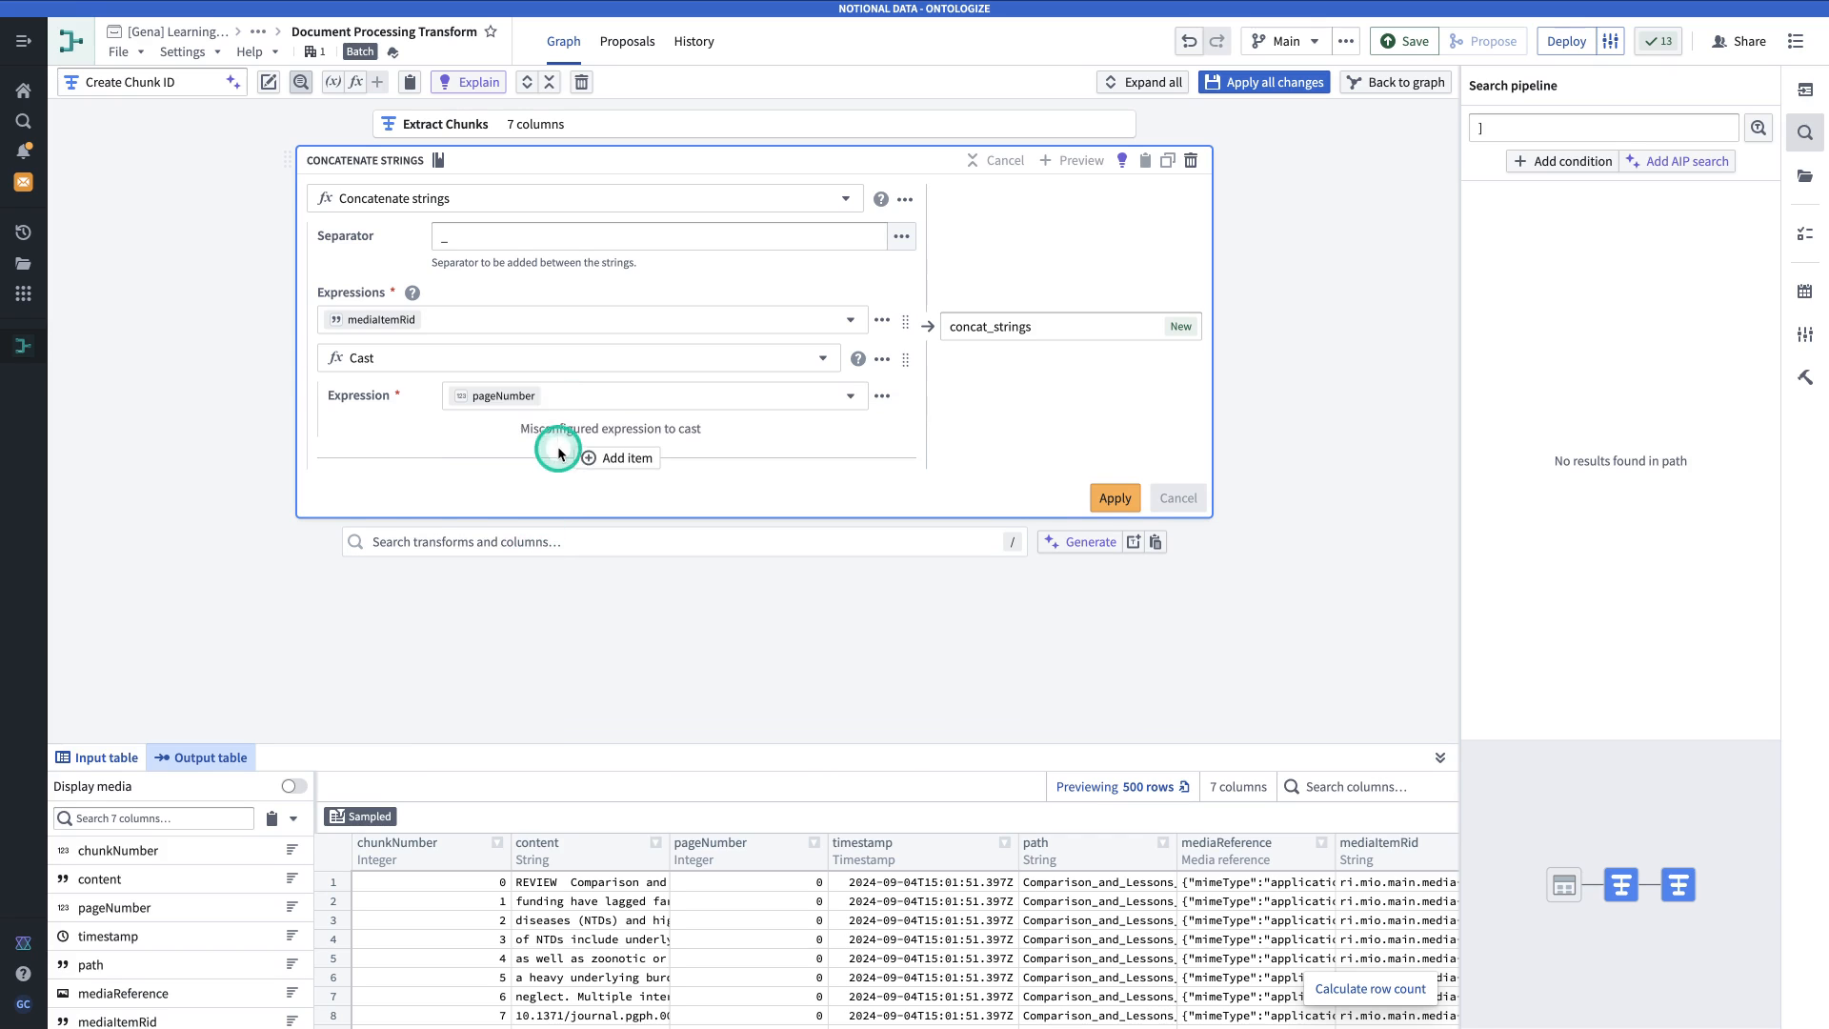
click(533, 430)
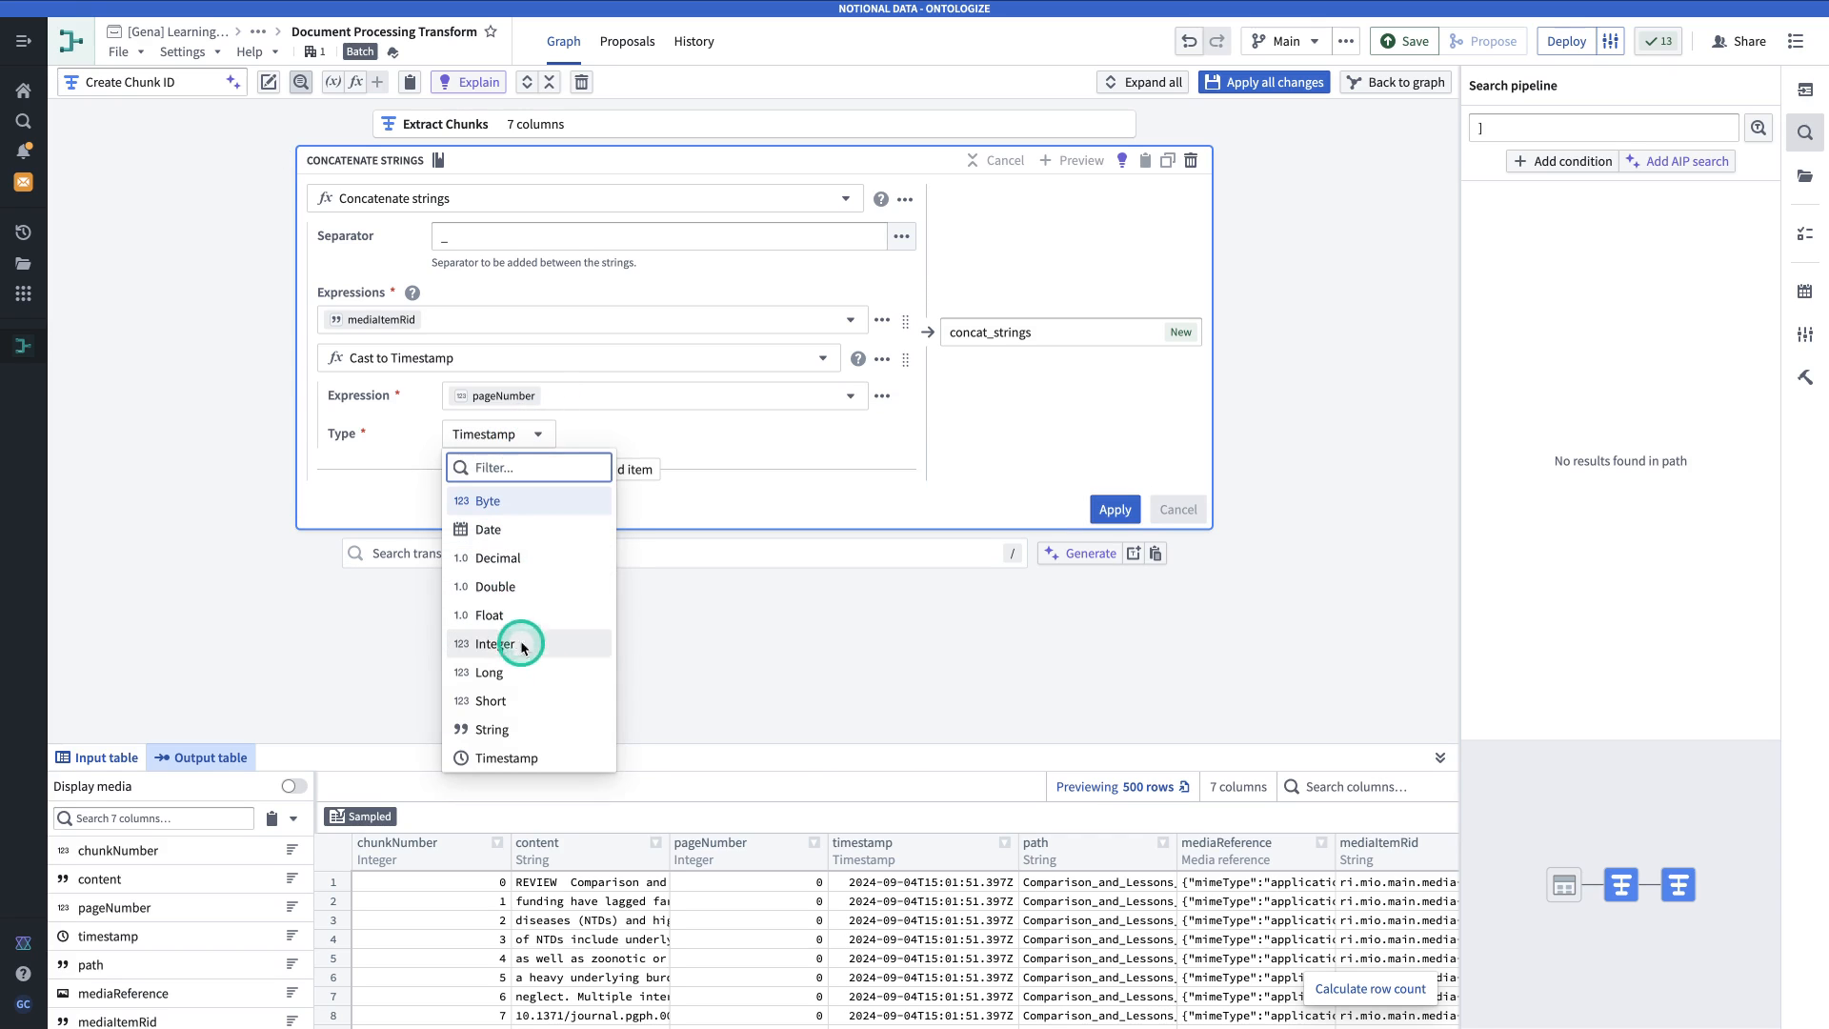
click(524, 729)
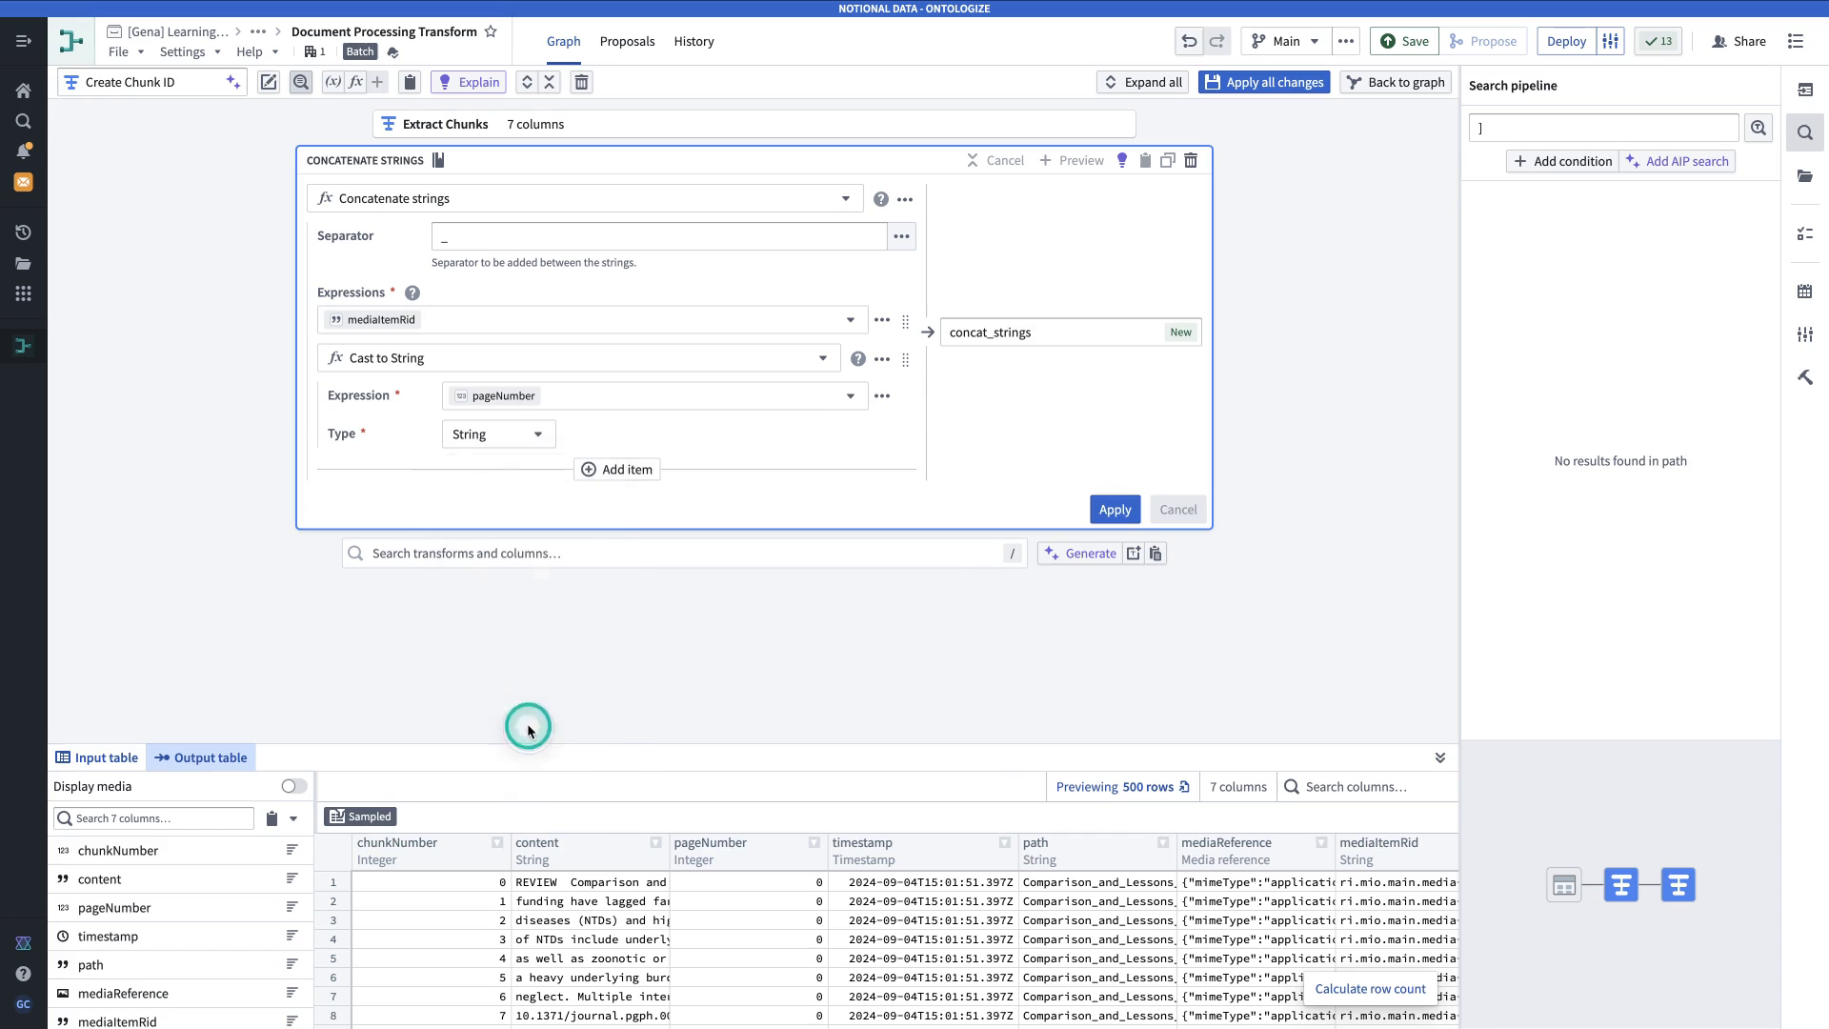
Add a third concatenation expression that casts the chunkNumber column to String.
click(636, 469)
click(638, 475)
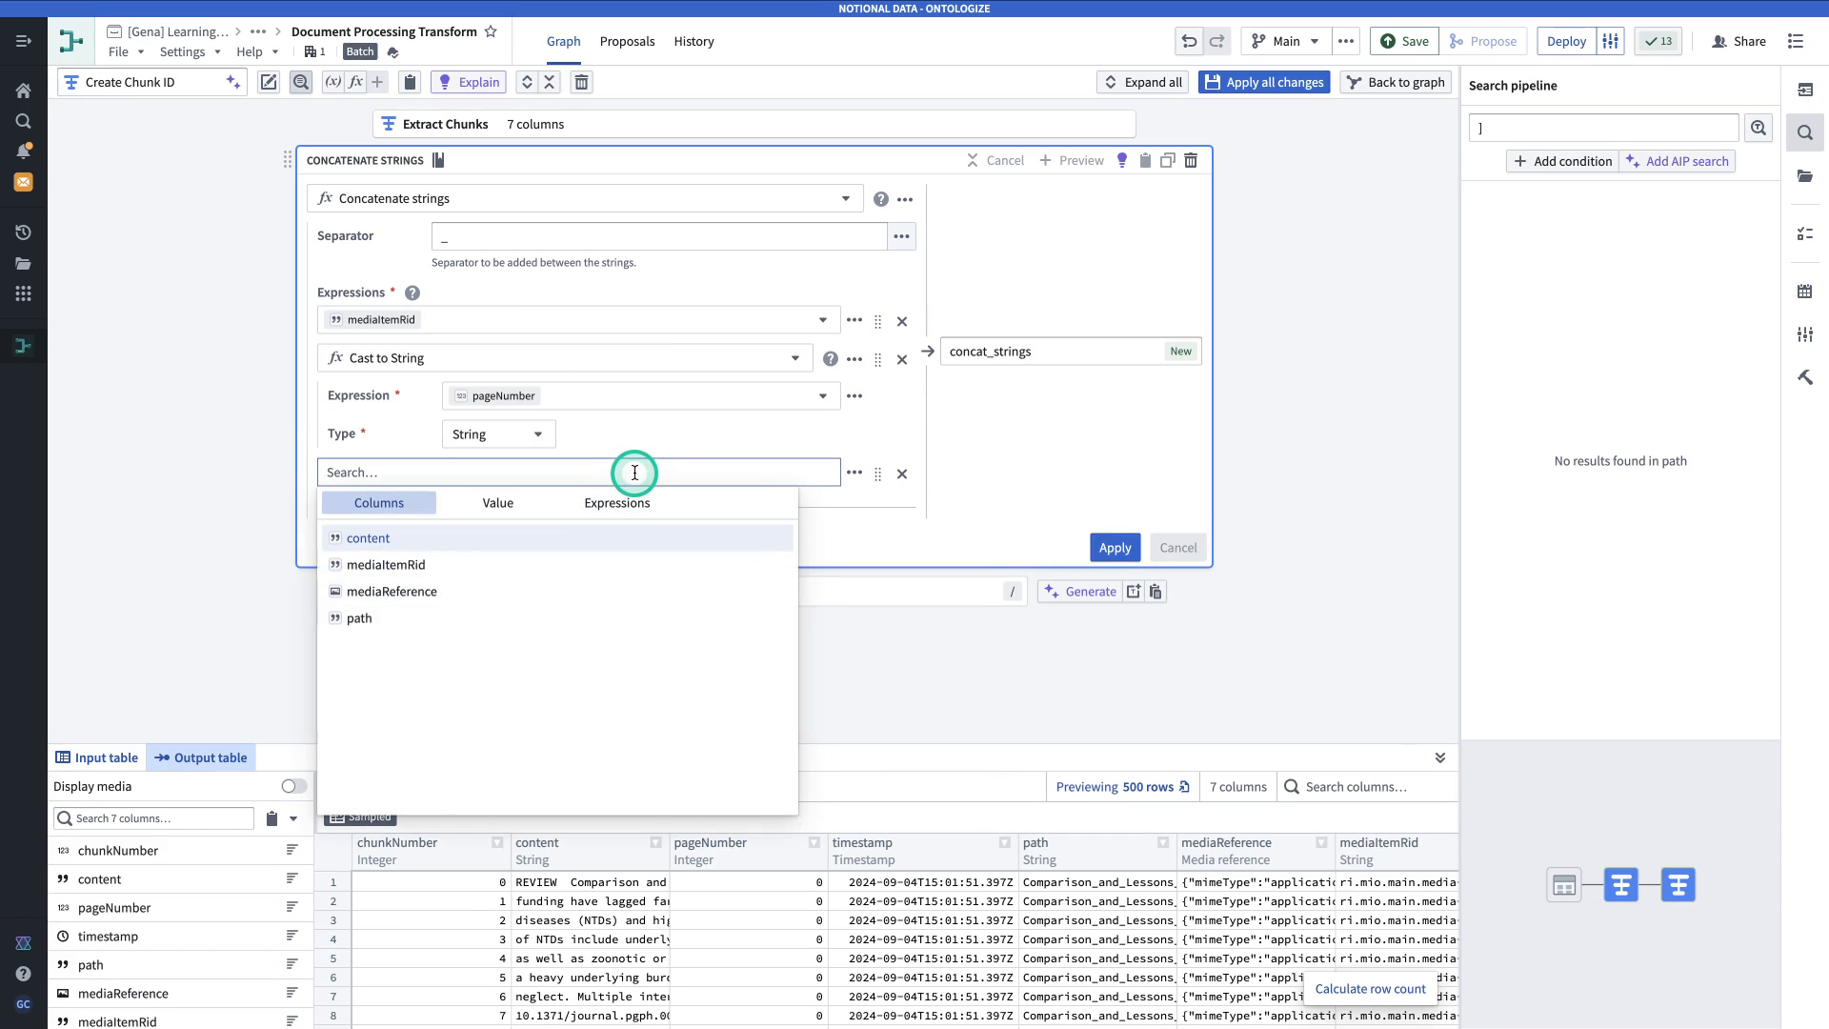
click(616, 502)
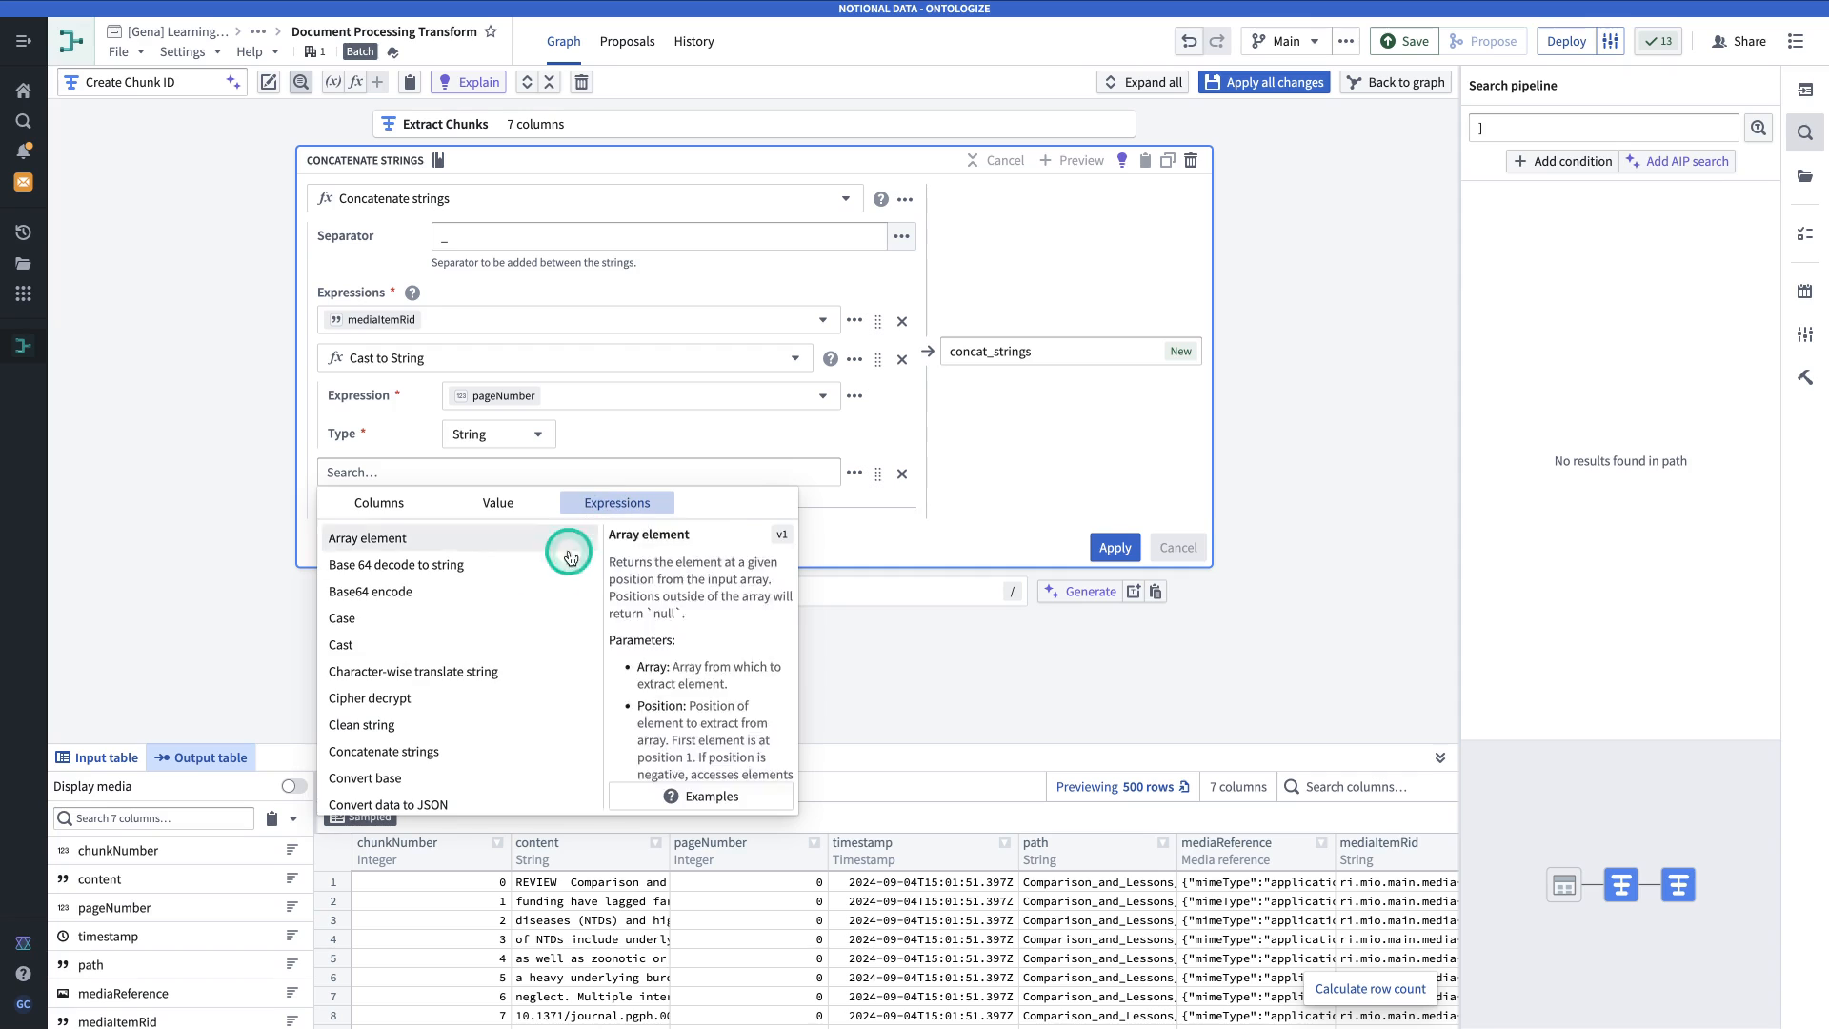
click(471, 655)
click(507, 500)
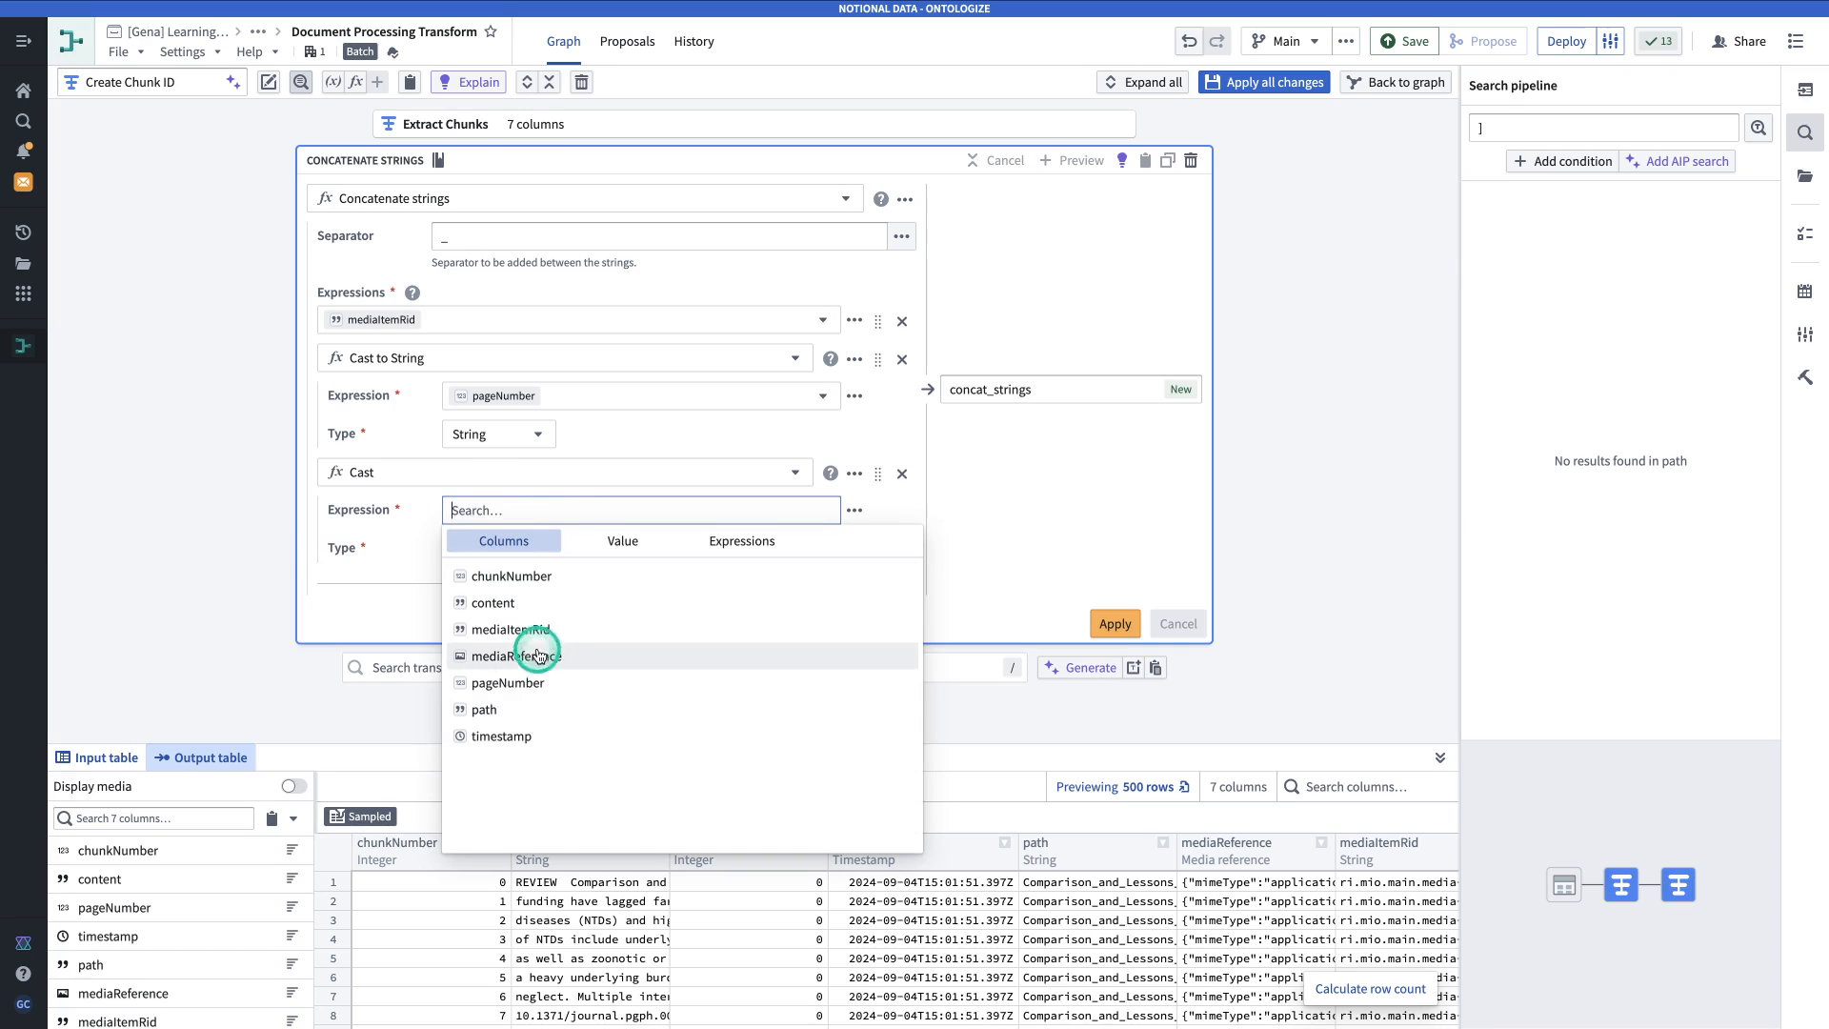
click(534, 575)
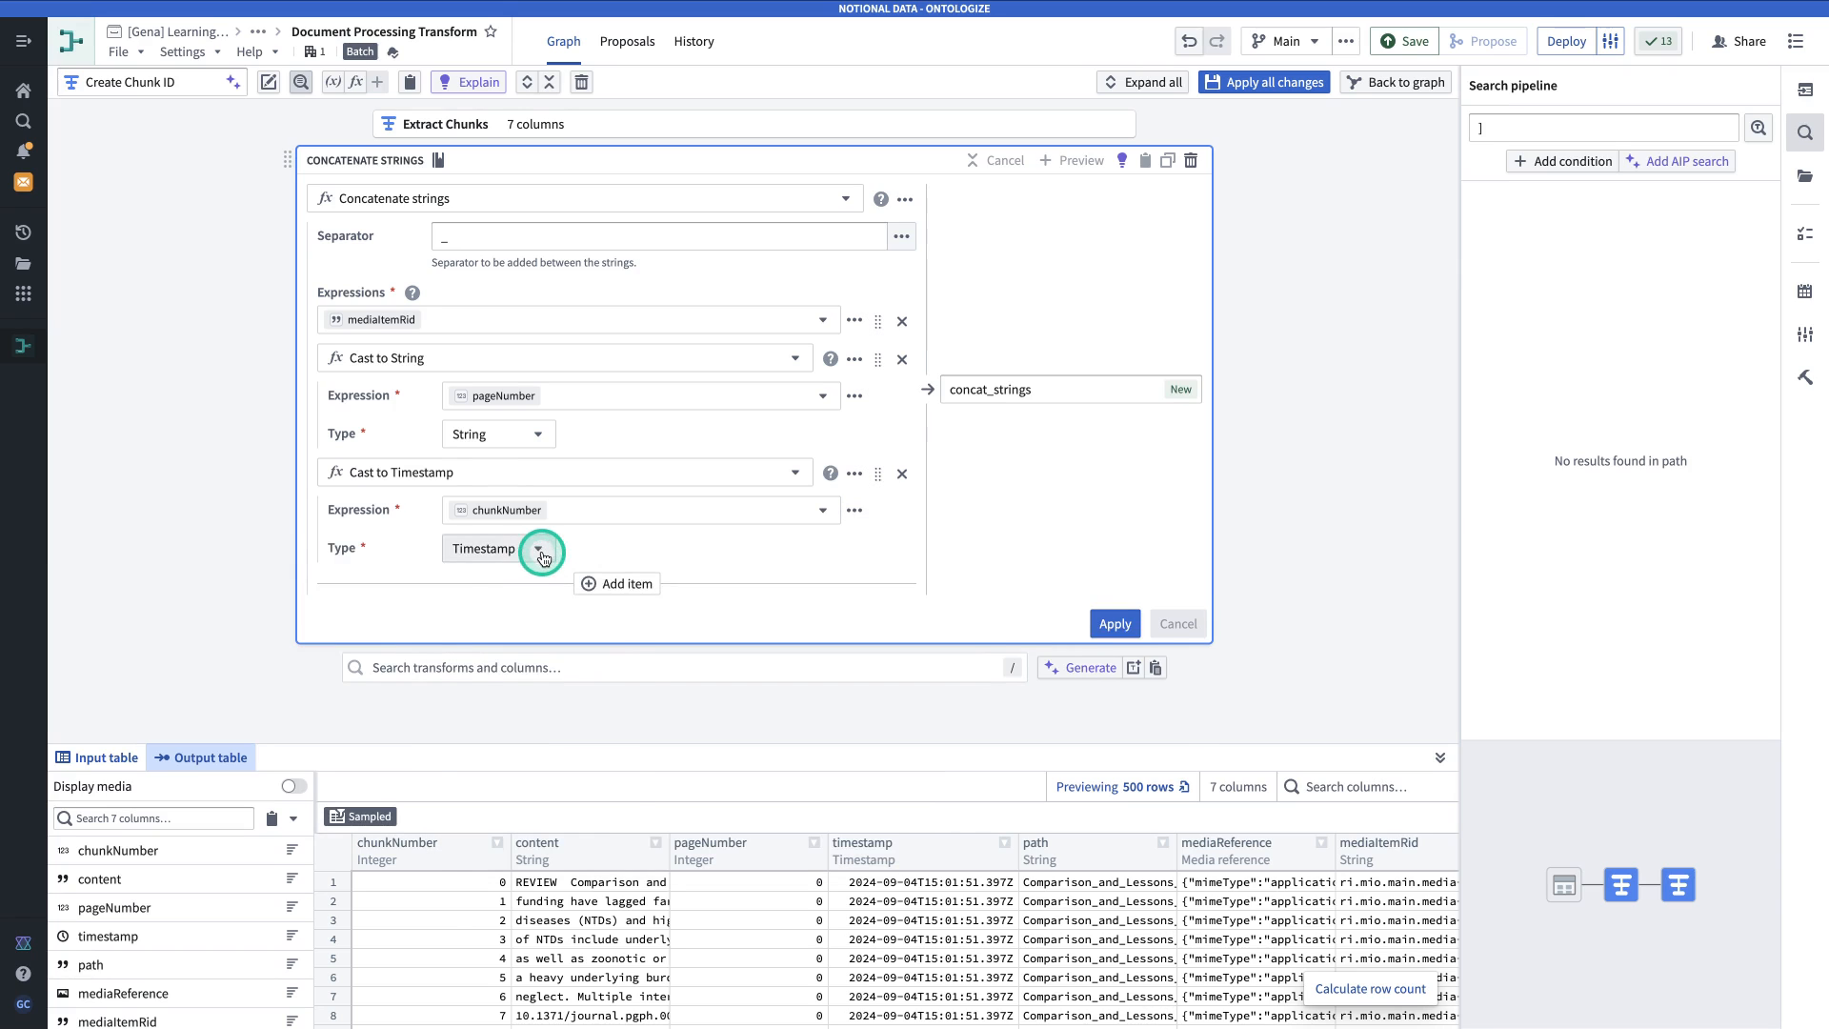
click(539, 549)
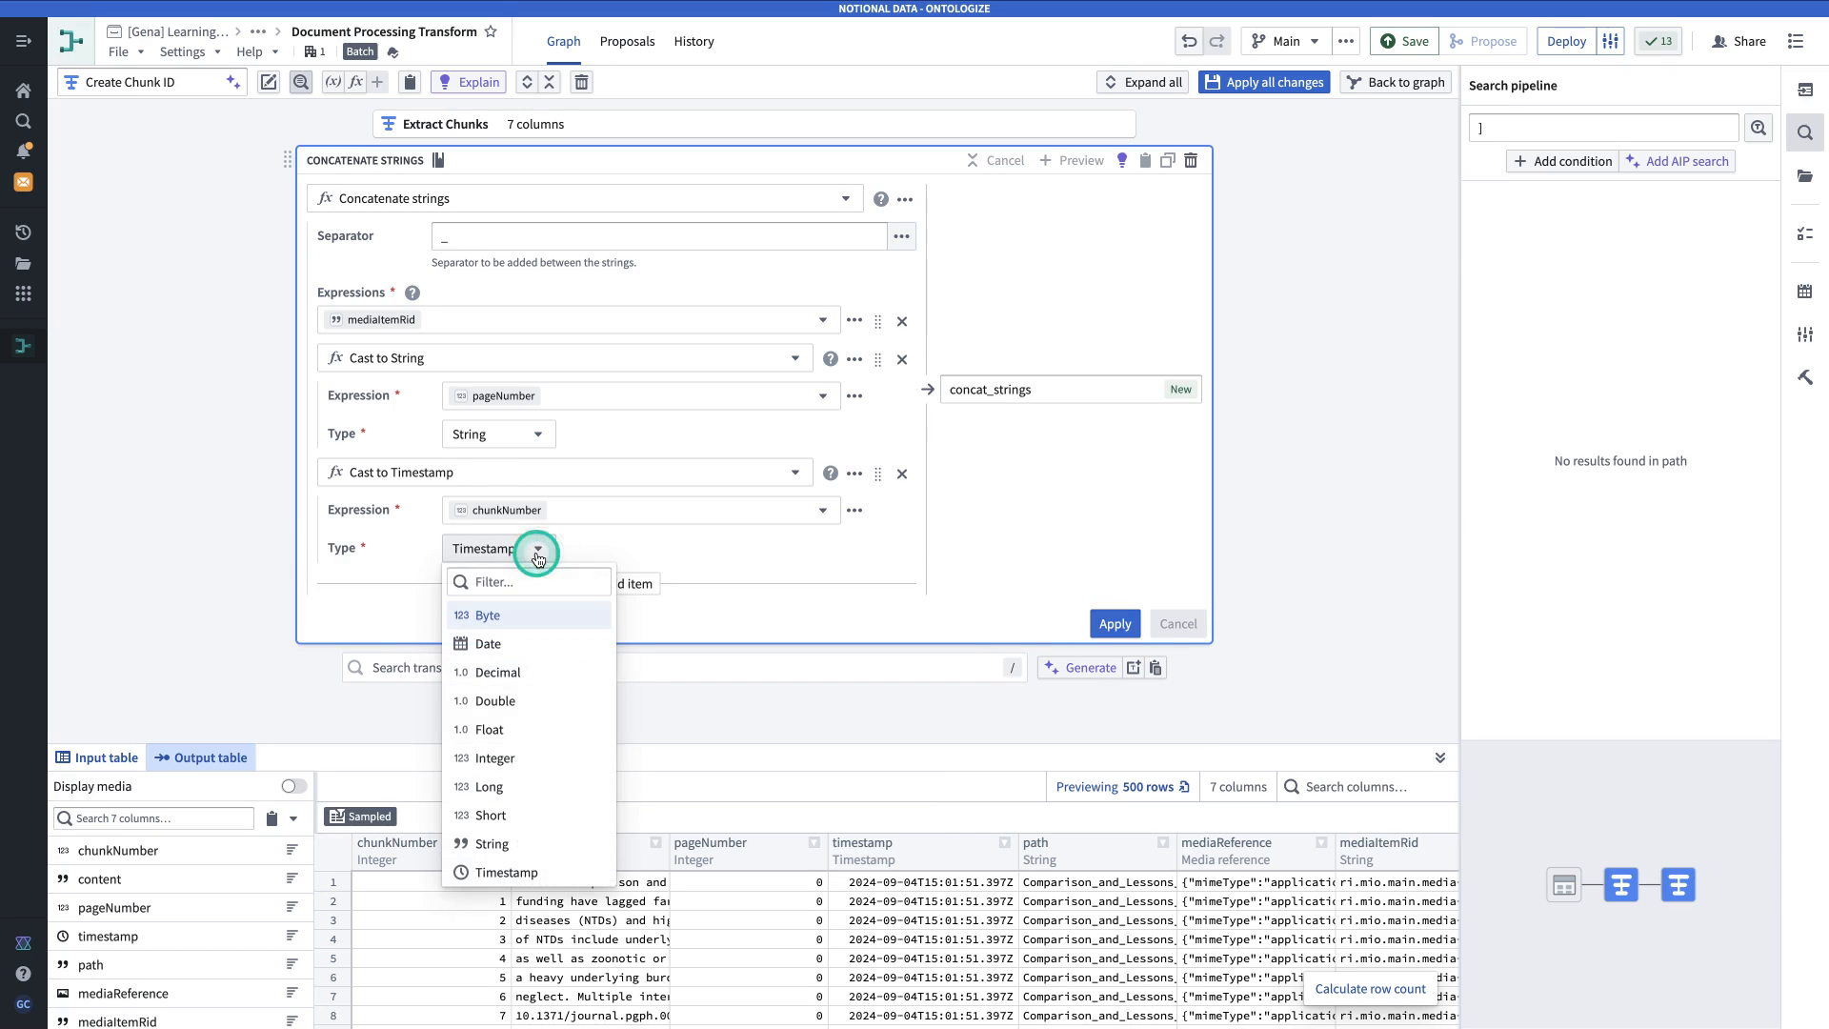
click(529, 845)
Name the concatenation's output column chunkId and apply the transform.
double_click(1027, 392)
drag(1062, 390, 952, 386)
text(chu)
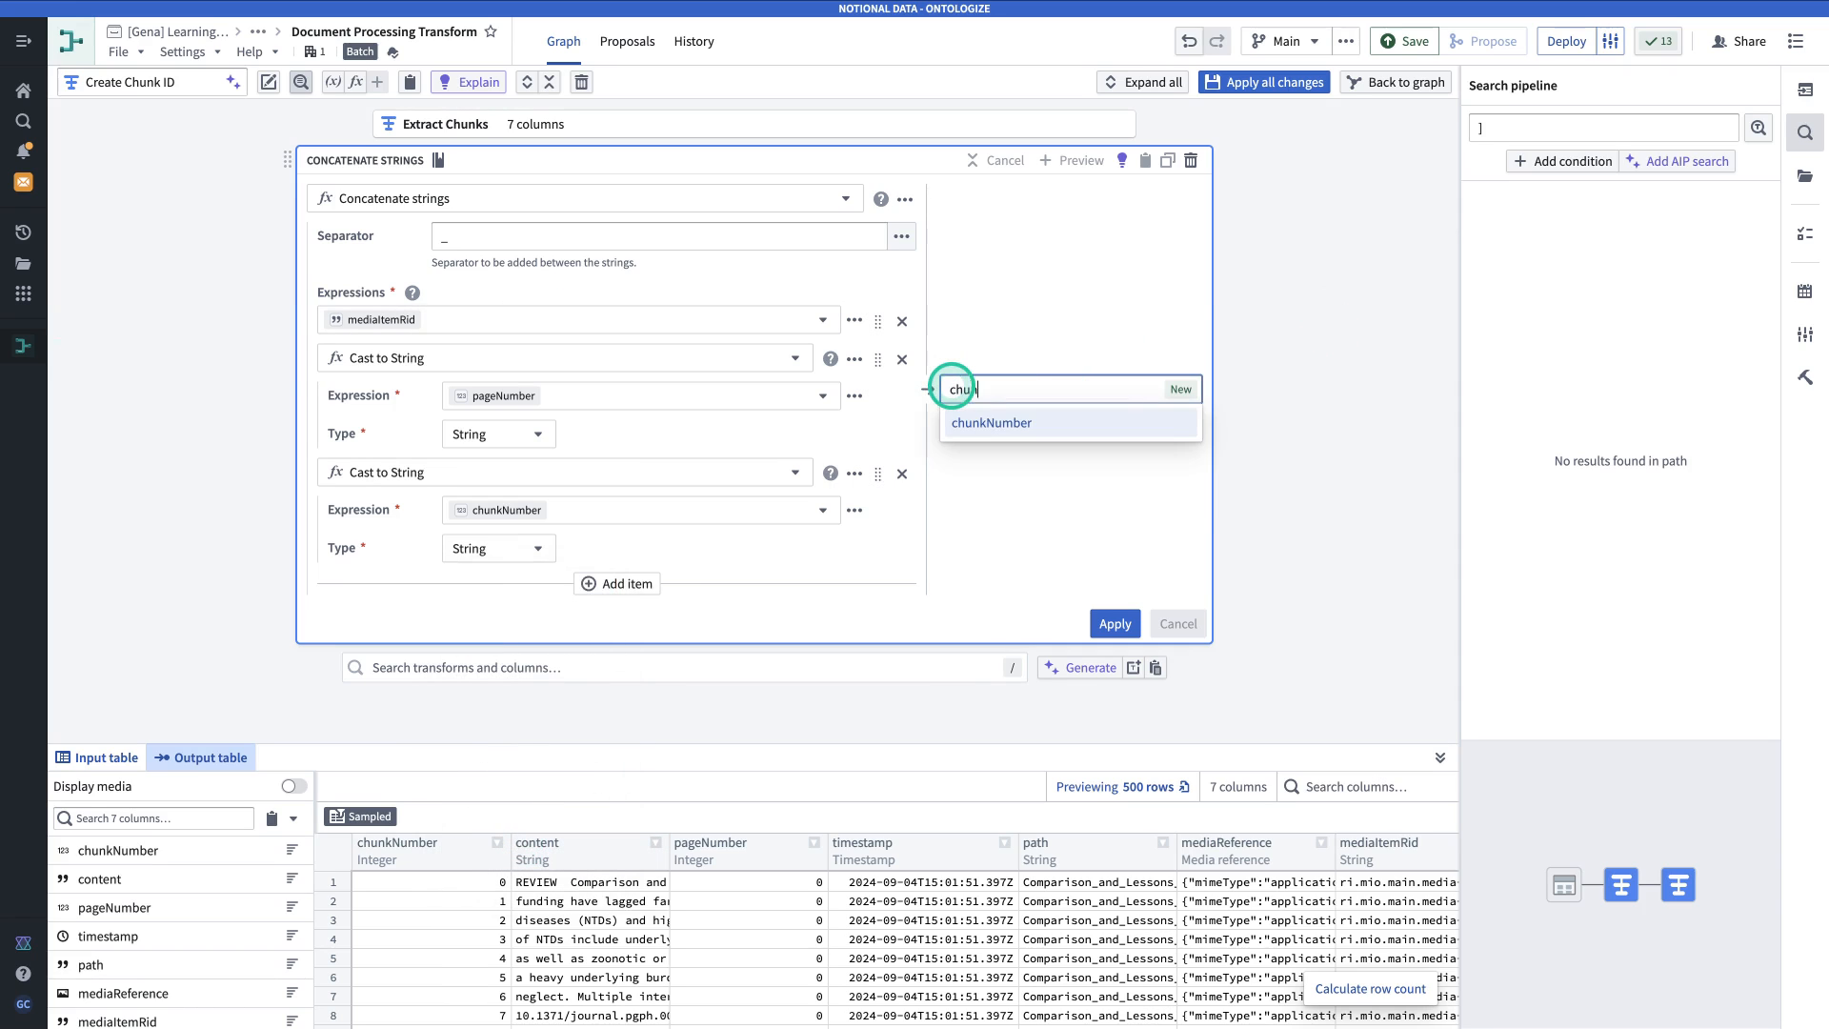
text(nkId)
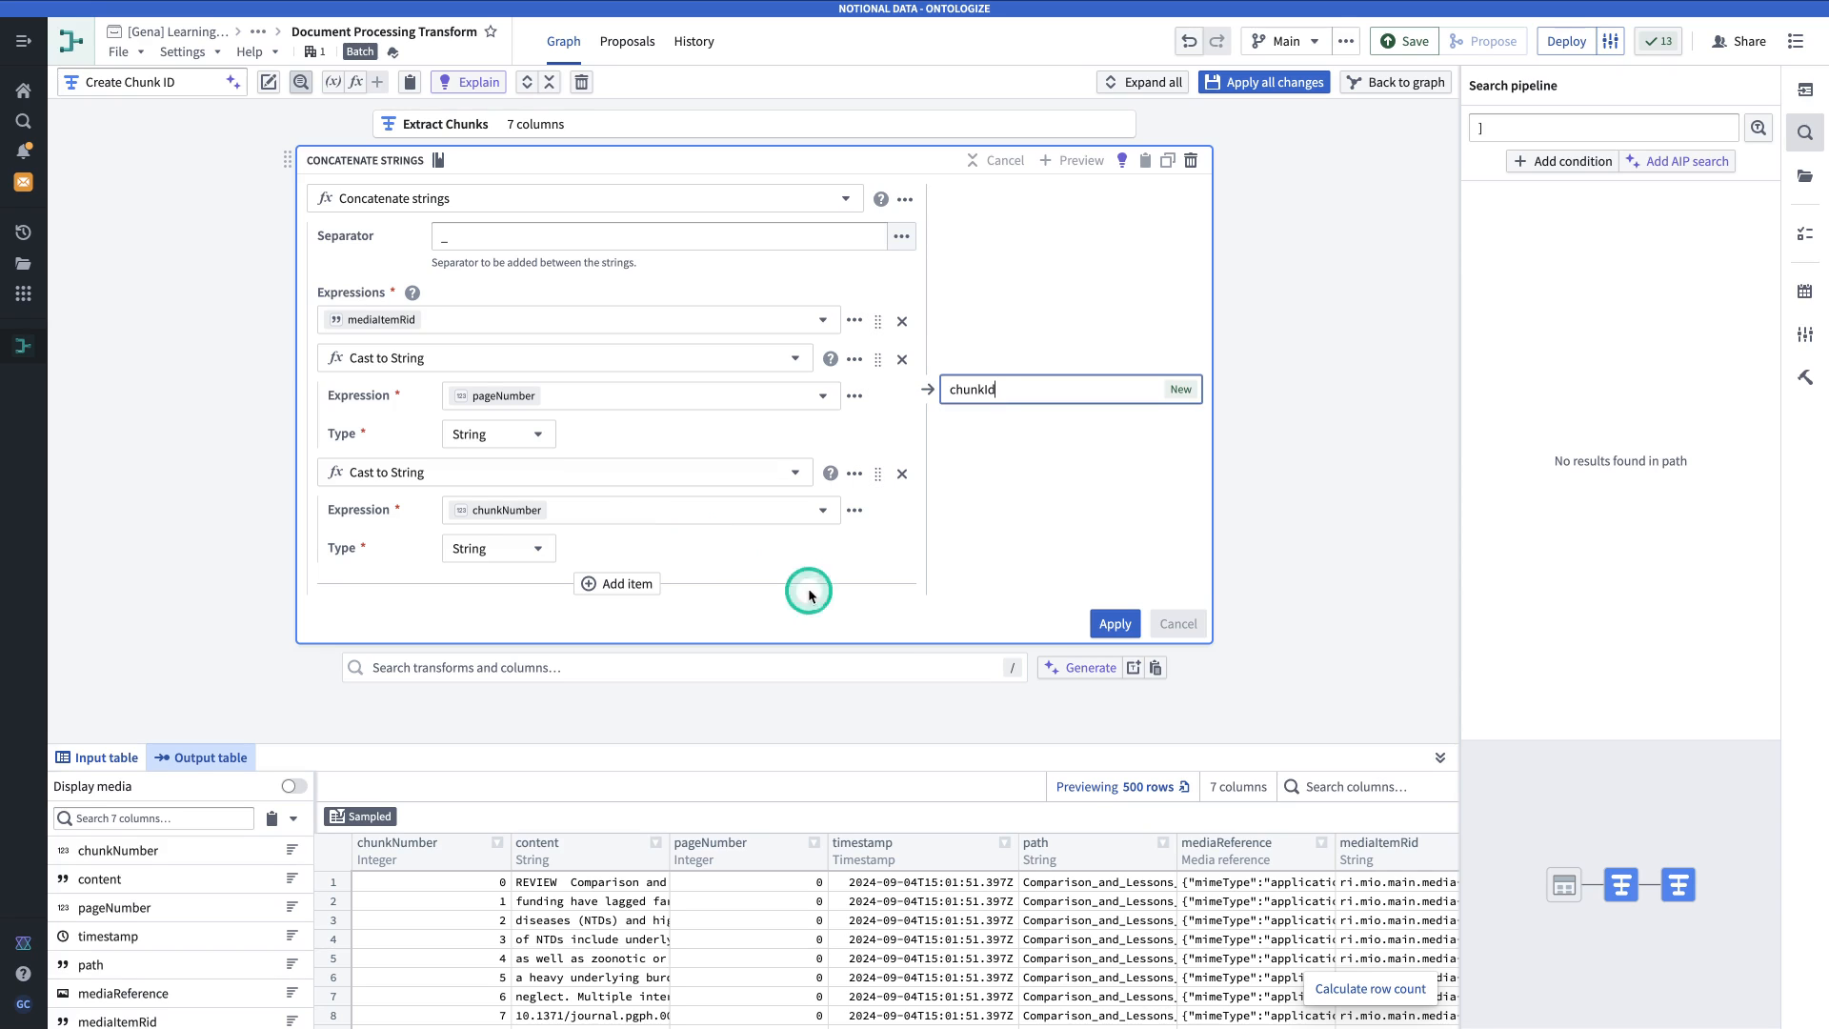
click(1101, 624)
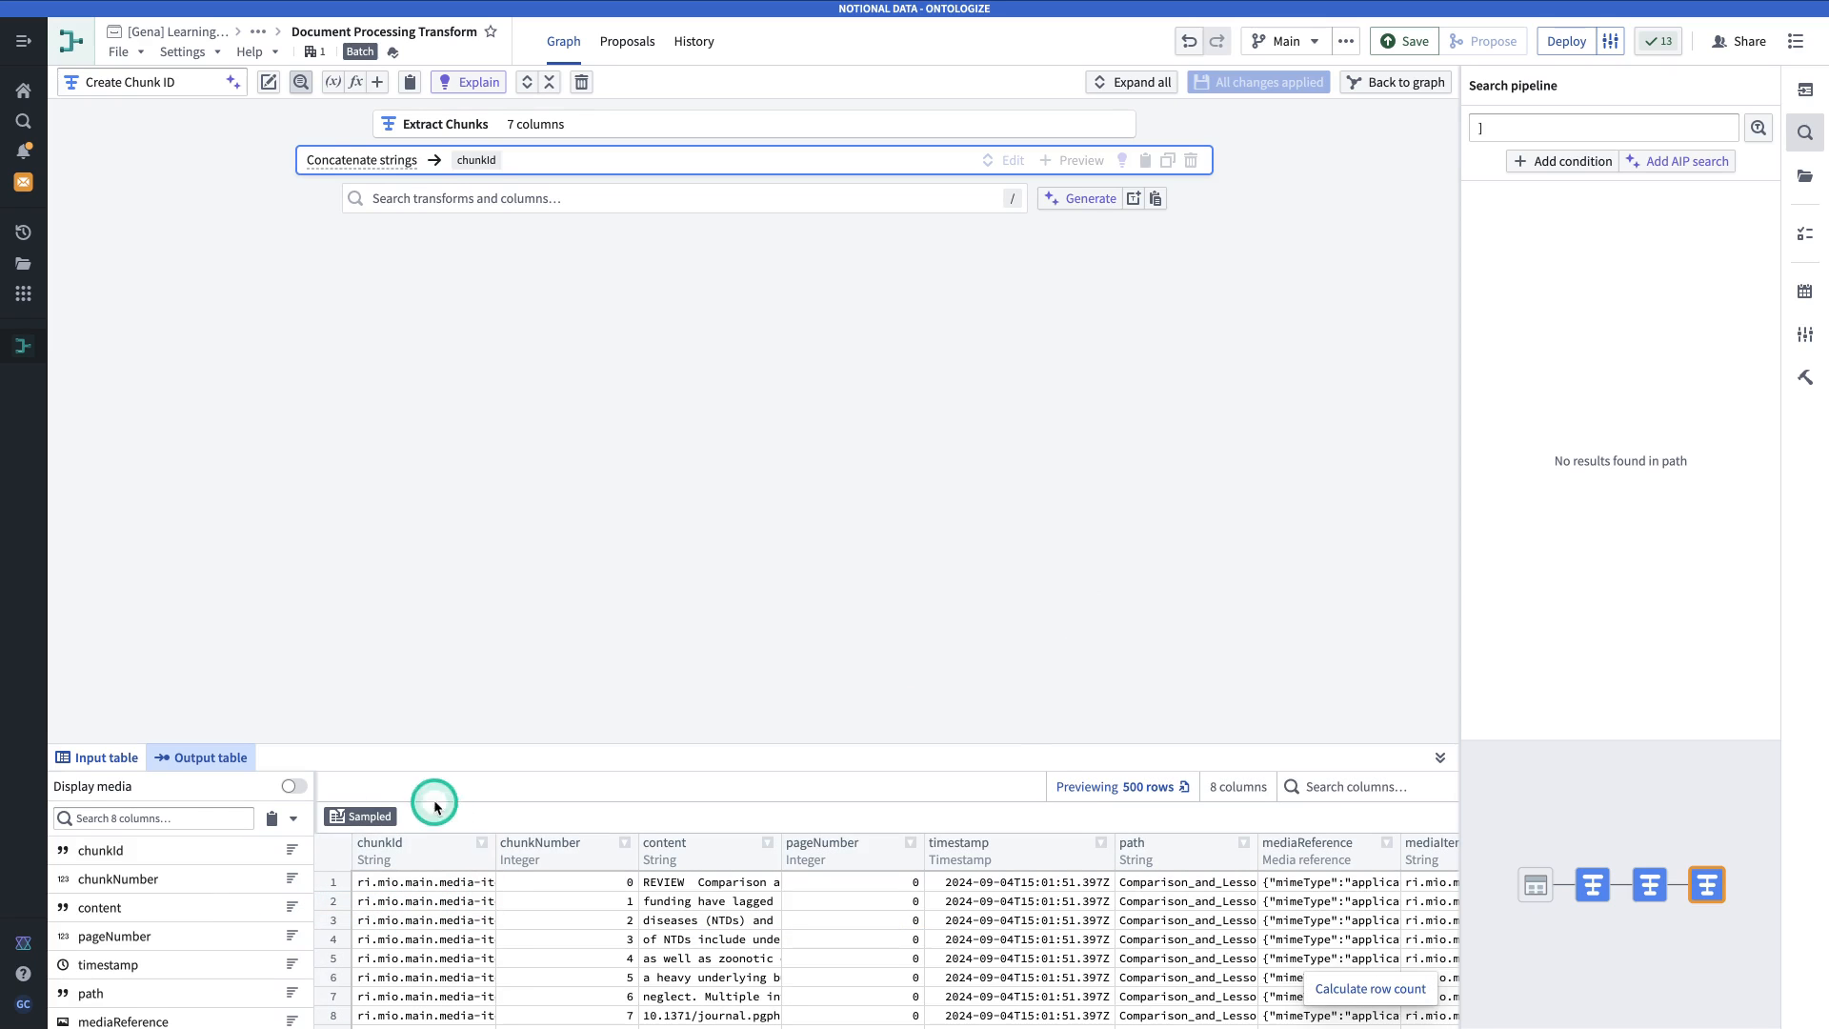
View the column statistics of chunkId to check whether its values are unique.
click(483, 844)
click(533, 724)
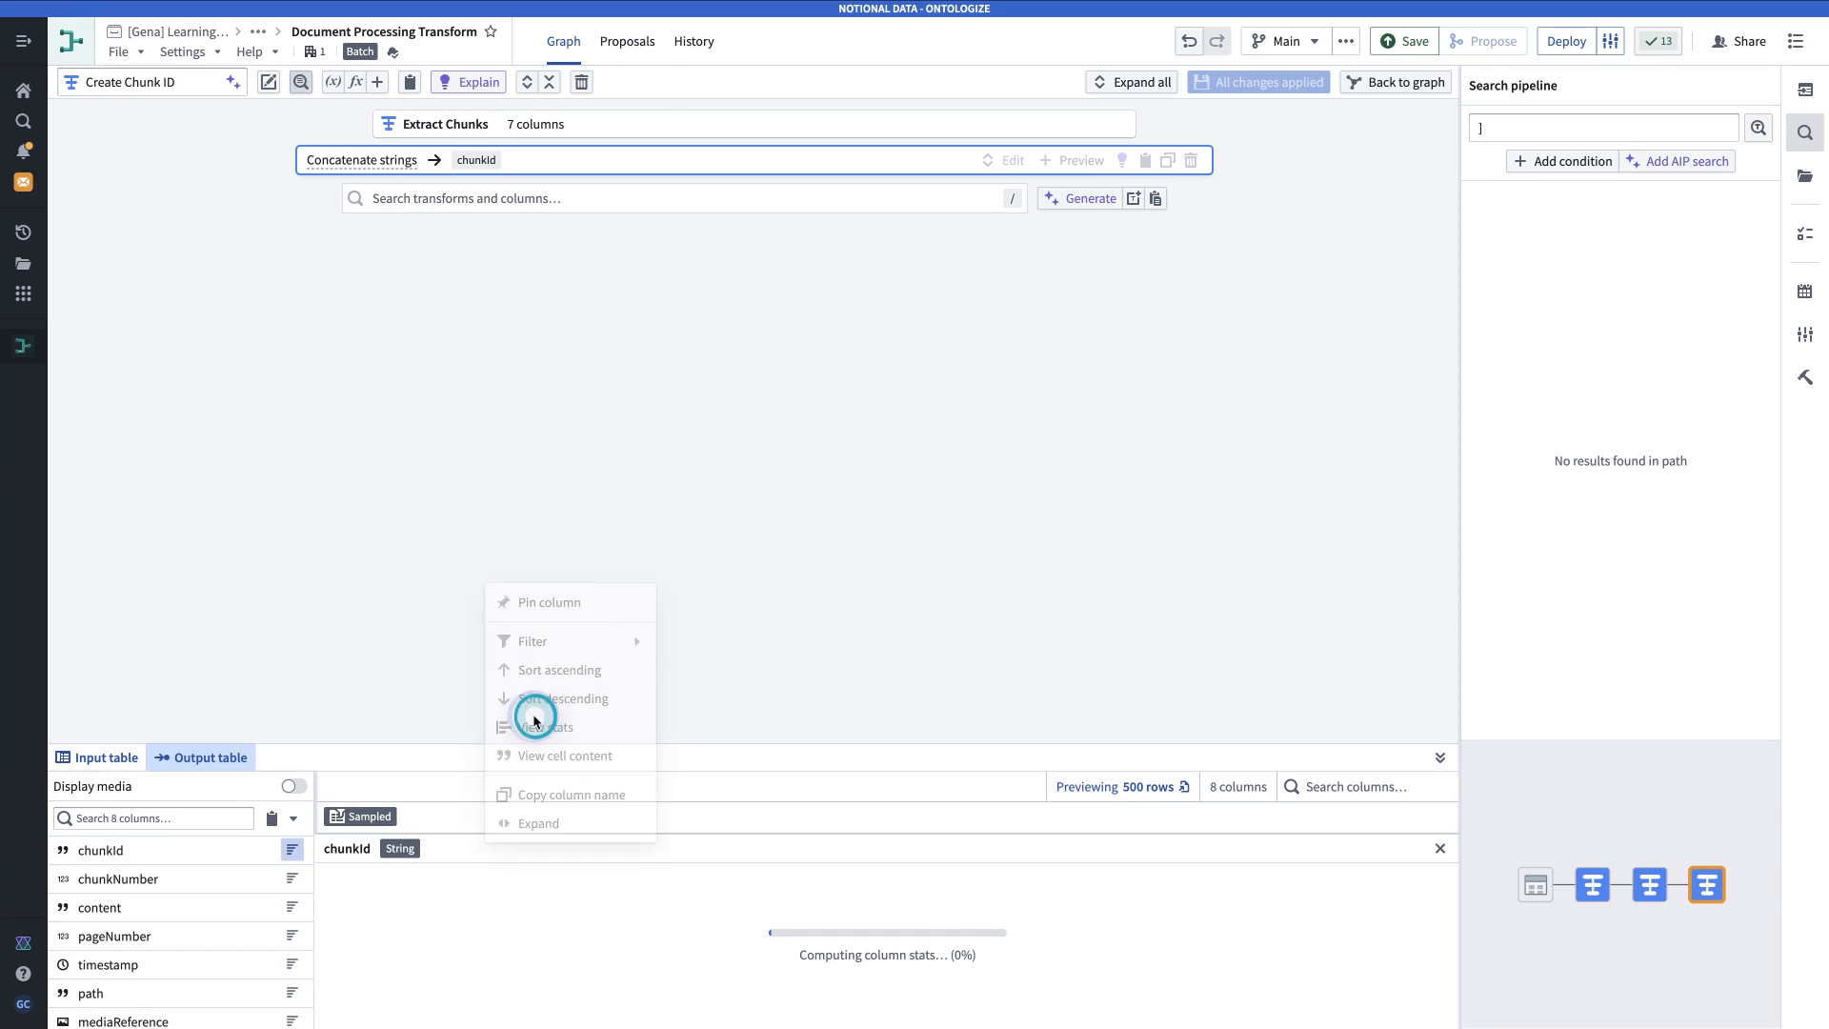
scroll(498, 927, down, 3)
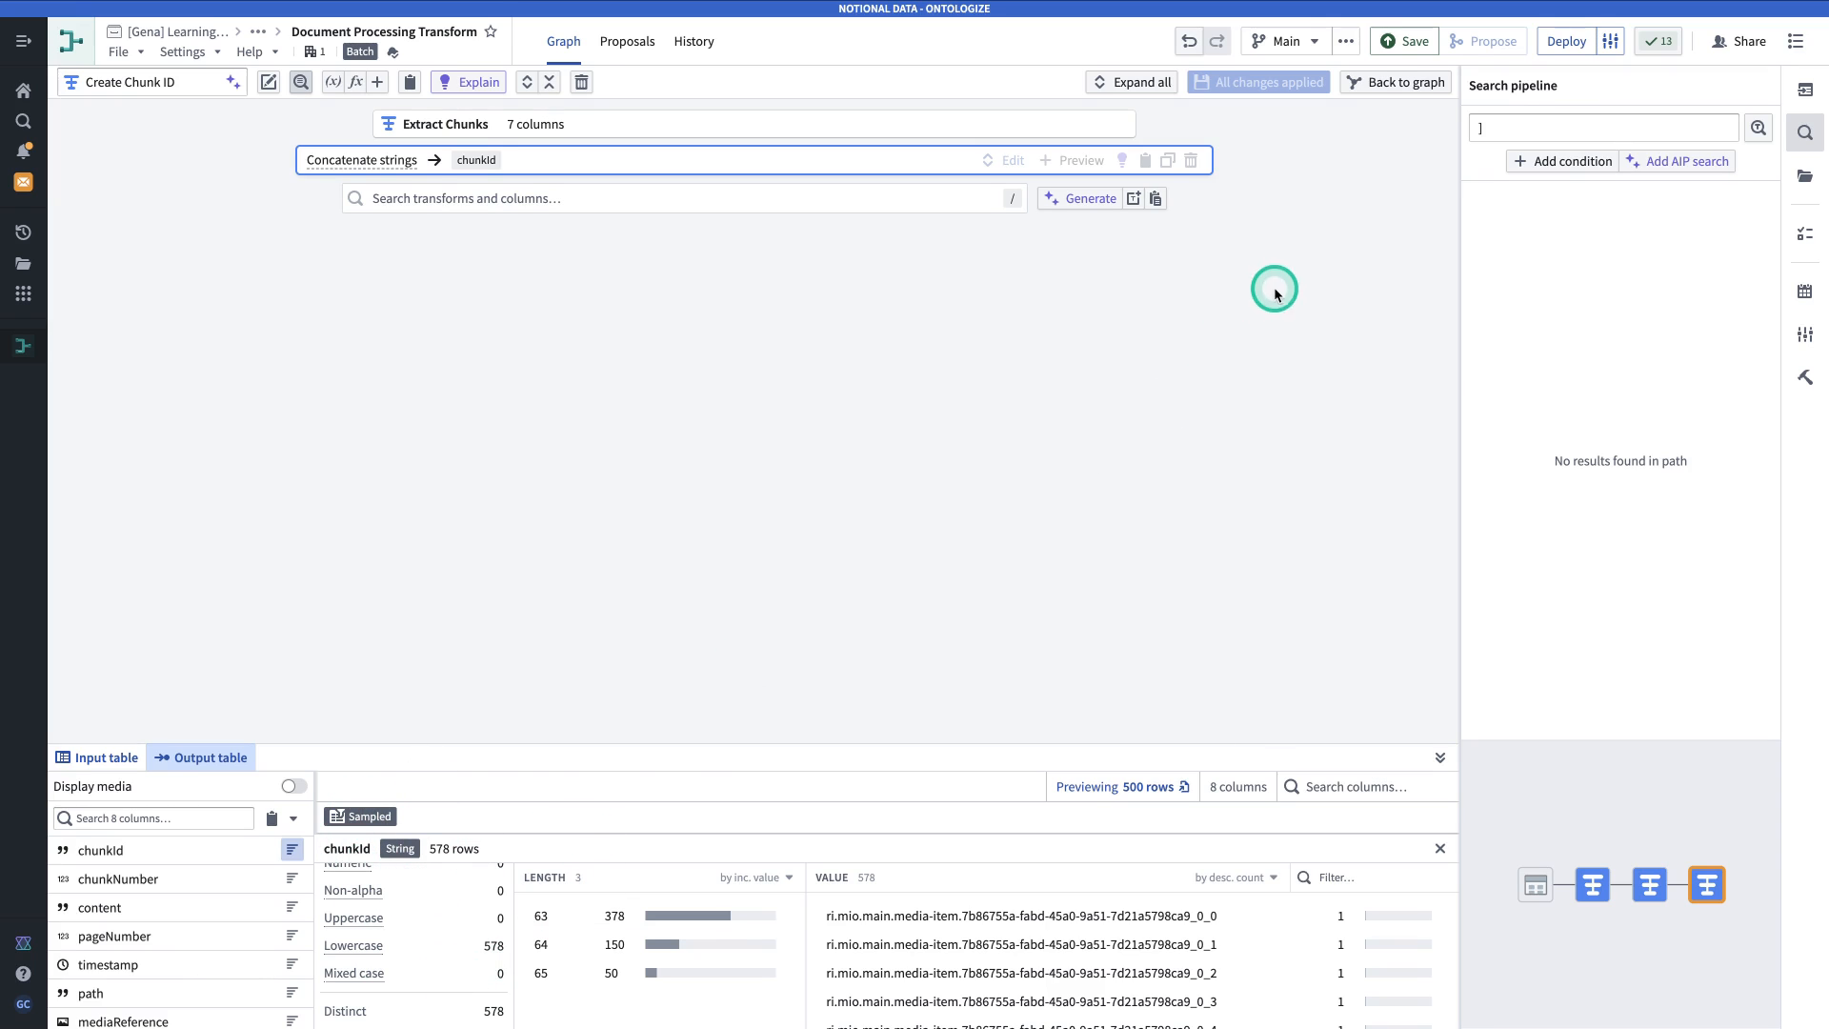
Return to the pipeline graph and add a Use LLM node after Create Chunk ID, starting from an empty prompt.
click(1388, 91)
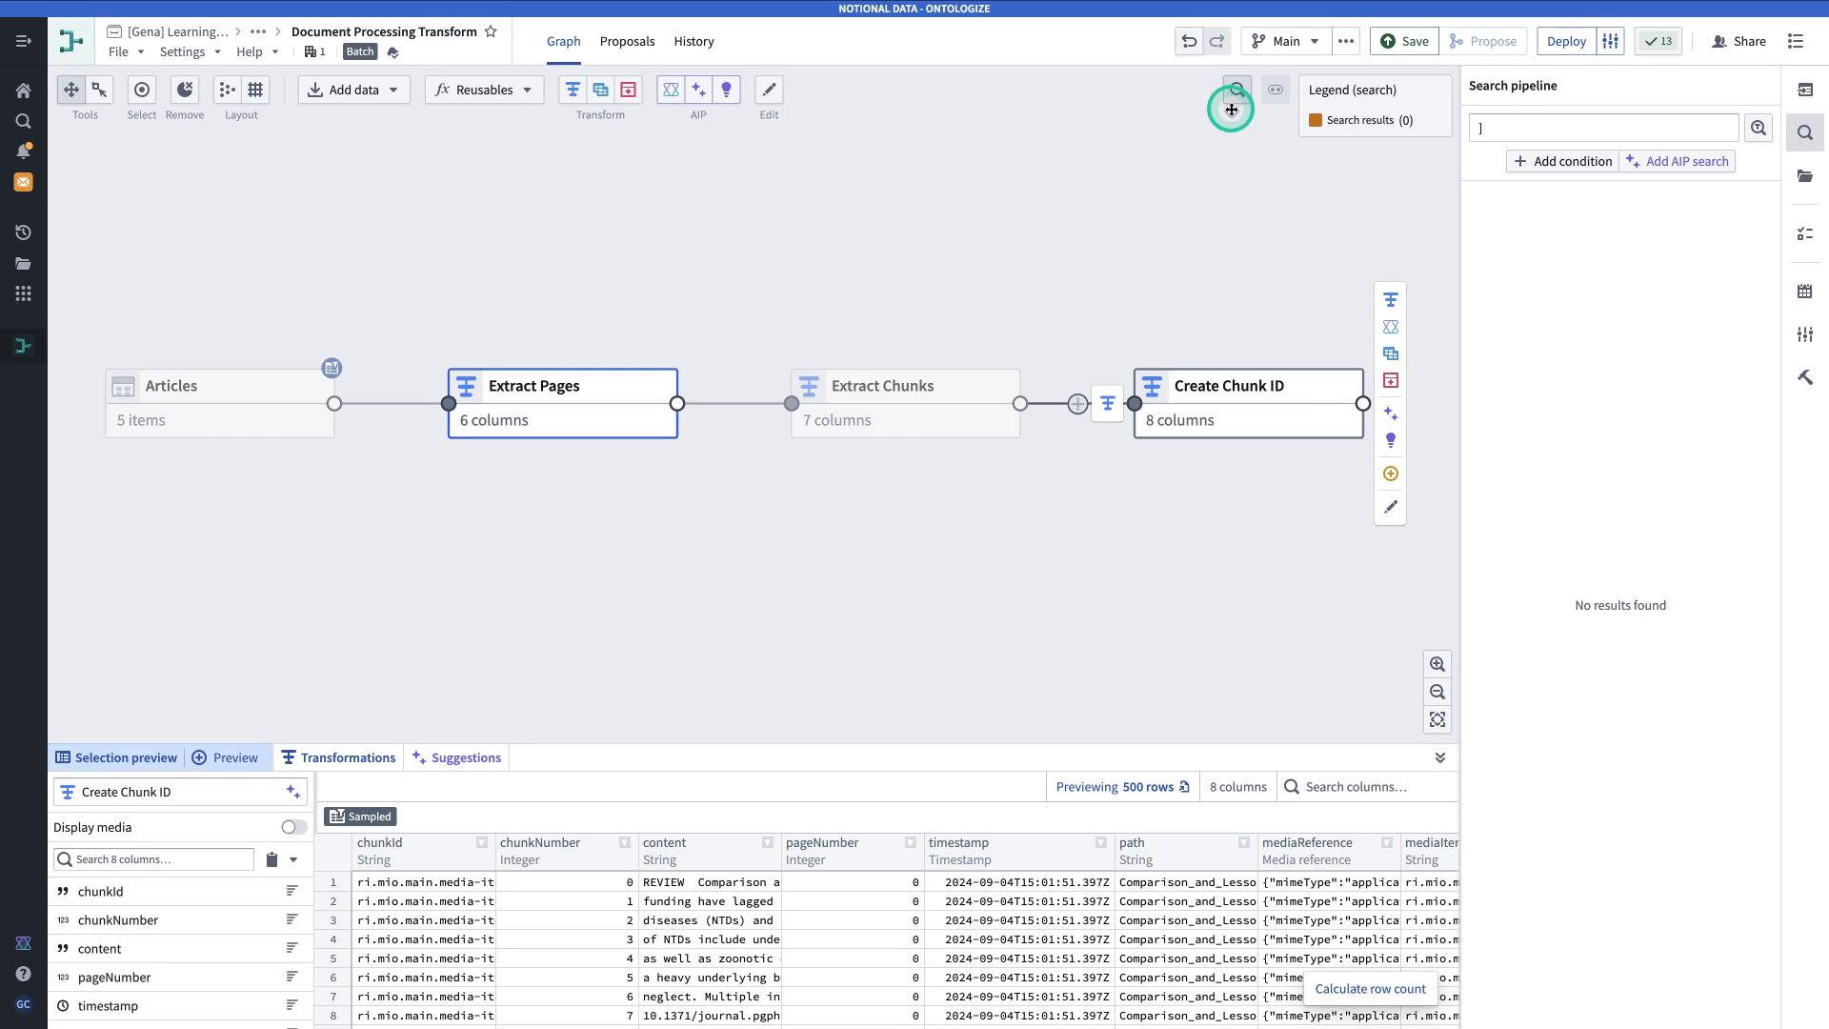
drag(1230, 109, 864, 321)
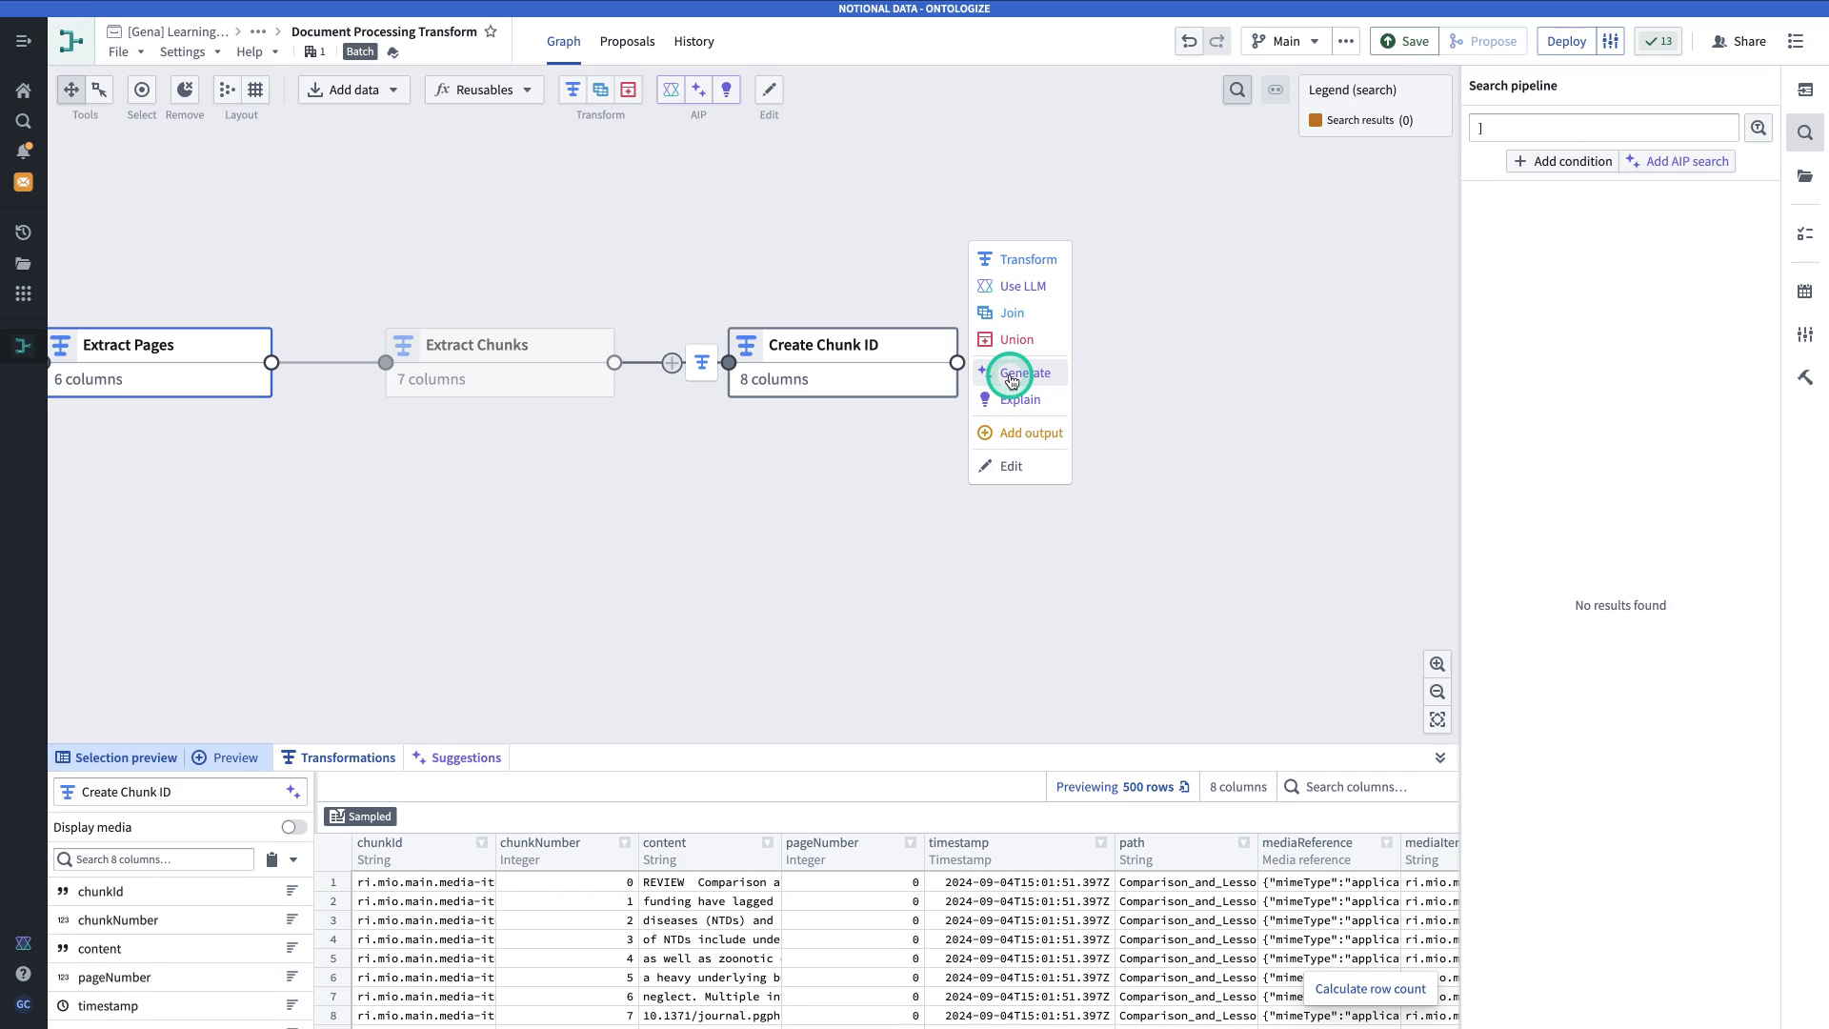
click(1038, 288)
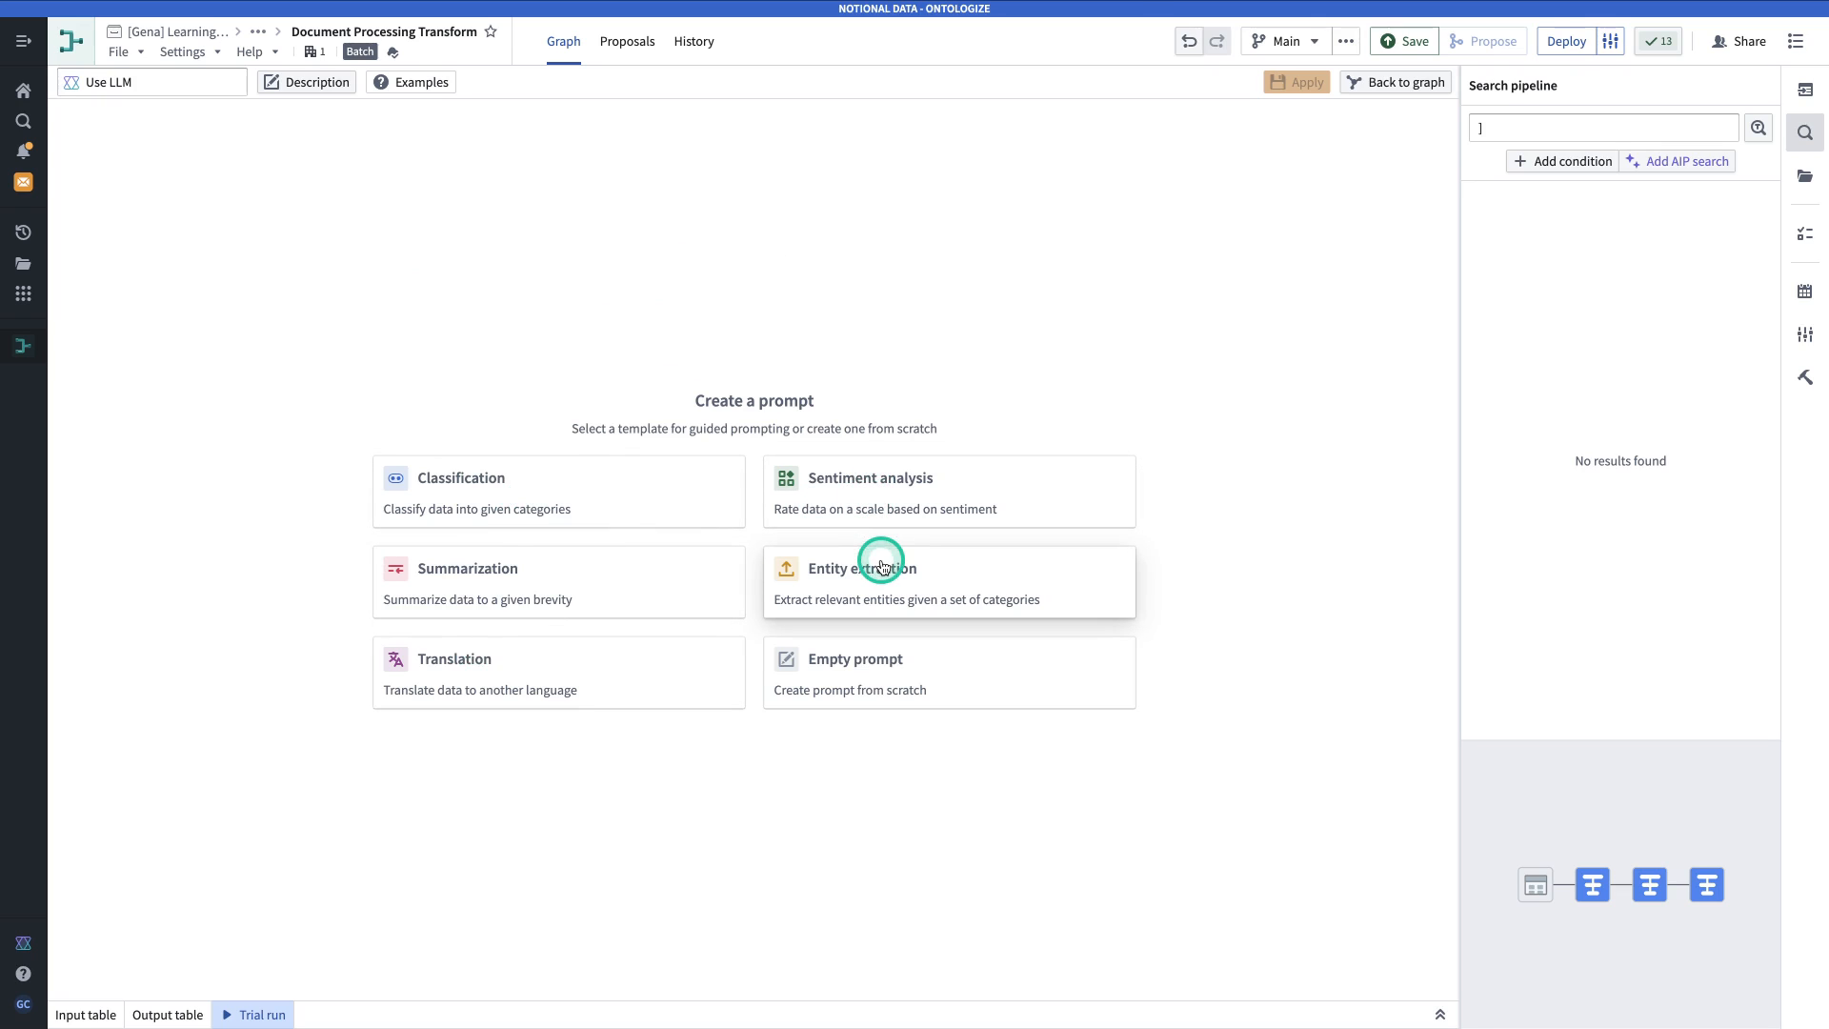
click(945, 691)
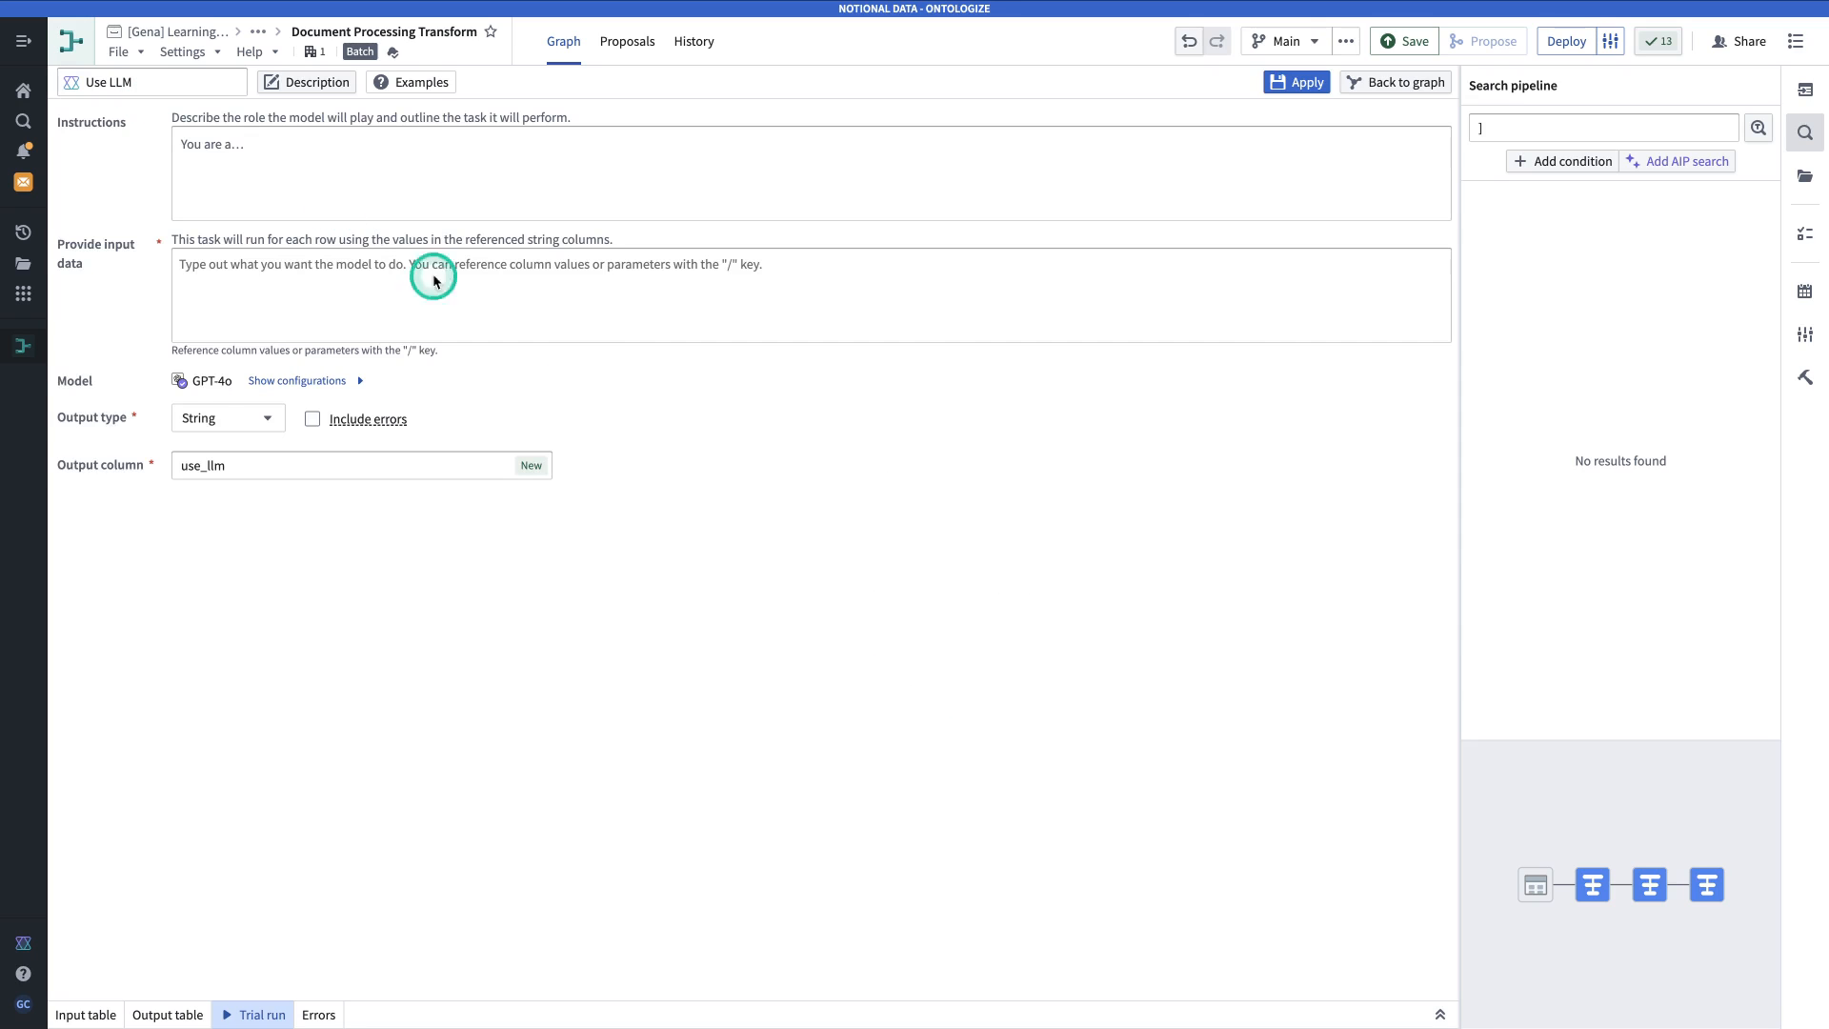
Instruct the model to summarise a scientific article snippet and extract unique specimen, harmful agent, healthcare organization, treatment and symptom entities, with content as input data.
click(304, 148)
text(Your task is to summarise a short text snippet from a scientific article, and extract a list of entities mentioned.  The list of entities could be of any one of the following categories: - "biological specimens" - For example: neuron, liver, human, etc... - "harmful agents" - For example: e coli, coronavirus, alcohol, etc... - "healthcare organizations" - For example: Centre for Disease Control, National Institute of Health, or pharma companies... - "treatments" - For example: paracetamol, penicillin, etc... - "symptoms" - For example: cough, fever, nausea, etc ... Please do not include any entities that don't fall in any of the above categories. If the text contains no relevant entities, return an empty list.  Make sure each item in the list of entities refers to only one entity in the singular form without any adjective prefixes or explanation. So I expect the entity to be "T Cell" instead of "inactive T Cells and B Cells".  It is very important that there are no duplicates in your final list of entities!)
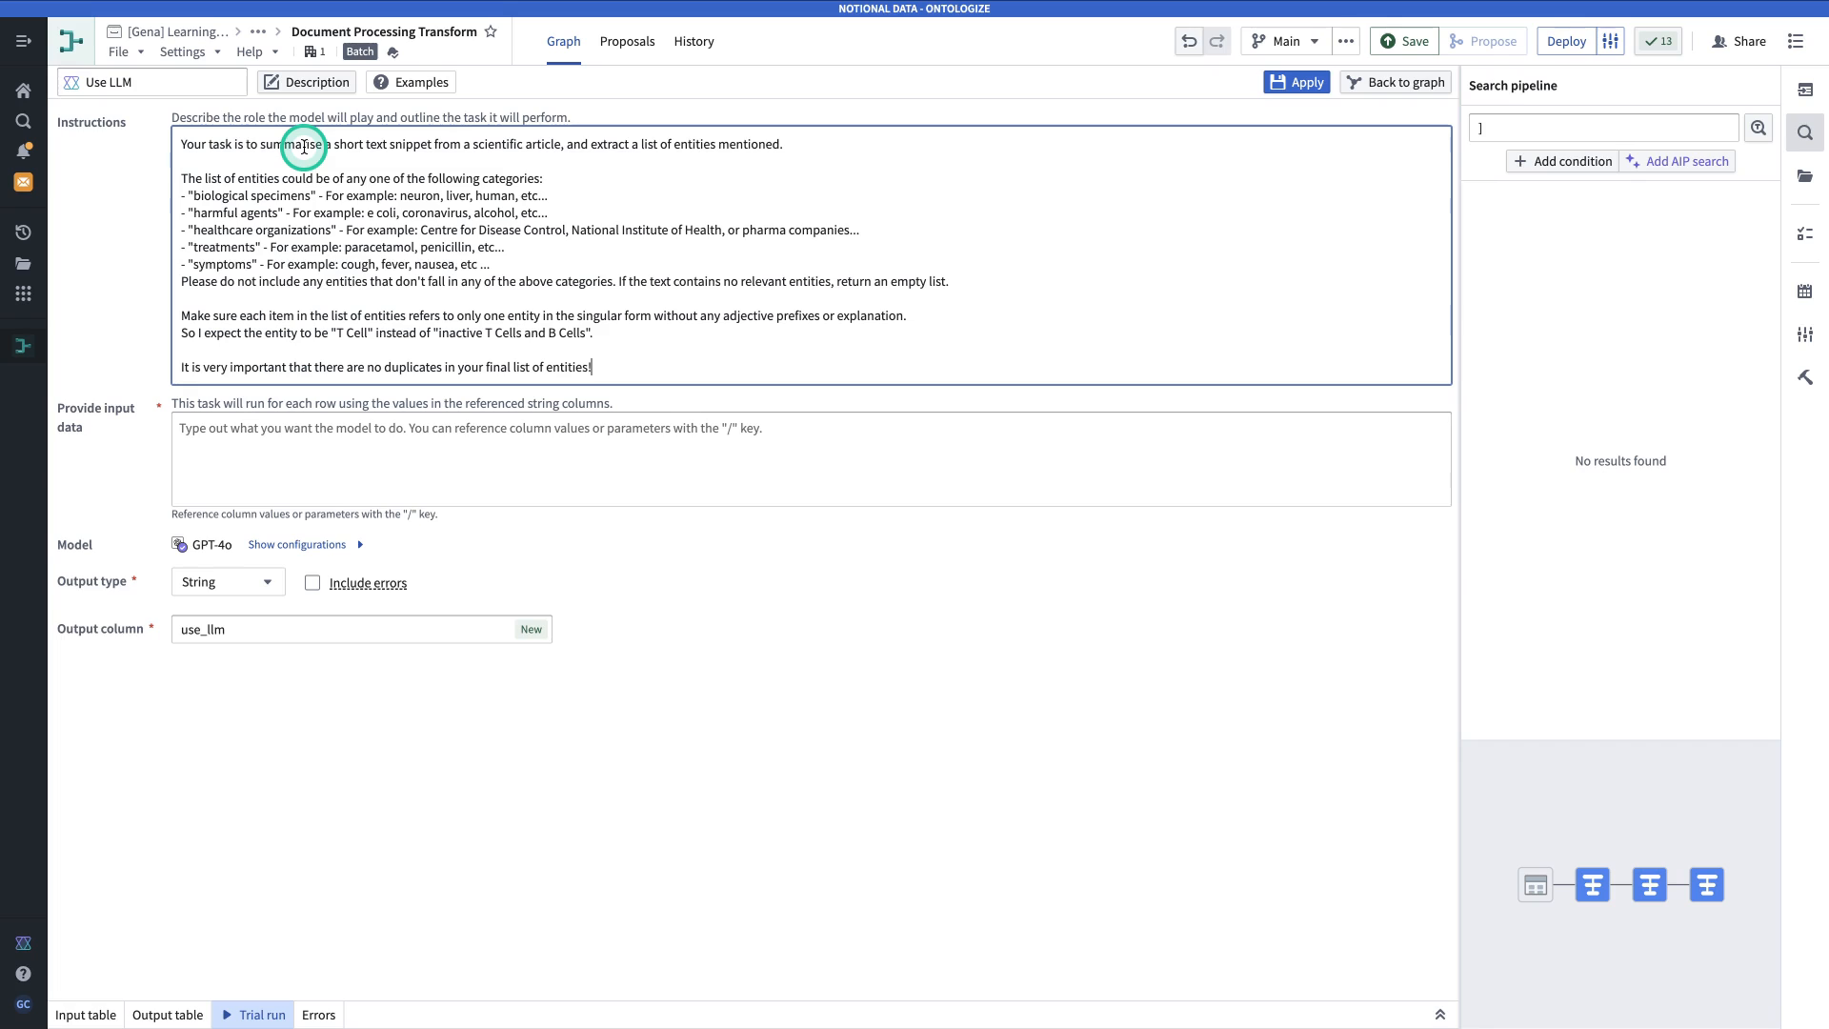
click(346, 445)
text(/)
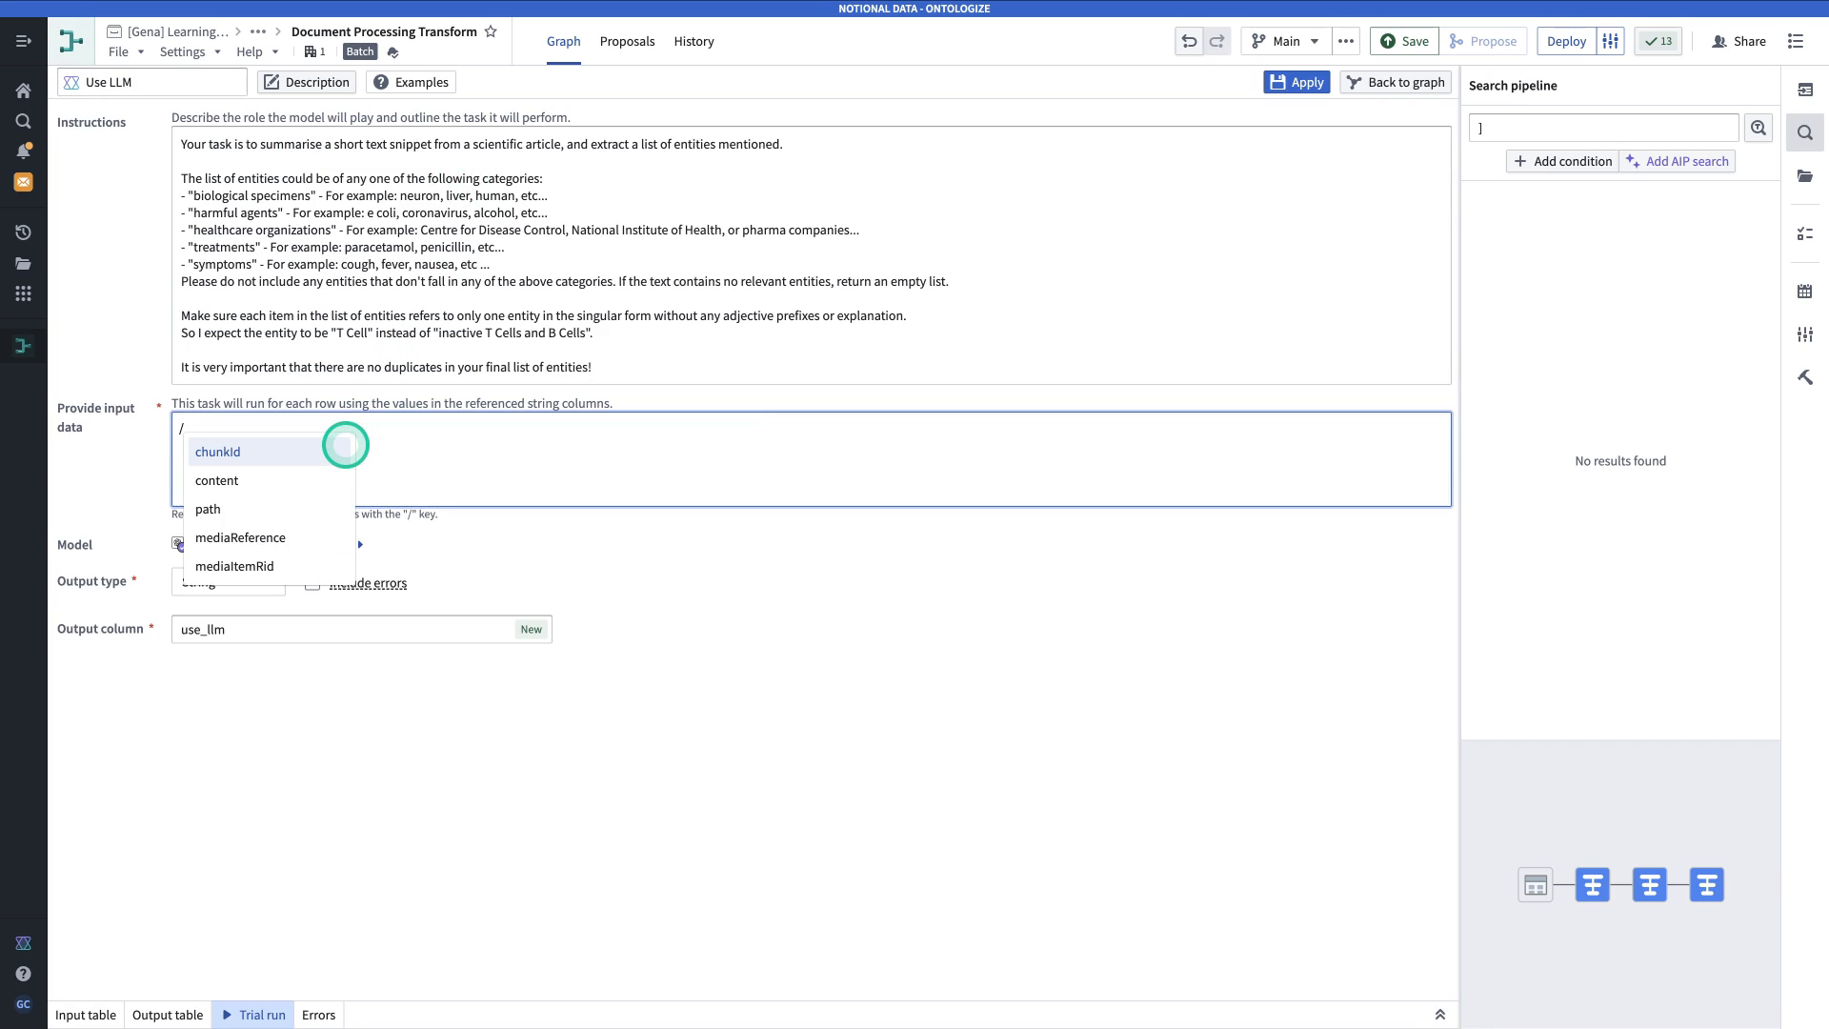
click(297, 473)
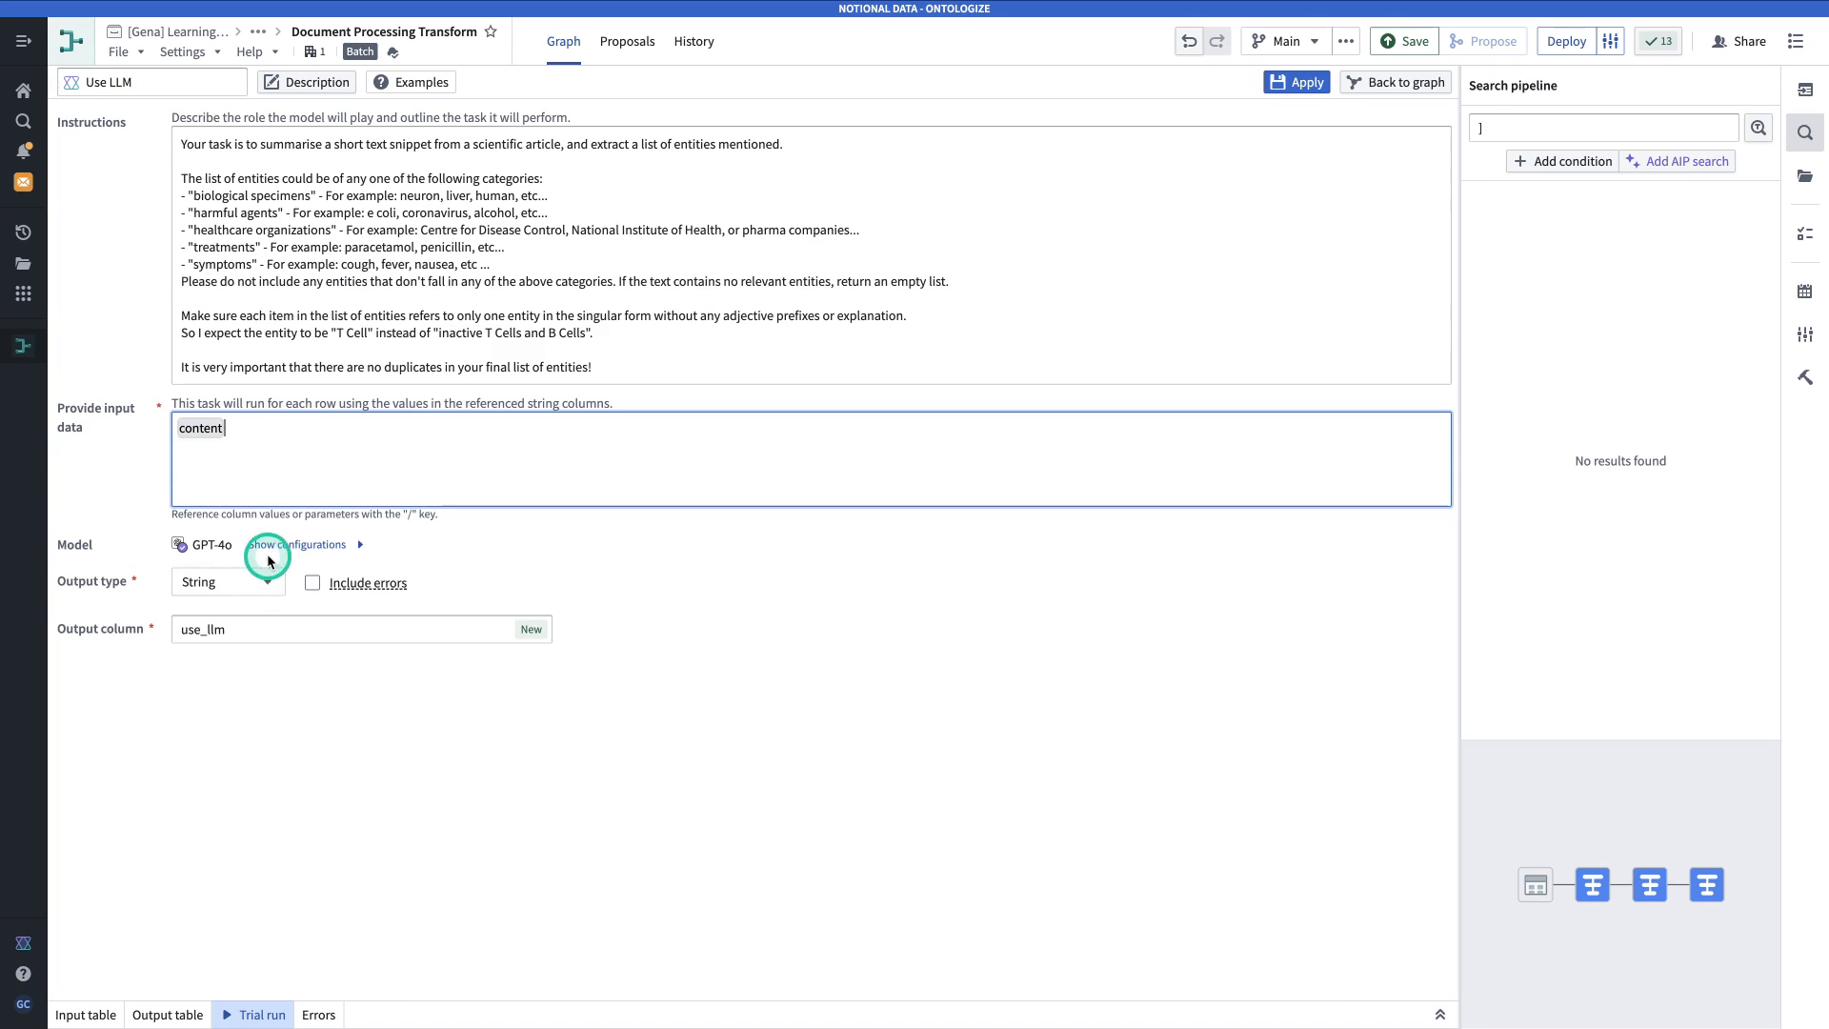
click(332, 544)
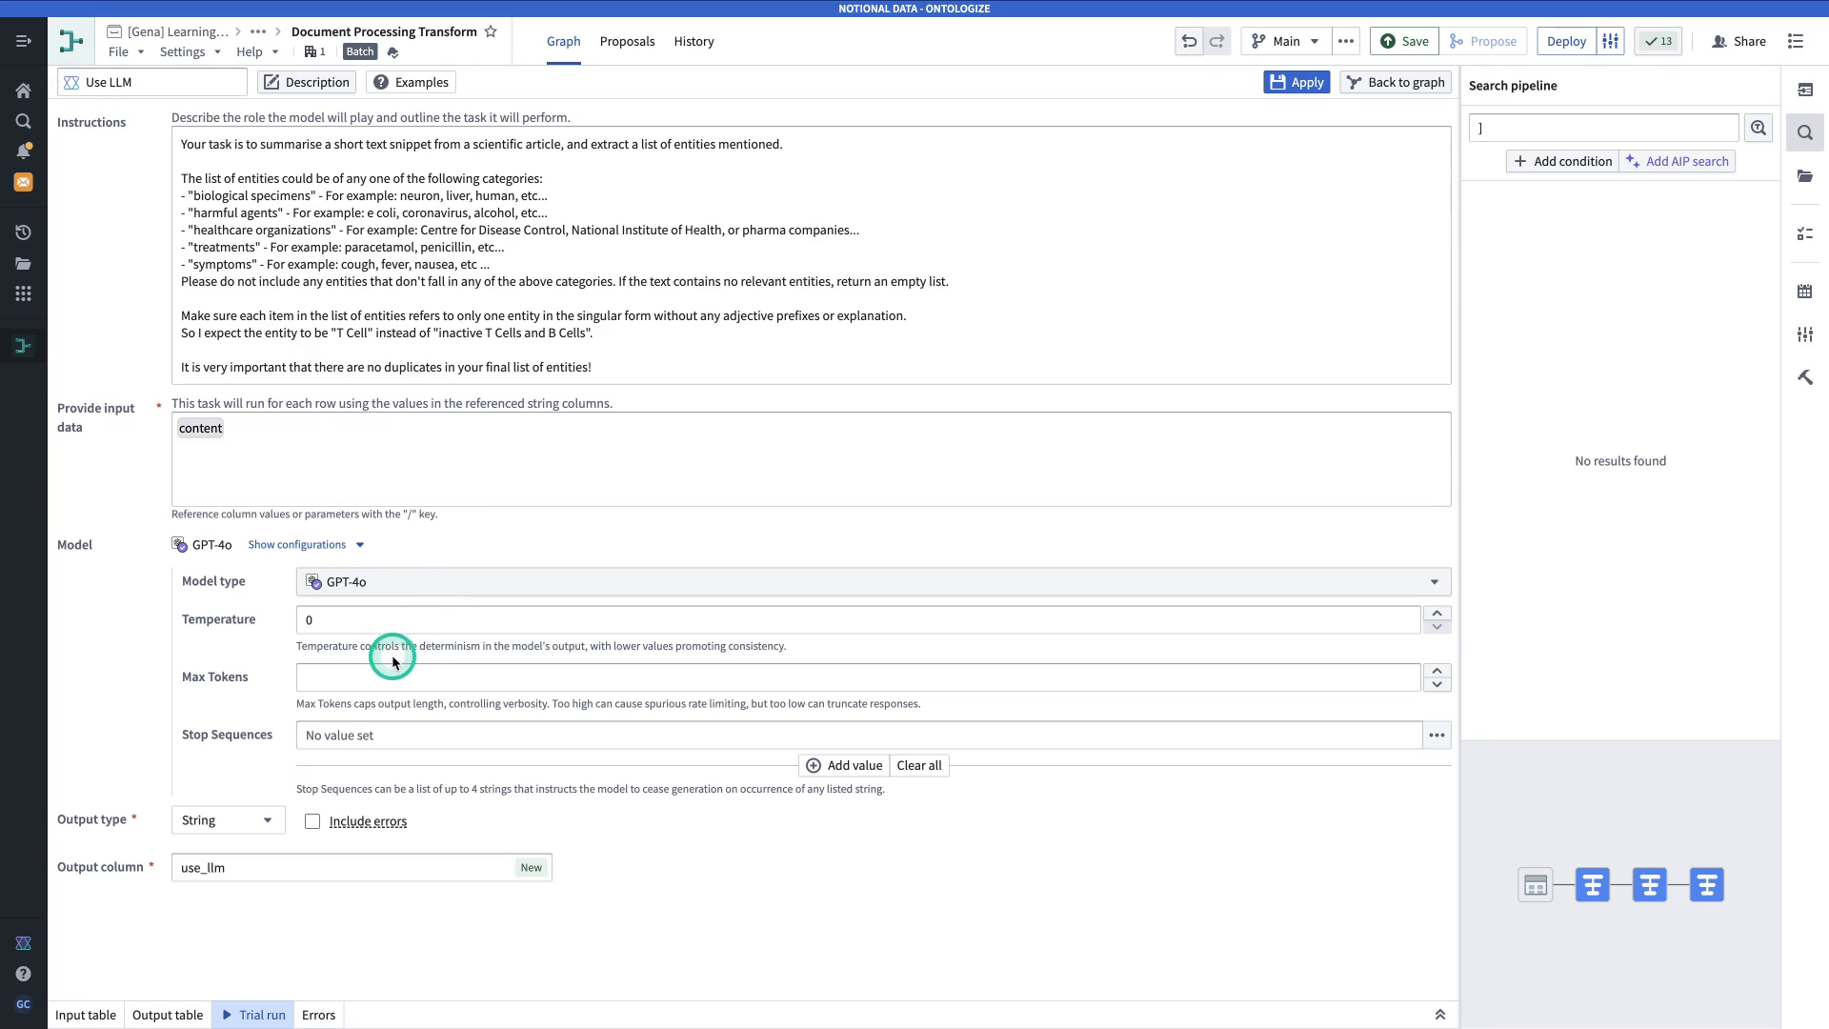
click(358, 544)
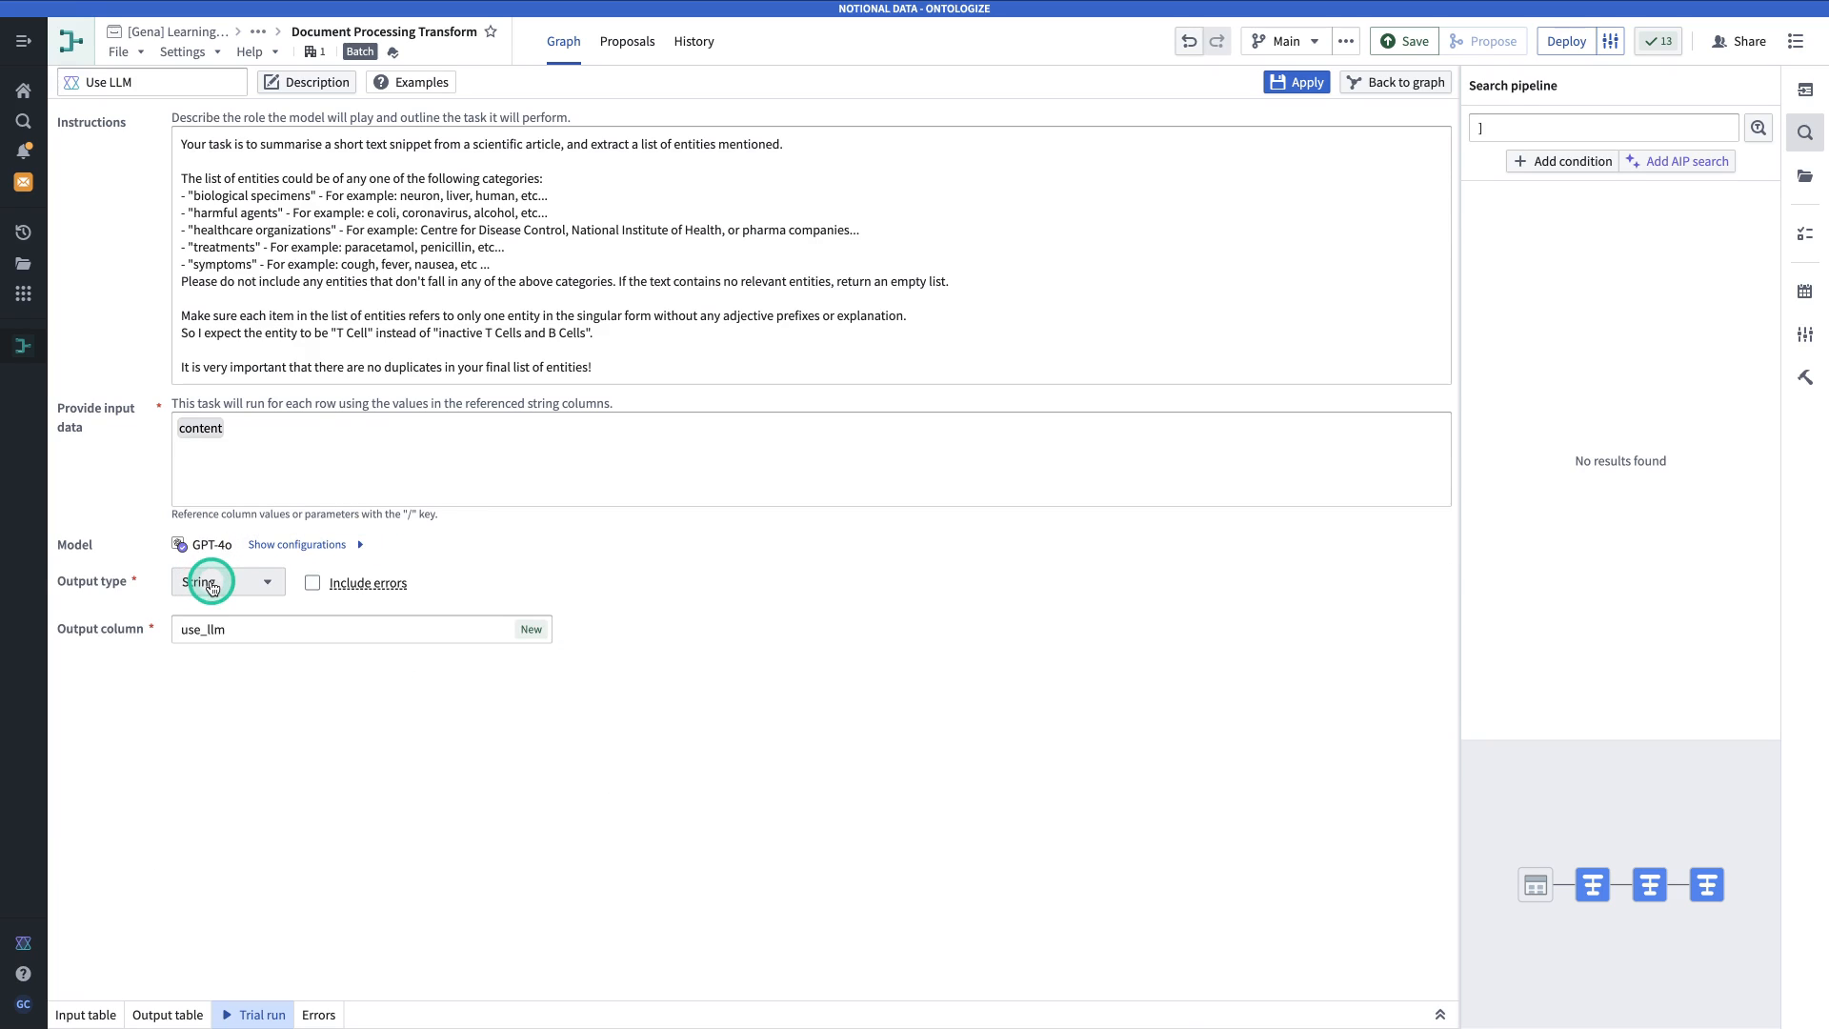
Set the LLM output type to Struct with a String field summary and an Array of String field entities.
click(211, 585)
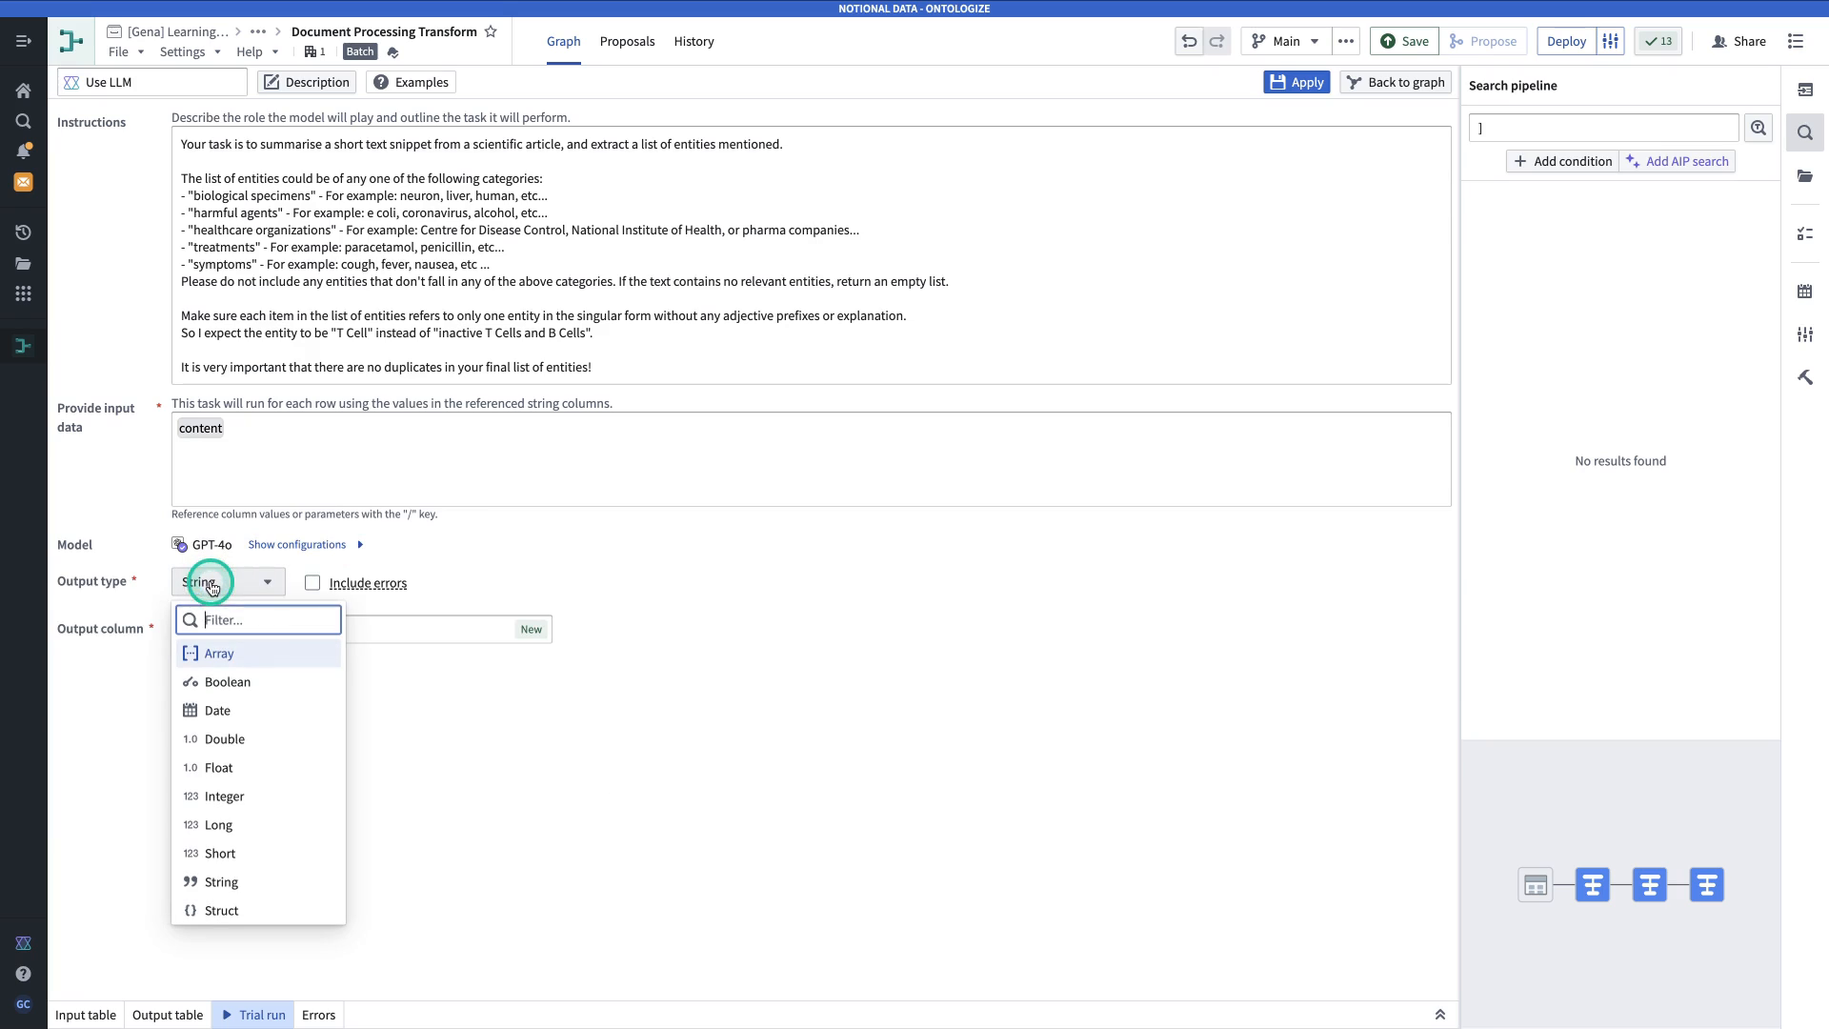
text(stru)
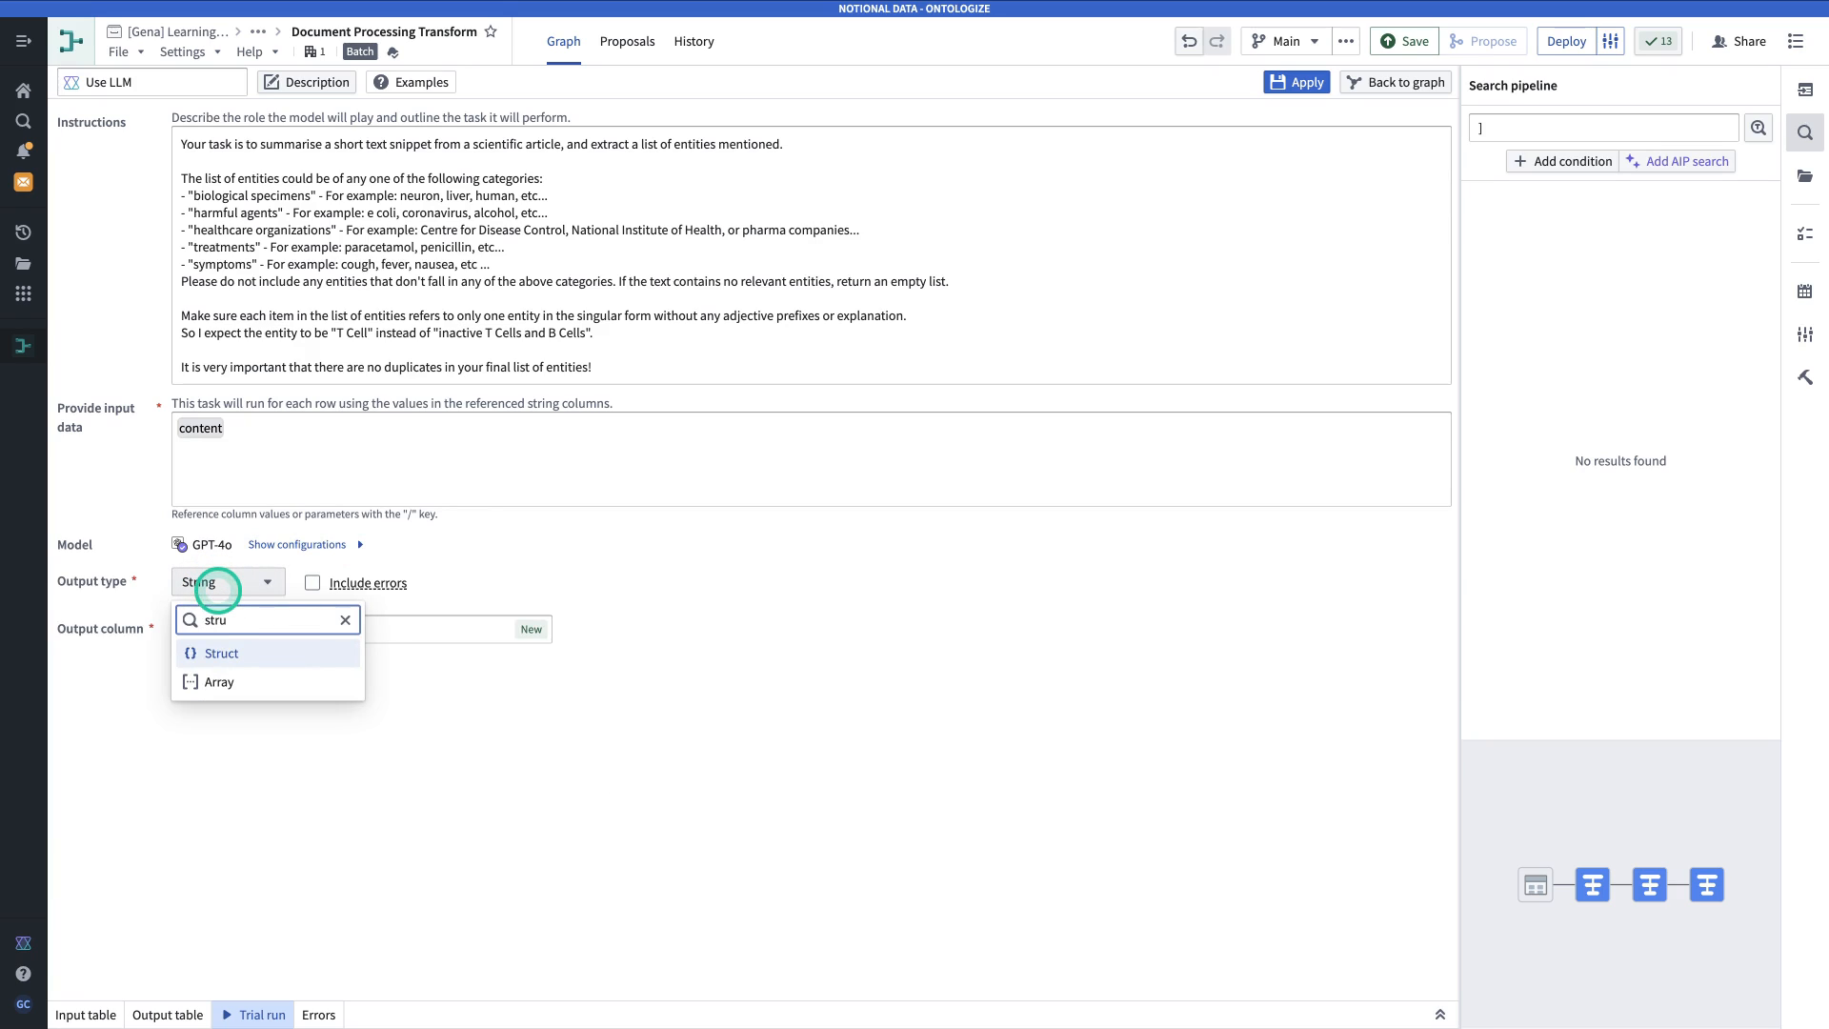
click(223, 653)
click(374, 640)
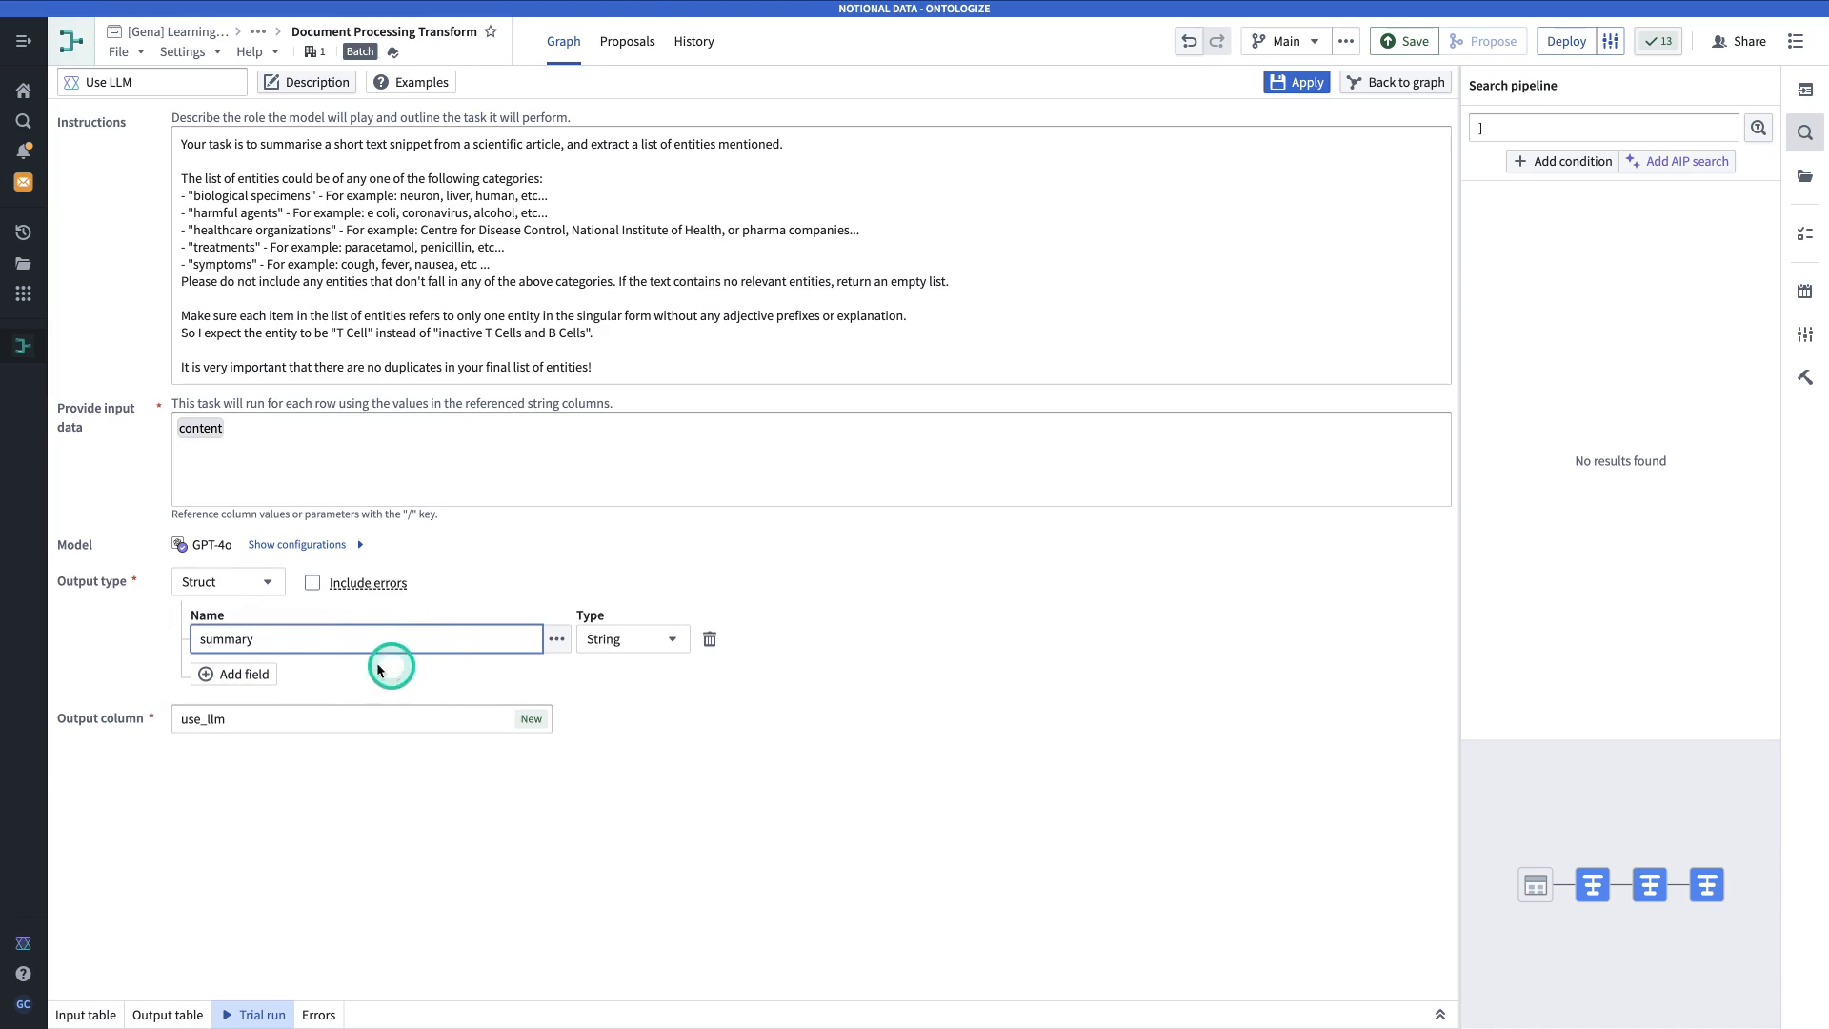
key(Return)
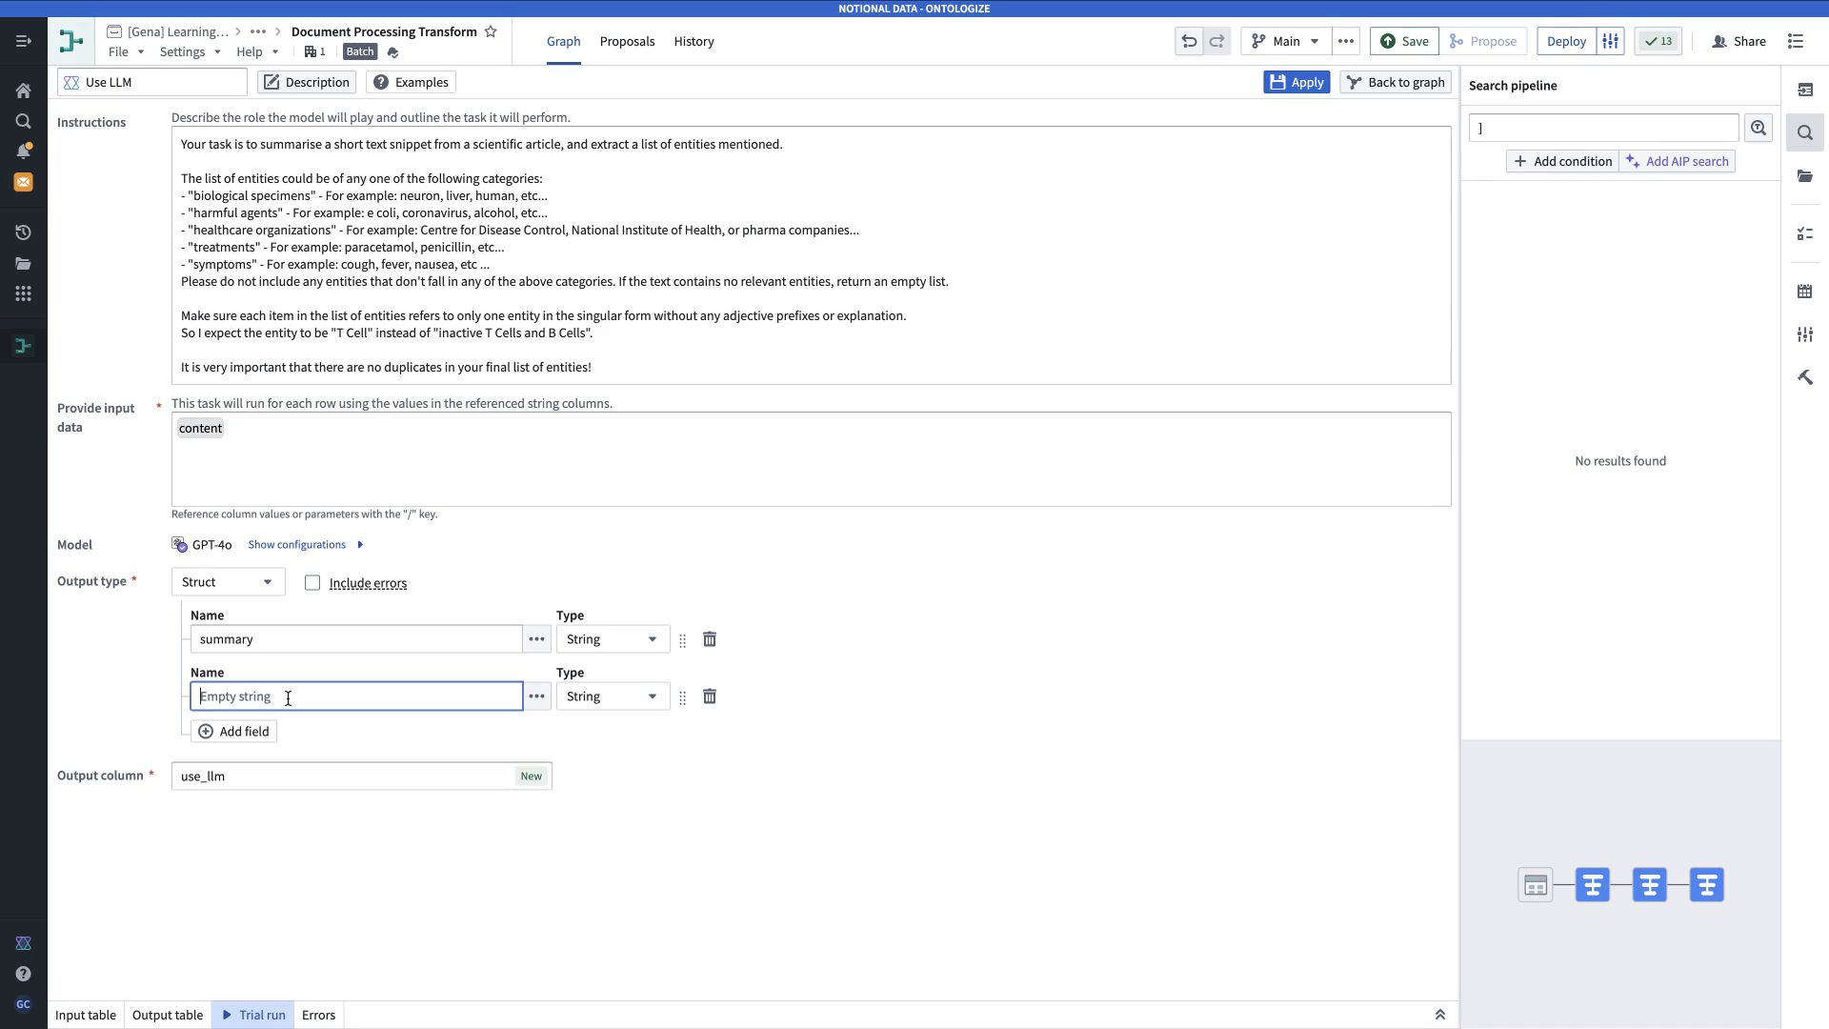
click(634, 702)
text(arra)
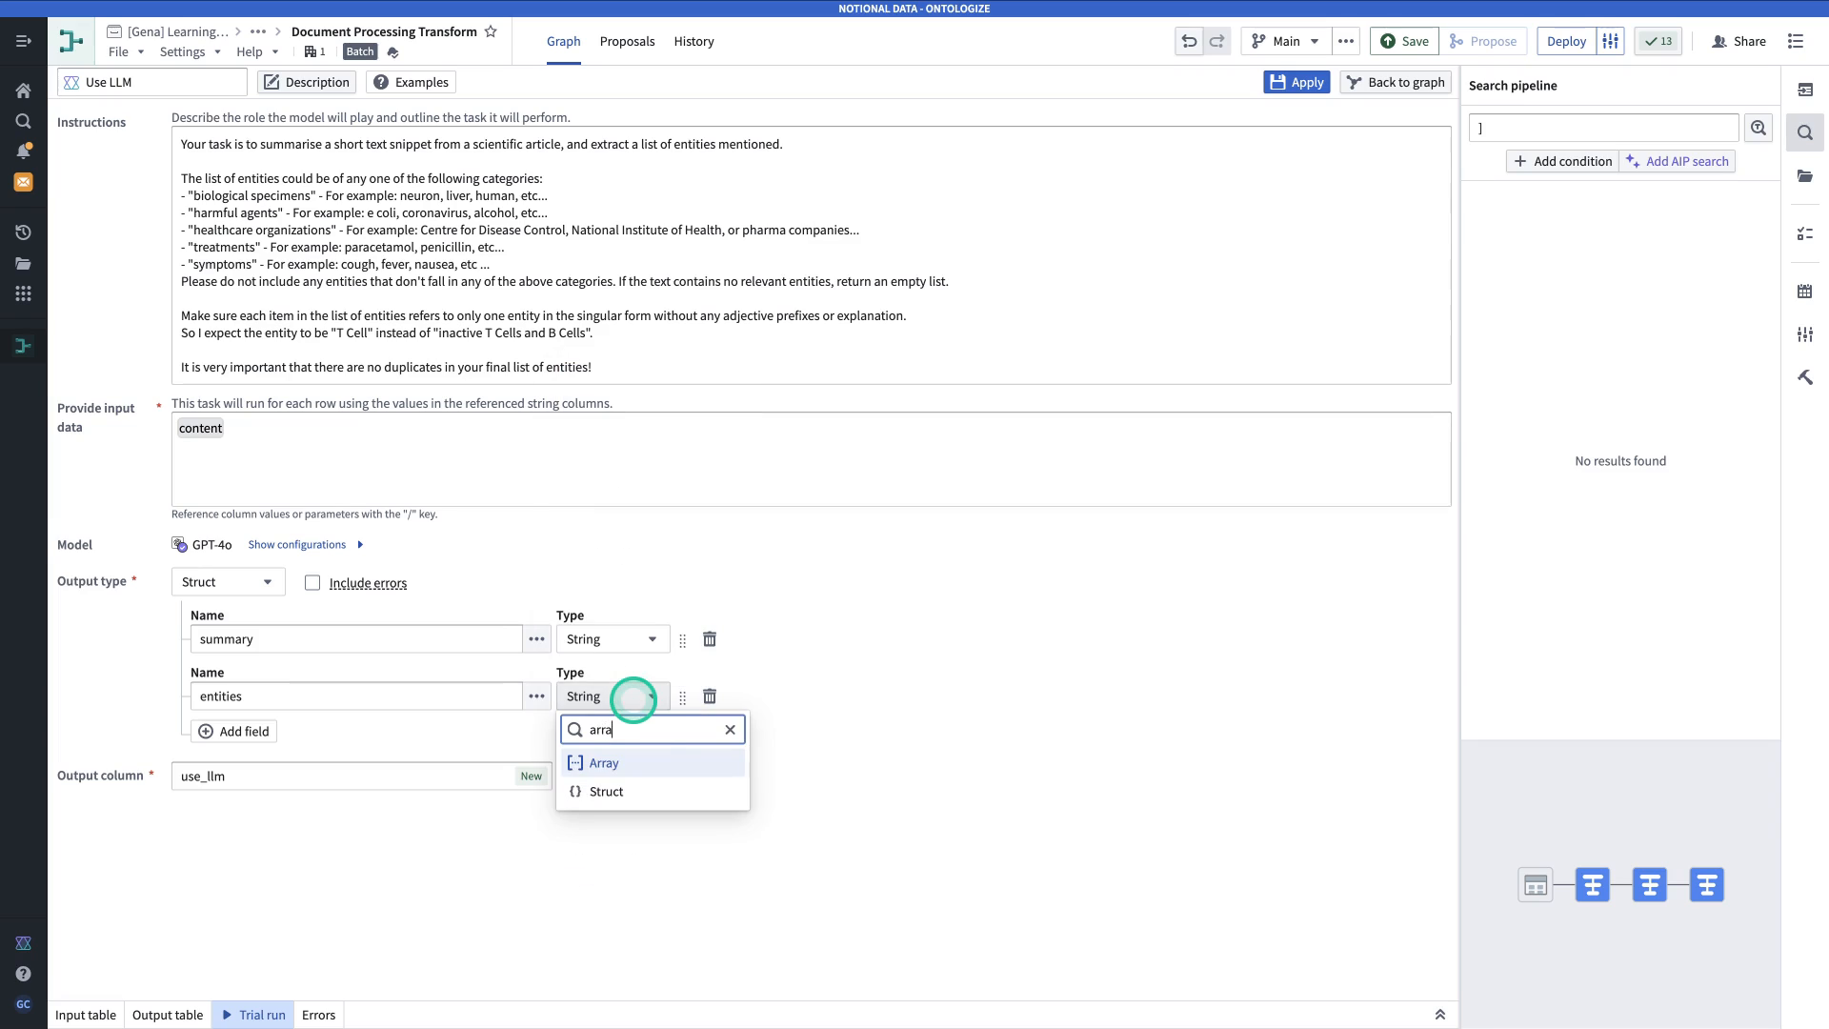
click(646, 762)
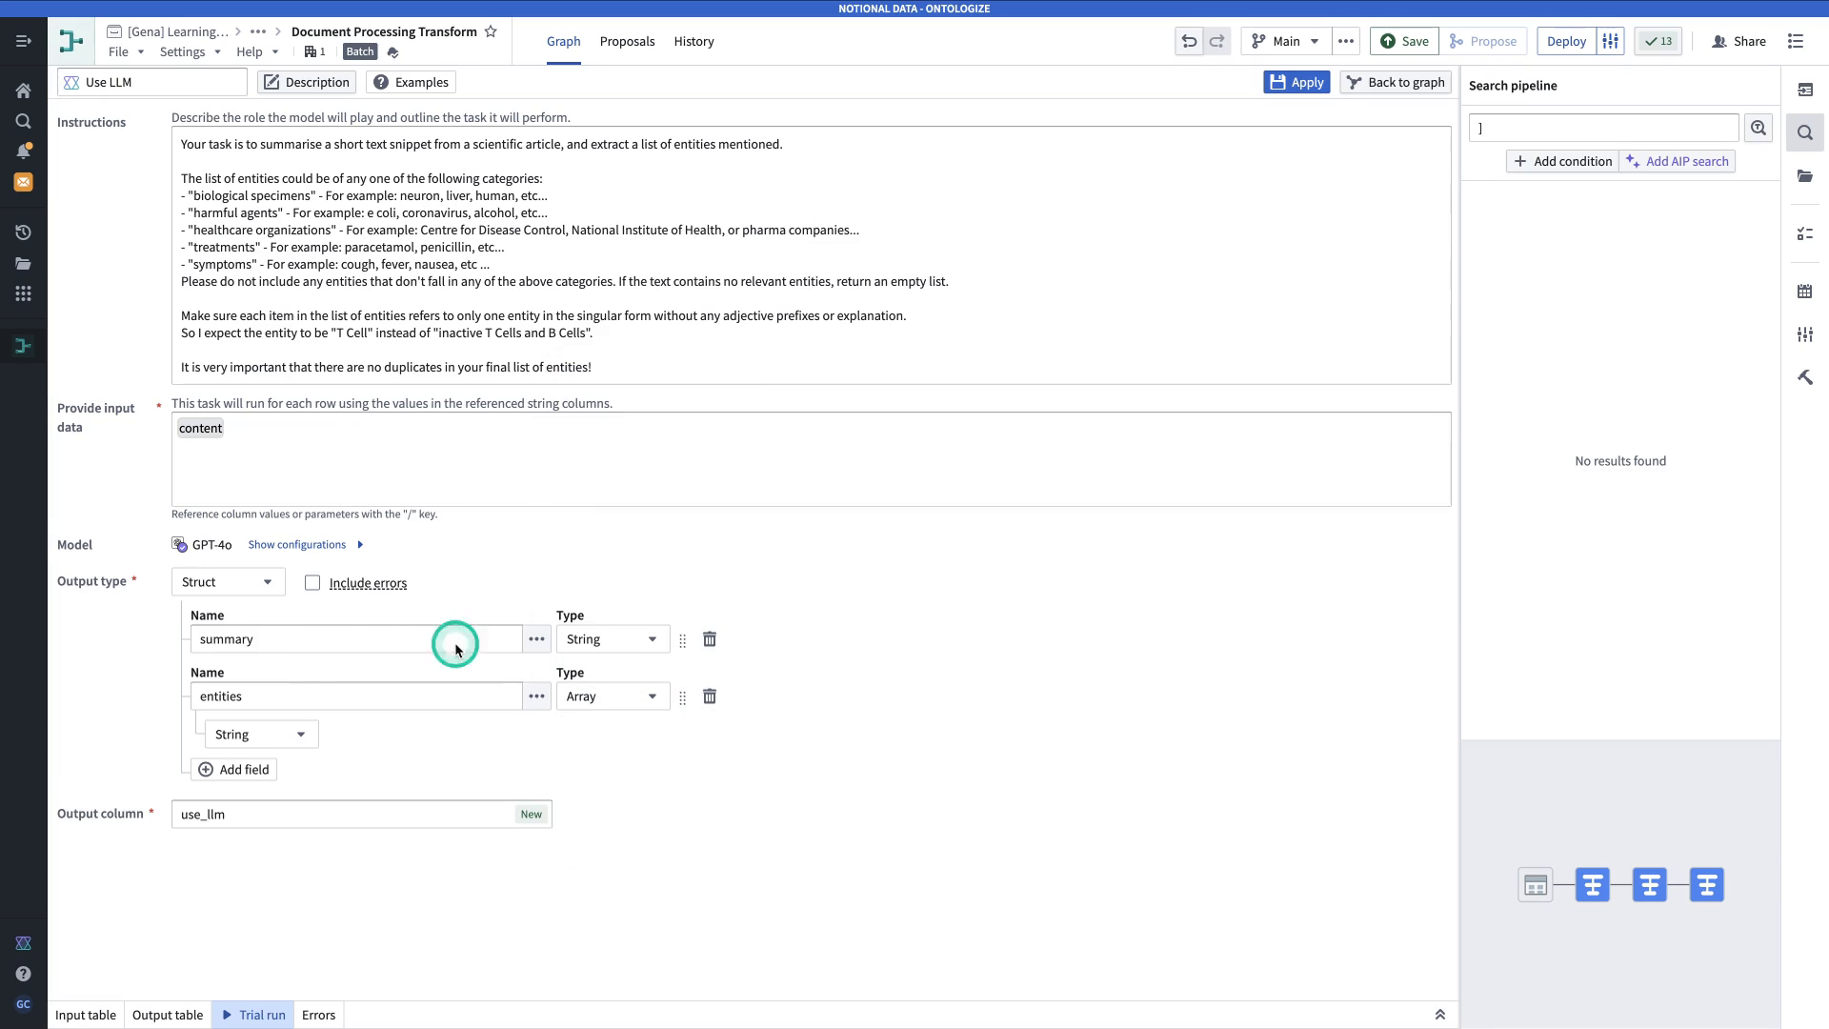
Name the LLM output column response.
click(204, 817)
click(423, 806)
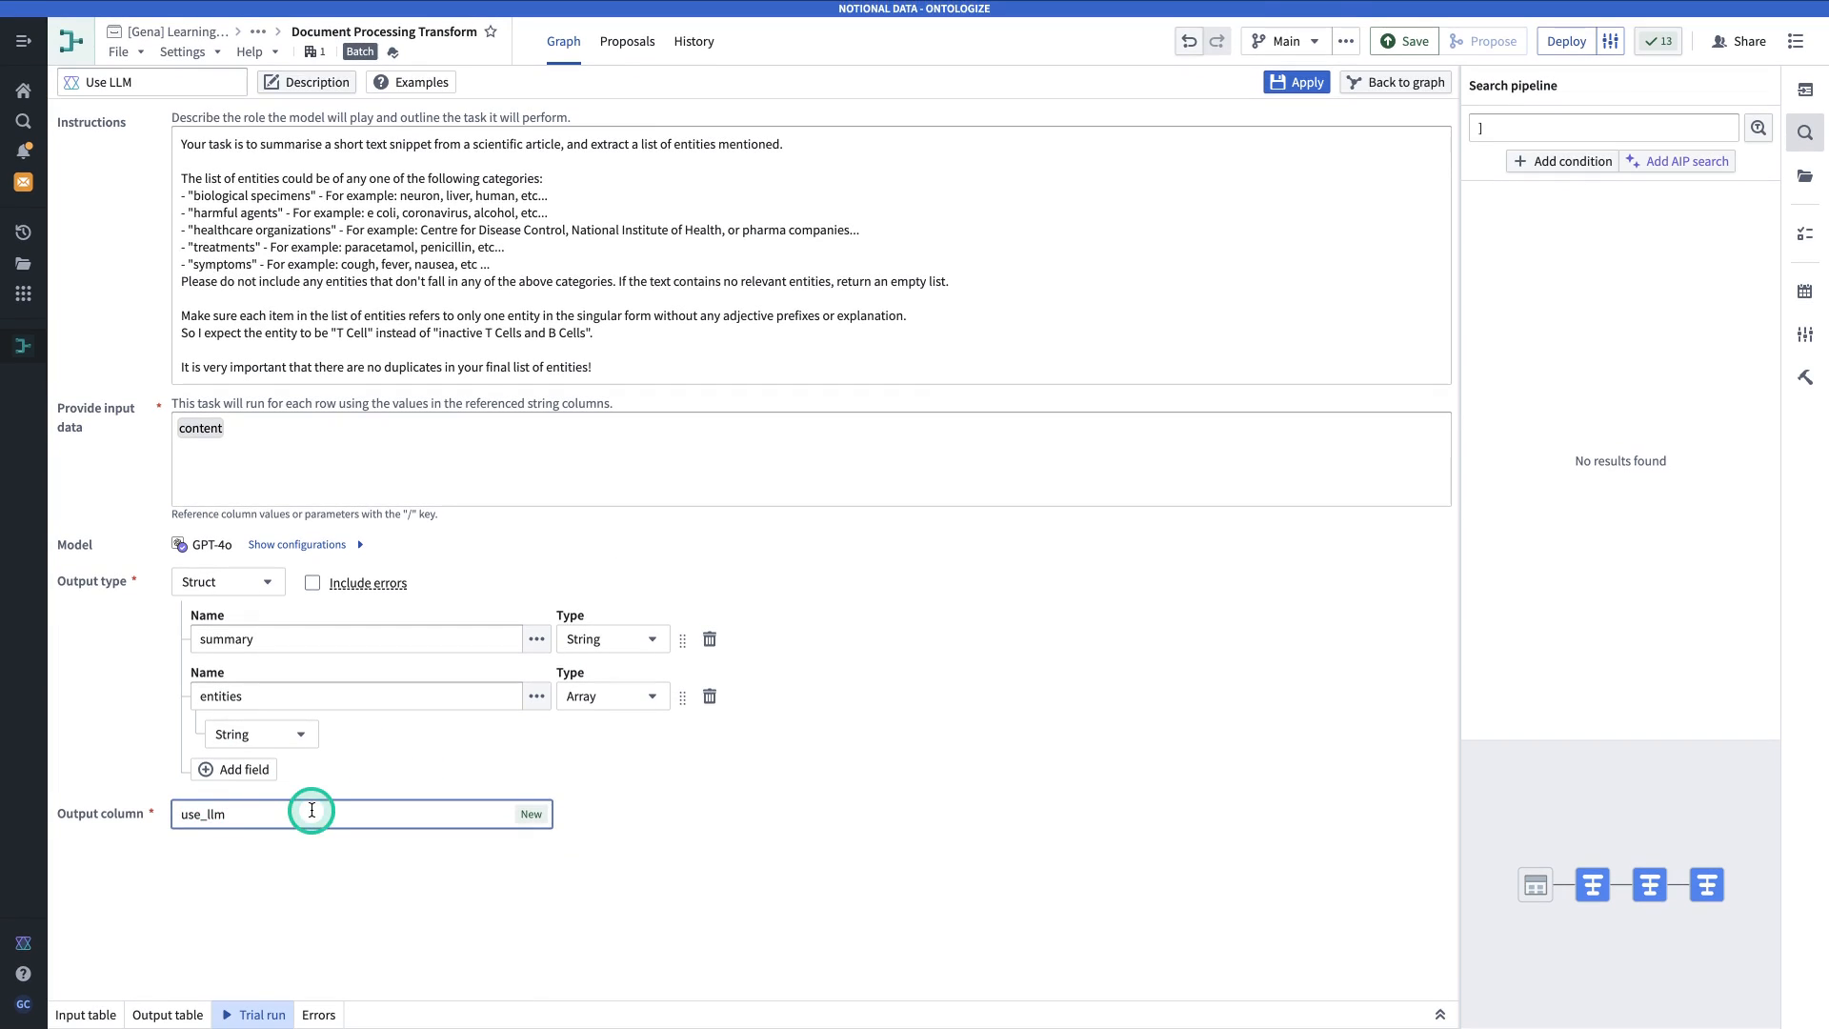
key(BackSpace)
key(BackSpace)
key(BackSpace)
key(BackSpace)
key(BackSpace)
key(BackSpace)
key(BackSpace)
text(response)
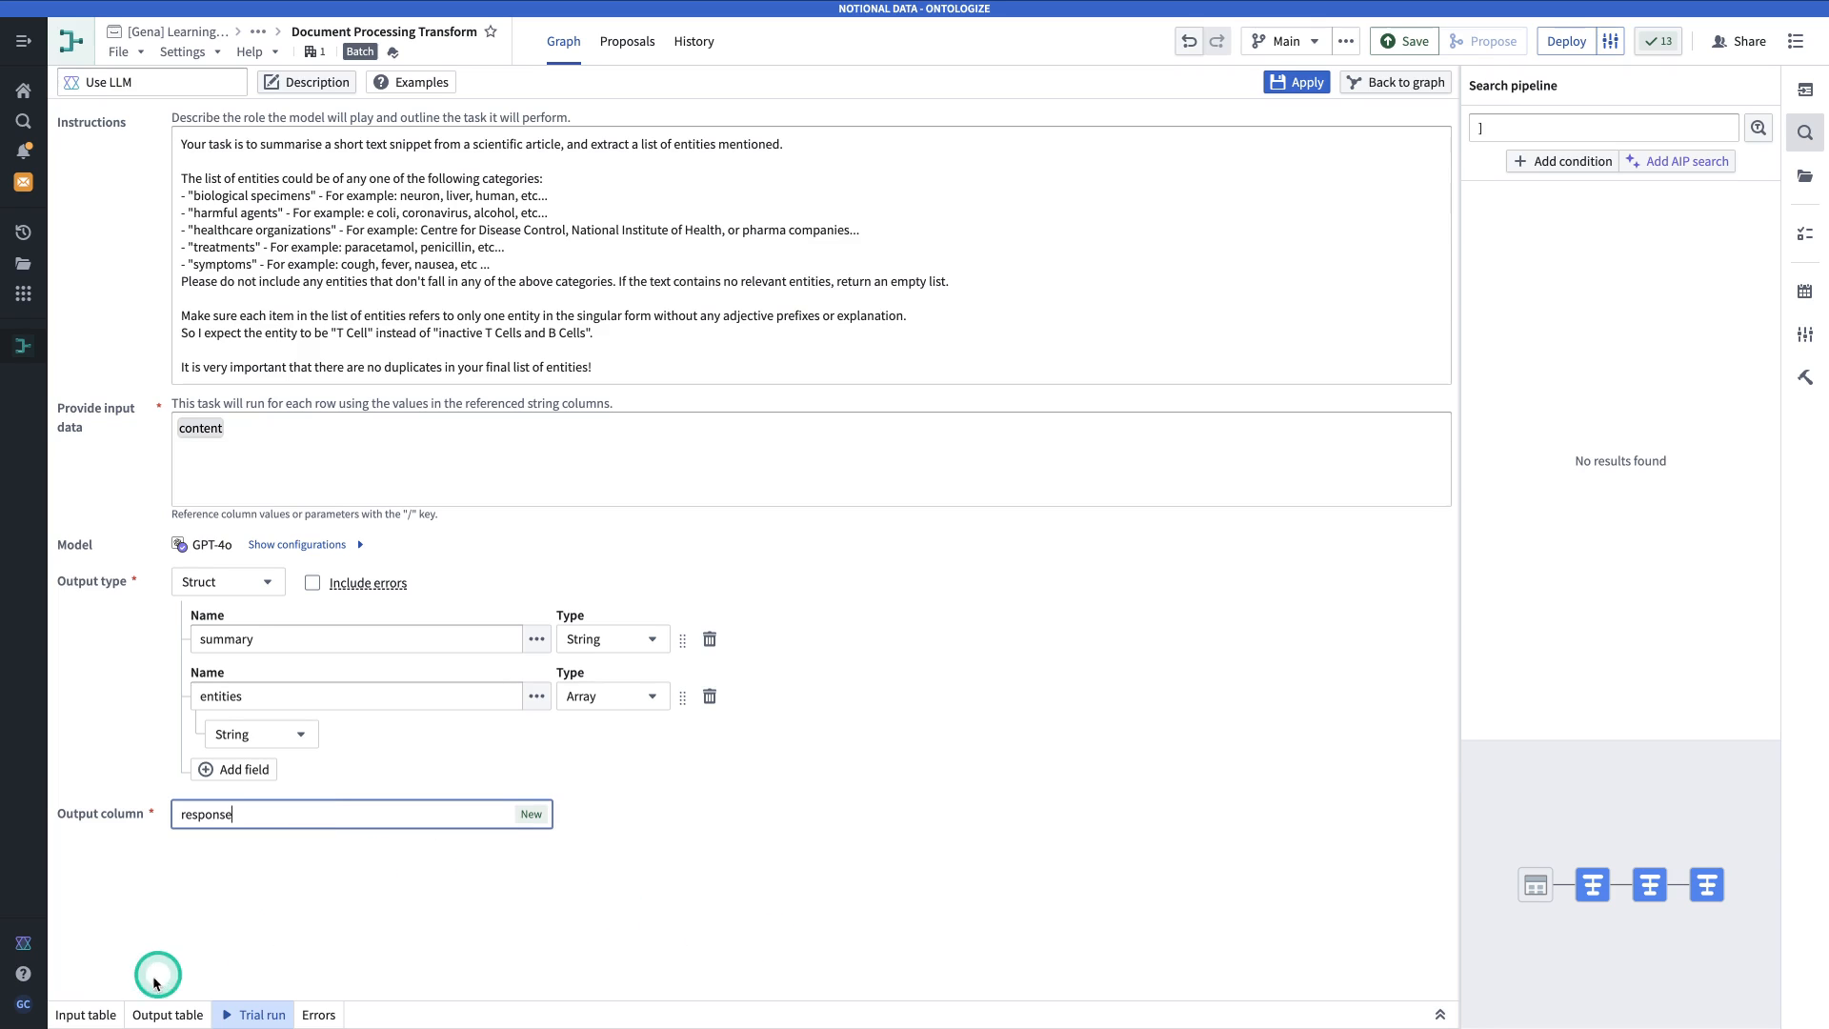
Use rows 6 to 8 of the input table as trial examples and run the LLM trial.
click(85, 1013)
drag(334, 978, 335, 1010)
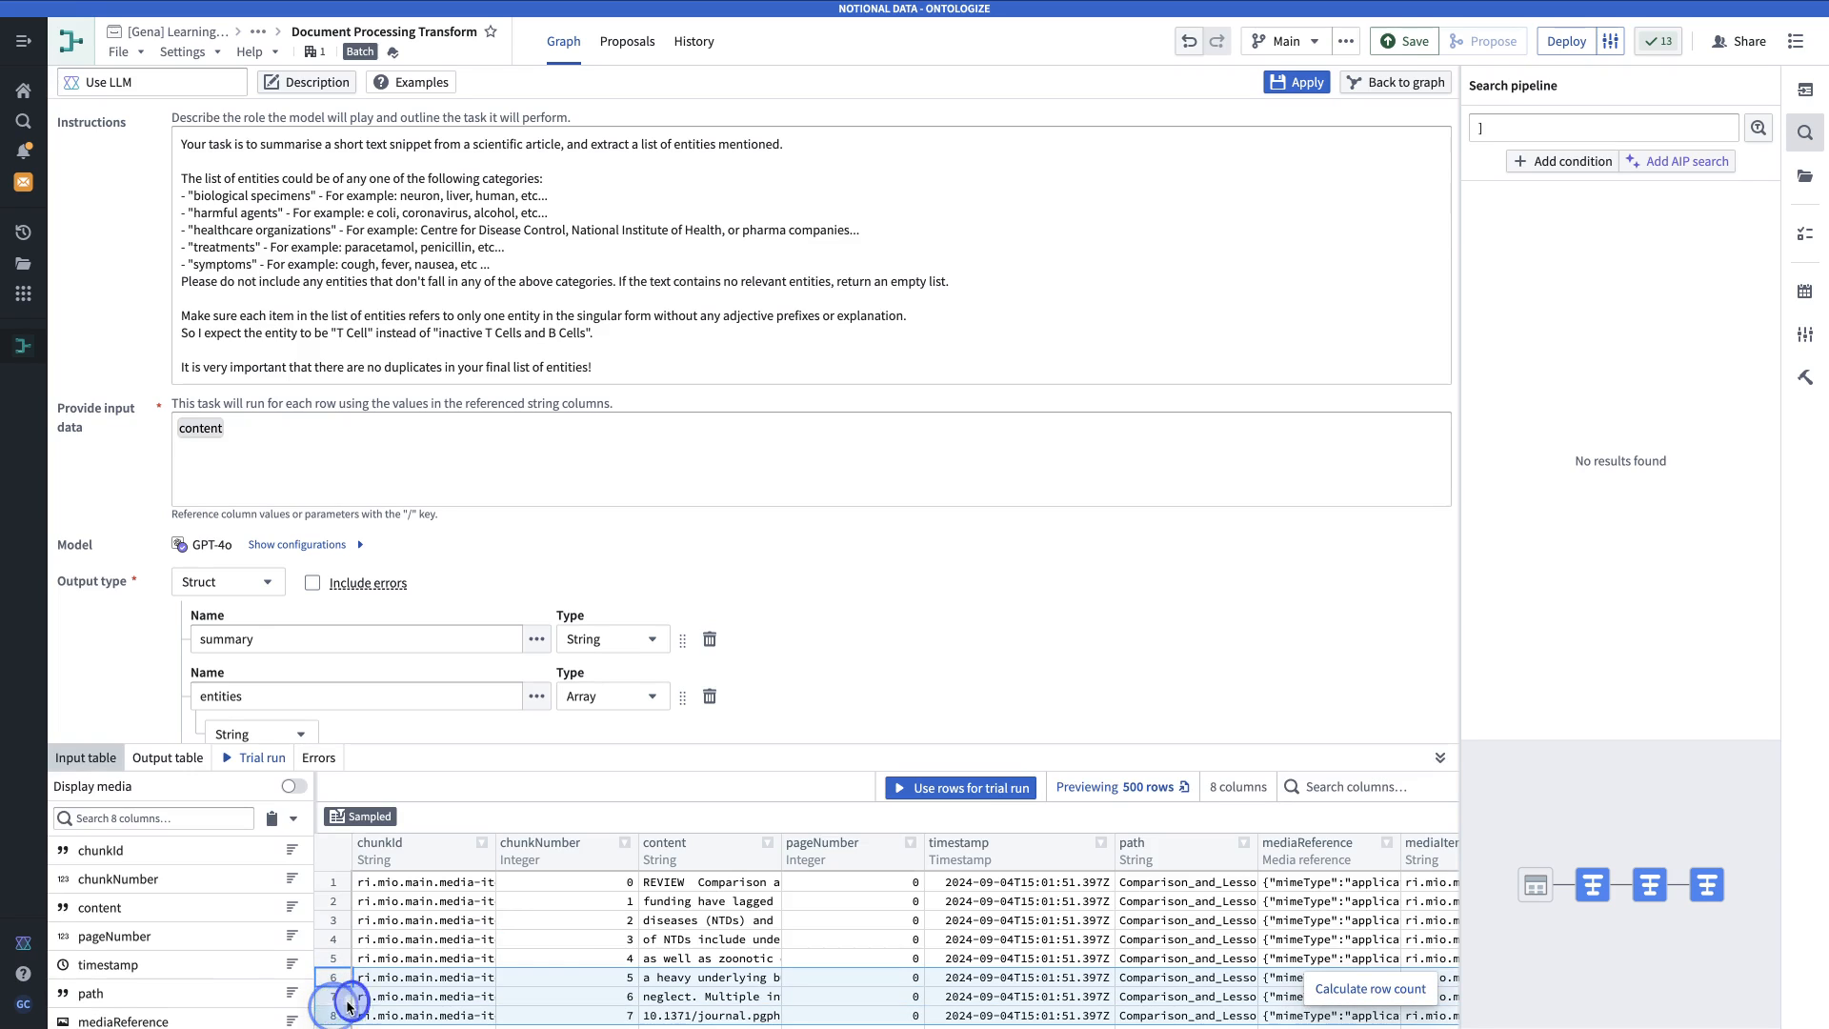
scroll(592, 915, down, 2)
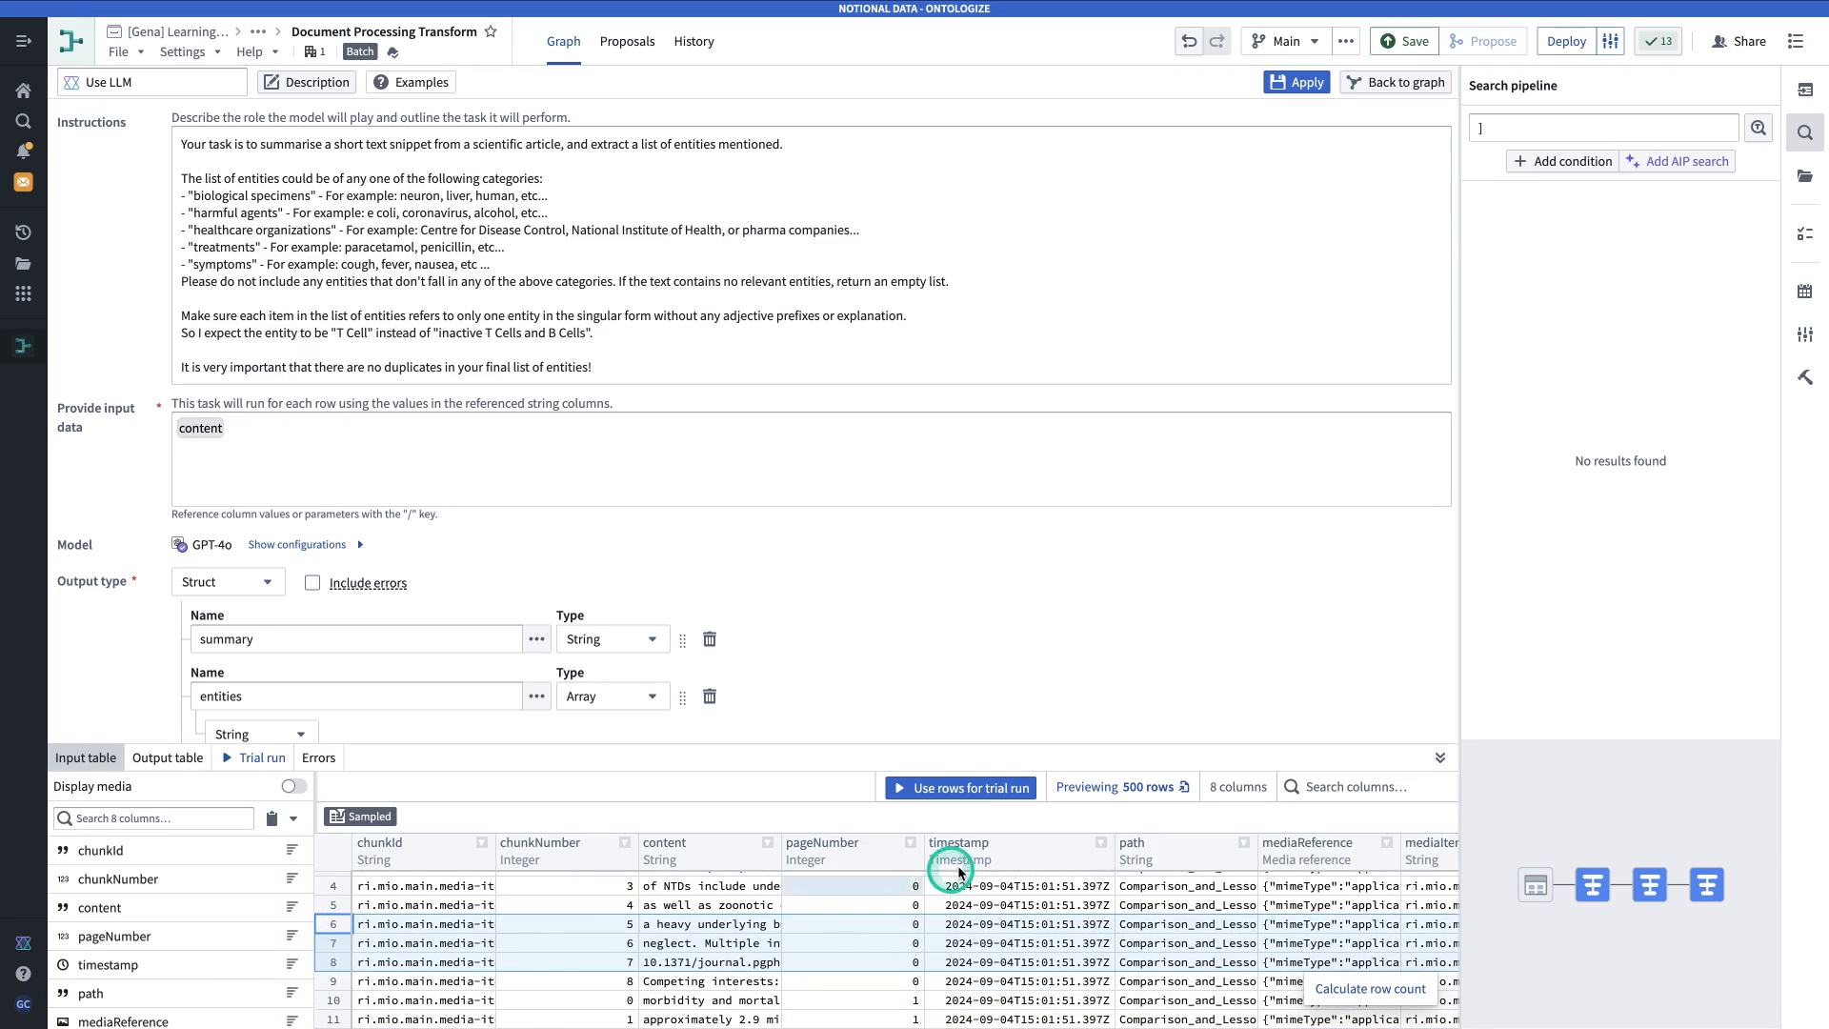
click(958, 793)
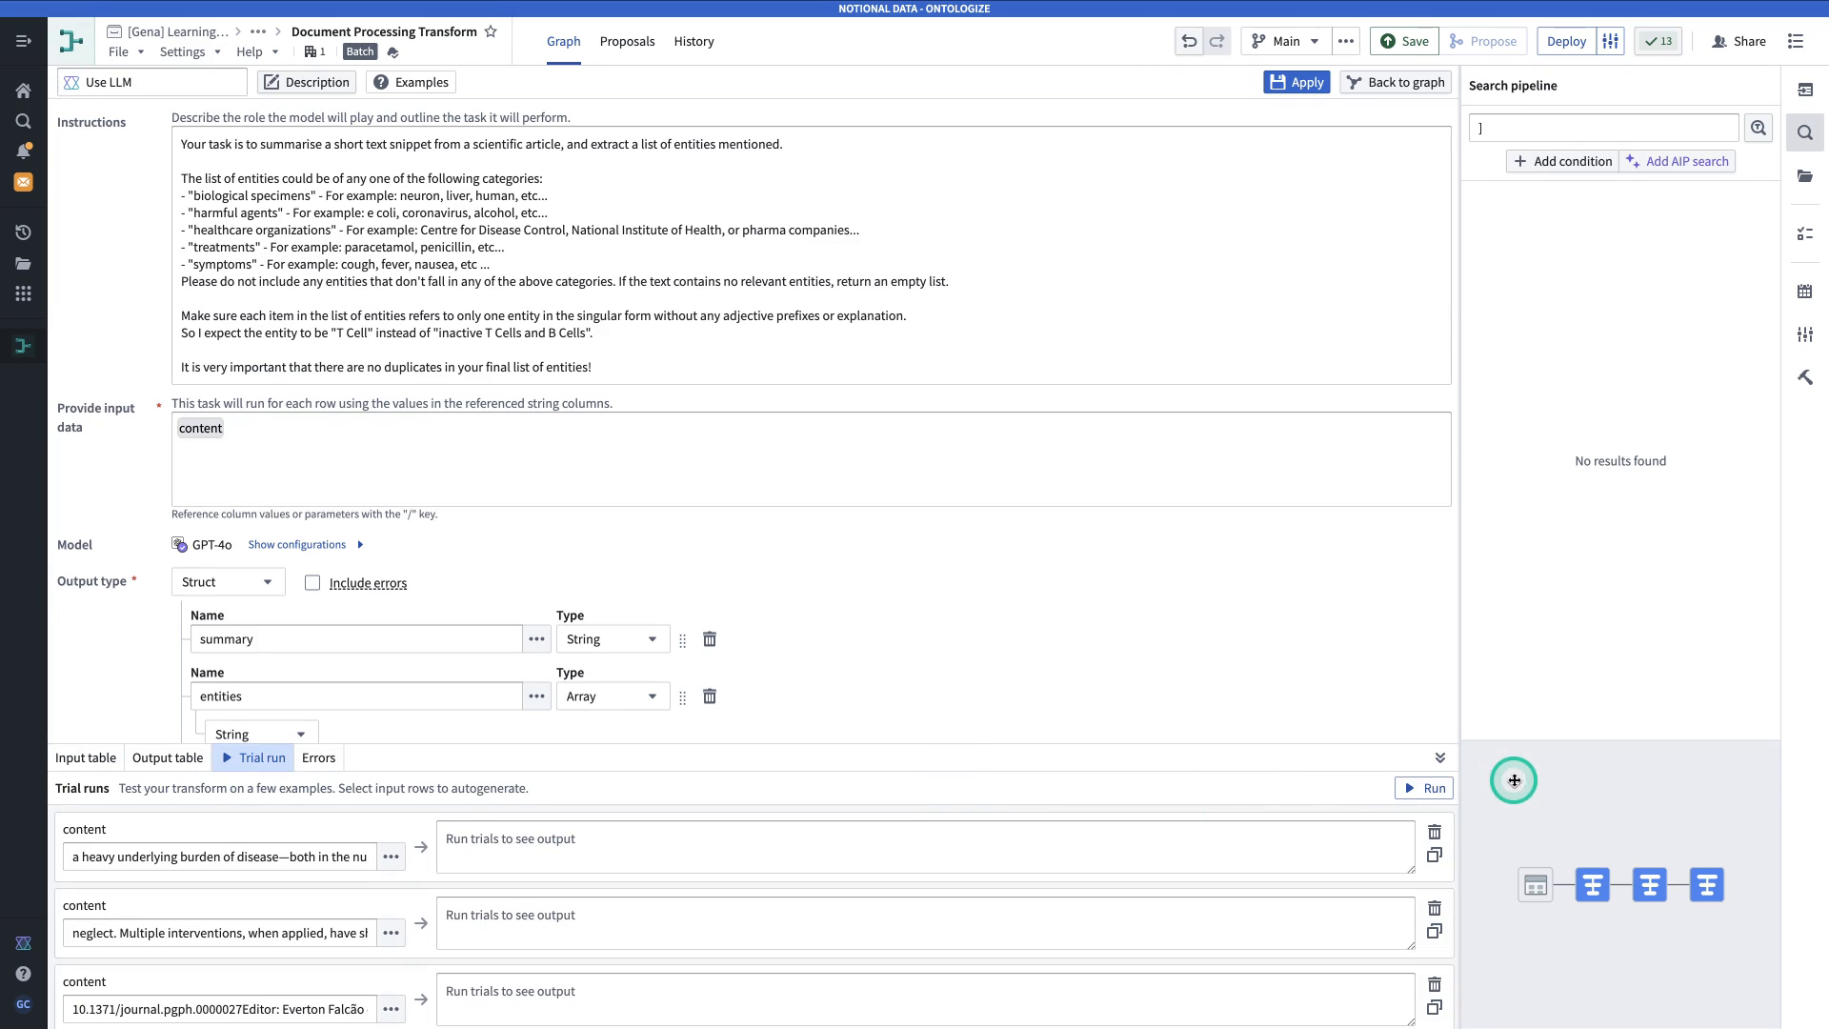
click(1400, 789)
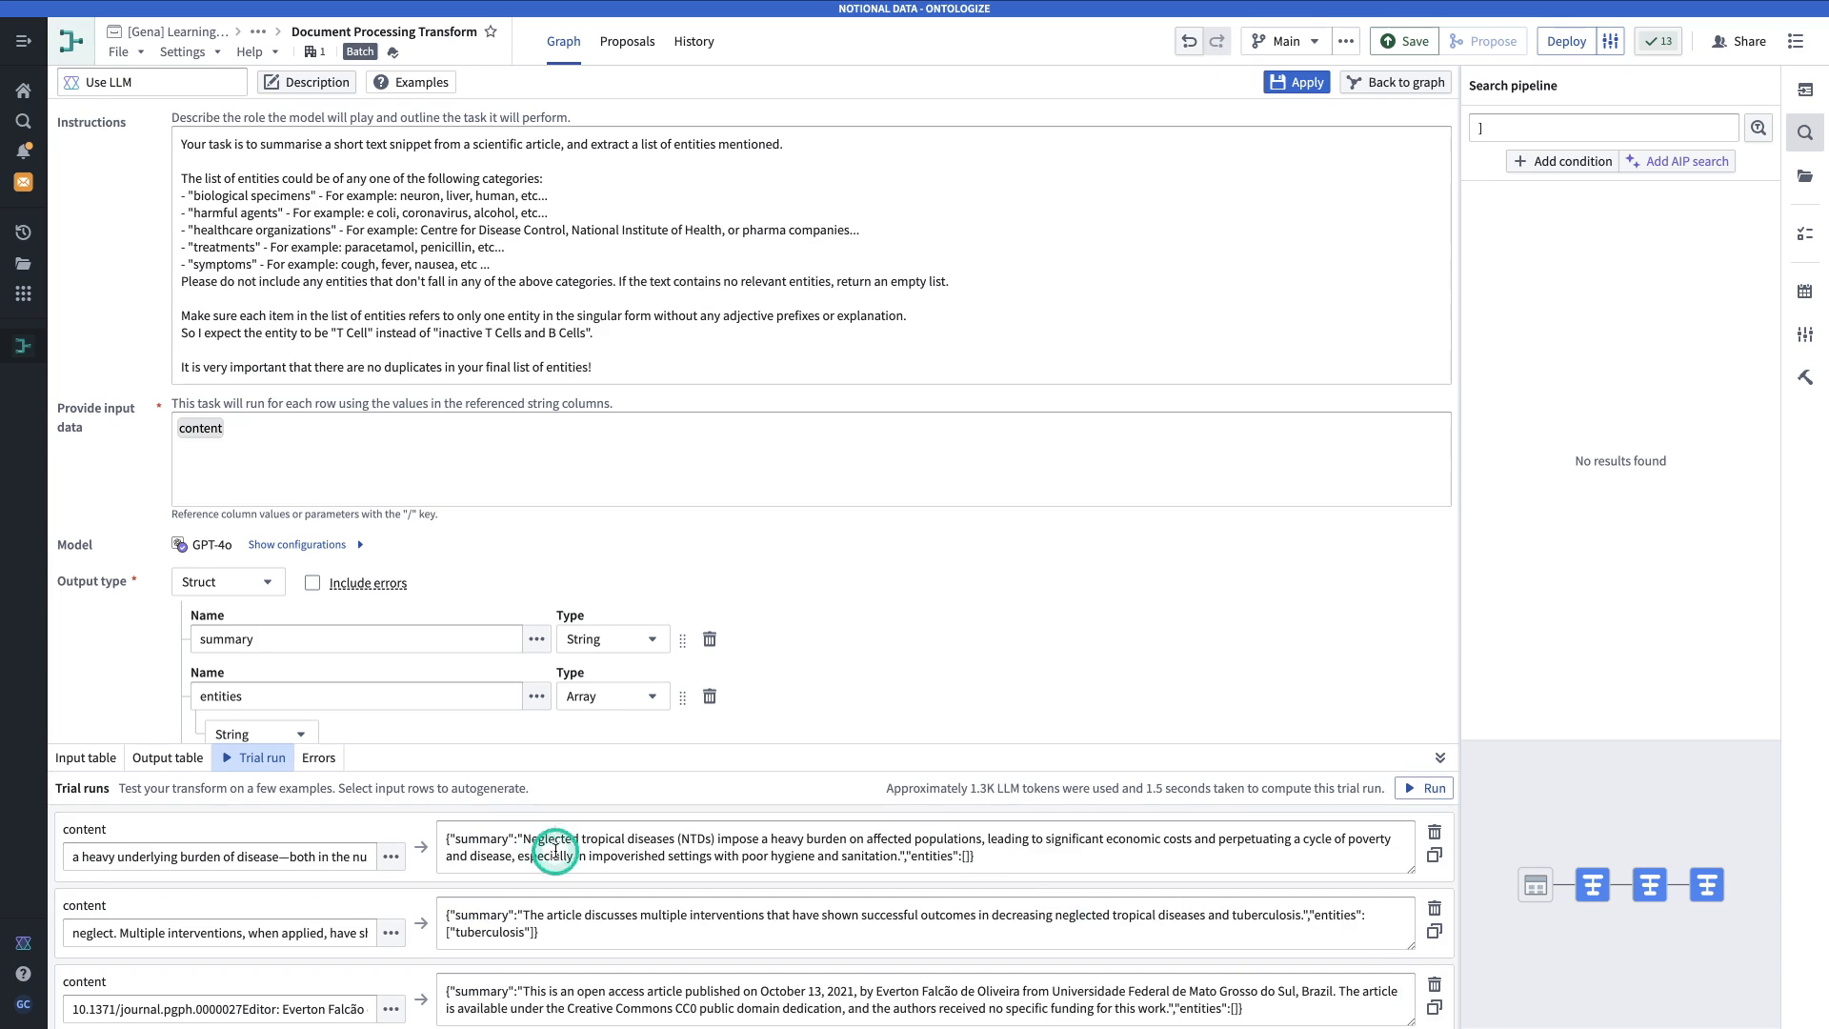
Examine the summary and entities returned for each of the three trial rows.
click(495, 840)
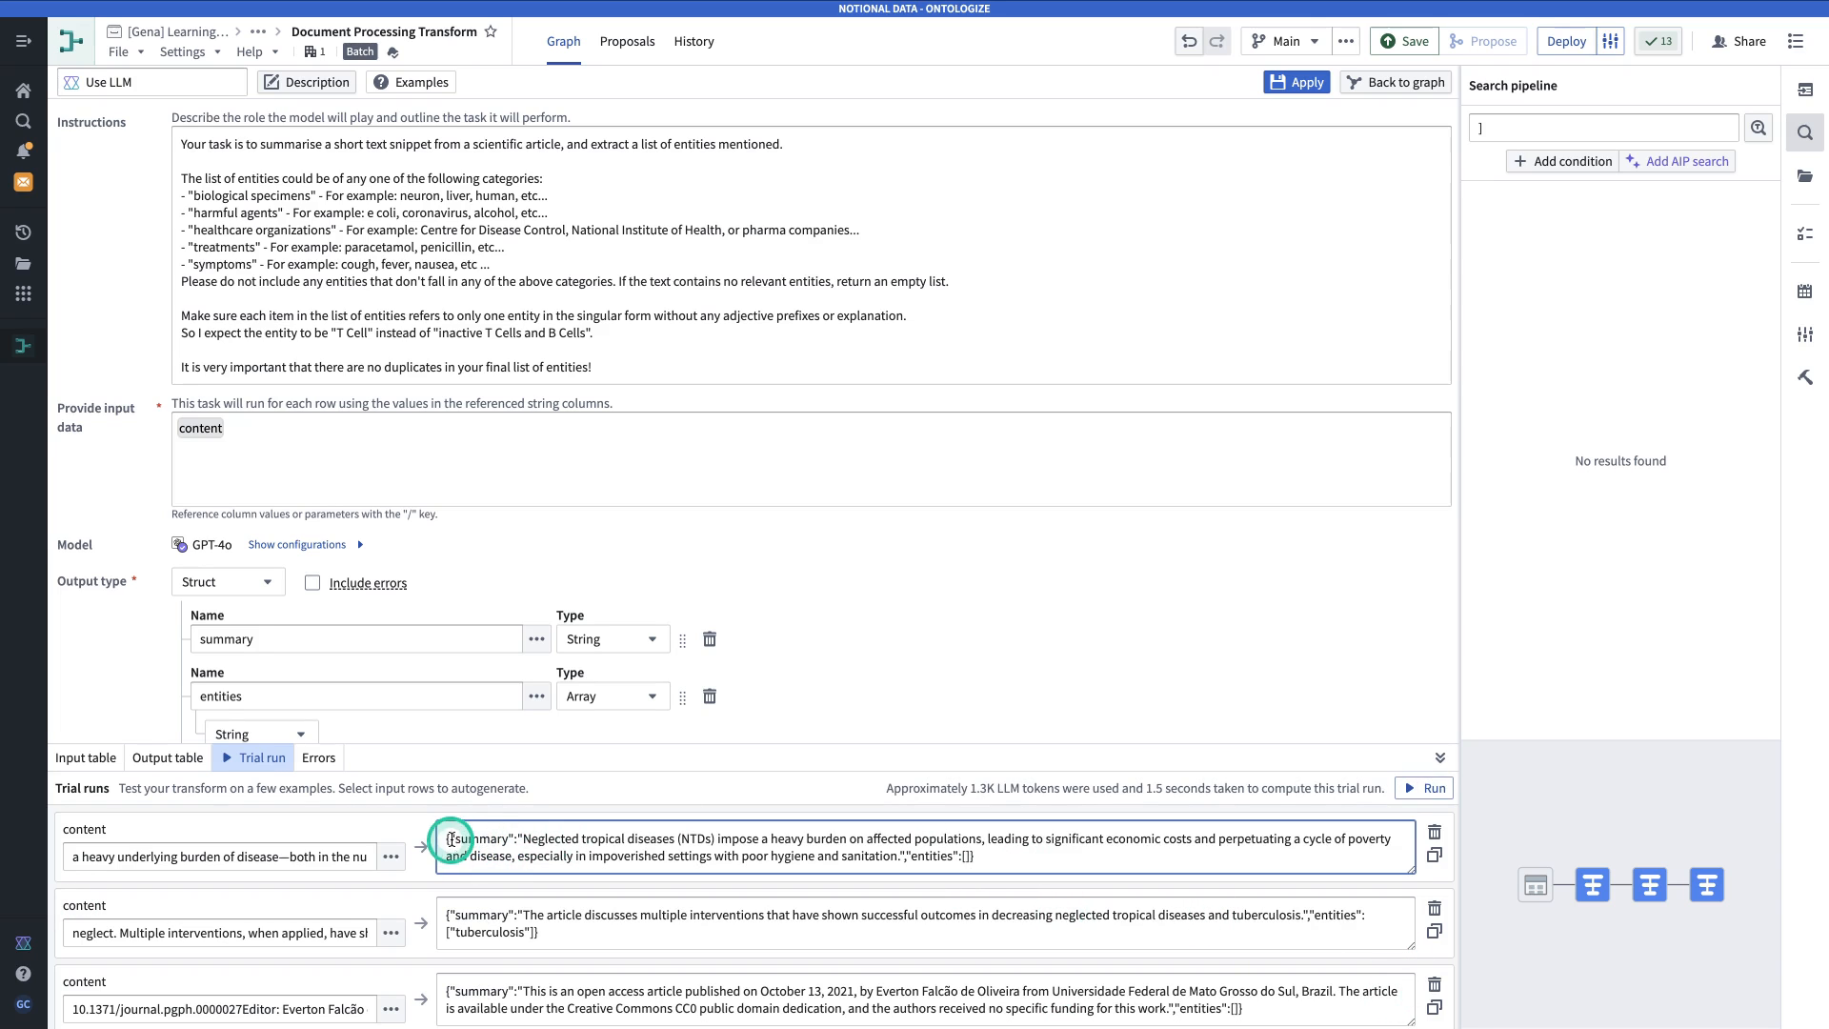
drag(525, 838, 896, 855)
scroll(914, 873, down, 1)
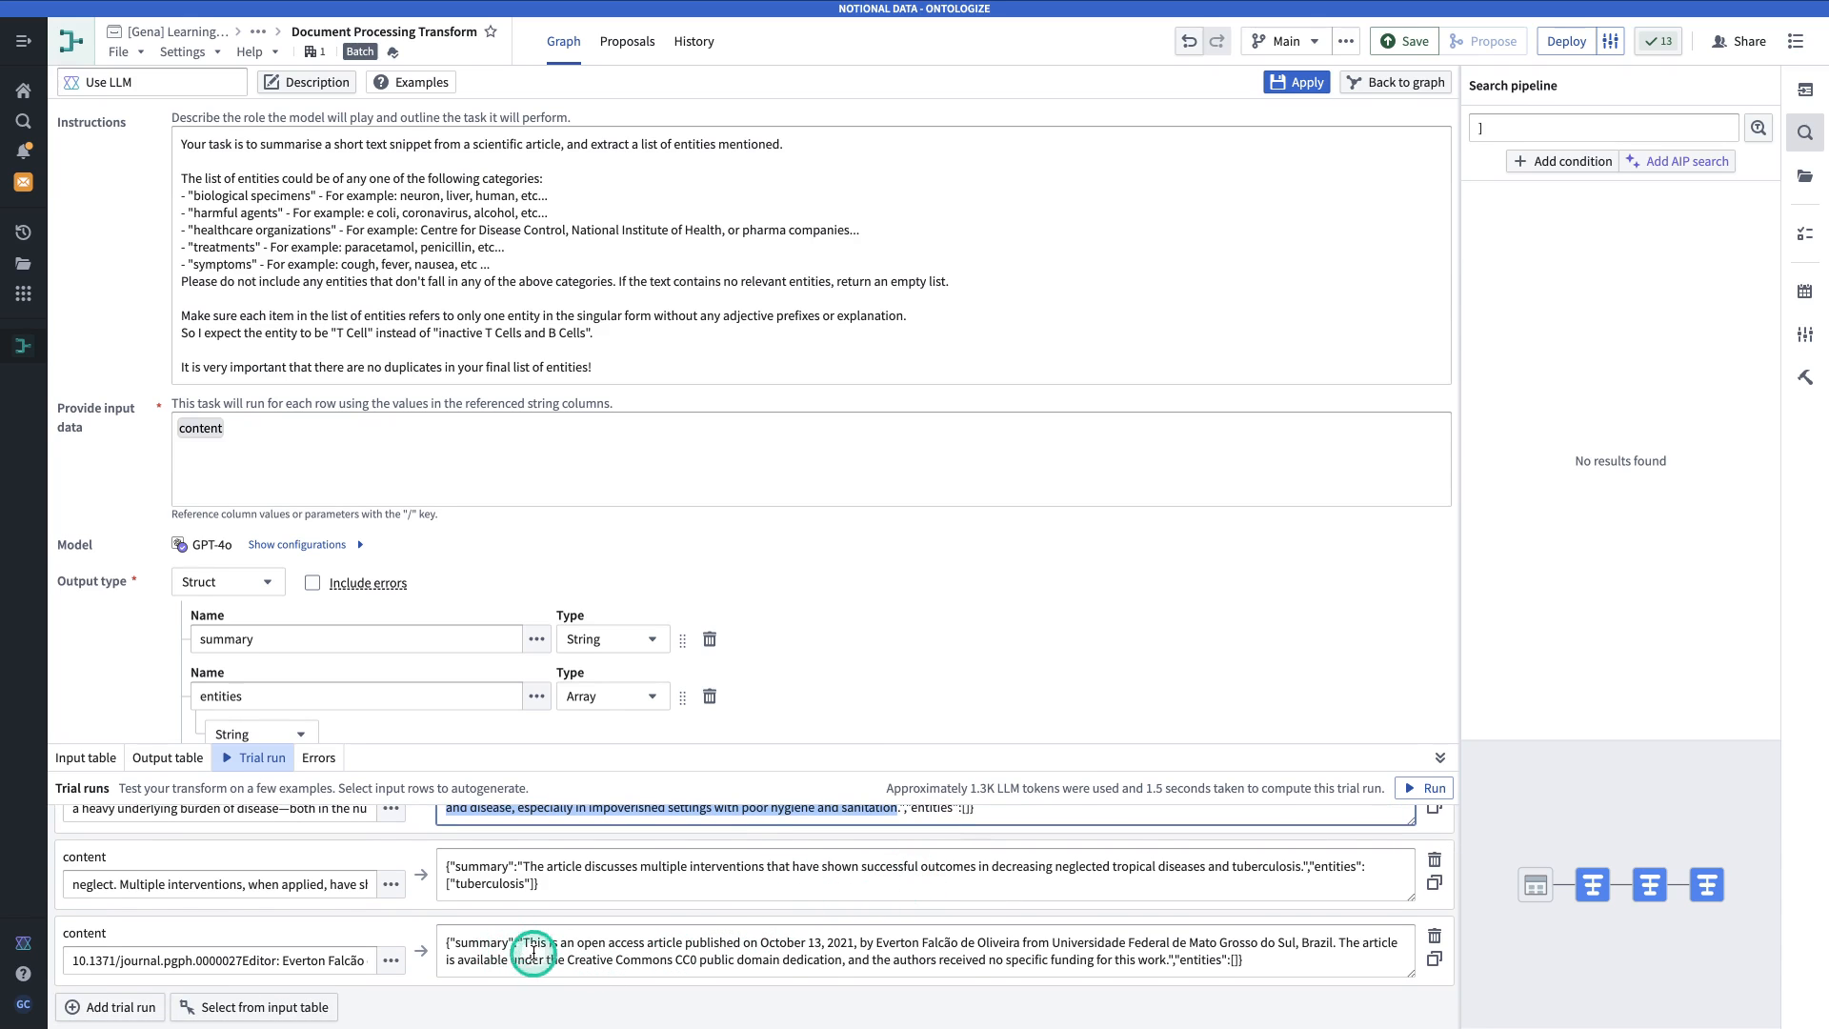
scroll(790, 923, up, 1)
scroll(790, 923, up, 1)
click(534, 916)
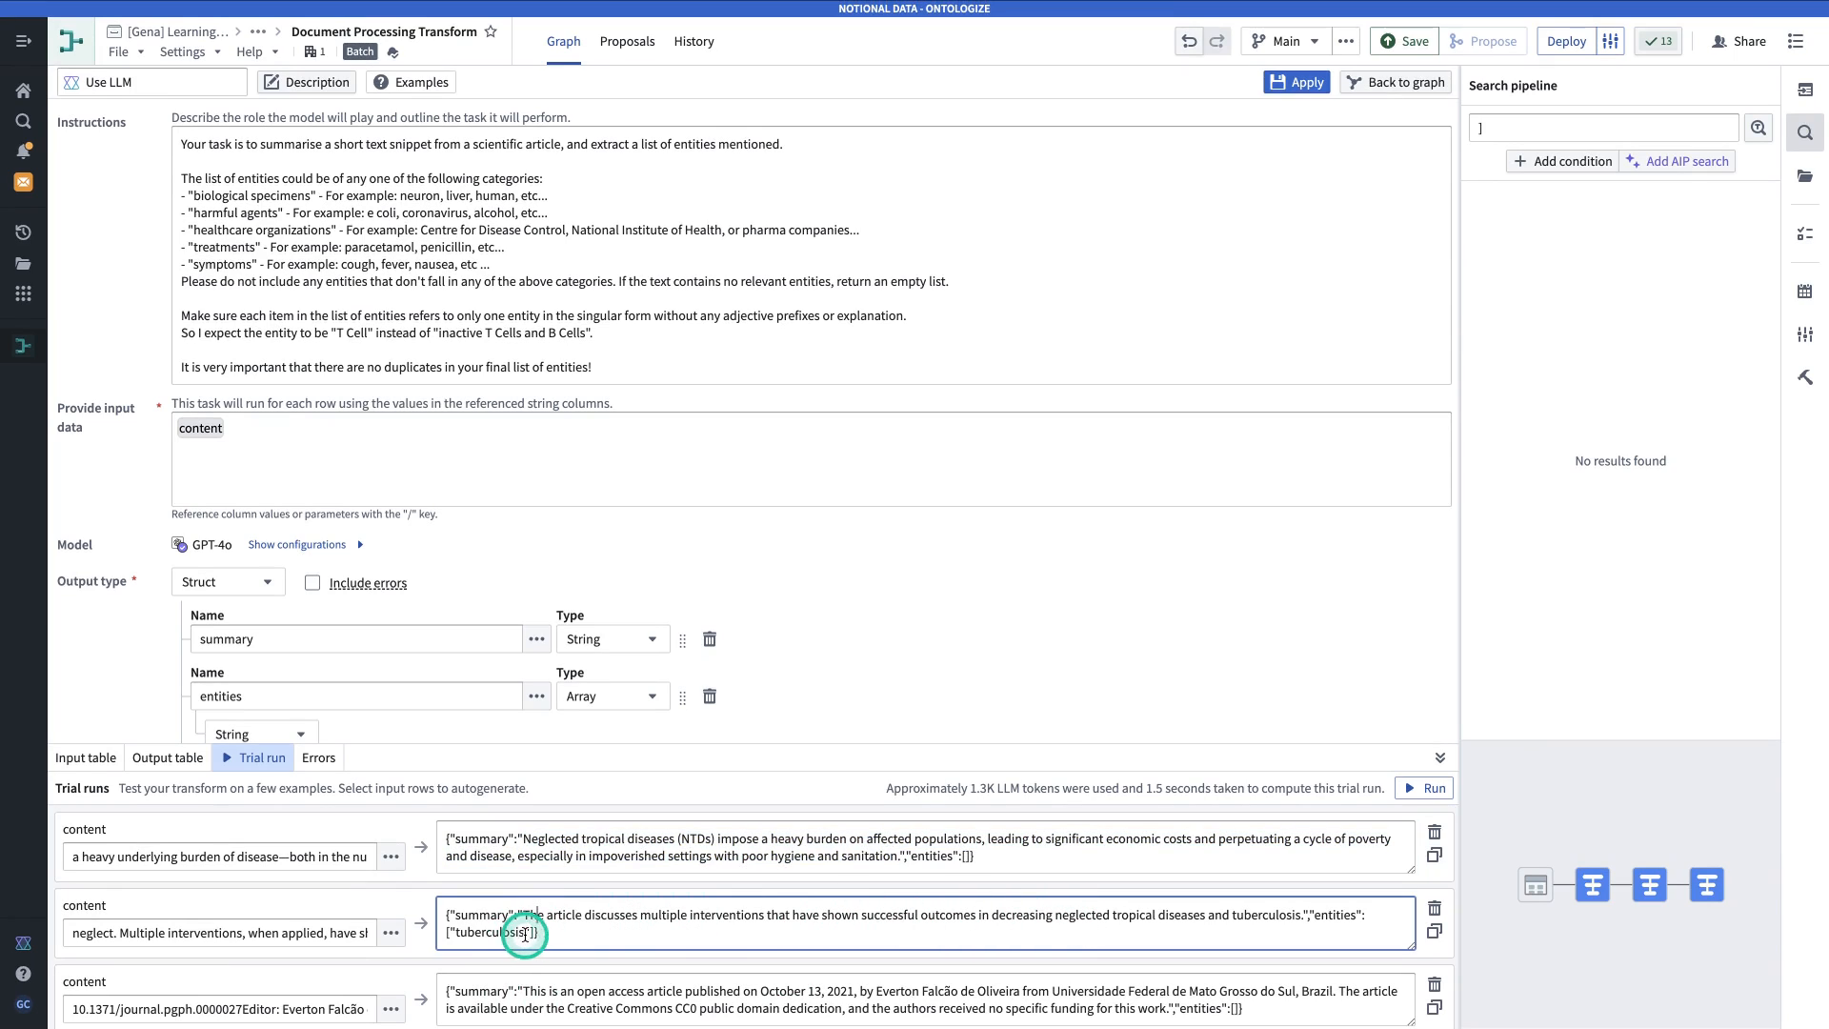
drag(532, 932, 437, 949)
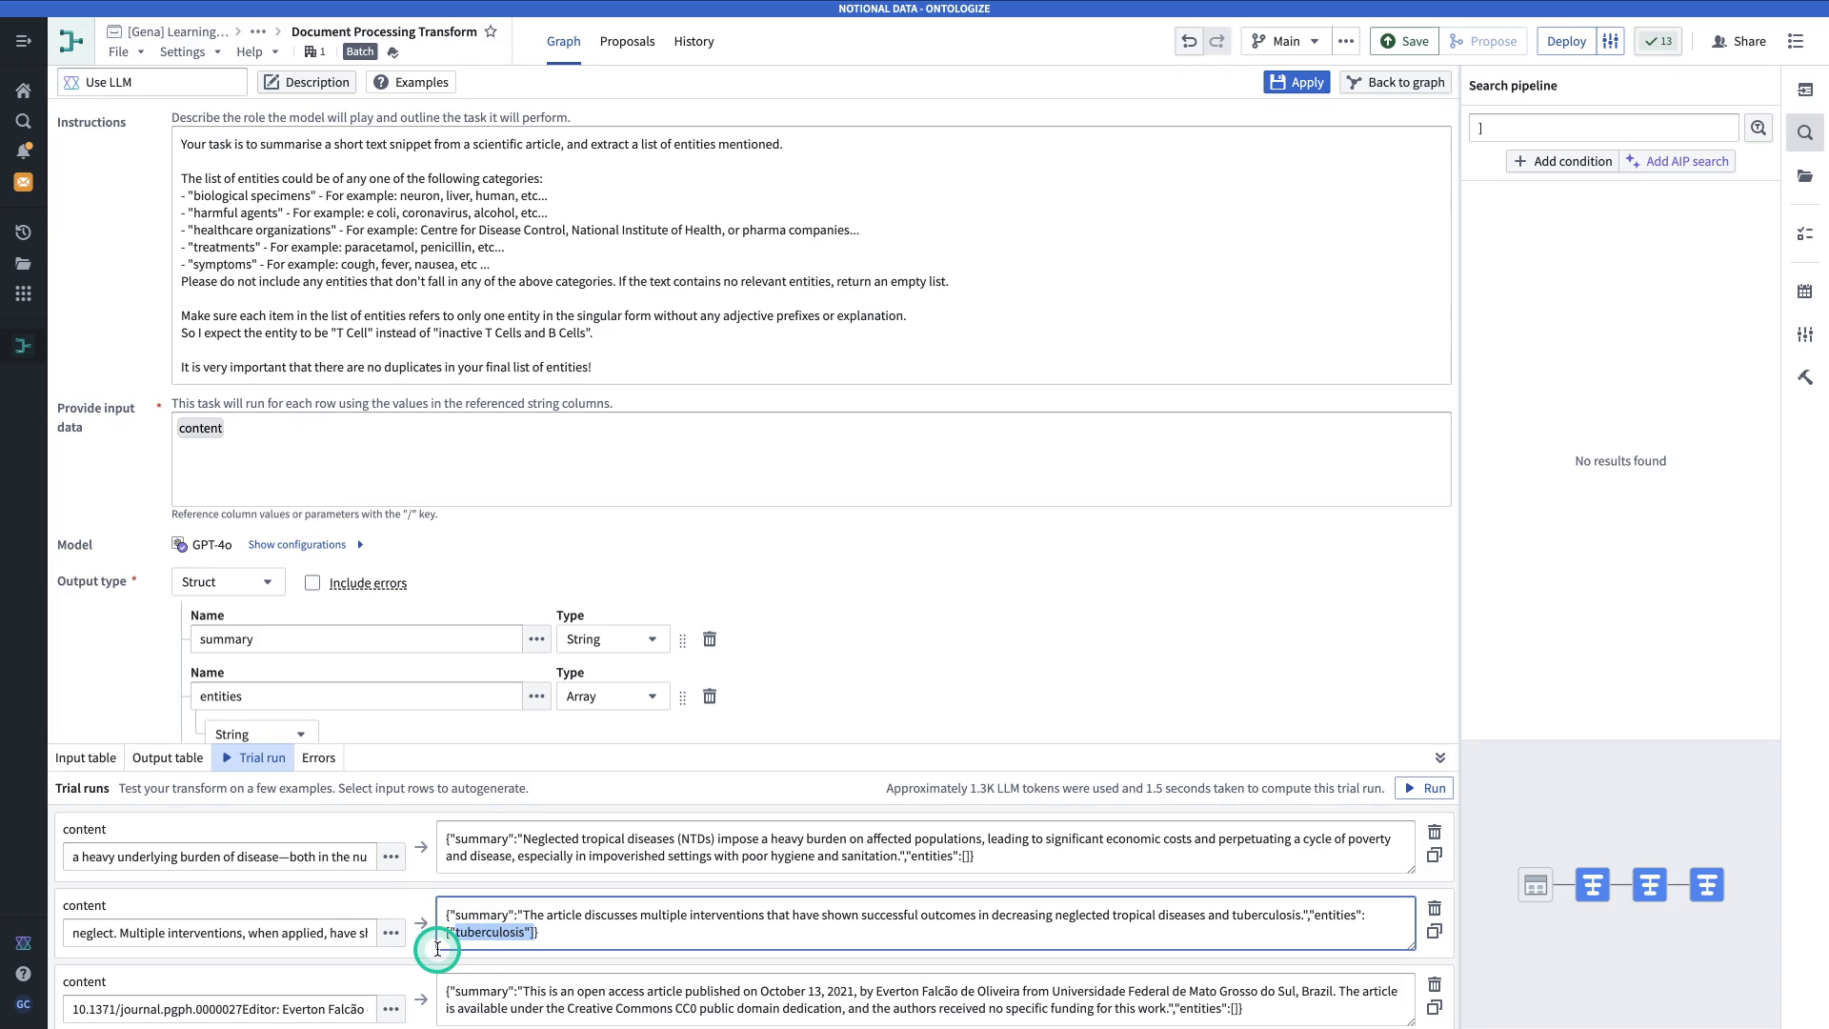
Use rows 19 to 21 of the input table as trial examples, run the LLM trial, and examine the extracted entities.
click(87, 758)
scroll(438, 952, down, 3)
scroll(445, 957, down, 3)
drag(343, 965, 345, 998)
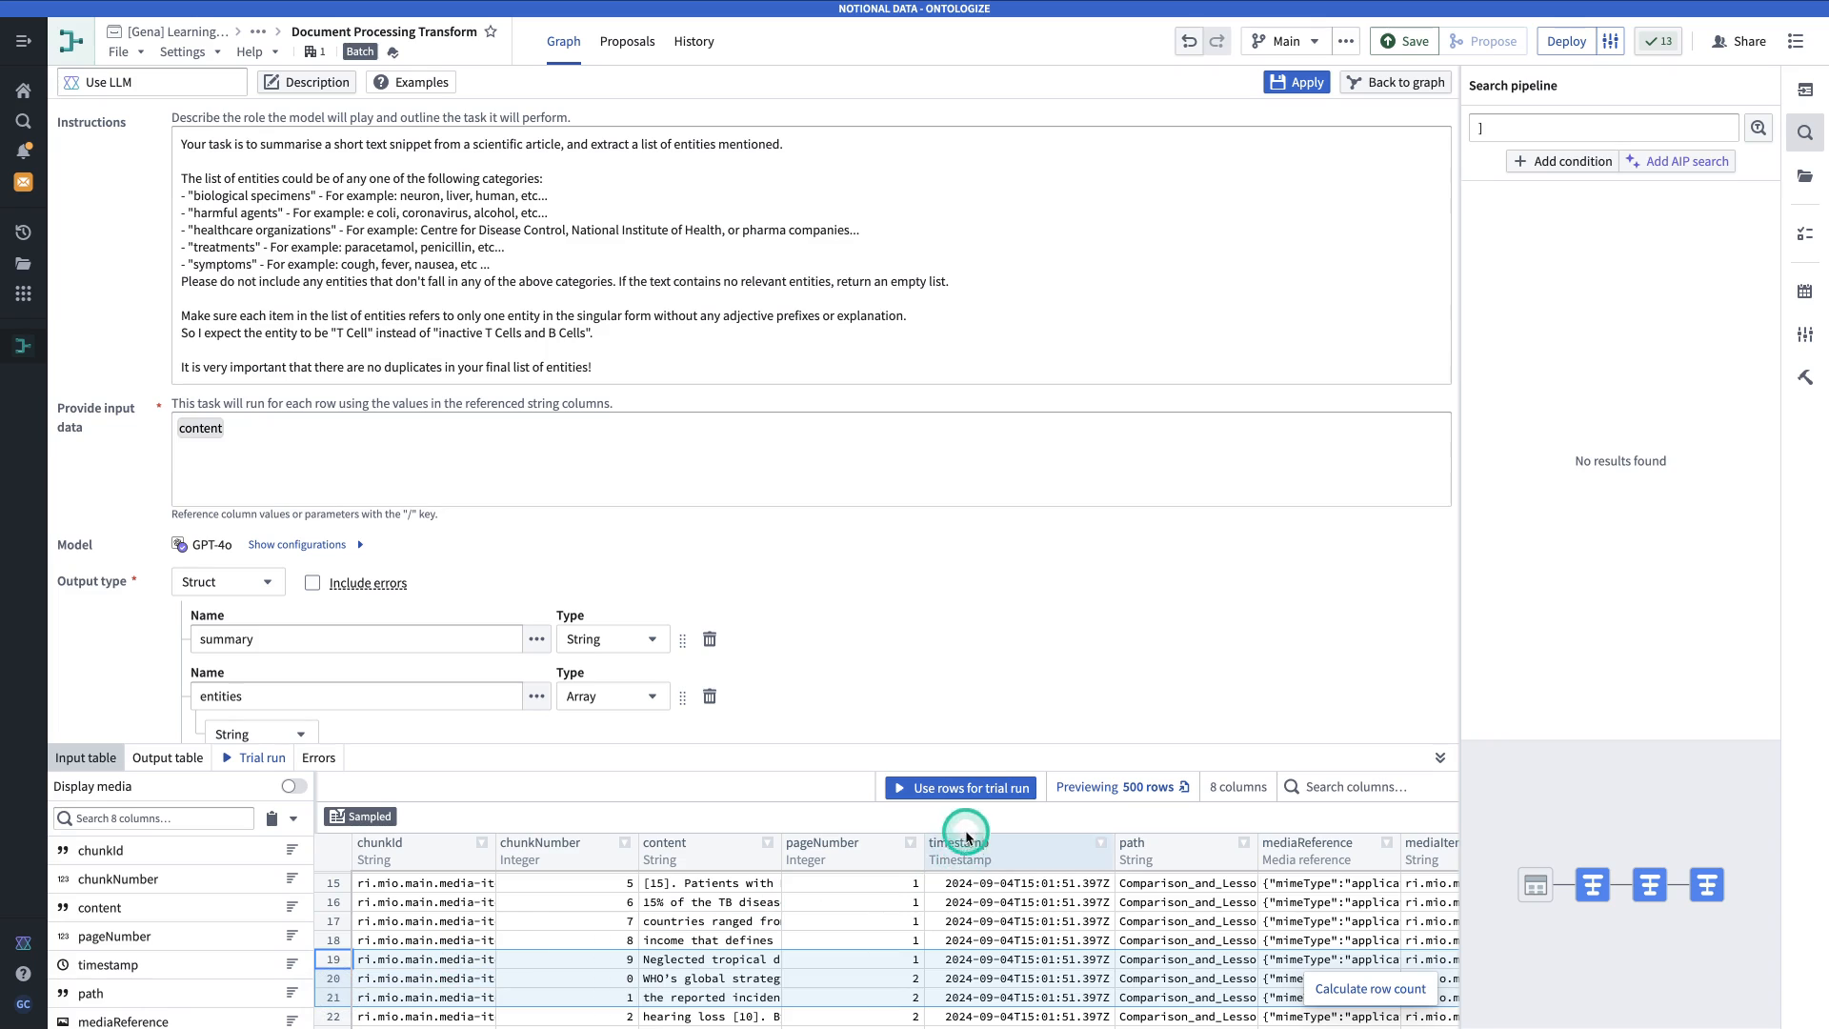
click(962, 787)
click(1413, 794)
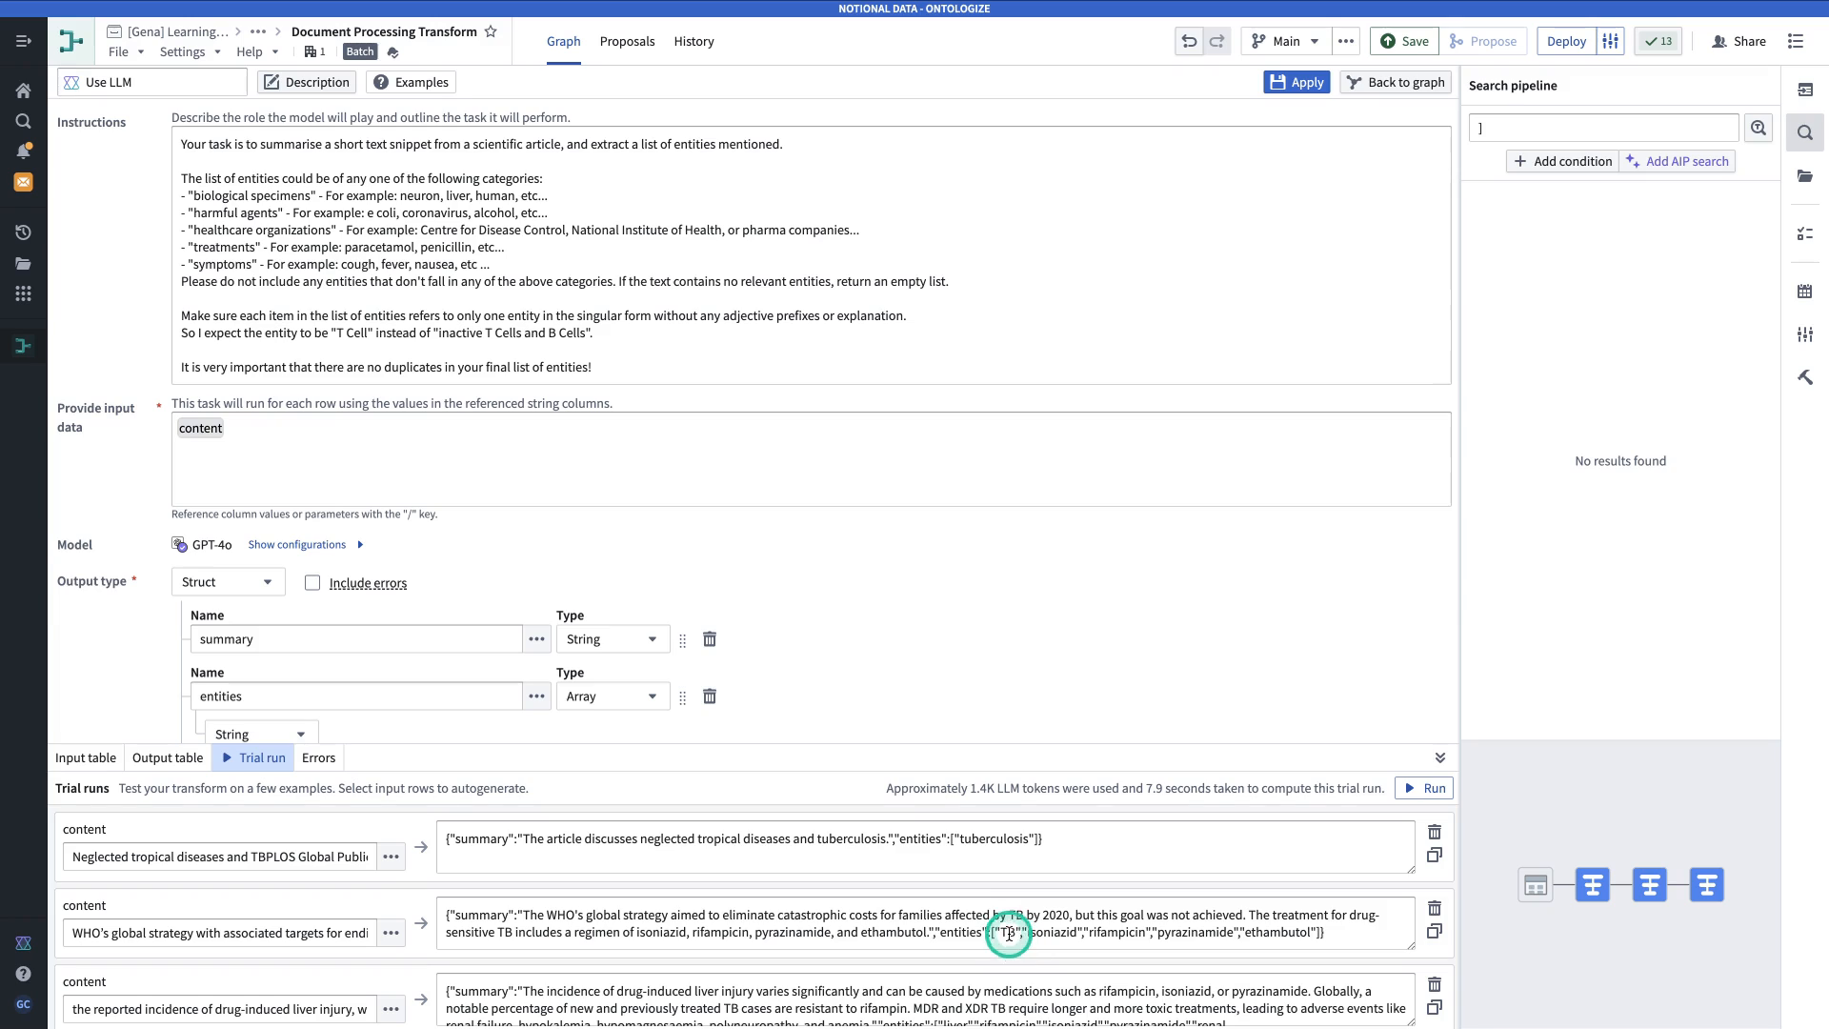
drag(1000, 933, 1315, 929)
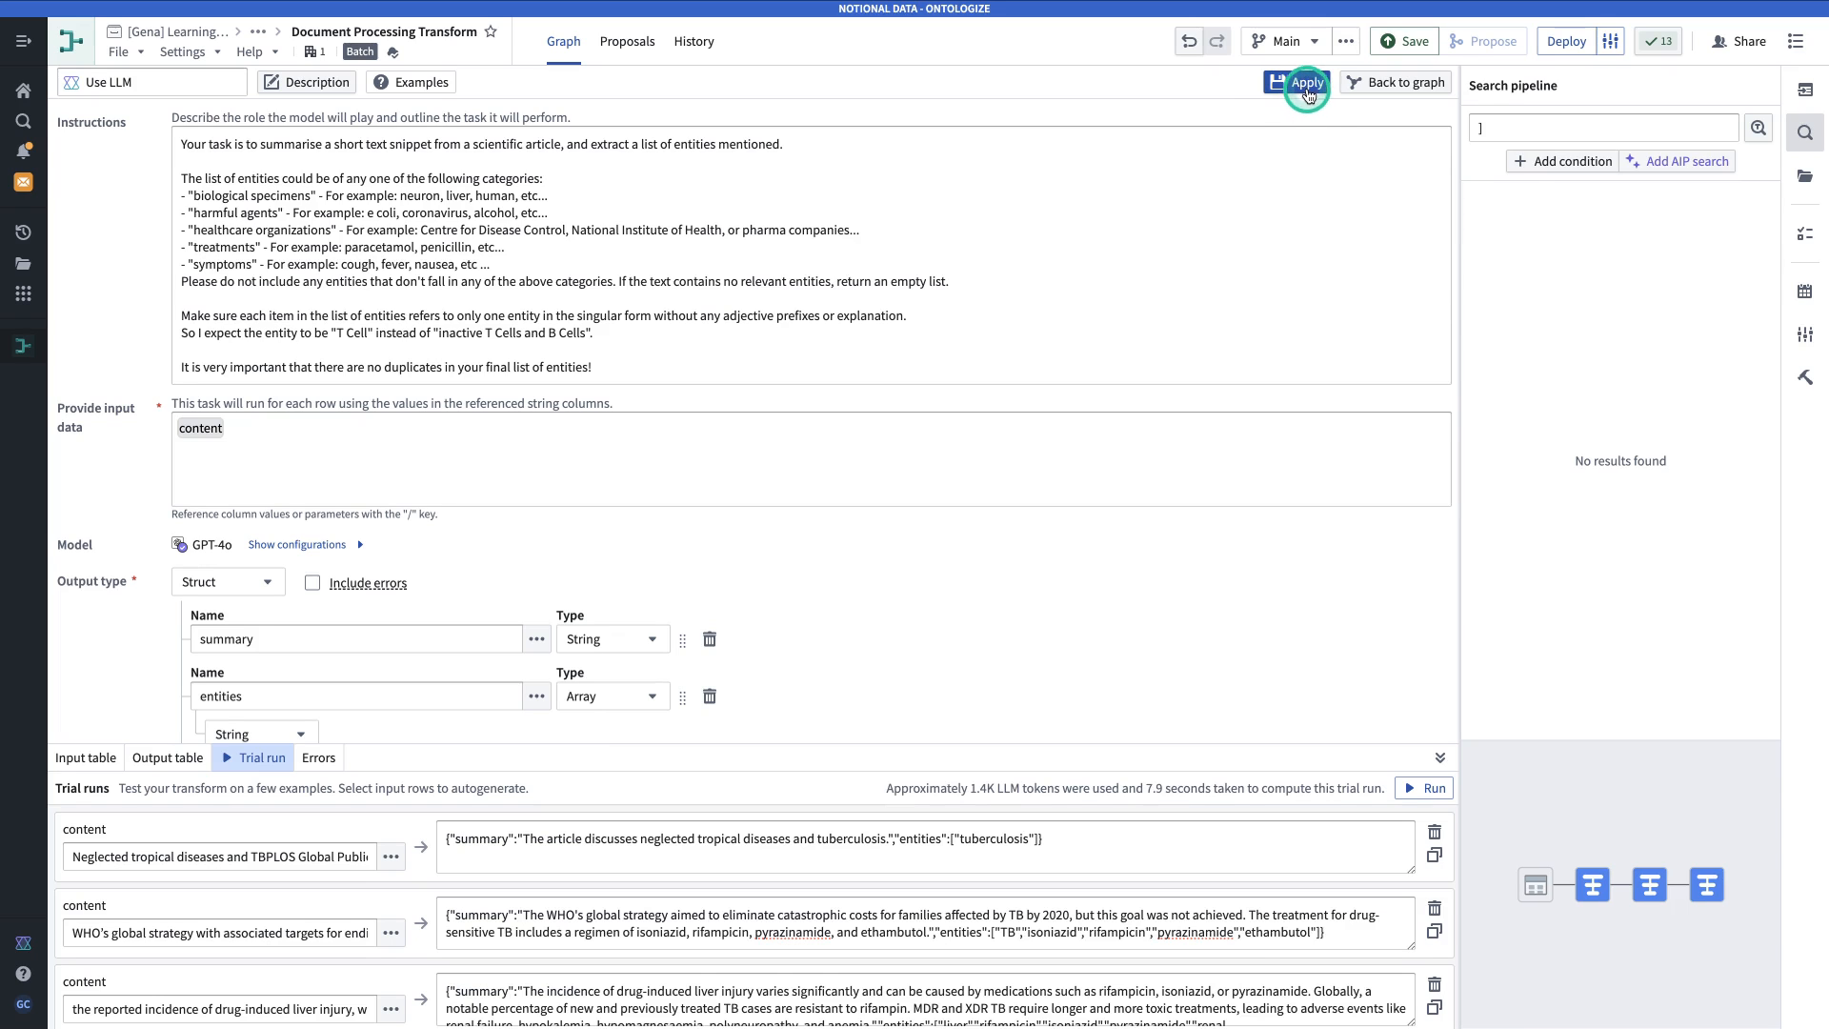
Apply the Use LLM configuration and add a transform following it on the graph, named Embed Chunks.
click(1307, 84)
click(1396, 82)
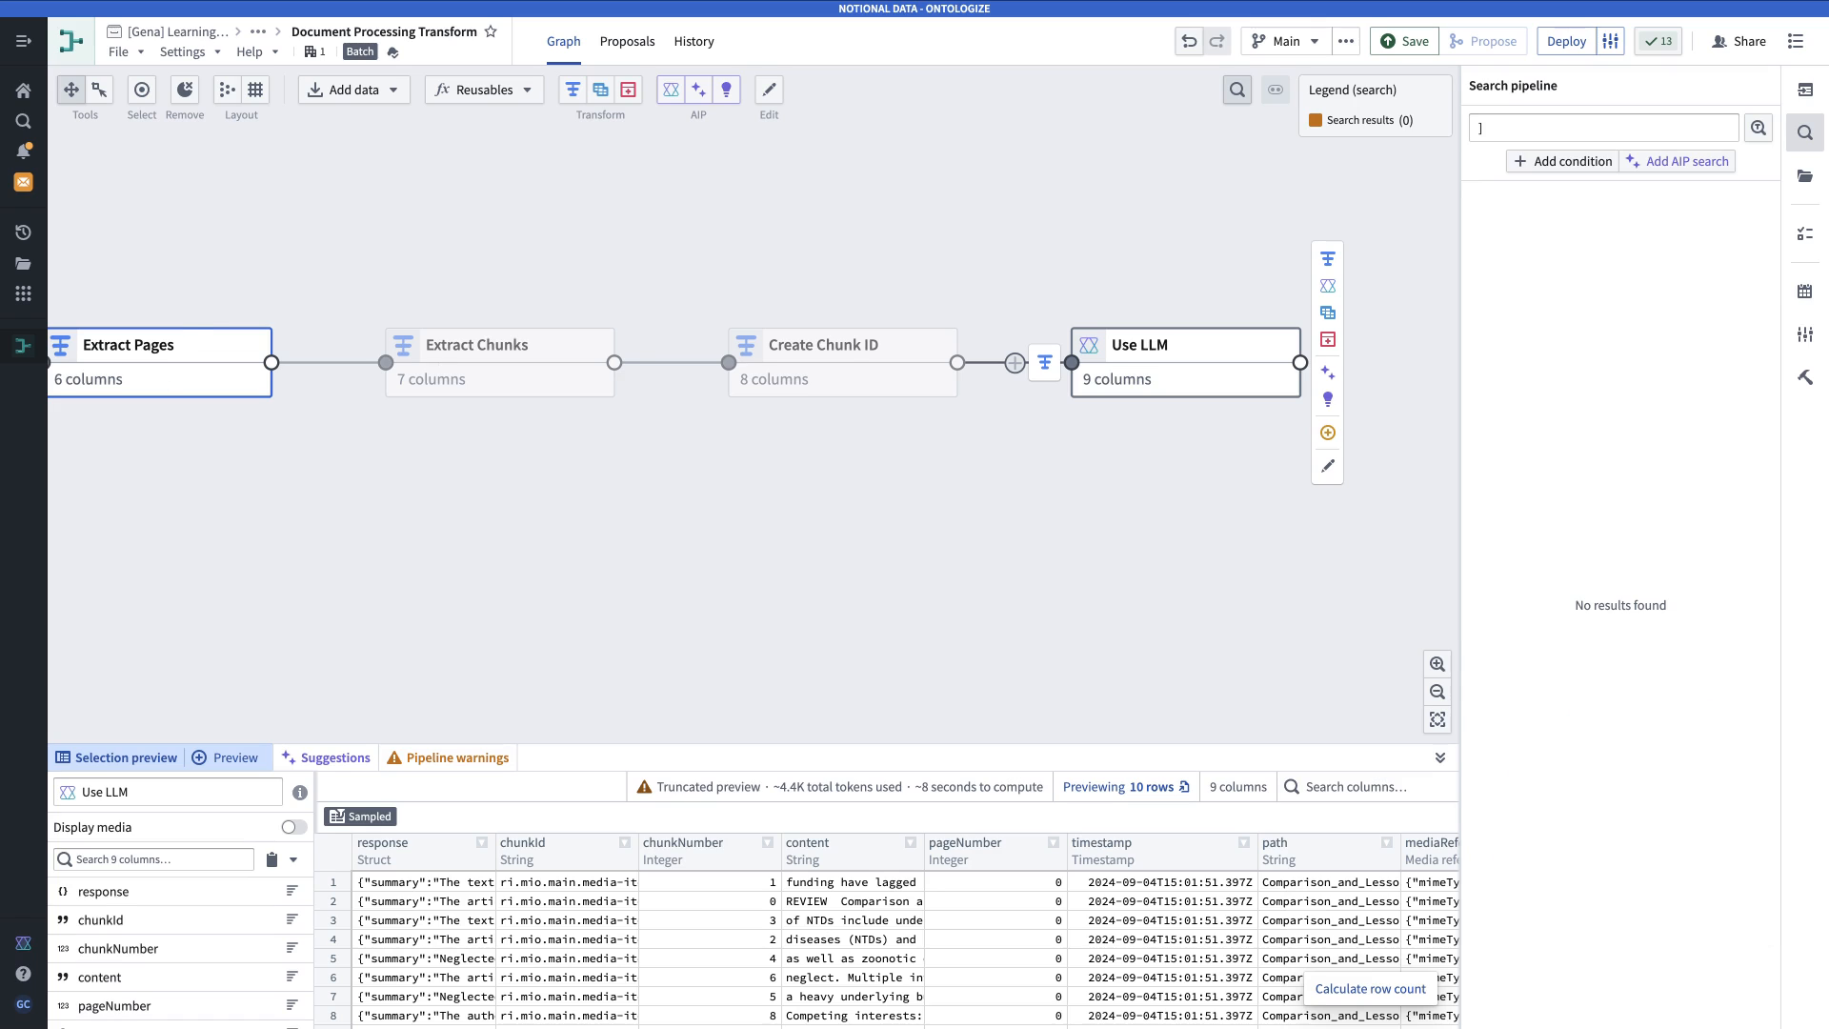
drag(1070, 266, 851, 270)
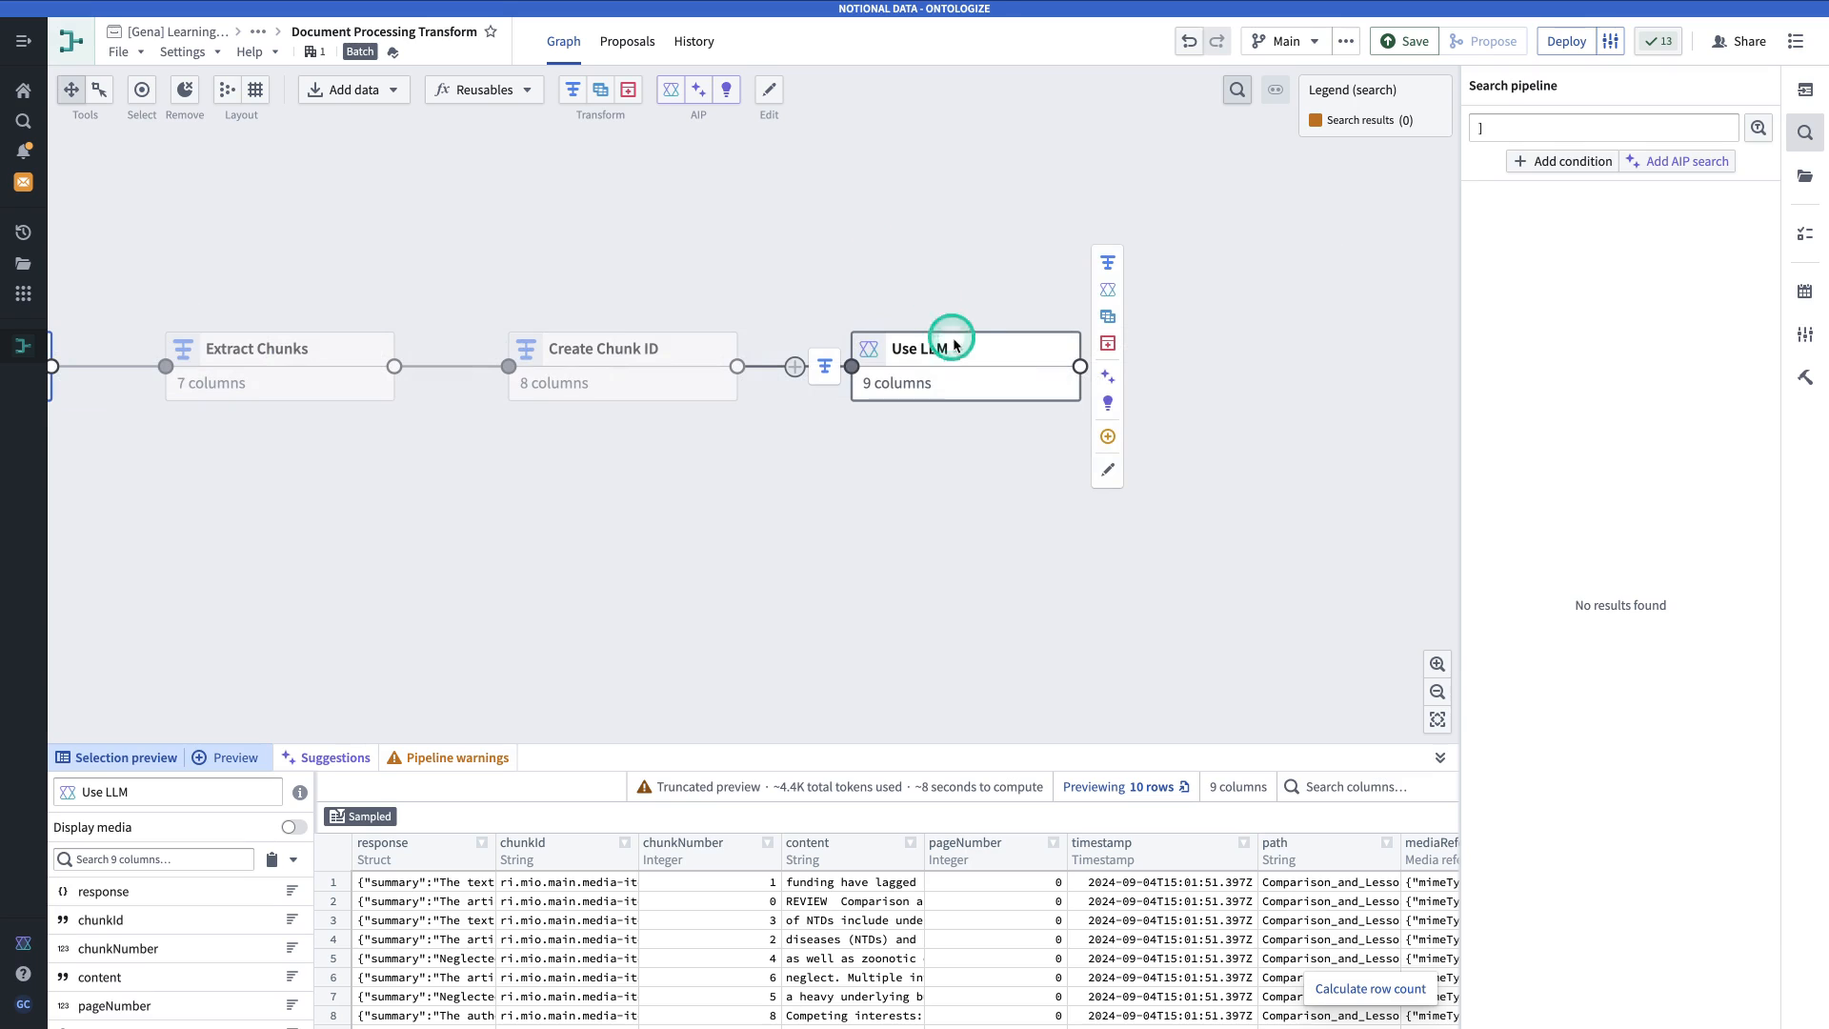
mouse_move(1107, 255)
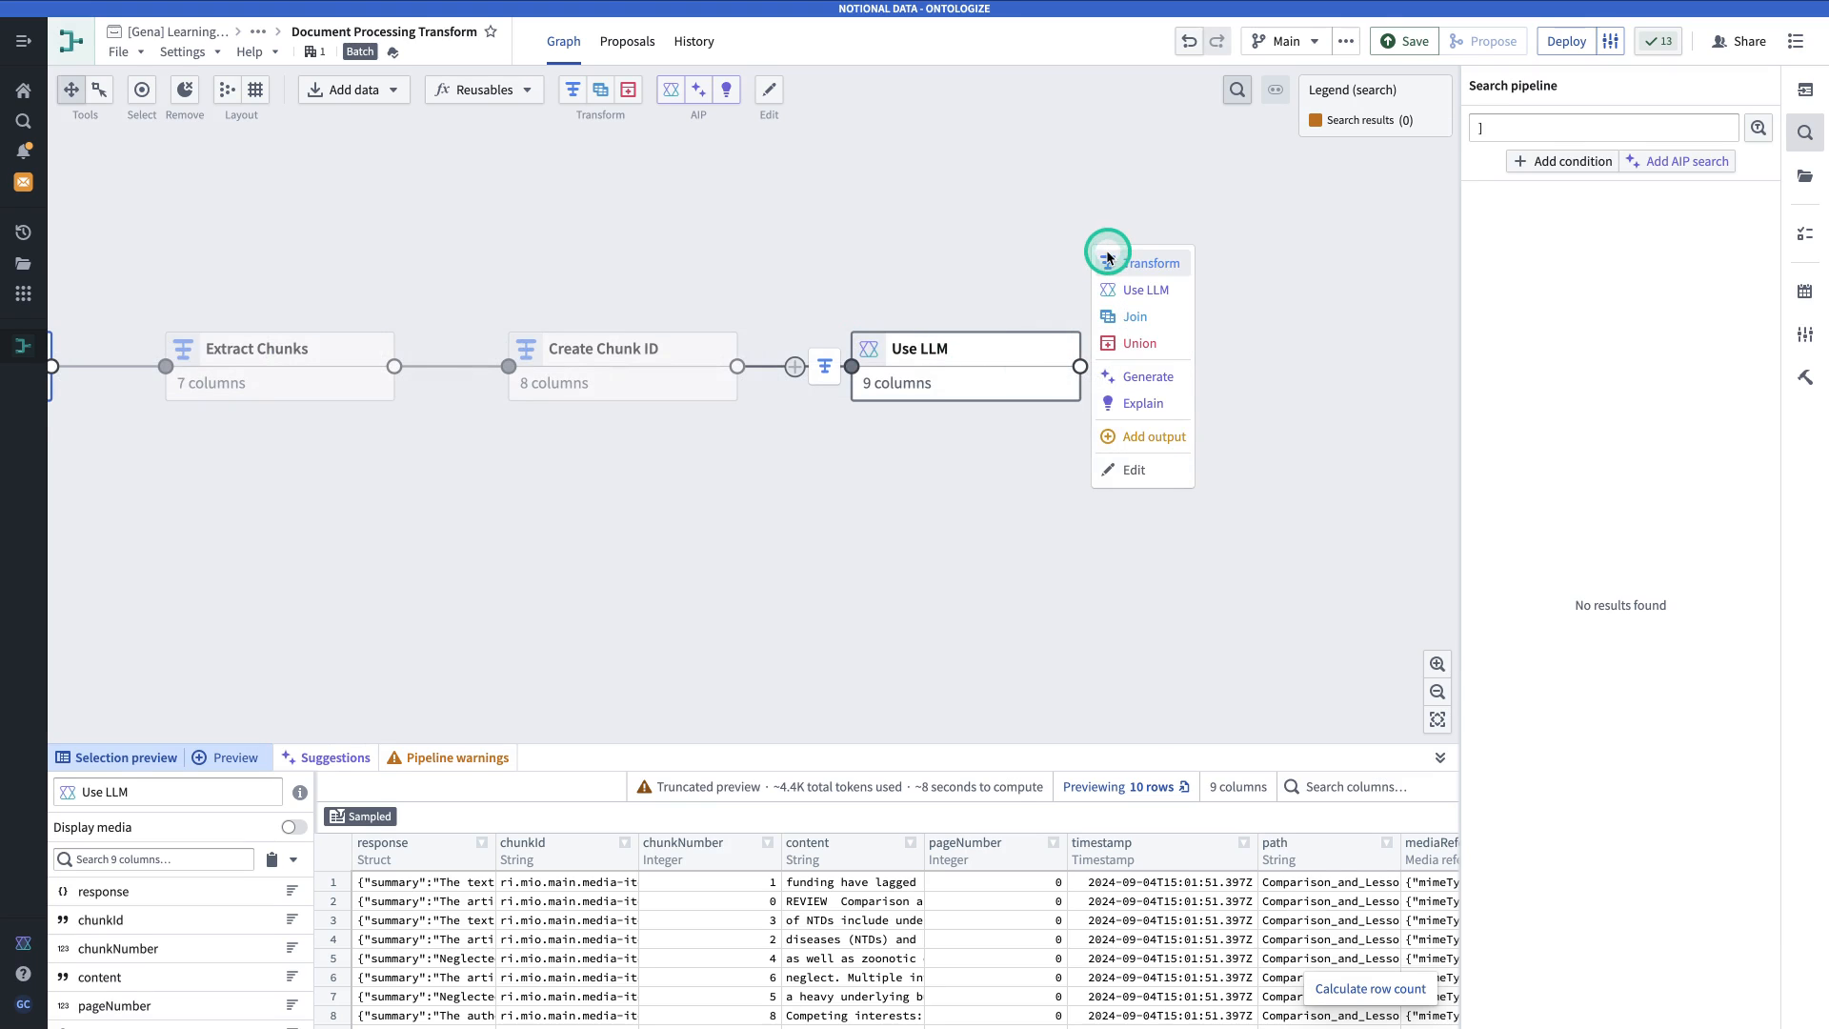
click(1109, 259)
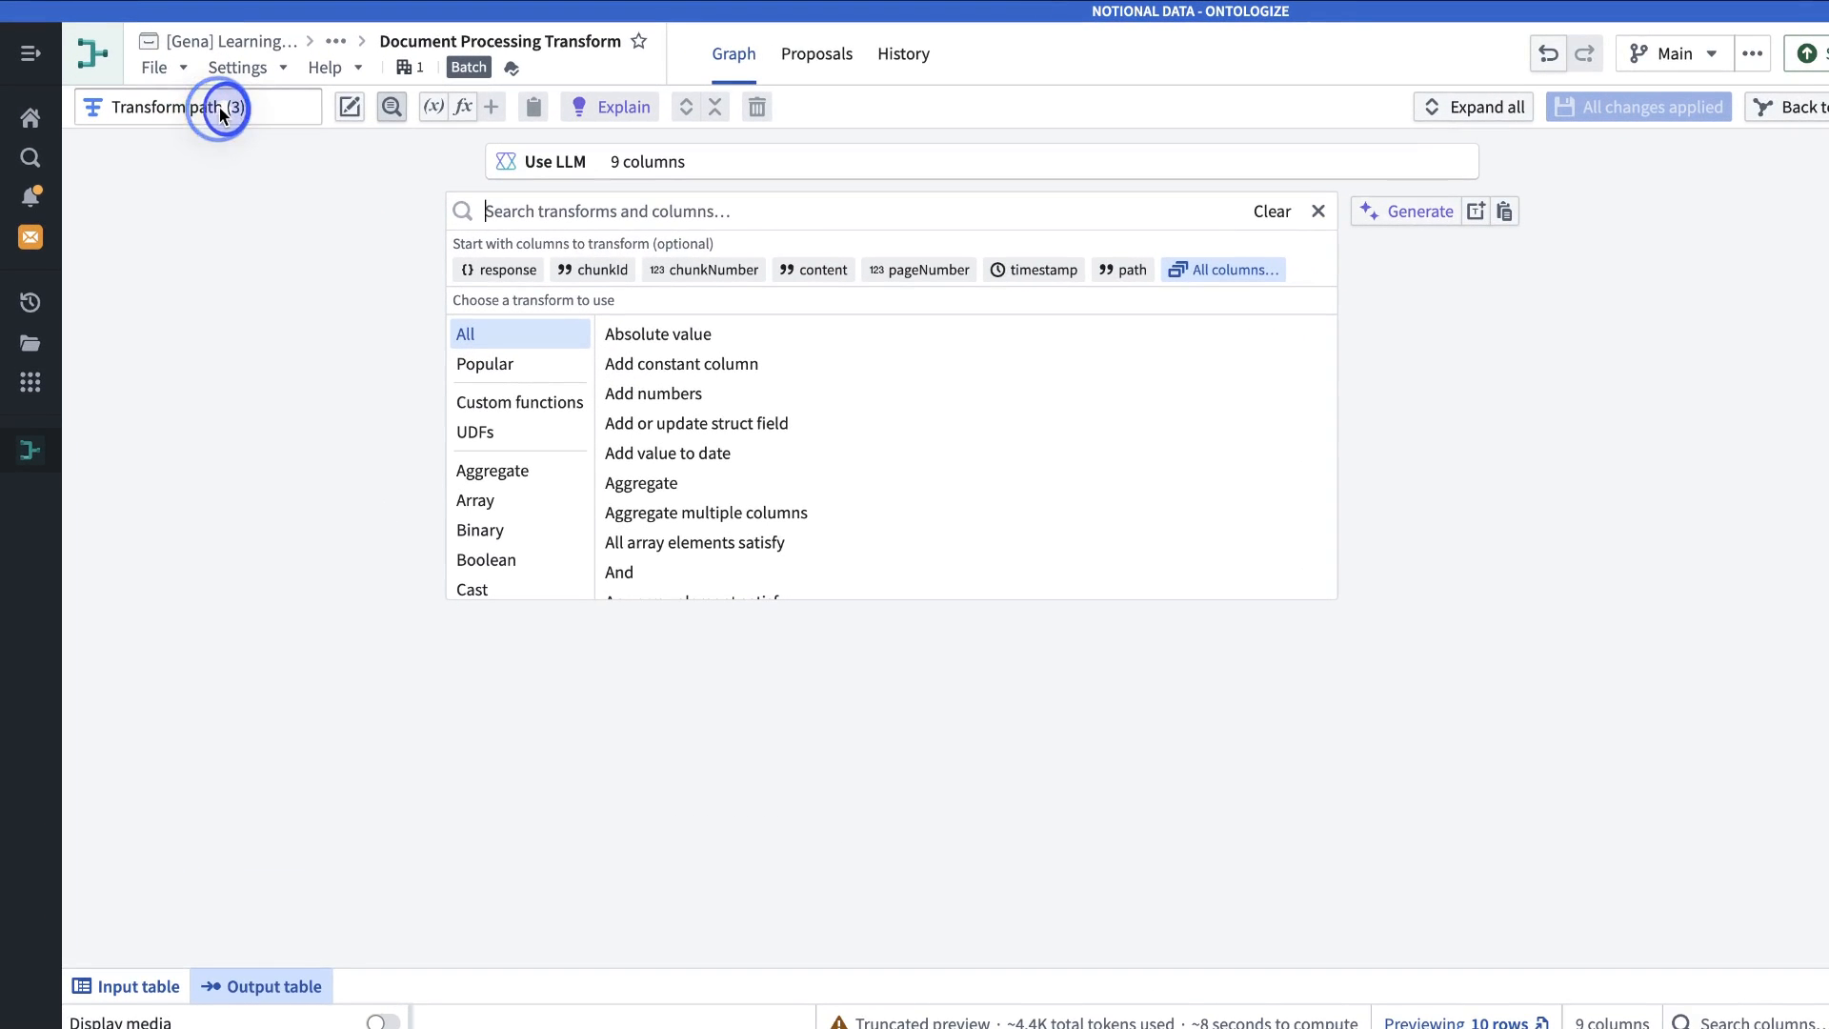
click(228, 82)
text(EMbed Chunks)
Add a Get struct field transform that extracts the summary field from the response struct, and apply it.
click(665, 212)
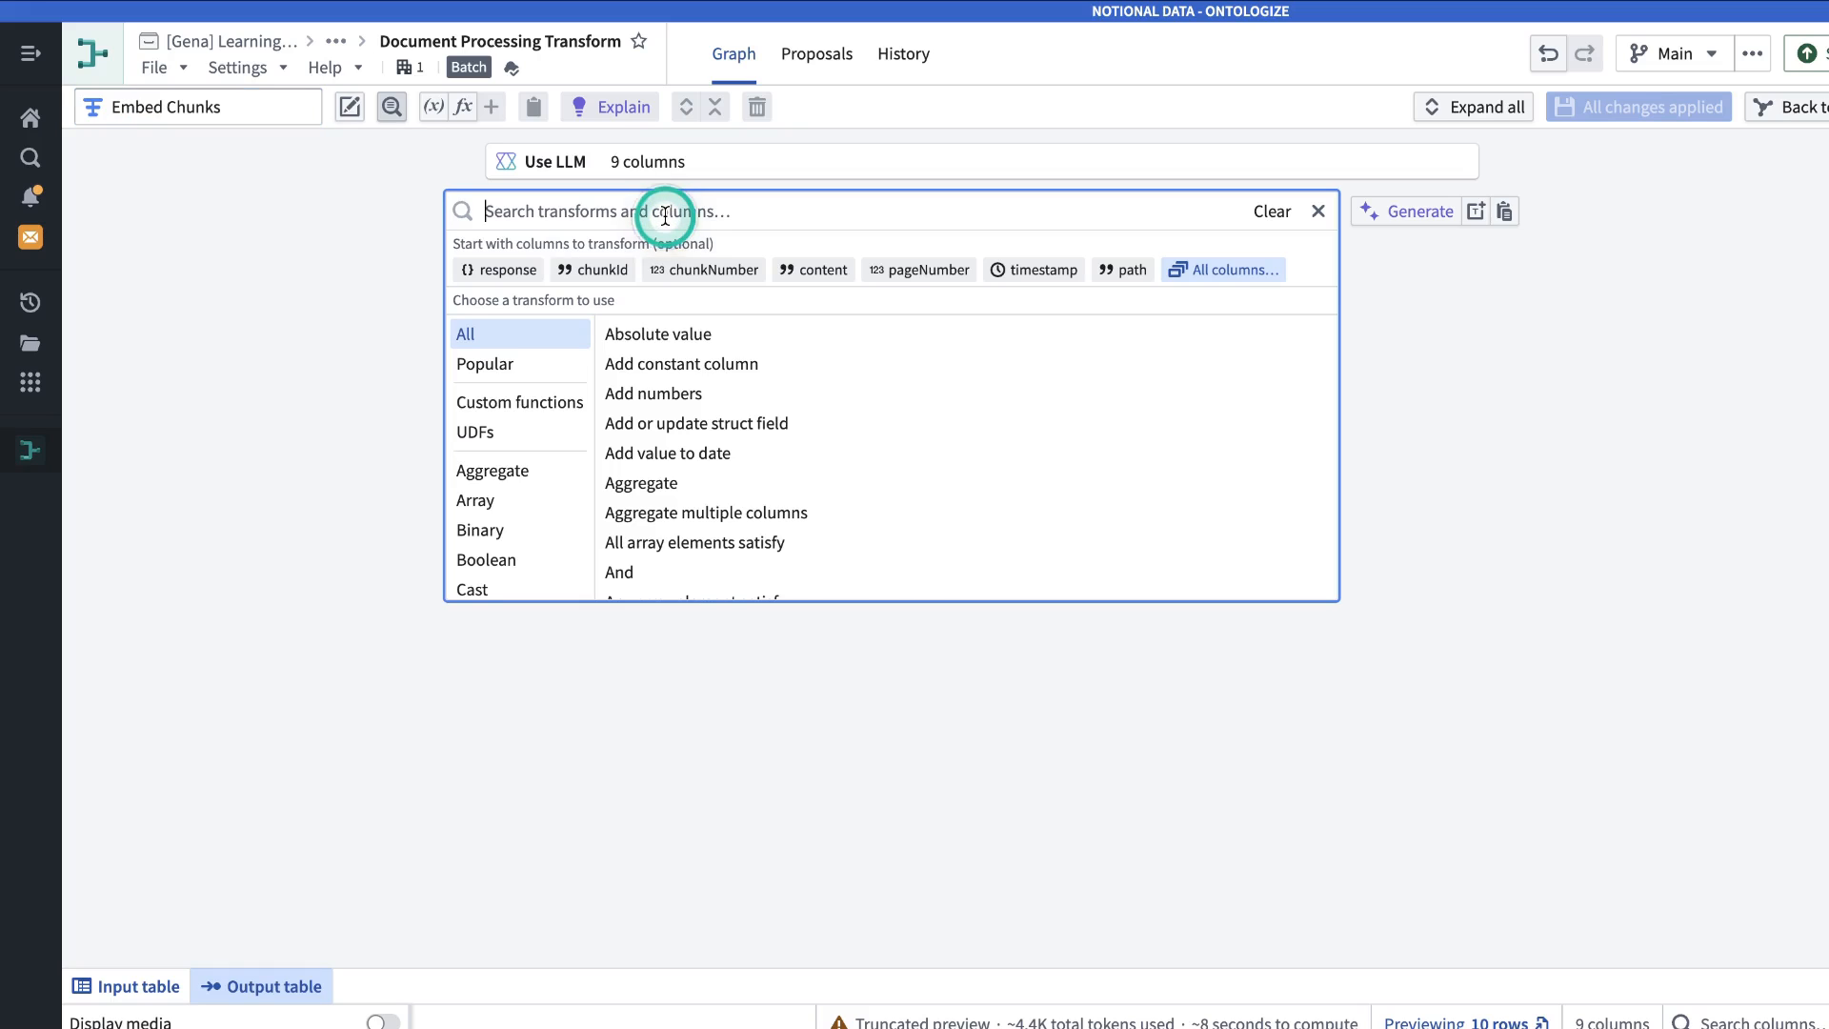
text(get str)
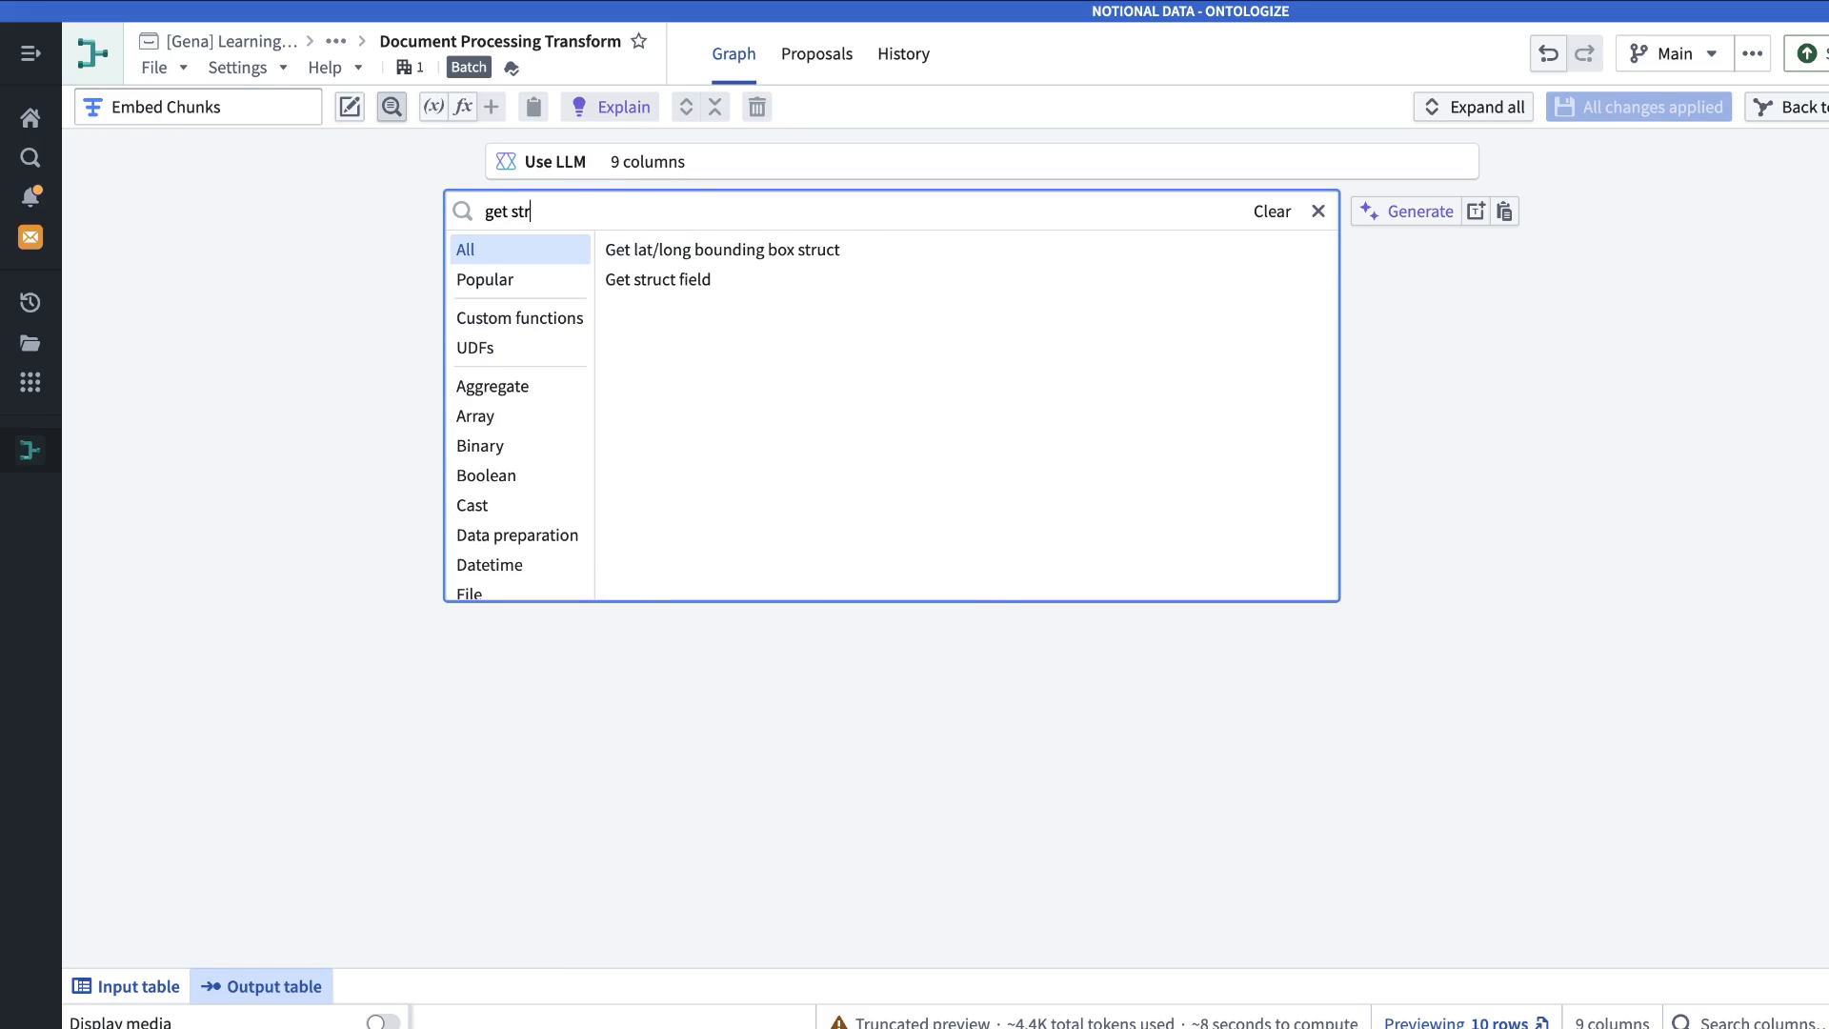
click(707, 283)
click(713, 305)
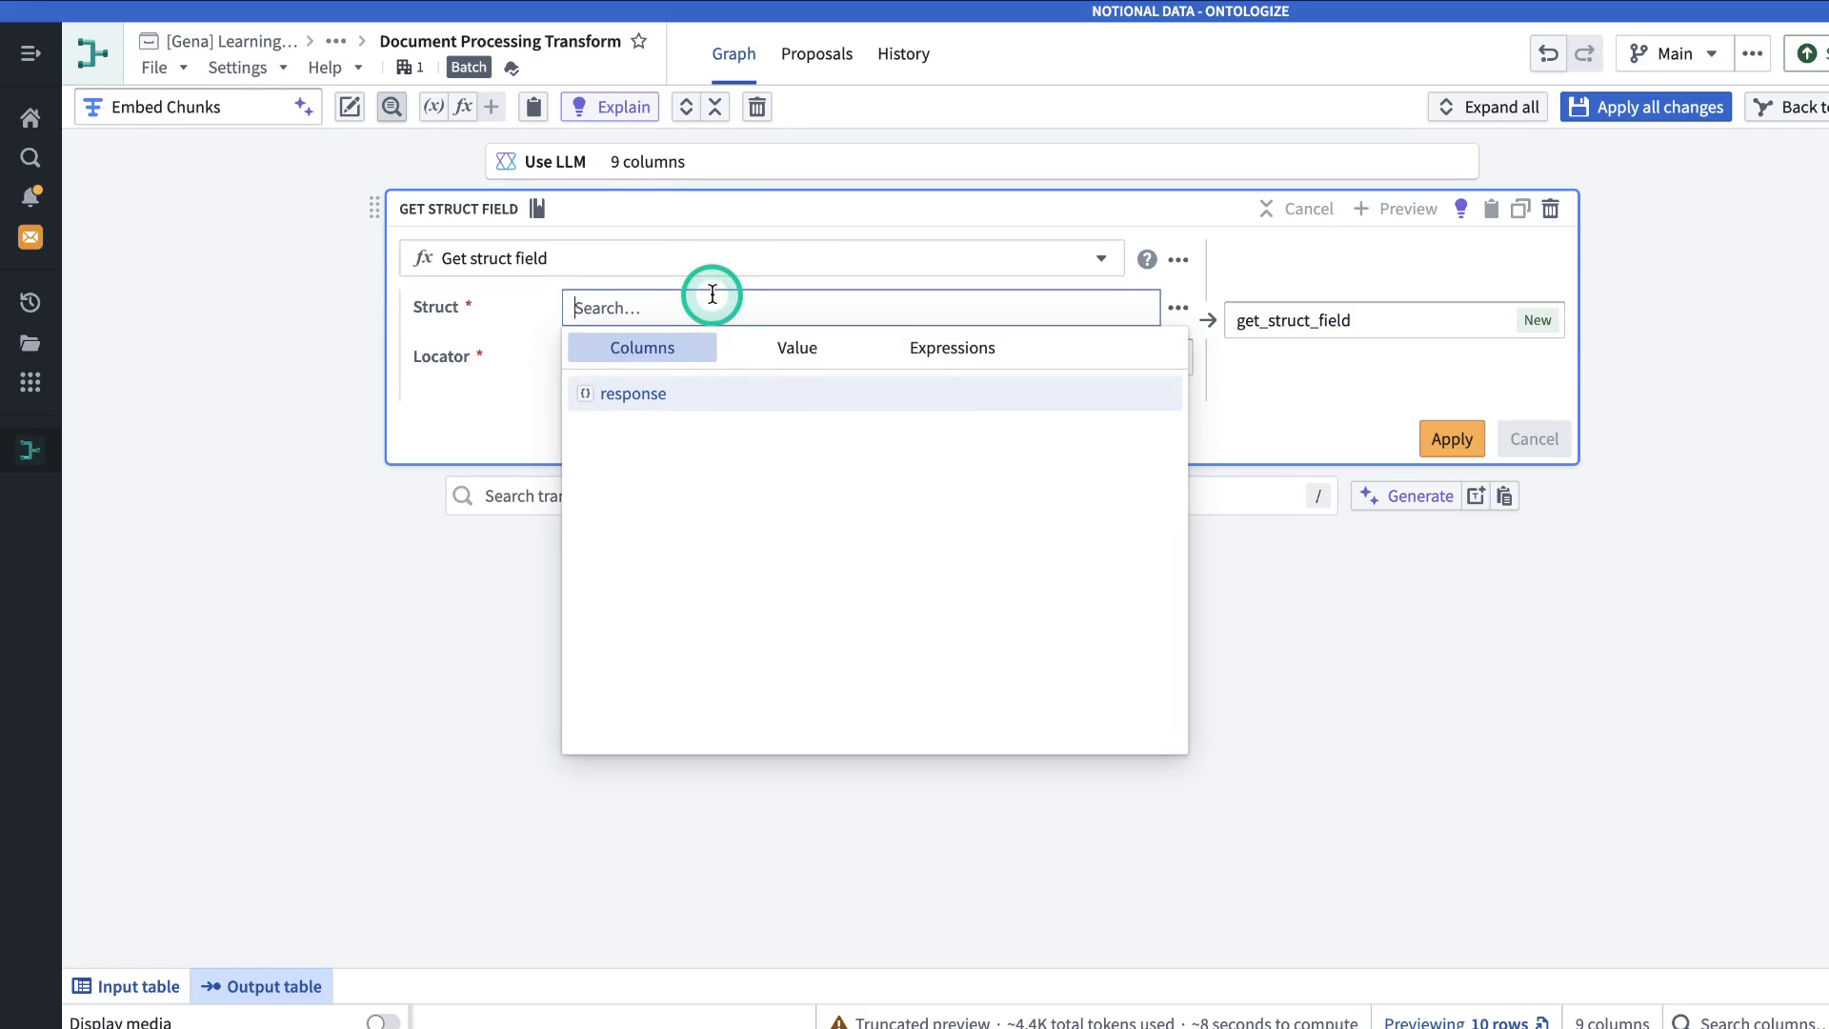
click(709, 397)
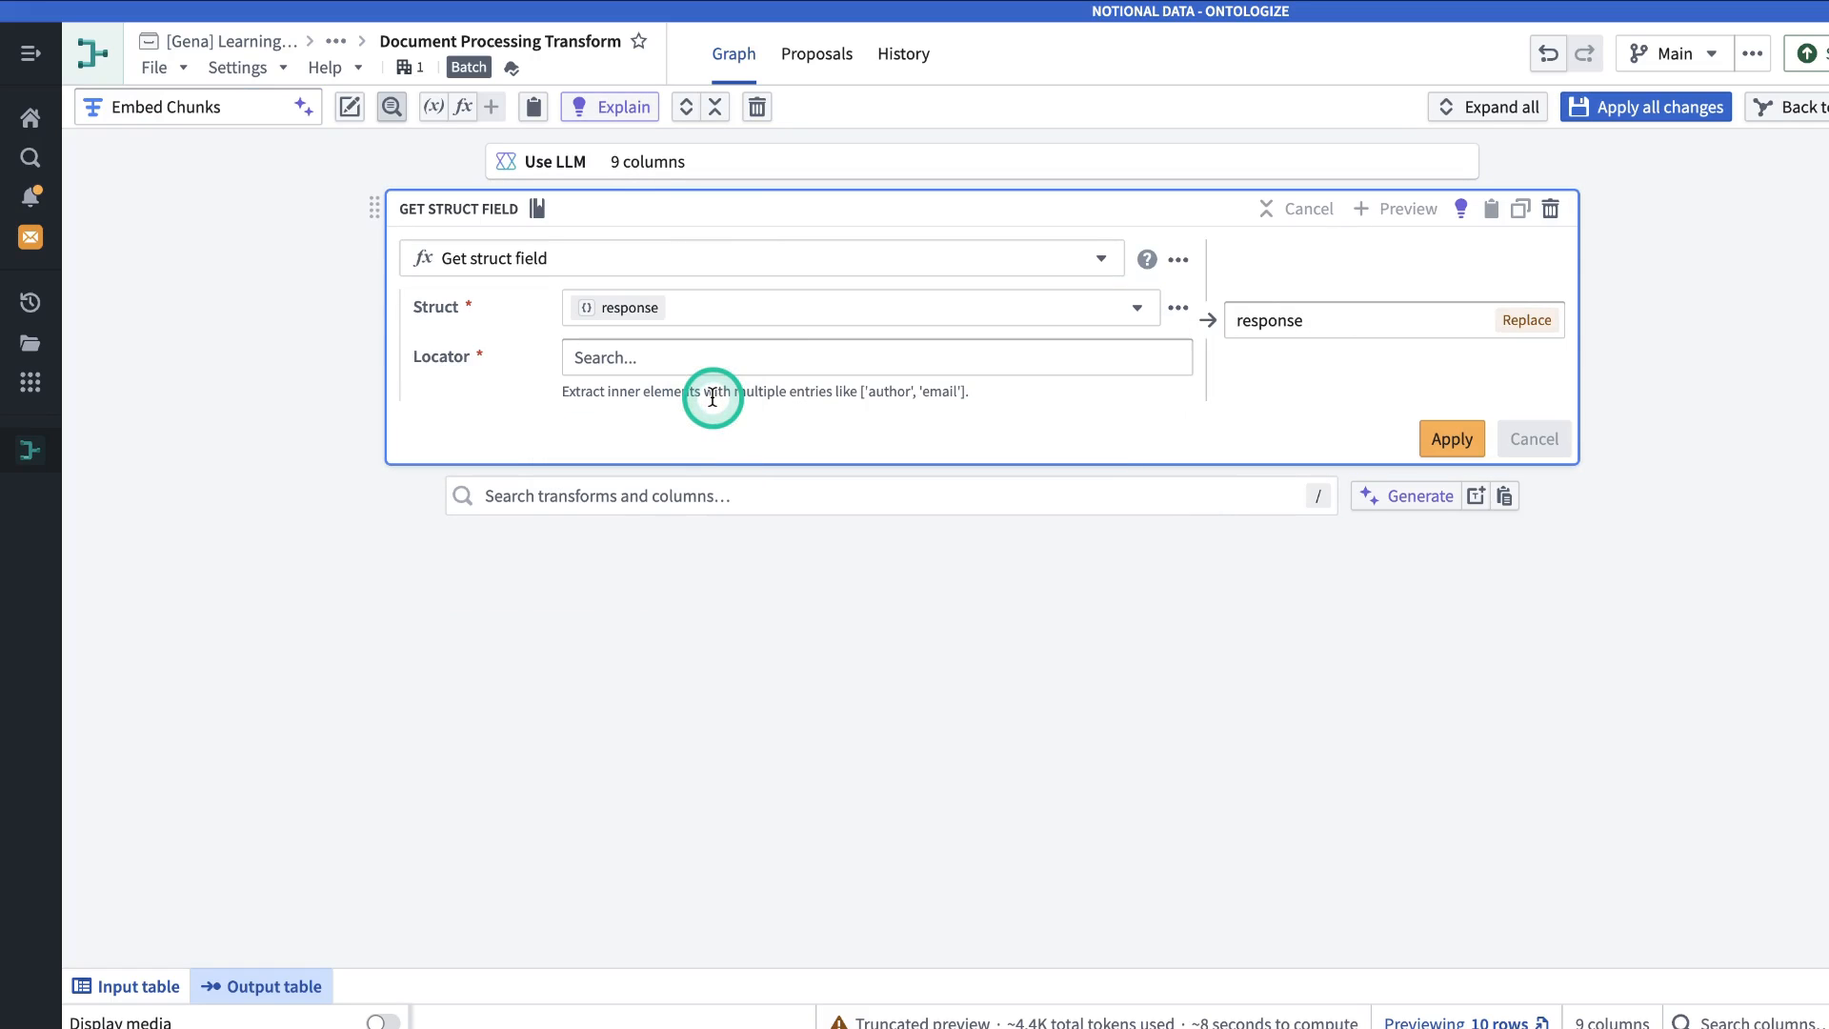
click(670, 356)
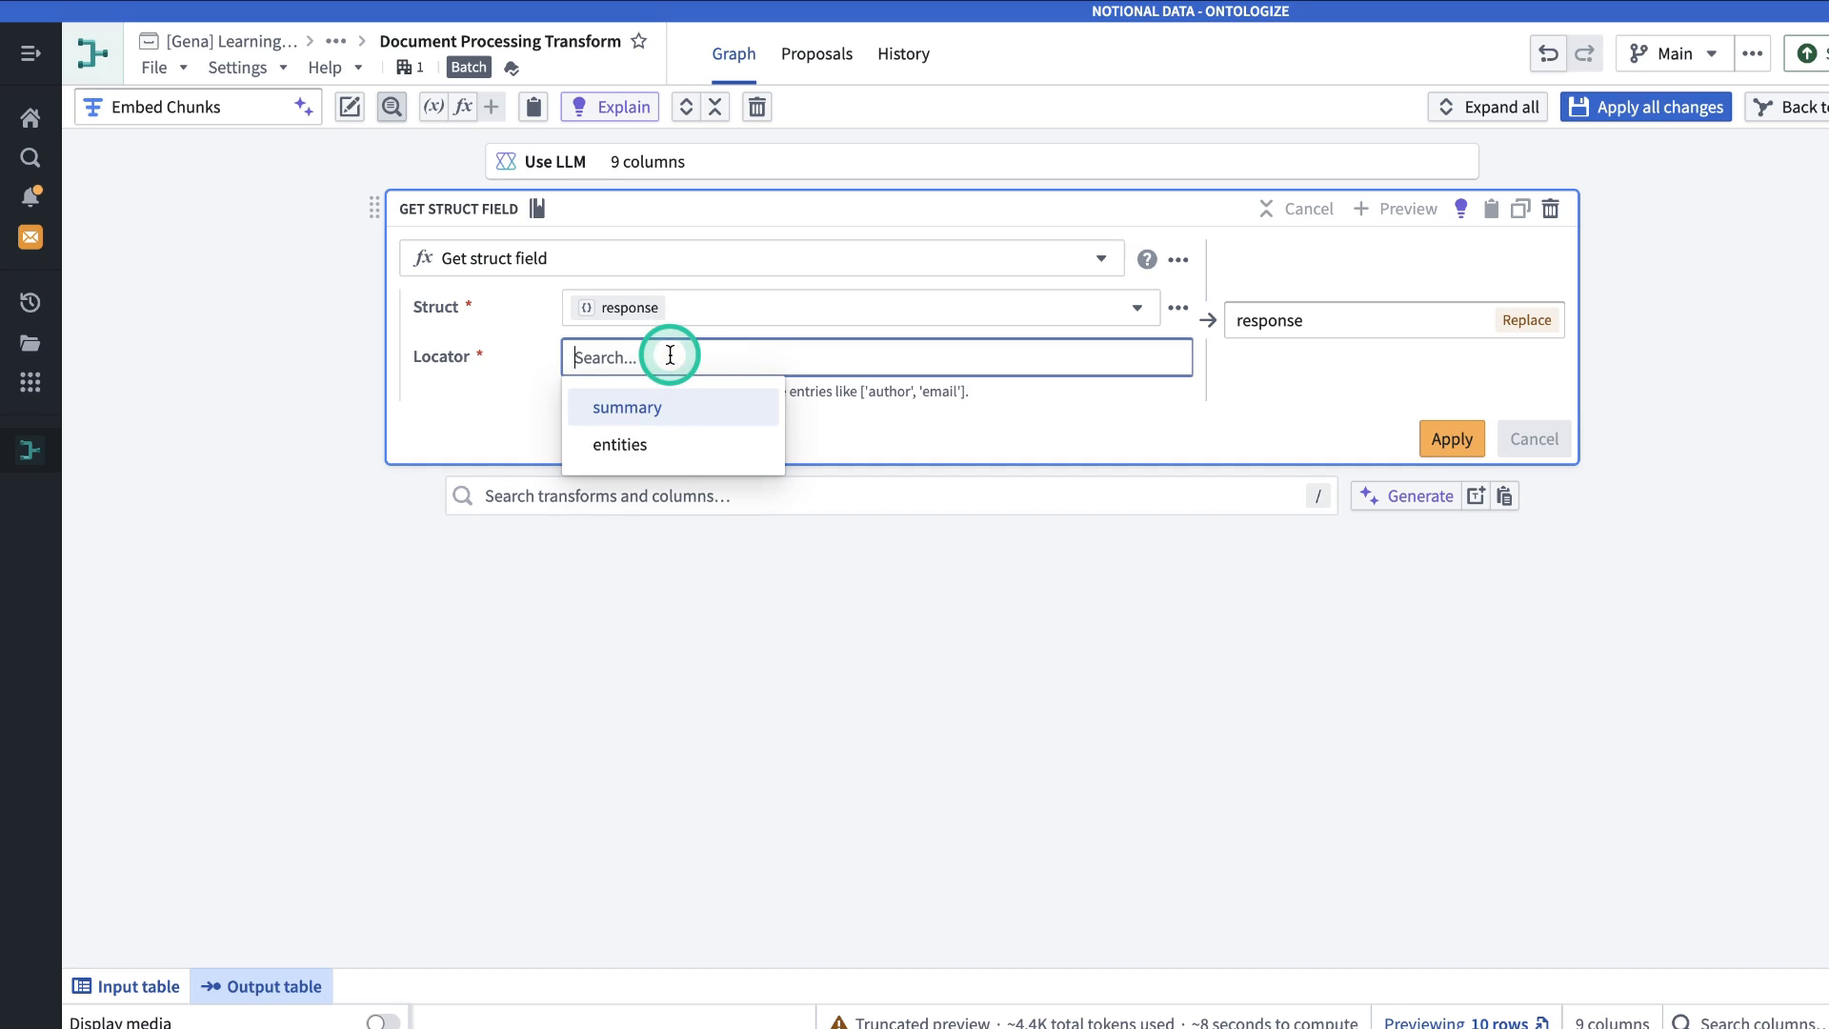
click(655, 405)
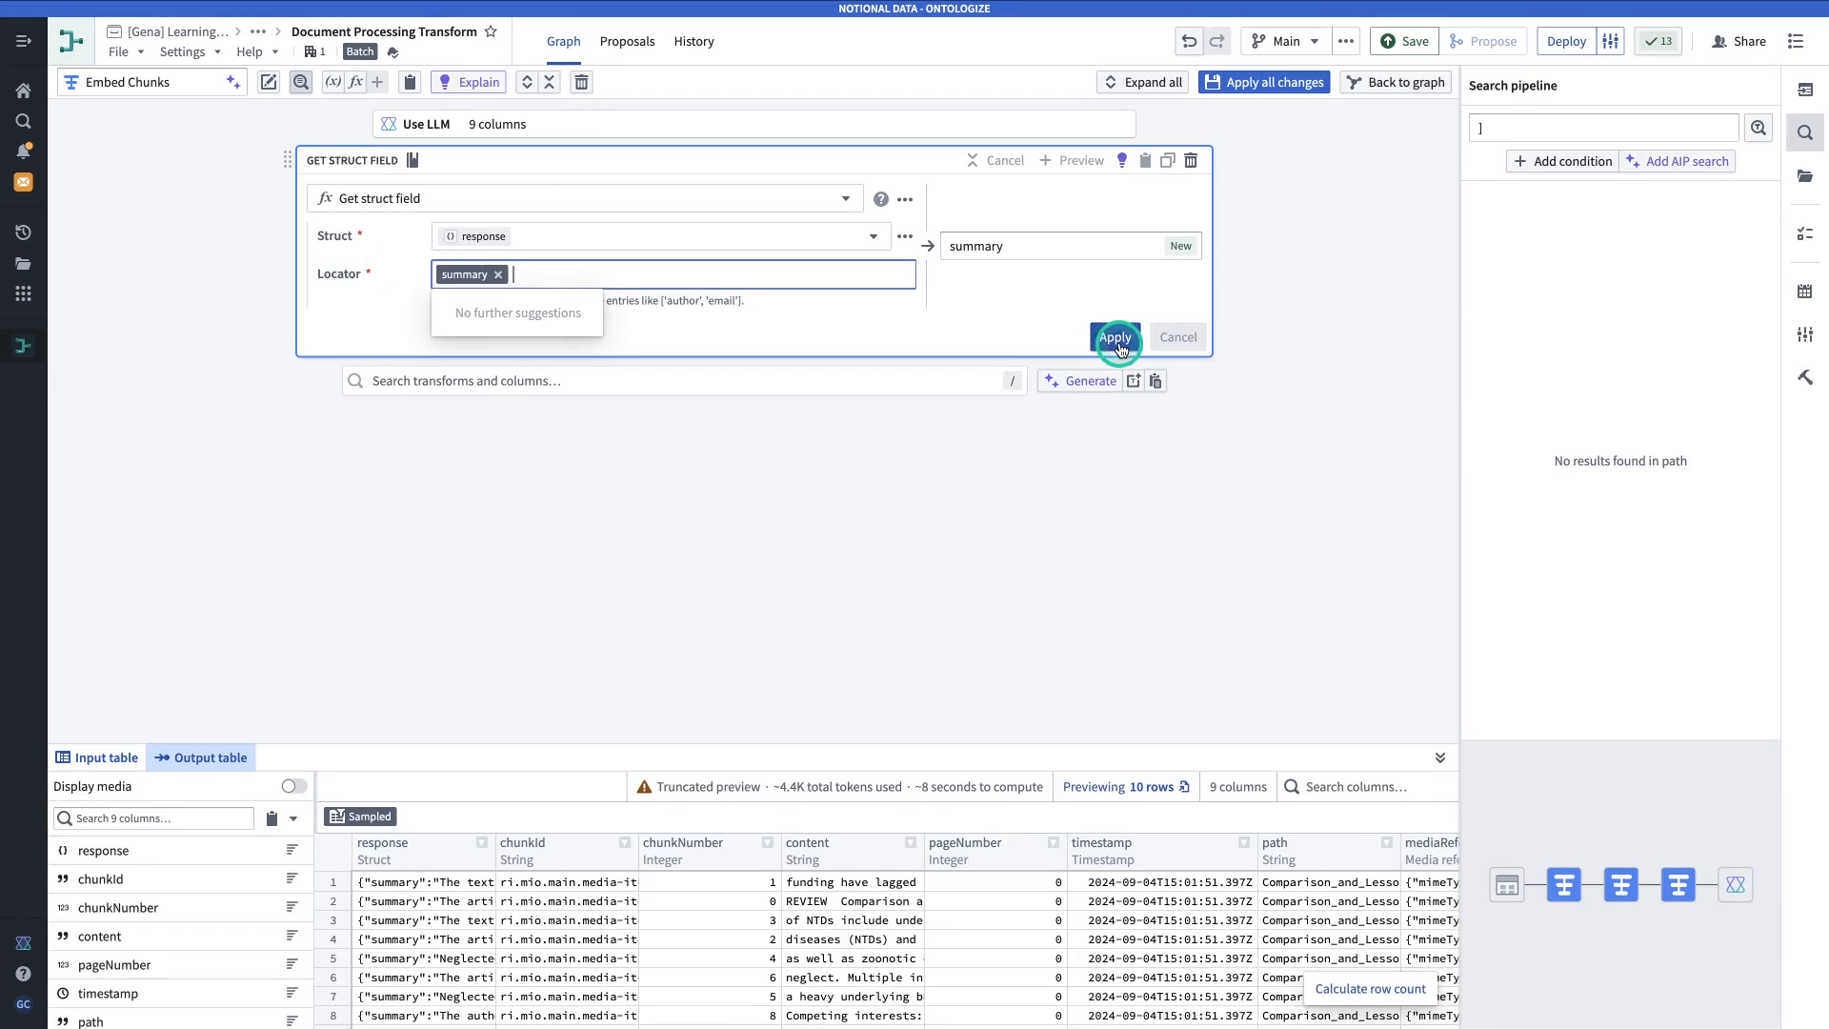
click(1452, 438)
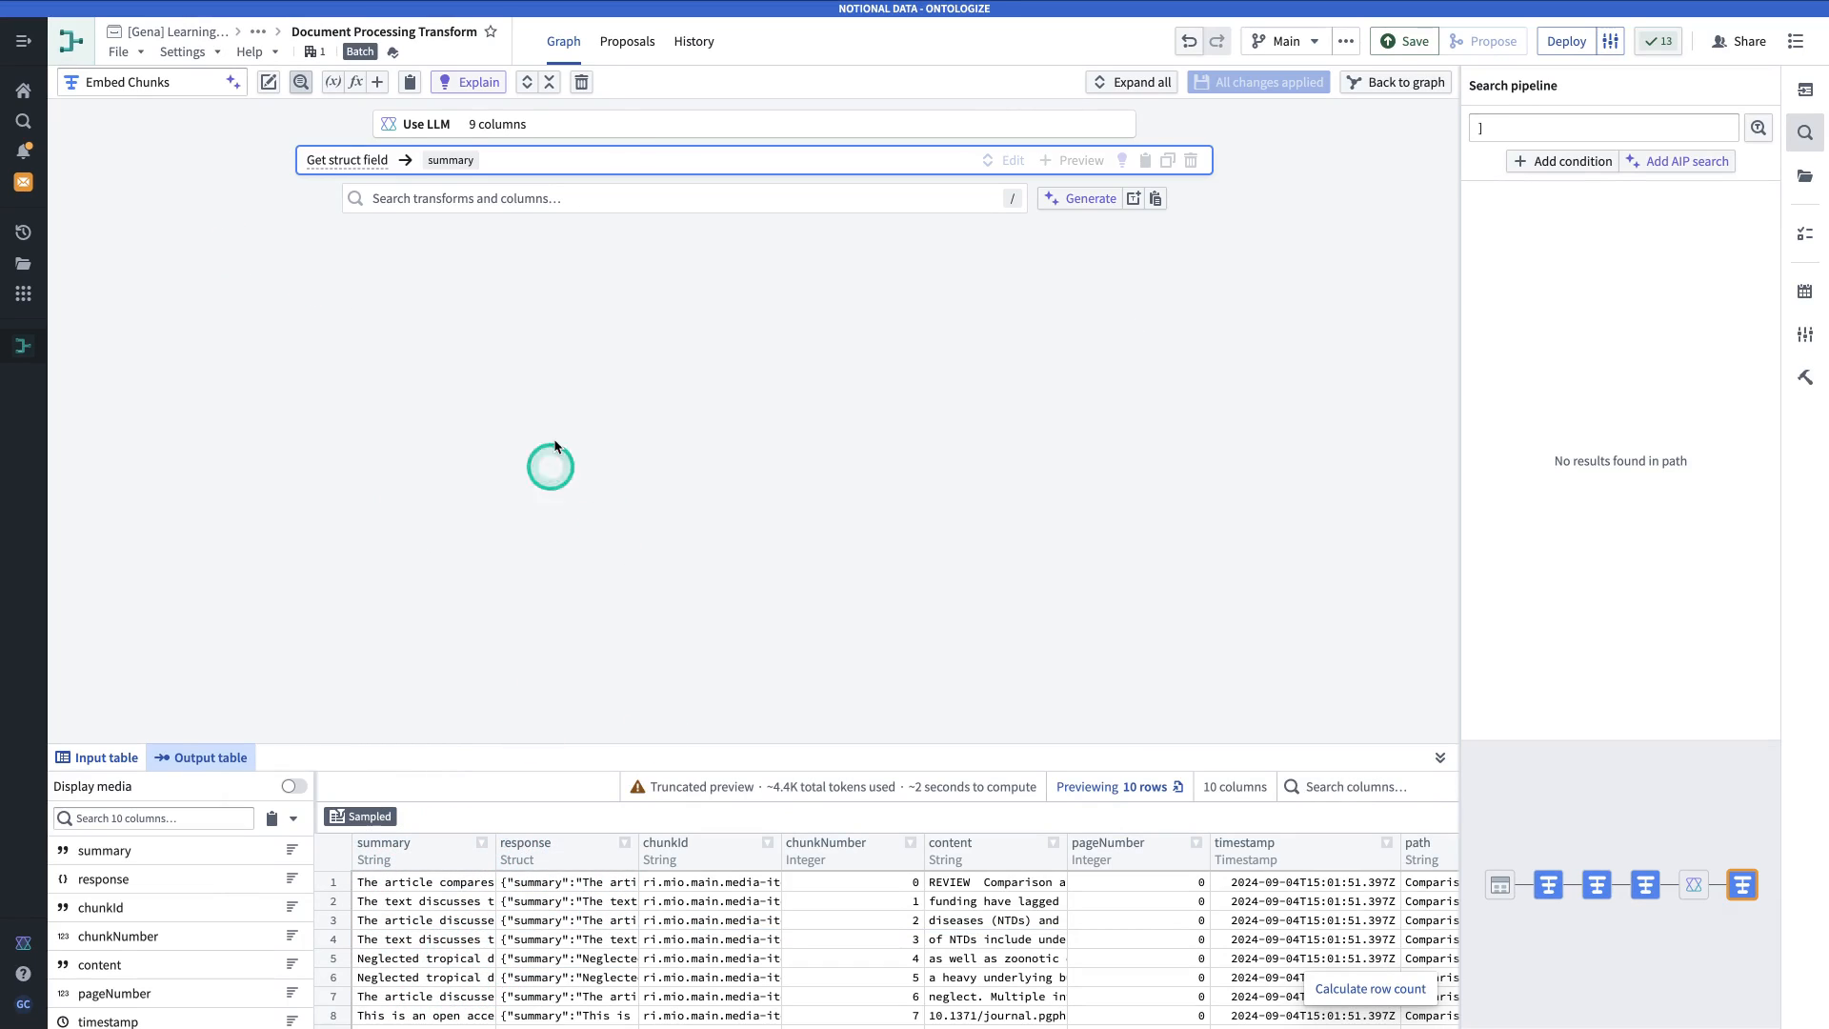
Add a Text to embeddings transform on the summary column with the output column named embedding, and apply it.
click(577, 197)
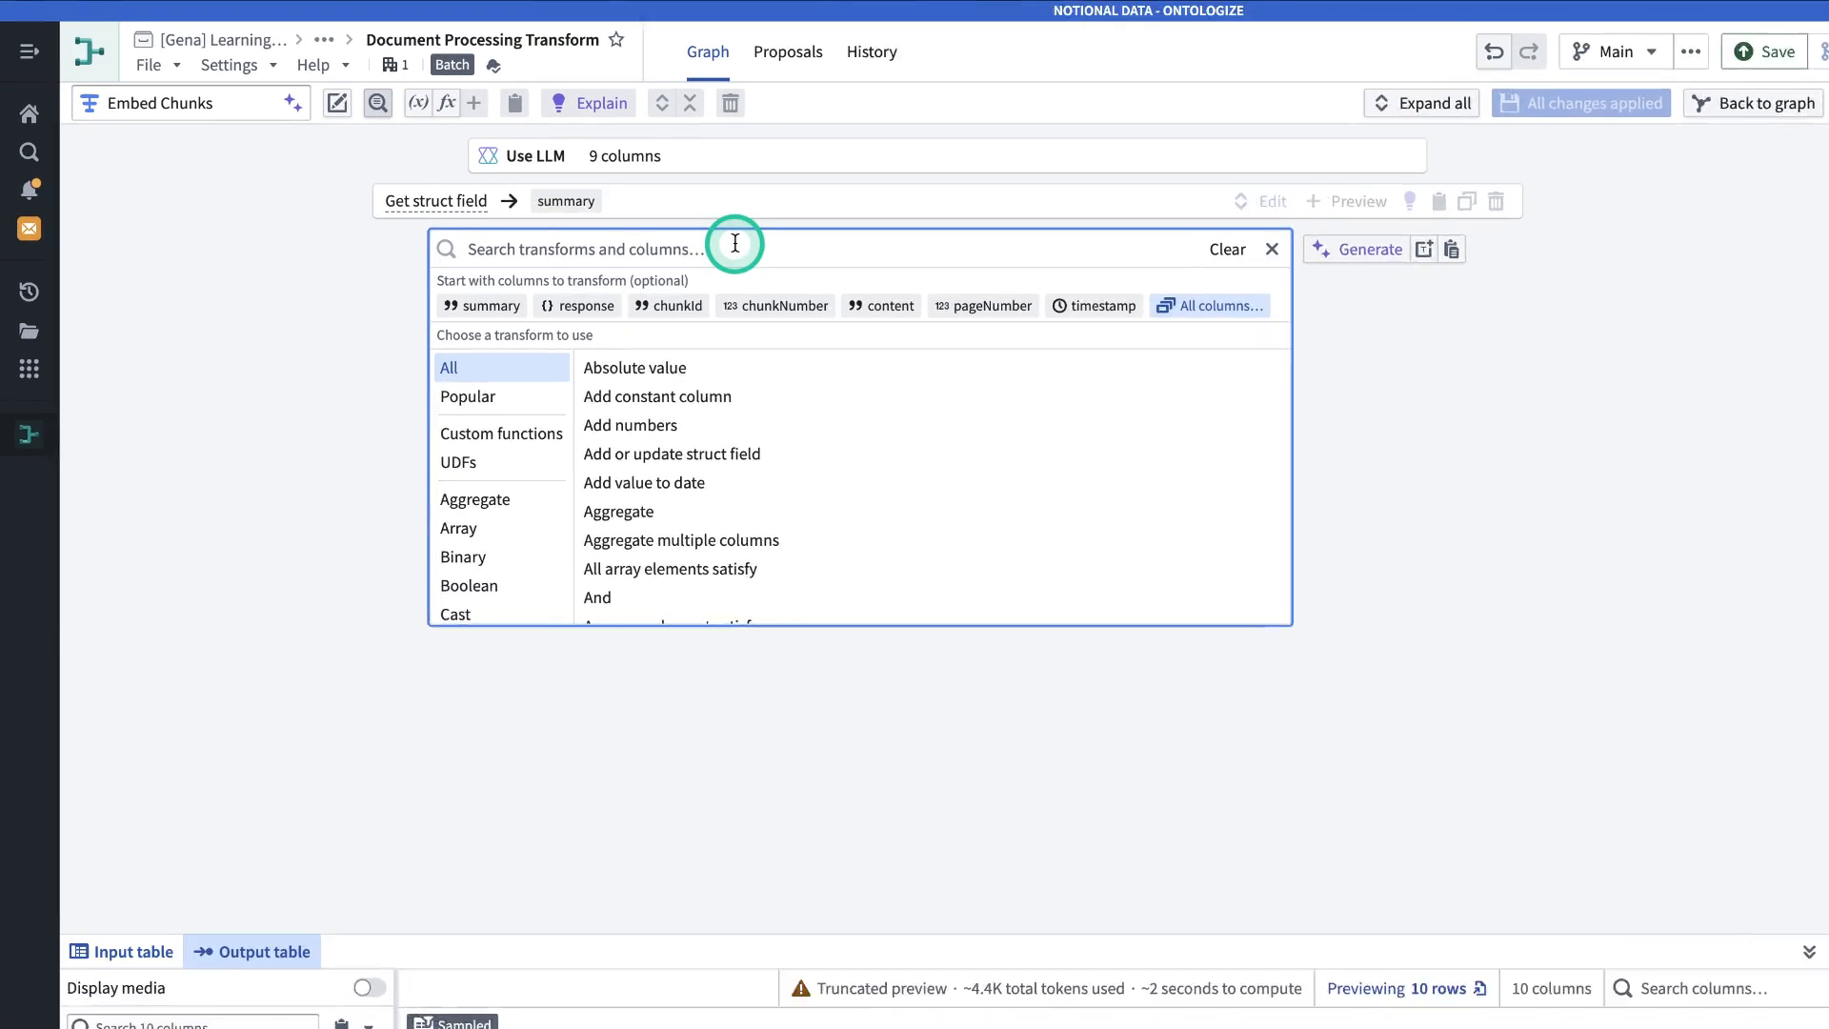
text(embeddin)
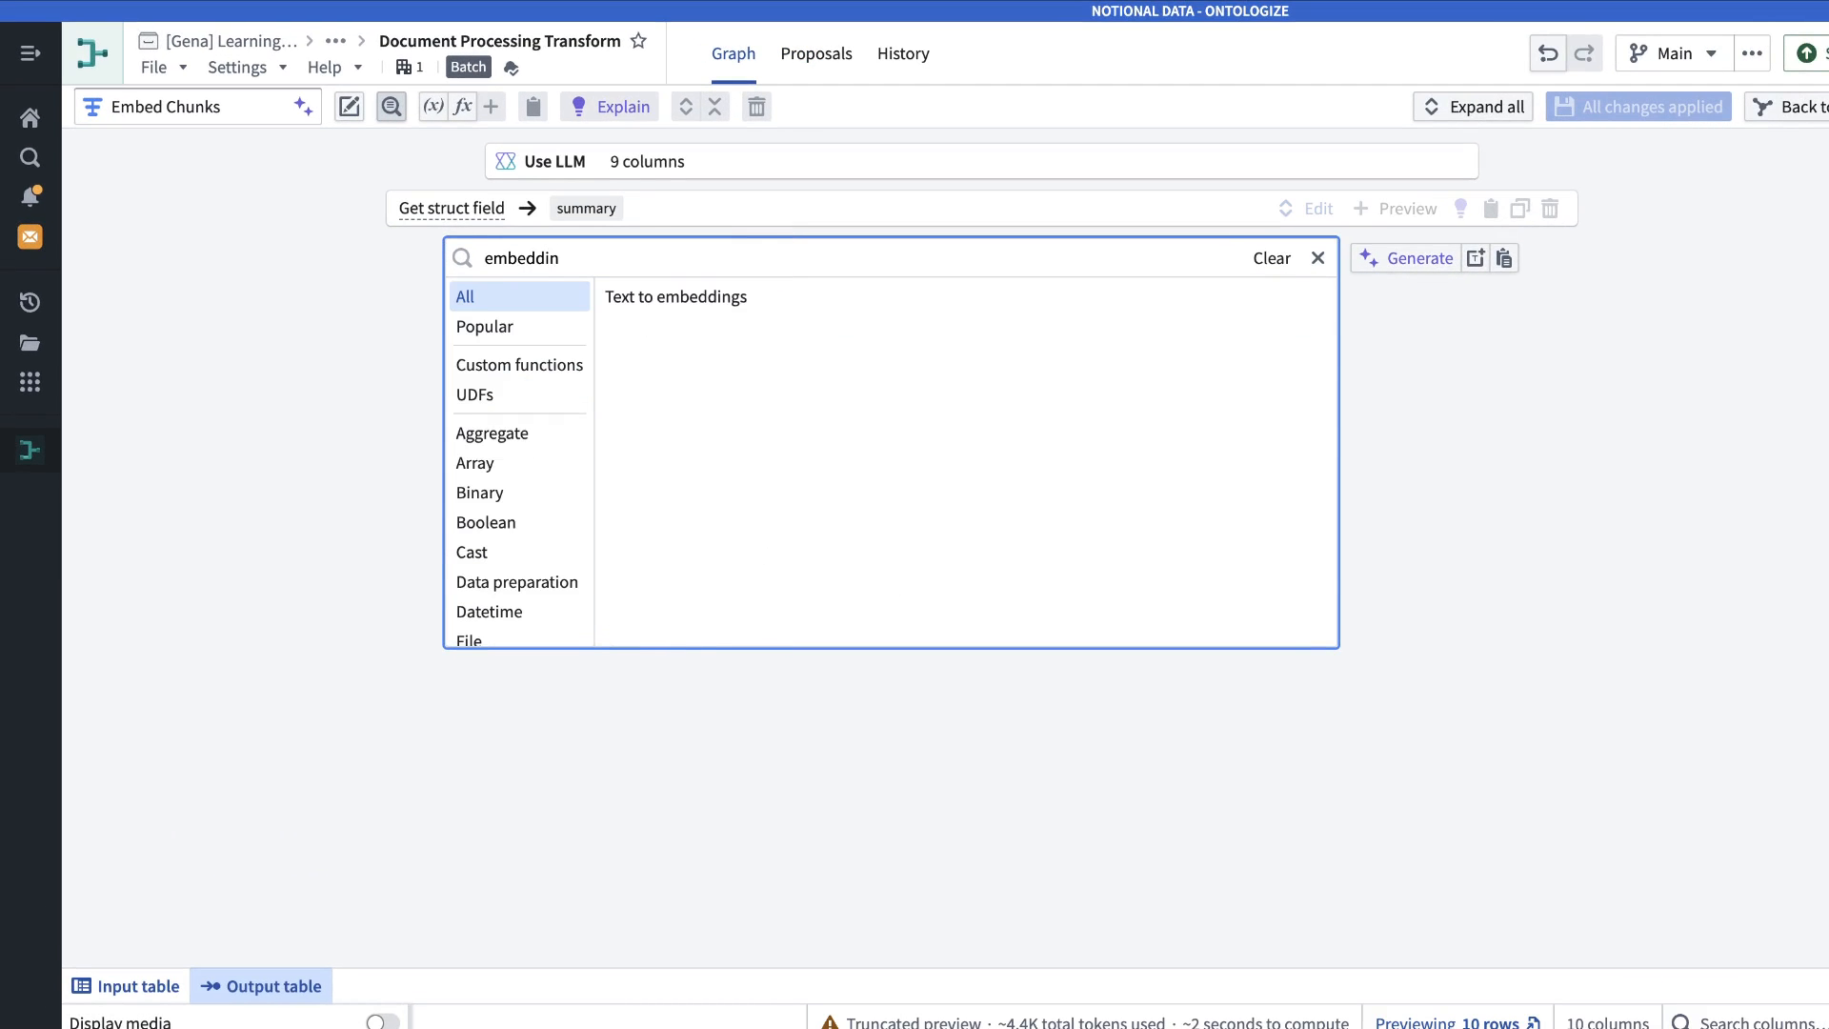
click(757, 296)
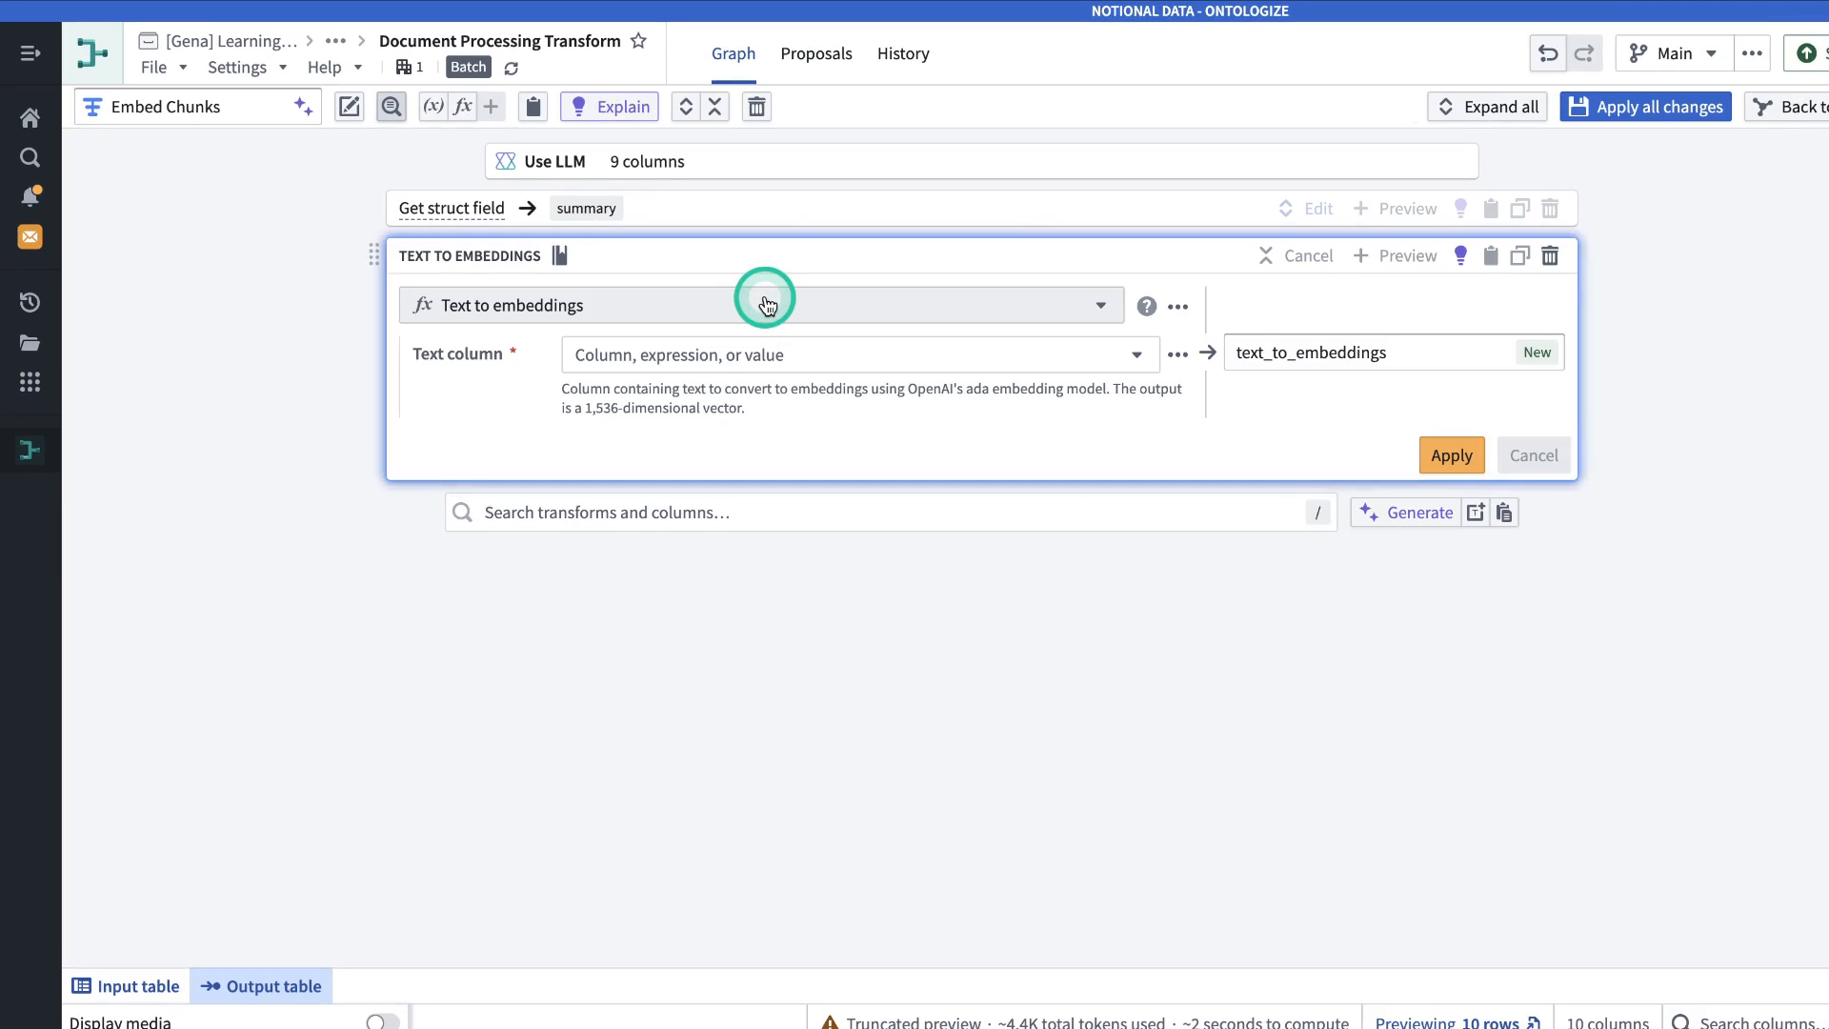
click(762, 357)
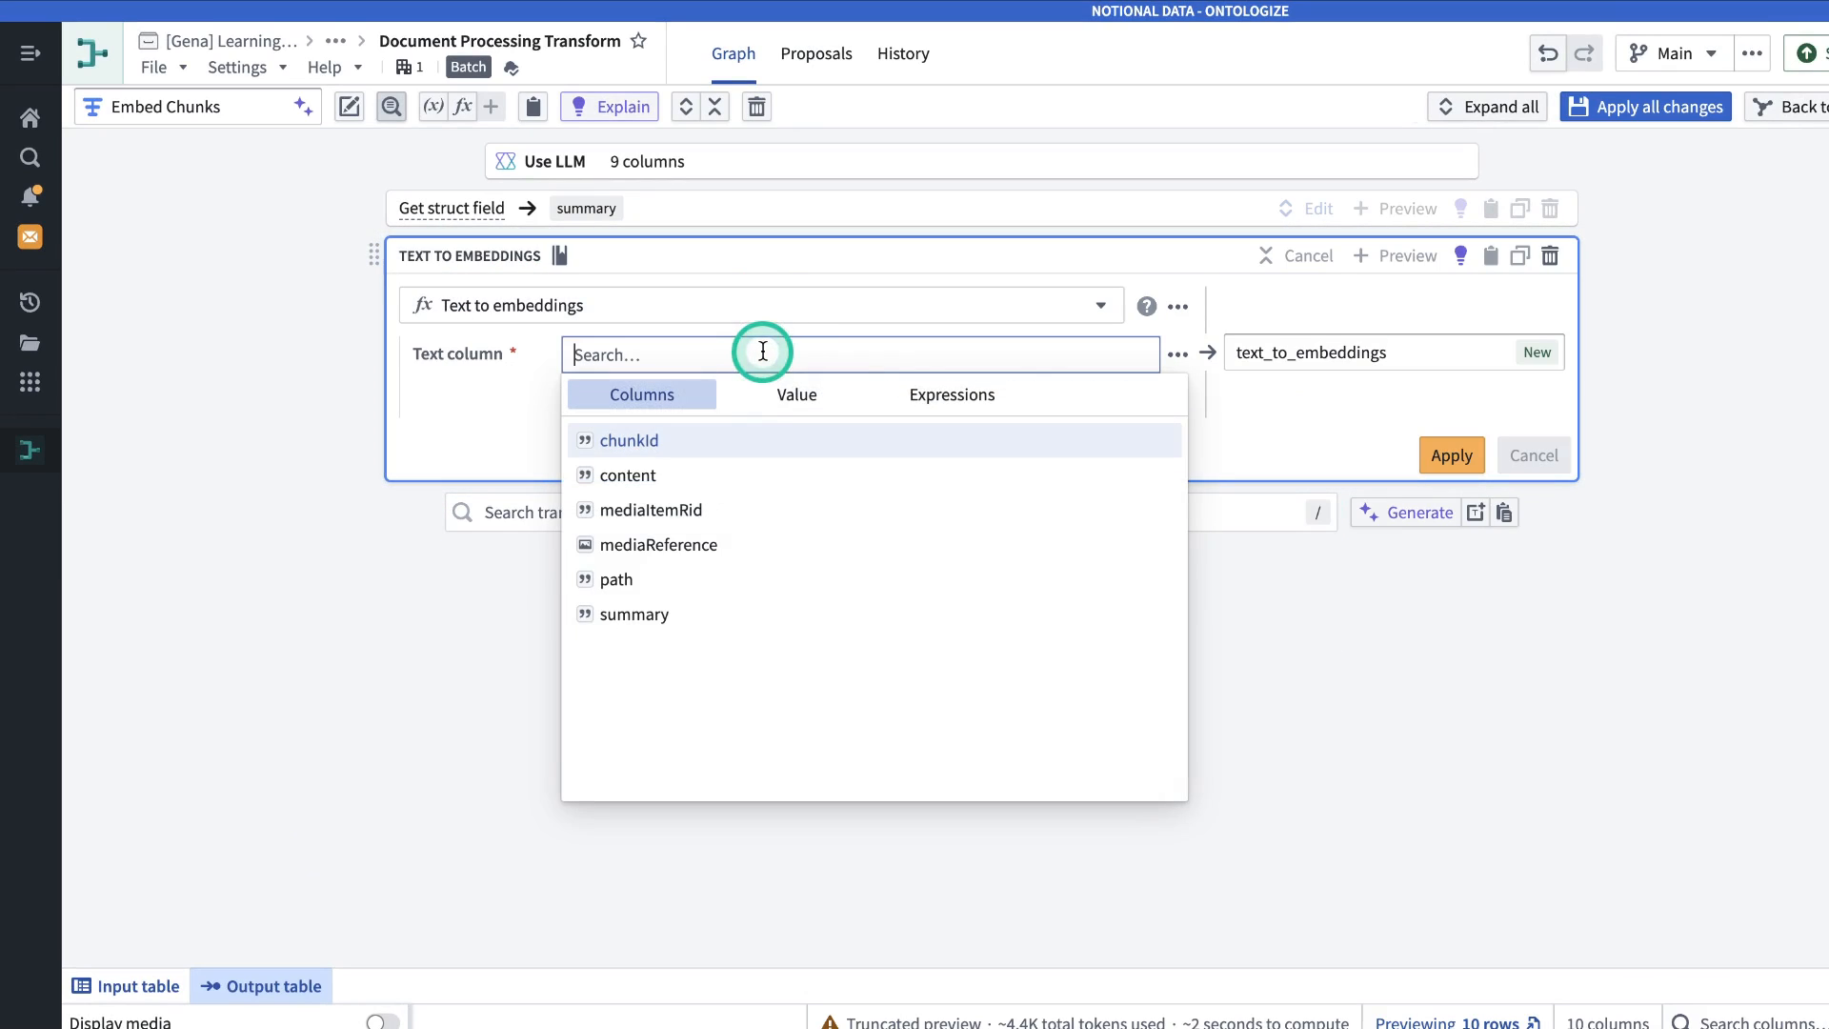
click(726, 617)
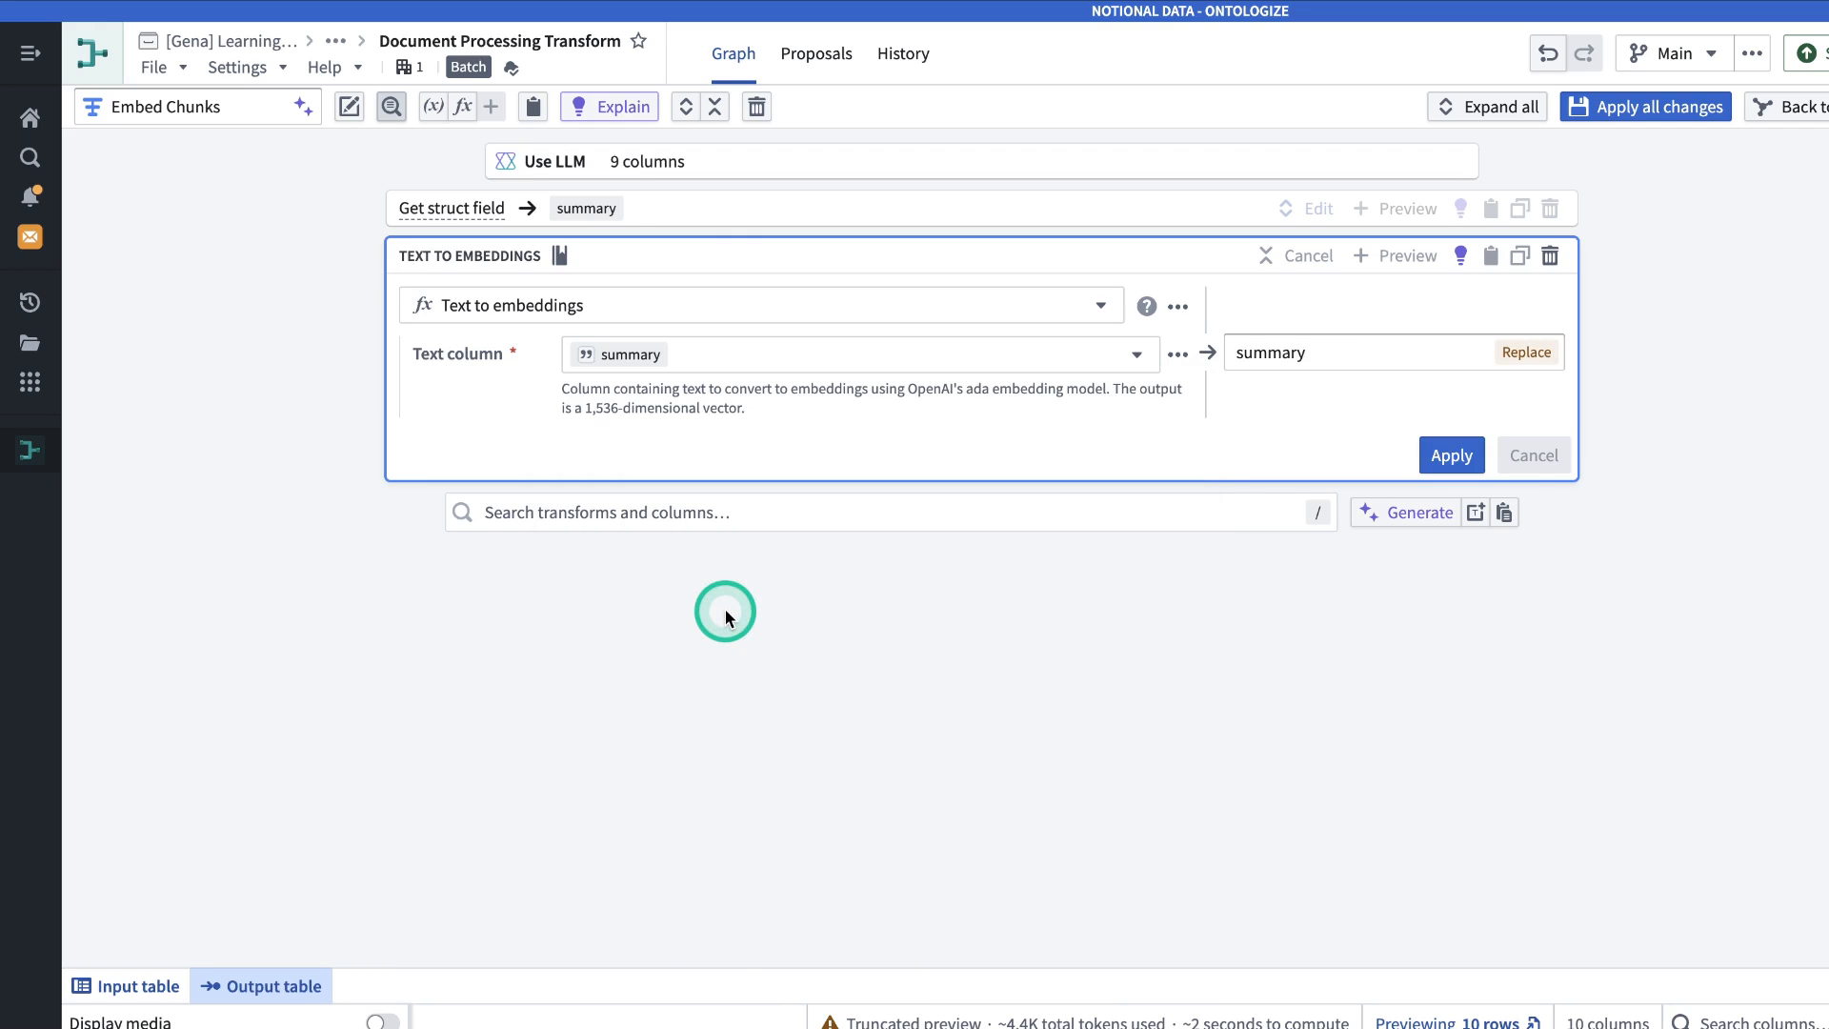
click(1339, 350)
text(embedng)
click(1452, 456)
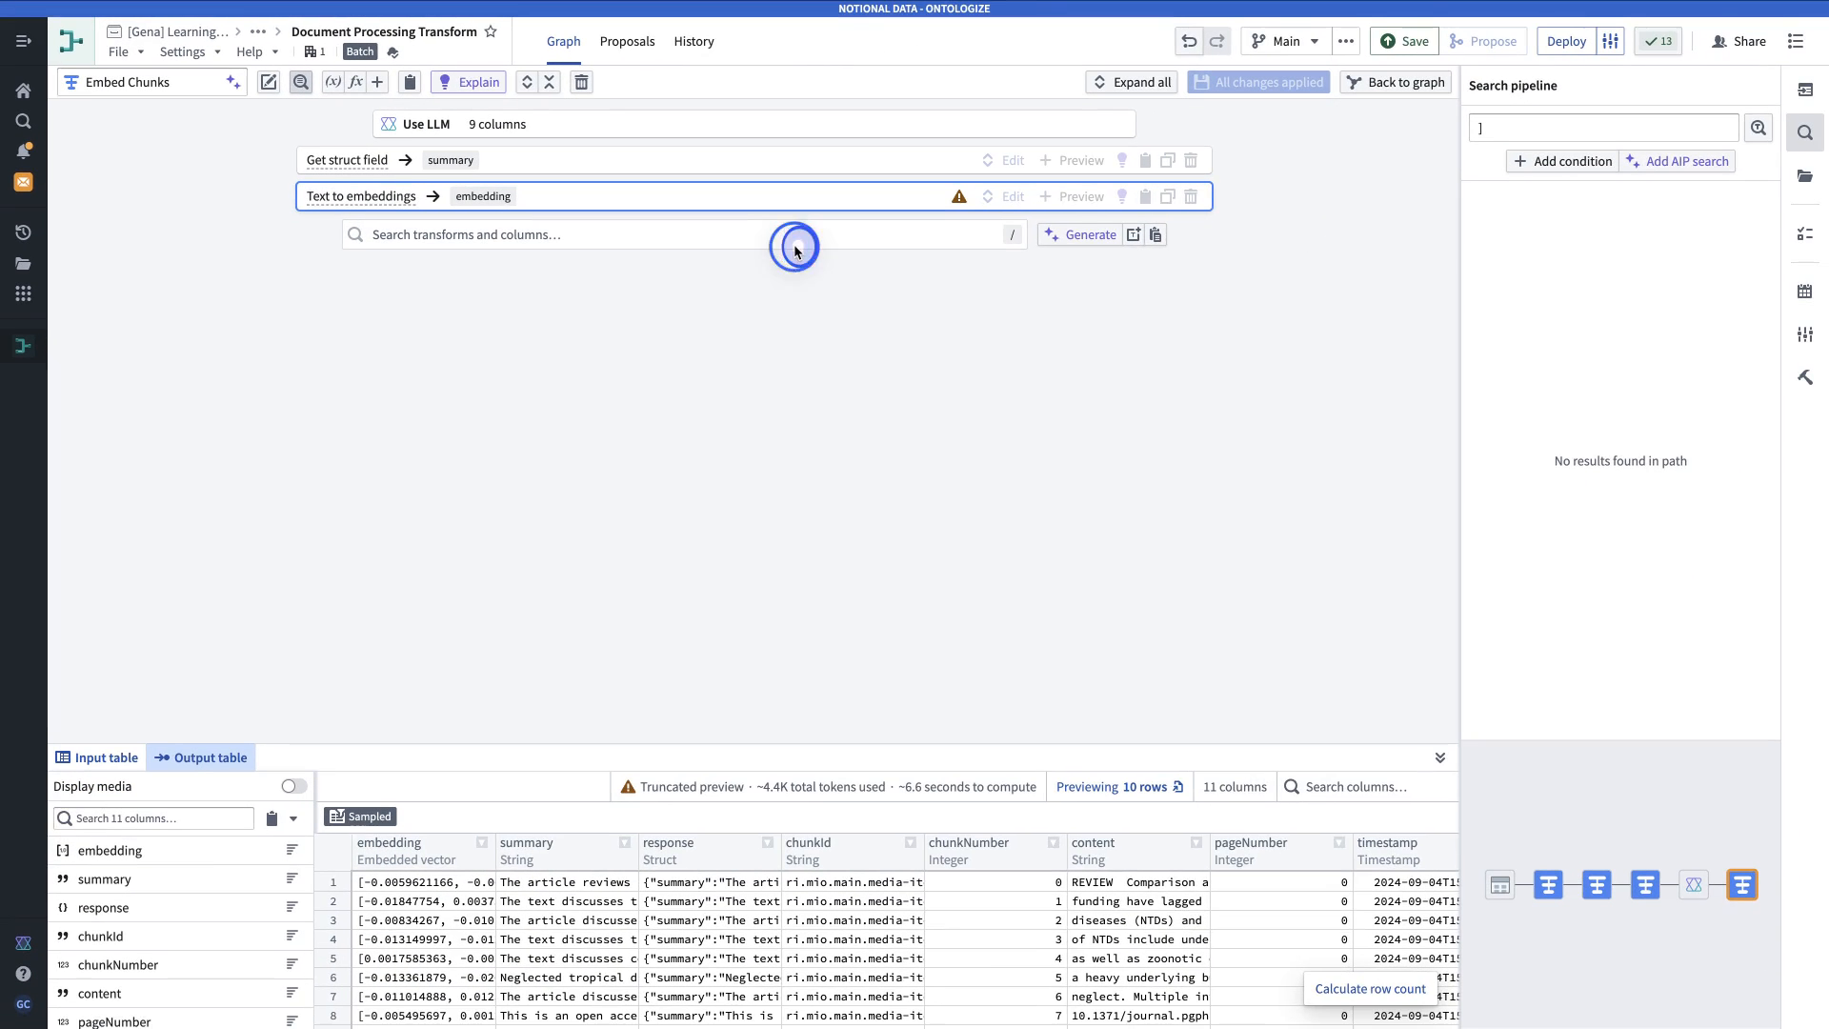
Add and apply a Drop columns transform that removes the response column, and return to the pipeline graph.
click(801, 236)
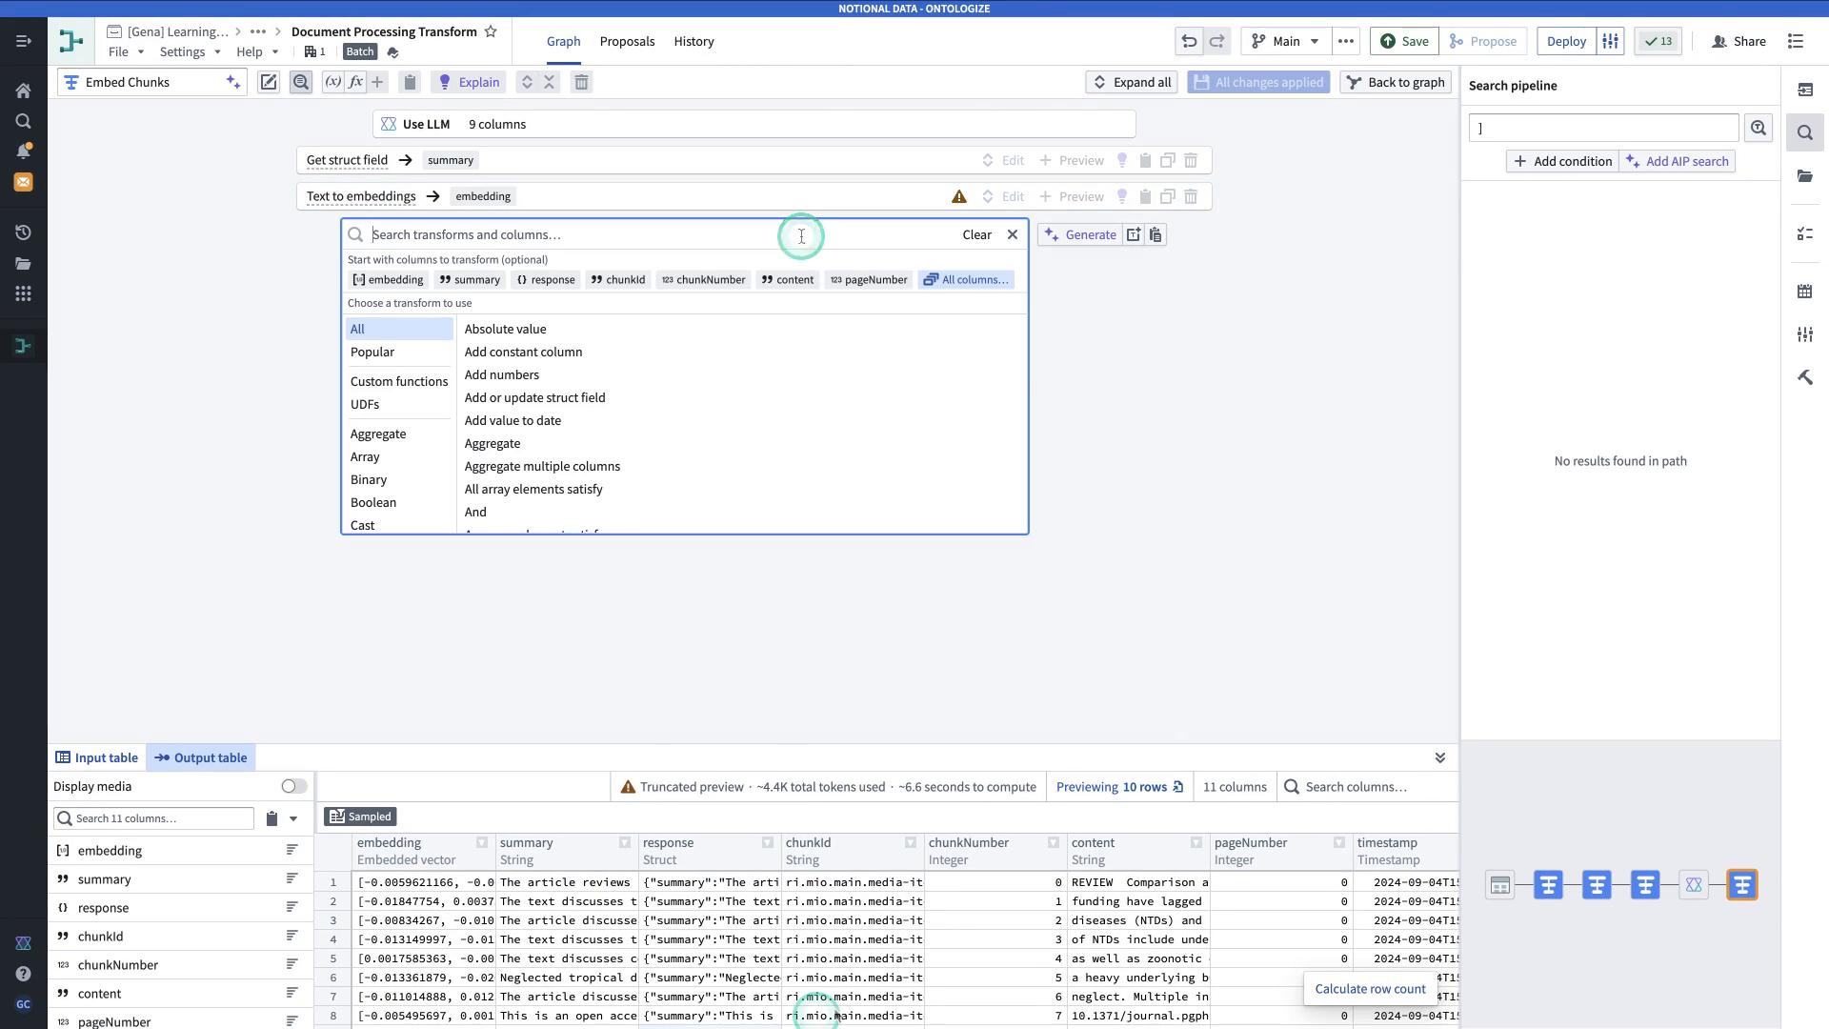
mouse_move(557, 379)
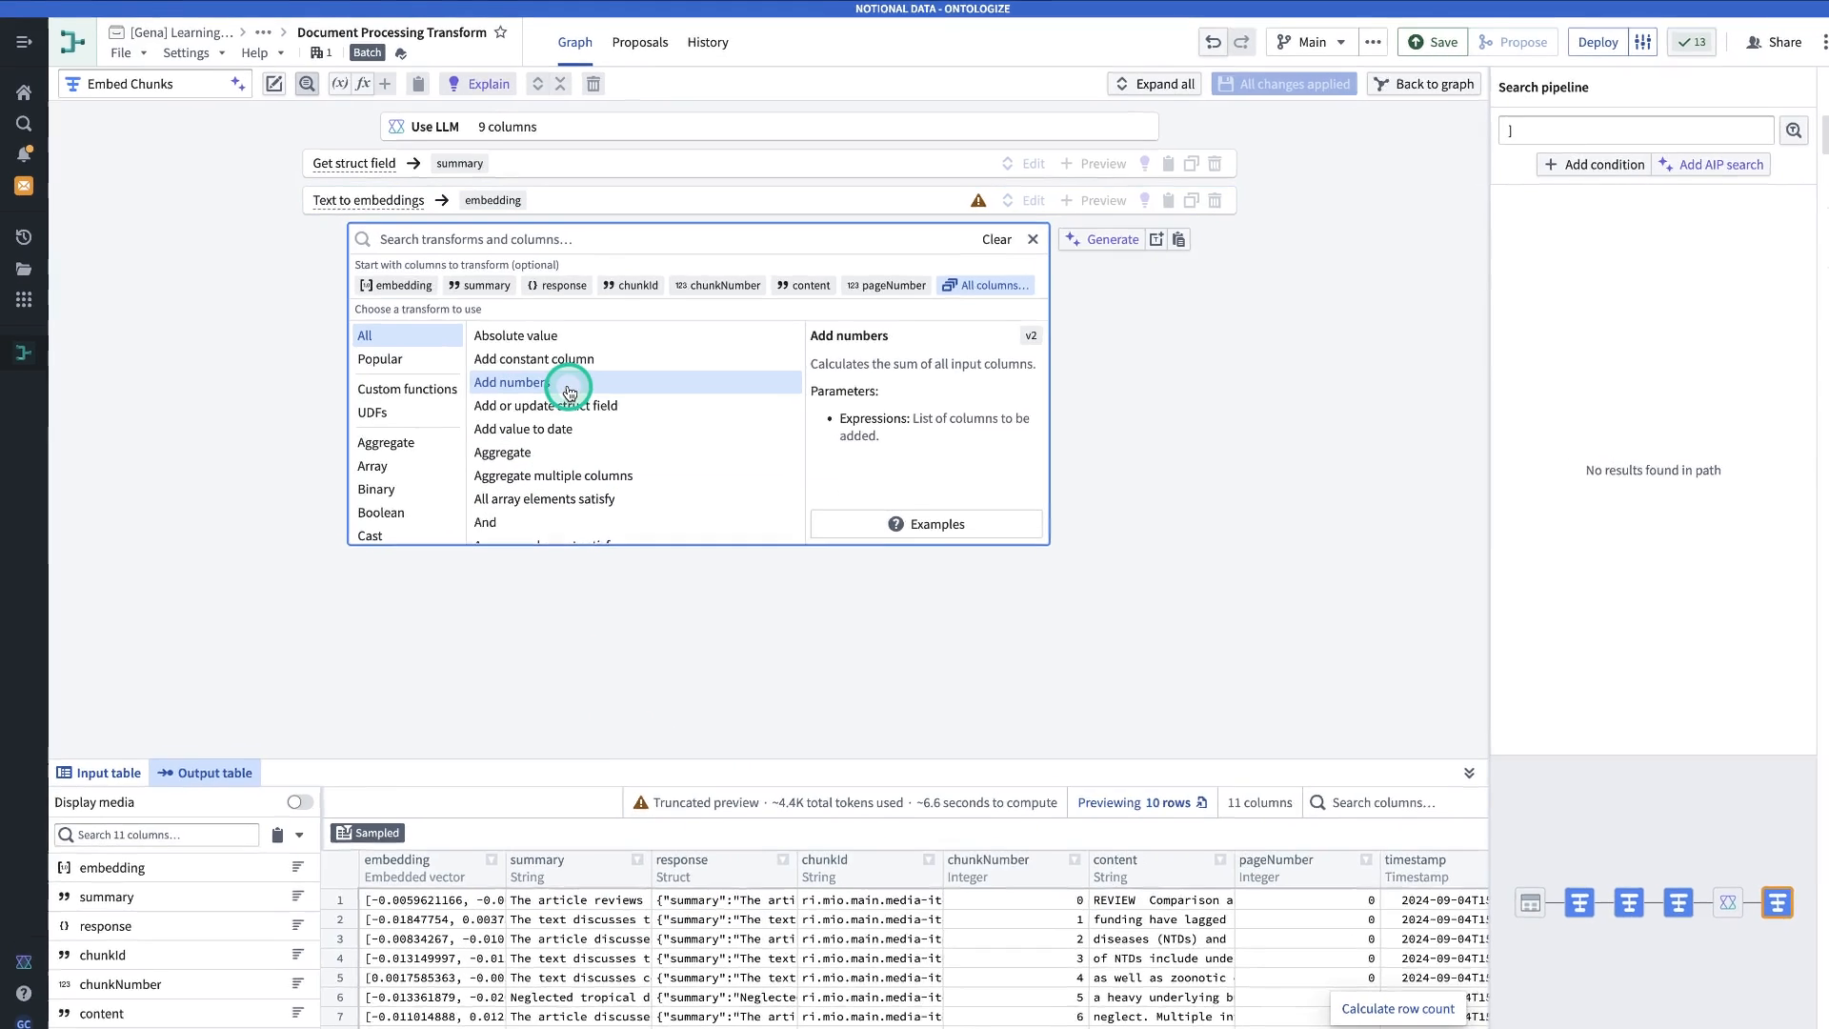
text(drop)
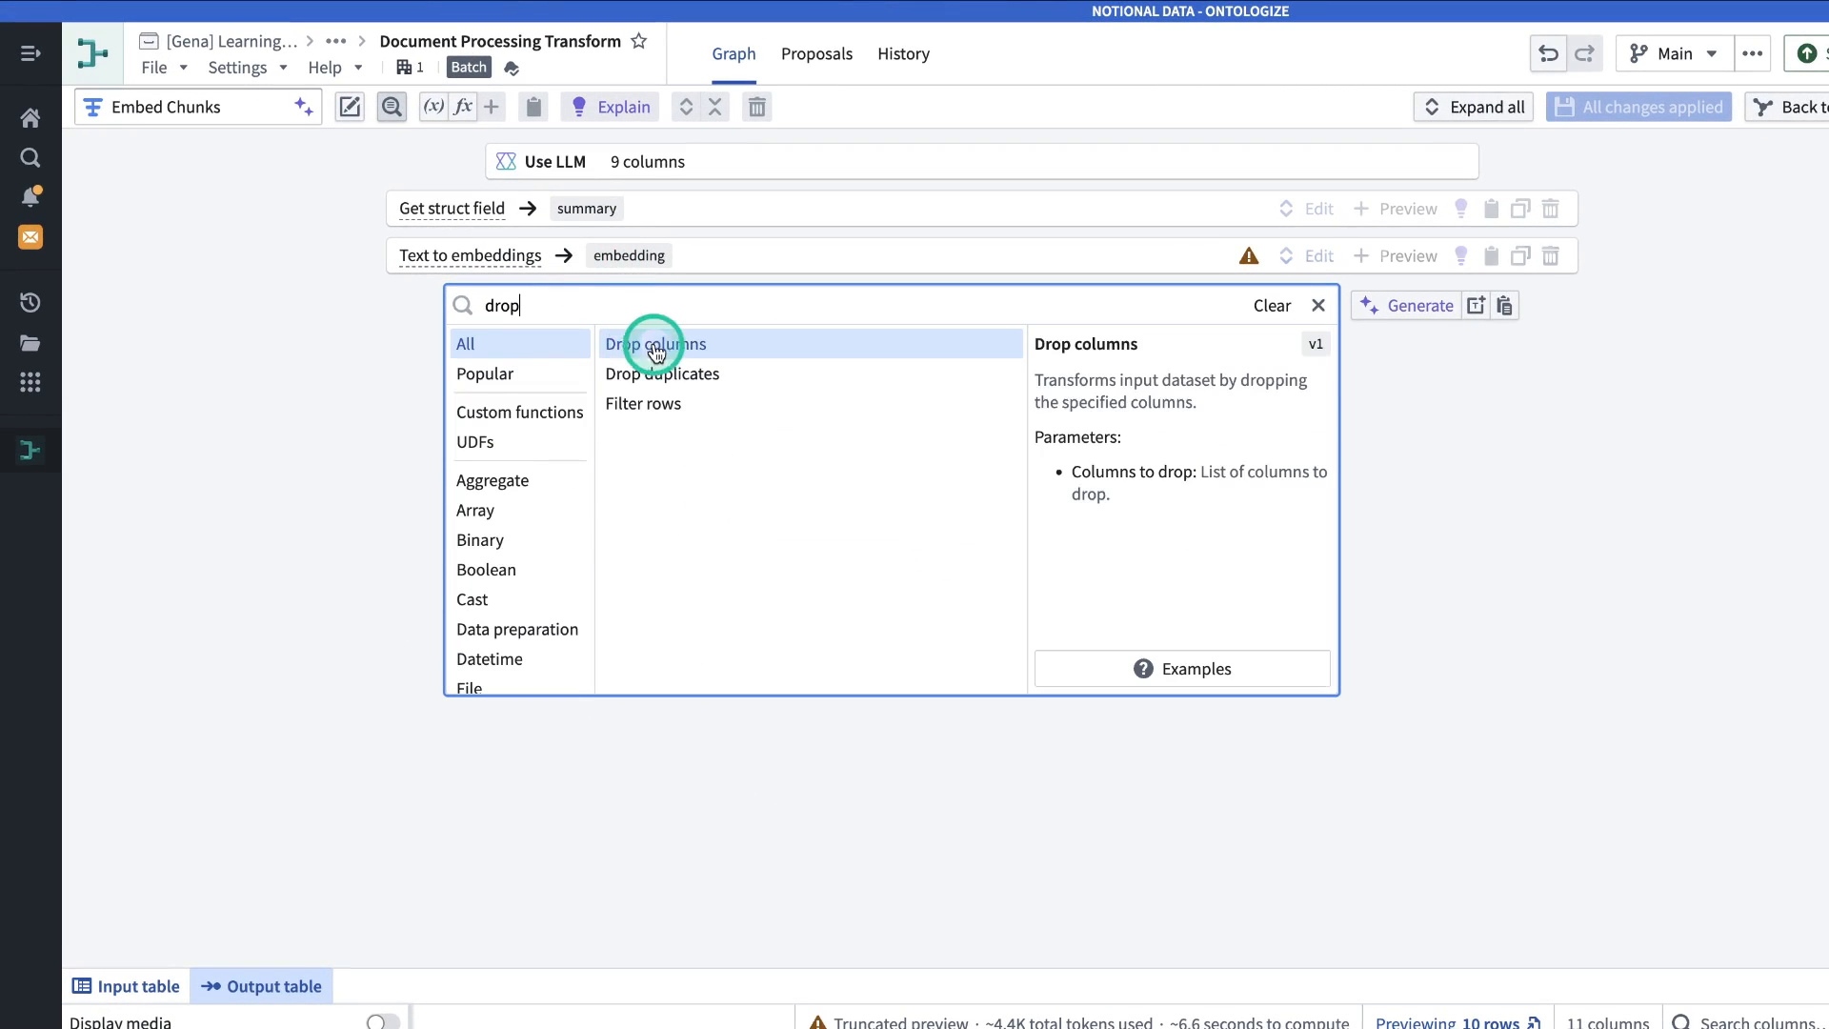
click(657, 352)
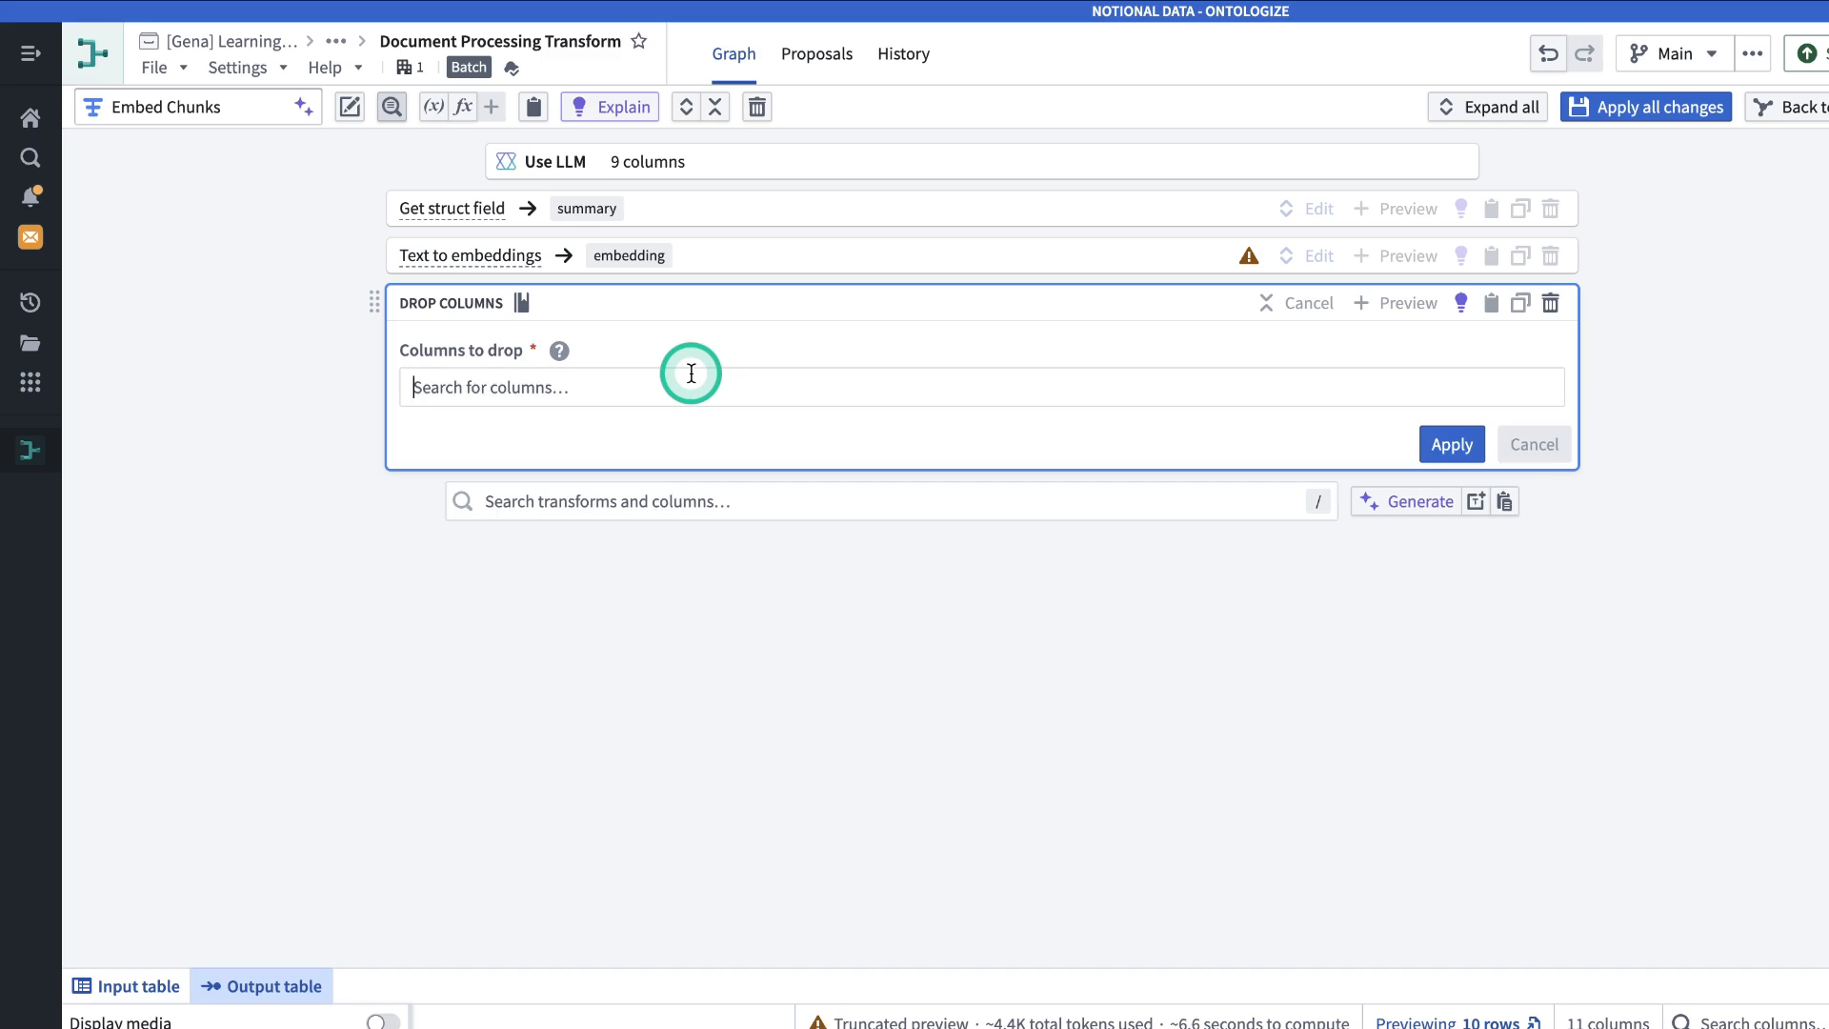
text(respo)
click(641, 469)
click(1462, 451)
click(1452, 448)
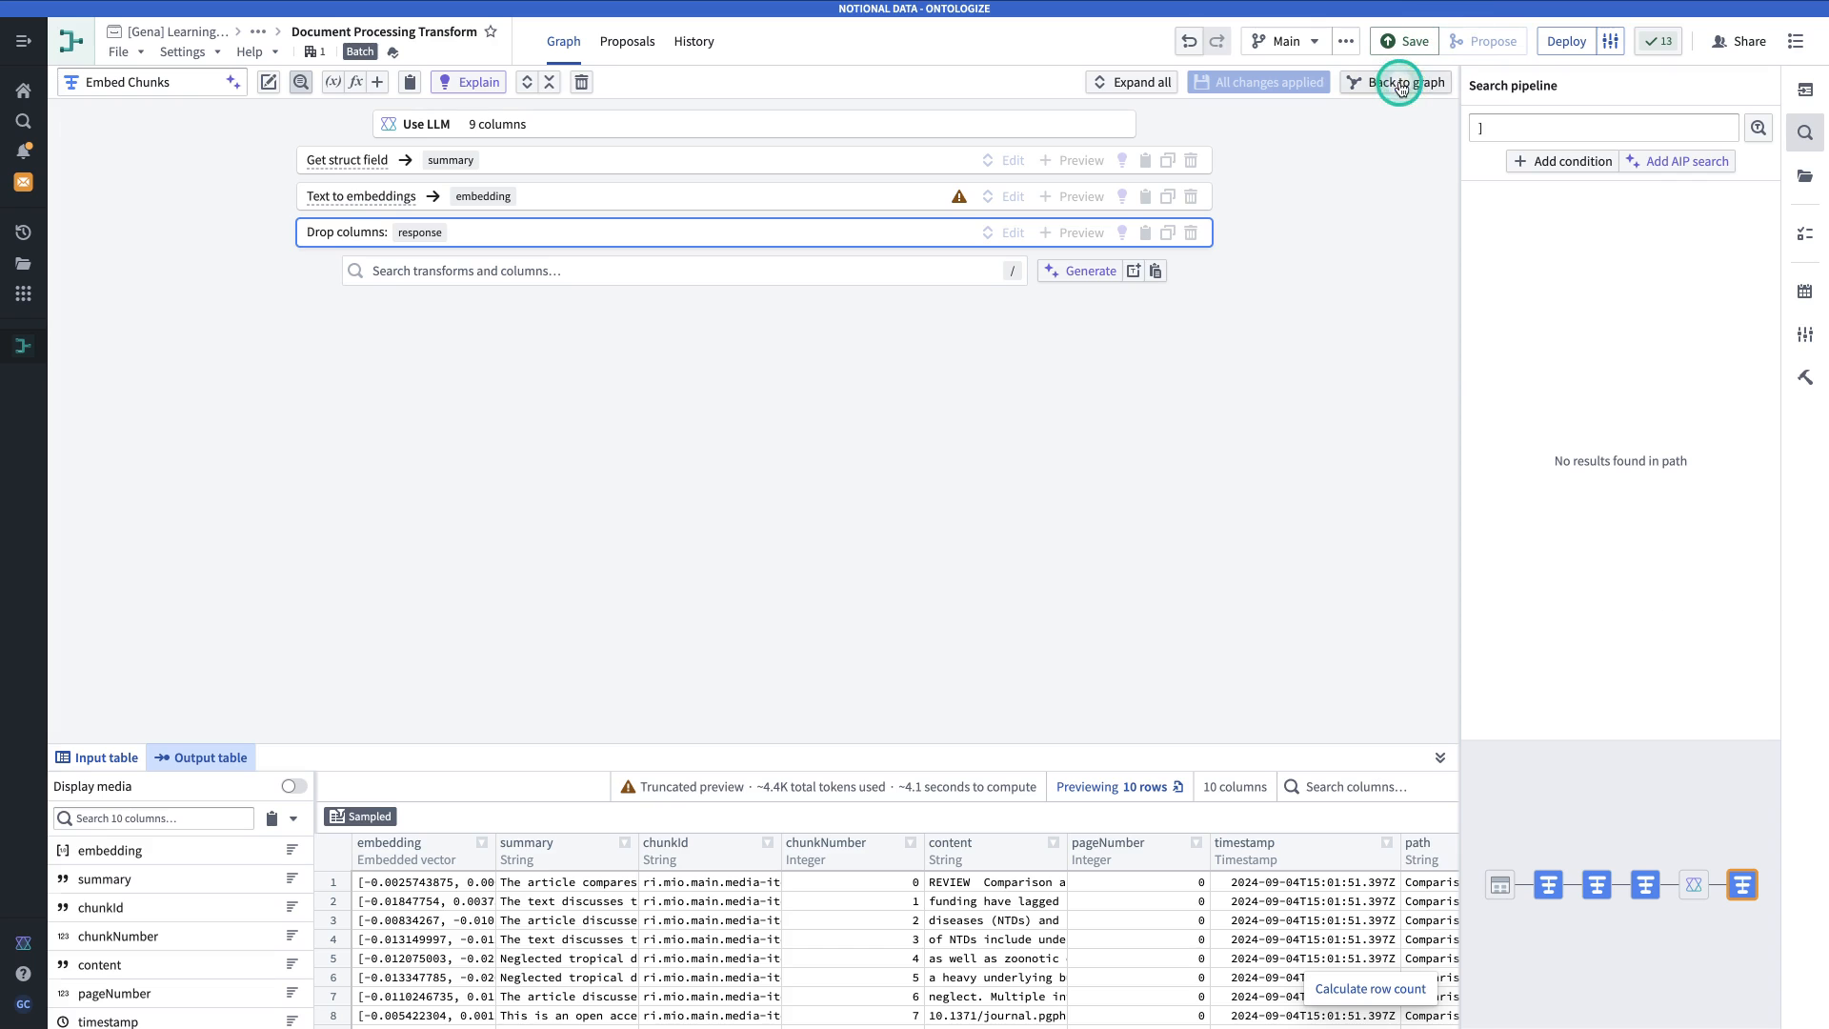
click(1400, 83)
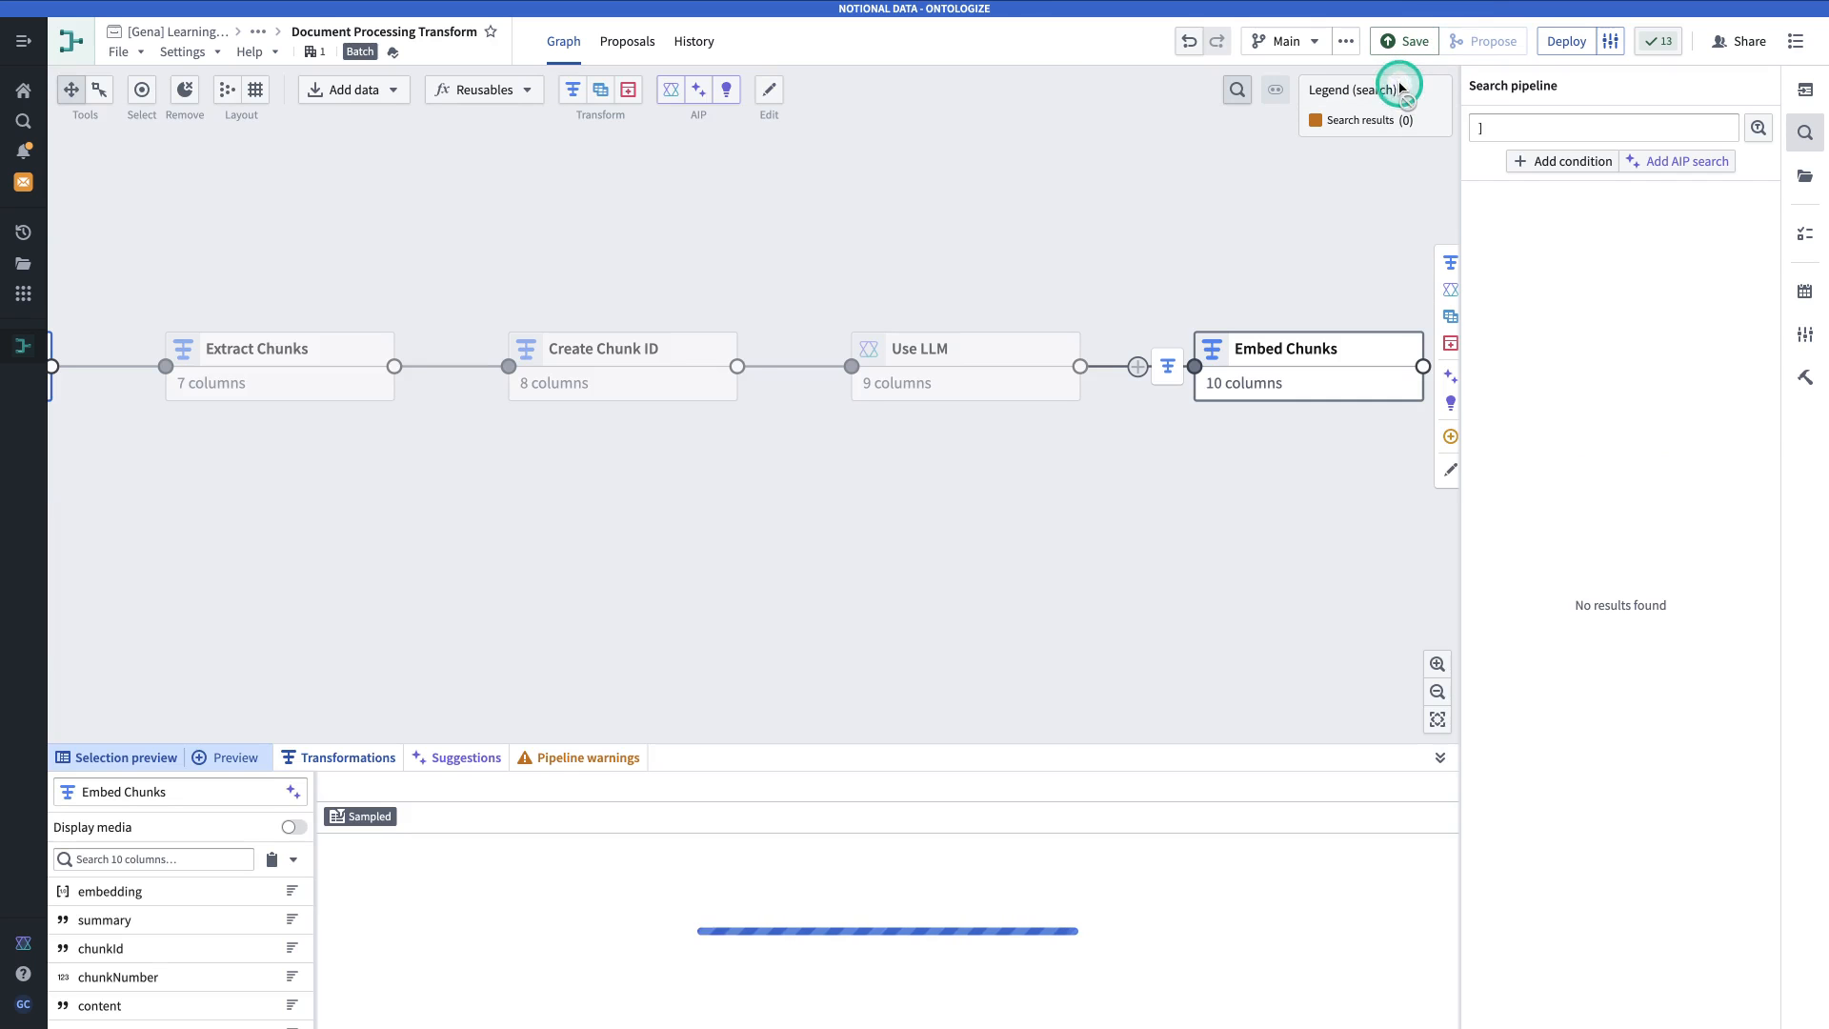
Add a new dataset output to Embed Chunks and name it Chunks.
drag(1298, 176, 898, 134)
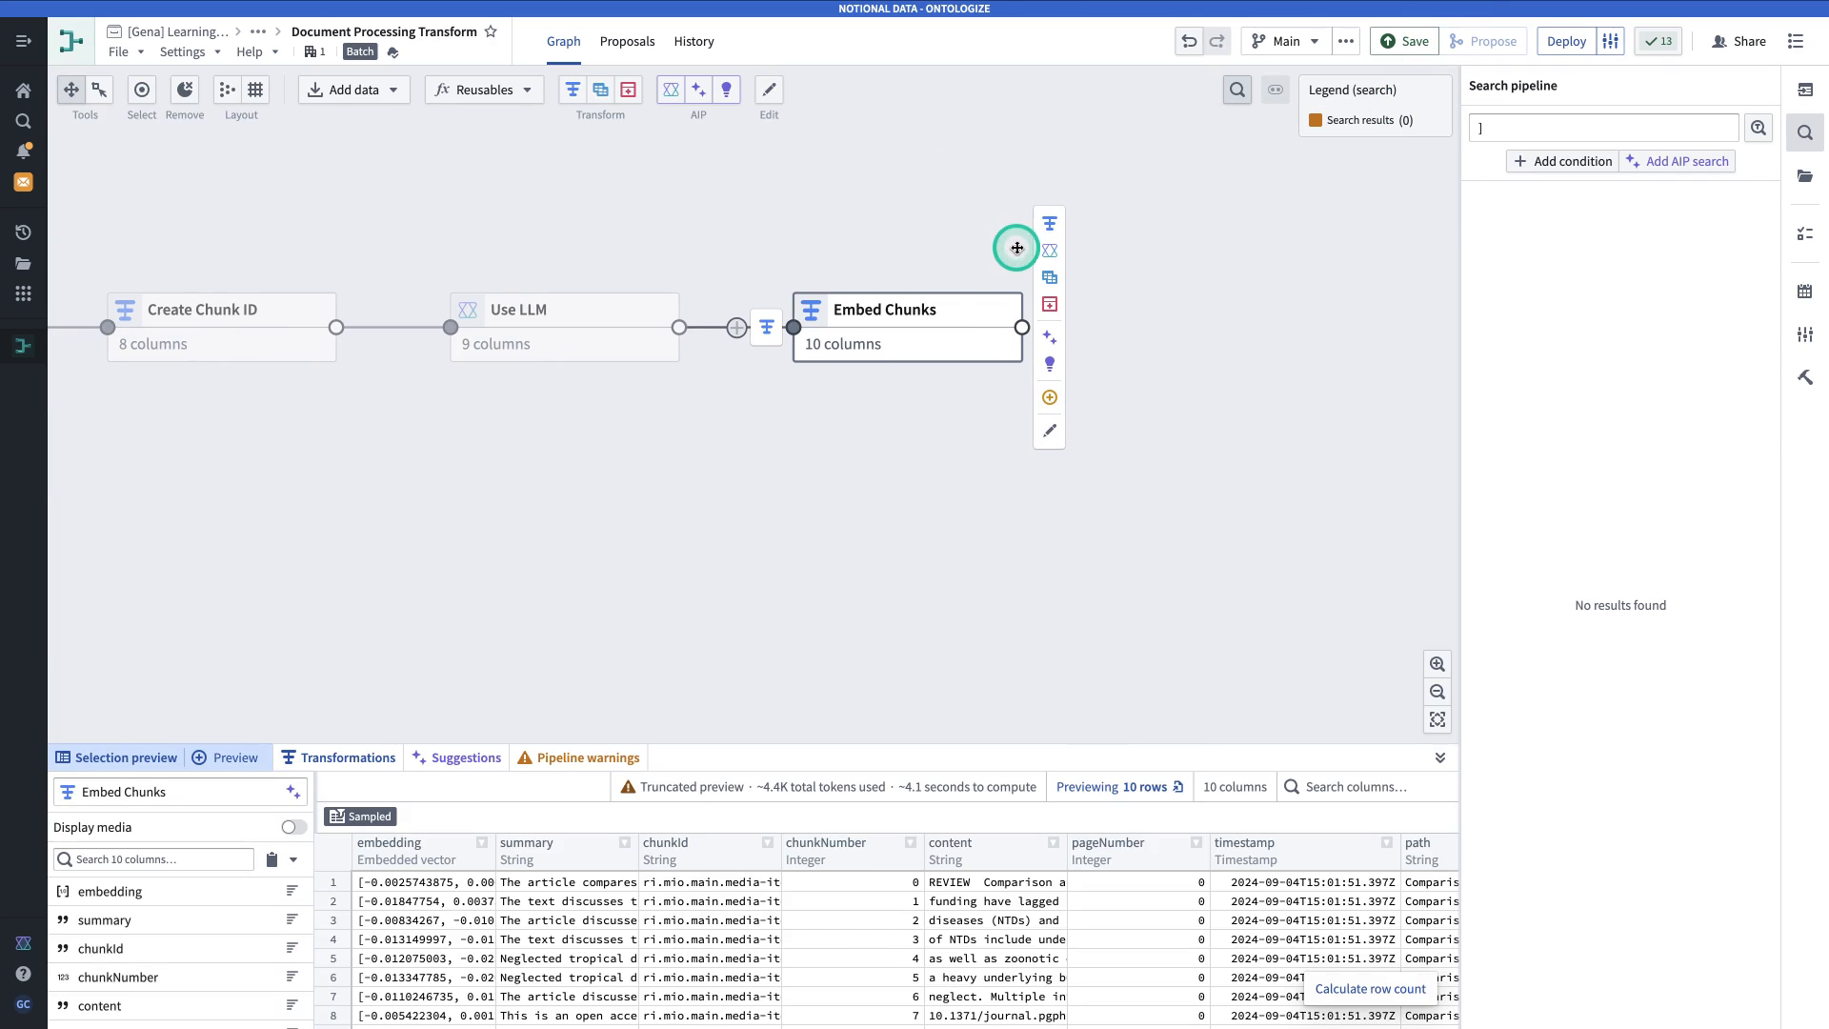
click(986, 349)
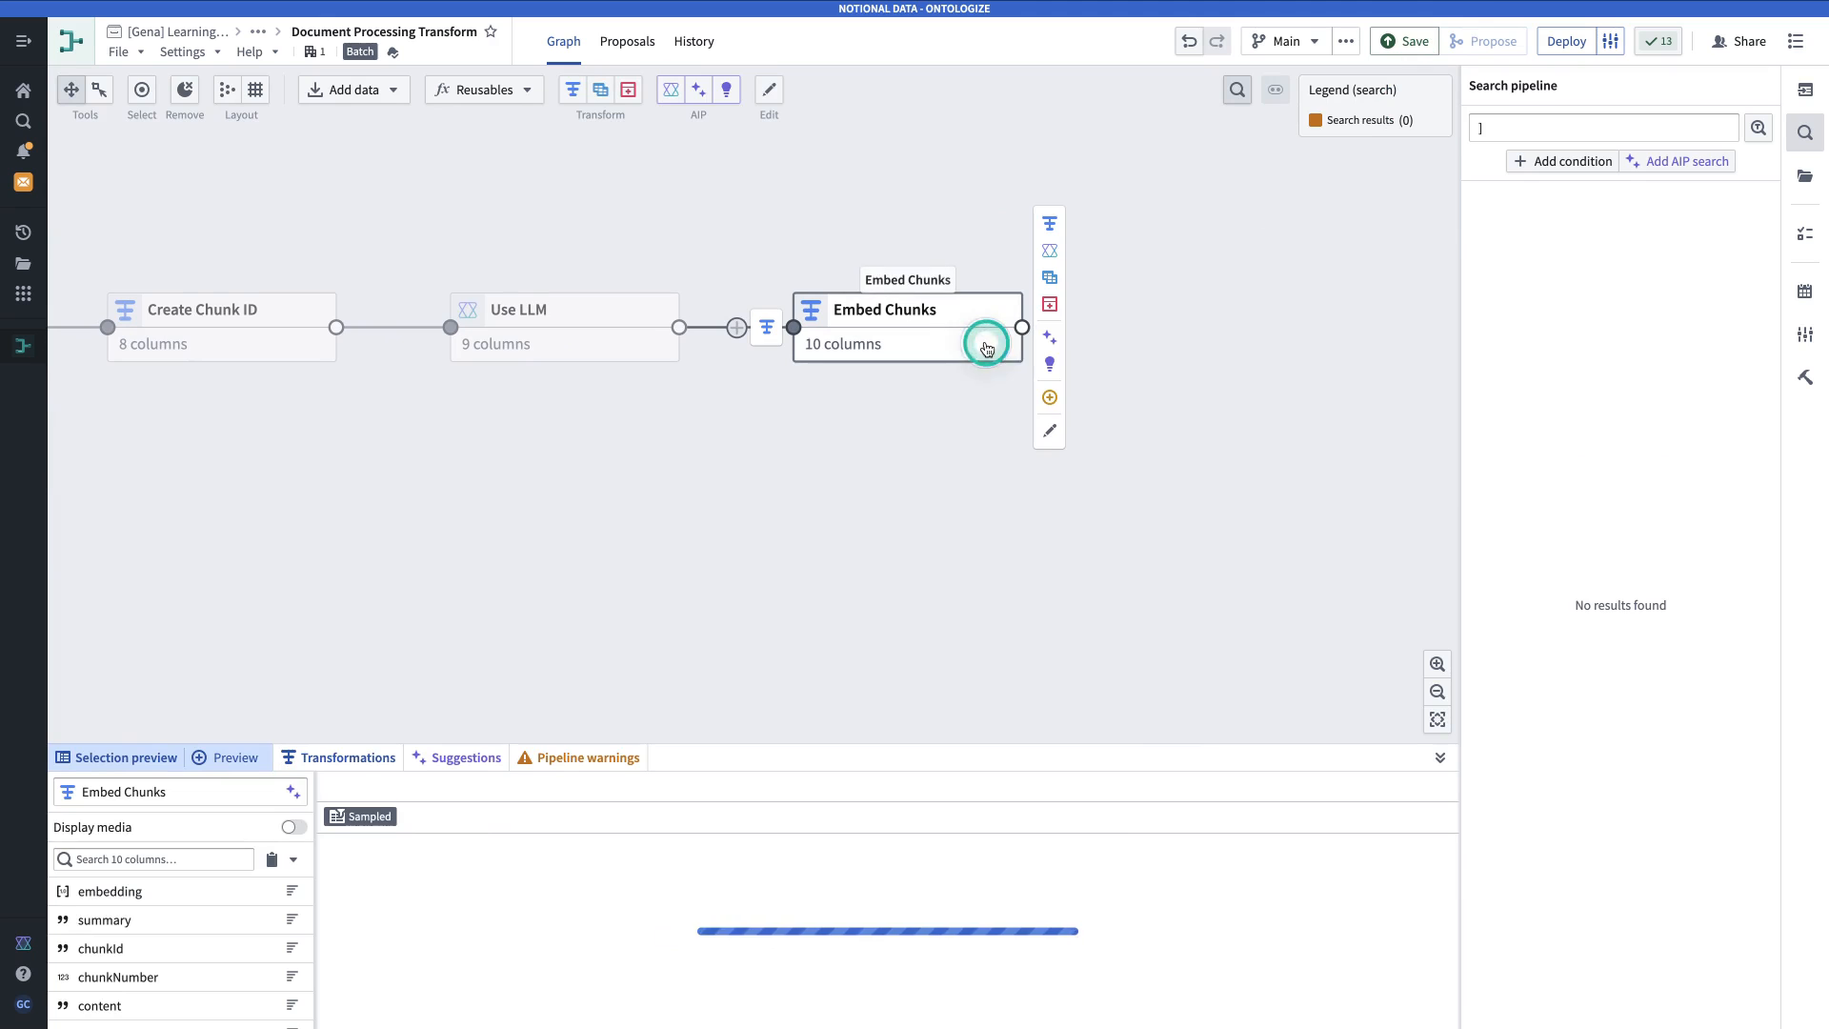
click(1067, 400)
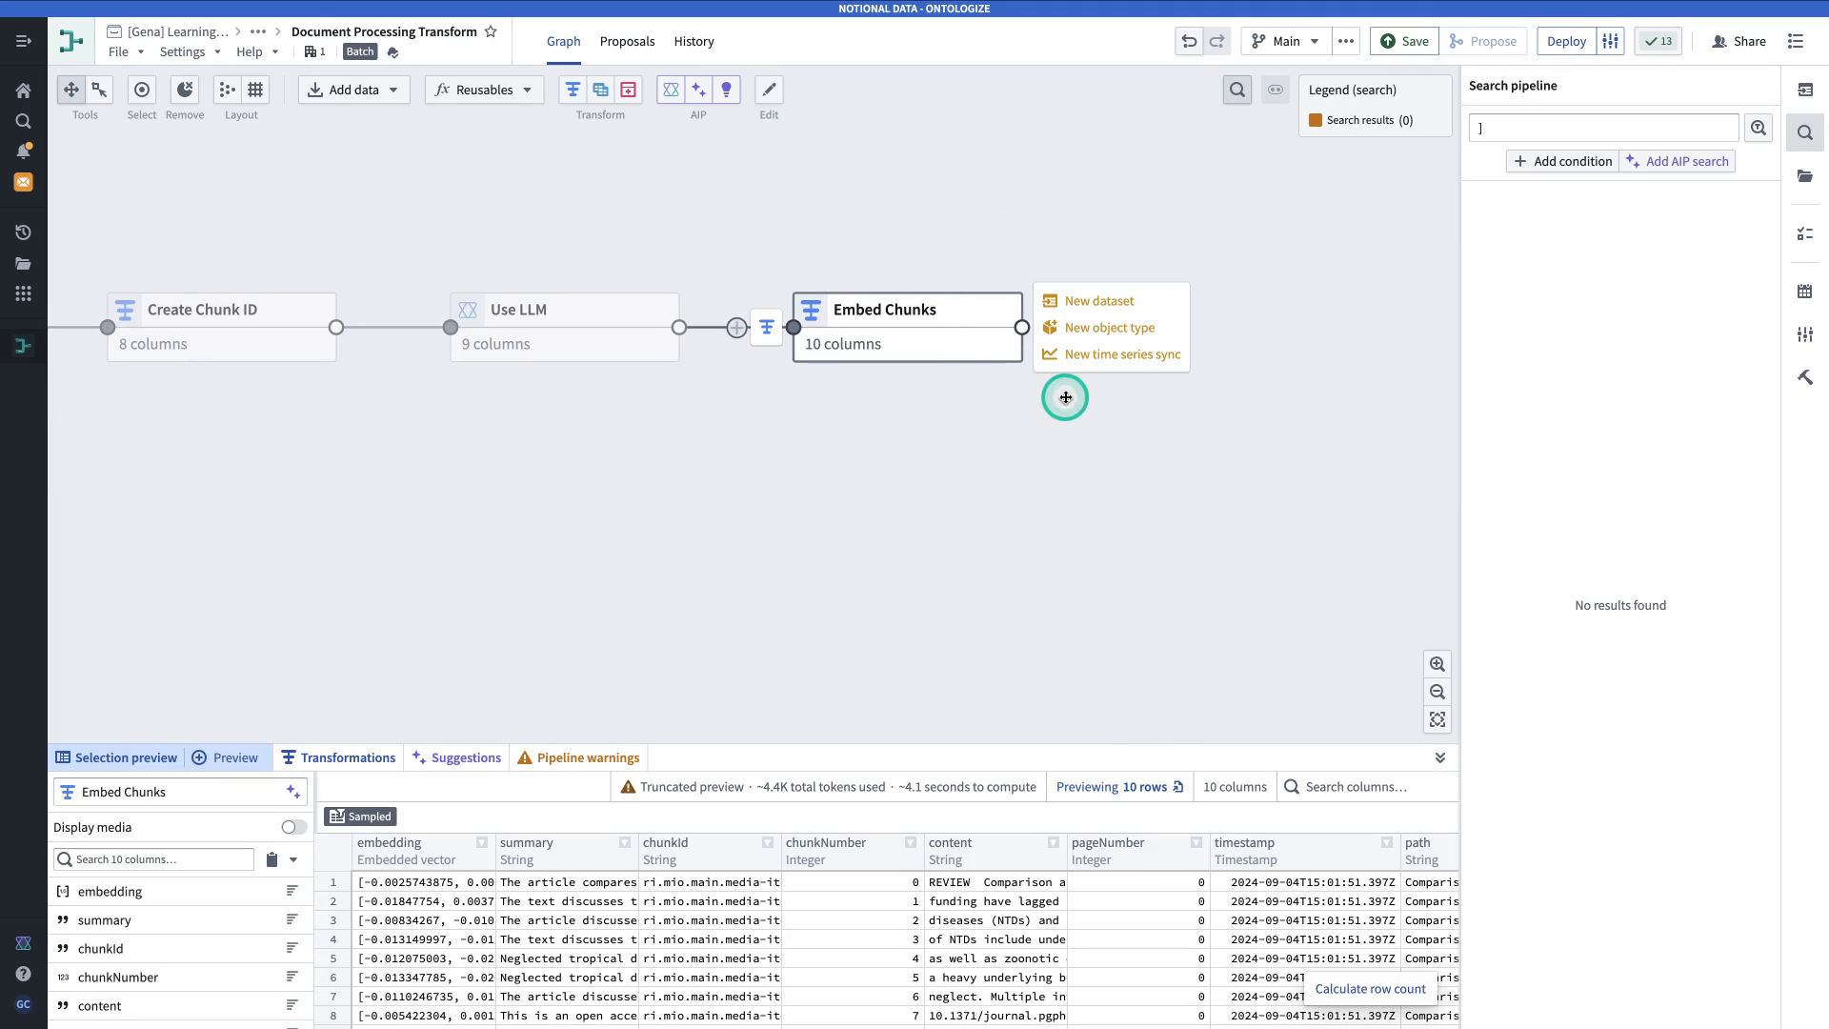
click(1121, 301)
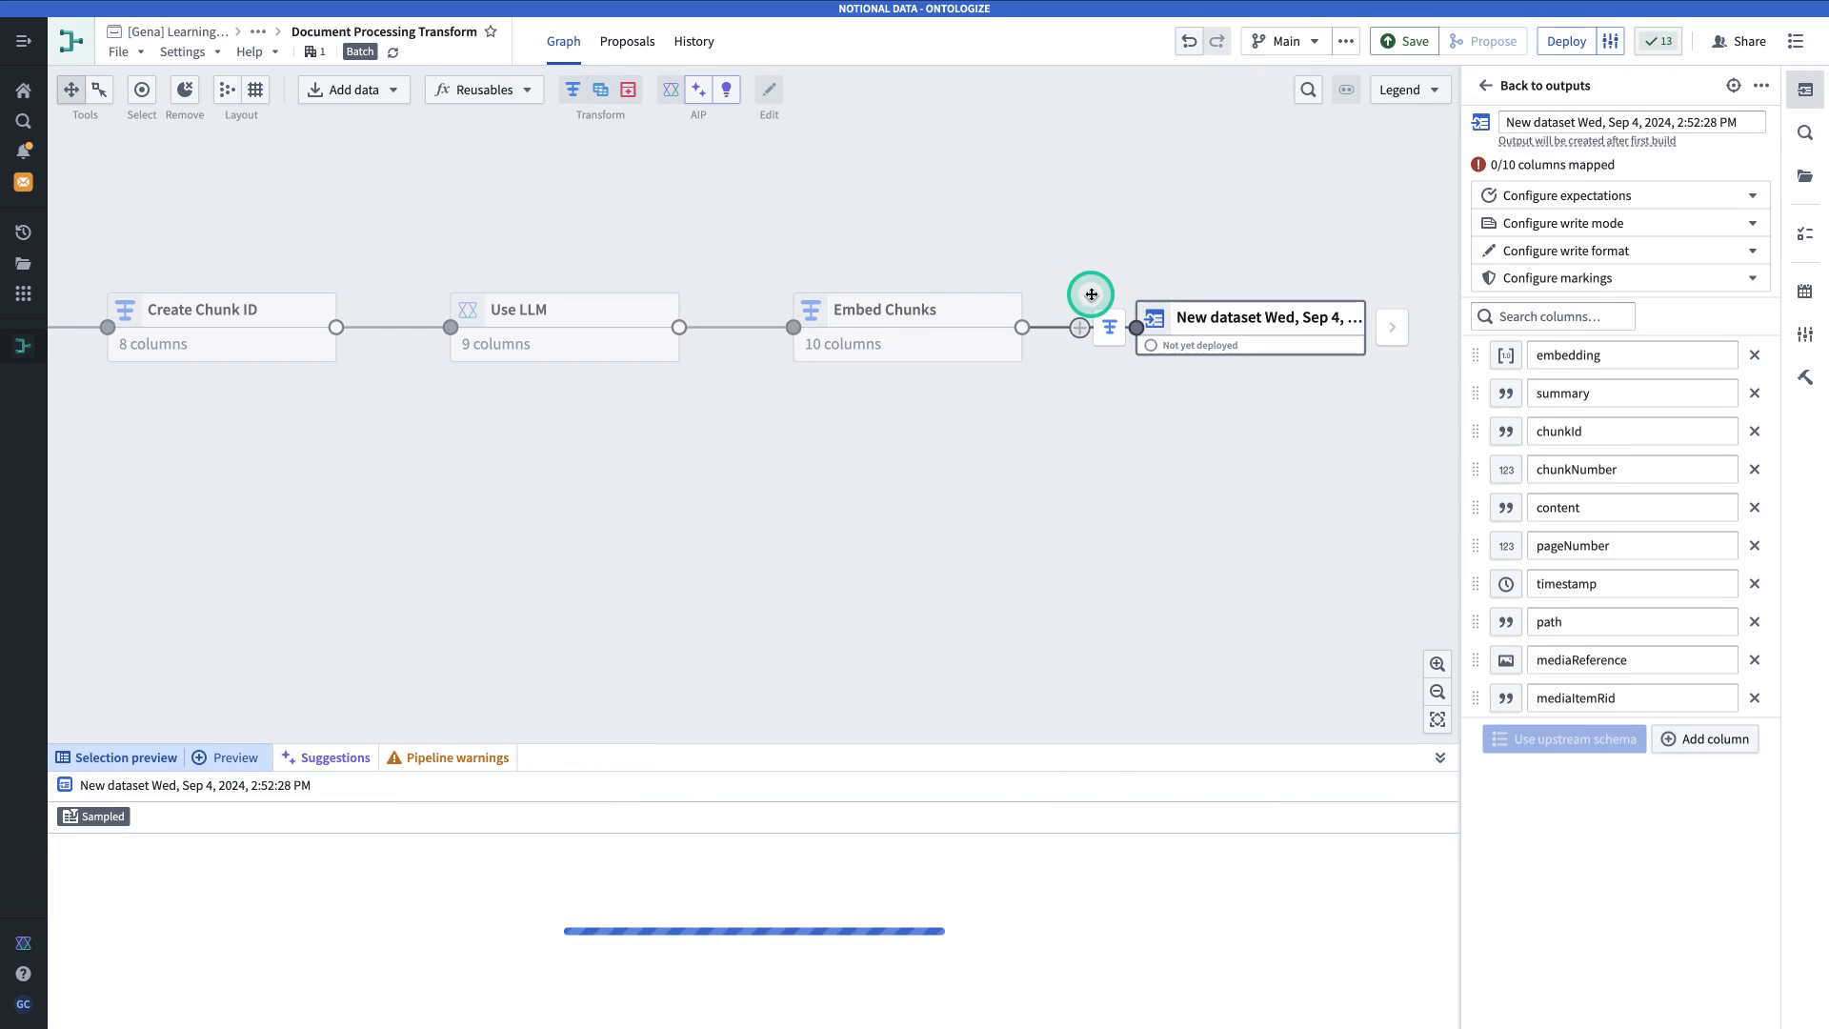
click(1538, 122)
triple_click(1539, 122)
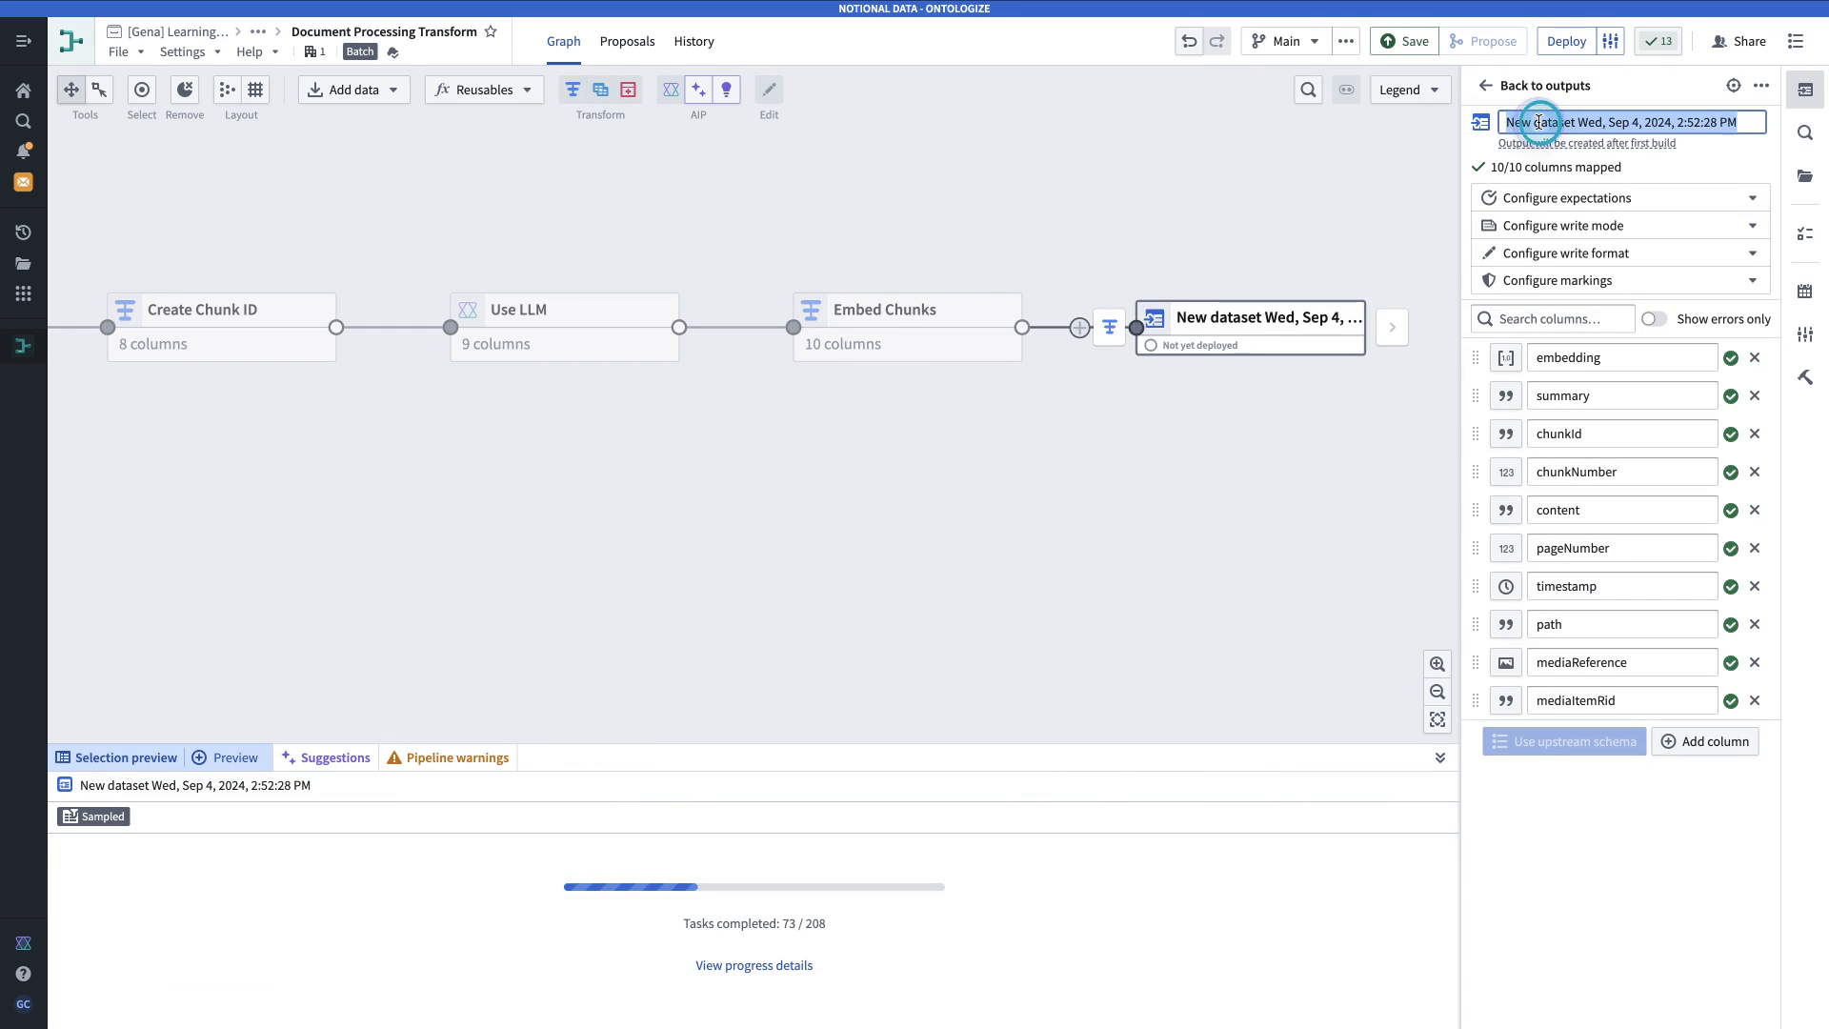
text(Chunks)
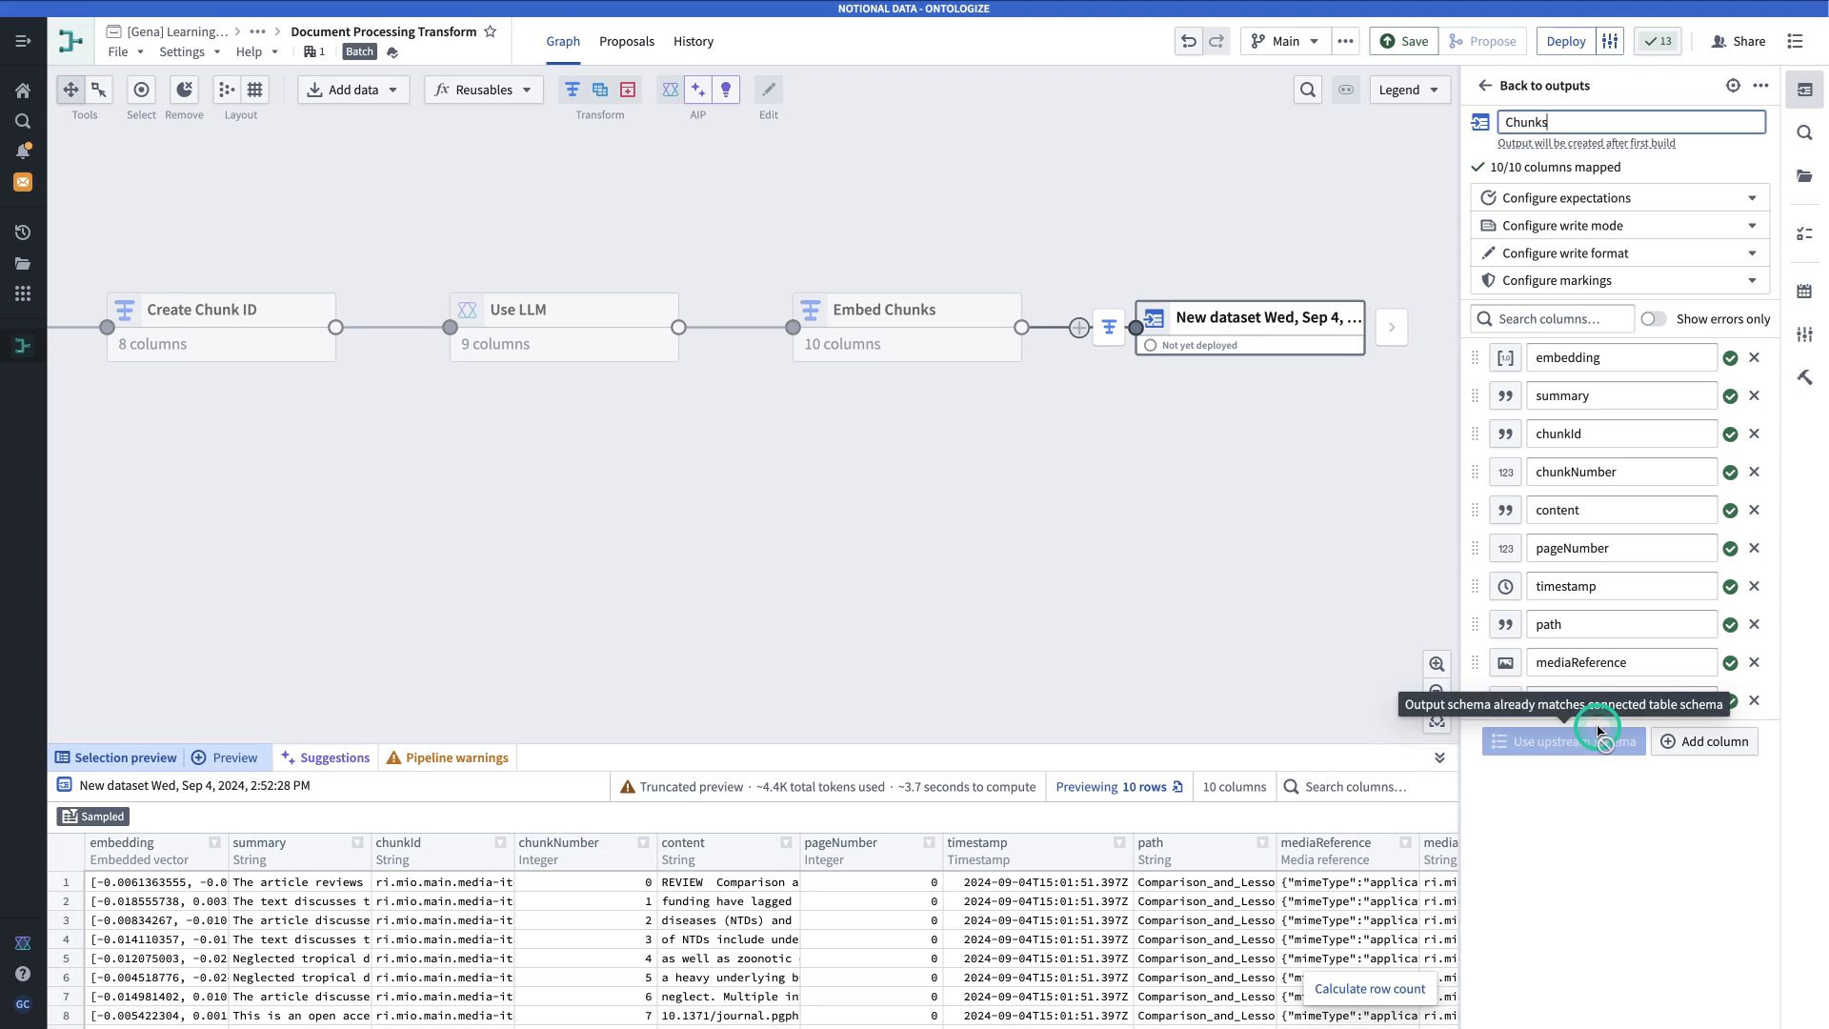
key(Return)
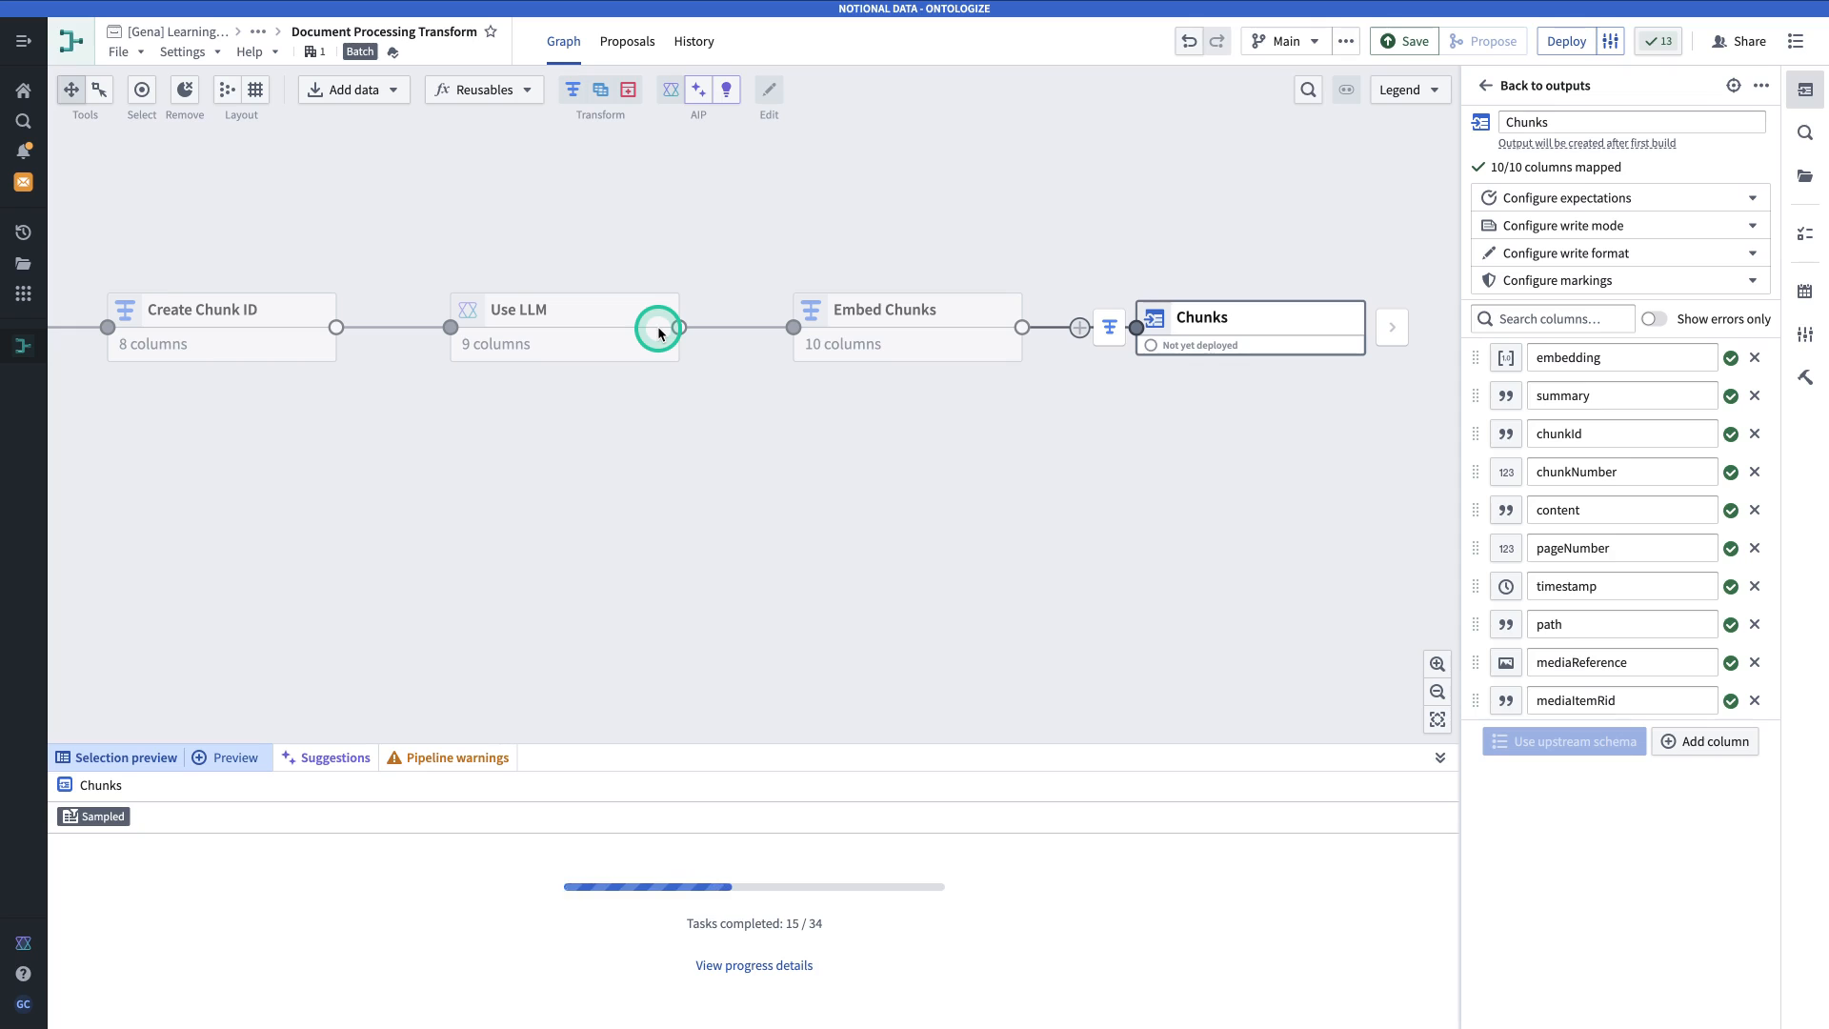
Branch a new transform off the Use LLM node and name it Get Entities.
click(562, 347)
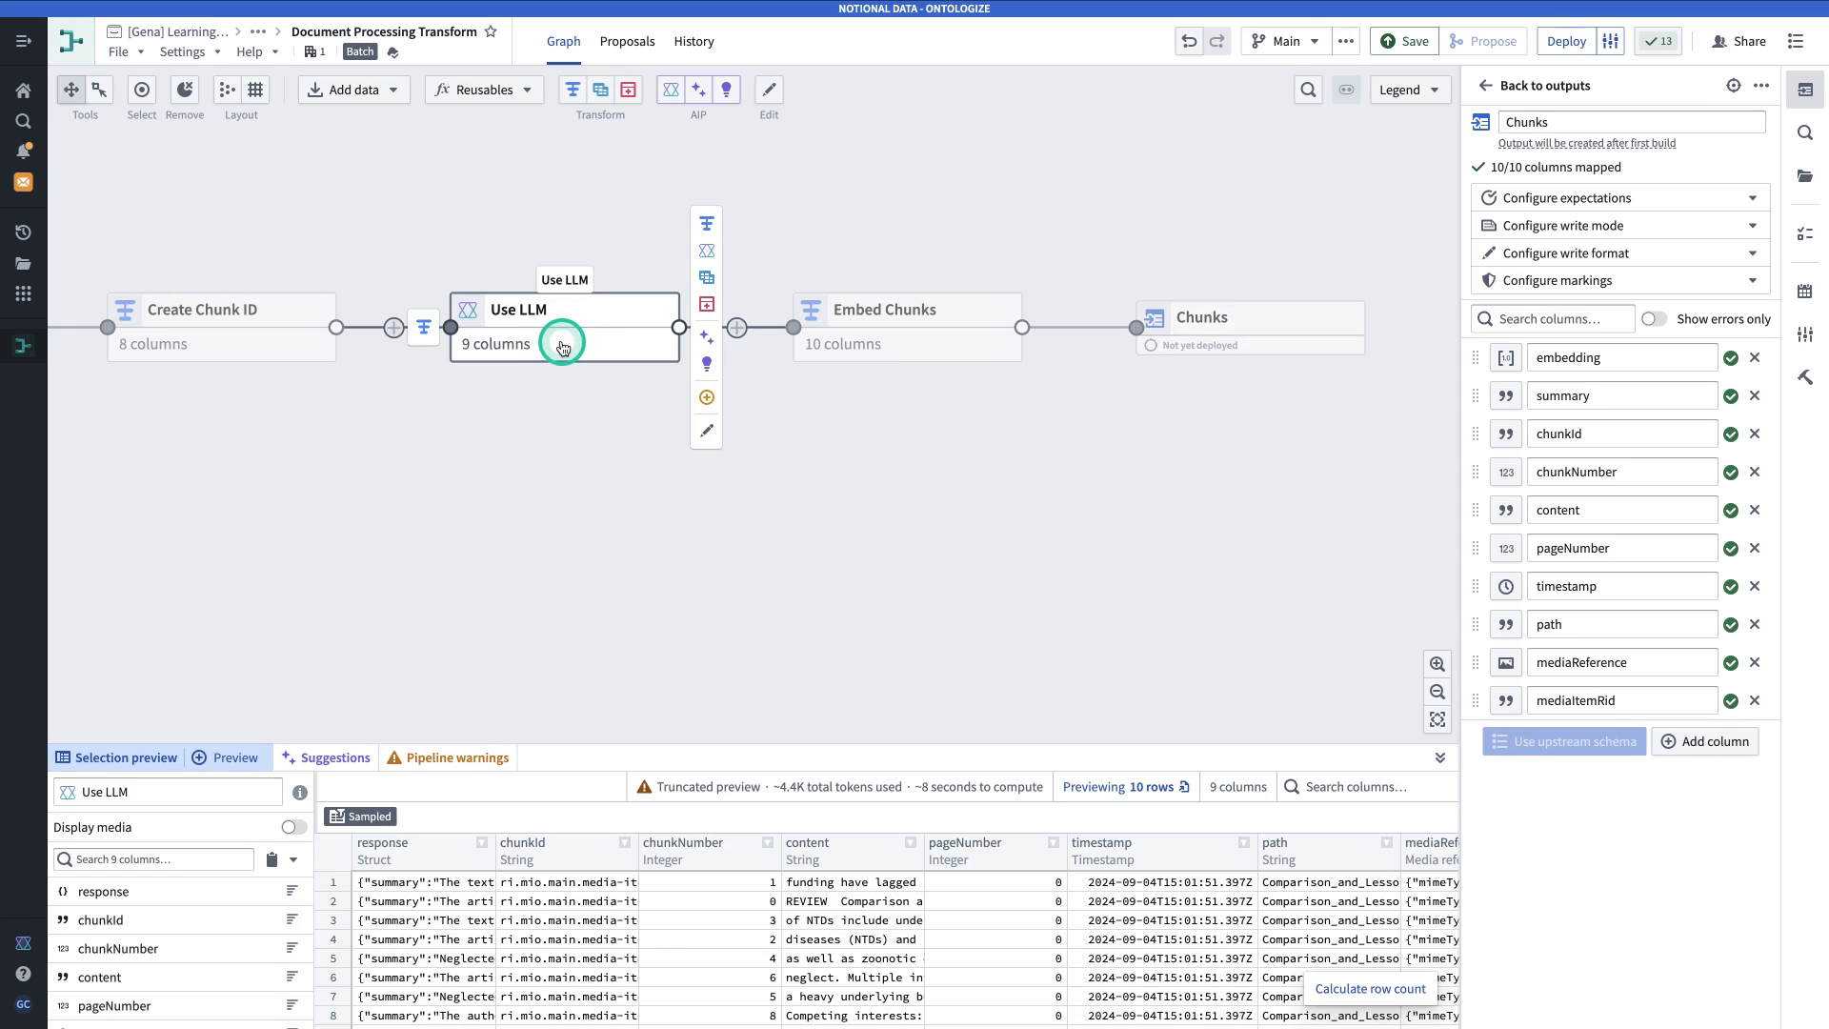
click(707, 225)
click(222, 92)
triple_click(209, 84)
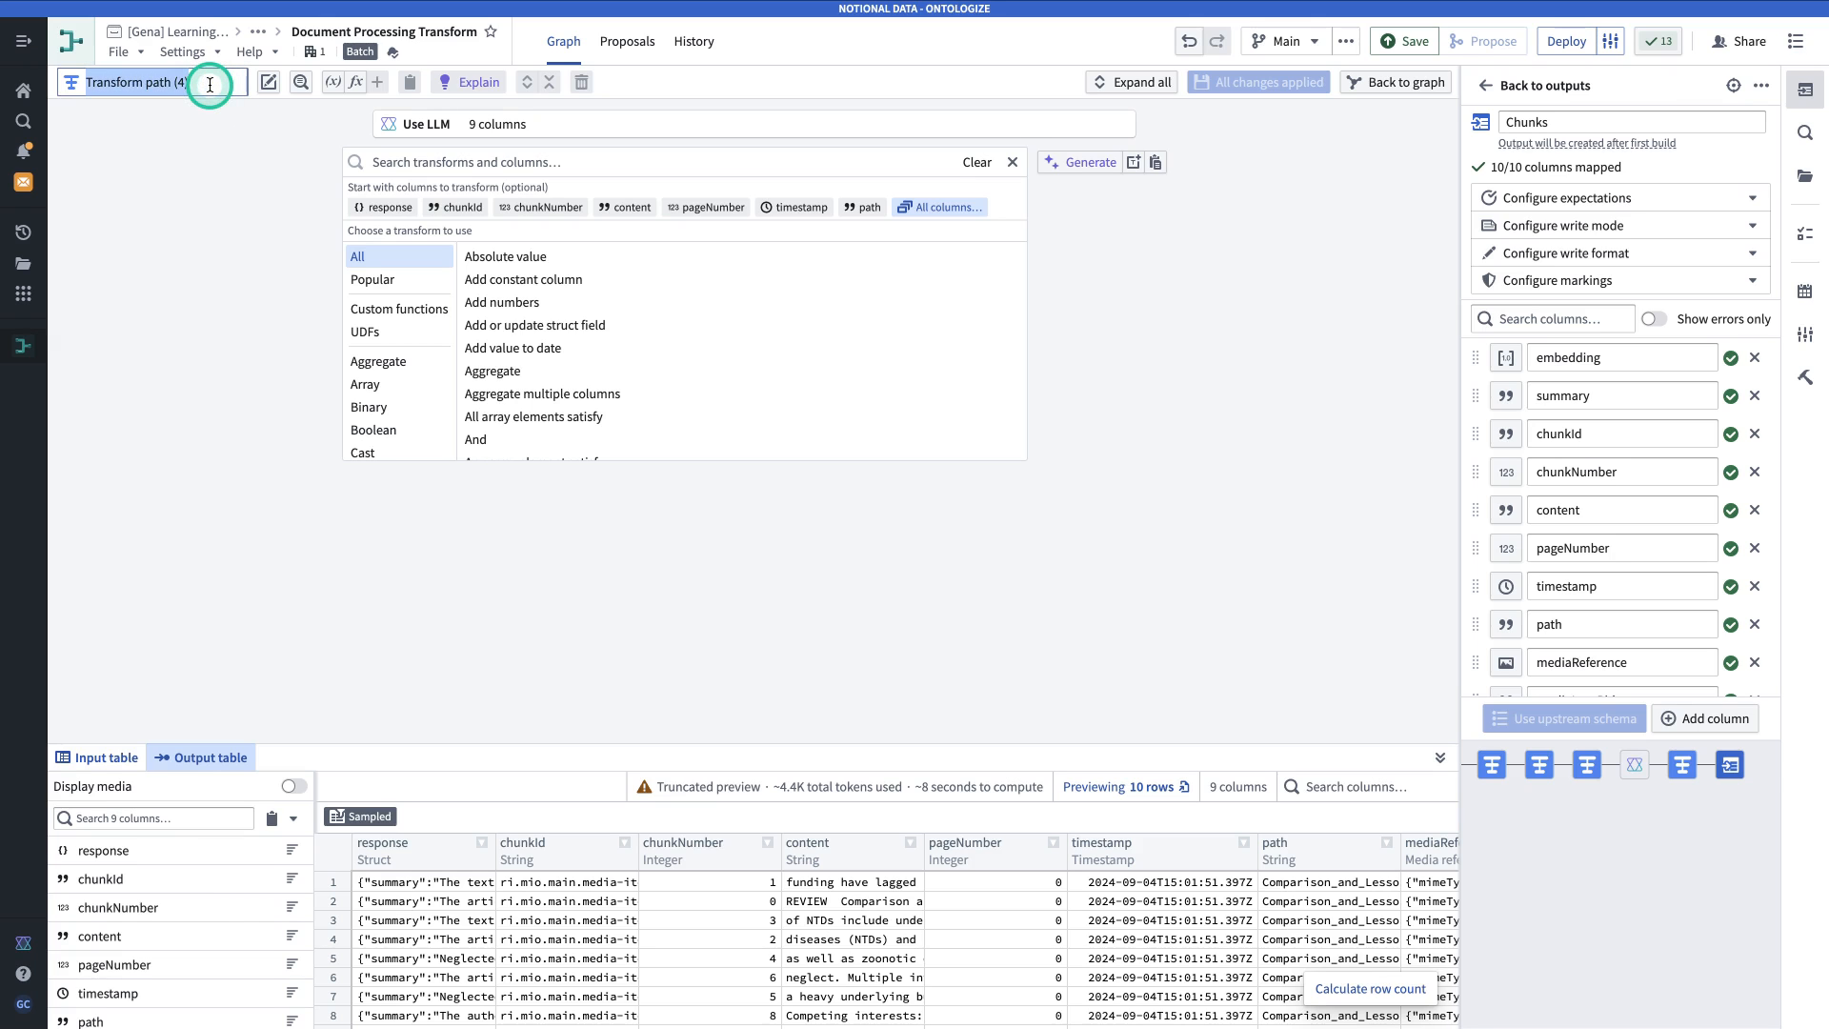
text(Get Entities)
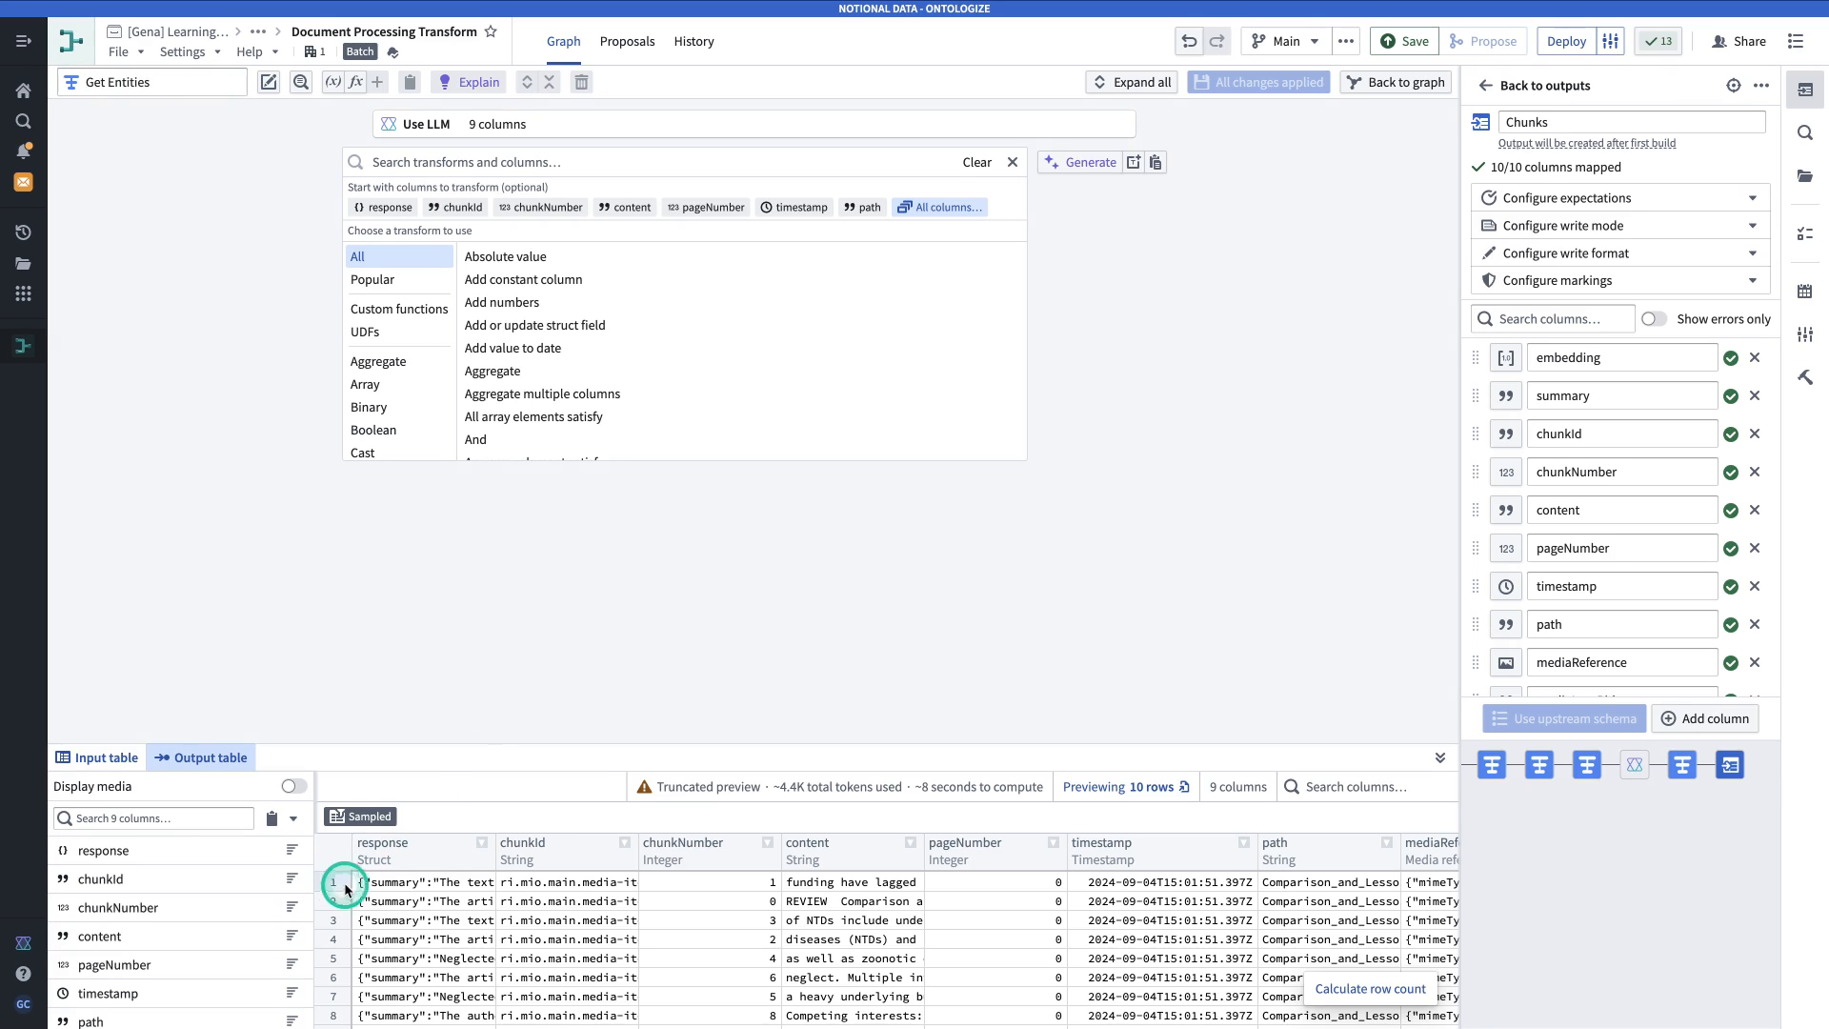
Add a Get struct field transform that extracts the entities field from the response struct, and apply it.
mouse_move(429, 906)
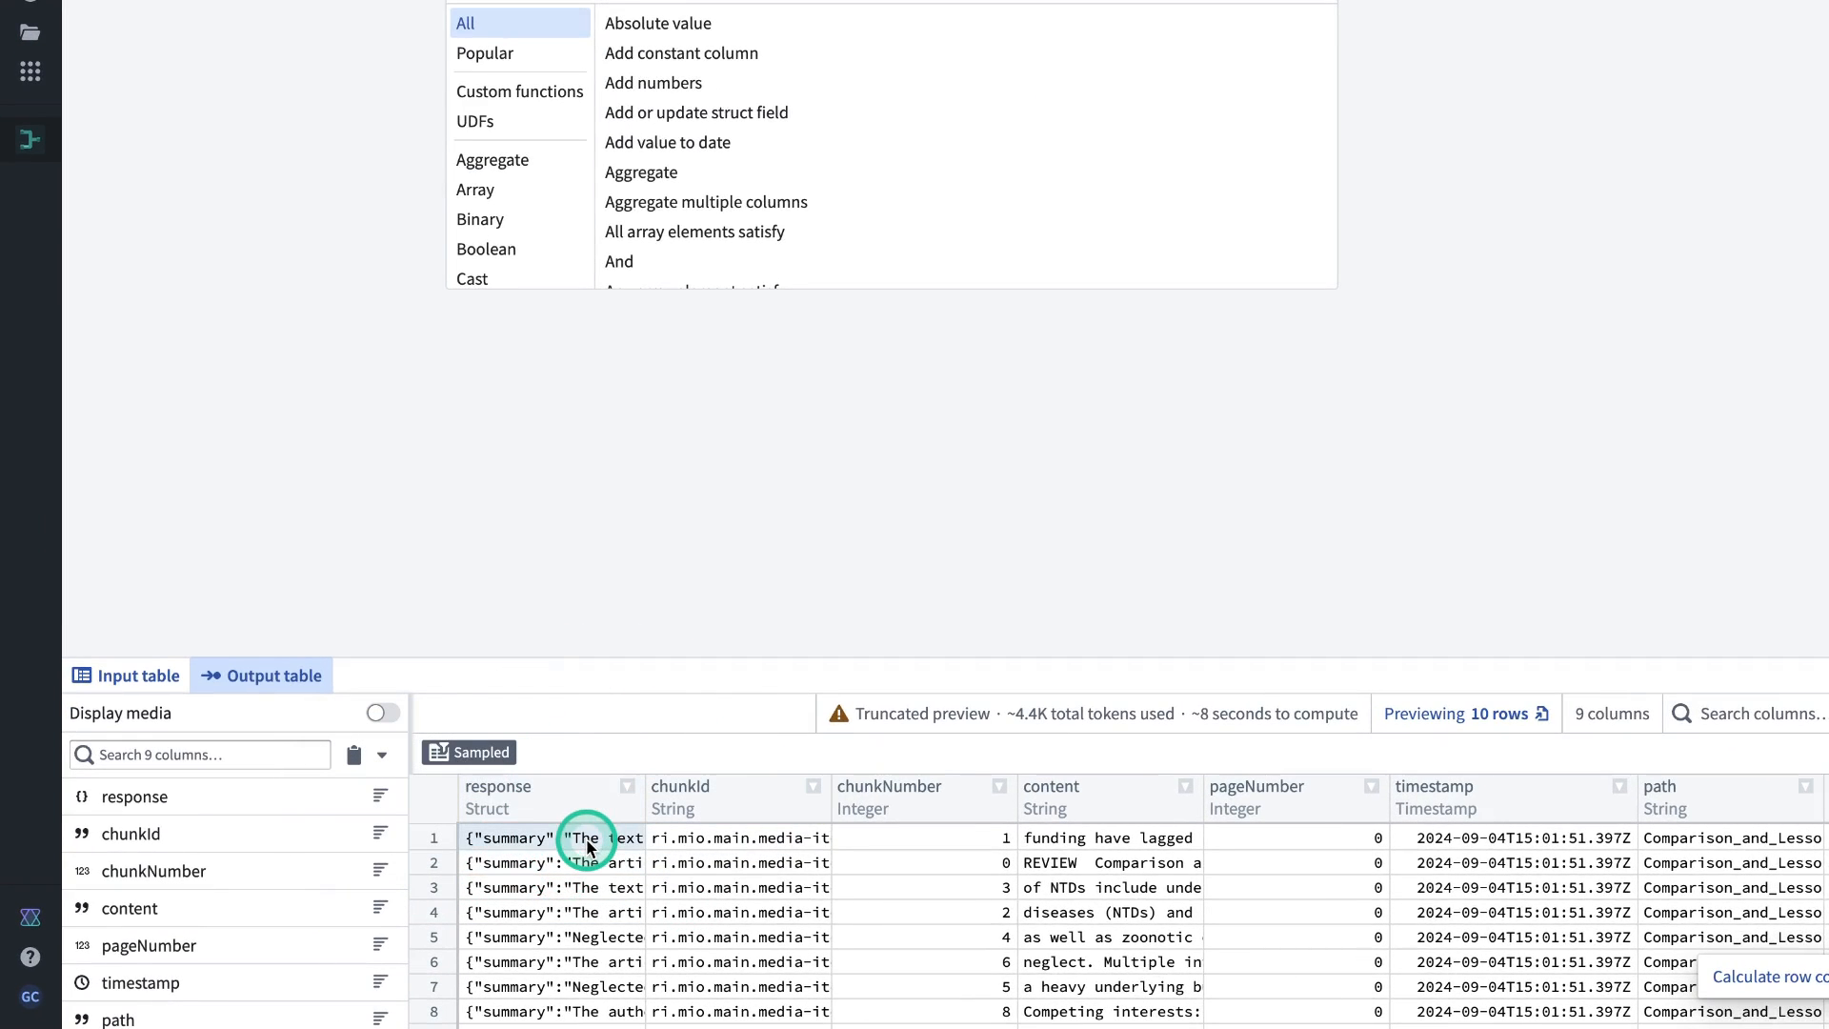
mouse_move(589, 847)
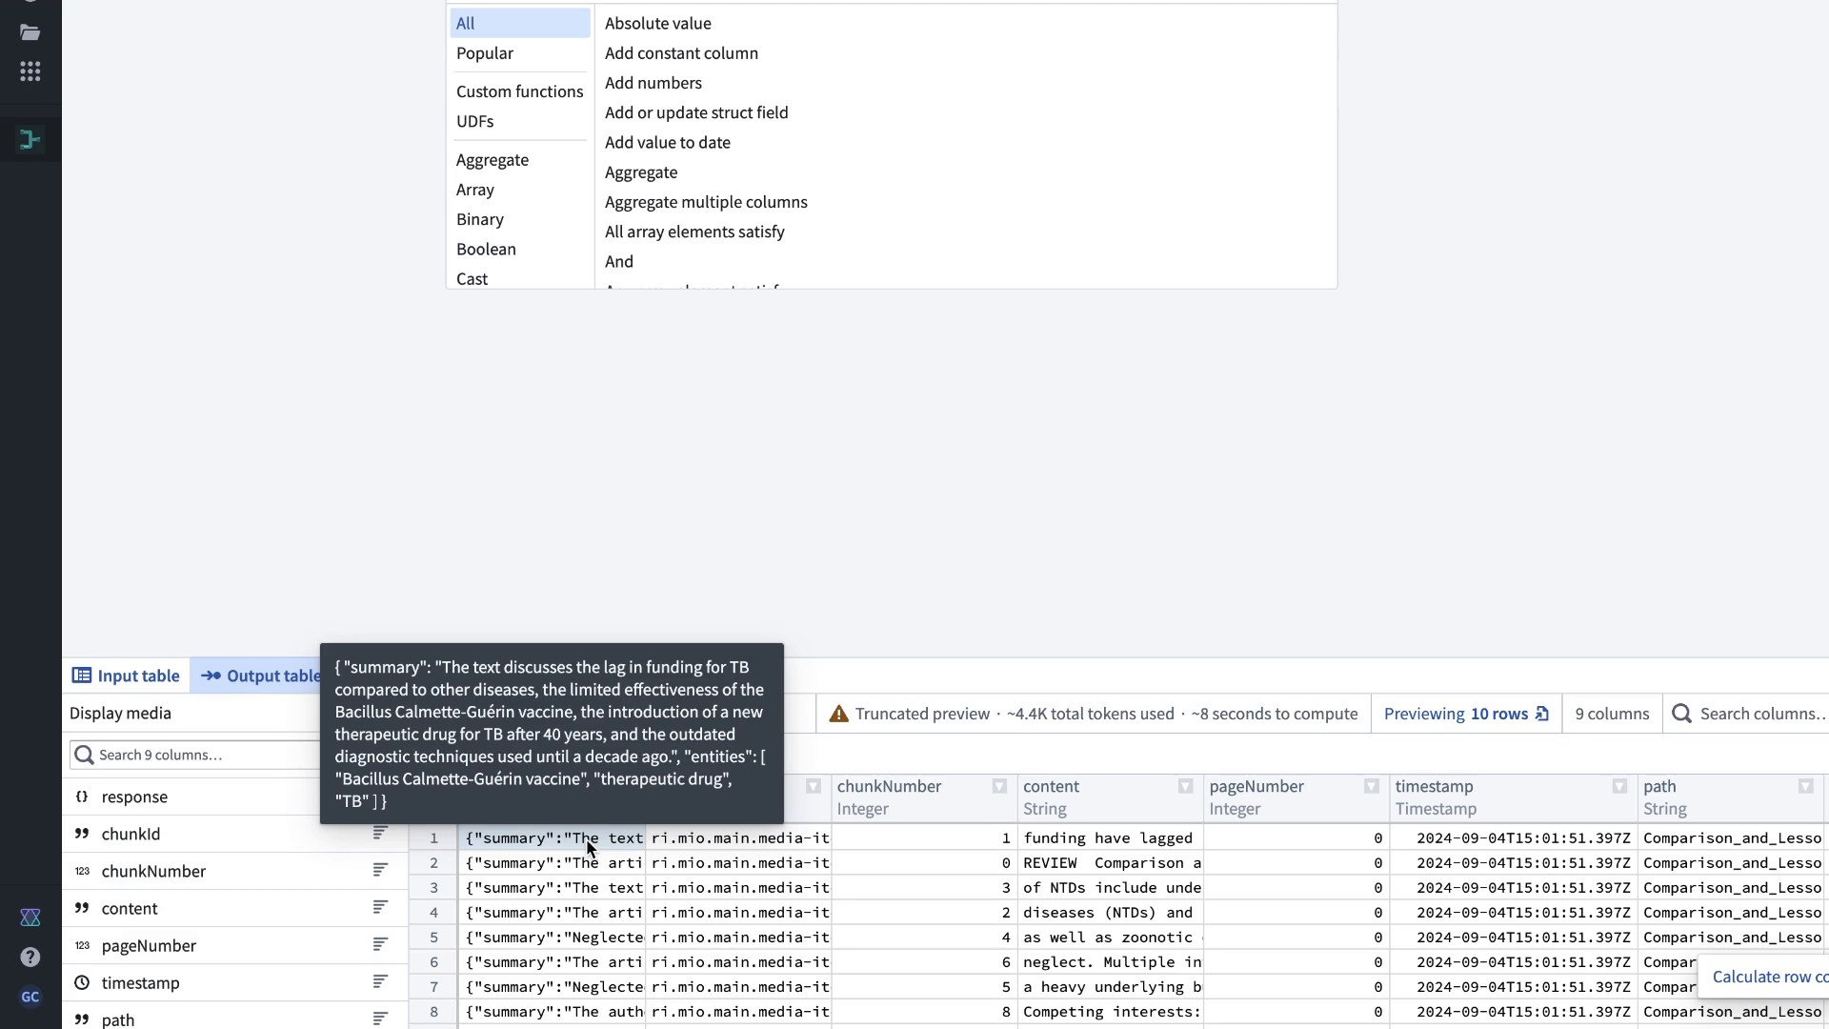
scroll(586, 838, down, 1)
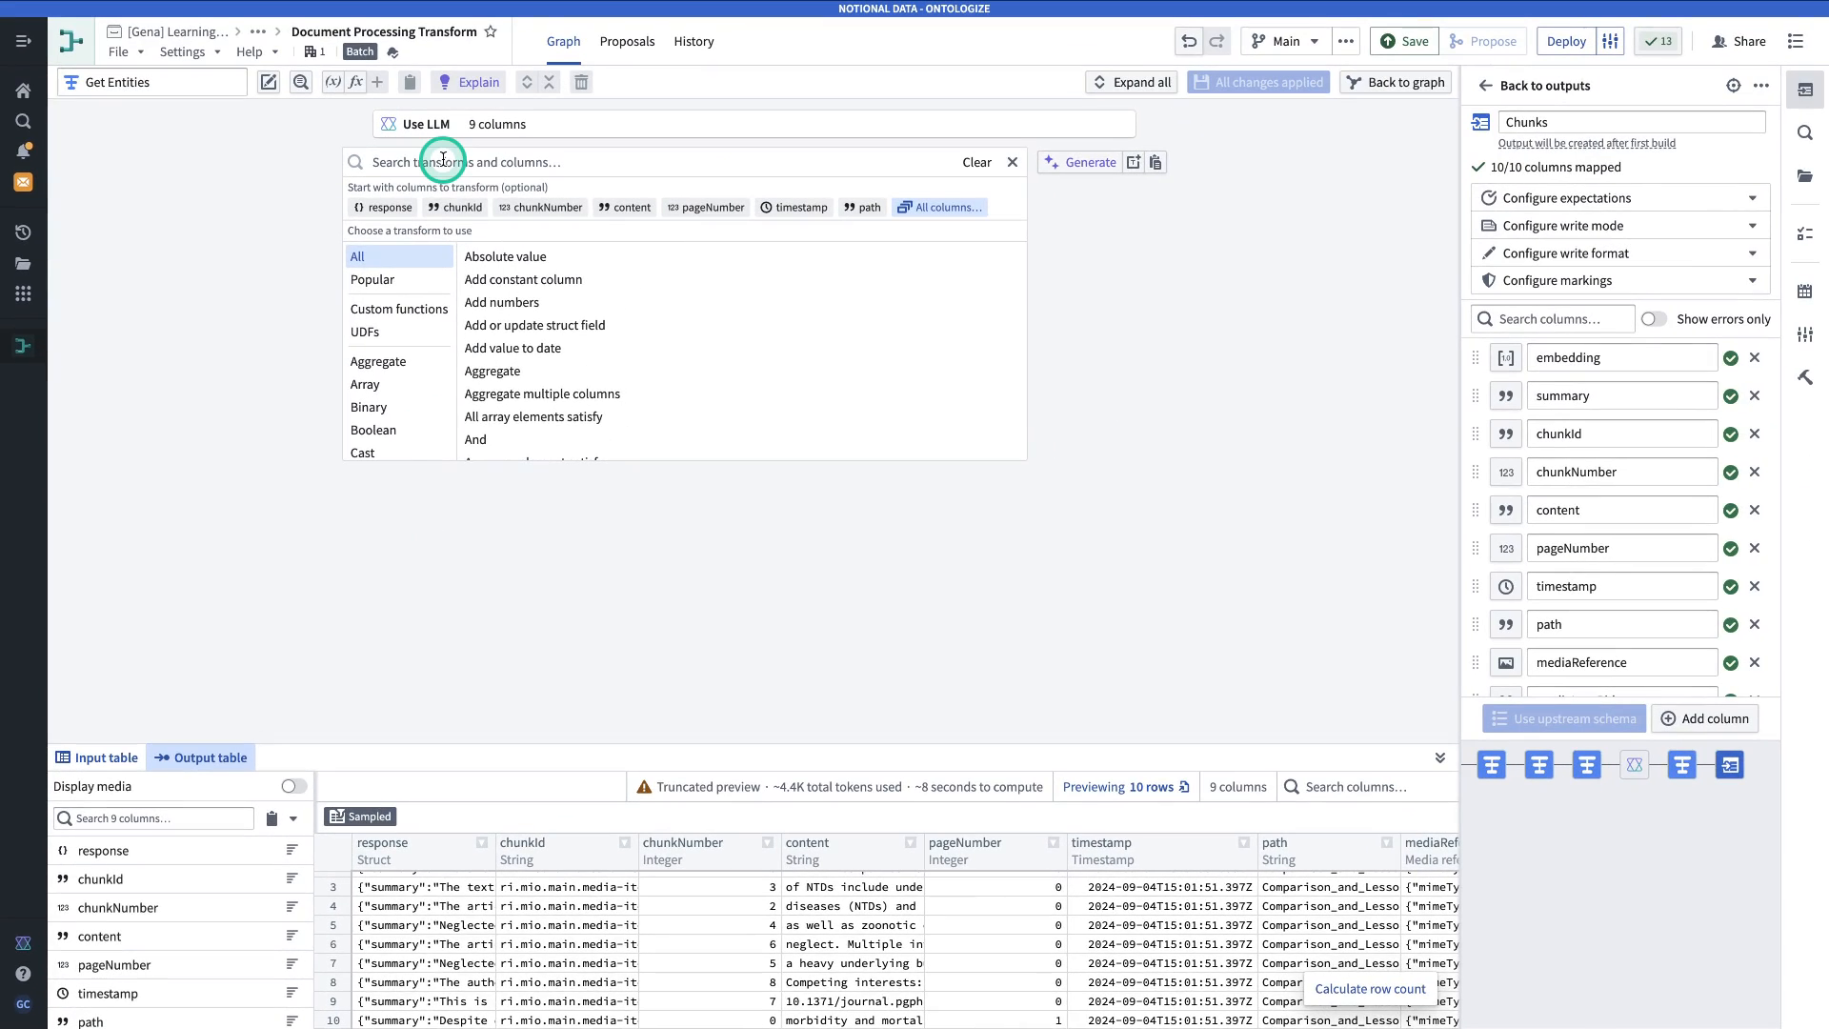
click(443, 162)
text(get struct)
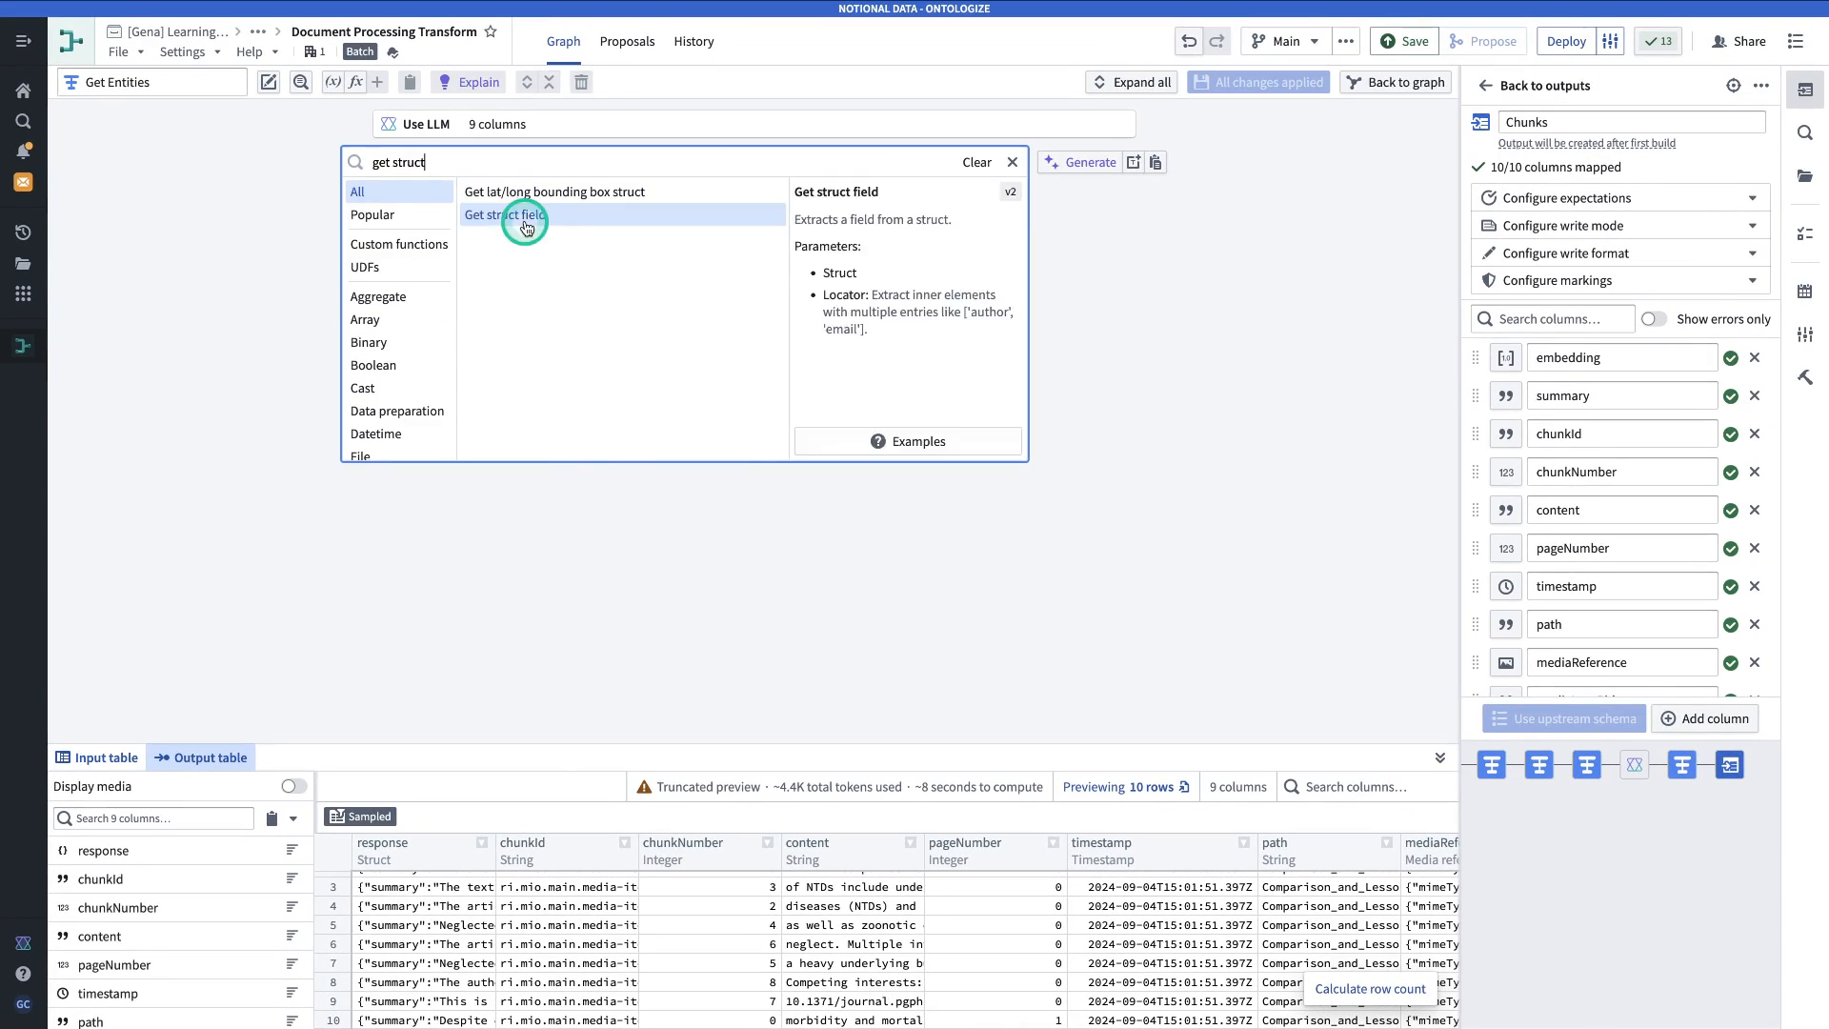
click(527, 226)
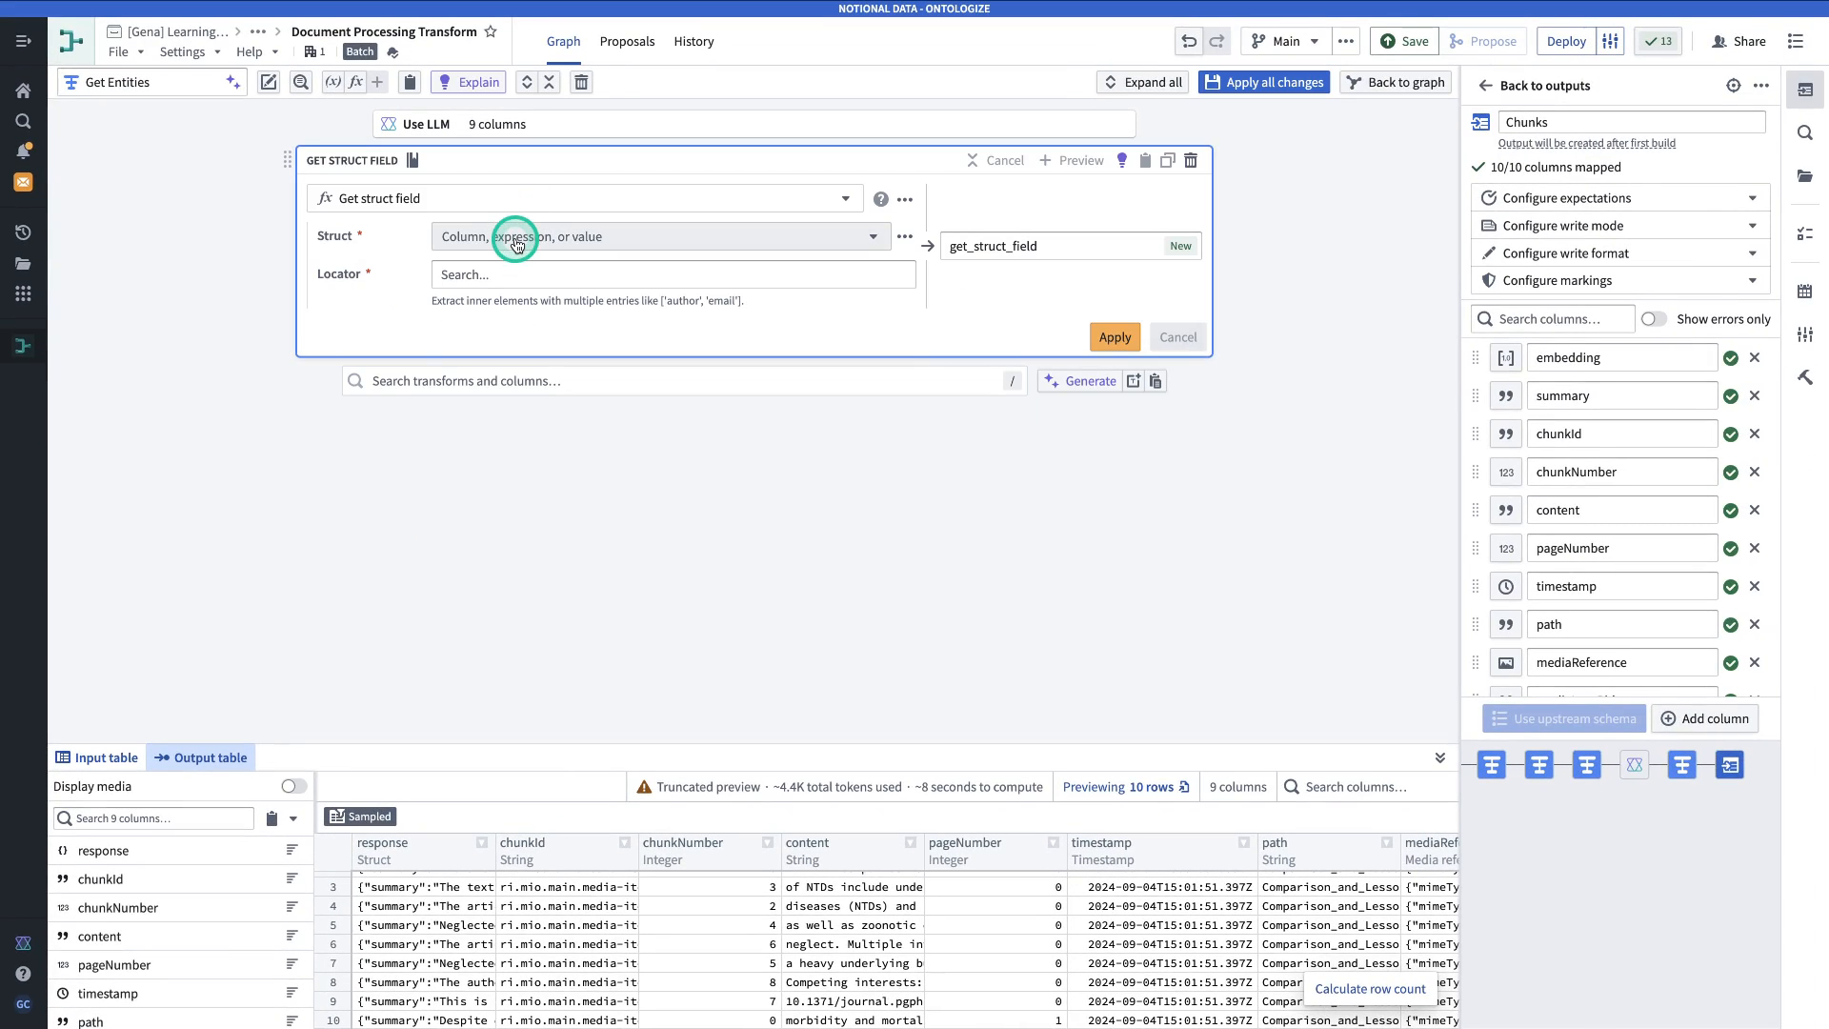
click(515, 244)
click(490, 299)
click(495, 274)
click(500, 345)
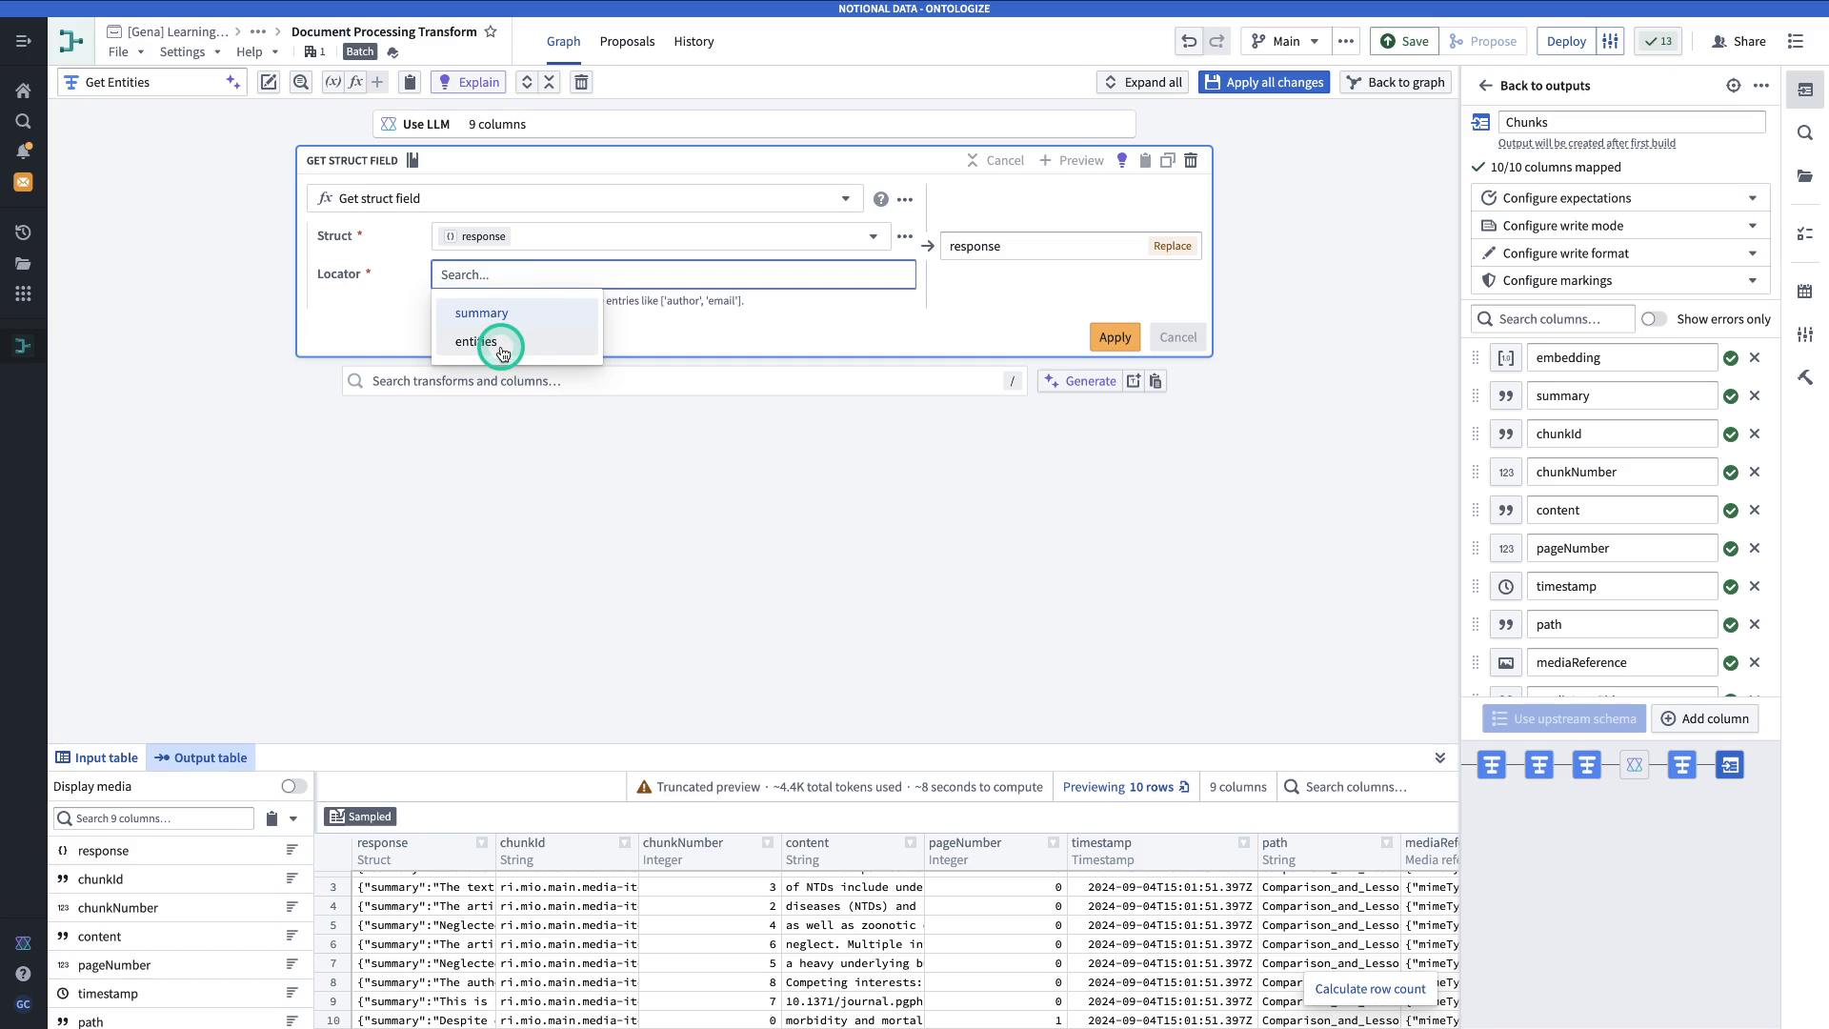
click(501, 345)
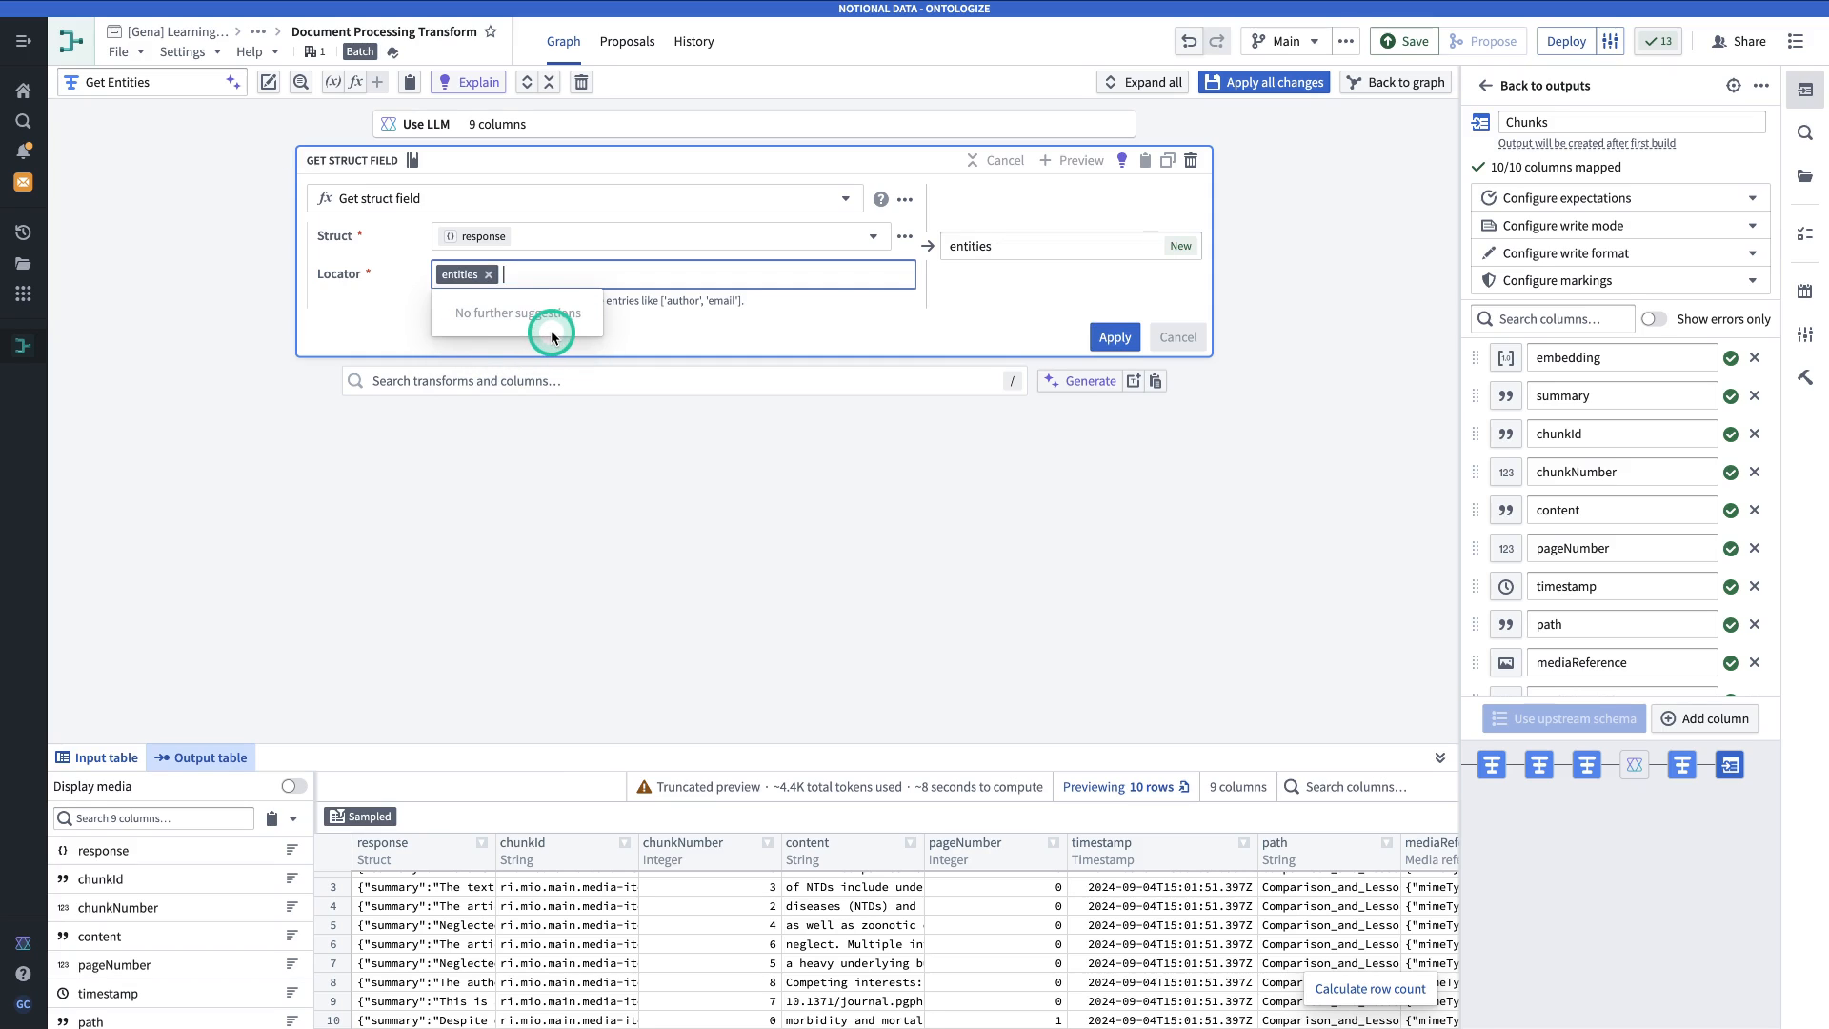
click(1113, 341)
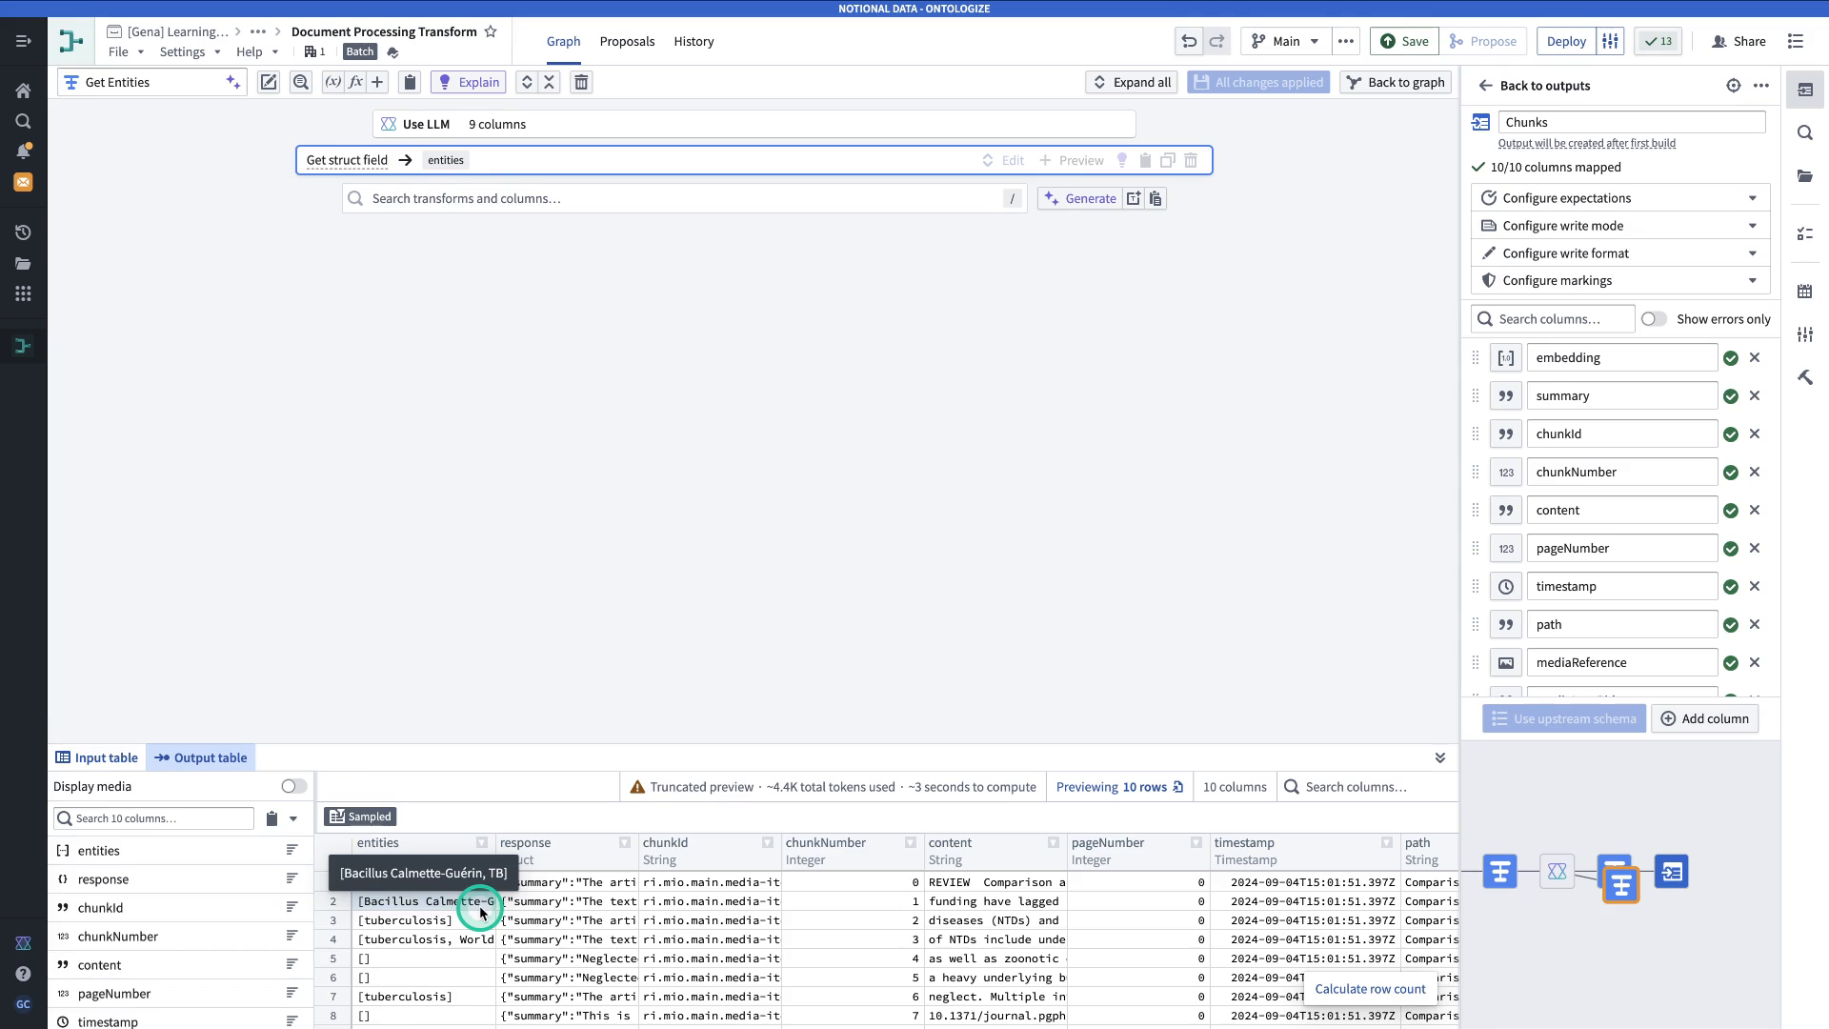
Add an Explode array transform on the entities column with the output column named entitiesName, and apply it.
click(660, 207)
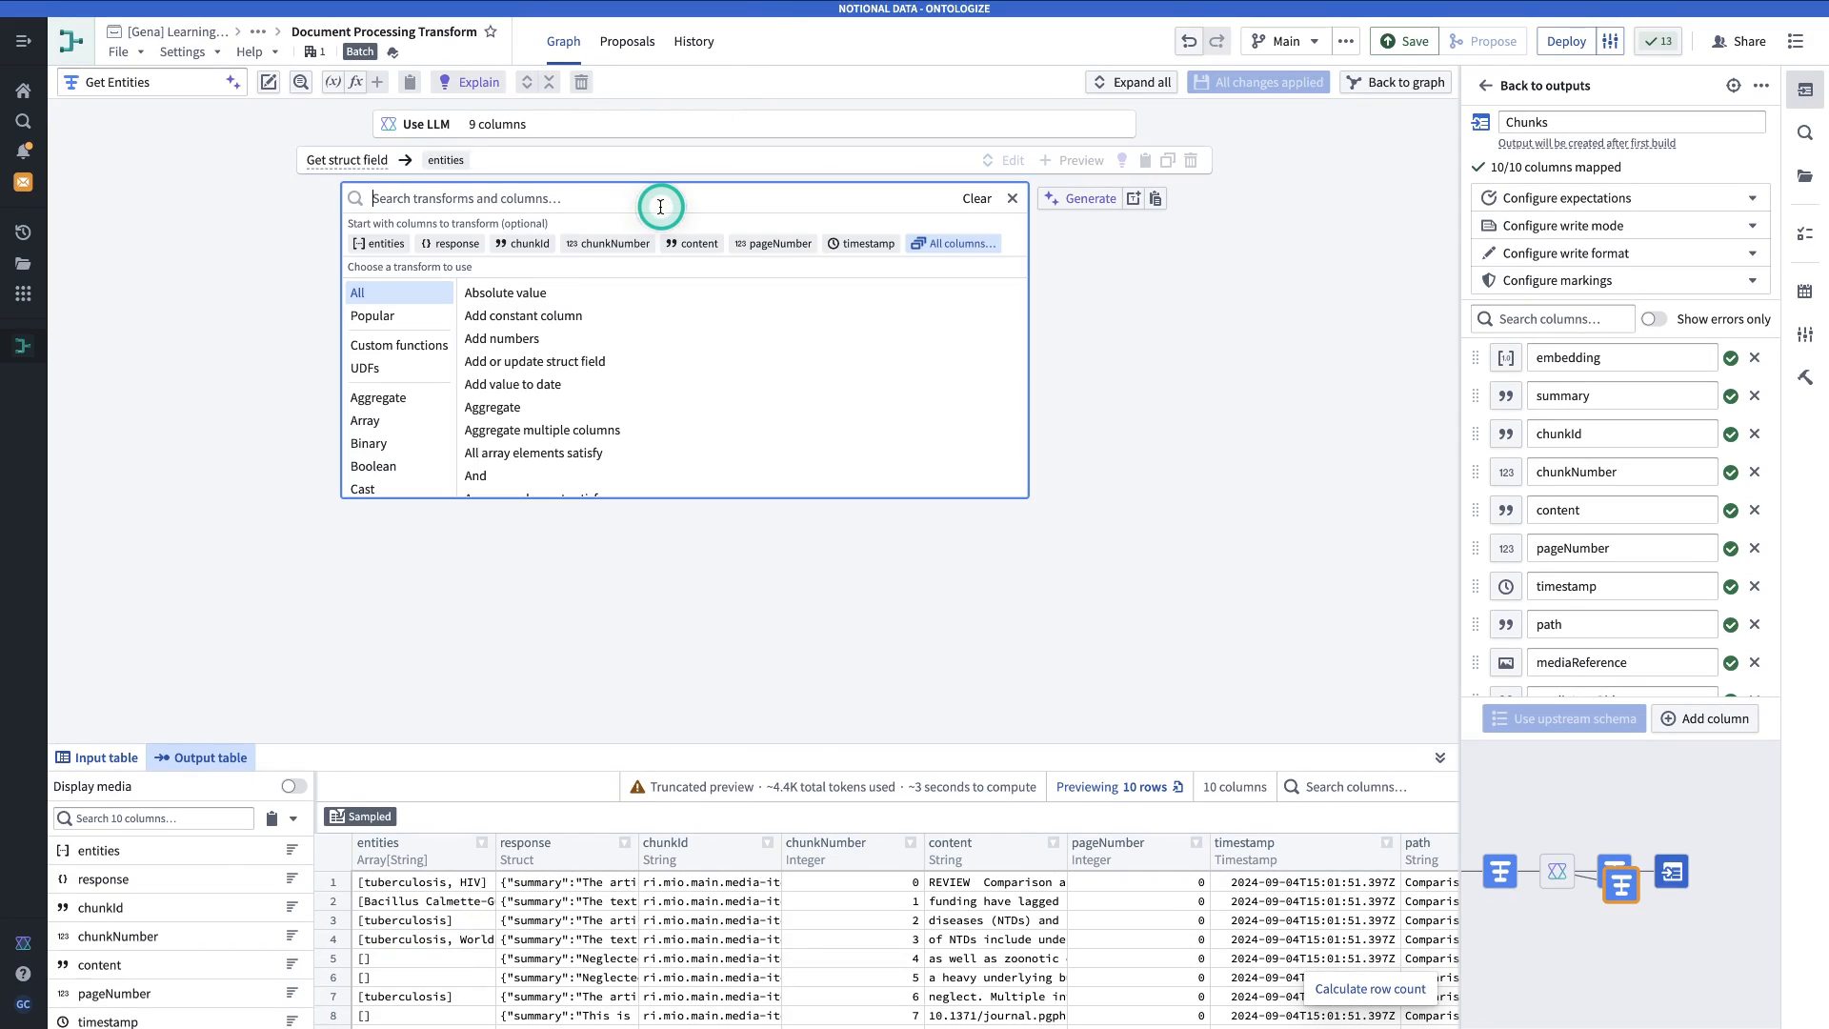
text(explode)
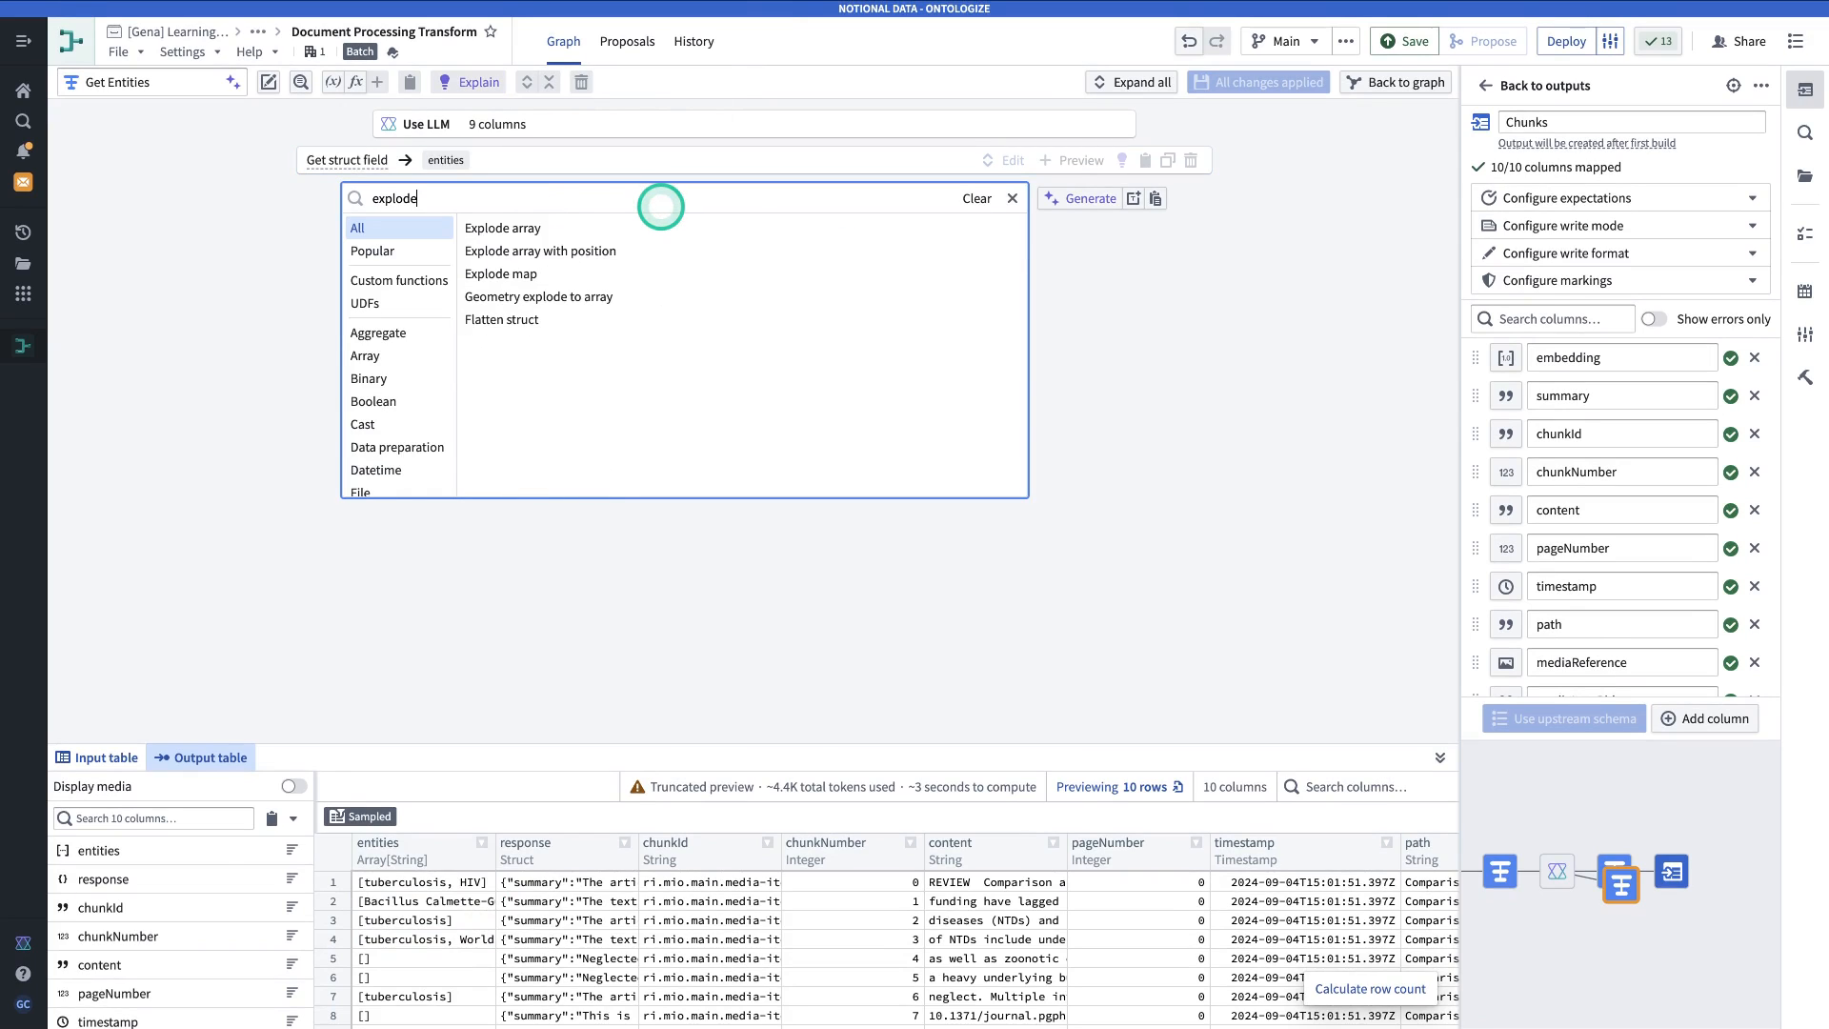
click(635, 227)
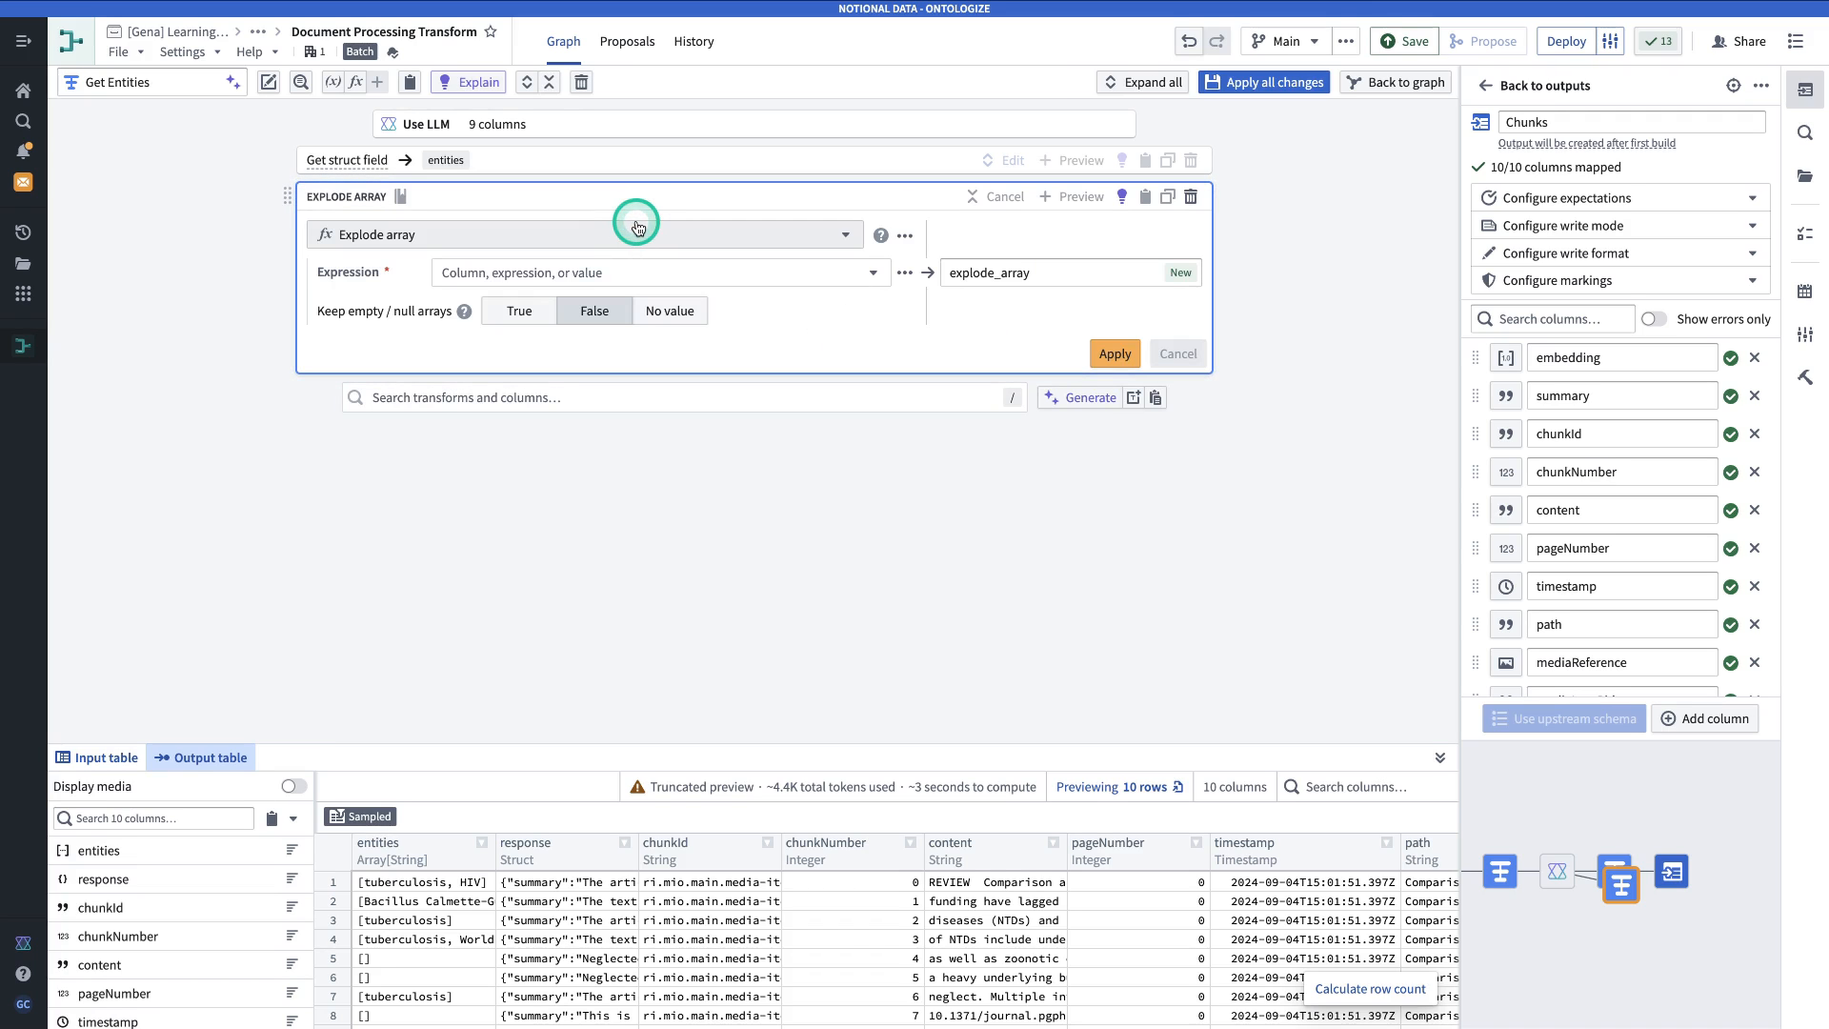
click(475, 273)
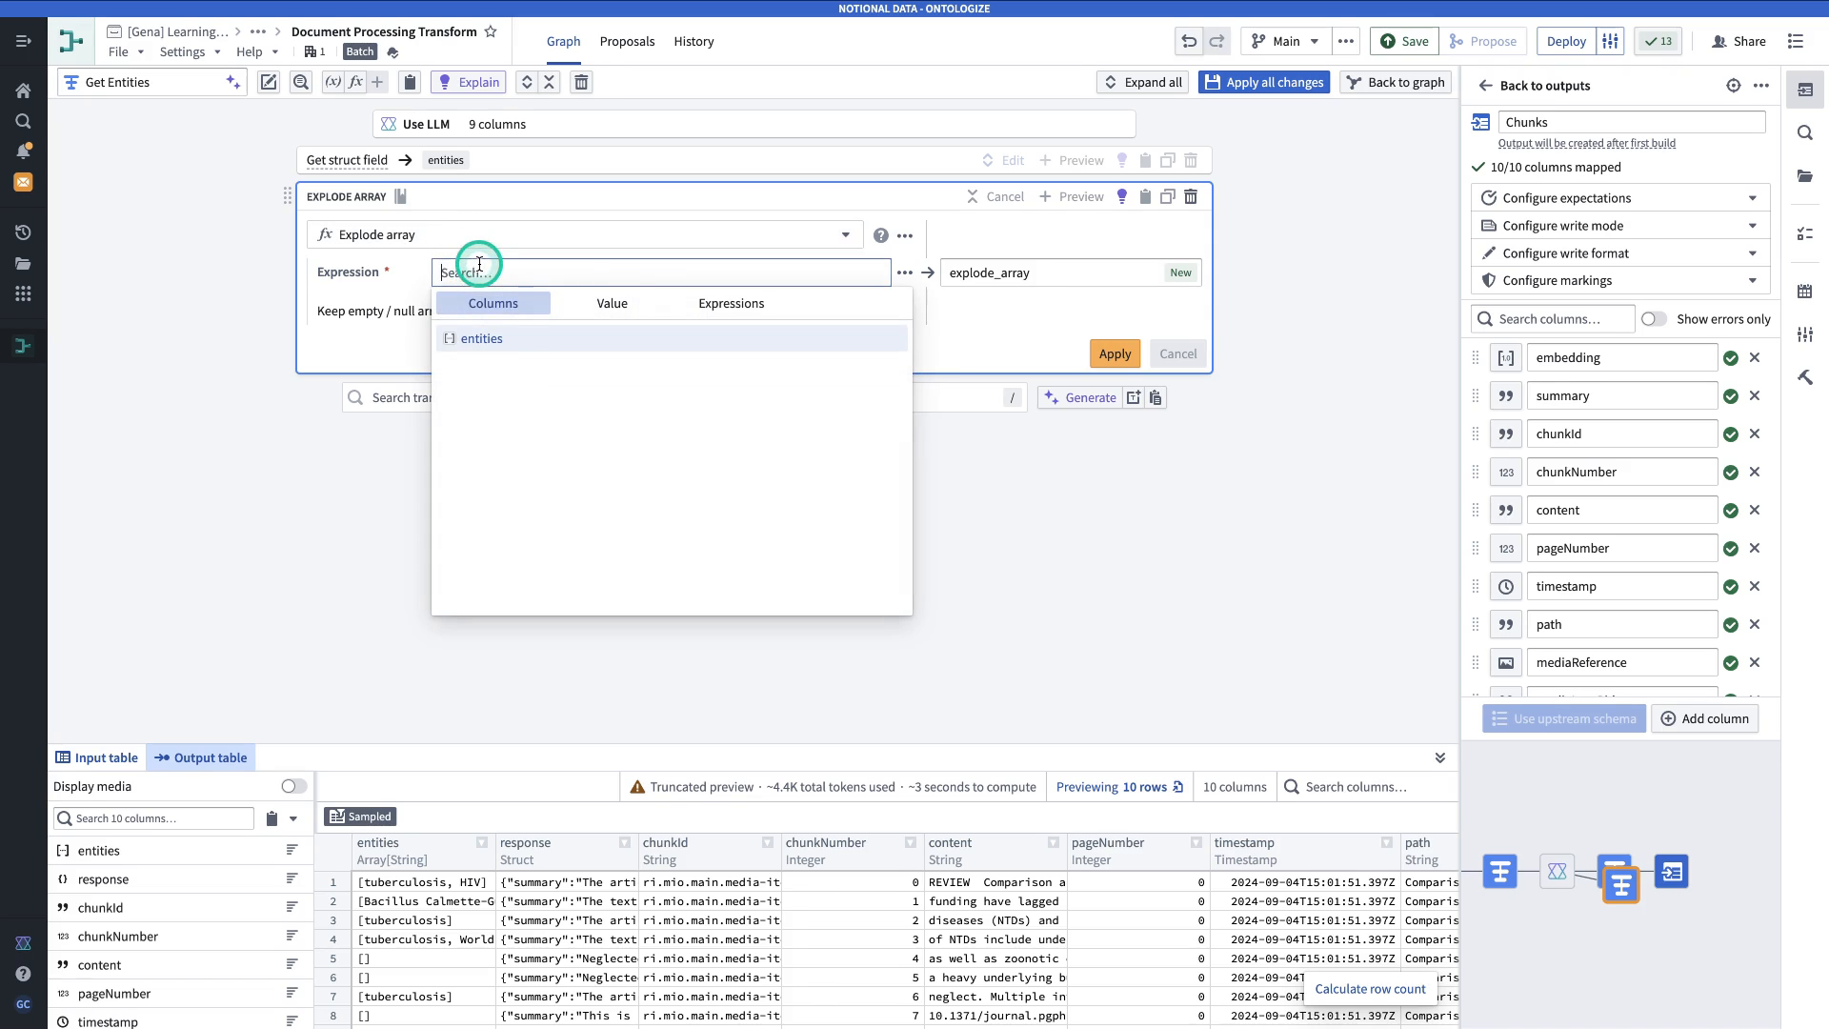
click(533, 355)
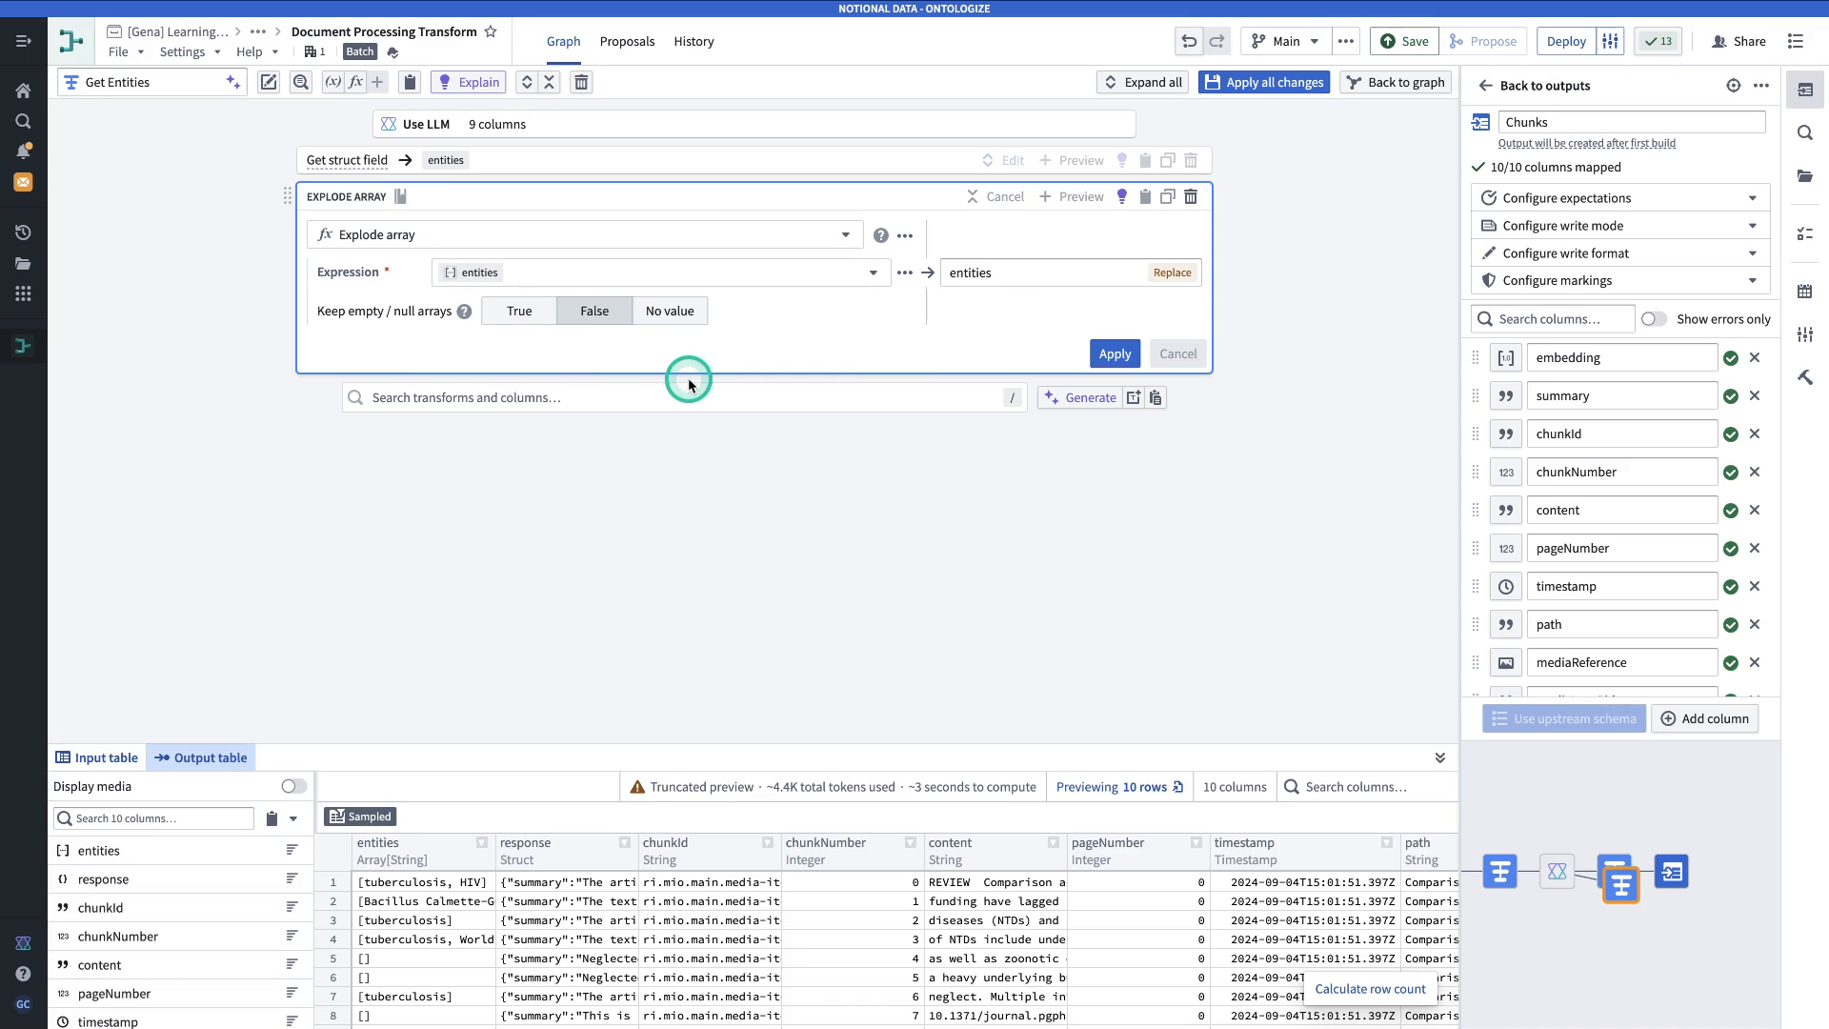
click(1008, 274)
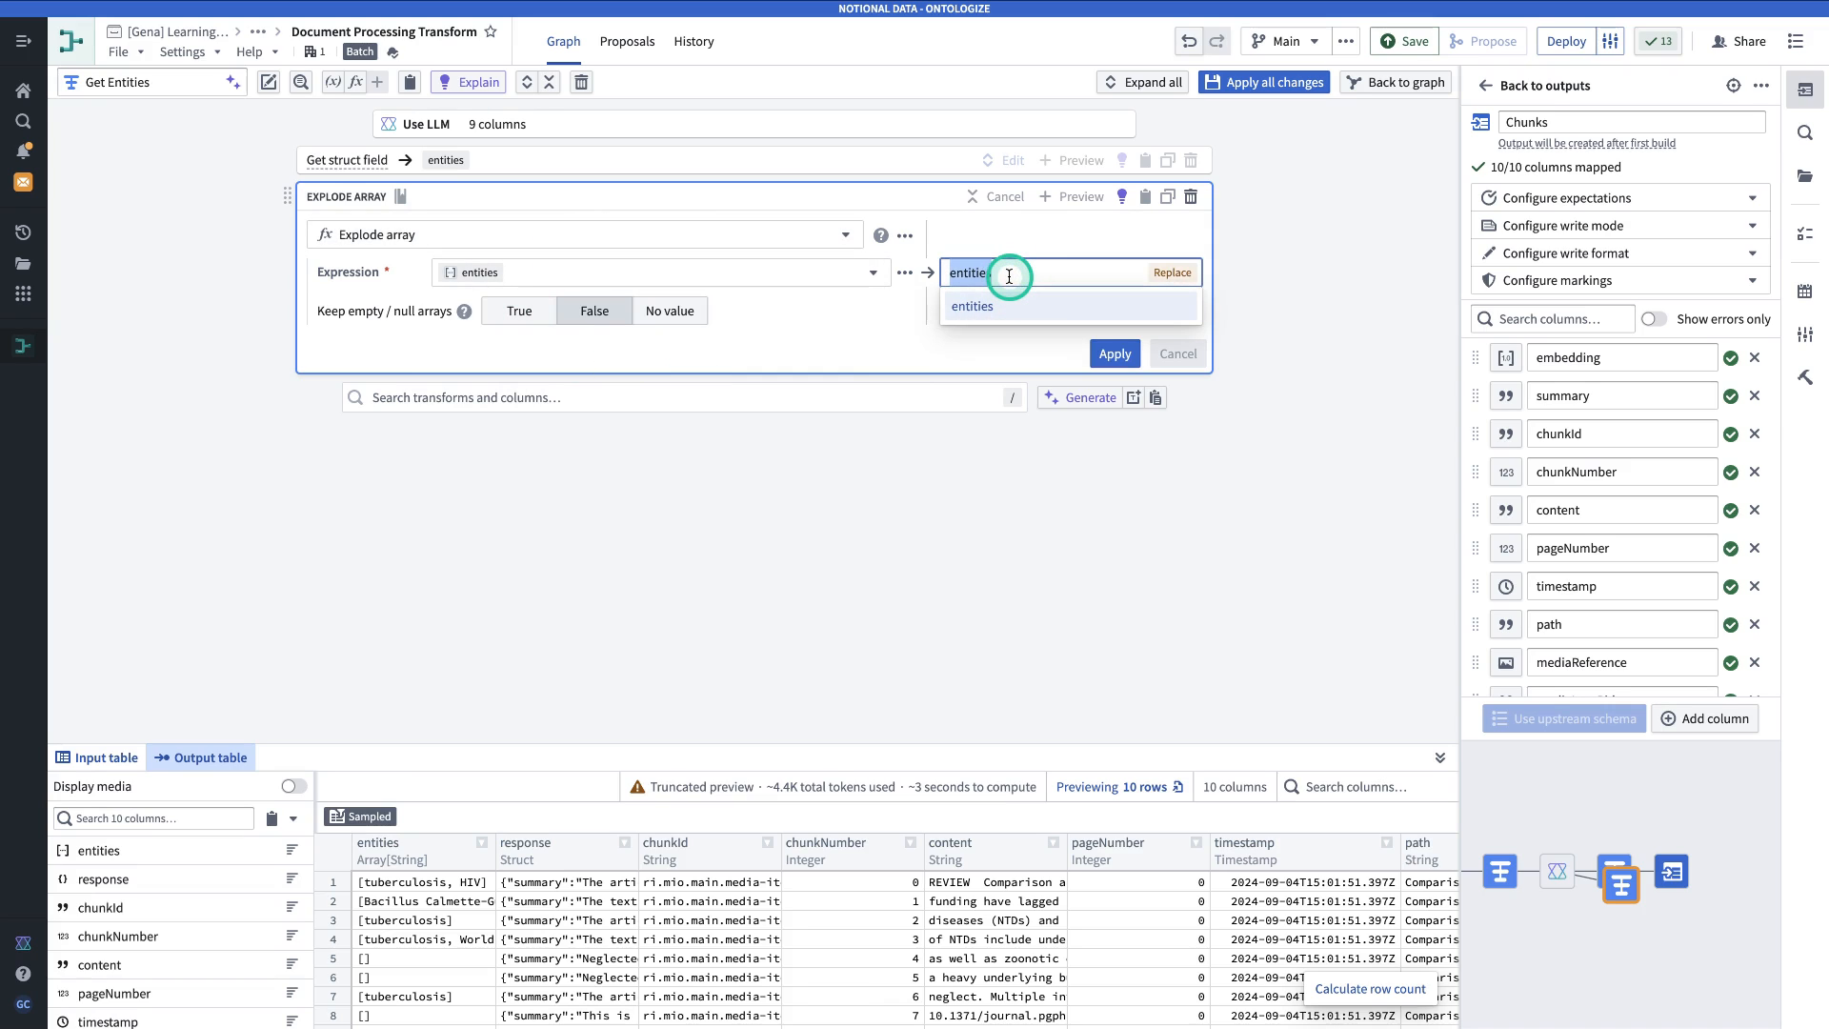
click(1009, 276)
text(Name)
click(1115, 353)
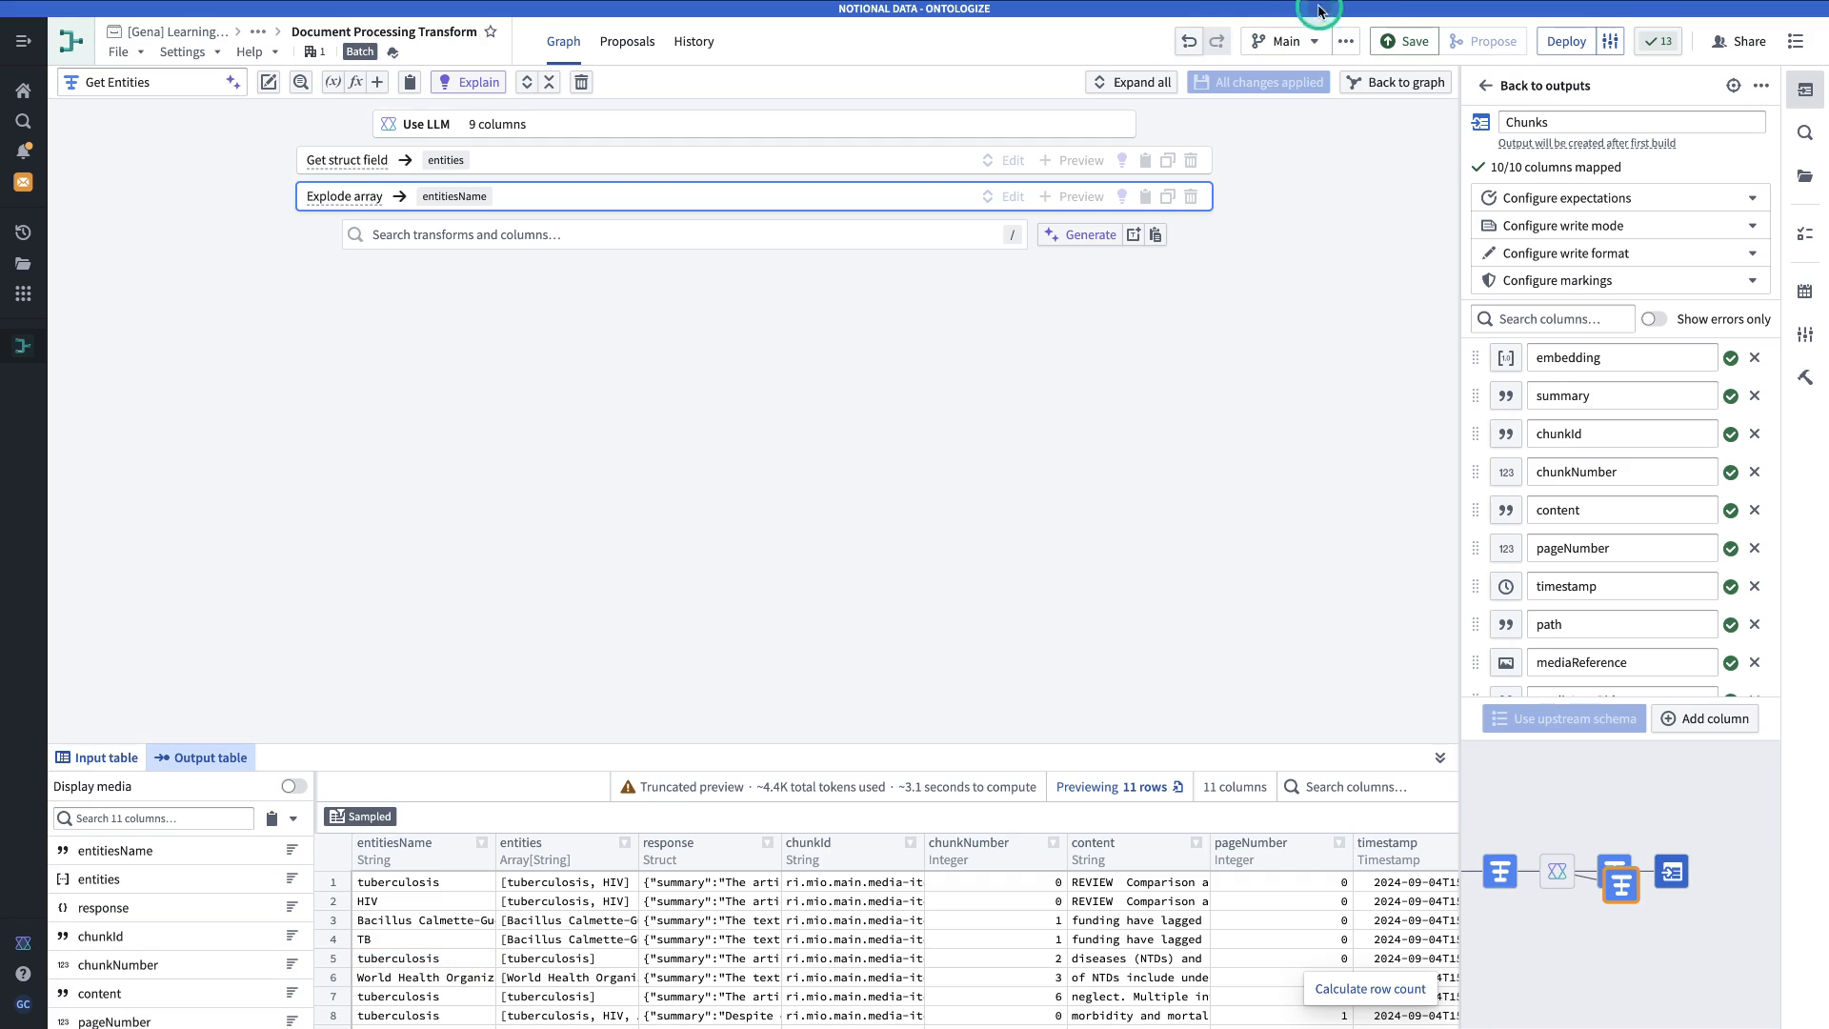
Return to the pipeline graph, place the Get Entities node below Embed Chunks, and examine its output rows in the preview.
click(1404, 84)
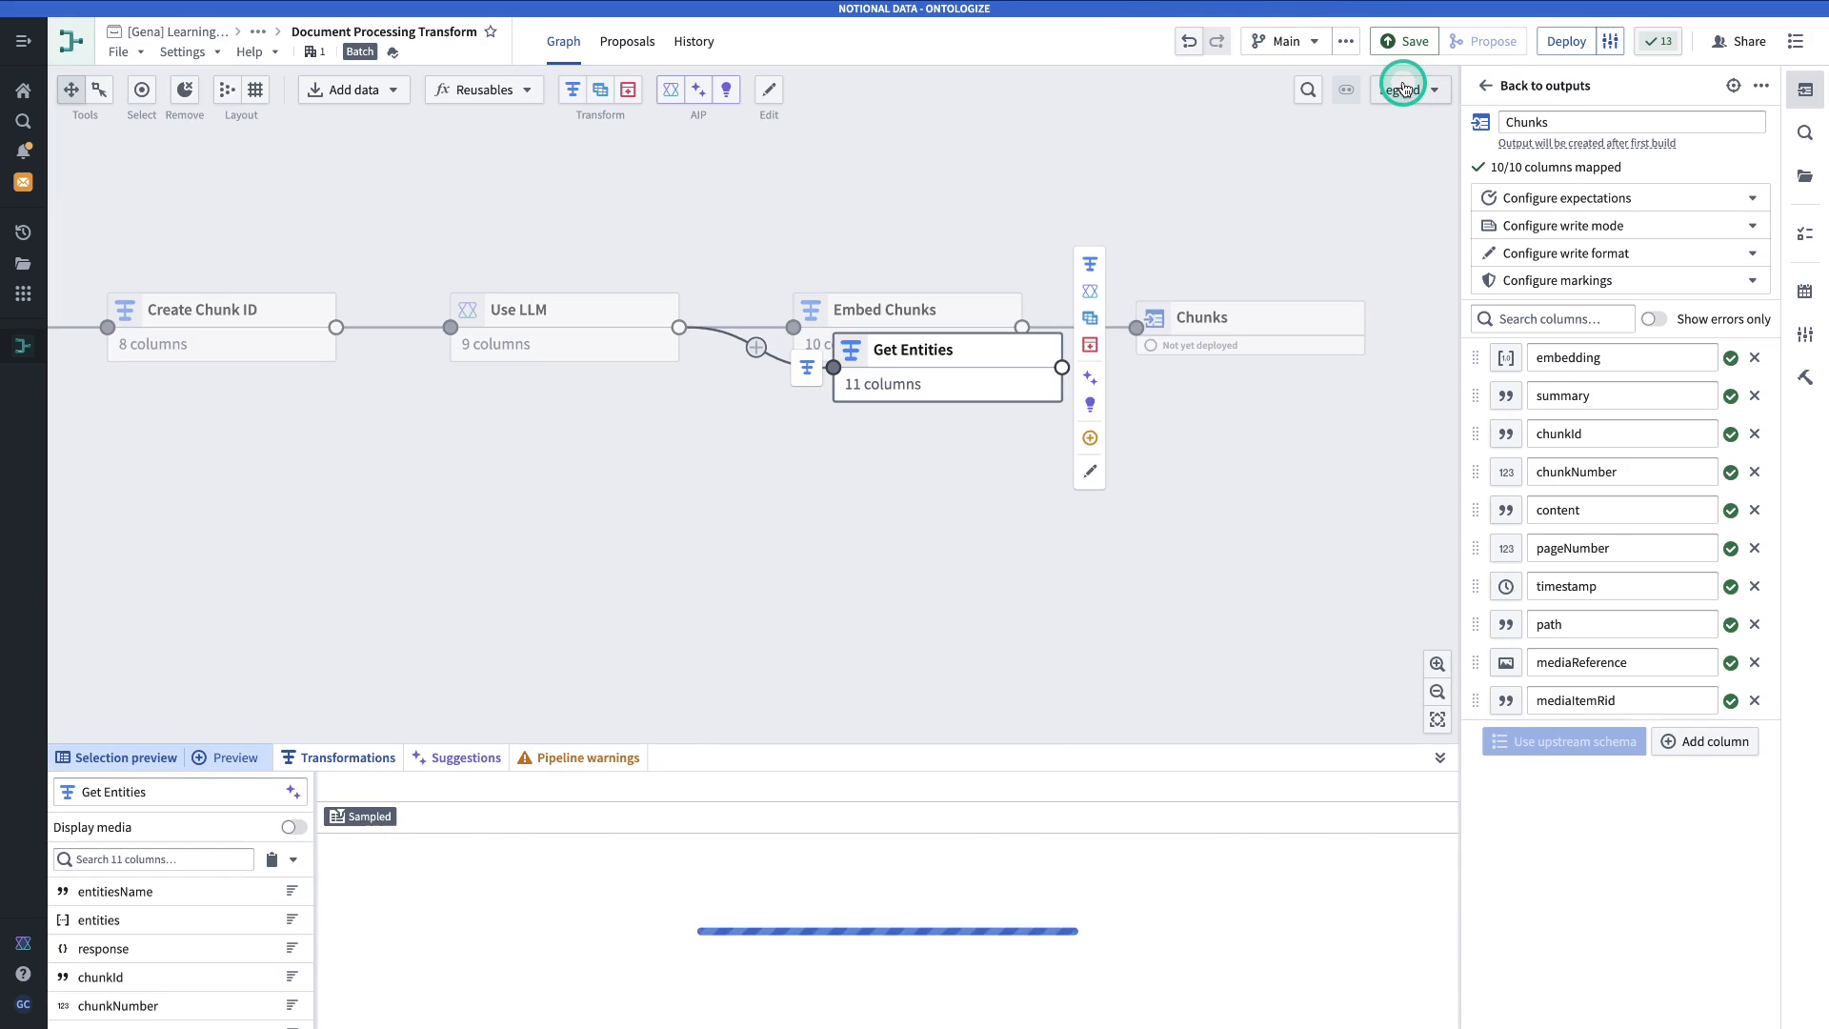
click(879, 433)
drag(879, 433, 895, 451)
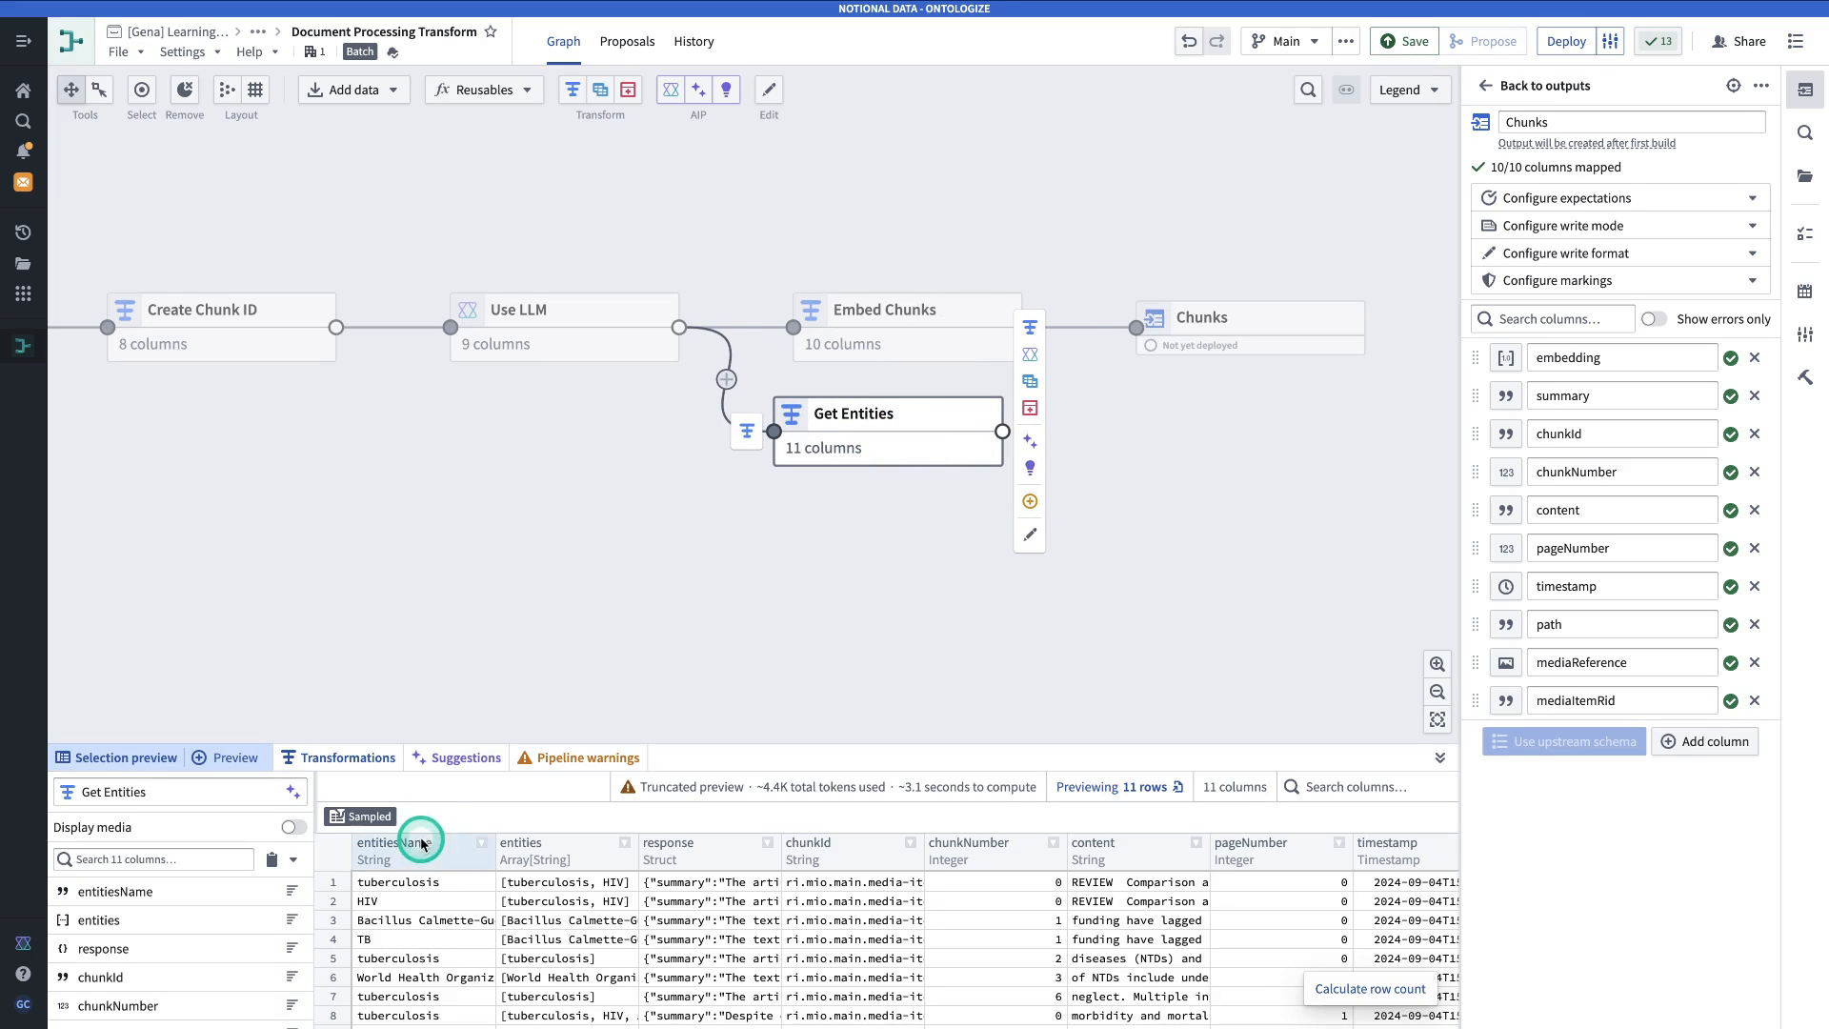
drag(466, 739, 702, 181)
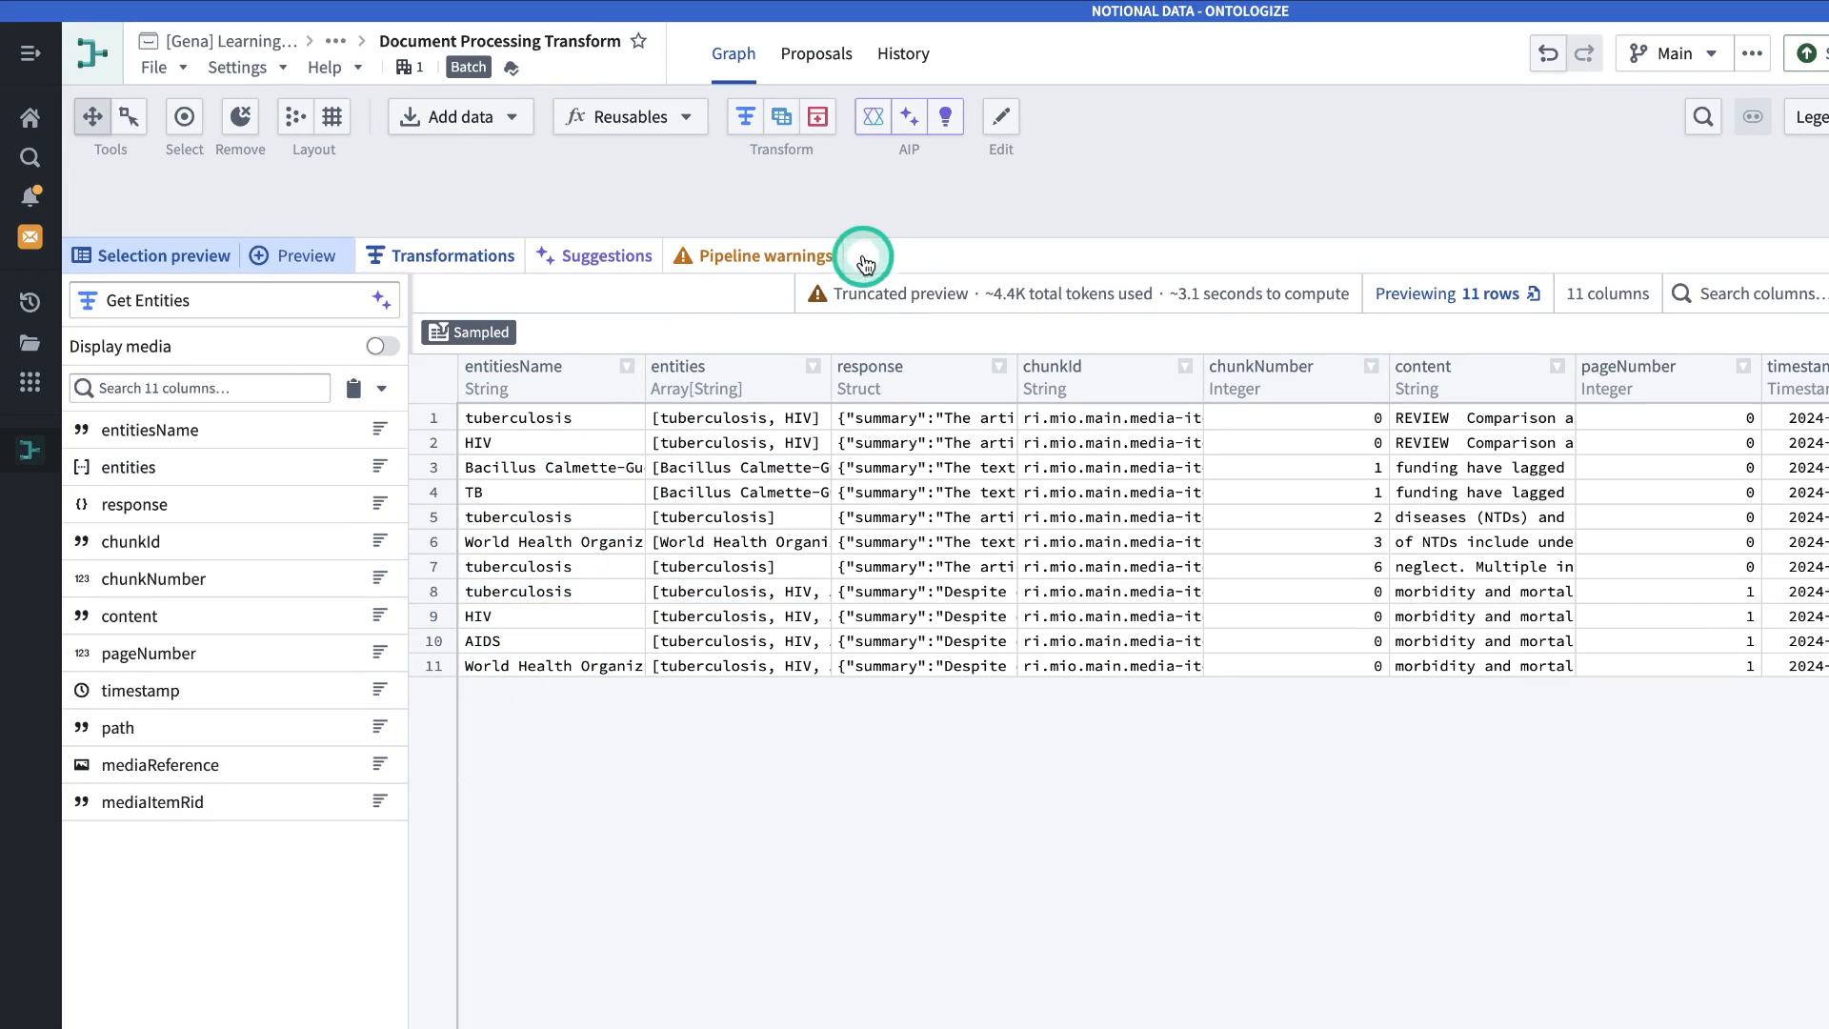
drag(877, 251, 861, 980)
drag(943, 798, 674, 796)
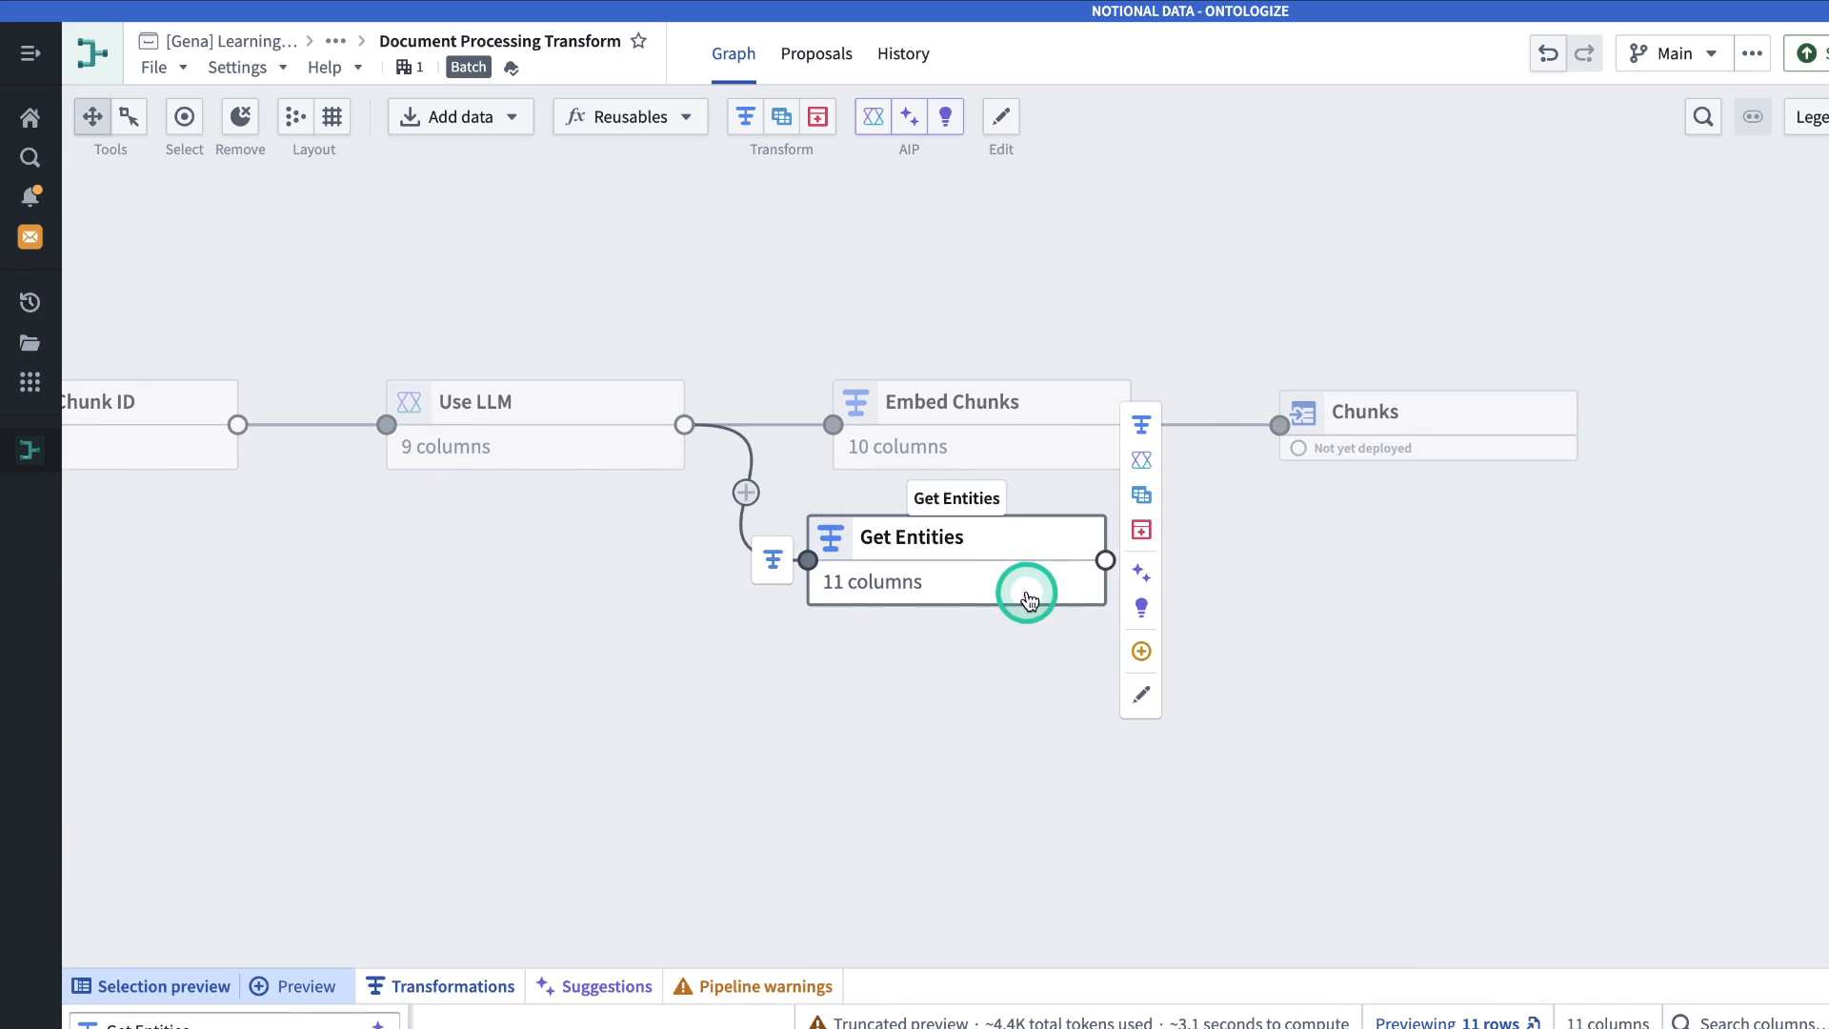
Add a new transform after Get Entities with a Select columns step keeping only entitiesName, and apply it.
click(1141, 426)
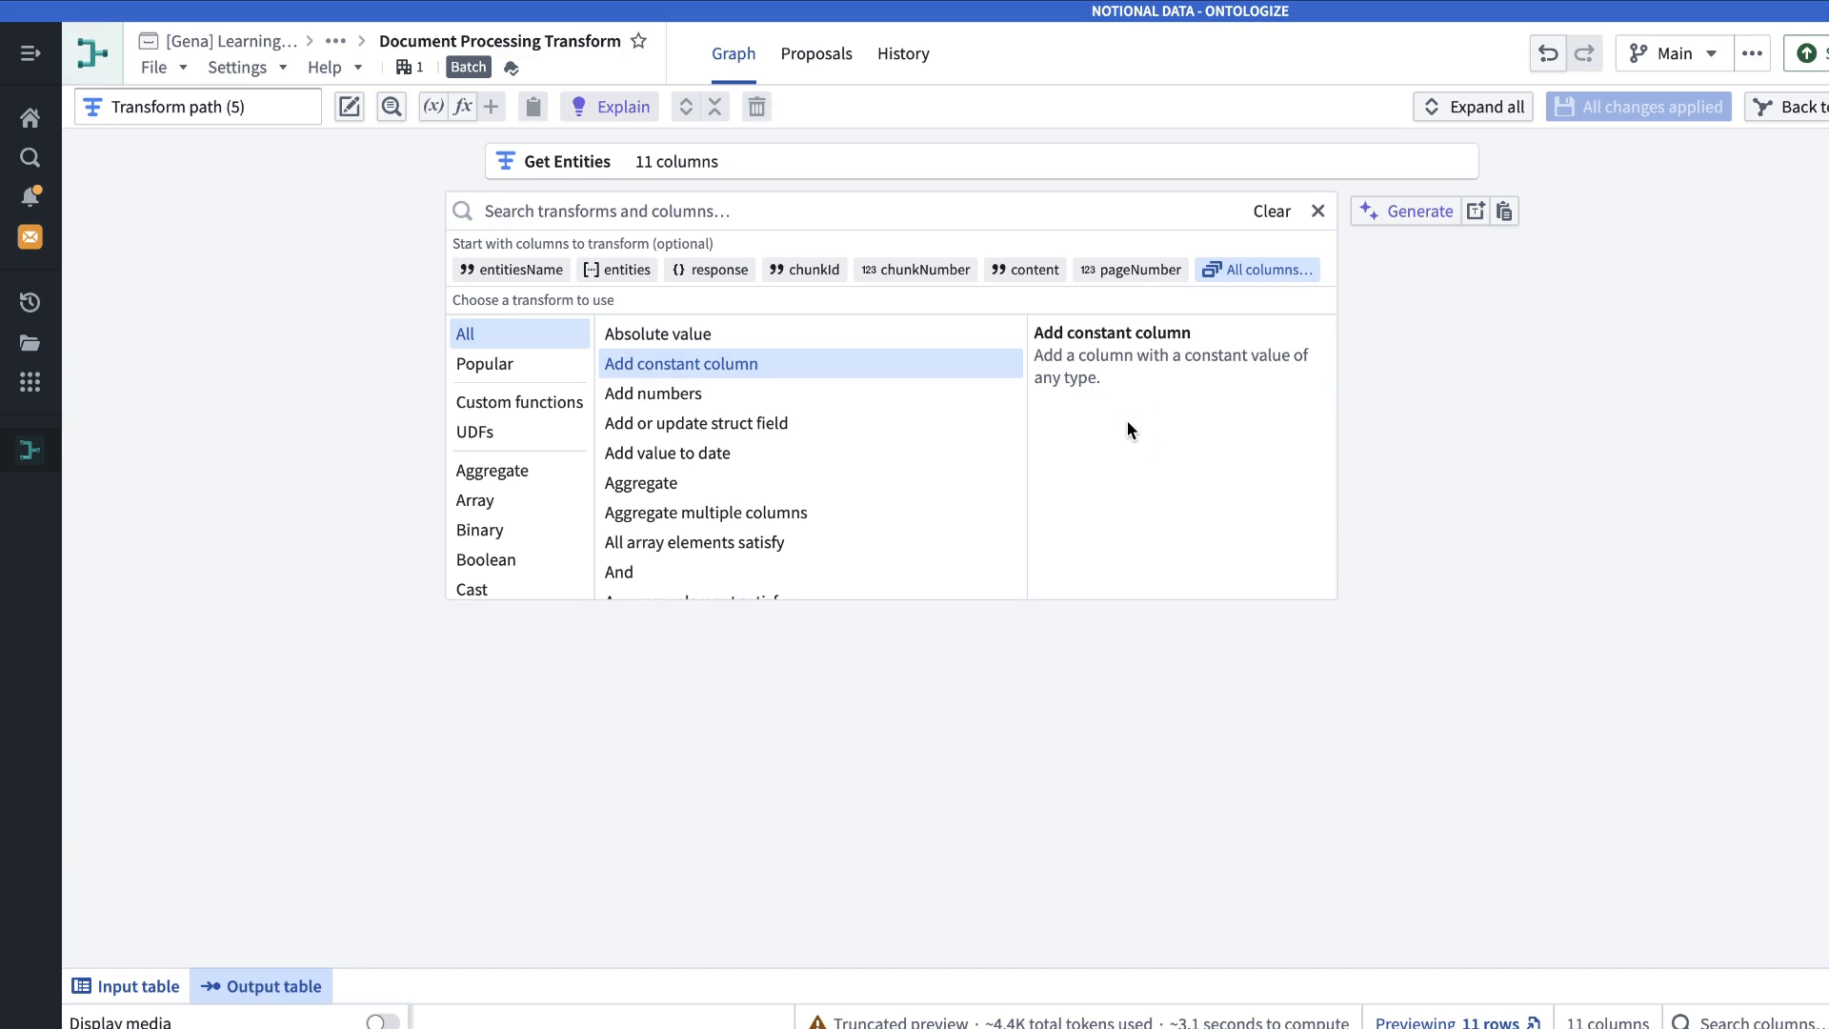
text(sele)
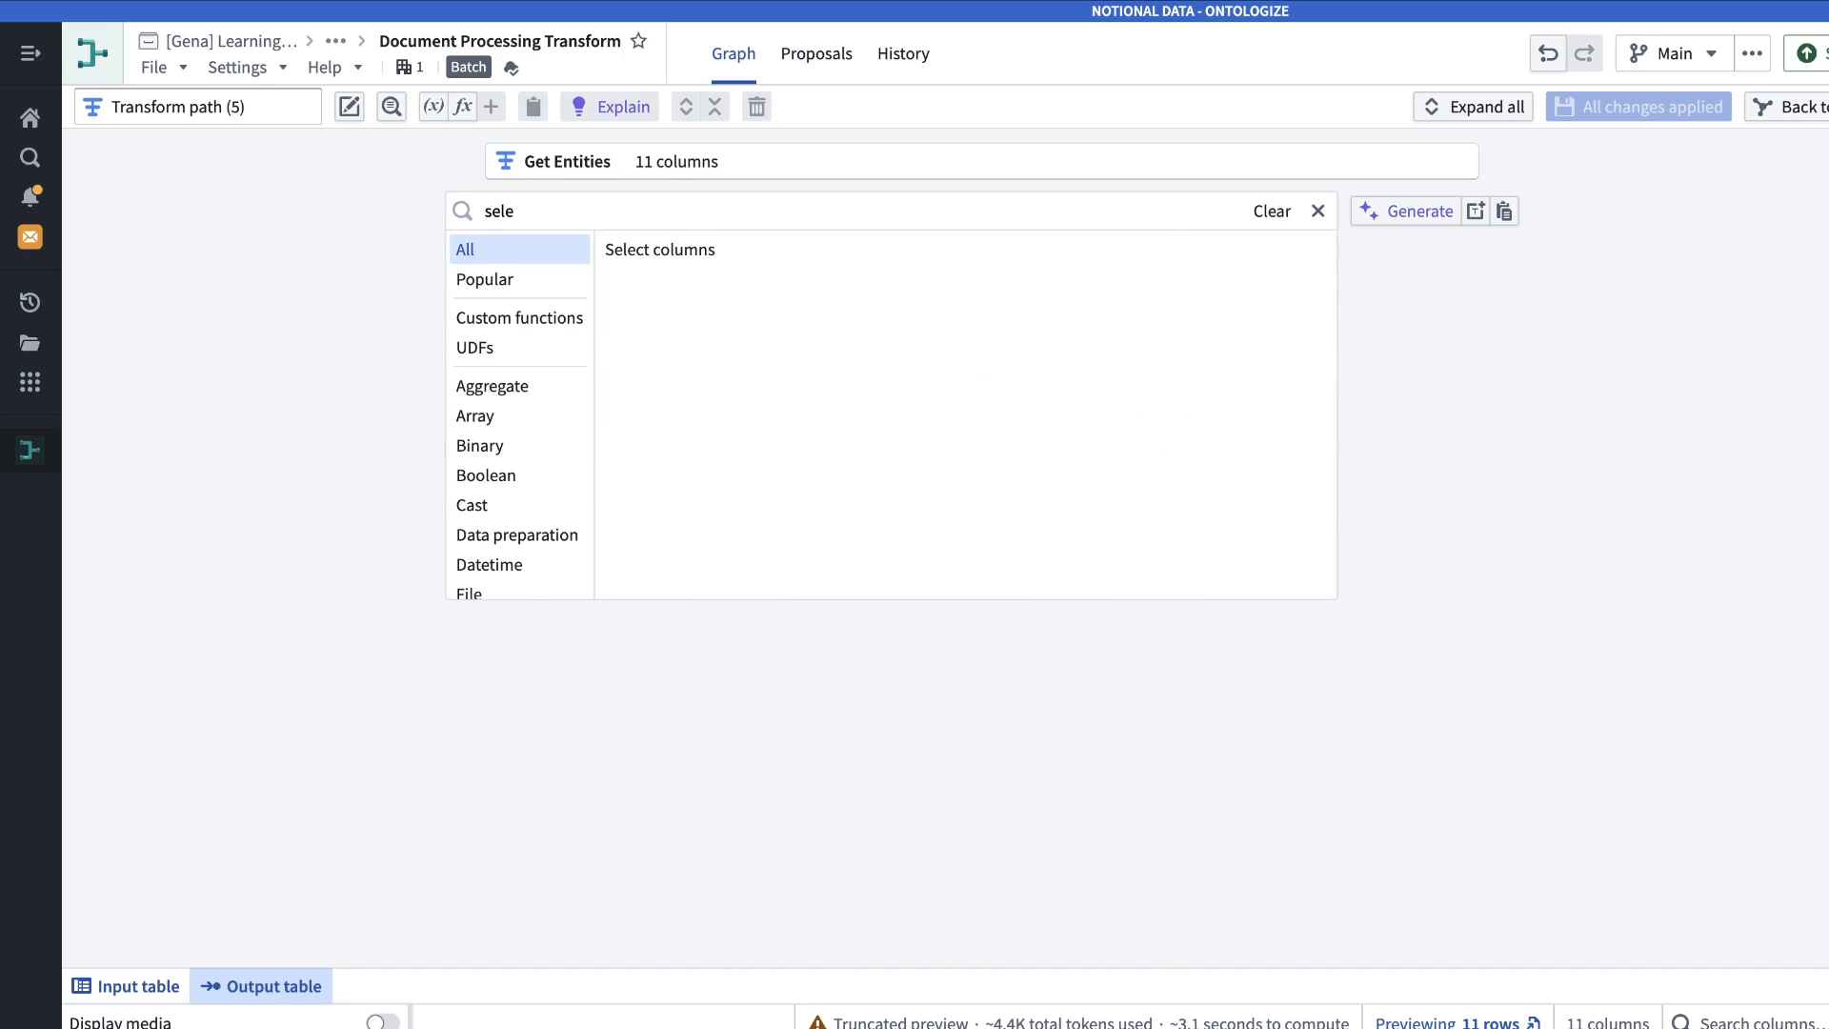
click(893, 250)
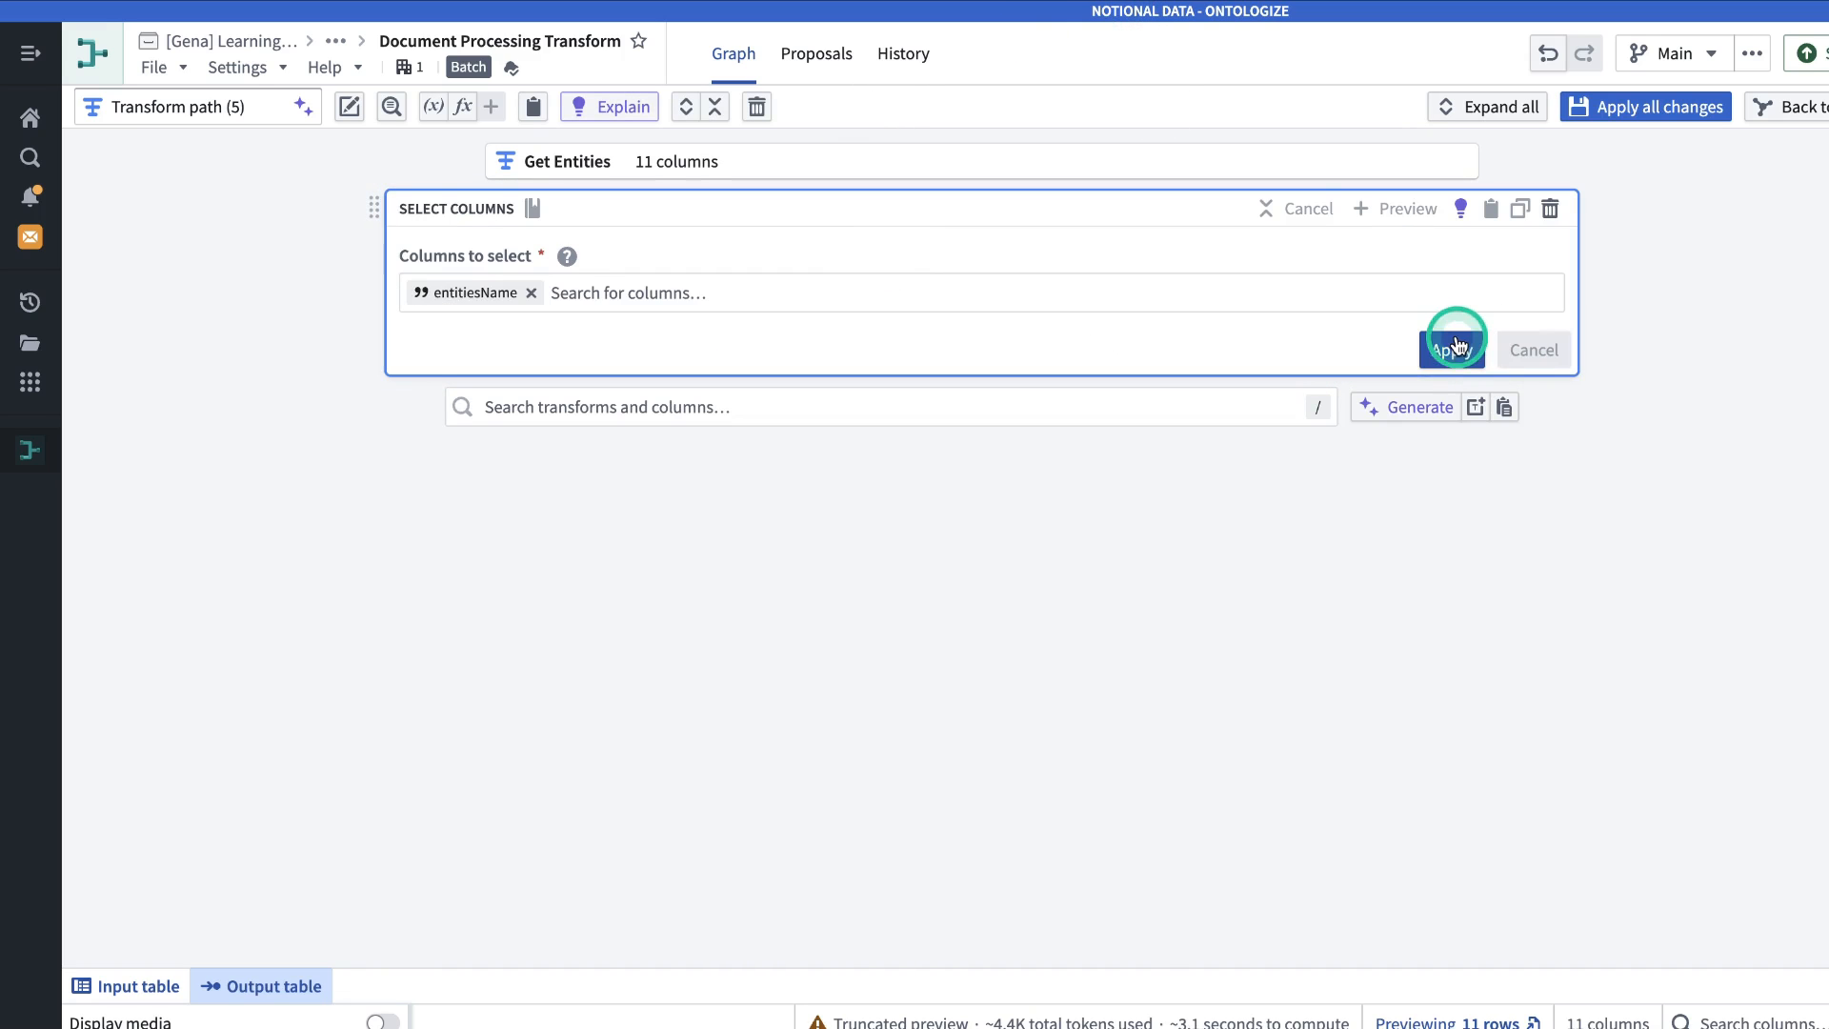
click(1450, 349)
Add a Drop duplicates transform with entitiesName as the column subset, and apply it.
click(1103, 301)
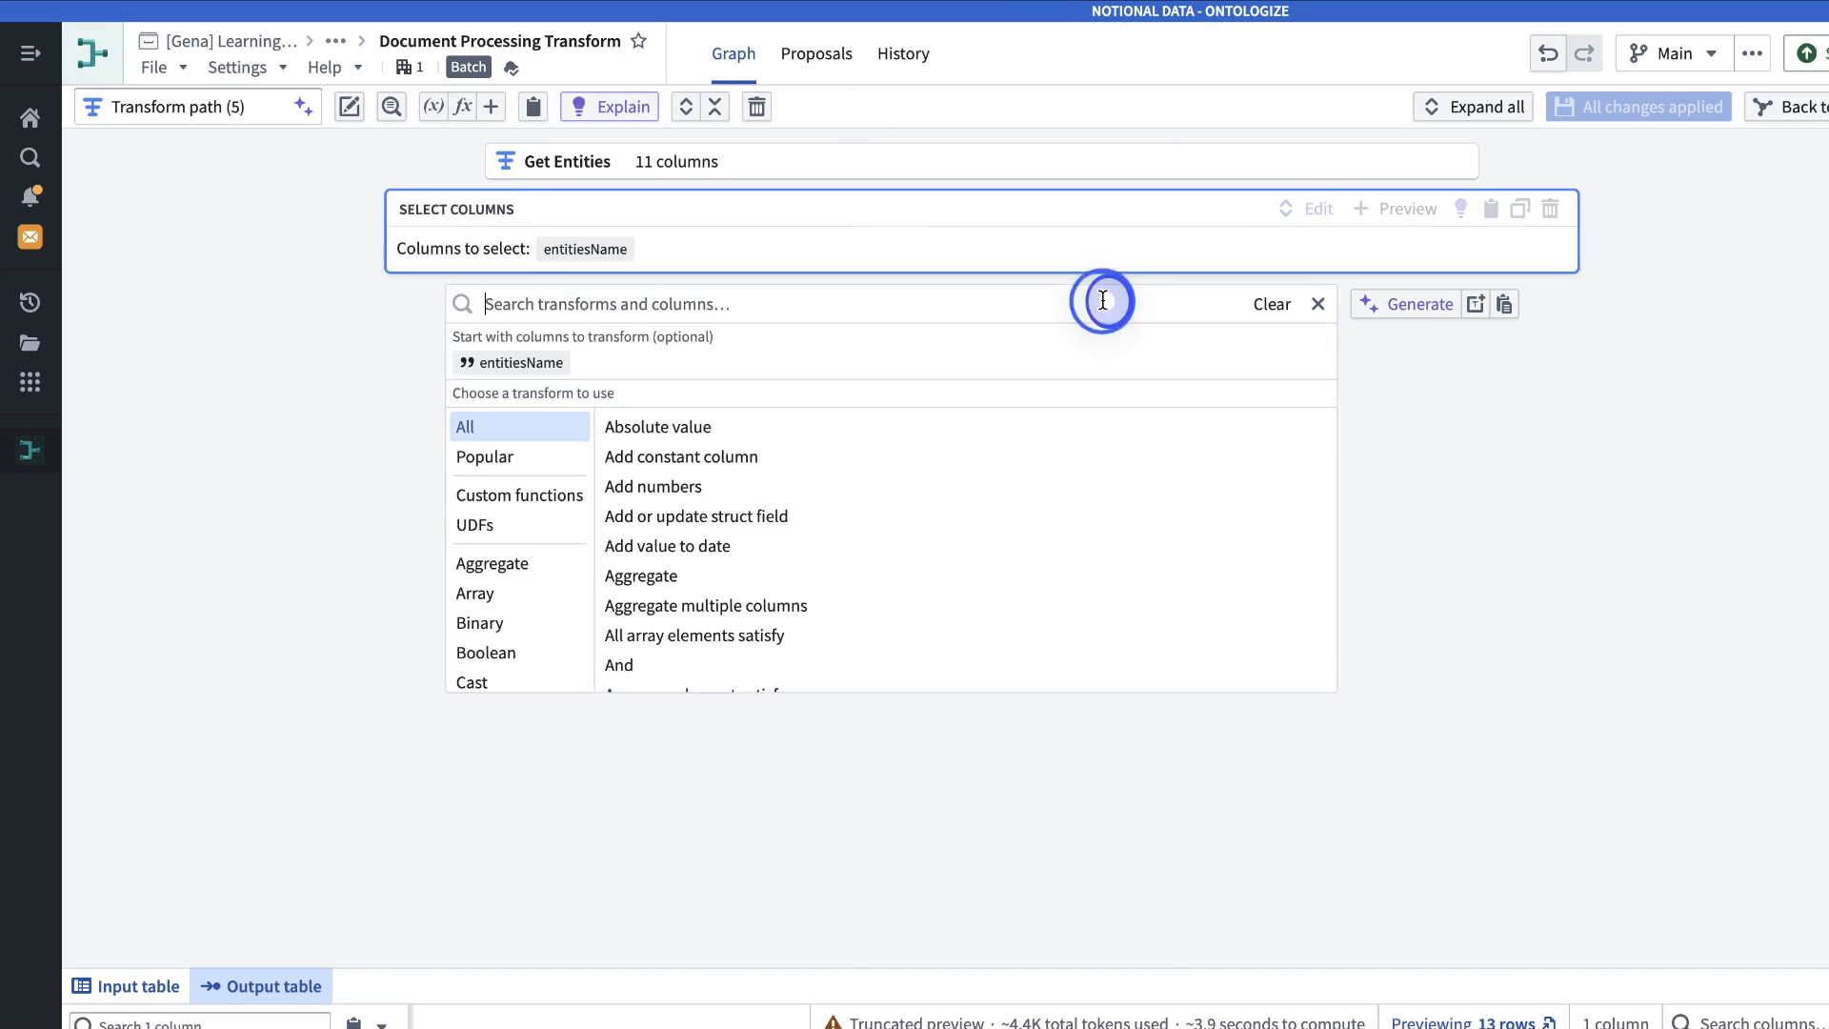
text(drop)
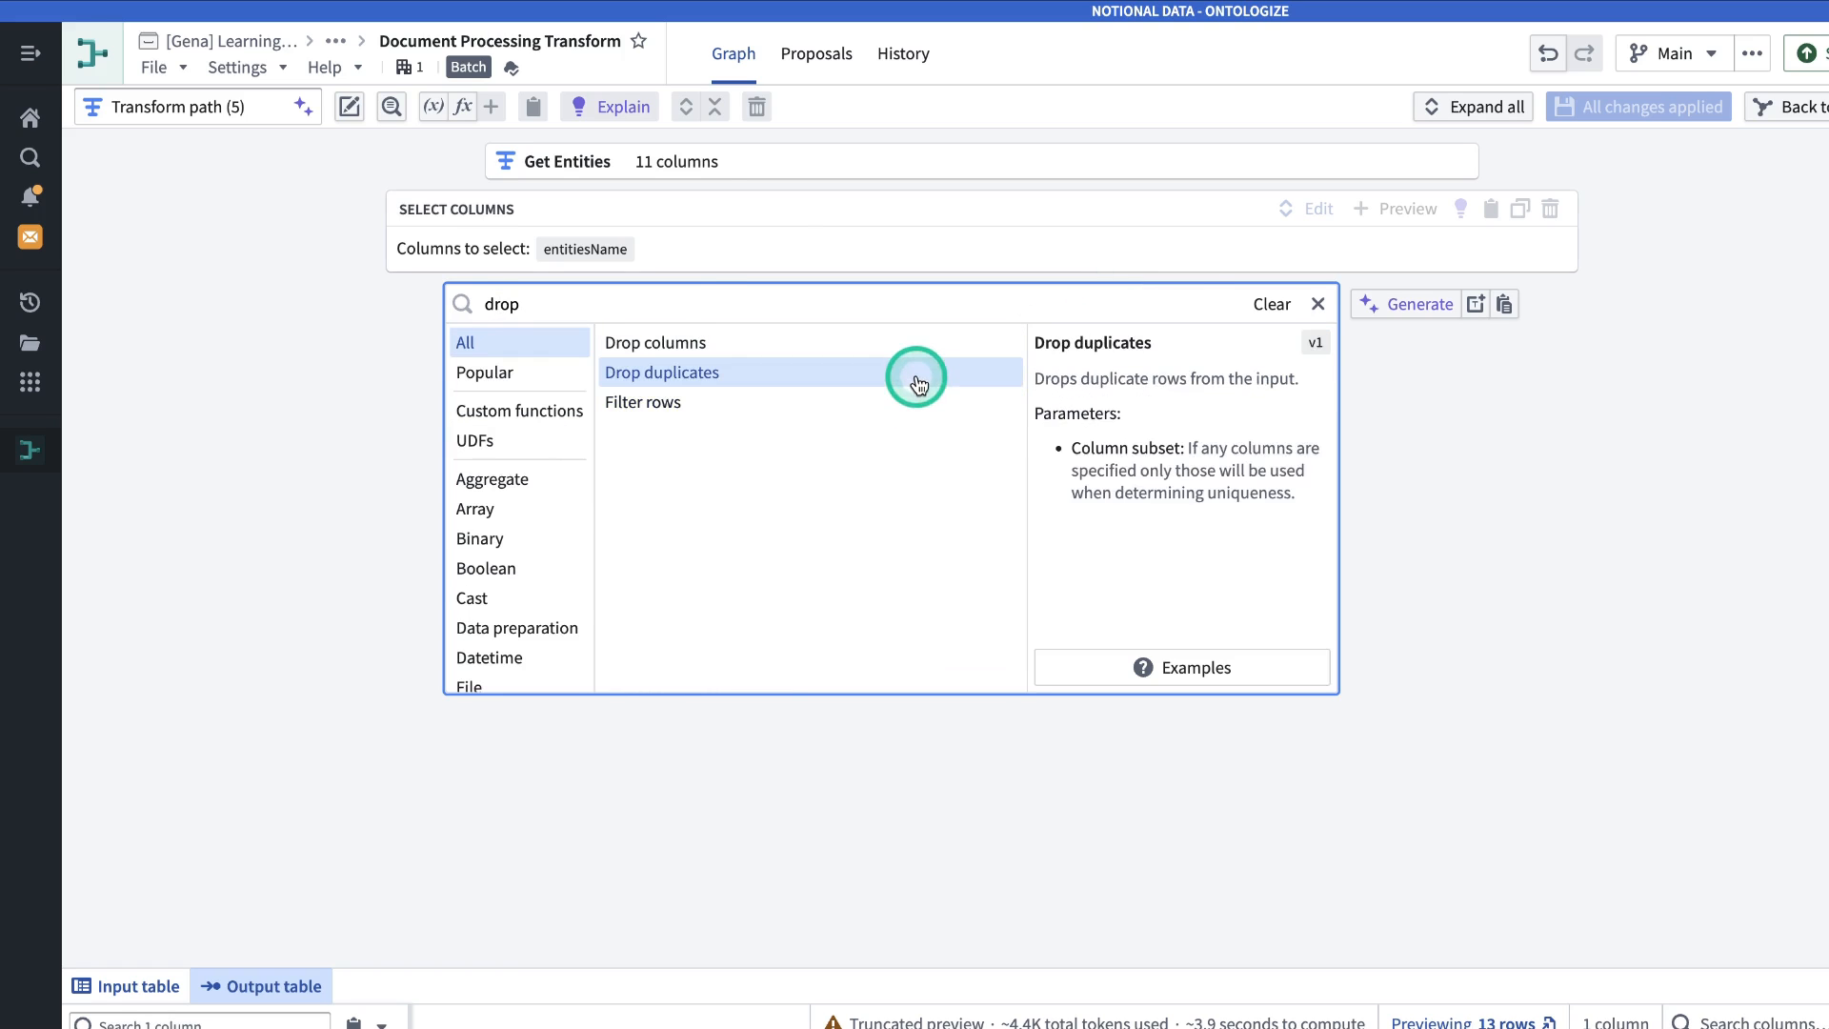
click(913, 373)
click(1001, 388)
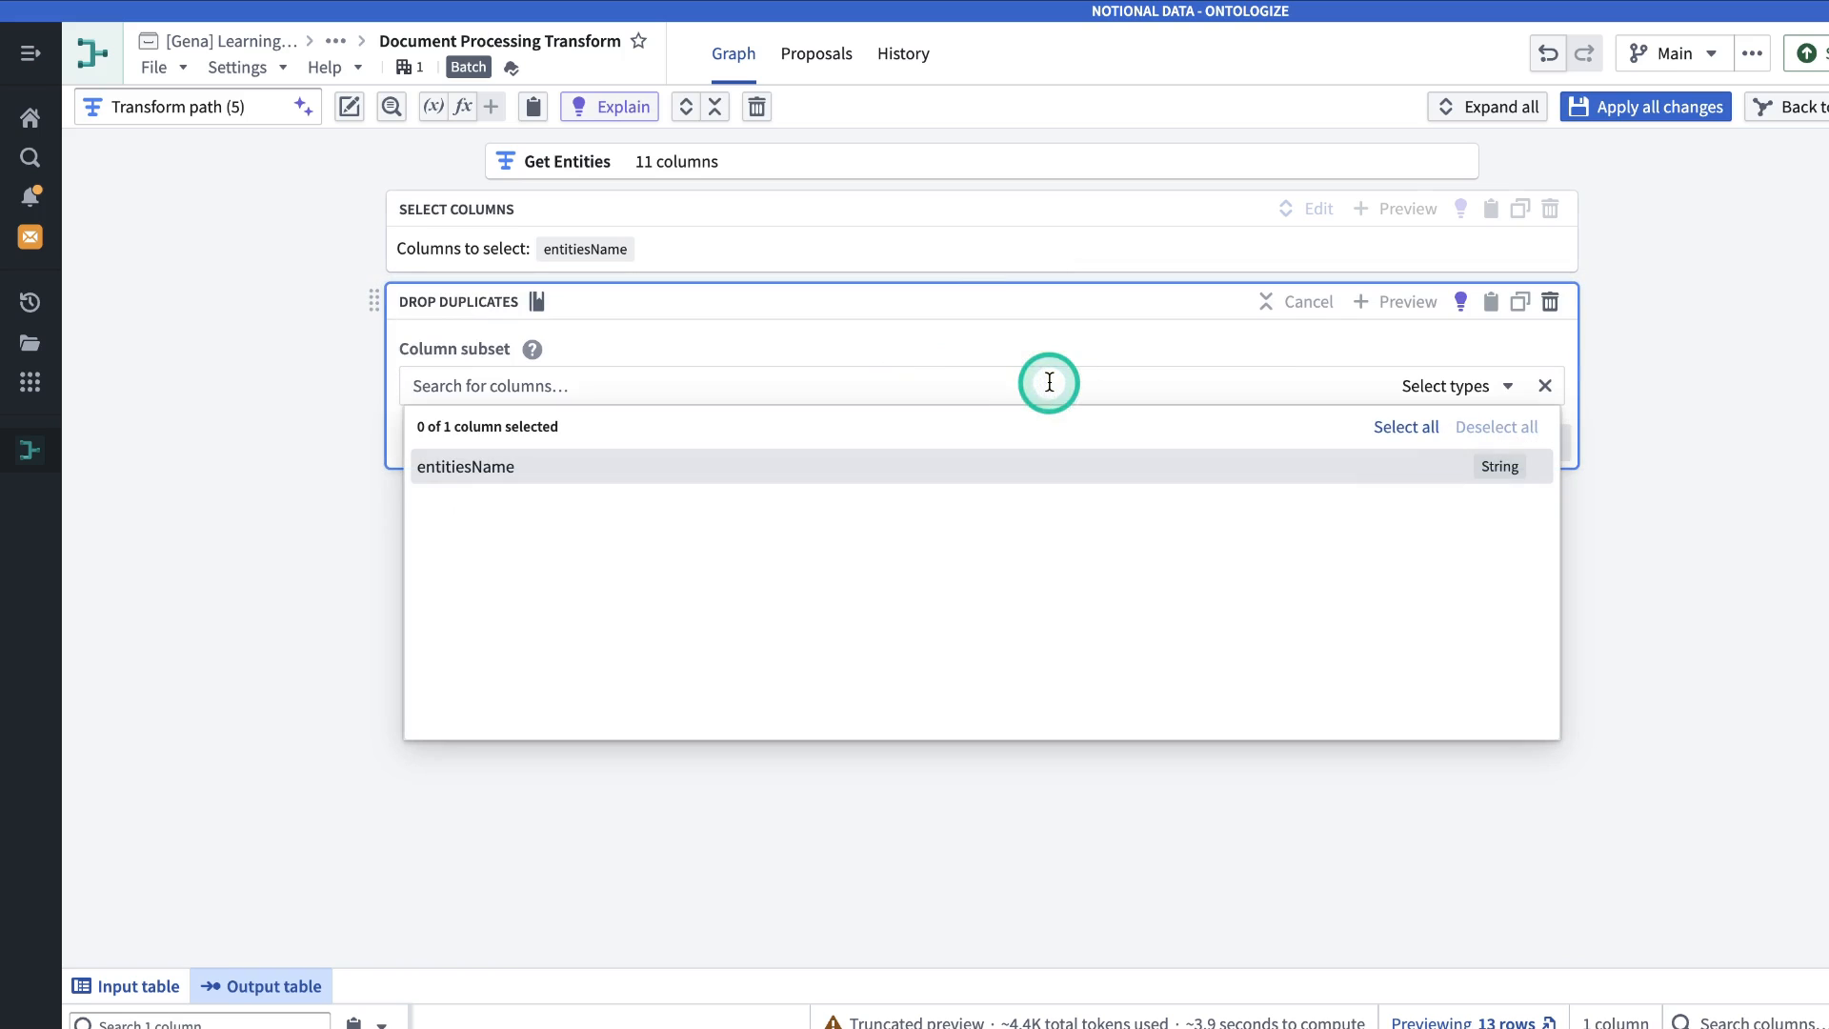
click(585, 469)
click(1083, 305)
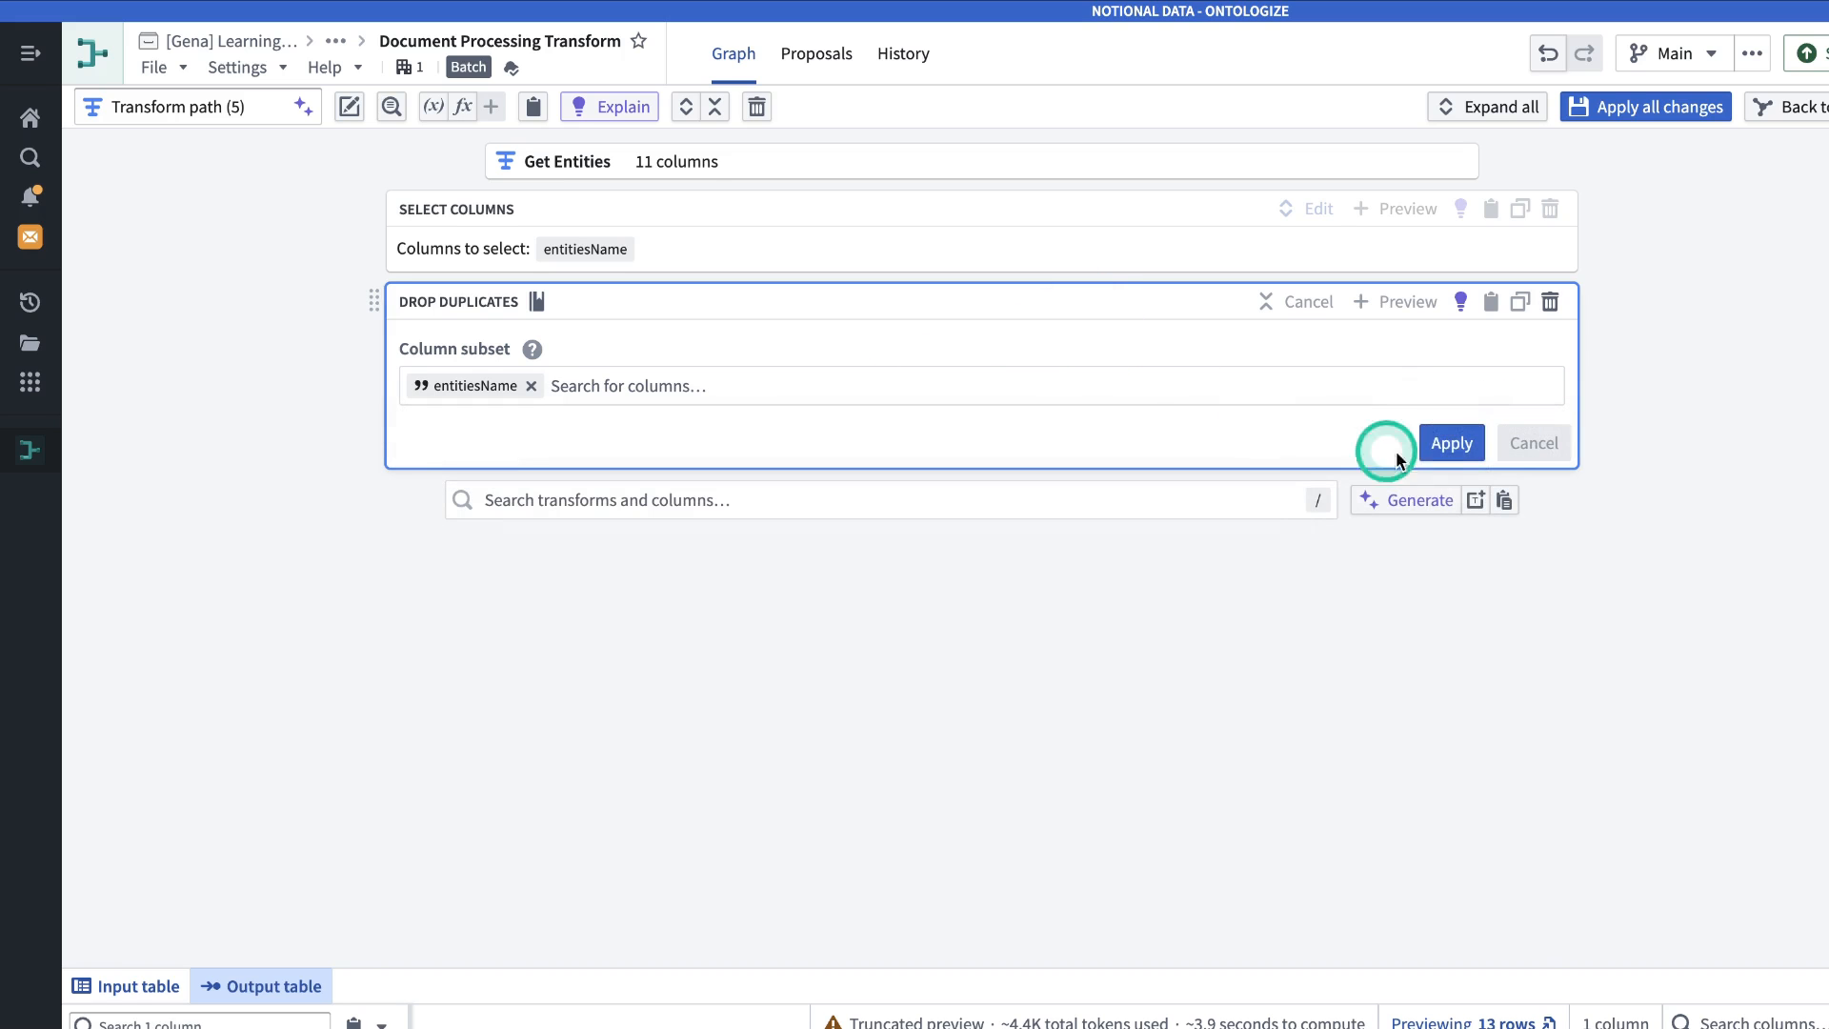
click(1452, 444)
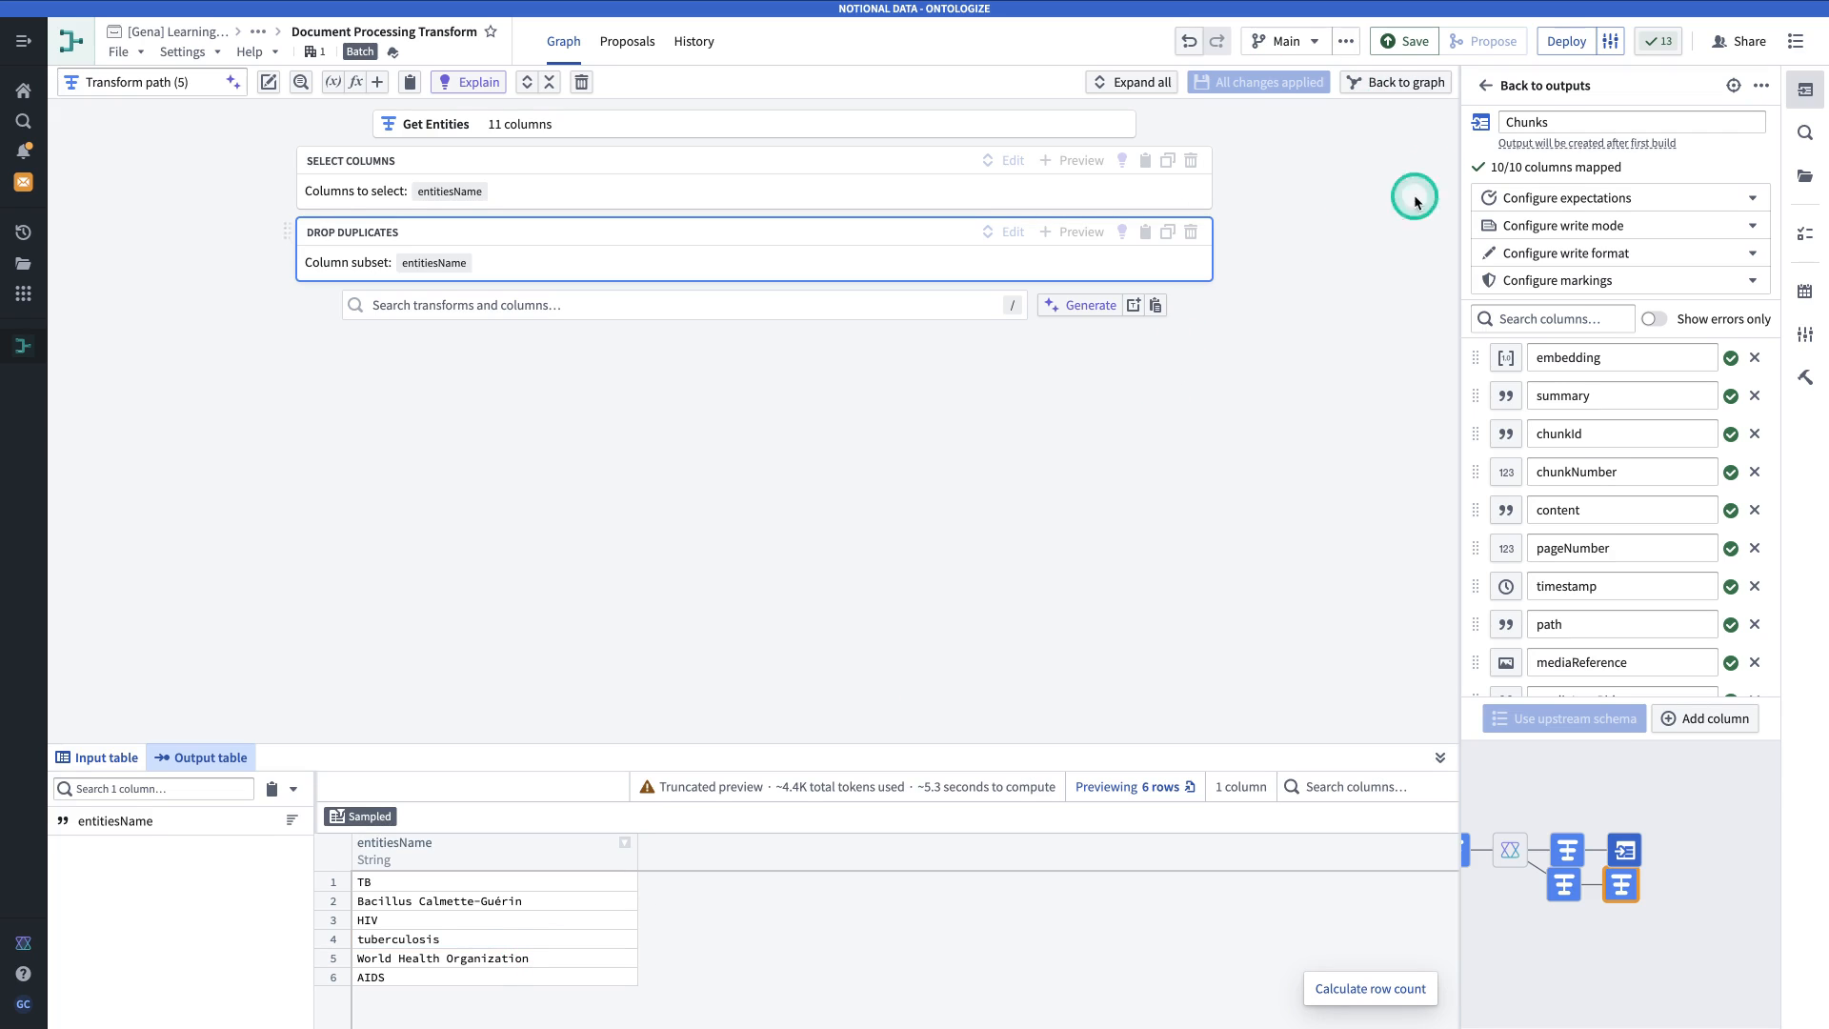
Name the transform Deduplicate Entities and return to the pipeline graph.
click(167, 83)
text(Deduplicate Entities)
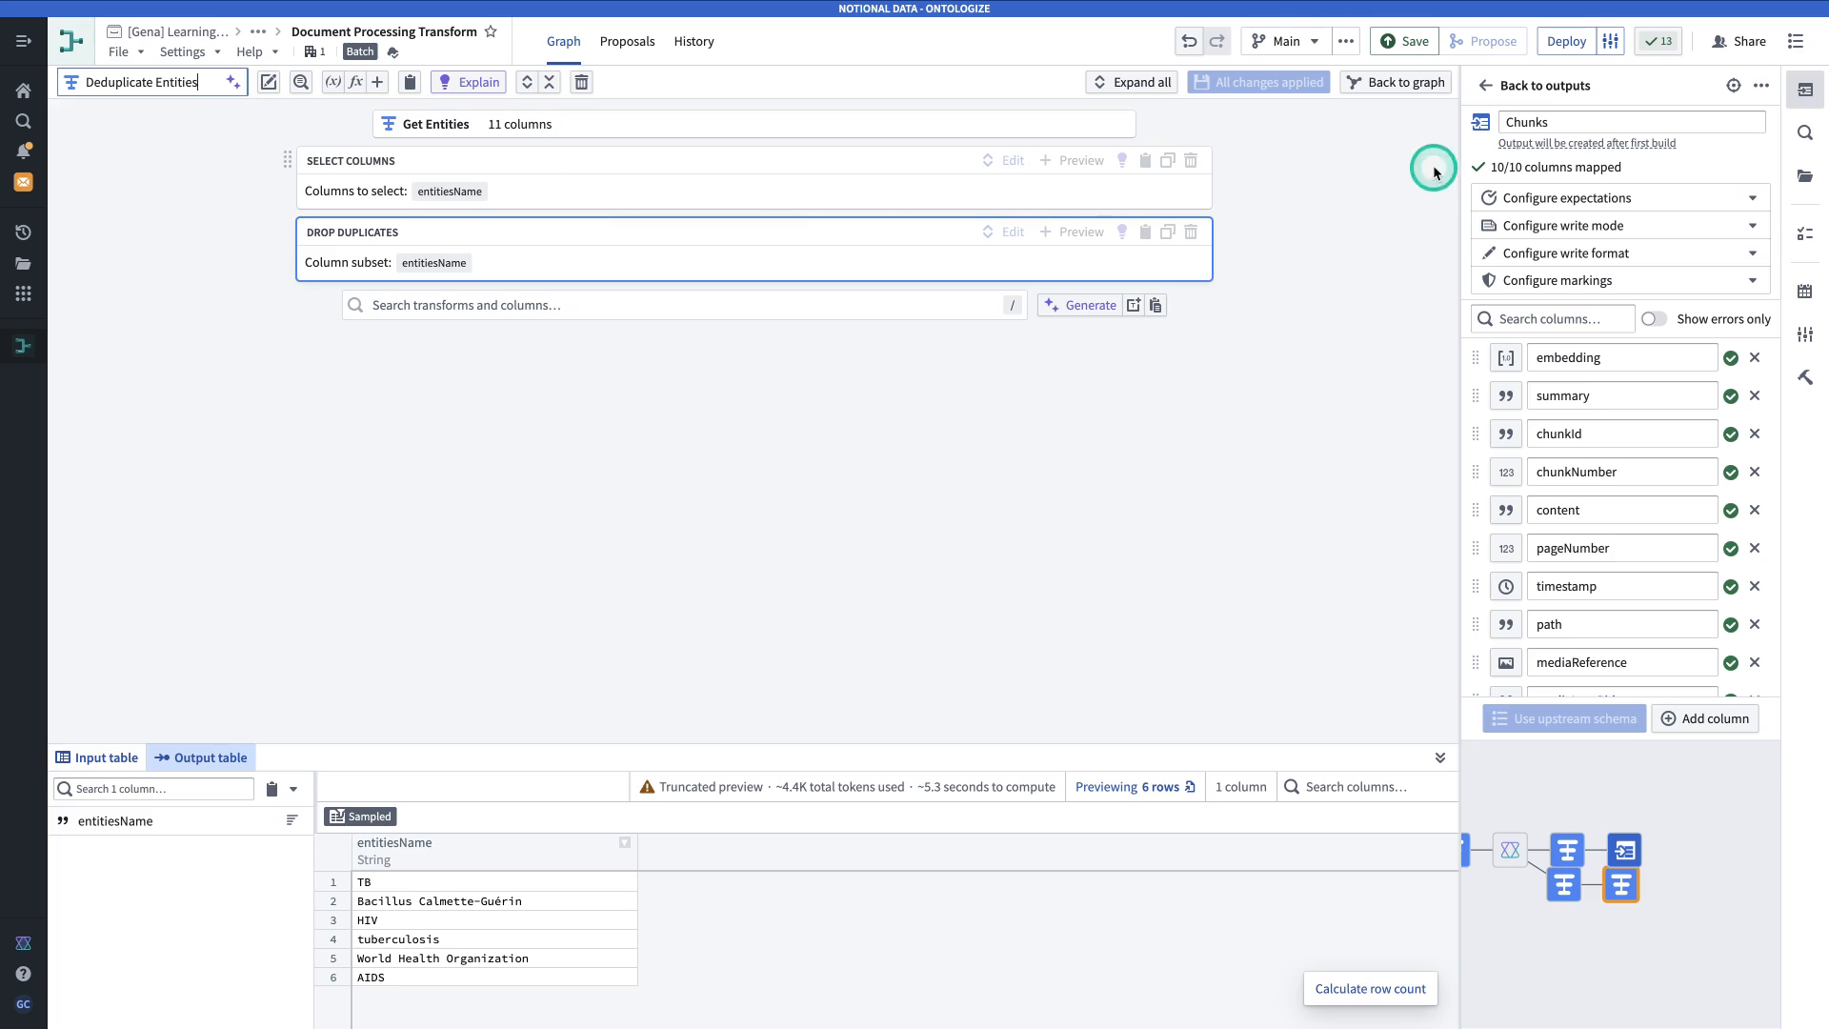
click(1395, 85)
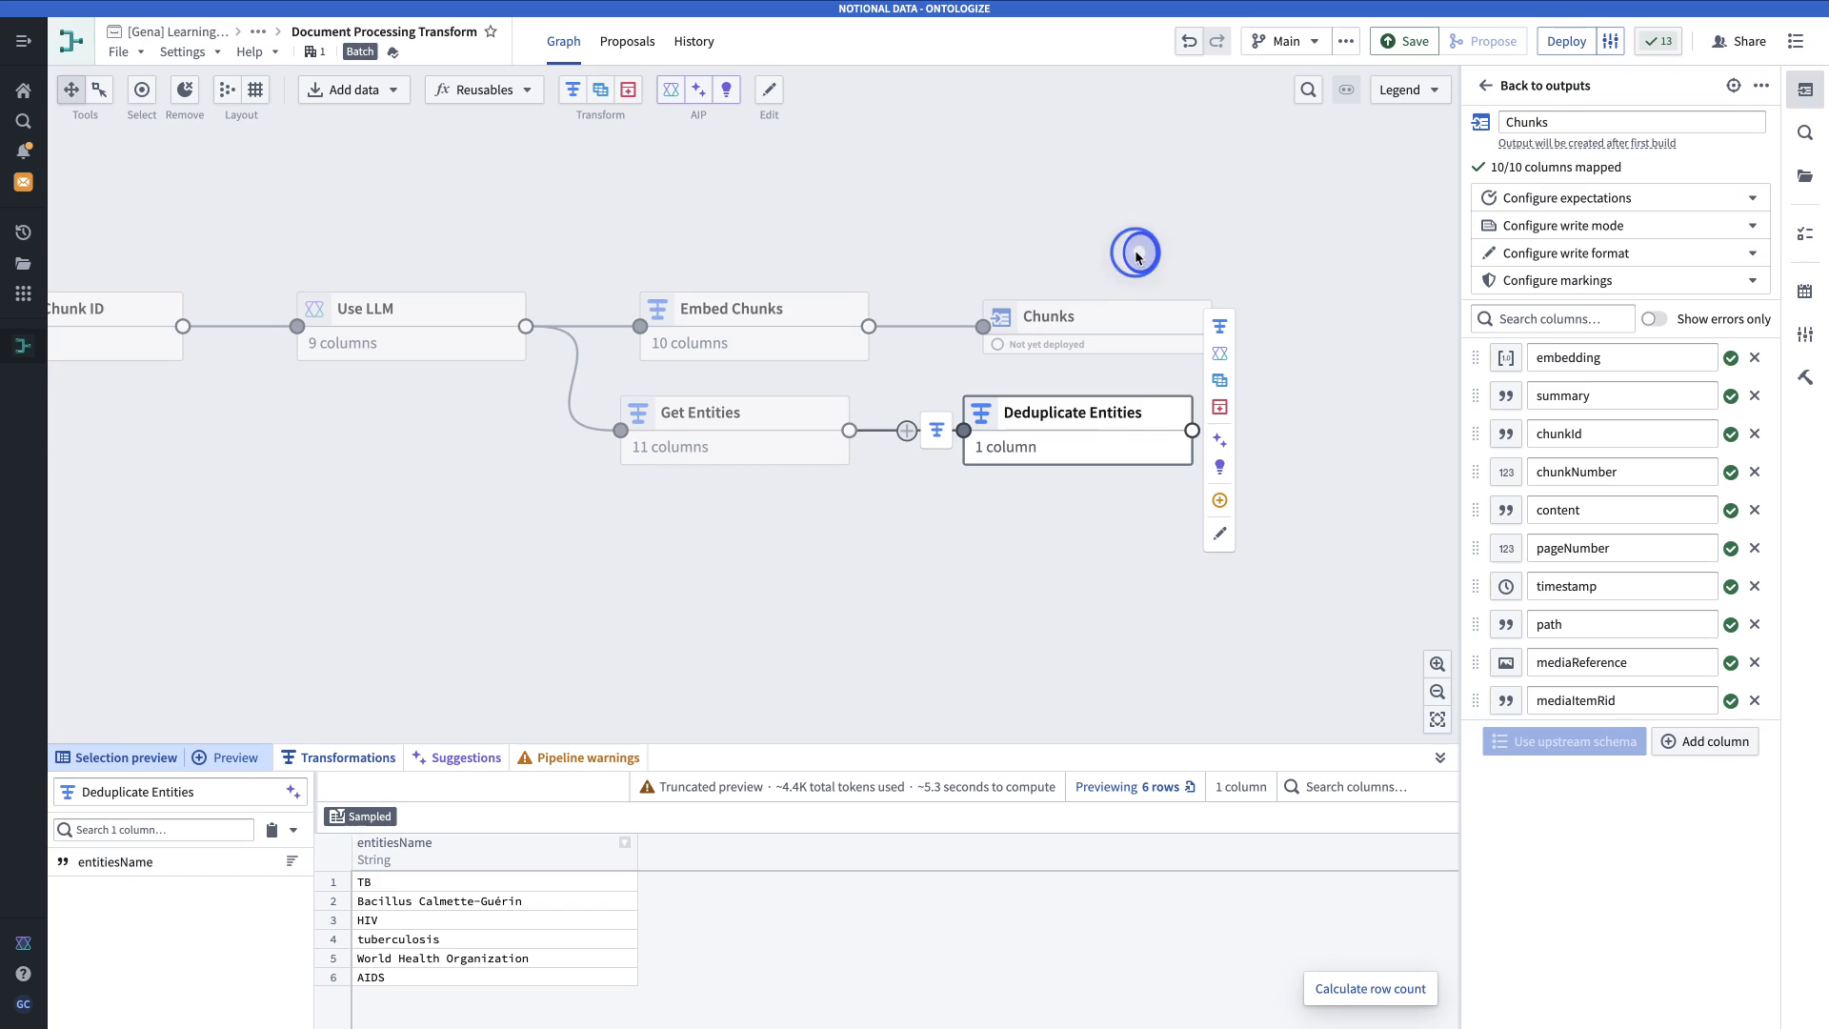
Add a new dataset output after Deduplicate Entities and name it Entities.
drag(1110, 305, 1133, 492)
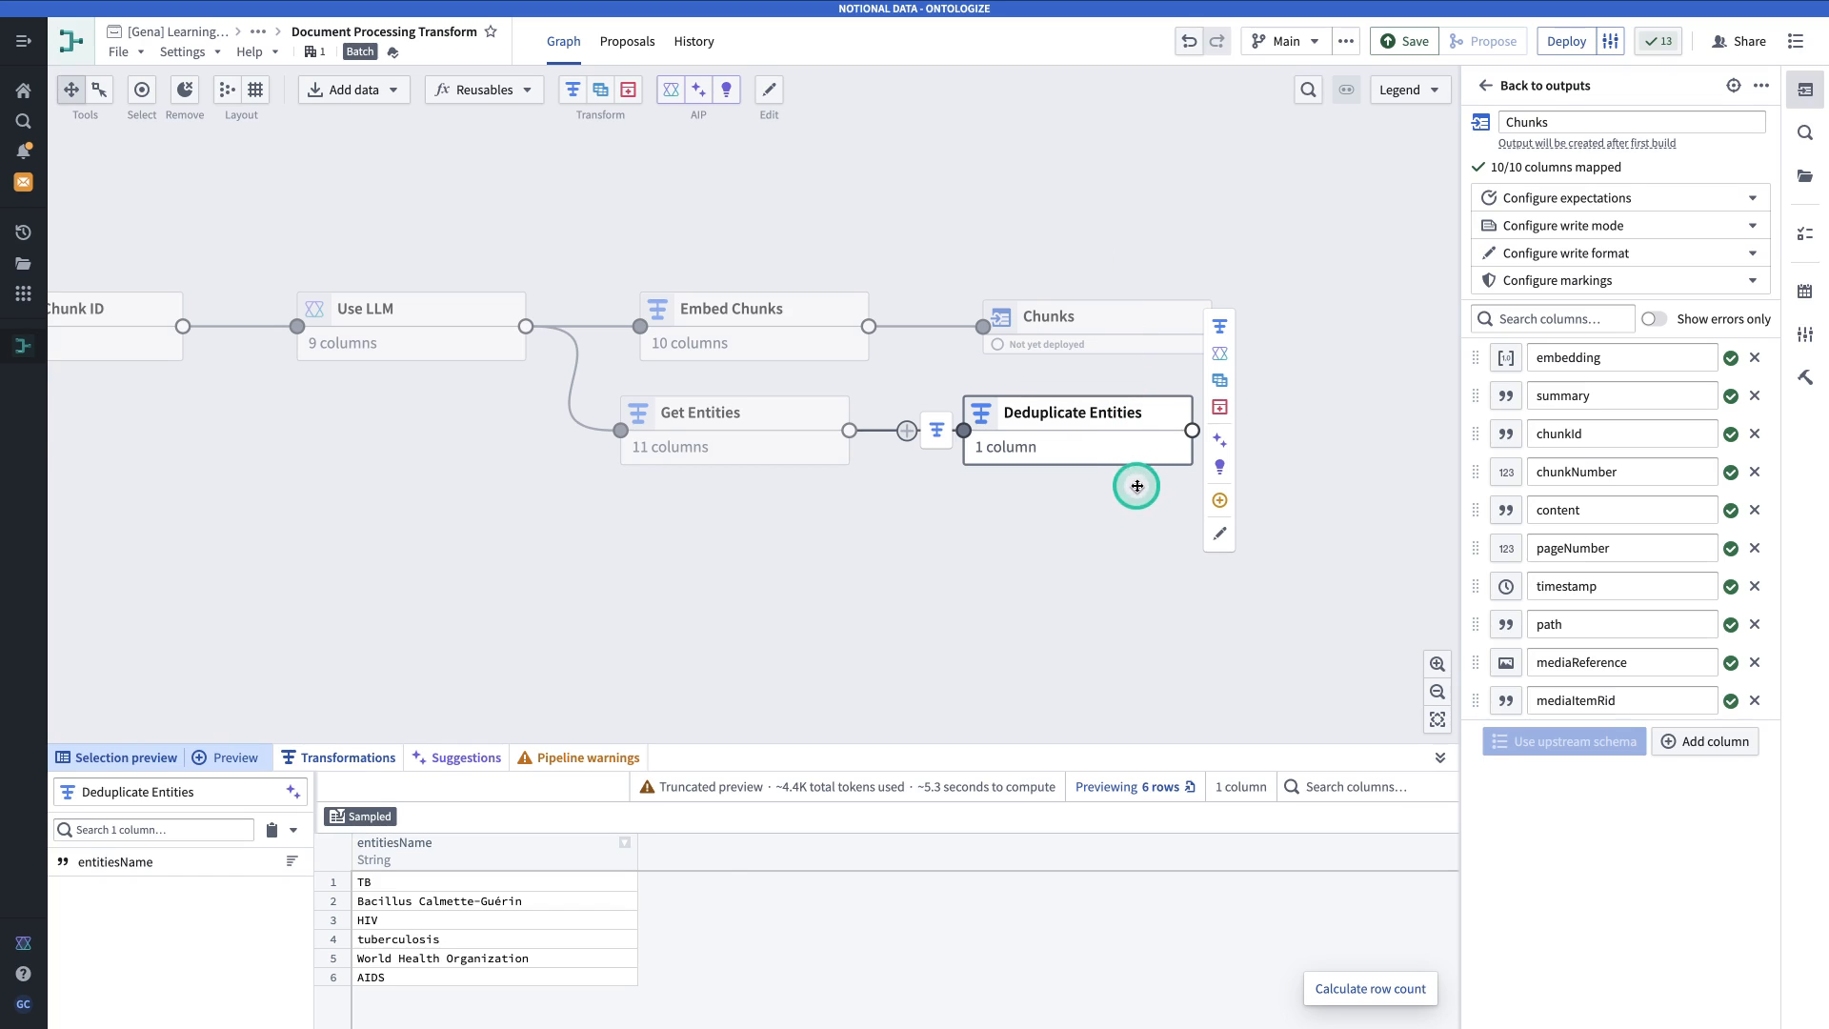
click(1137, 485)
click(1129, 437)
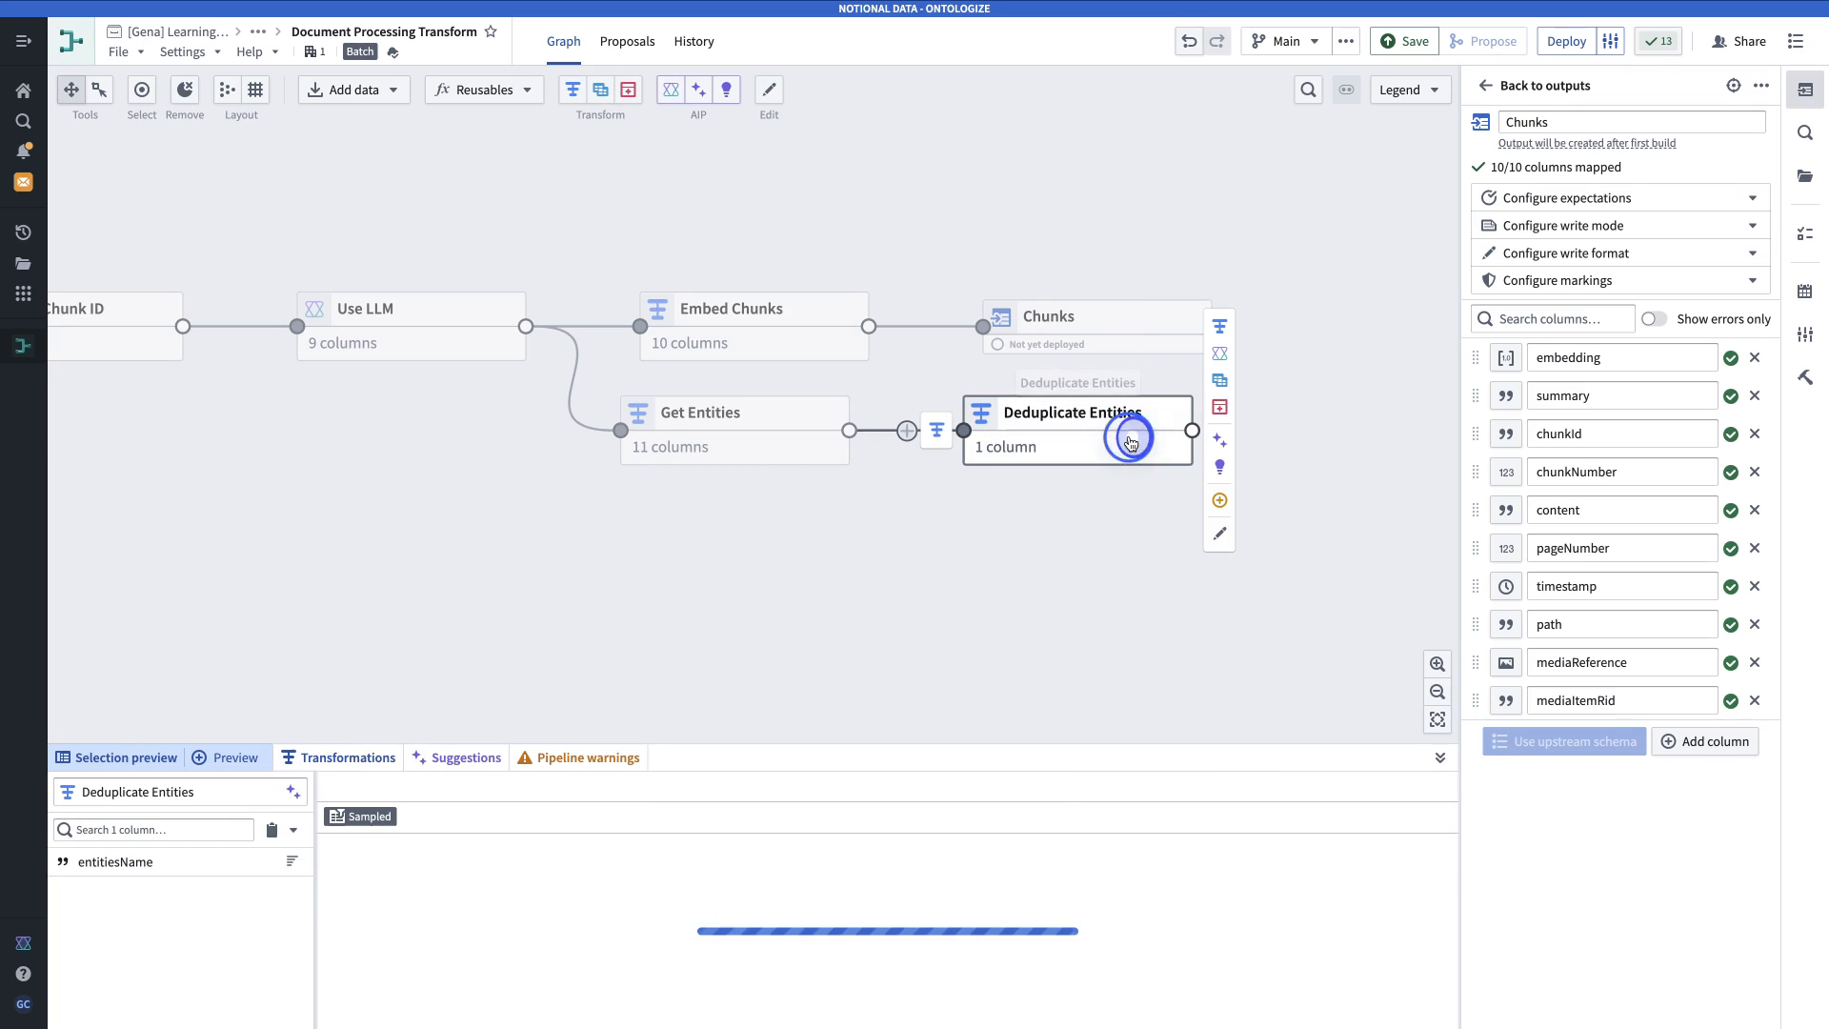
click(1229, 510)
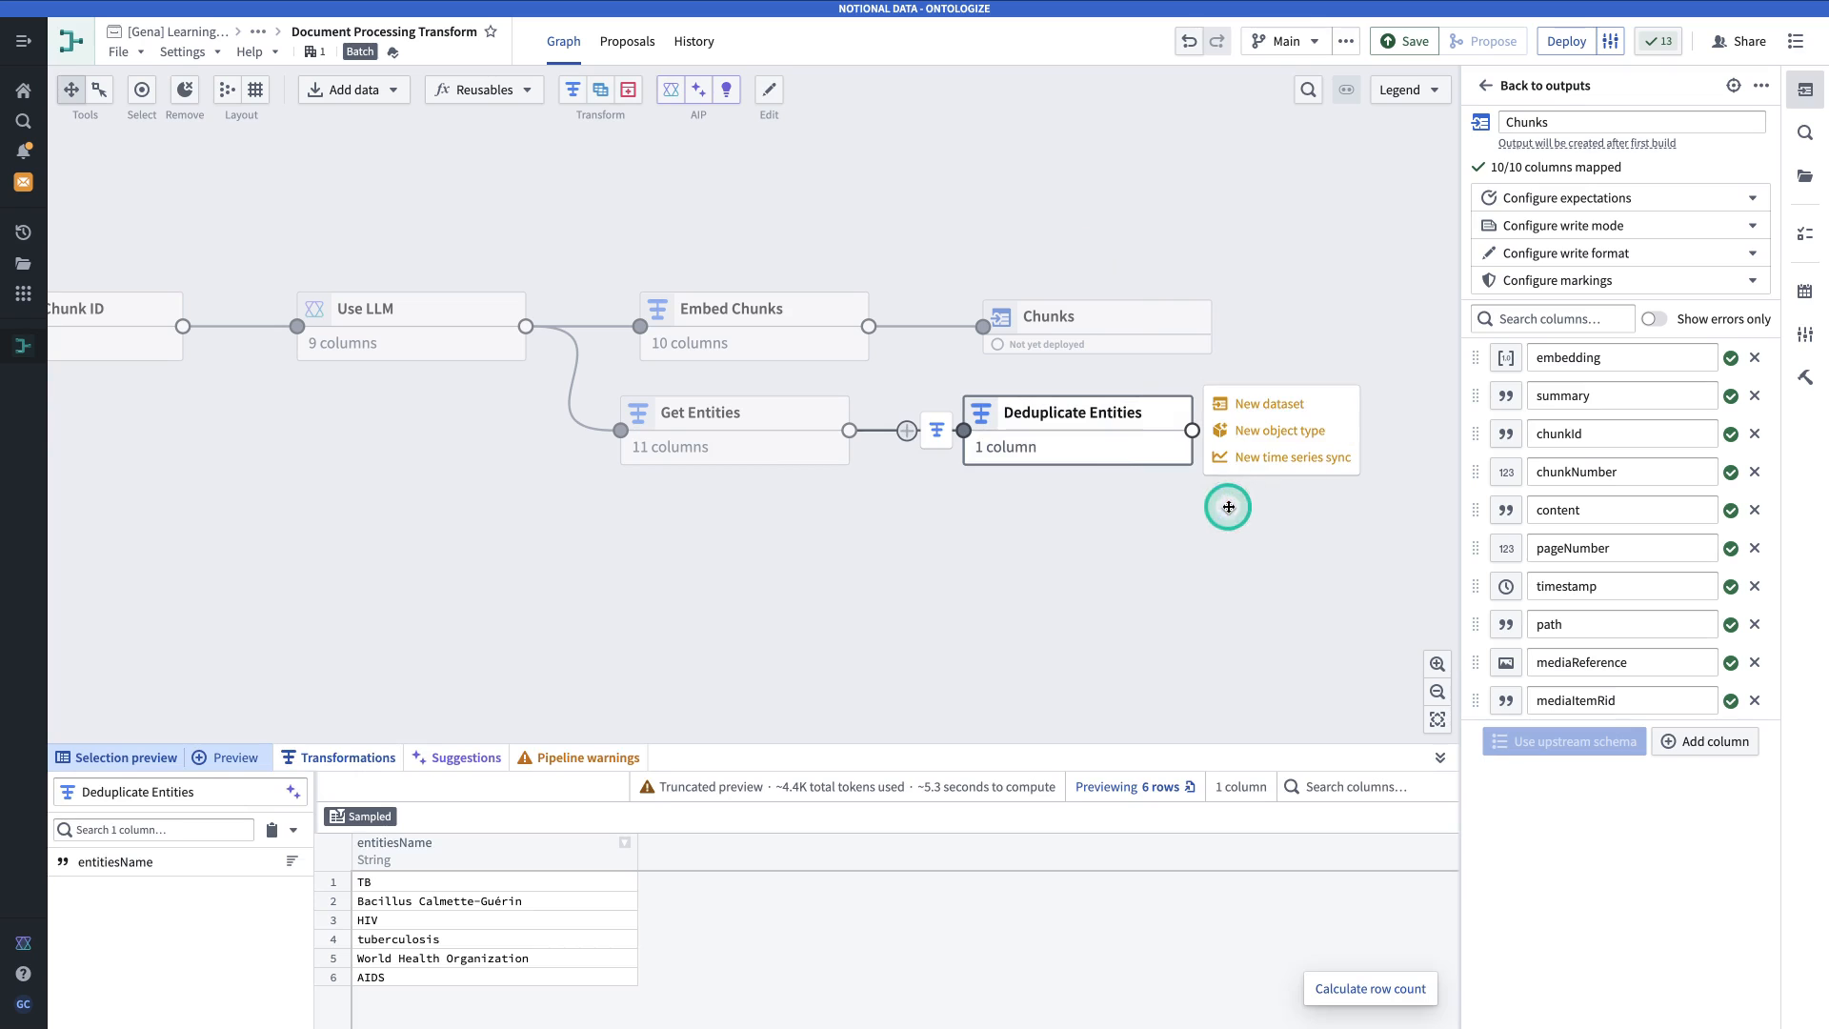
click(1261, 407)
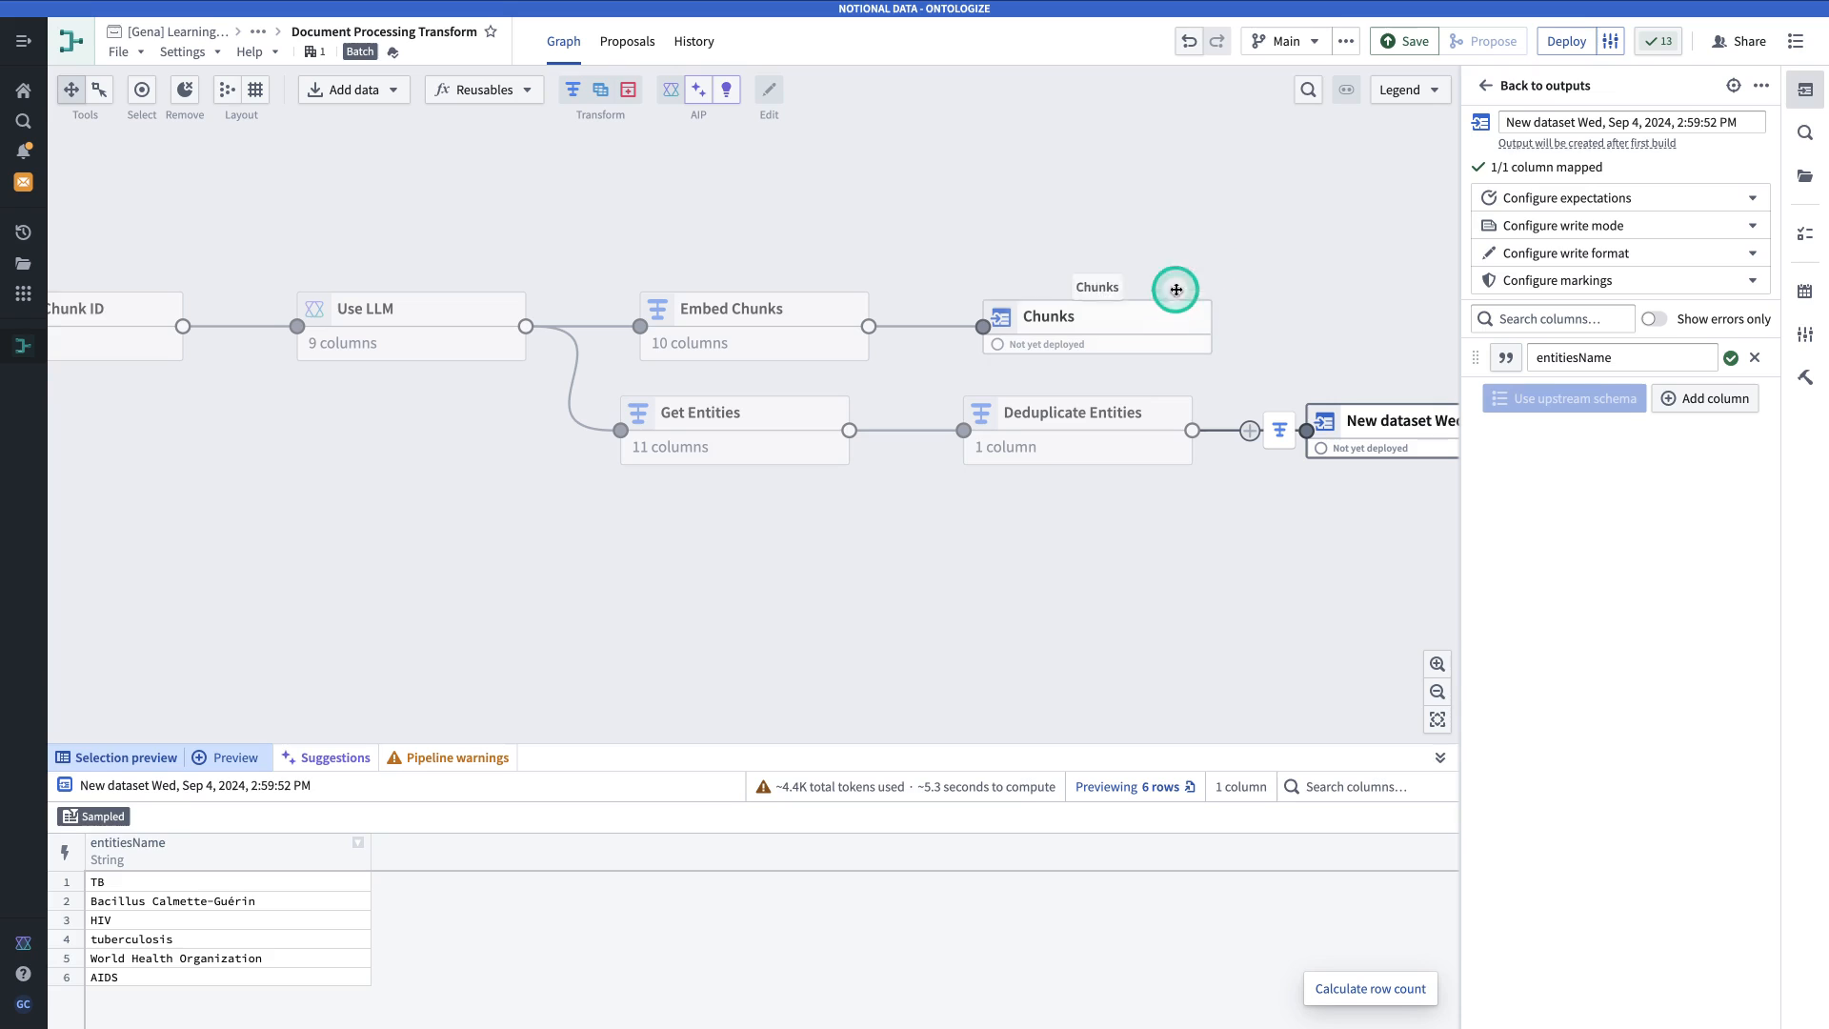
click(1654, 114)
triple_click(1653, 113)
text(Entities)
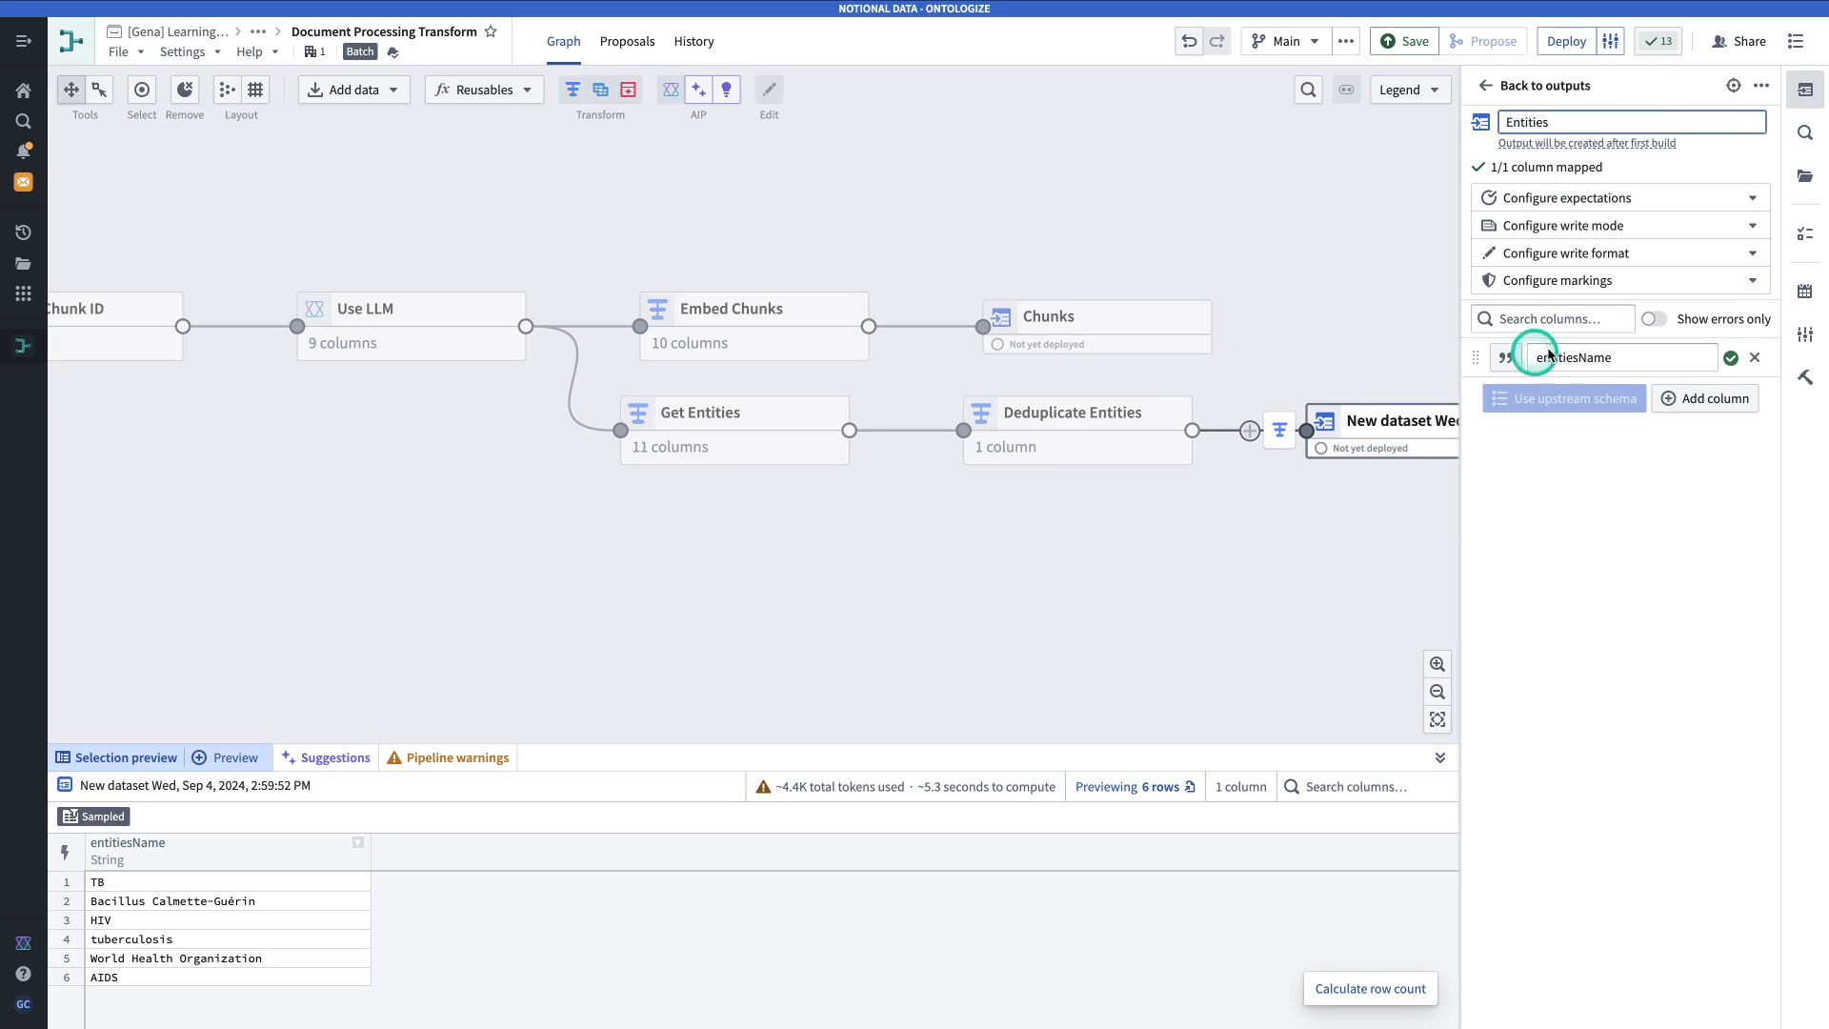
click(922, 498)
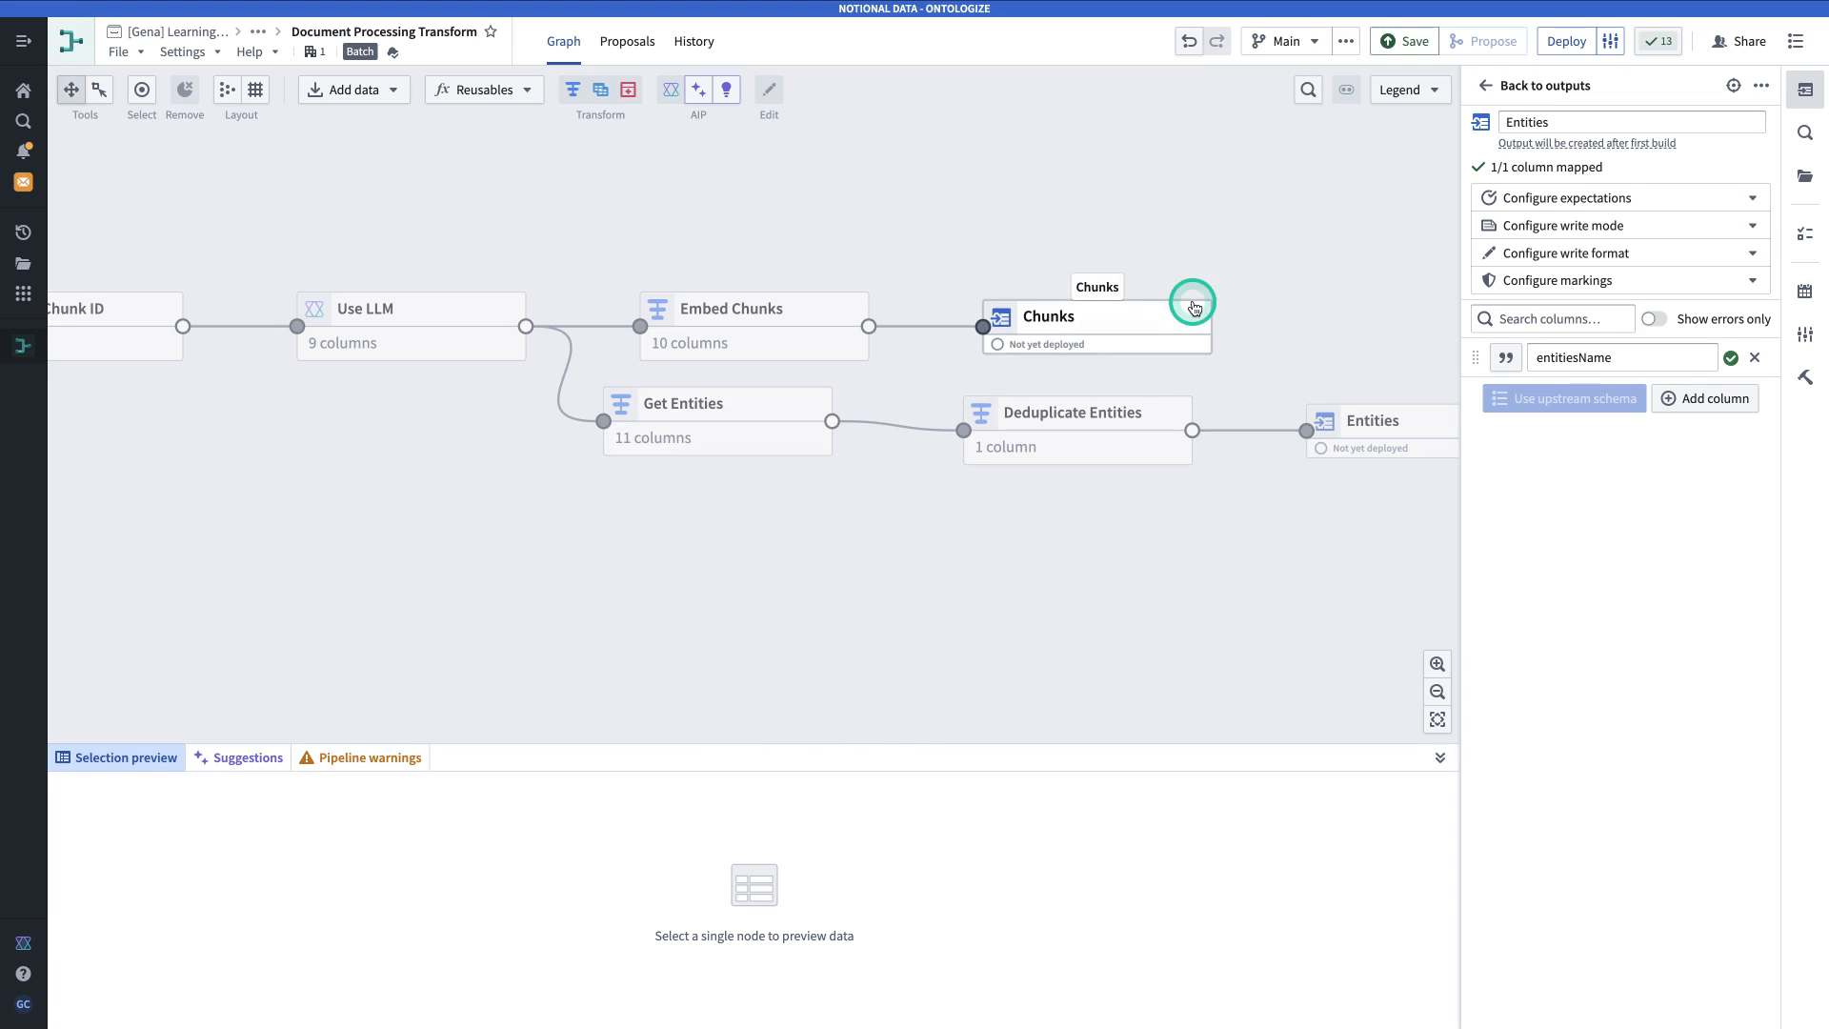
Check the chunkId values in the Get Entities preview, and add a new transform after that node named Get Join Table.
click(744, 436)
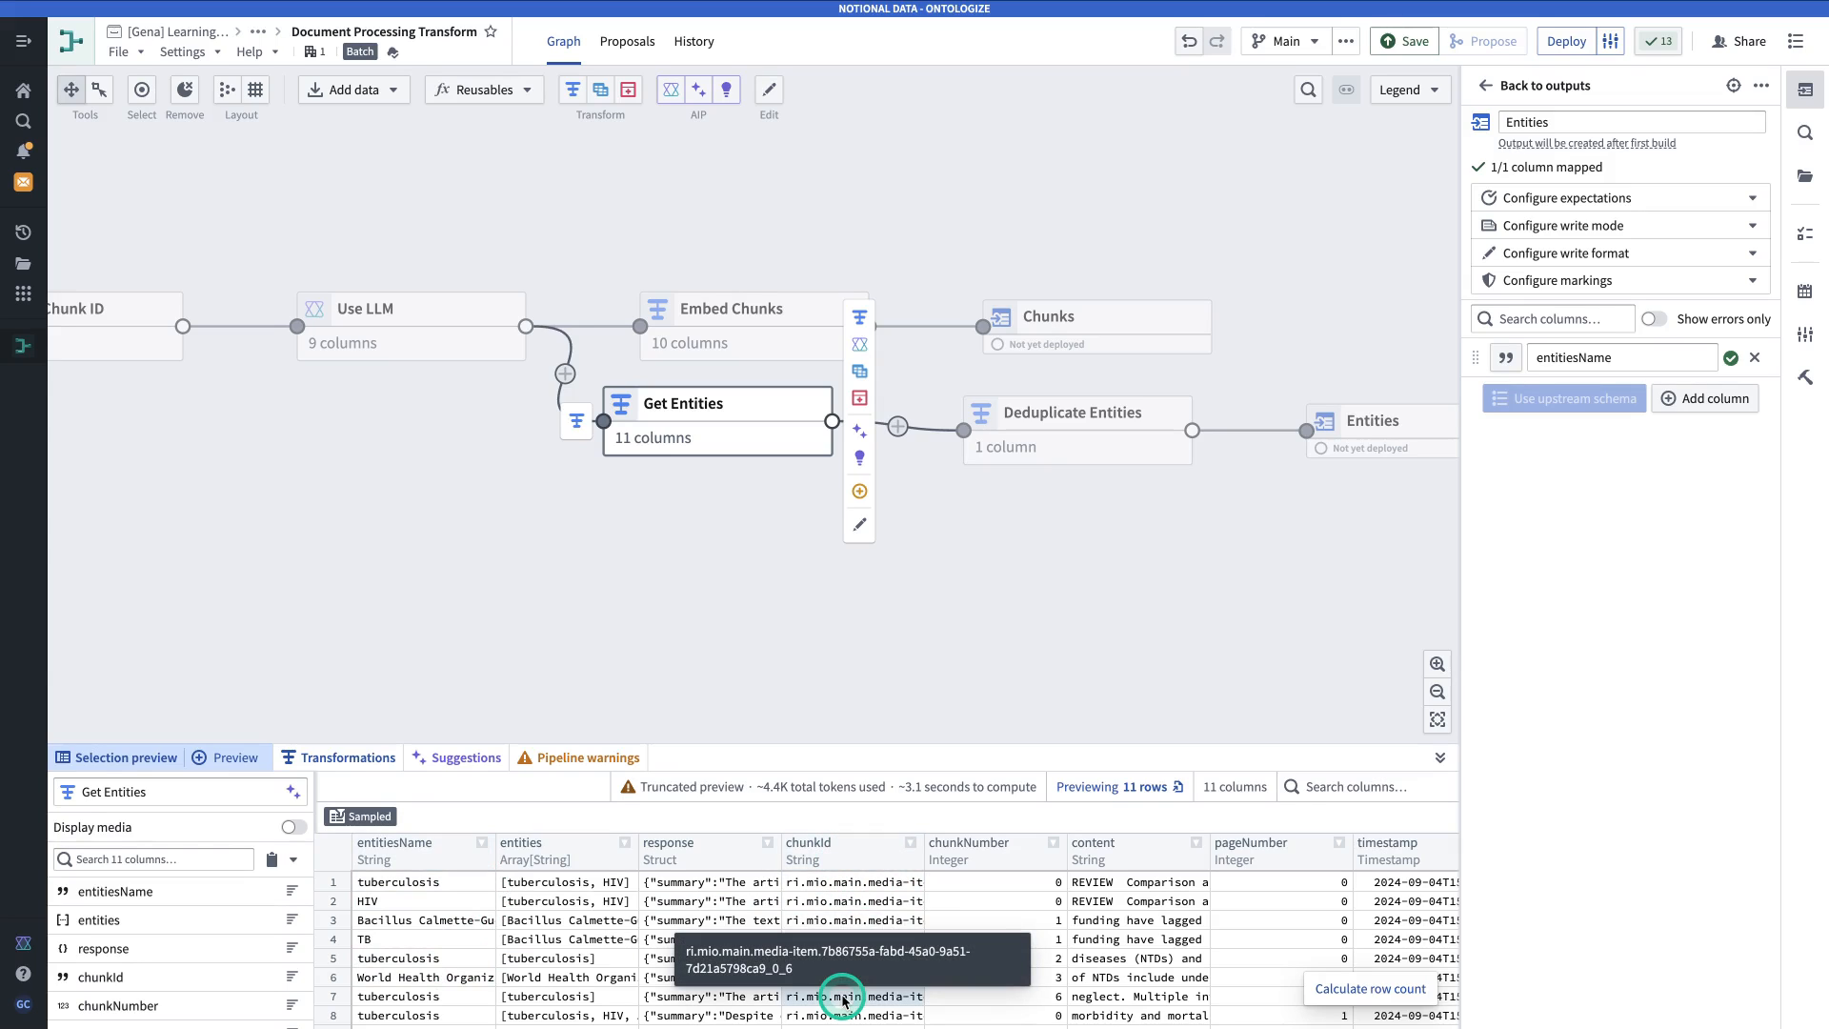
click(838, 956)
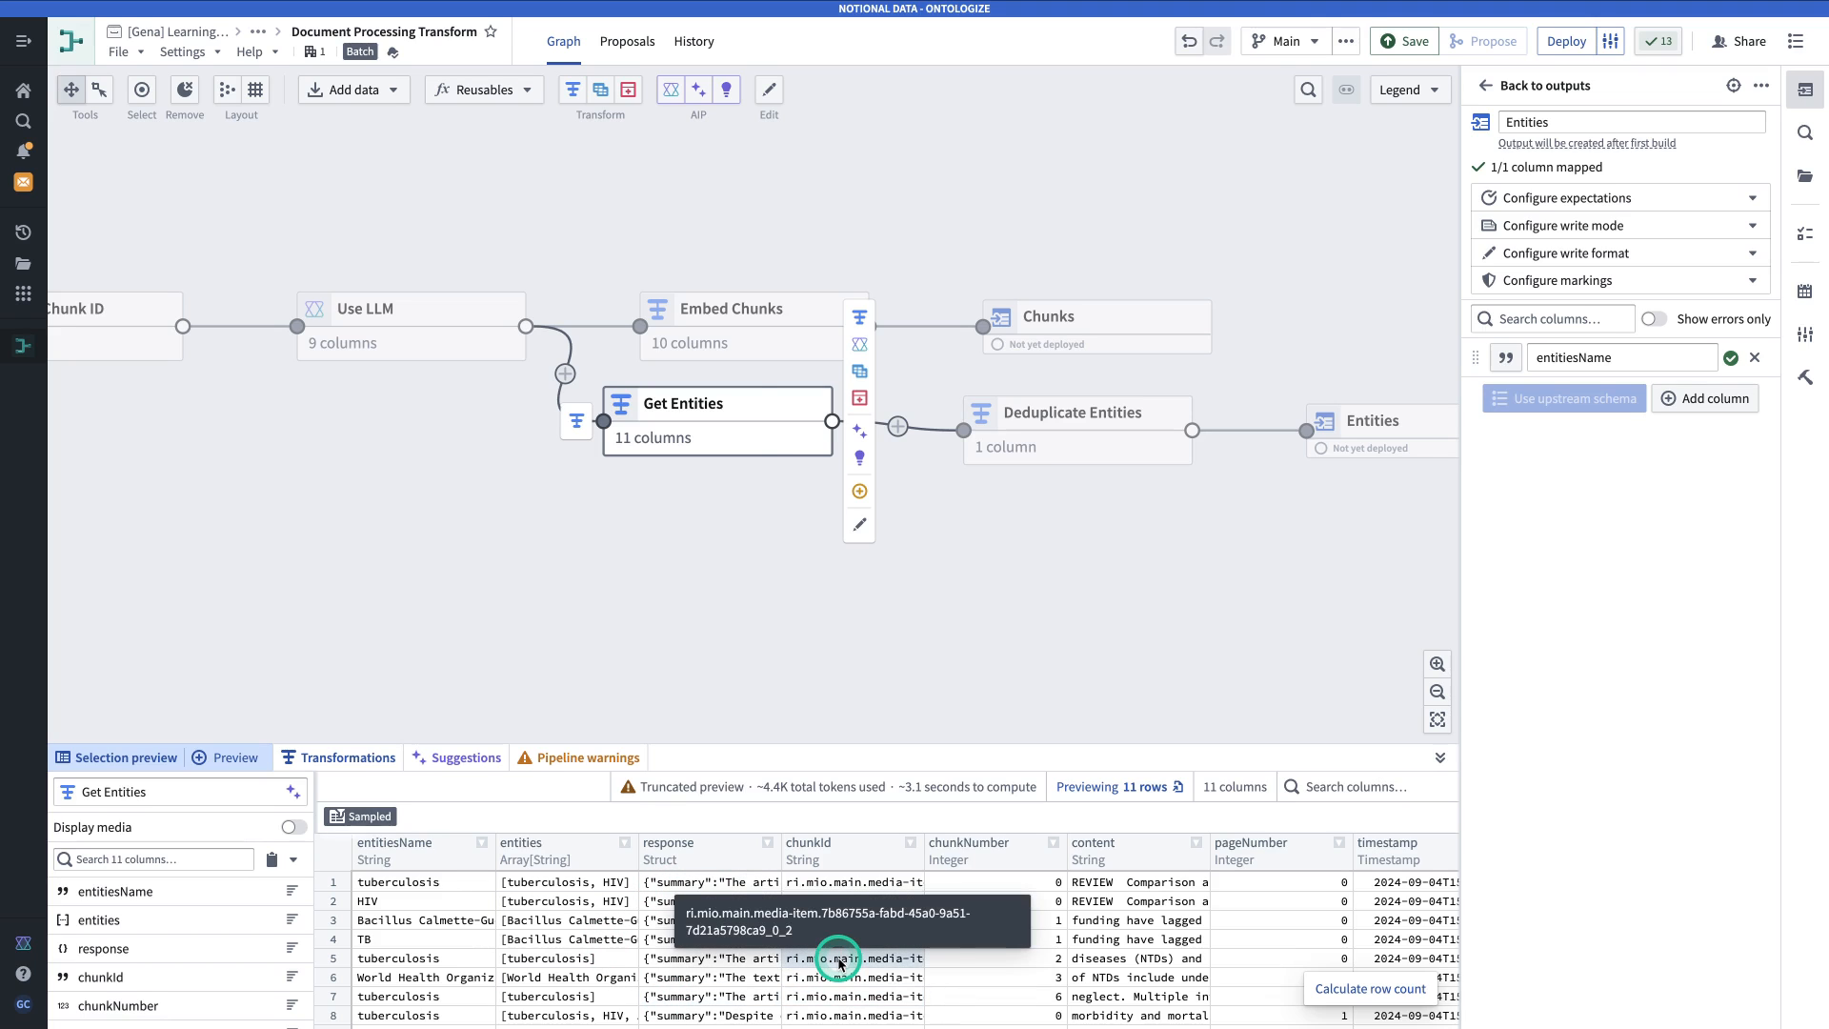
click(757, 426)
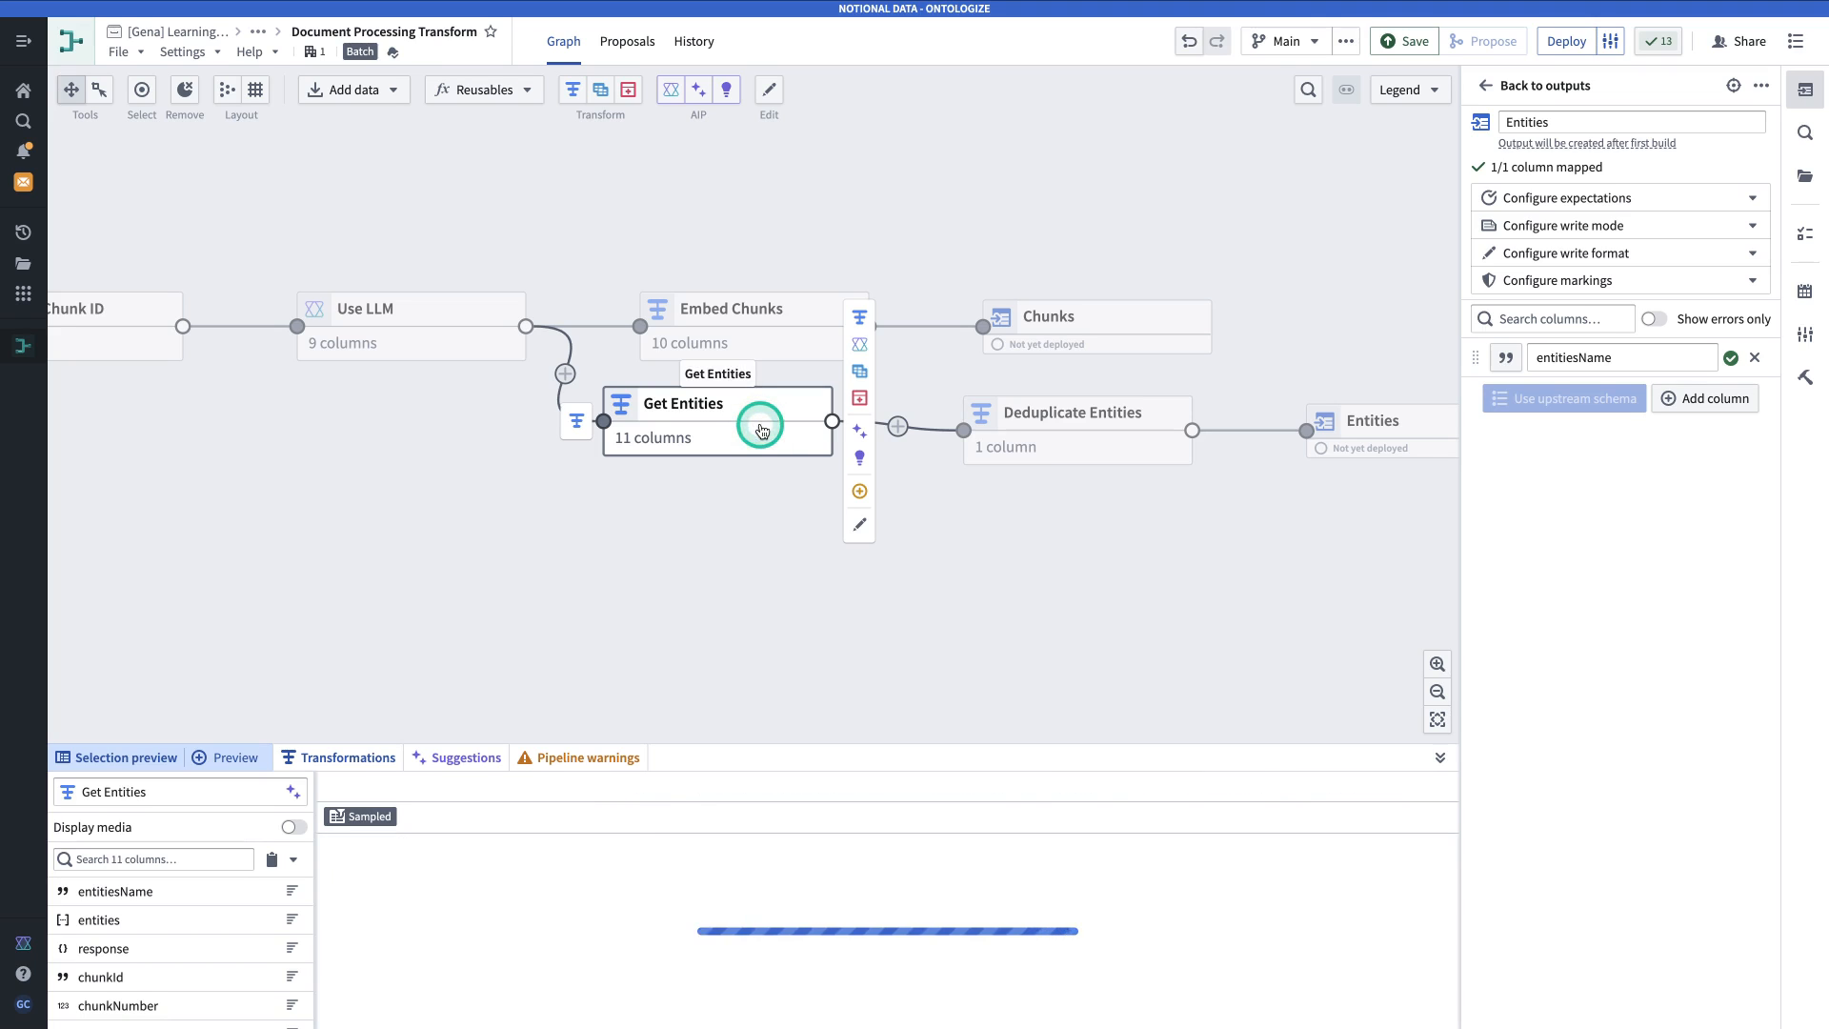
click(869, 315)
click(148, 81)
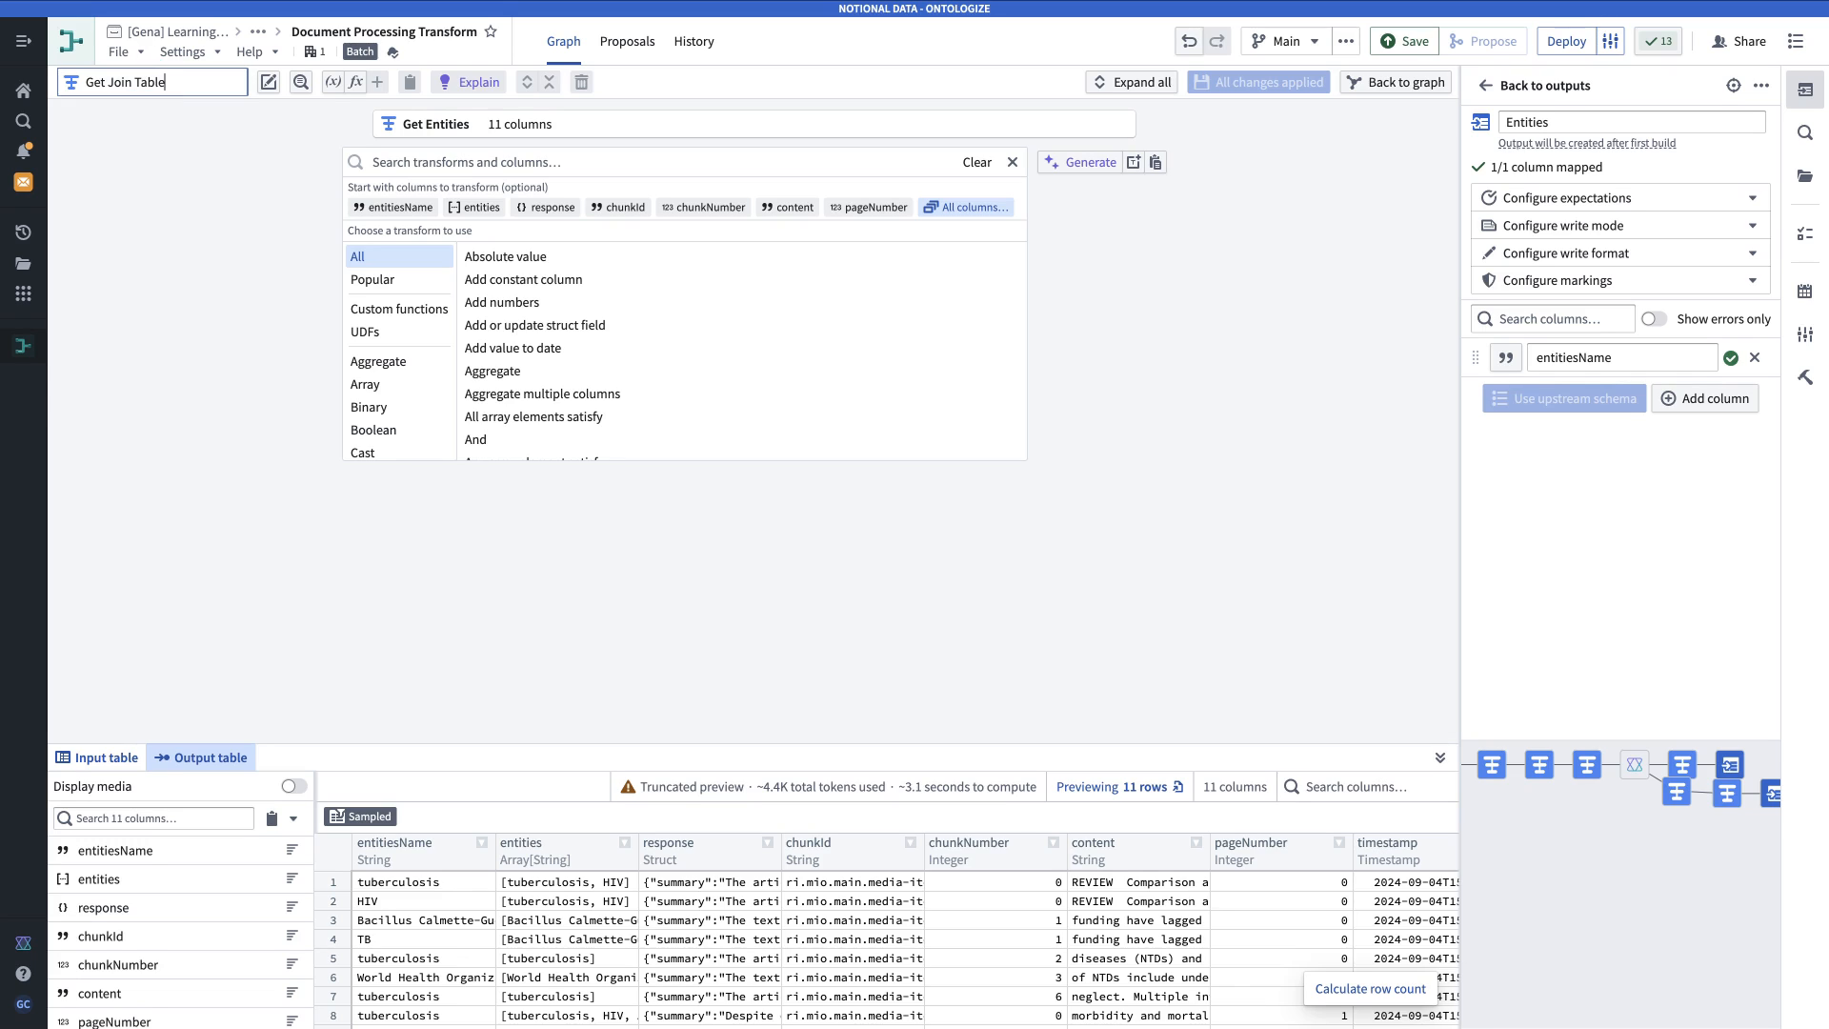
Add a Select columns step to Get Join Table keeping entitiesName and chunkId, and apply it.
click(569, 160)
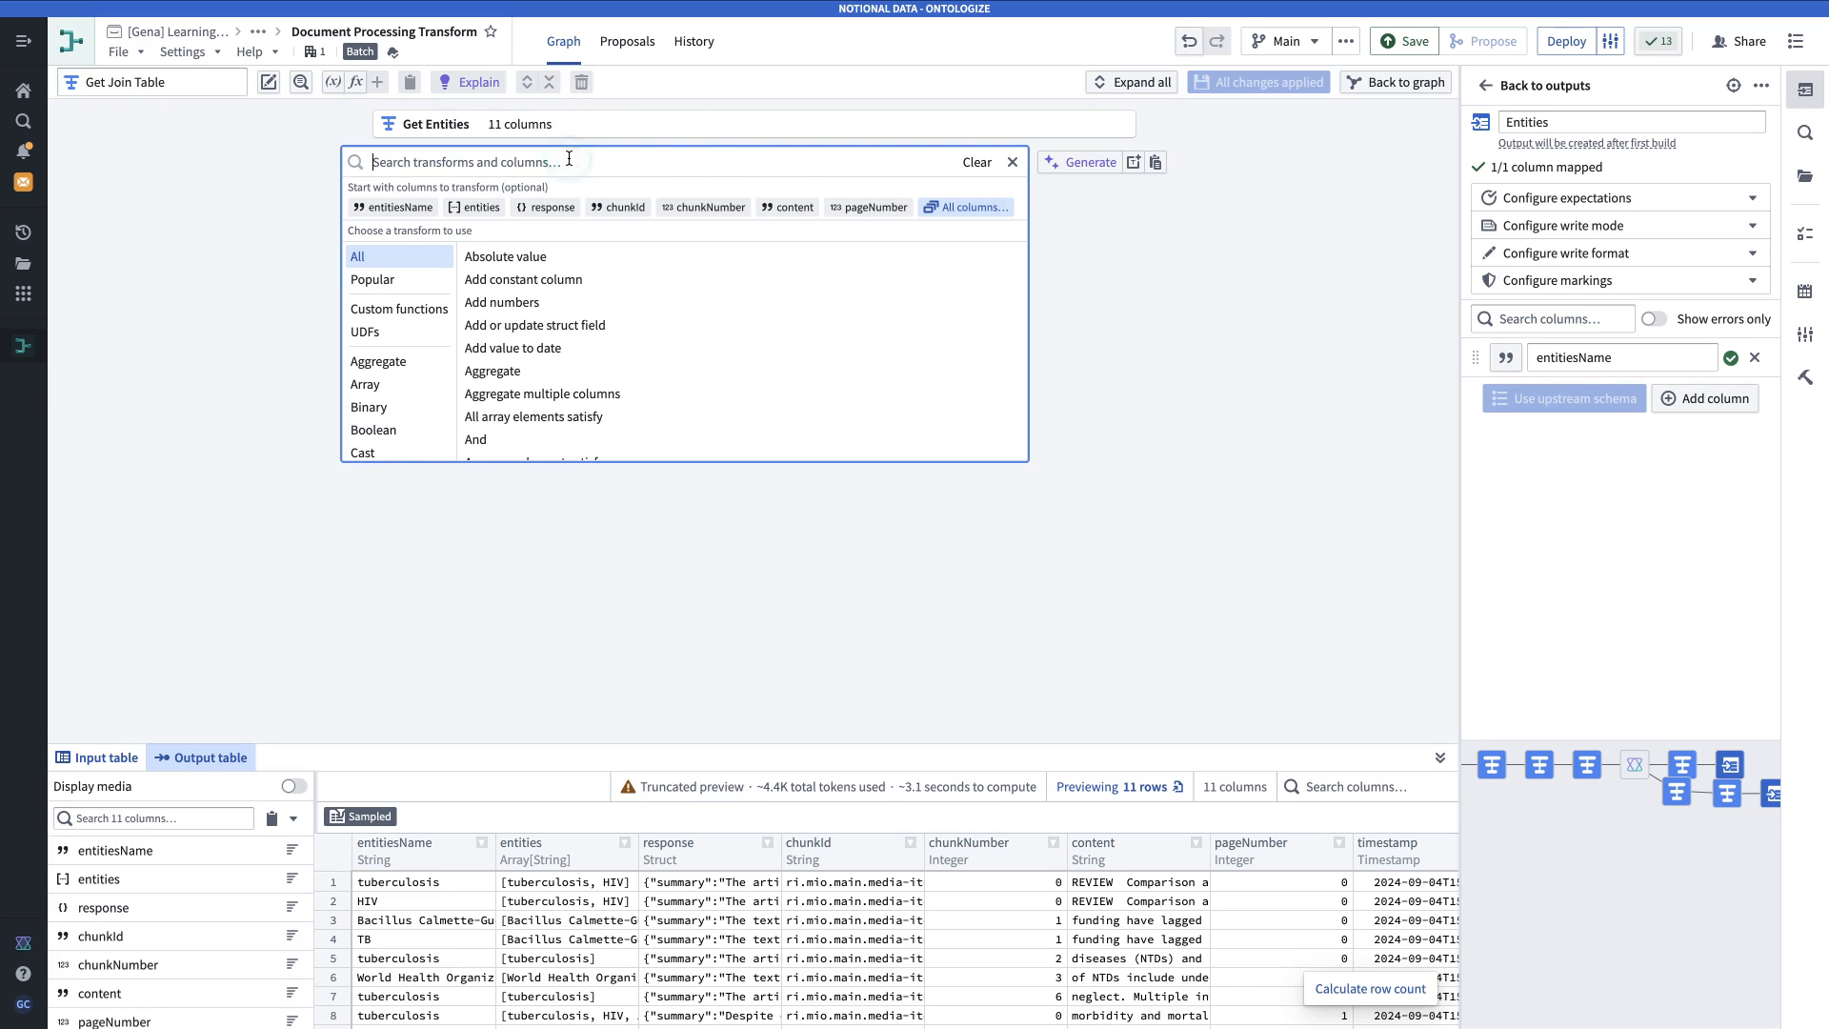
text(selec)
click(670, 200)
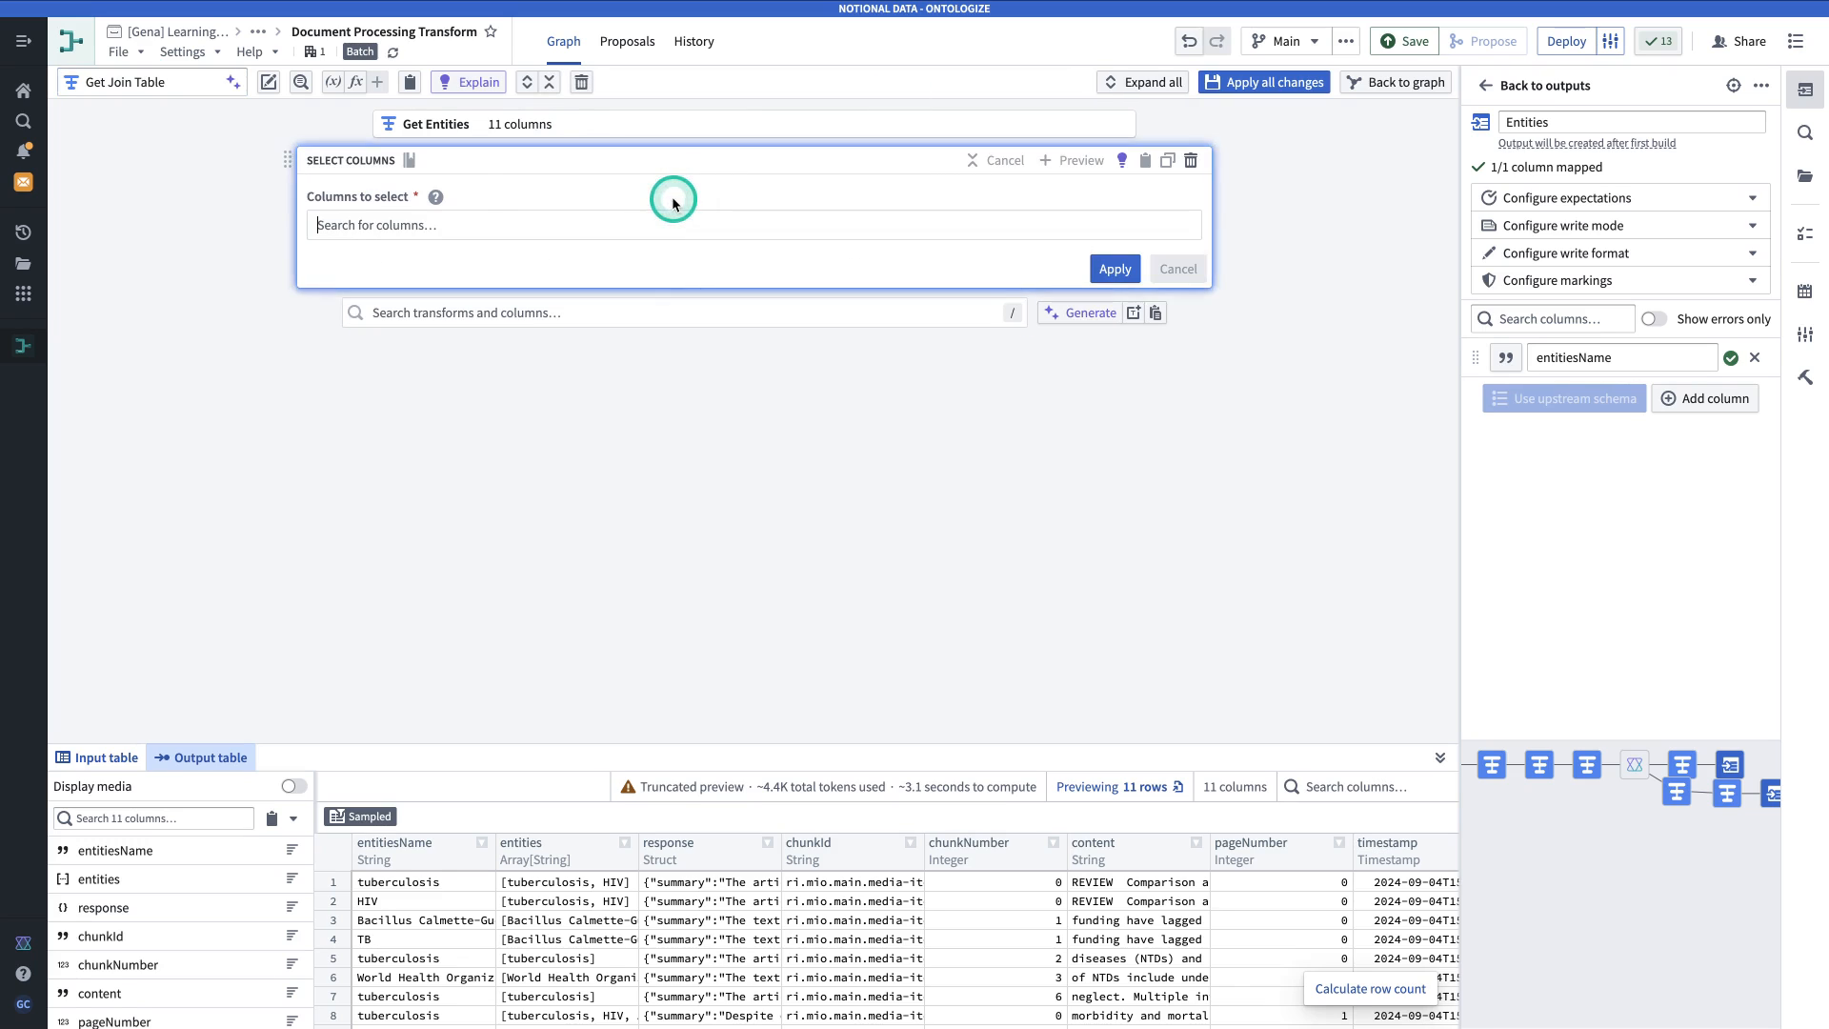
click(480, 226)
text(ent)
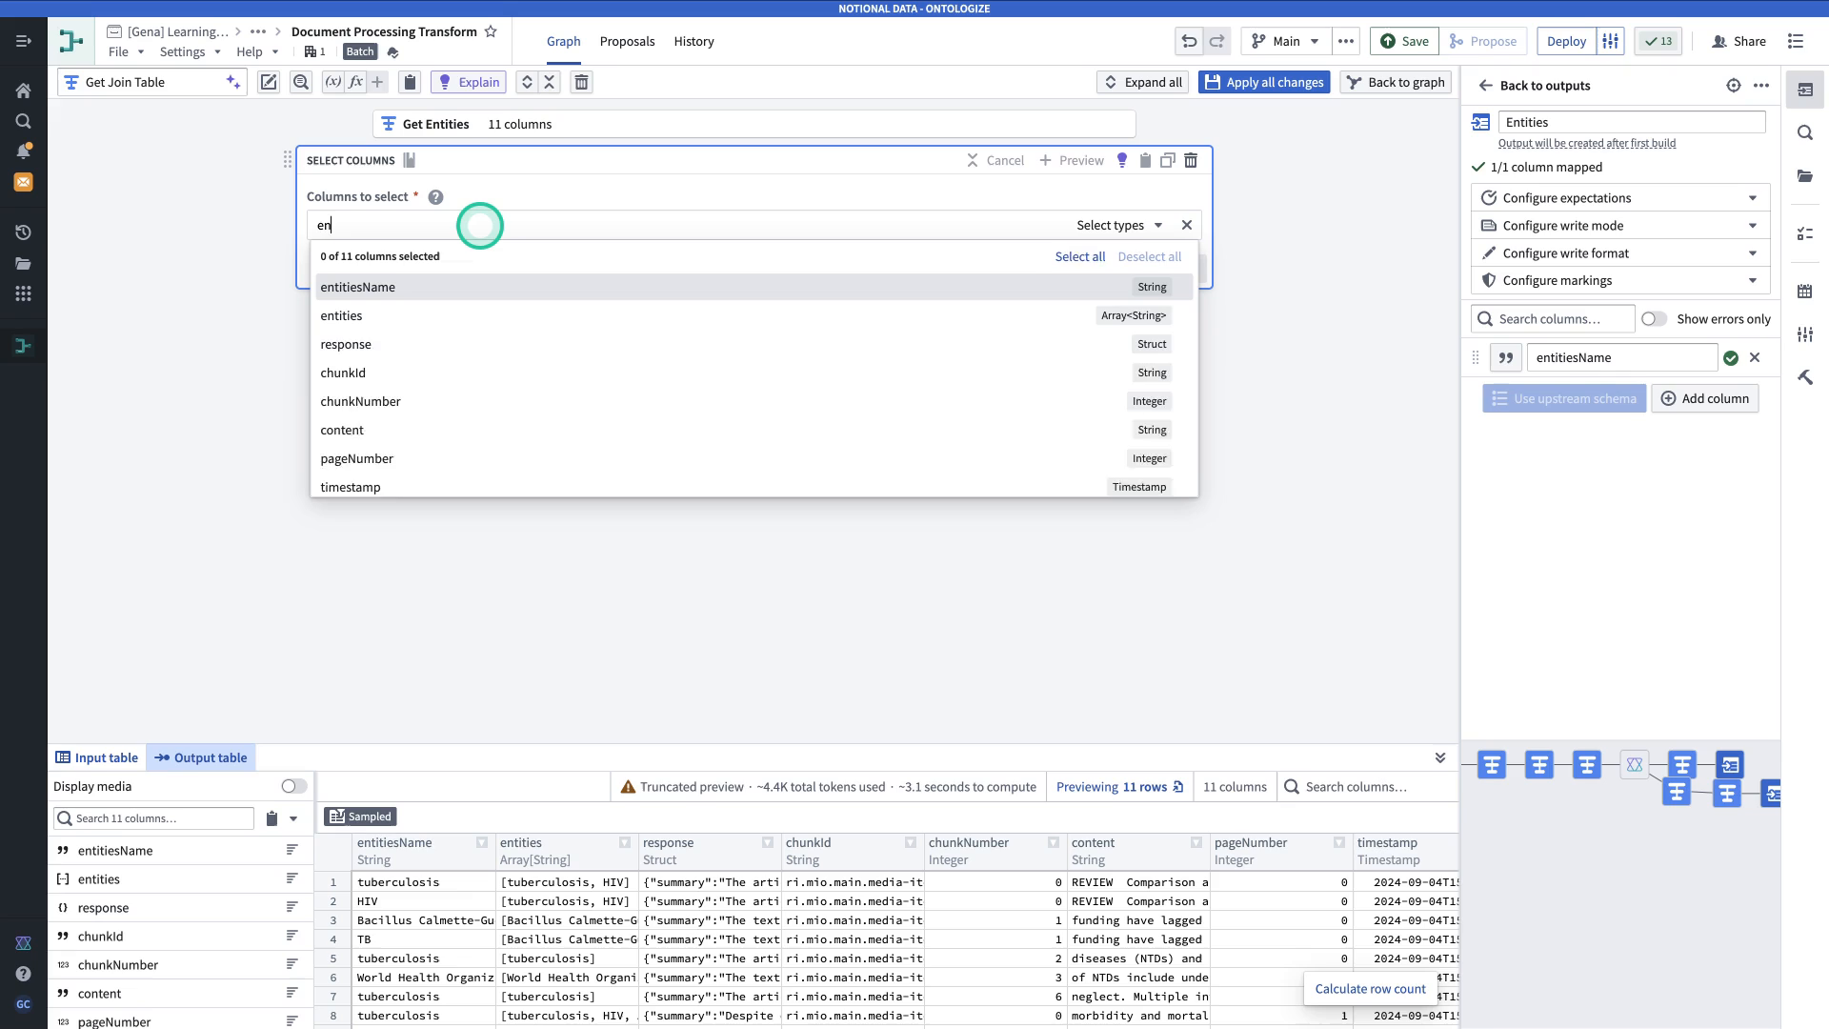
click(455, 290)
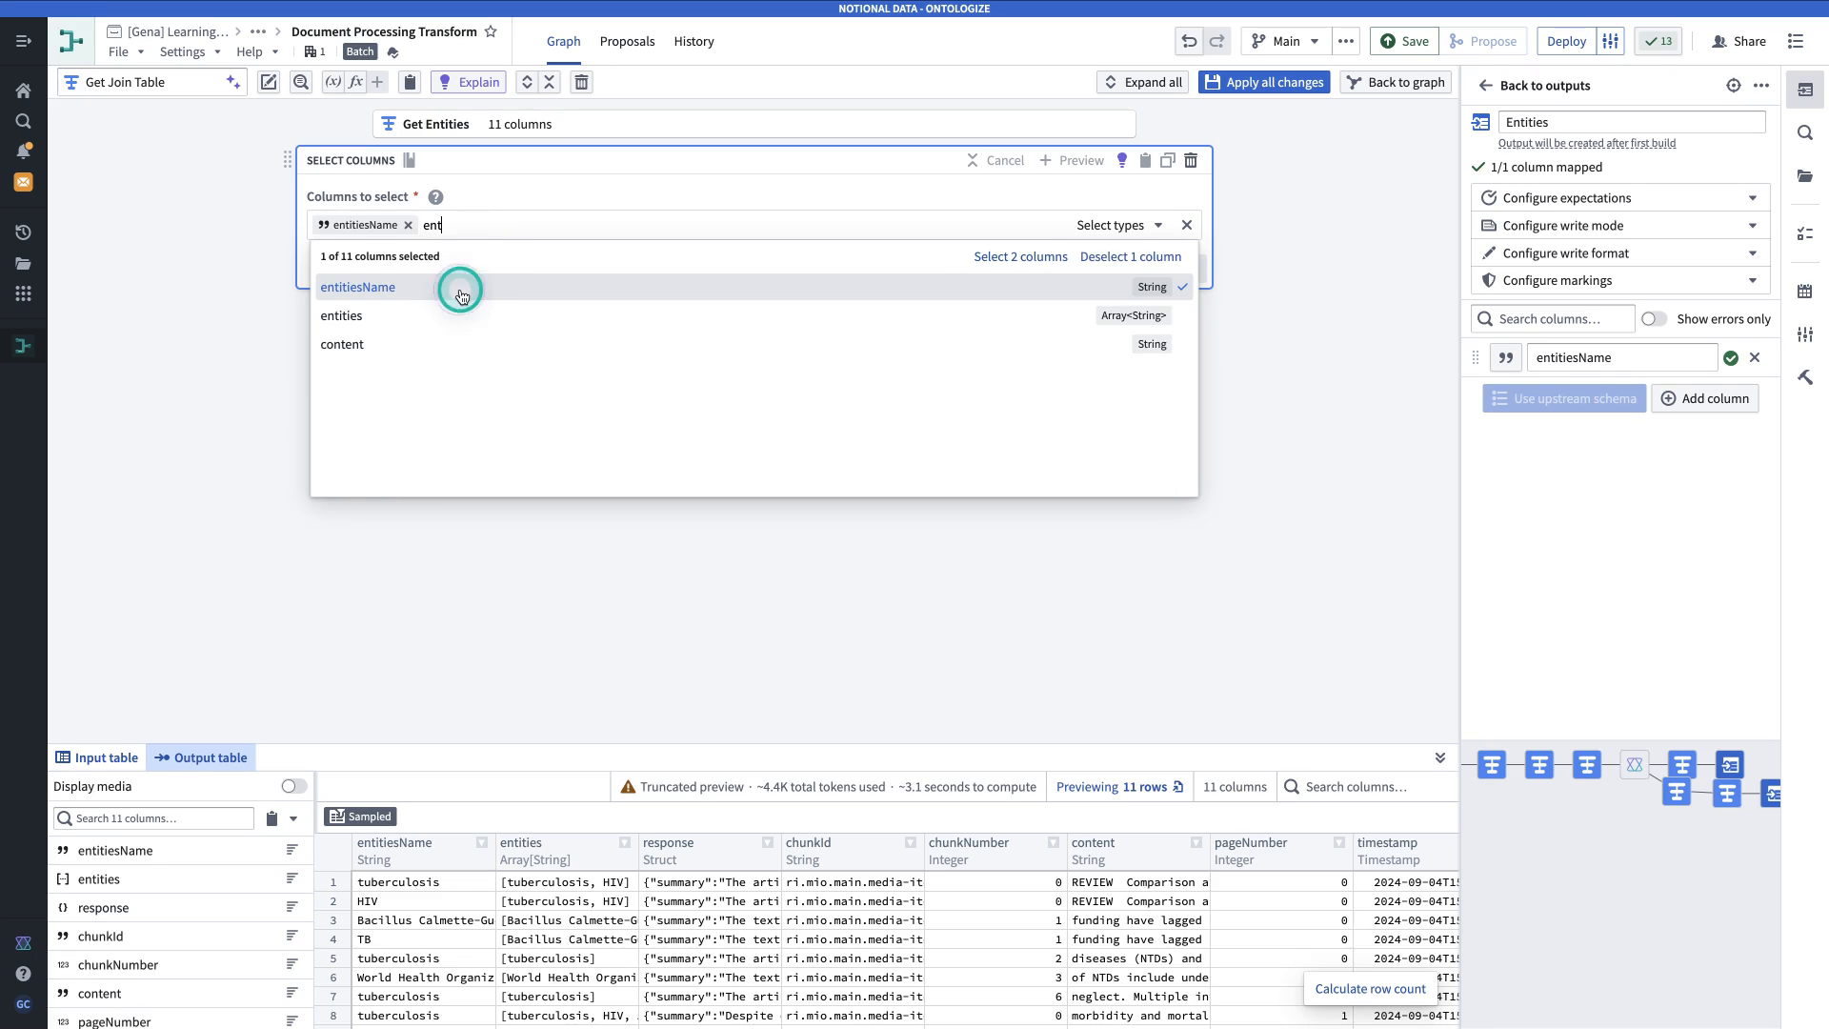
key(BackSpace)
key(BackSpace)
key(BackSpace)
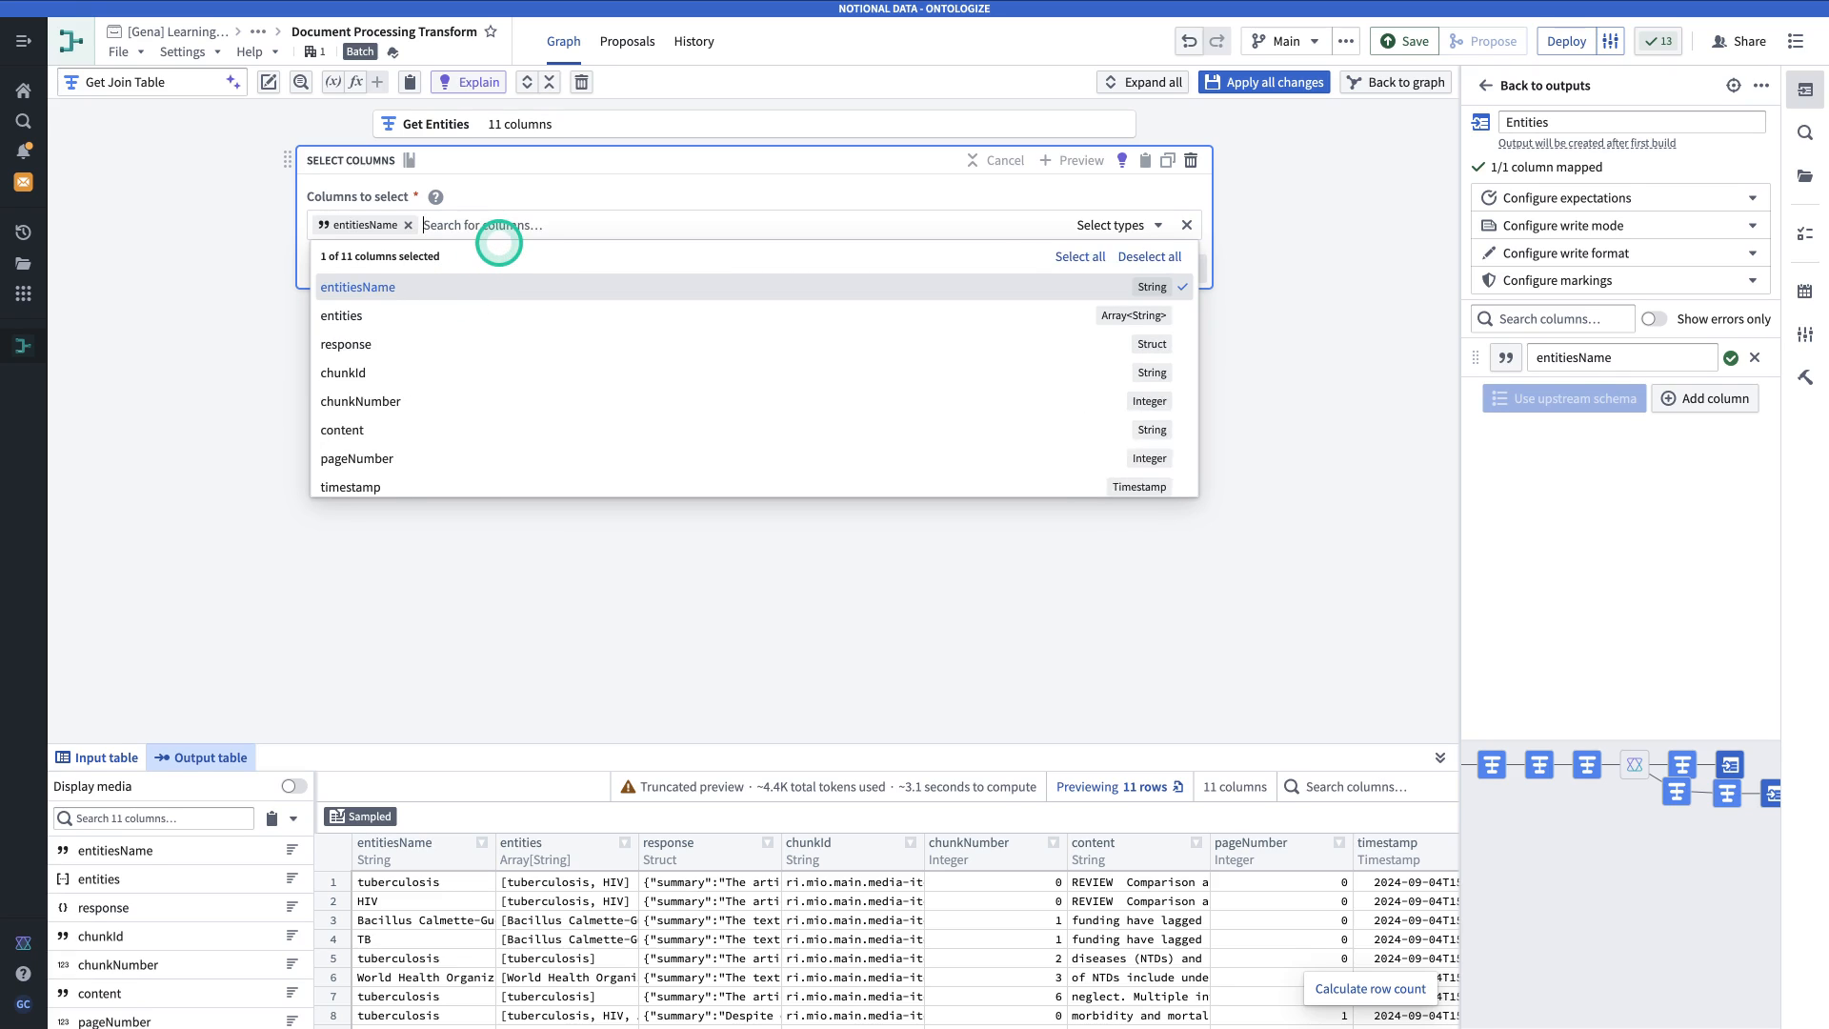
text(chunk)
click(470, 291)
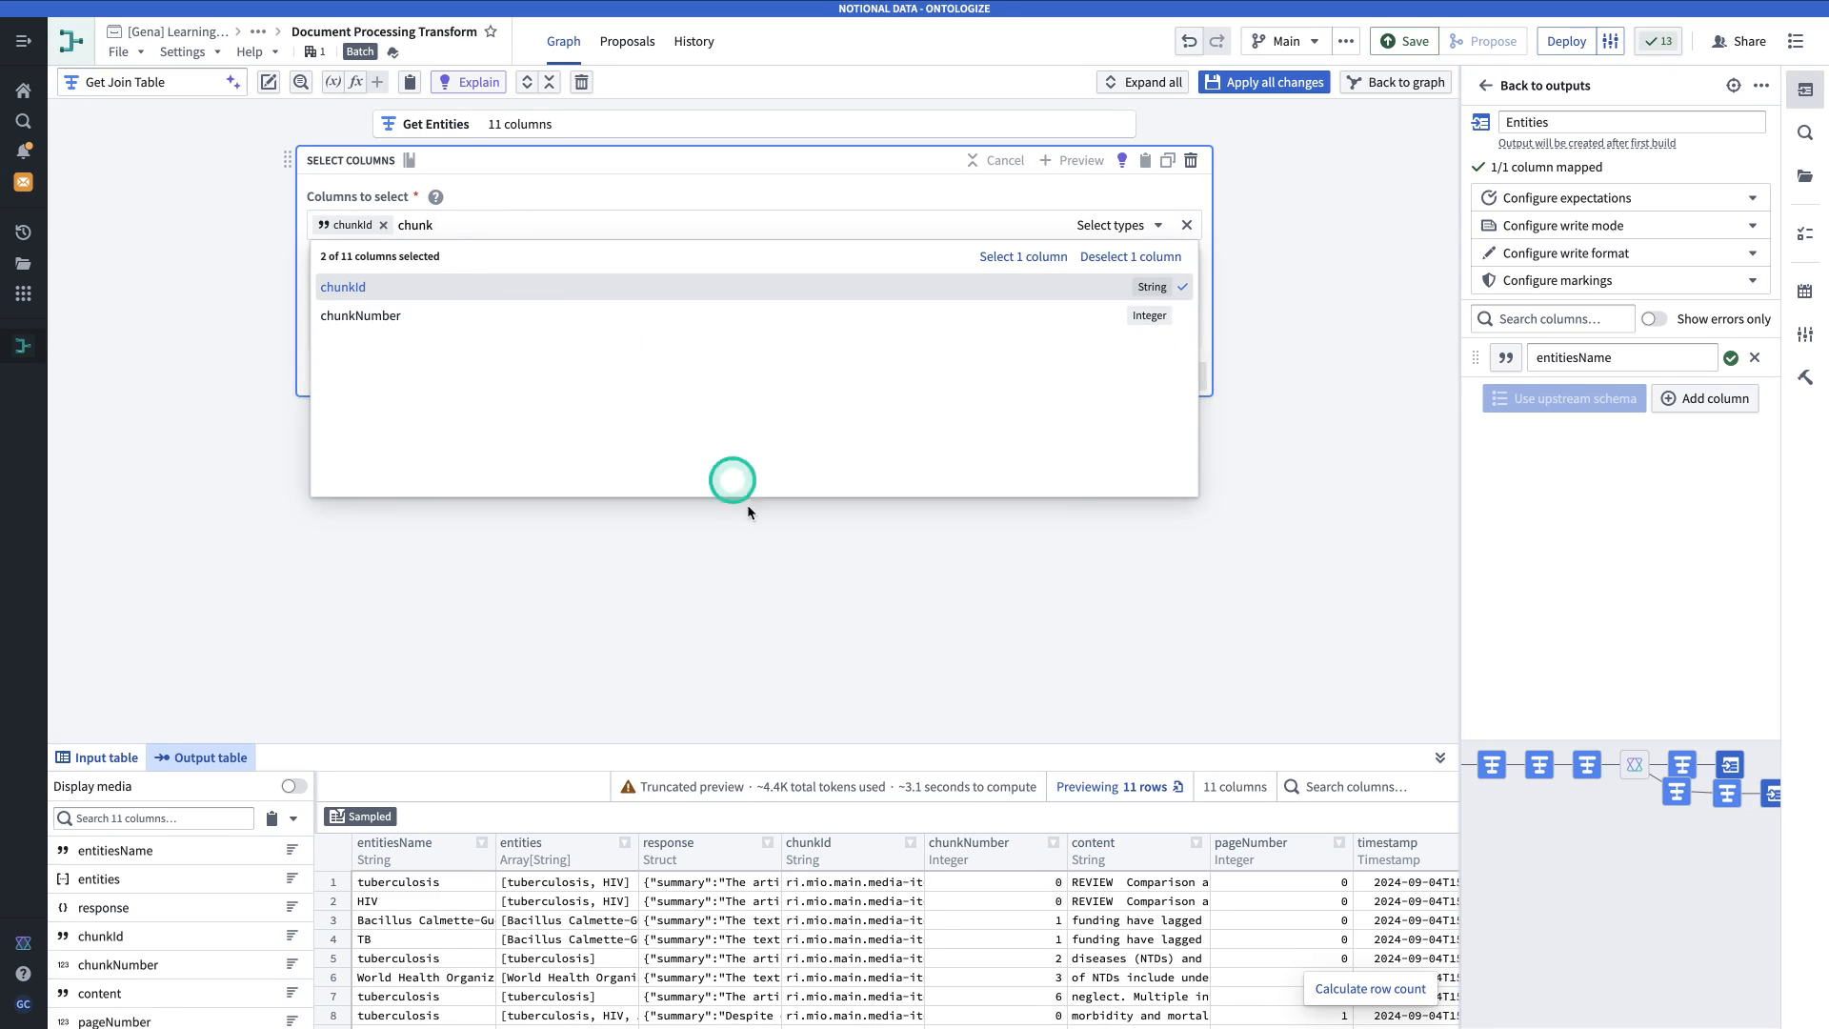
click(846, 614)
click(1110, 377)
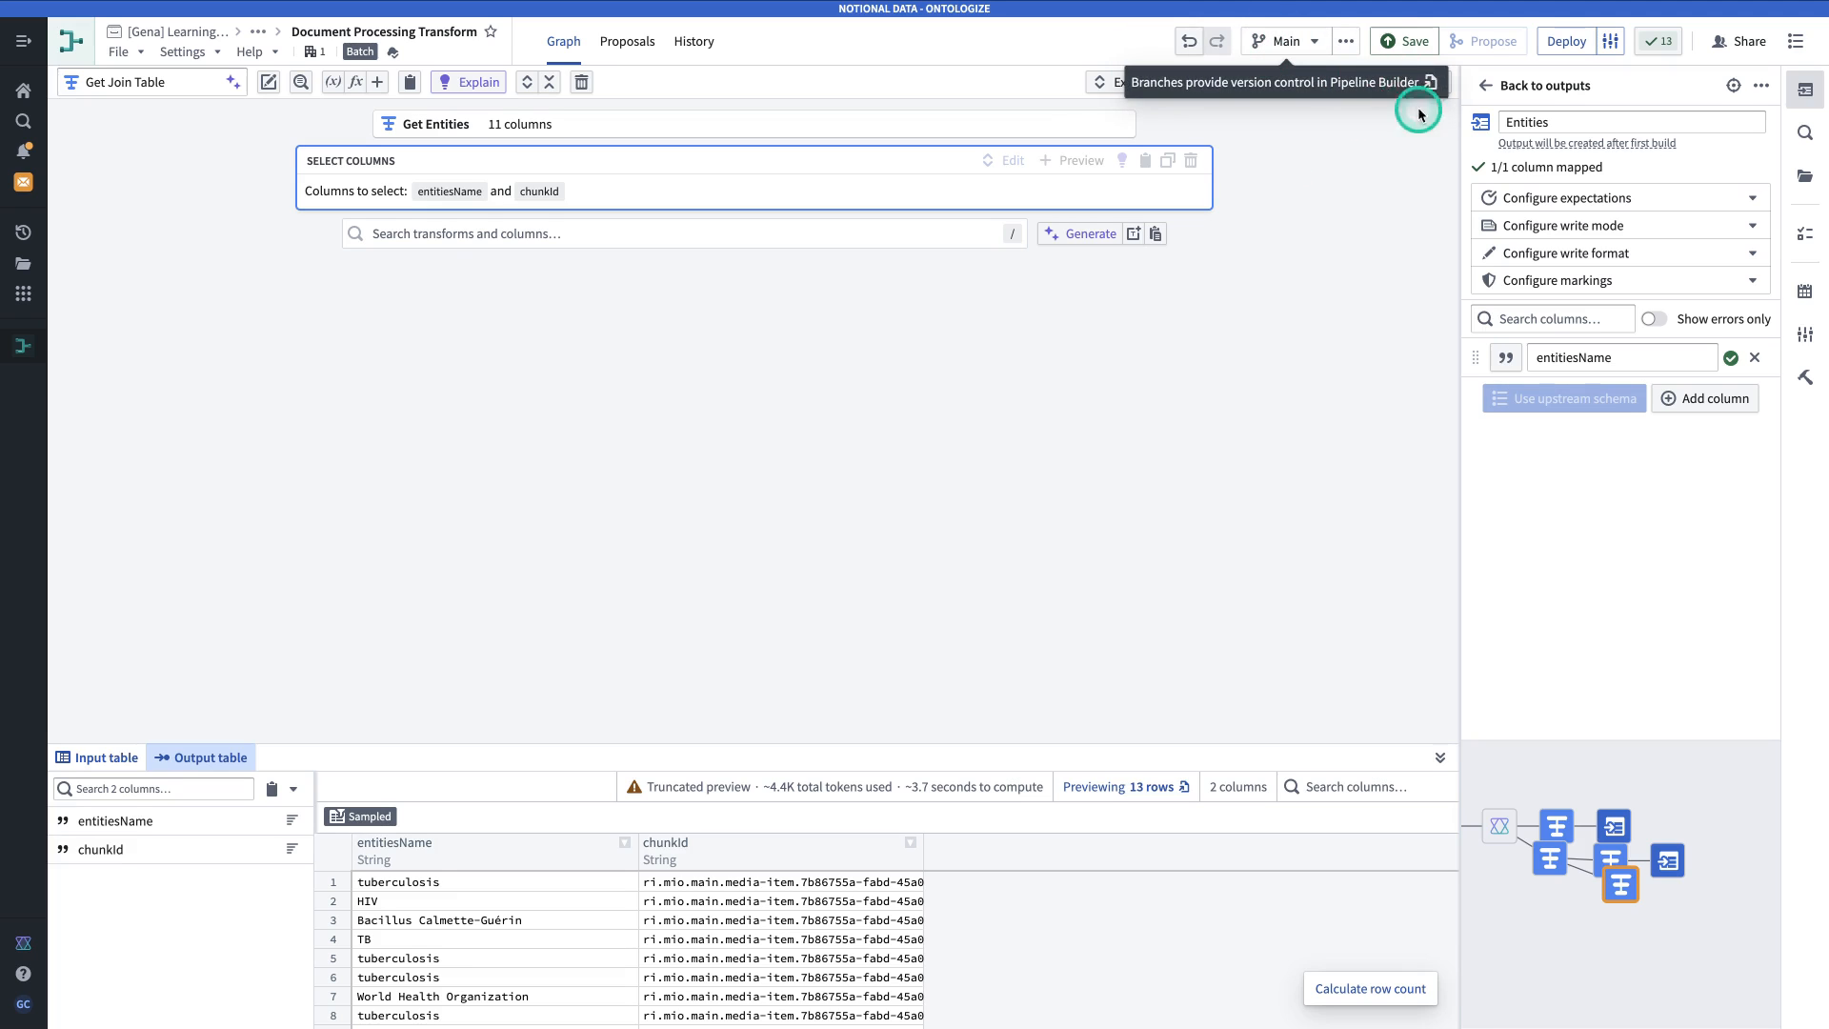
Return to the pipeline graph and place the Get Join Table node below Deduplicate Entities.
click(1396, 80)
drag(974, 563, 817, 519)
drag(973, 454, 943, 509)
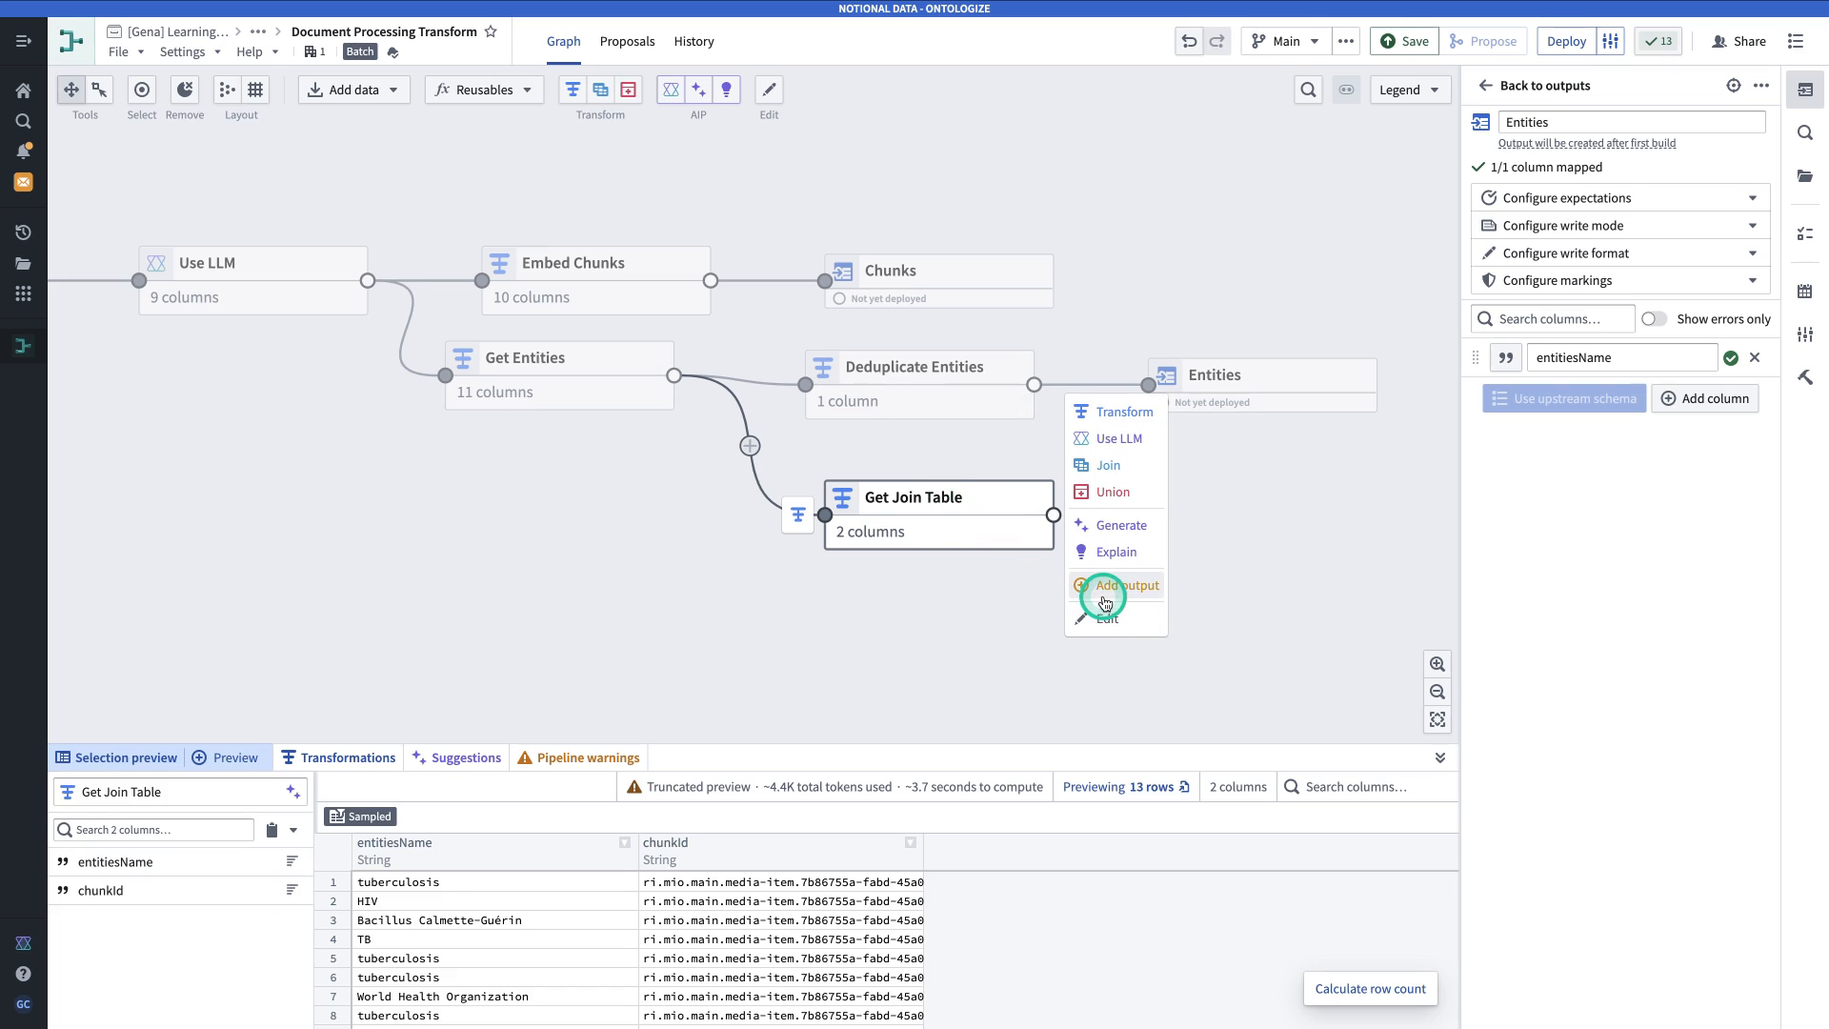
Add a new dataset output after Get Join Table and name it Join Table.
click(1107, 597)
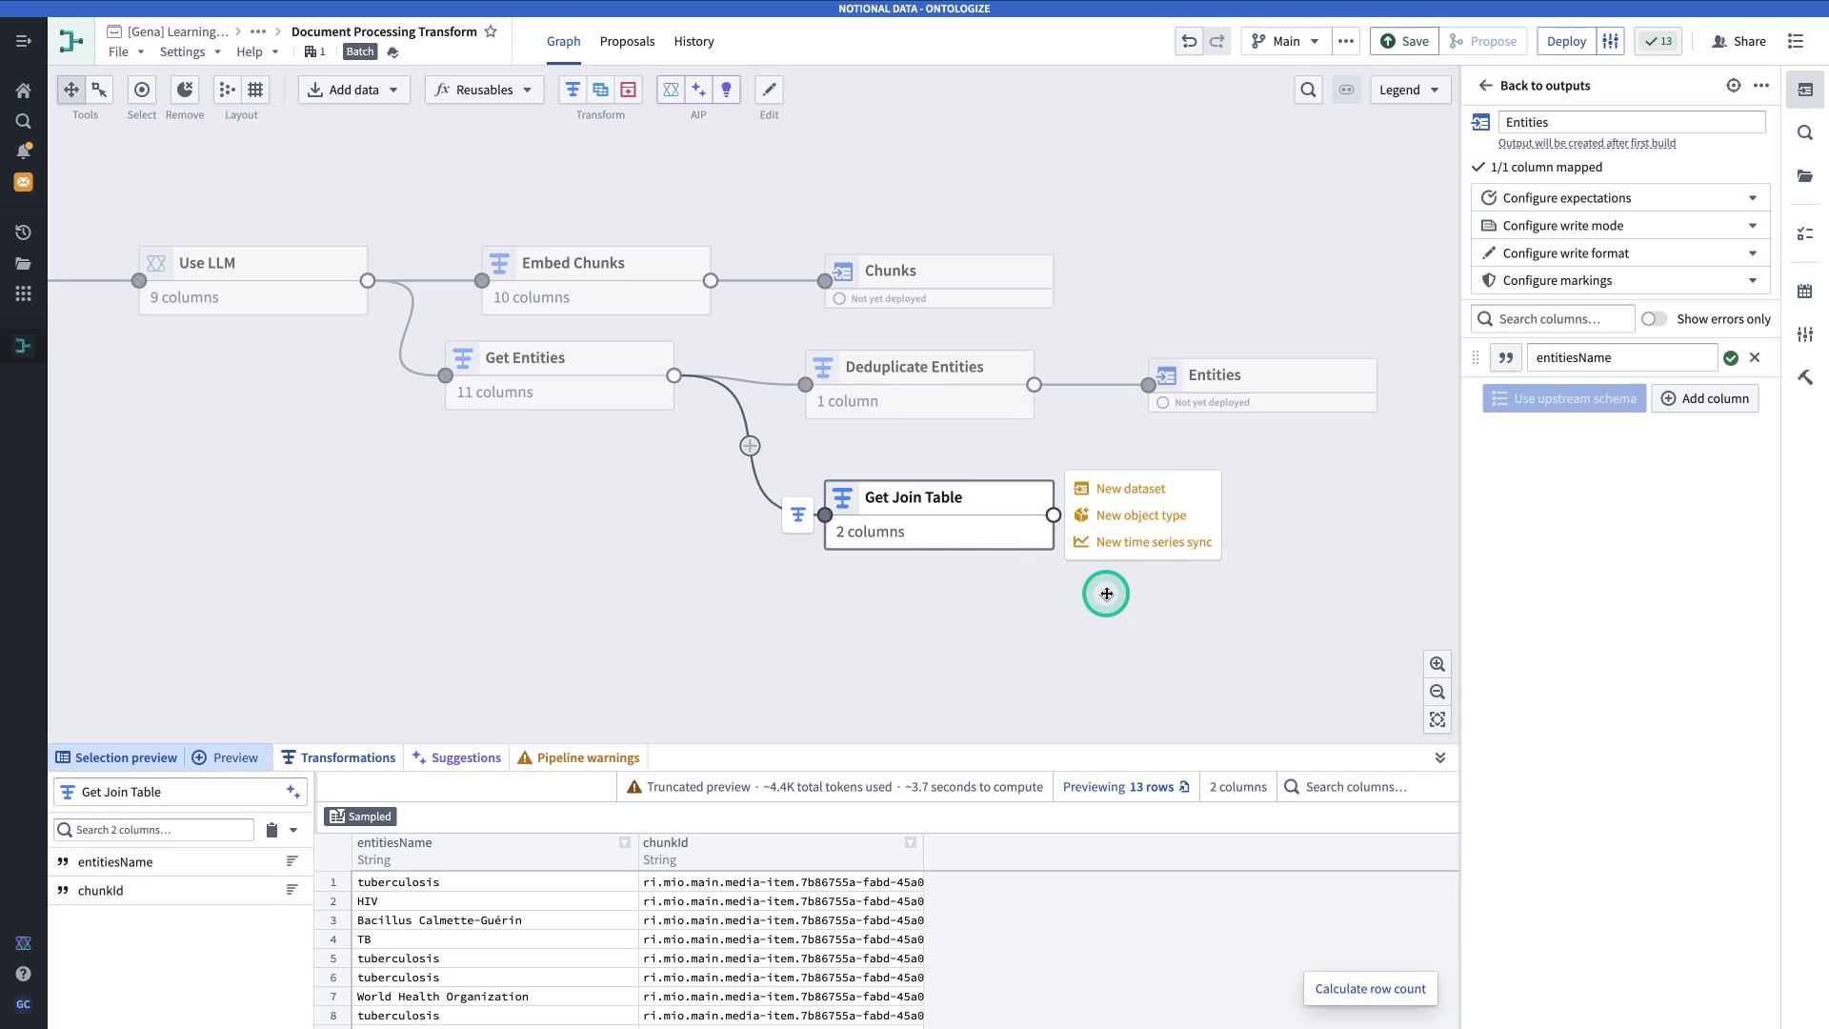
click(1128, 487)
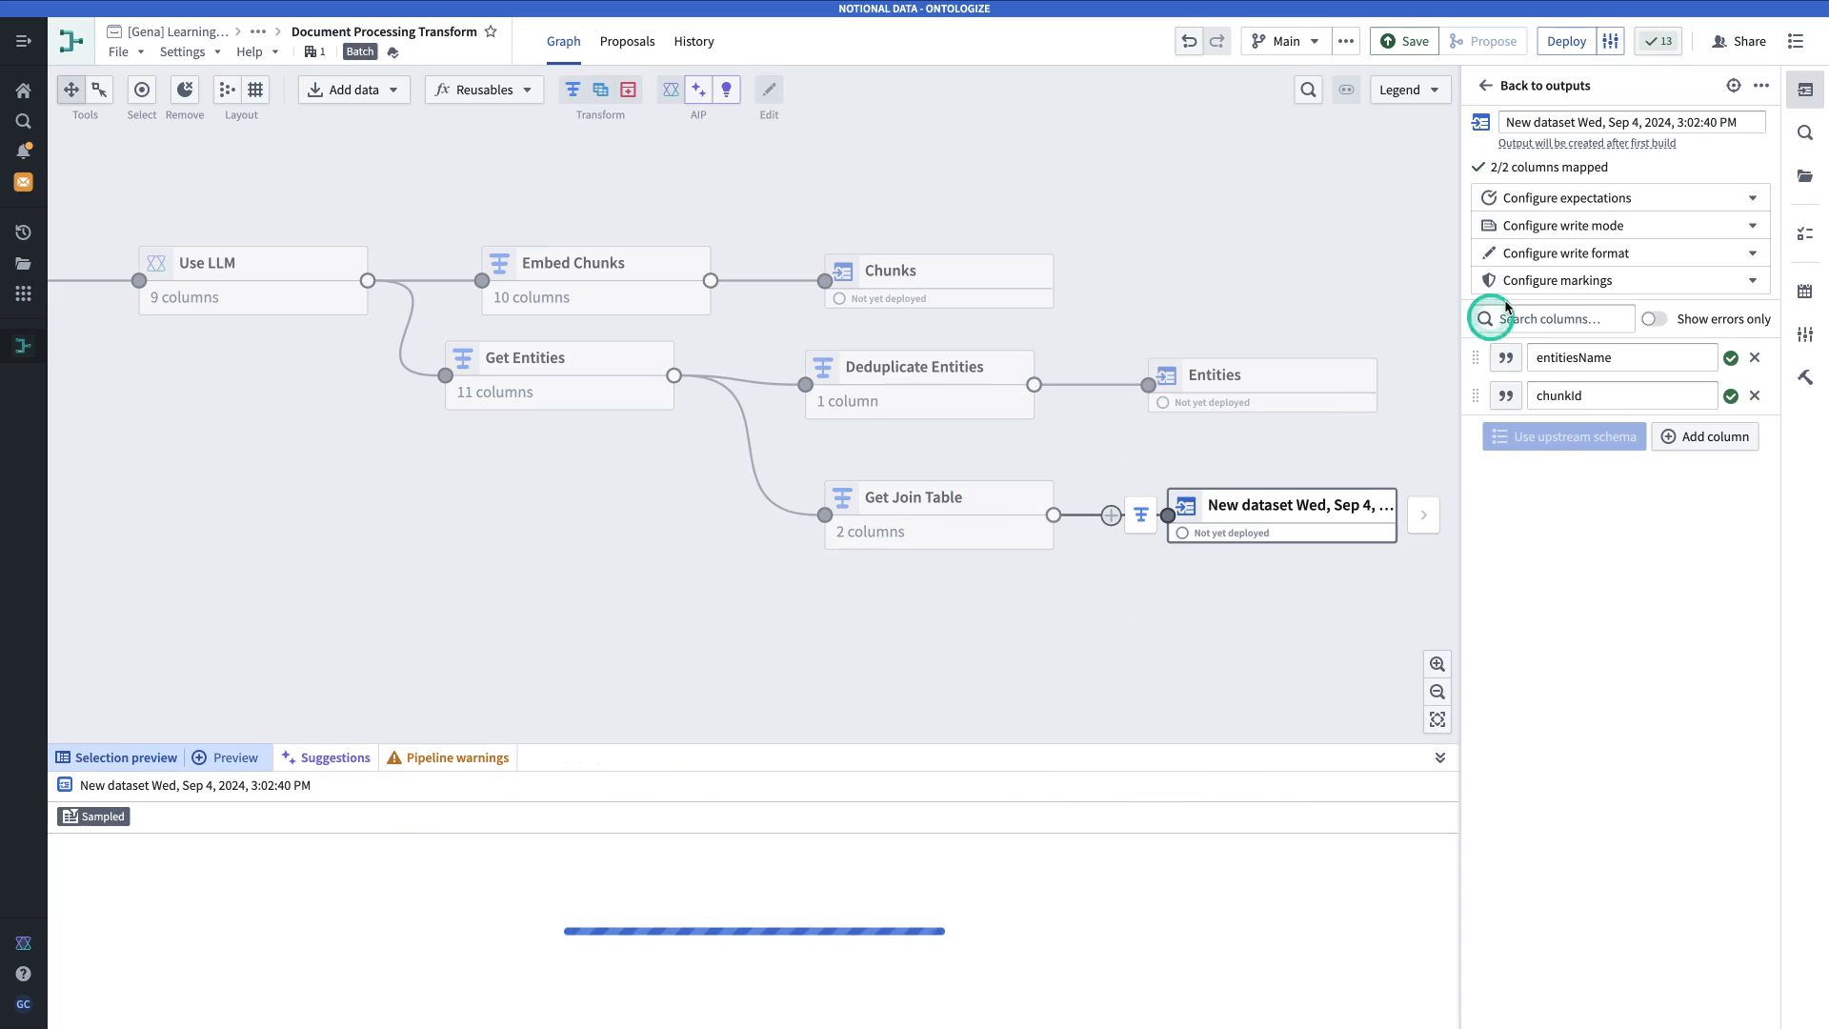
click(1663, 117)
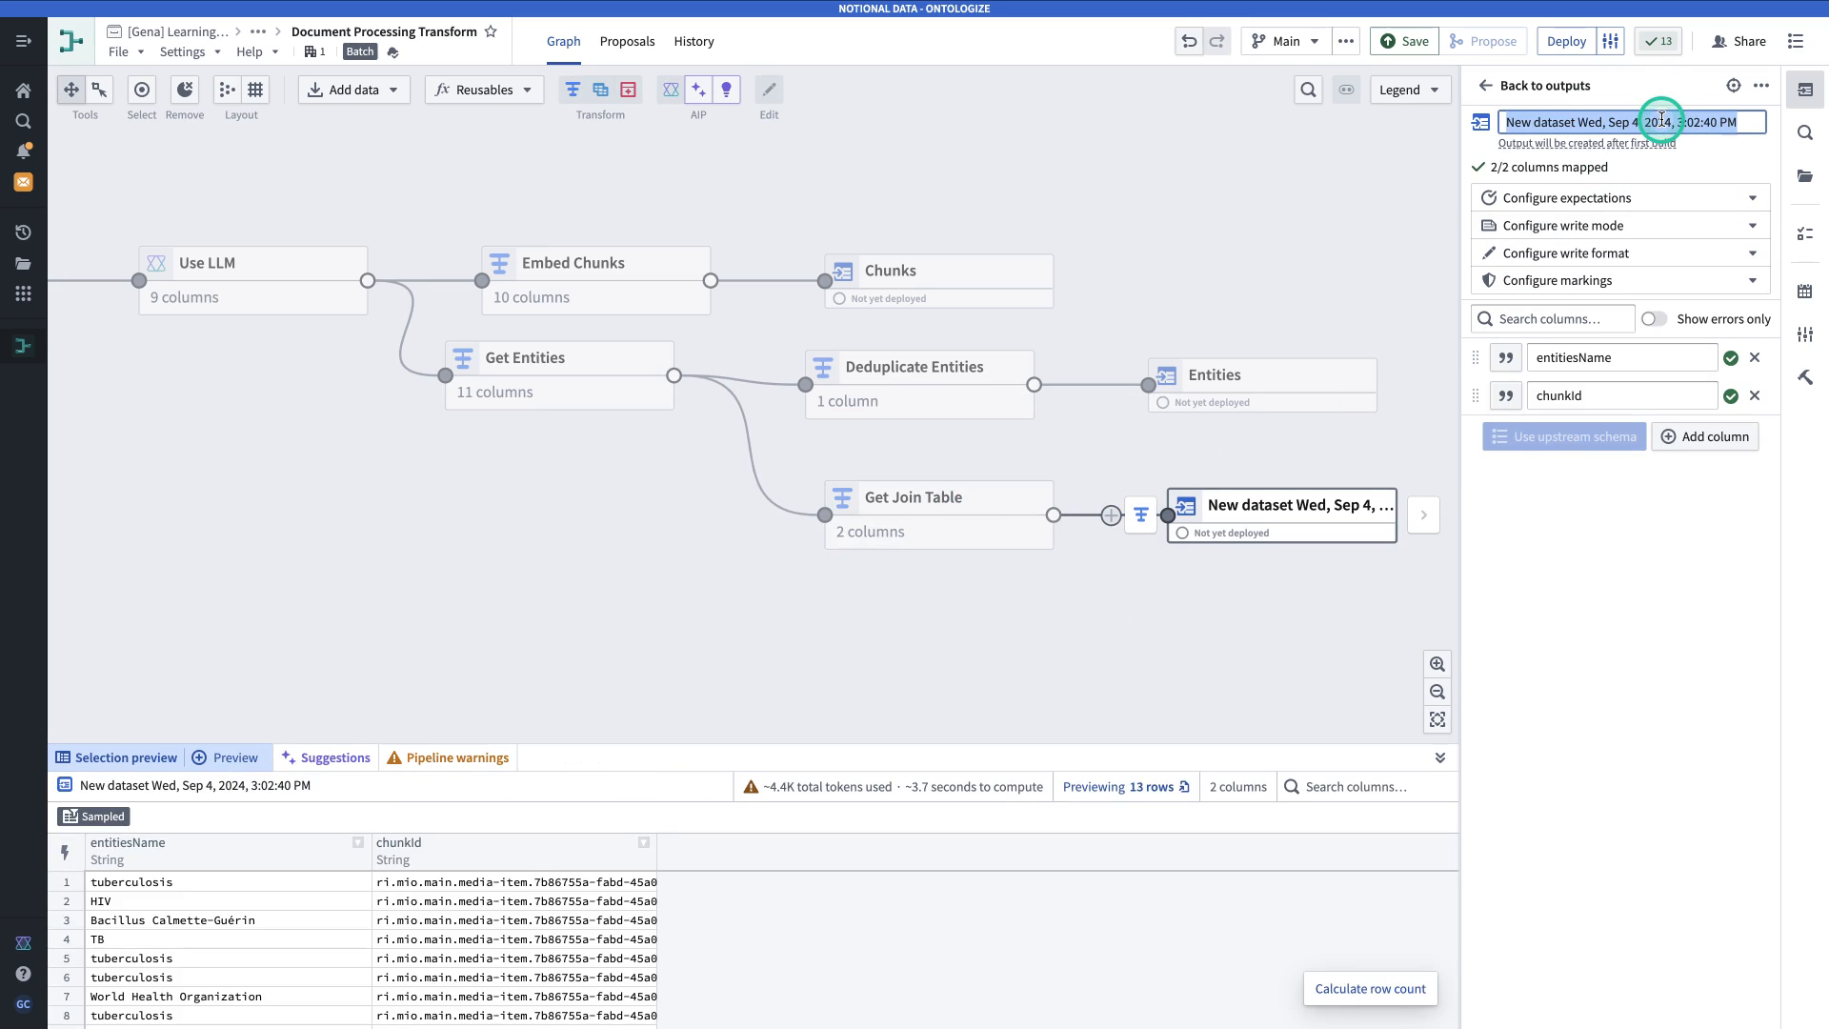
text(Join Table)
click(1695, 576)
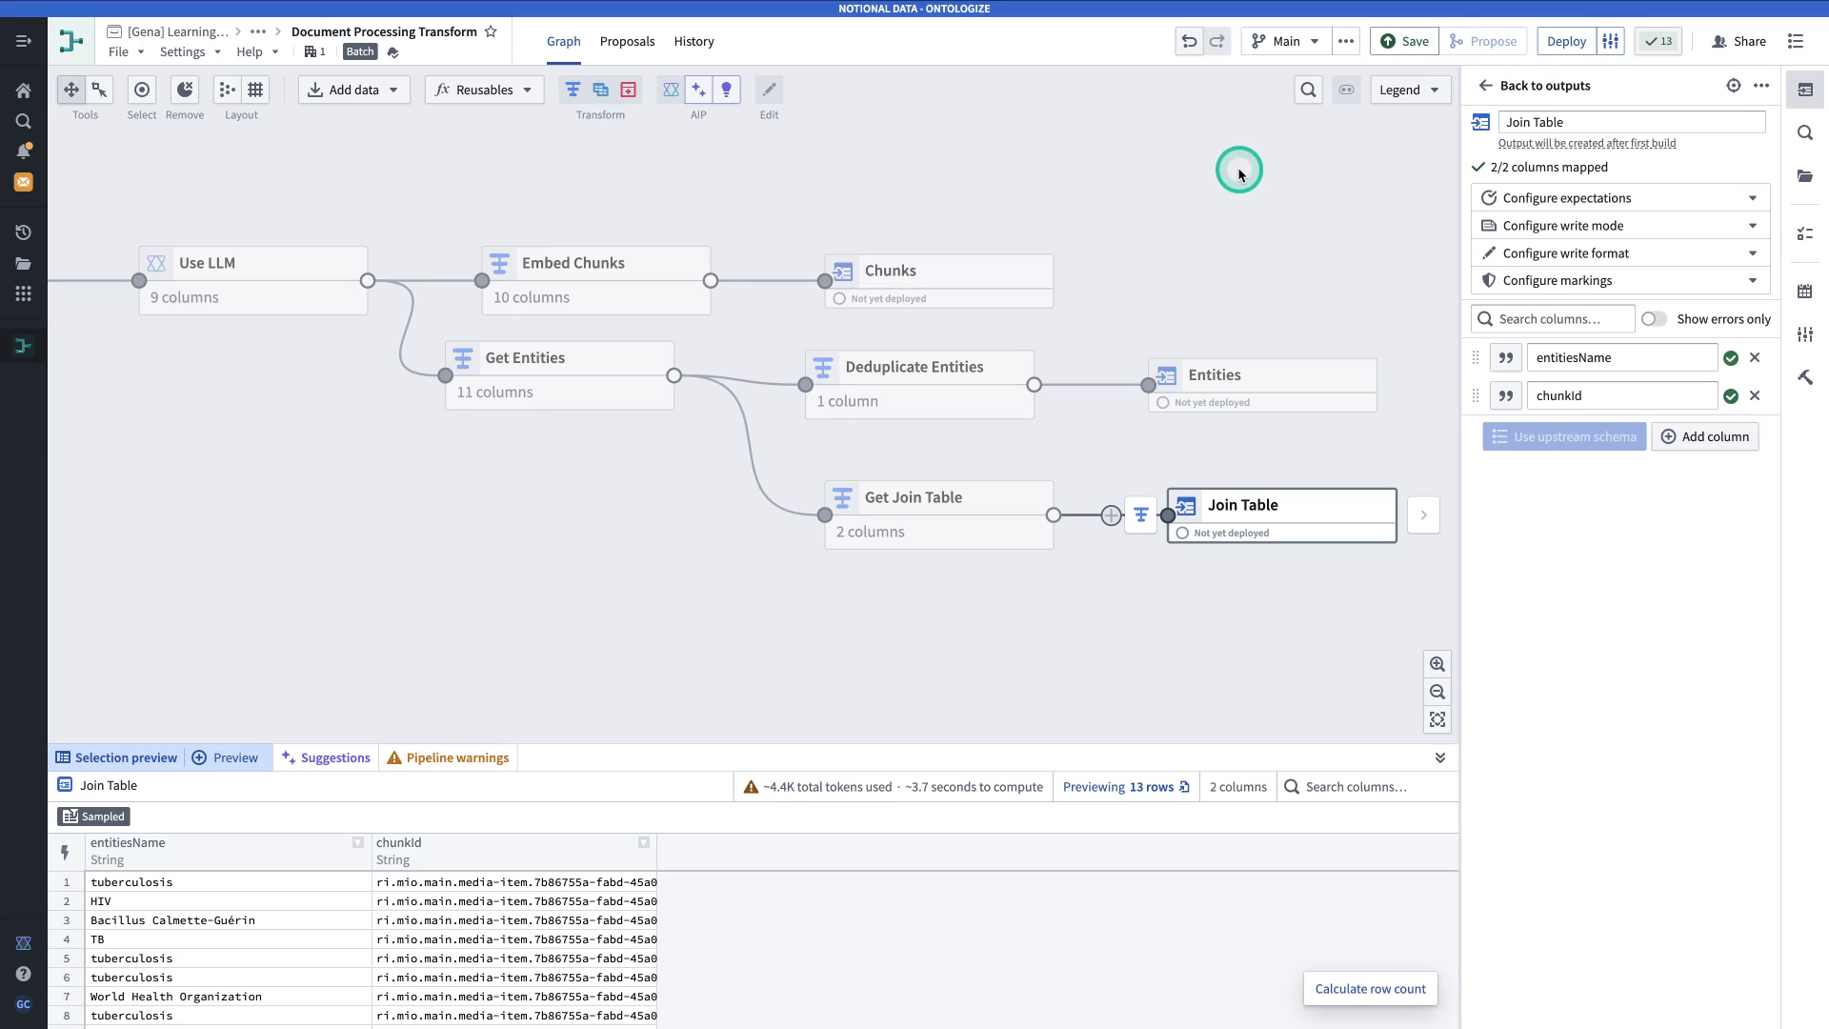
Save the pipeline and try to deploy it with all outputs selected.
click(1388, 43)
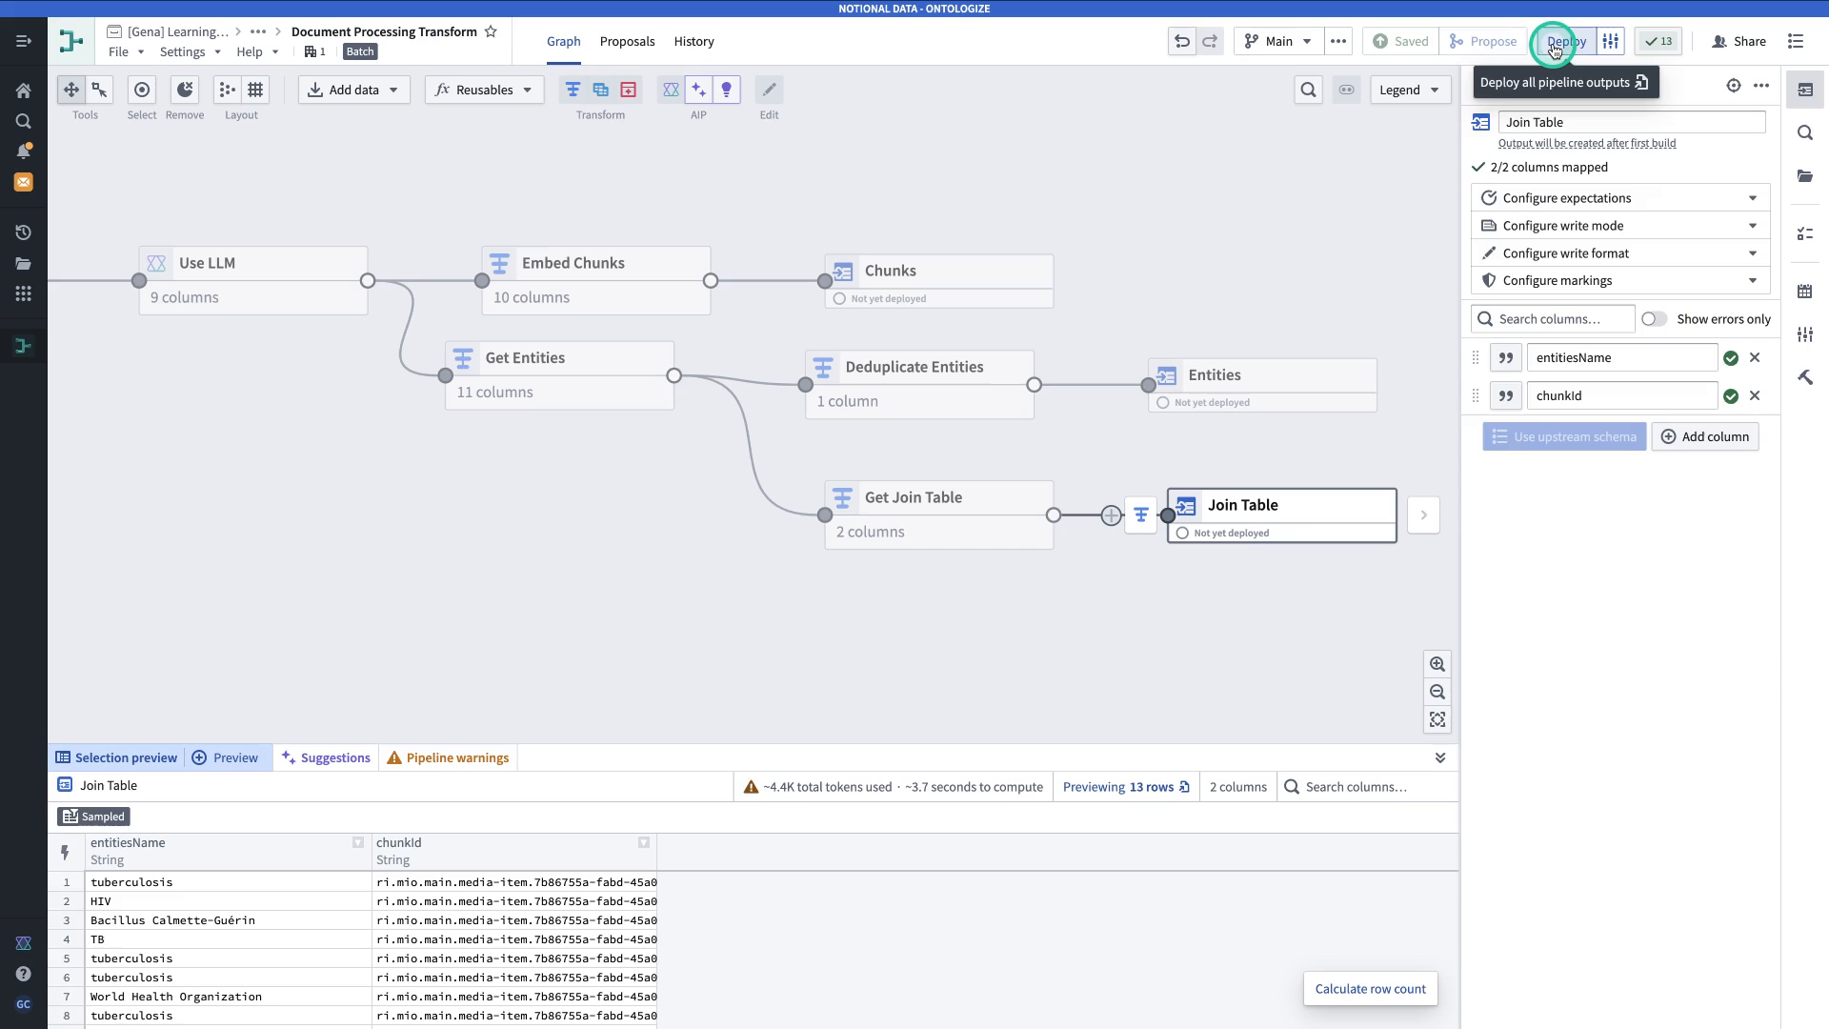
click(1553, 45)
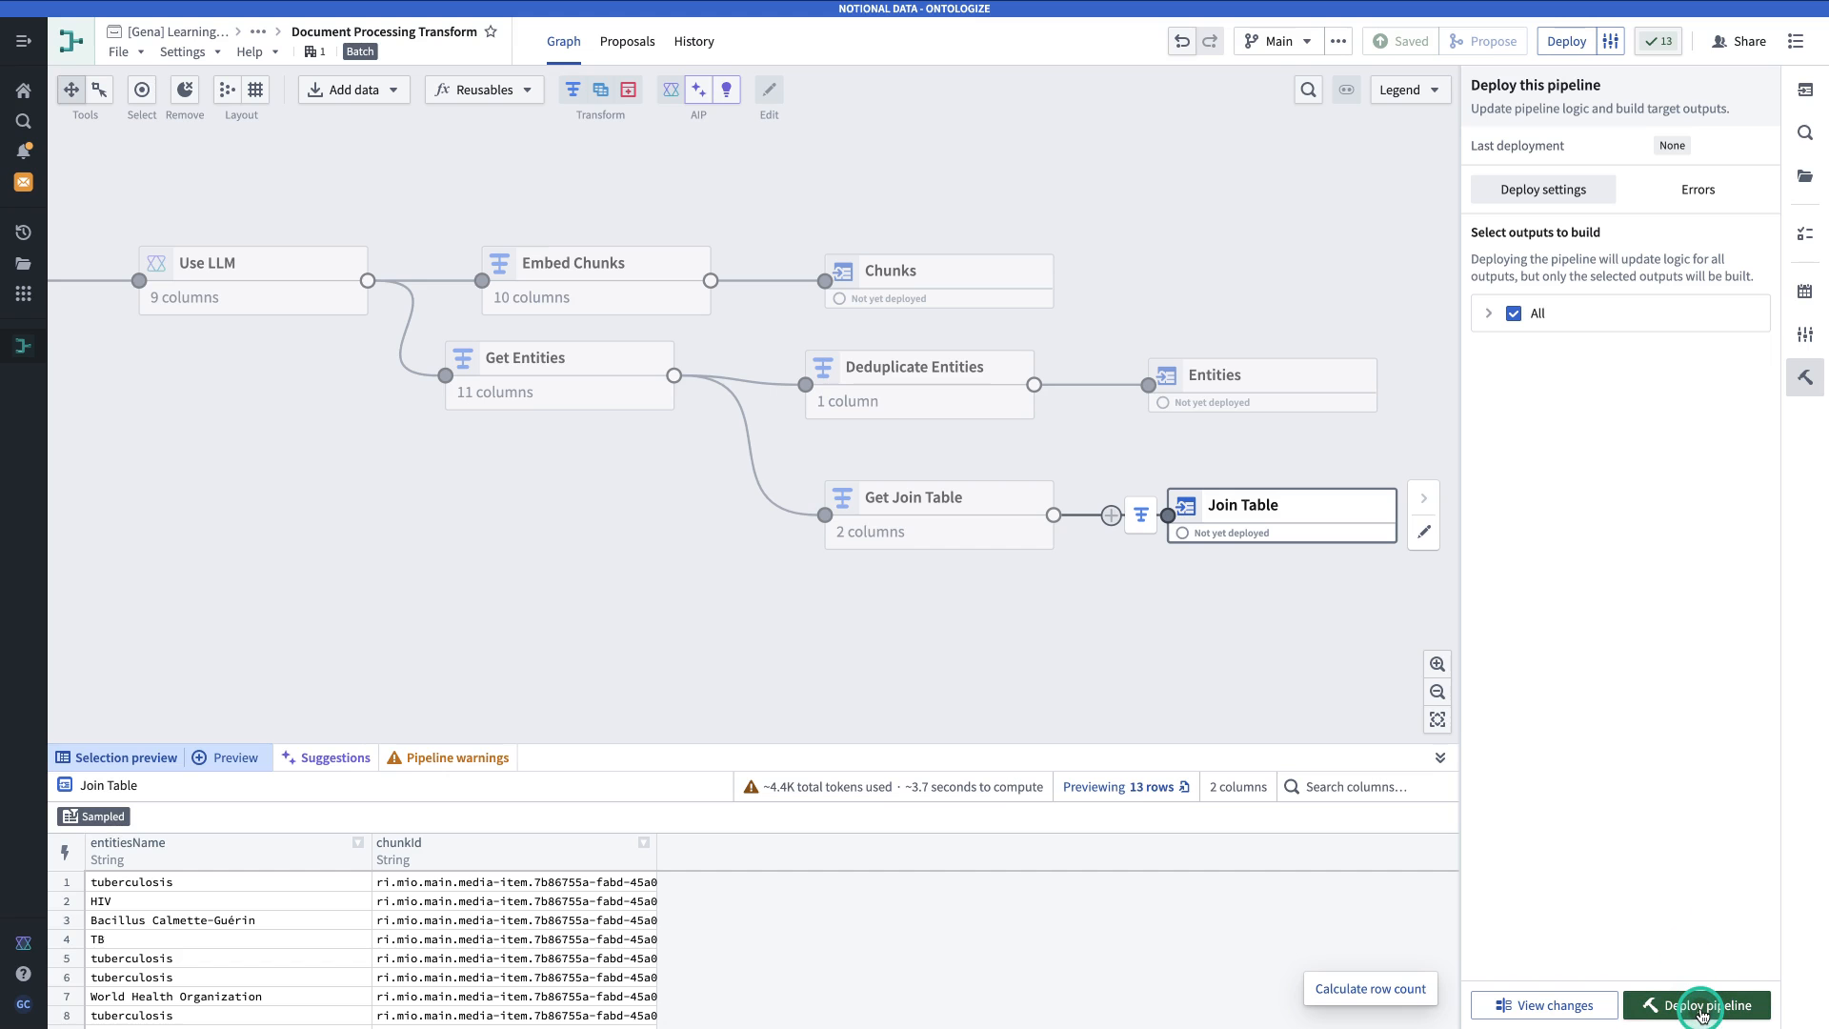
click(1701, 1008)
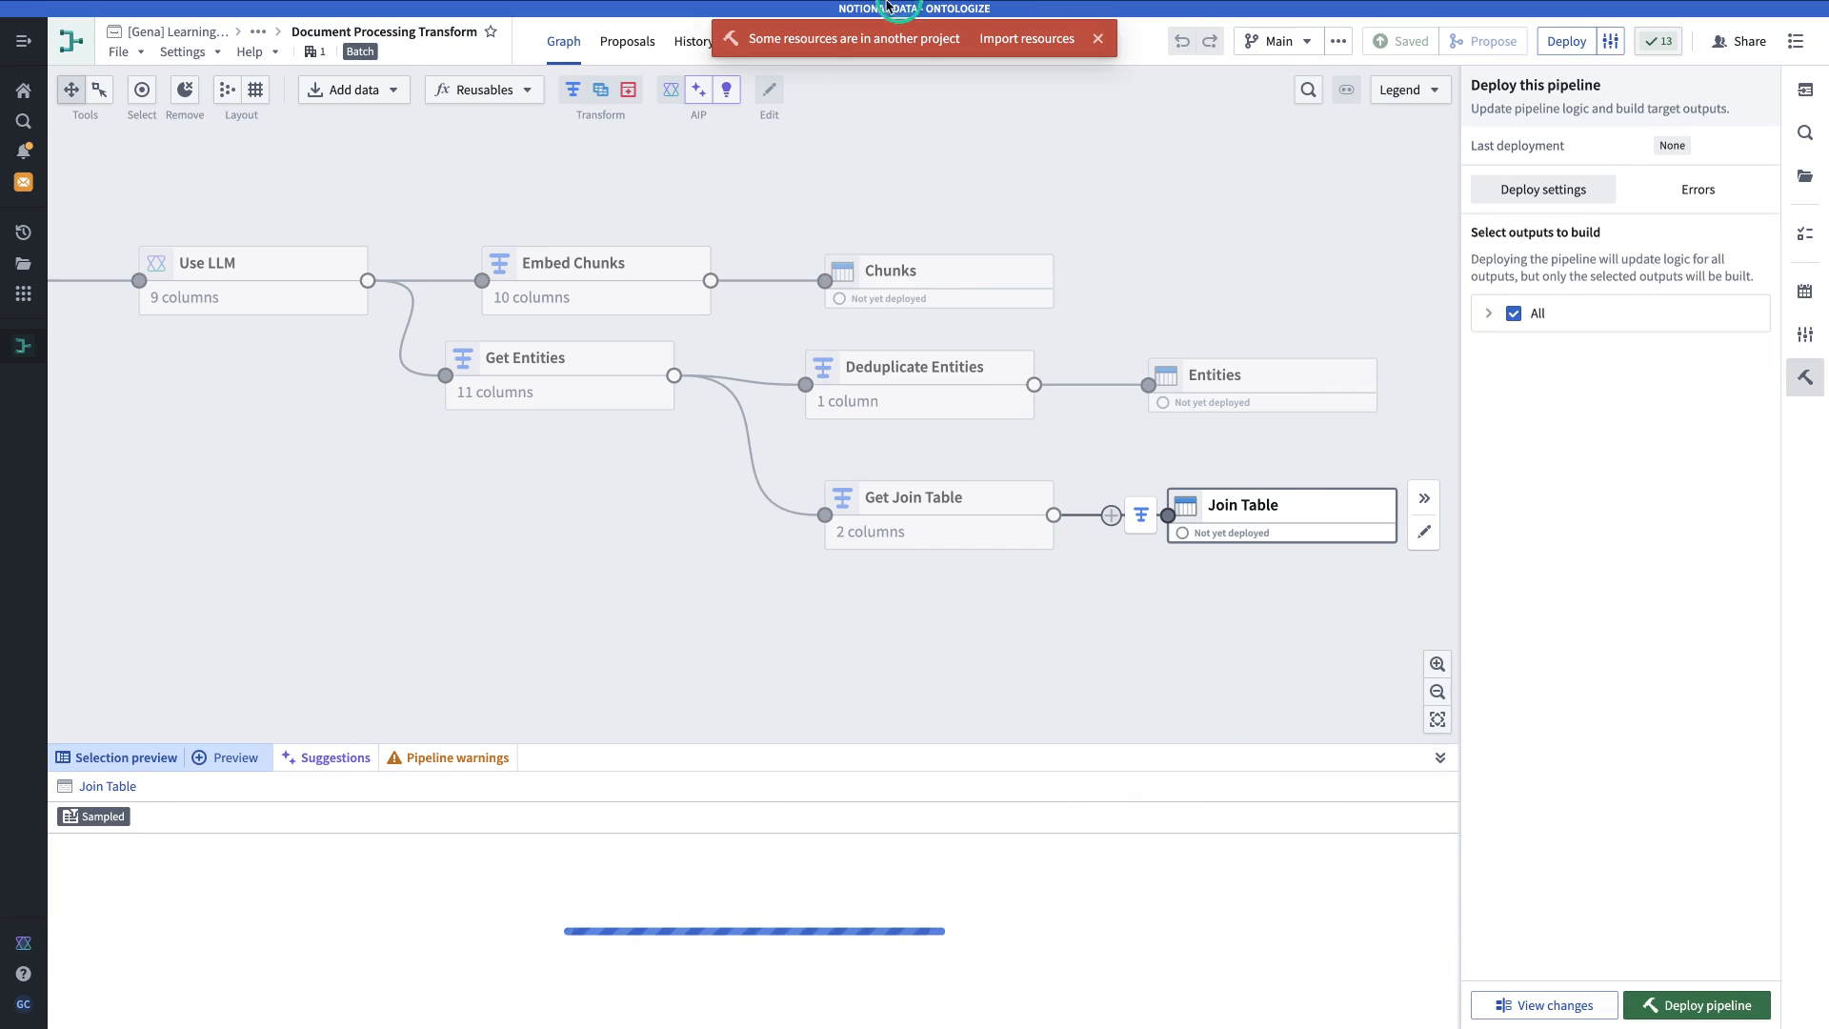
Add project references to GPT-4o and text-embedding-ada-002, then deploy the pipeline with all outputs and fit the whole graph in view.
click(1022, 45)
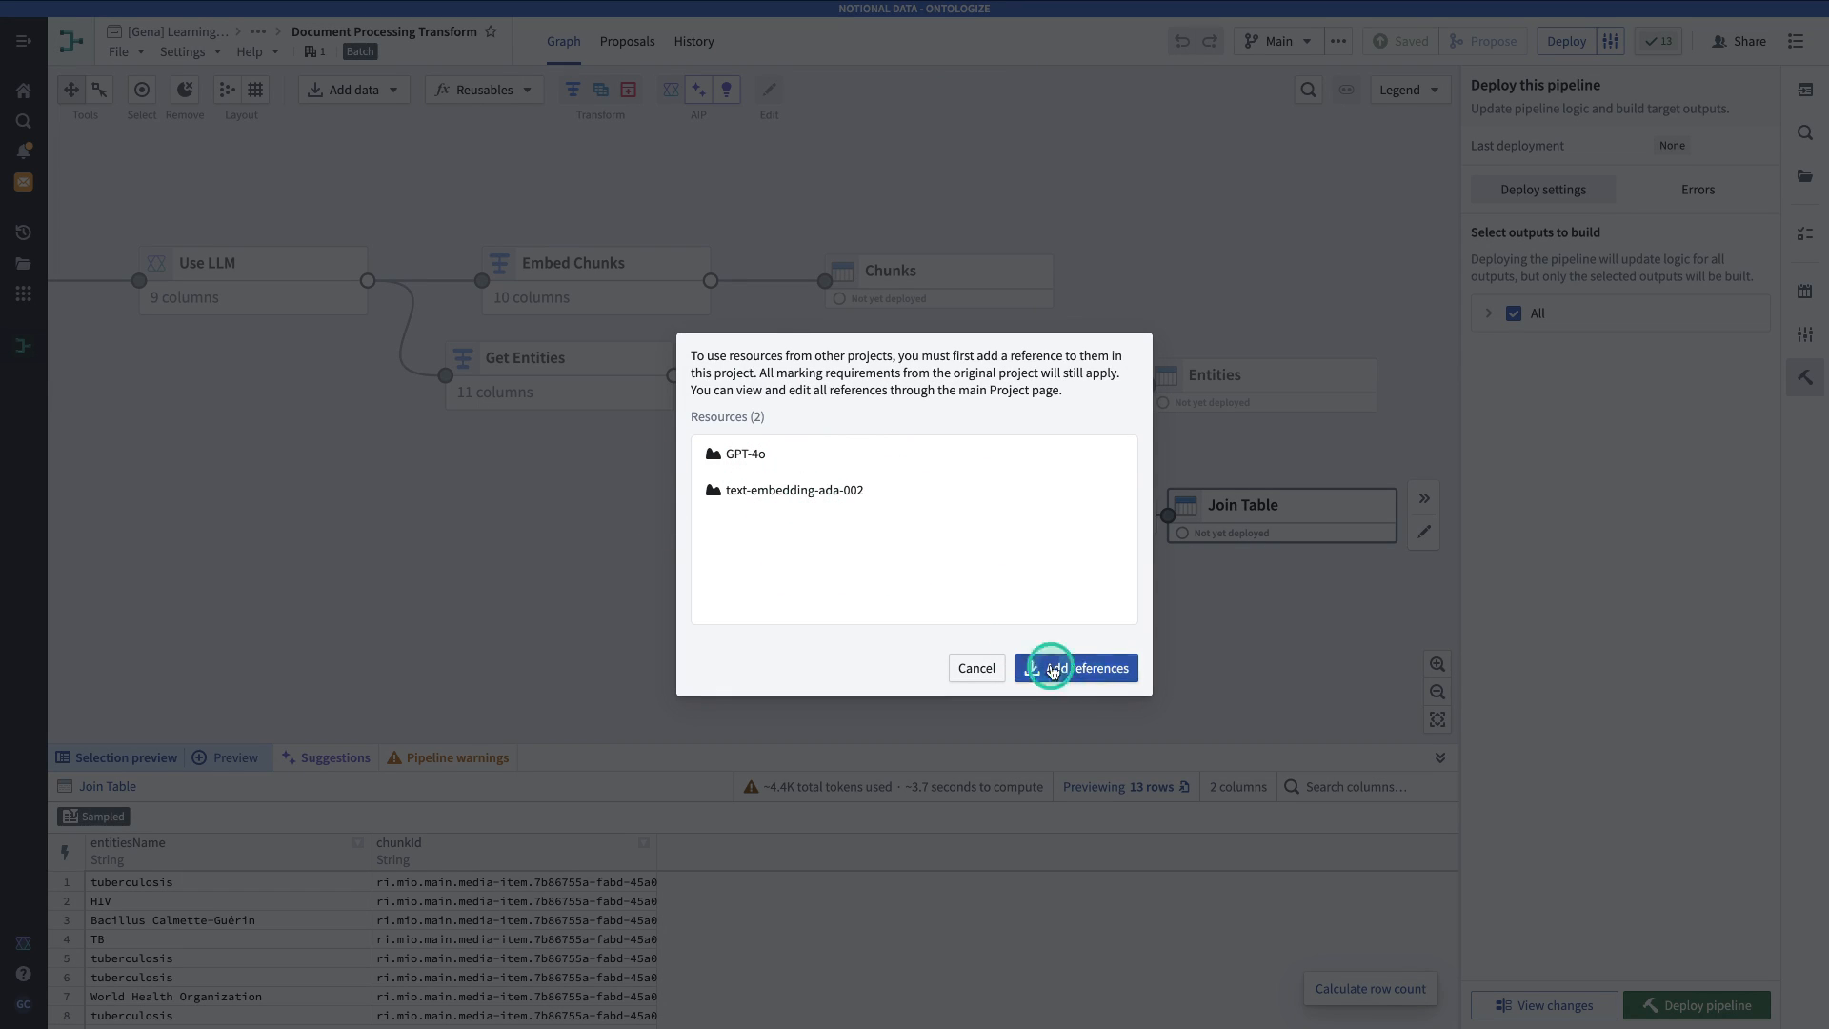
click(1088, 672)
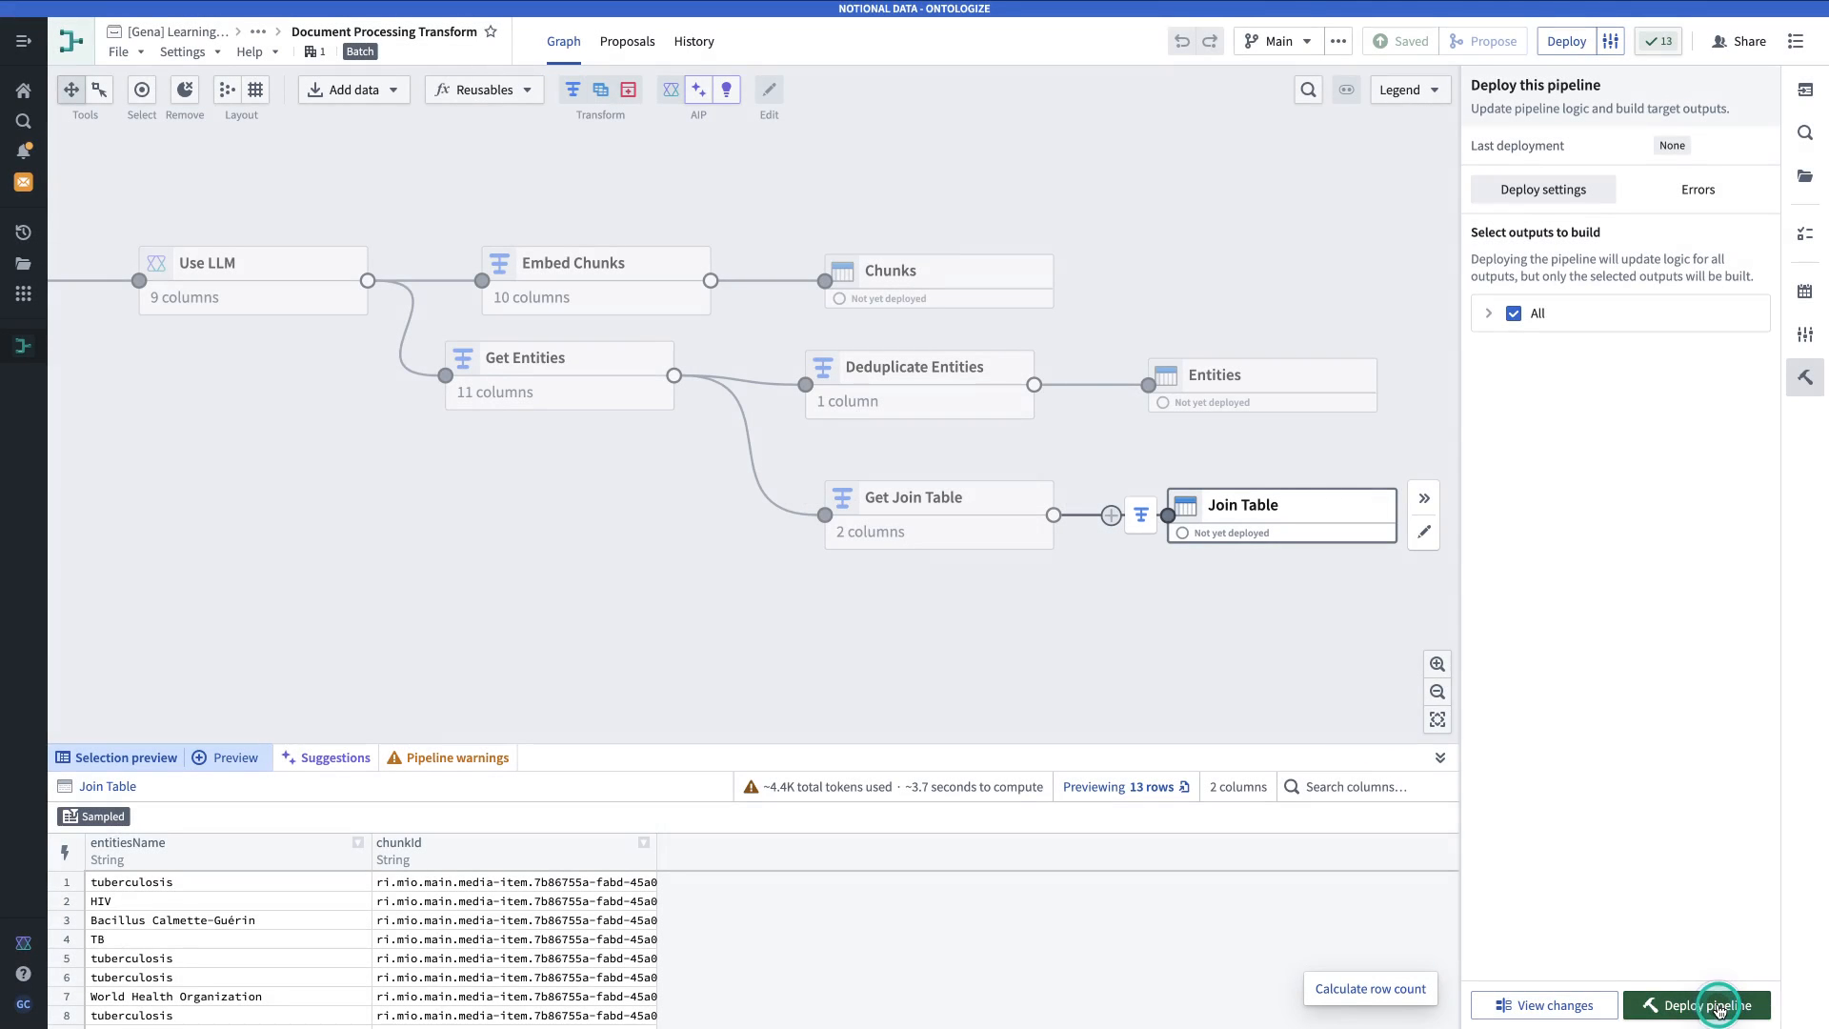
click(1718, 1008)
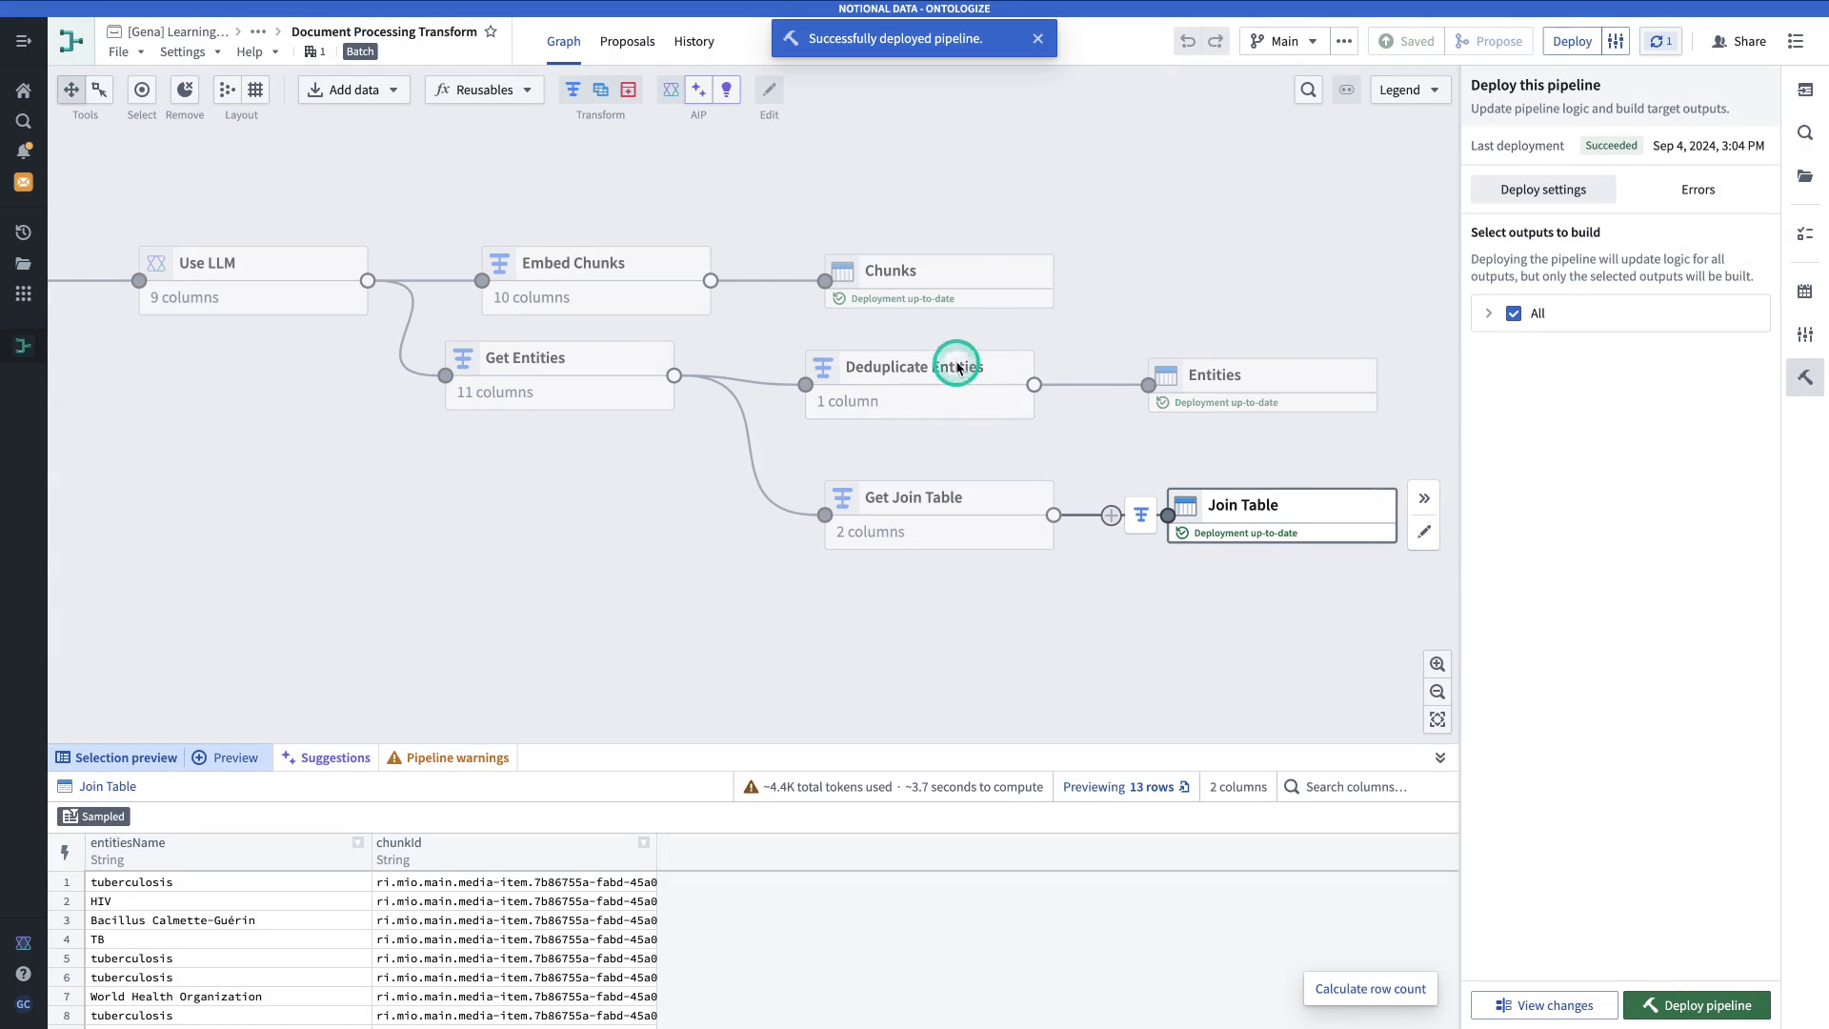
click(1437, 722)
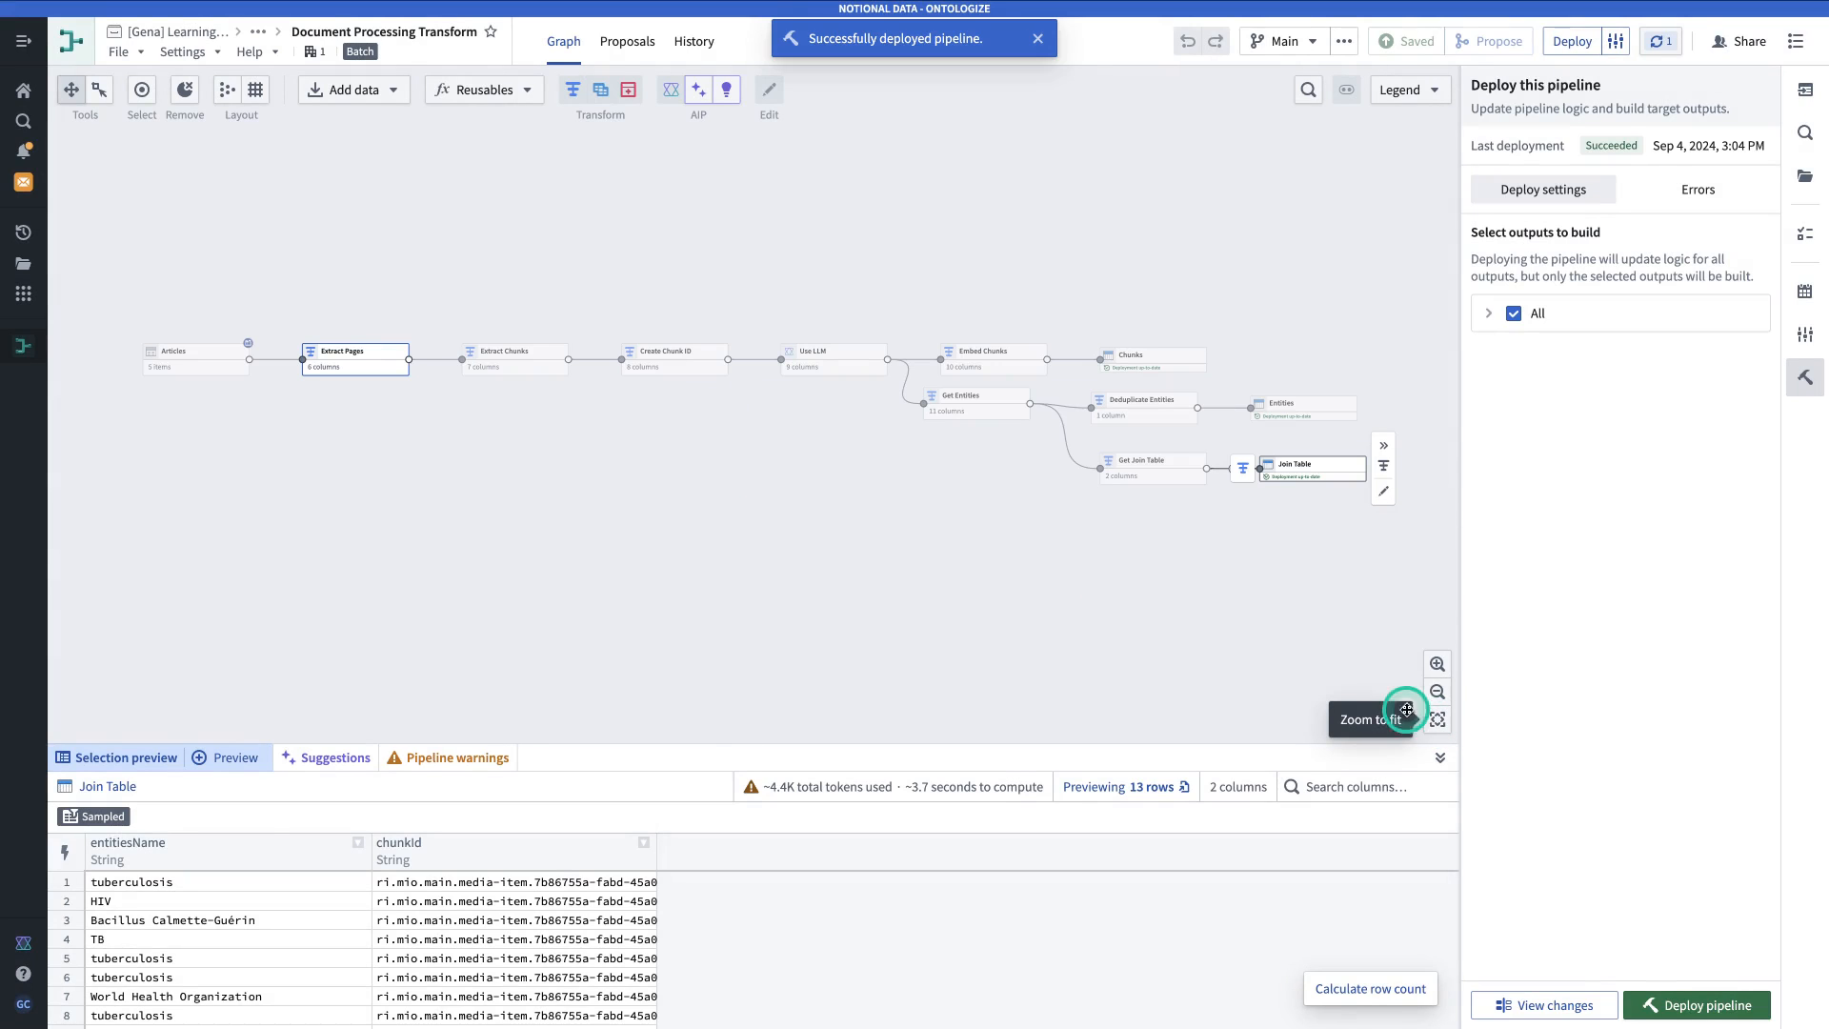
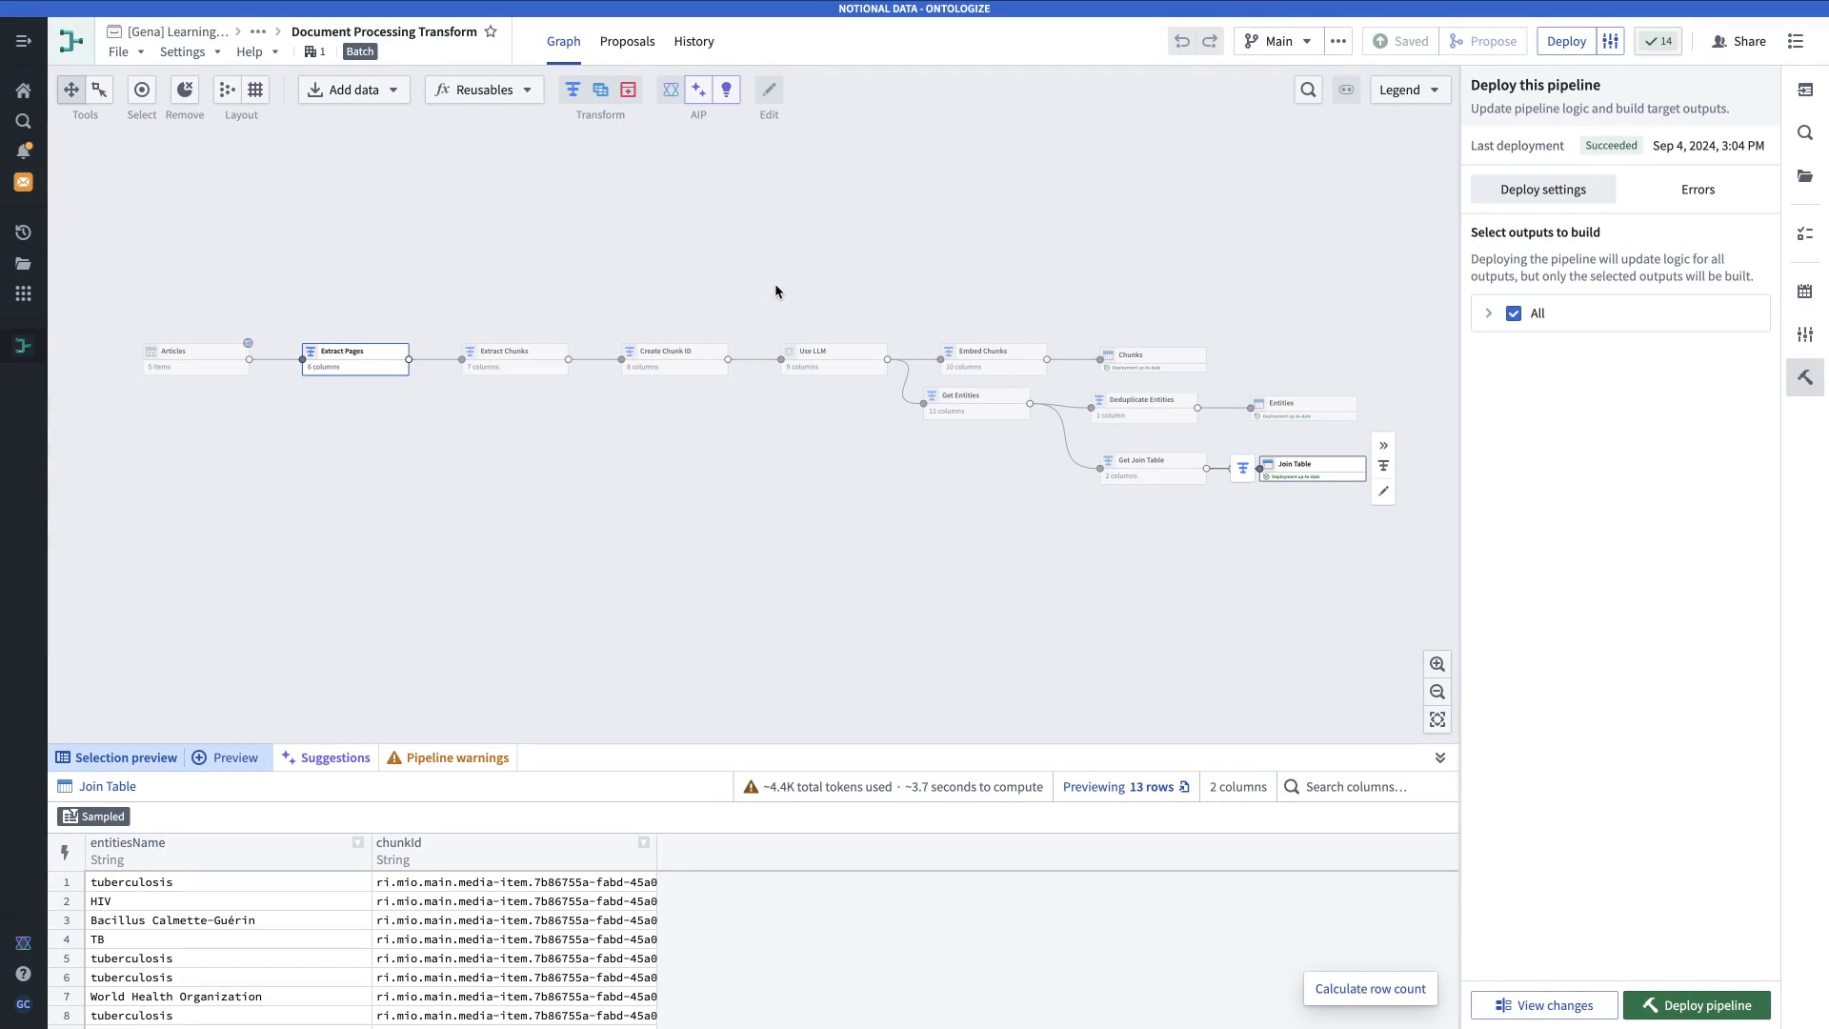
Search the platform for "ontolo" and switch to Ontology Manager.
key(ctrl+j)
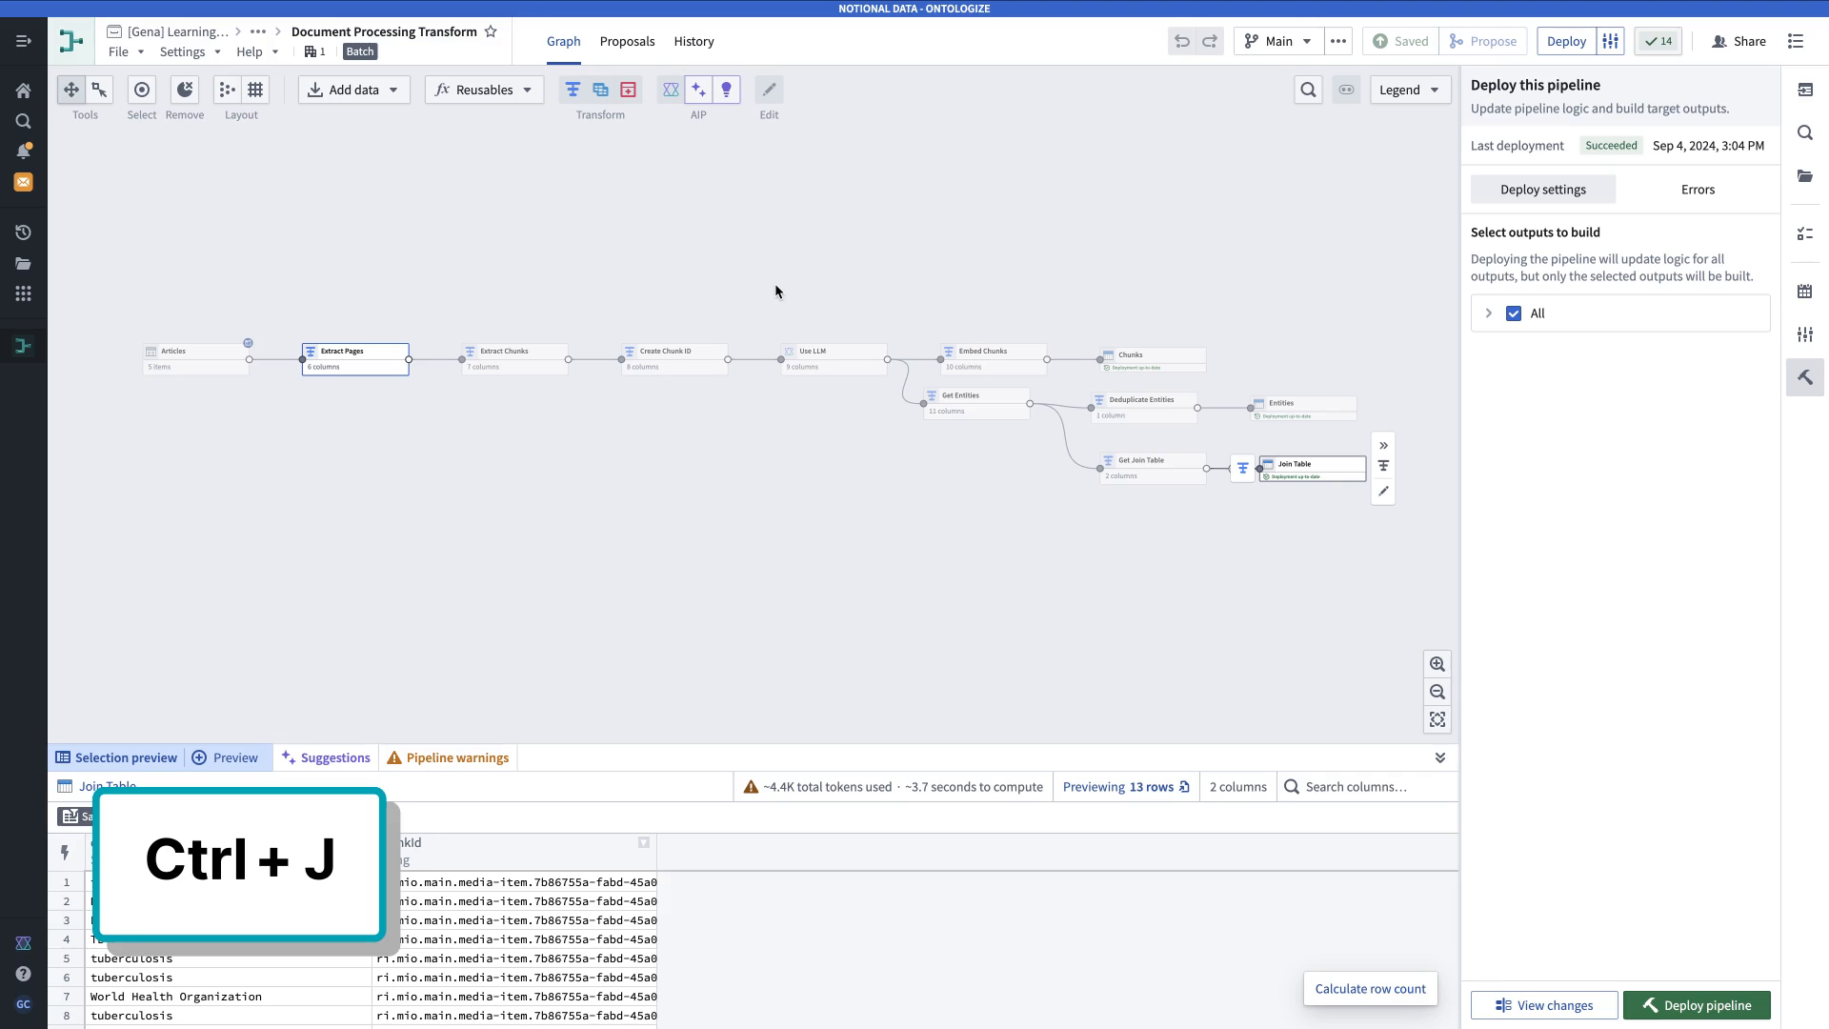
text(ontolo)
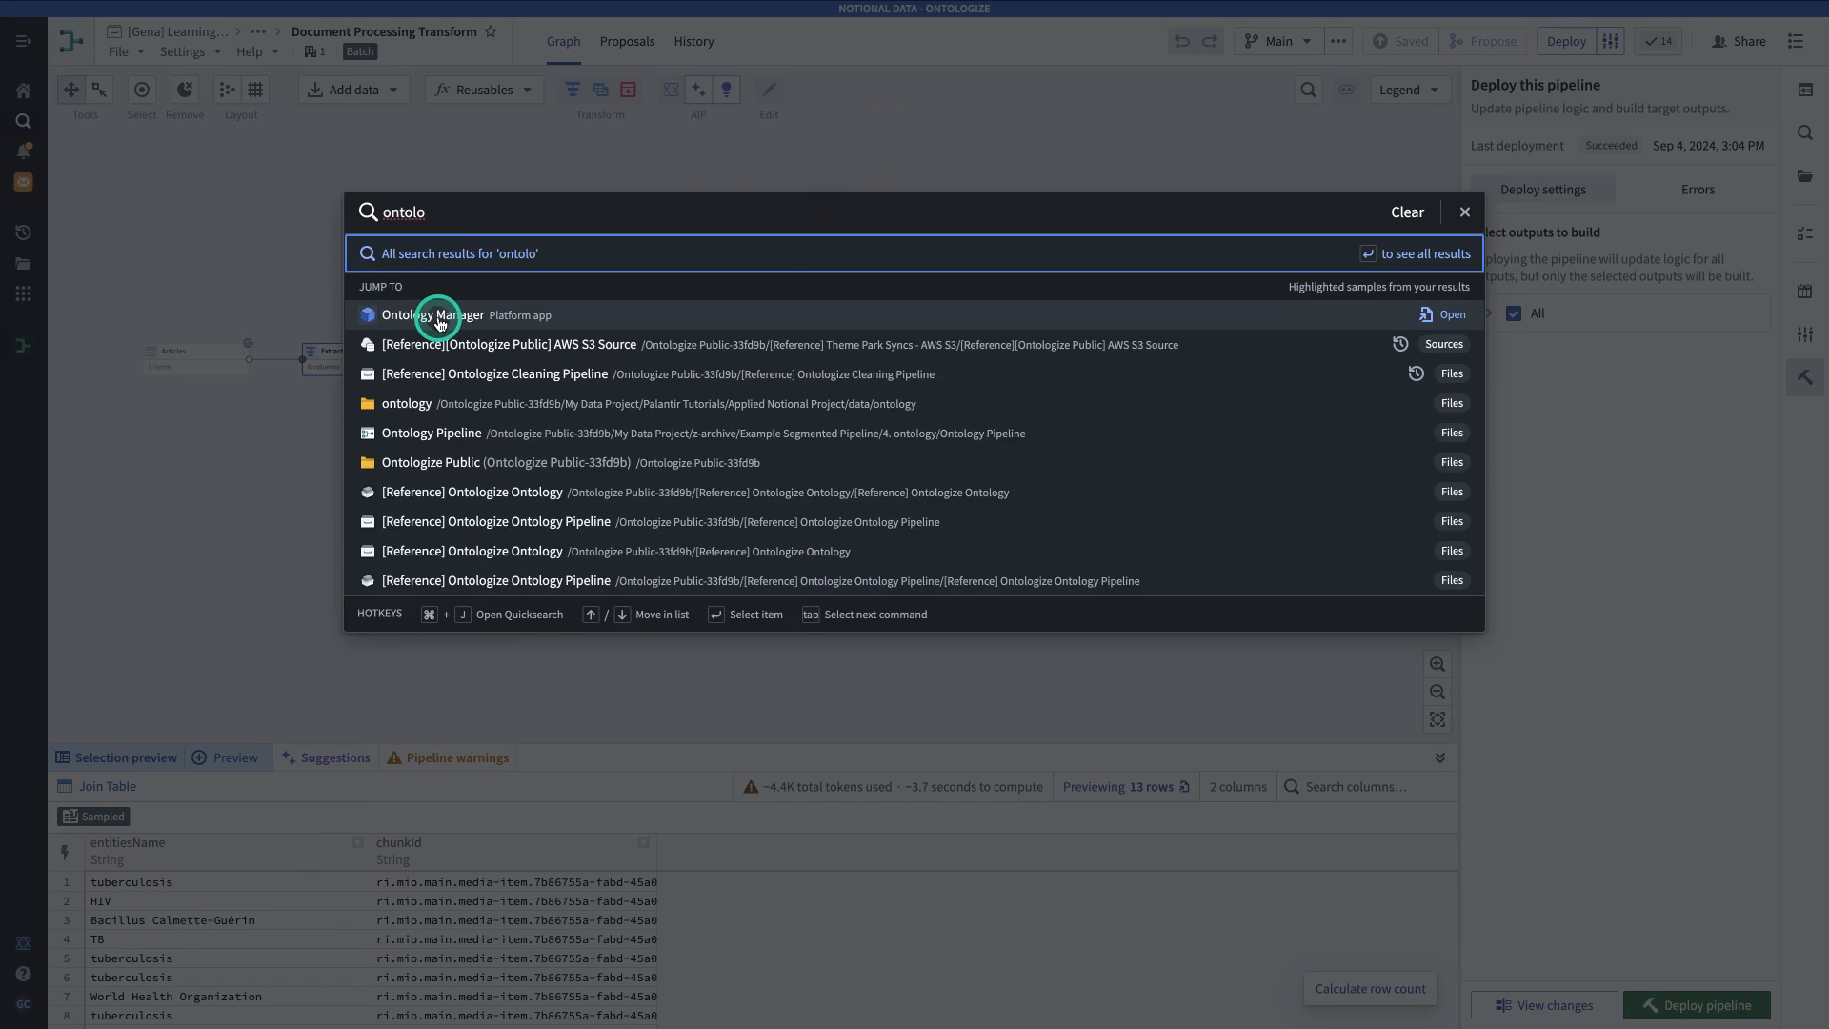
click(433, 313)
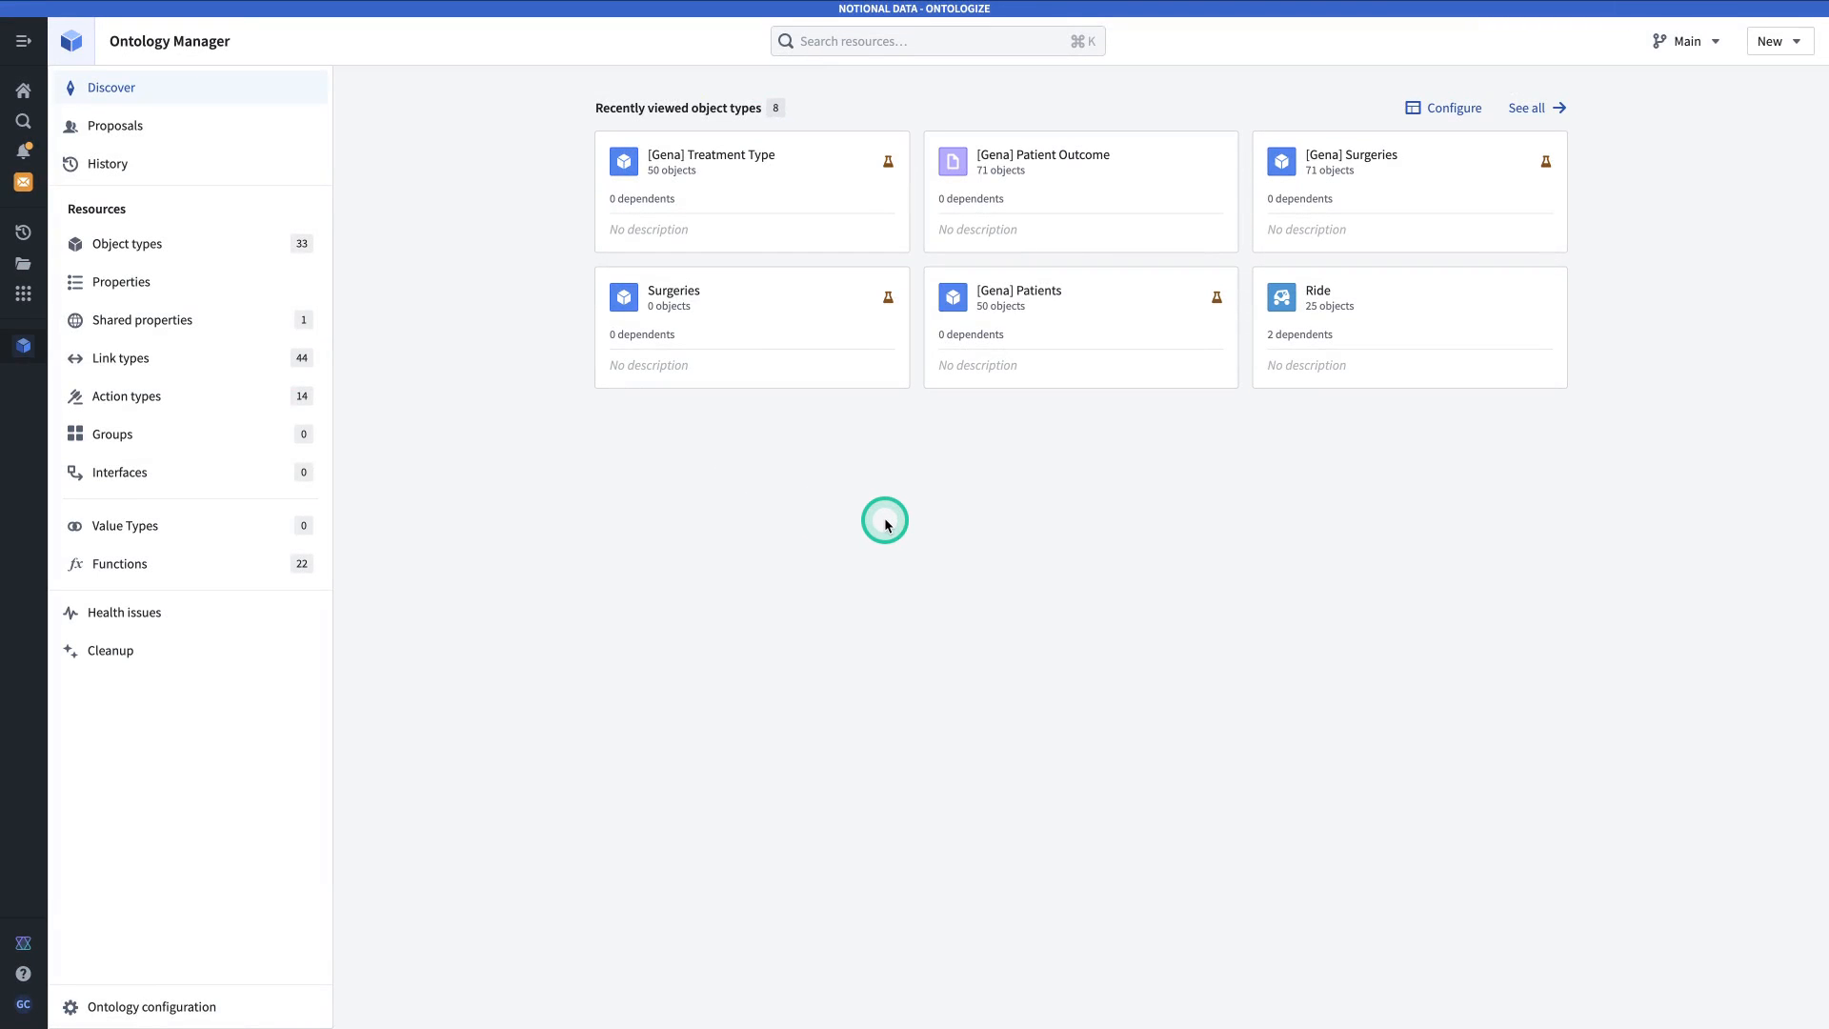
Create an ontology branch from Main, naming it with the first-name prefix followed by "/add chunks and entities".
click(1775, 44)
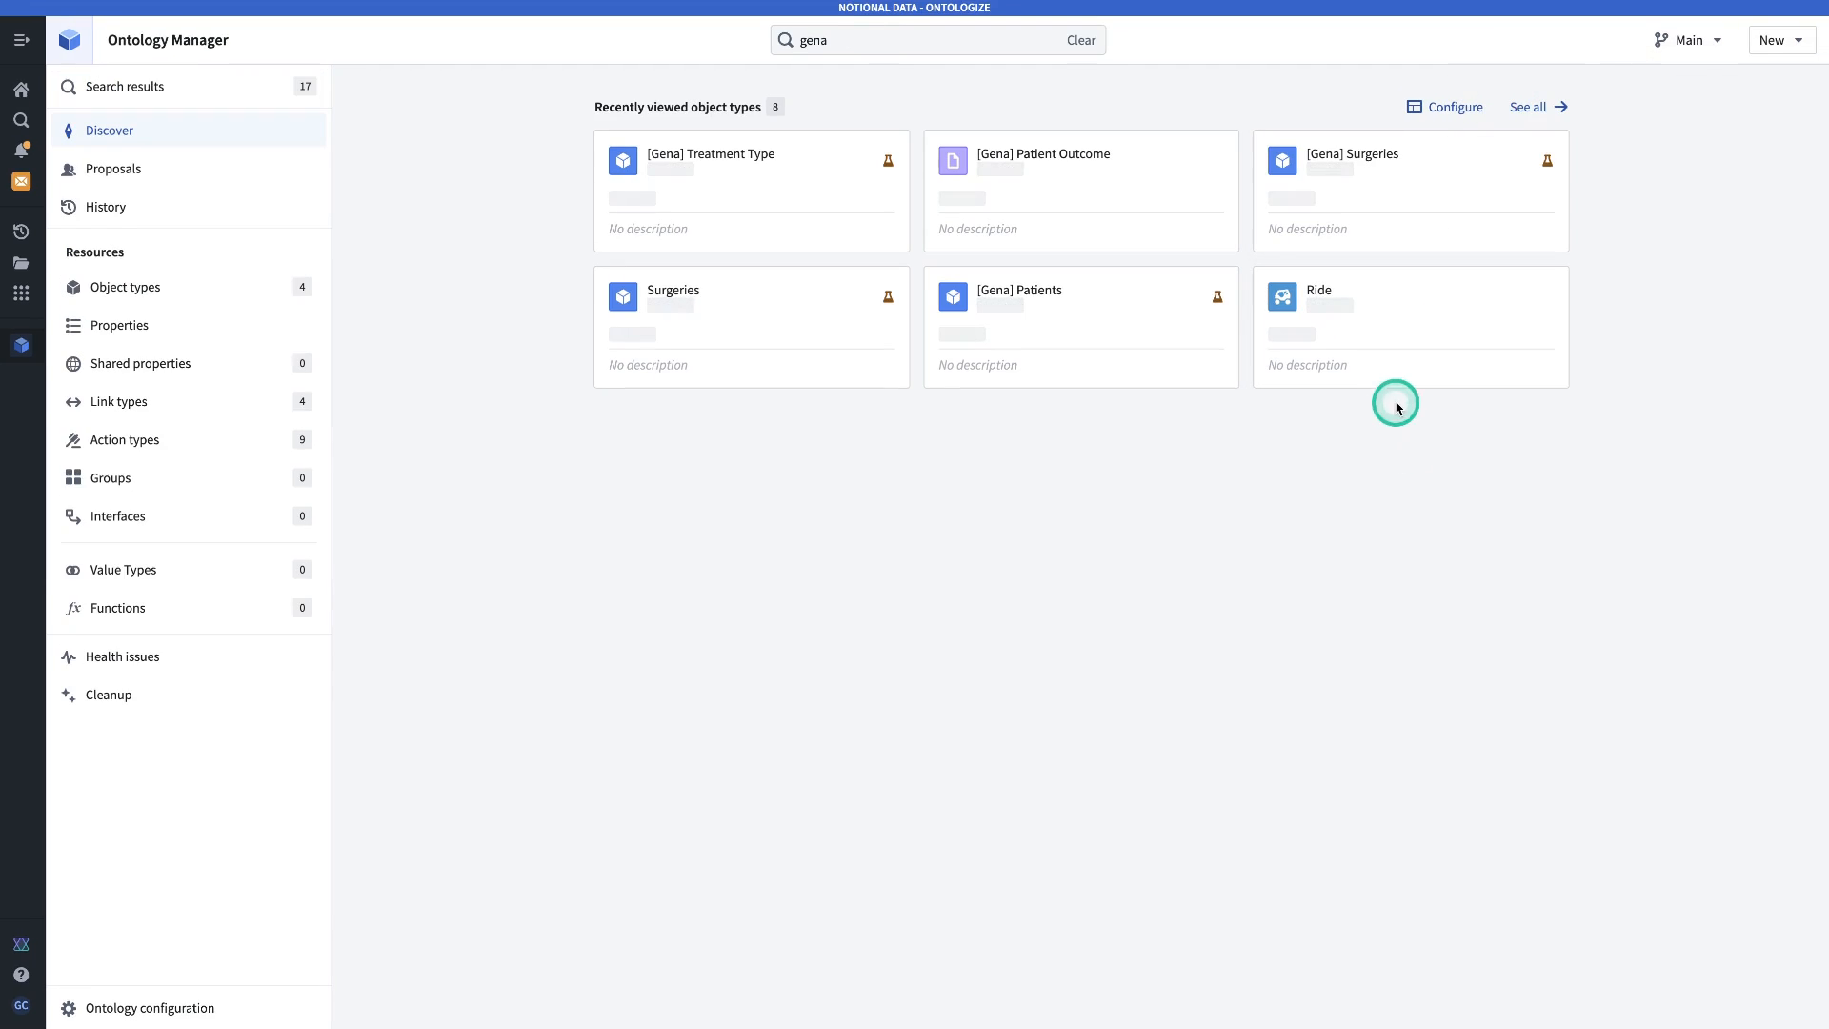
click(1684, 52)
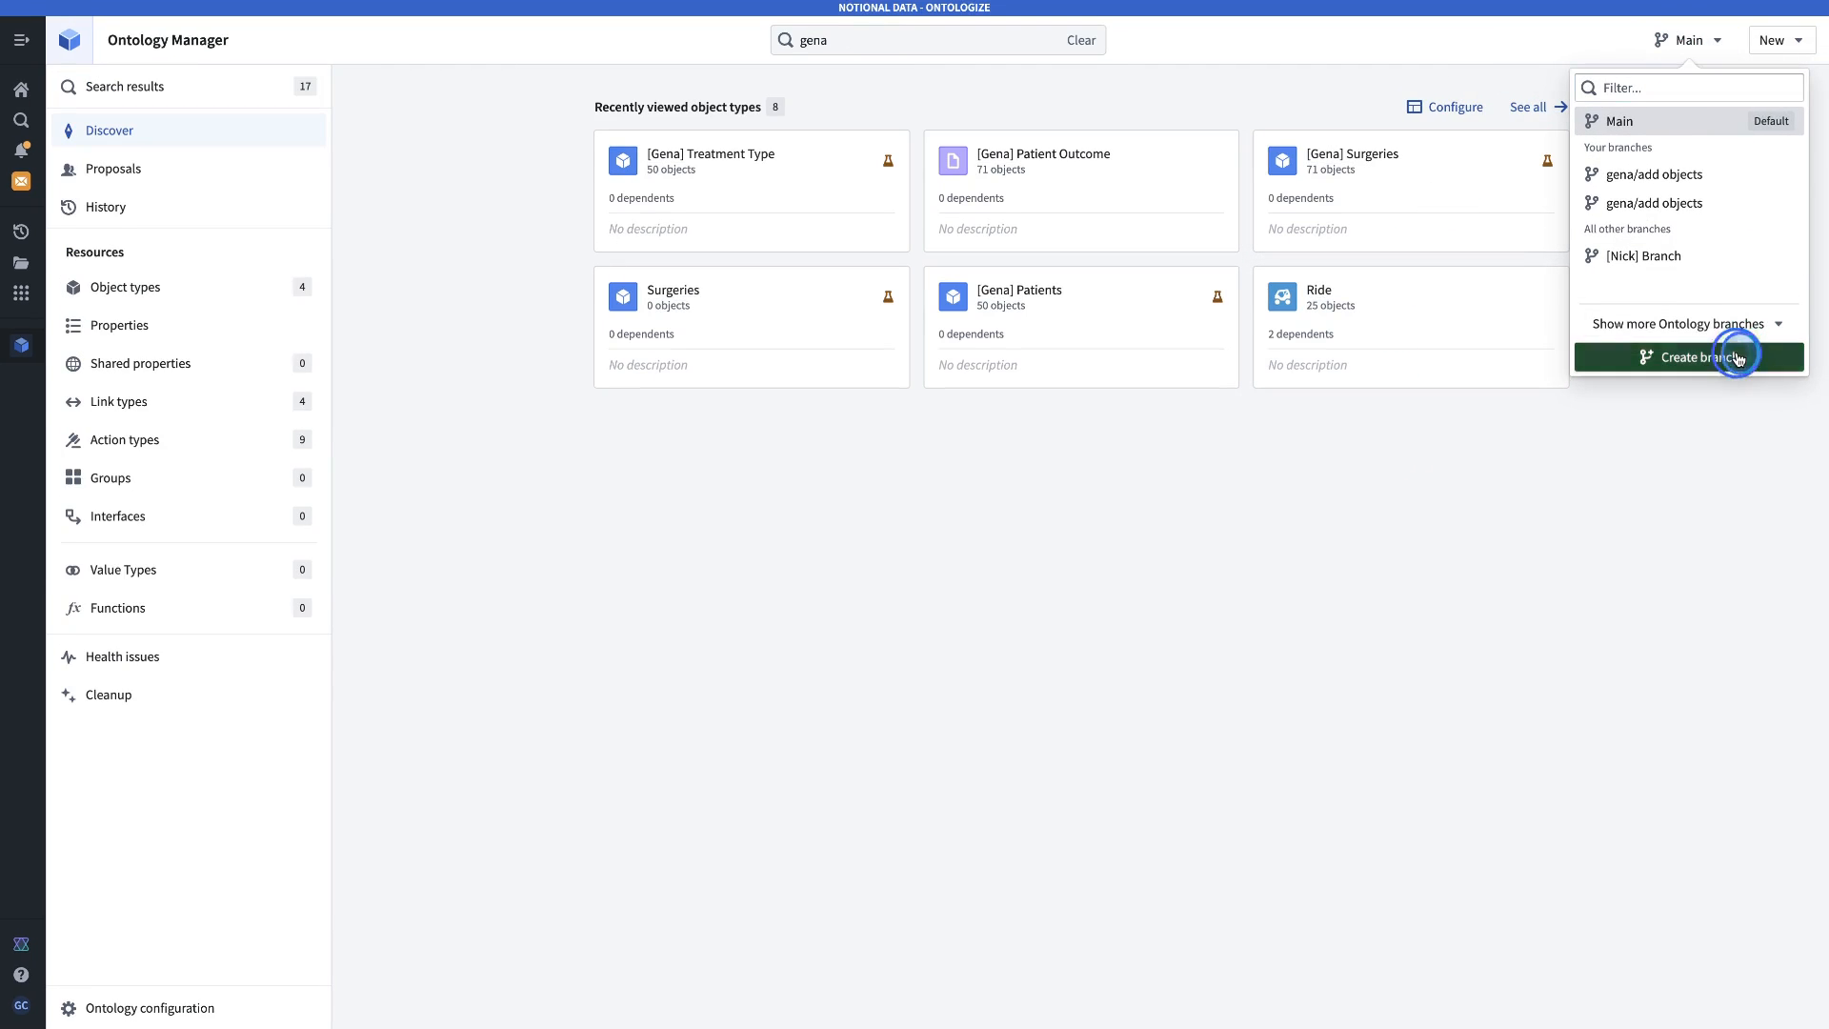
click(1737, 358)
text(g)
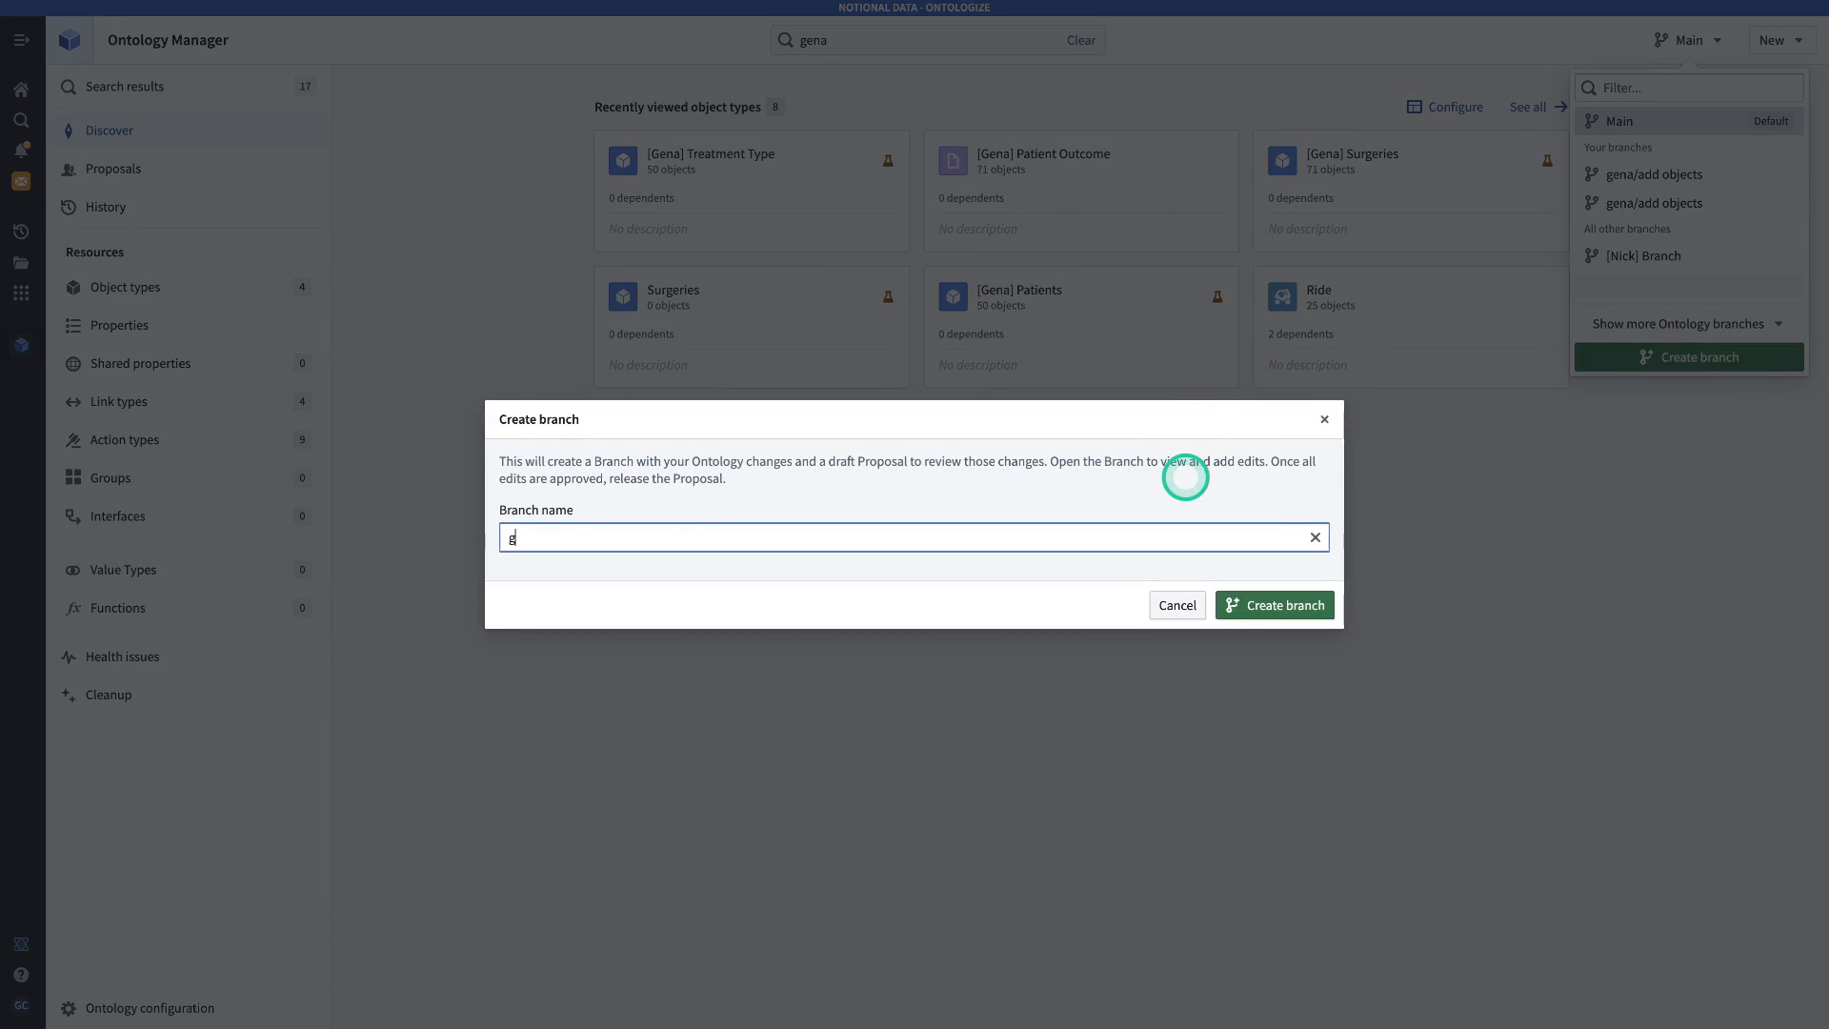
text(ena/add chunks and entities)
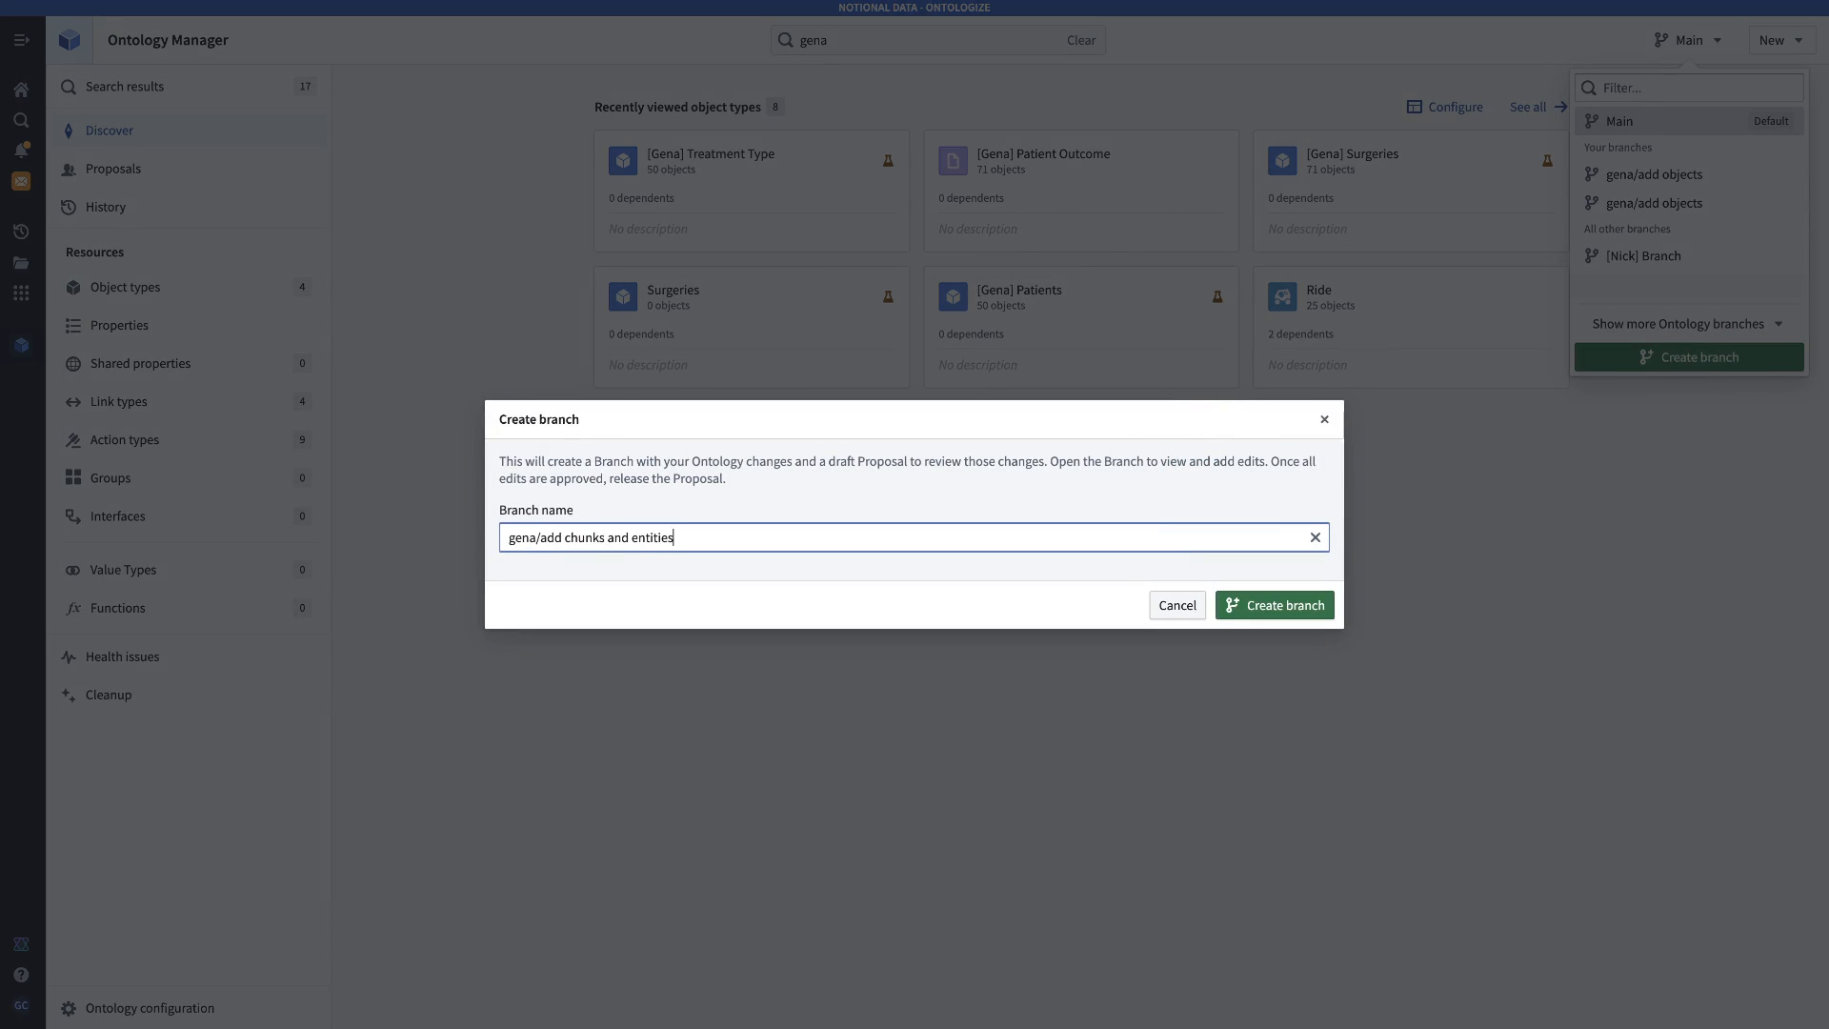
click(1281, 605)
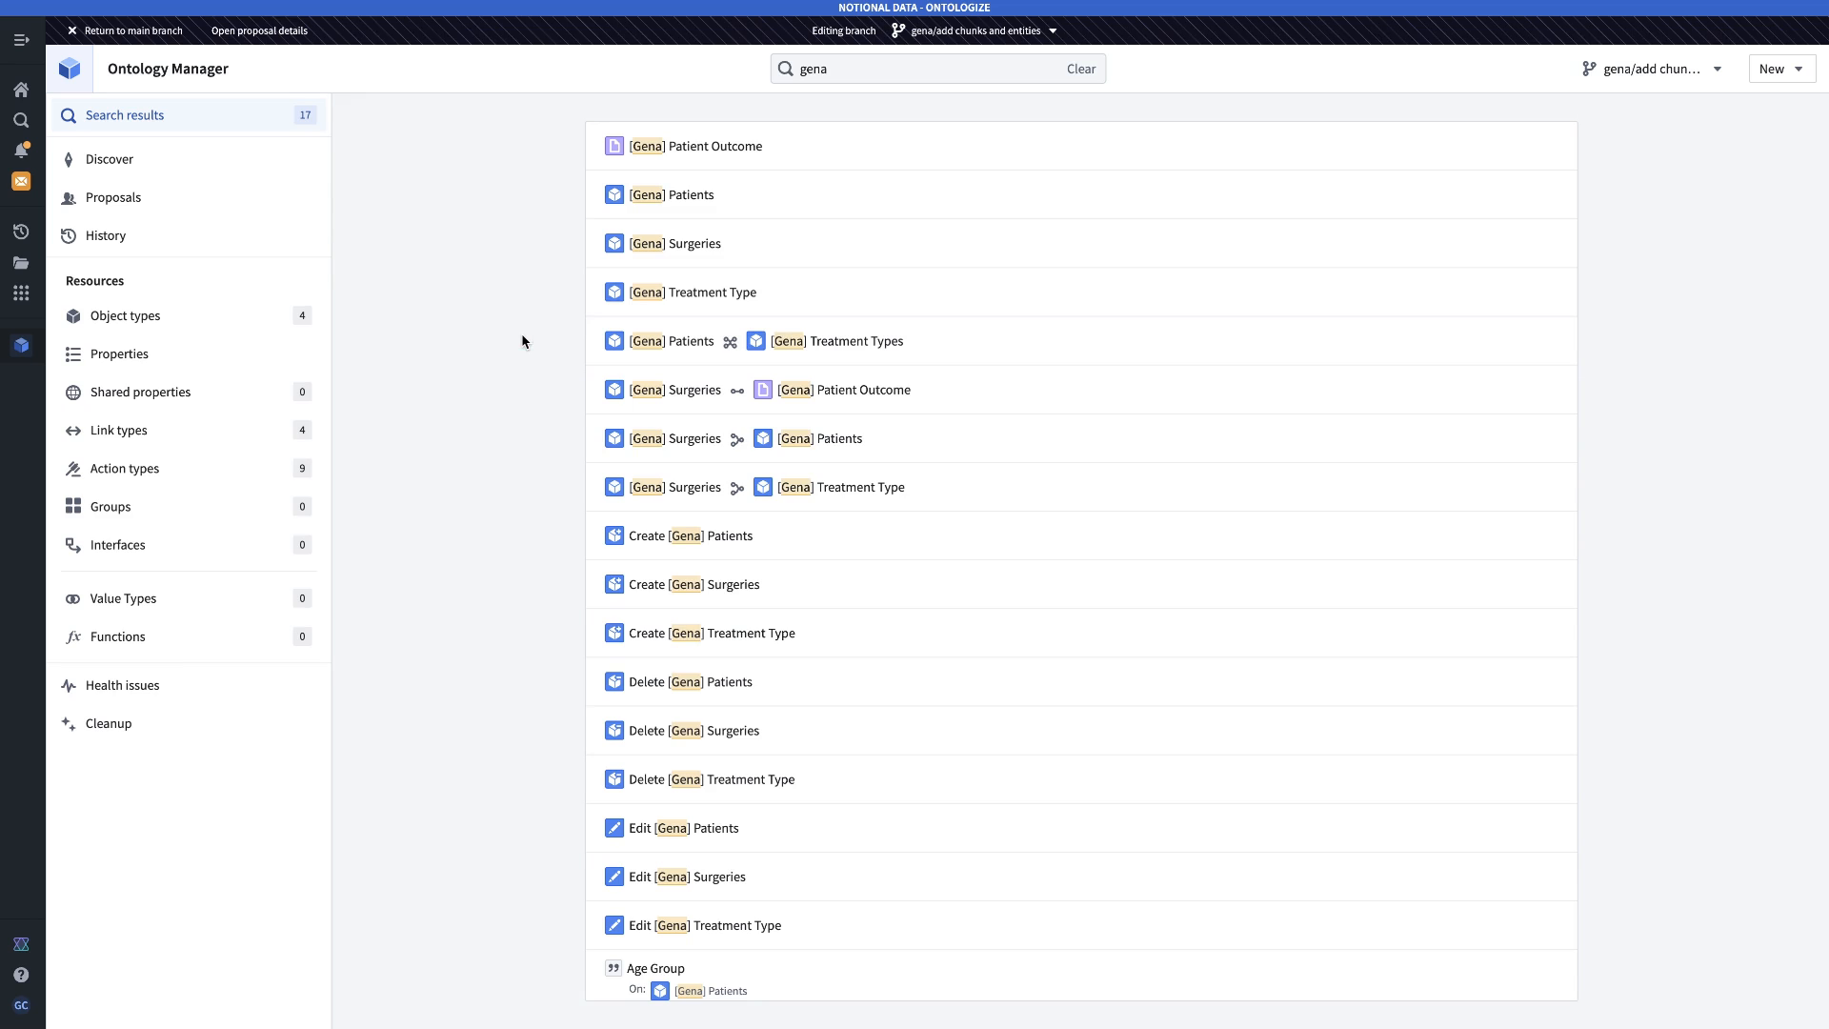
Start a new object type on the branch and set its singular name to the bracketed first-name prefix followed by "Chunk".
click(1769, 74)
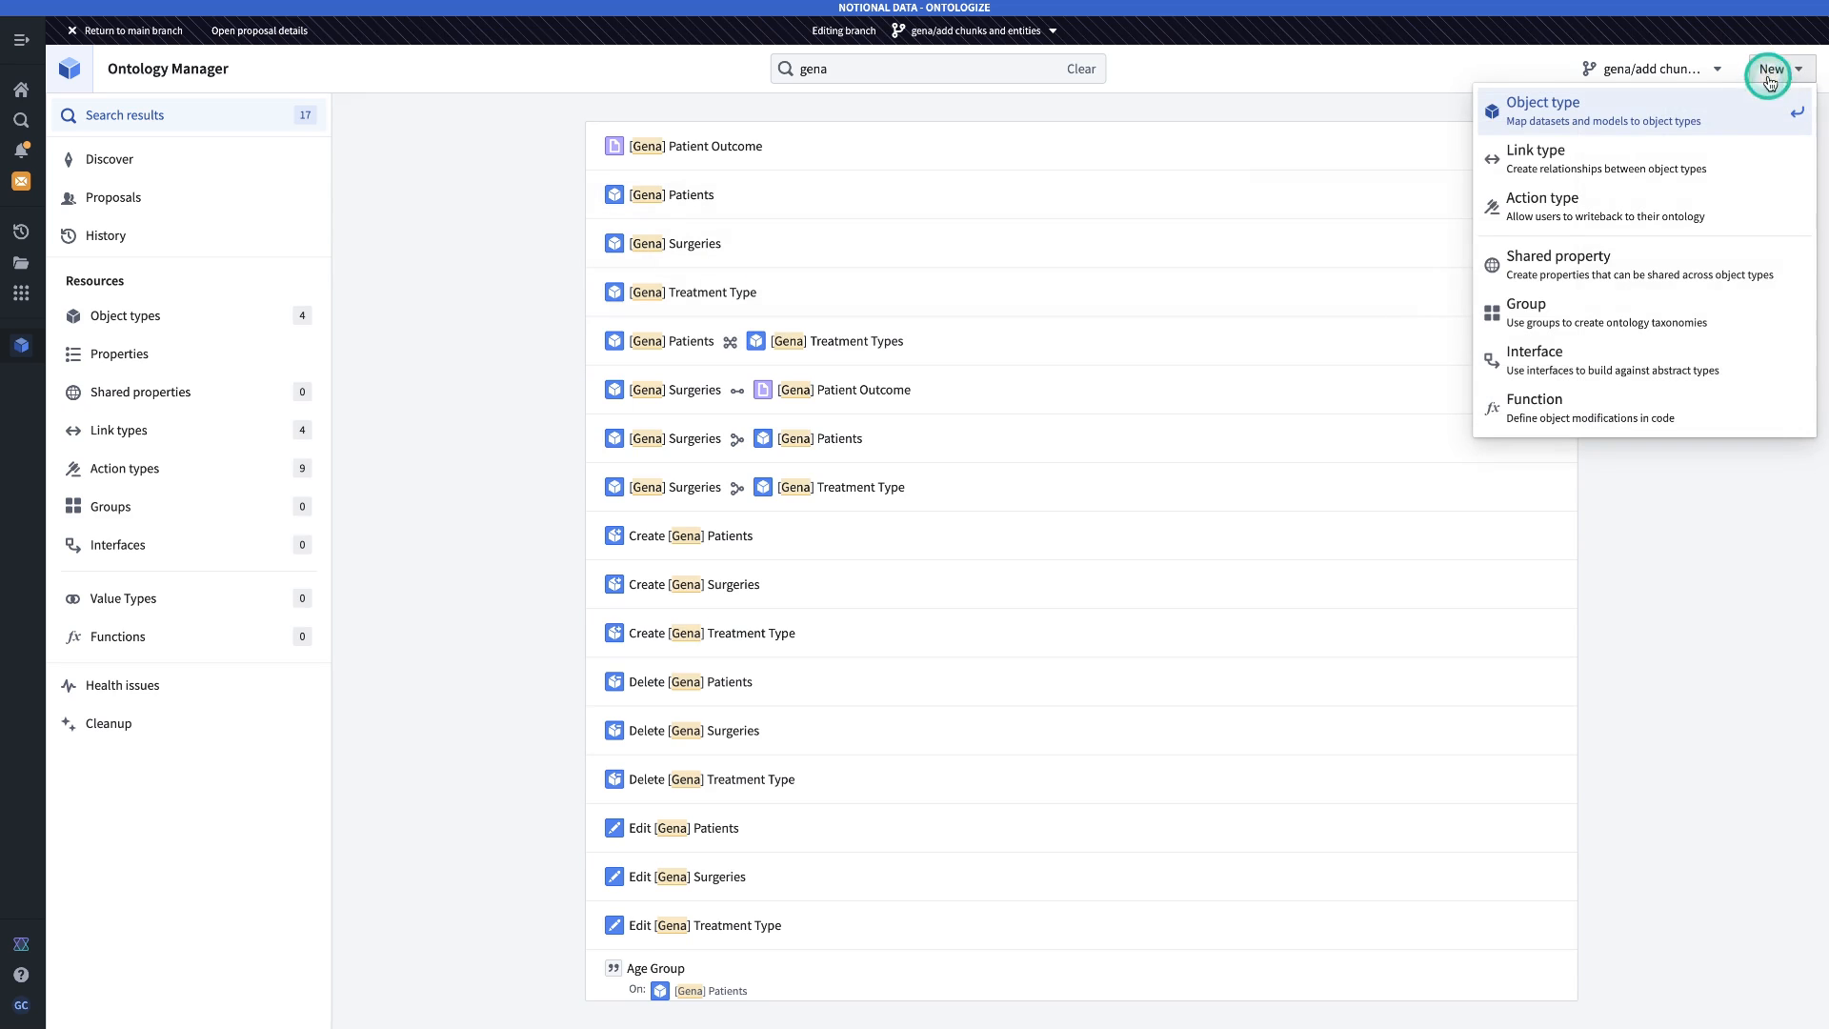
key(Return)
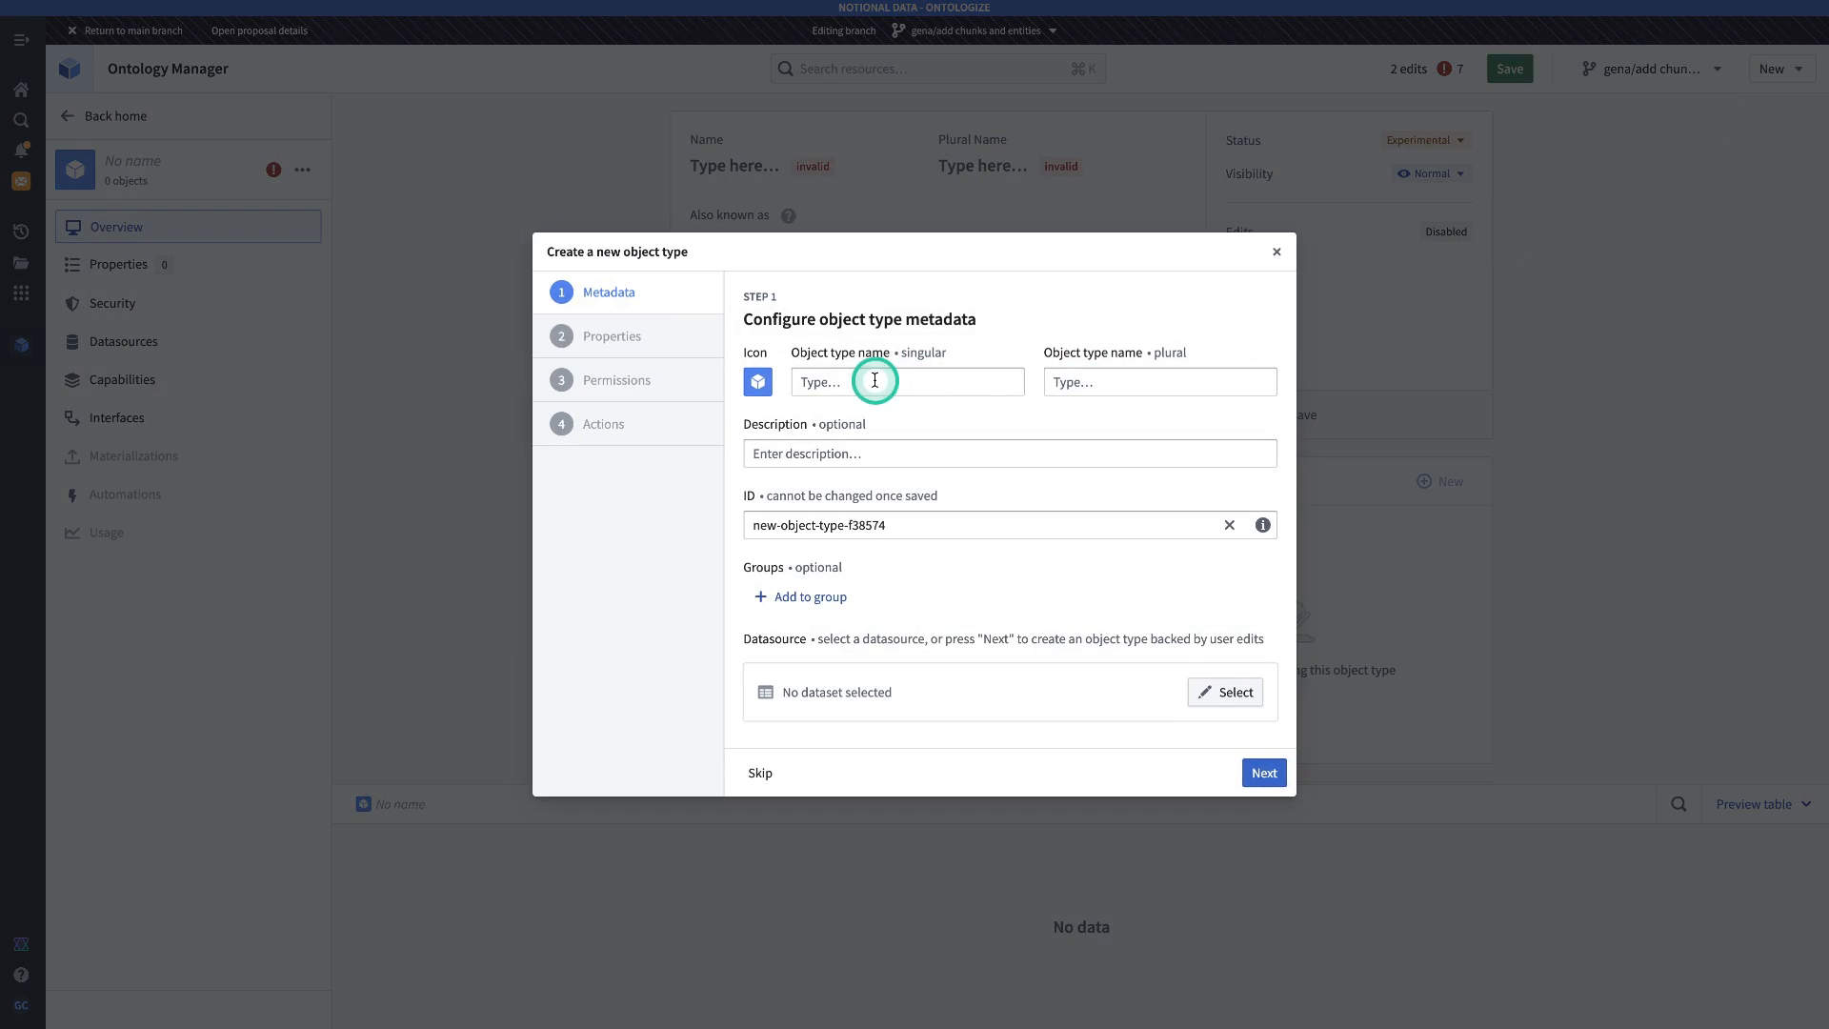
click(874, 380)
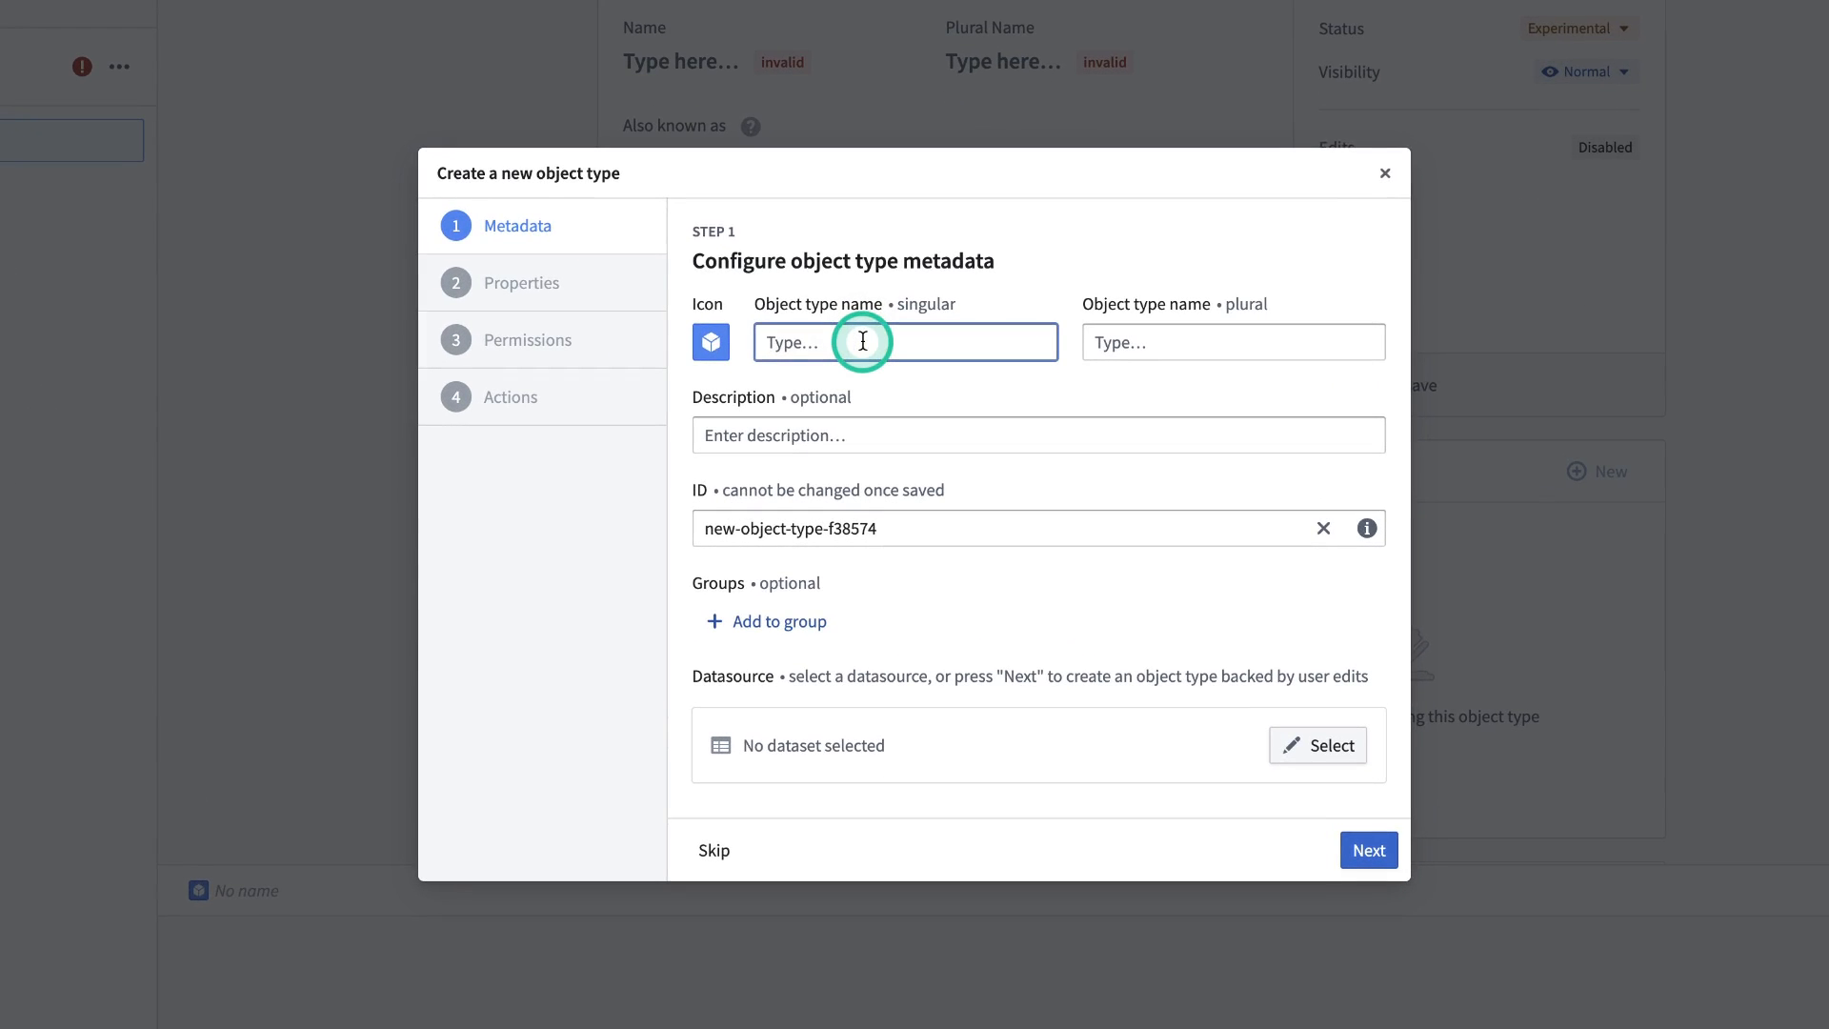
text([Gena] Chunk)
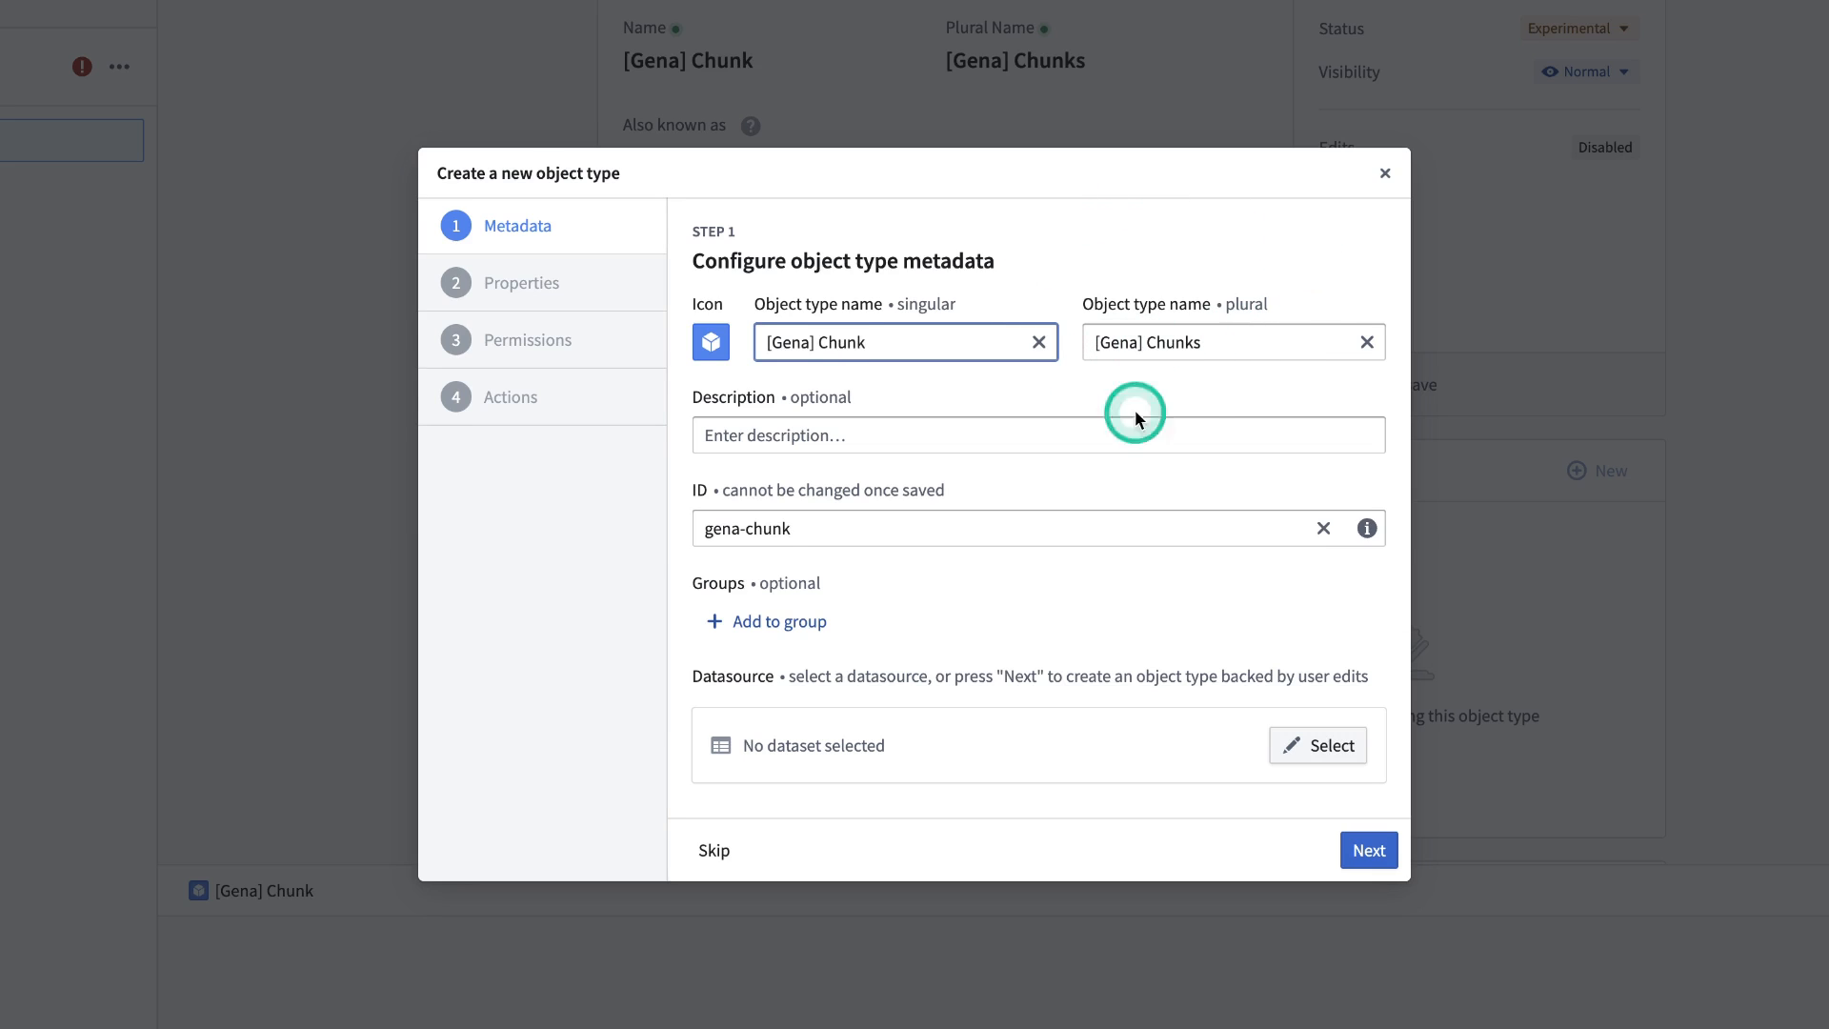
Choose the Chunks dataset as the datasource for the new [Gena] Chunk object type and continue to its properties.
click(1334, 757)
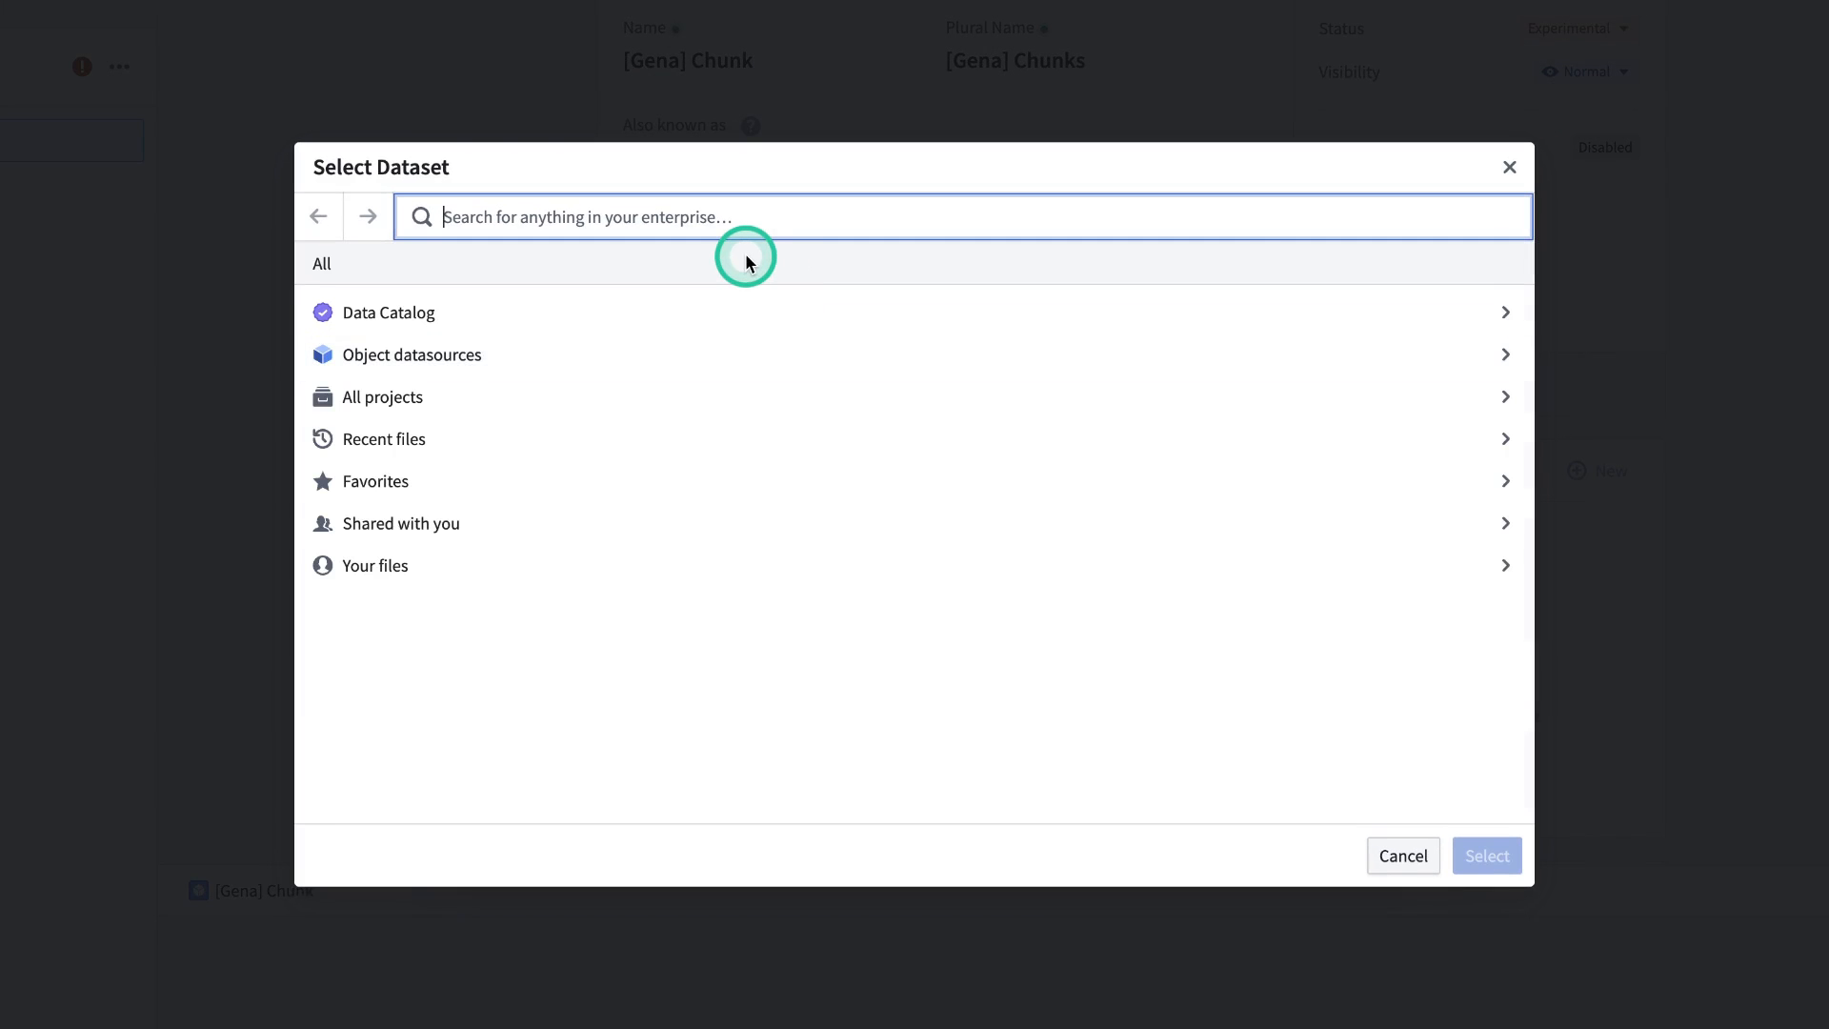
text(chunk)
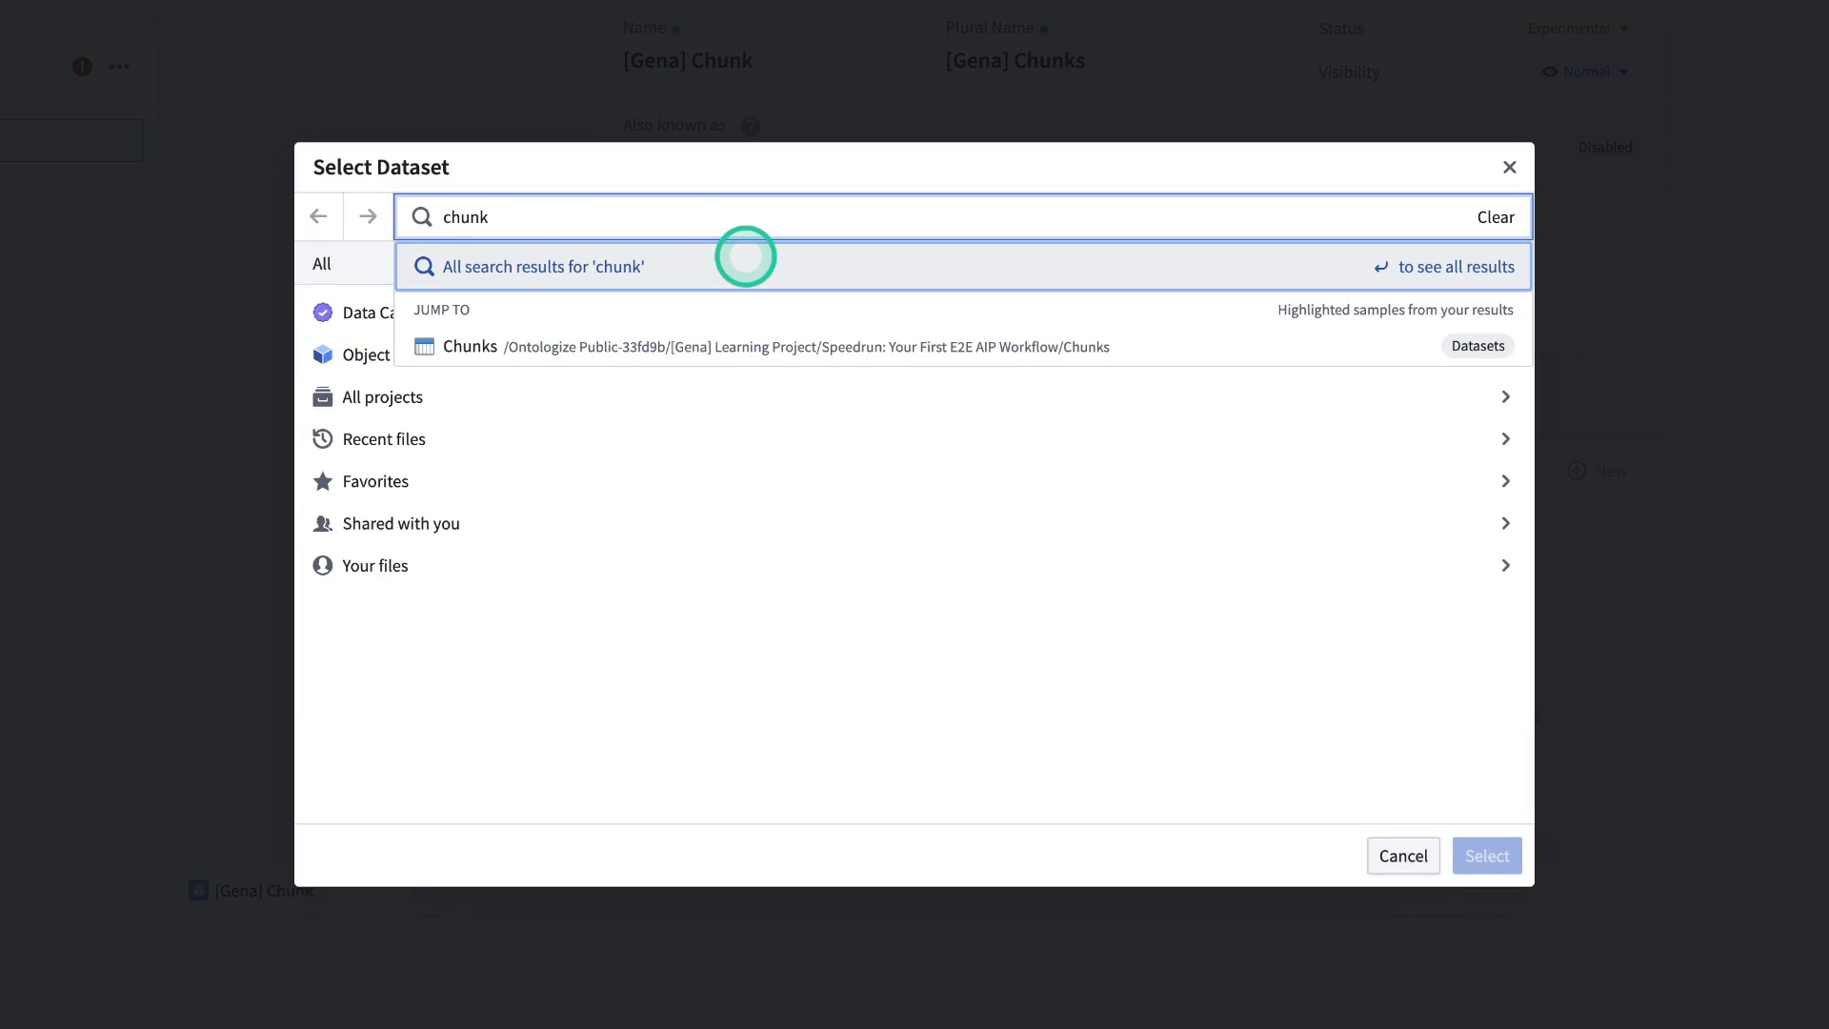
click(948, 345)
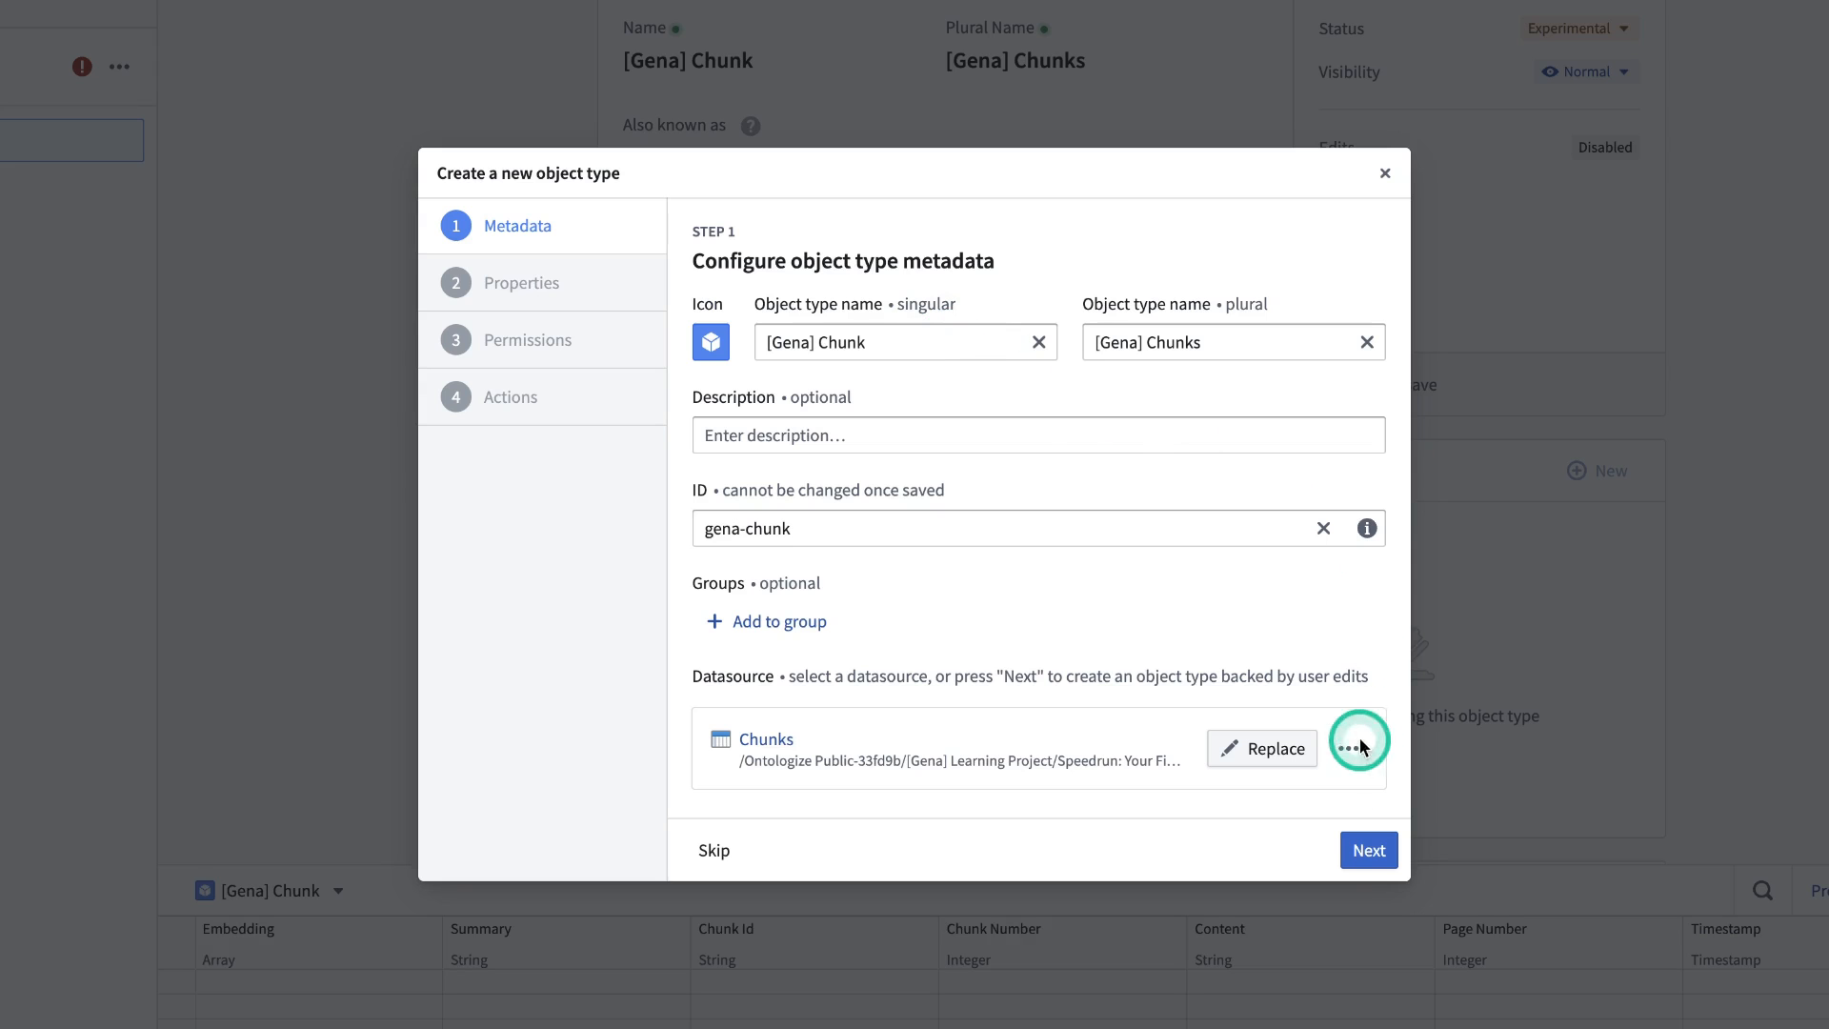
click(1369, 853)
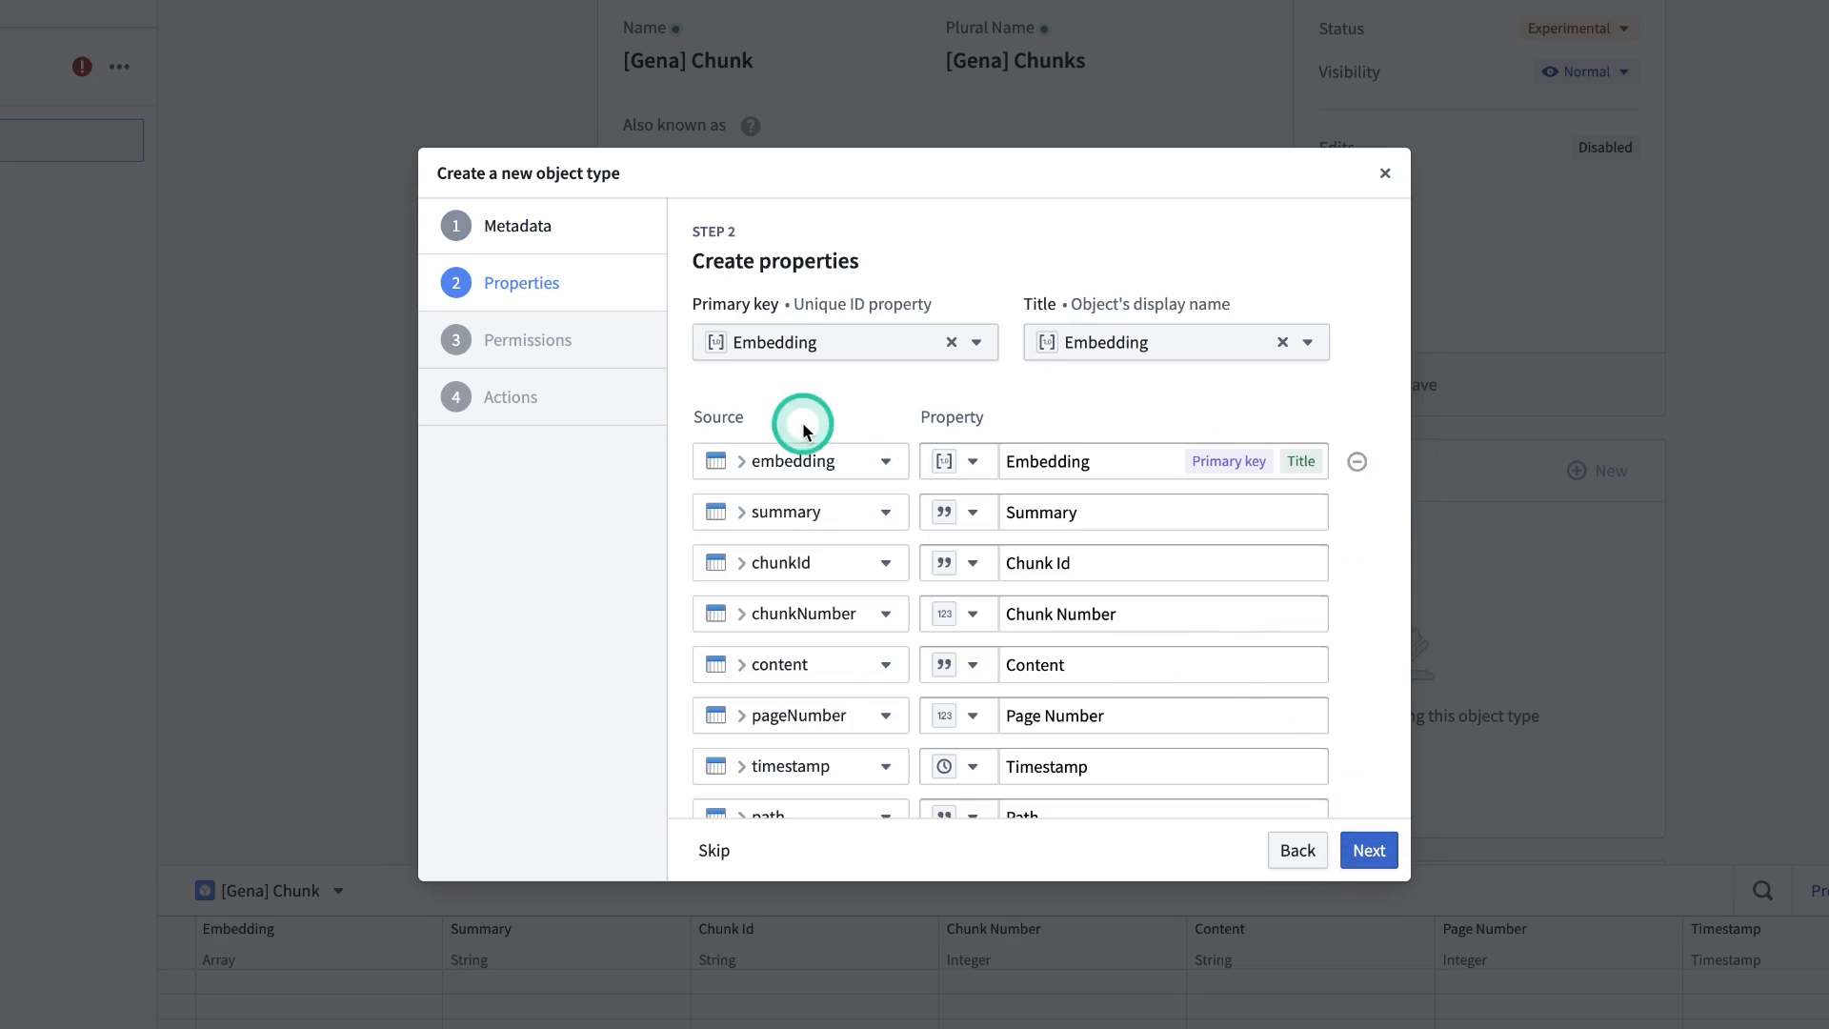
Set Chunk Id as the primary key and Summary as the title property, then continue to permissions.
click(772, 339)
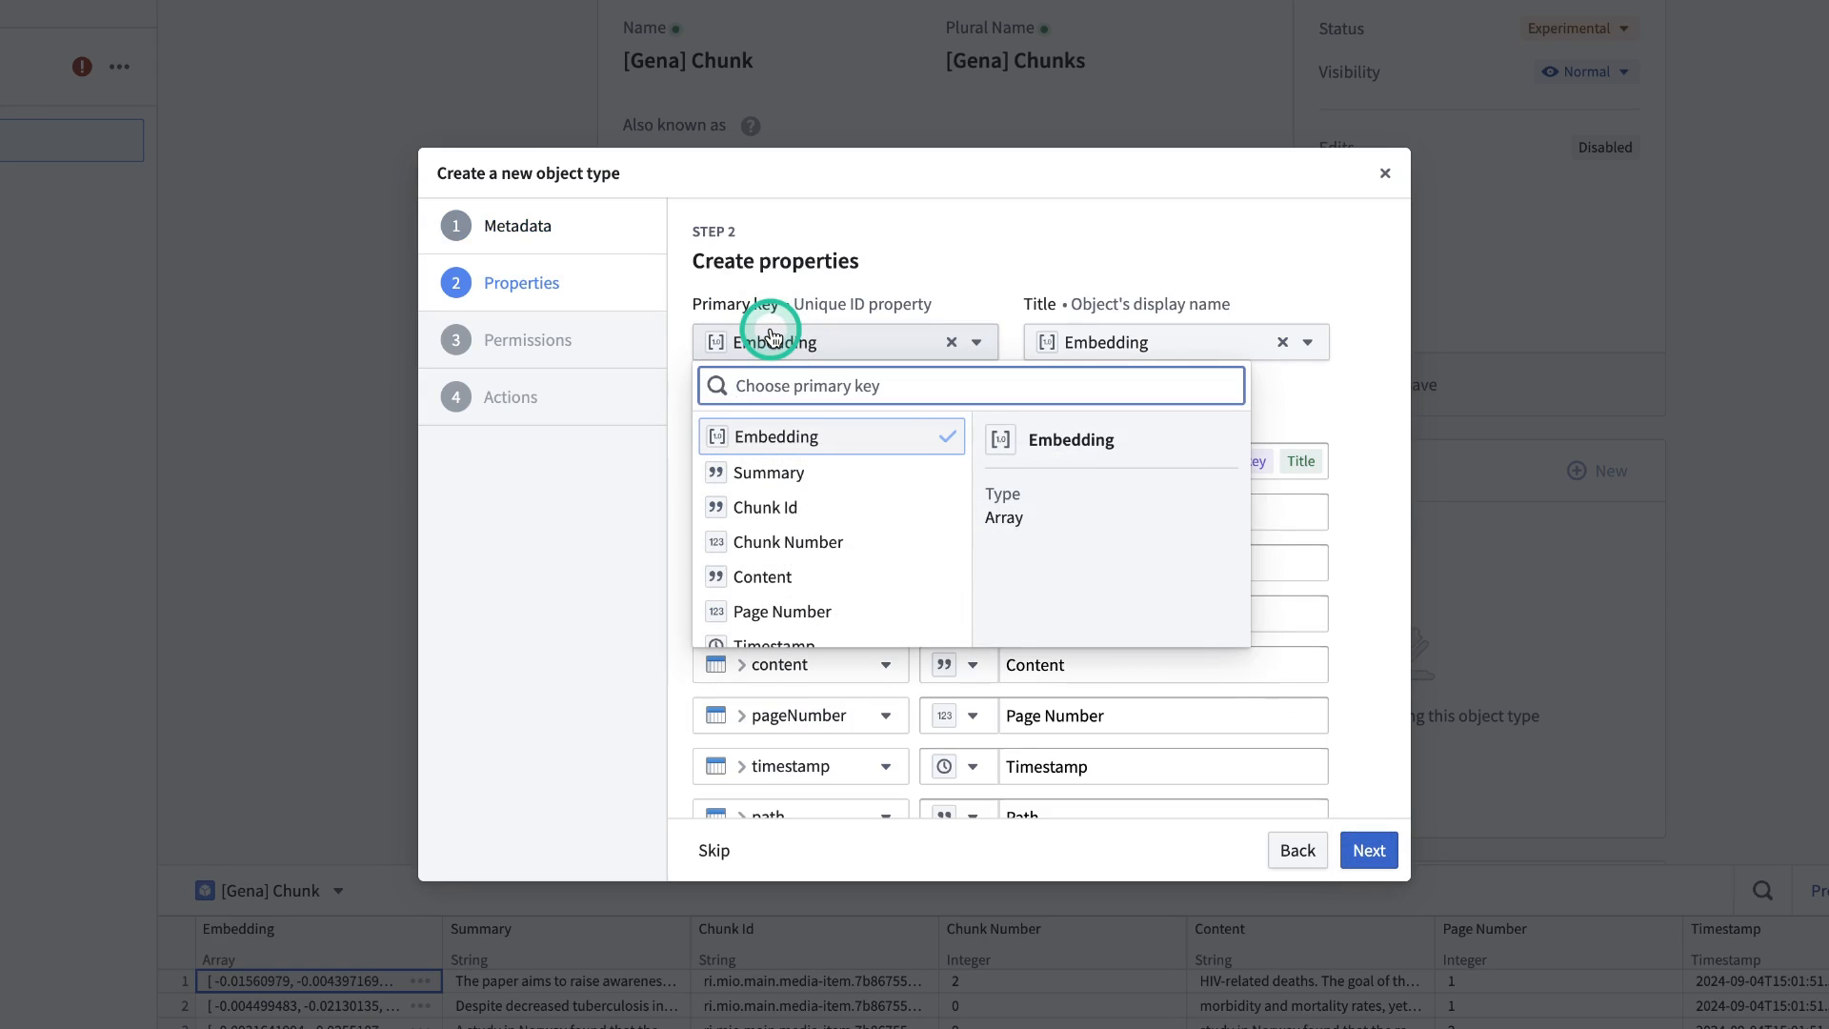
click(805, 515)
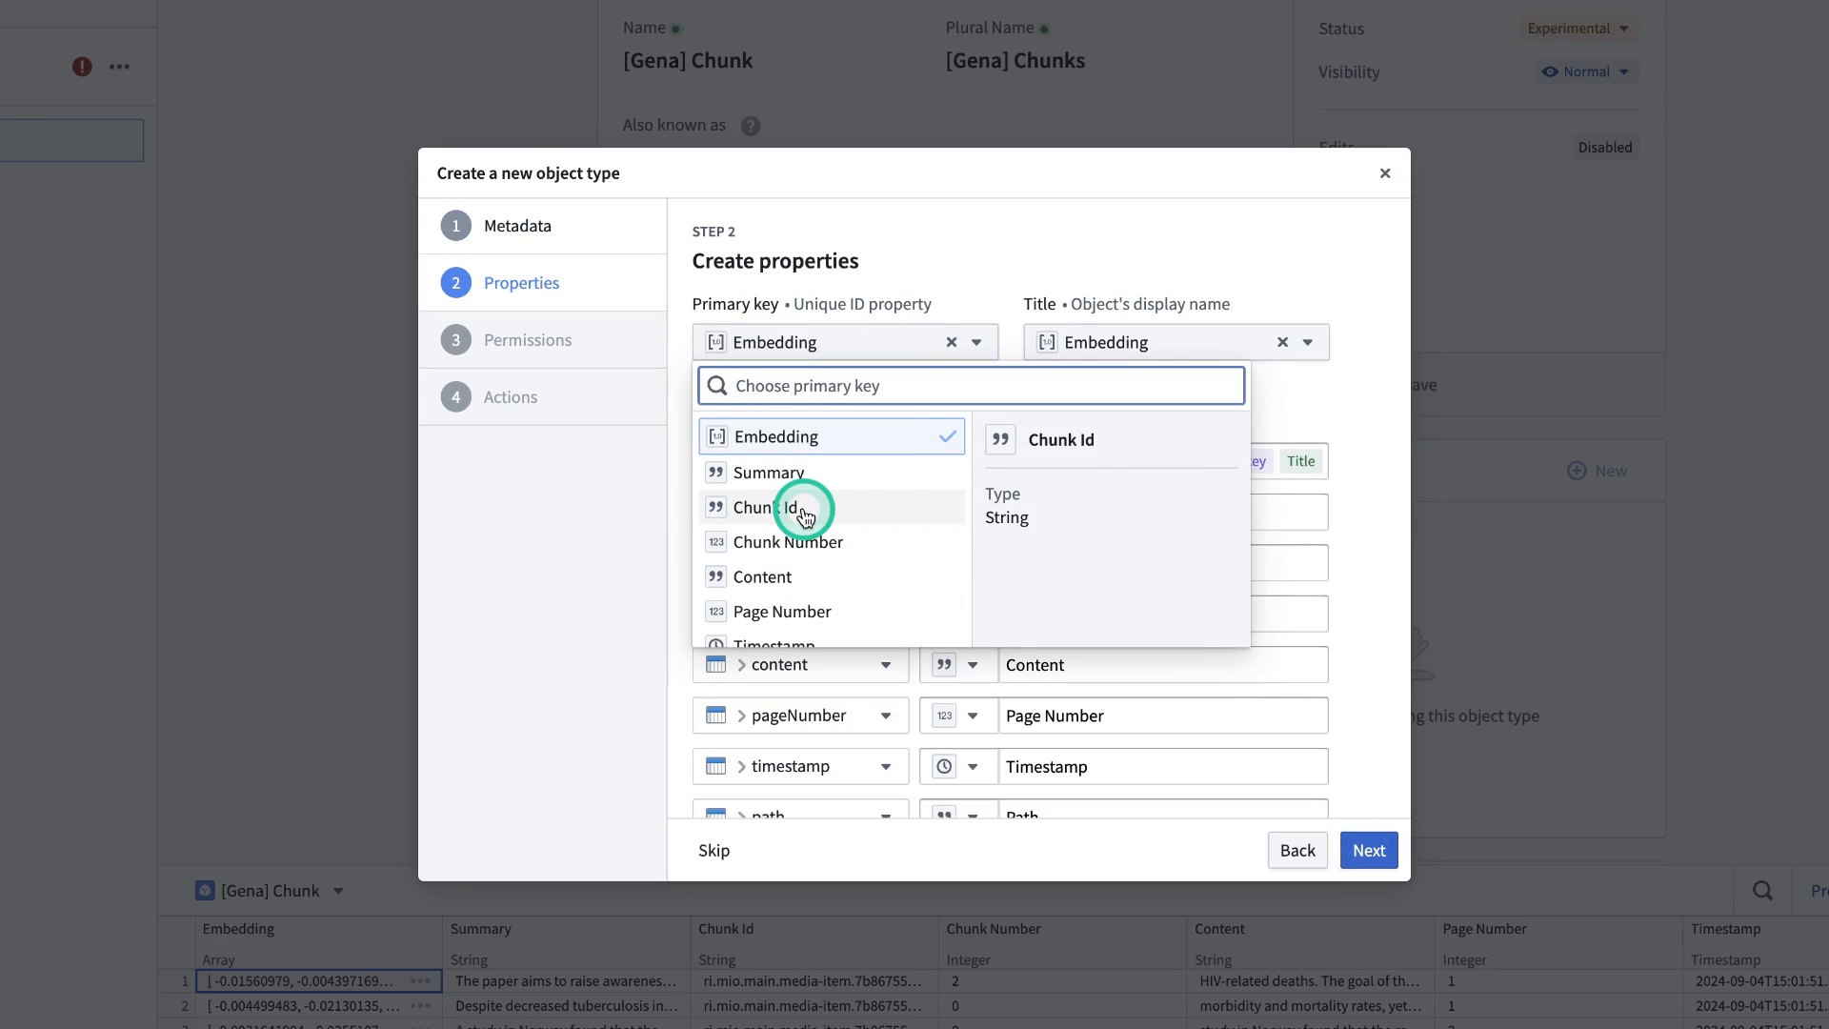
click(805, 510)
click(1146, 340)
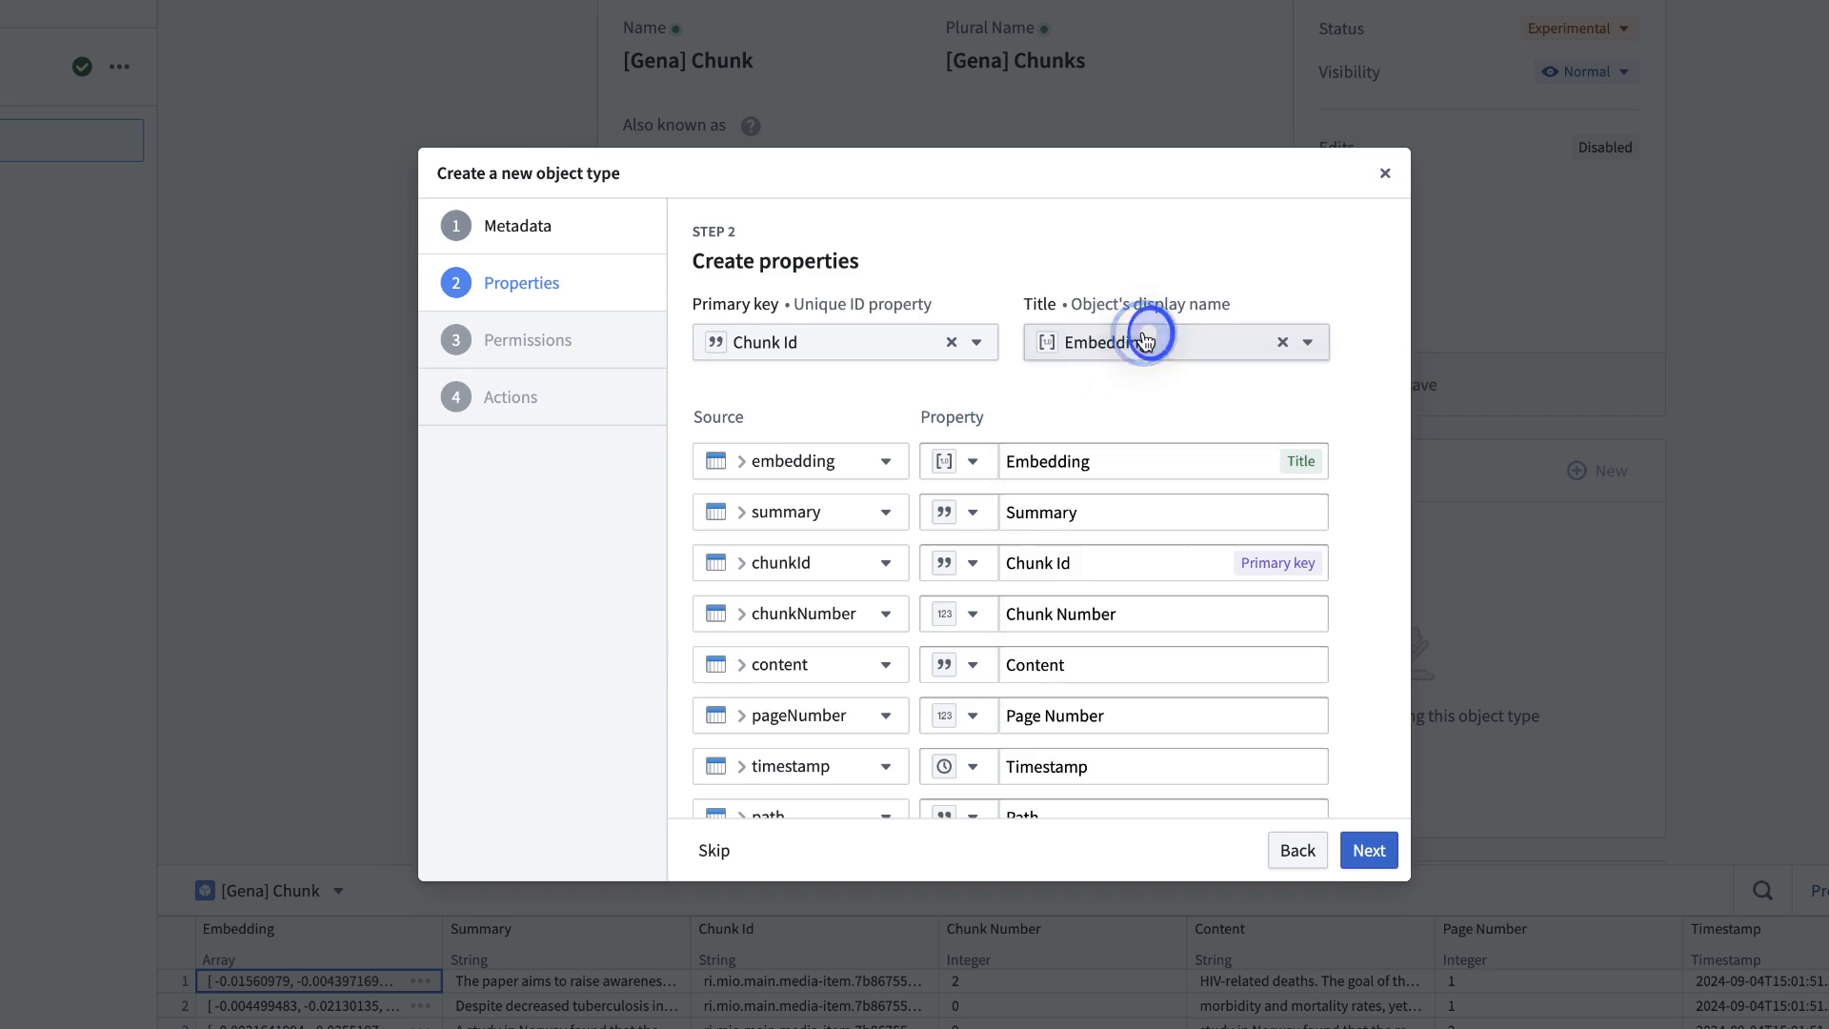
text(summ)
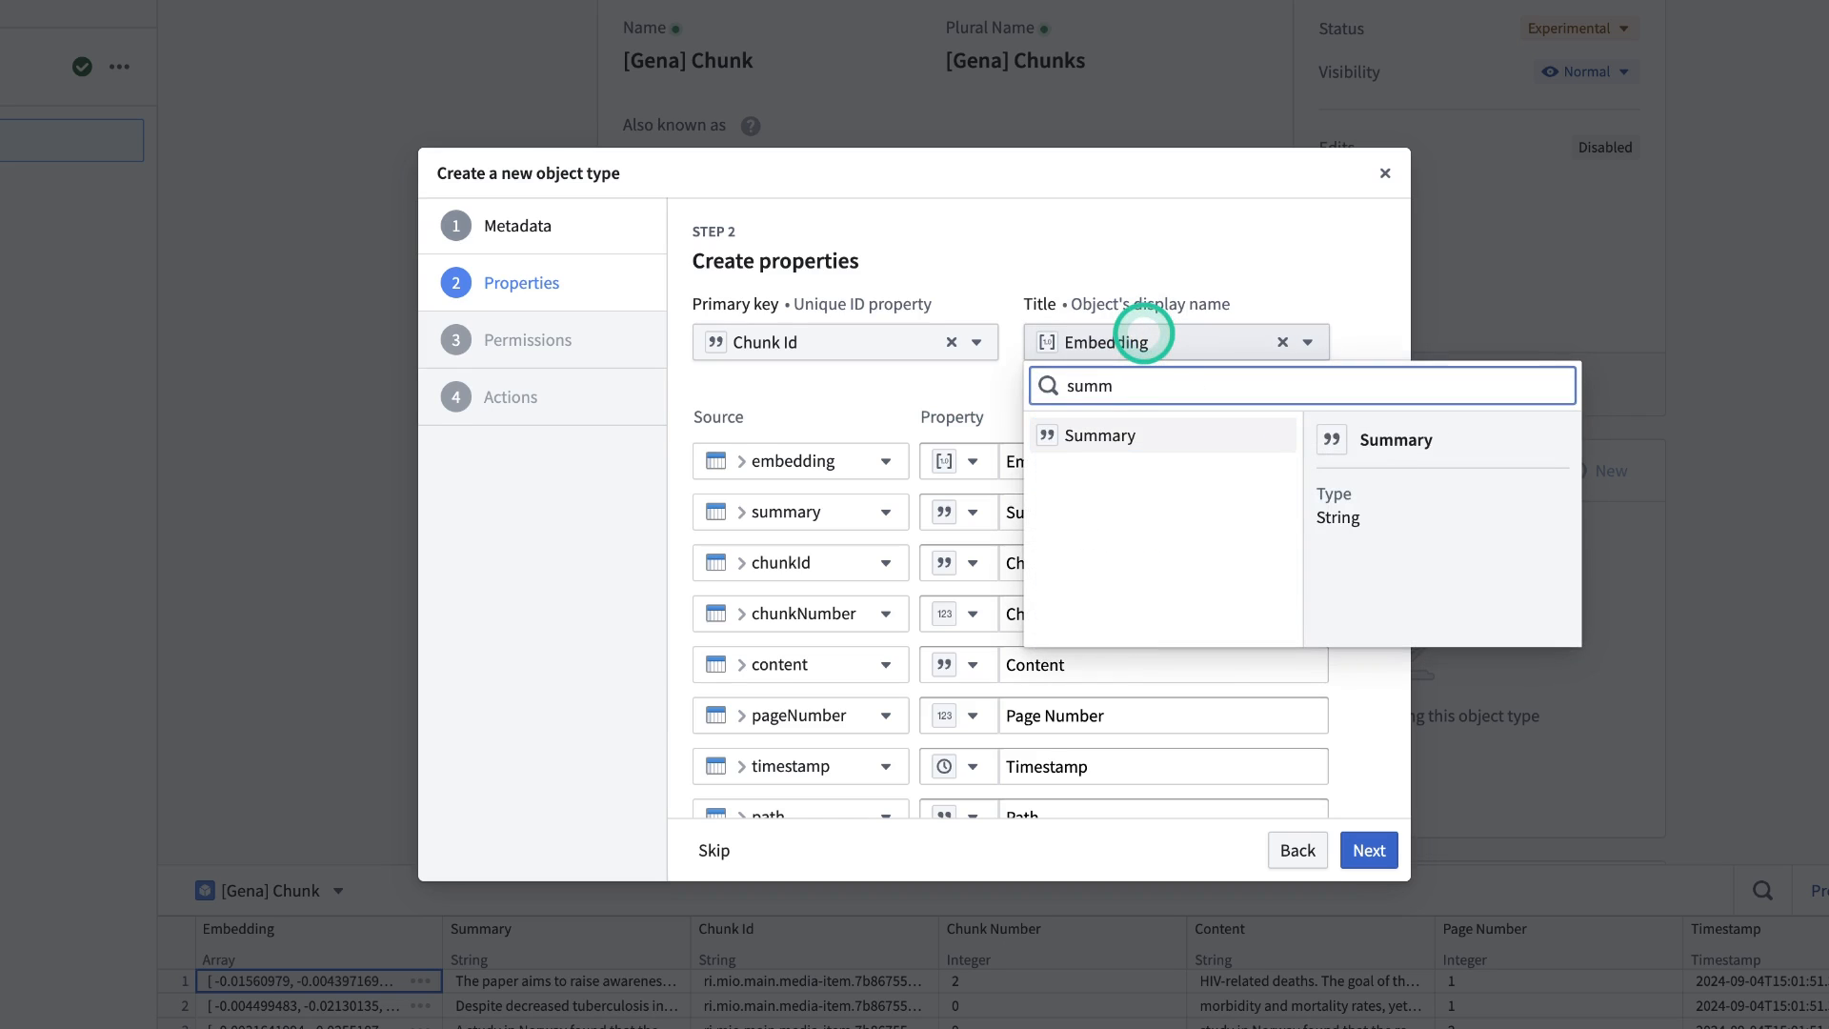
click(1111, 440)
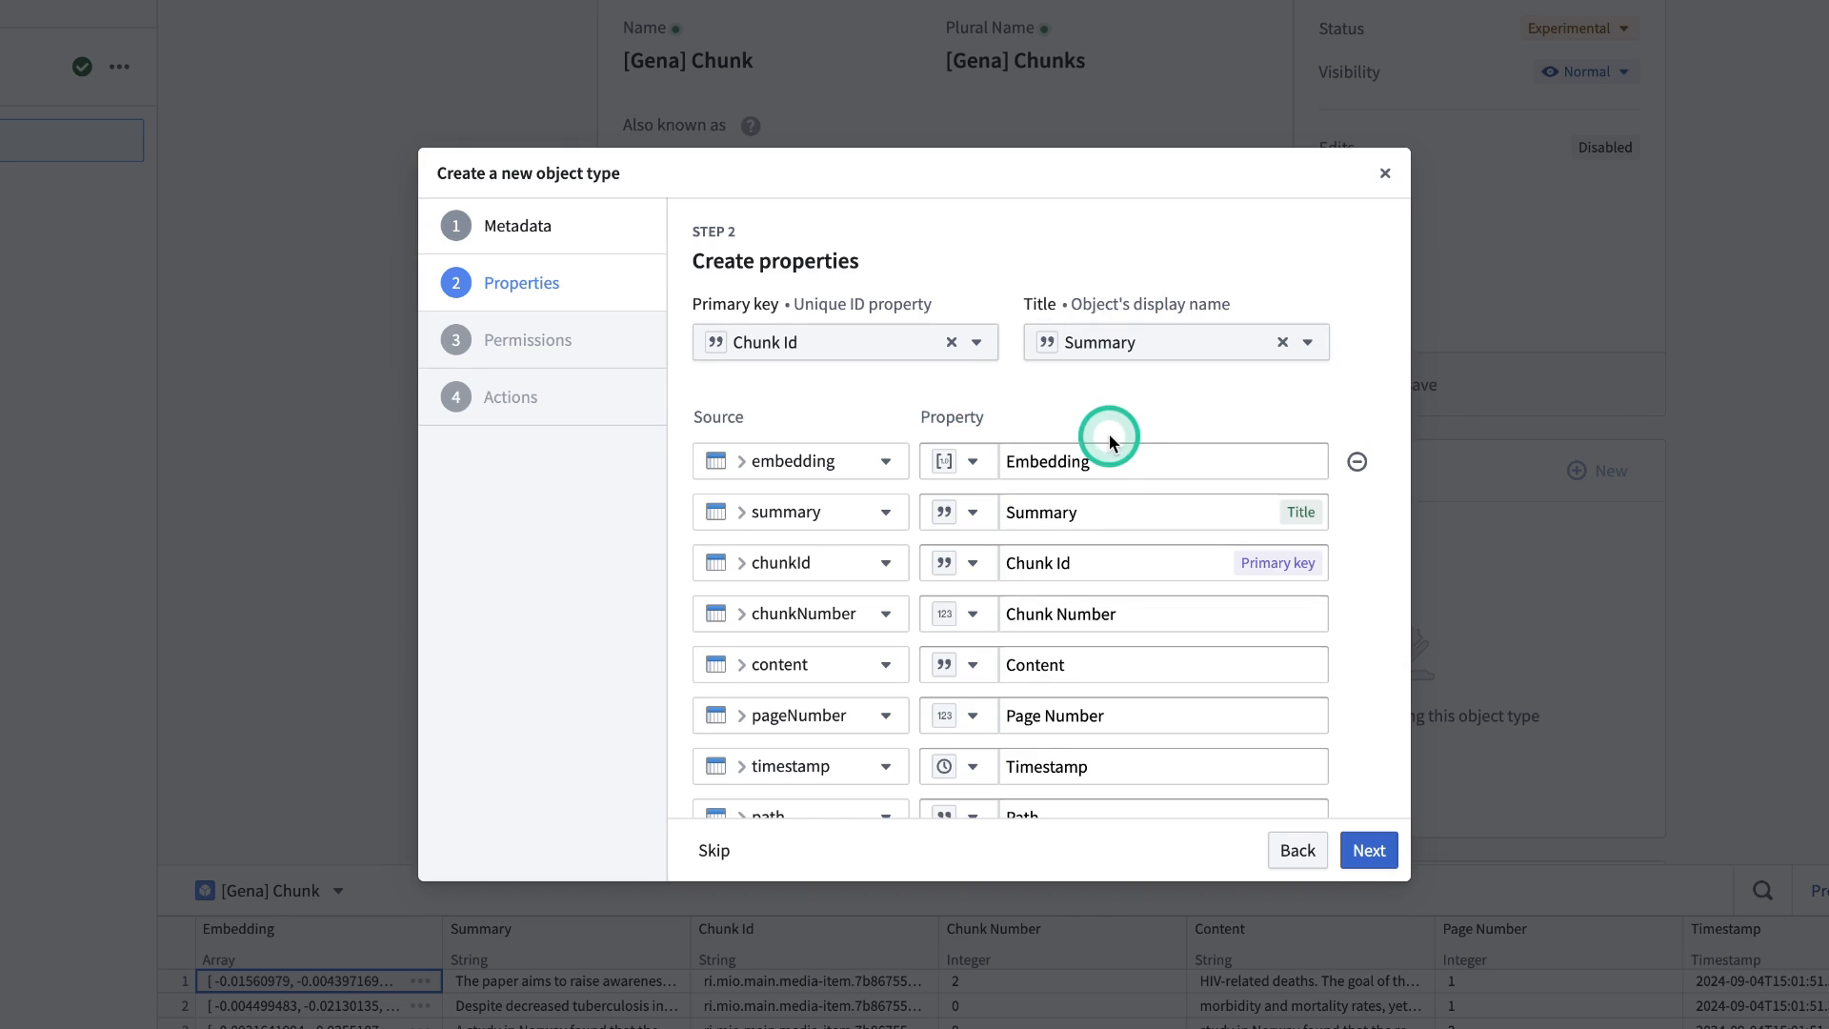
click(1368, 850)
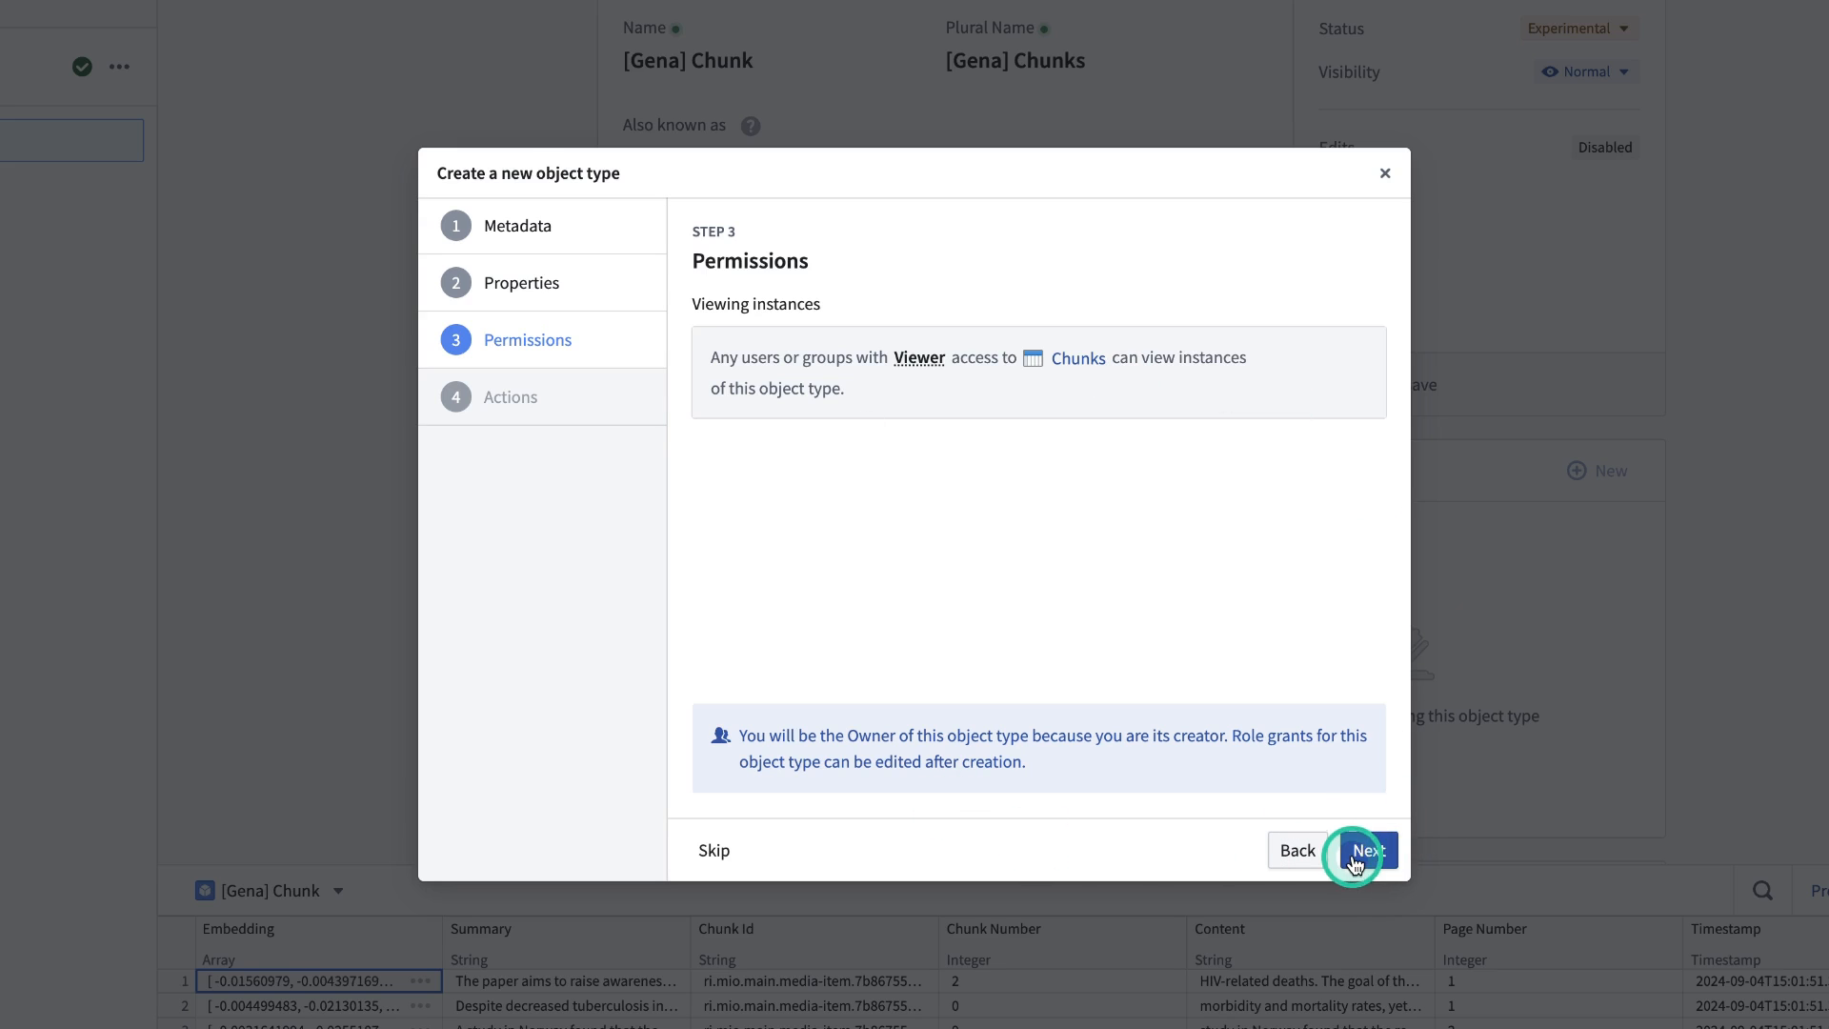
Generate the Create, Modify and Delete action types, grant execution to the creator's teaching account, and create the object type.
click(1365, 851)
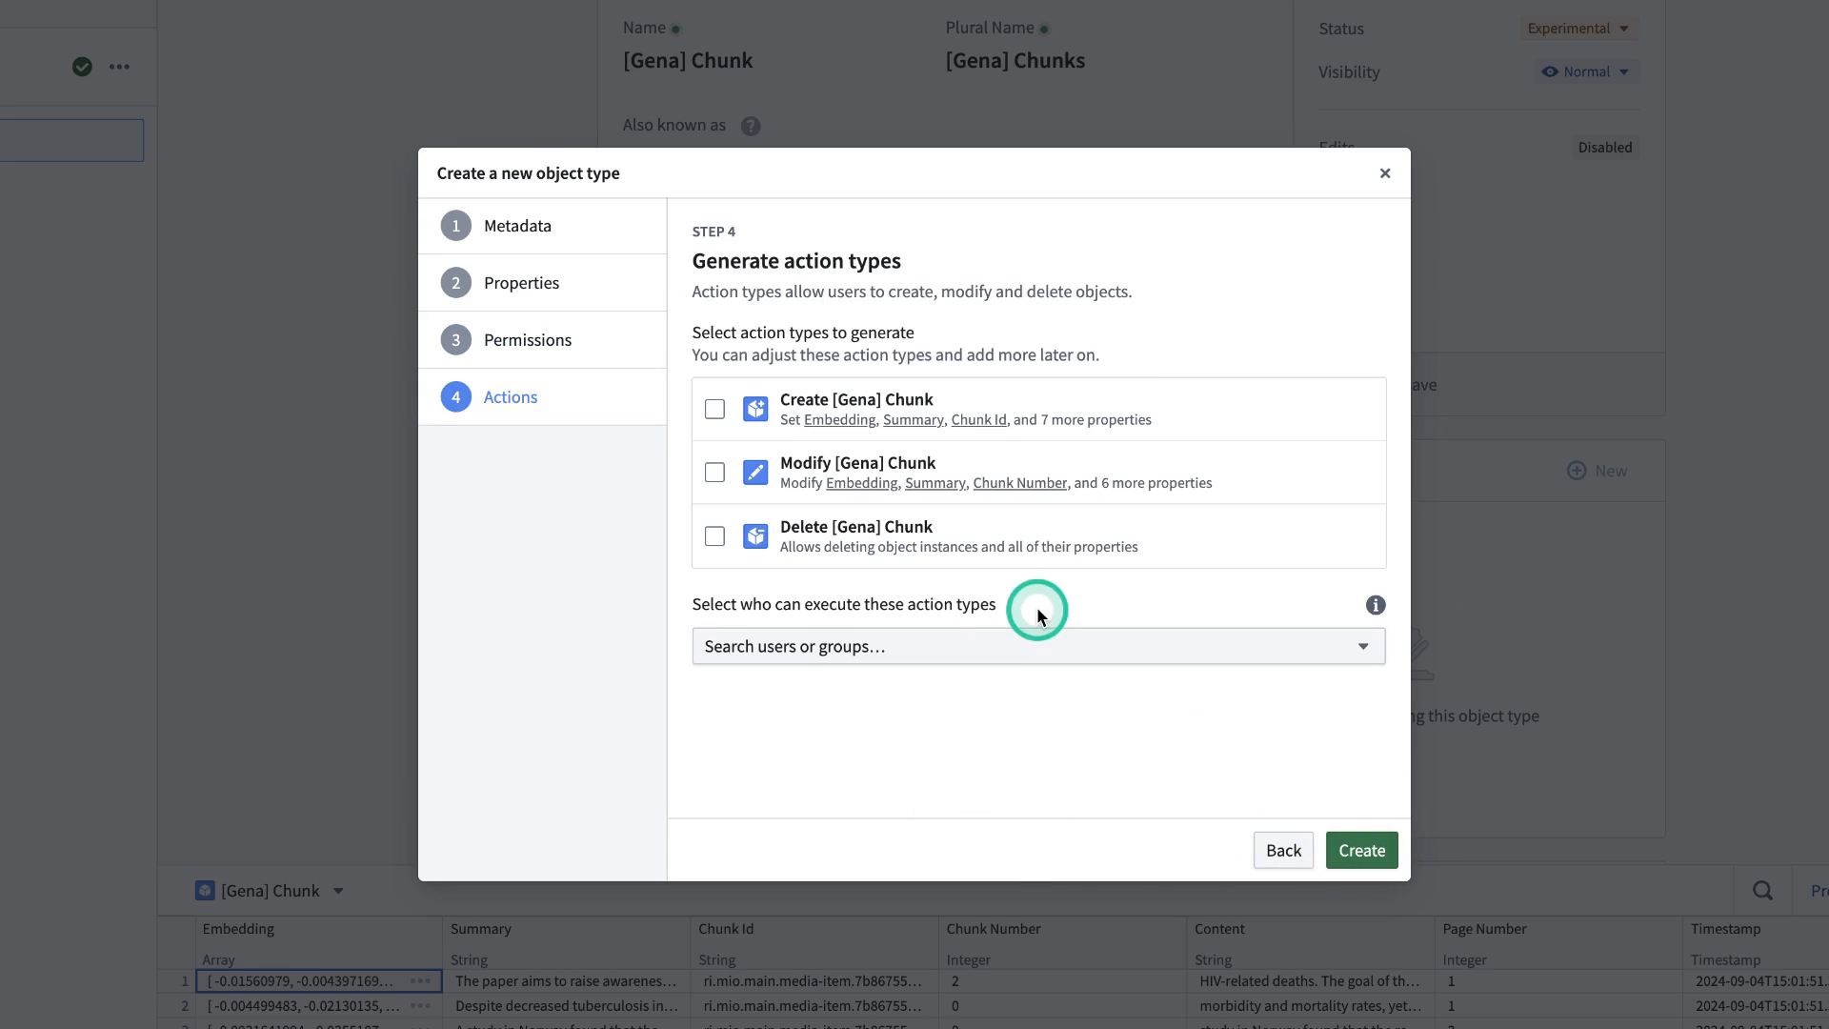
click(710, 412)
click(714, 474)
click(714, 535)
click(847, 660)
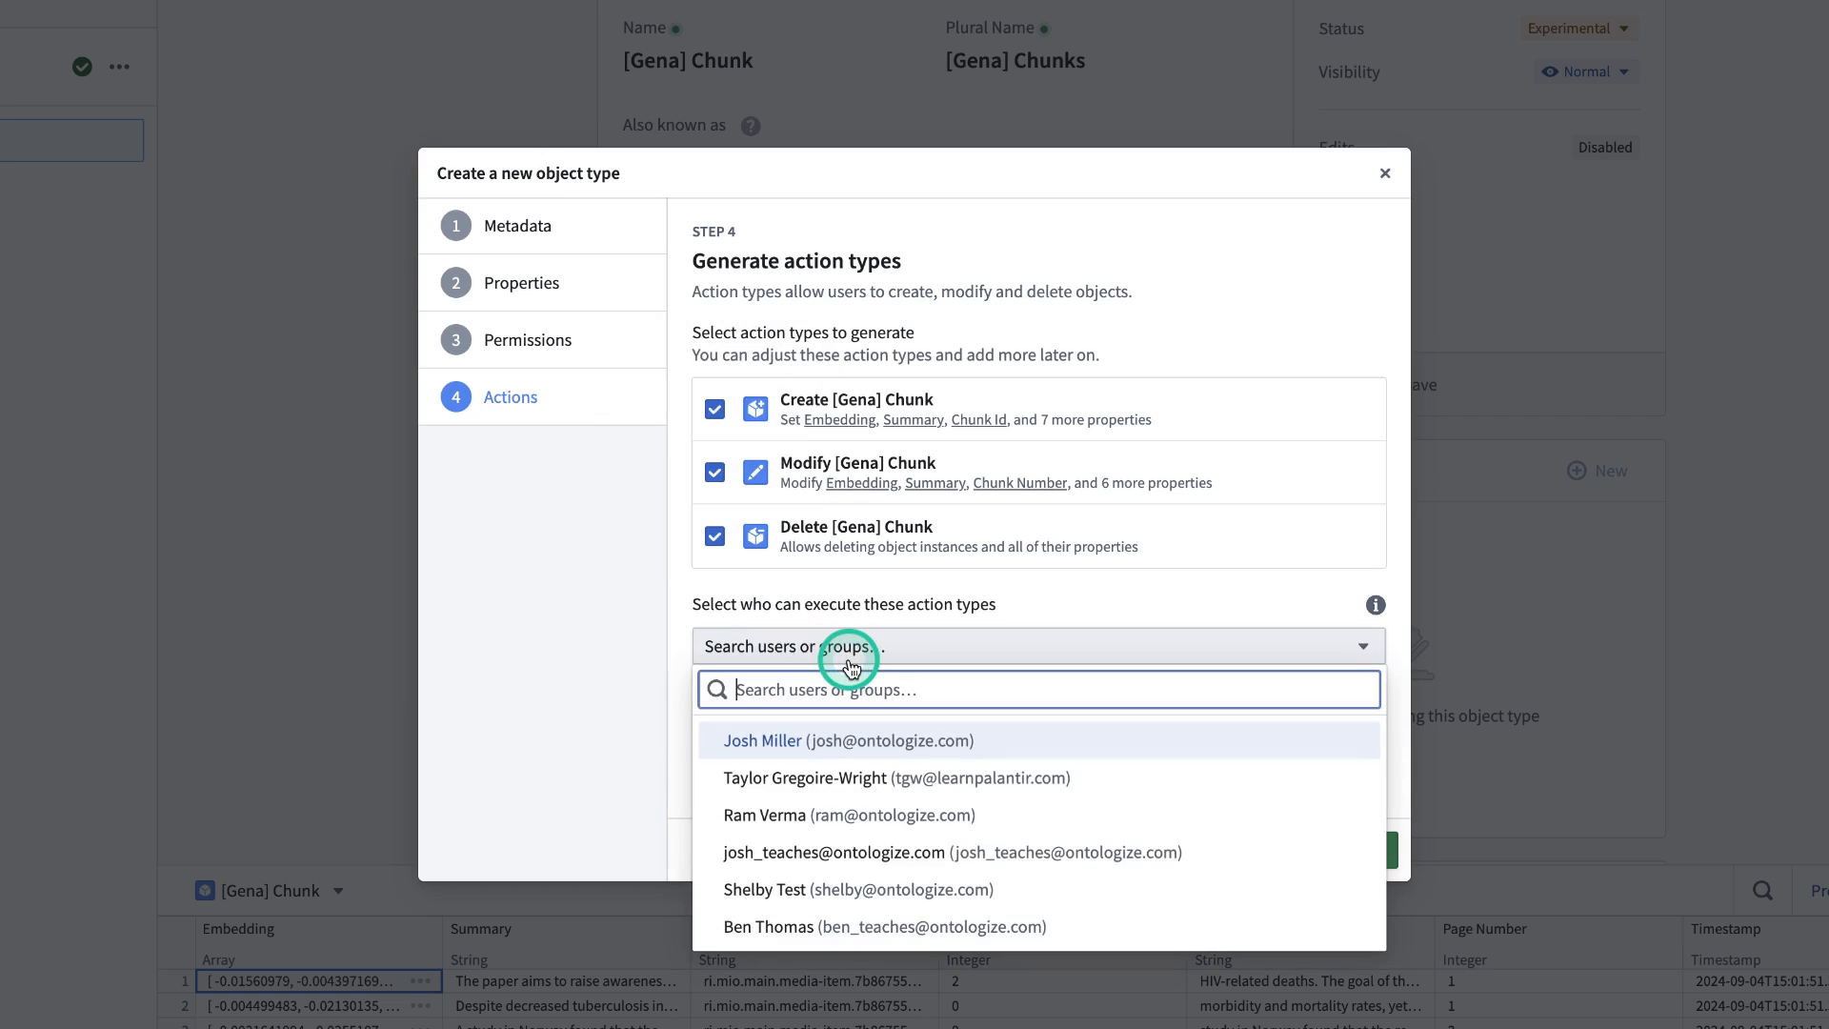
text(gena)
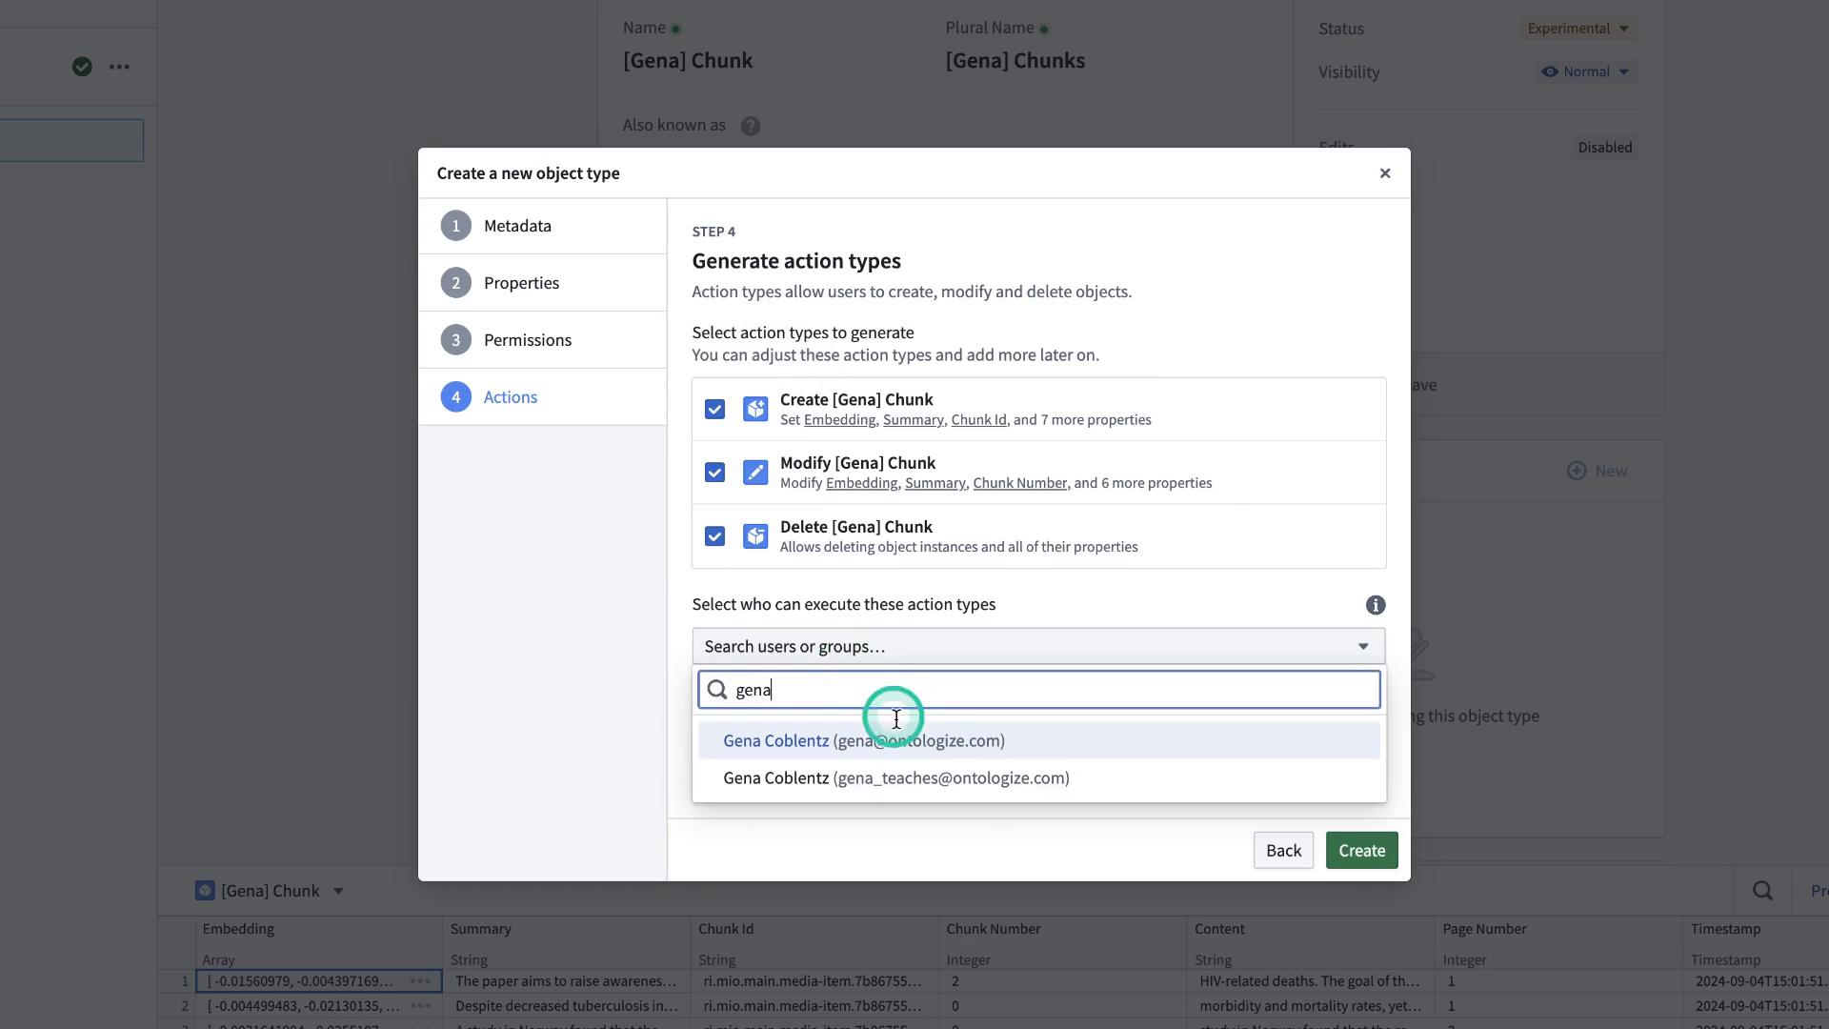
click(932, 779)
click(1381, 849)
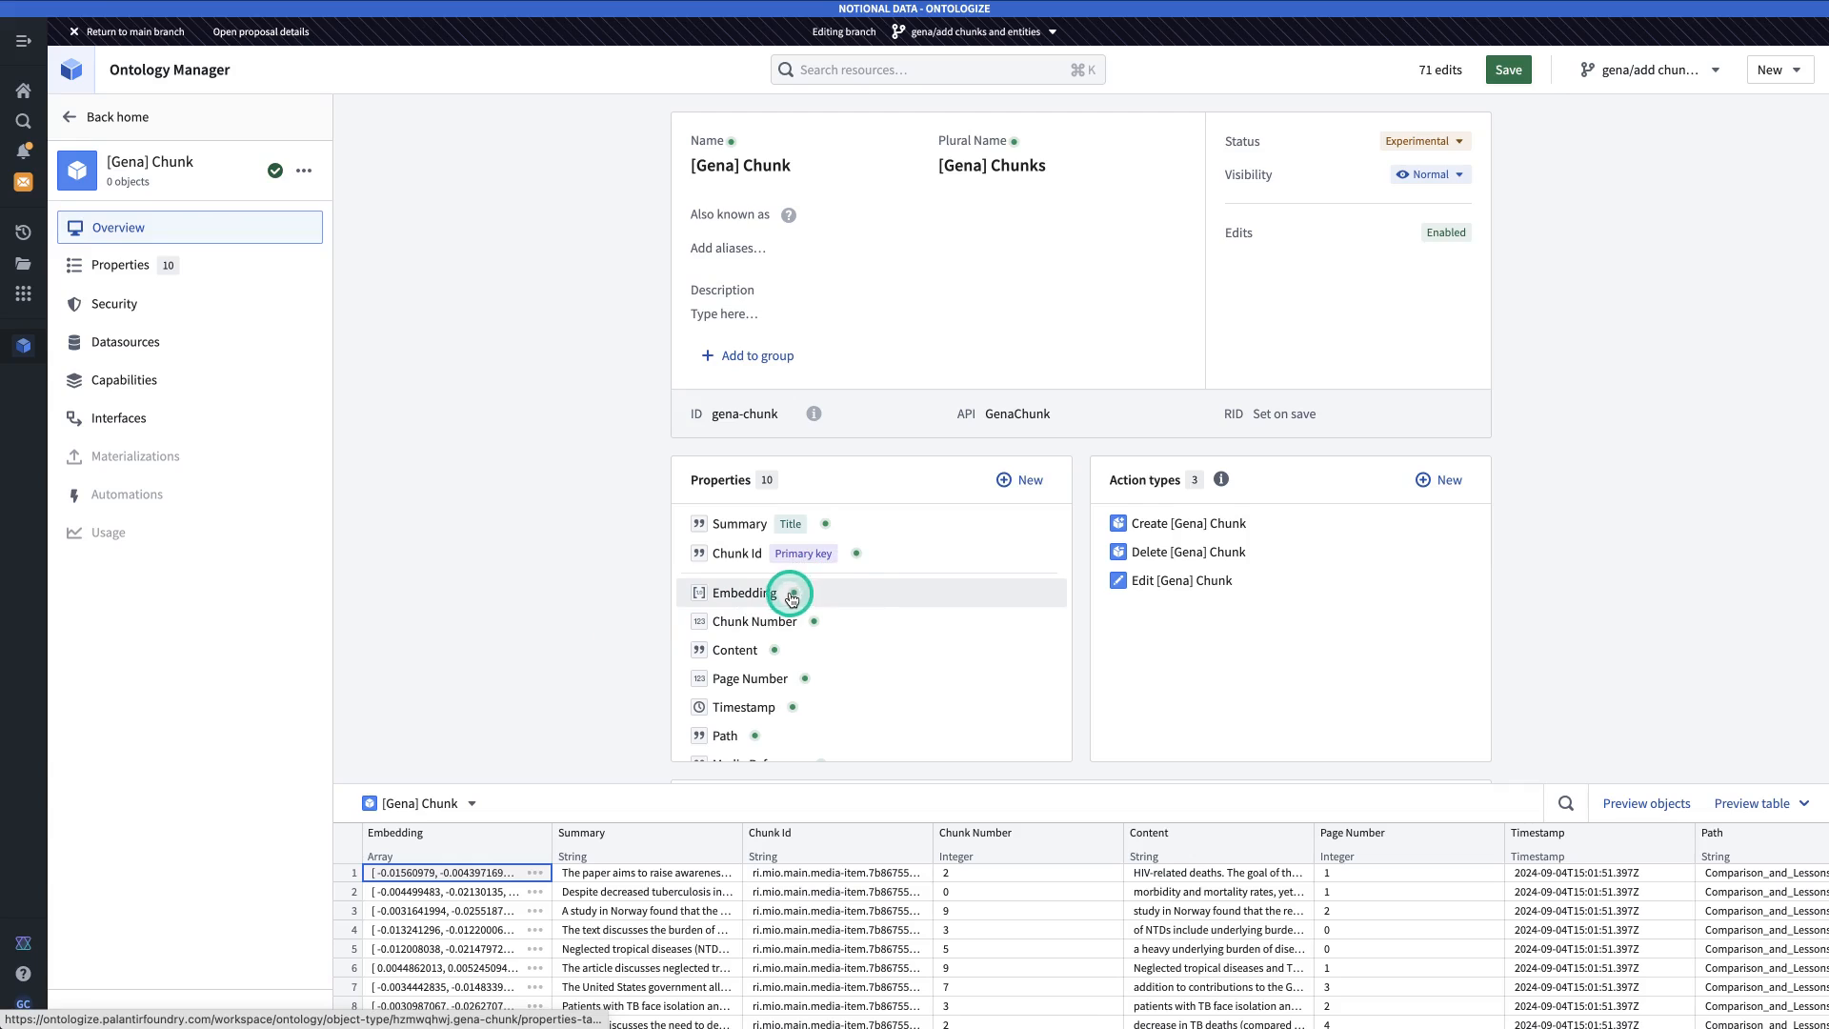
Change the base type of the Embedding property to Vector.
click(746, 593)
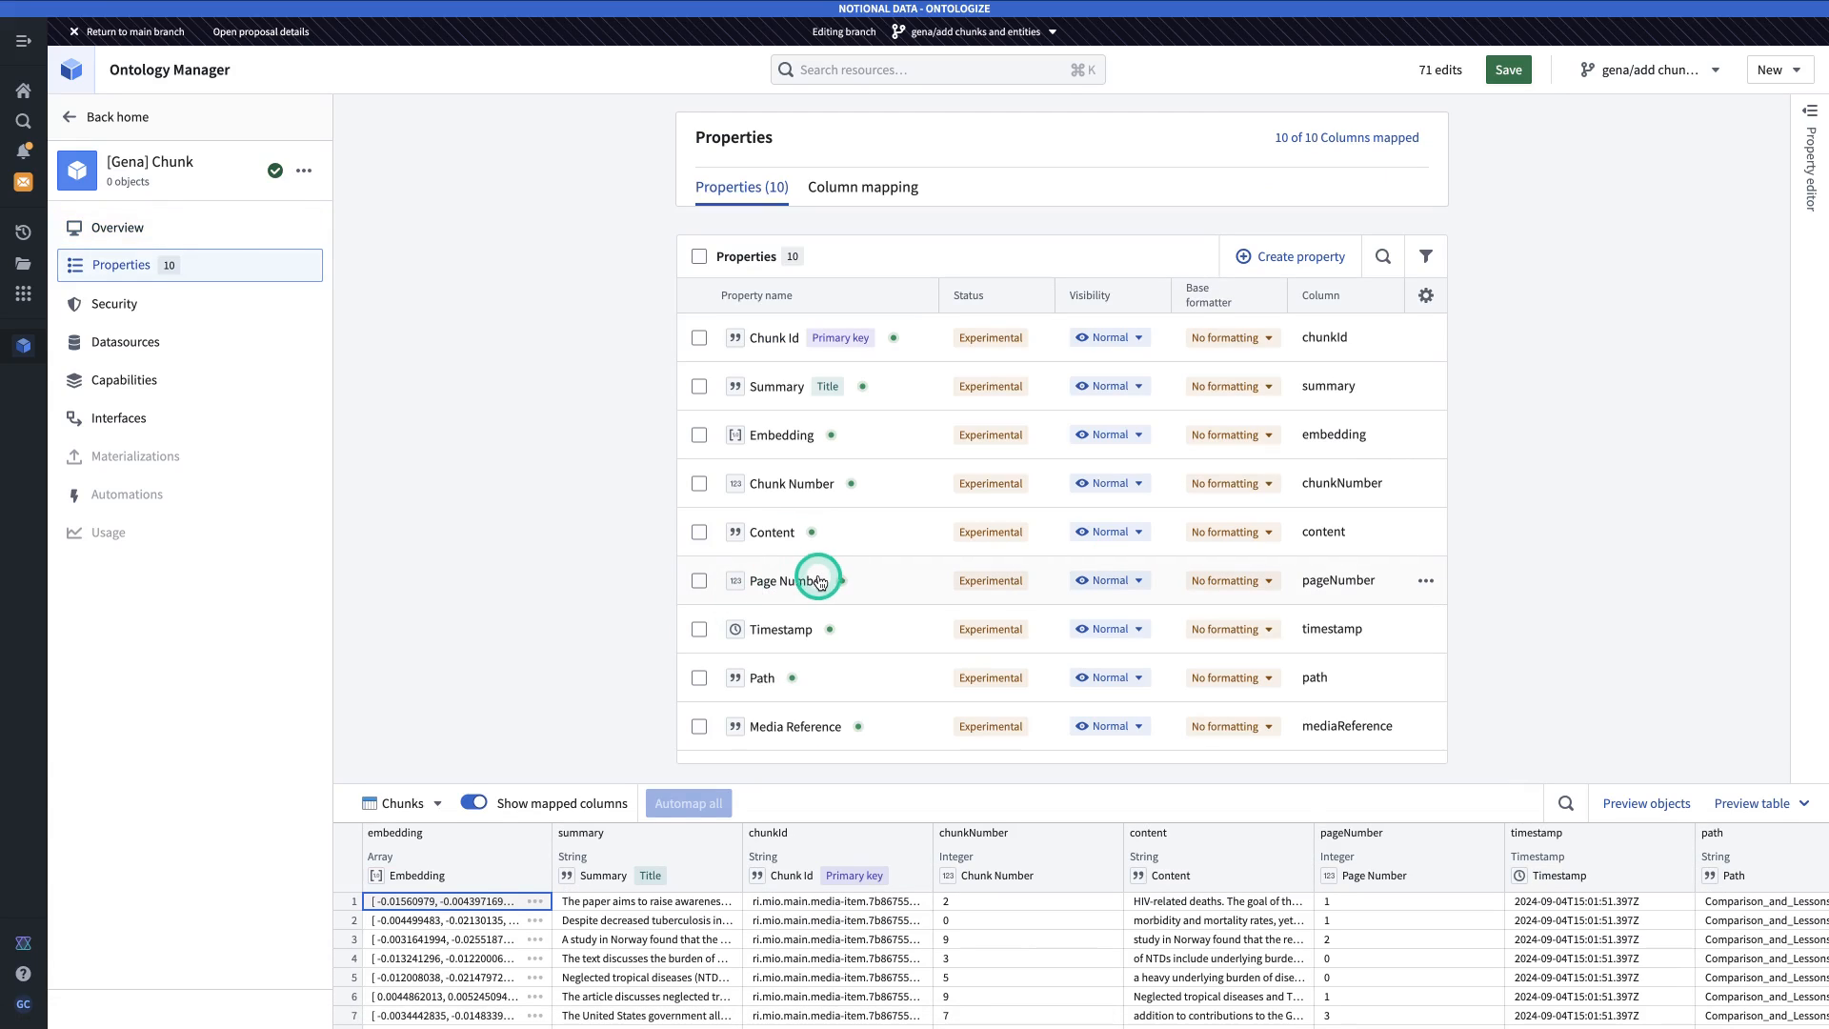
click(834, 457)
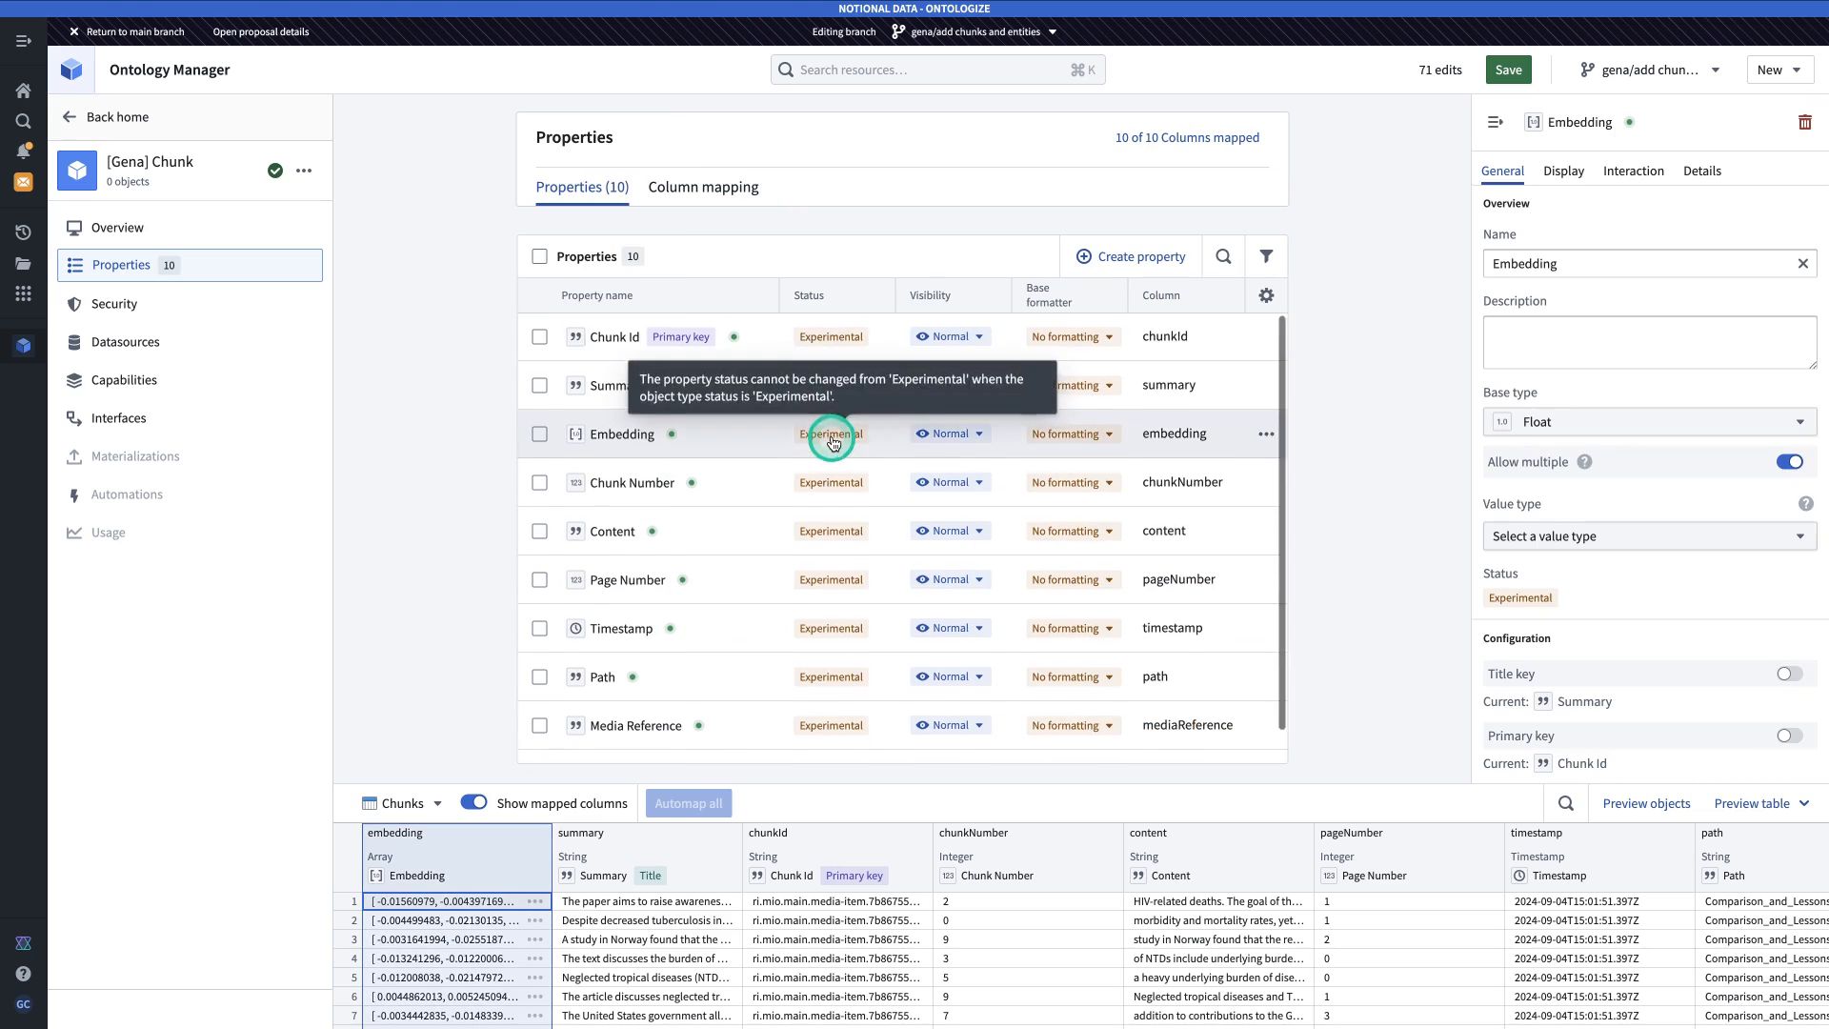
click(1575, 428)
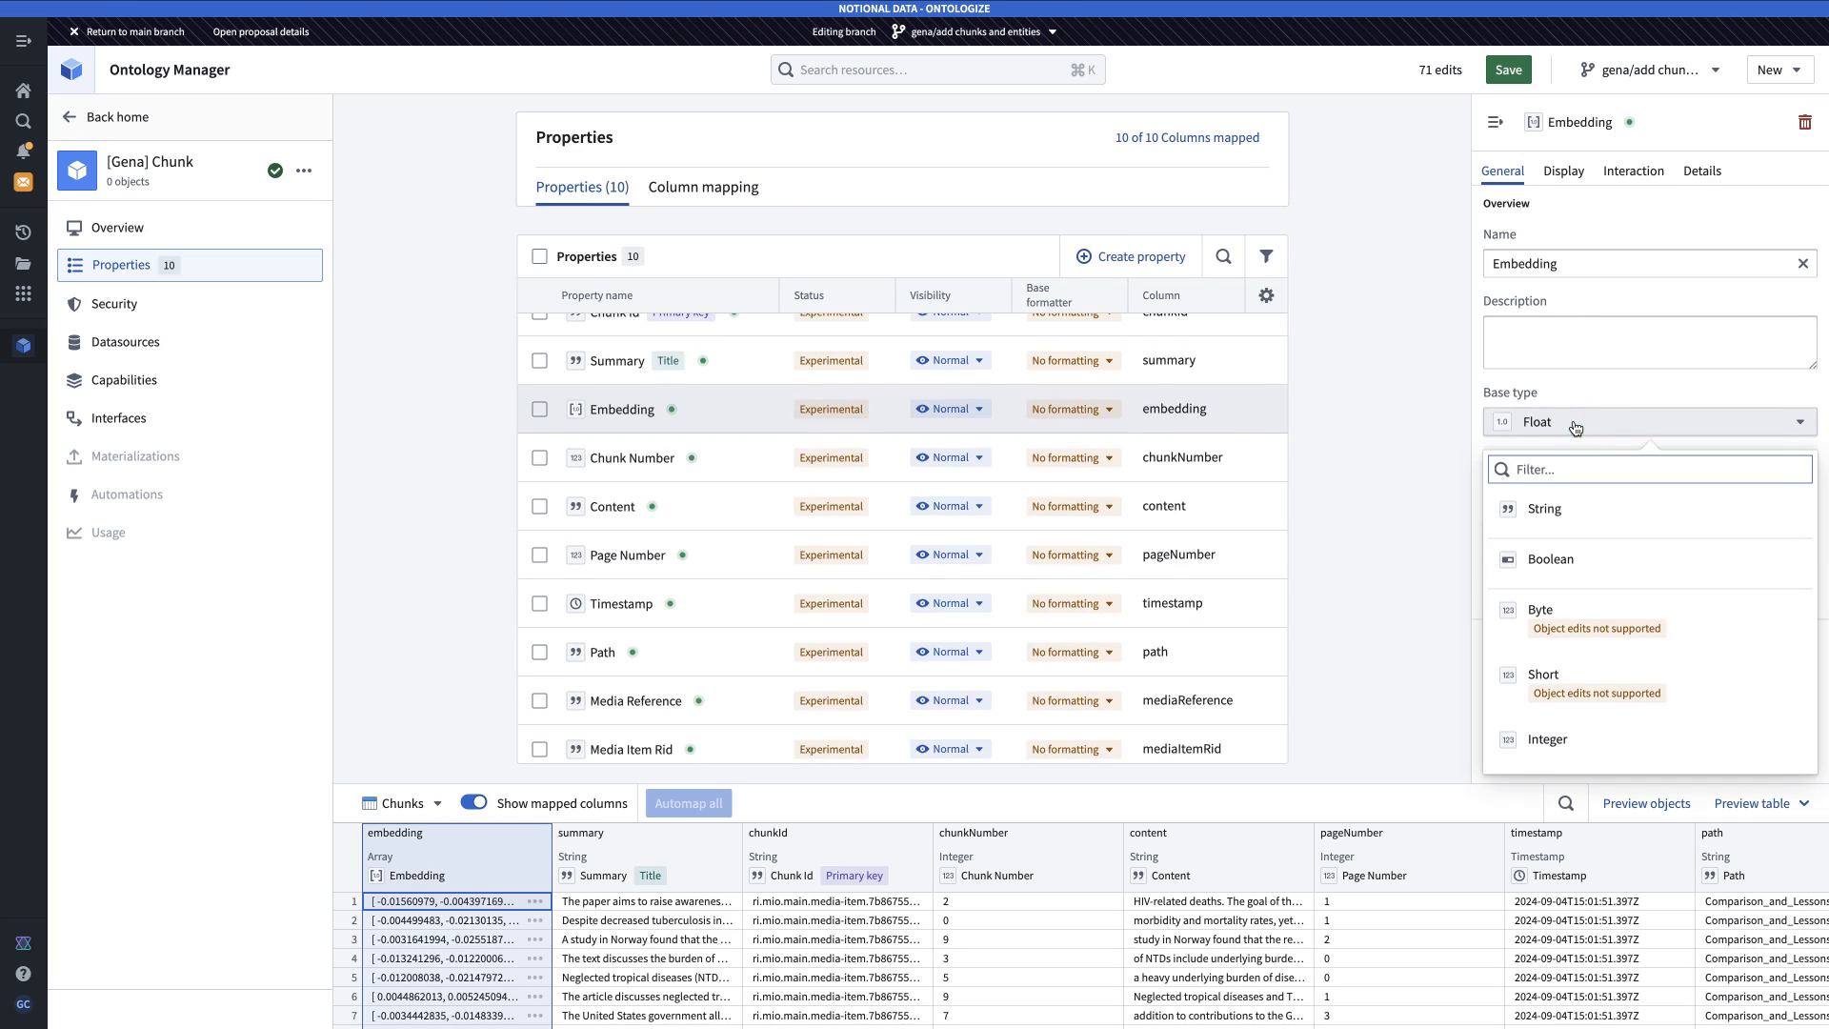
text(ve)
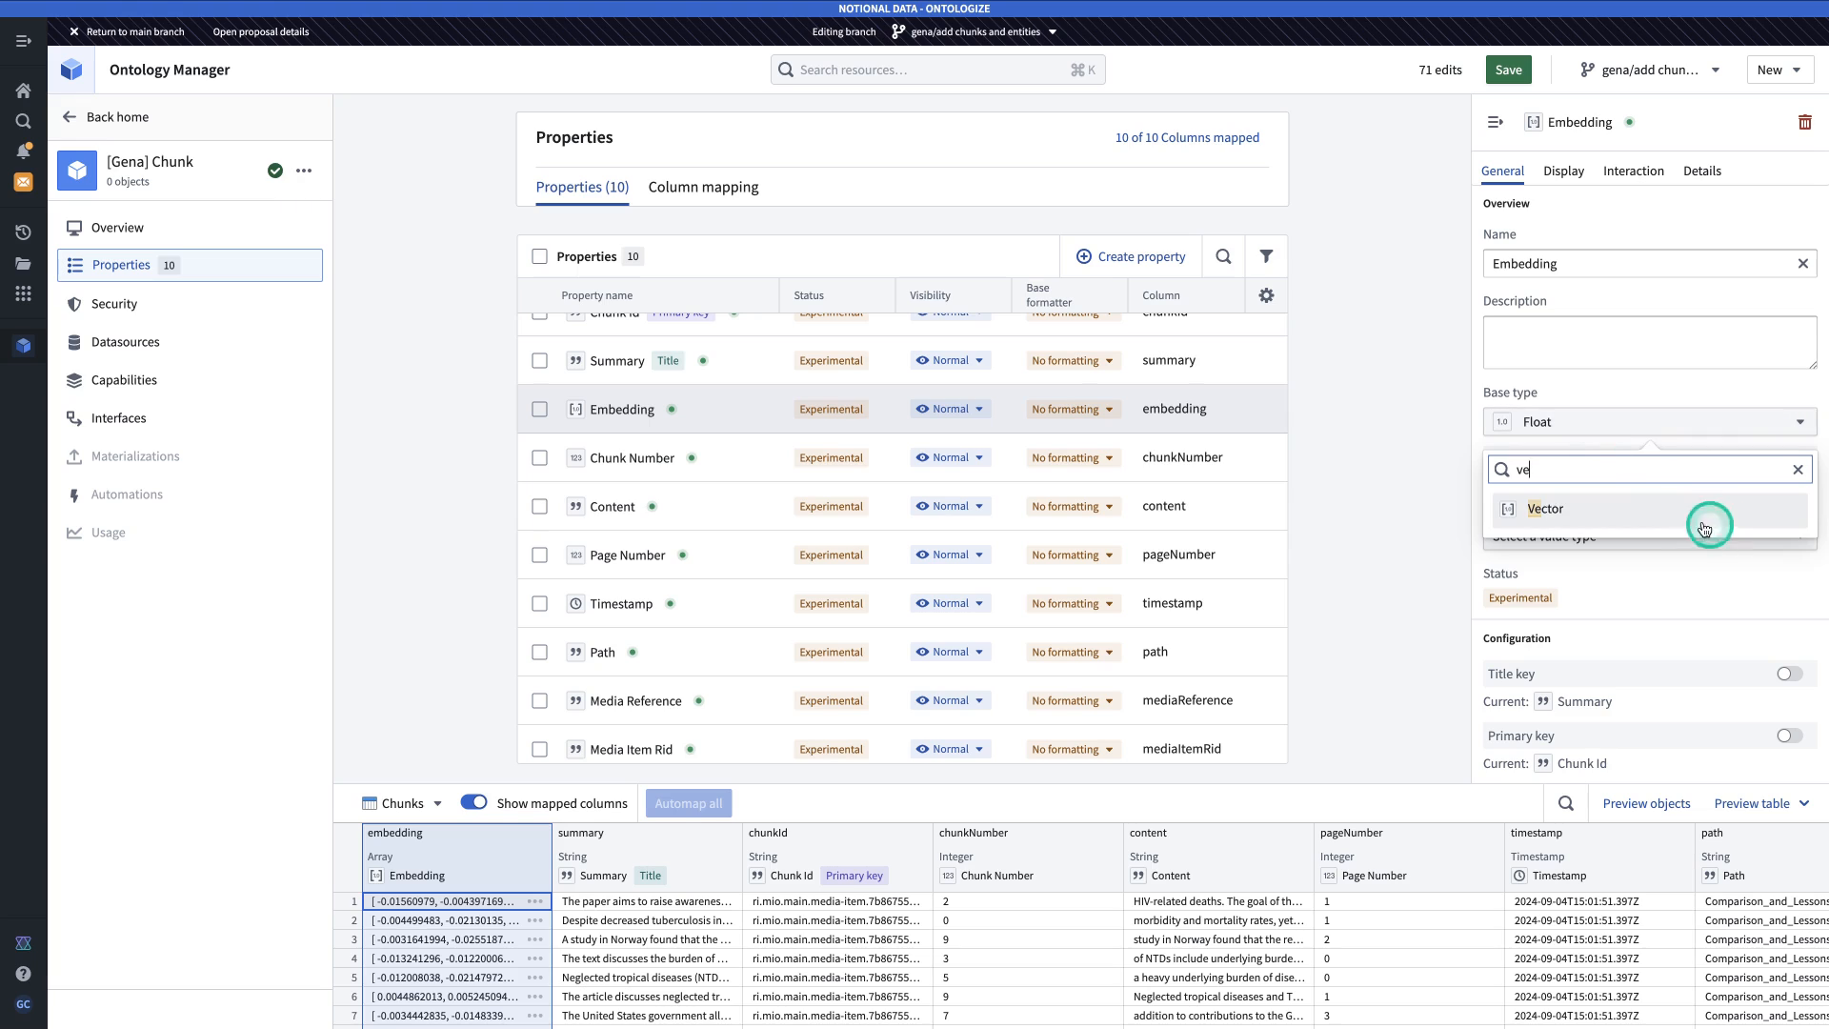
click(1605, 512)
Set the Embedding property's embedding model source to Language Modeling Service Model.
scroll(1607, 529, down, 2)
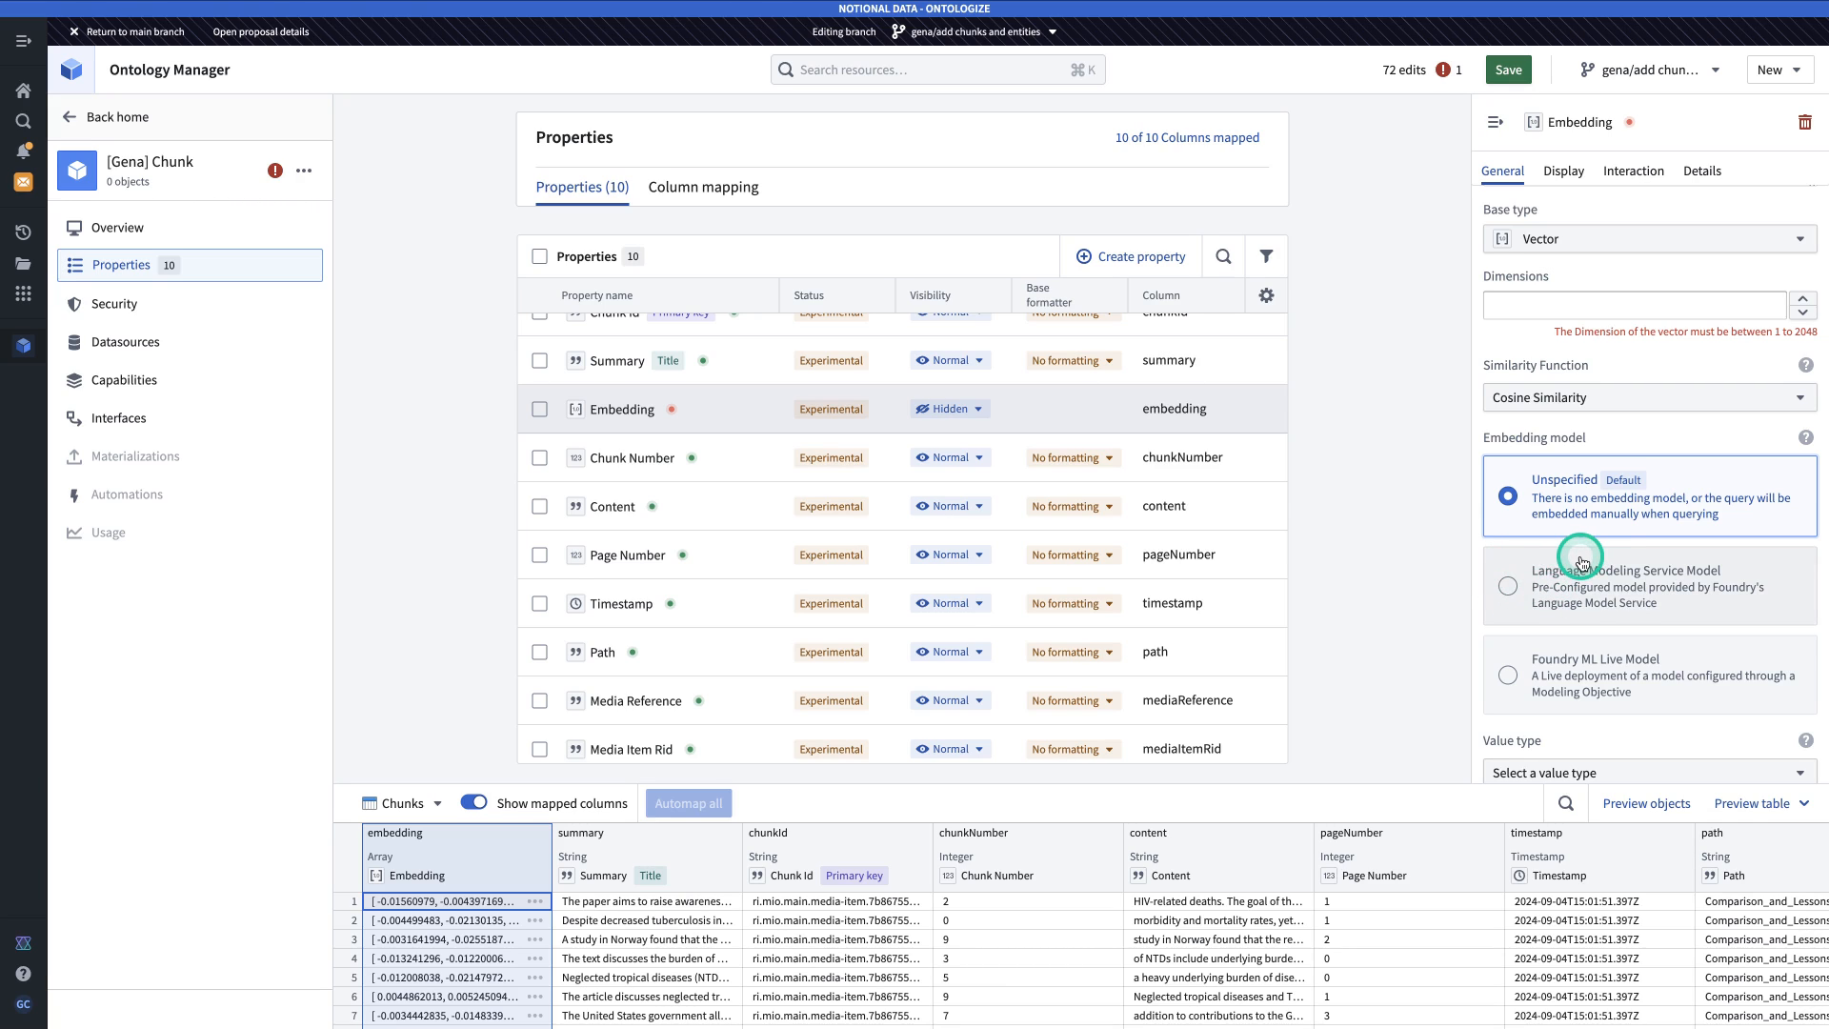
click(1548, 570)
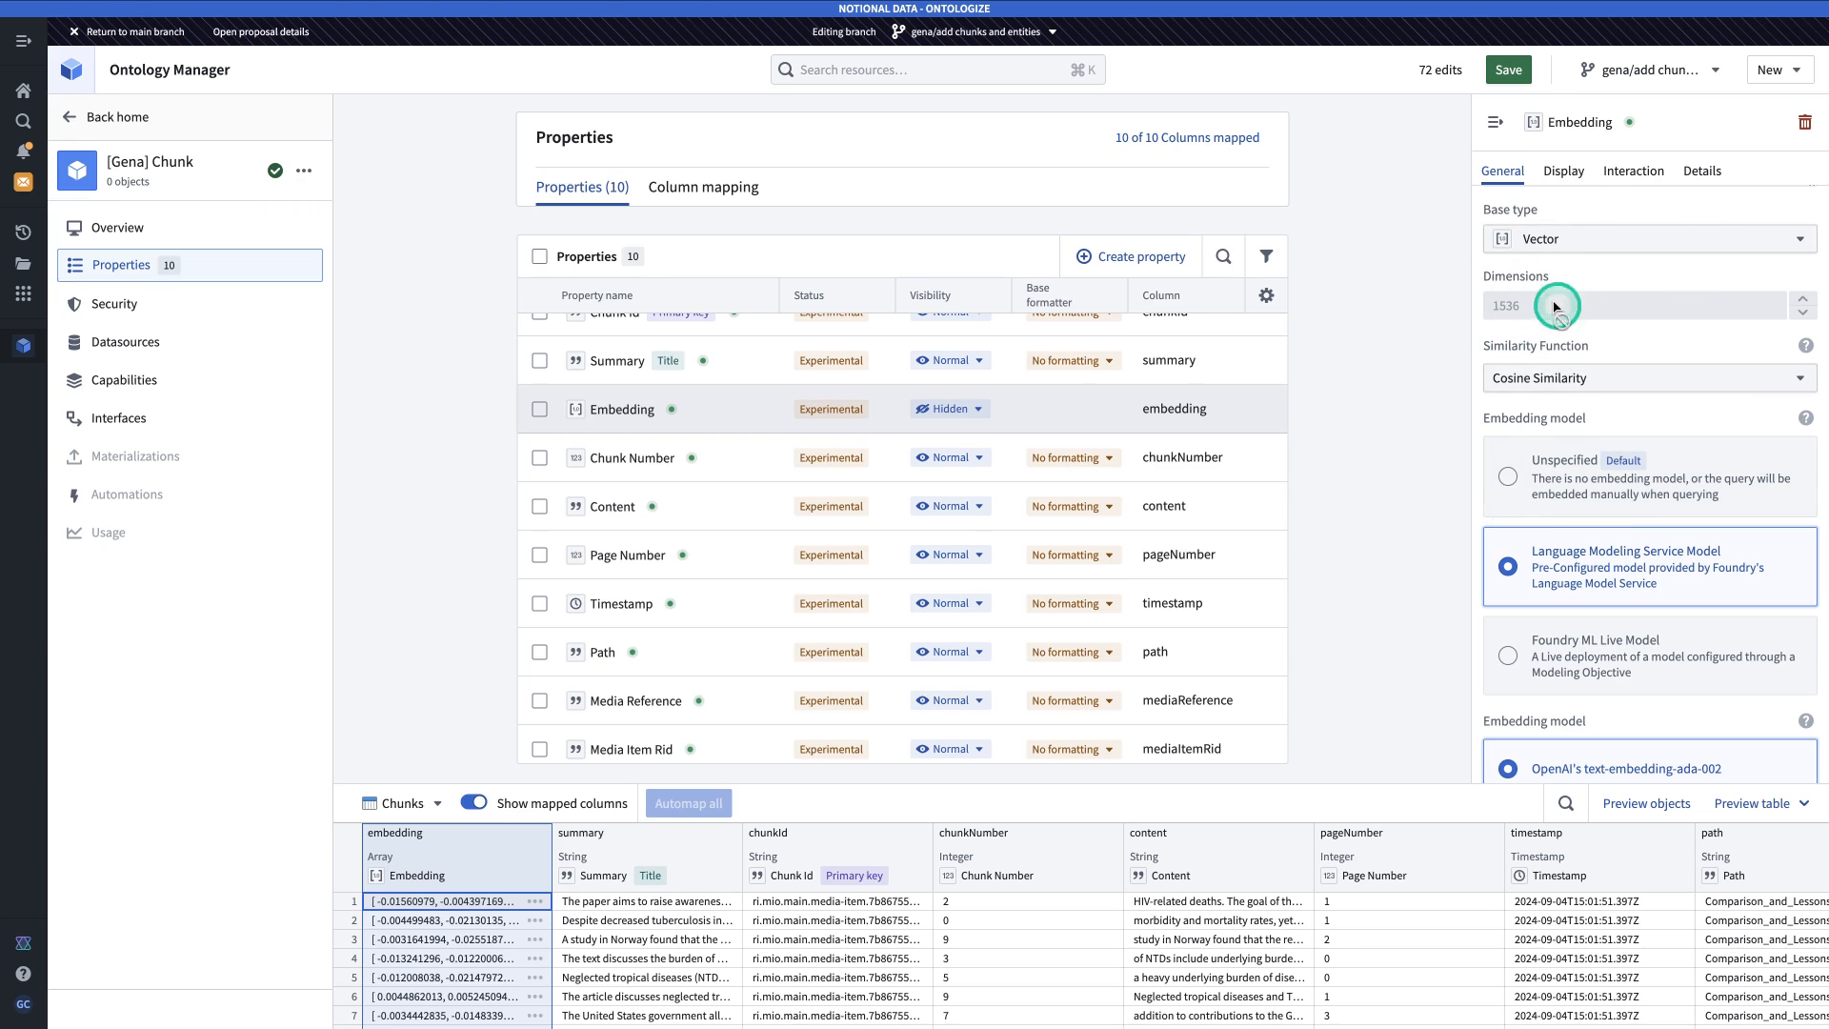
scroll(1515, 374, down, 3)
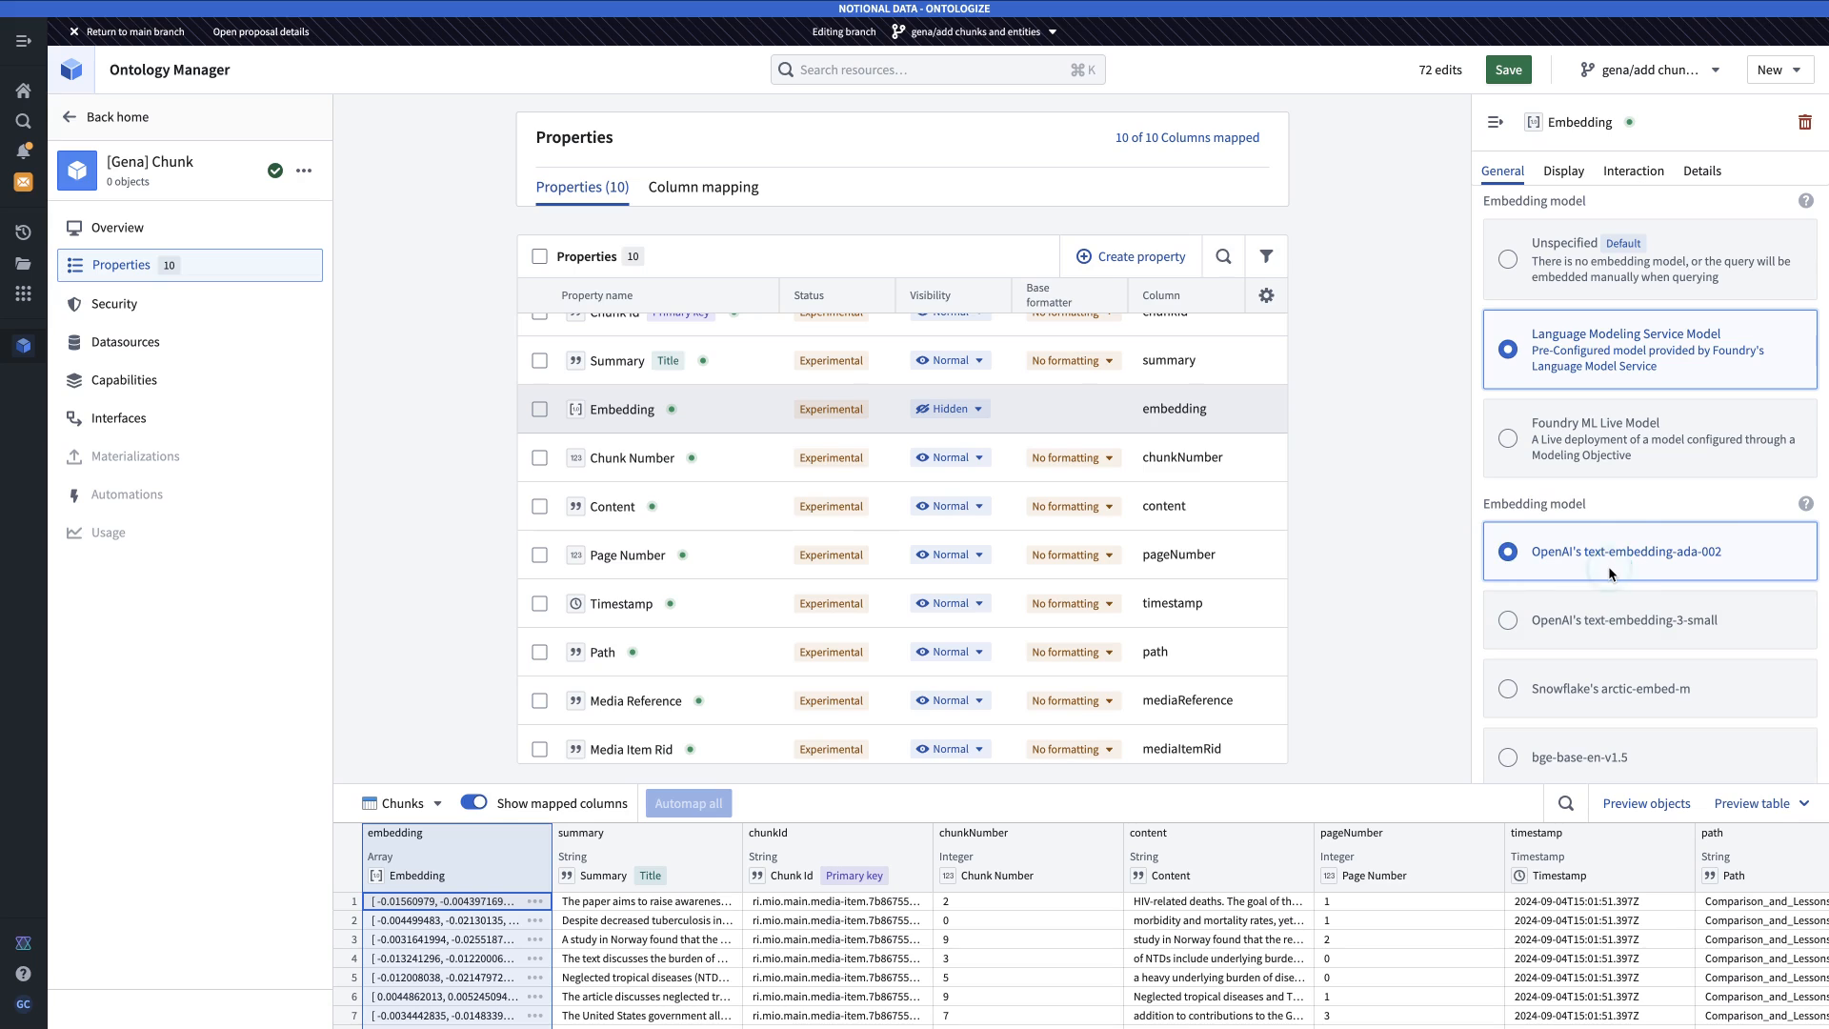
Choose Media reference as the base type for the Media Reference property.
scroll(695, 560, down, 1)
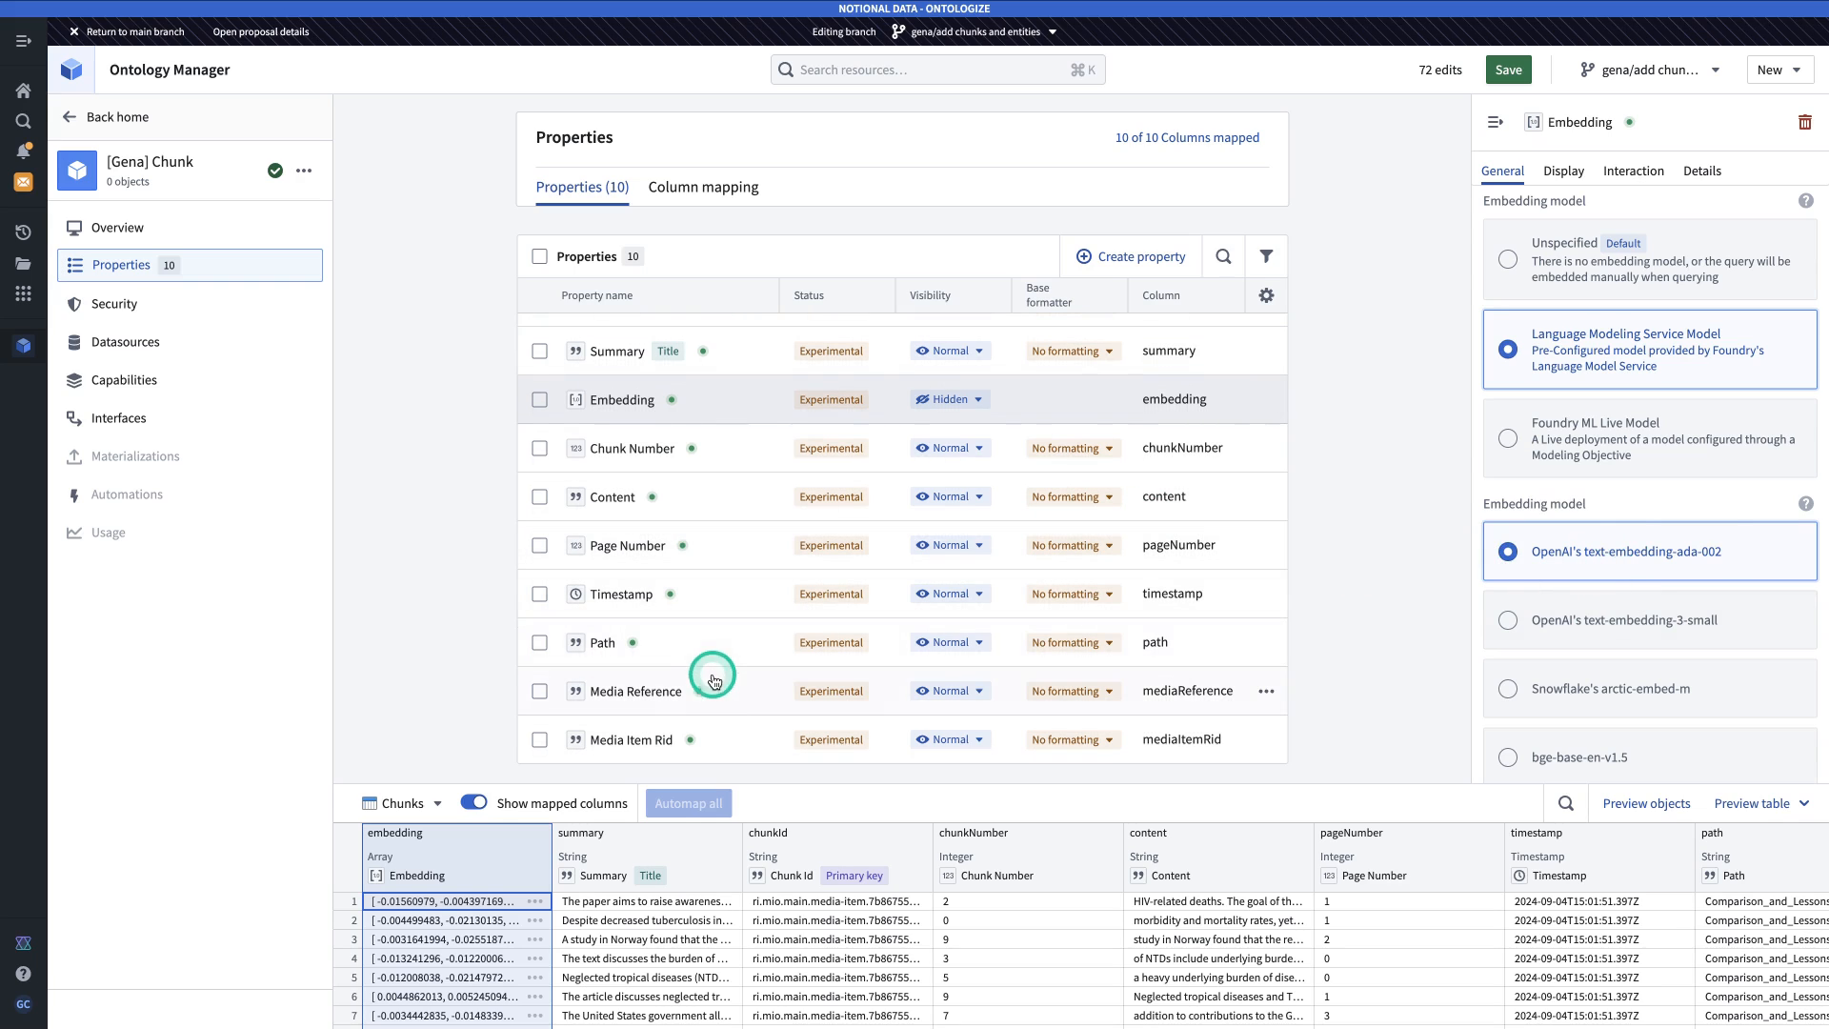
click(725, 700)
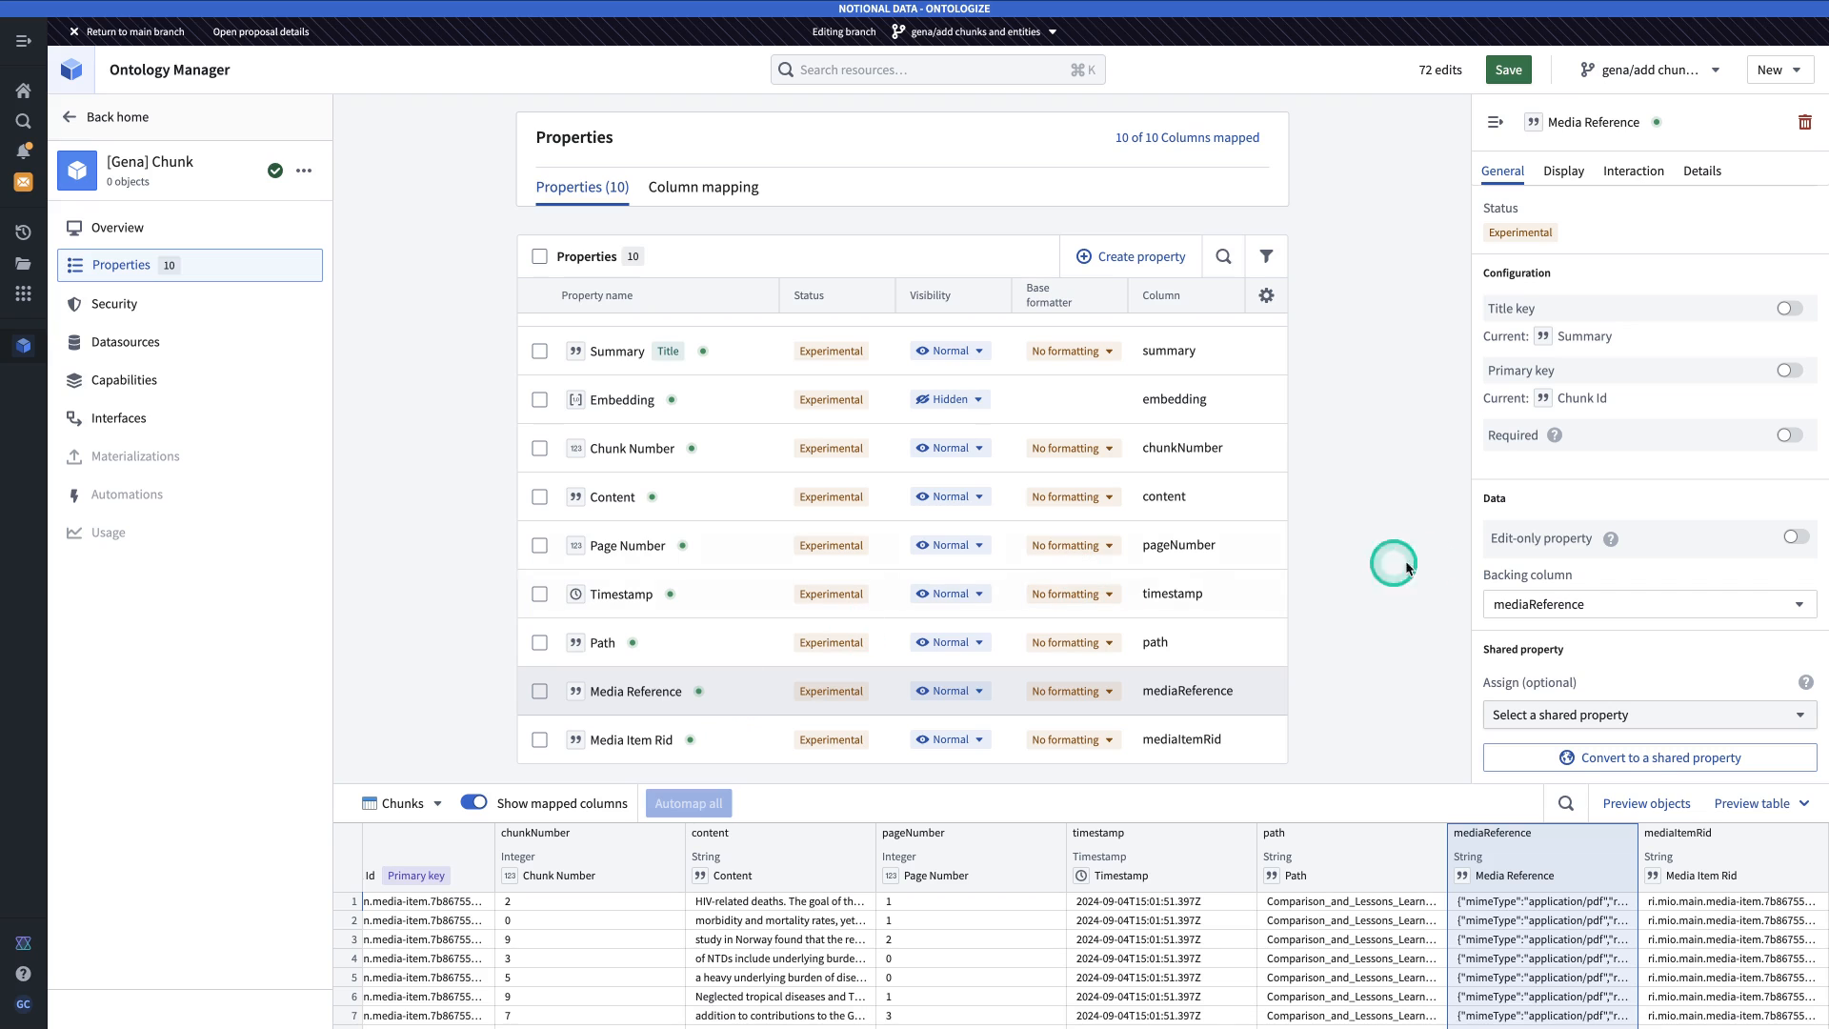
scroll(1533, 457, up, 4)
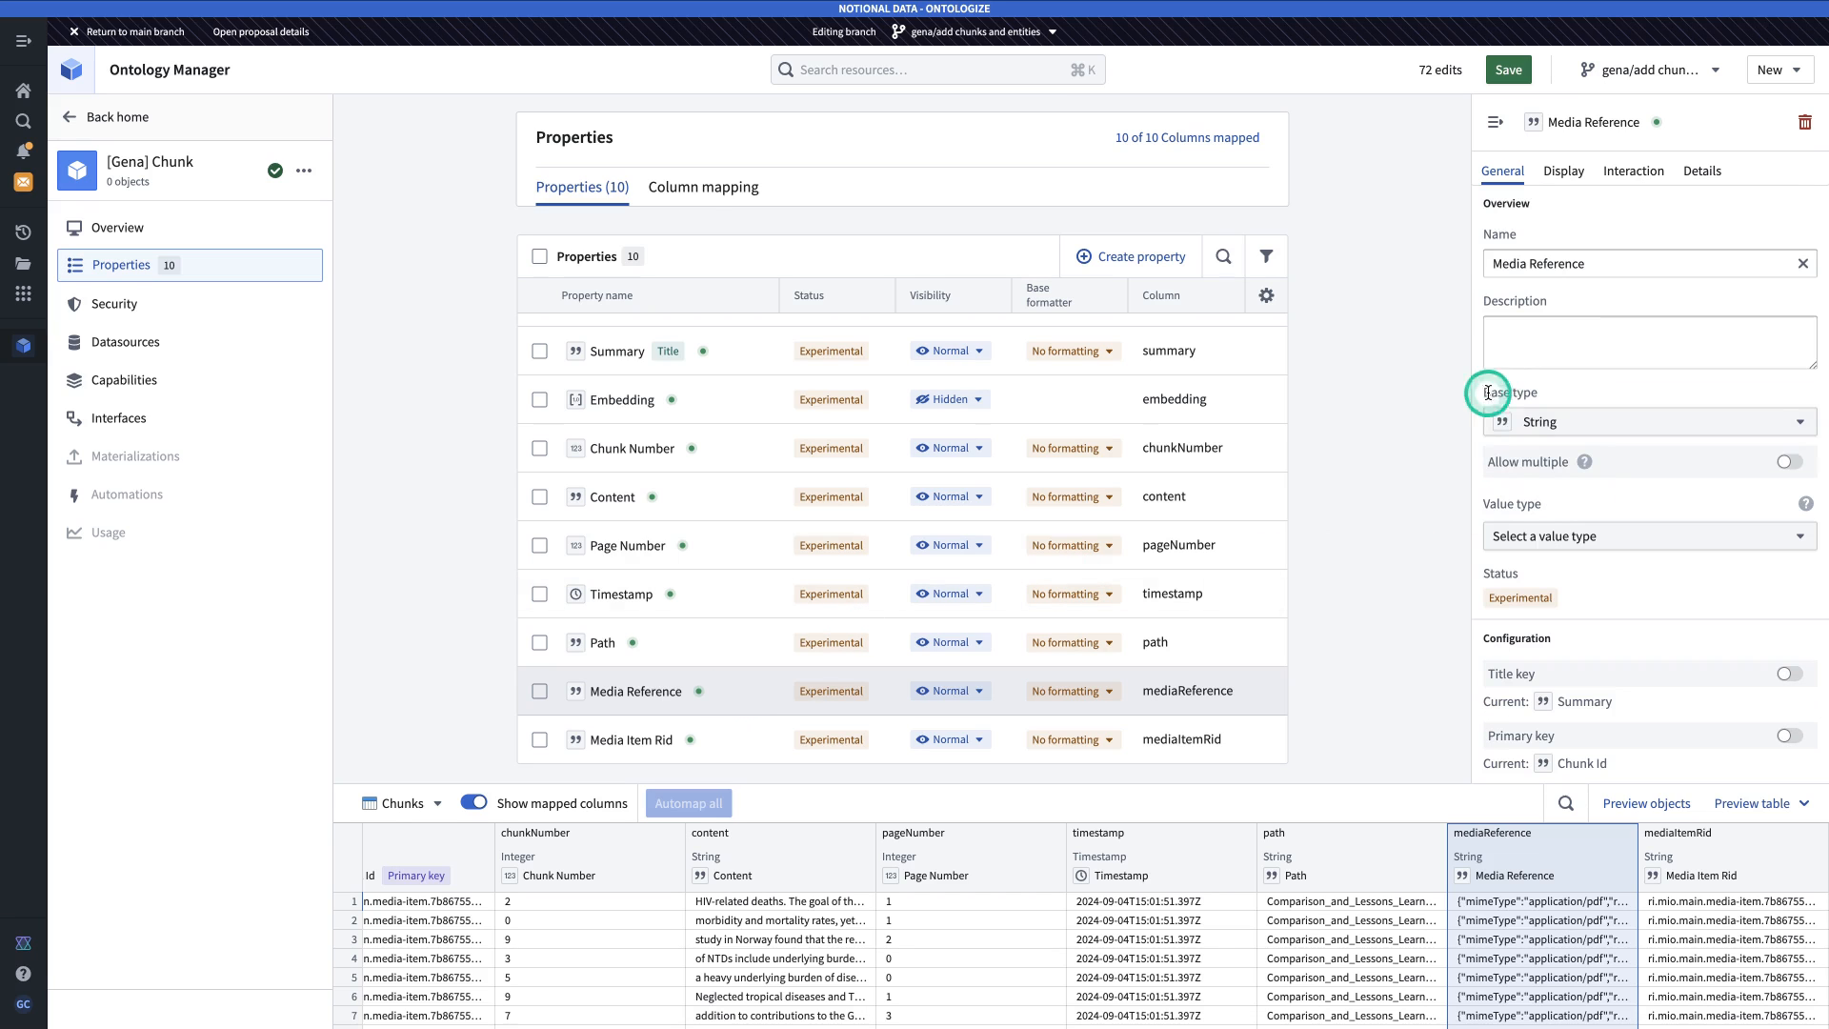
click(1565, 421)
scroll(1565, 564, down, 3)
scroll(1565, 574, down, 5)
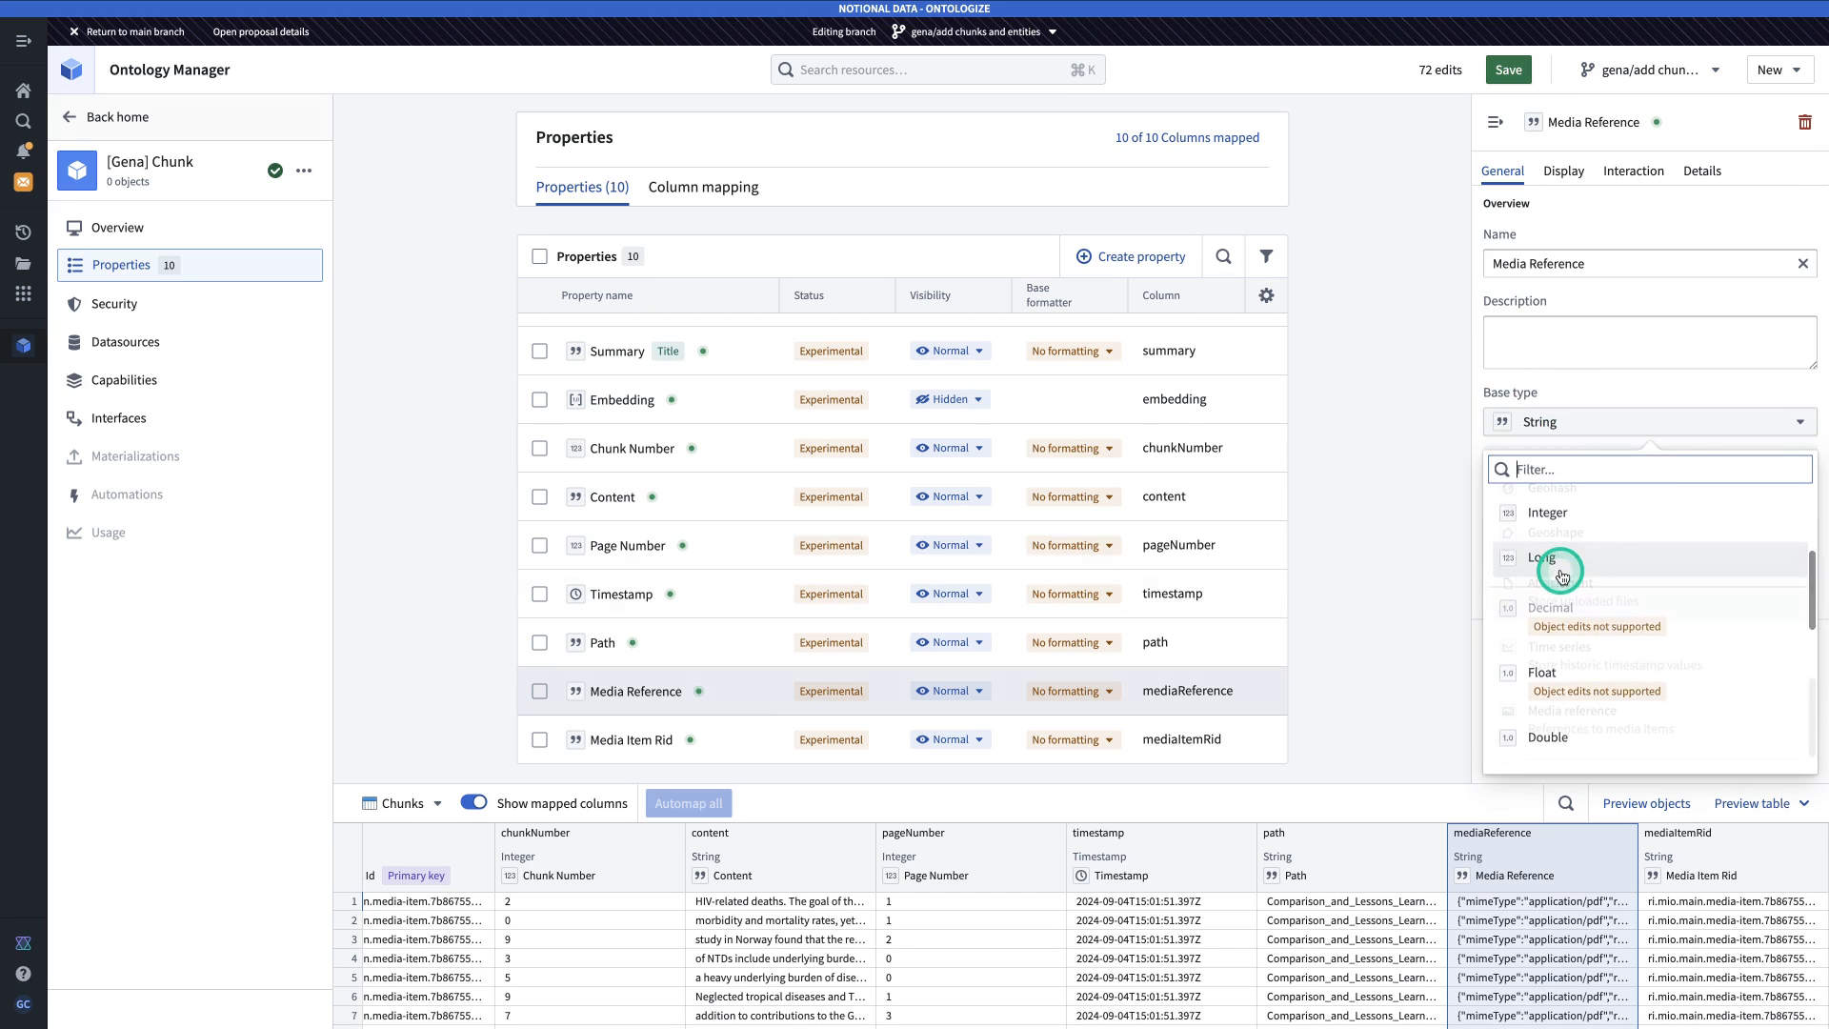
click(1571, 707)
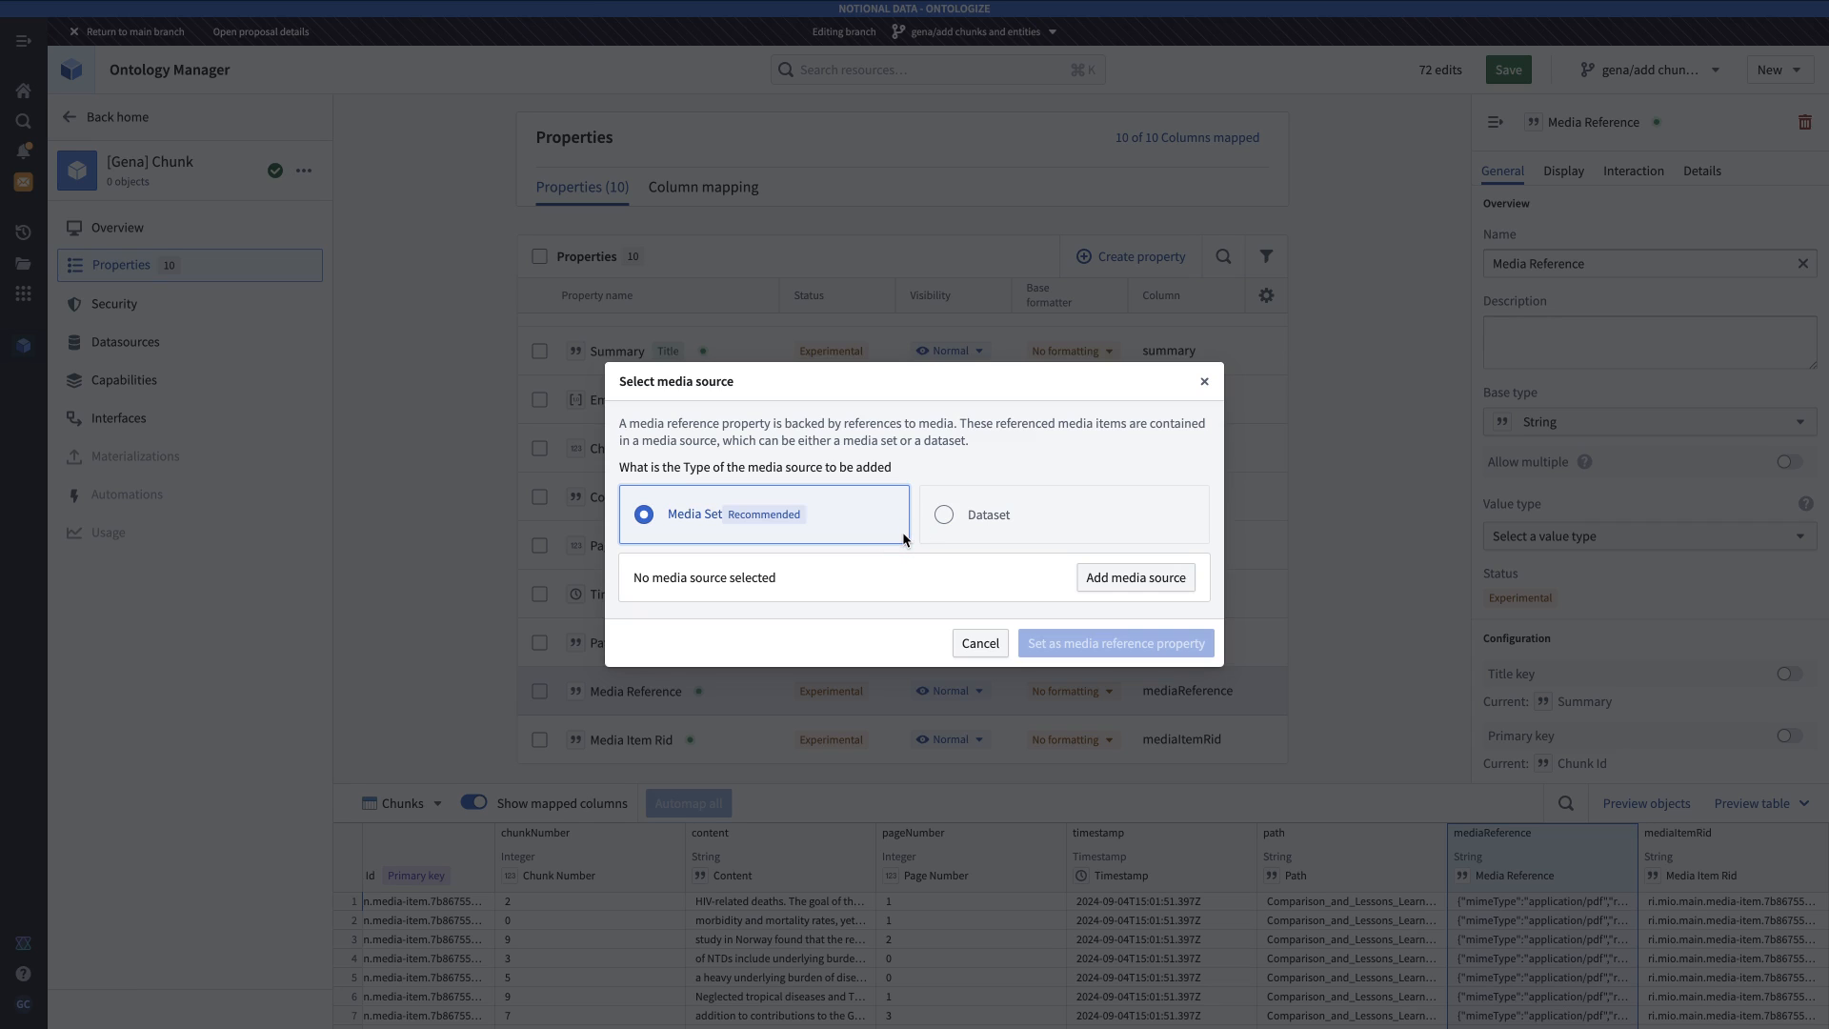
Add the Articles media set as the media source and set the property as a media reference.
click(1112, 579)
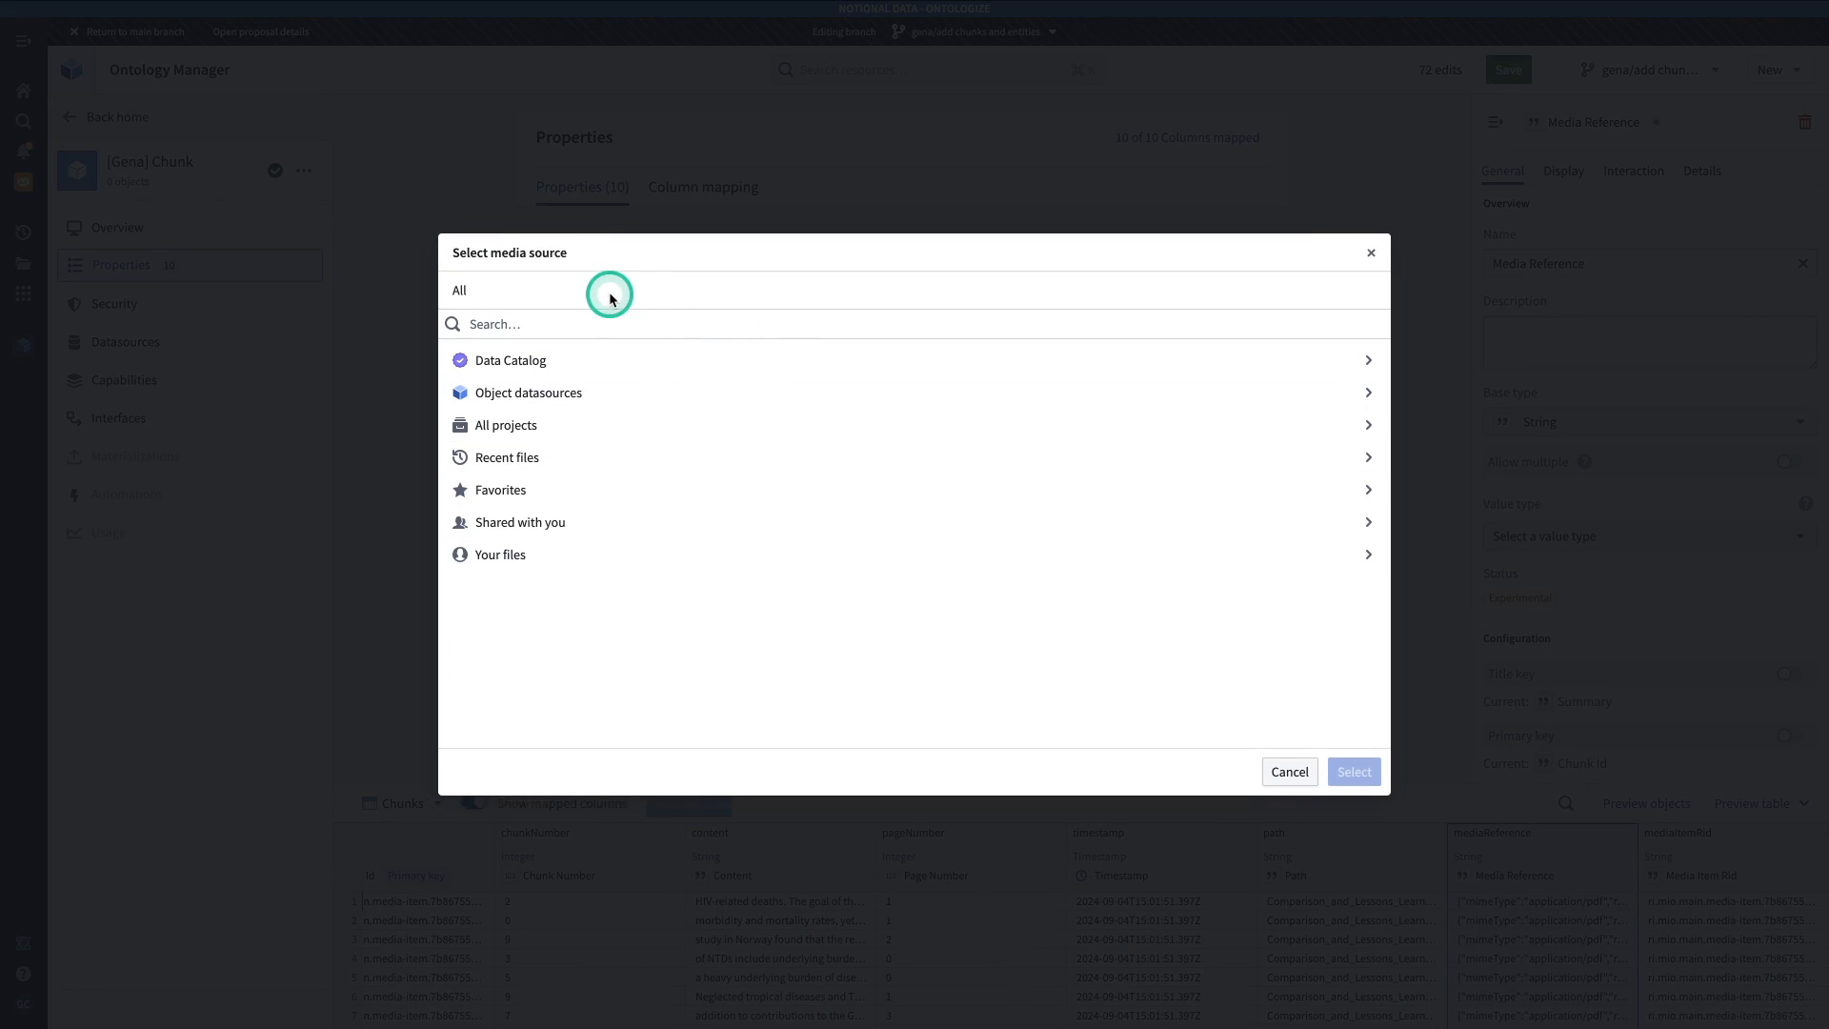
click(617, 323)
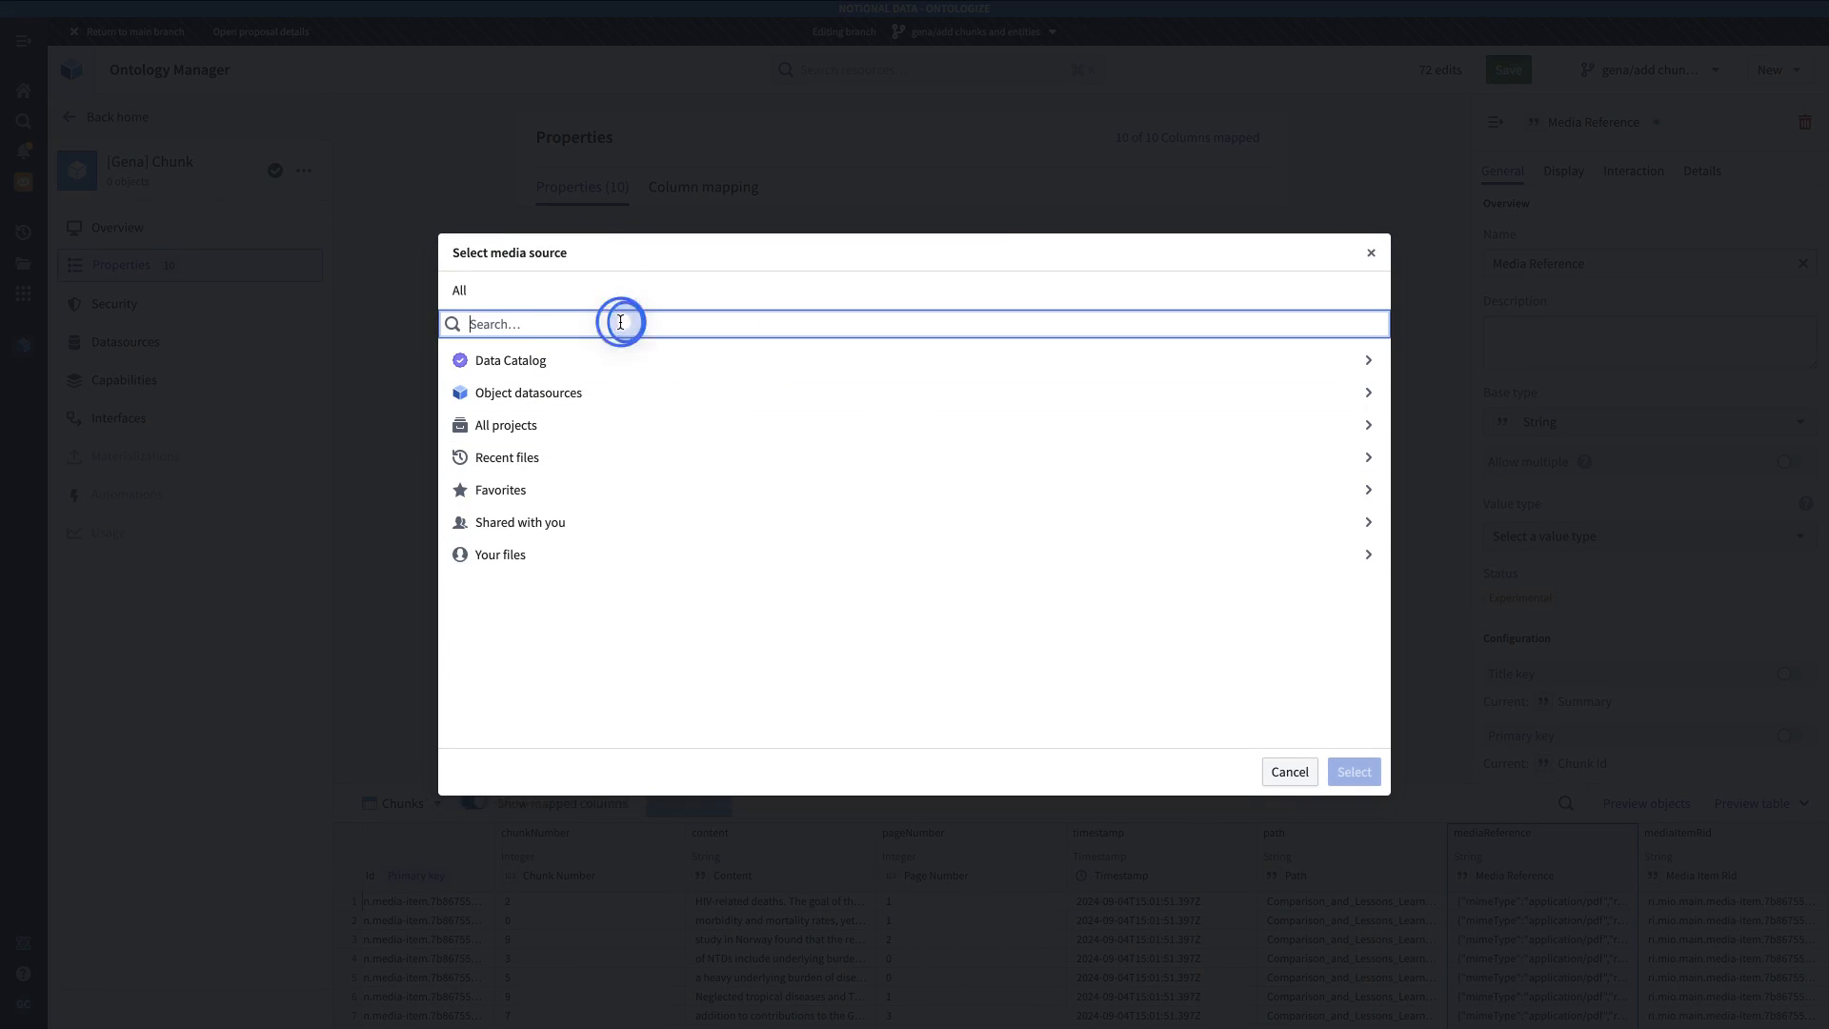
text(articles)
click(637, 364)
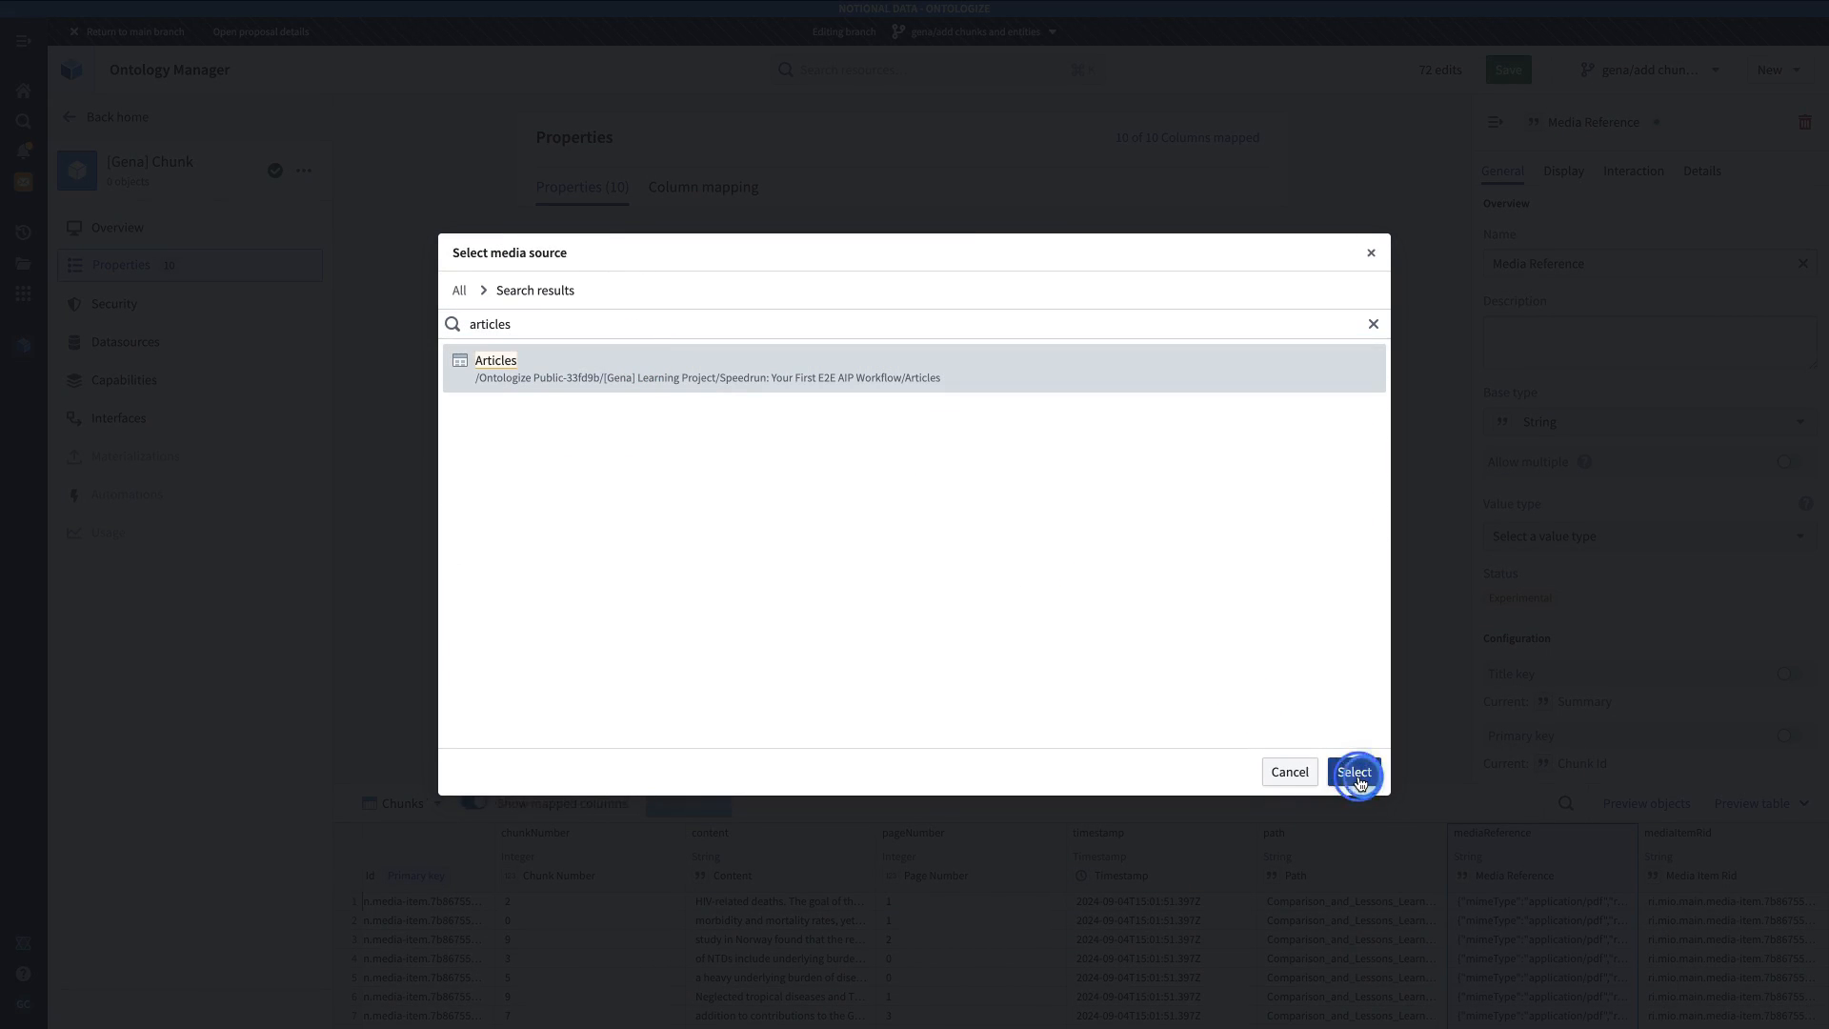
click(1353, 772)
click(1151, 659)
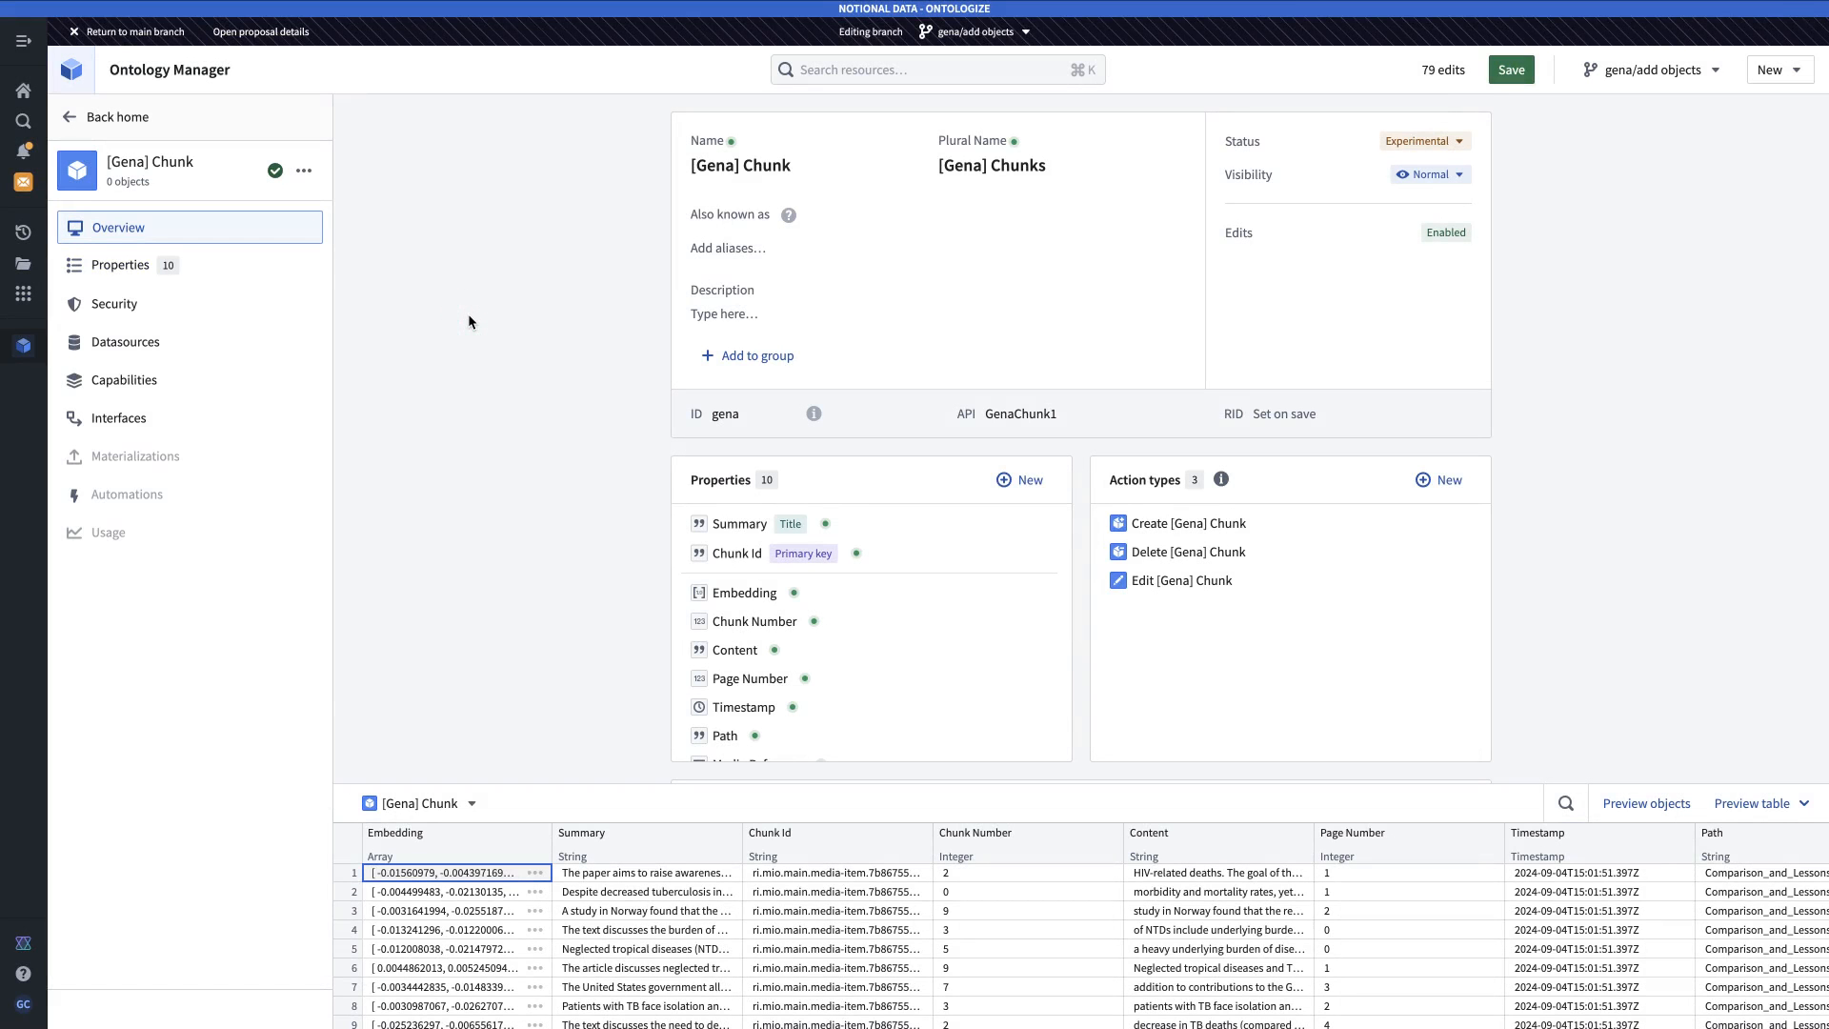
Try to save all the ontology edits to the branch.
click(1505, 69)
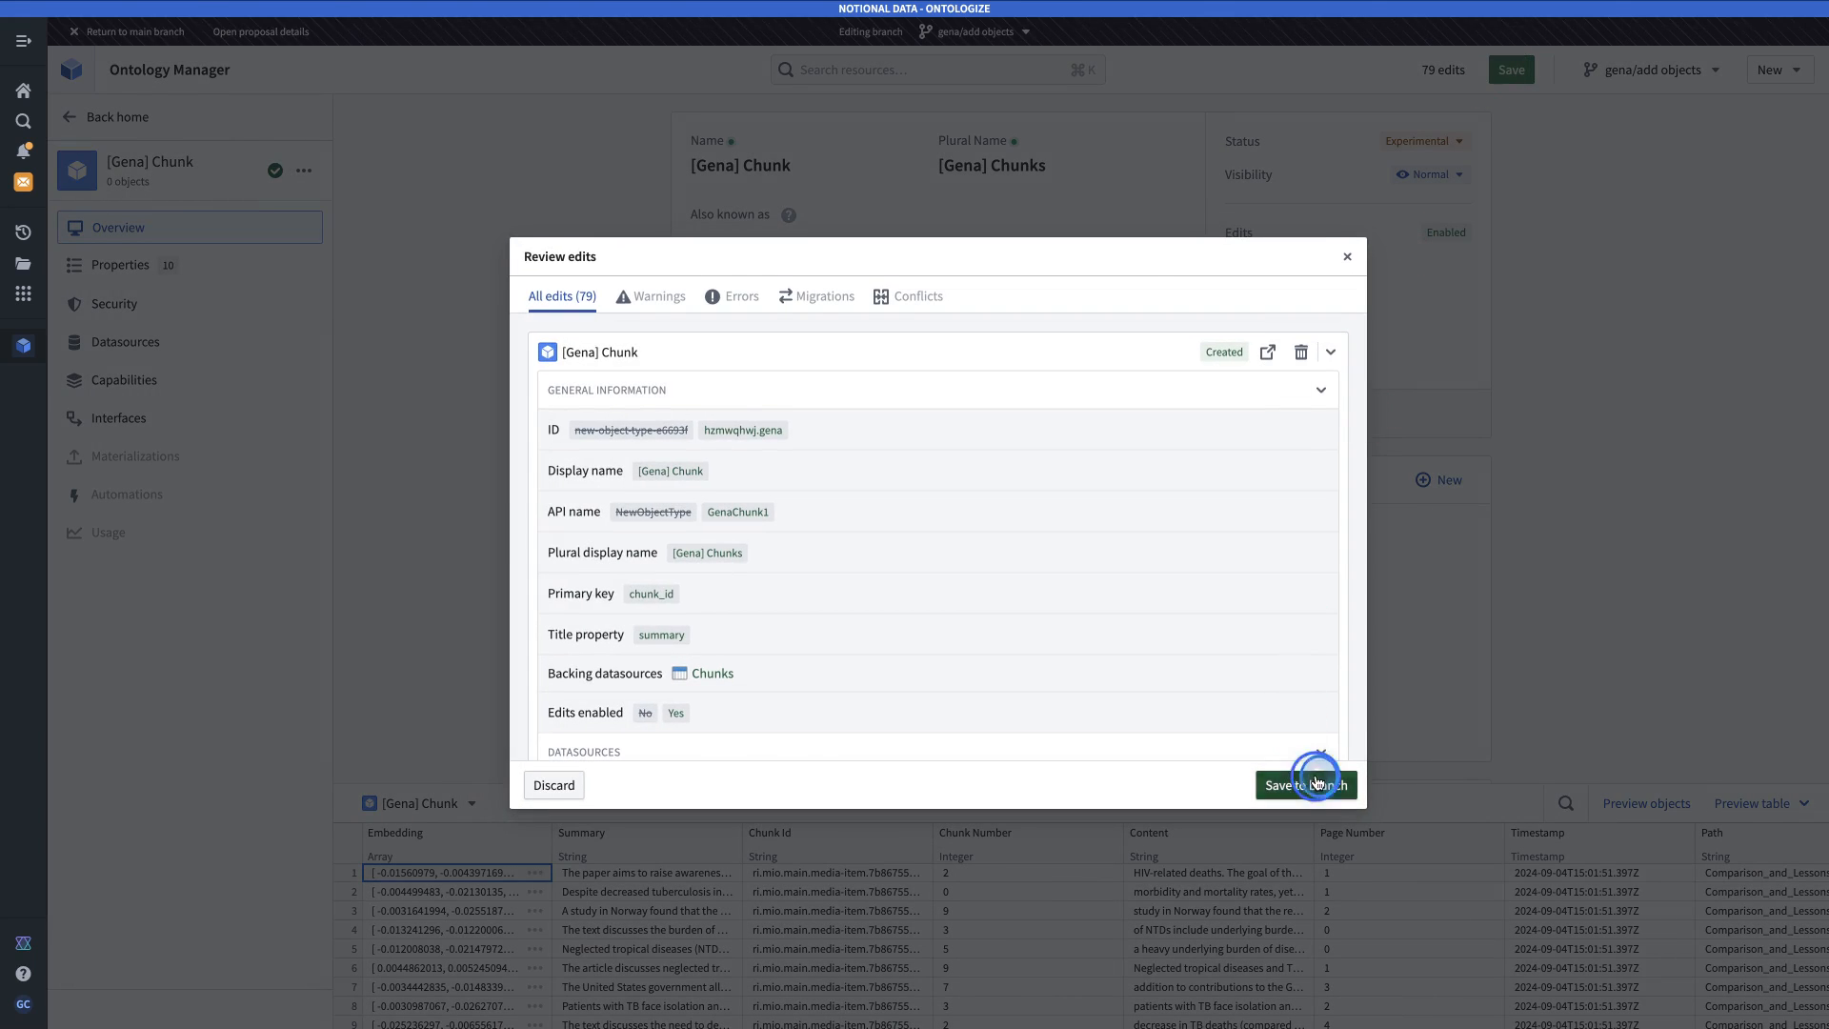
click(1315, 782)
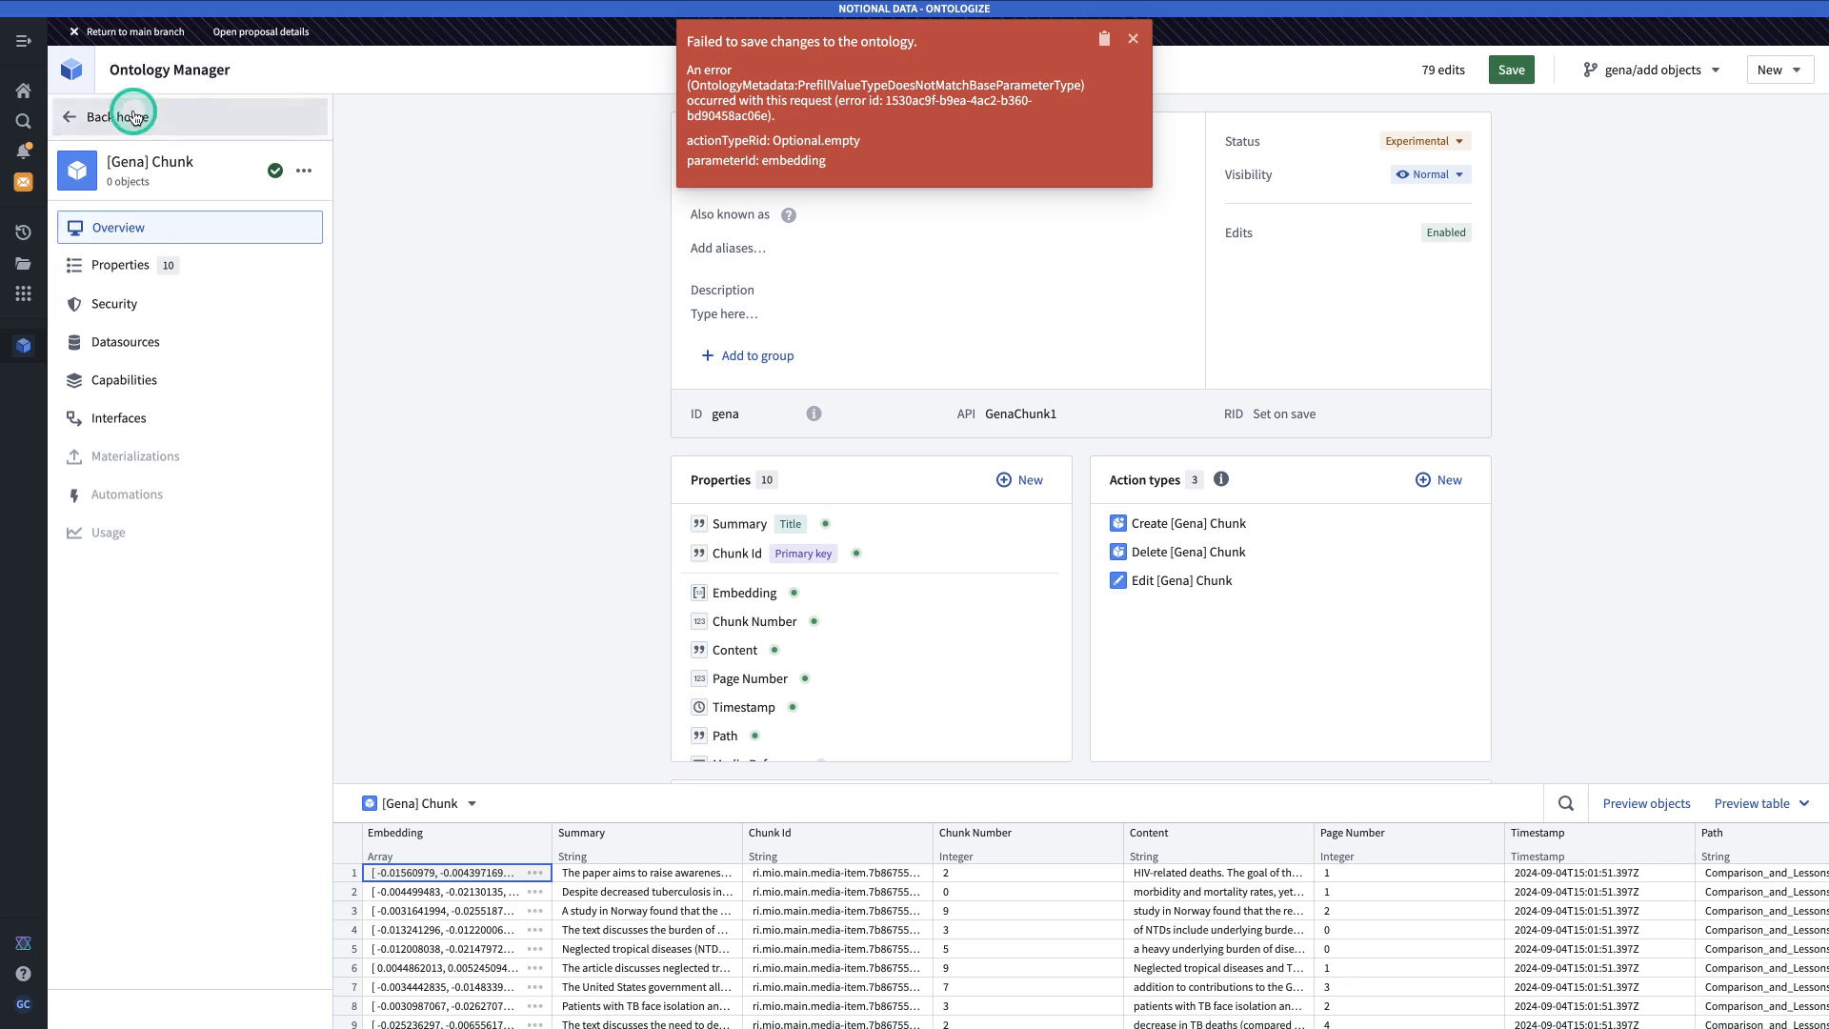
Remove the Media Reference and Embedding property mappings from the rules of the Create [Gena] Chunk action type.
click(59, 119)
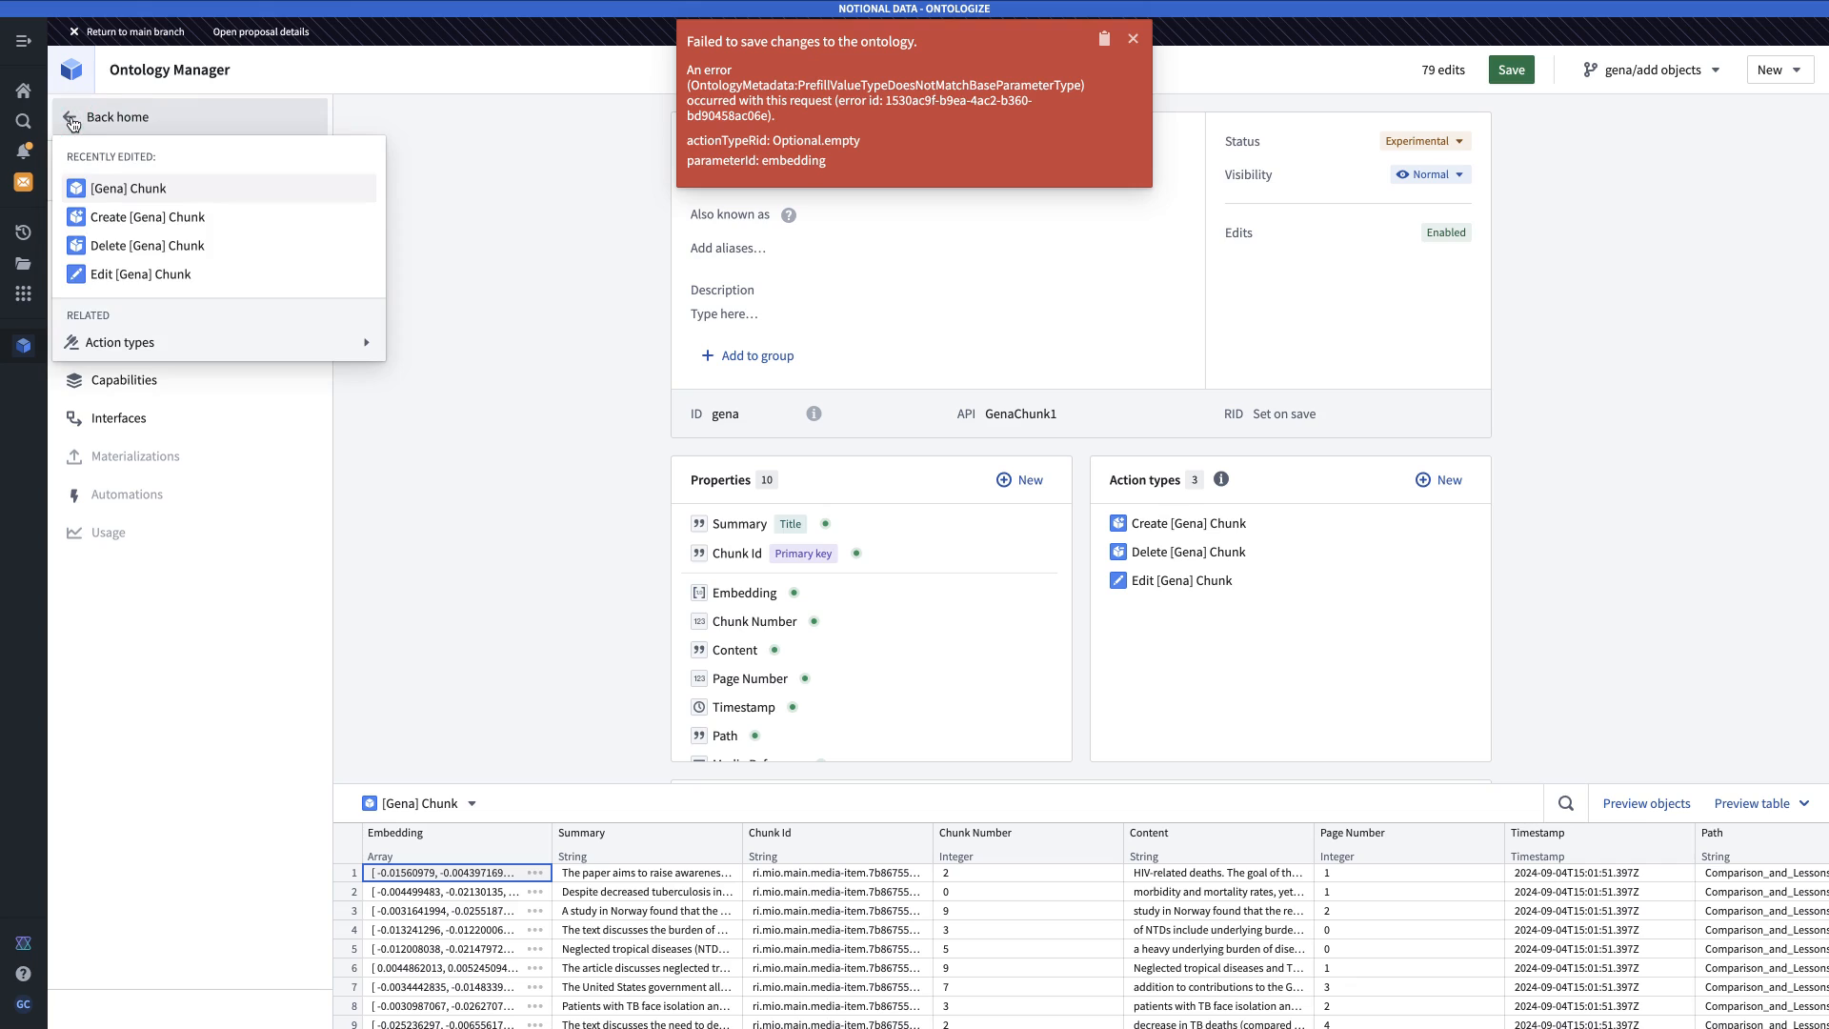
click(191, 223)
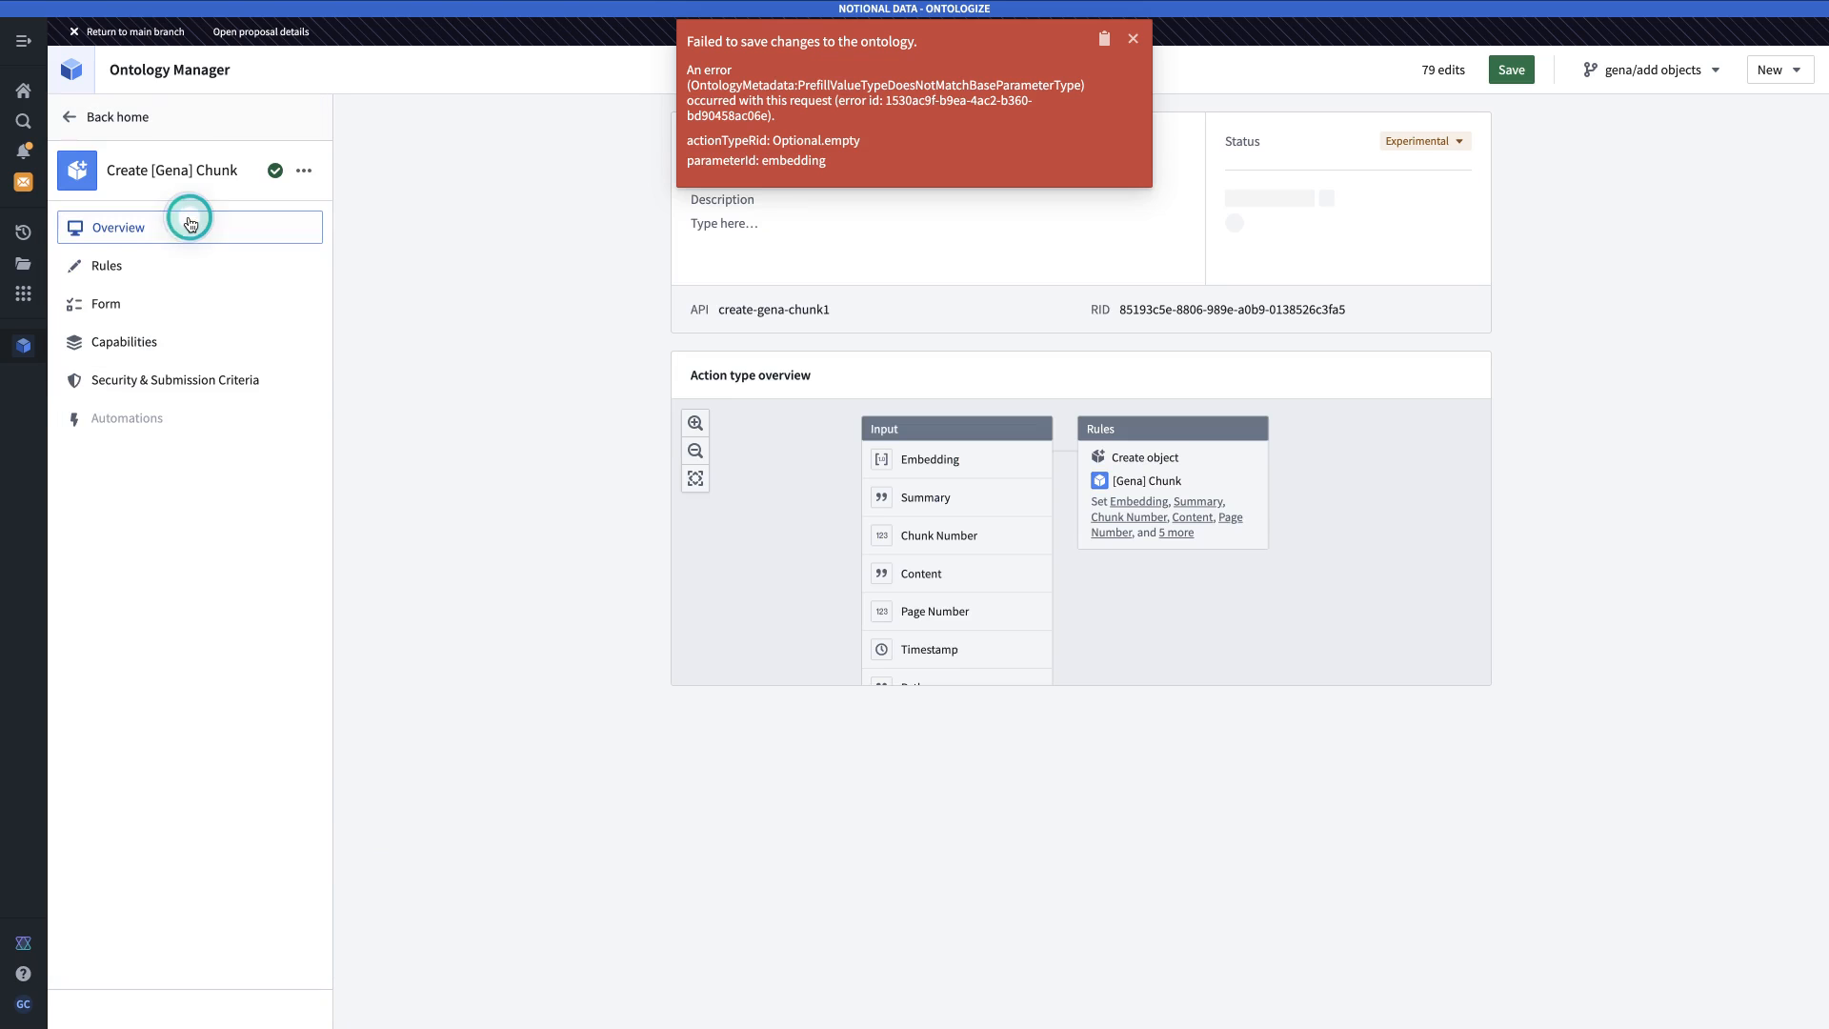
click(188, 264)
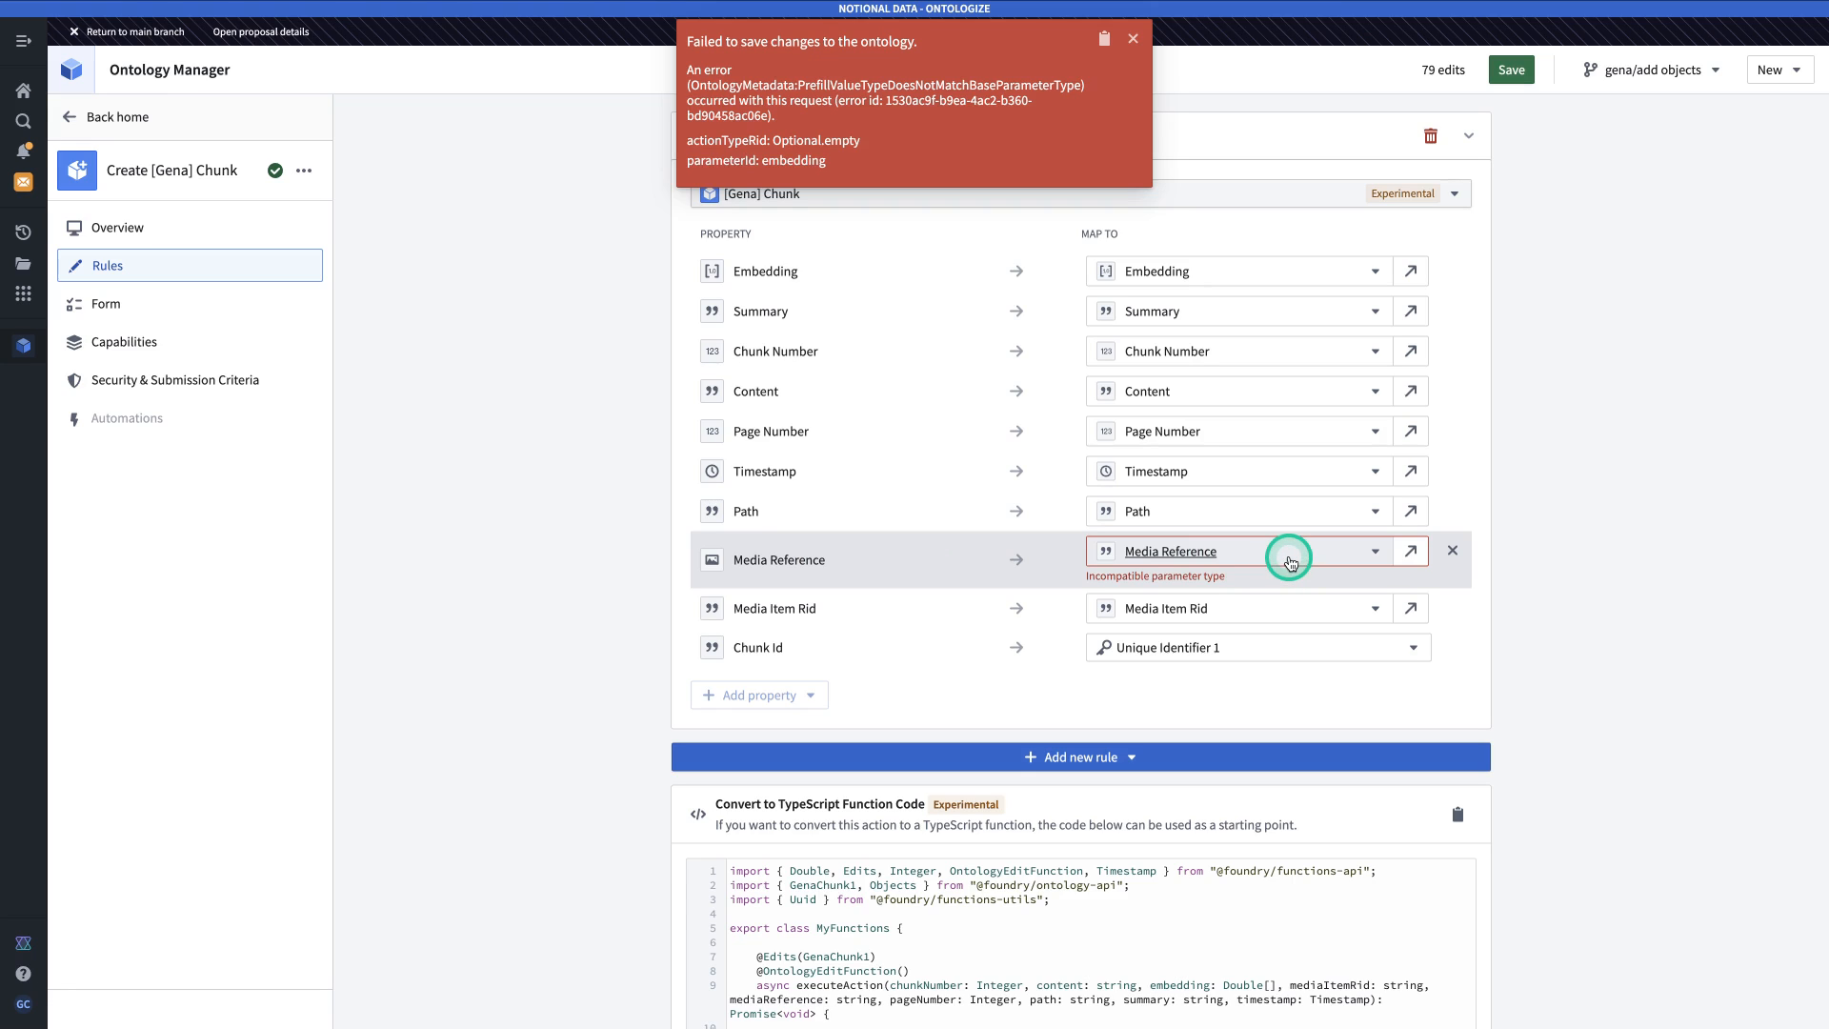
click(1452, 553)
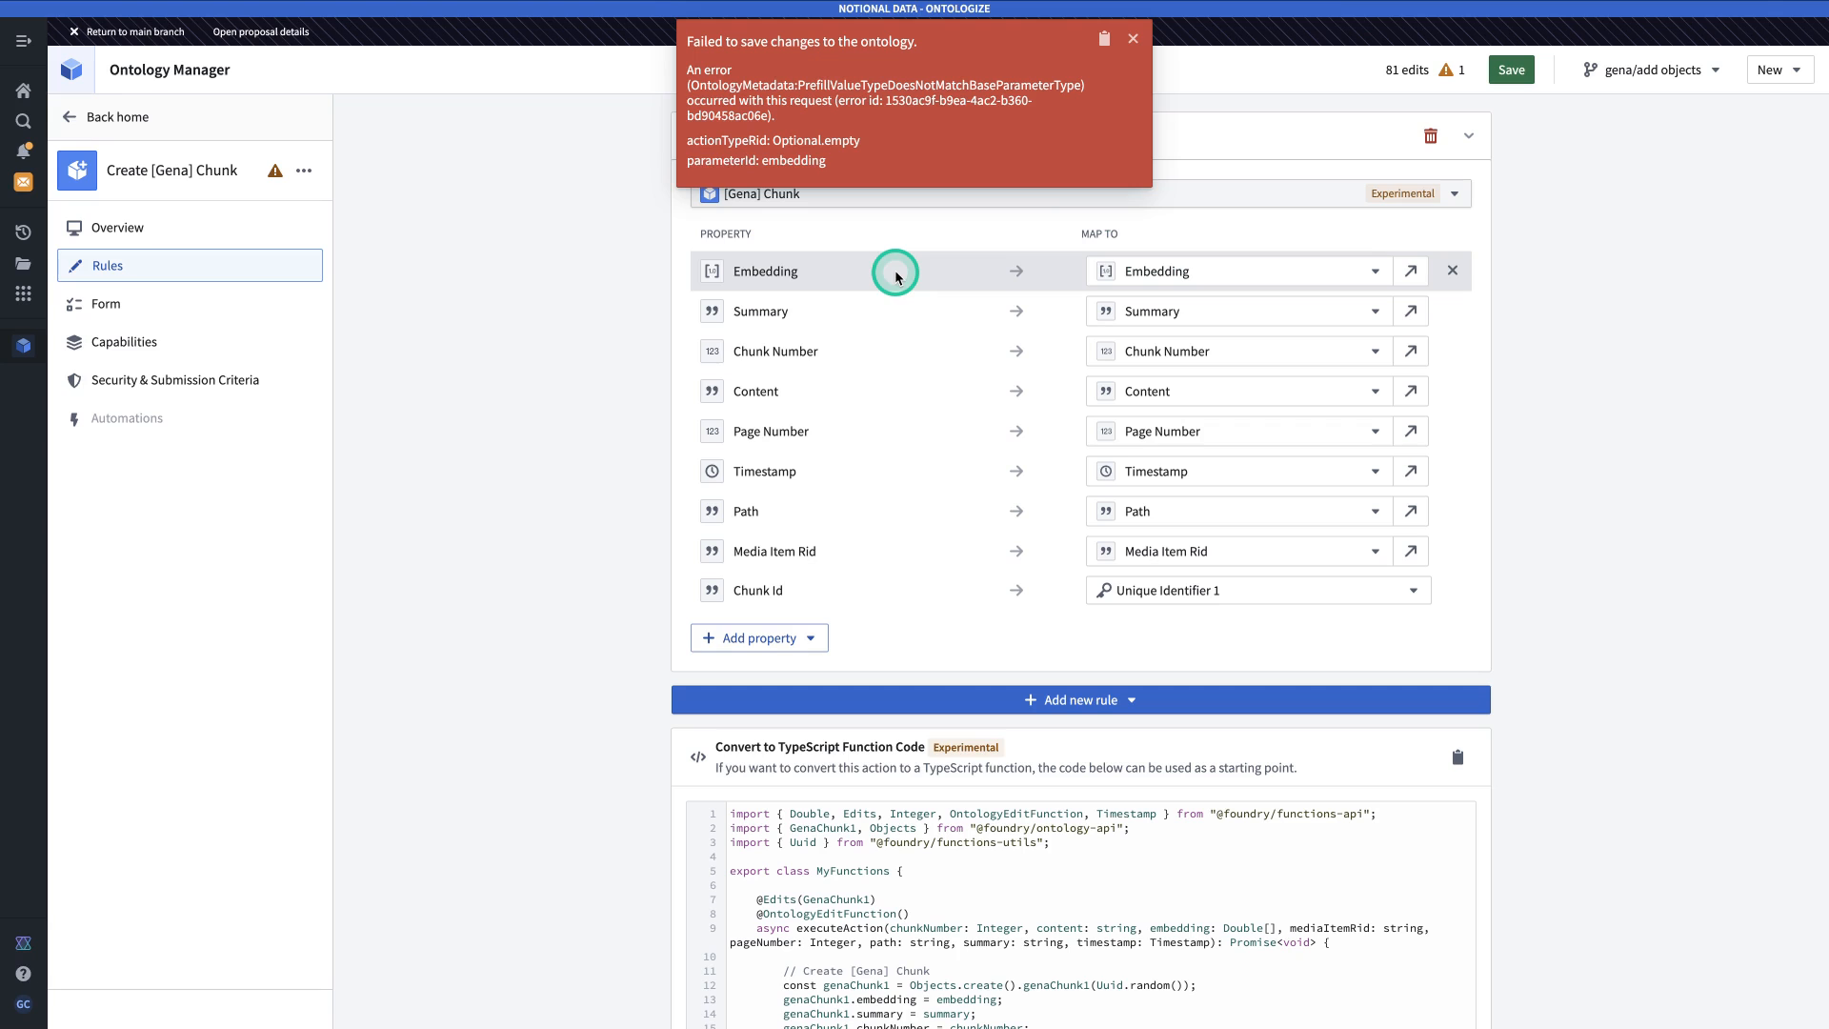
click(1454, 270)
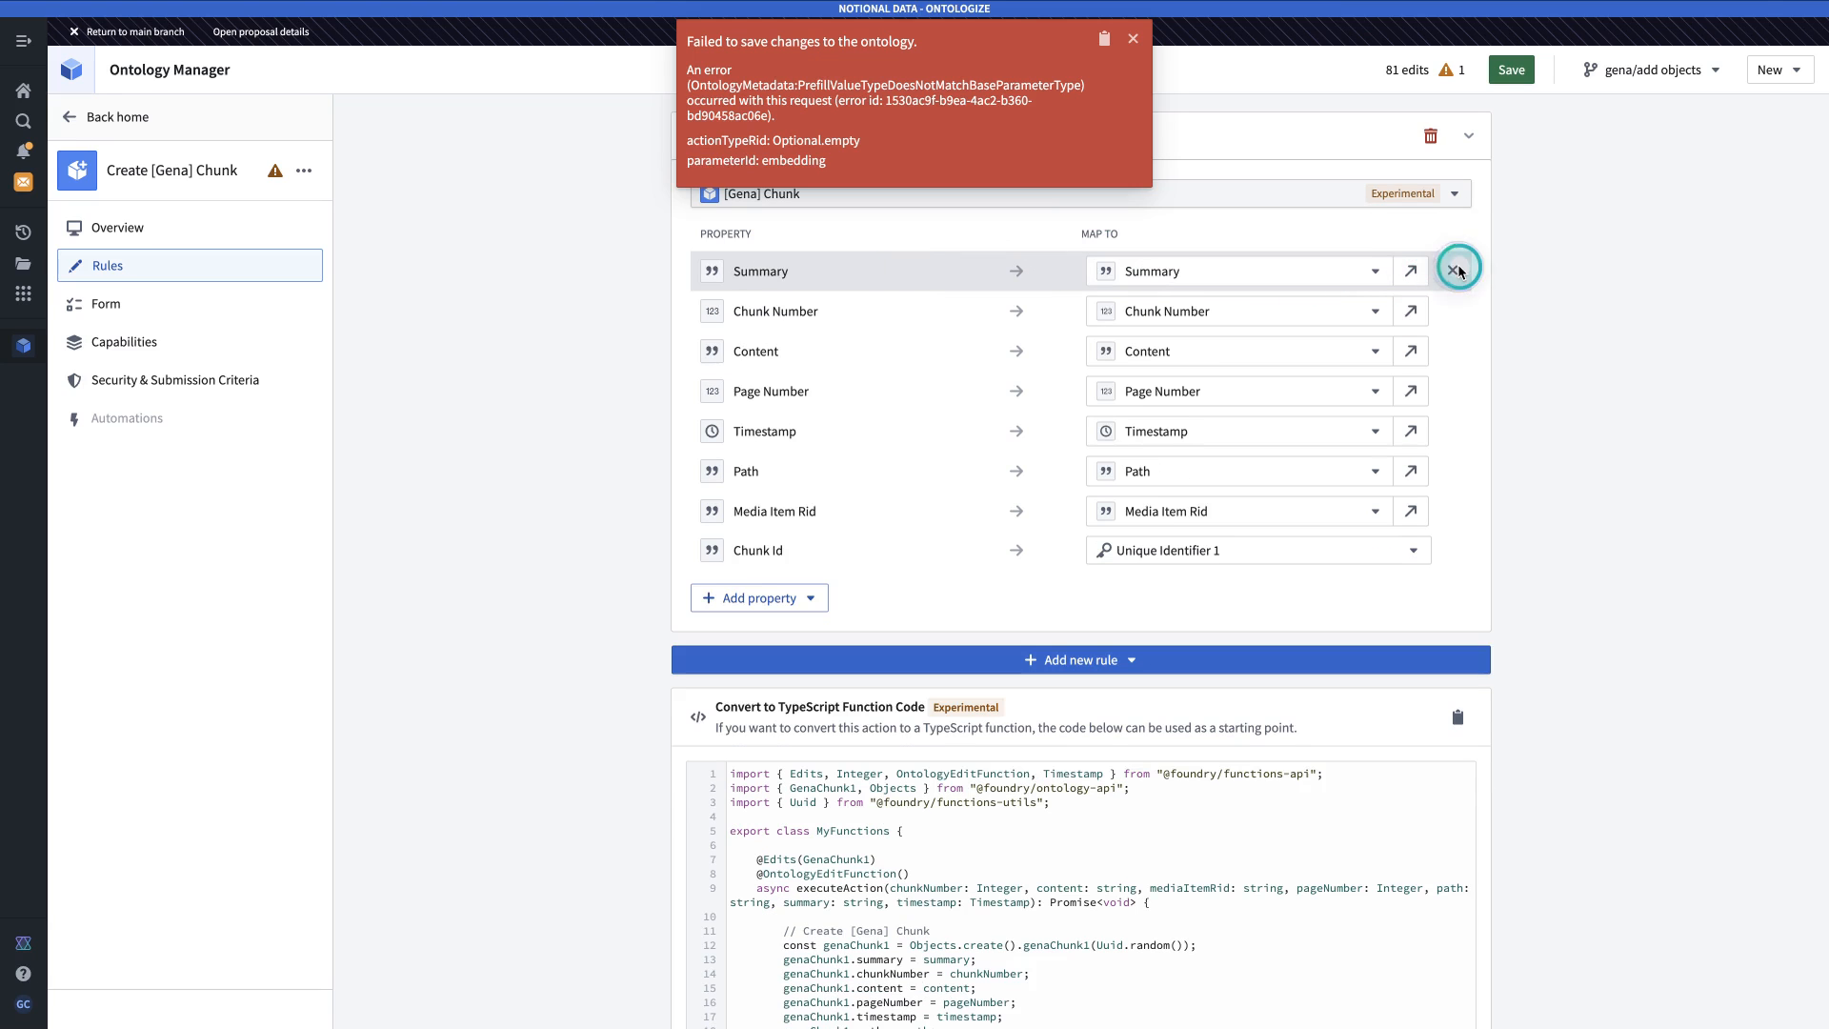
Remove the unused Embedding and Media Reference parameters from the Create [Gena] Chunk form.
click(221, 303)
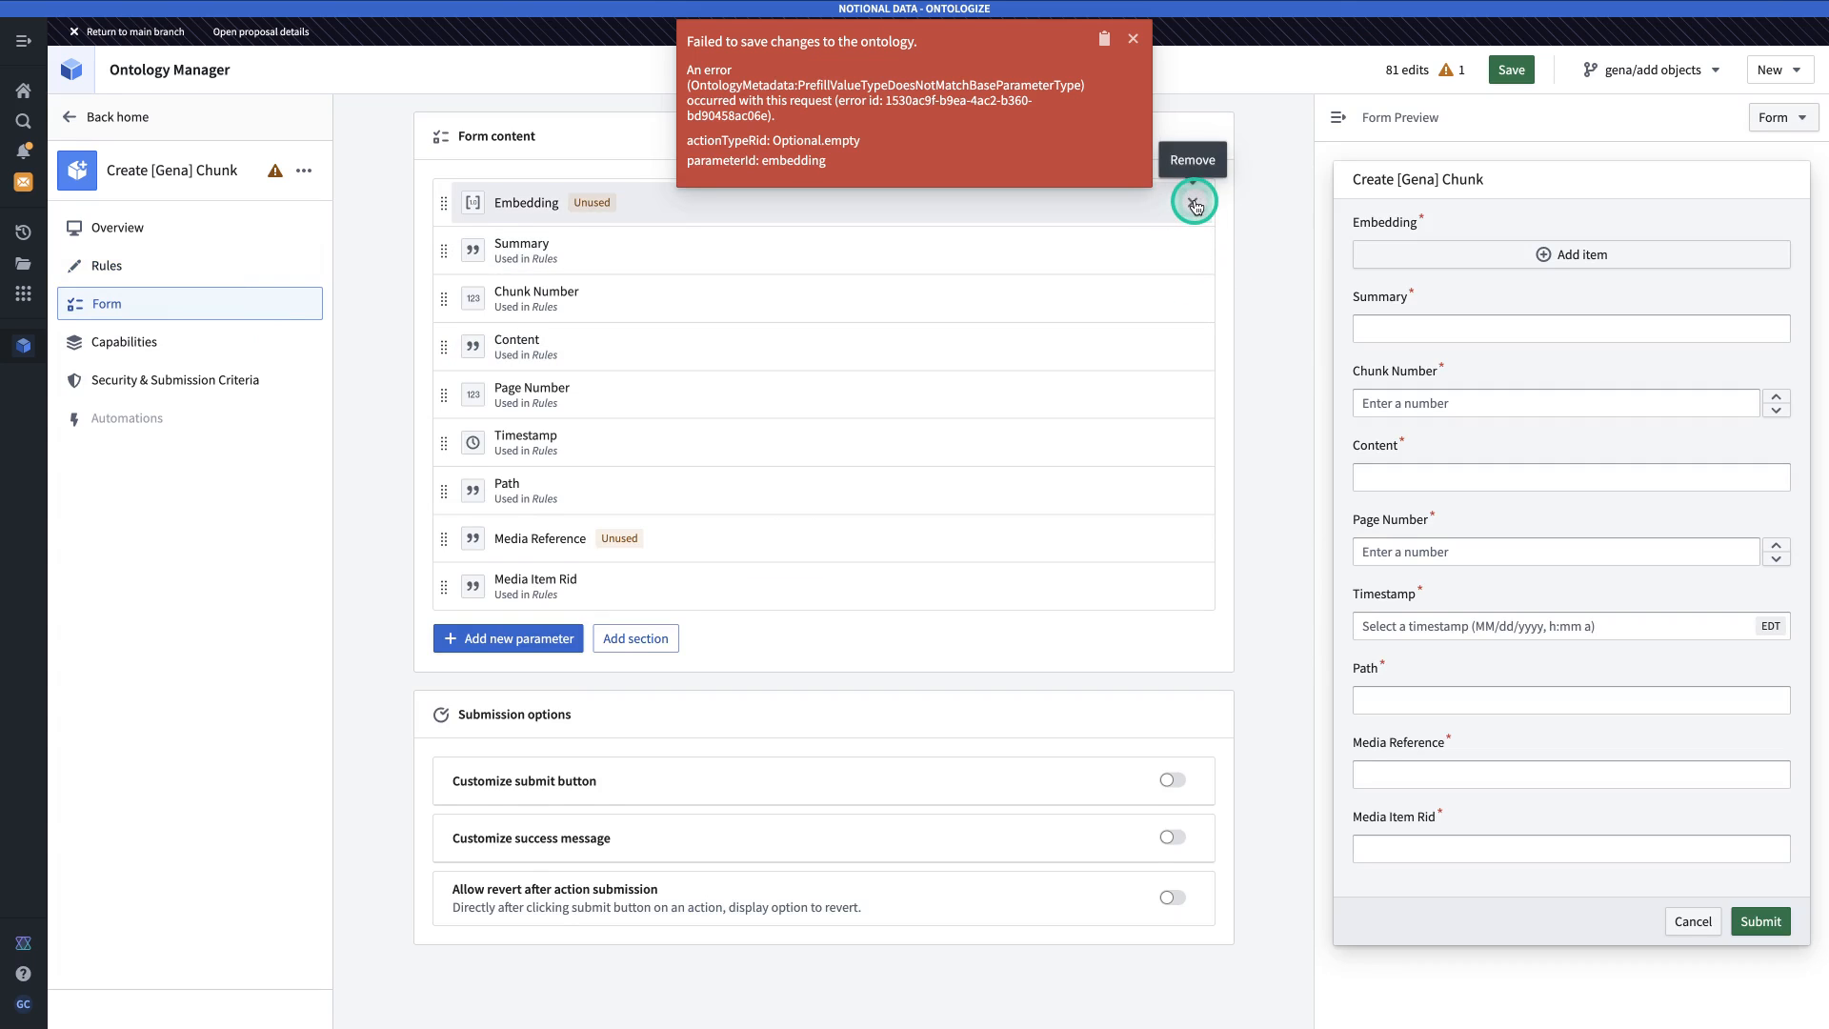
click(1192, 203)
click(1192, 490)
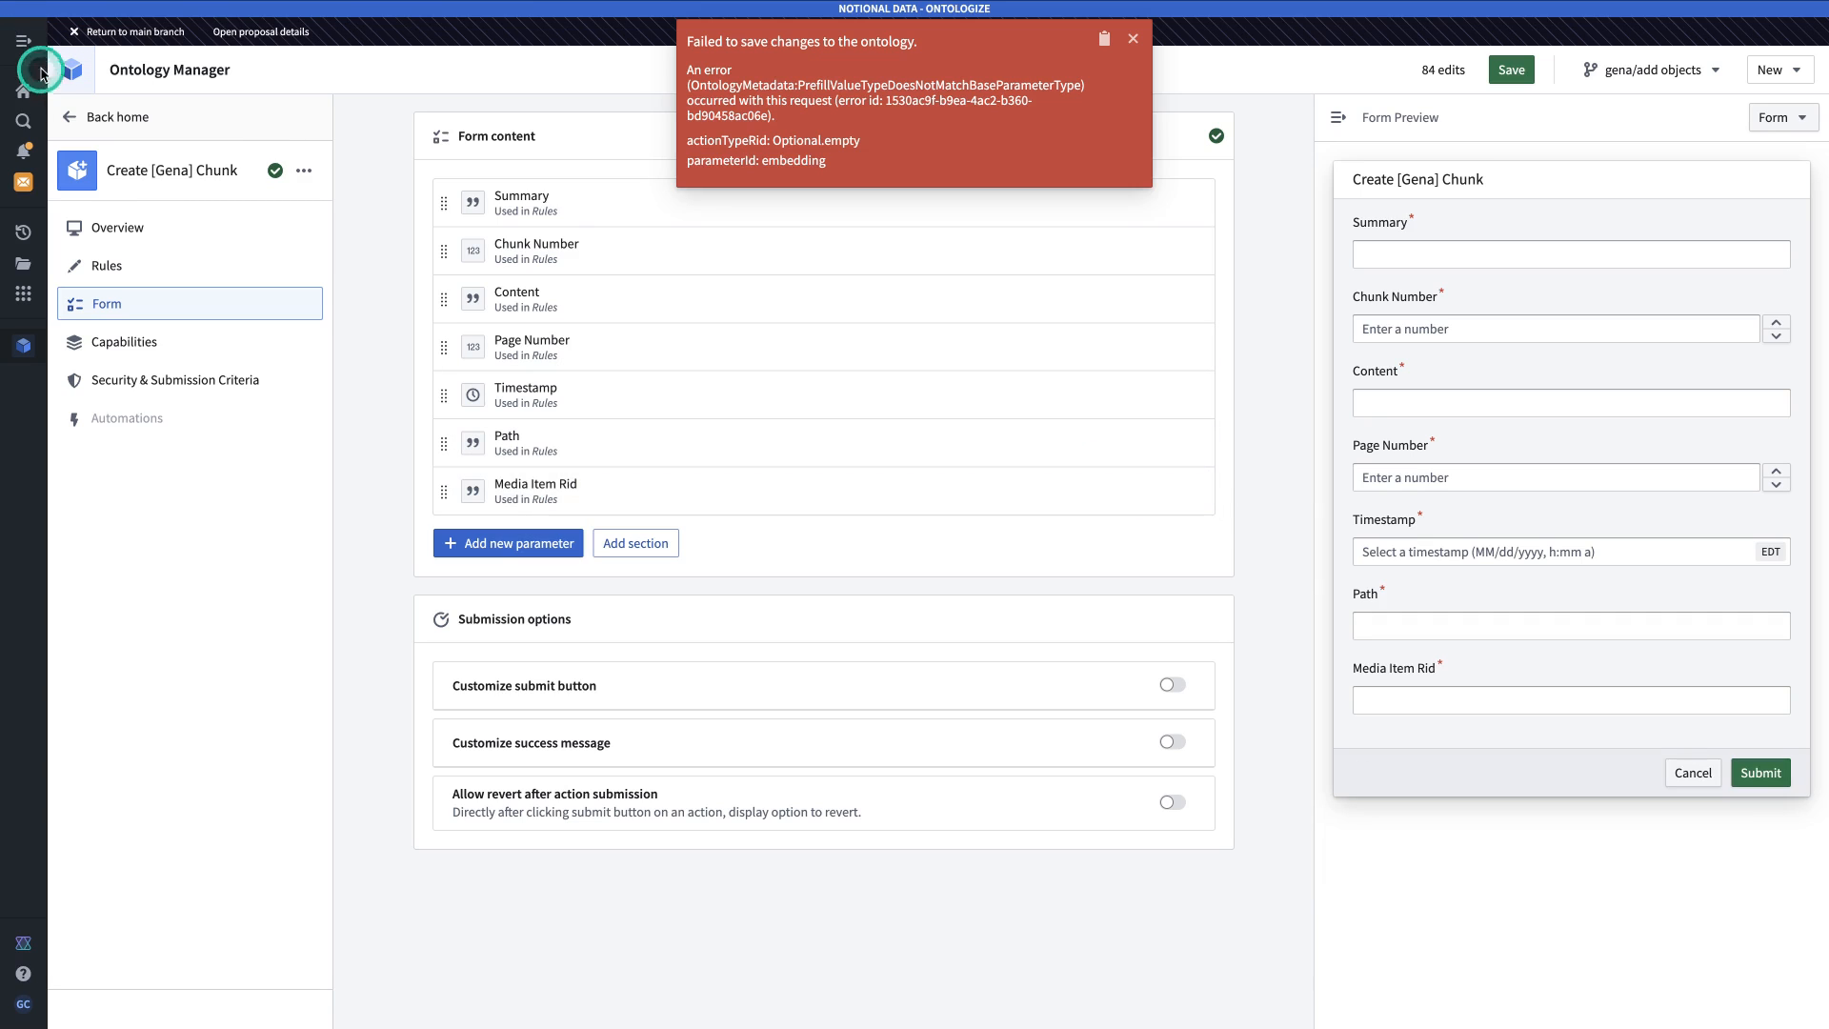
Remove the Embedding and Media Reference property mappings from the rules of the Edit [Gena] Chunk action type.
mouse_move(71, 122)
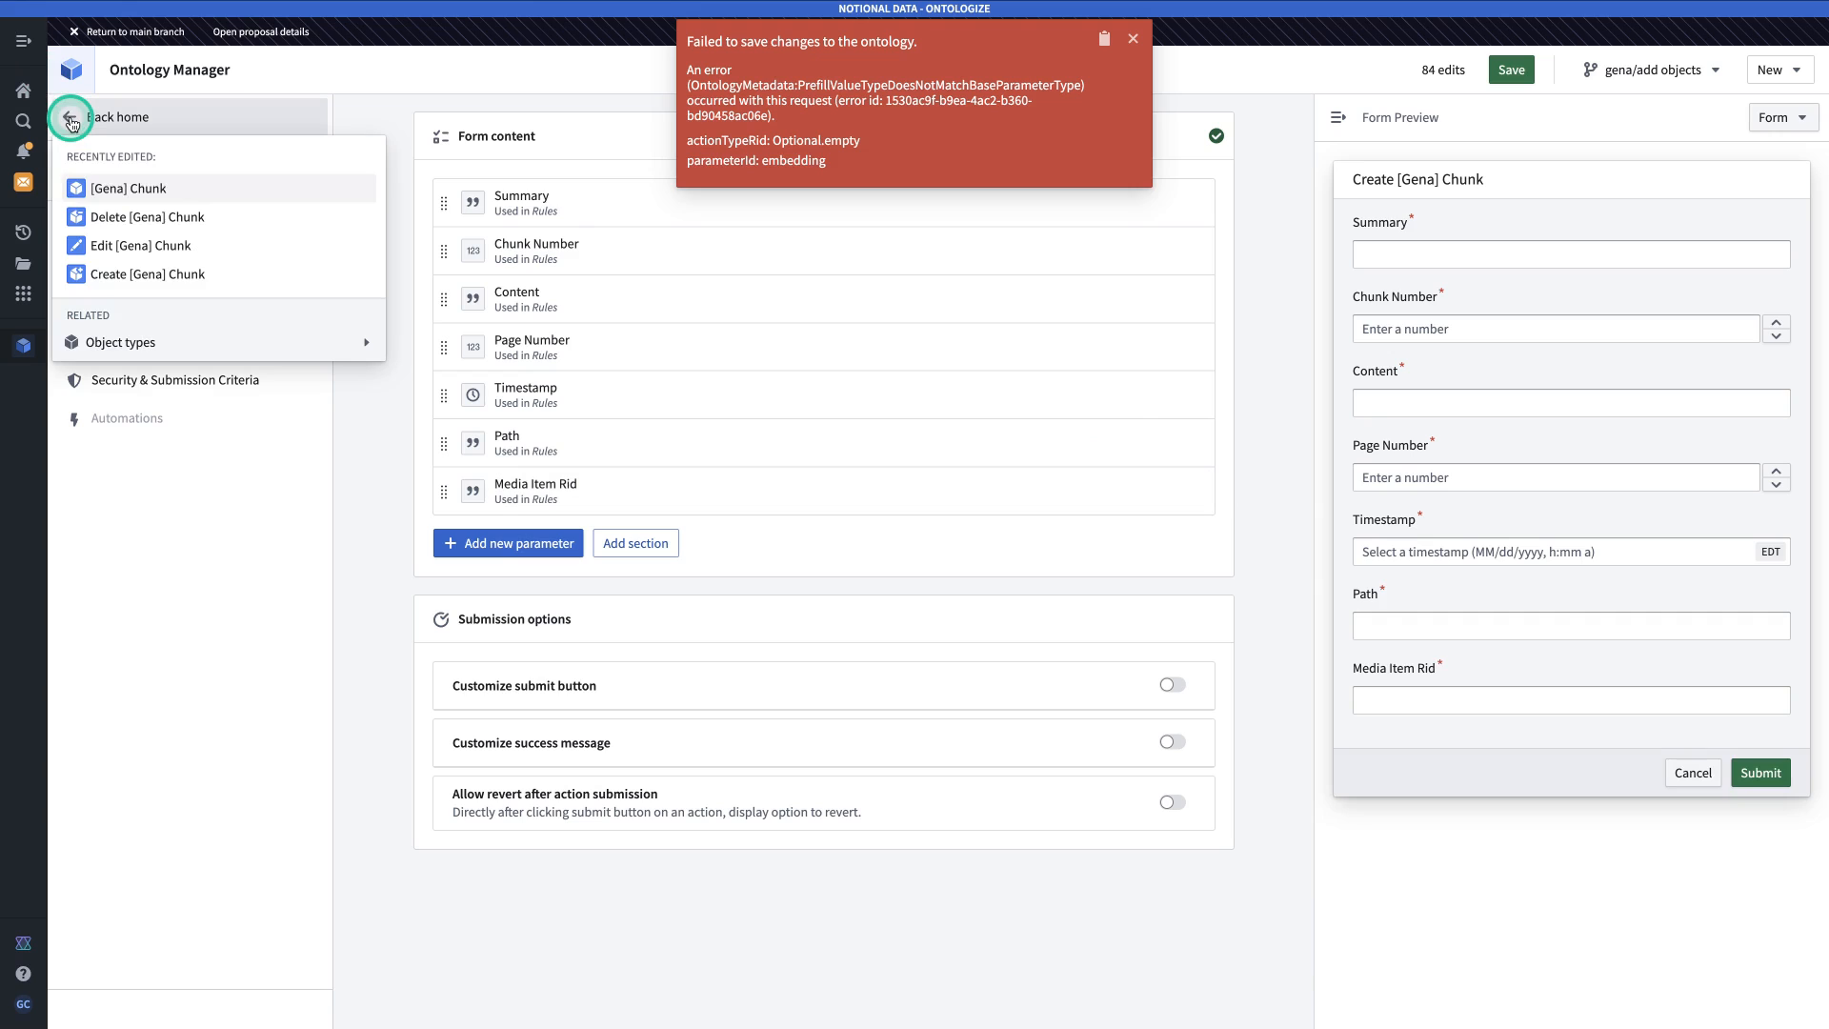
click(144, 246)
click(146, 263)
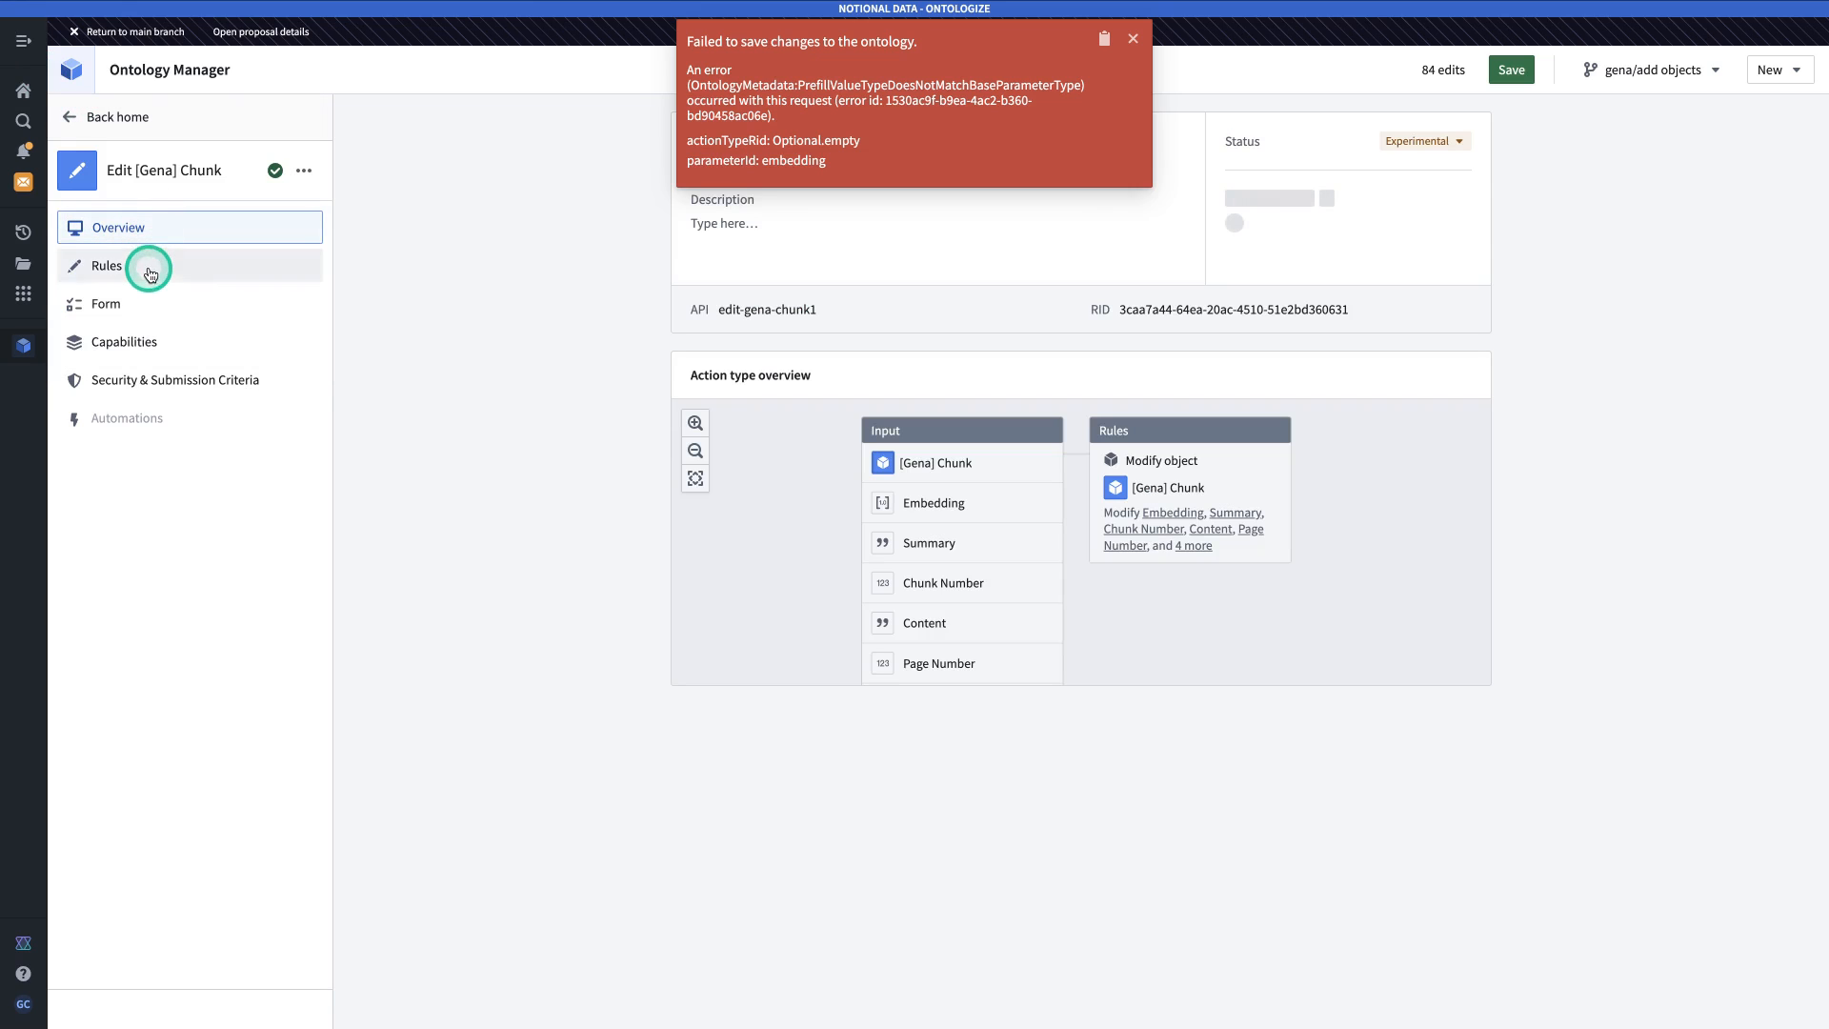
click(191, 267)
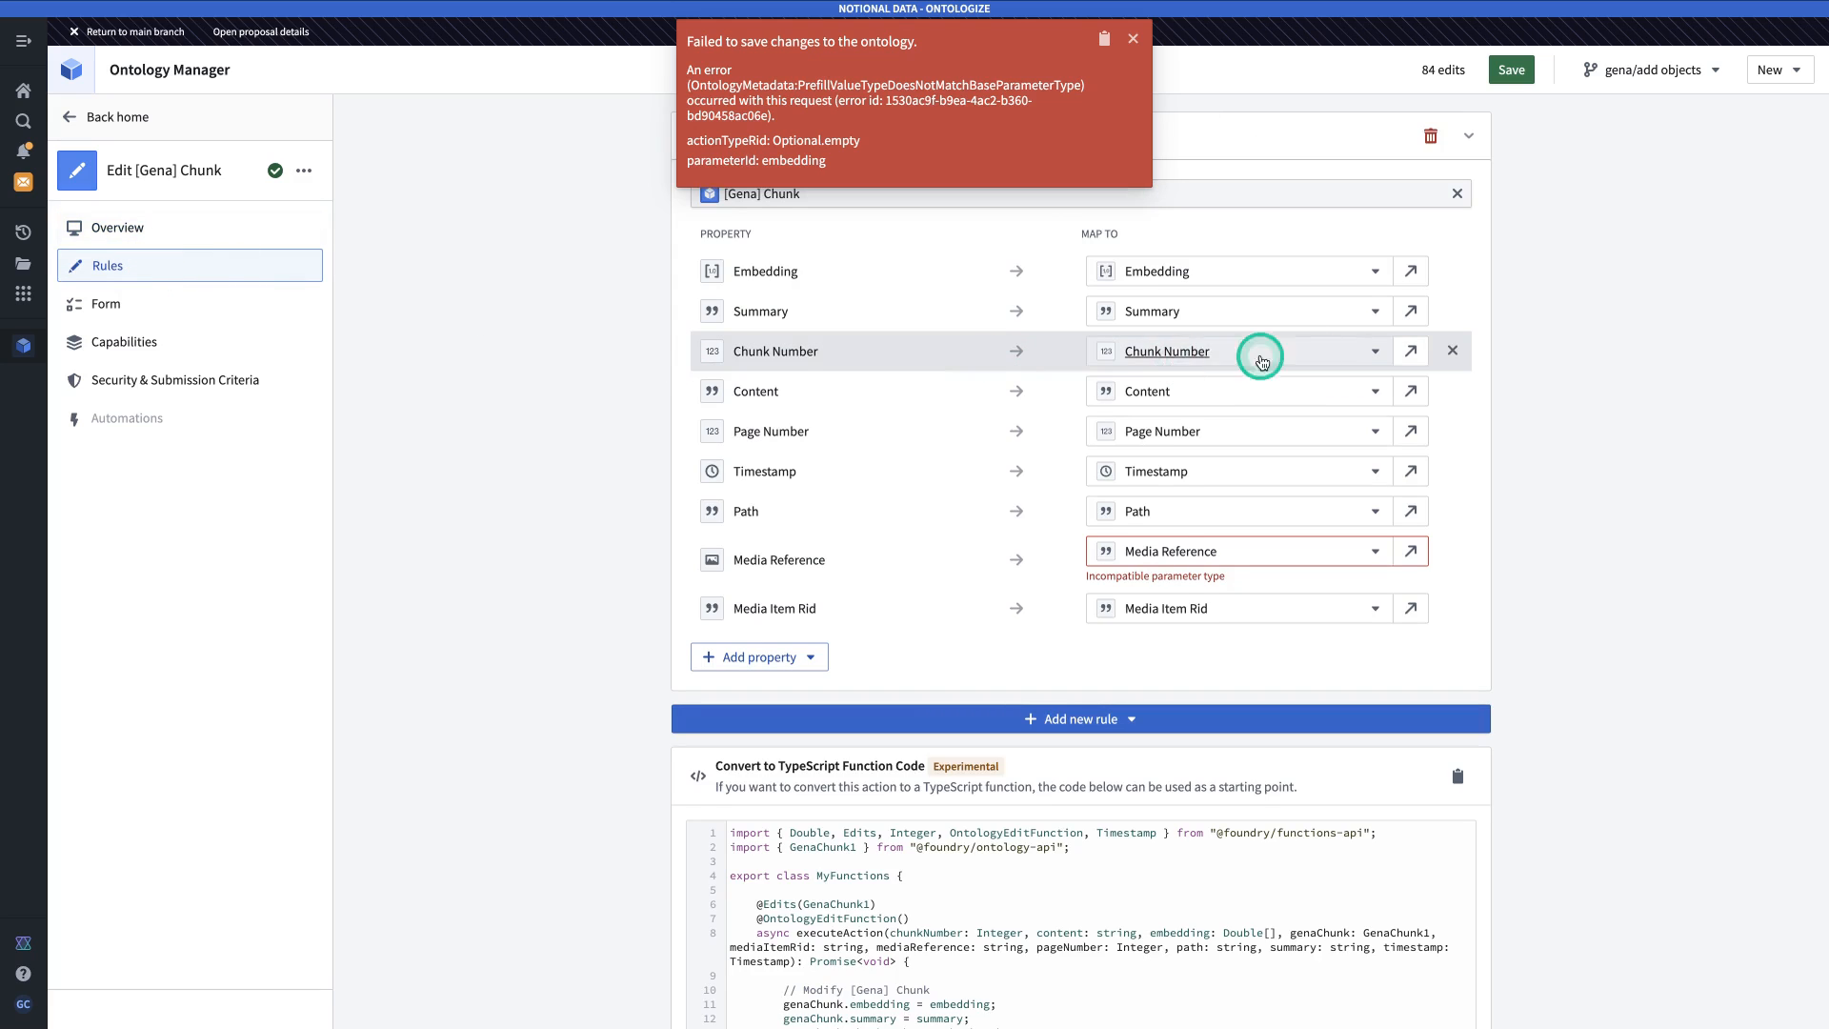
click(1449, 272)
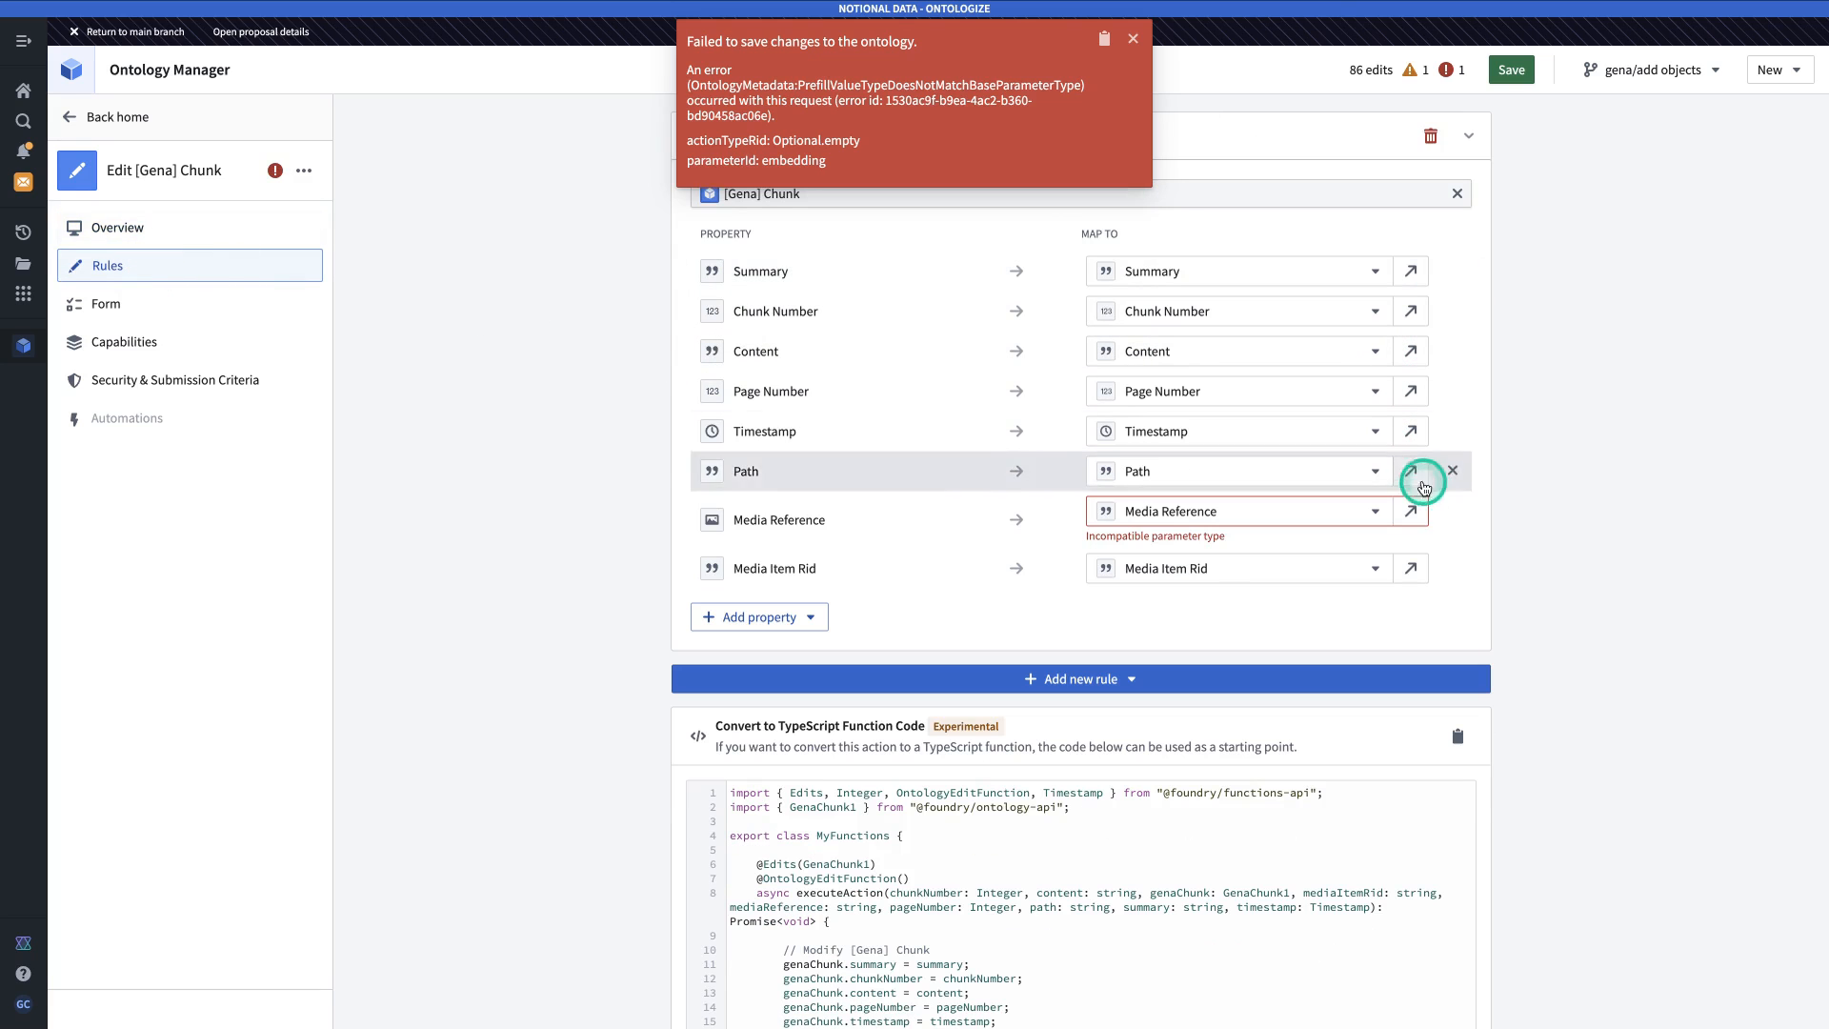
click(1452, 511)
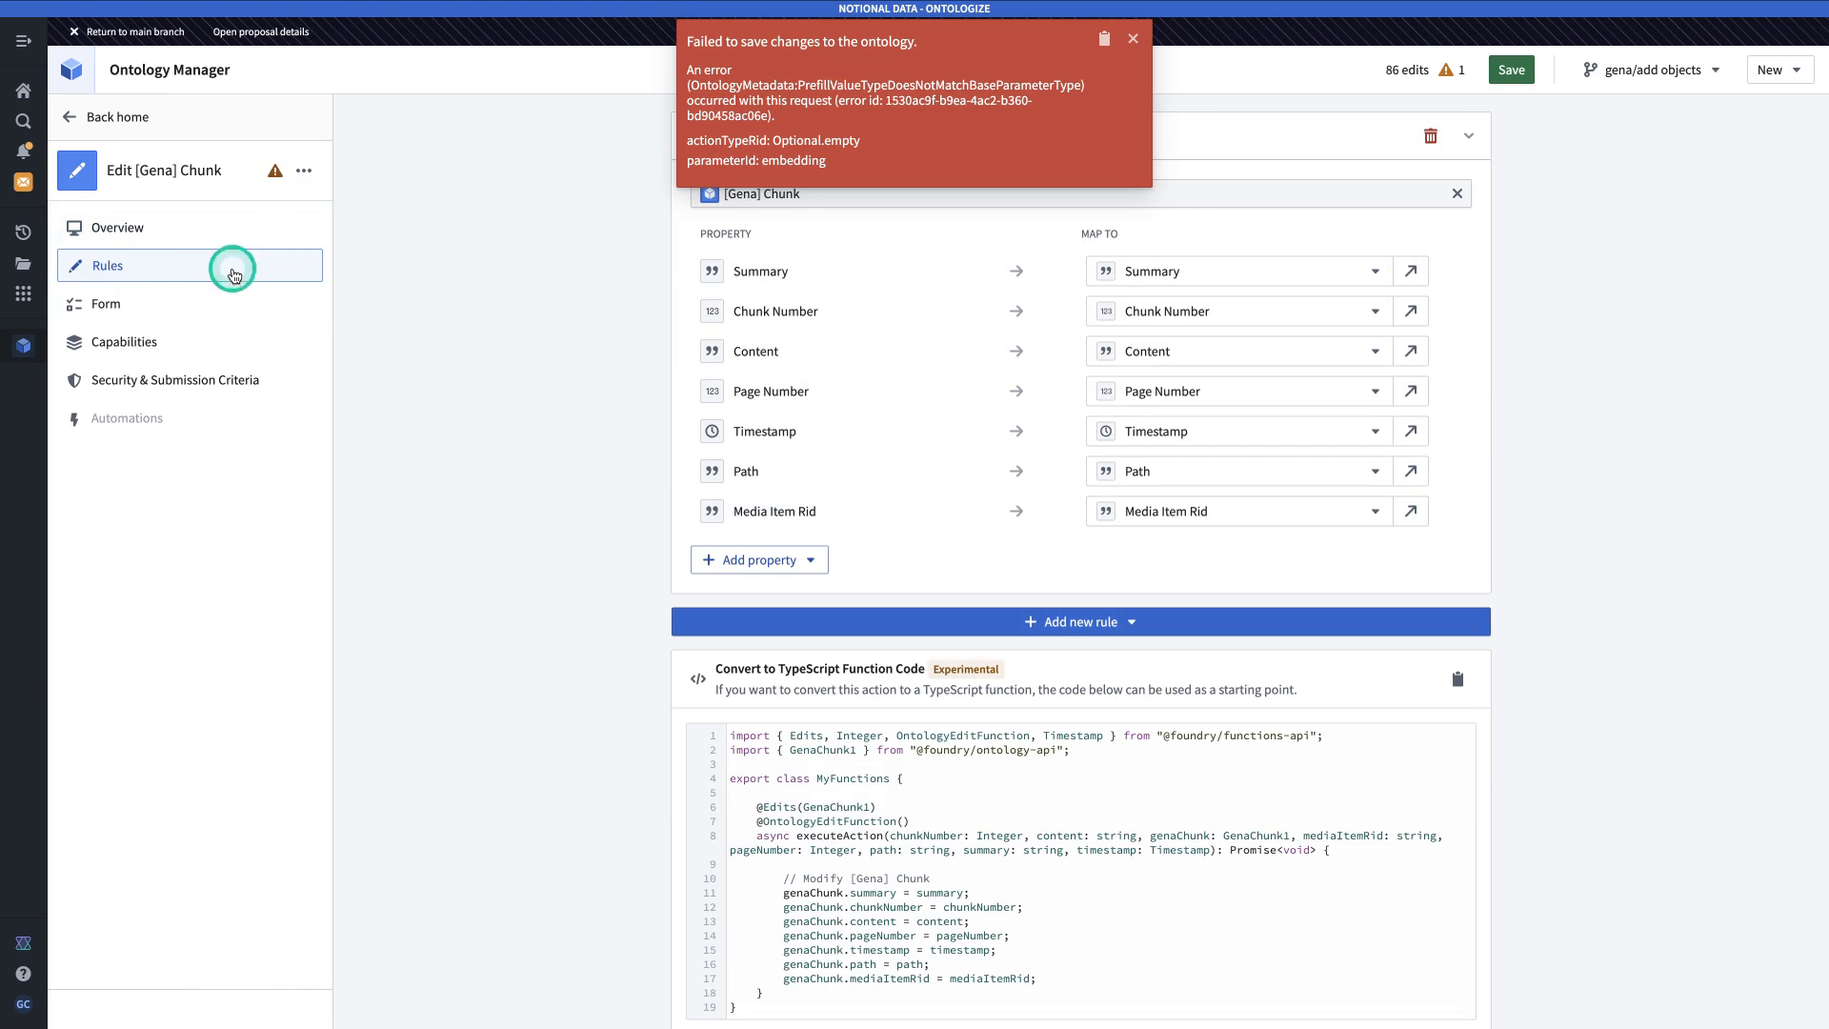
Remove the unused Embedding and Media Reference parameters from the Edit [Gena] Chunk form.
click(216, 303)
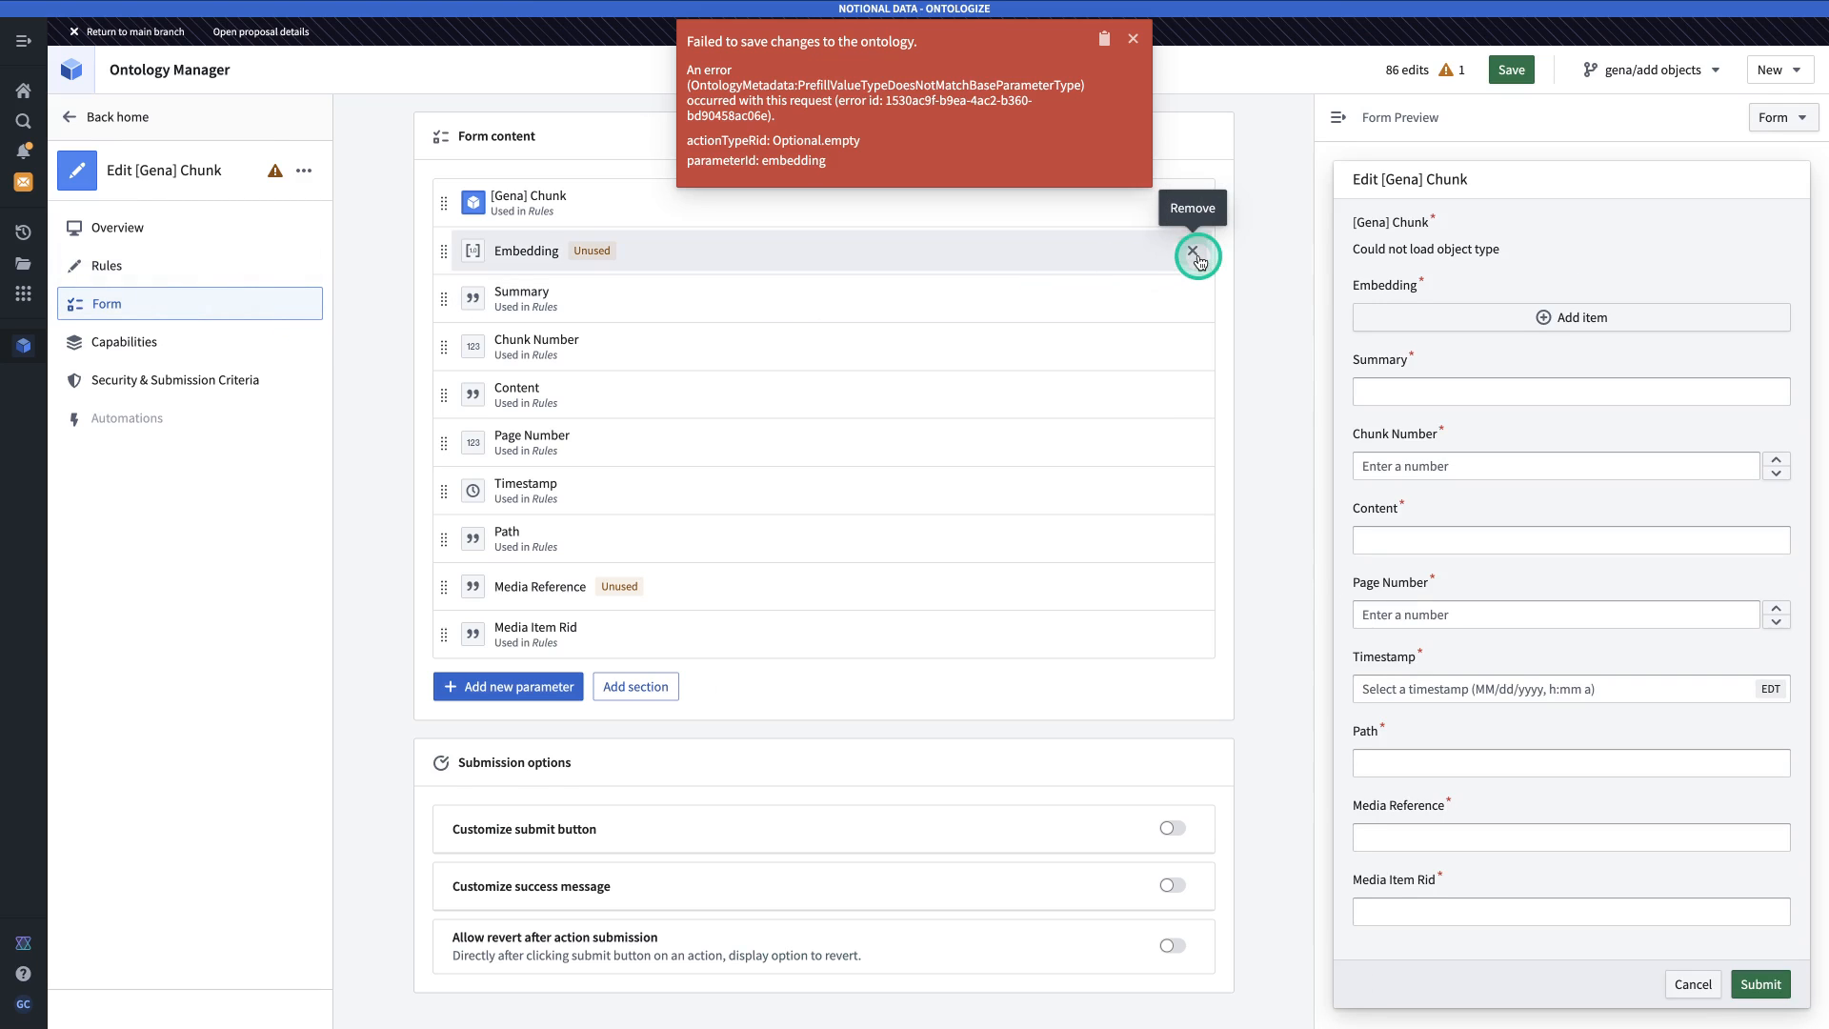
click(1190, 252)
click(1191, 538)
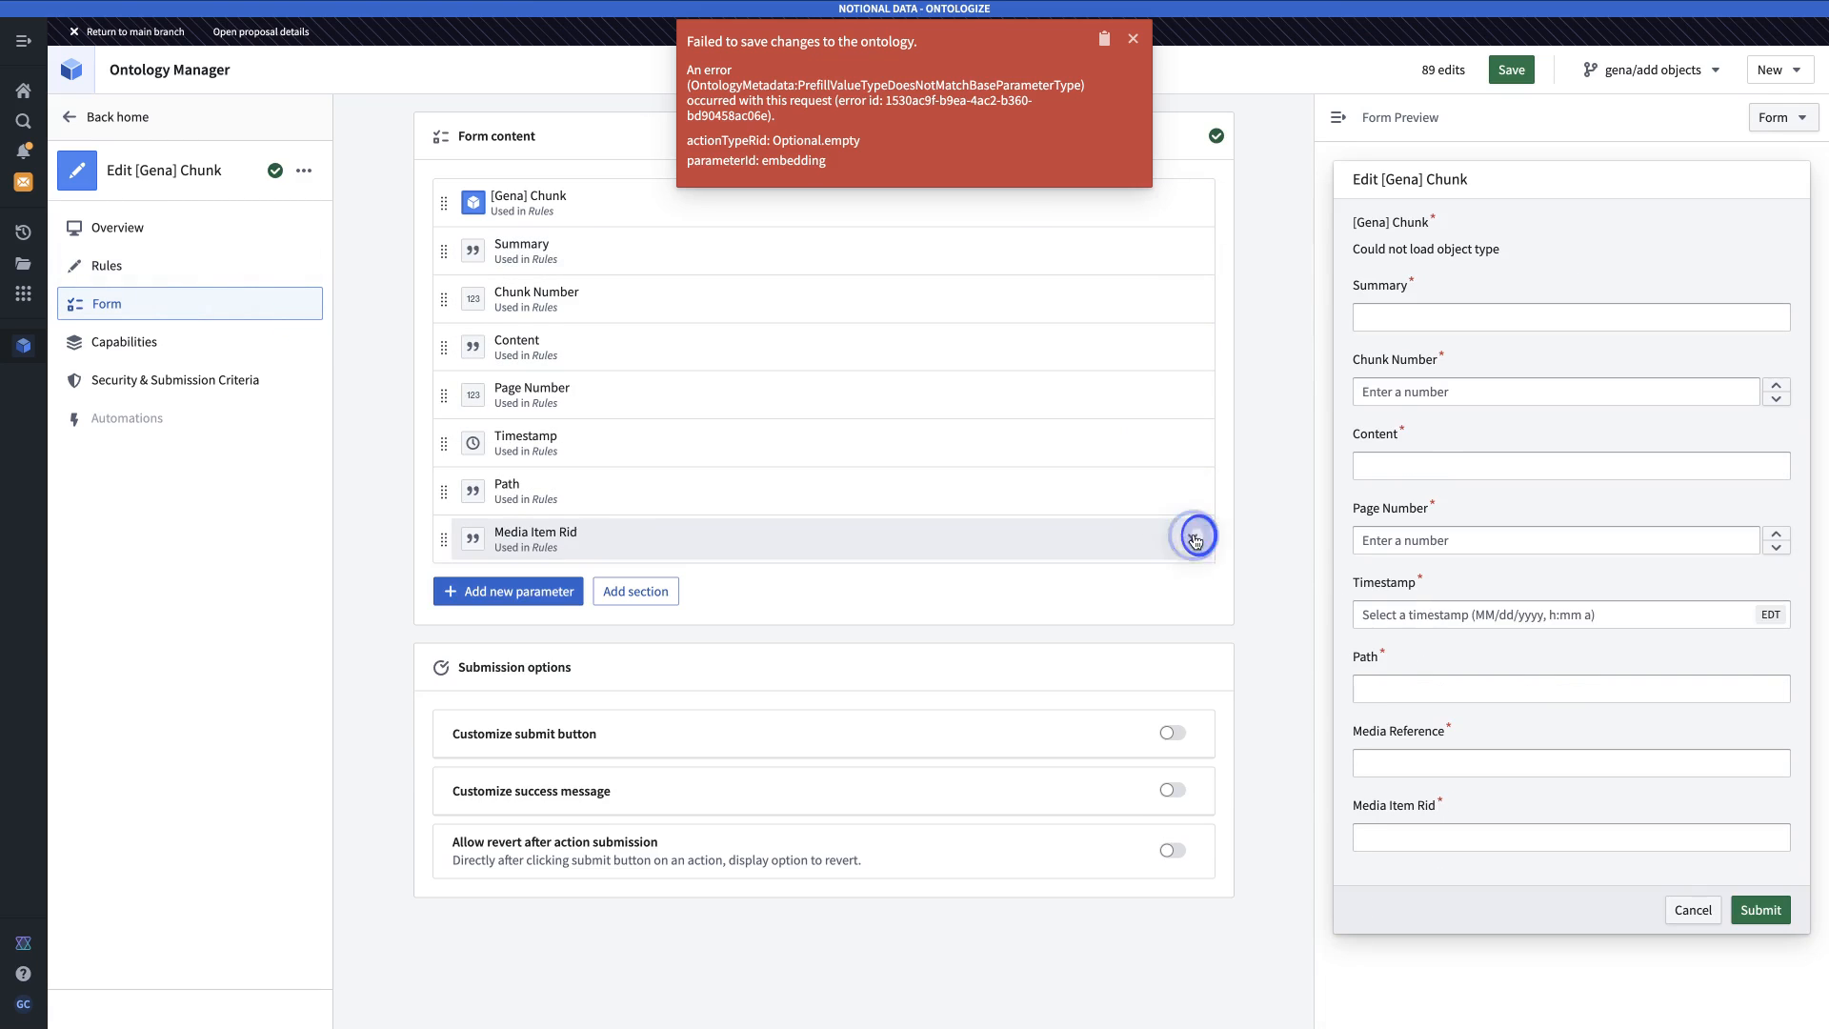
Check the rules of the Delete [Gena] Chunk action type and save all ontology edits to the branch.
mouse_move(114, 116)
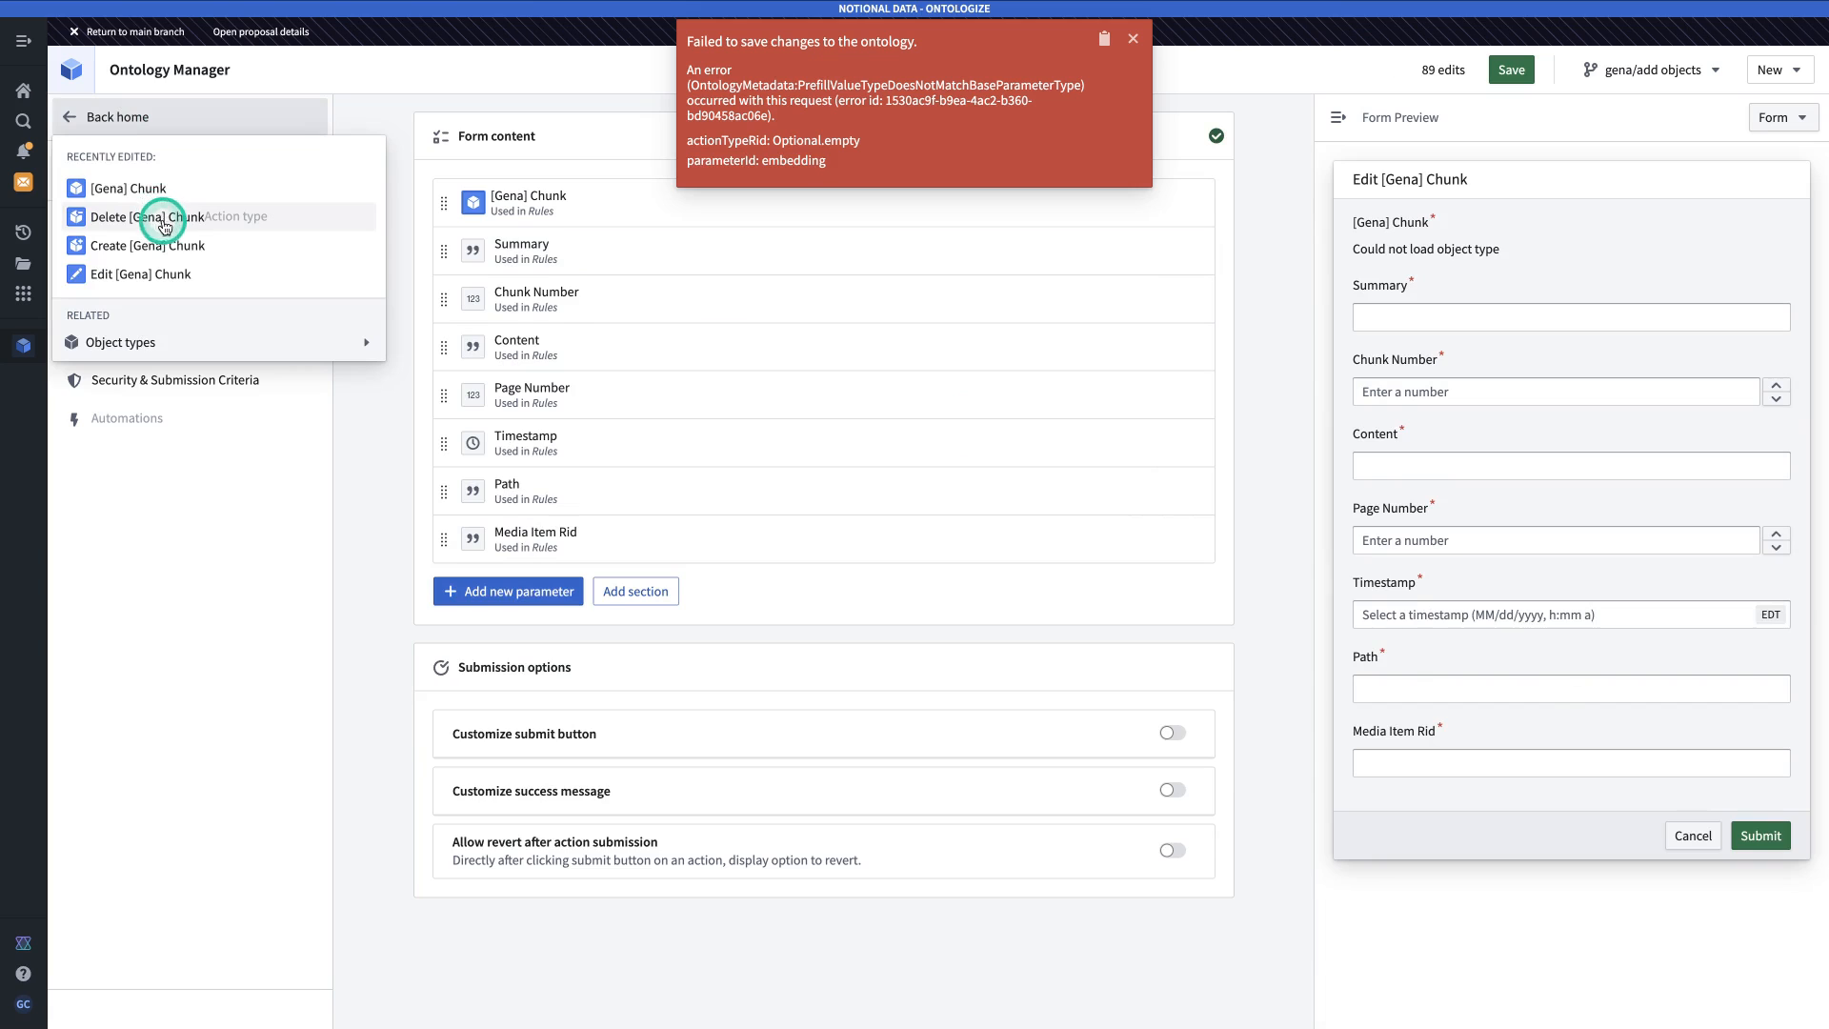
click(171, 222)
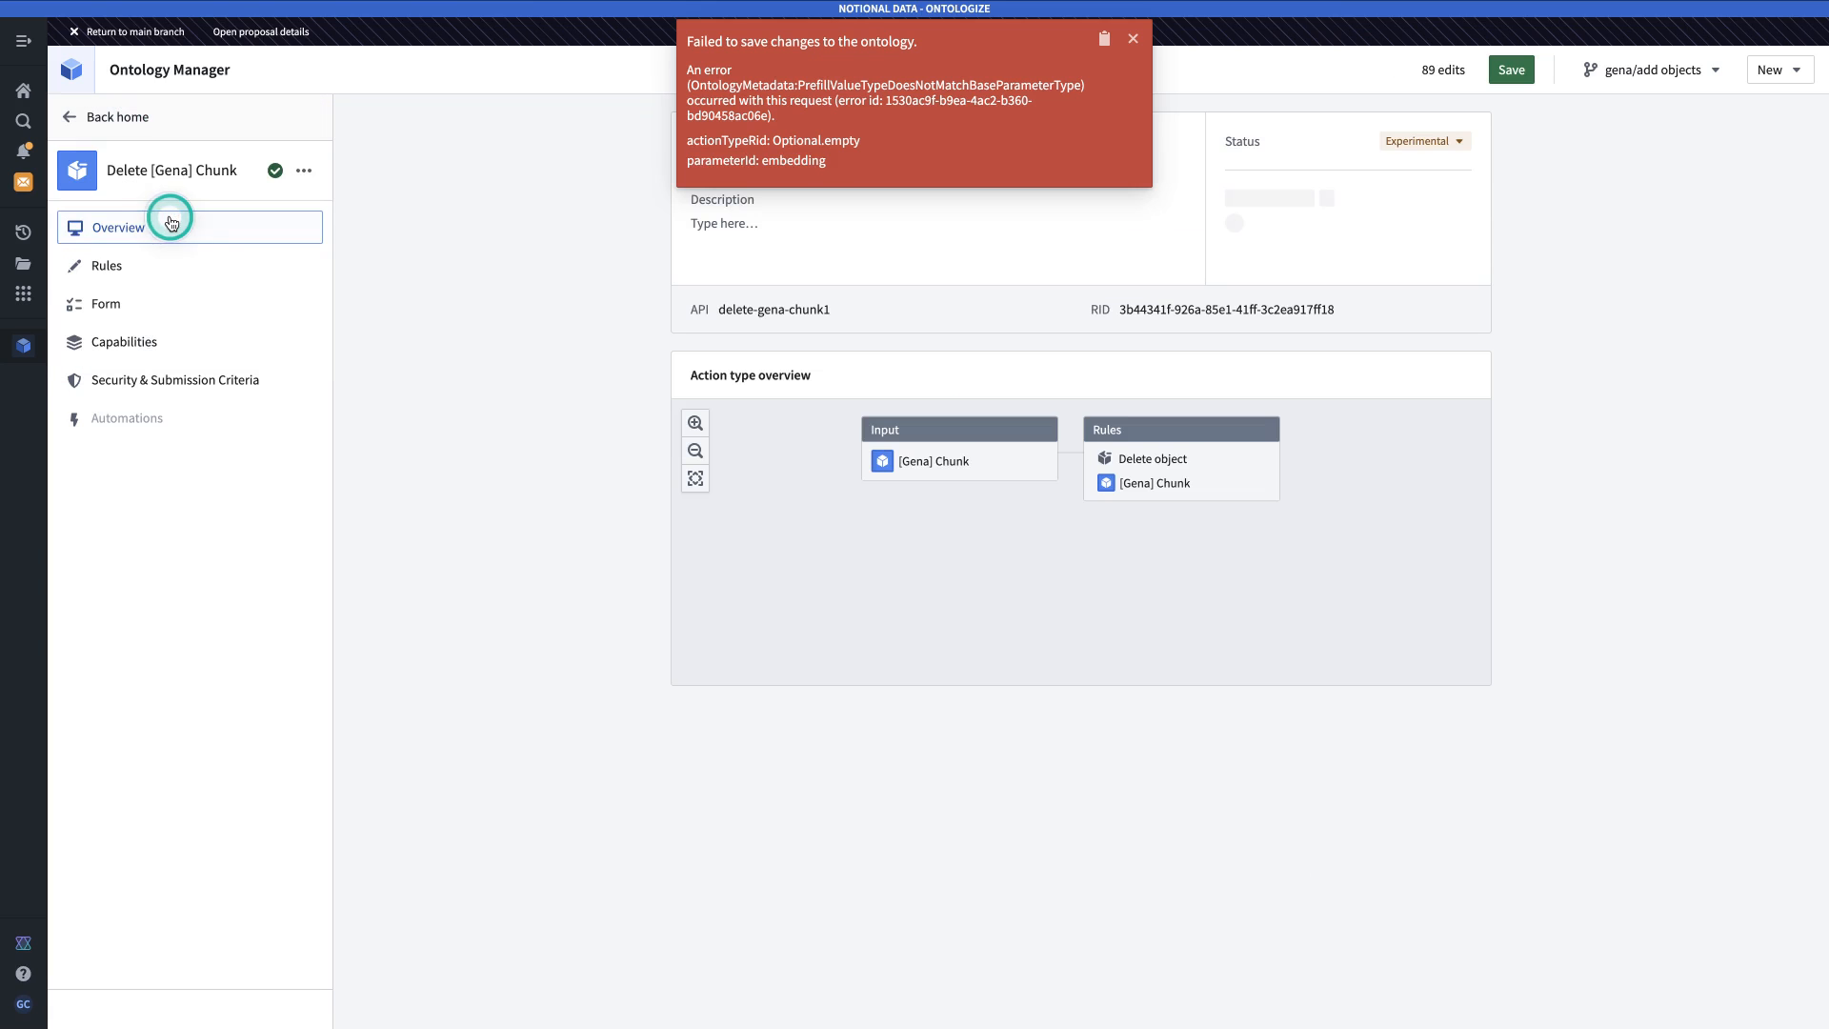
click(159, 267)
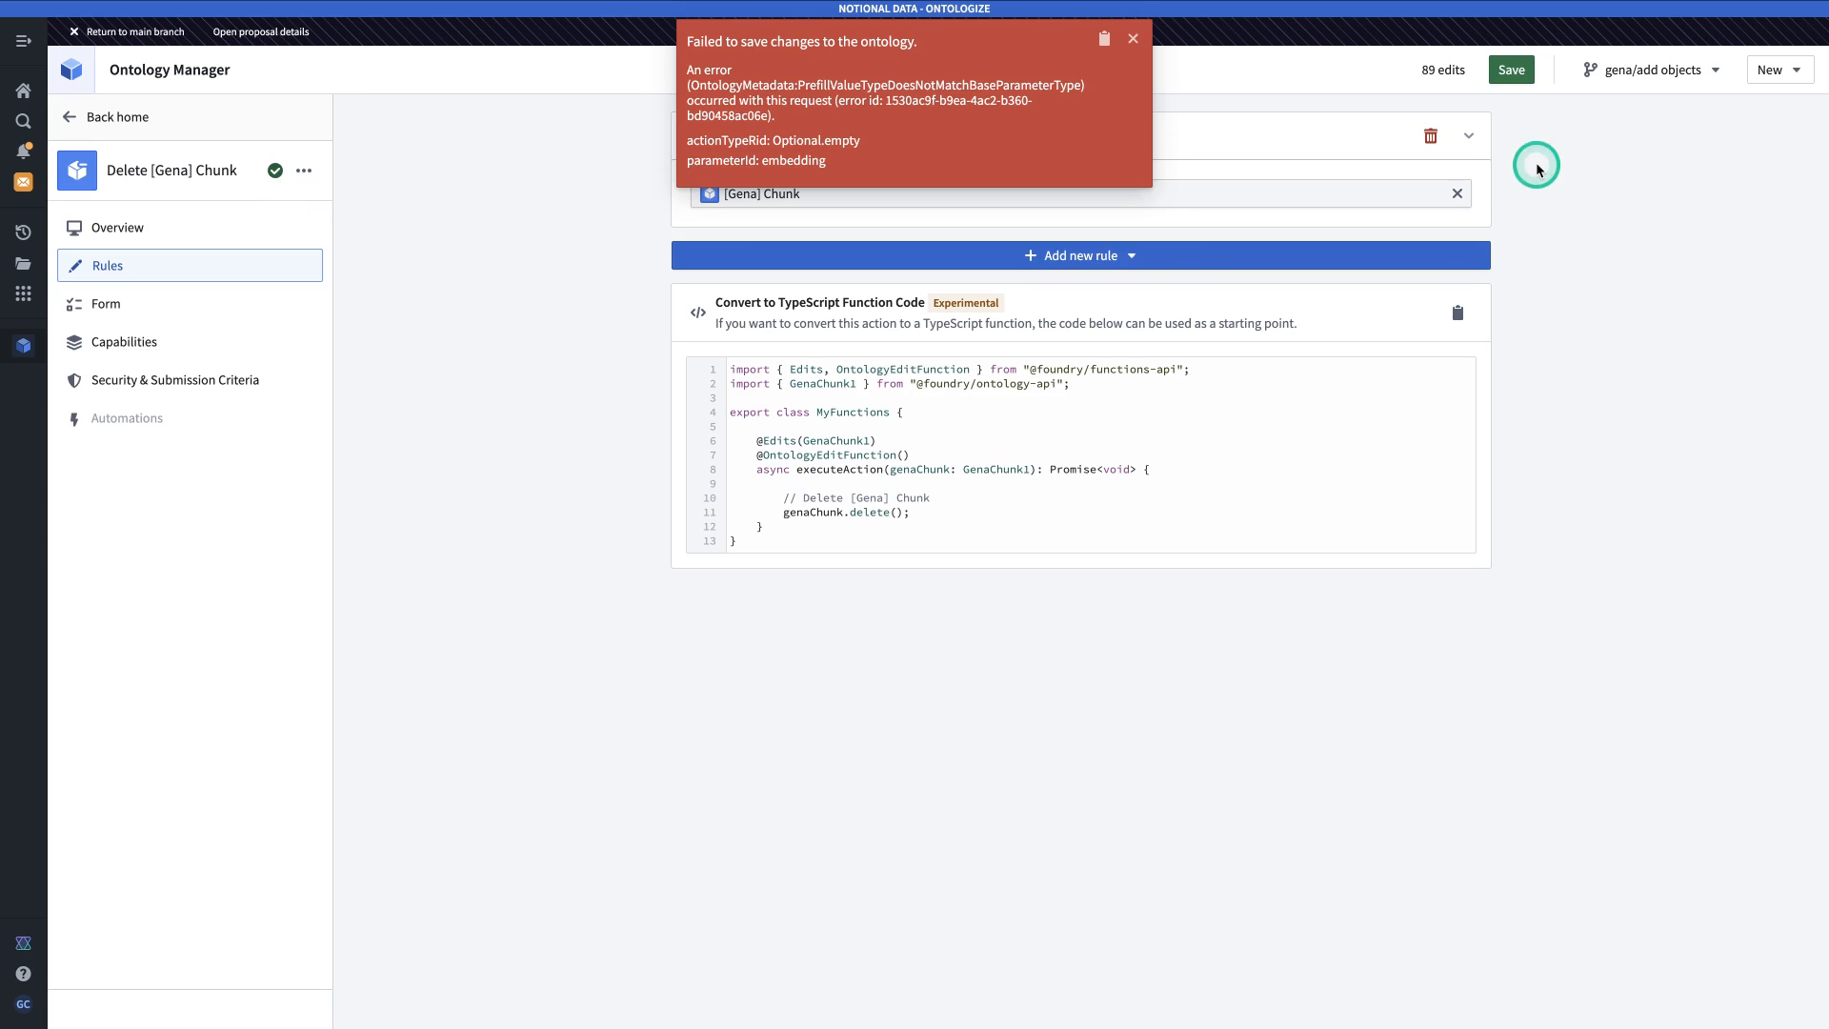
click(1503, 74)
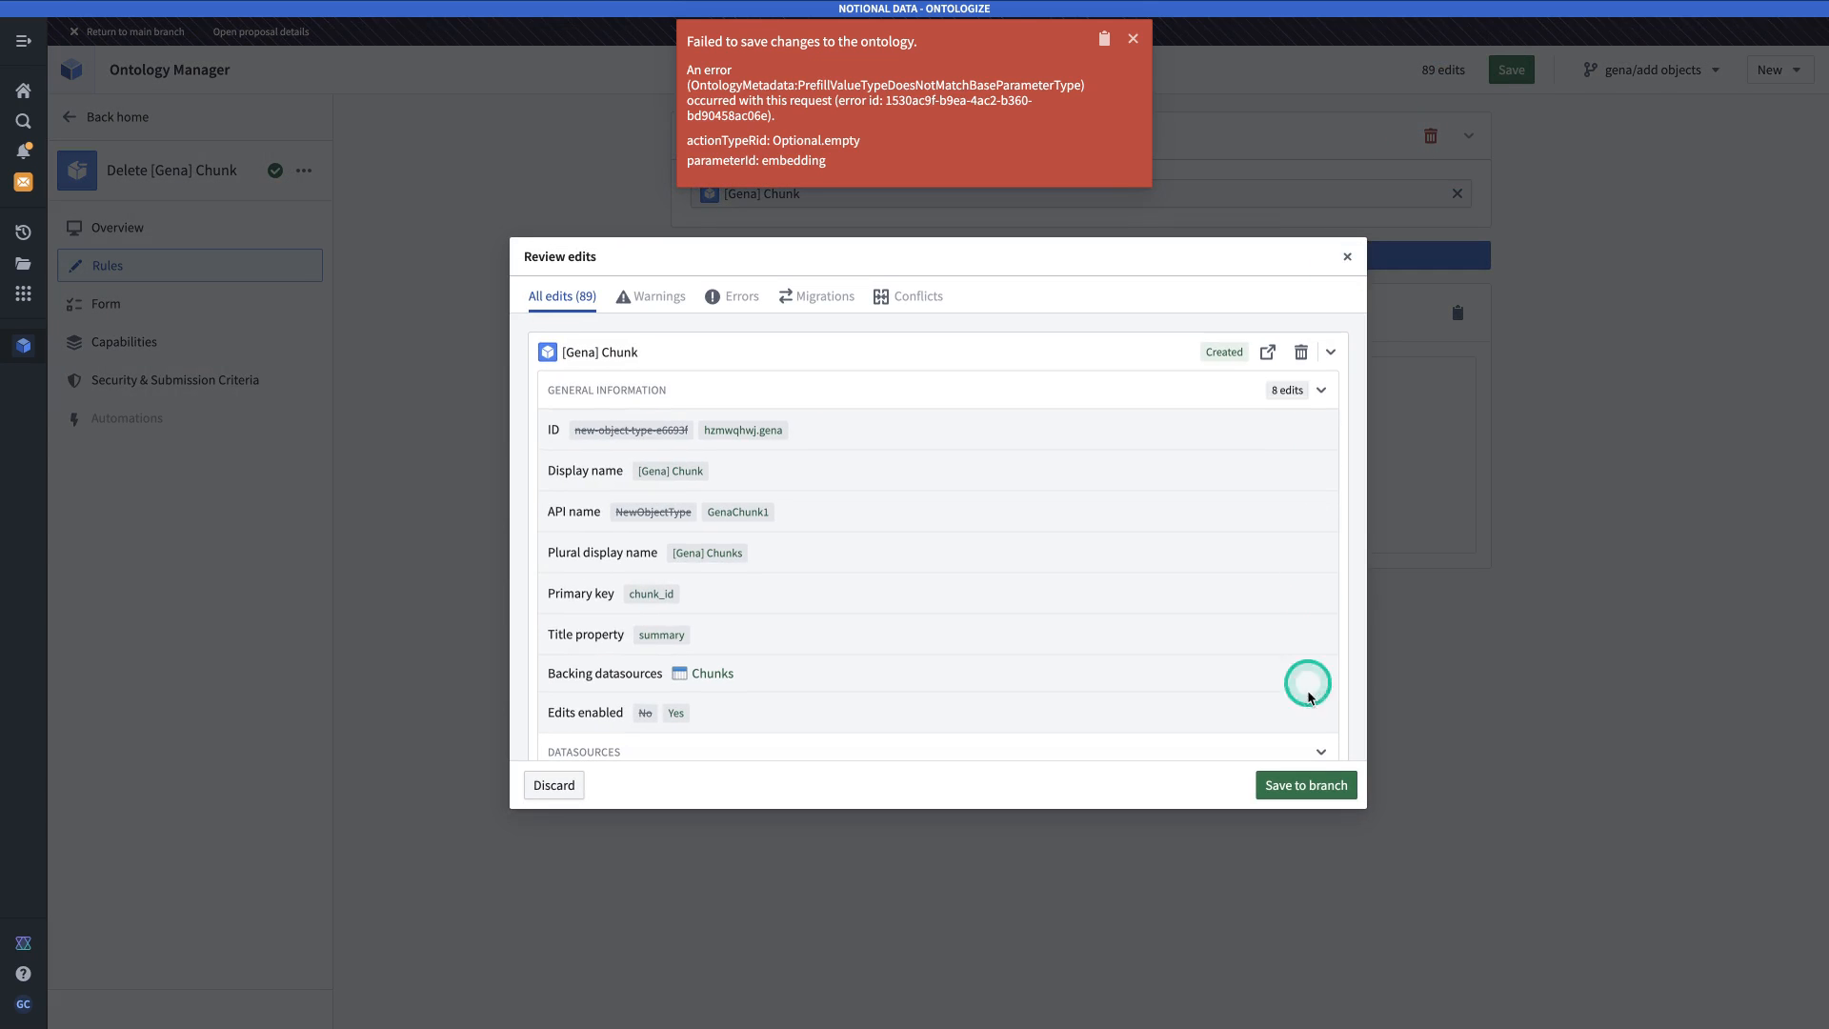
click(1315, 785)
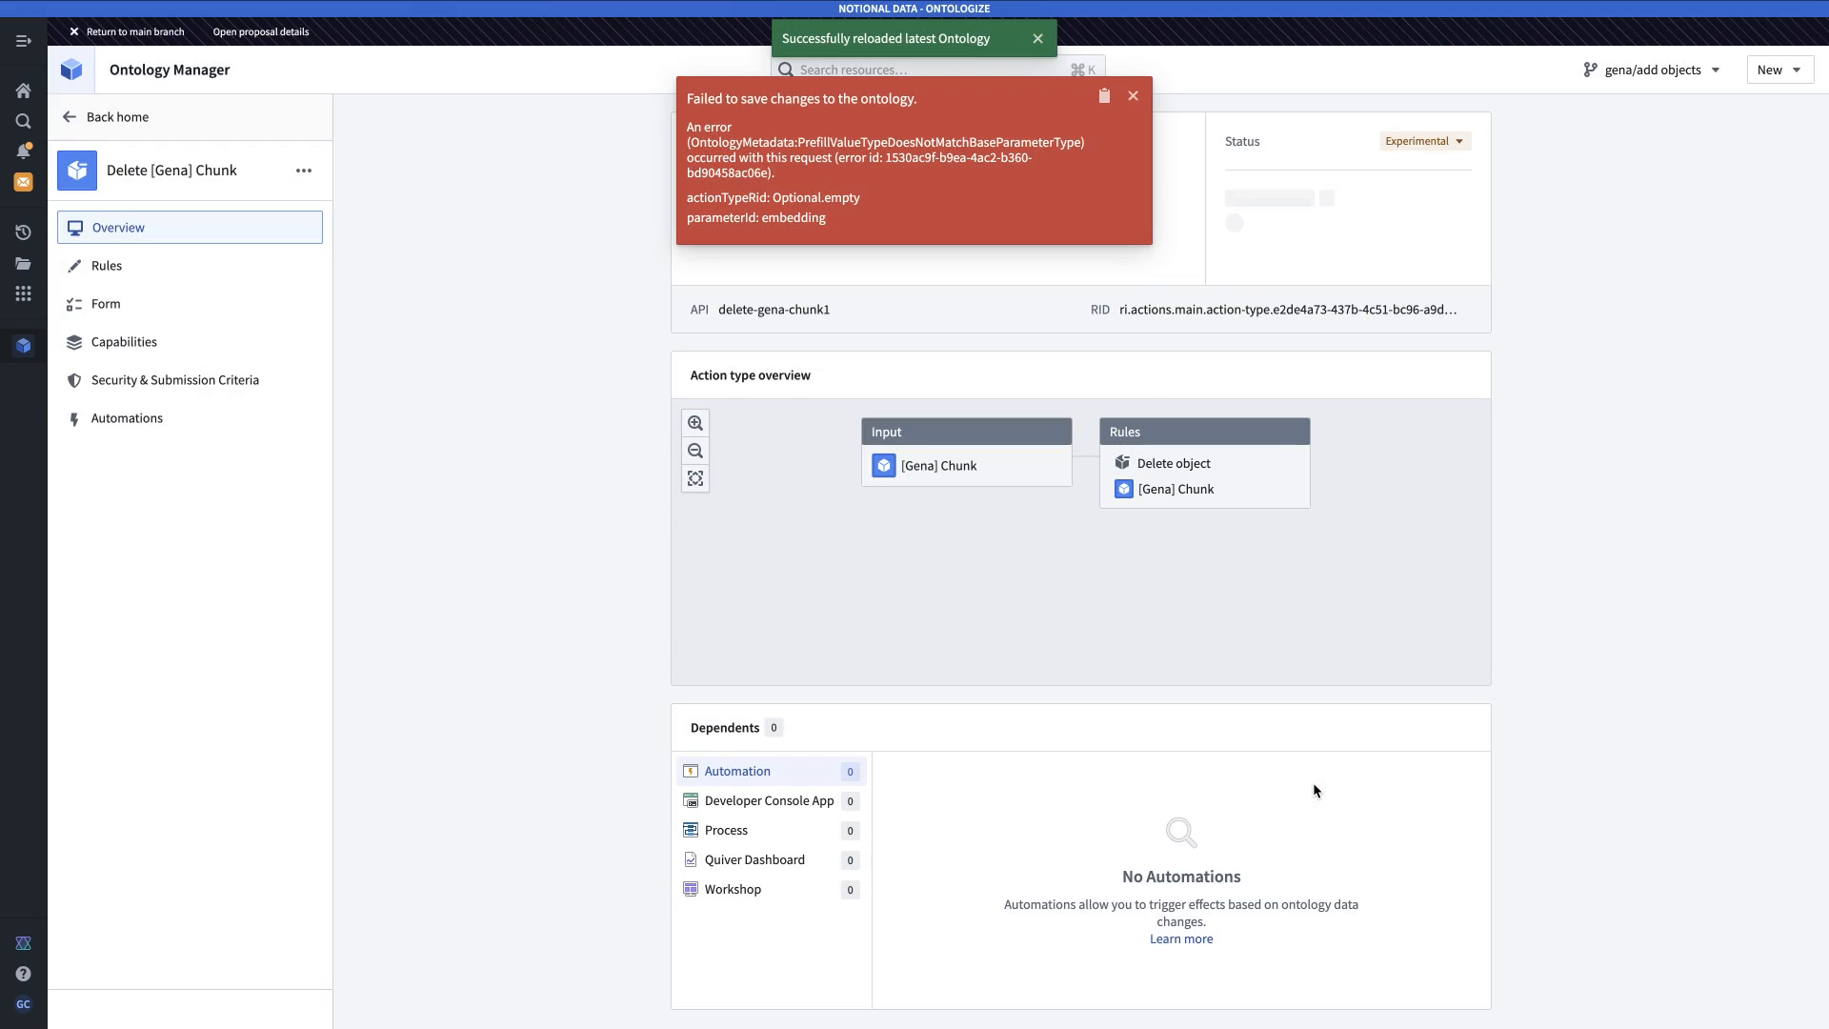
click(1631, 157)
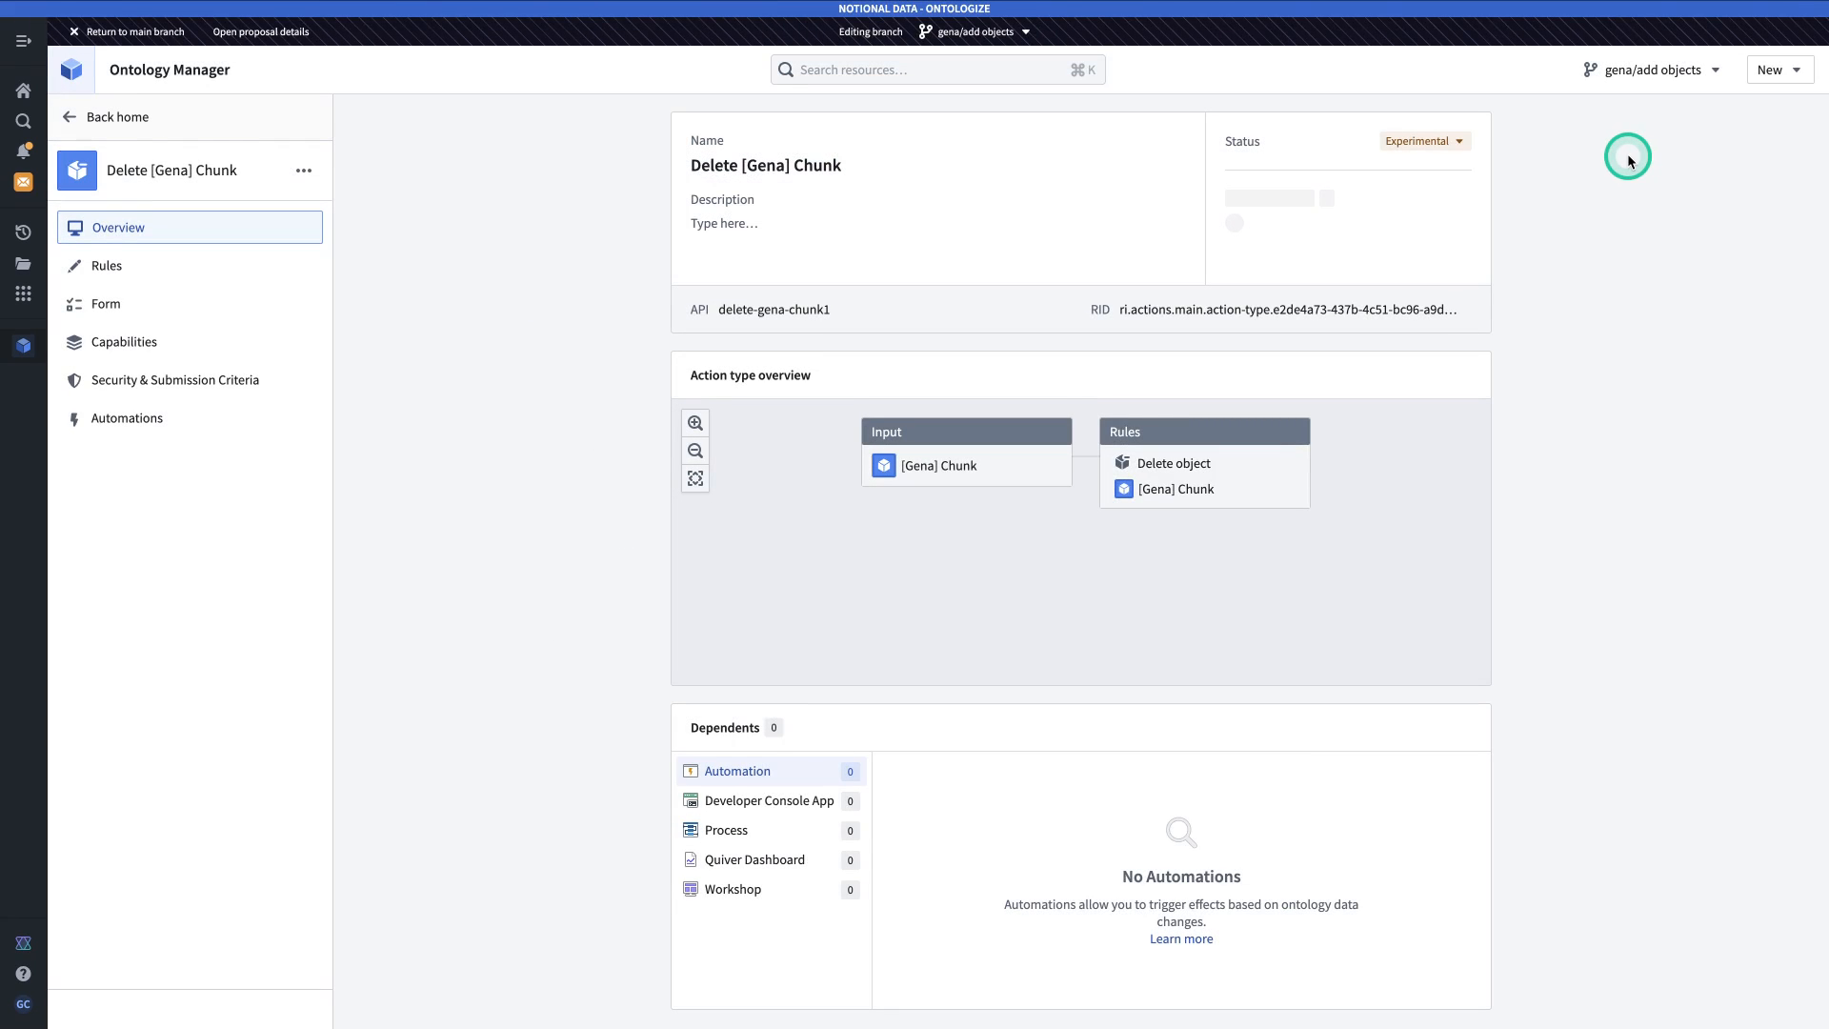
Start a new object type named [Gena] Entity and choose the Entities dataset as its datasource.
click(1779, 71)
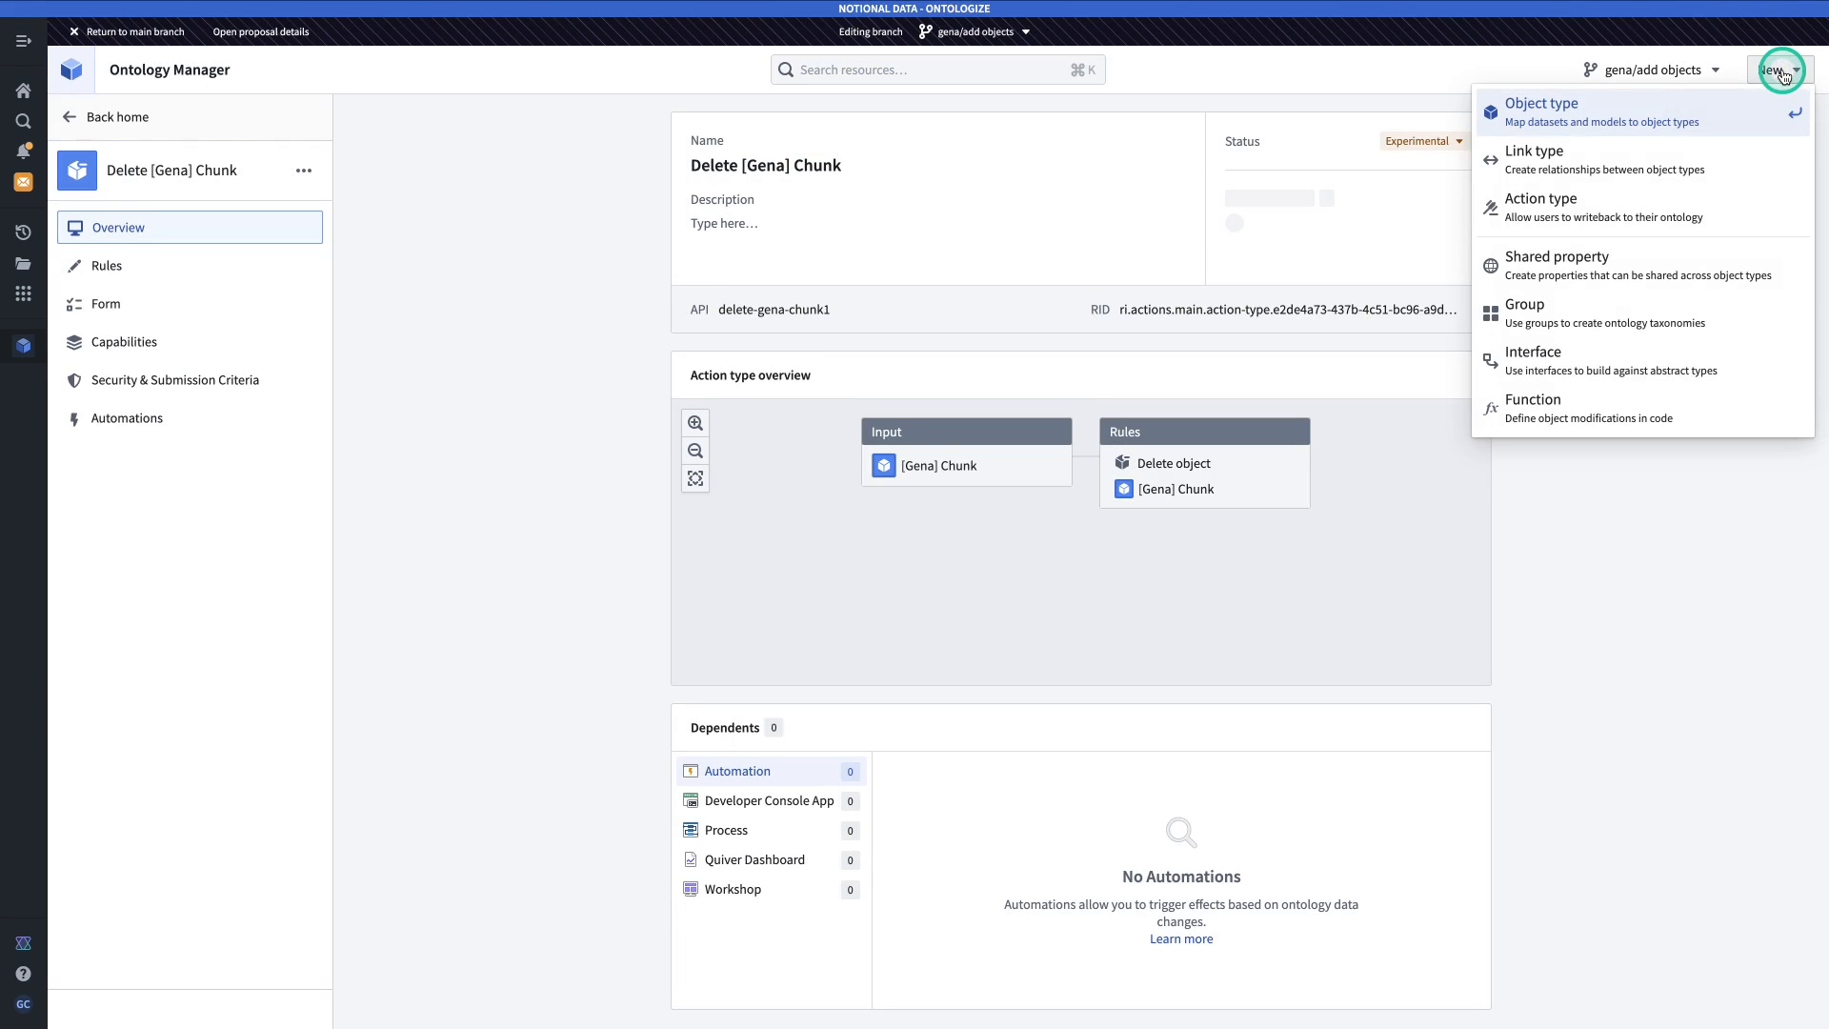
click(1720, 115)
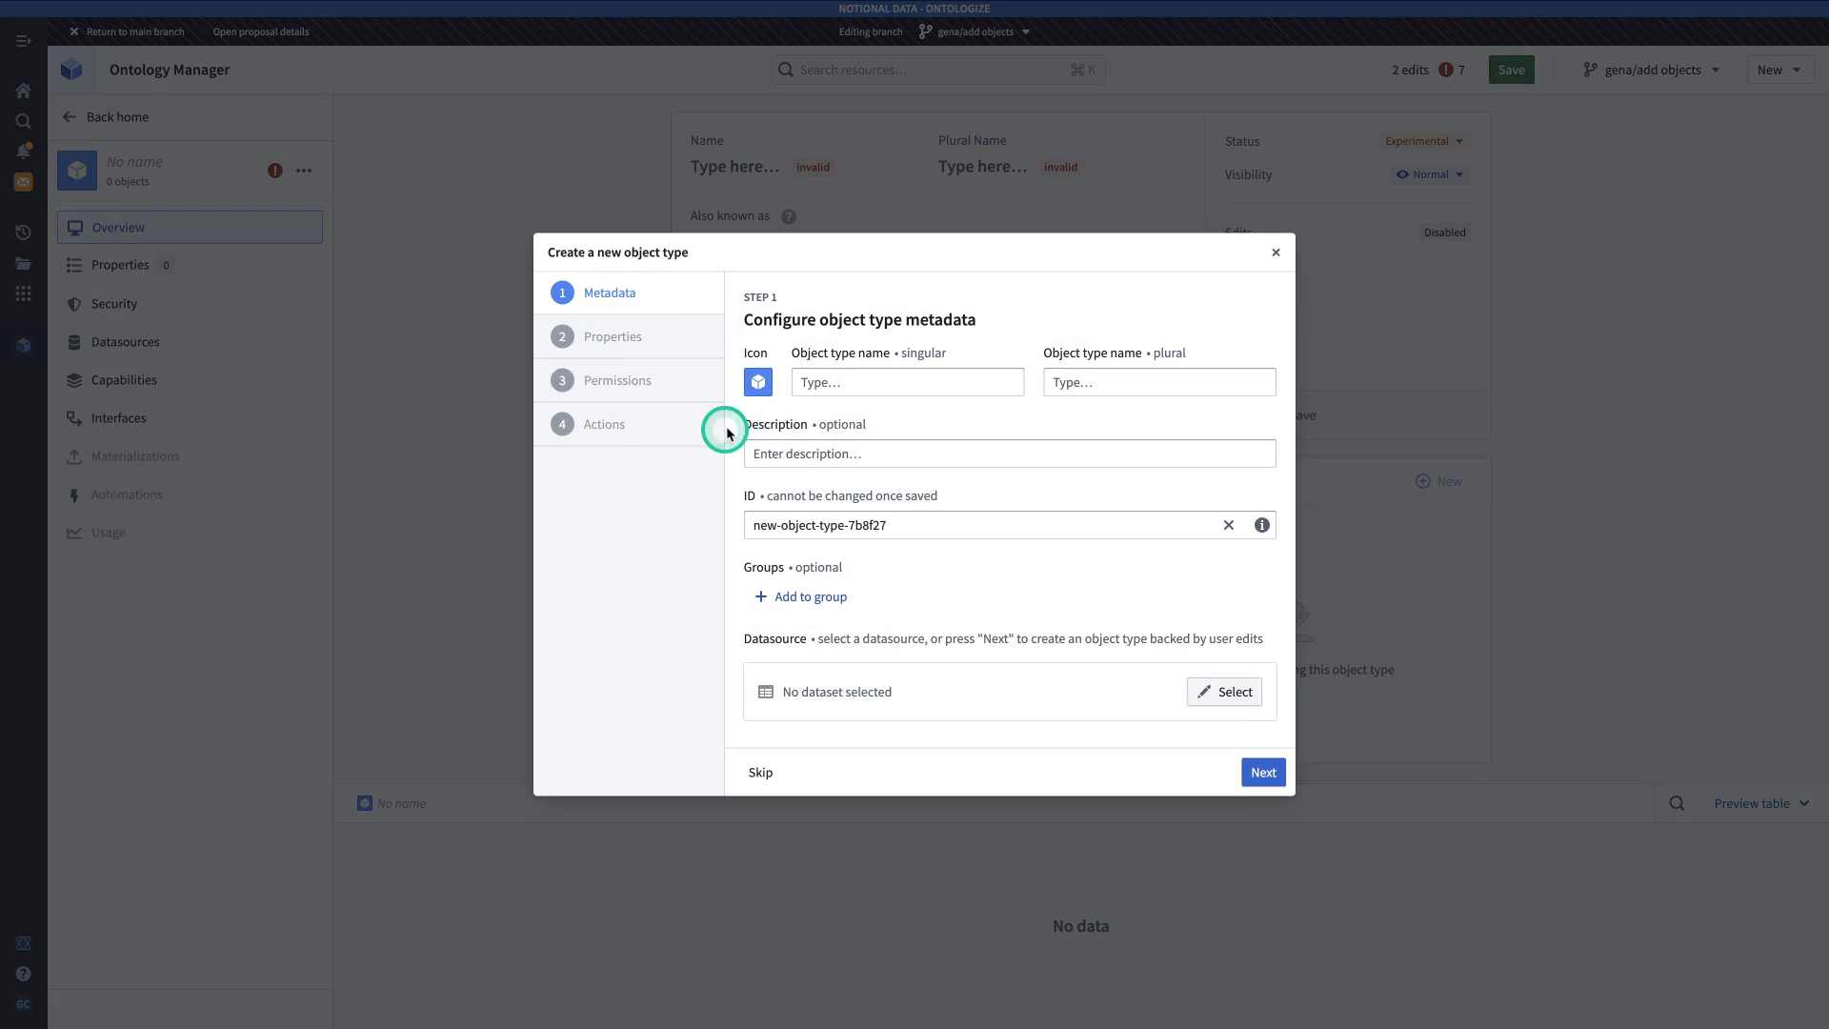
click(858, 387)
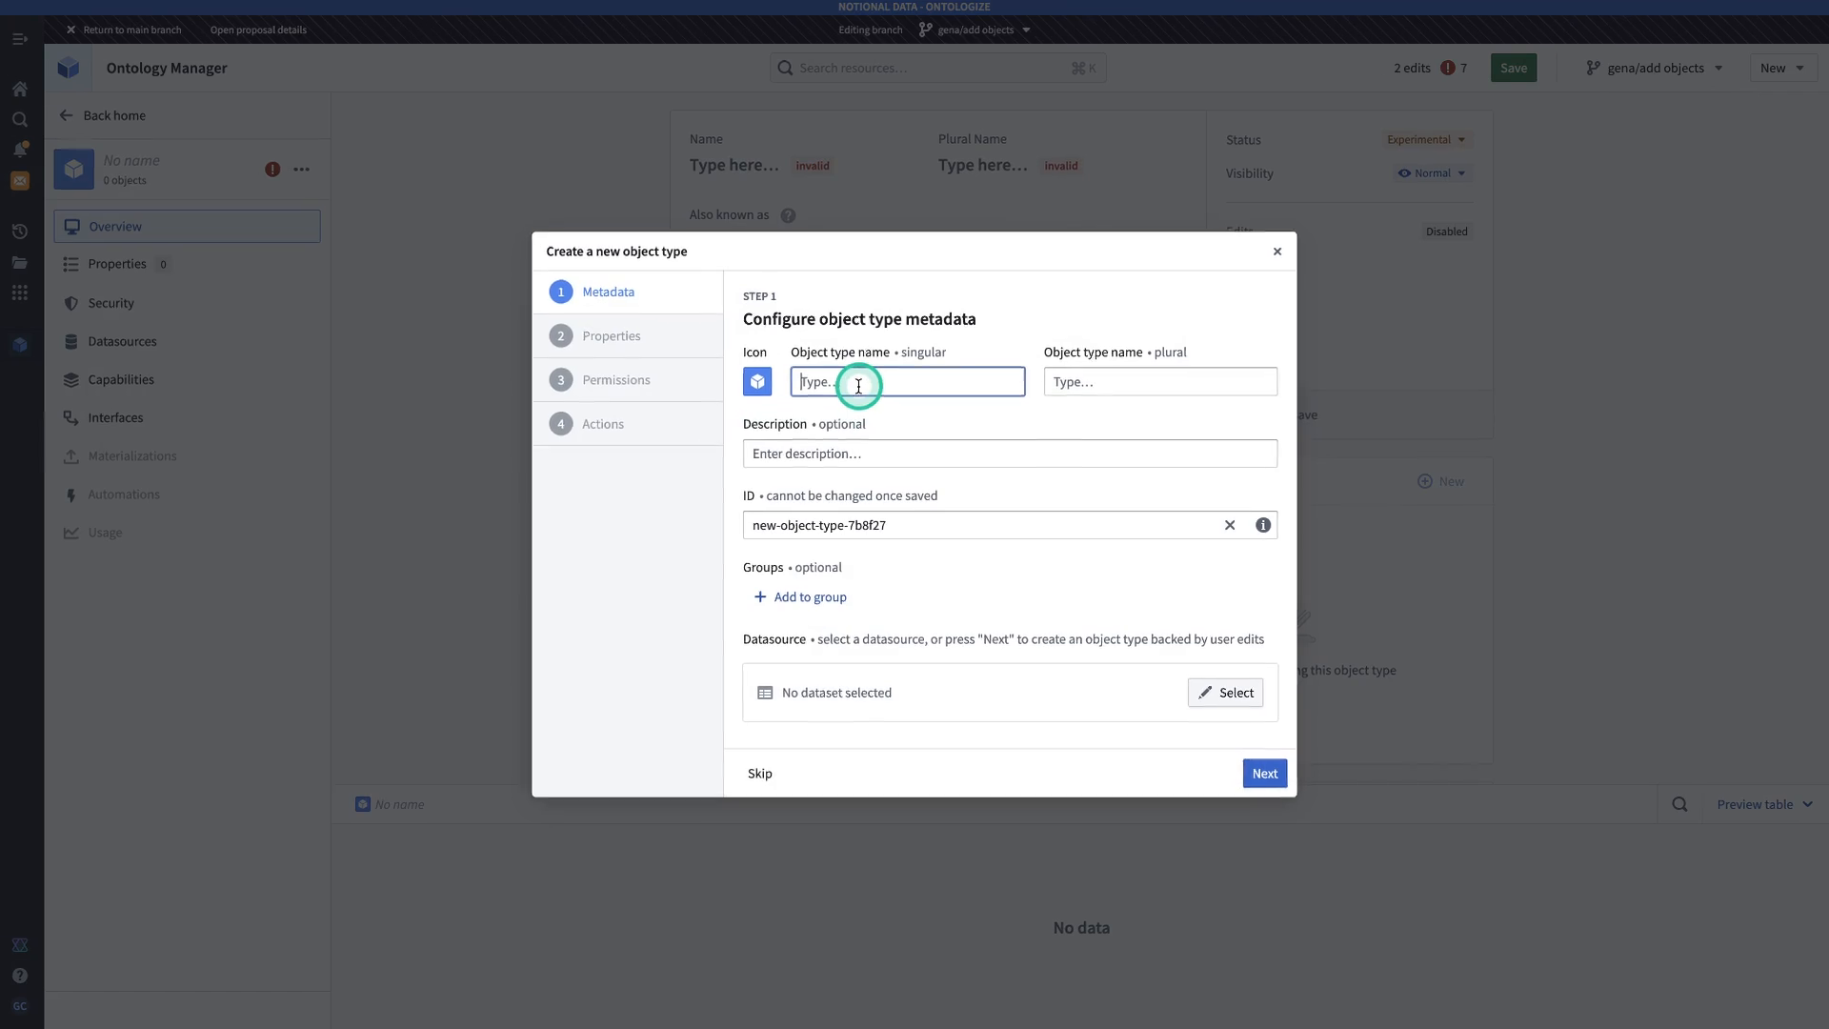
text([Gena] Entity)
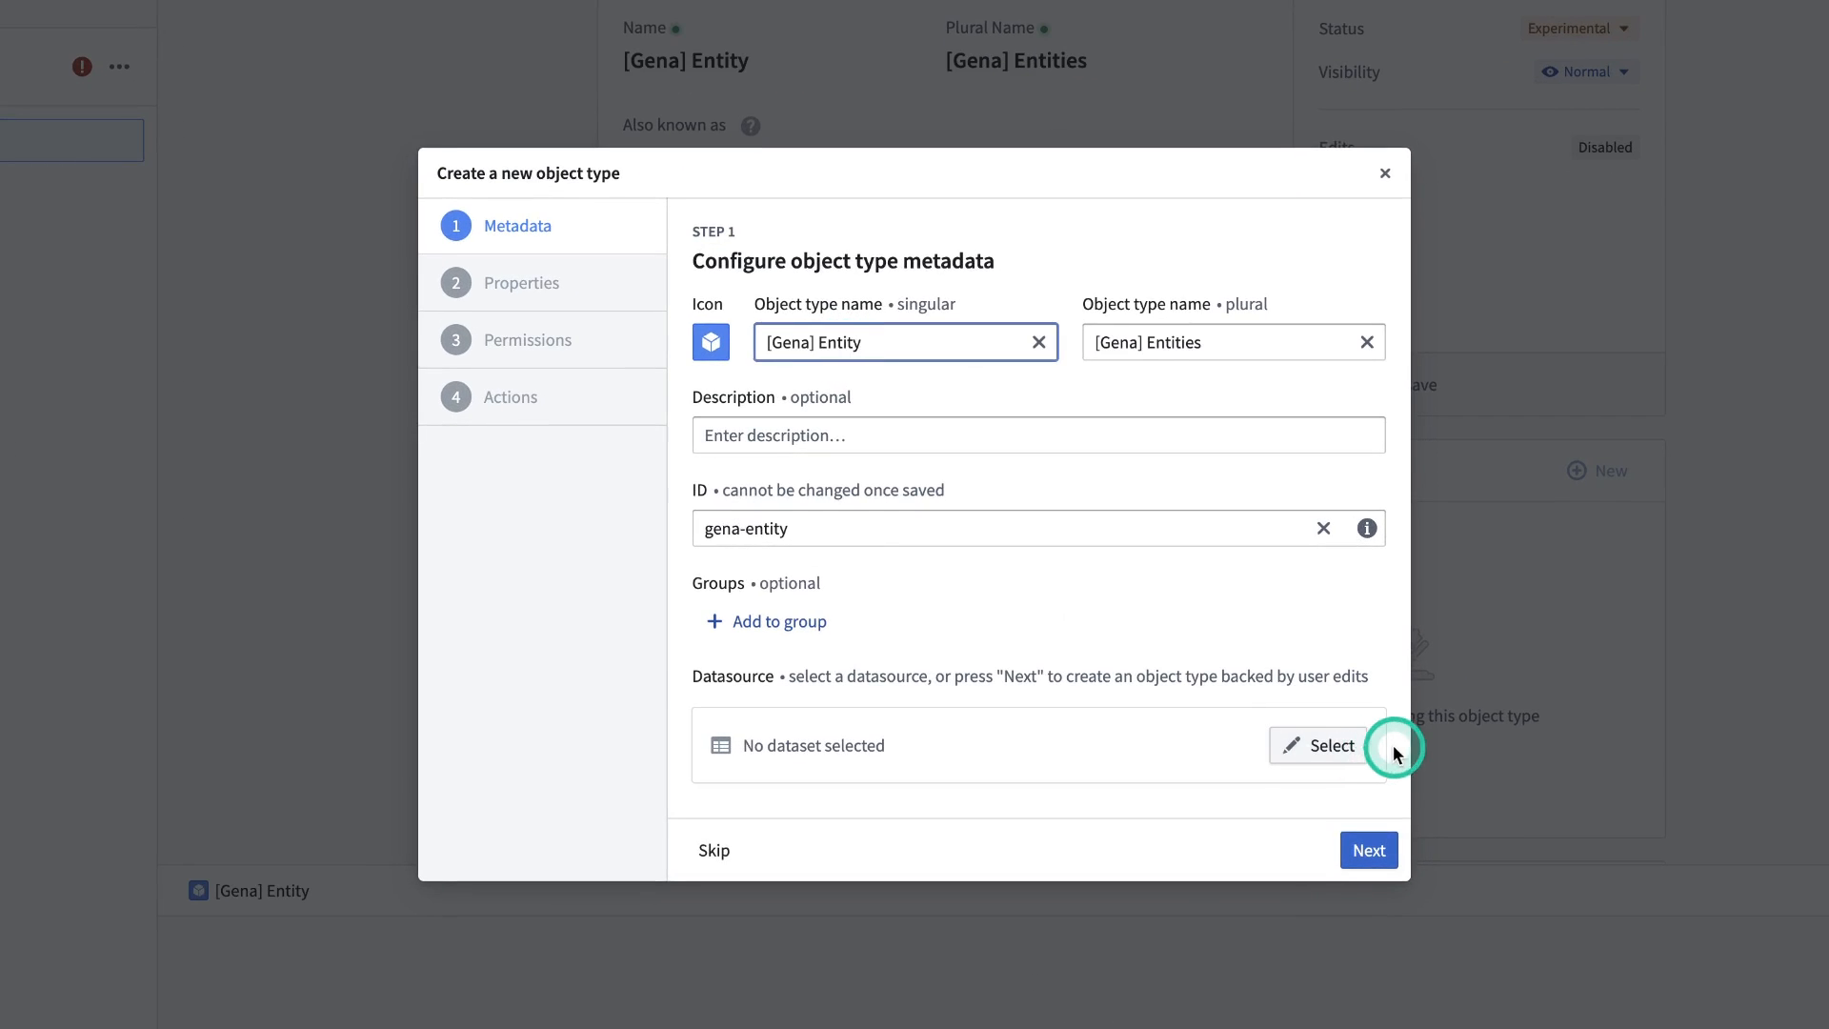
click(1353, 746)
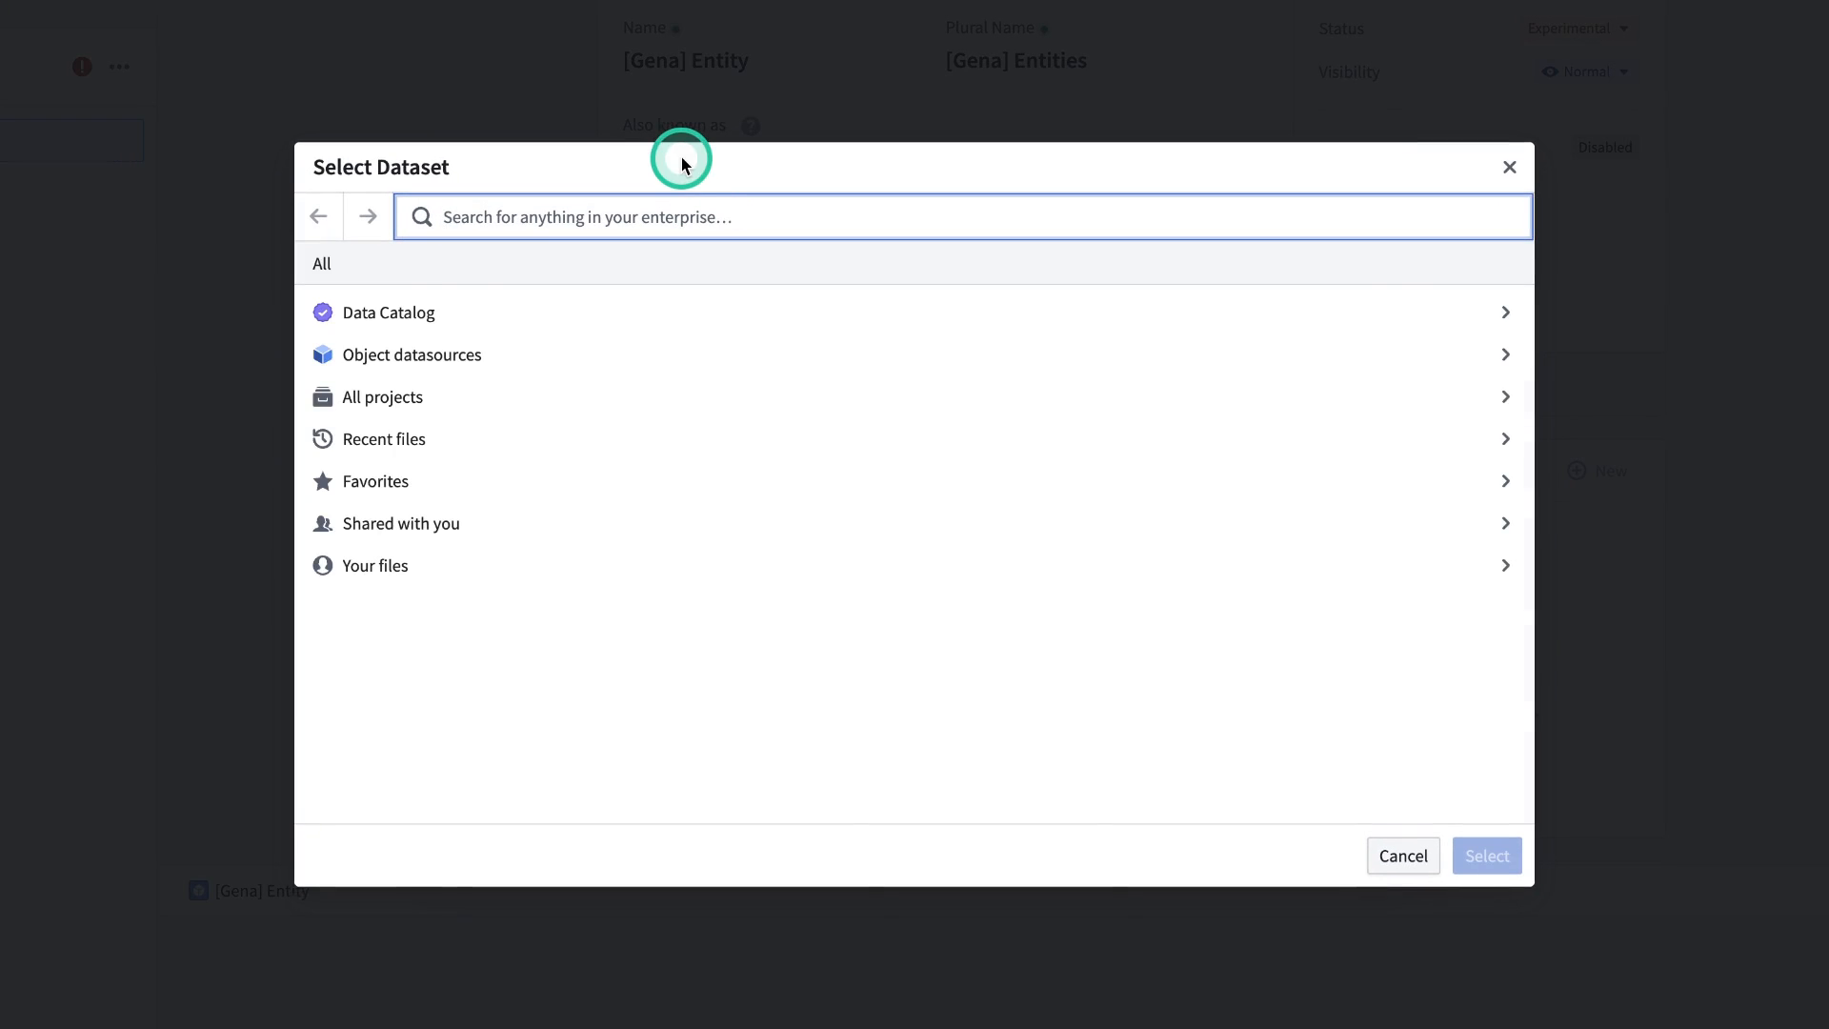
text(entit)
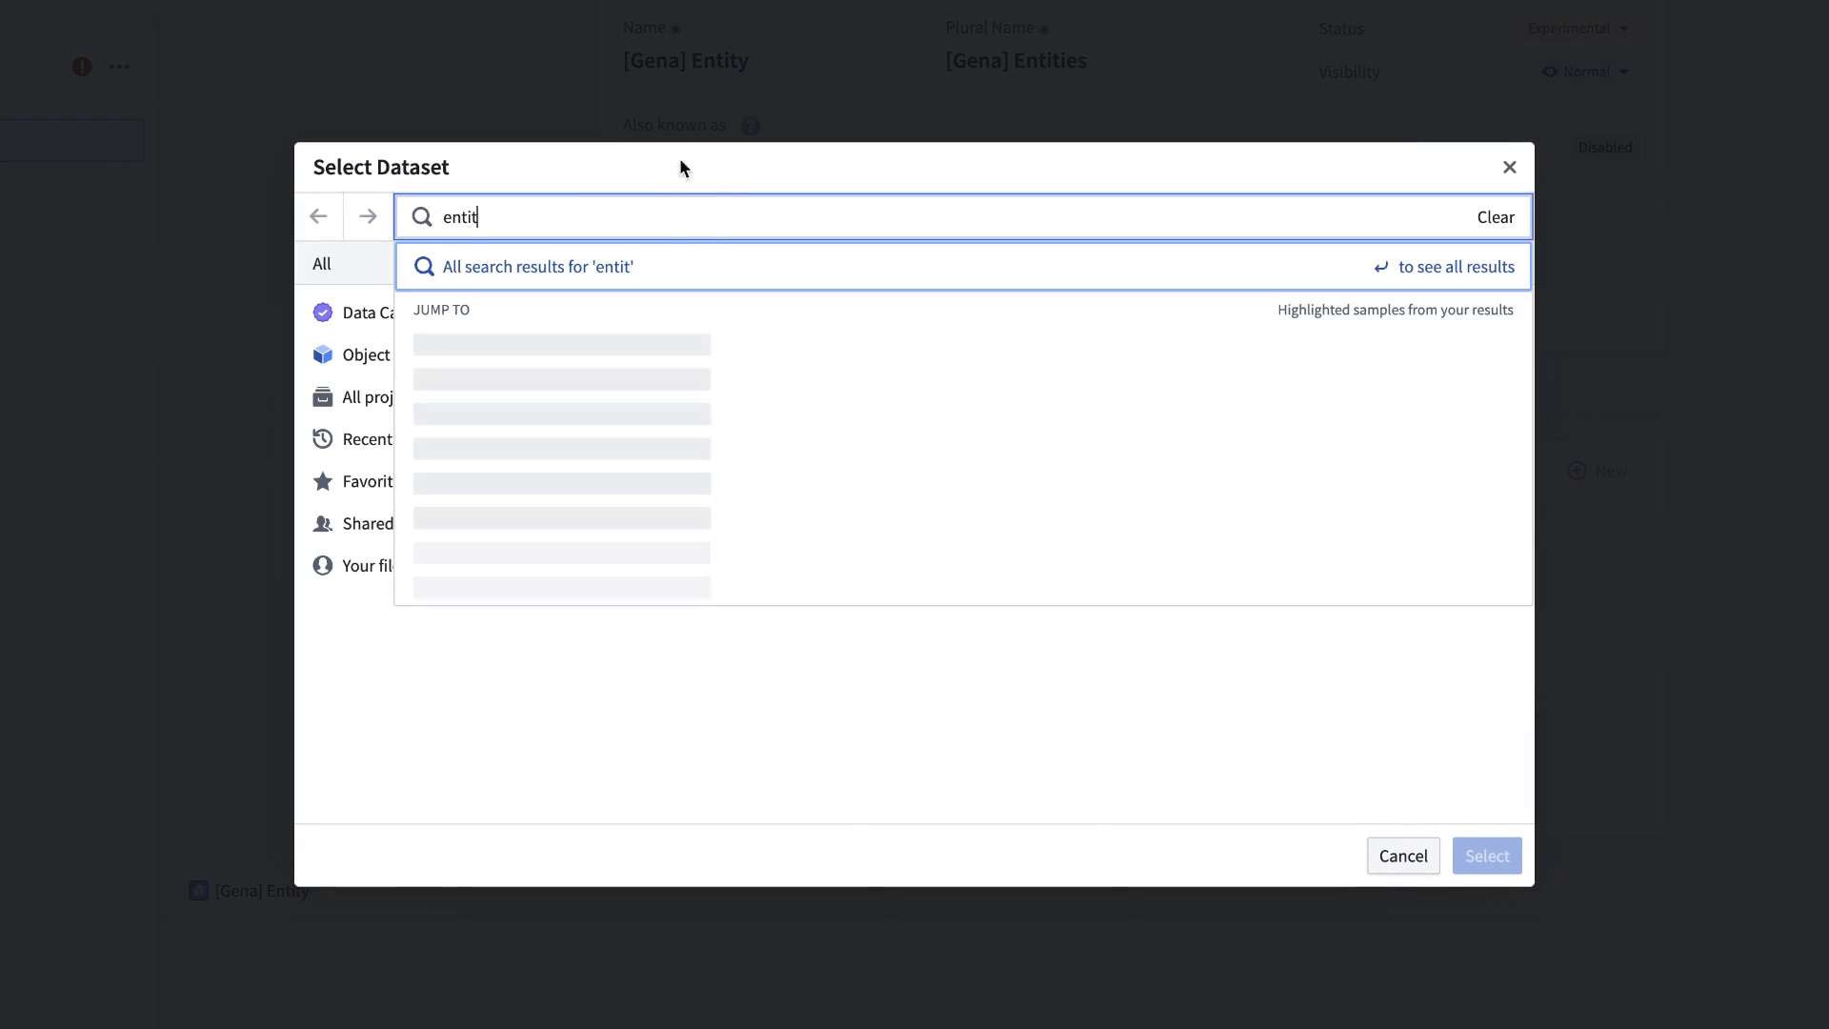
click(714, 349)
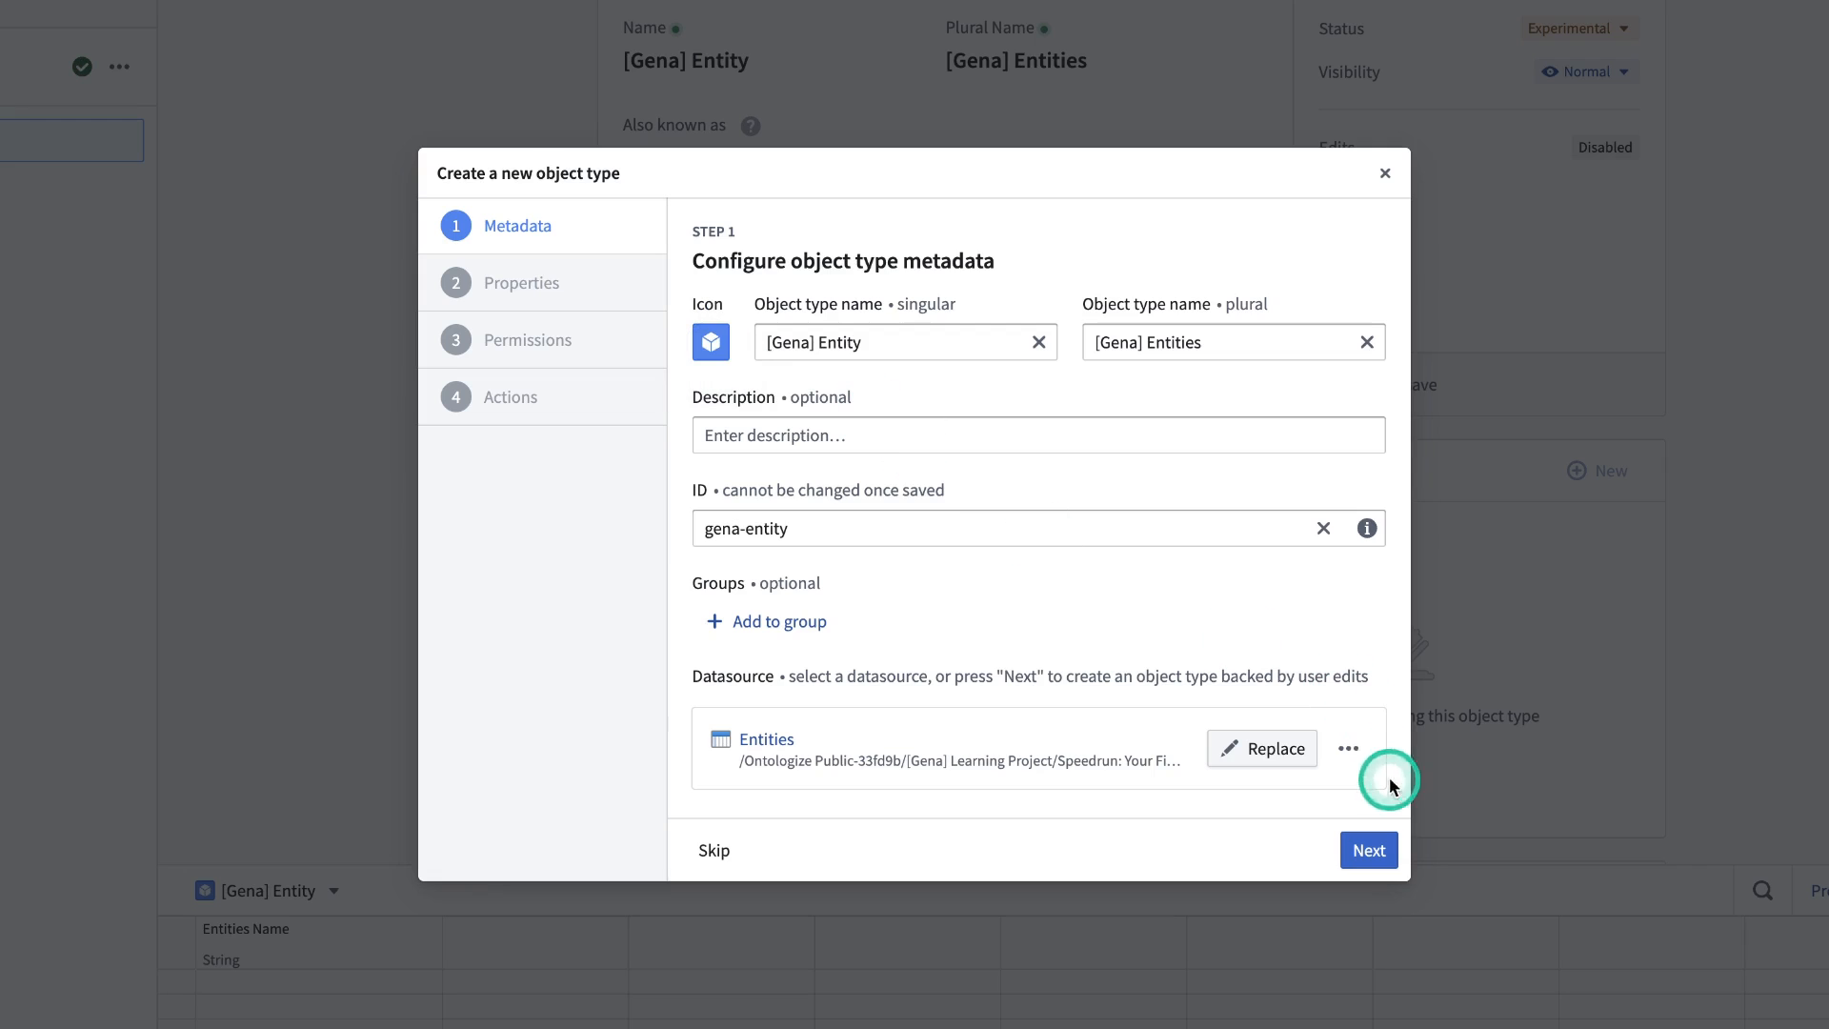
Create the object type with Entities Name as primary key and title, your own account as action executor, and no generated action types.
click(1355, 856)
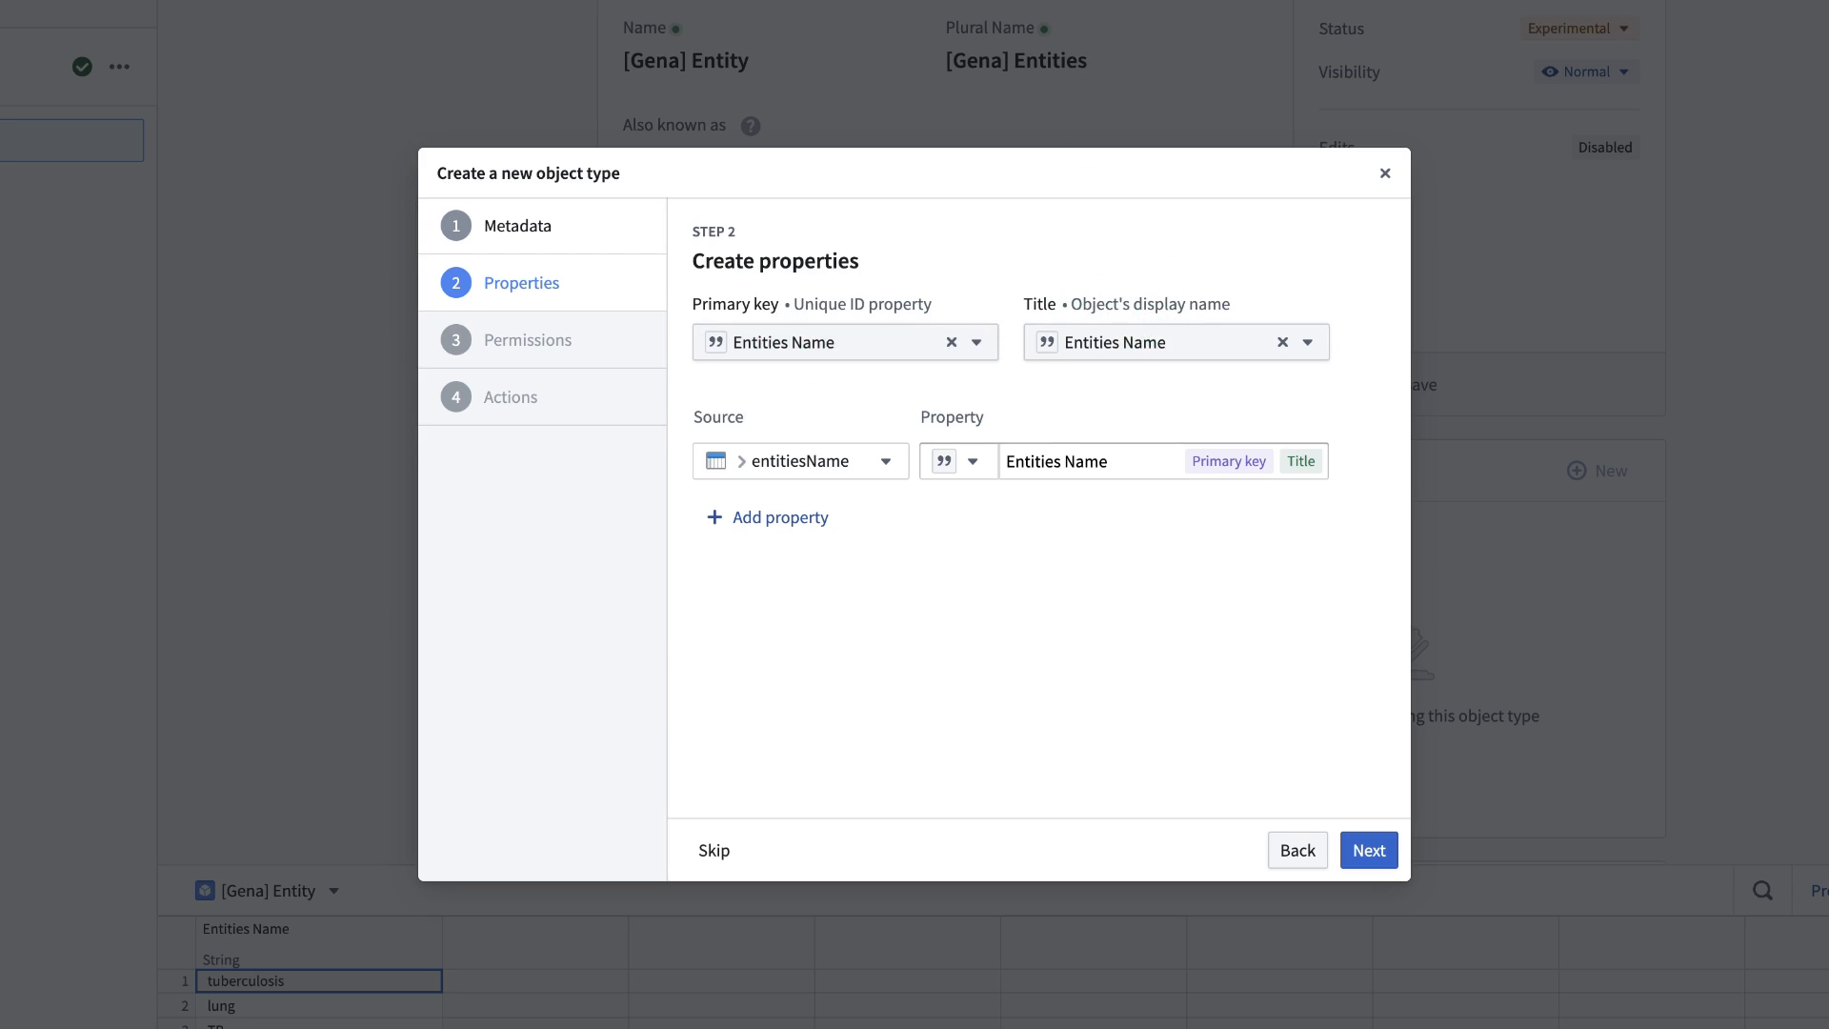
click(1383, 849)
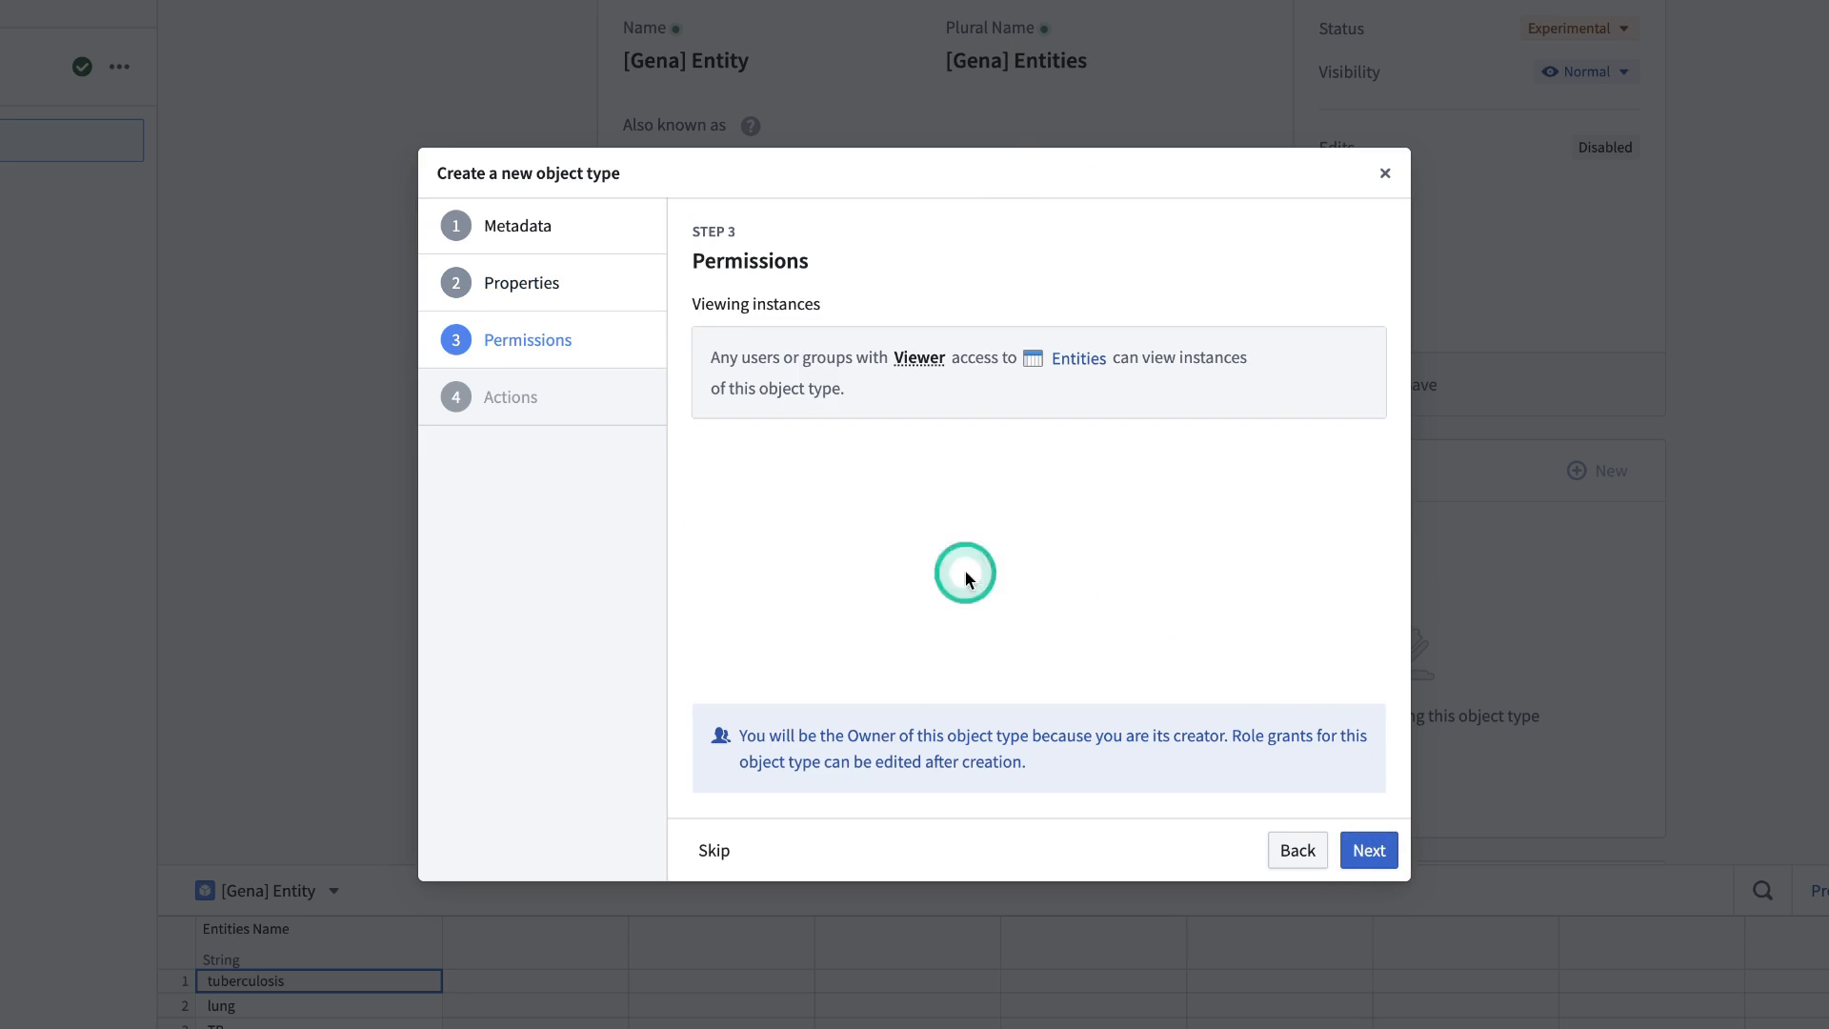
click(1368, 851)
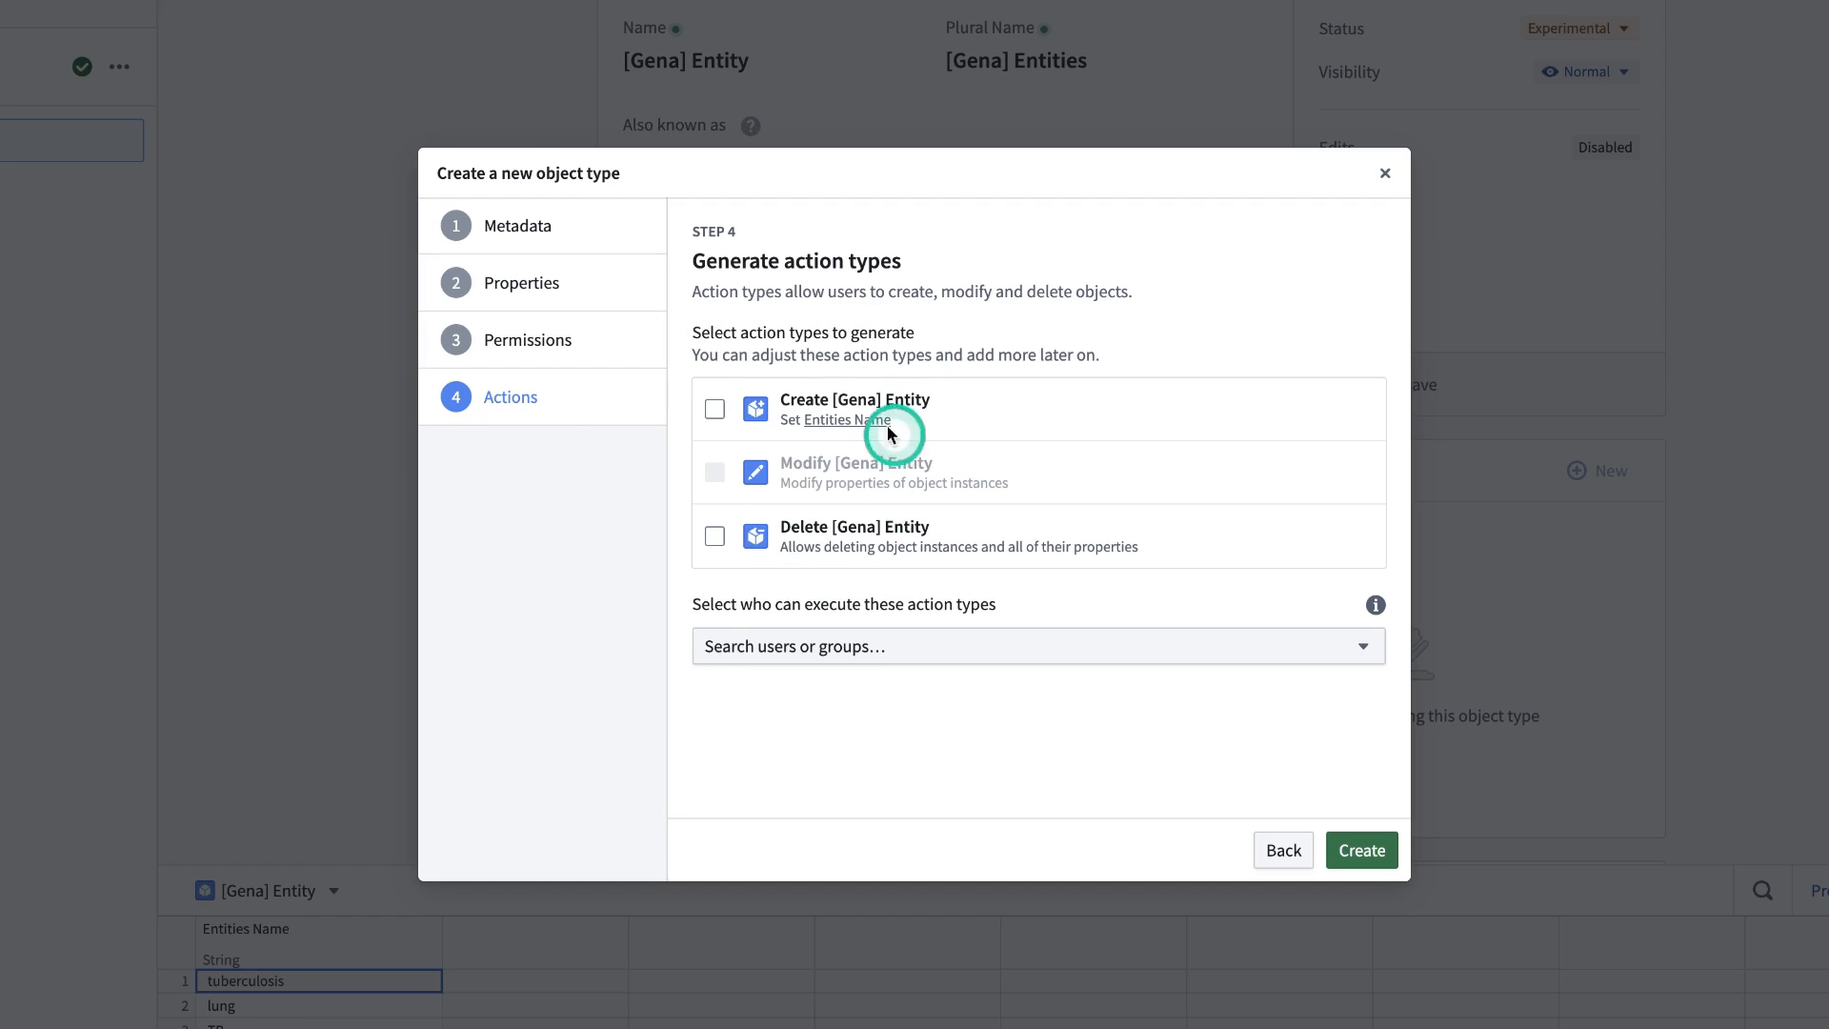
click(869, 651)
text(gena)
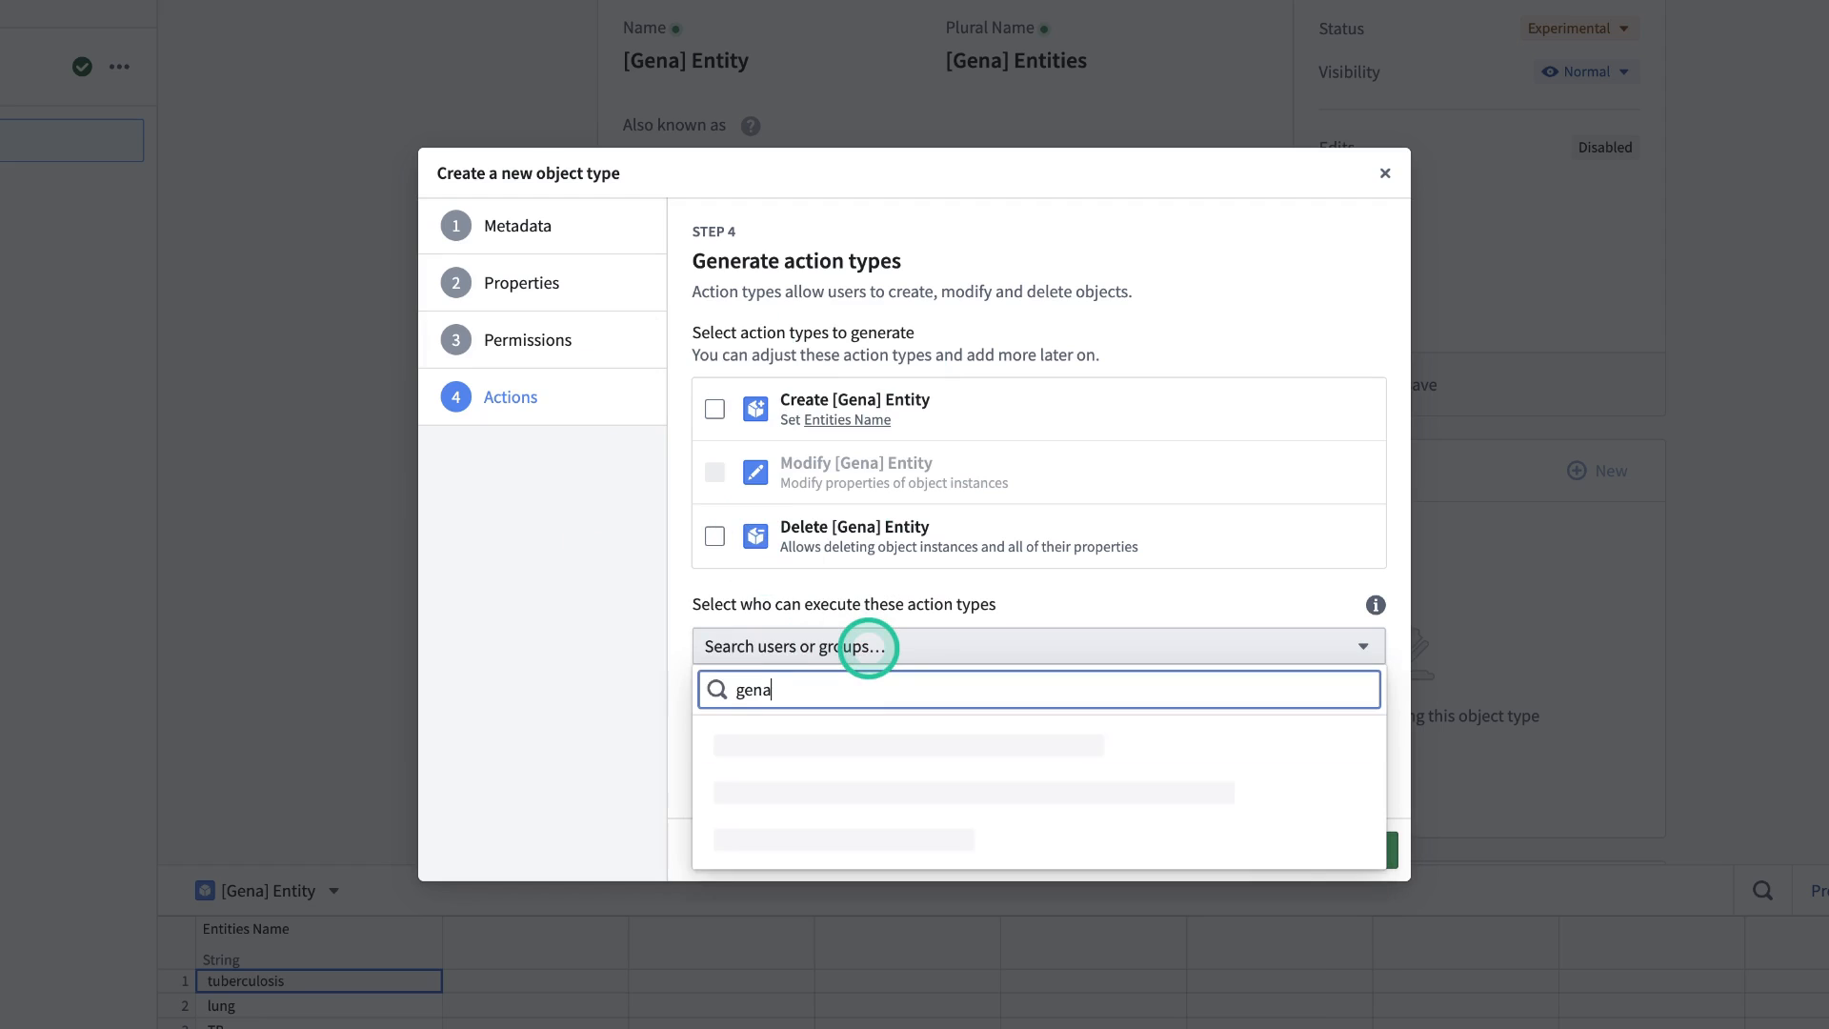
click(906, 777)
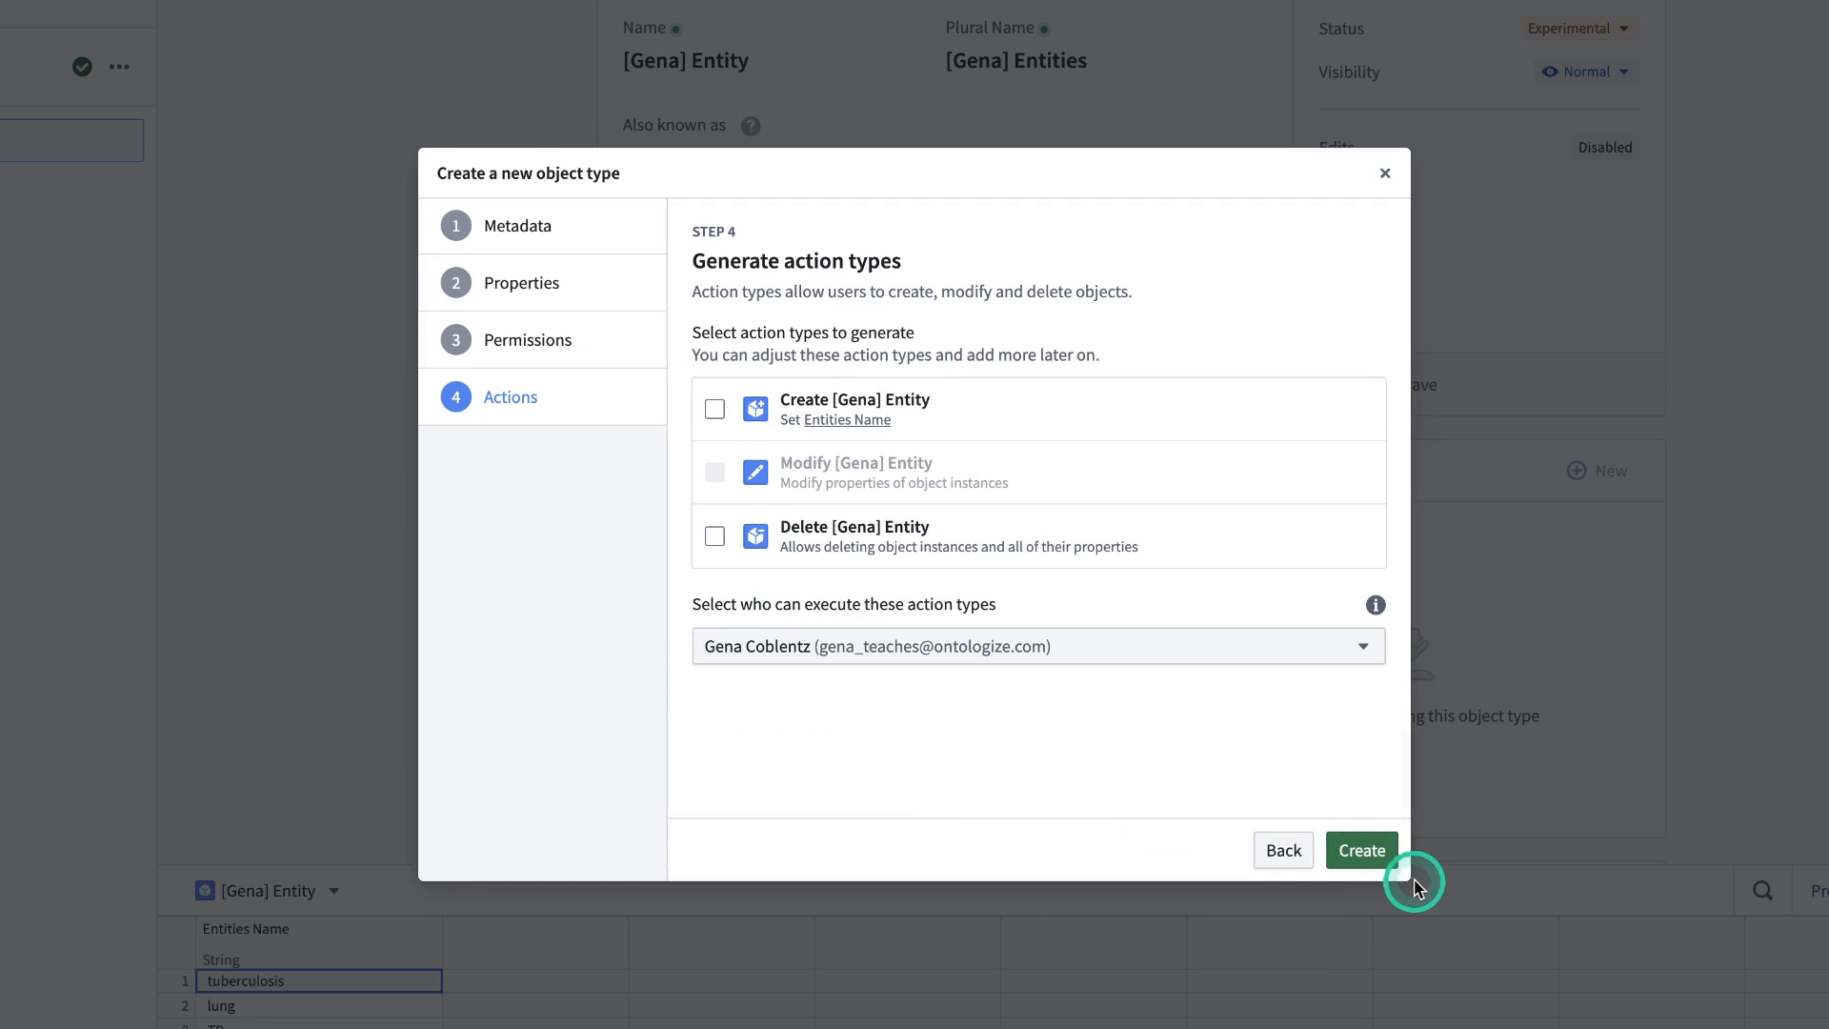
click(1372, 850)
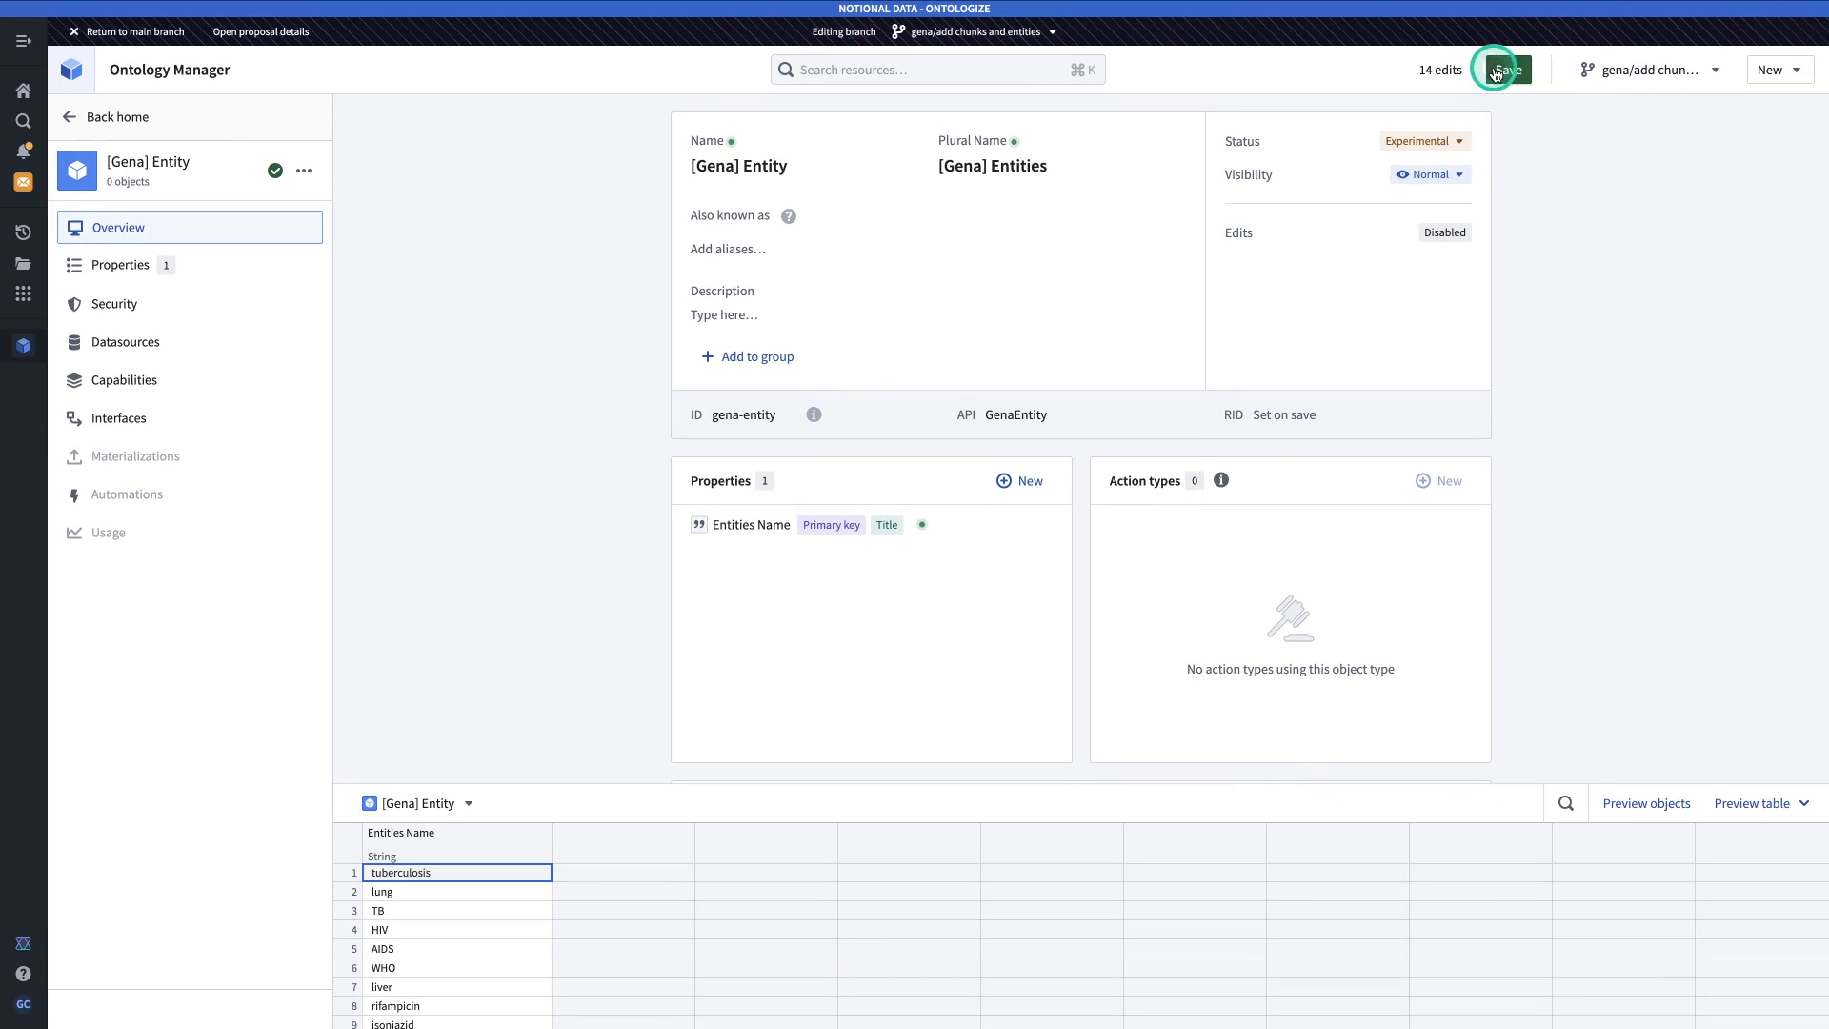
Try to save the new [Gena] Entity object type to the branch.
click(1496, 70)
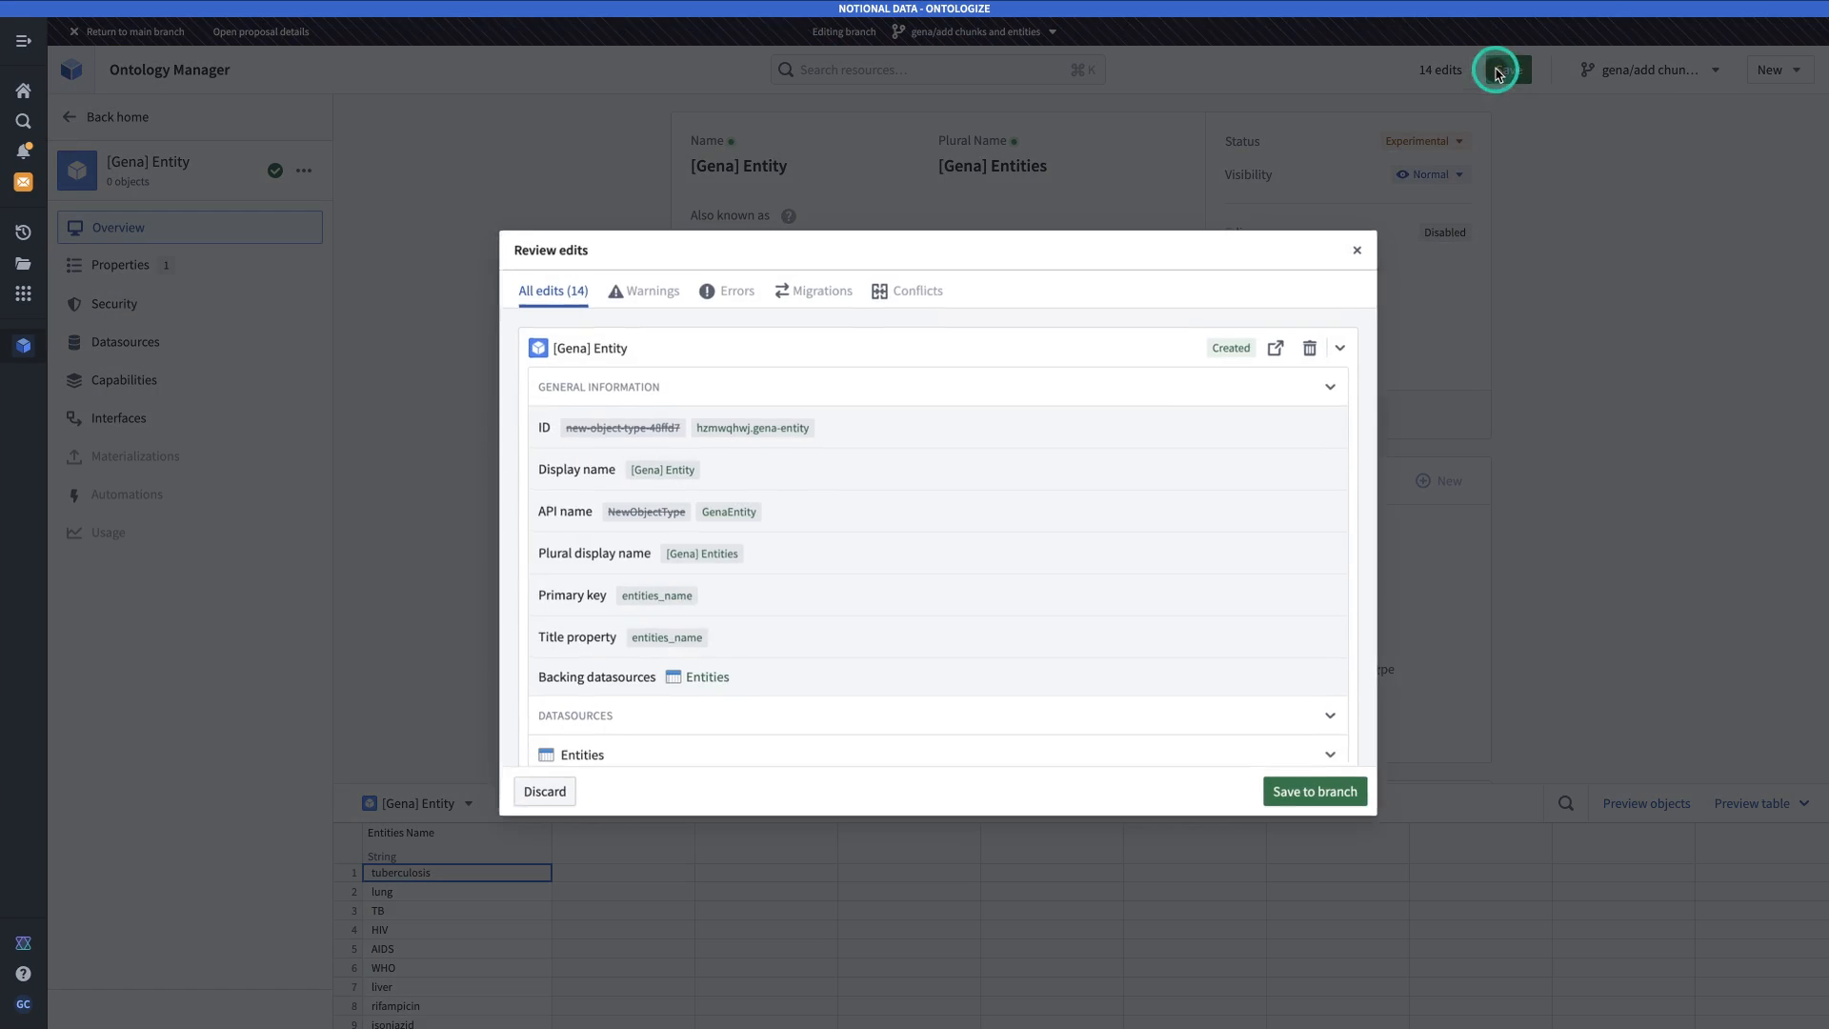
click(1308, 785)
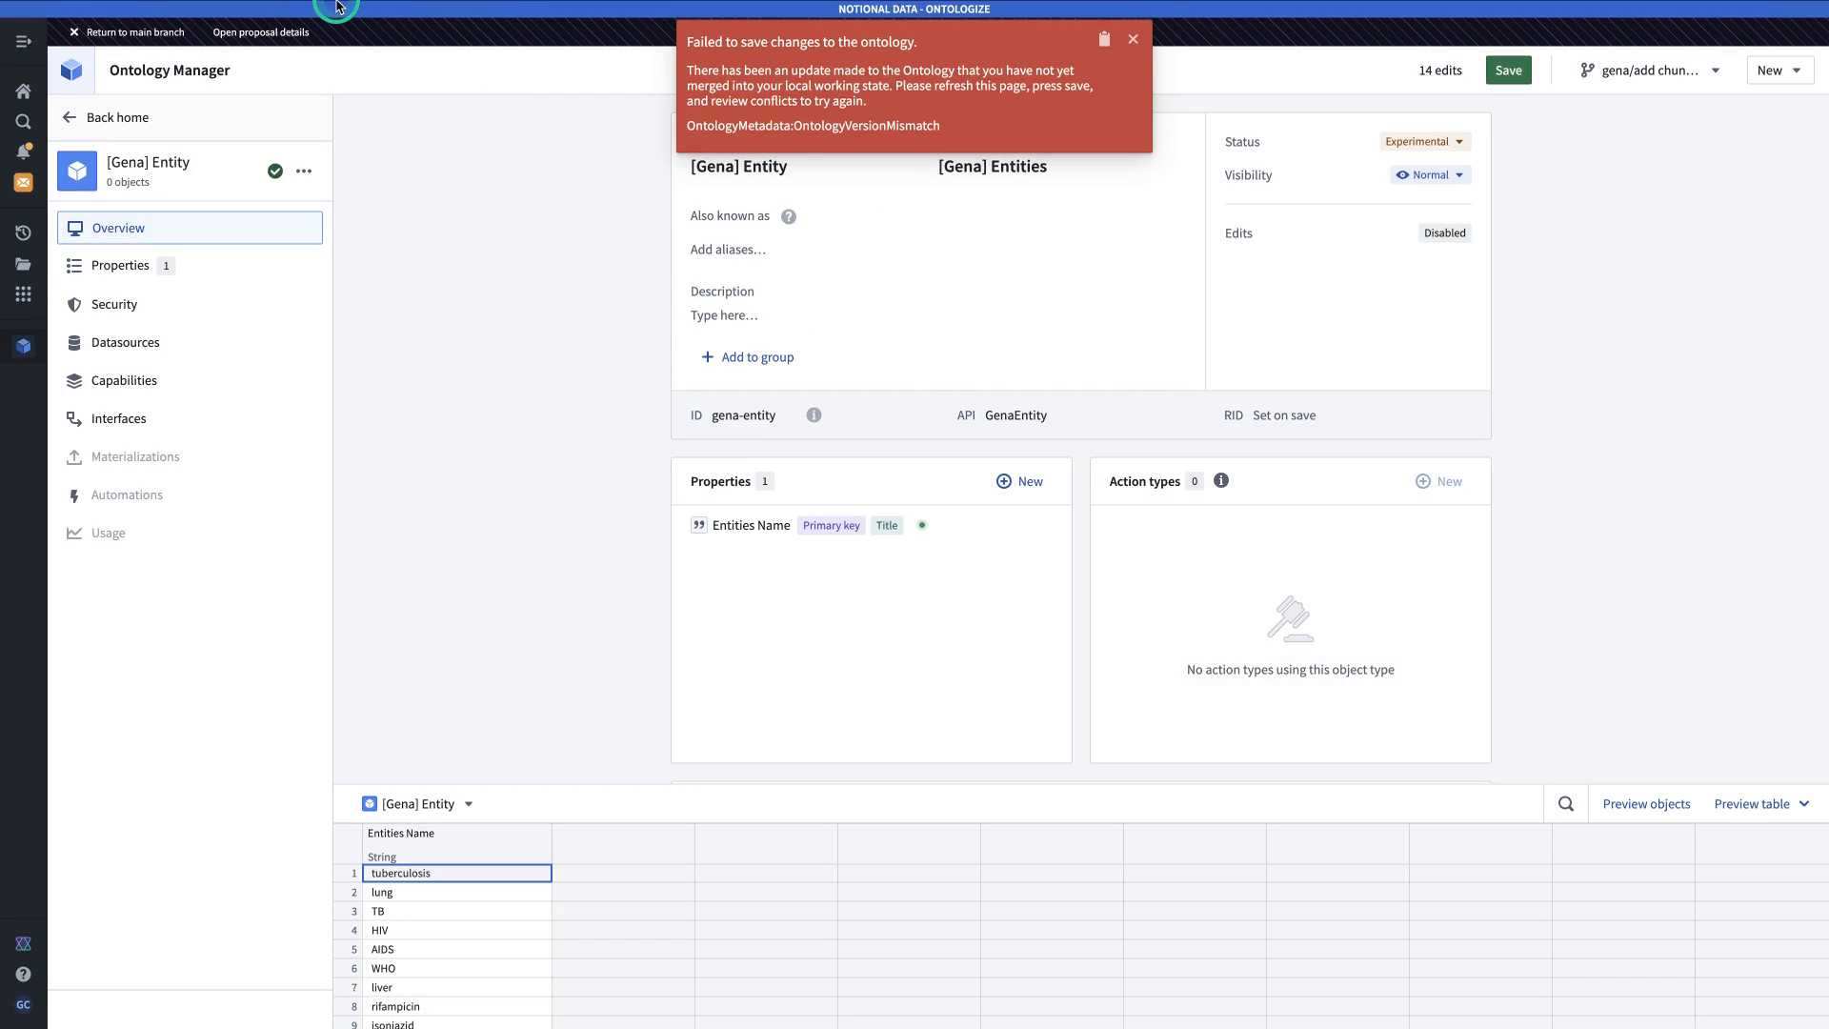
Refresh the page, merge the new ontology updates into the local edits and save the [Gena] Entity object type to the branch.
mouse_move(335, 5)
click(91, 88)
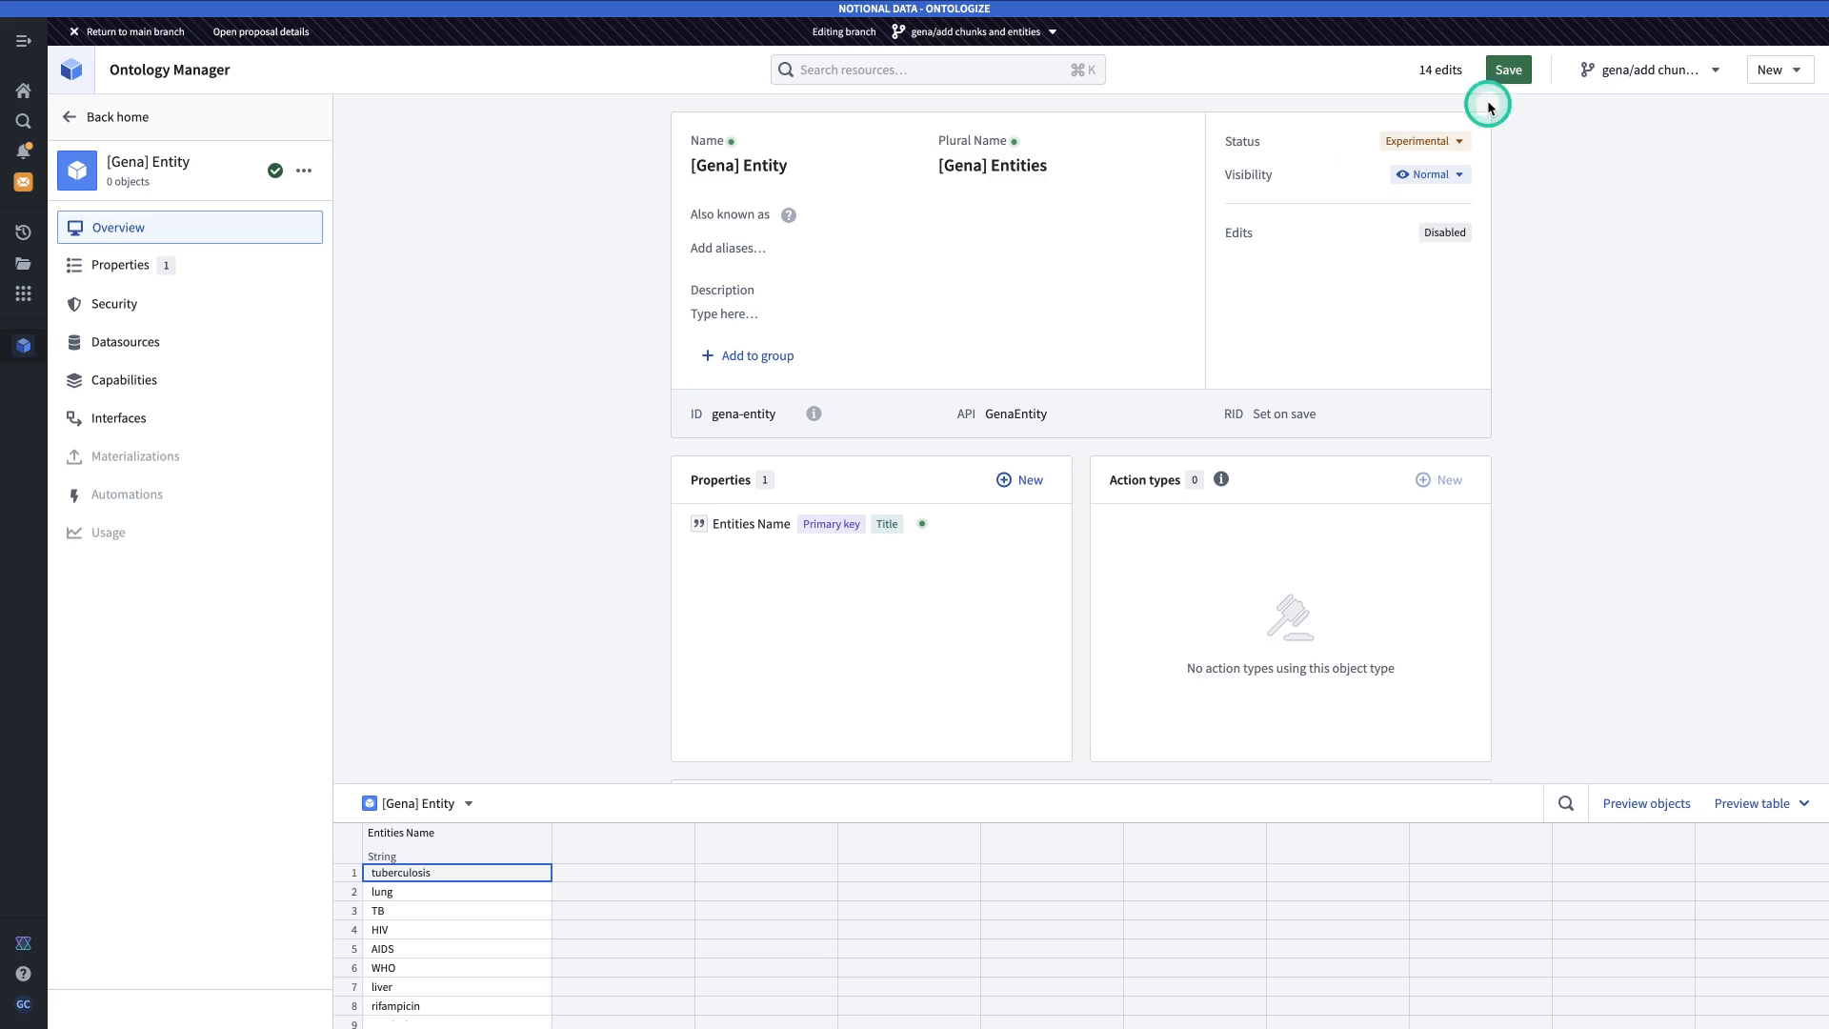
click(1507, 69)
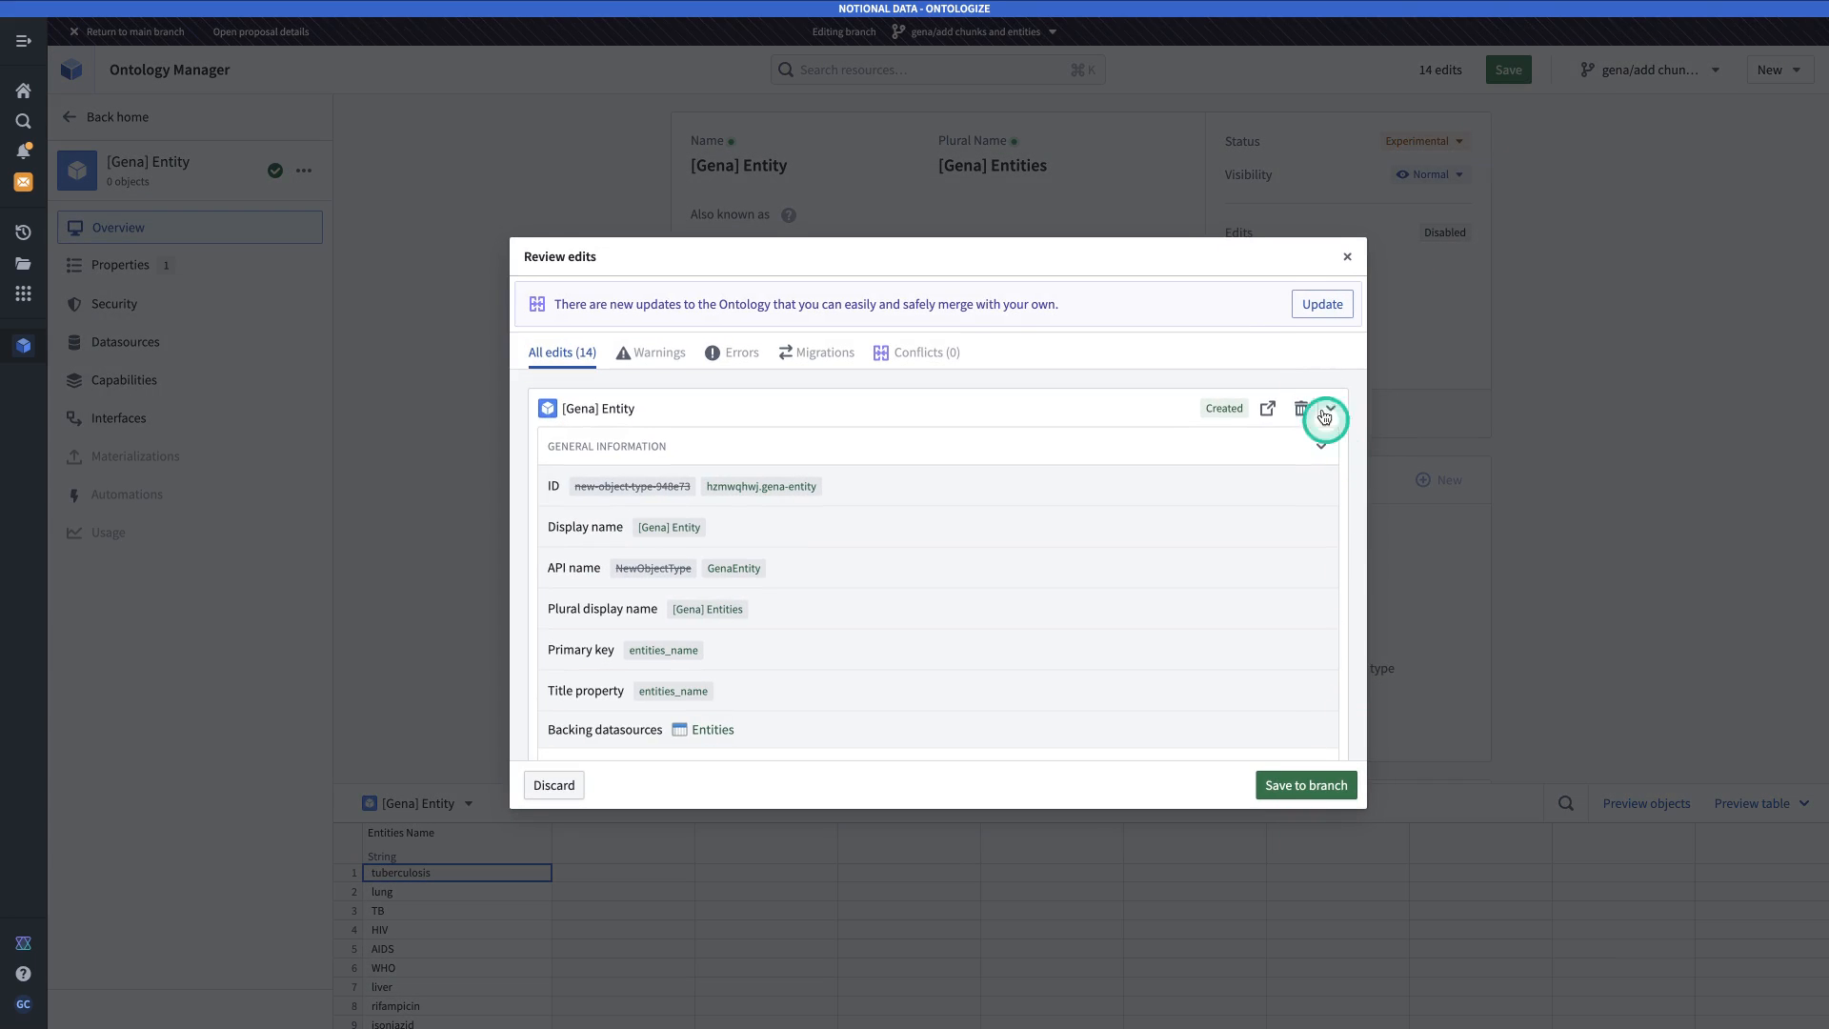
click(1295, 304)
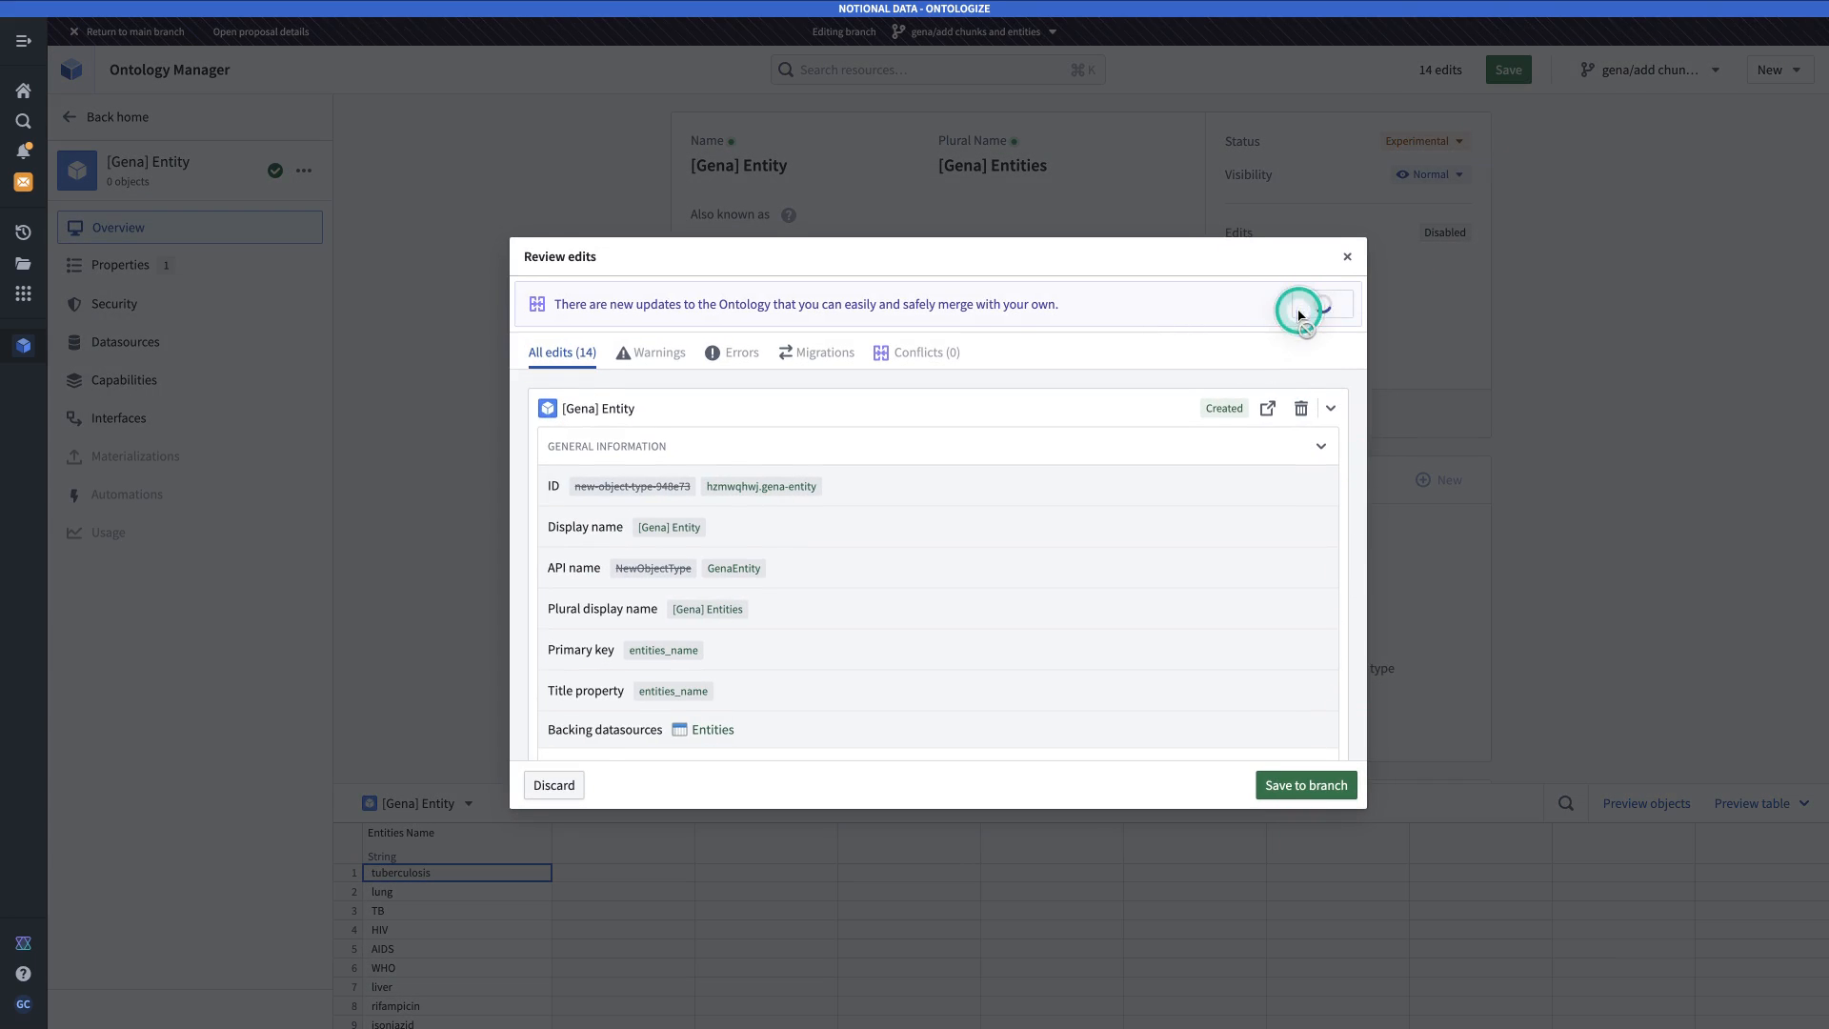
click(1336, 789)
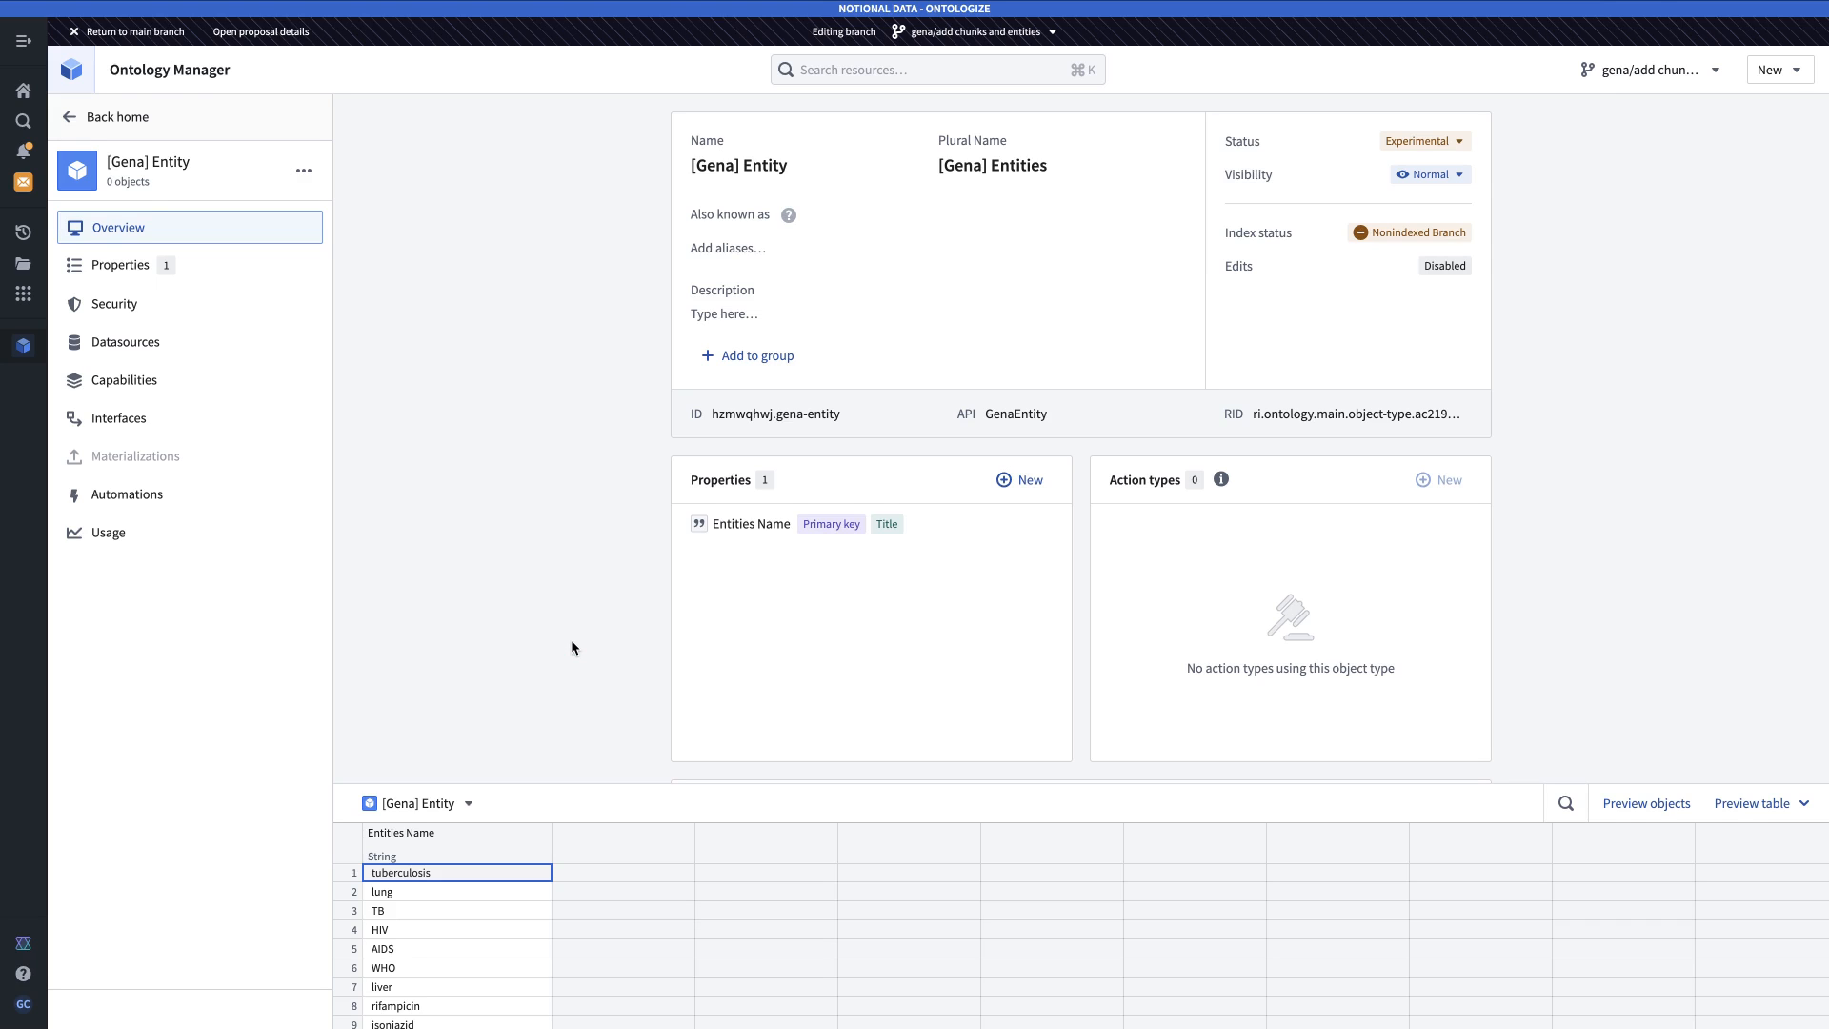
Start a new link type and choose [Gena] Chunk and [Gena] Entity as its two linked object types.
click(1772, 69)
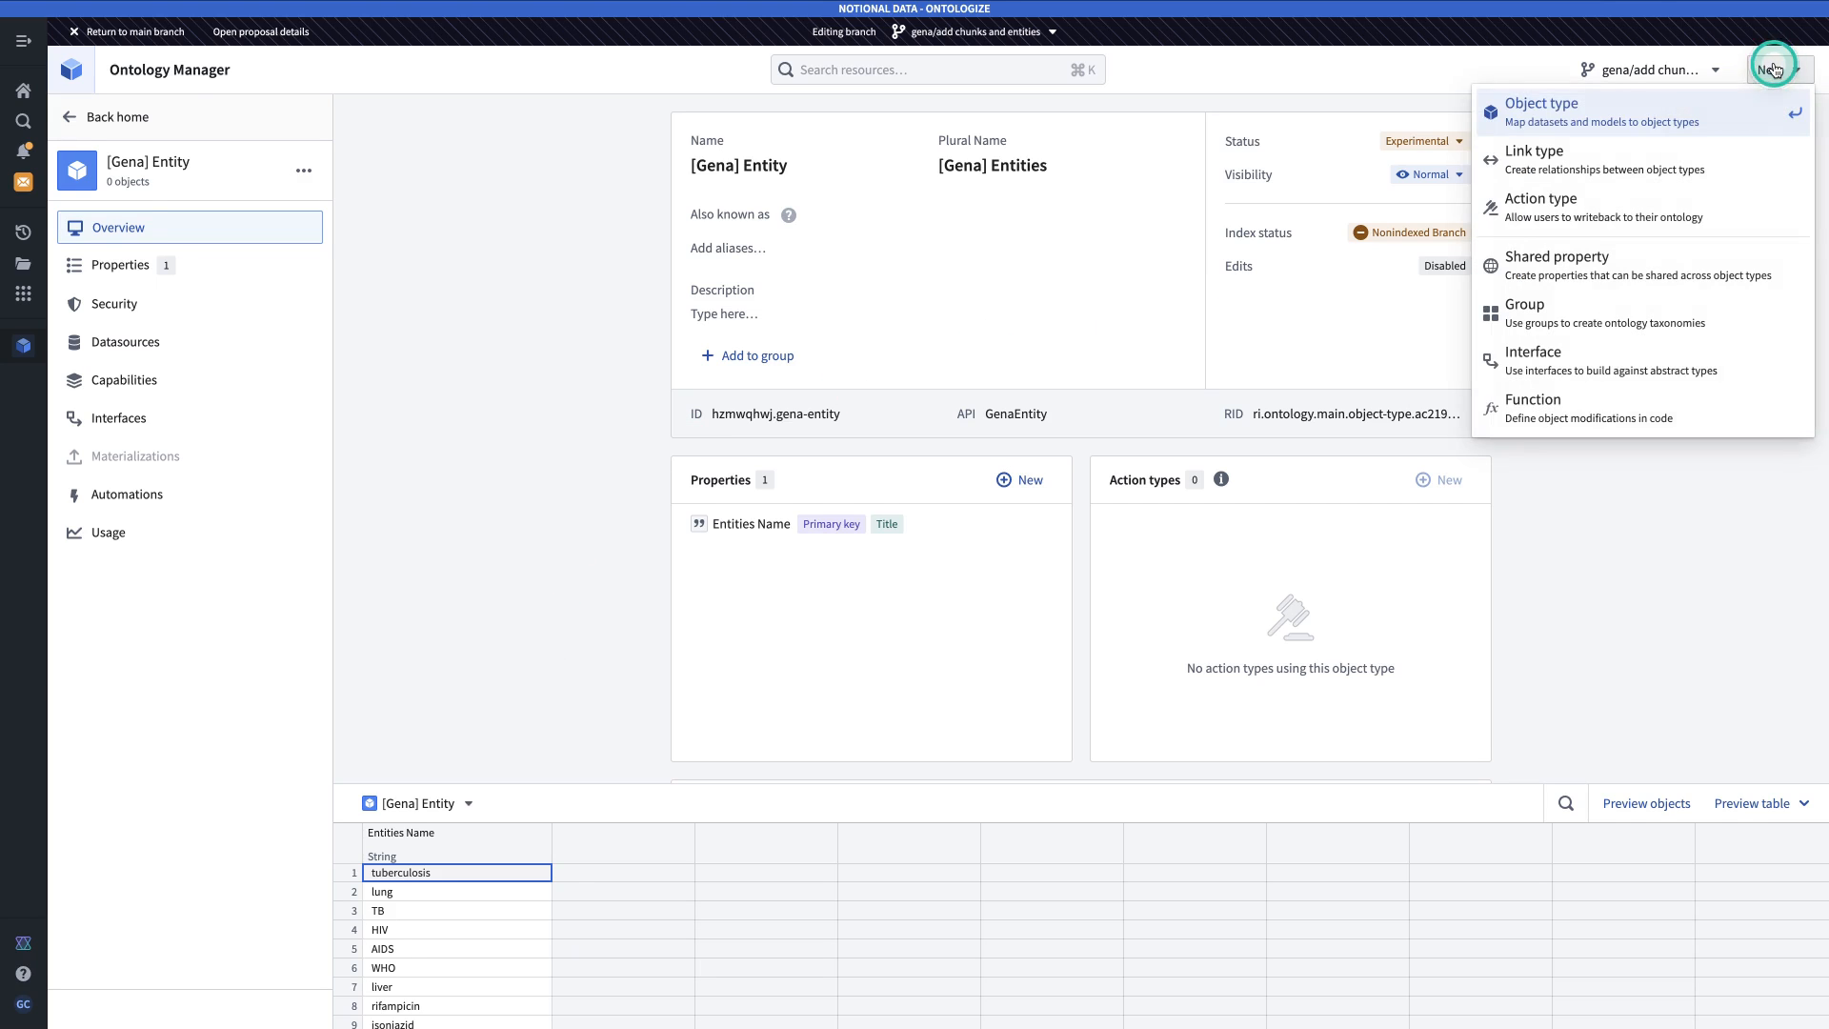
click(1650, 160)
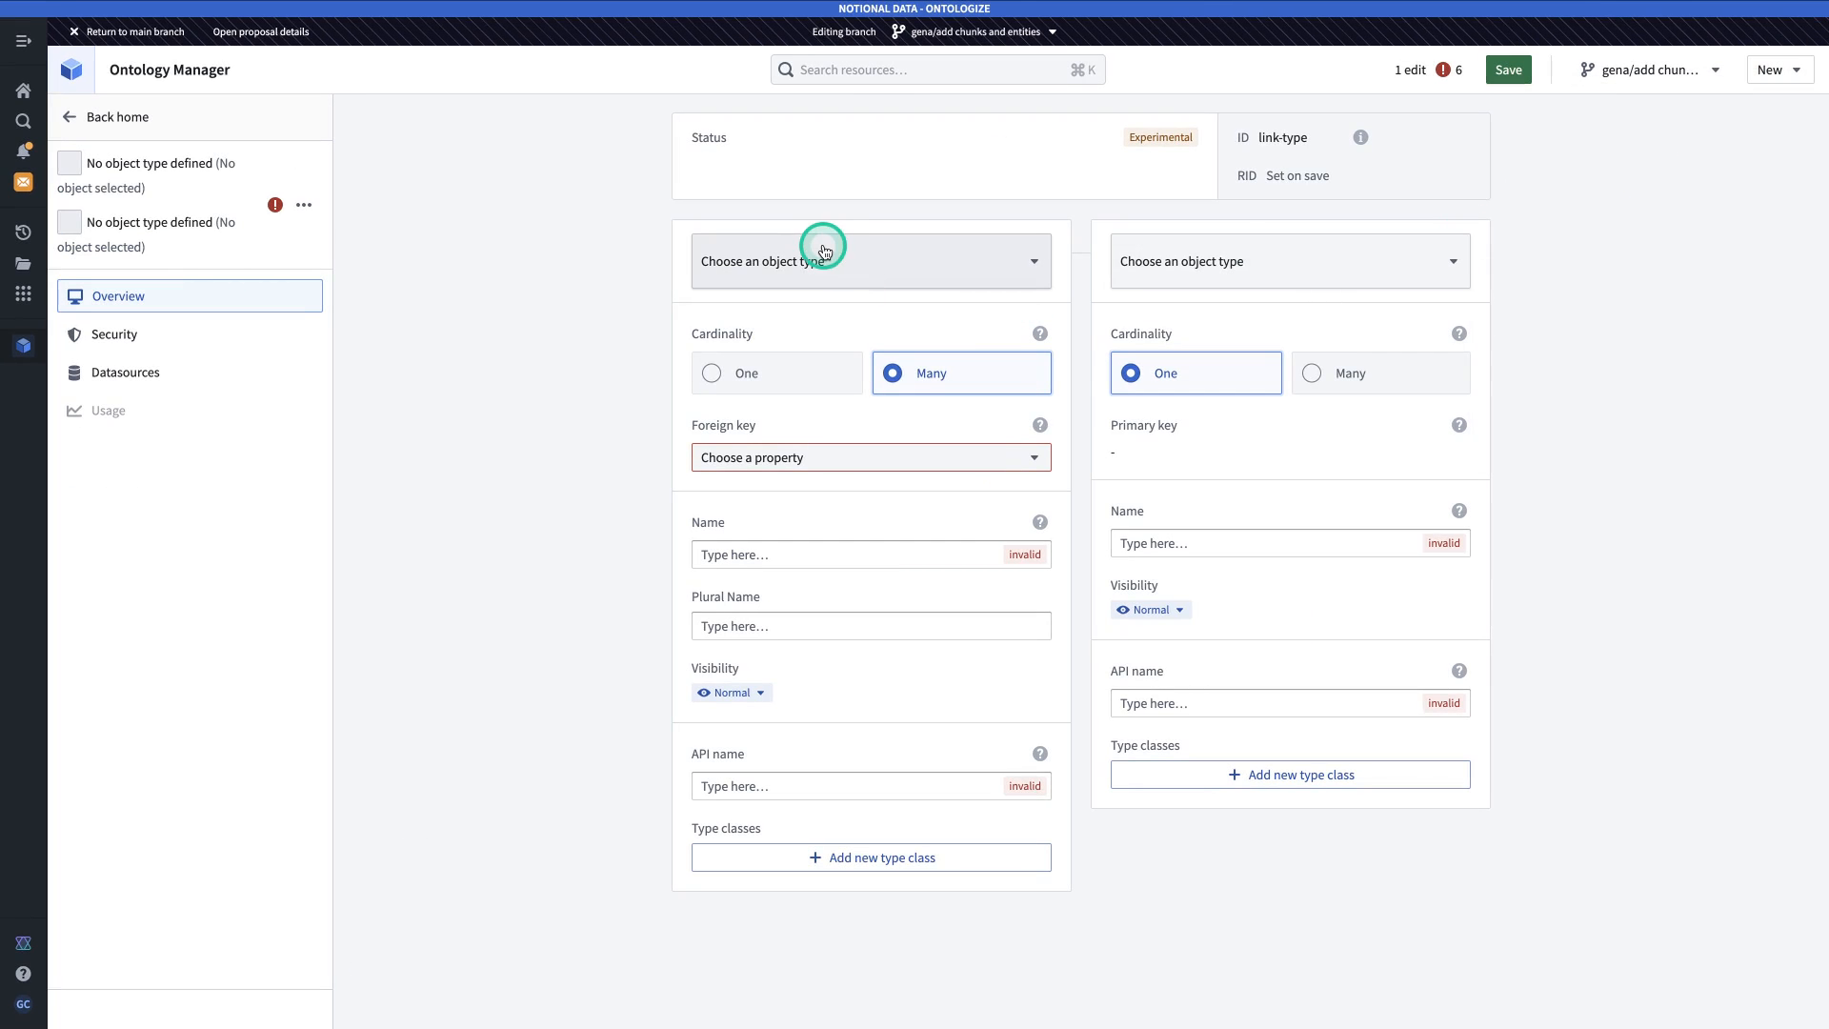
click(943, 264)
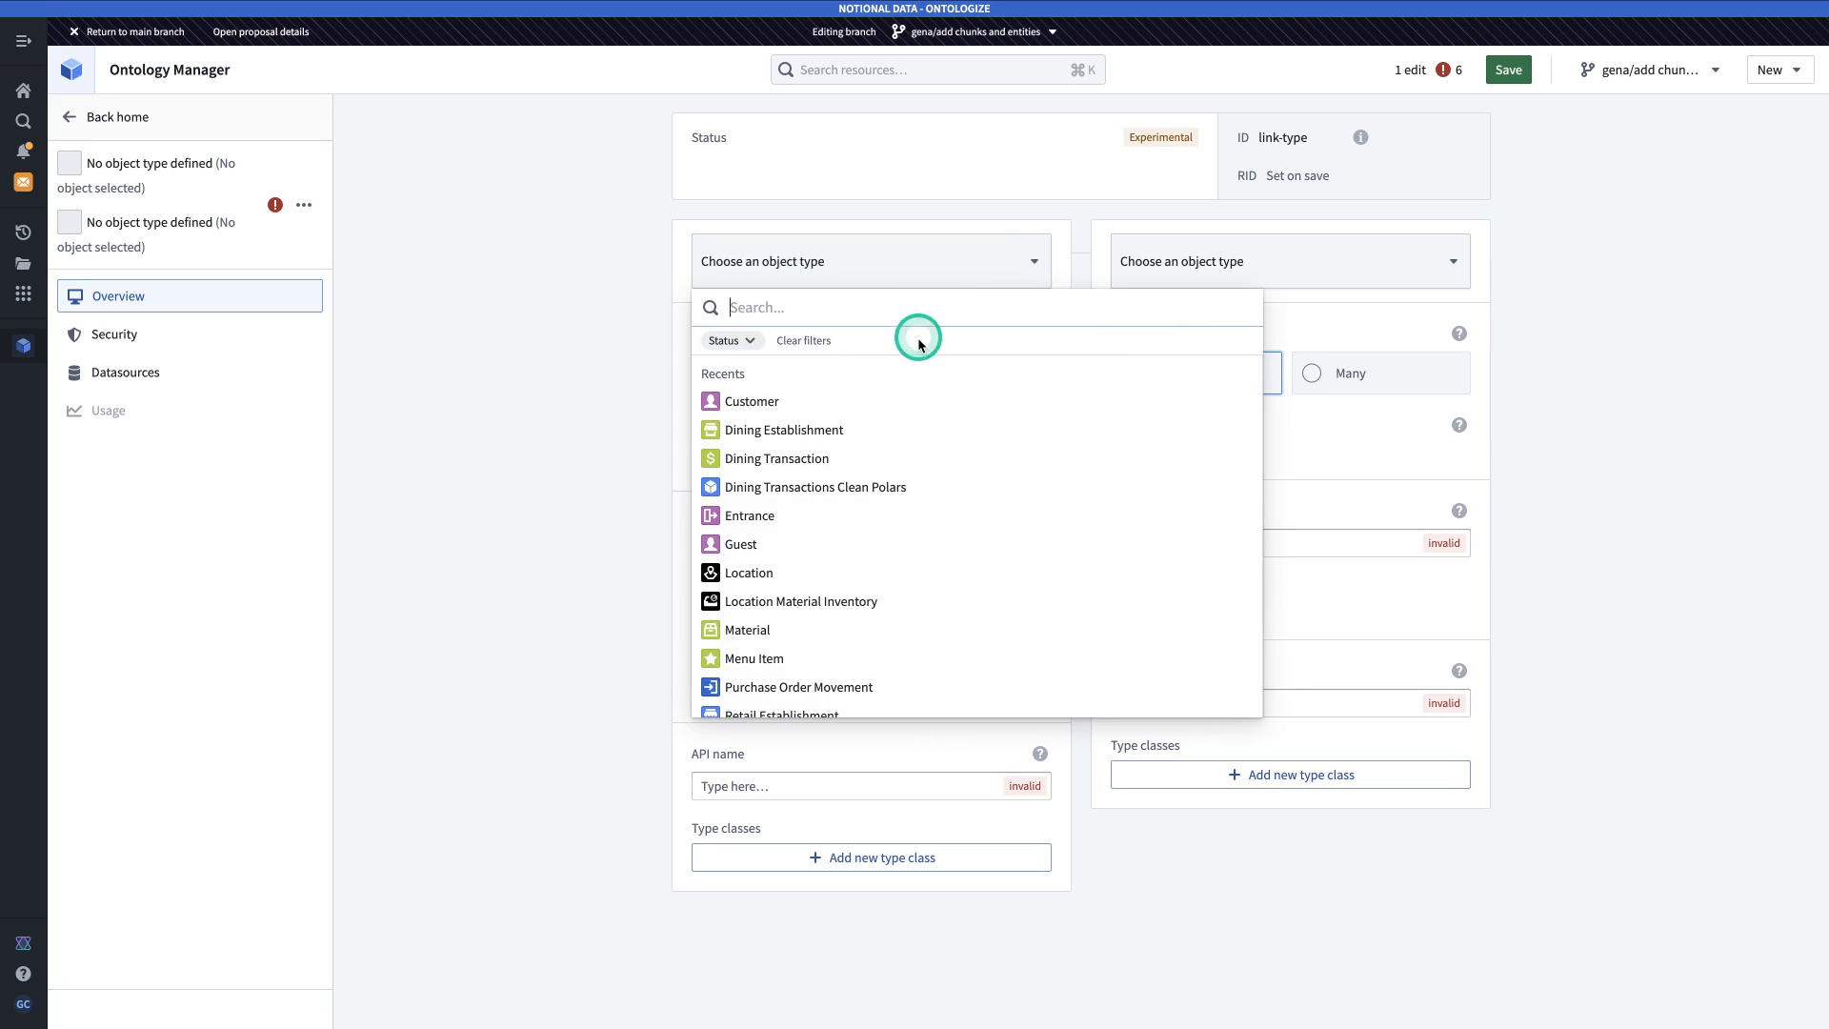
text(chunk)
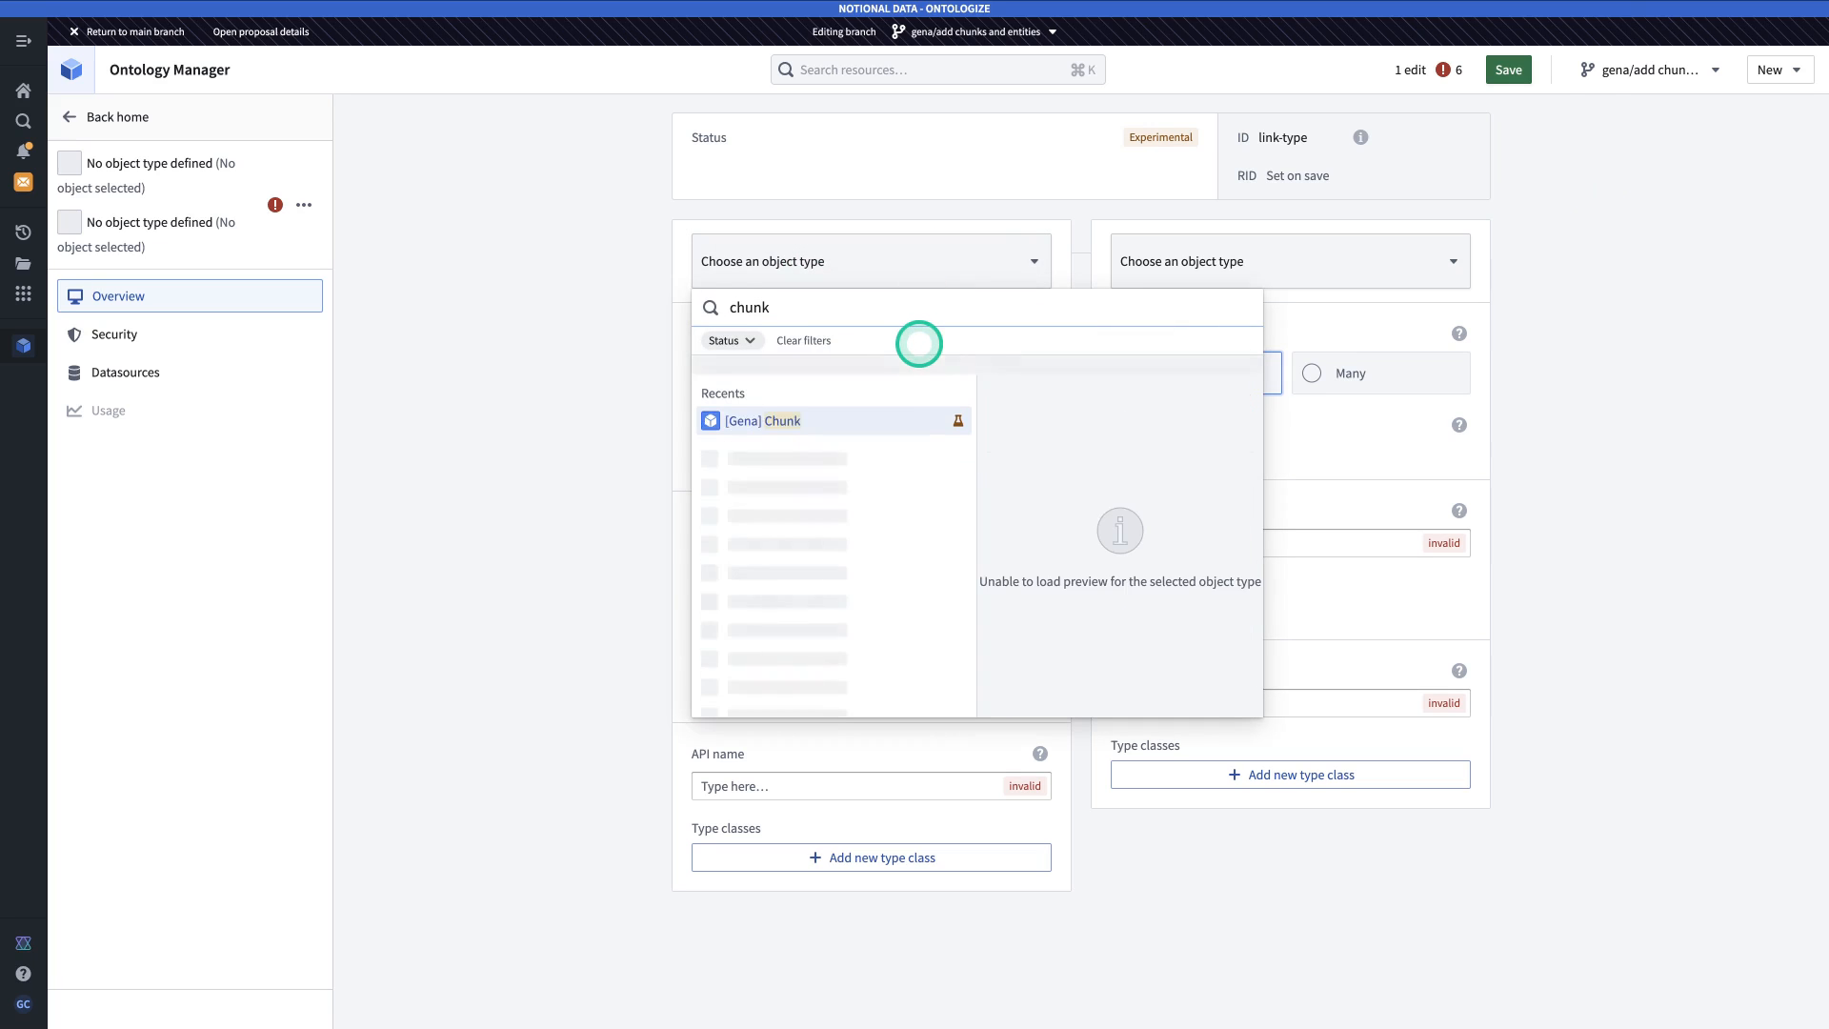
click(848, 400)
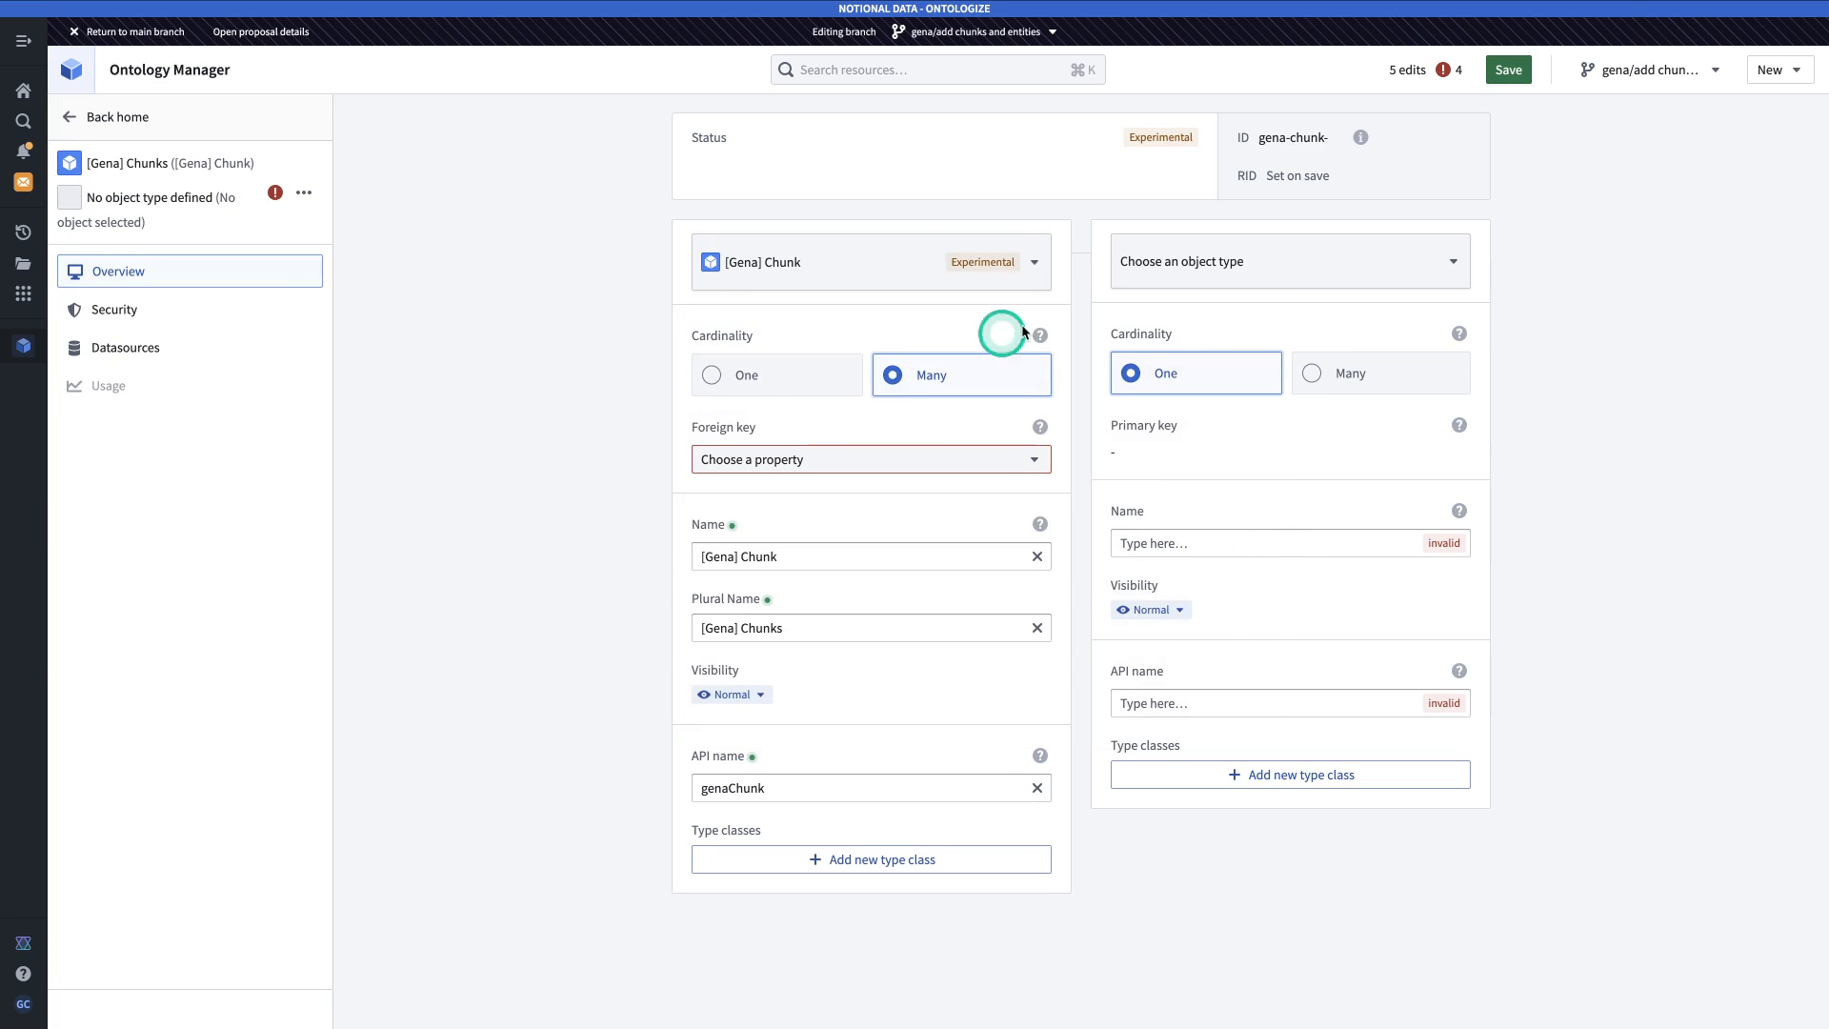
click(1222, 269)
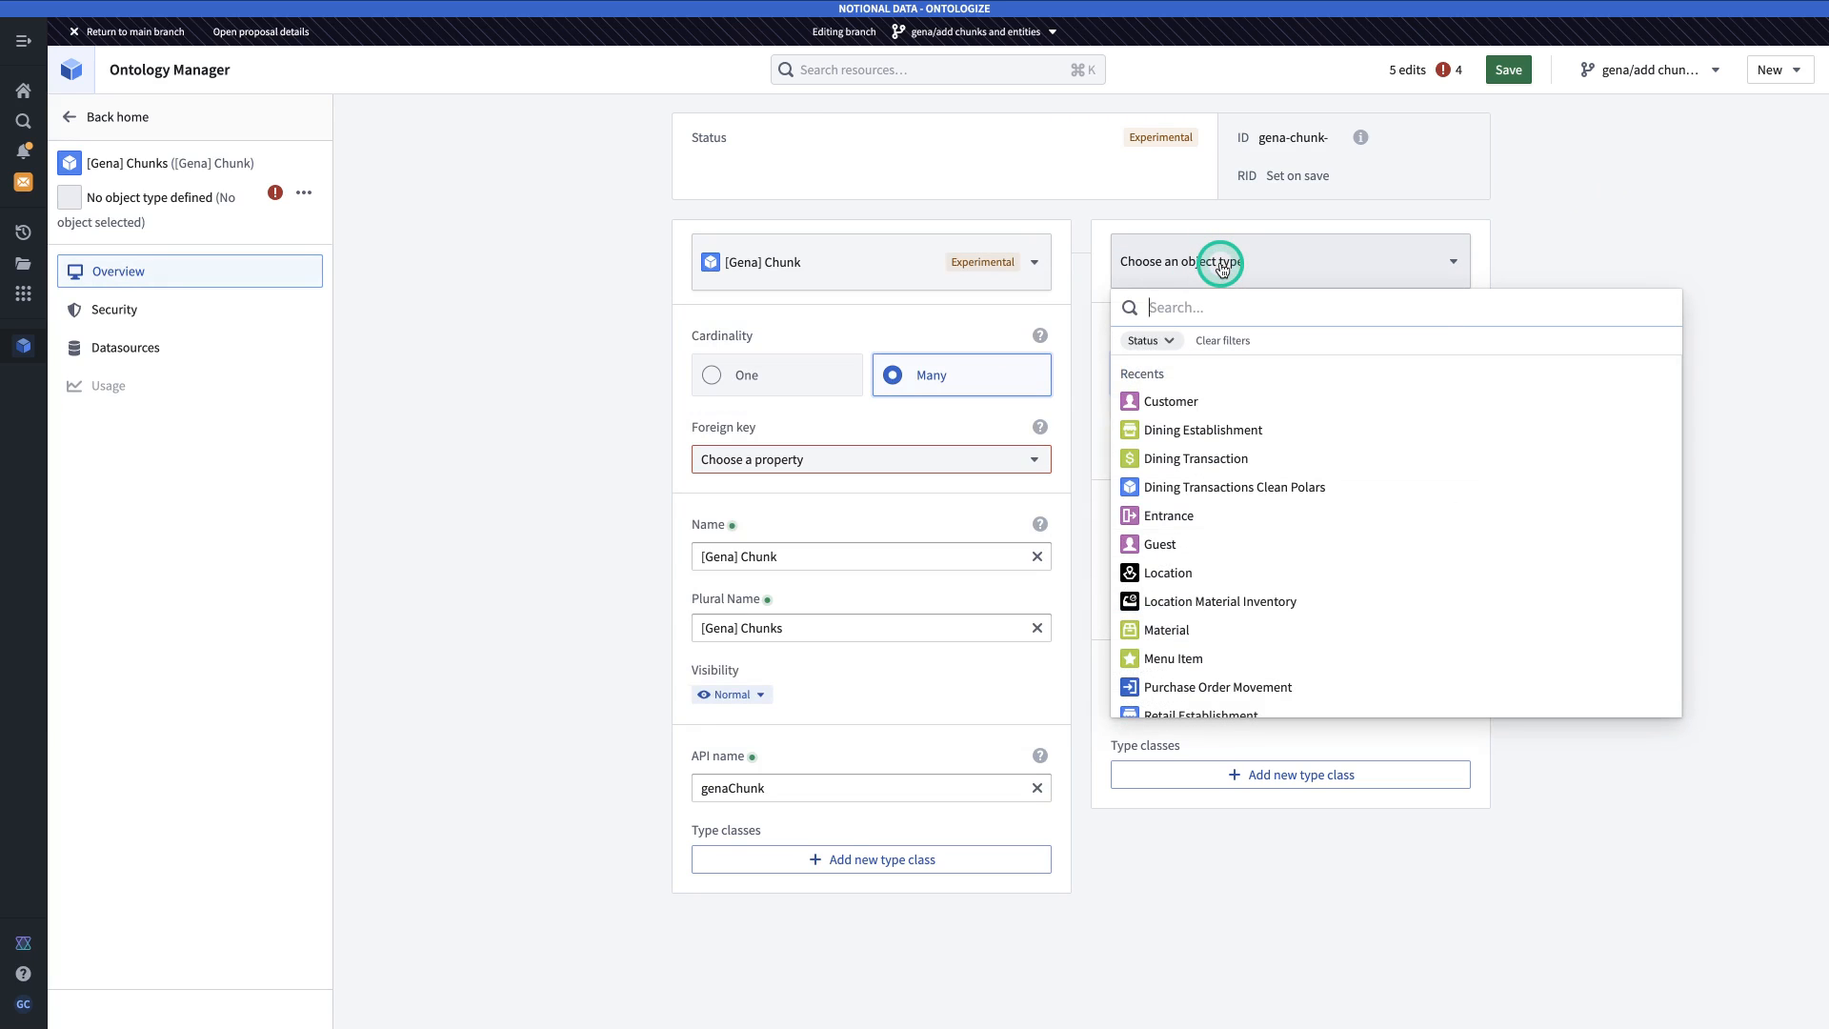
text(ene)
key(BackSpace)
text(tit)
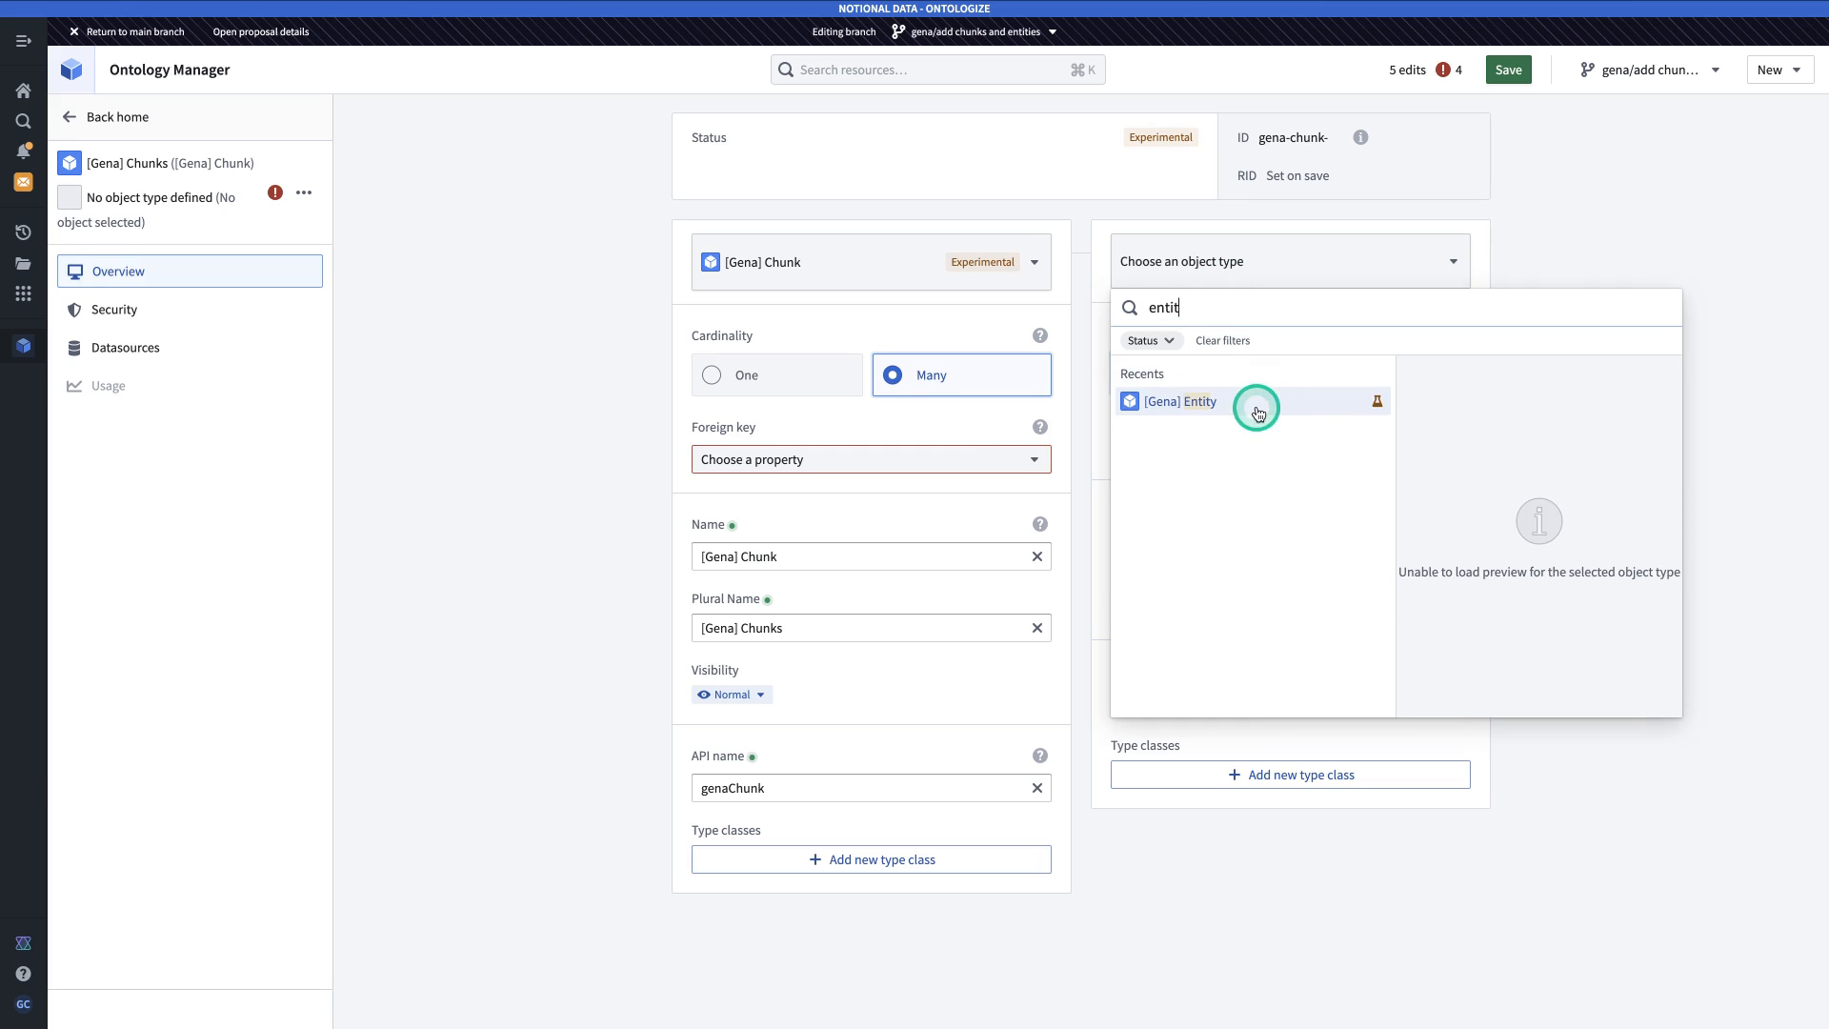
click(1254, 401)
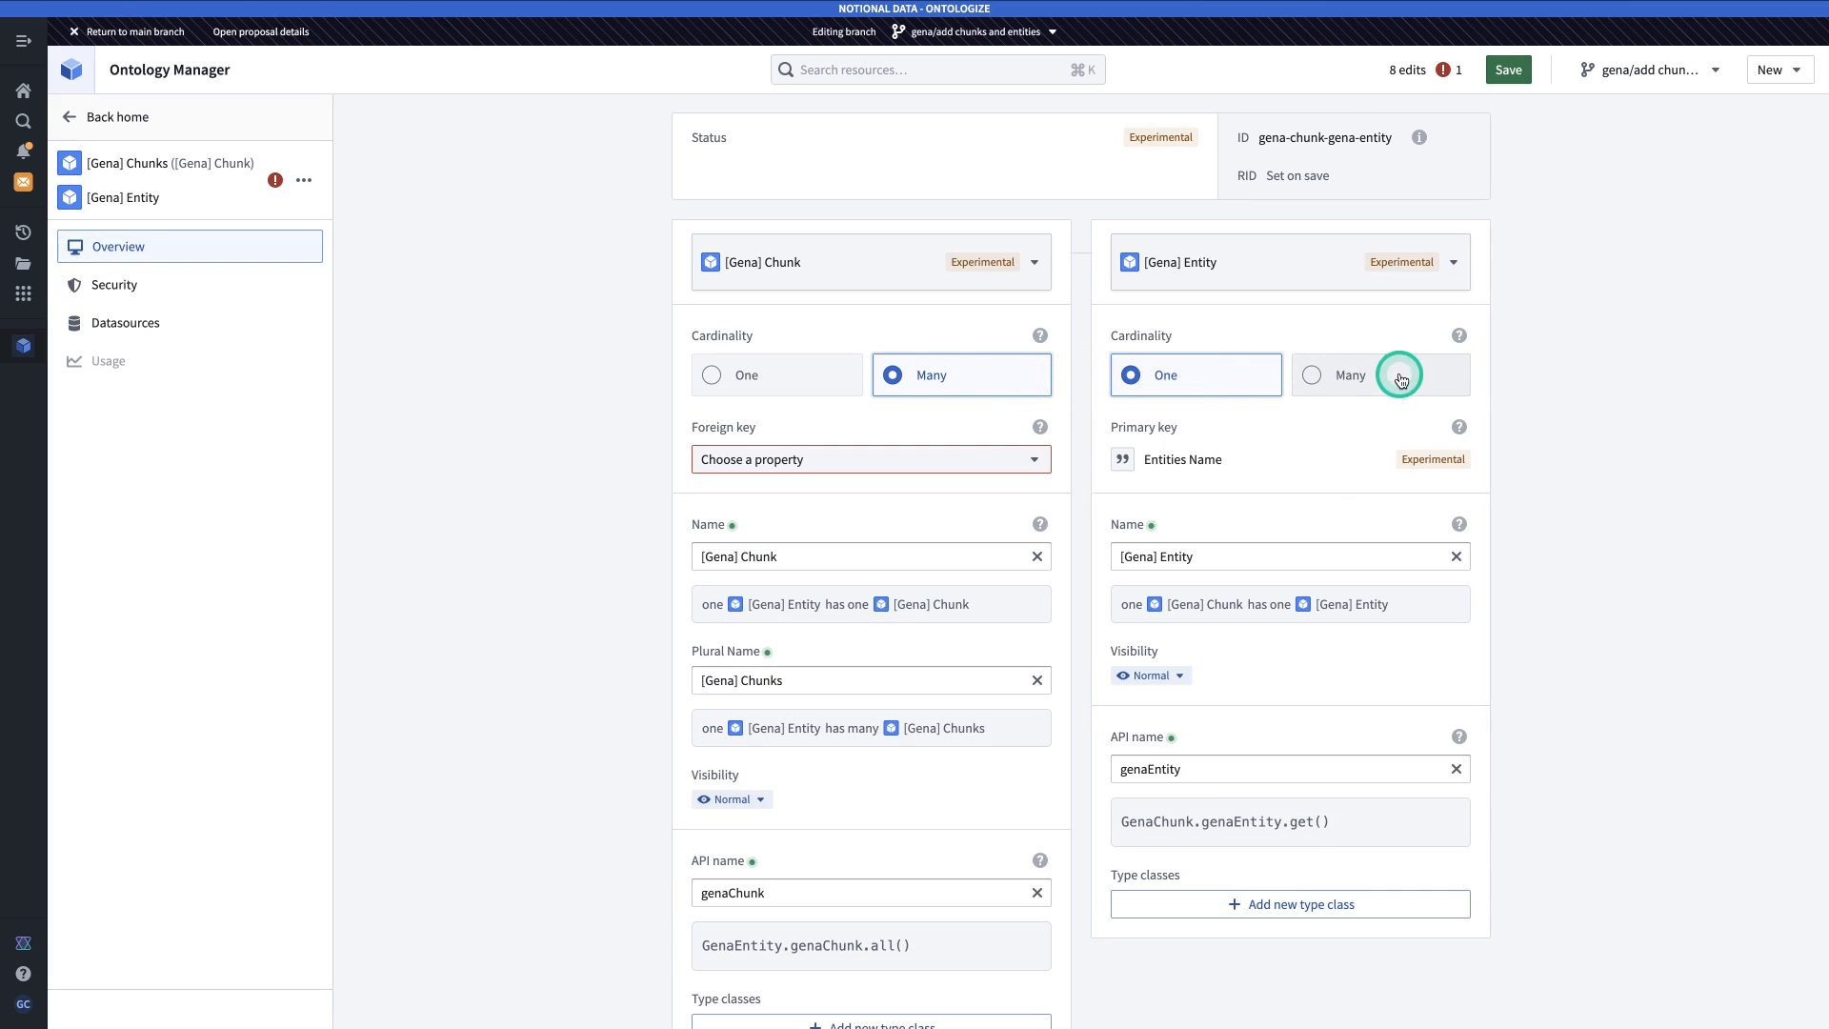
Make the link many-to-many by setting the [Gena] Entity cardinality to Many and choosing the Join Table dataset.
click(1330, 375)
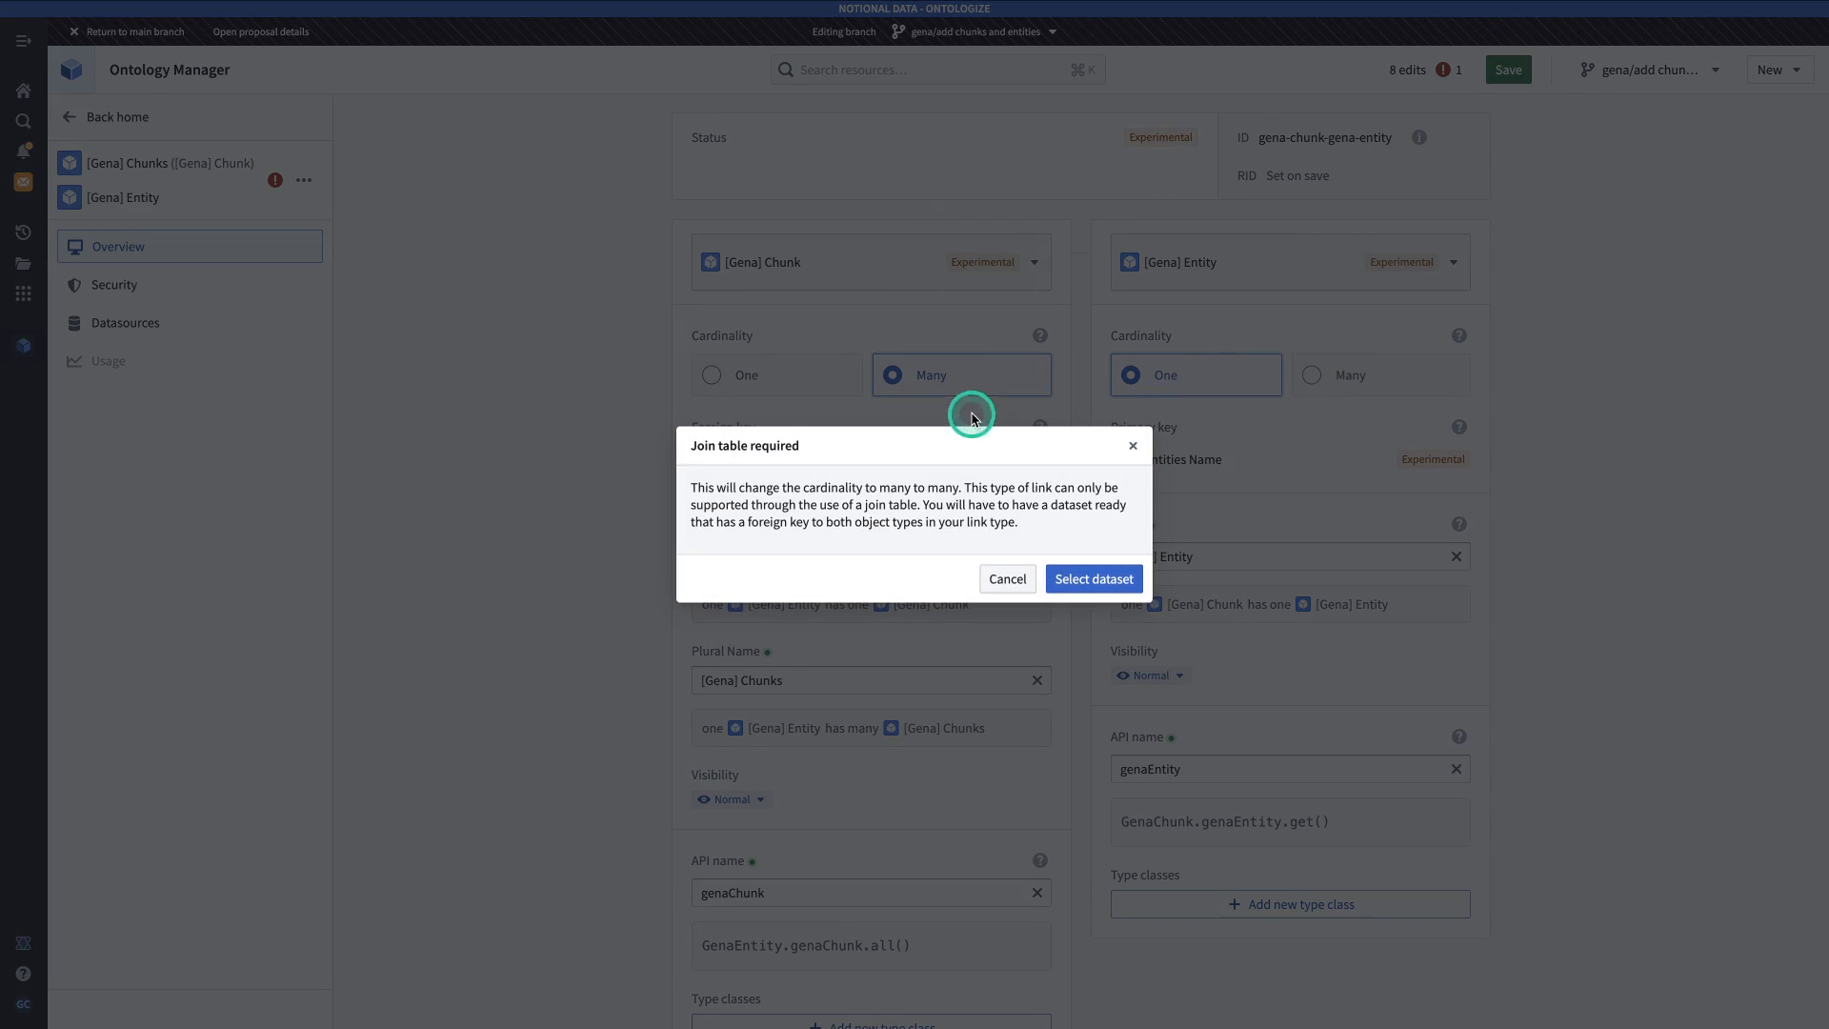
click(1094, 580)
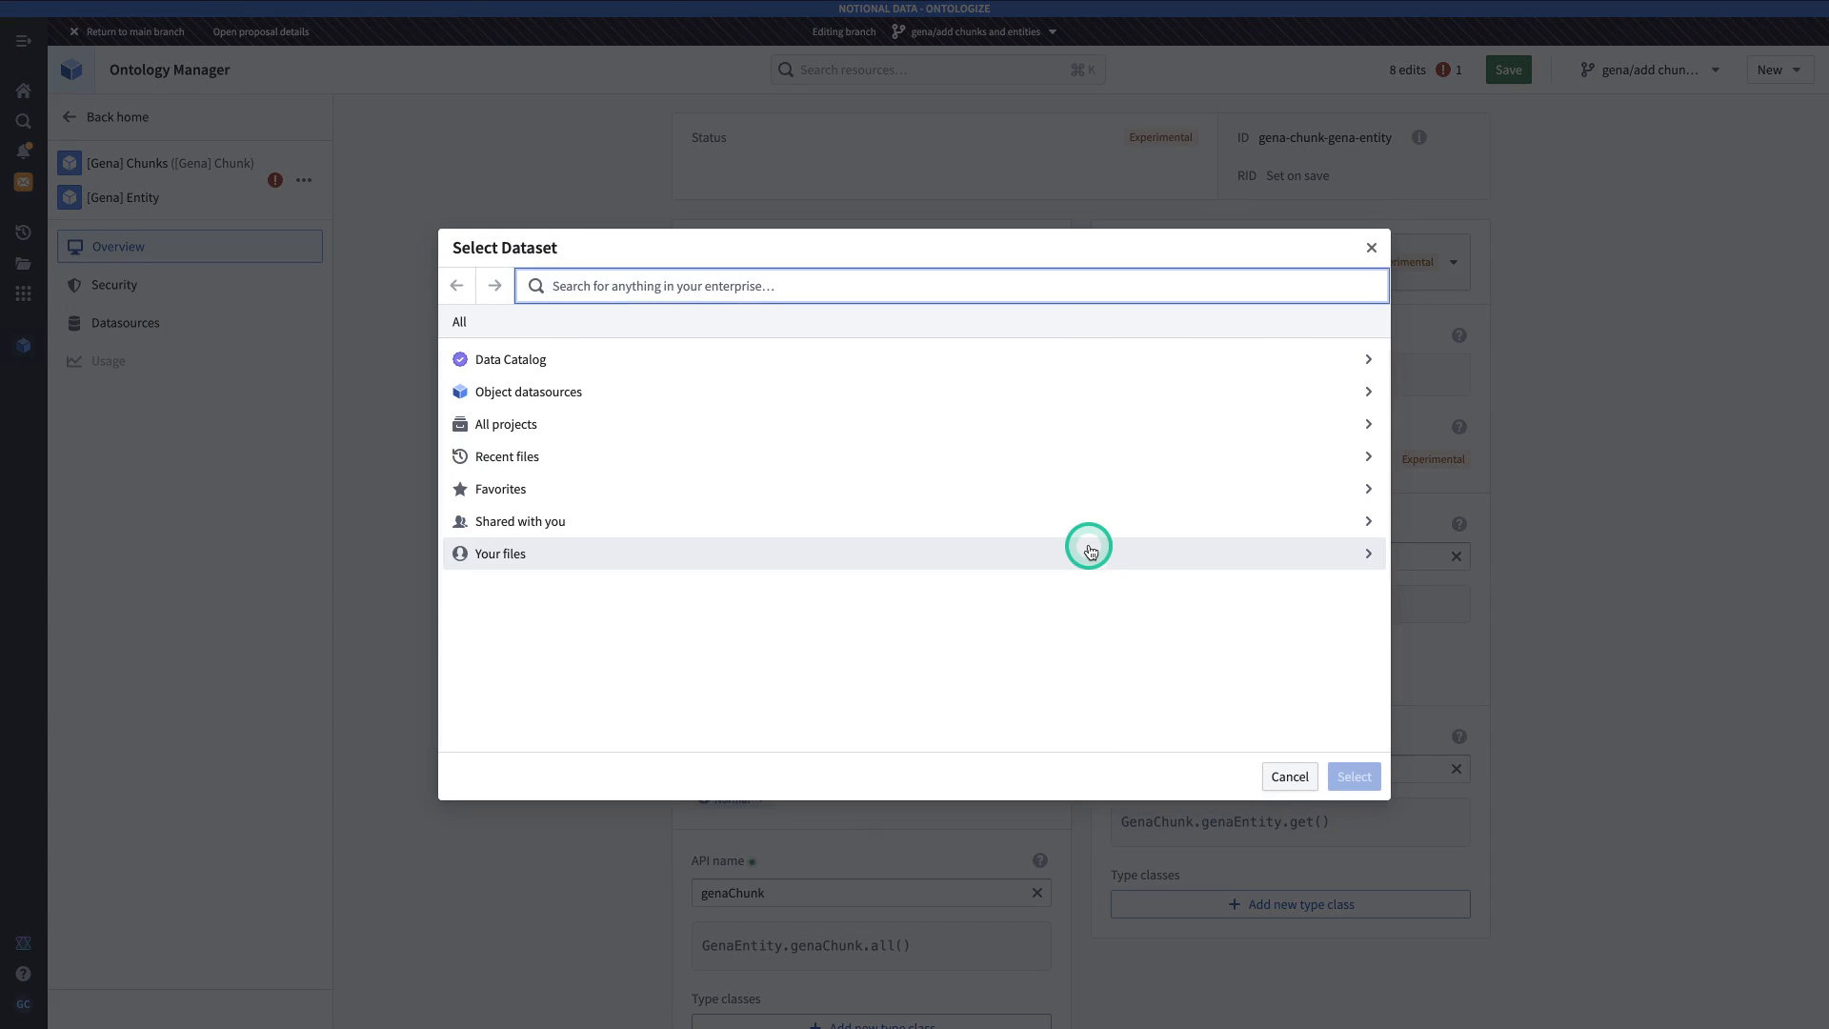
text(join table)
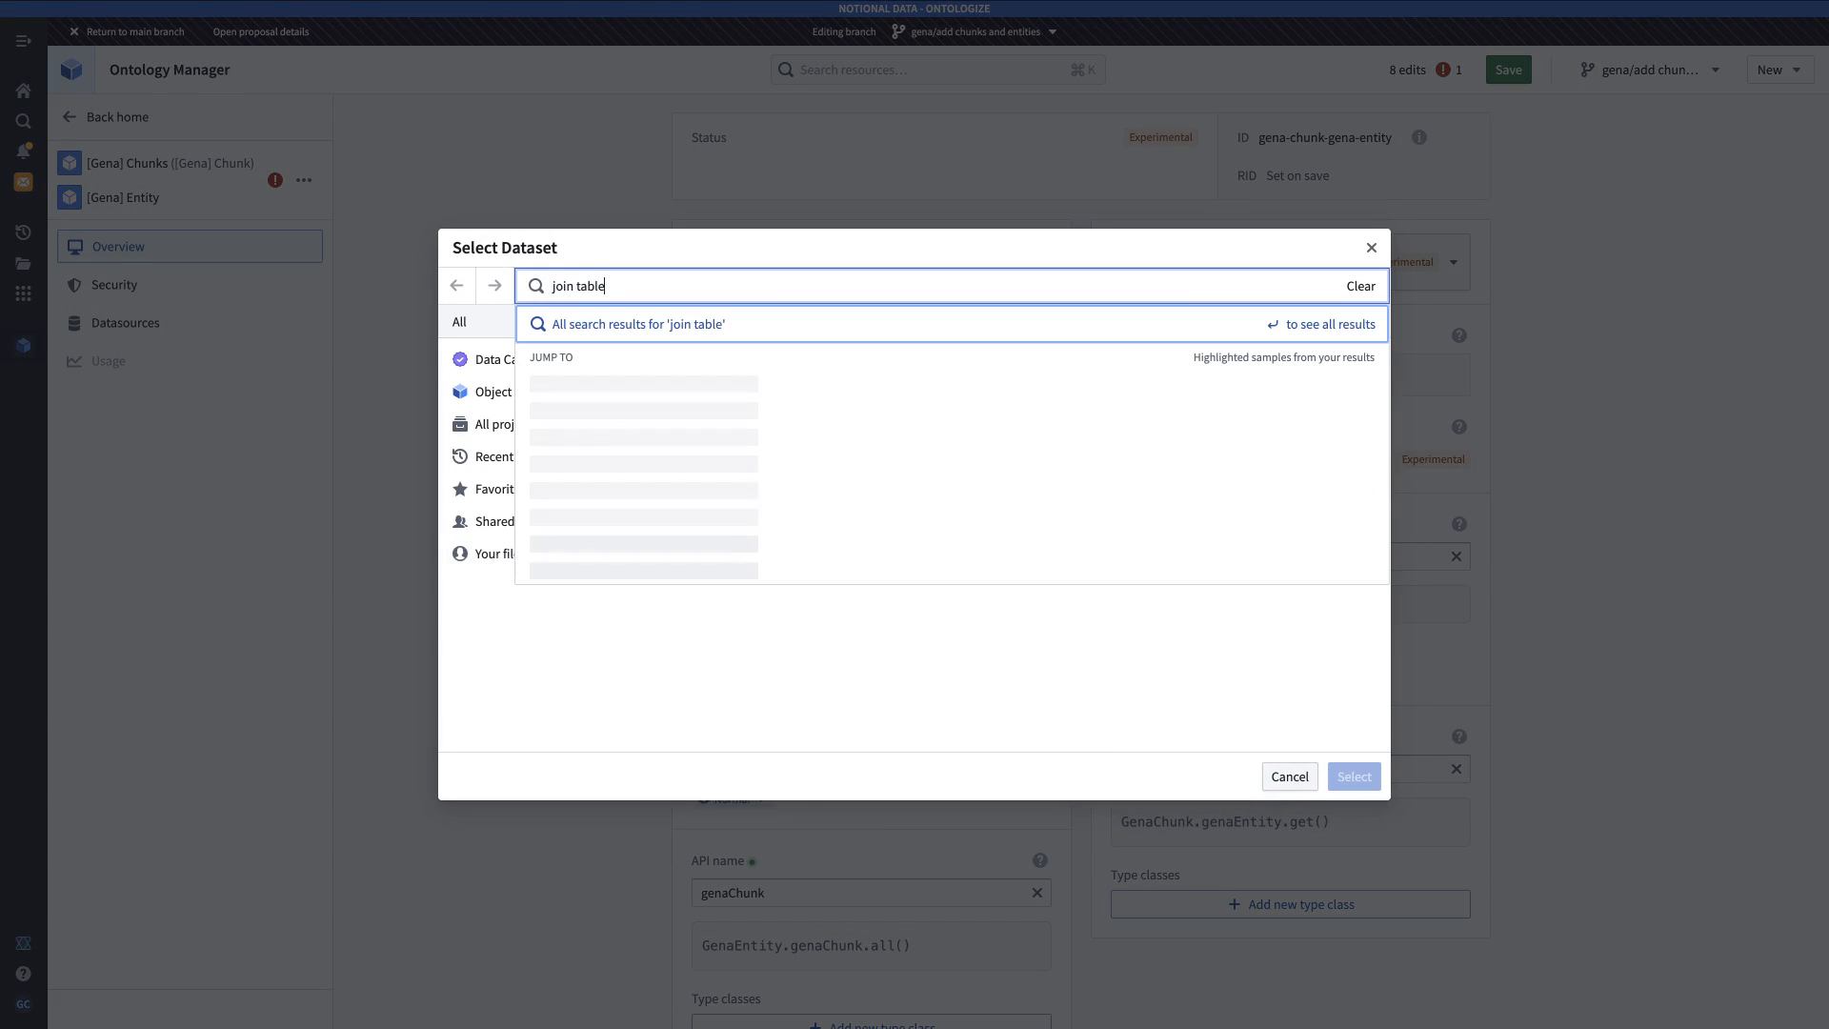
click(972, 373)
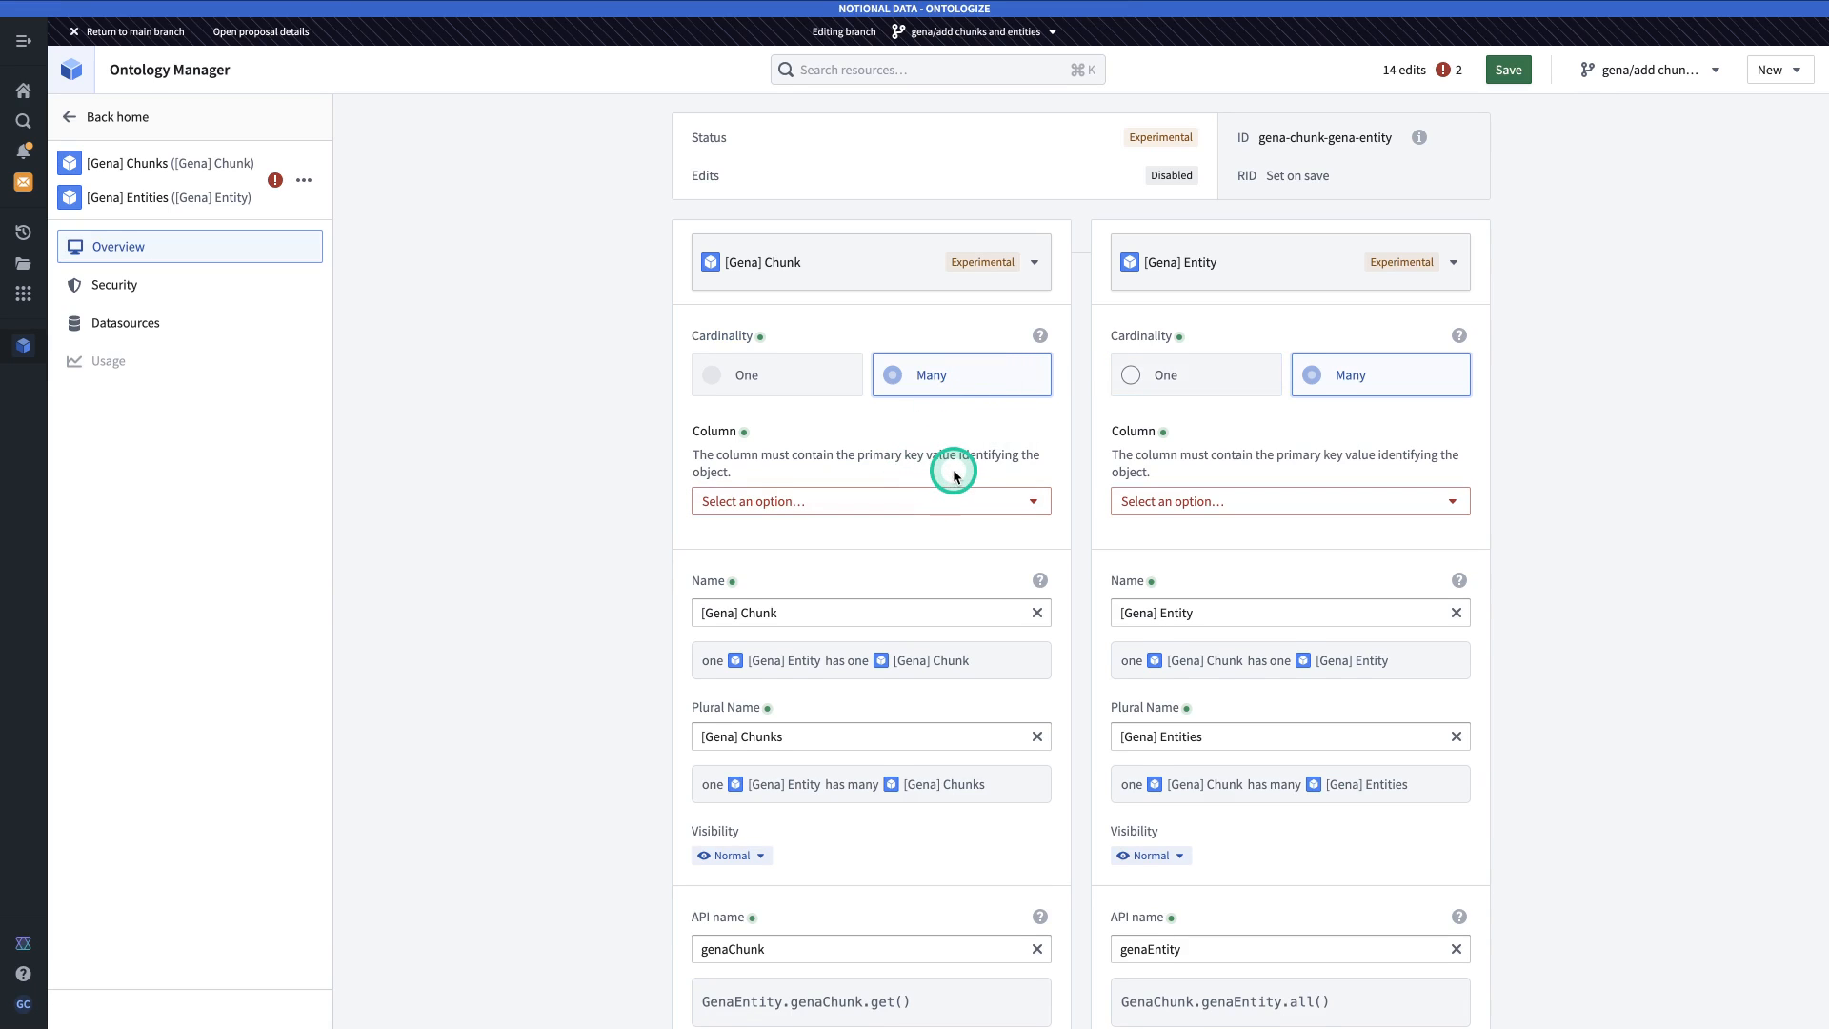
Map the join table column chunkId to [Gena] Chunk and entitiesName to [Gena] Entity, and save the link type to the branch.
click(905, 497)
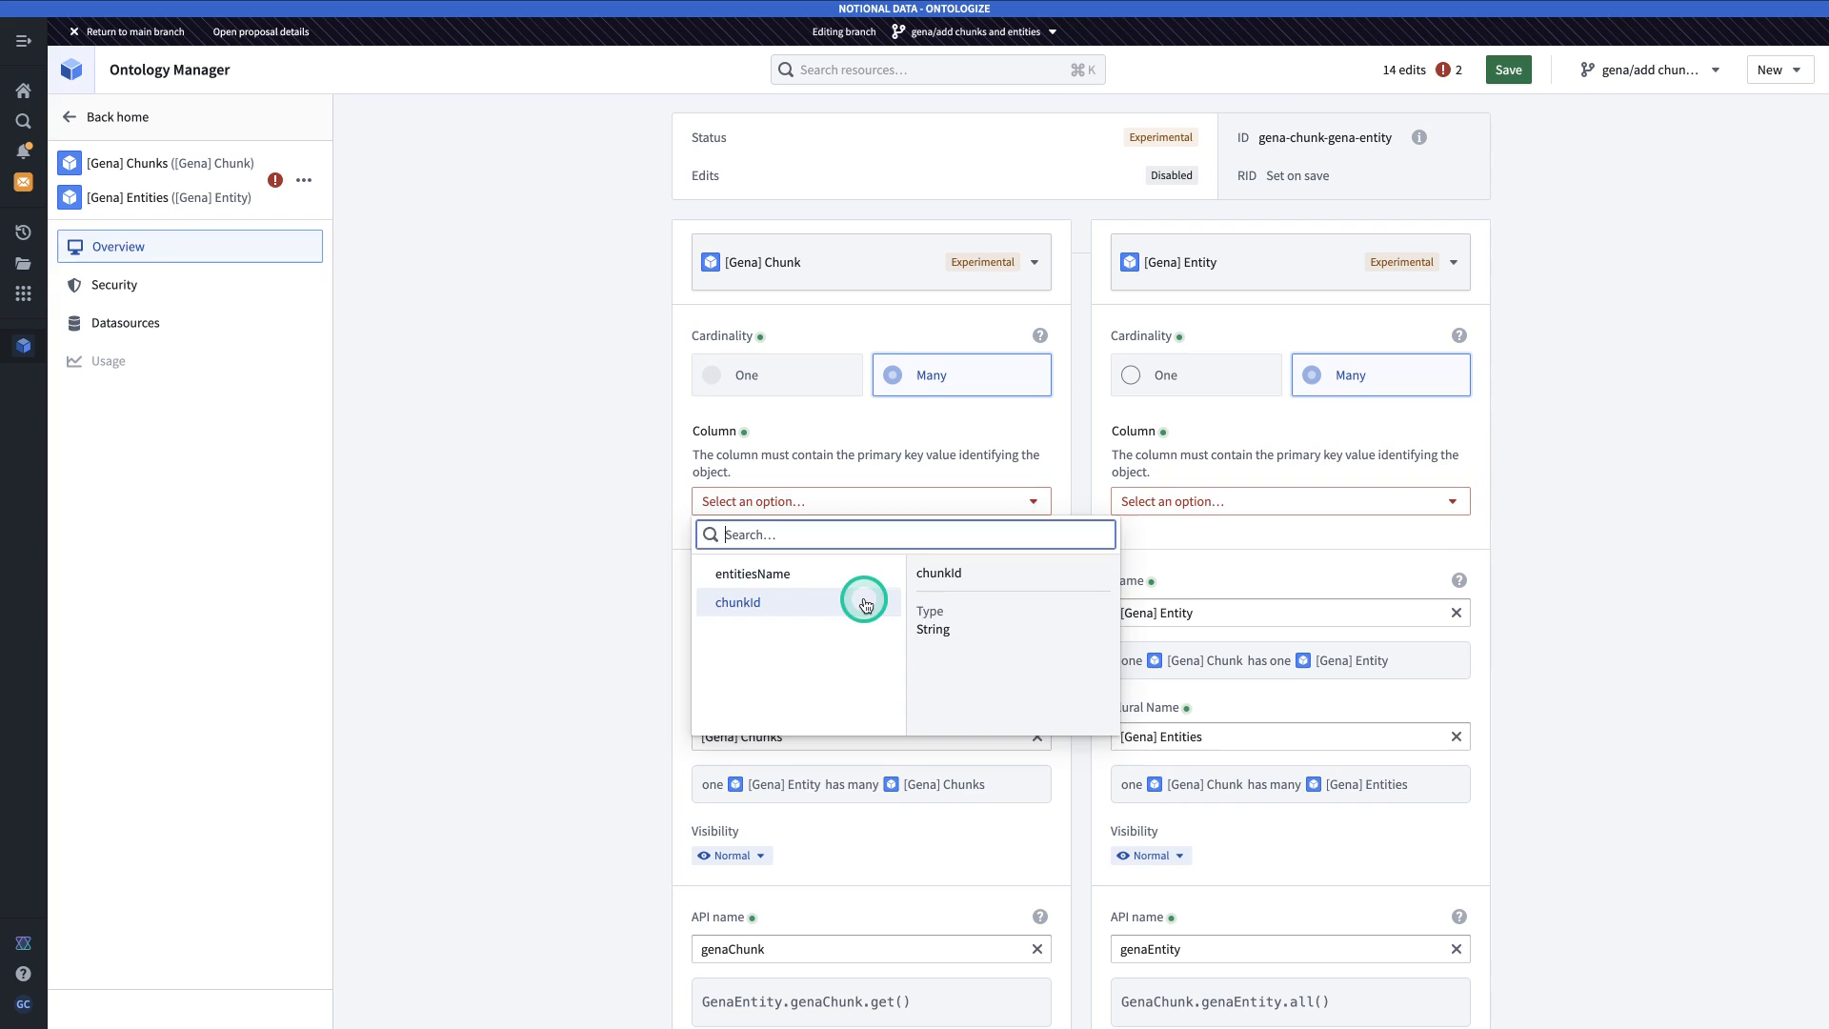
click(864, 602)
click(1145, 513)
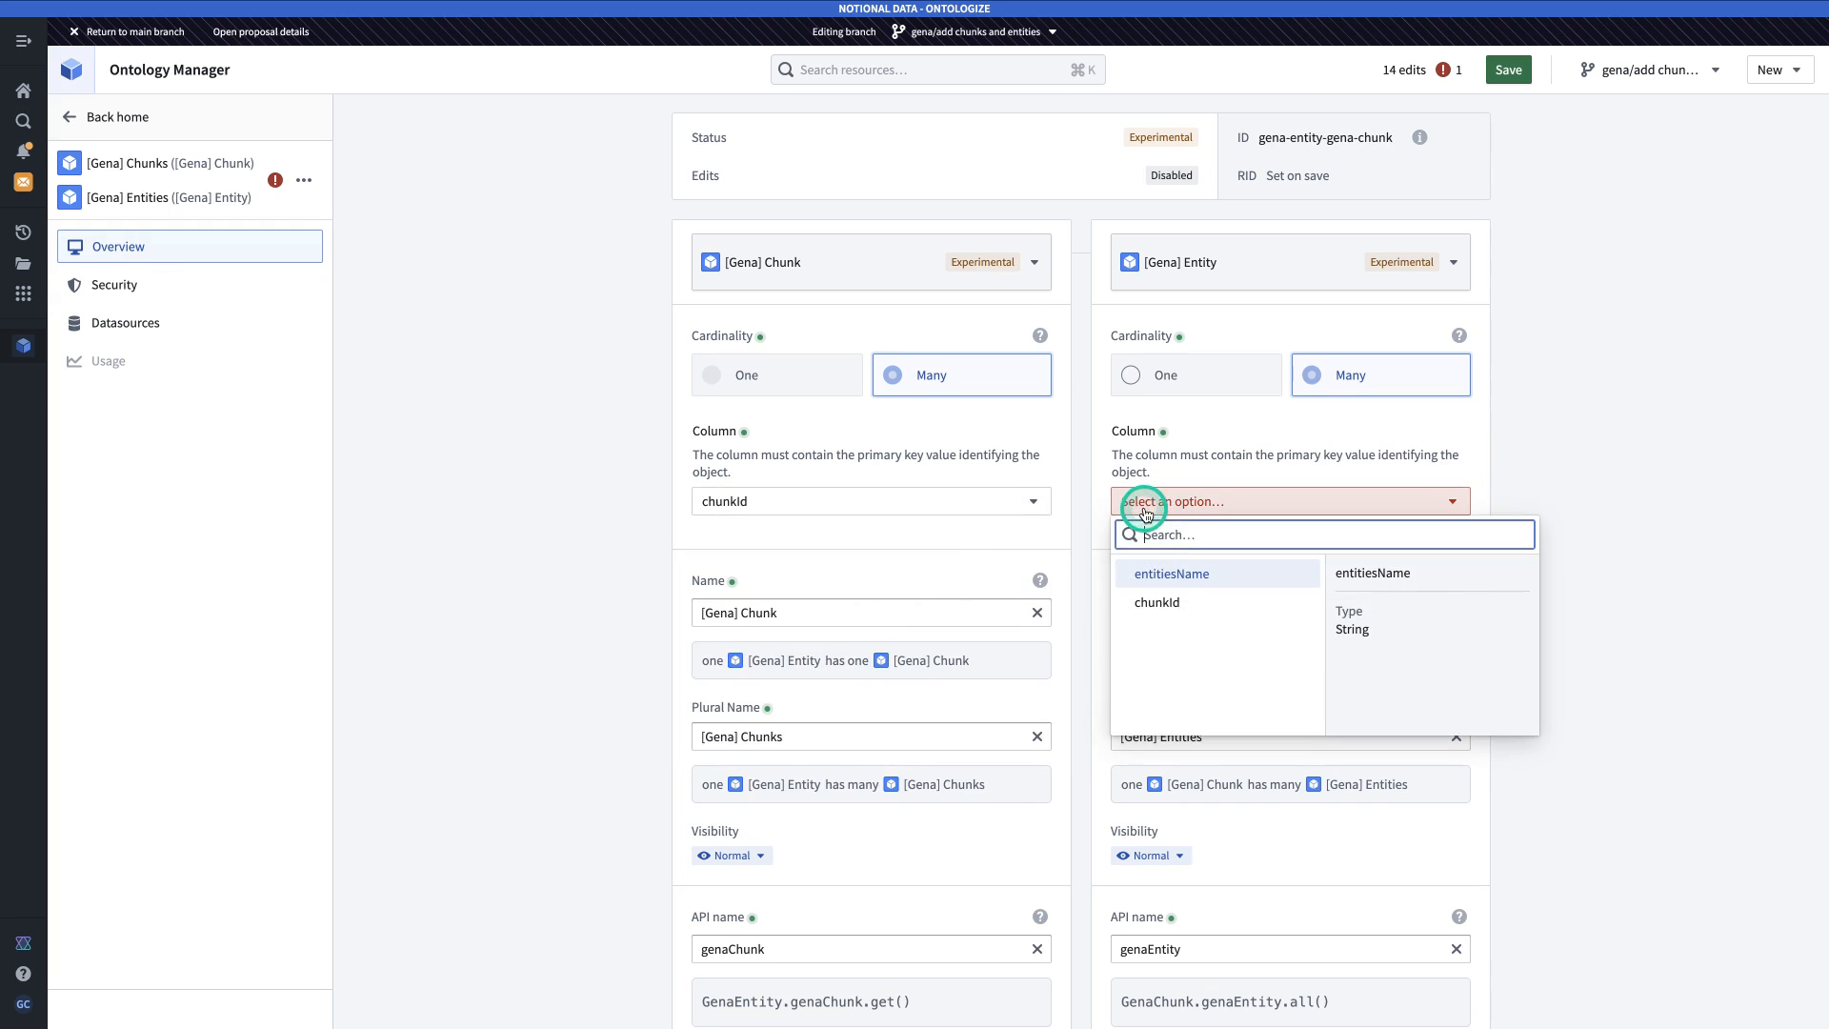
click(1168, 569)
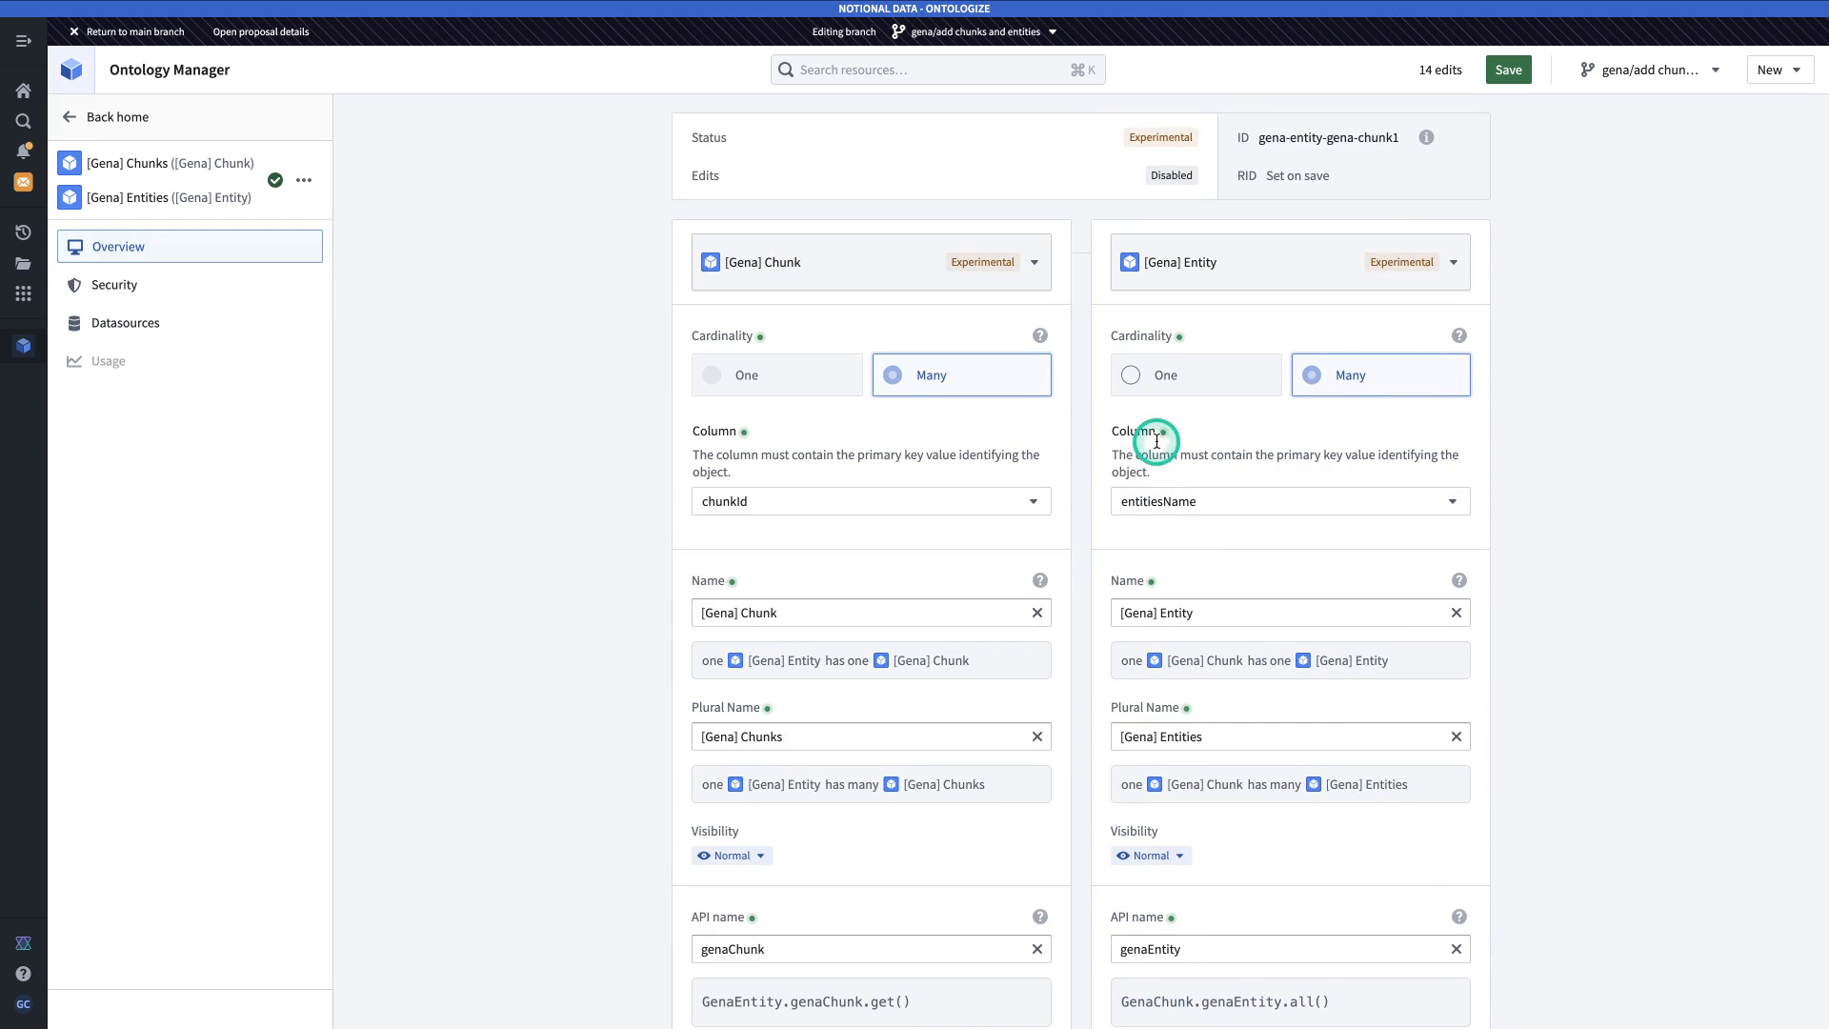
click(1492, 76)
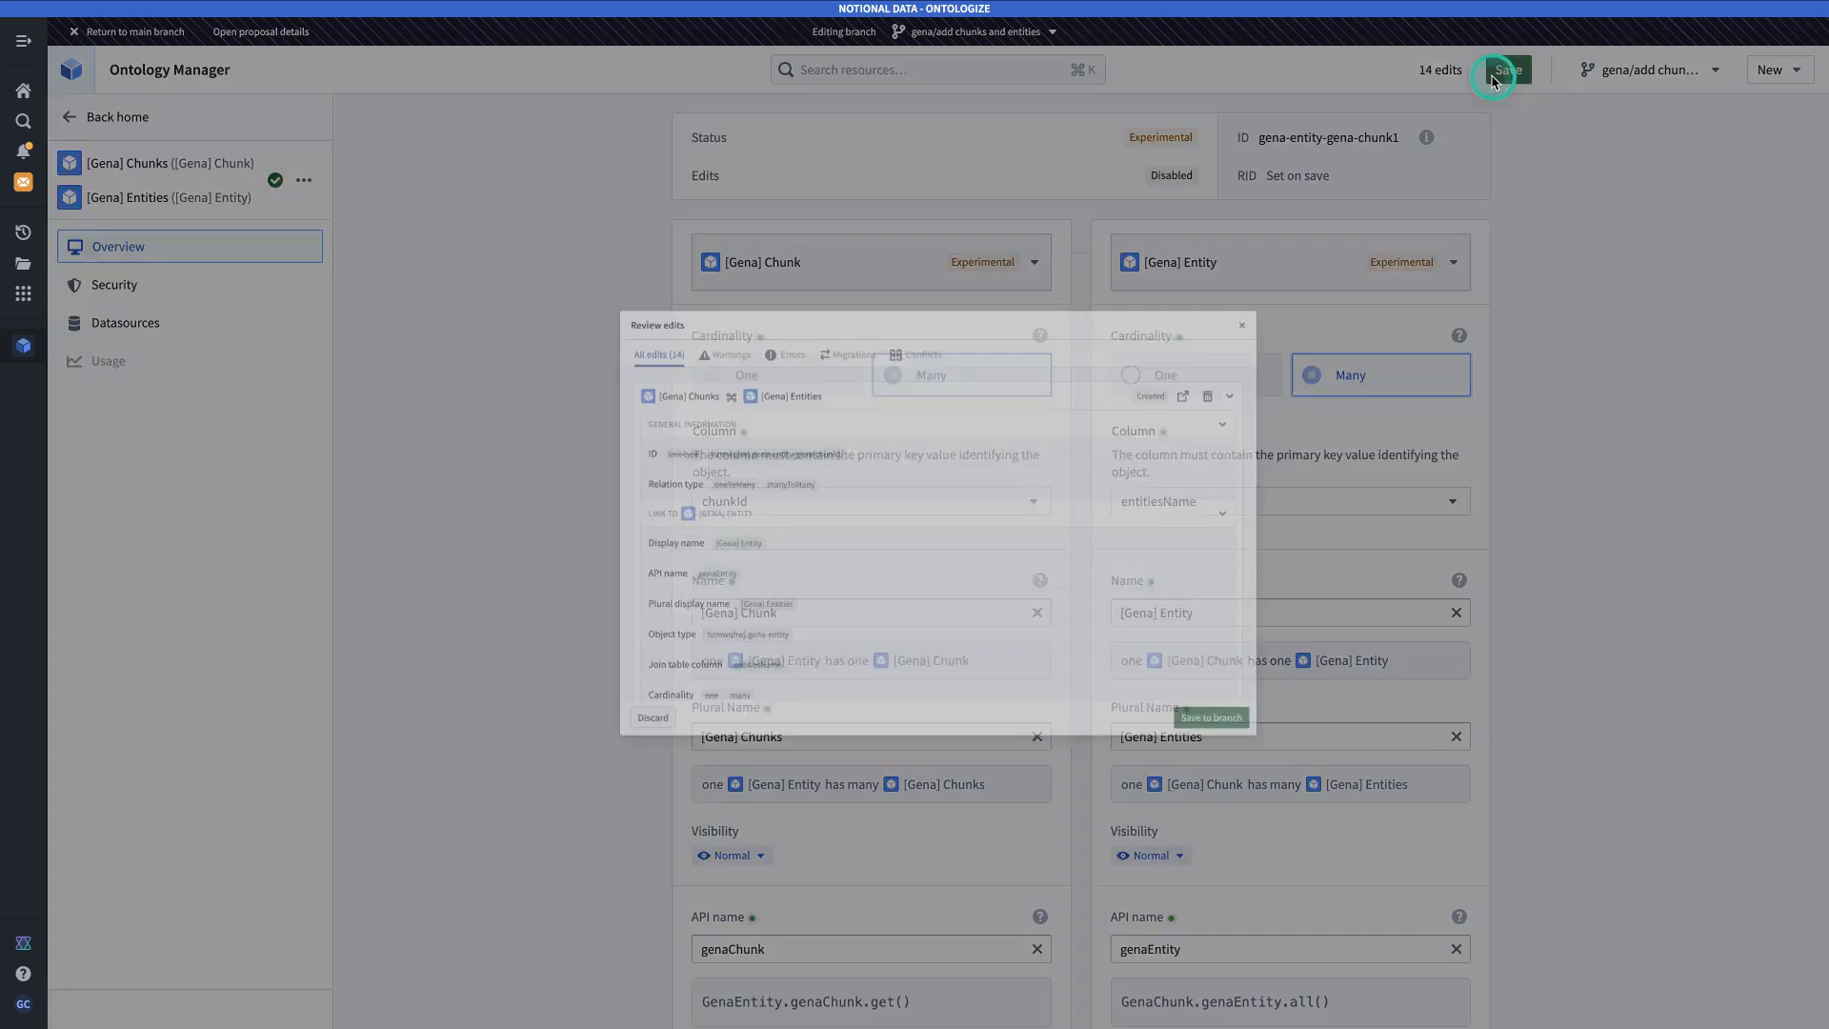
click(1324, 783)
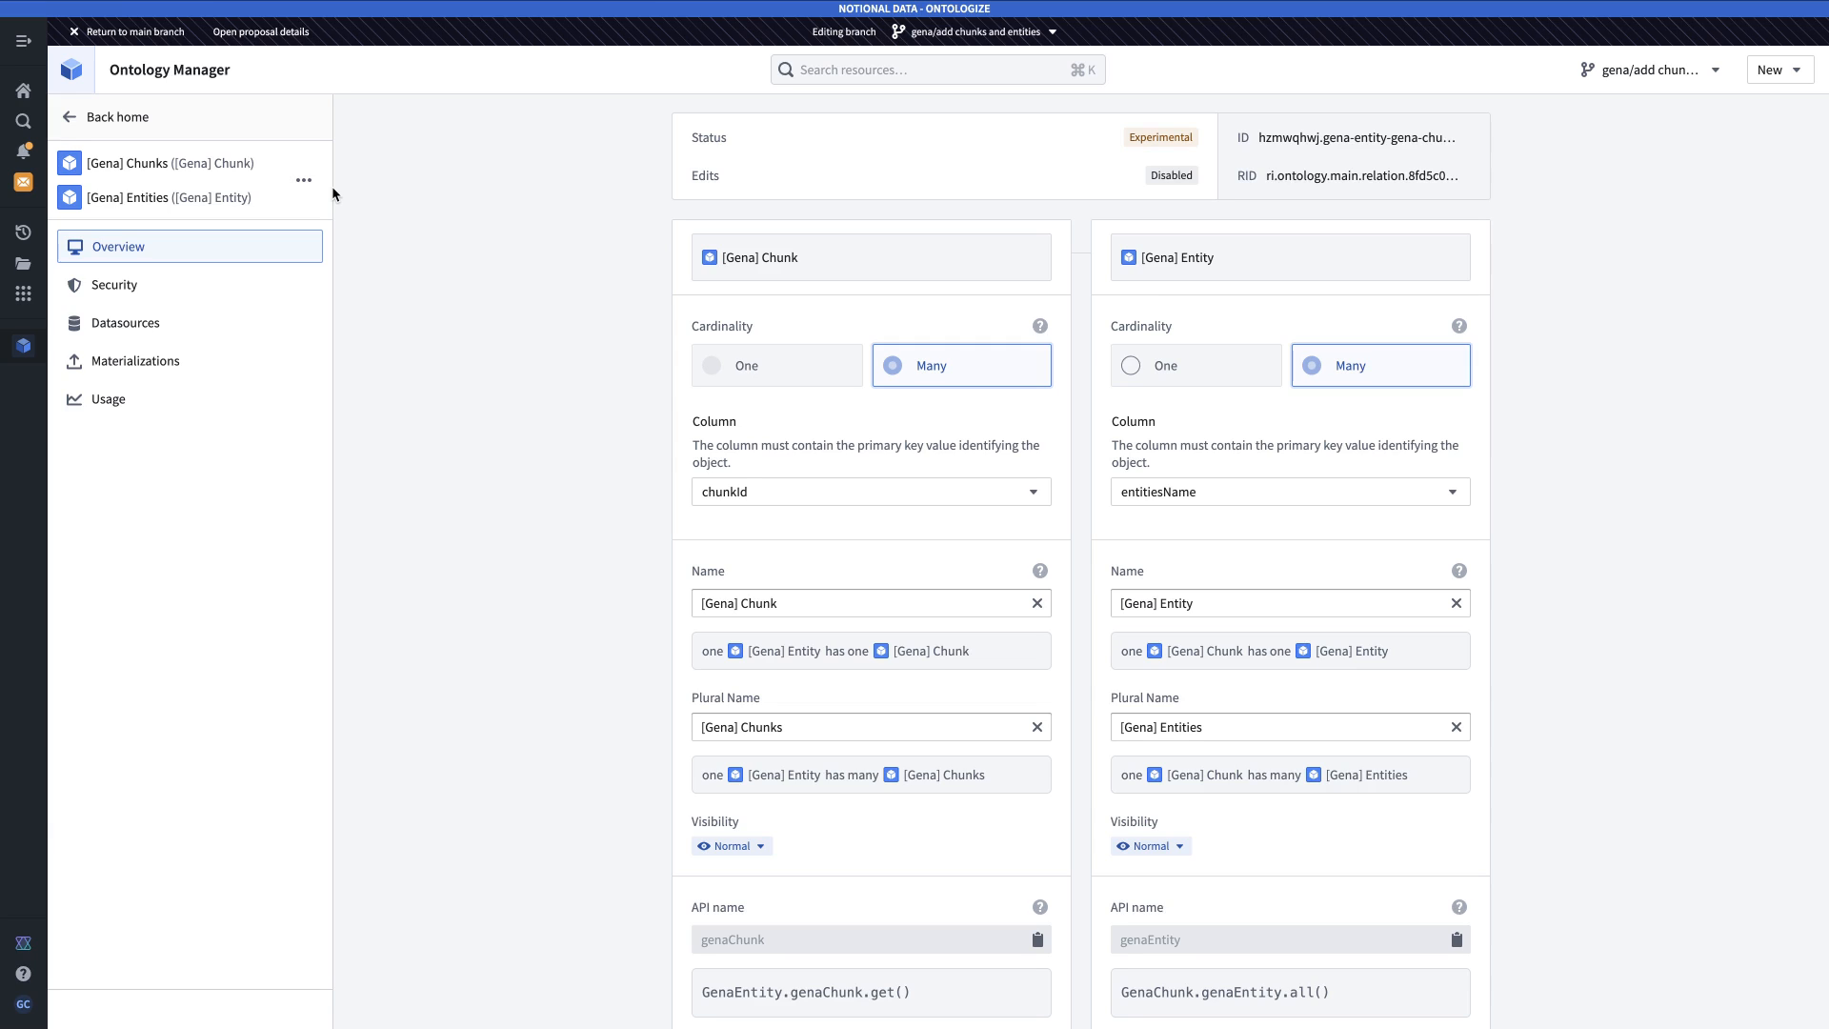
Open the branch's proposal, update it with the latest ontology changes, request its review, approve all edits and merge it.
click(335, 187)
click(283, 36)
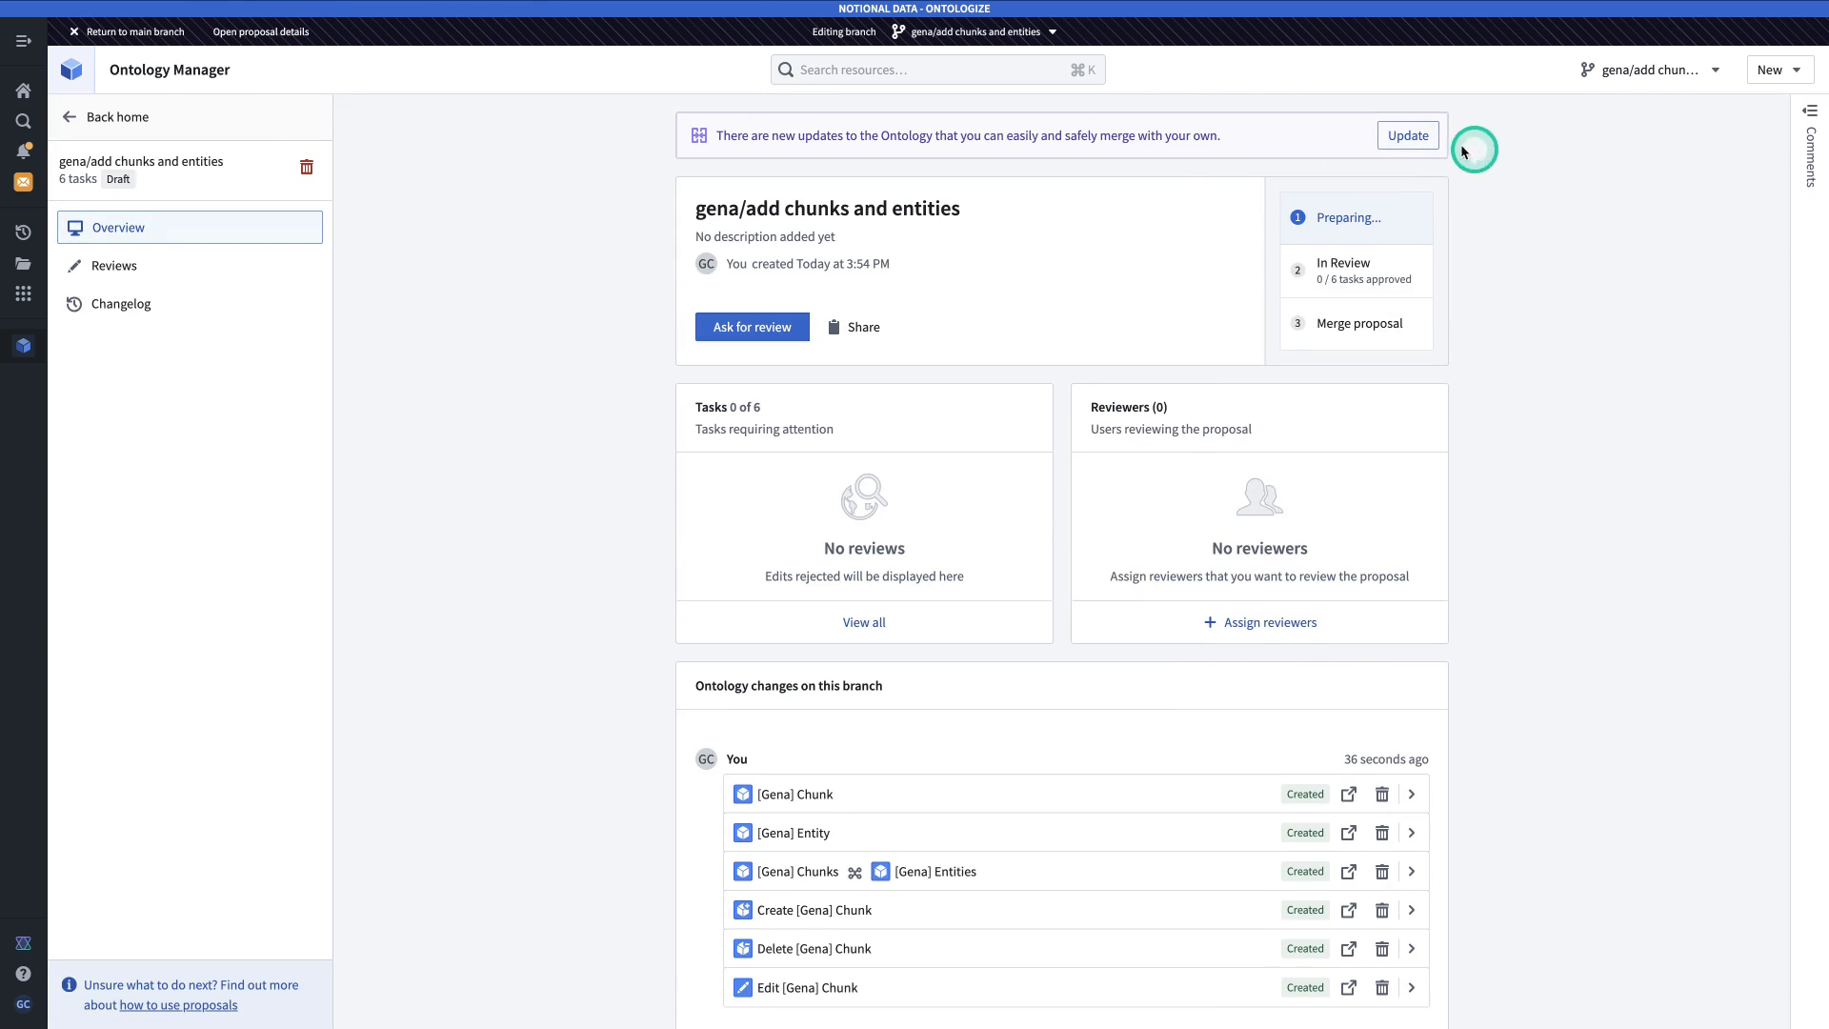
click(1406, 136)
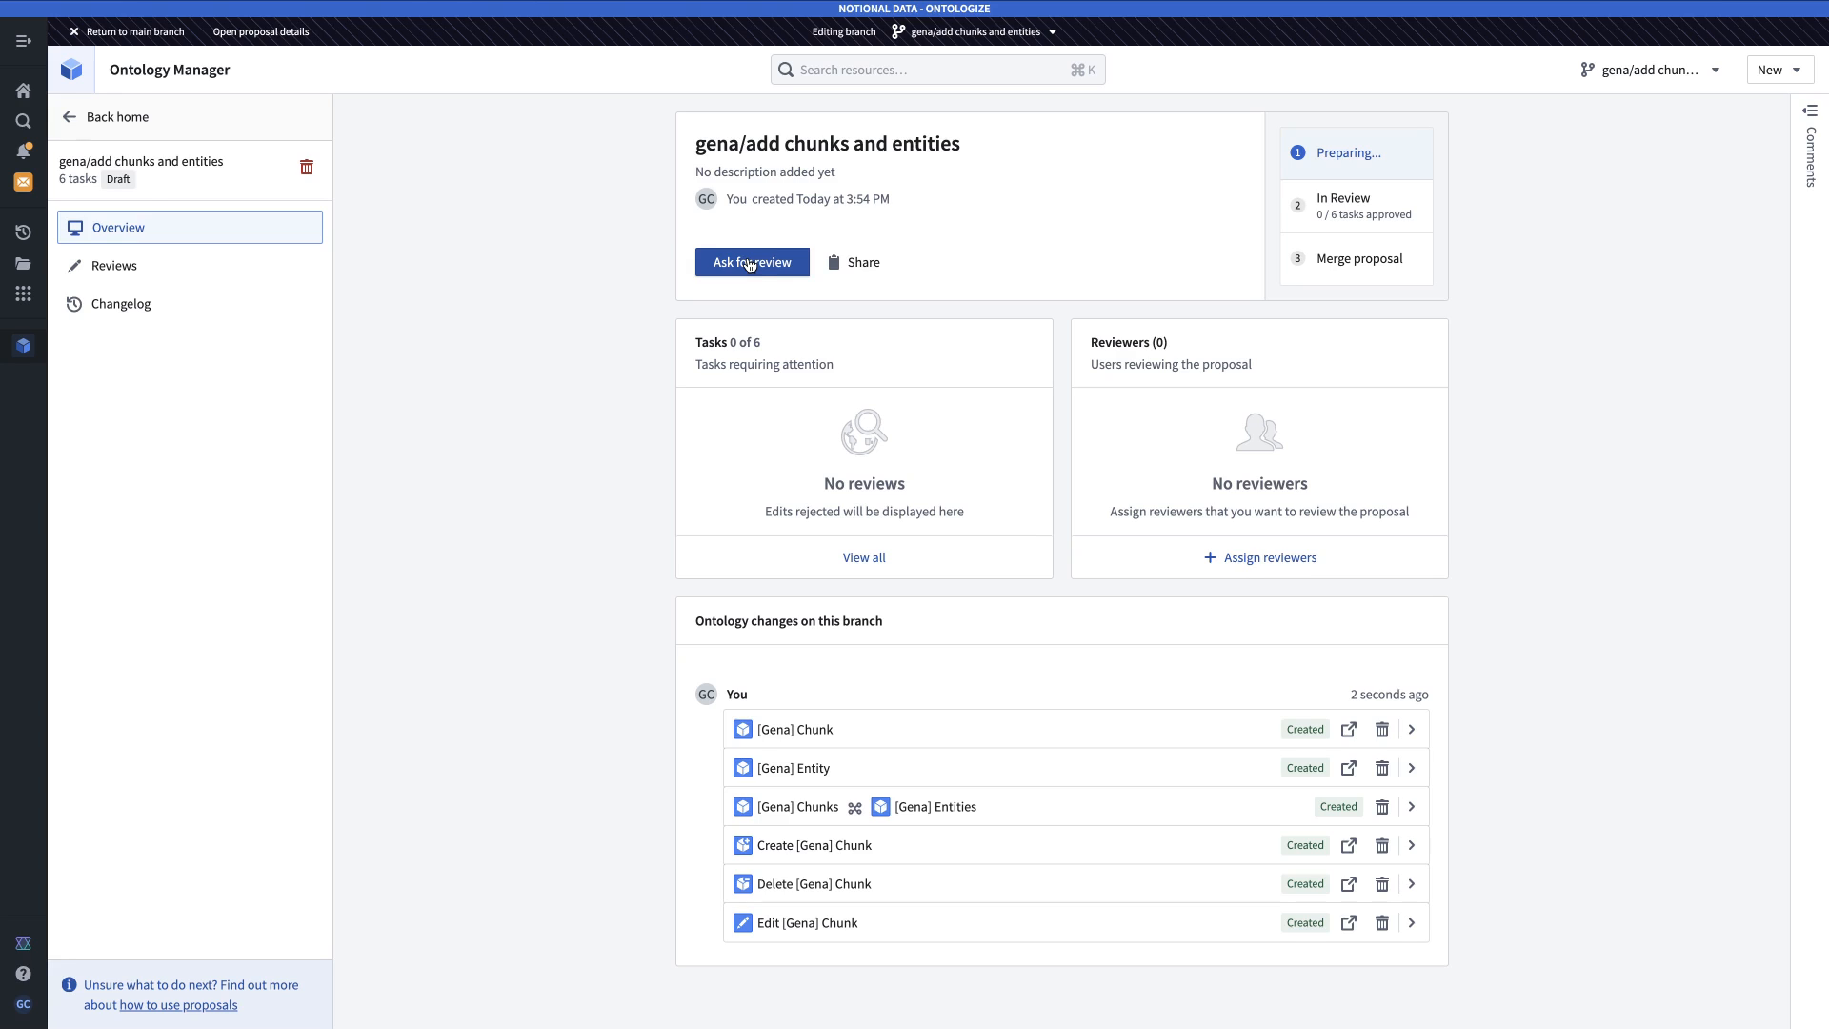
click(750, 263)
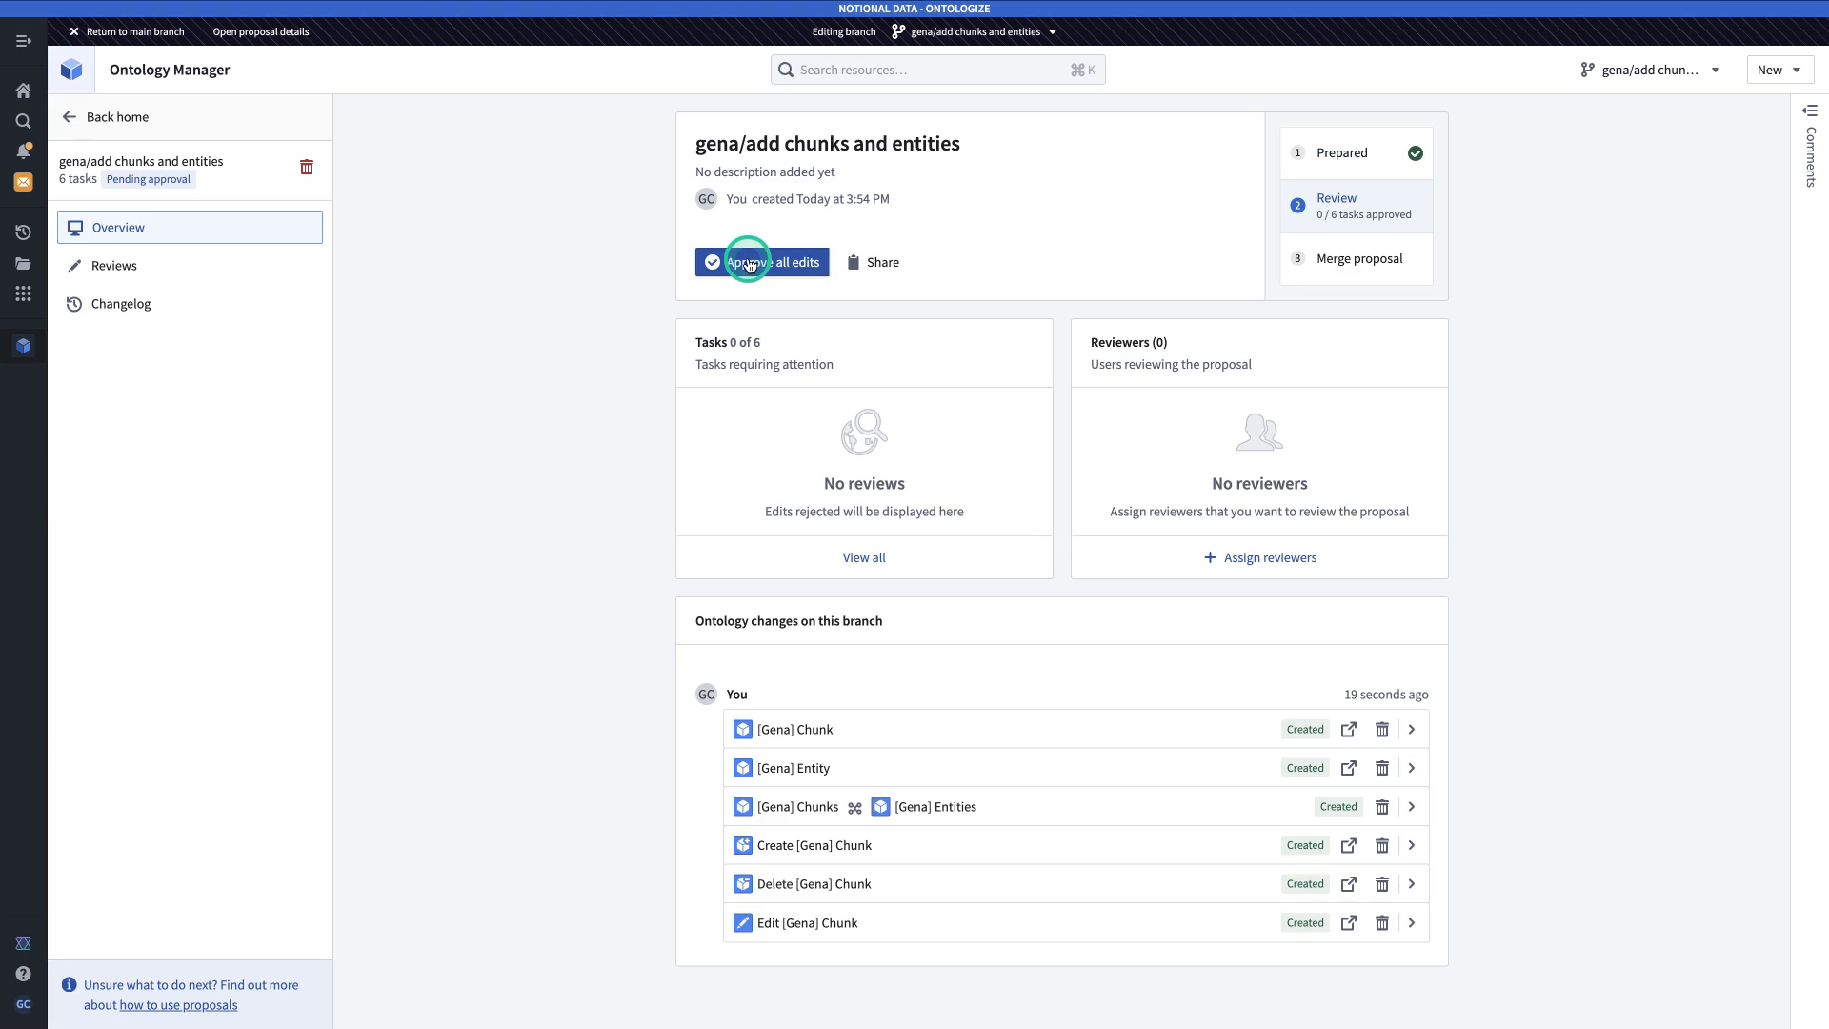
click(745, 262)
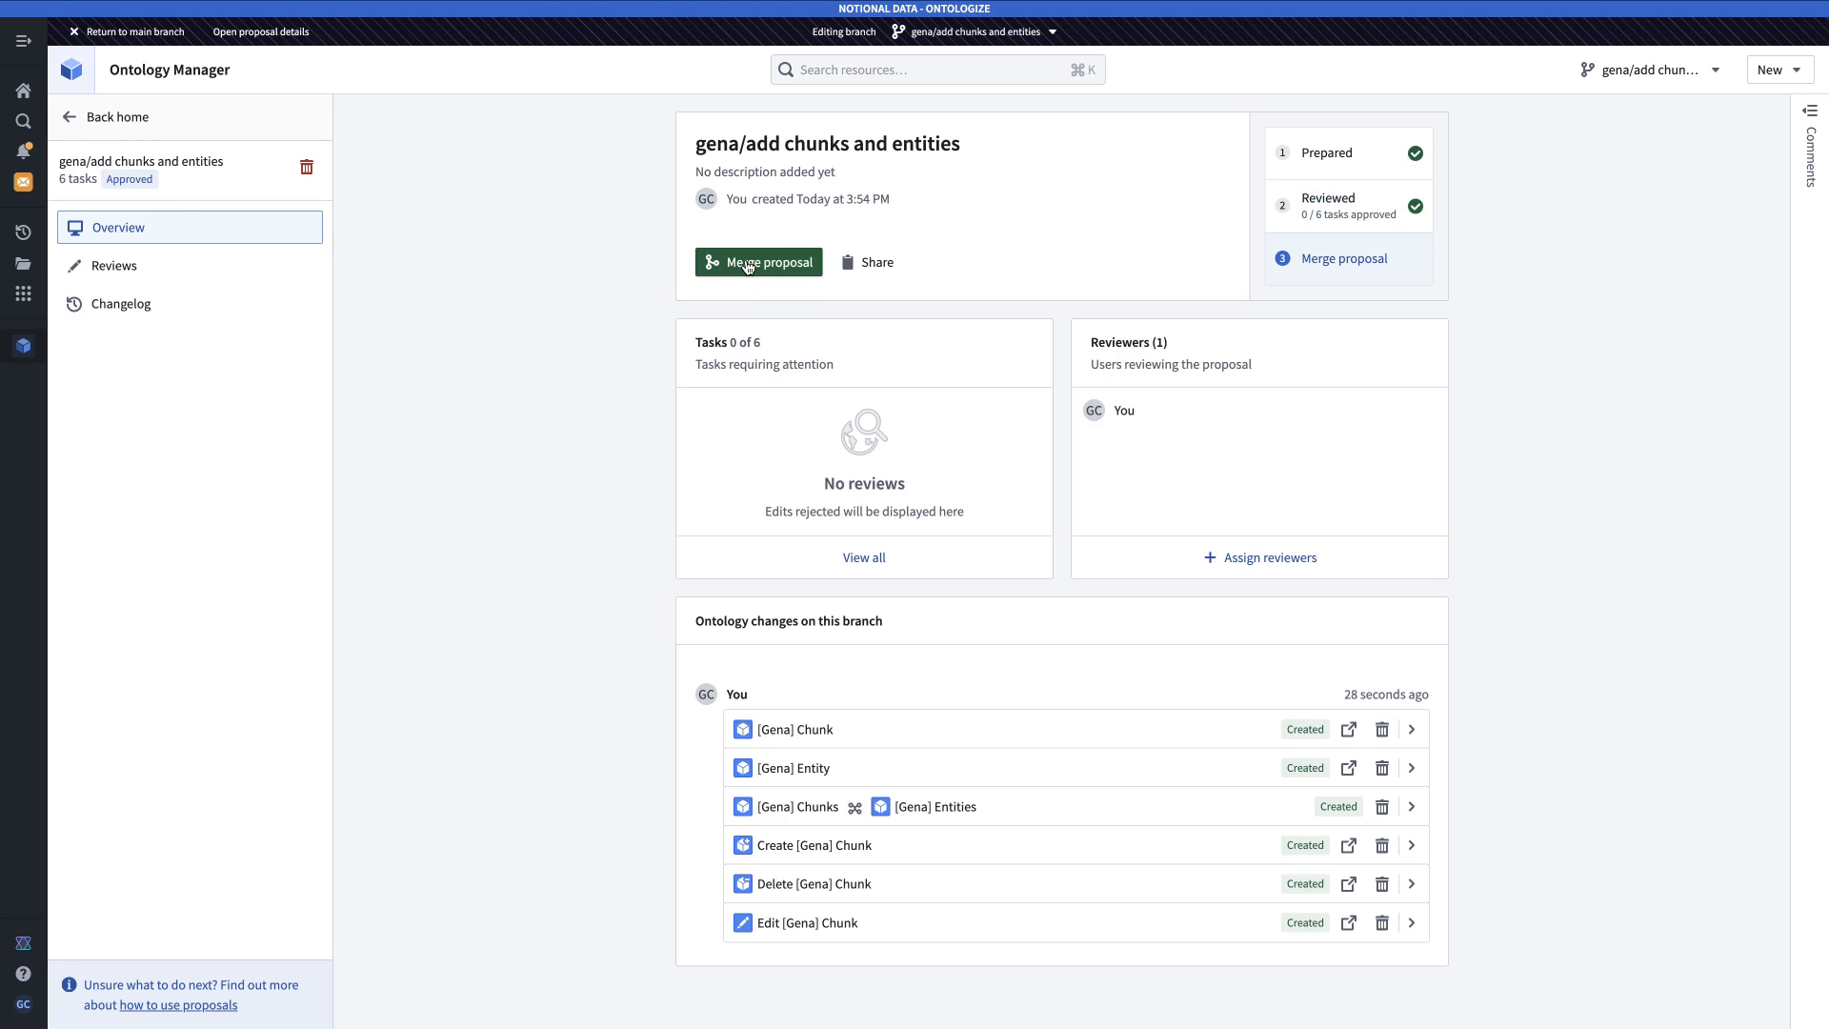
click(748, 265)
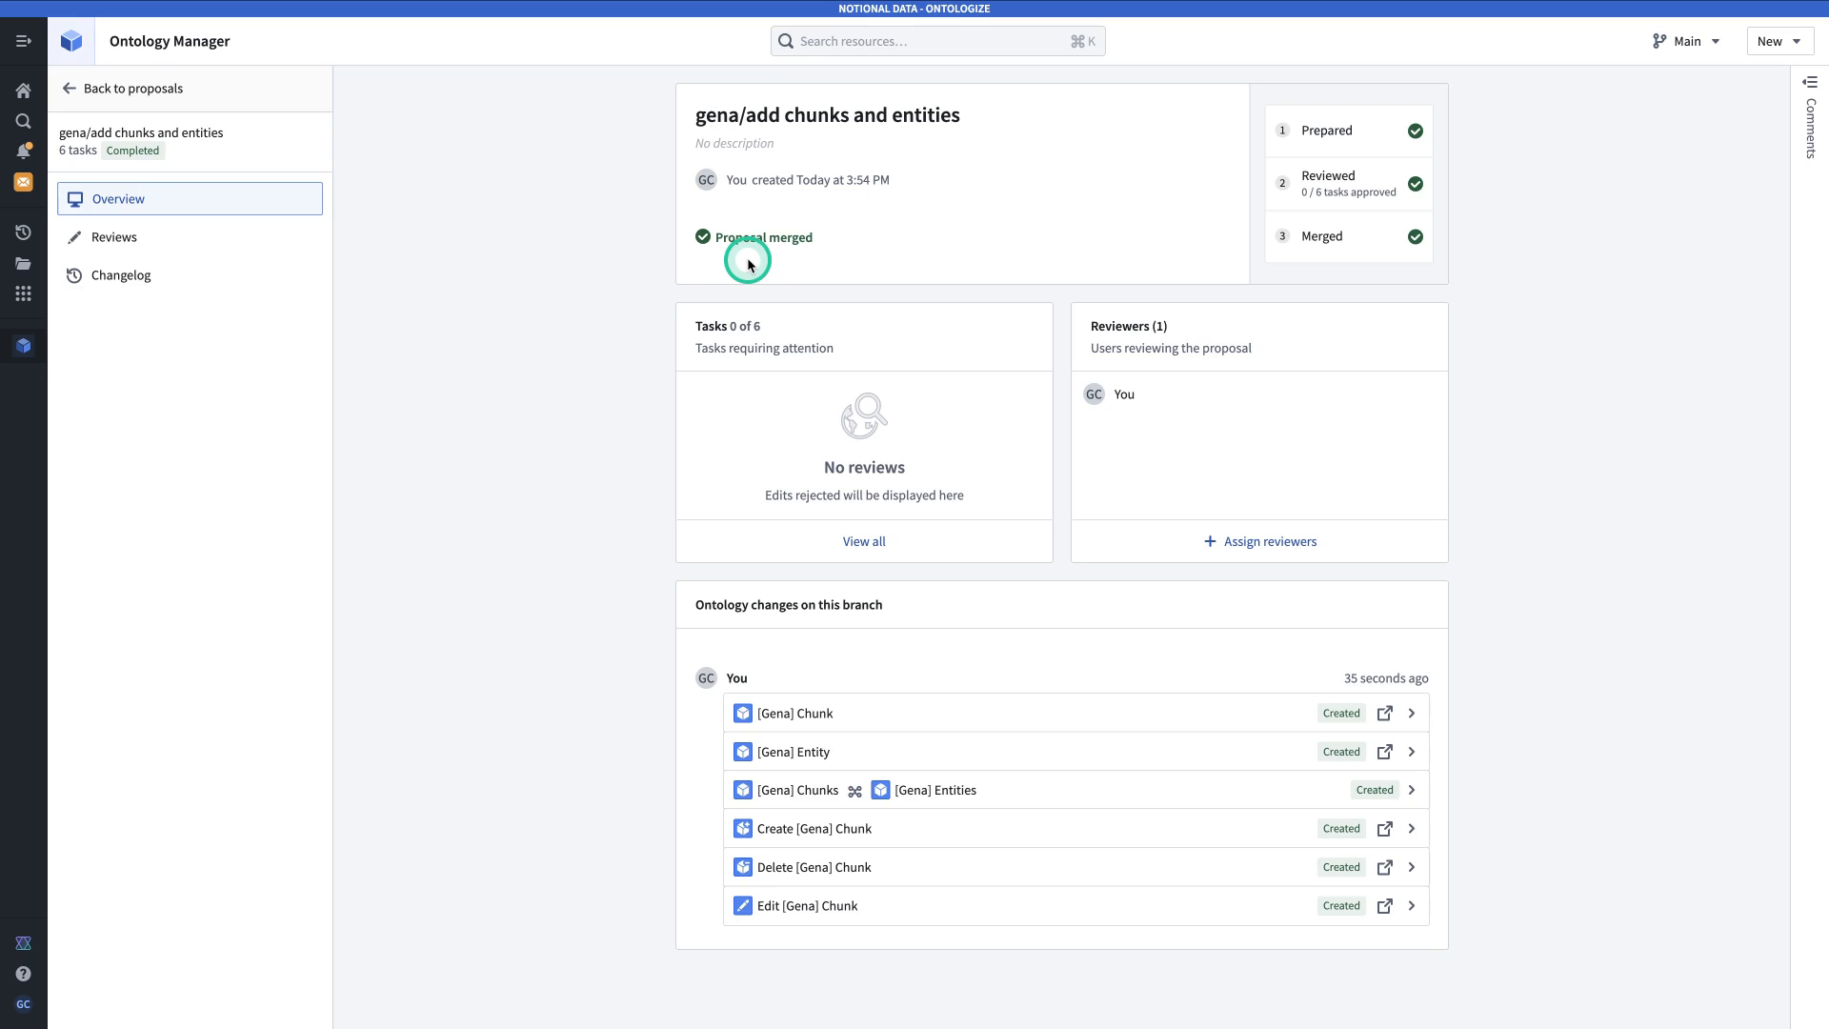
List the object types on the main branch and search the ontology resources for chunk.
click(79, 47)
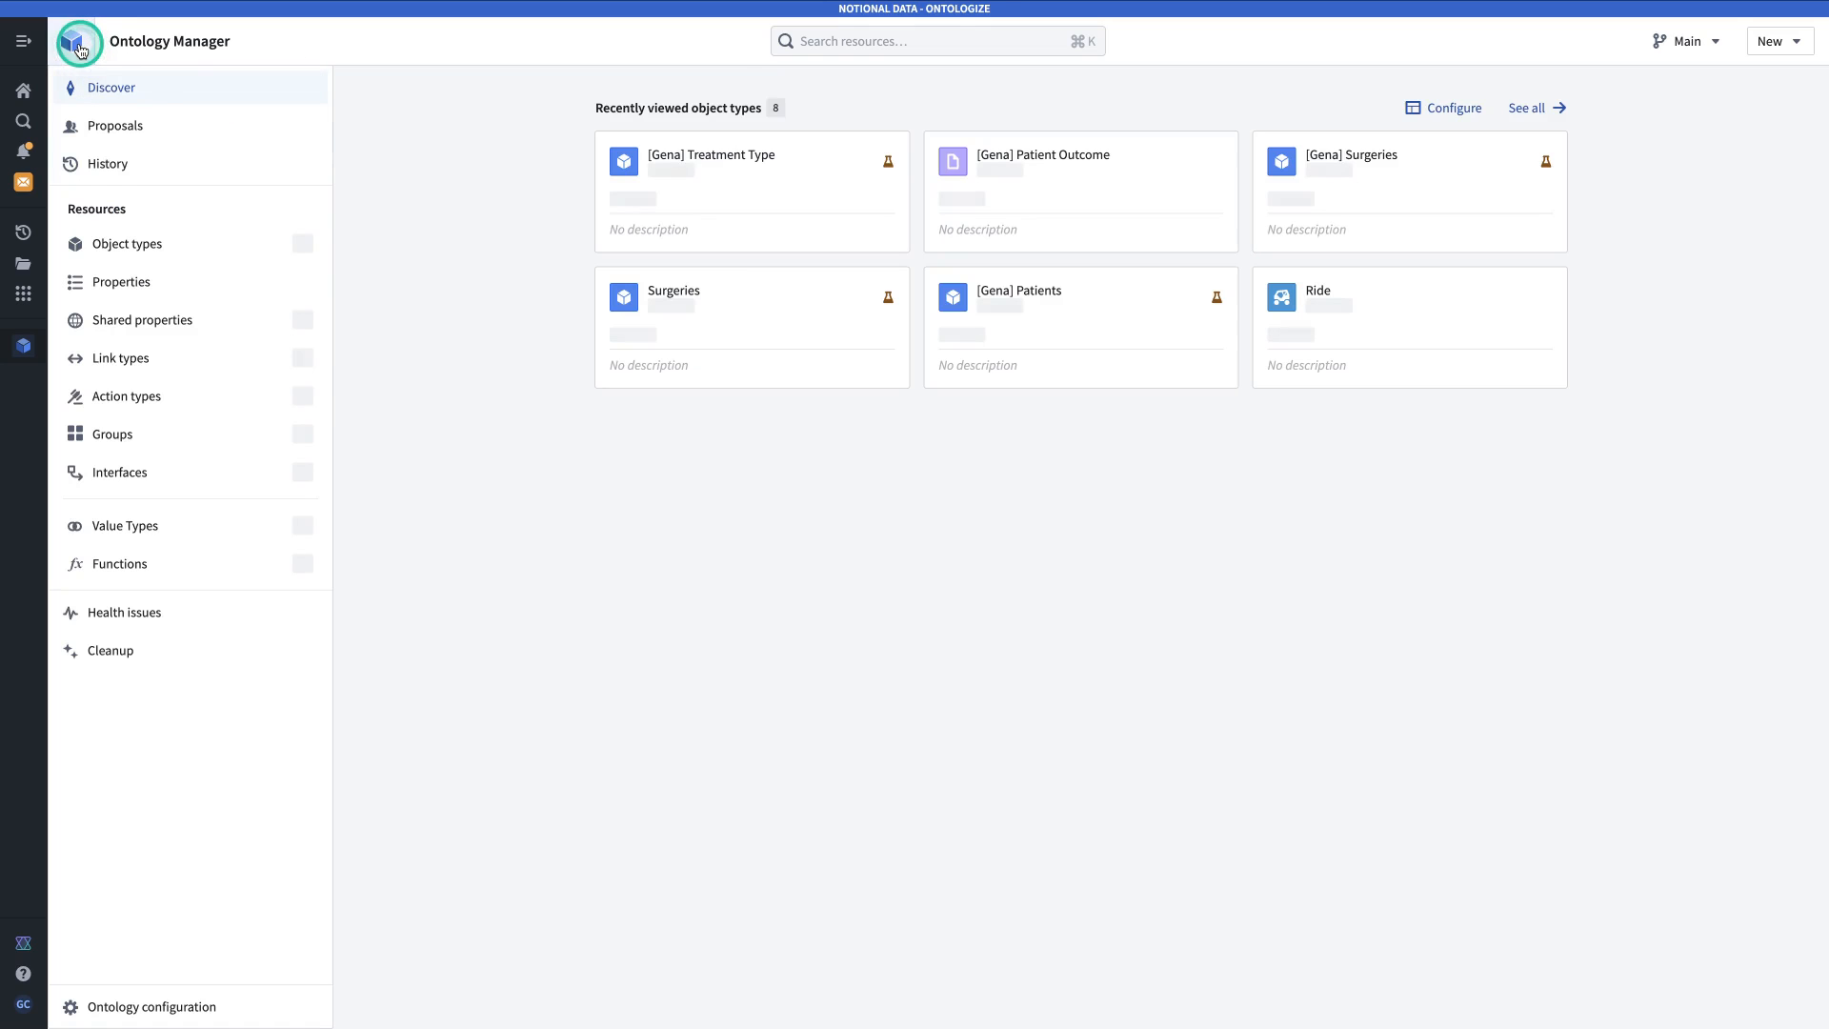
click(200, 255)
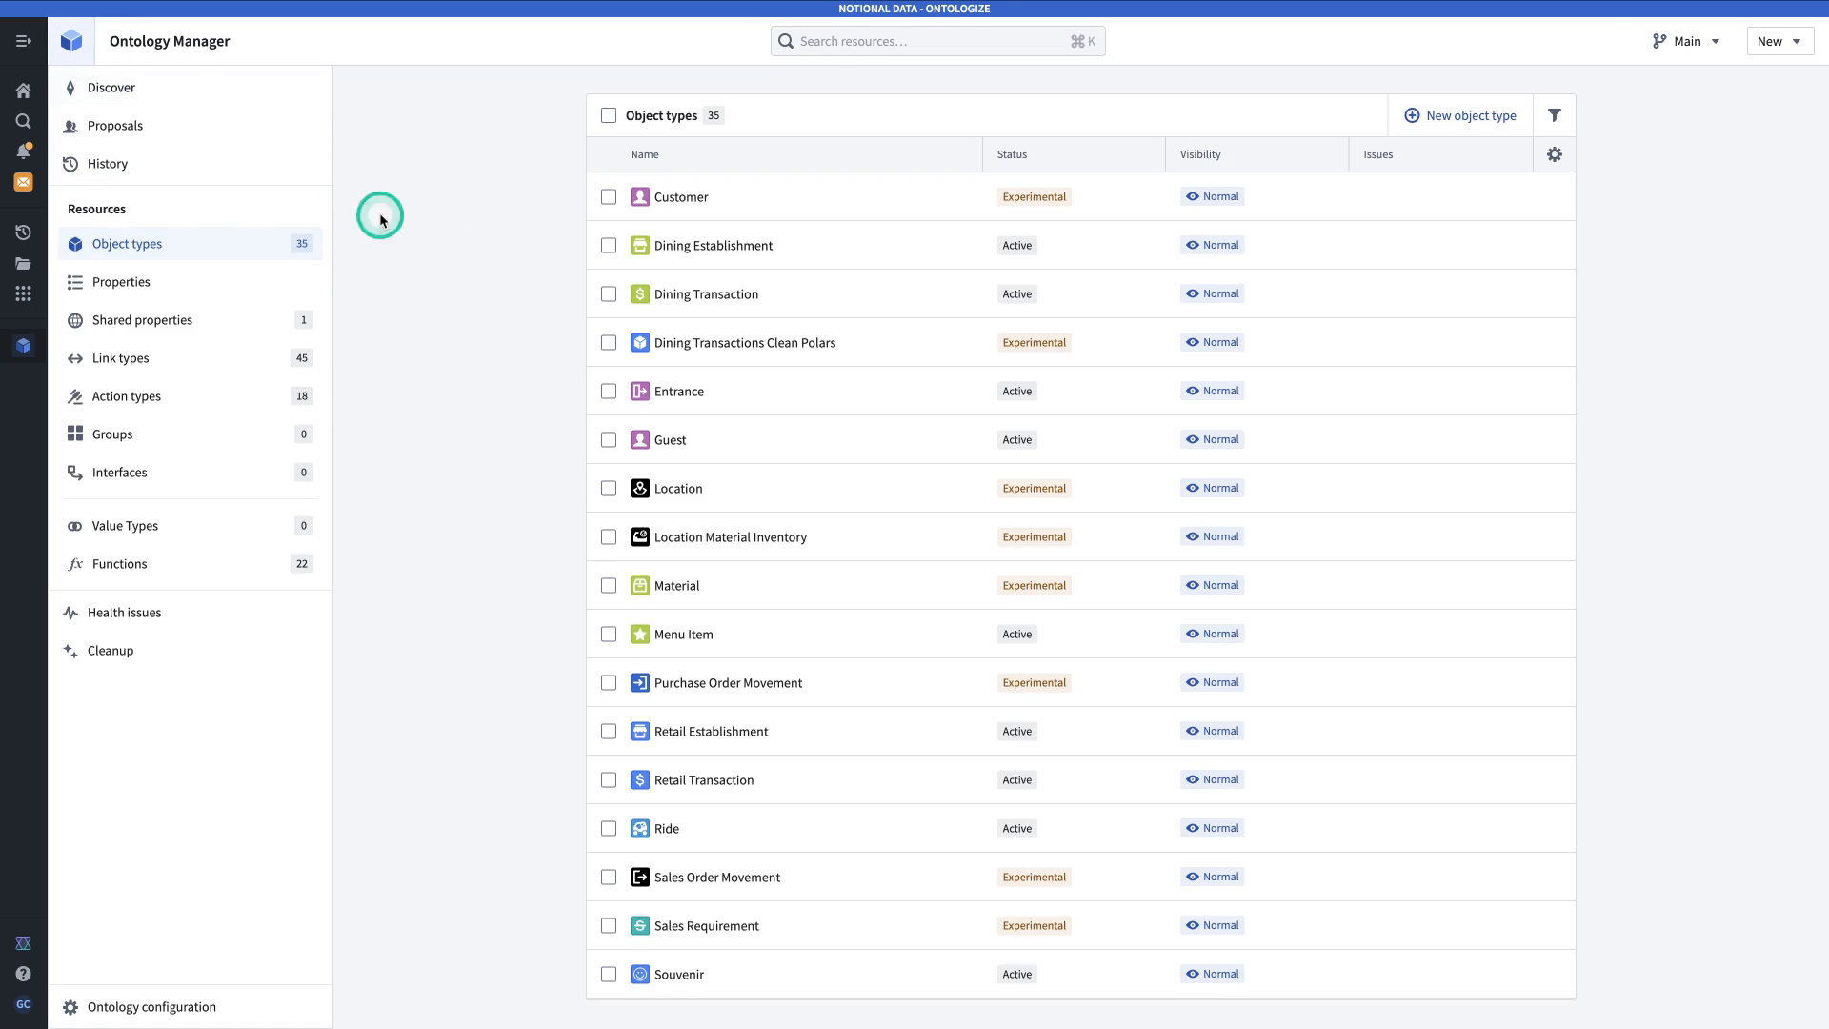
click(911, 36)
text(chunk)
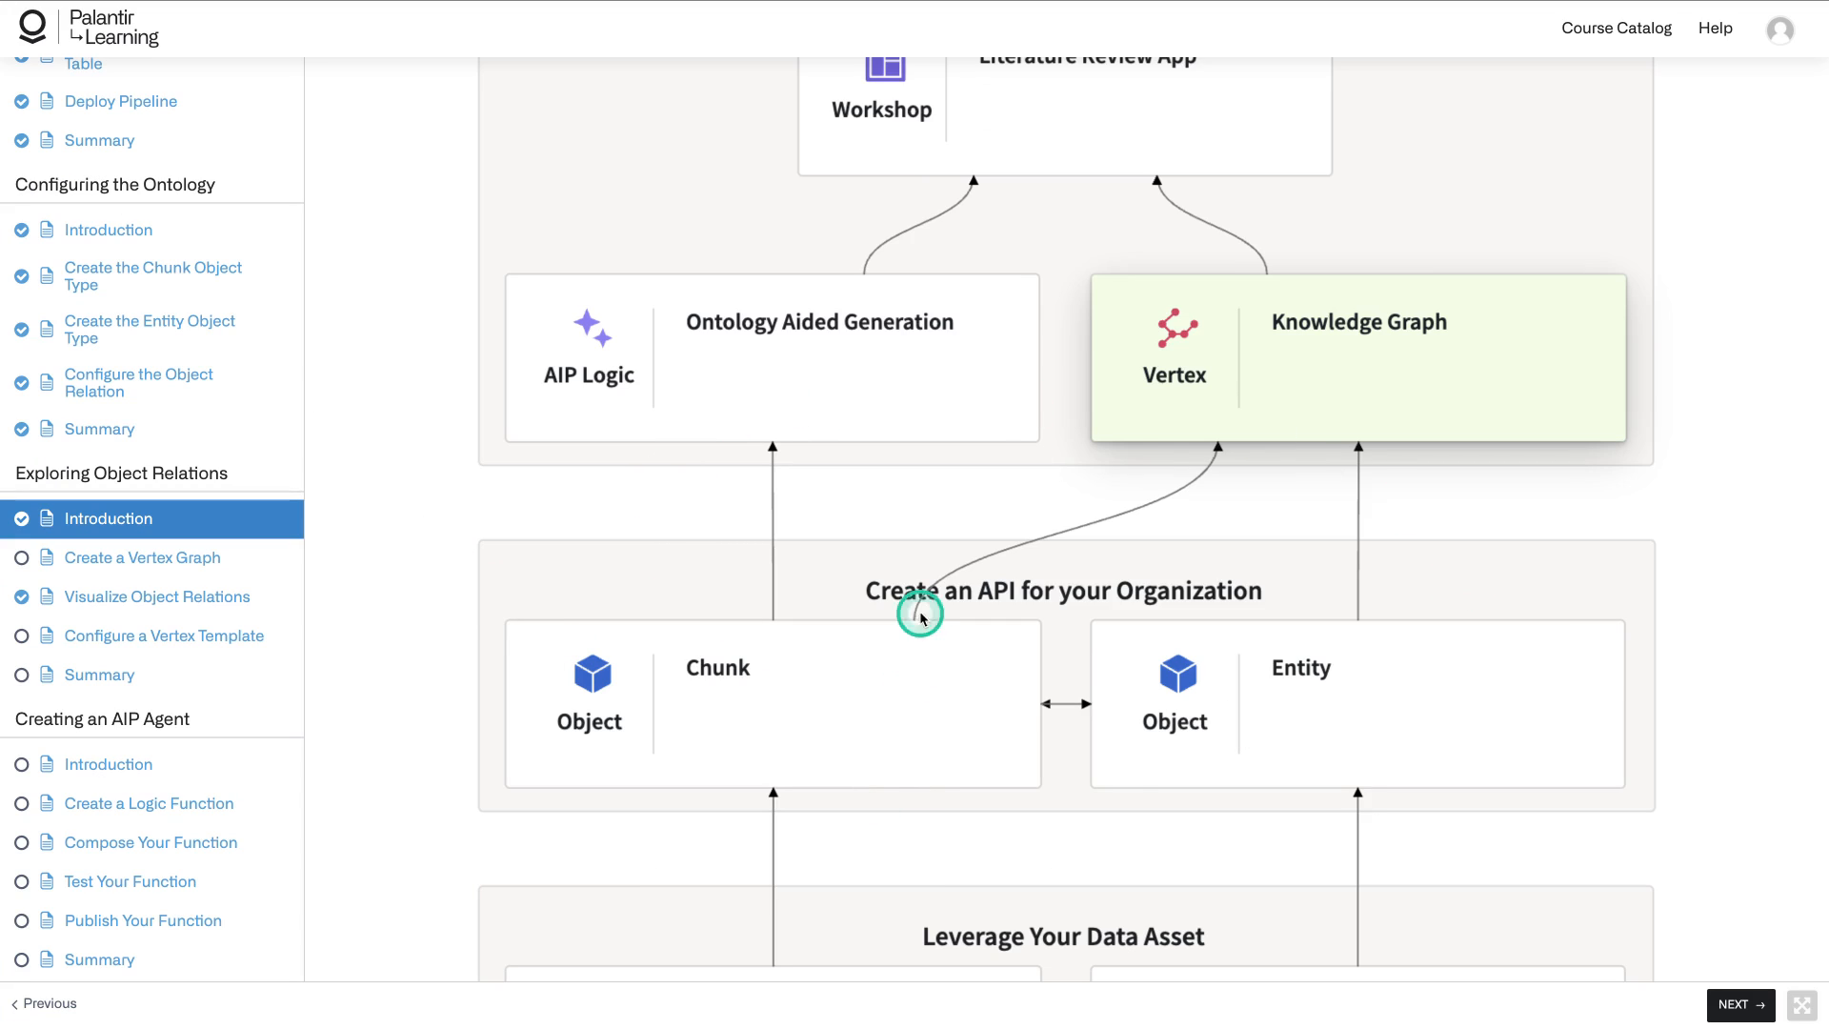
scroll(909, 593, up, 2)
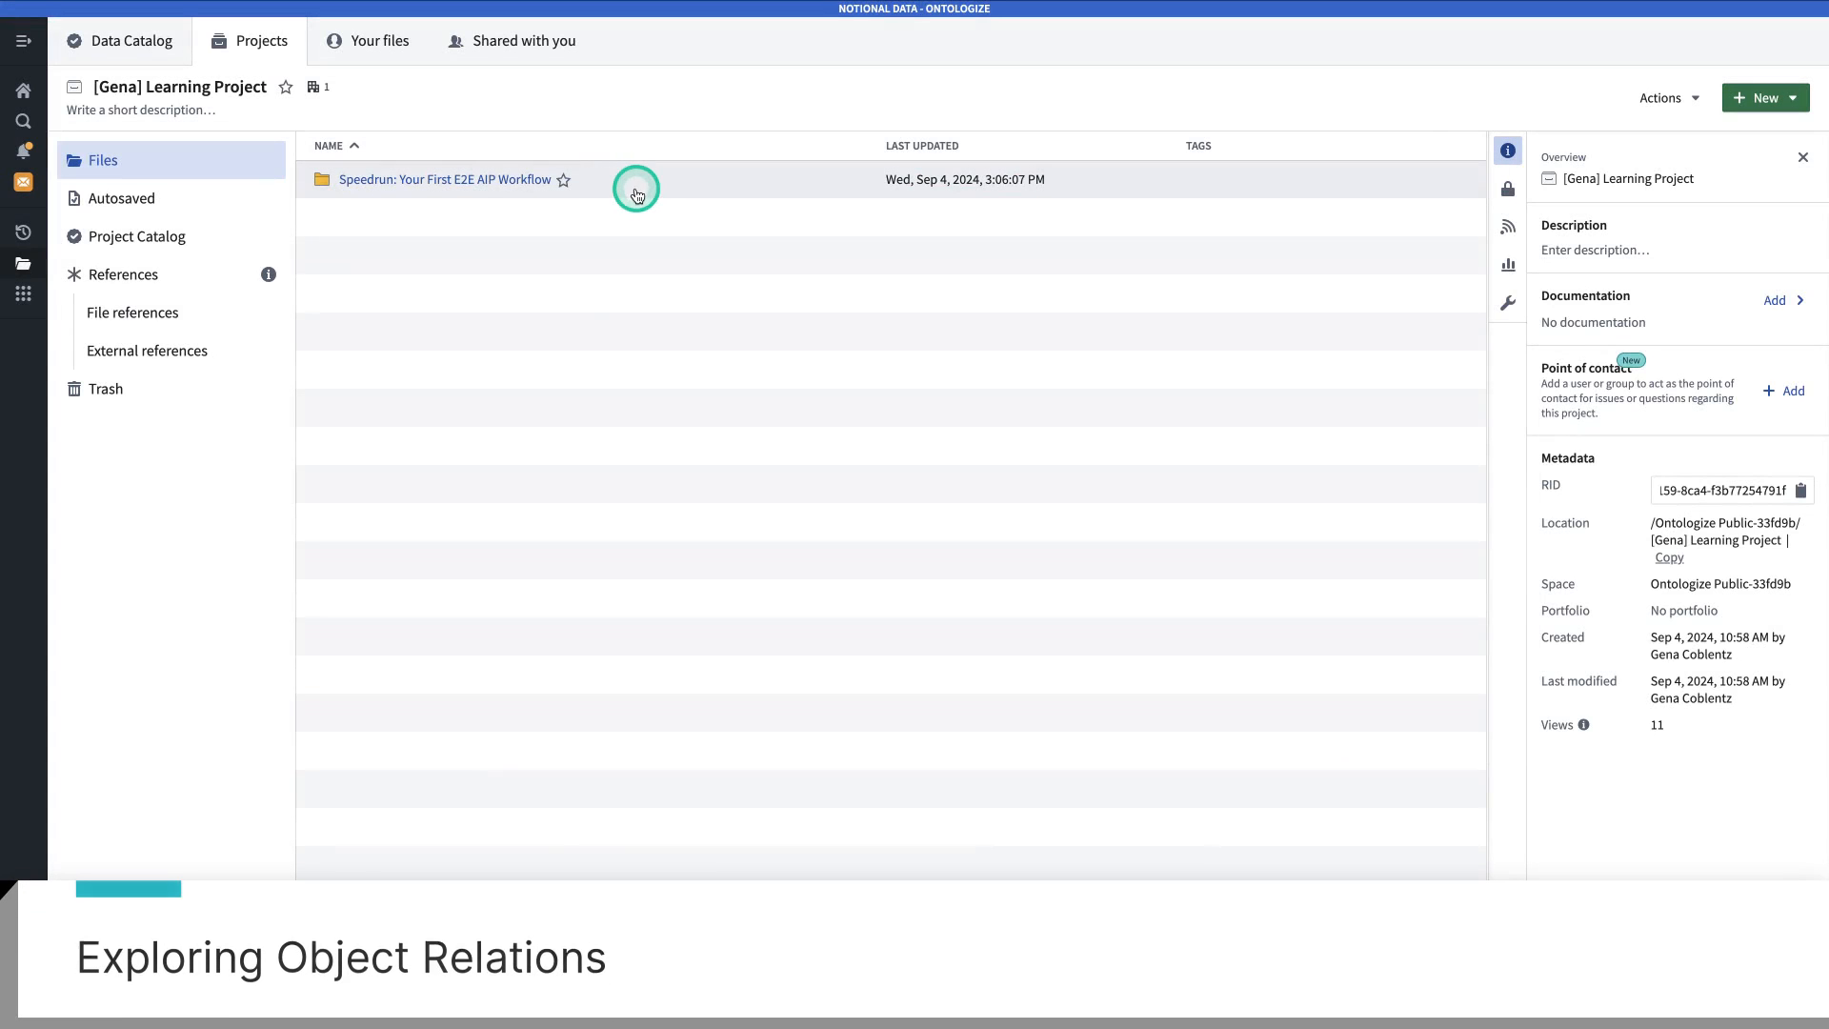
Create a new Vertex graph in the project folder Speedrun: Your First E2E AIP Workflow.
double_click(637, 187)
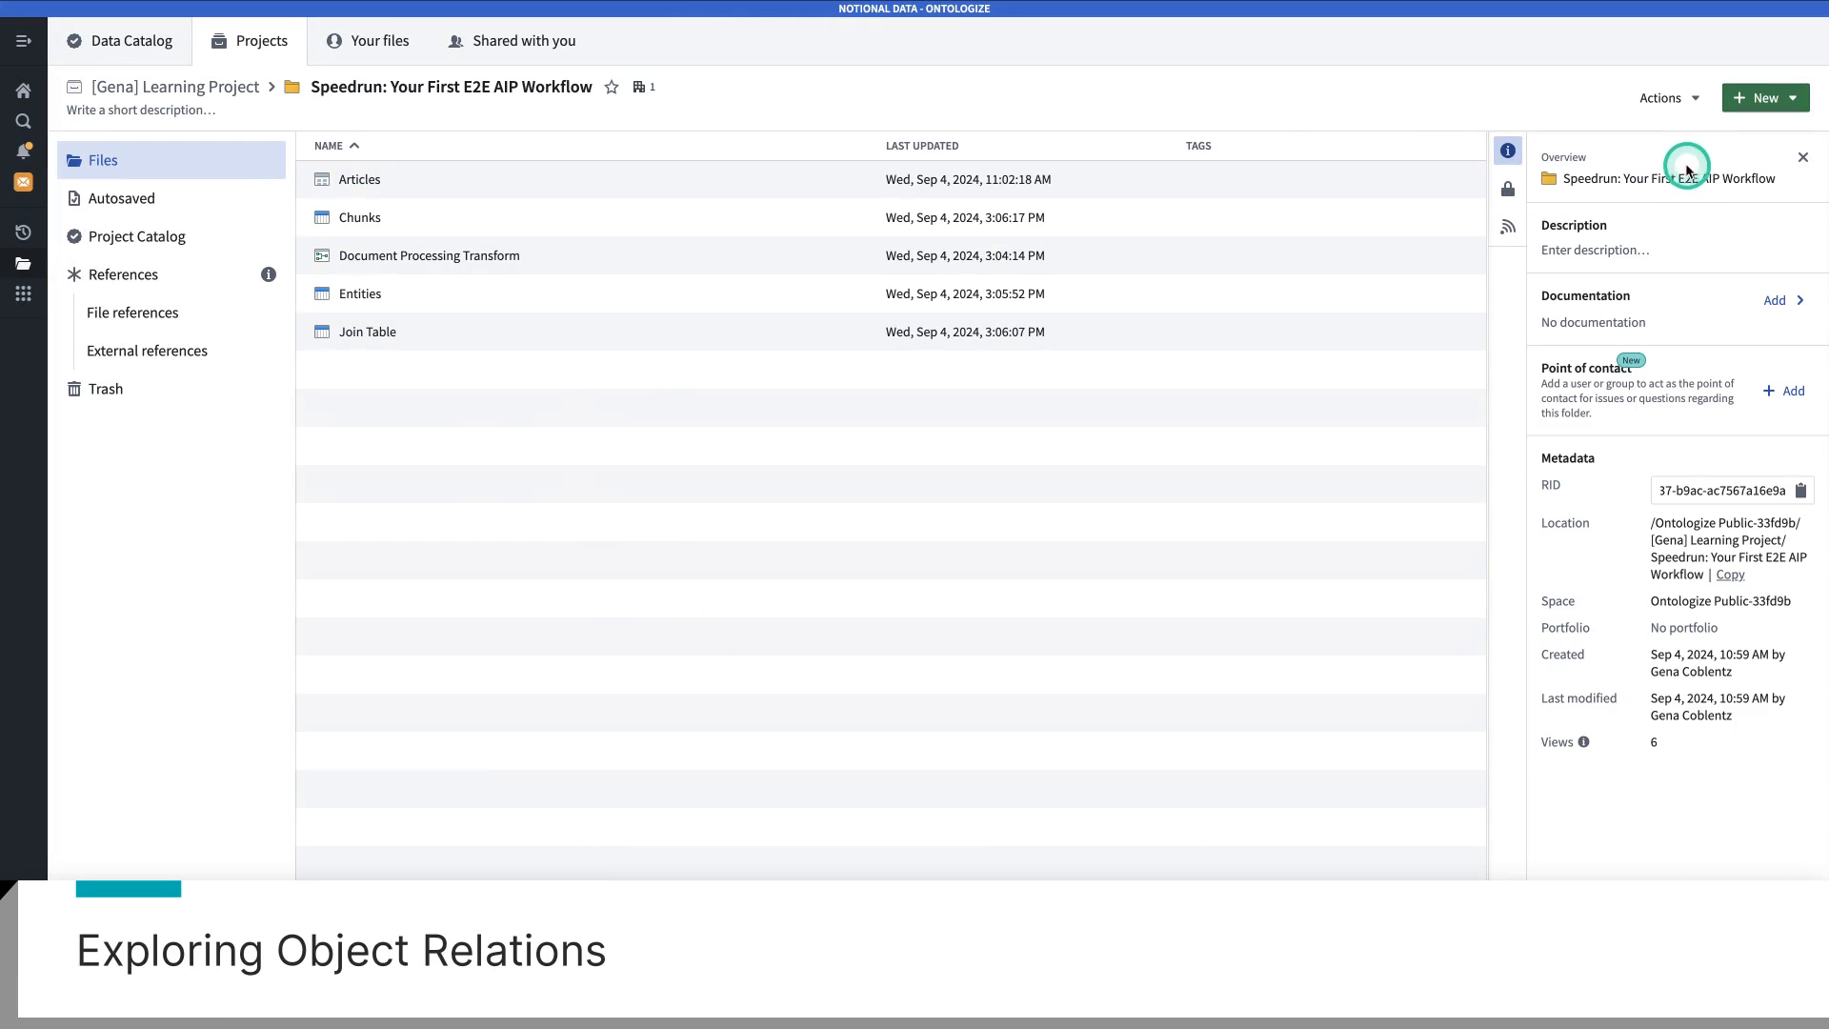
click(1779, 106)
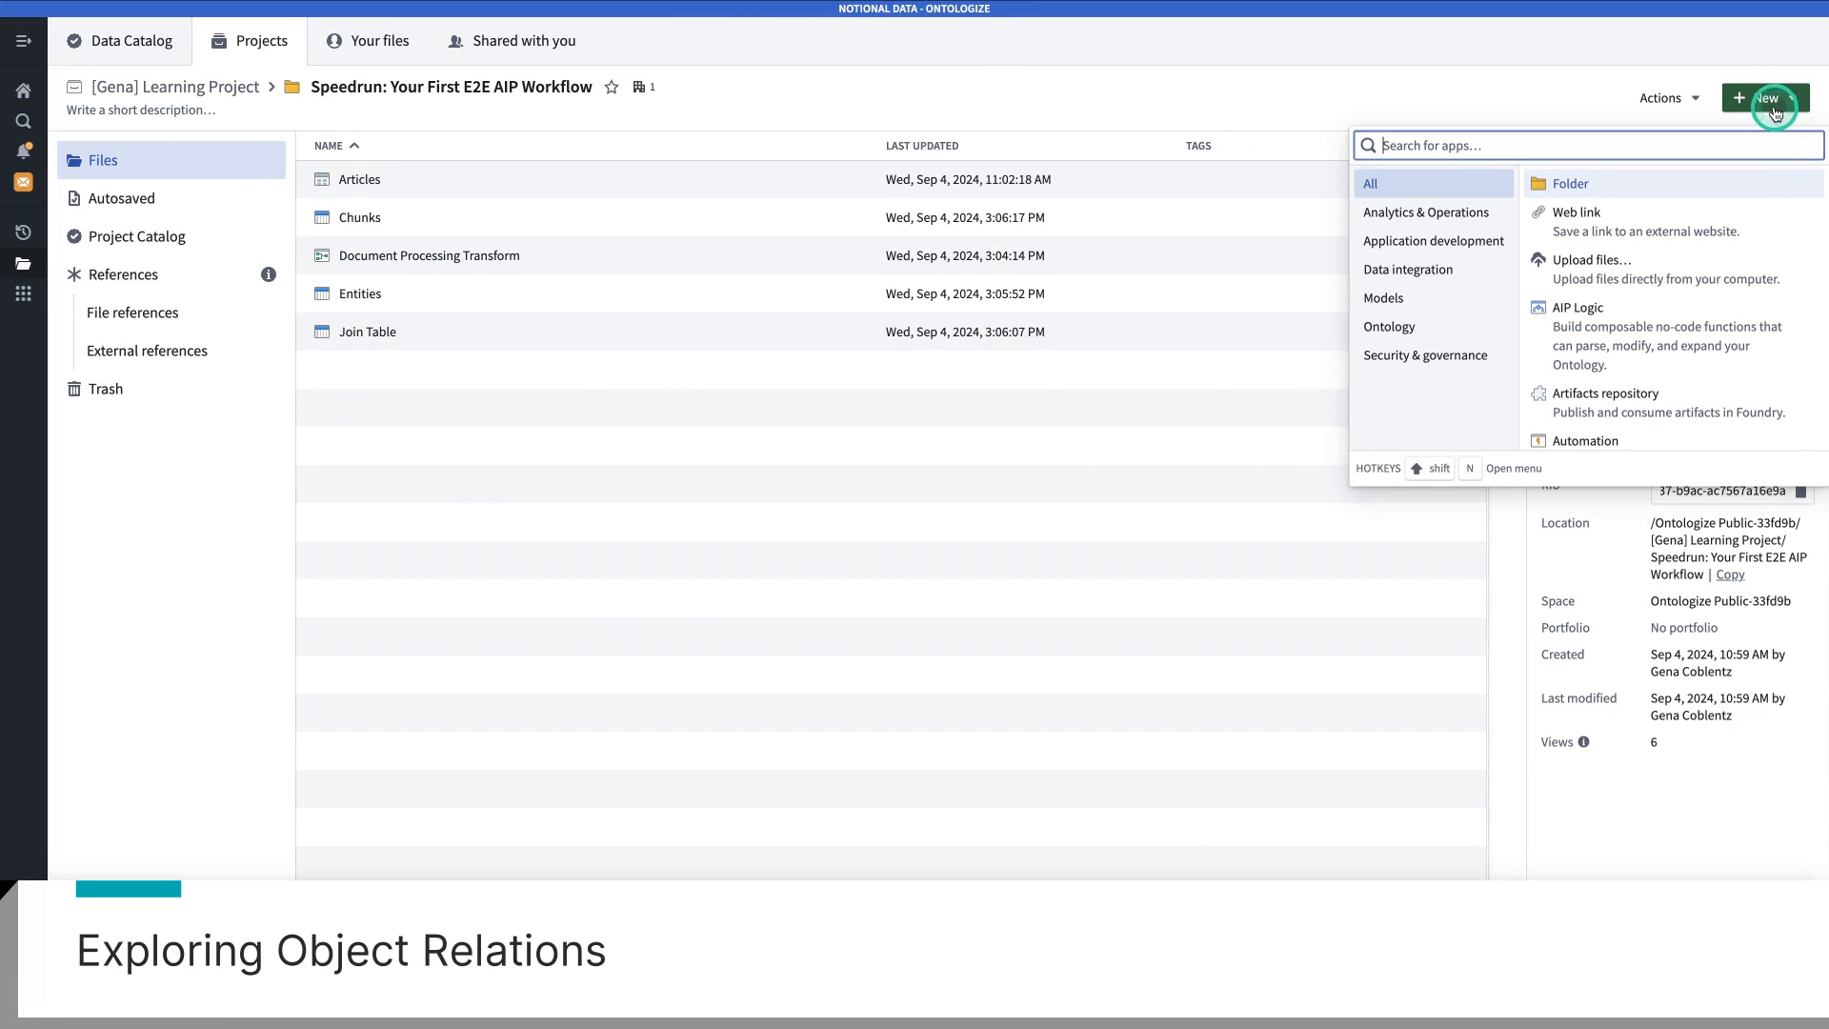
text(verte)
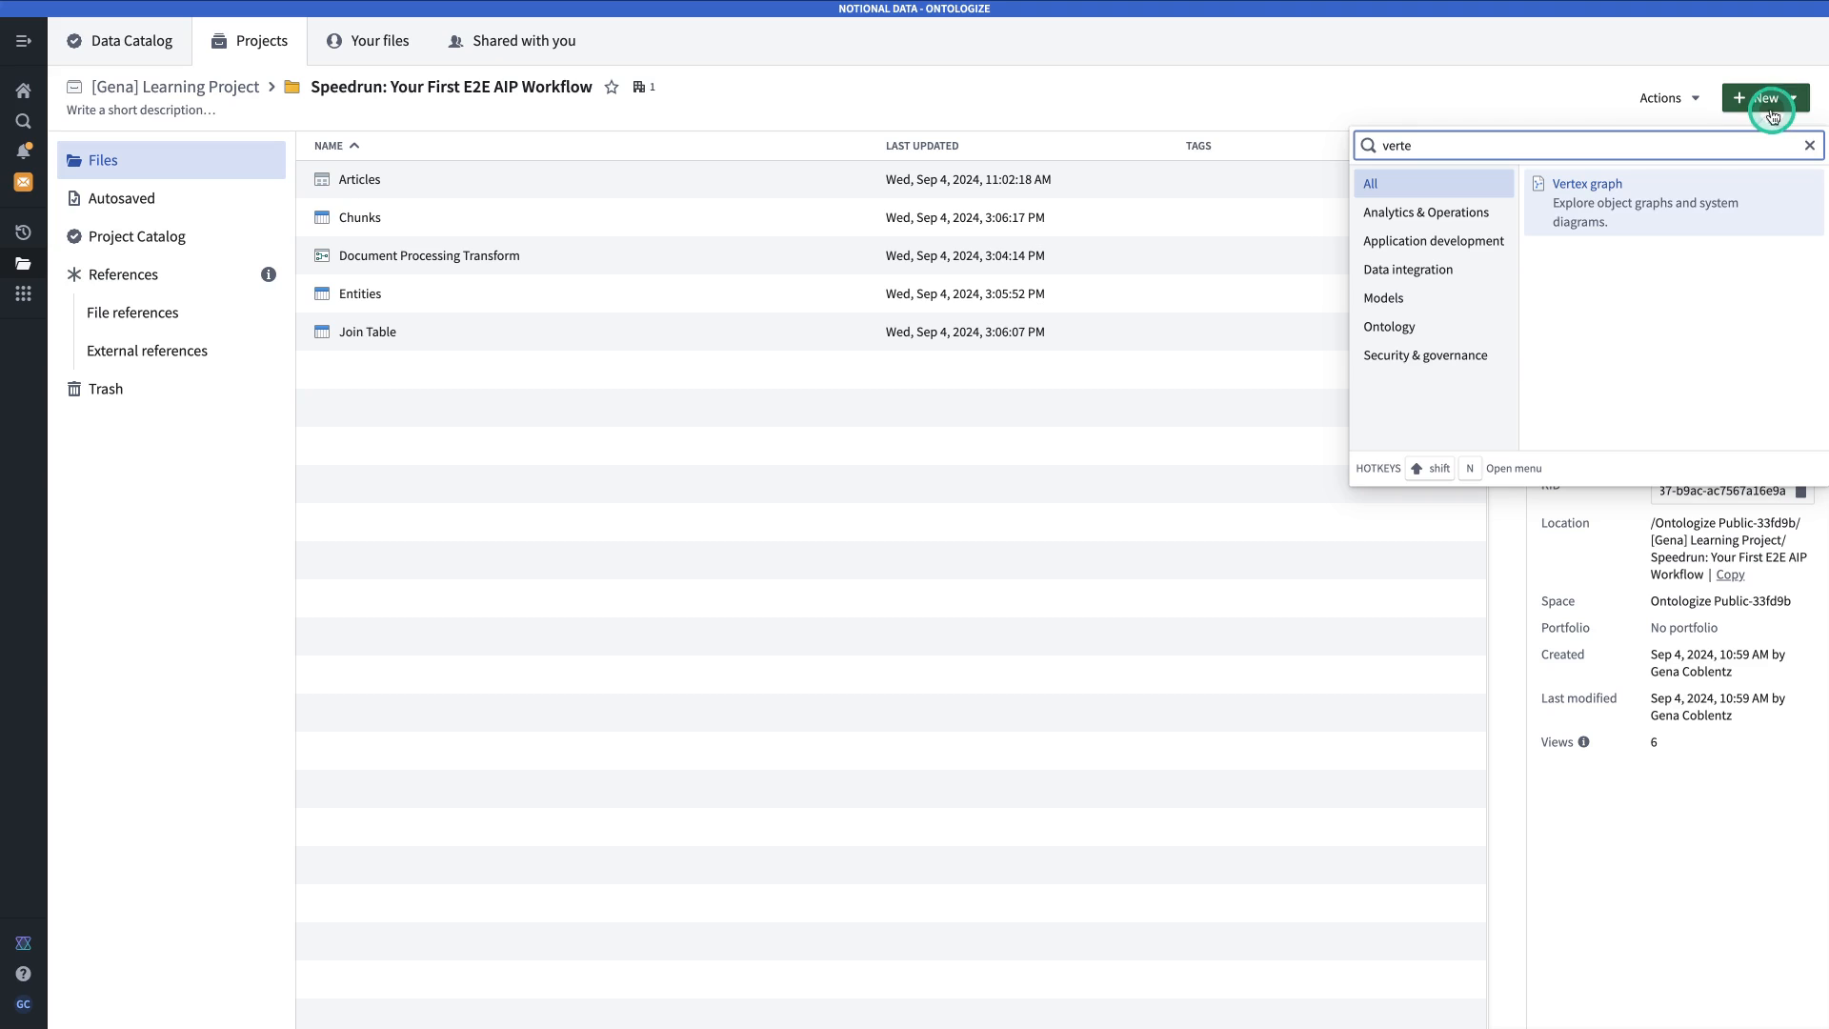
click(1667, 198)
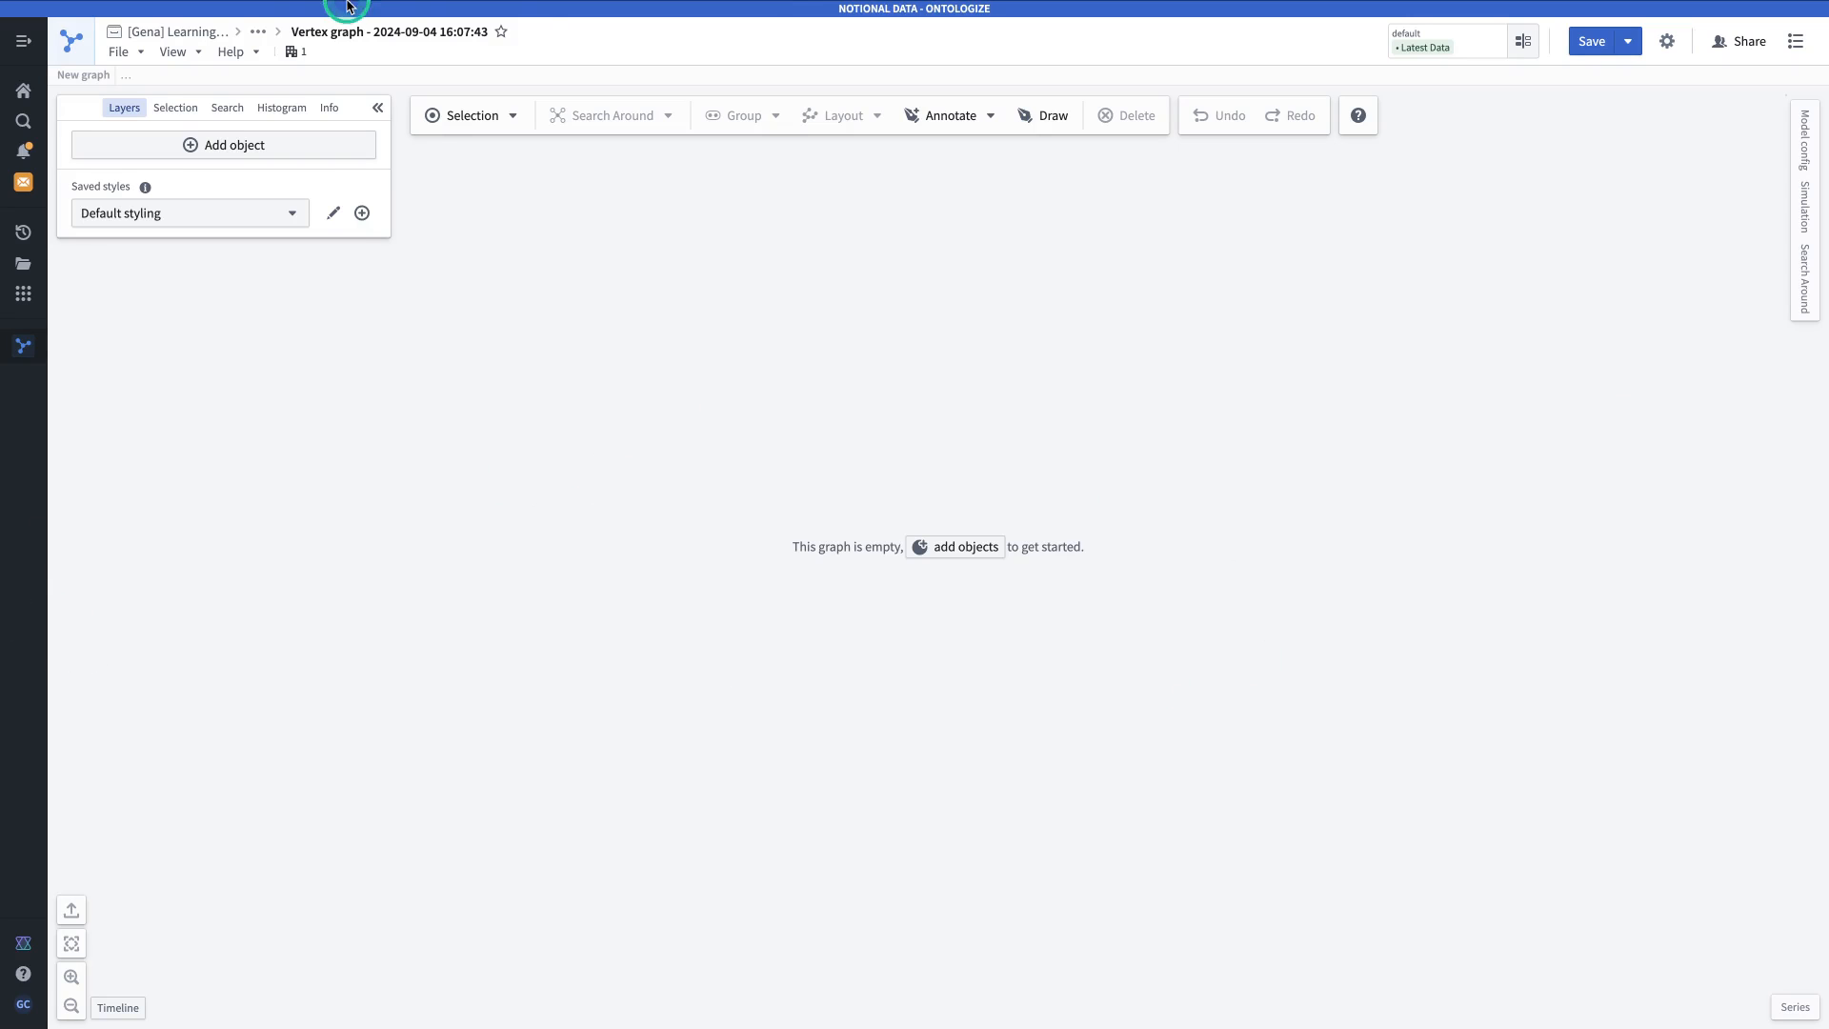
Rename the graph as Knowledge Graph and filter the object types available for adding by "gena".
click(430, 32)
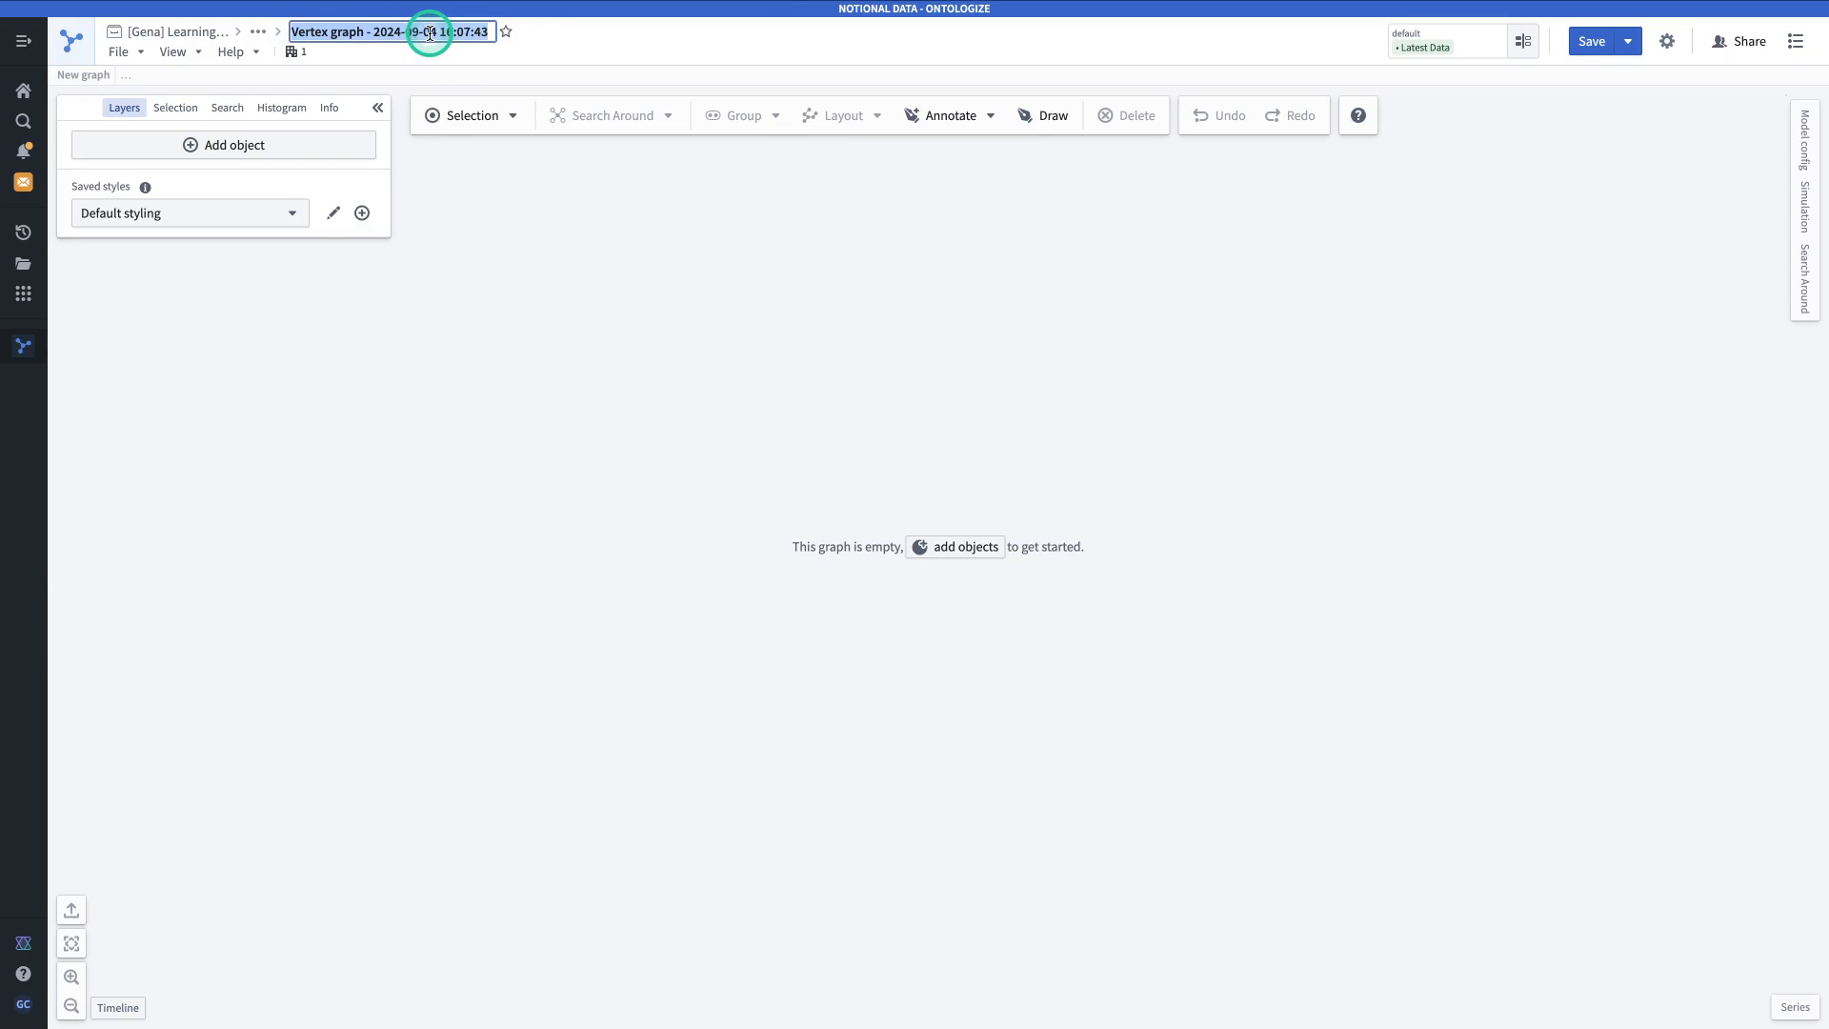
text(Knowledge Graph)
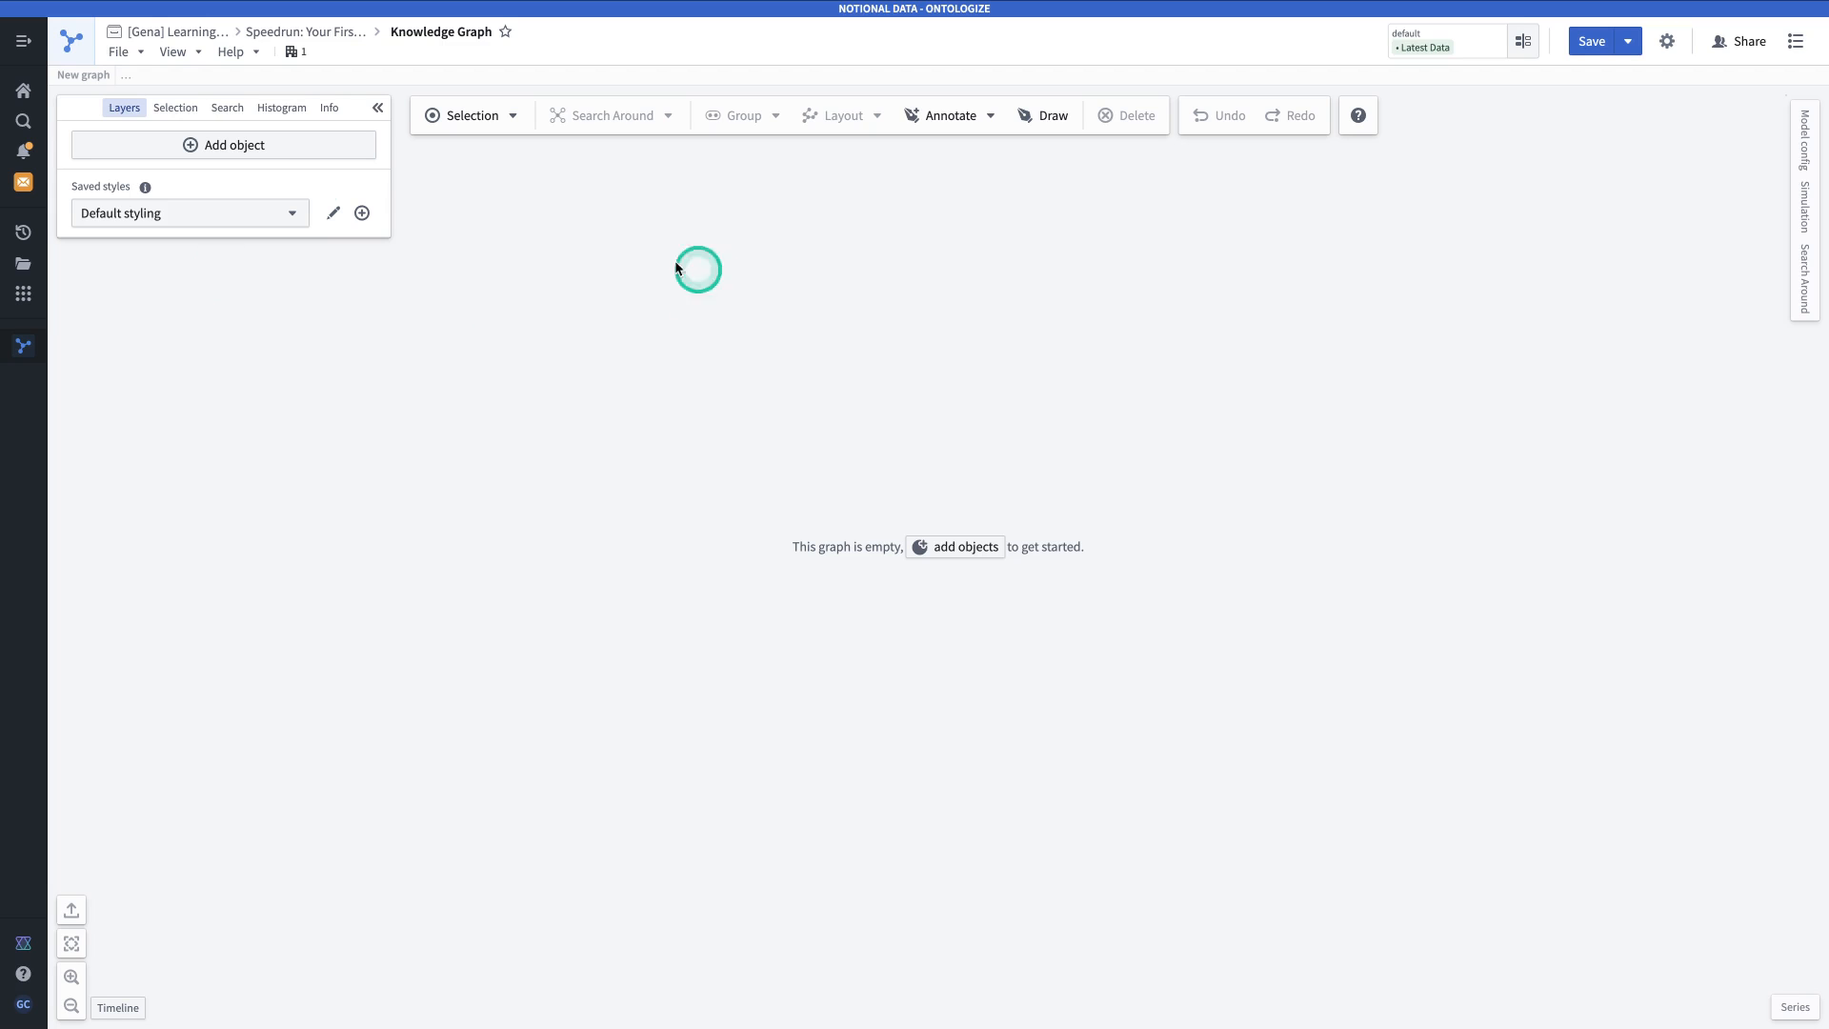
click(260, 153)
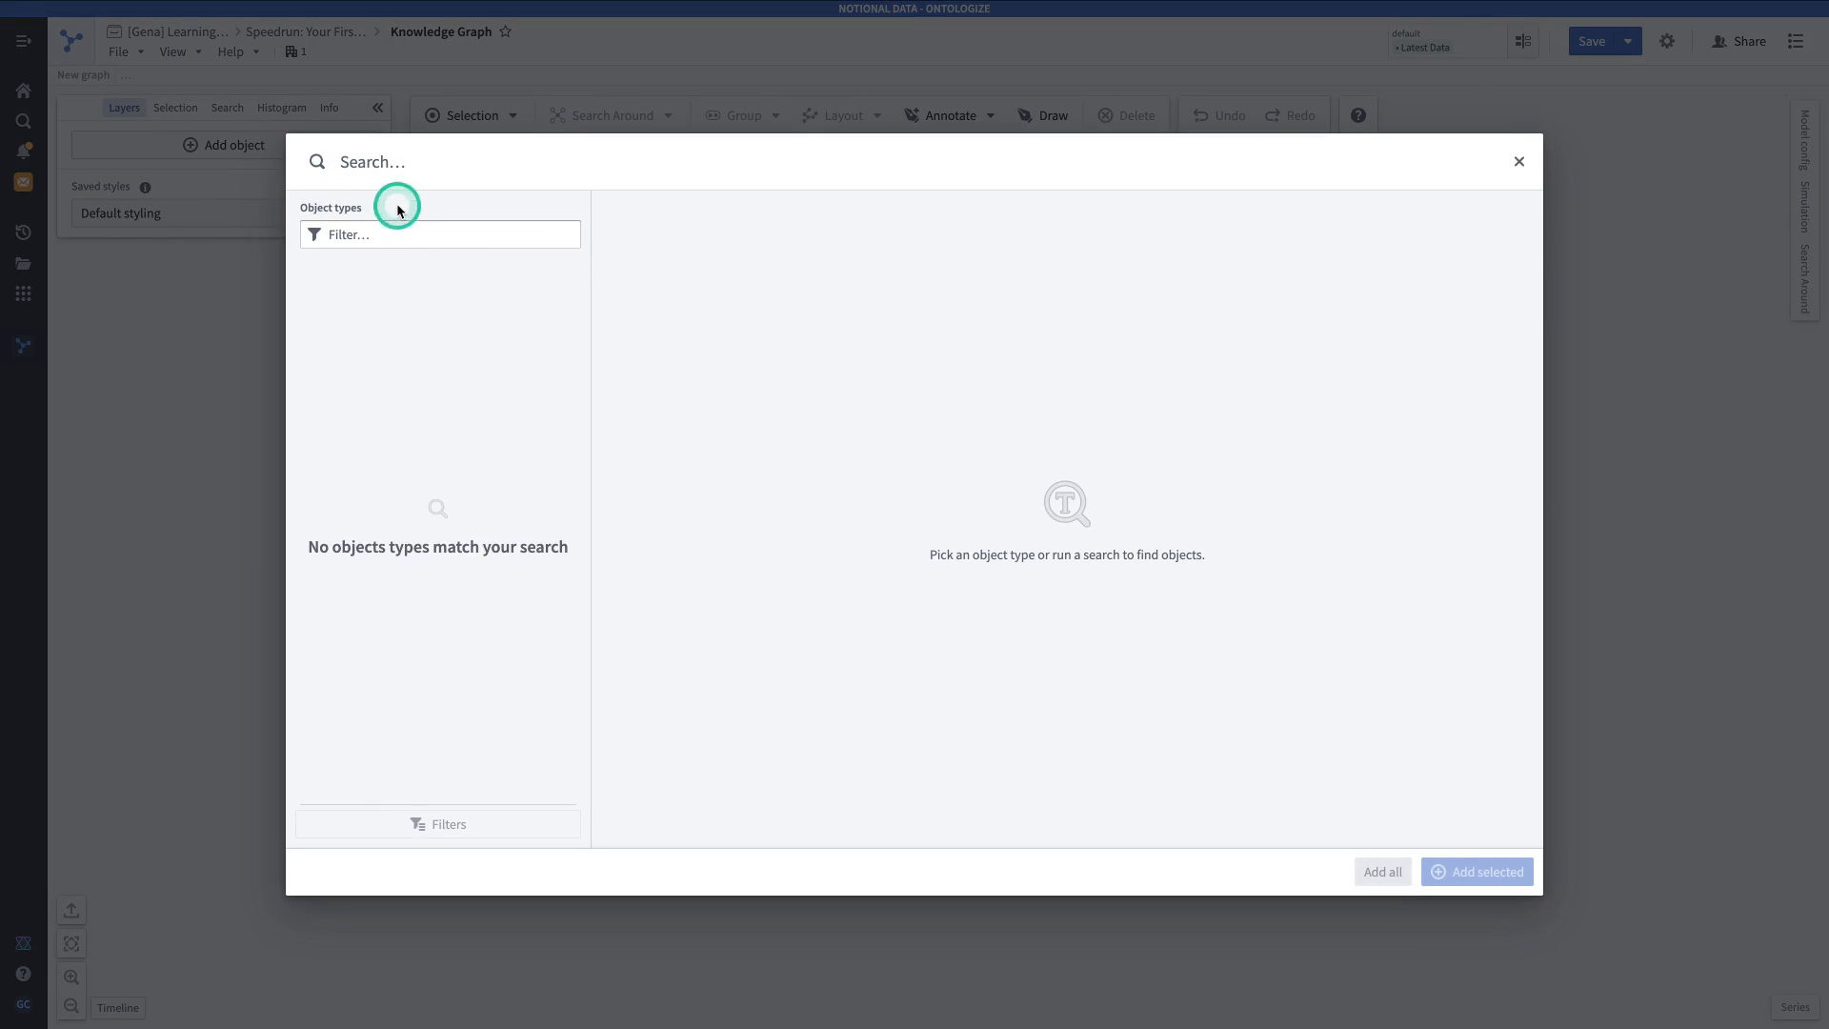
click(460, 234)
text(gena)
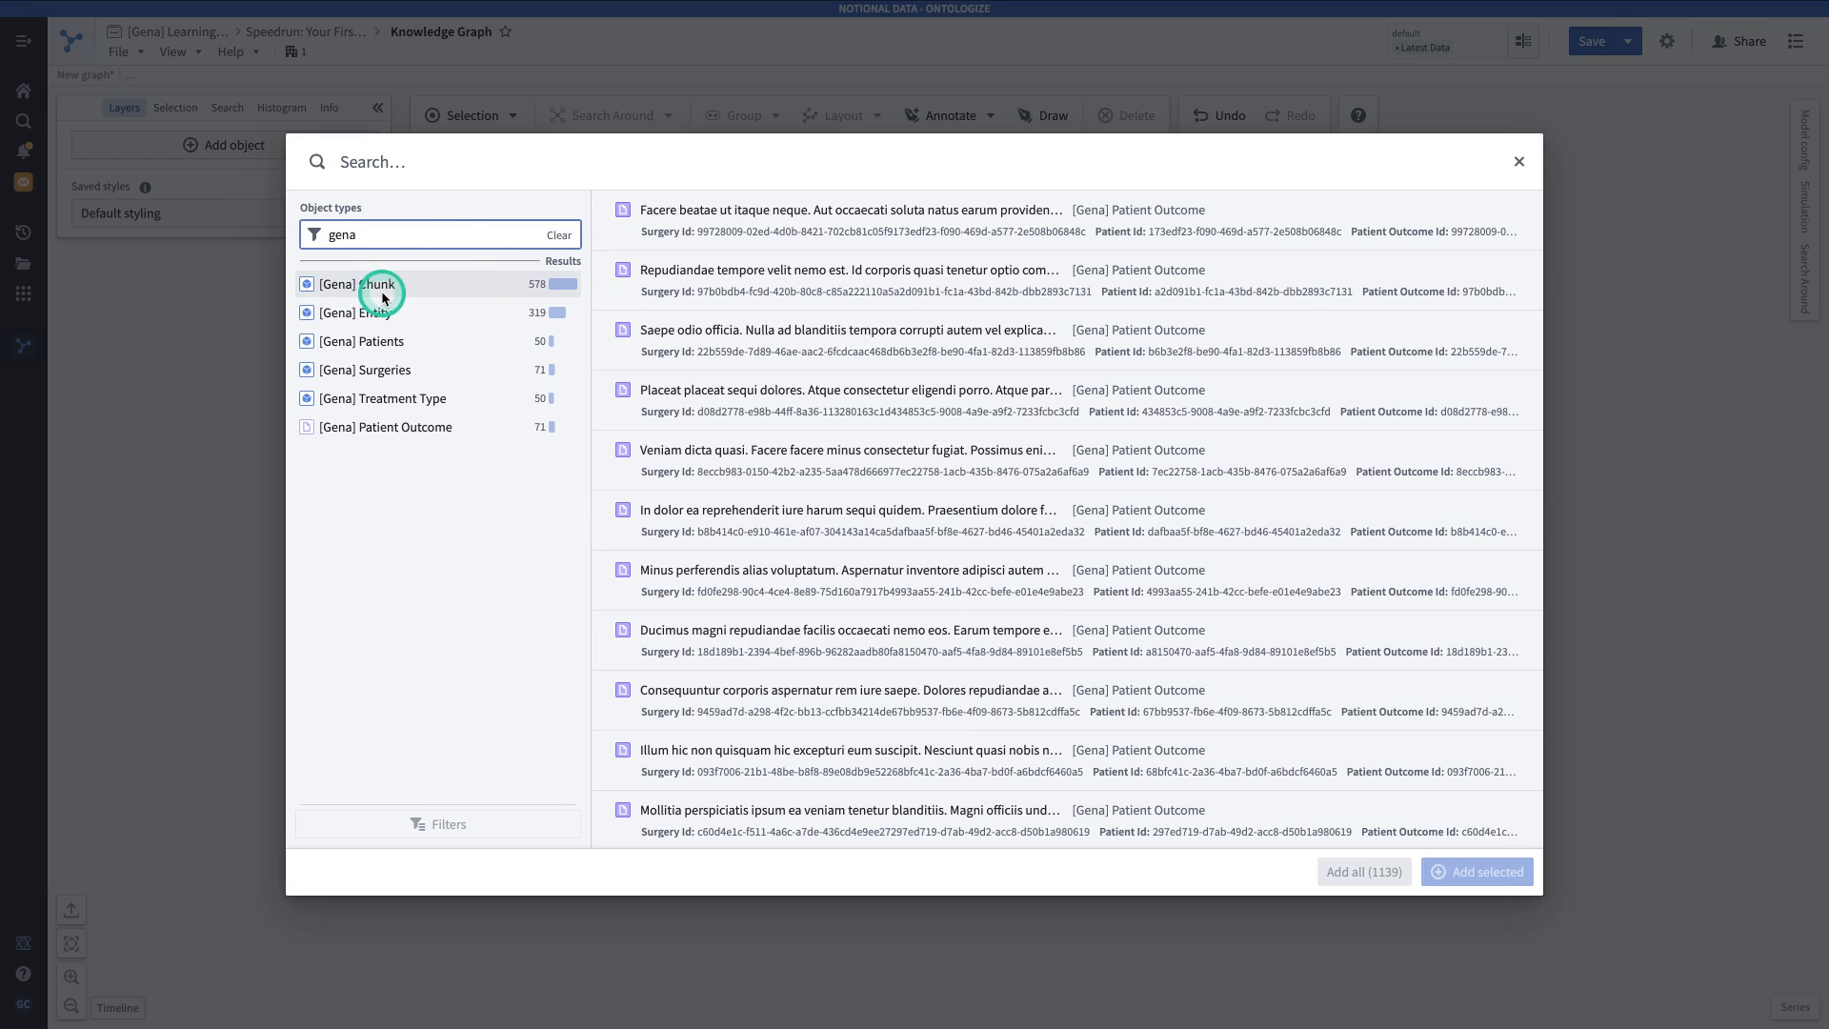
Switch to Ontology Manager and review the datasources of the [Gena] Chunk object type.
mouse_move(330, 8)
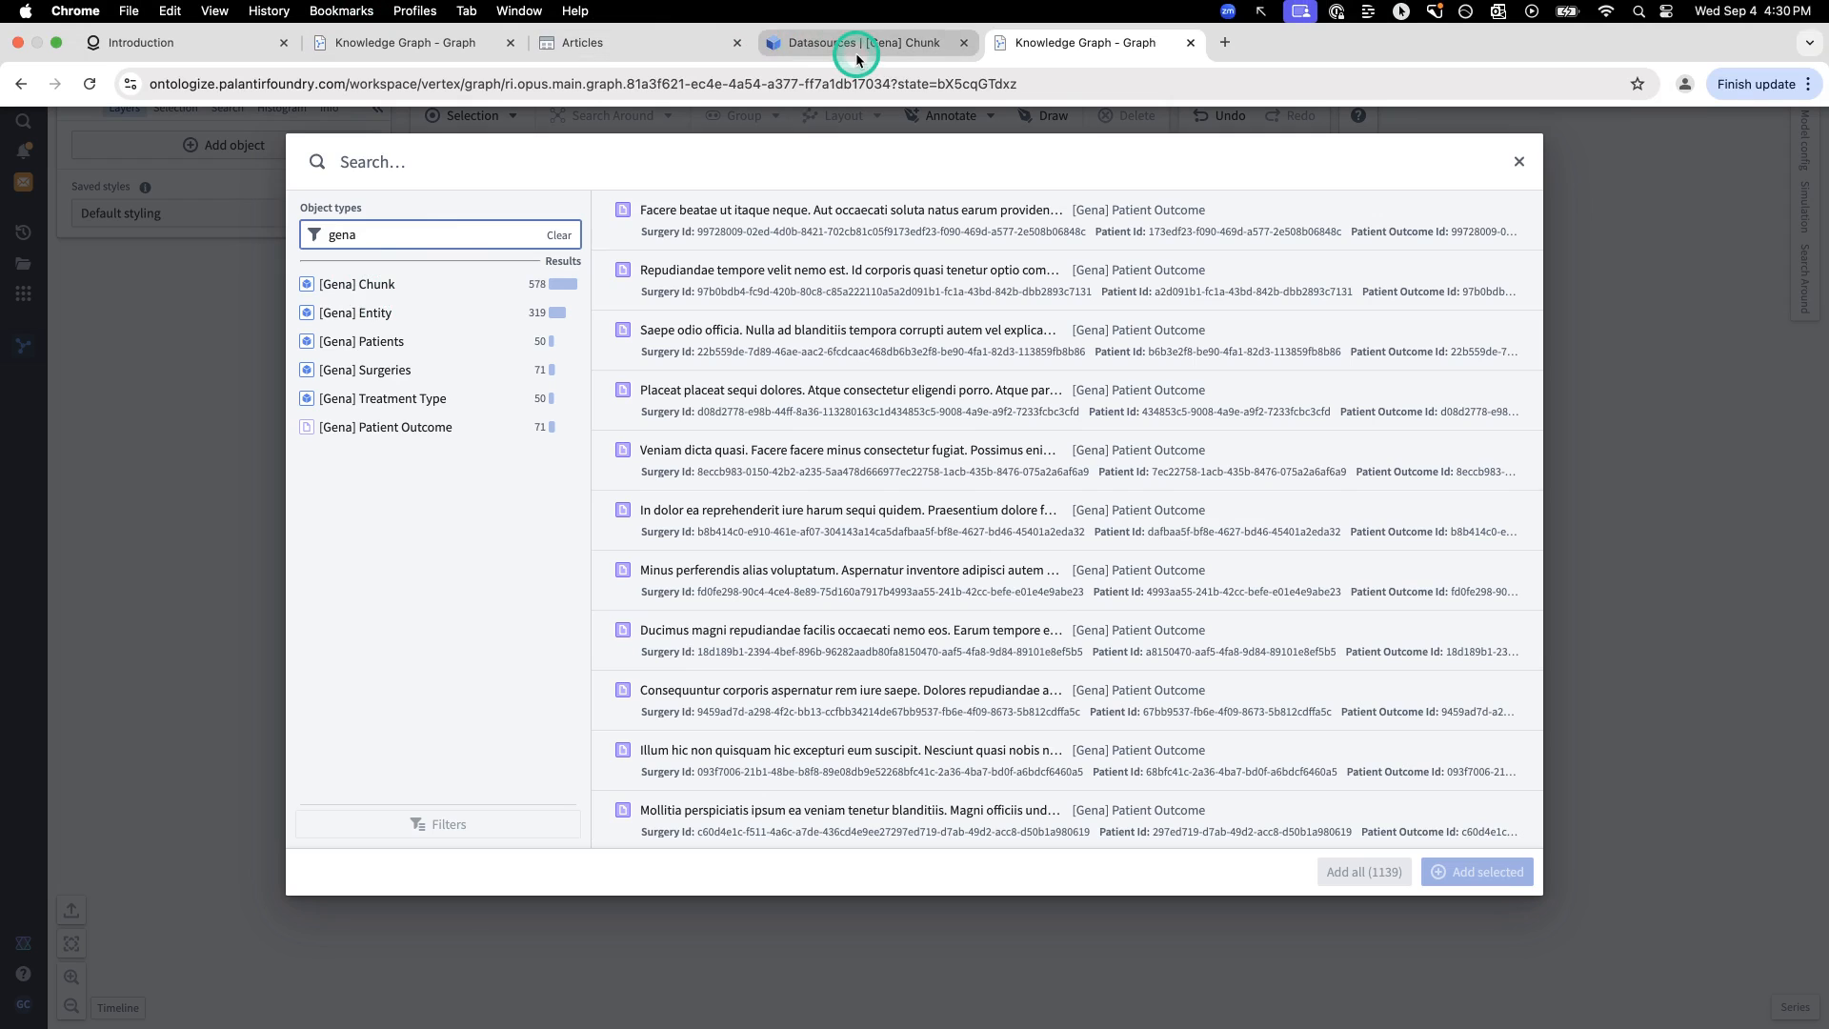
key(ctrl+shift+Tab)
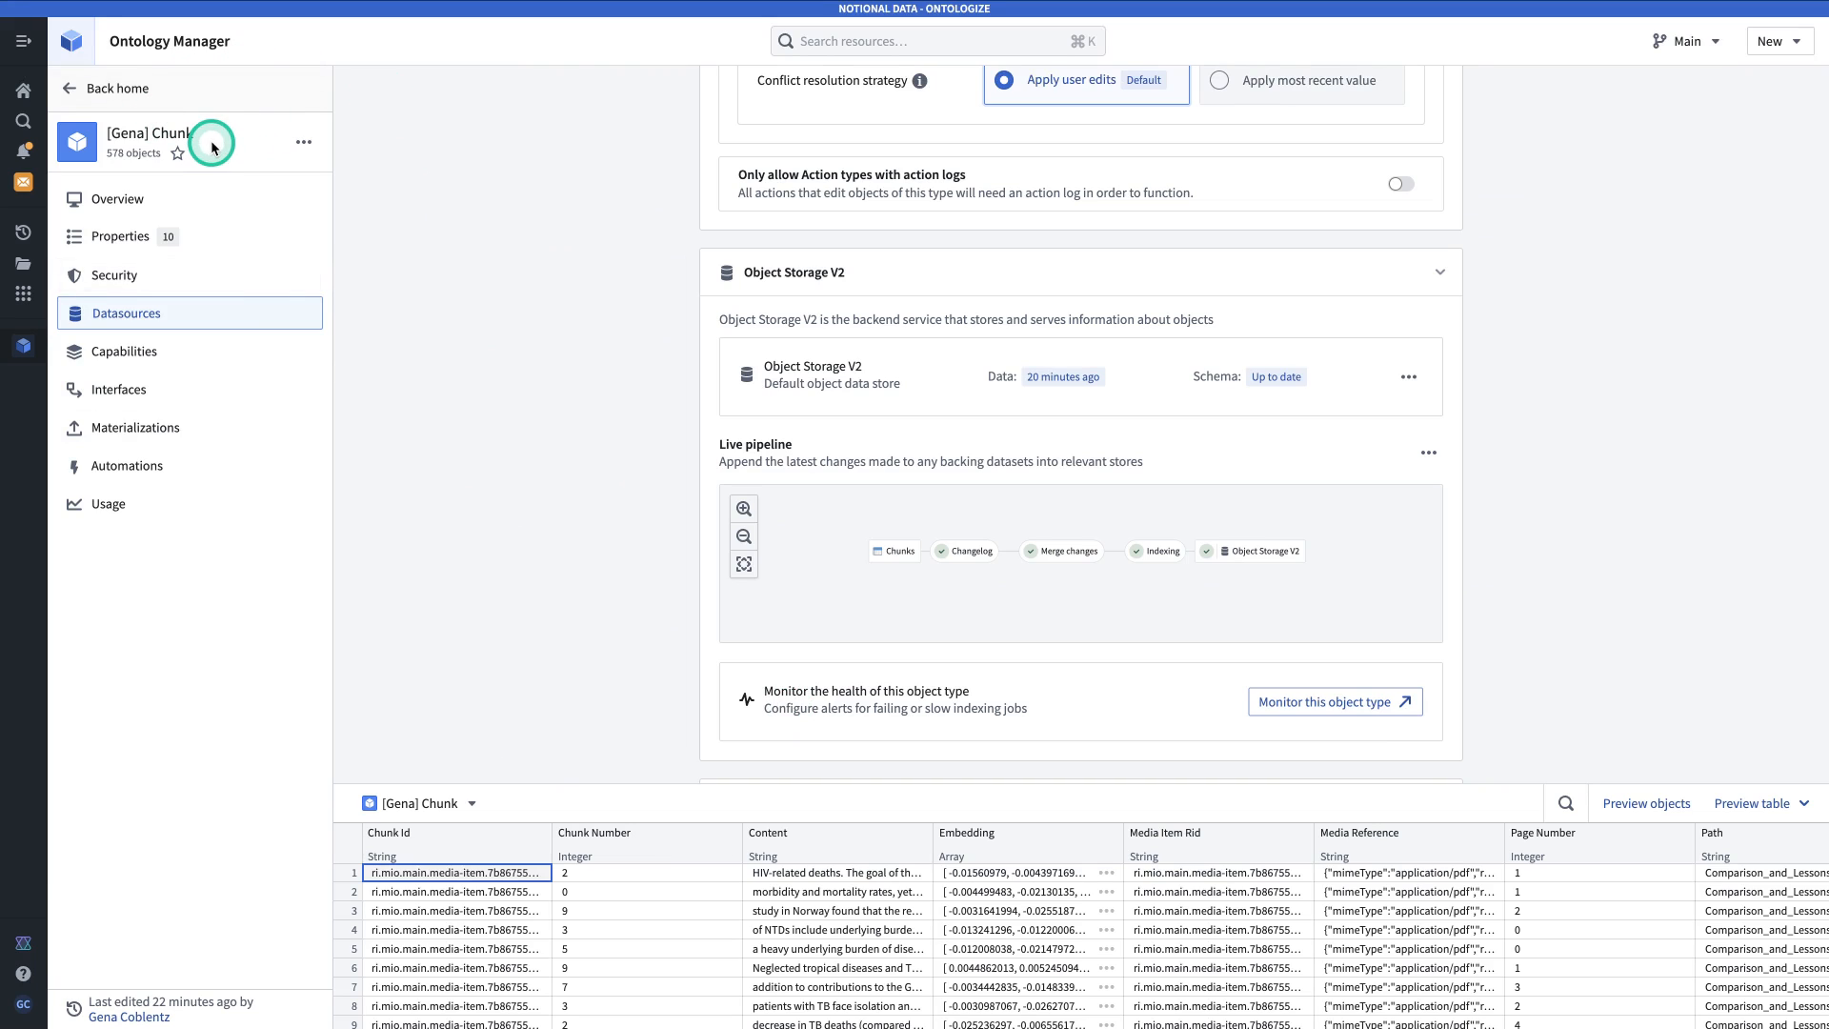
mouse_move(143, 87)
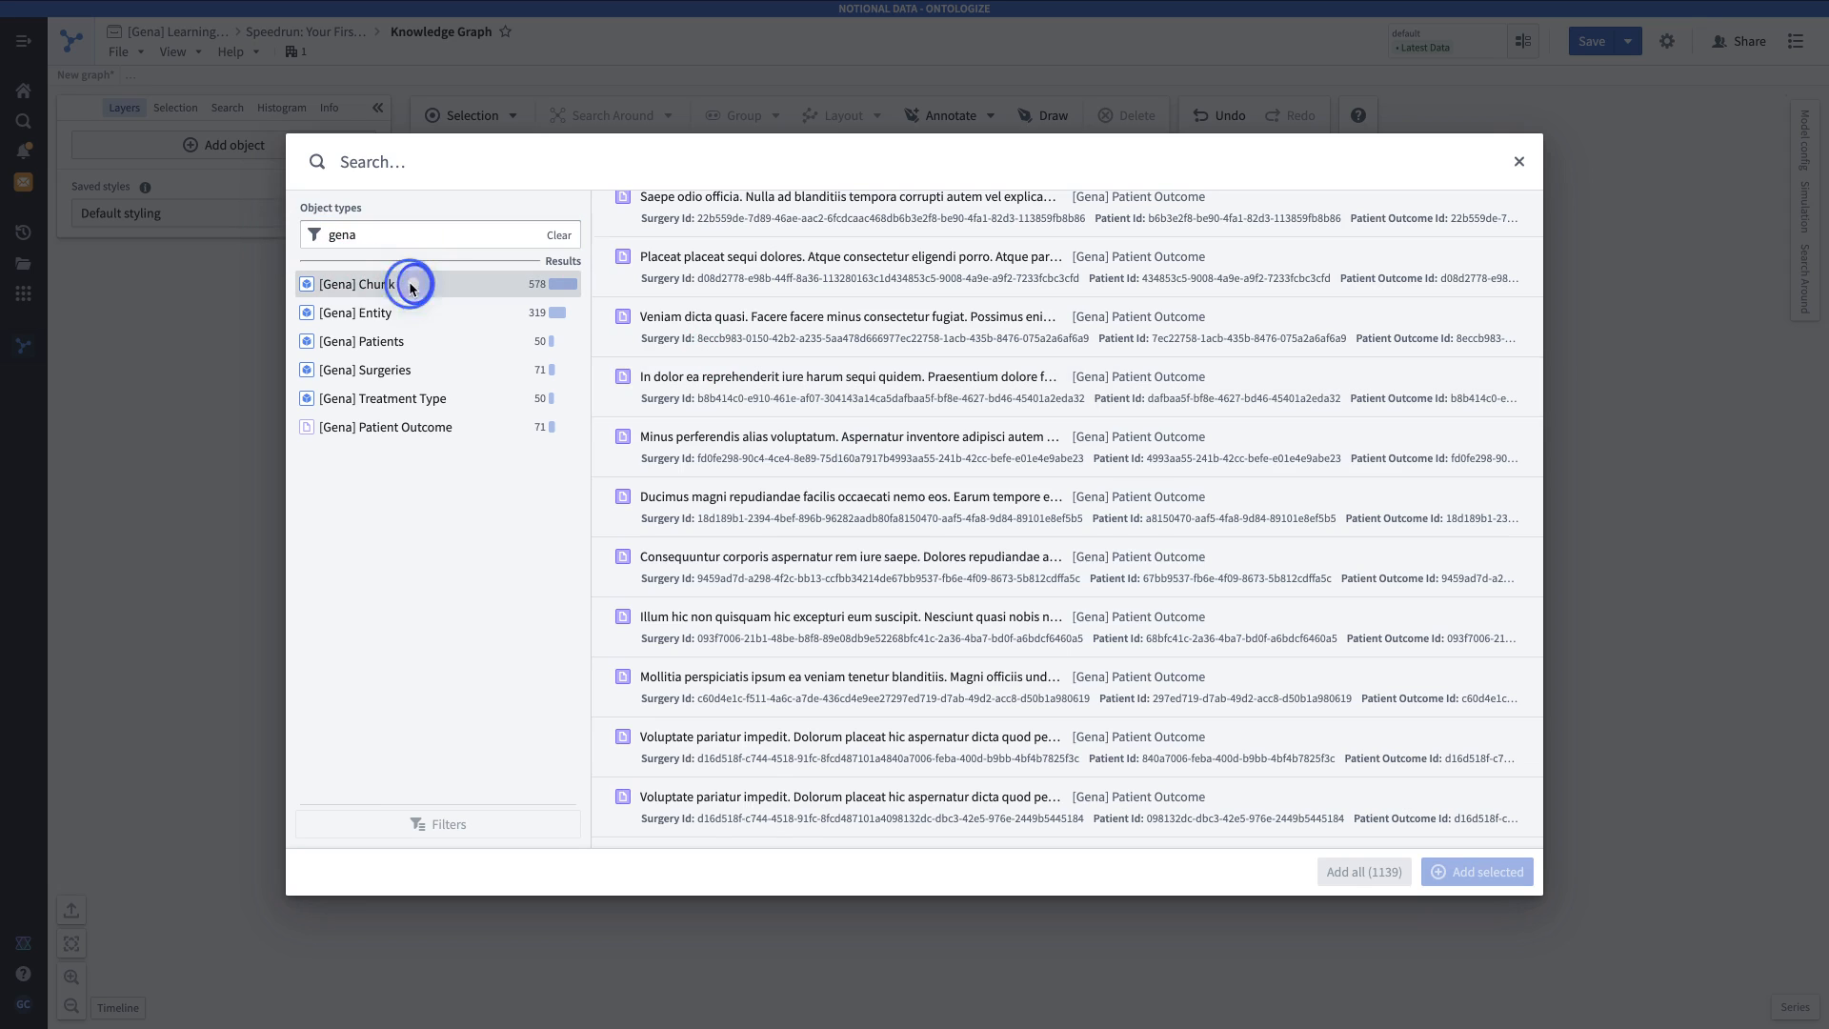
Add the first 21 [Gena] Chunk objects from the list to the middle of the empty graph canvas.
click(412, 286)
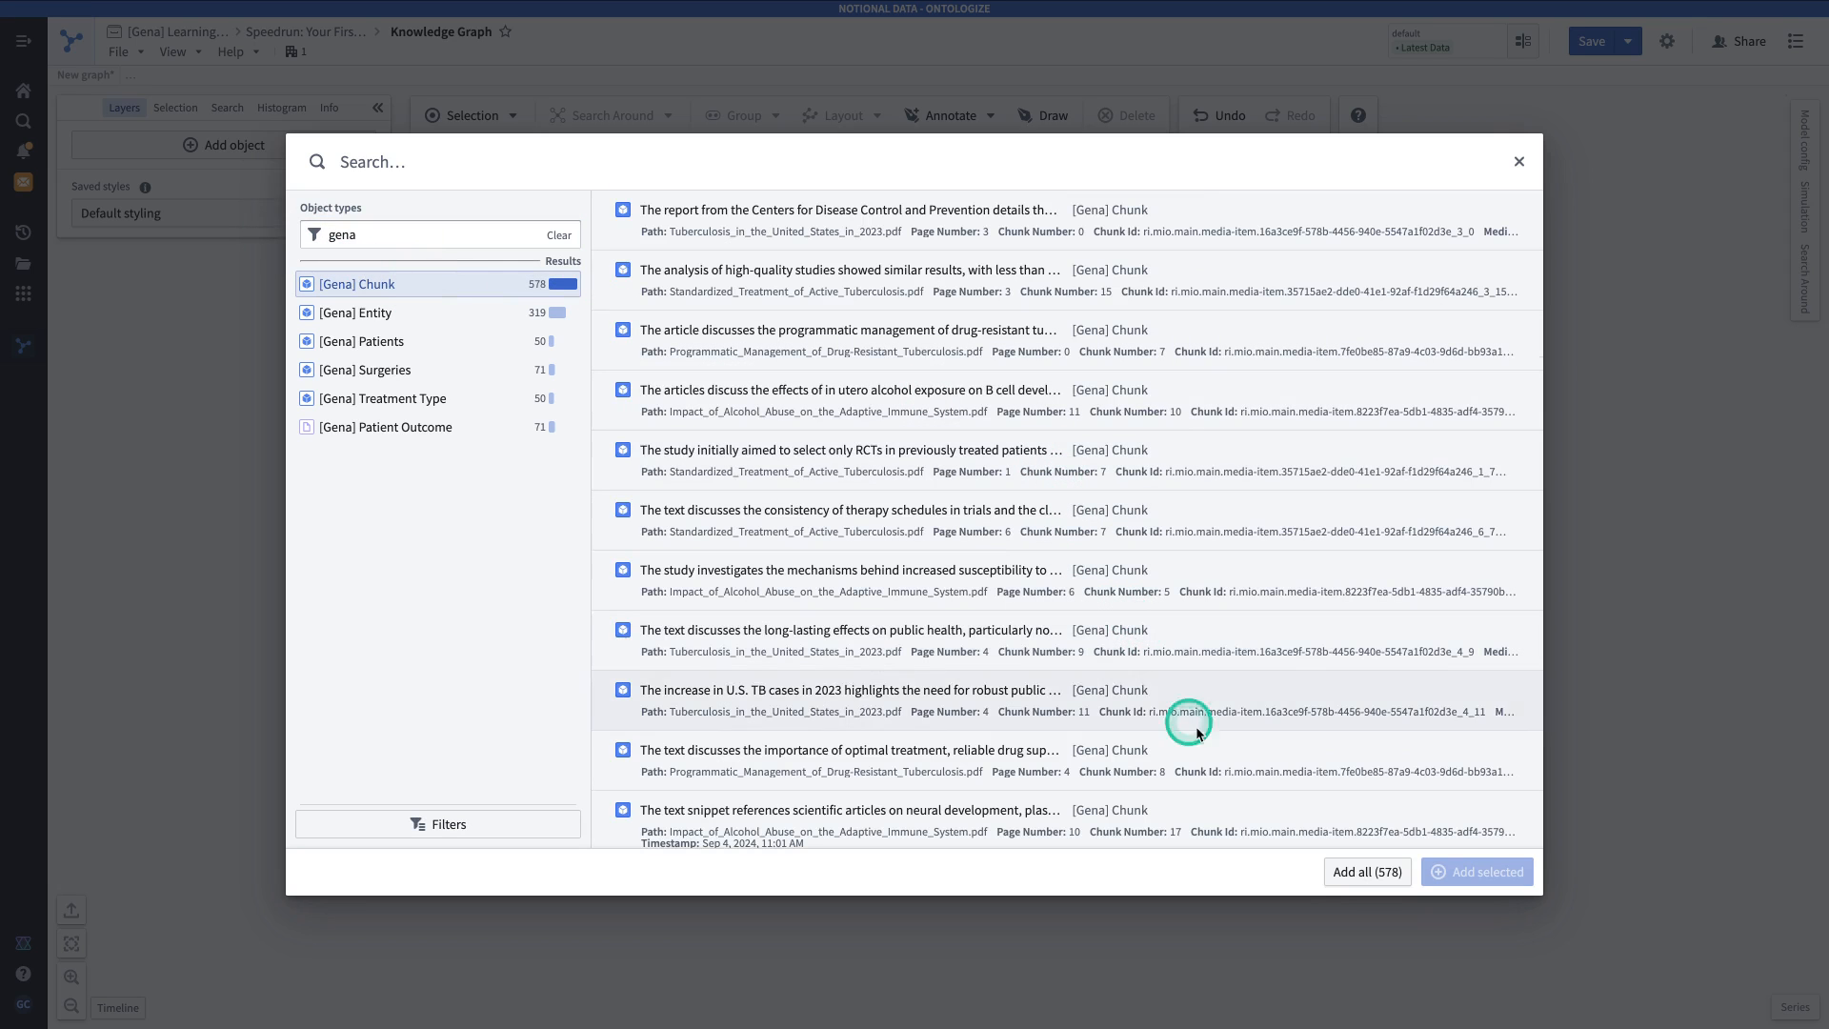
shift+click(1301, 588)
shift+click(1267, 749)
scroll(1267, 754, down, 2)
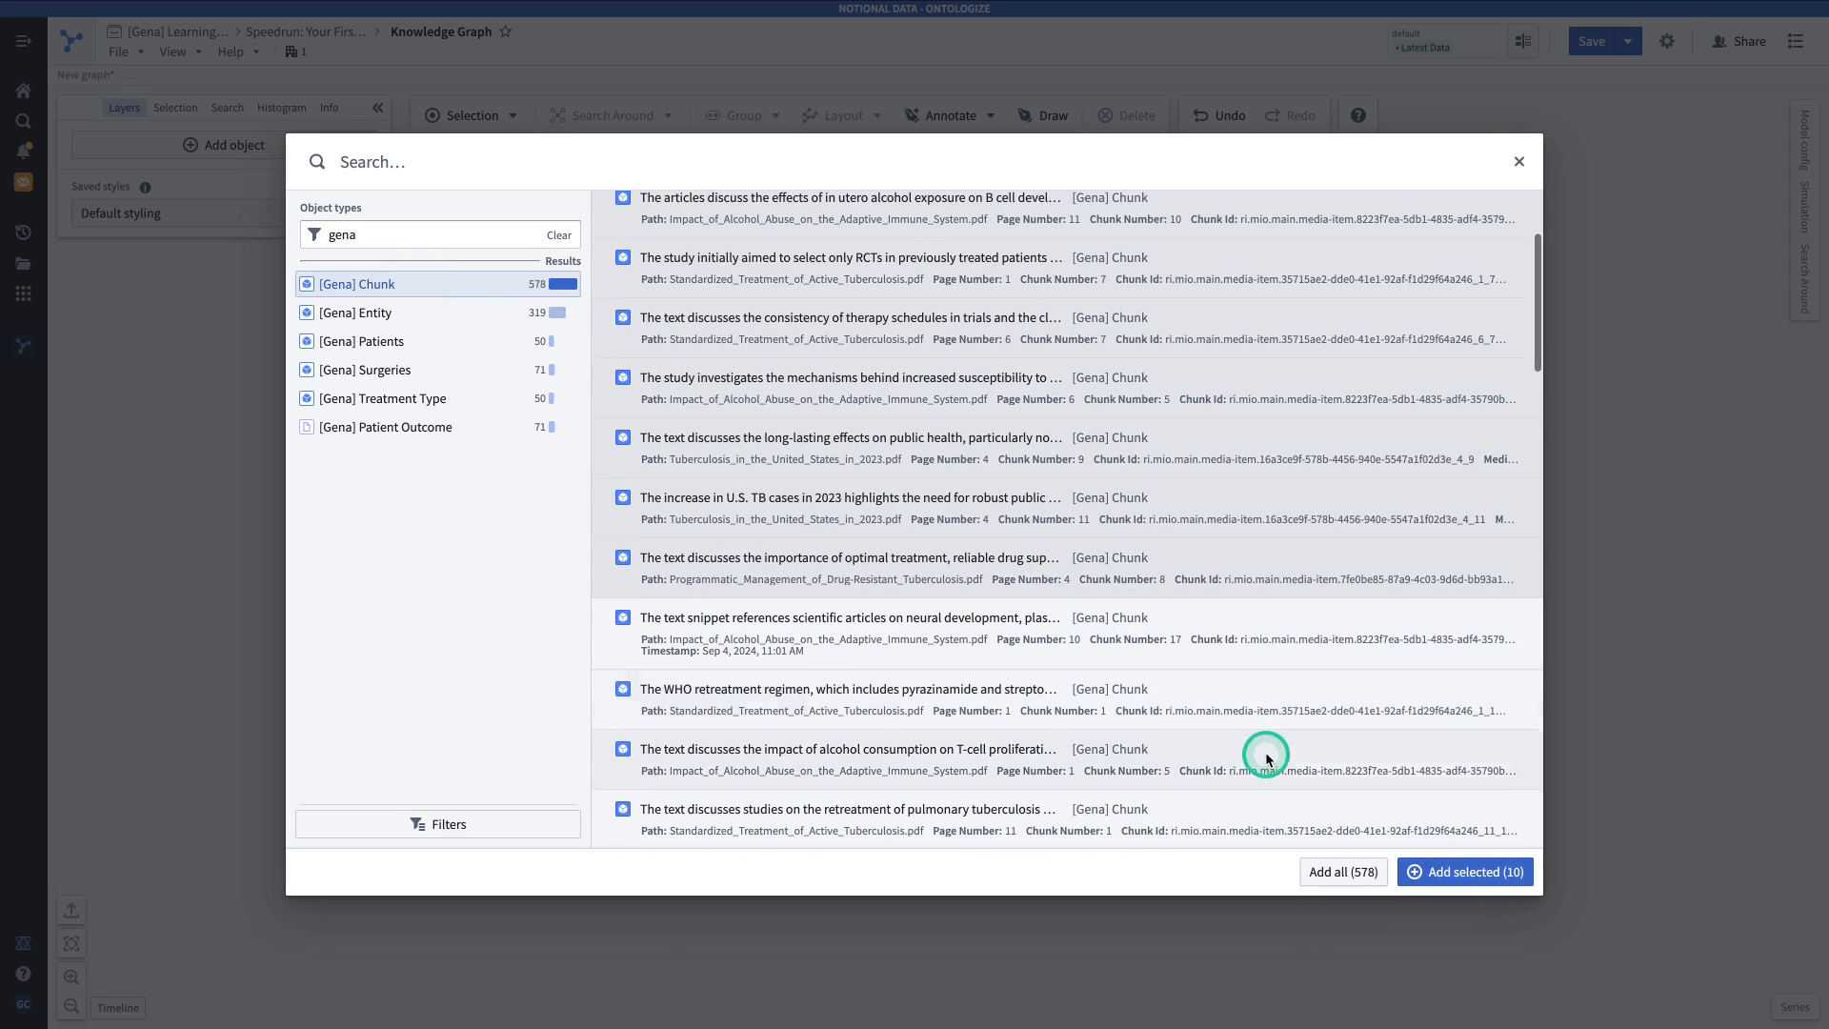
shift+click(1257, 663)
shift+click(1248, 748)
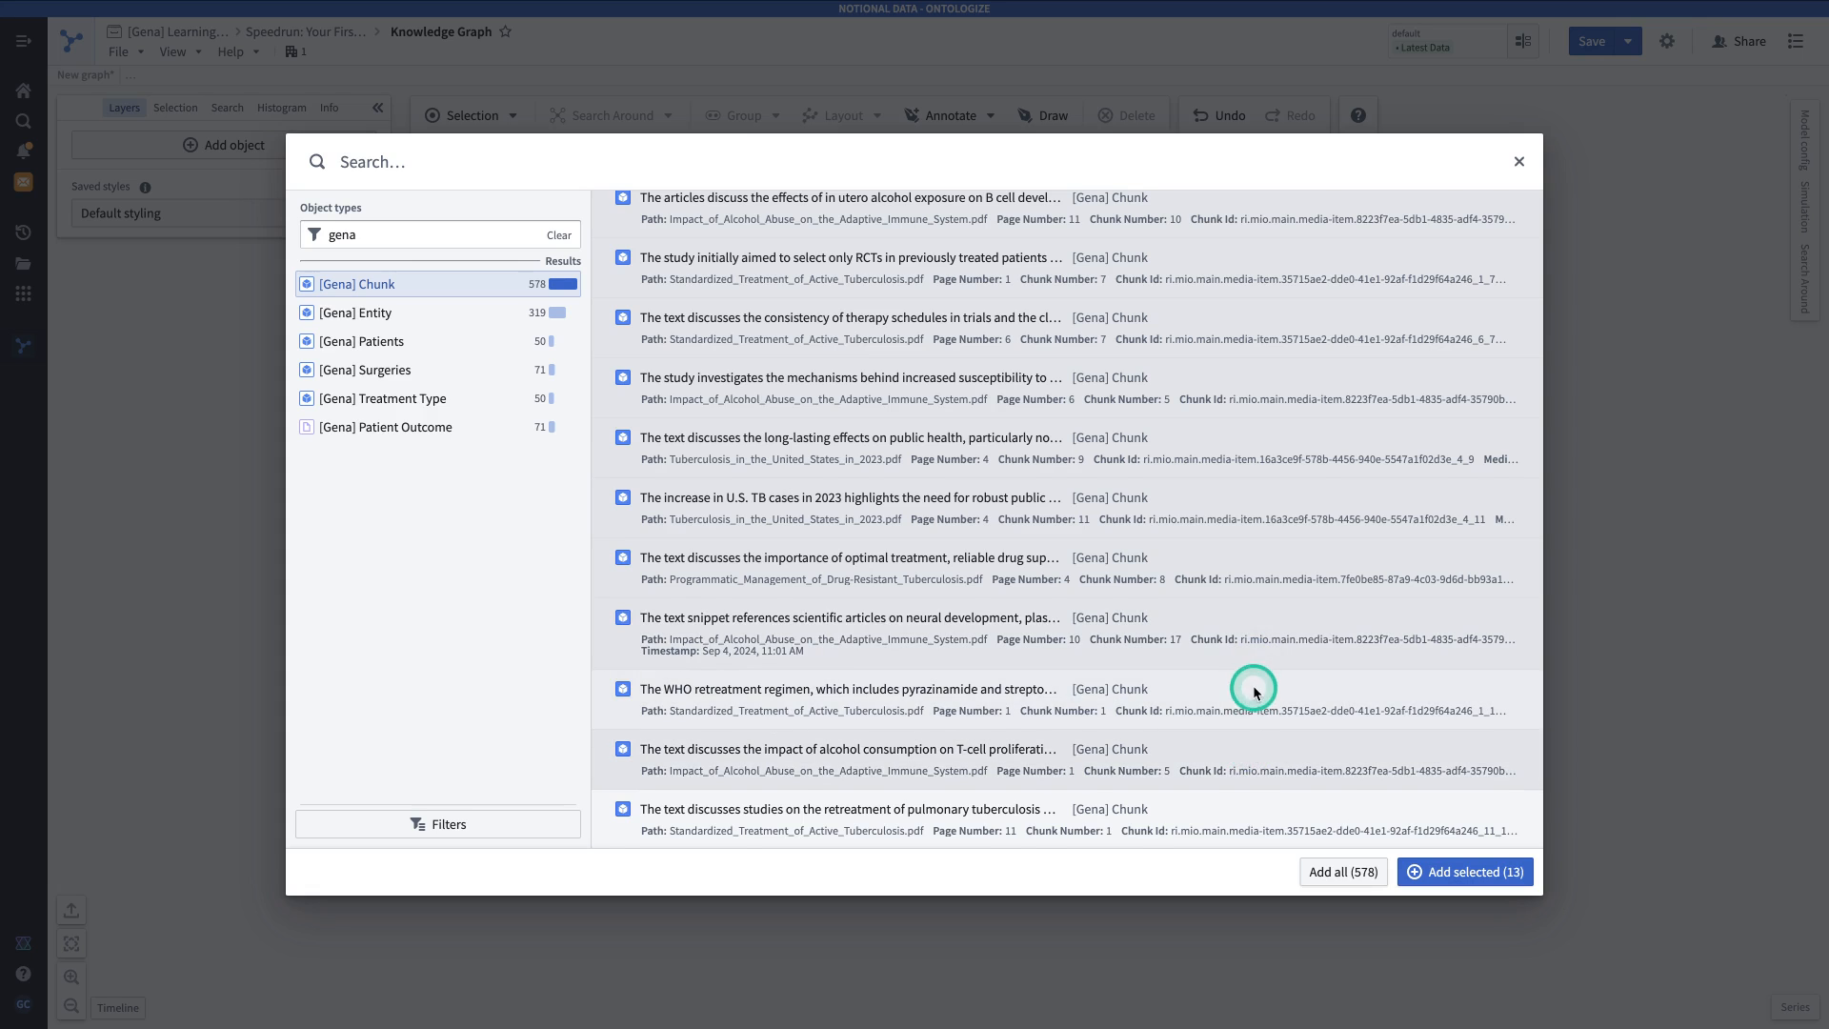
scroll(1254, 686, down, 3)
shift+click(1155, 532)
shift+click(1170, 581)
shift+click(1184, 652)
shift+click(1196, 707)
scroll(1196, 705, down, 2)
shift+click(1197, 698)
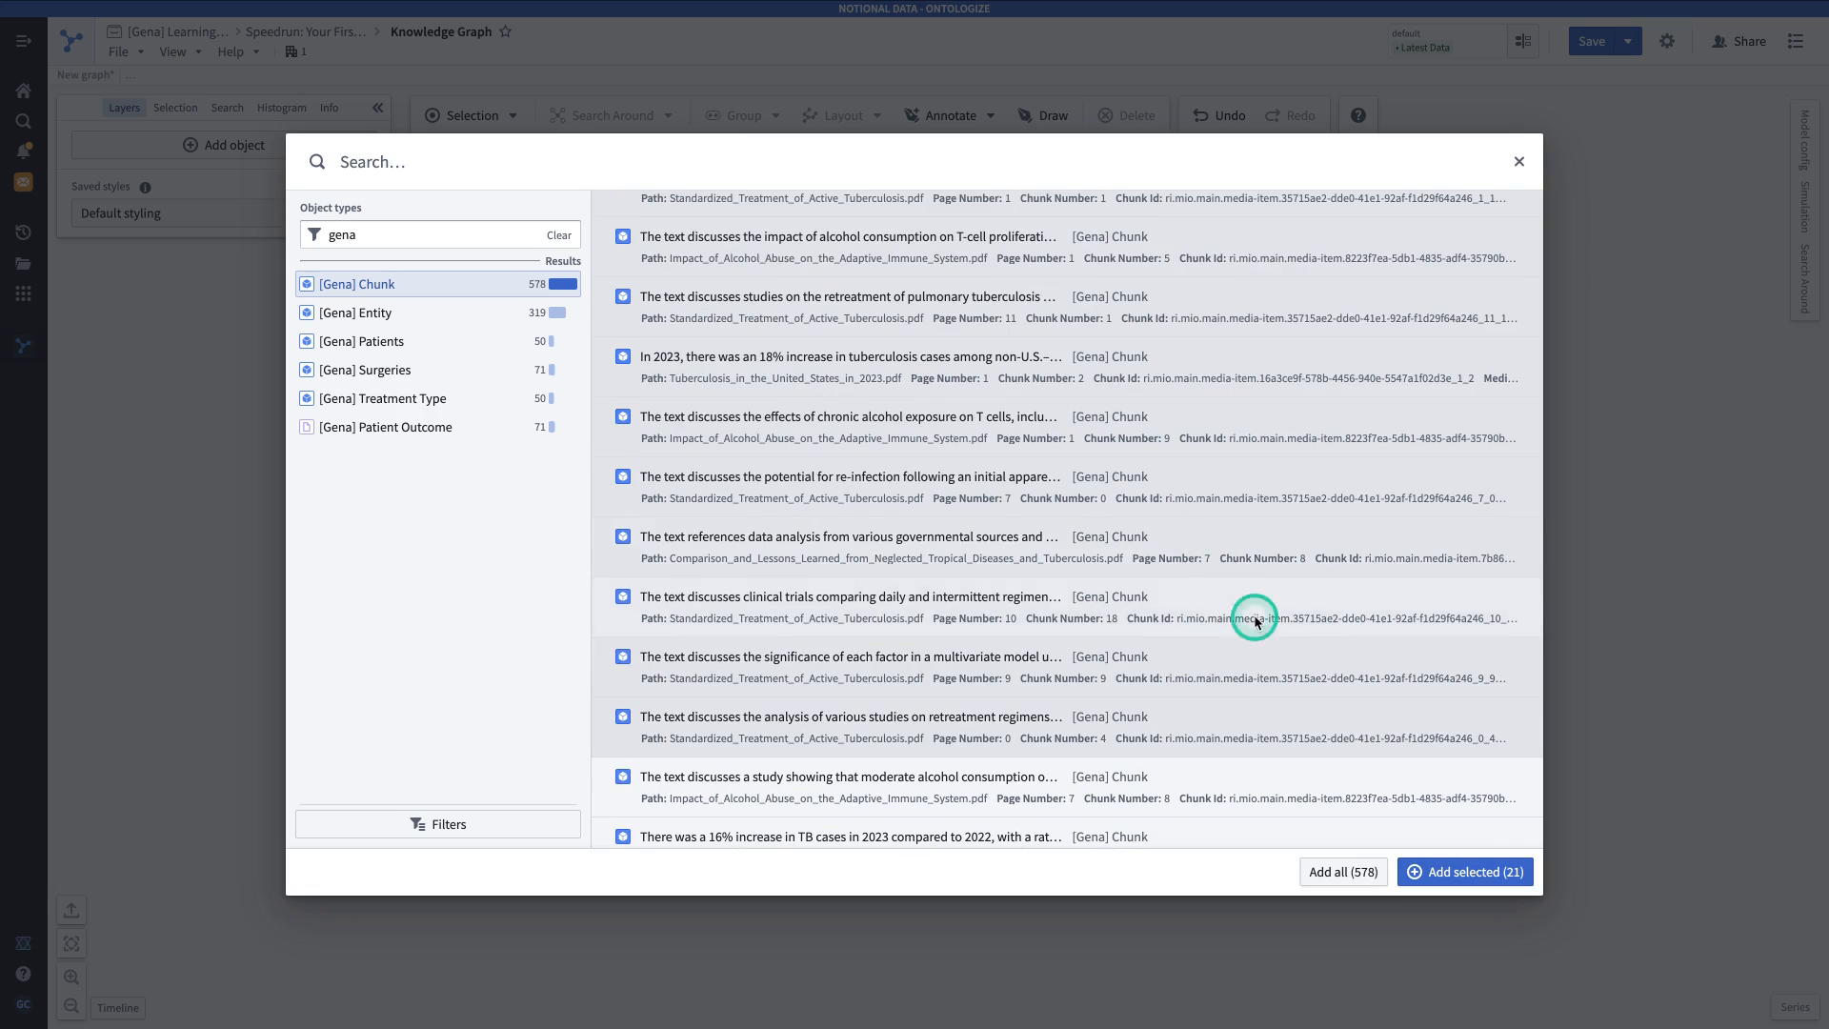
click(1464, 872)
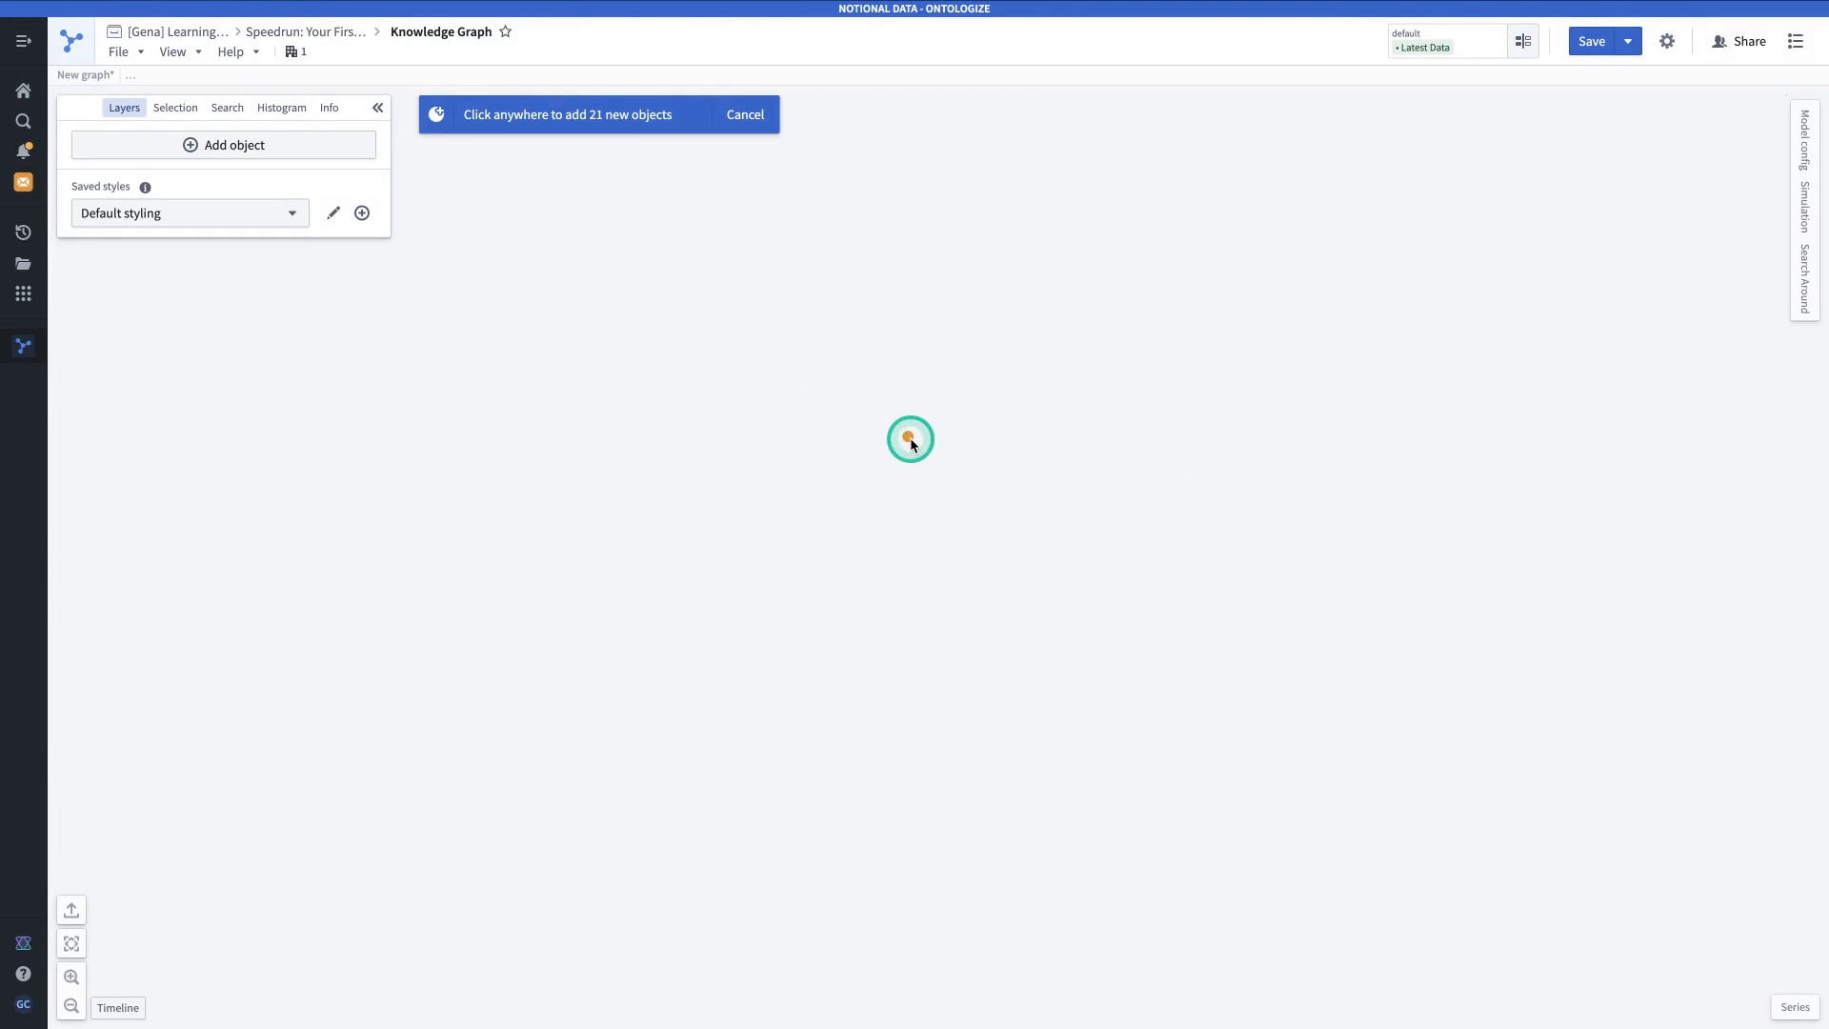
click(911, 444)
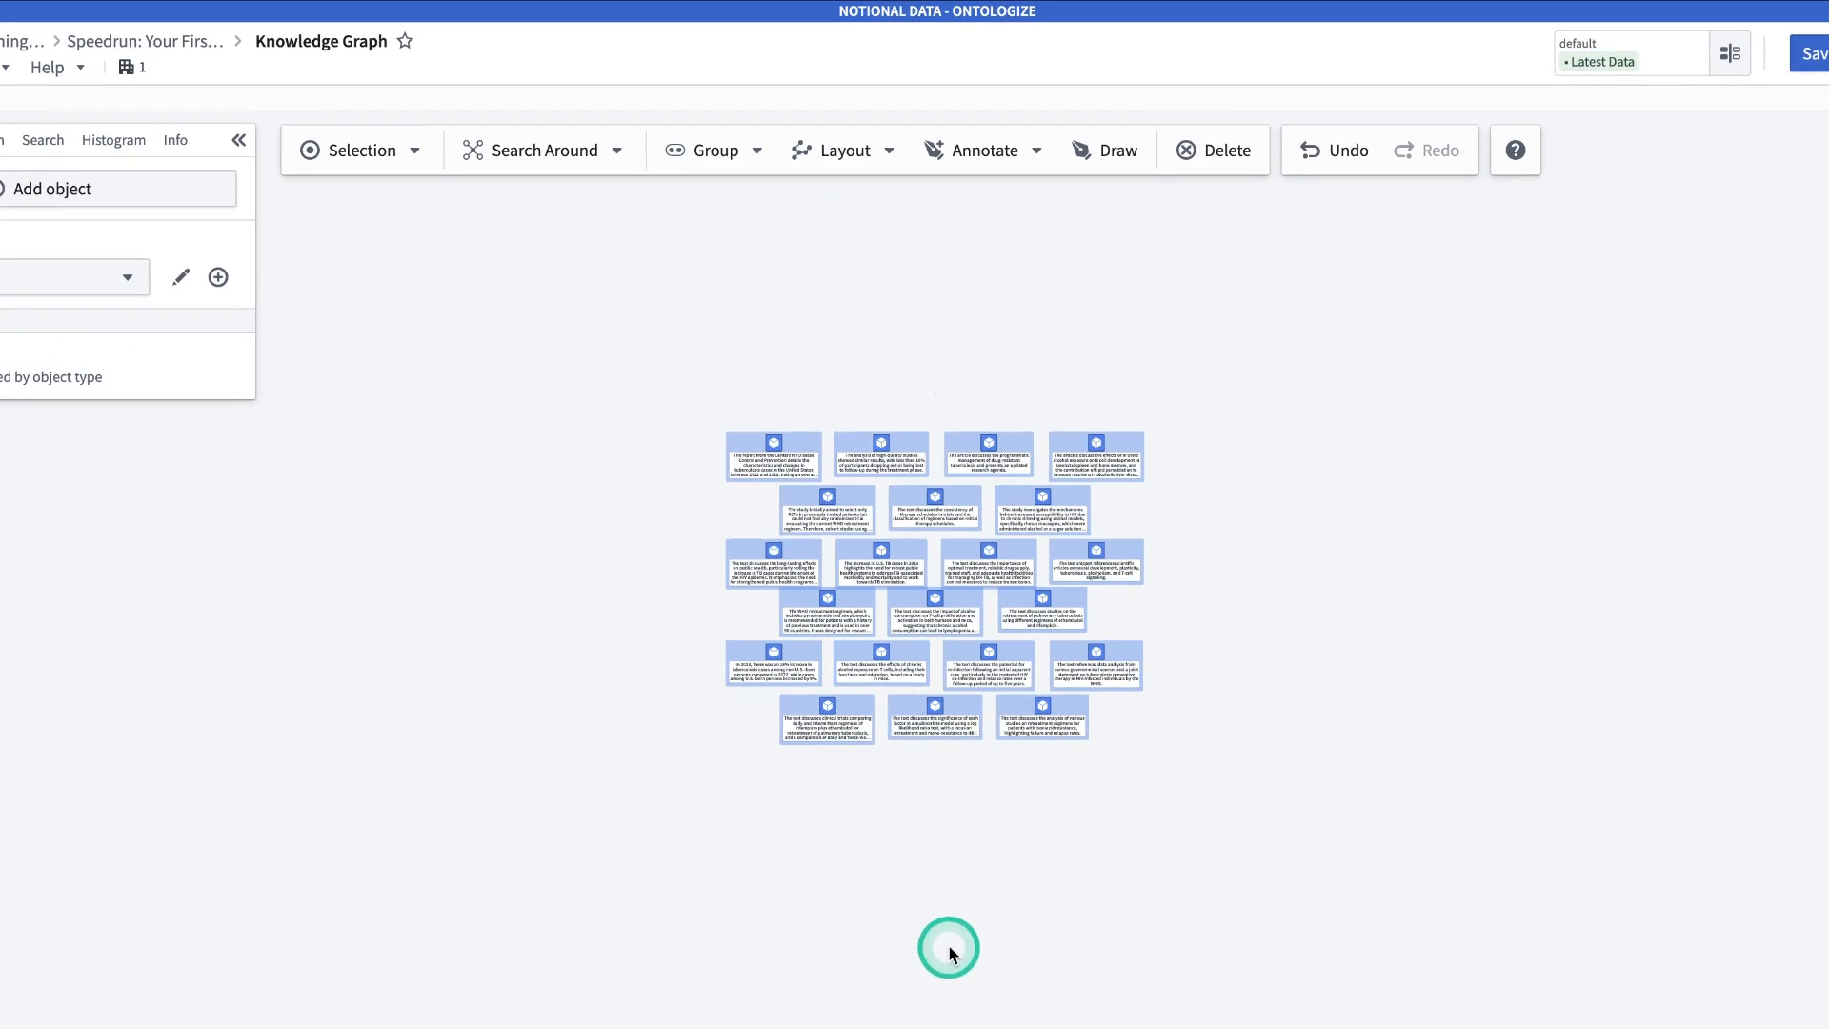
Run a Search Around on all chunk nodes to add their linked [Gena] Entity objects to the graph.
click(949, 825)
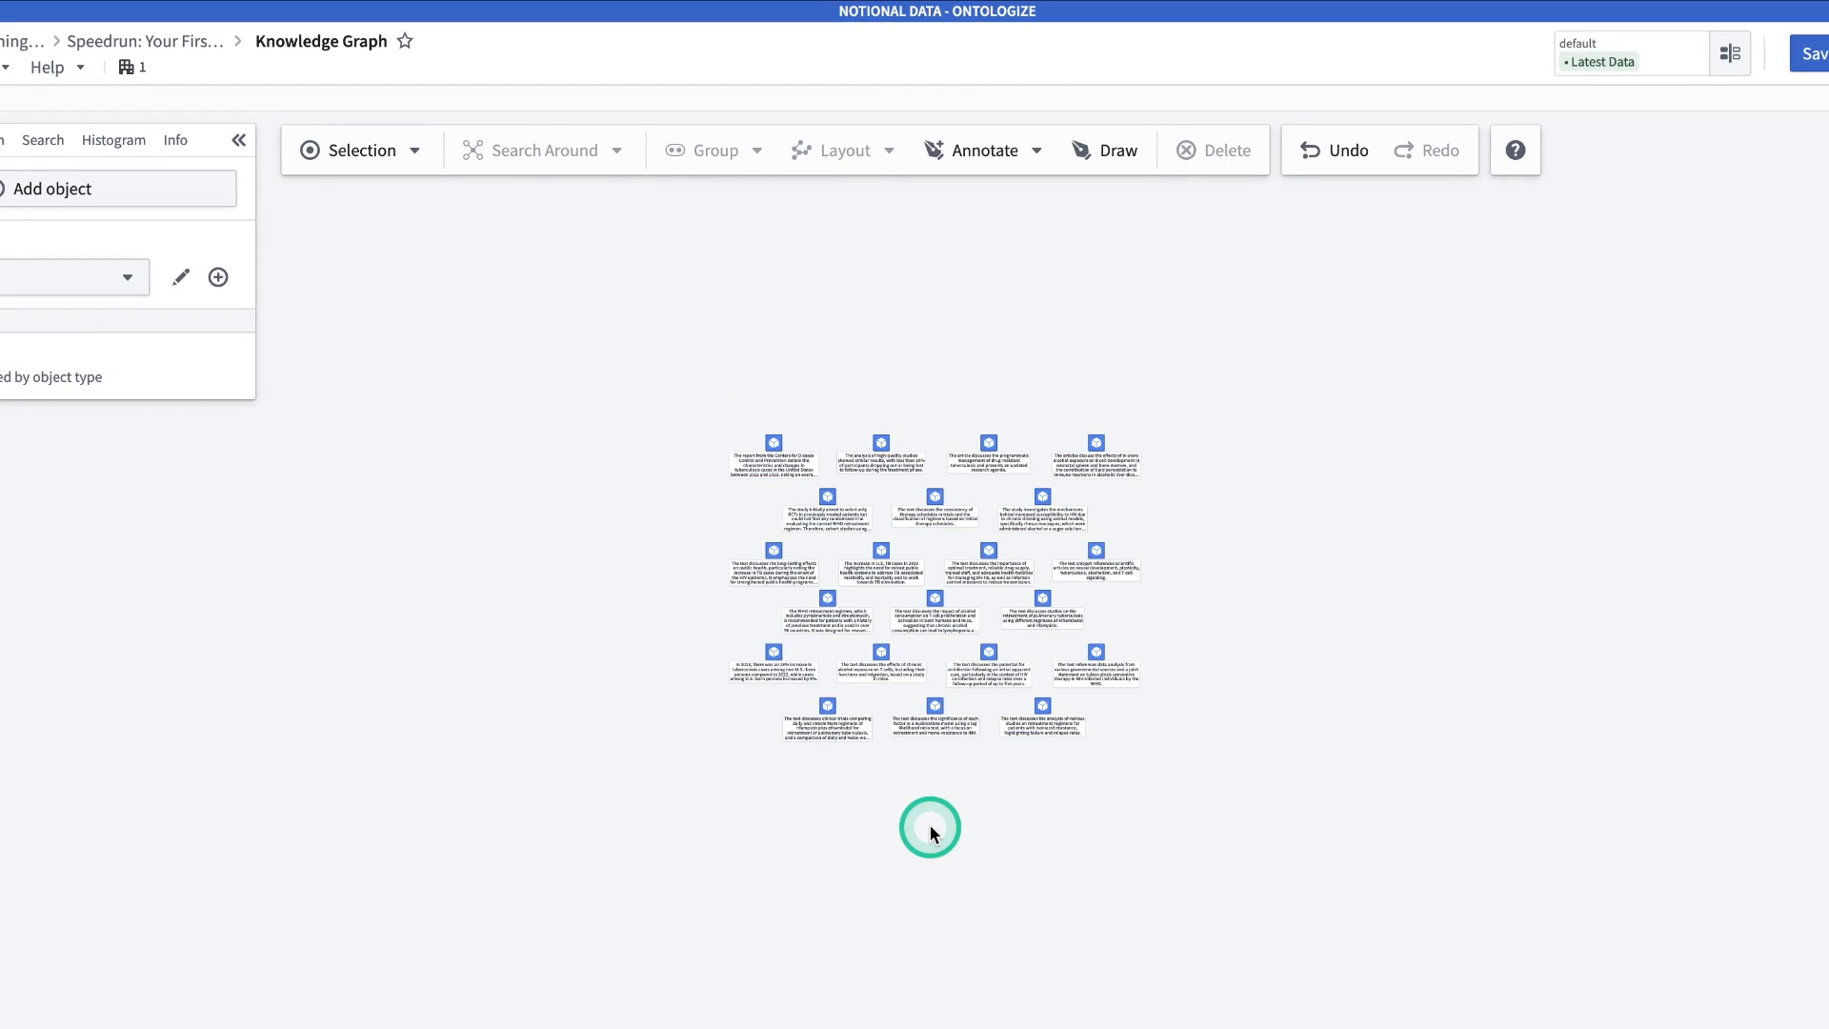
key(ctrl+a)
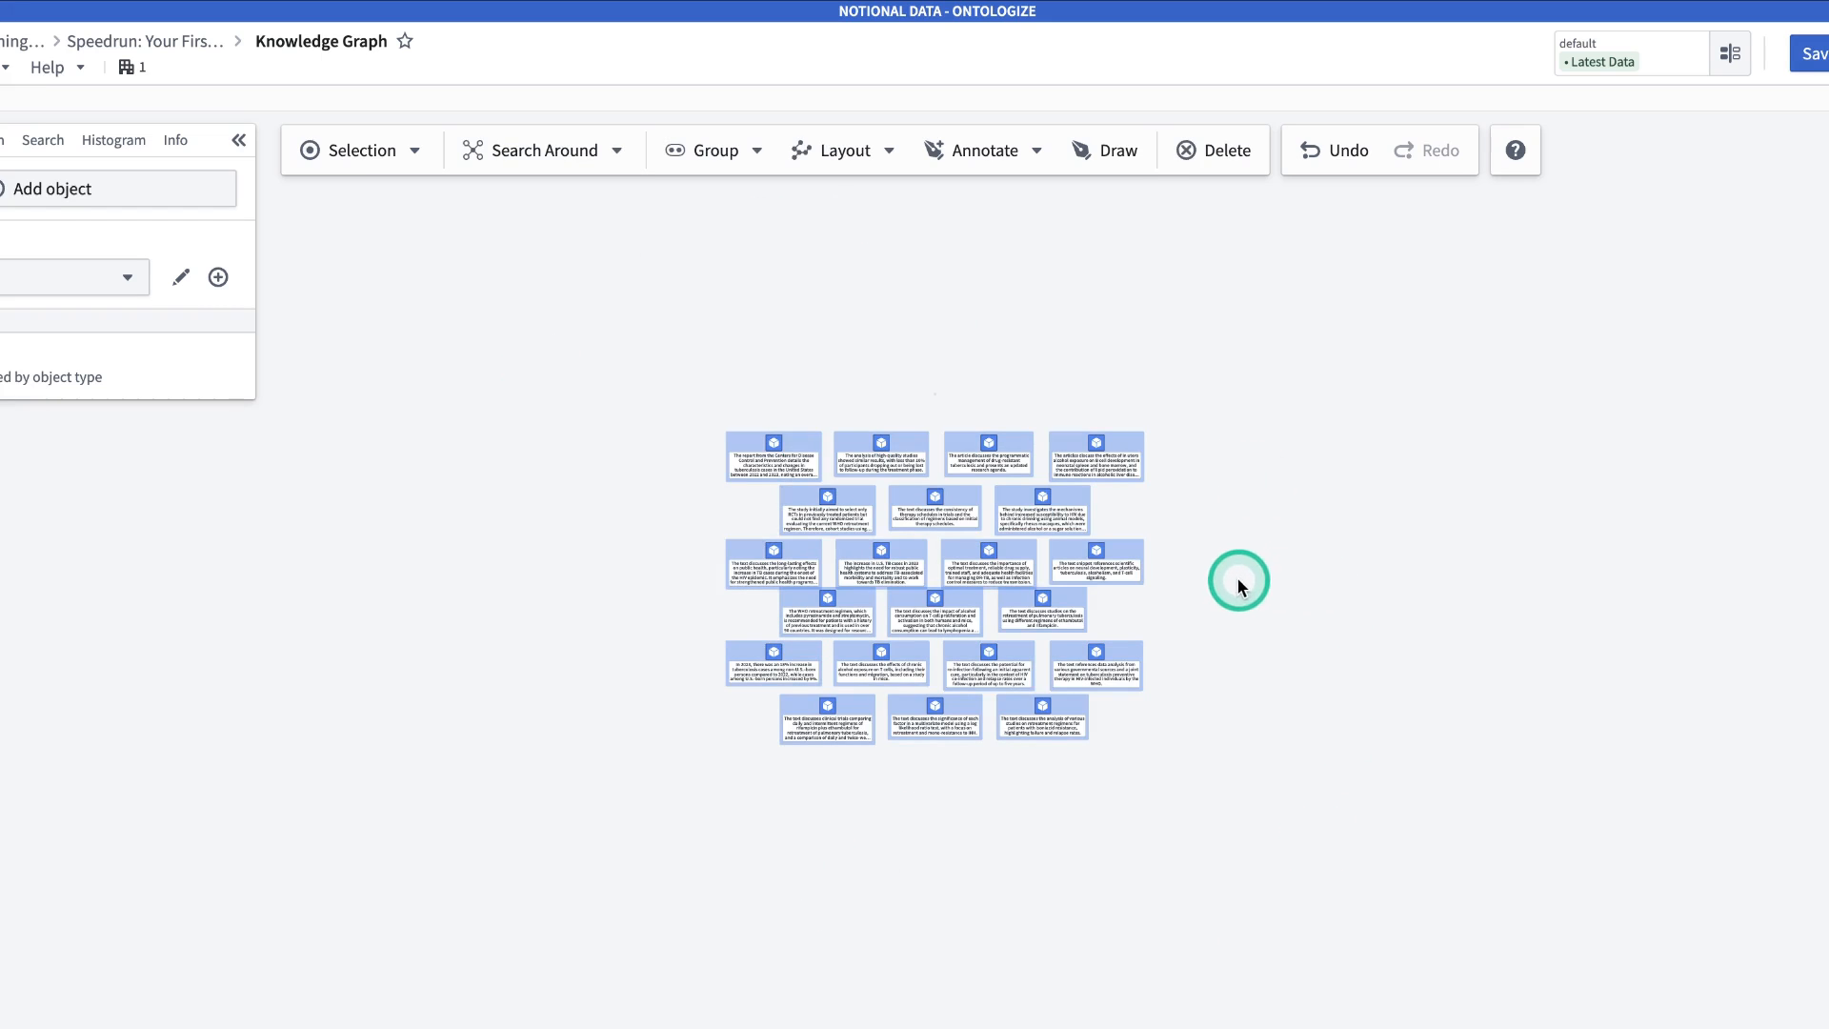
click(545, 154)
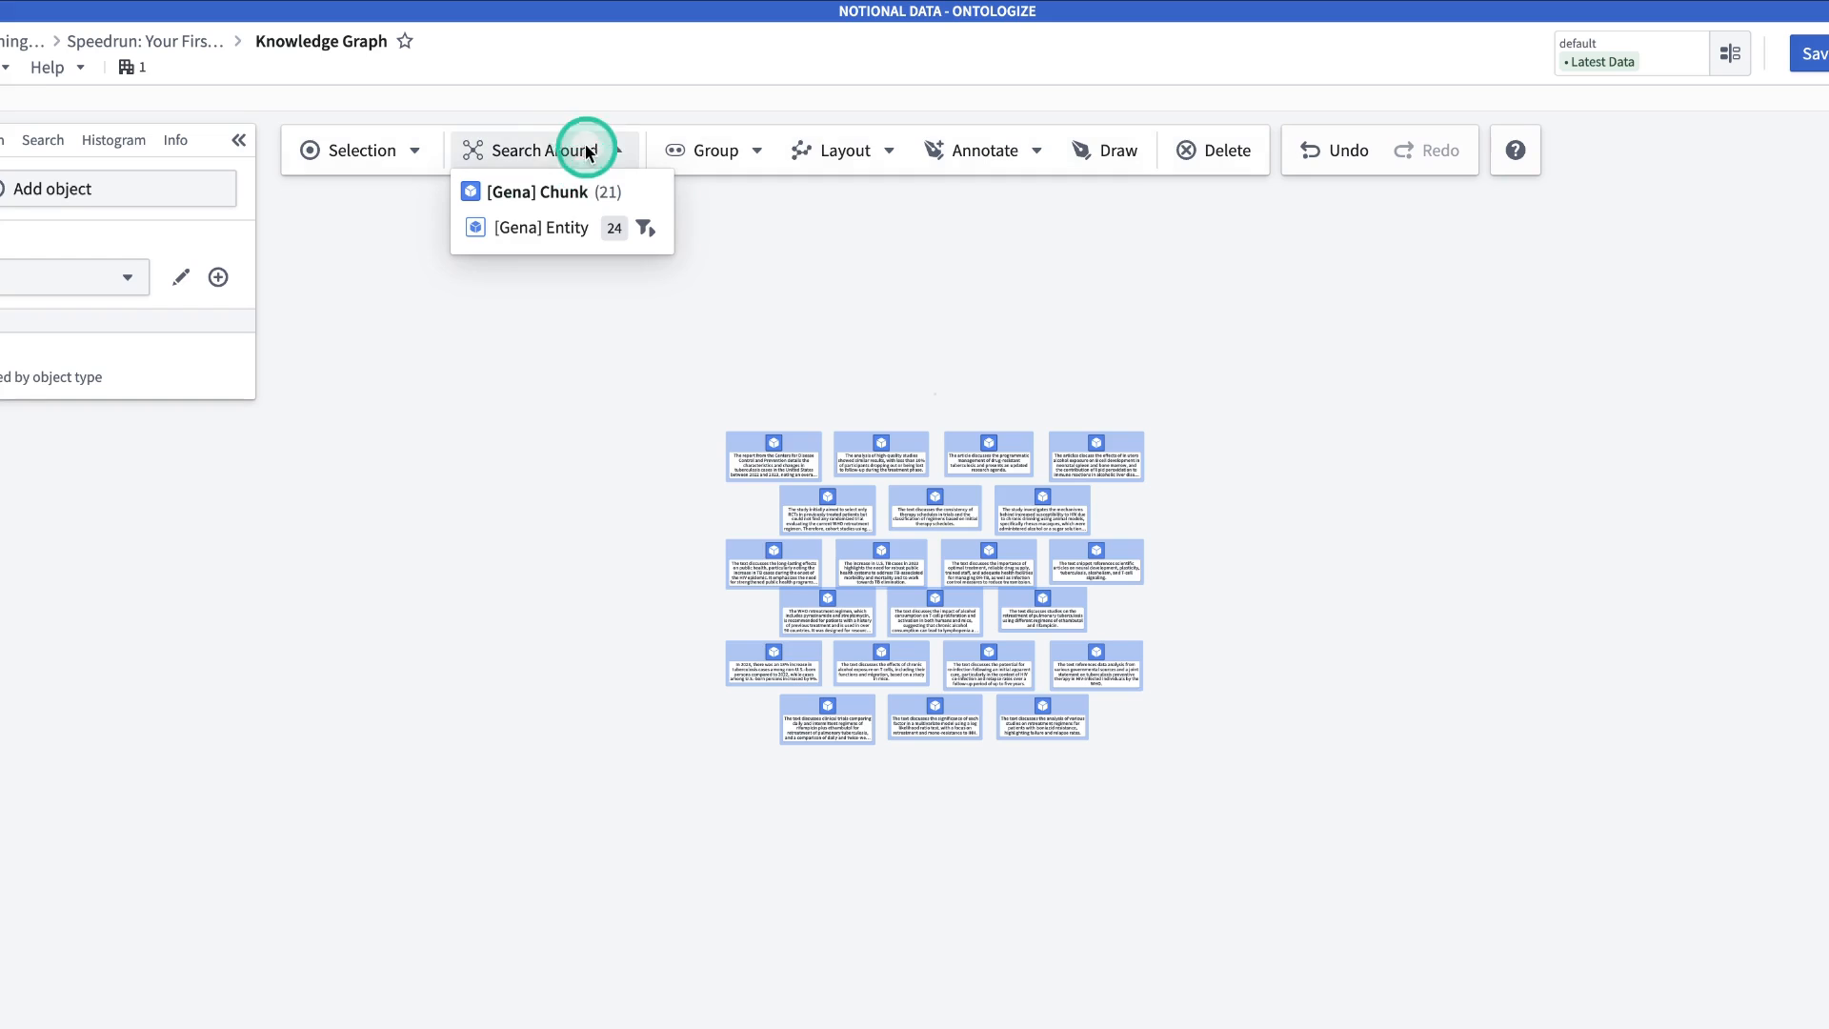
click(559, 240)
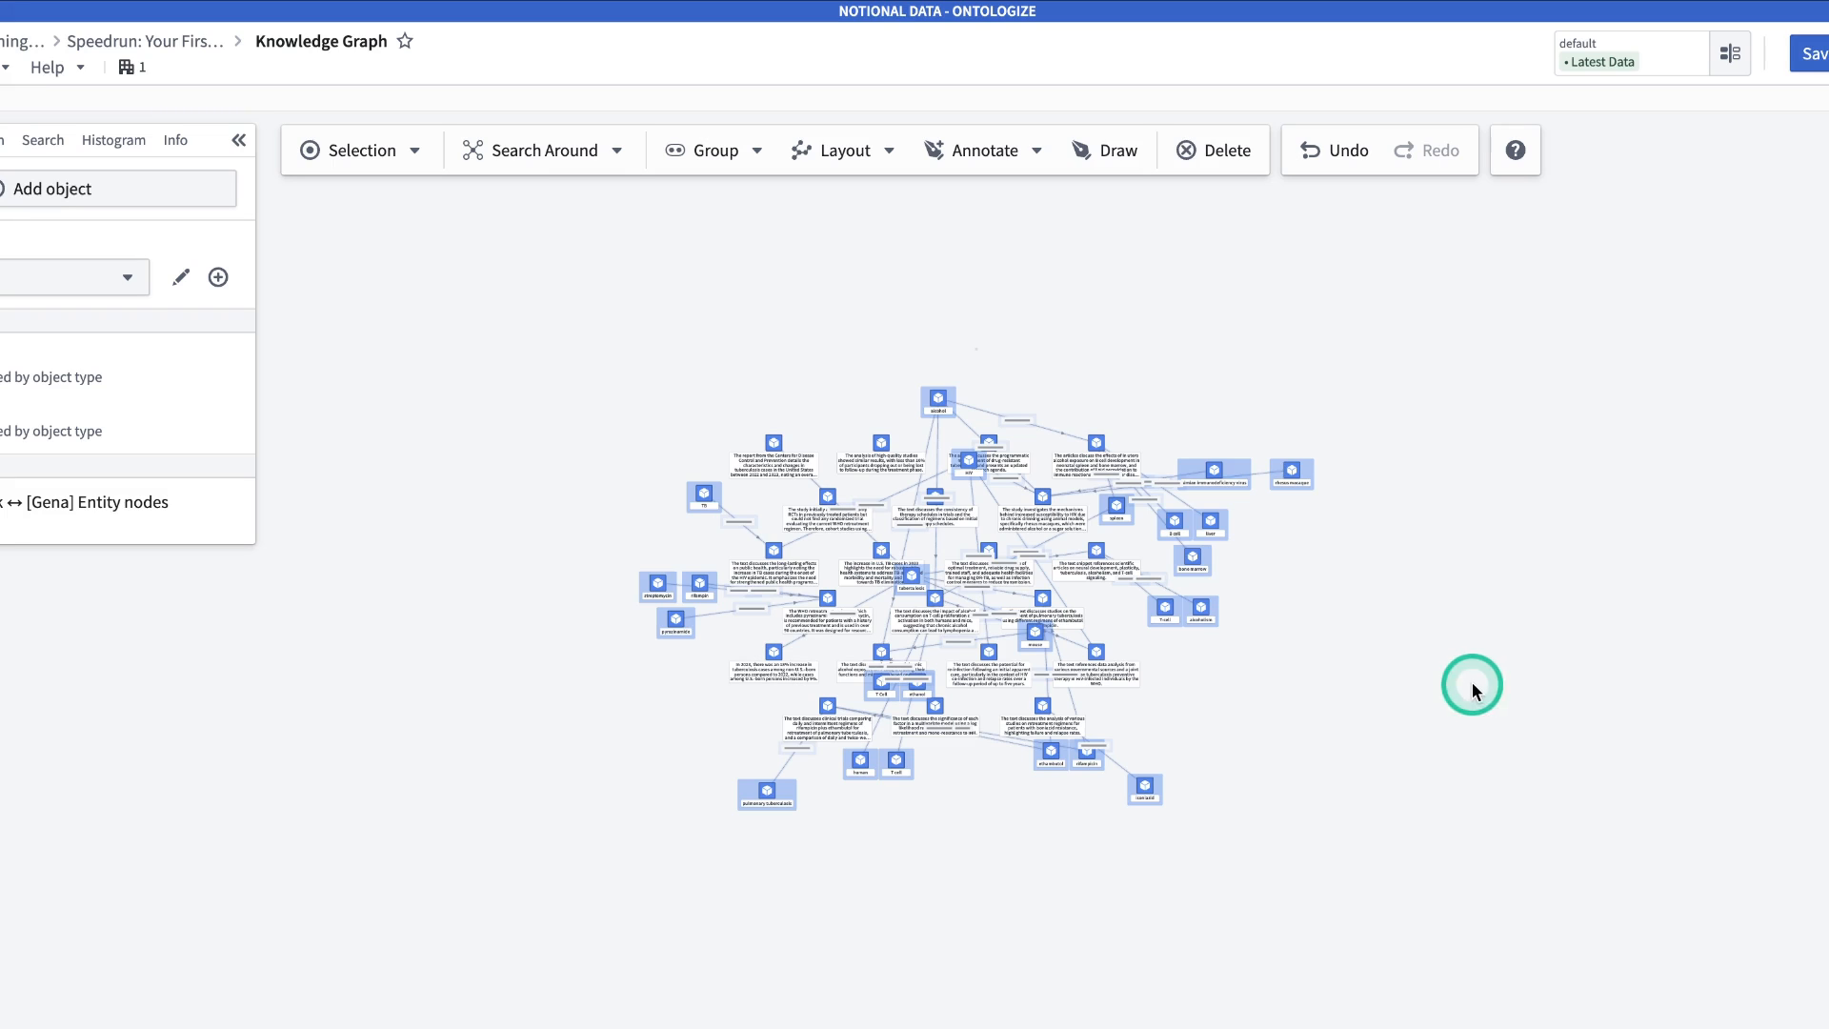
Arrange all chunk and entity nodes of the graph with the Radial layout.
click(1438, 684)
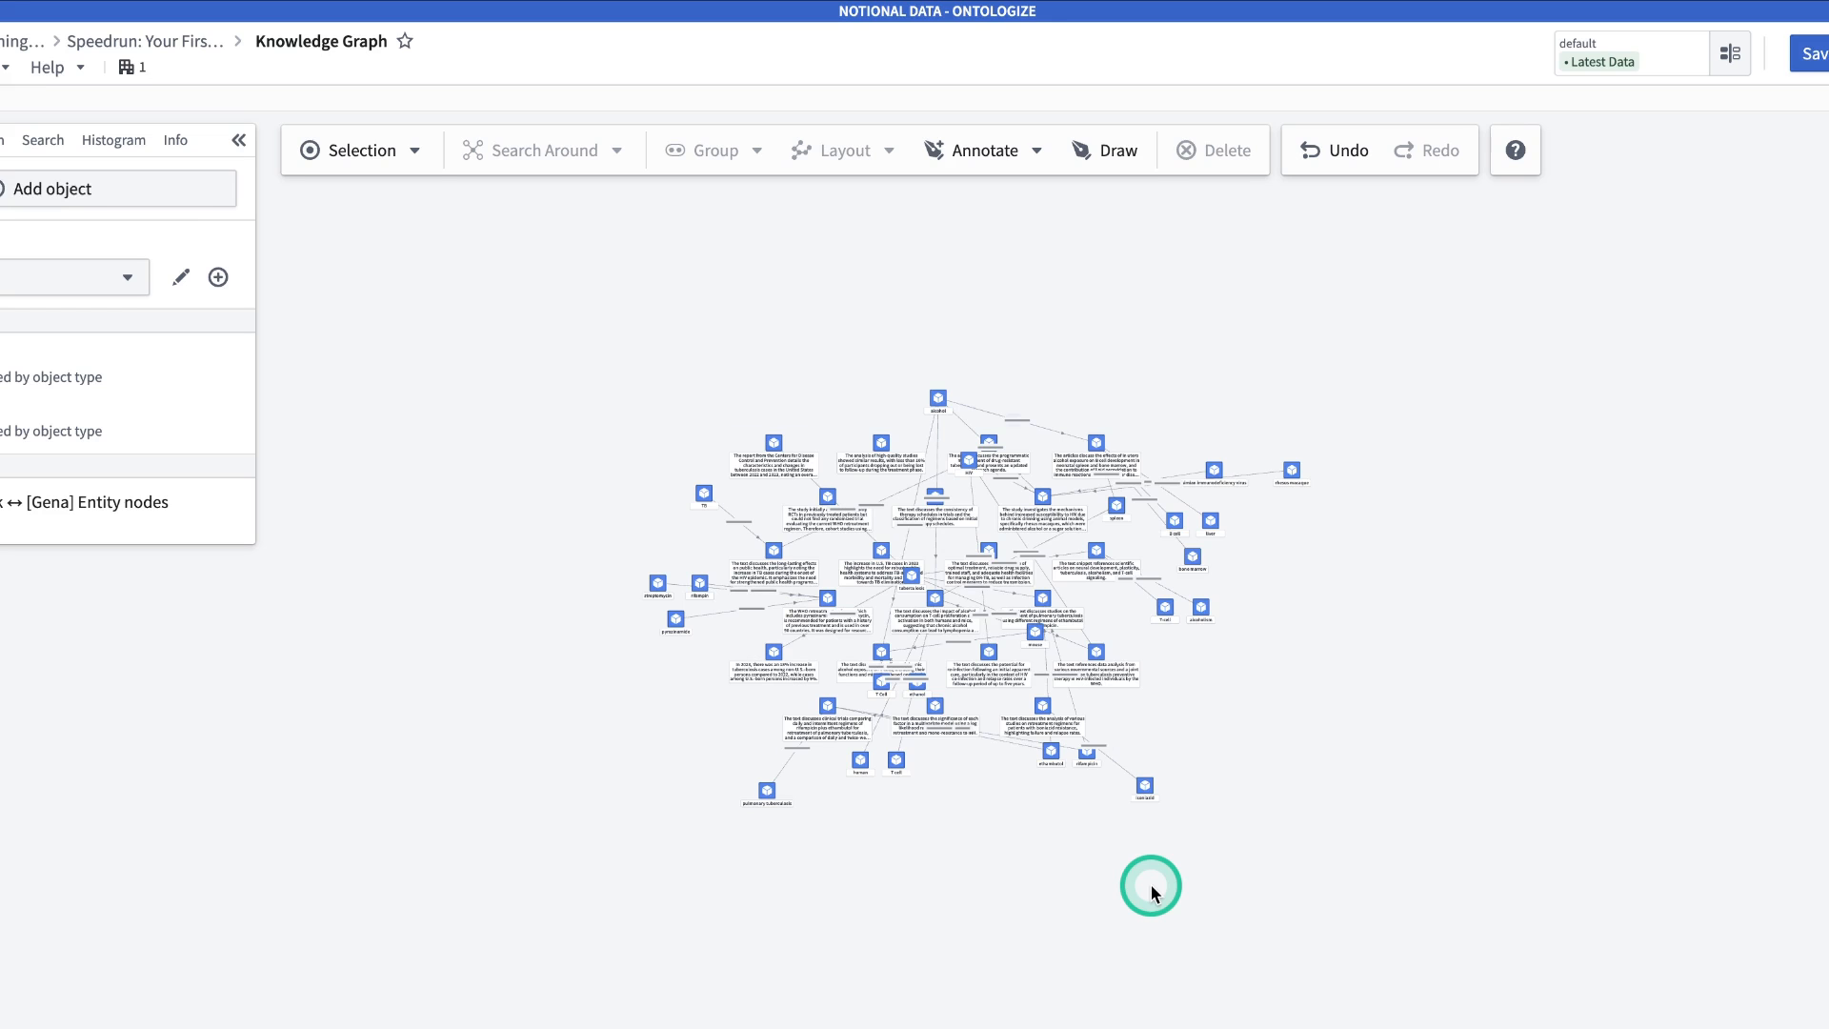
key(ctrl+a)
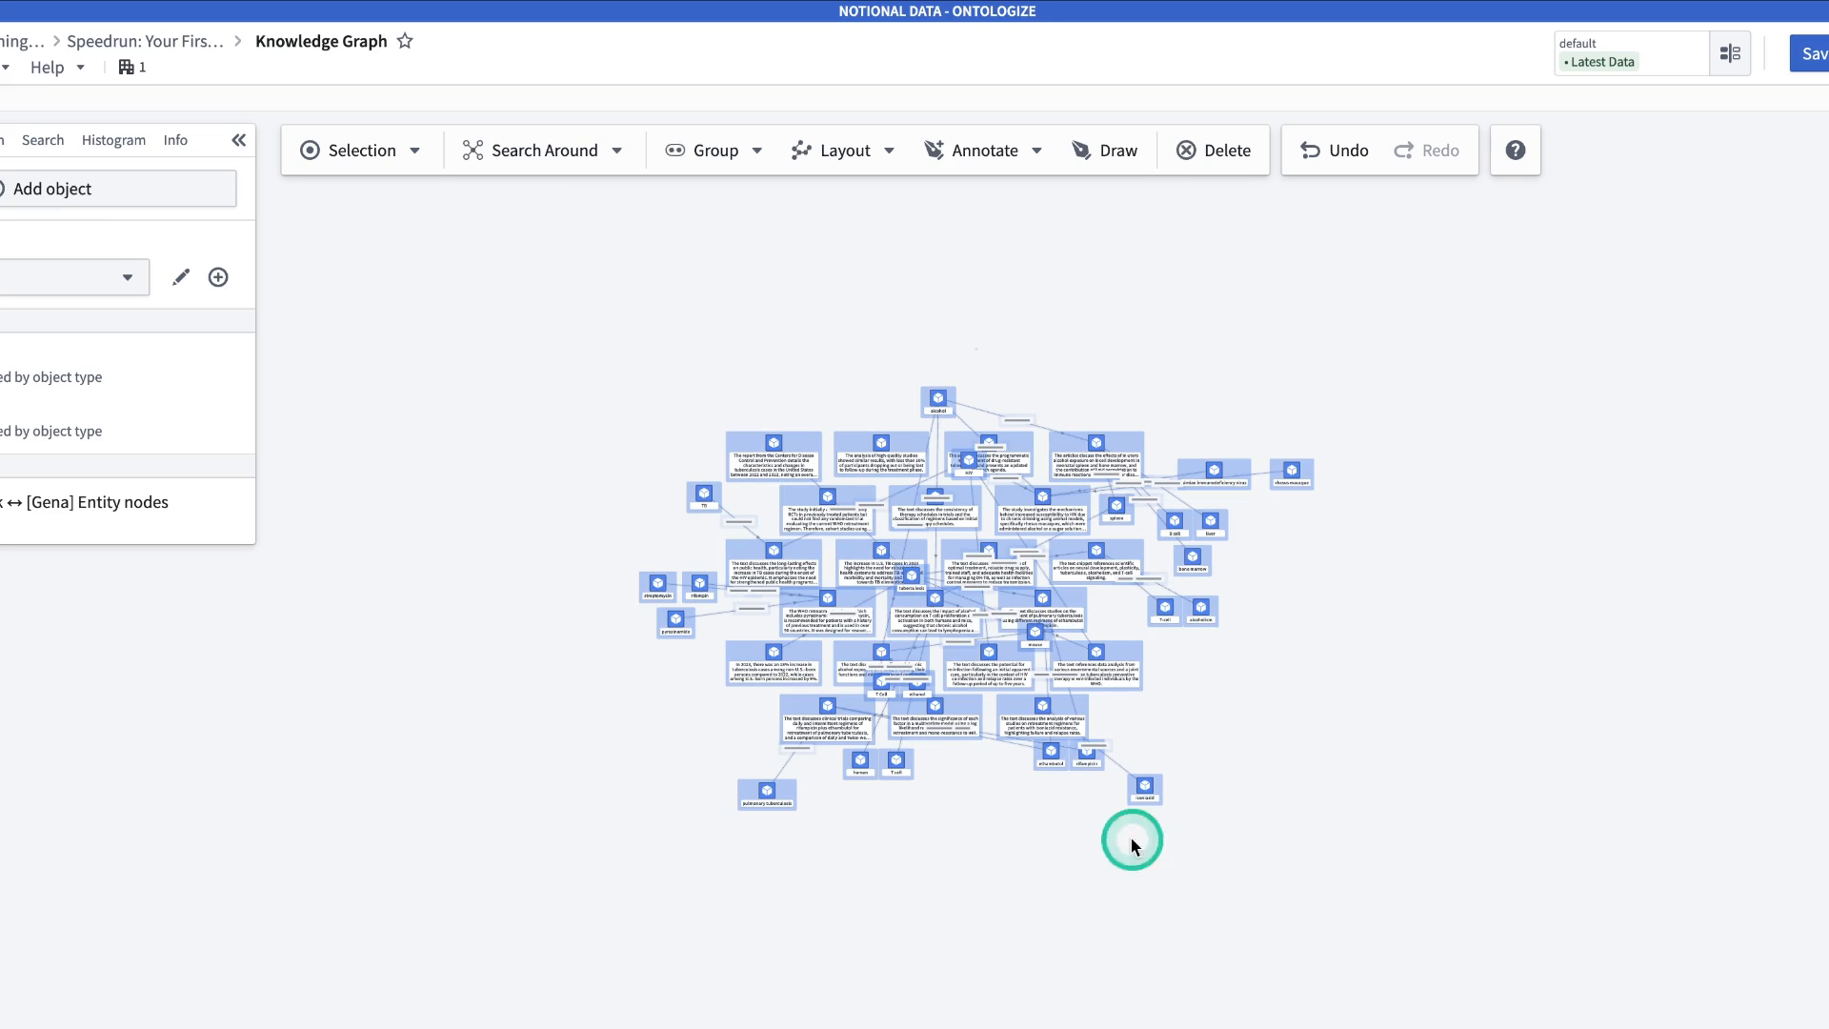
click(883, 155)
click(896, 481)
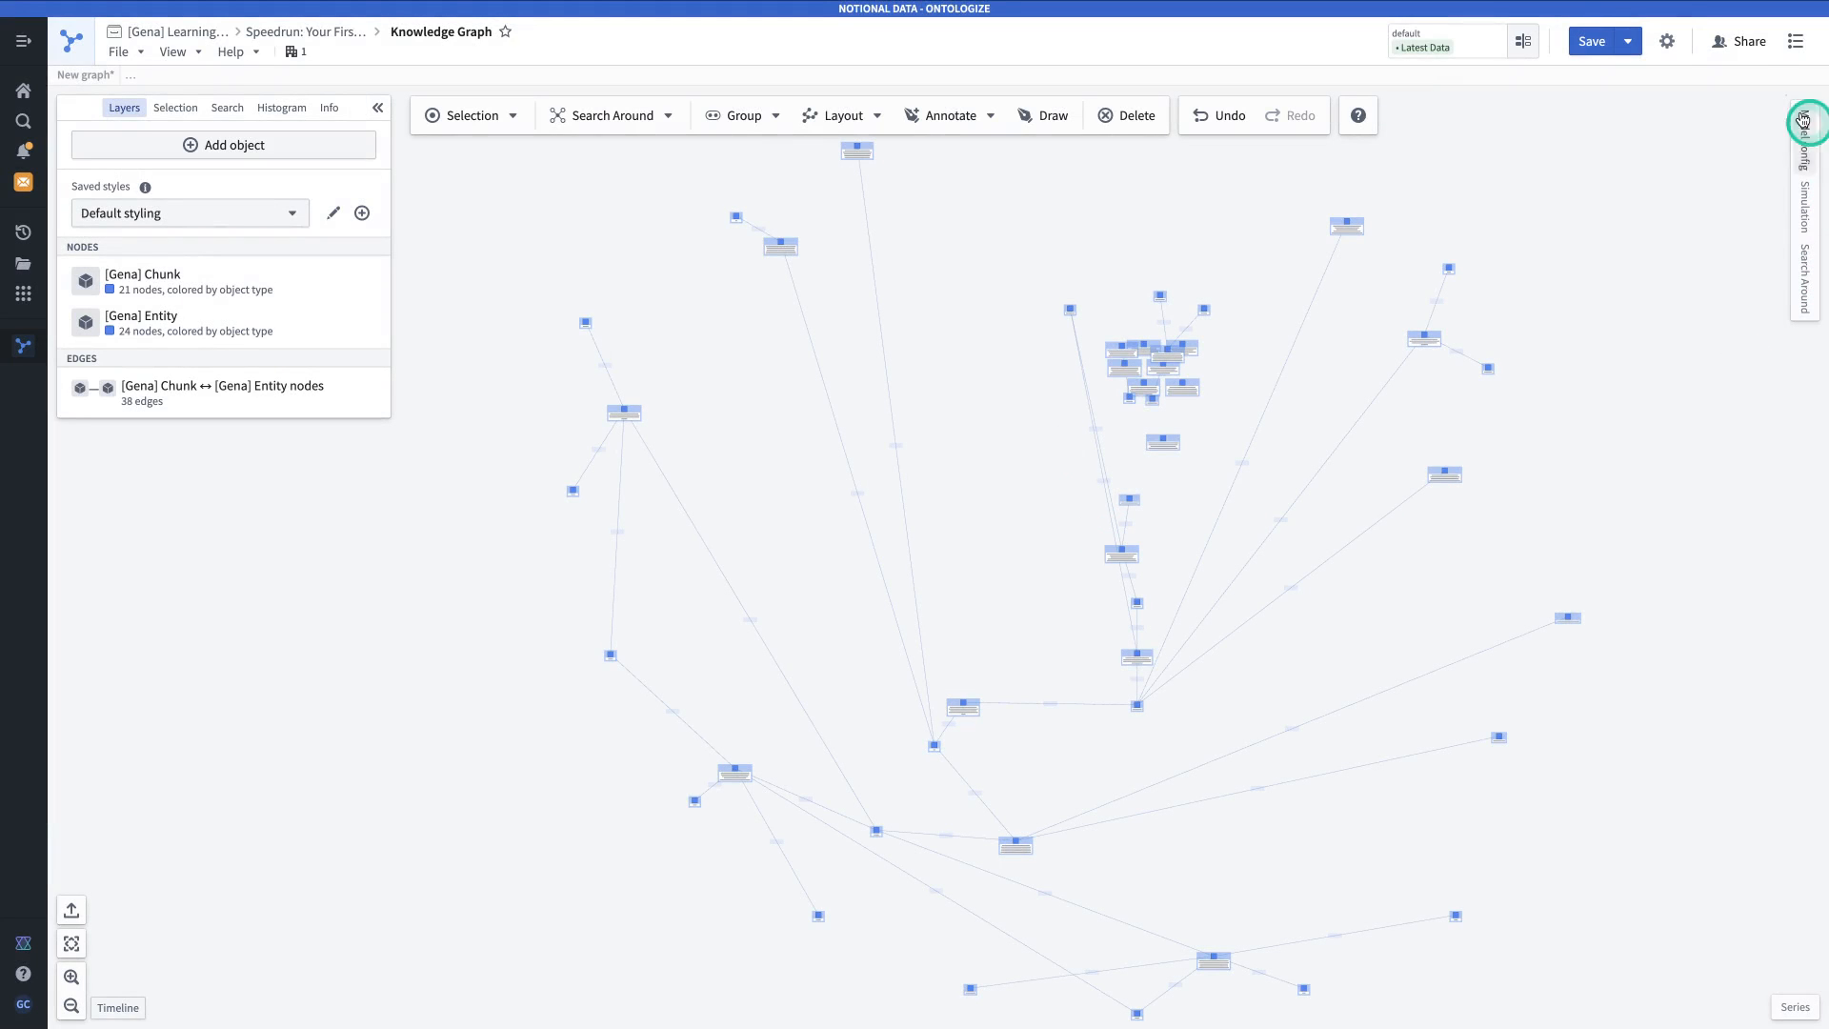
Start saving the graph as a template and add an object parameter of type [Gena] Chunk.
click(1627, 41)
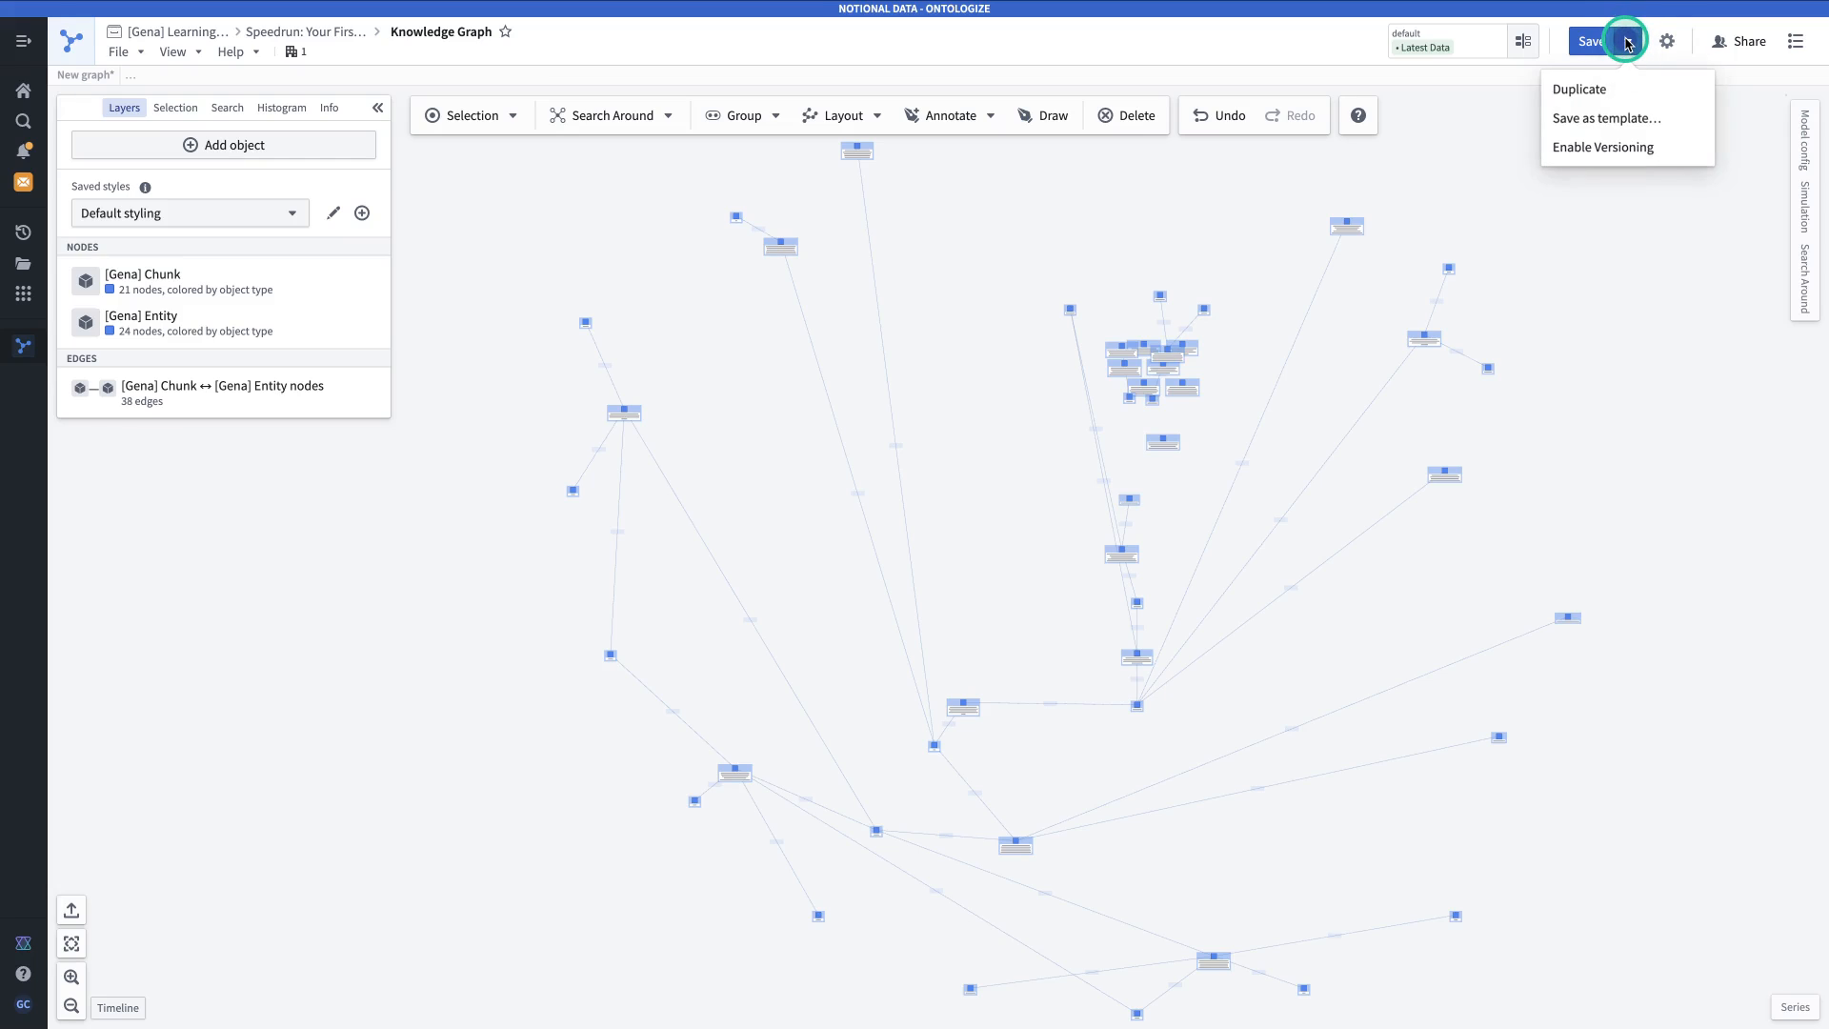
click(1643, 119)
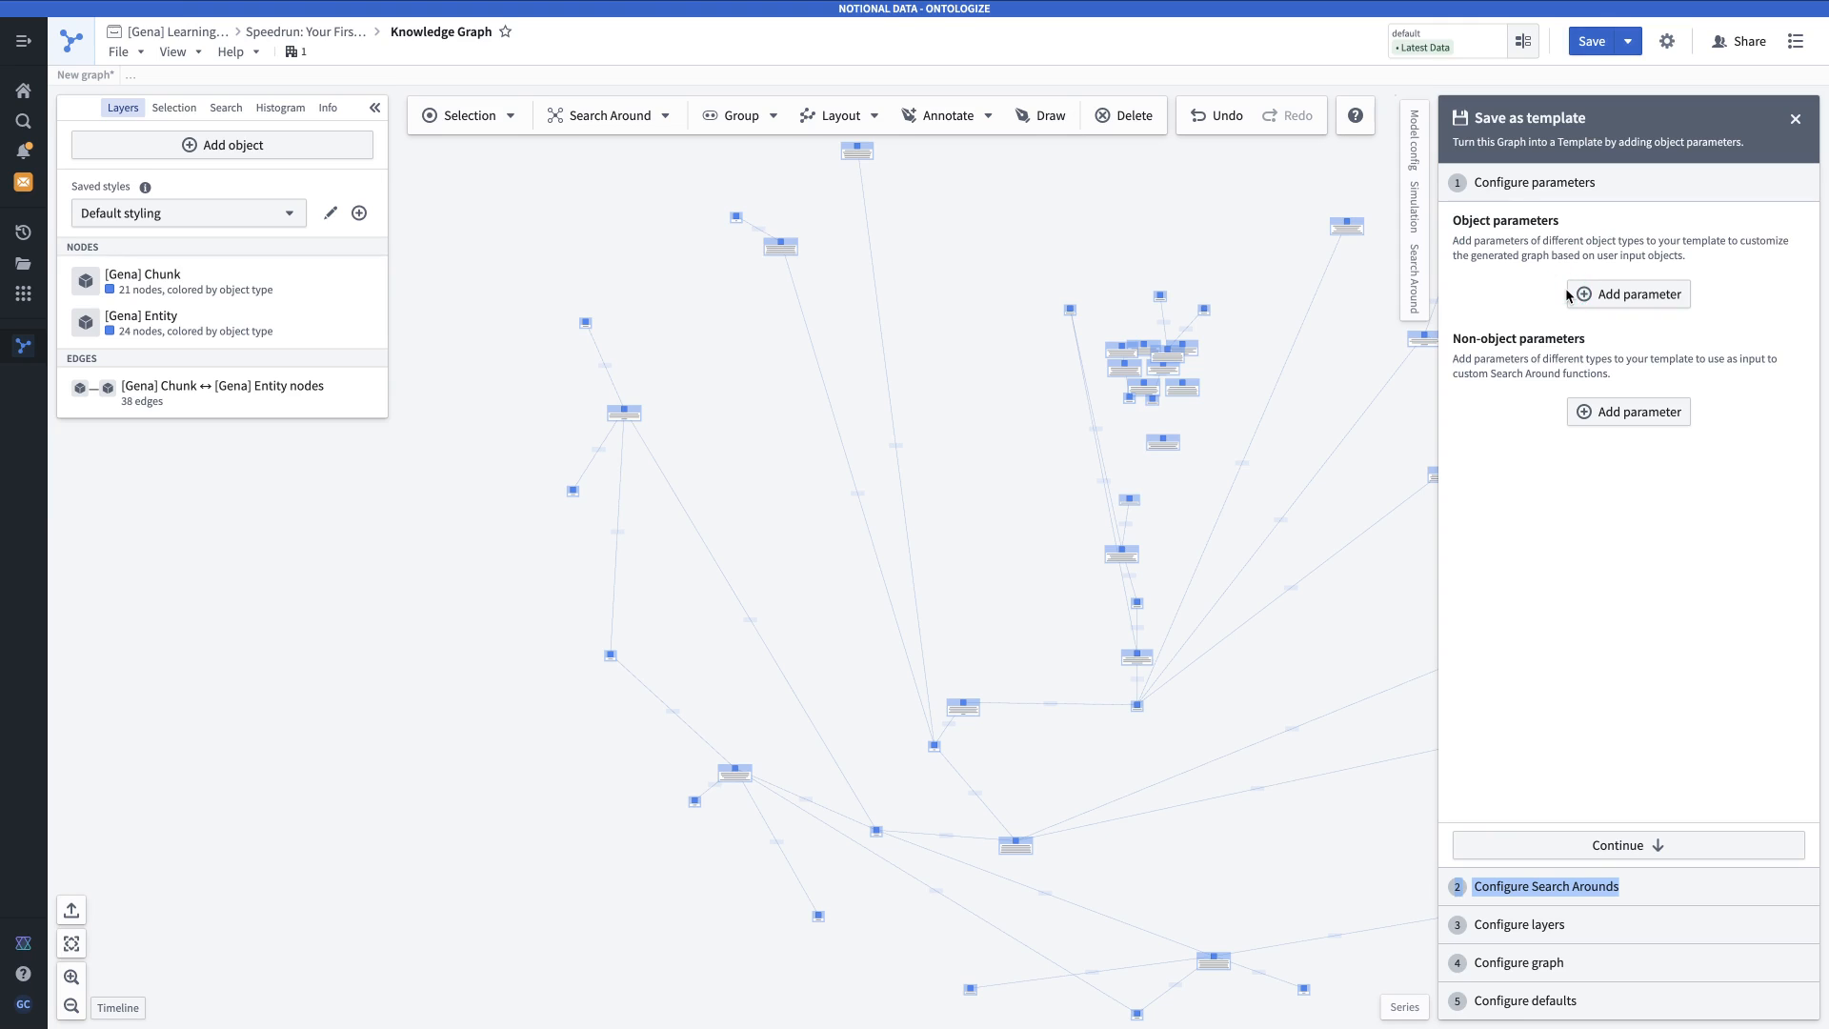
click(1604, 293)
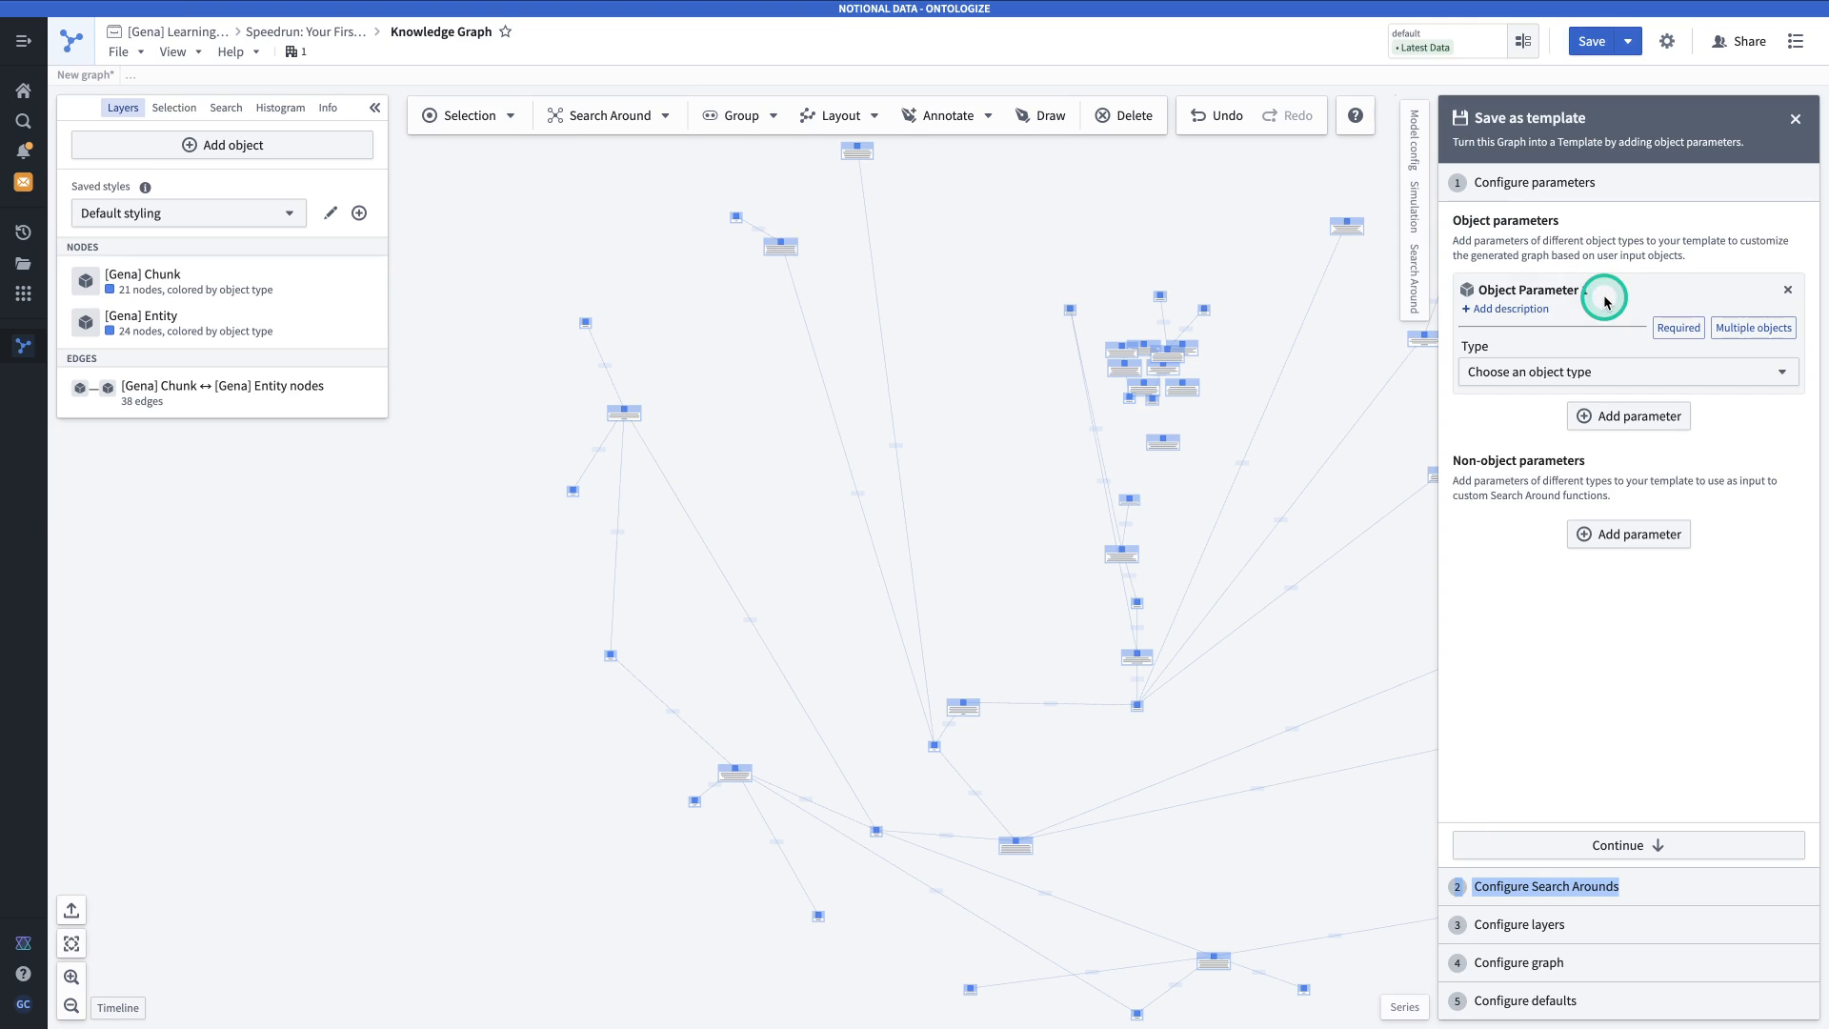
click(1564, 369)
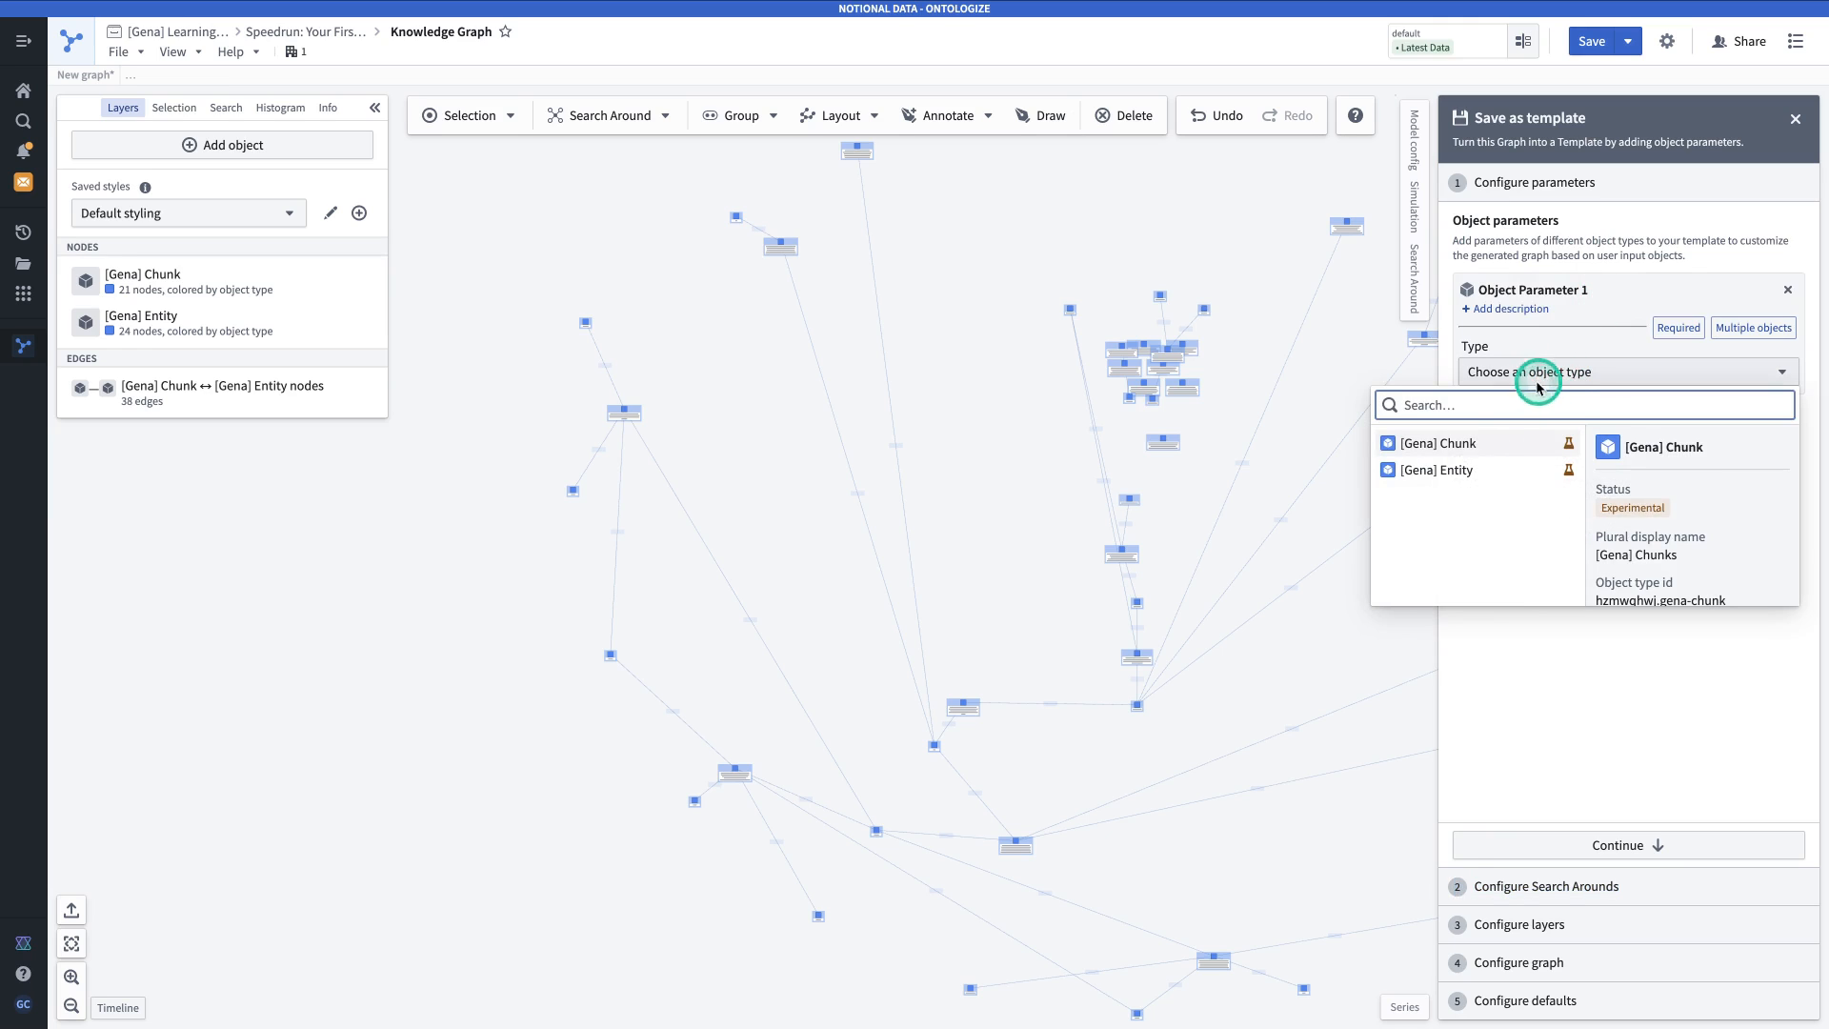
click(1520, 446)
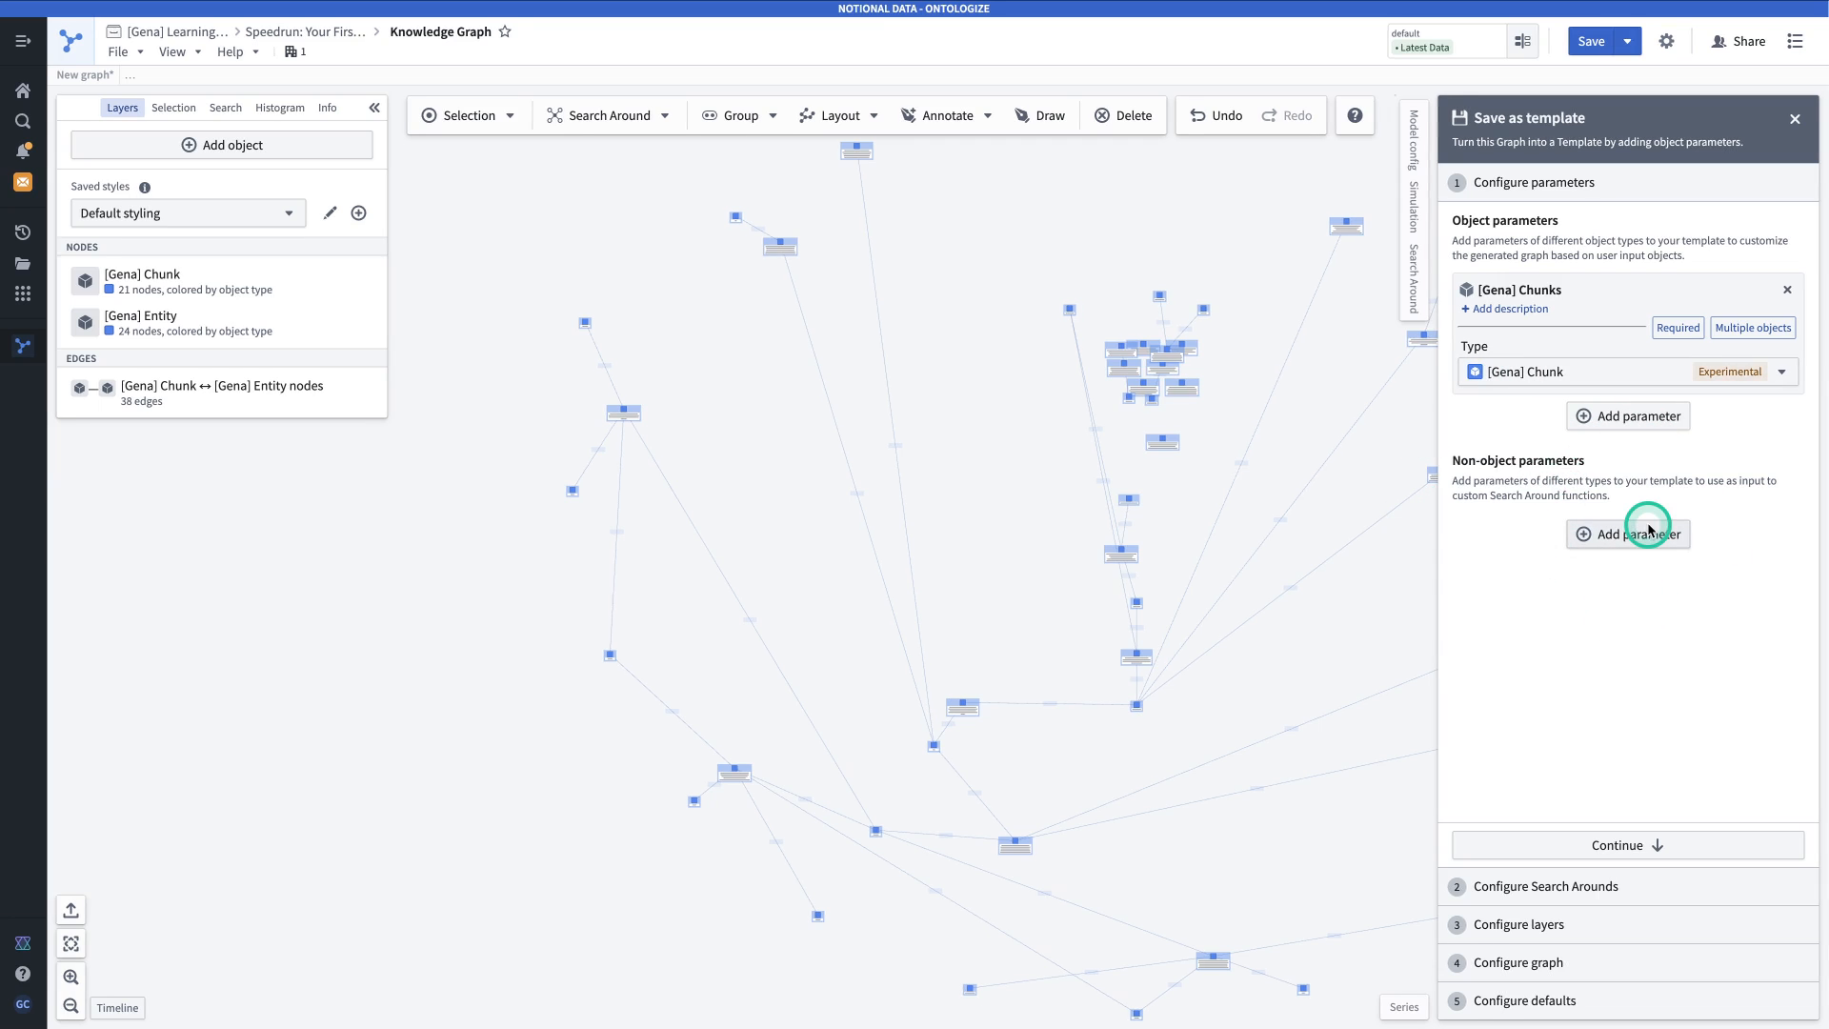
click(1576, 845)
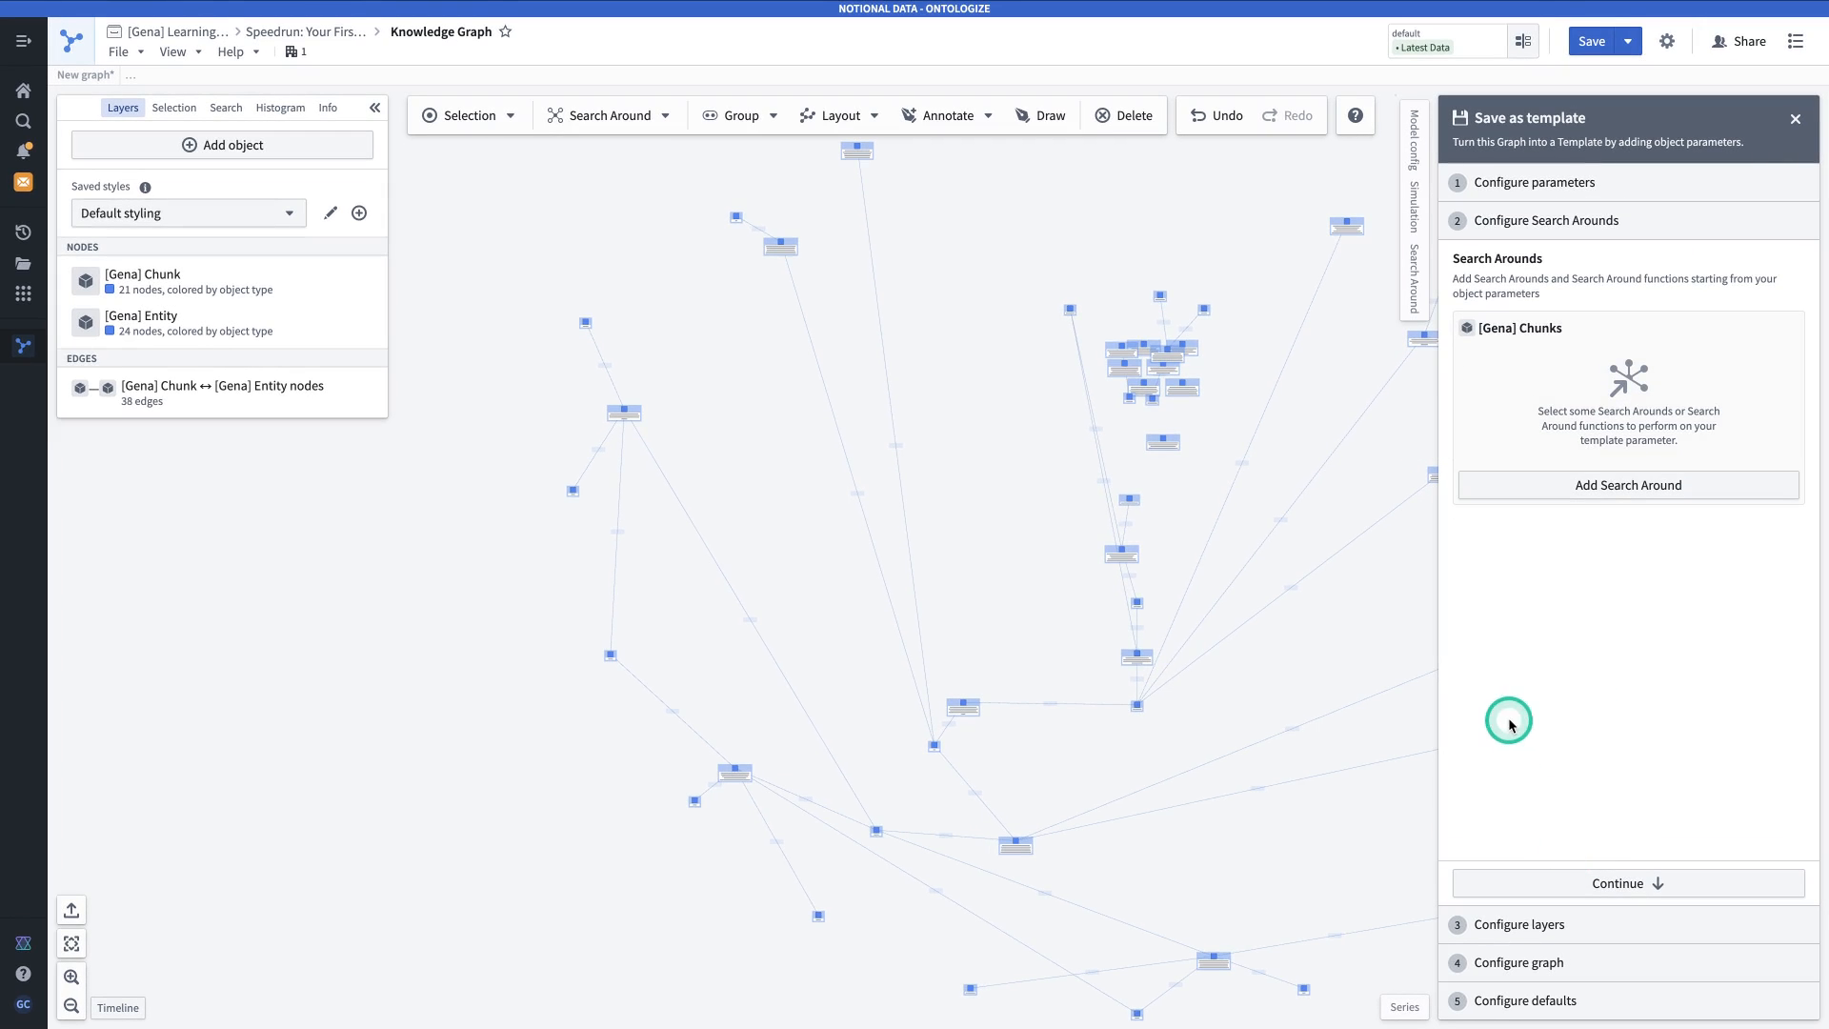
Add a Search Around relation to [Gena] Entity for the template's chunk parameter, retaining the styling of all node and edge layers.
click(1611, 482)
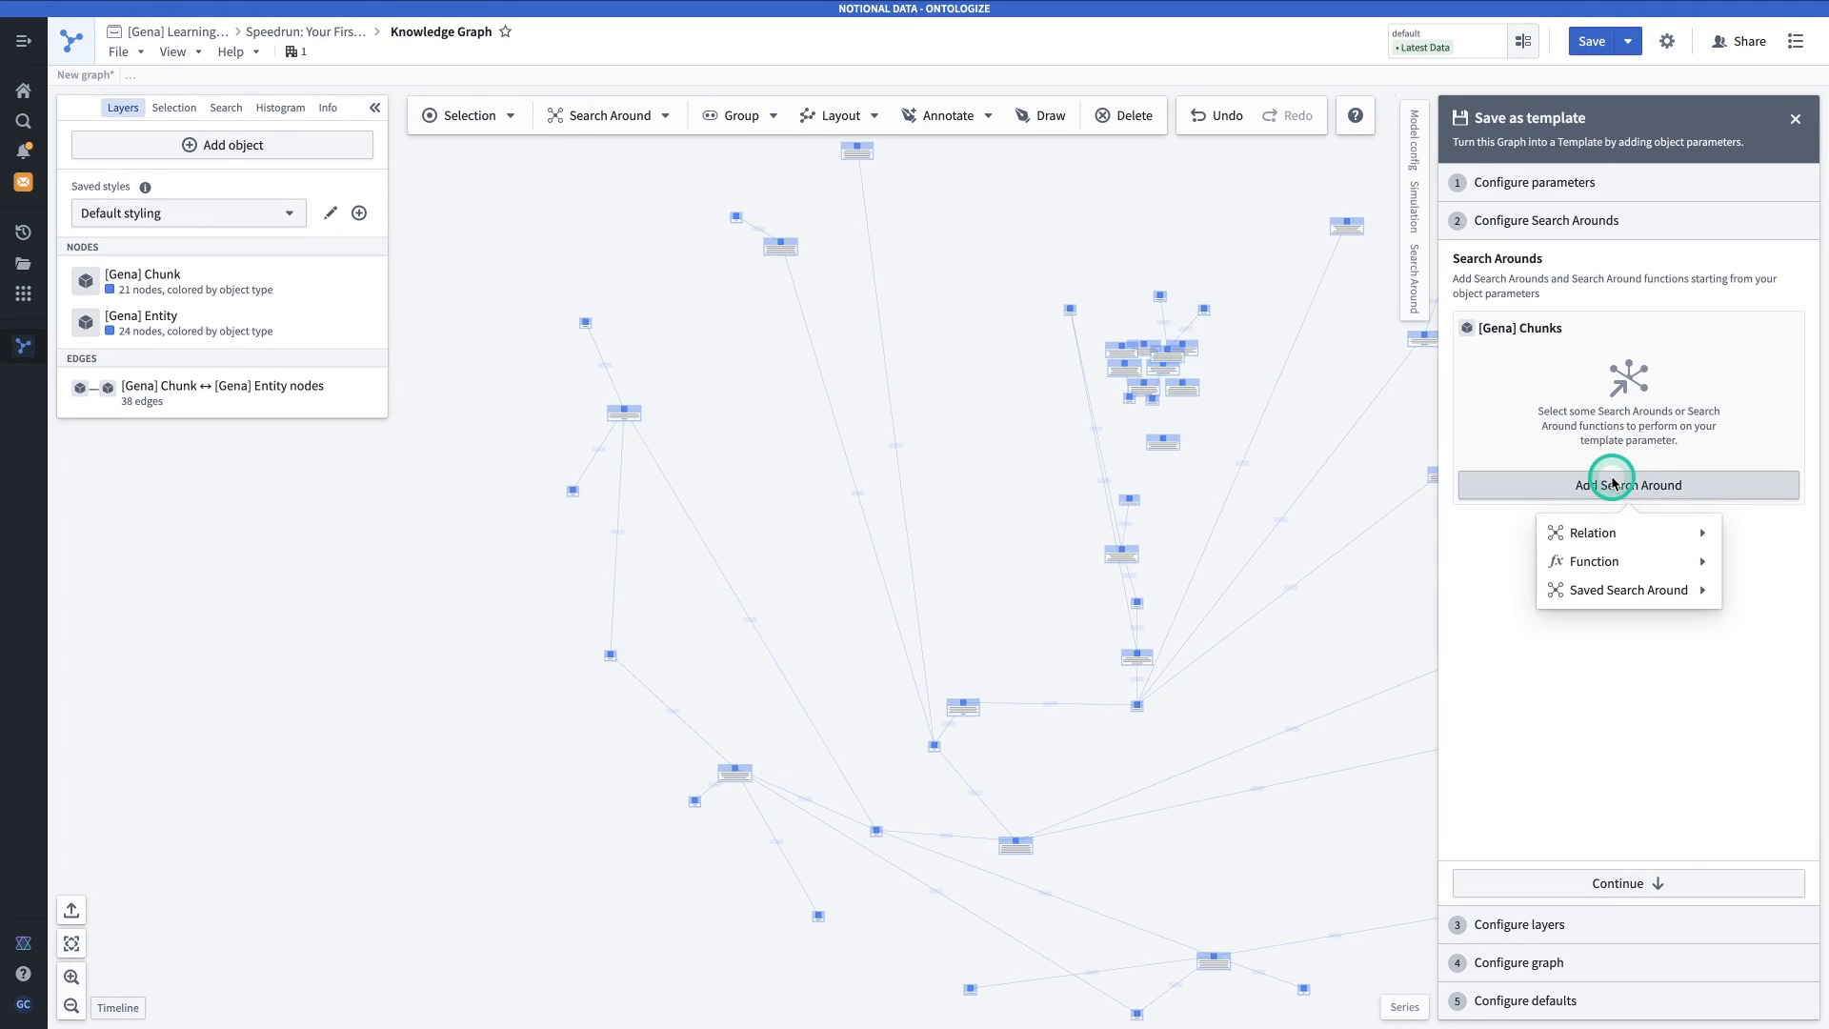
mouse_move(1615, 530)
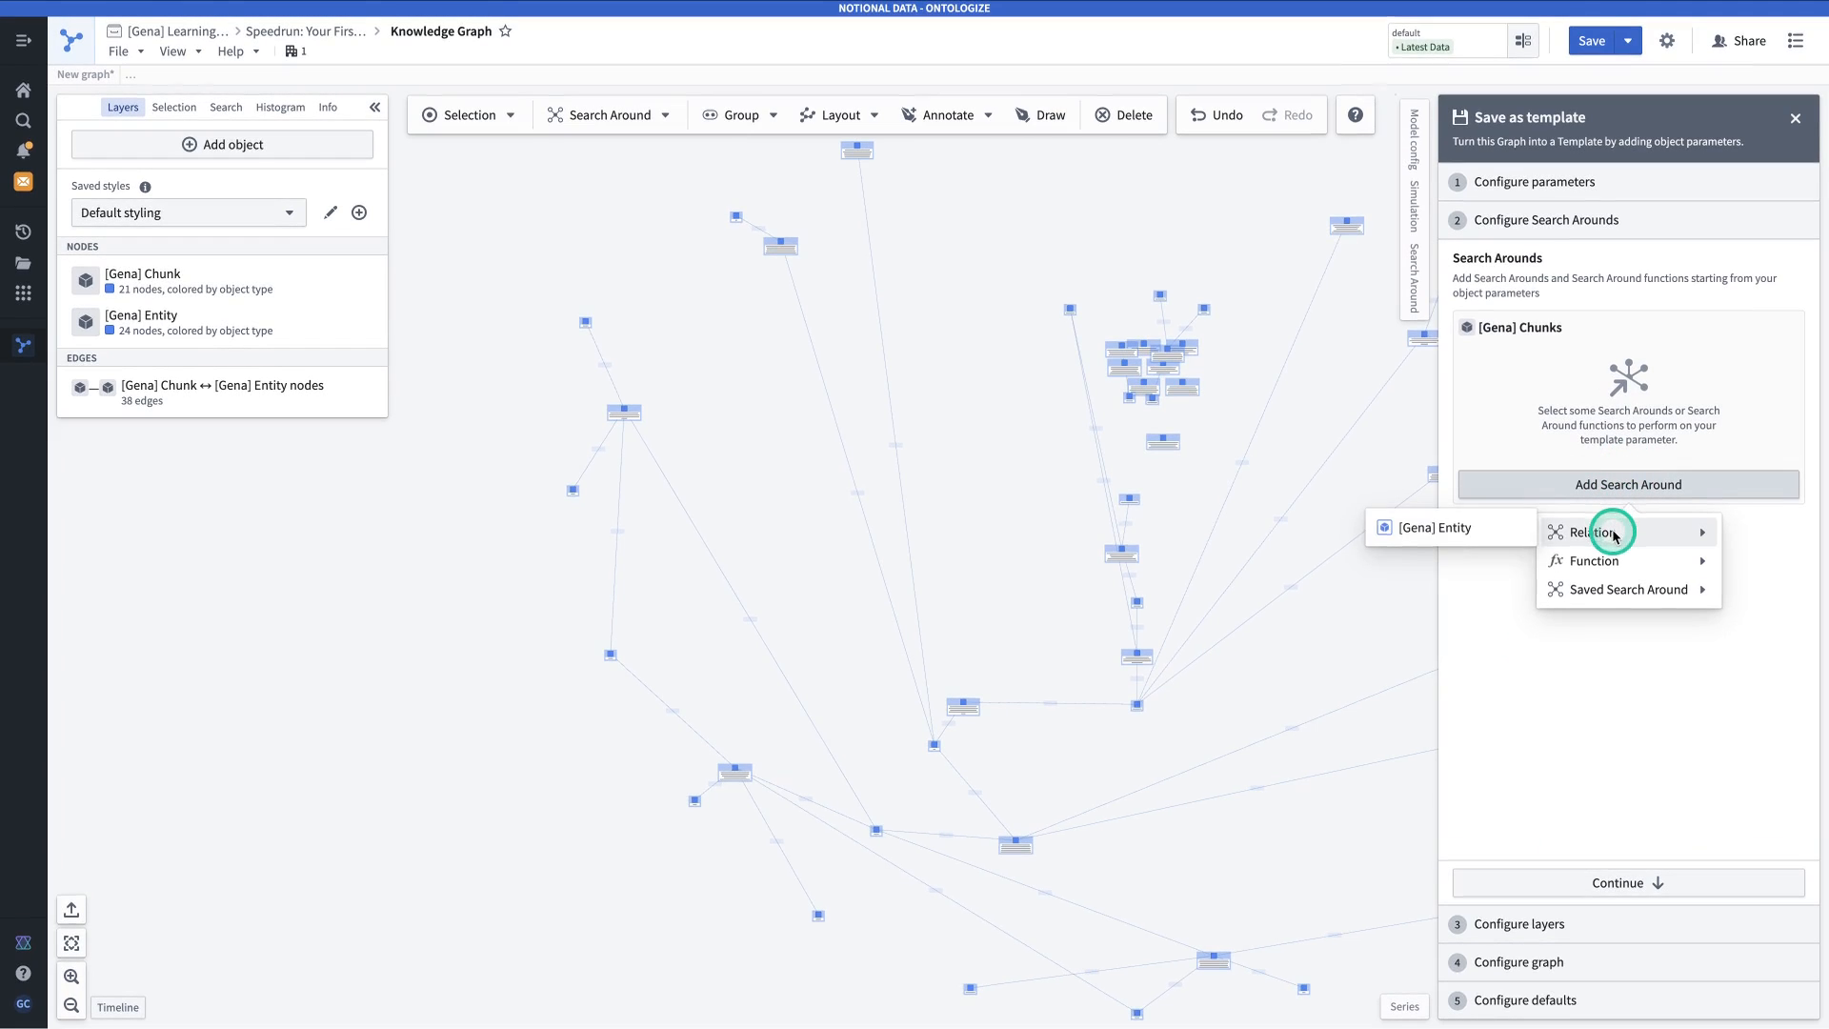
click(1486, 536)
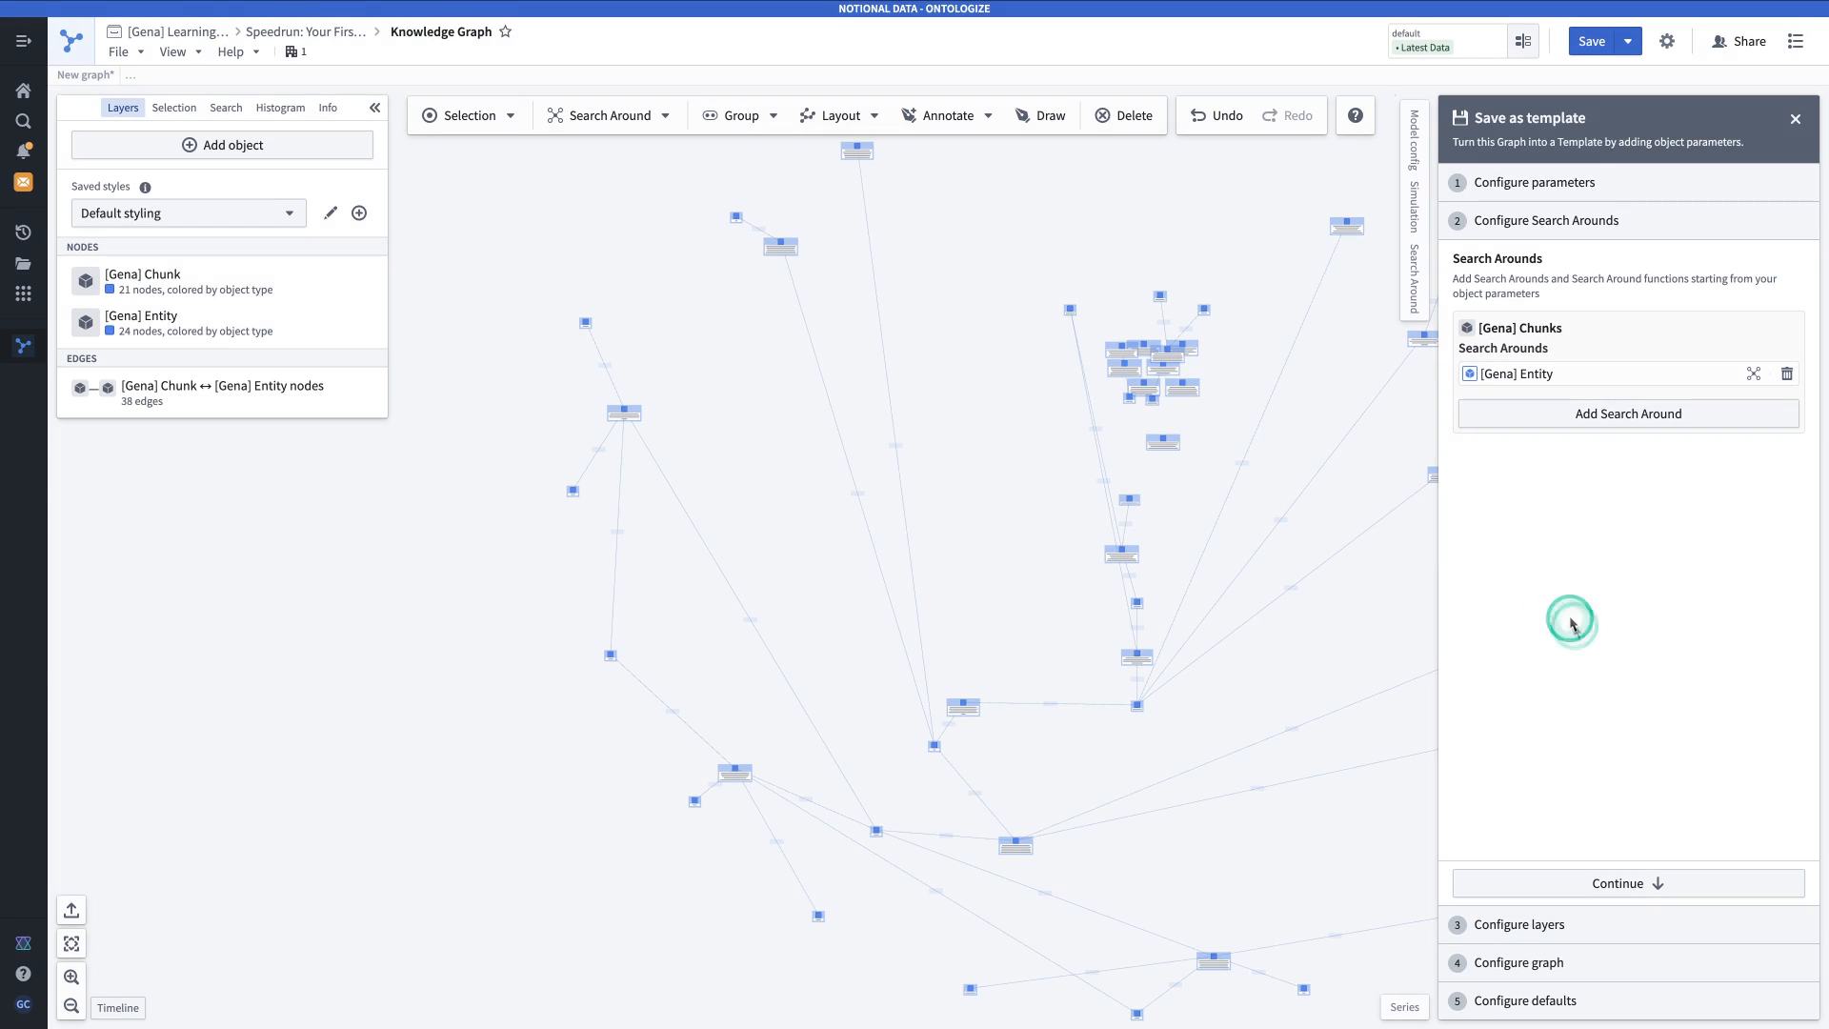
click(1600, 882)
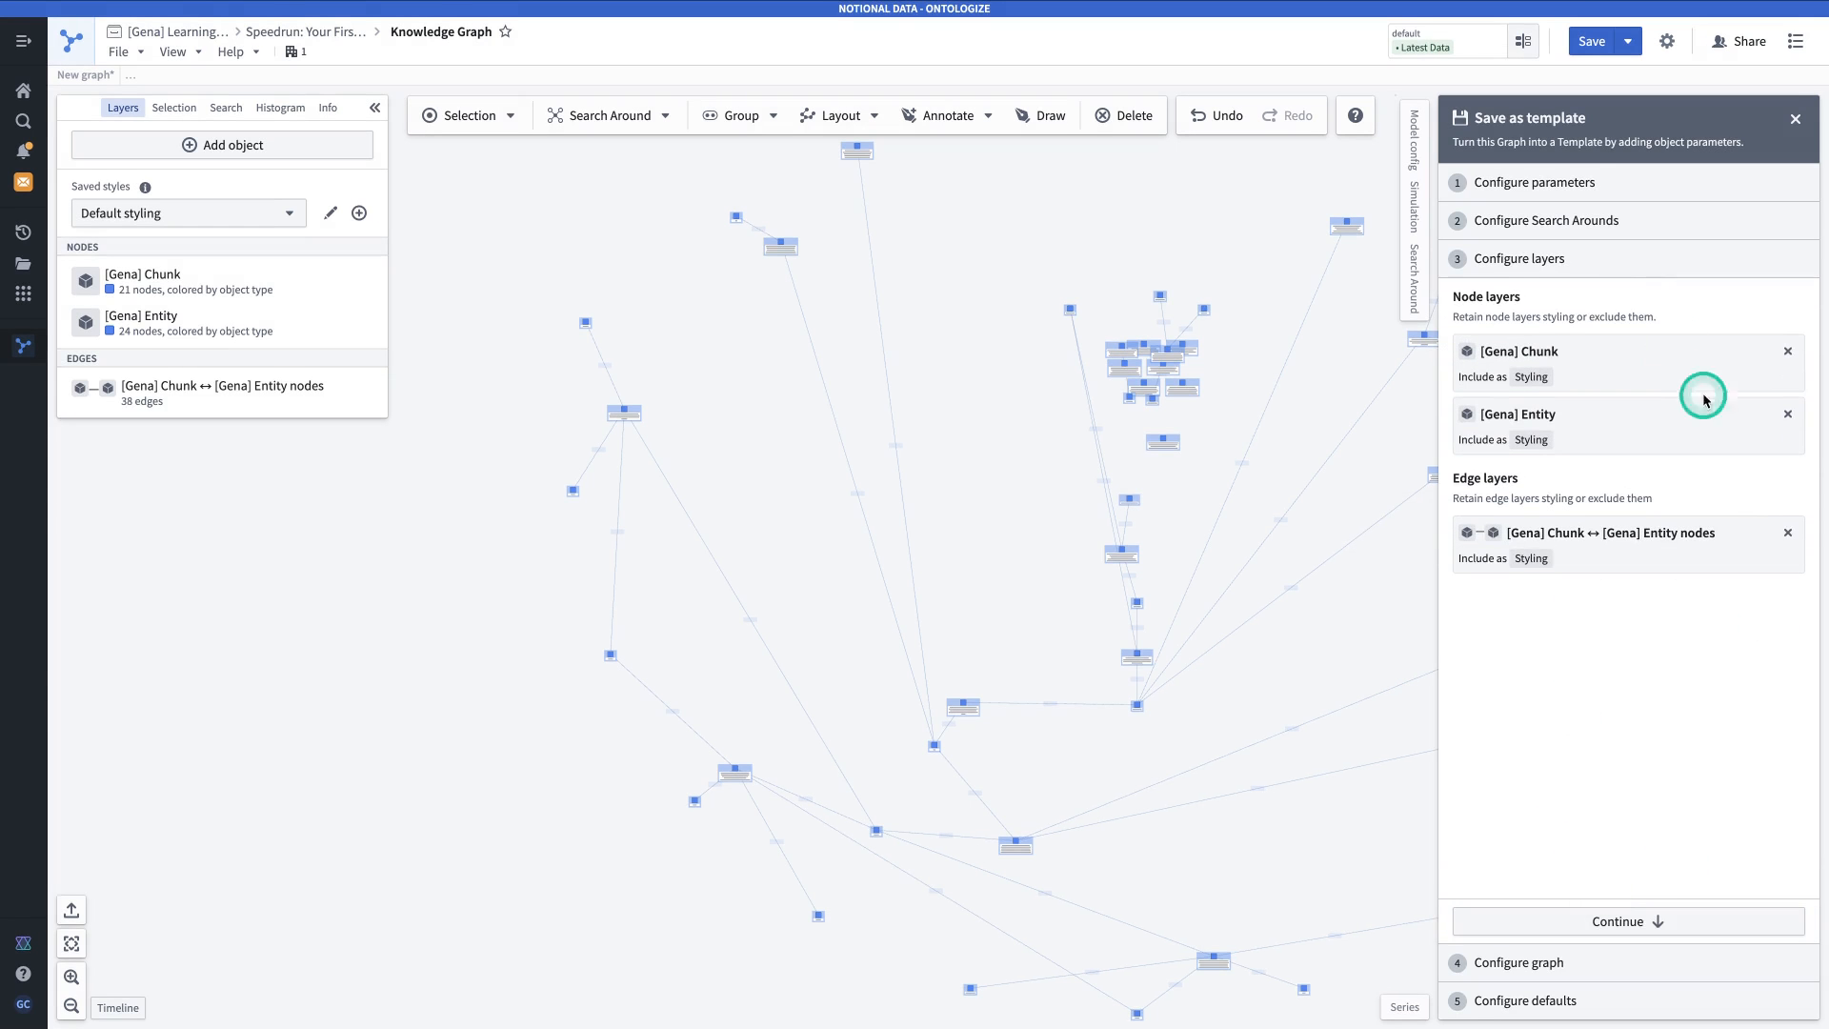
click(1673, 922)
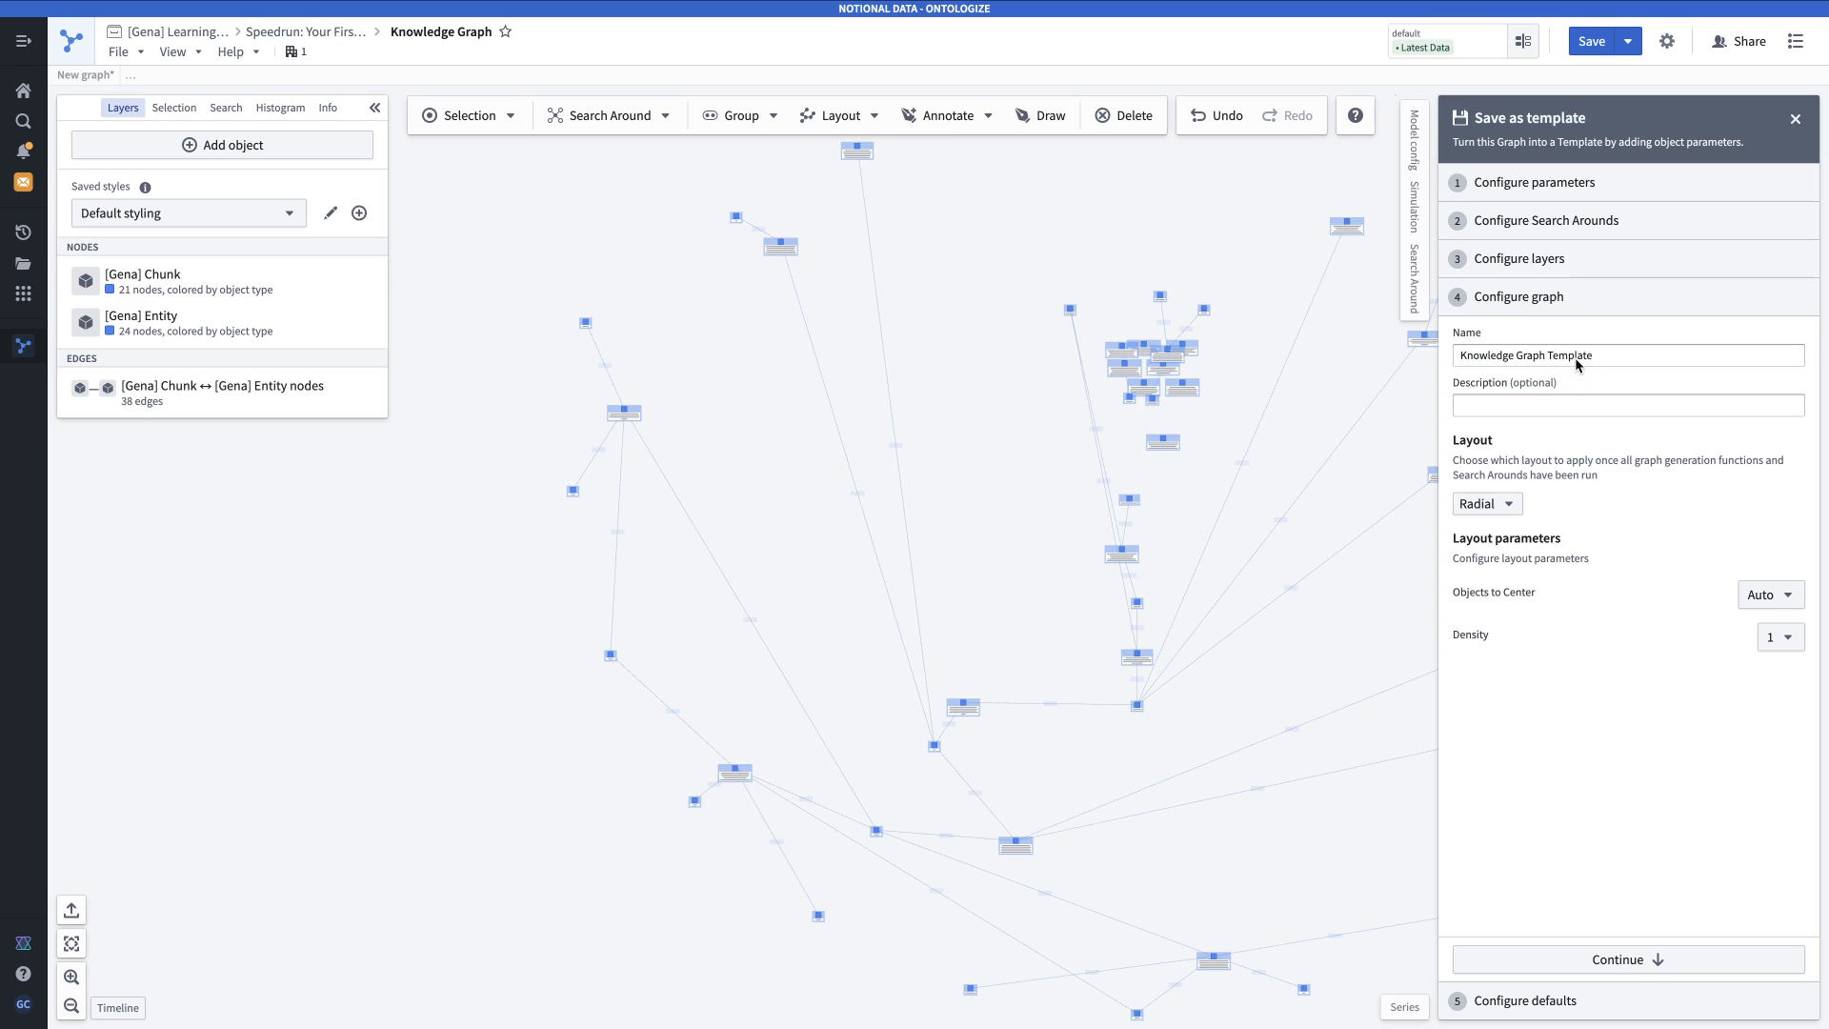
Keep the Radial layout and the default settings for the template, and bring up its summary.
click(1472, 510)
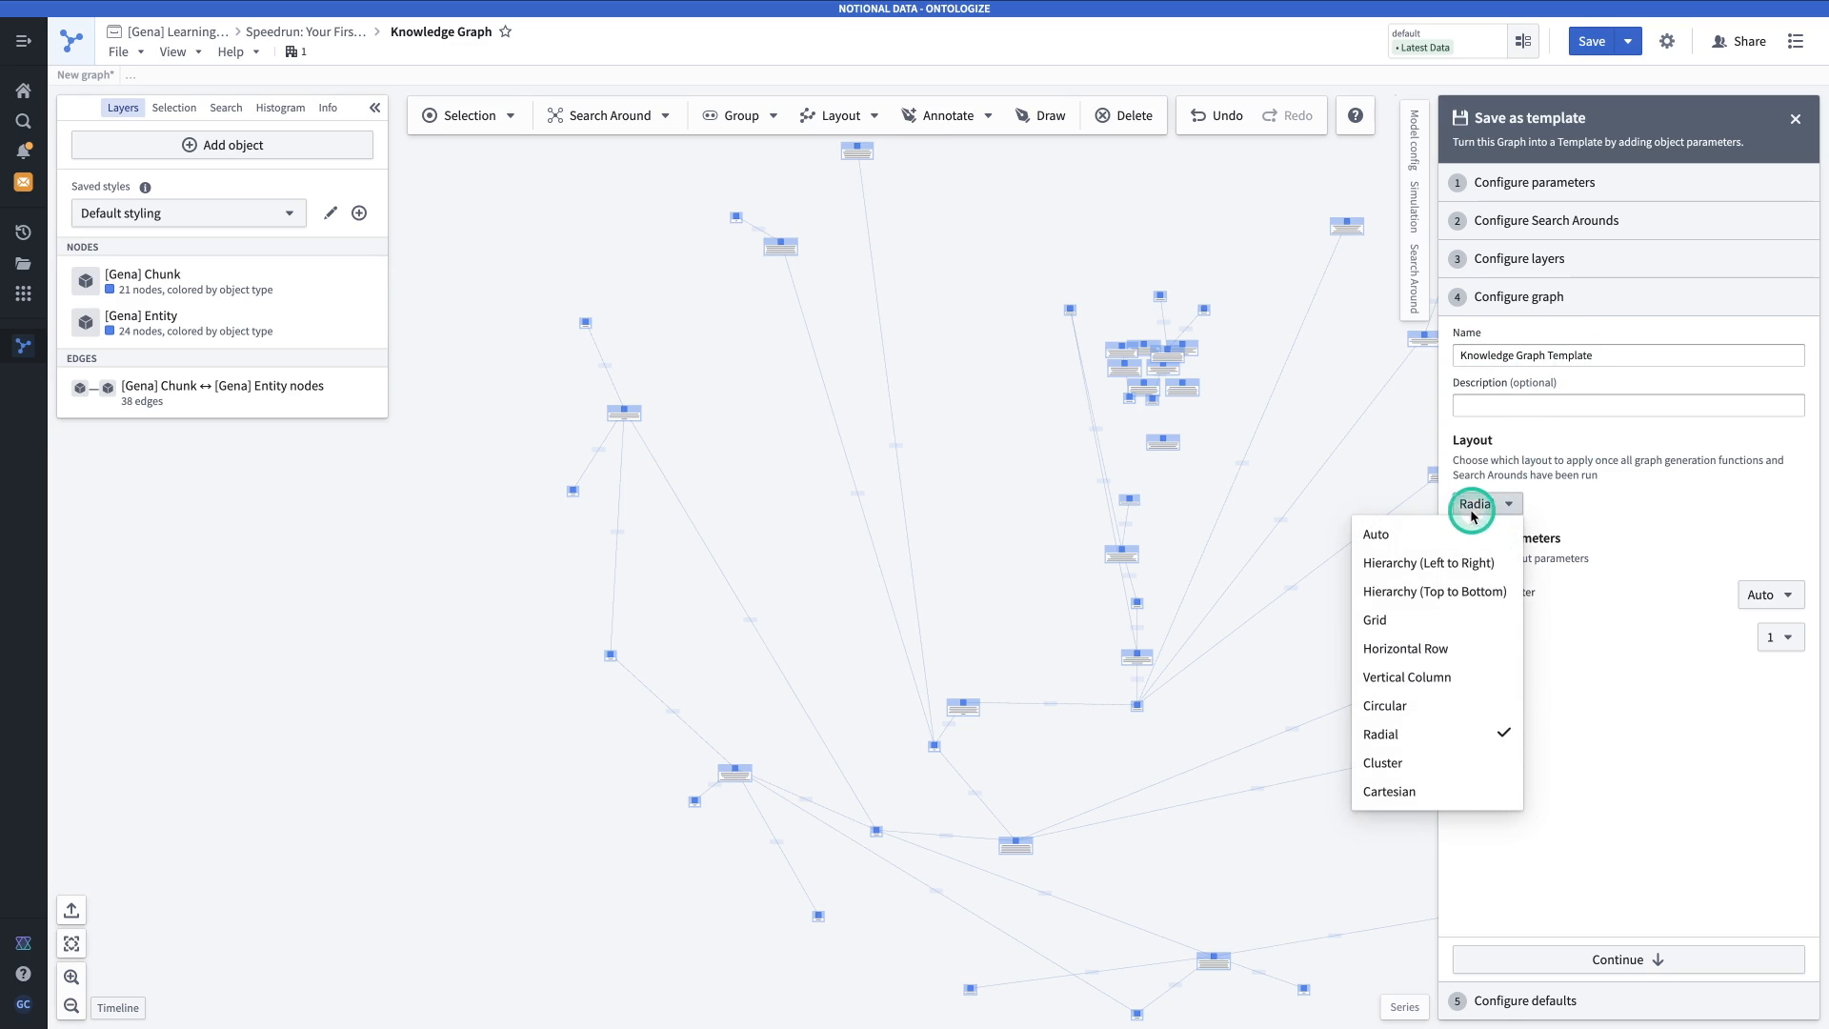
click(1630, 780)
click(1661, 958)
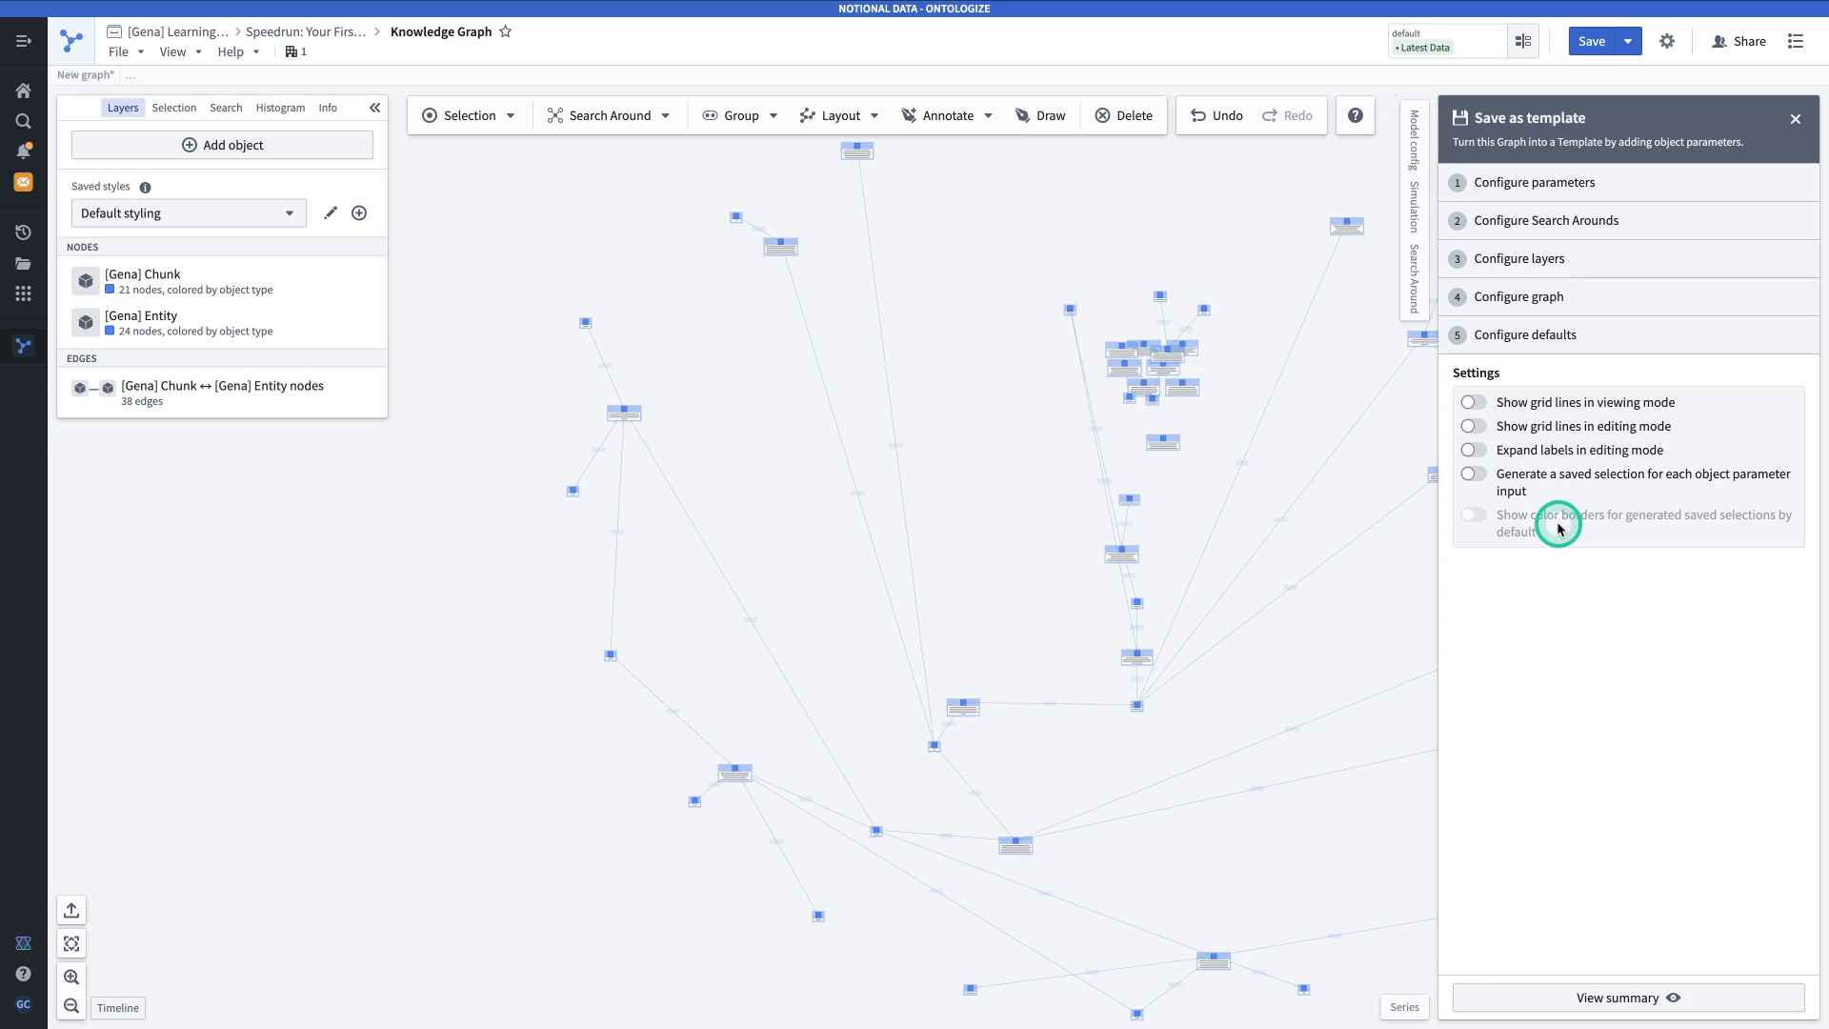
click(1621, 997)
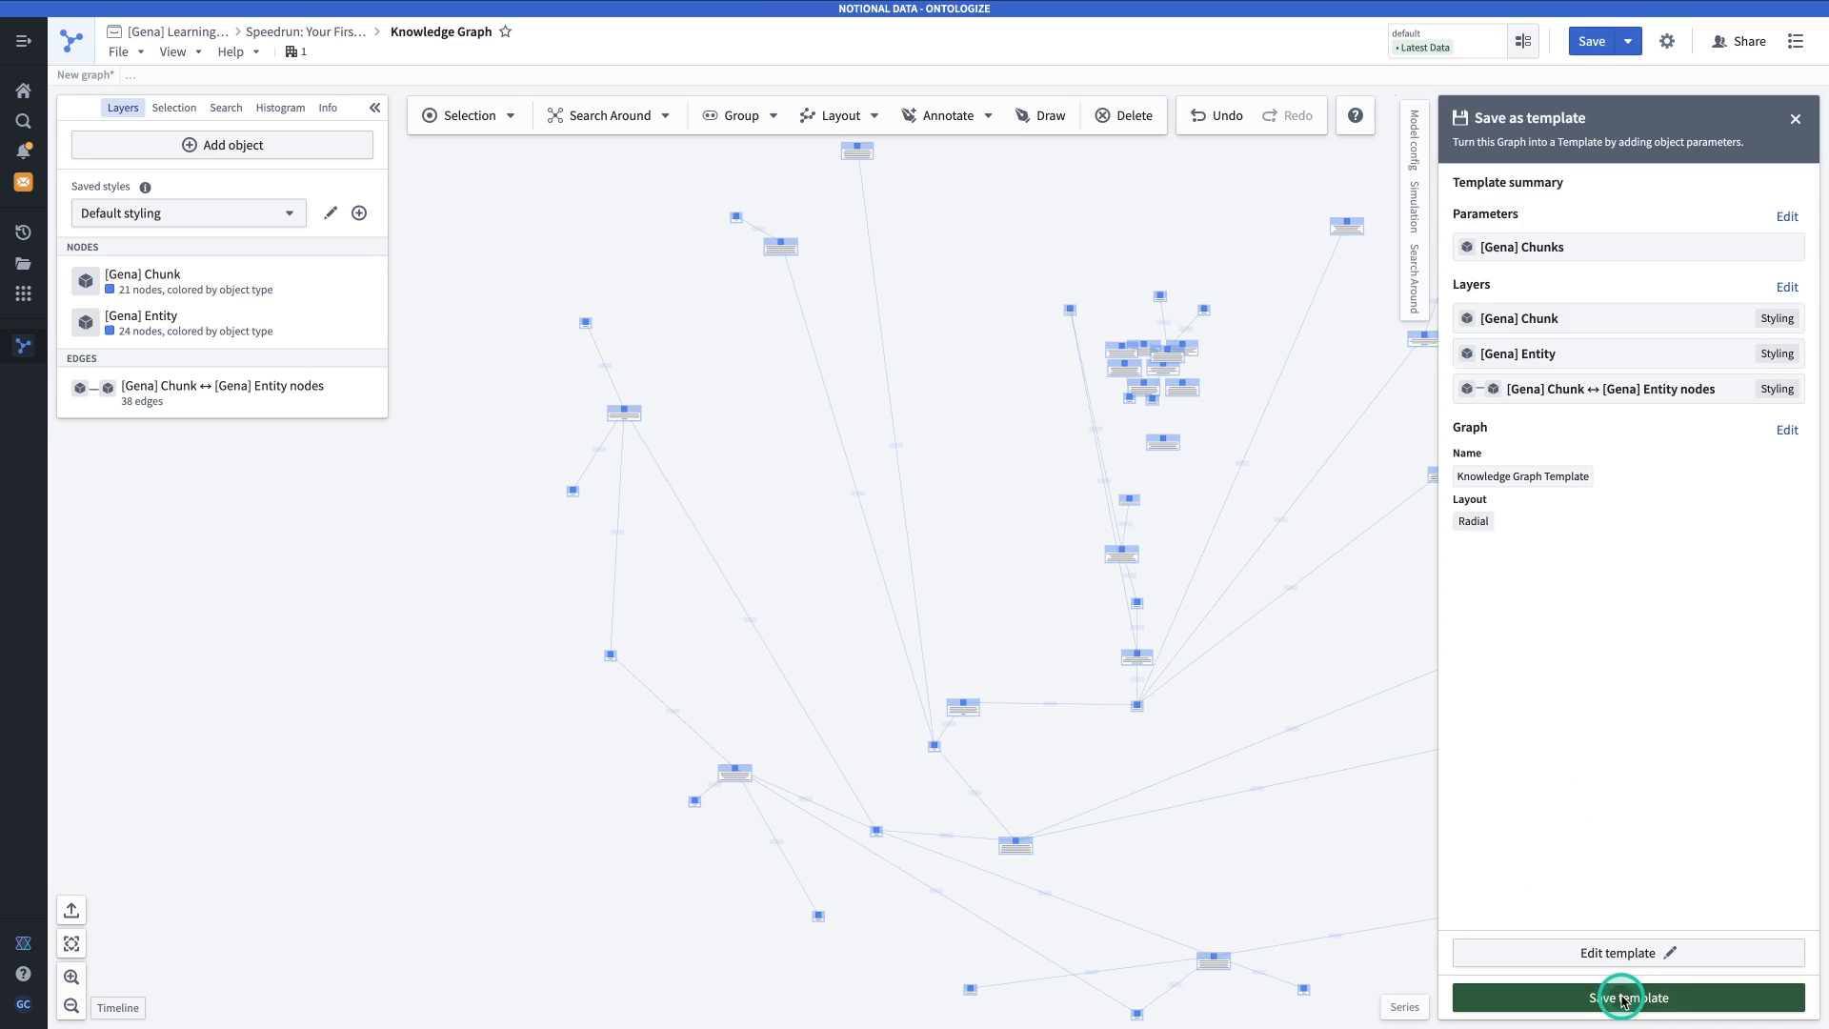
Save the template under the file name "Knowledge Graph template" in the Speedrun: Your First E2E AIP Workflow folder.
click(1647, 1000)
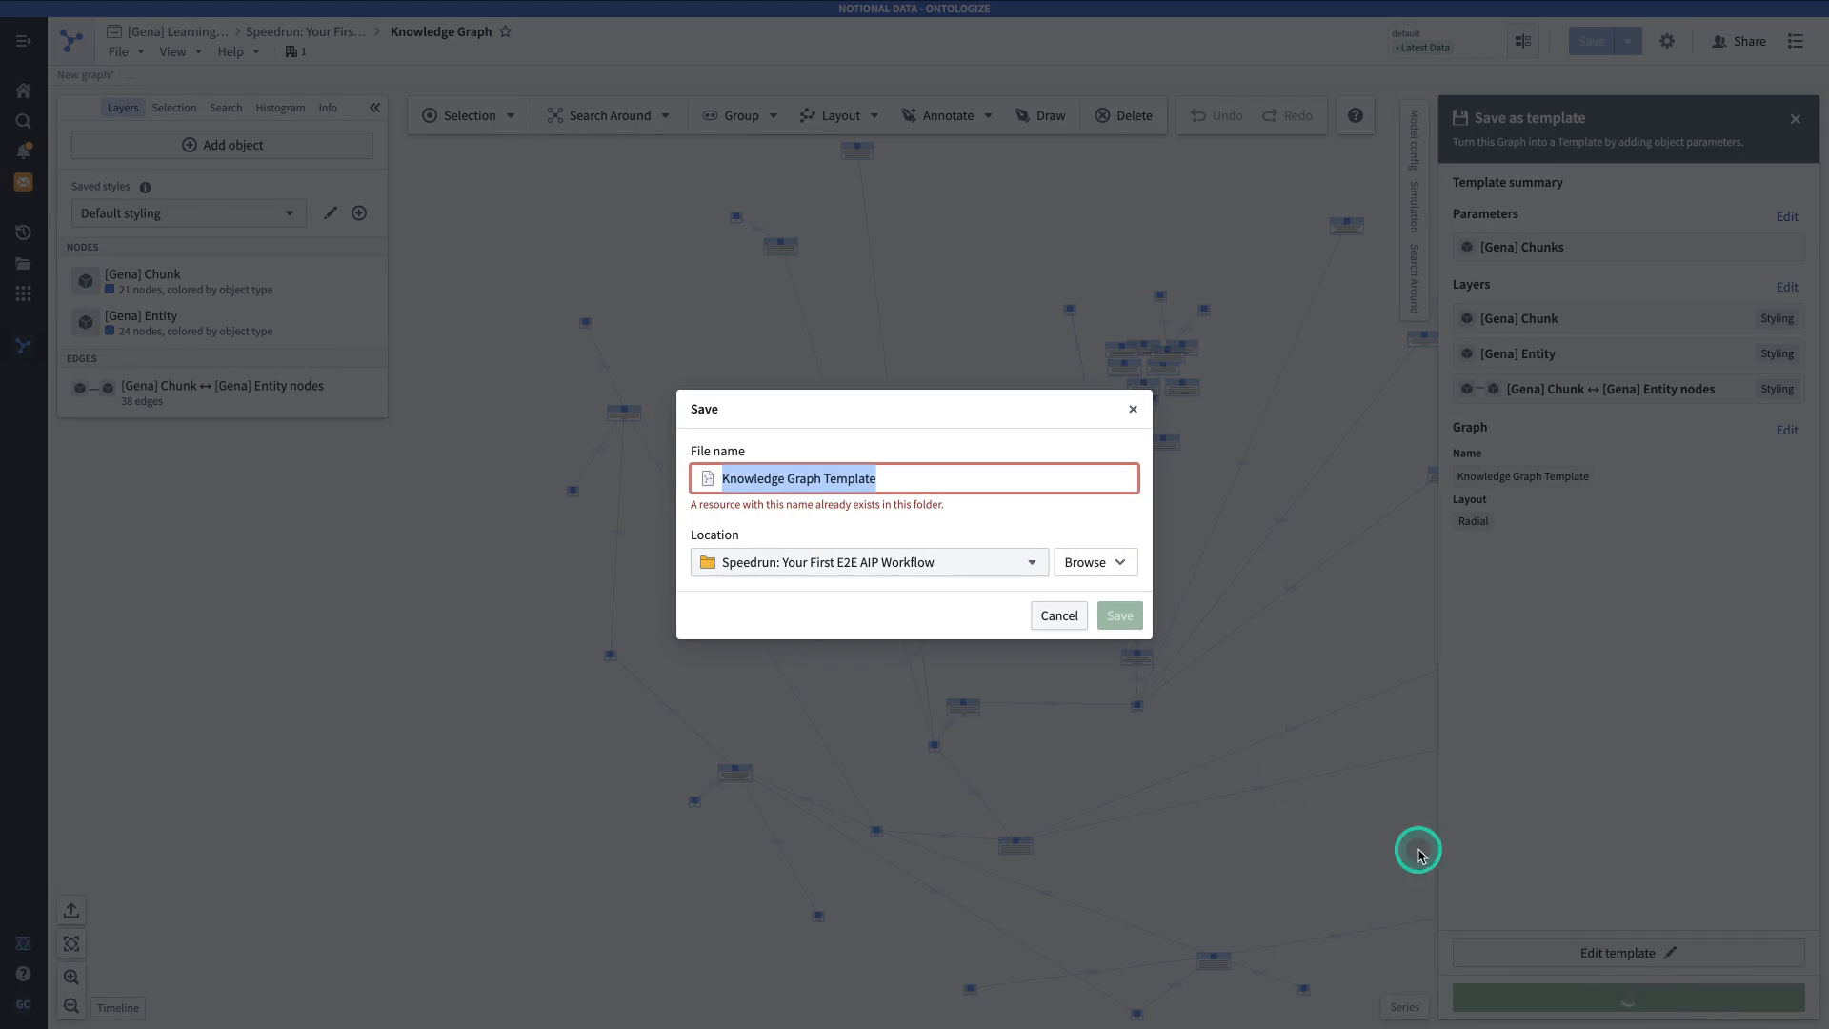
text(Knowledge Graph templat)
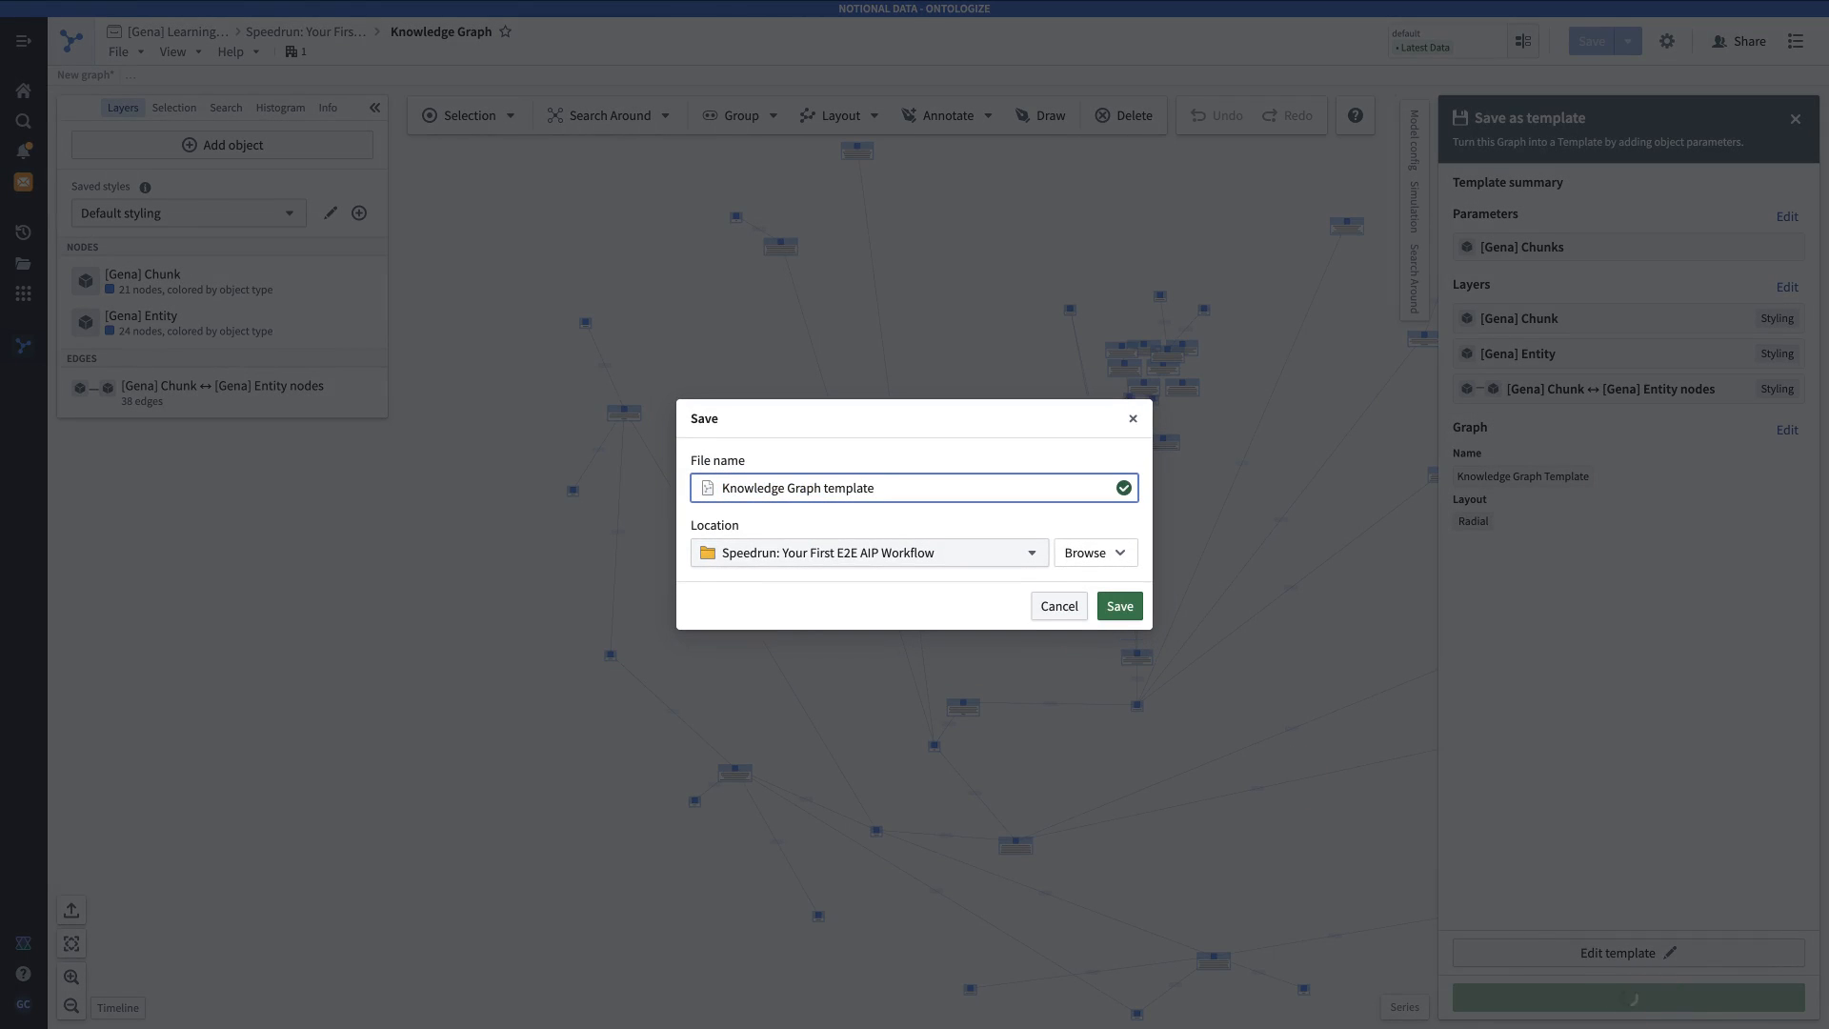
text(e)
click(1125, 606)
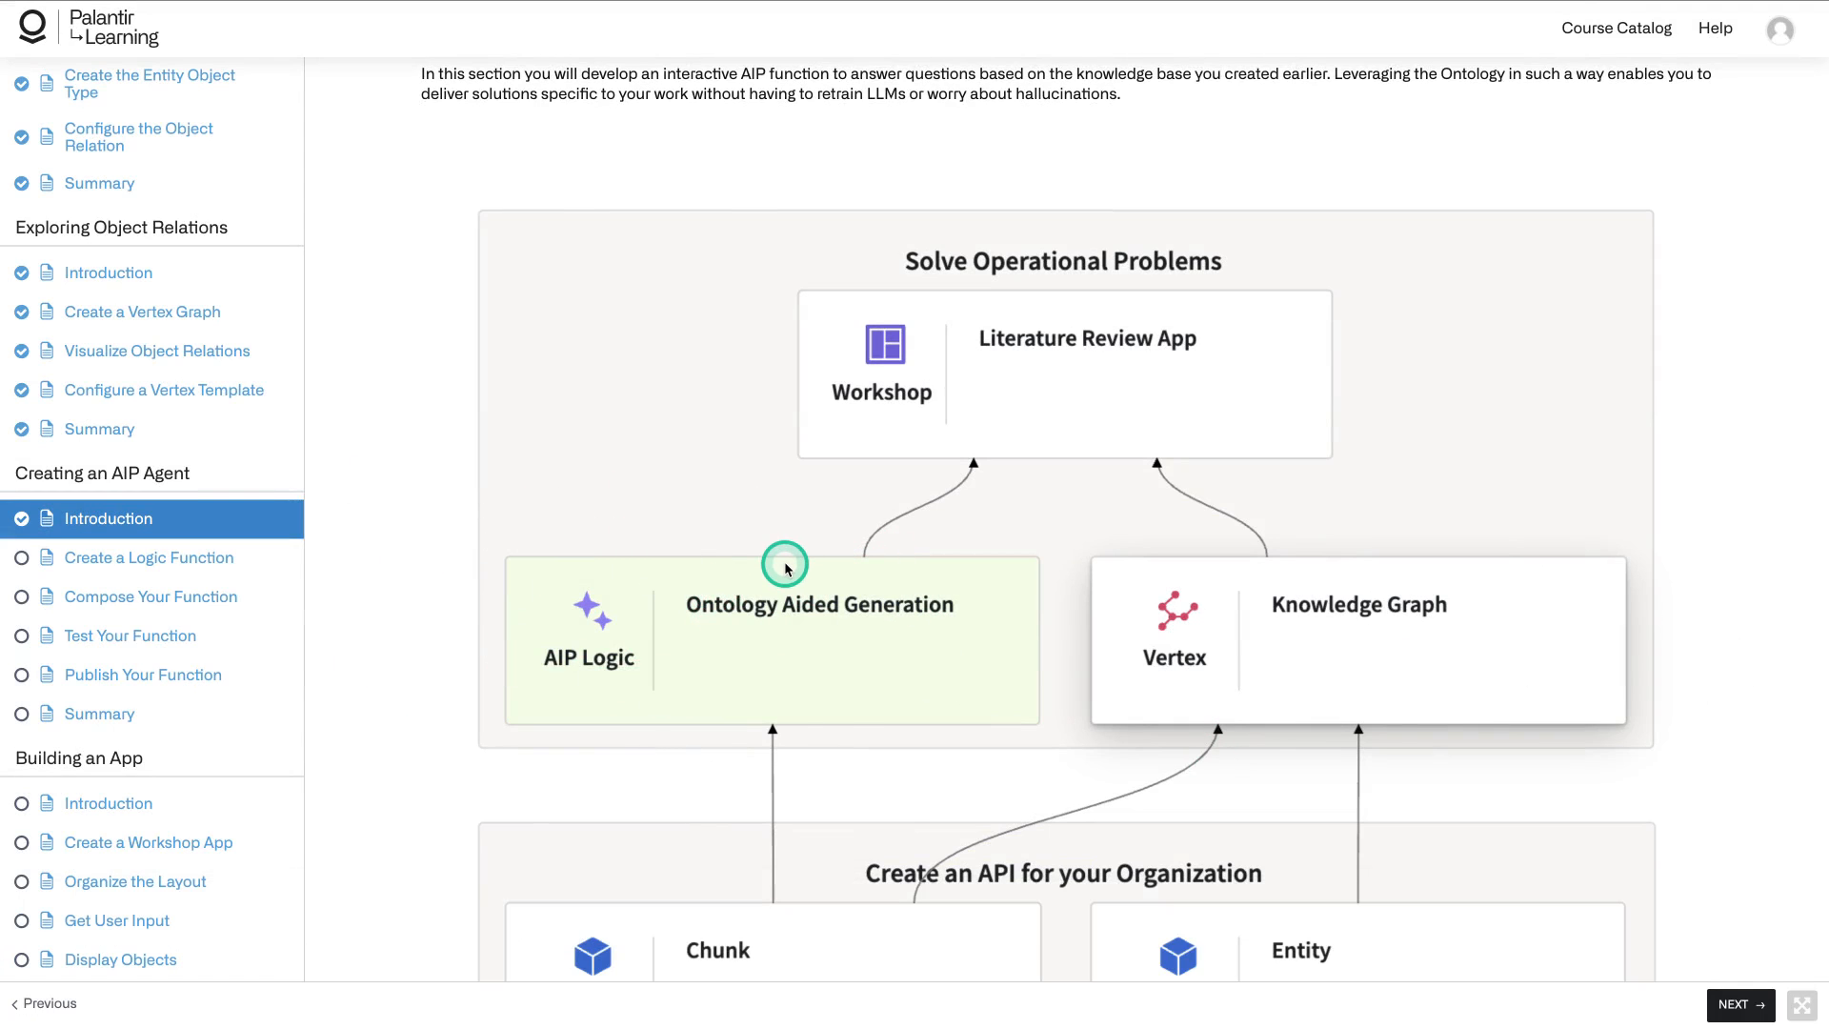
Create an AIP Logic file named "Ontology Augmented Generation" in the Speedrun: Your First E2E AIP Workflow project folder.
scroll(786, 569, up, 2)
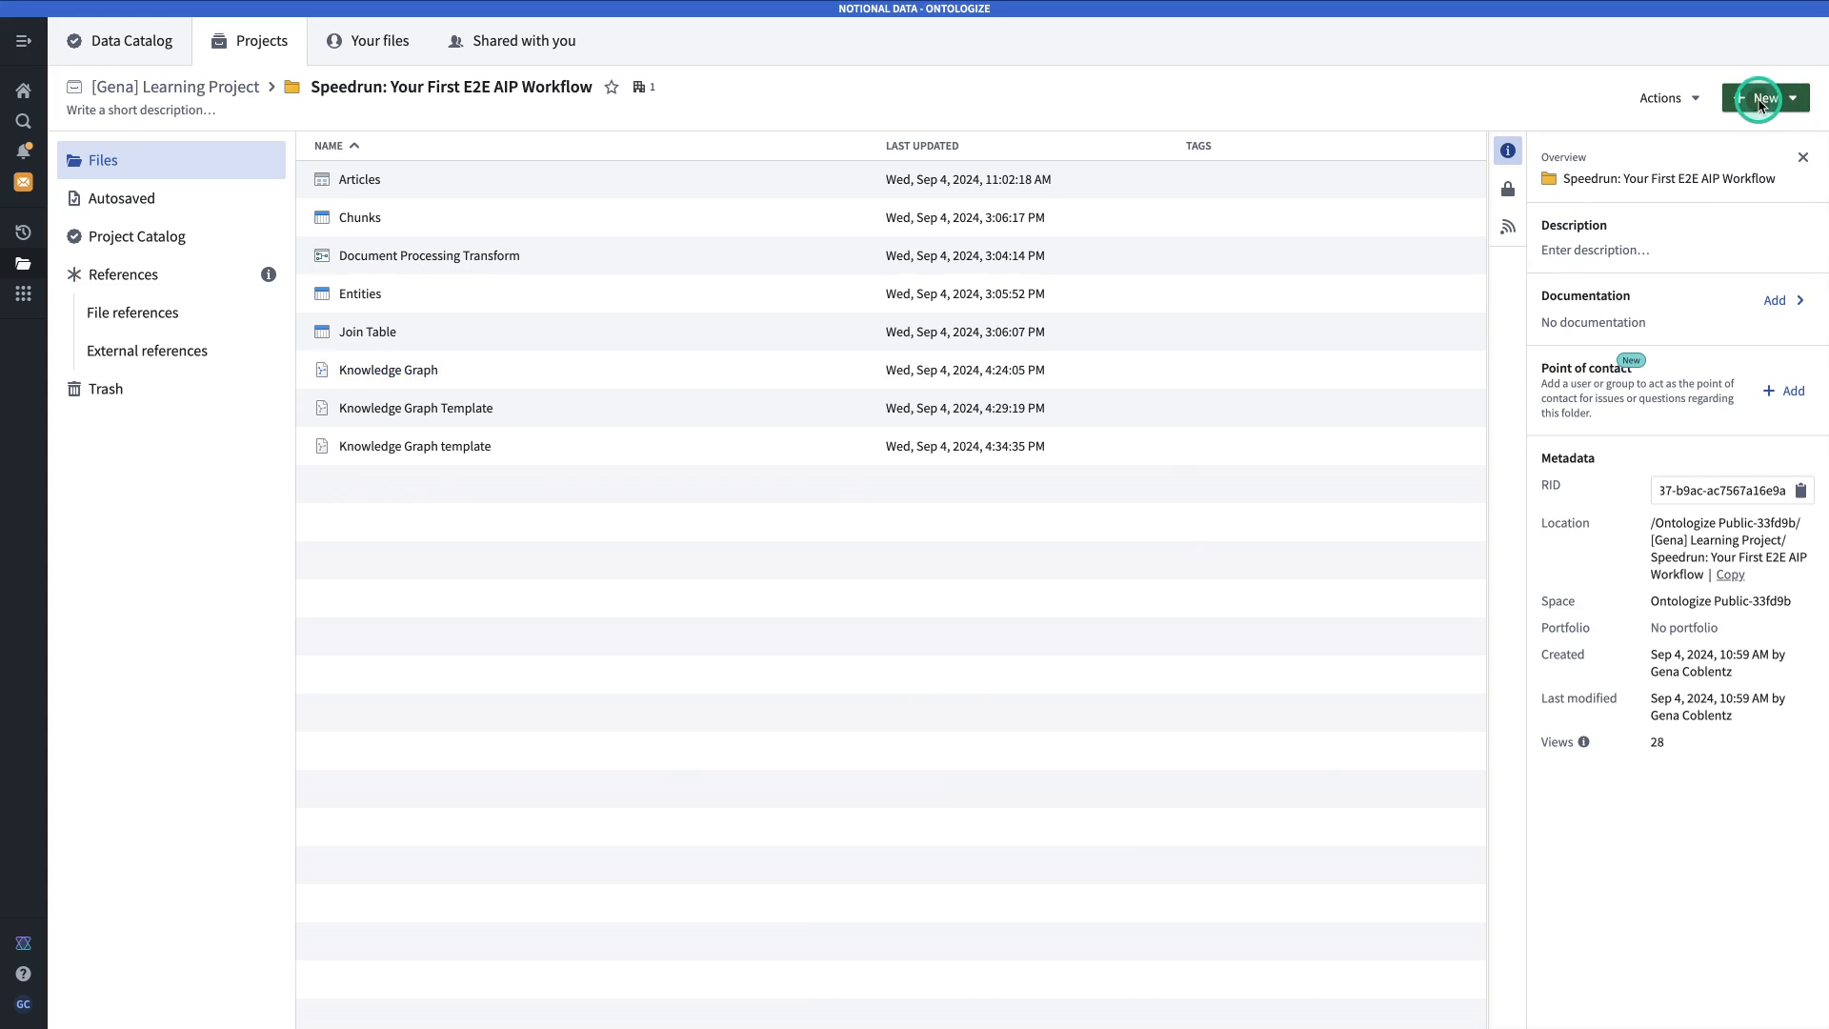
click(1776, 100)
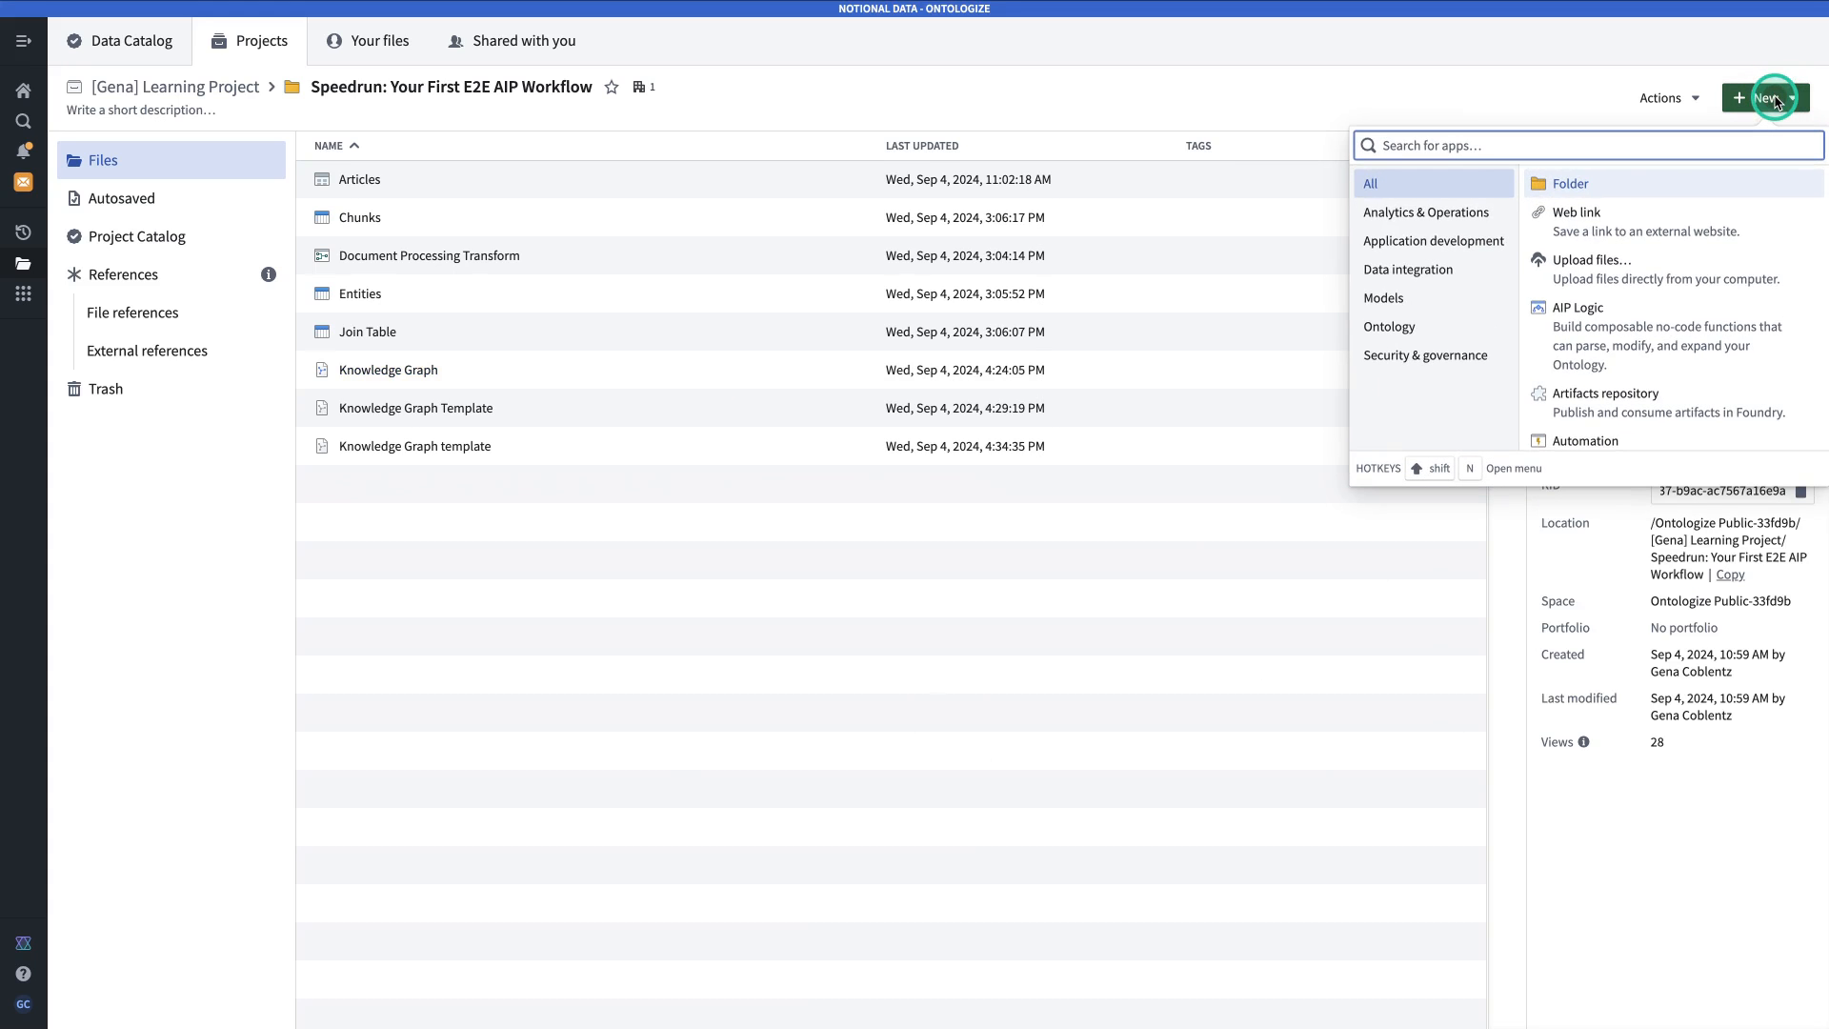
text(logic)
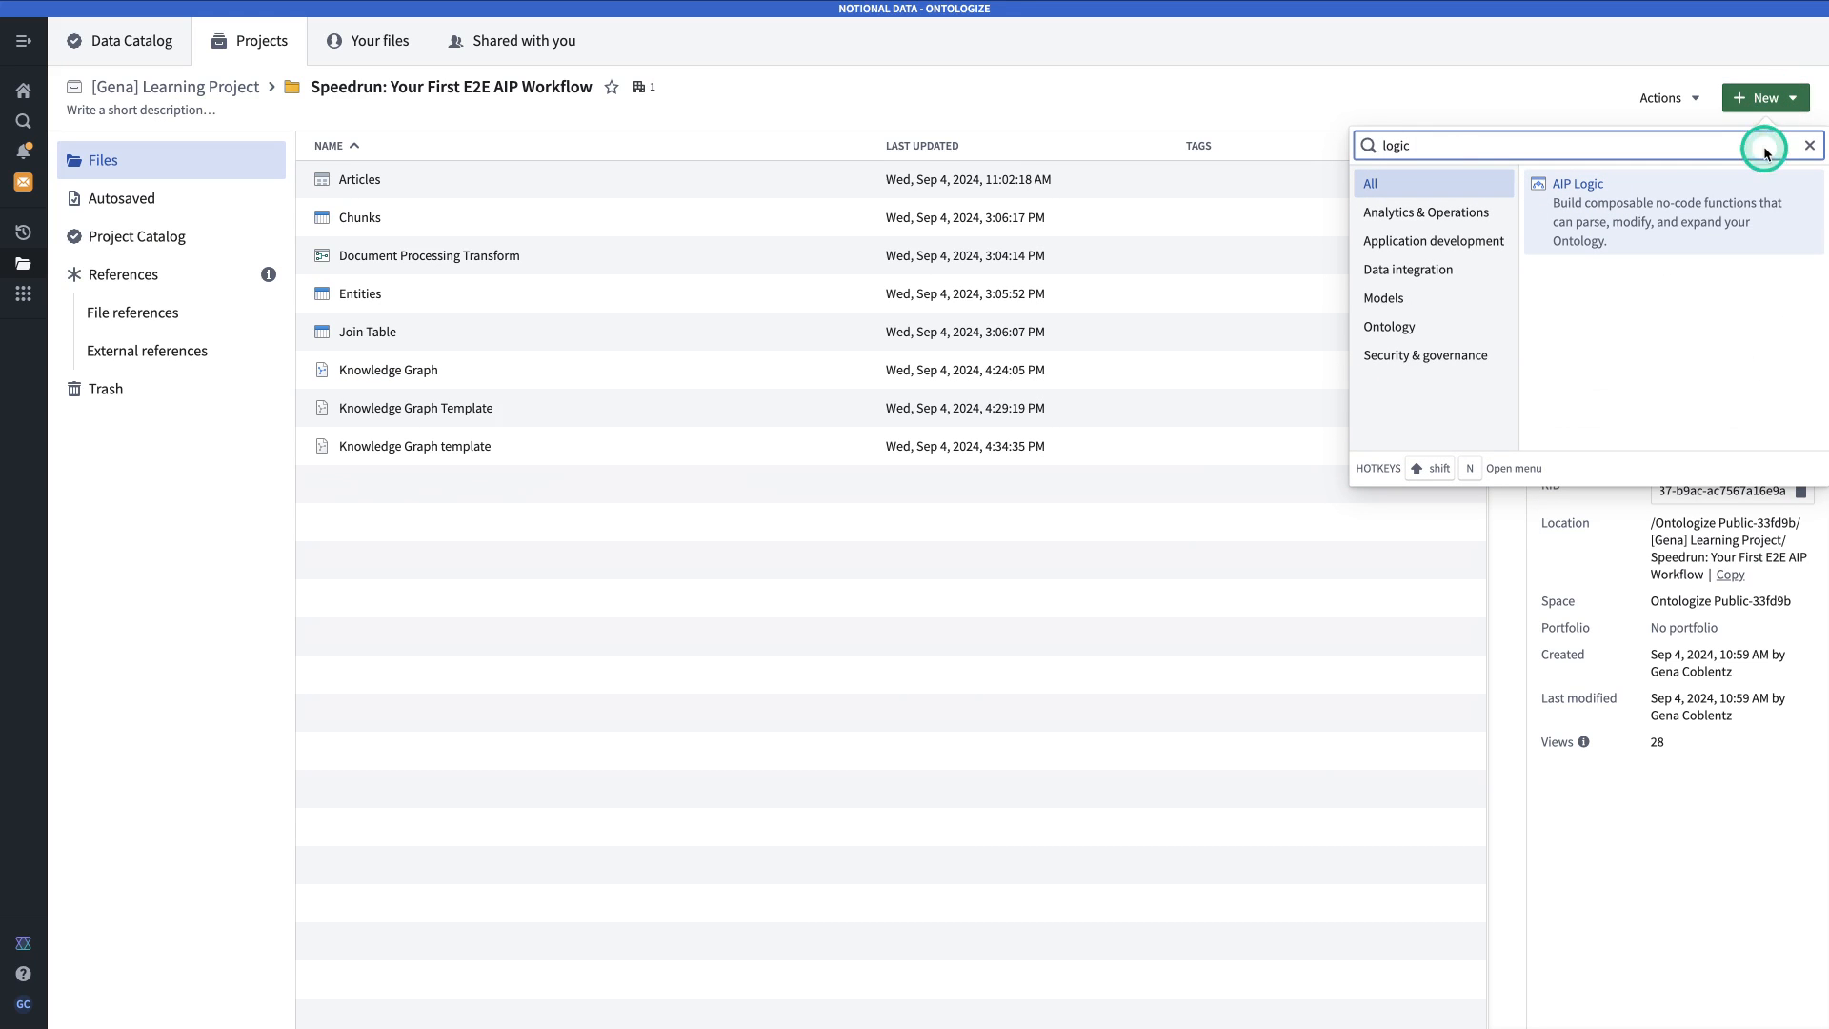
click(1694, 204)
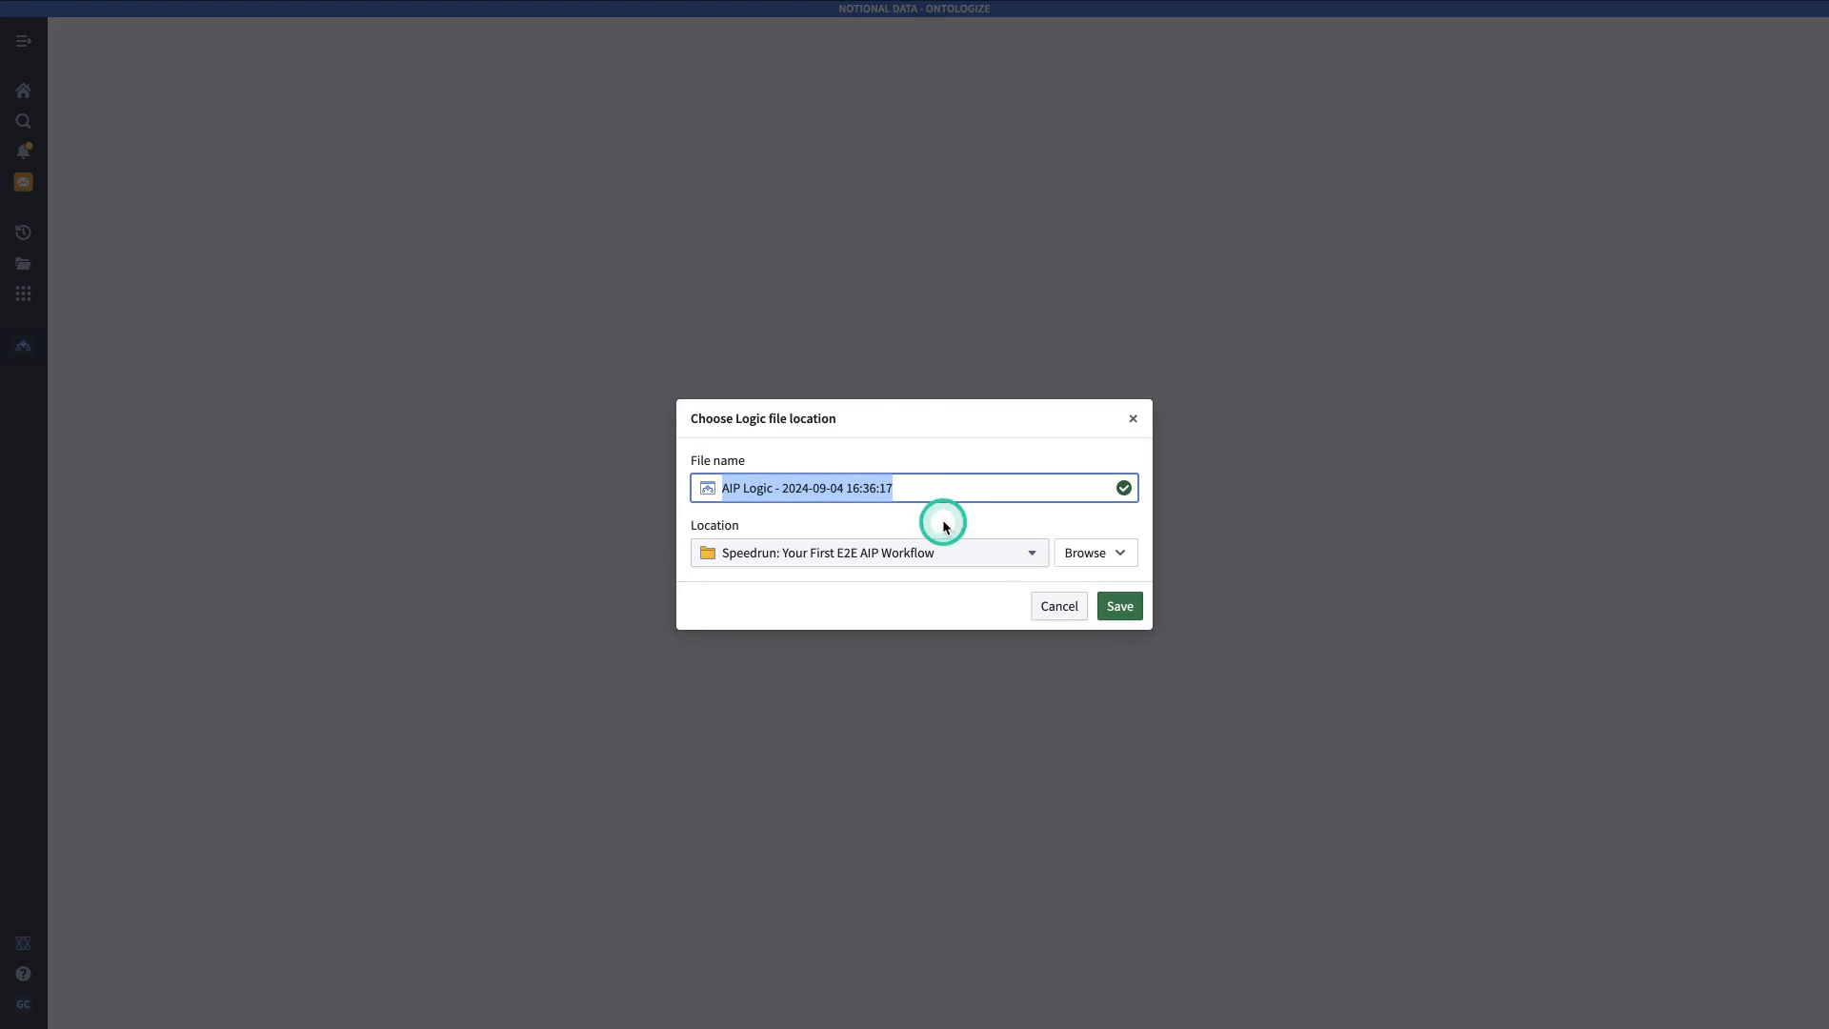
click(951, 484)
key(ctrl+a)
key(BackSpace)
text(Ontolo)
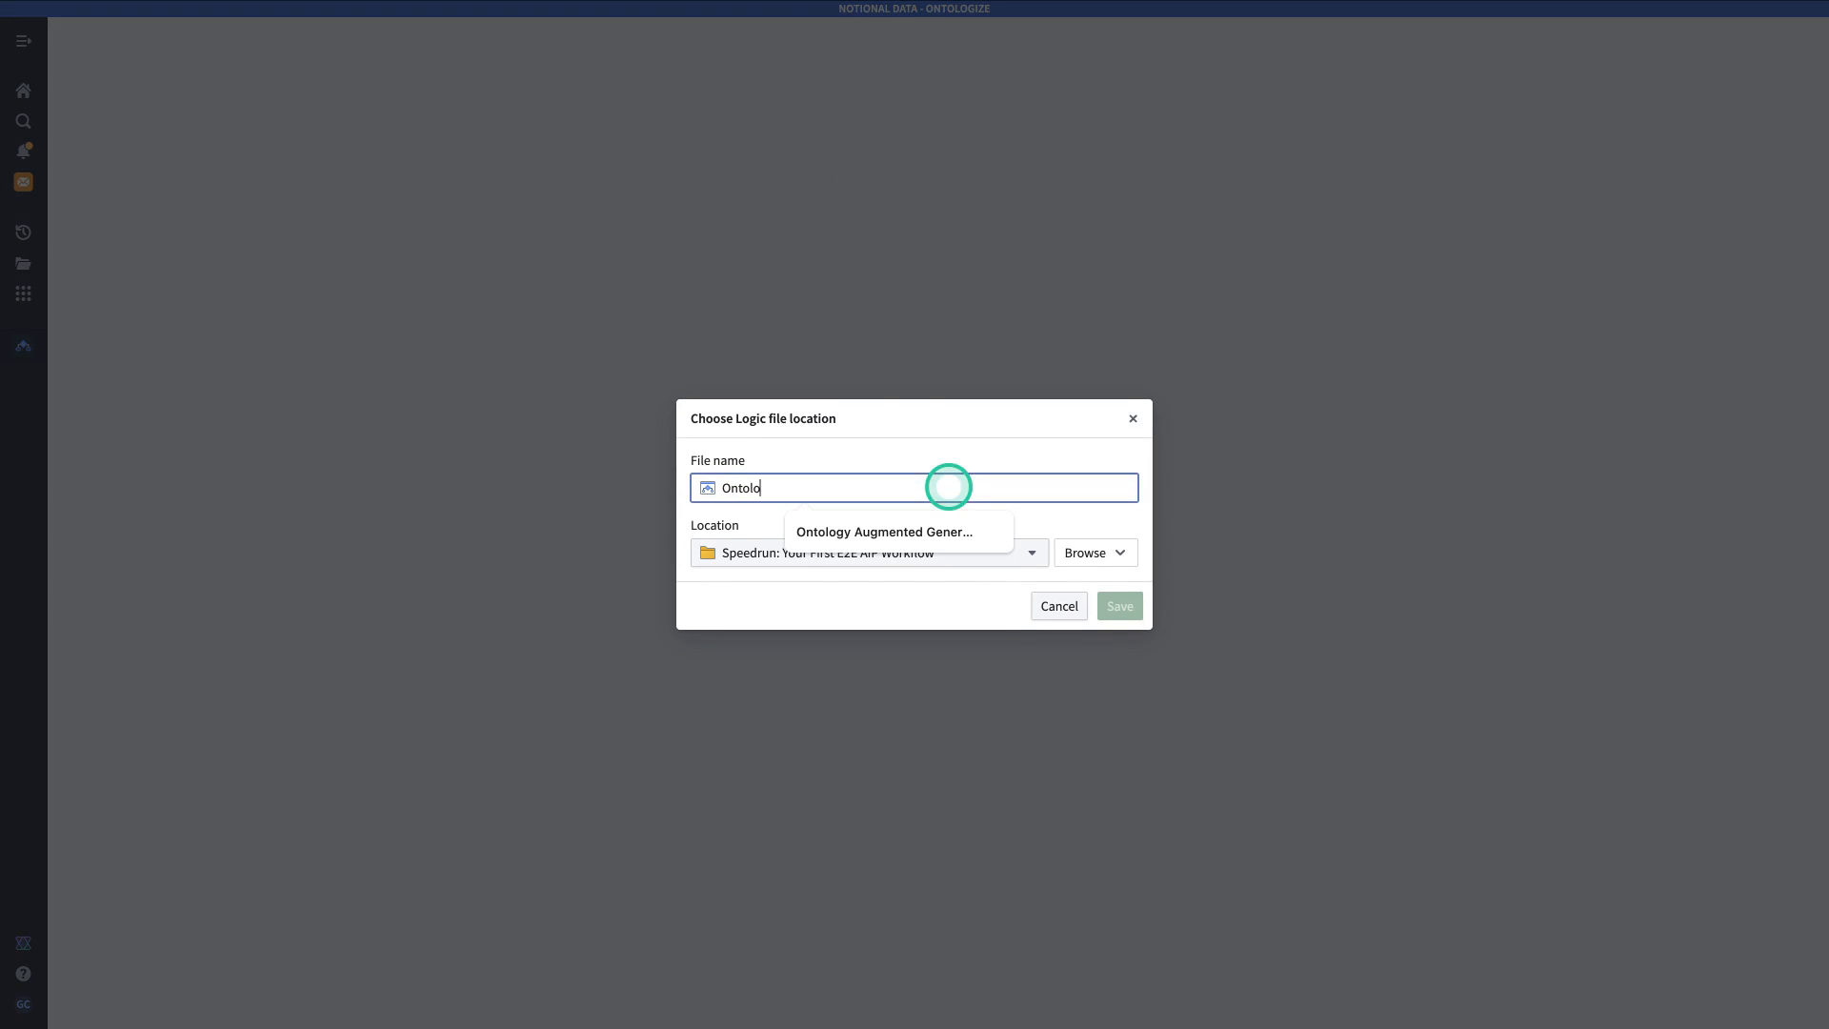
click(891, 526)
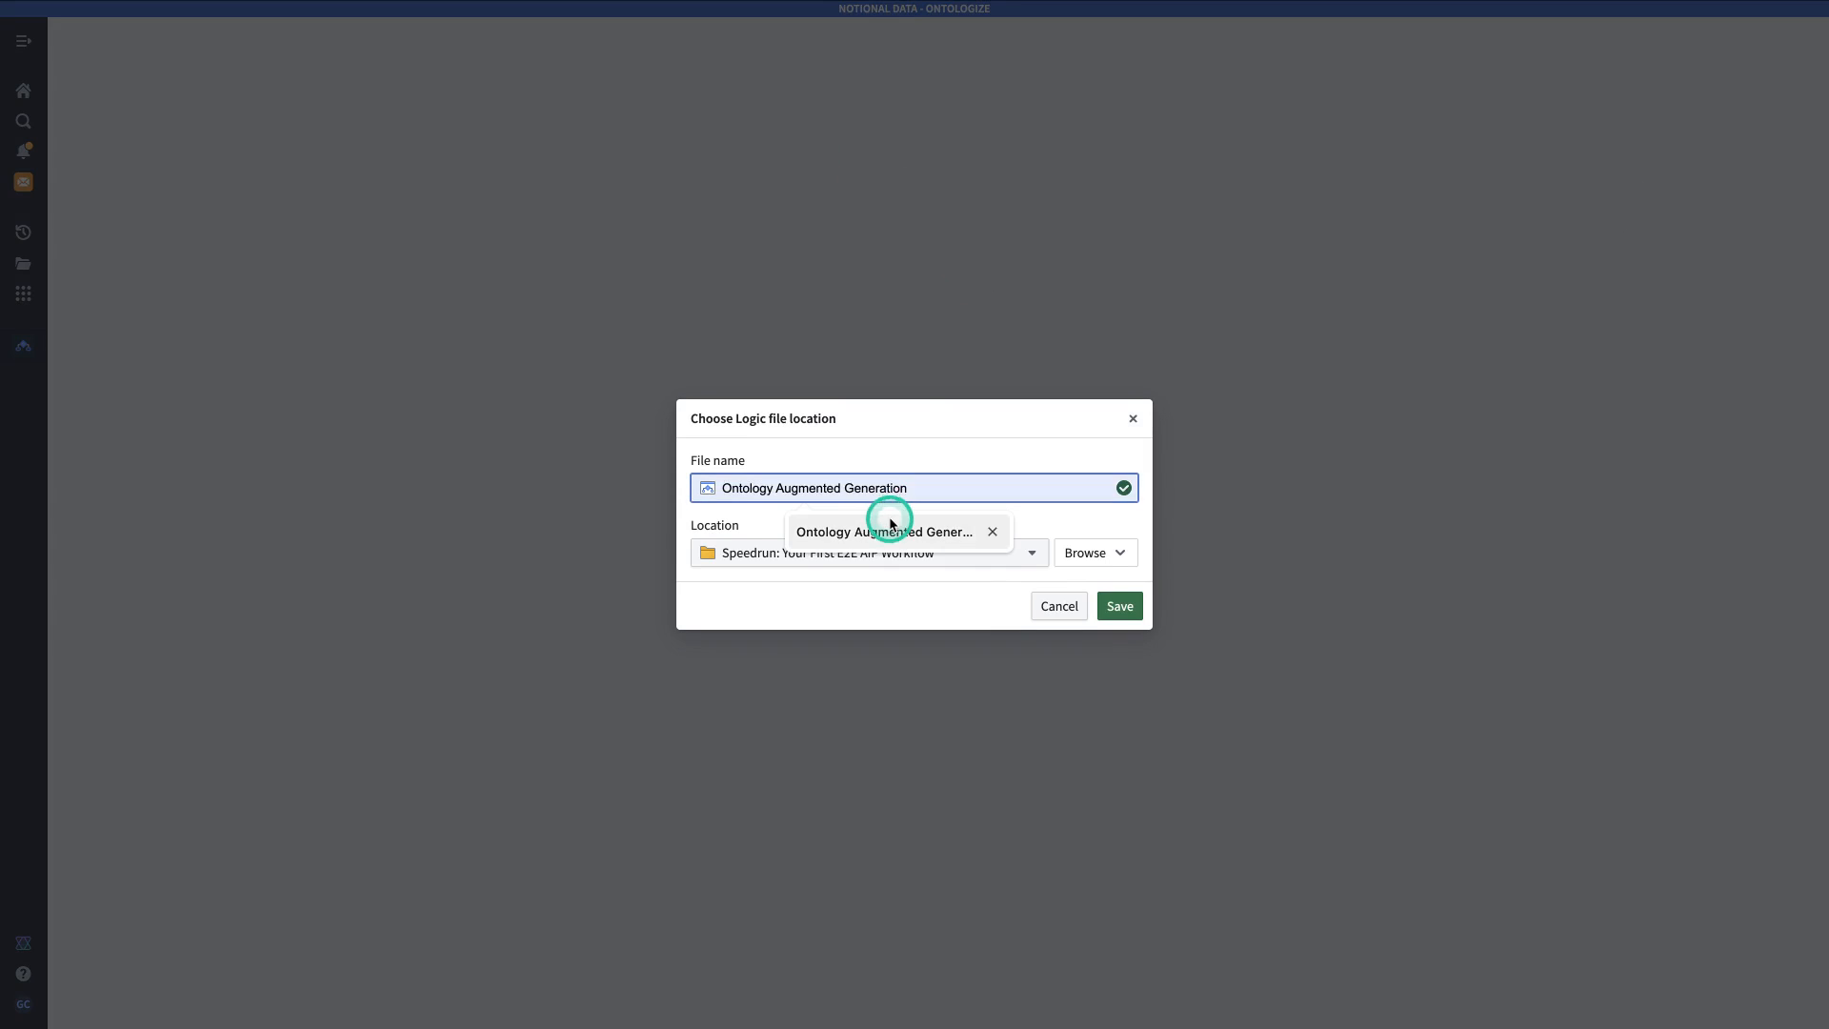
click(1141, 606)
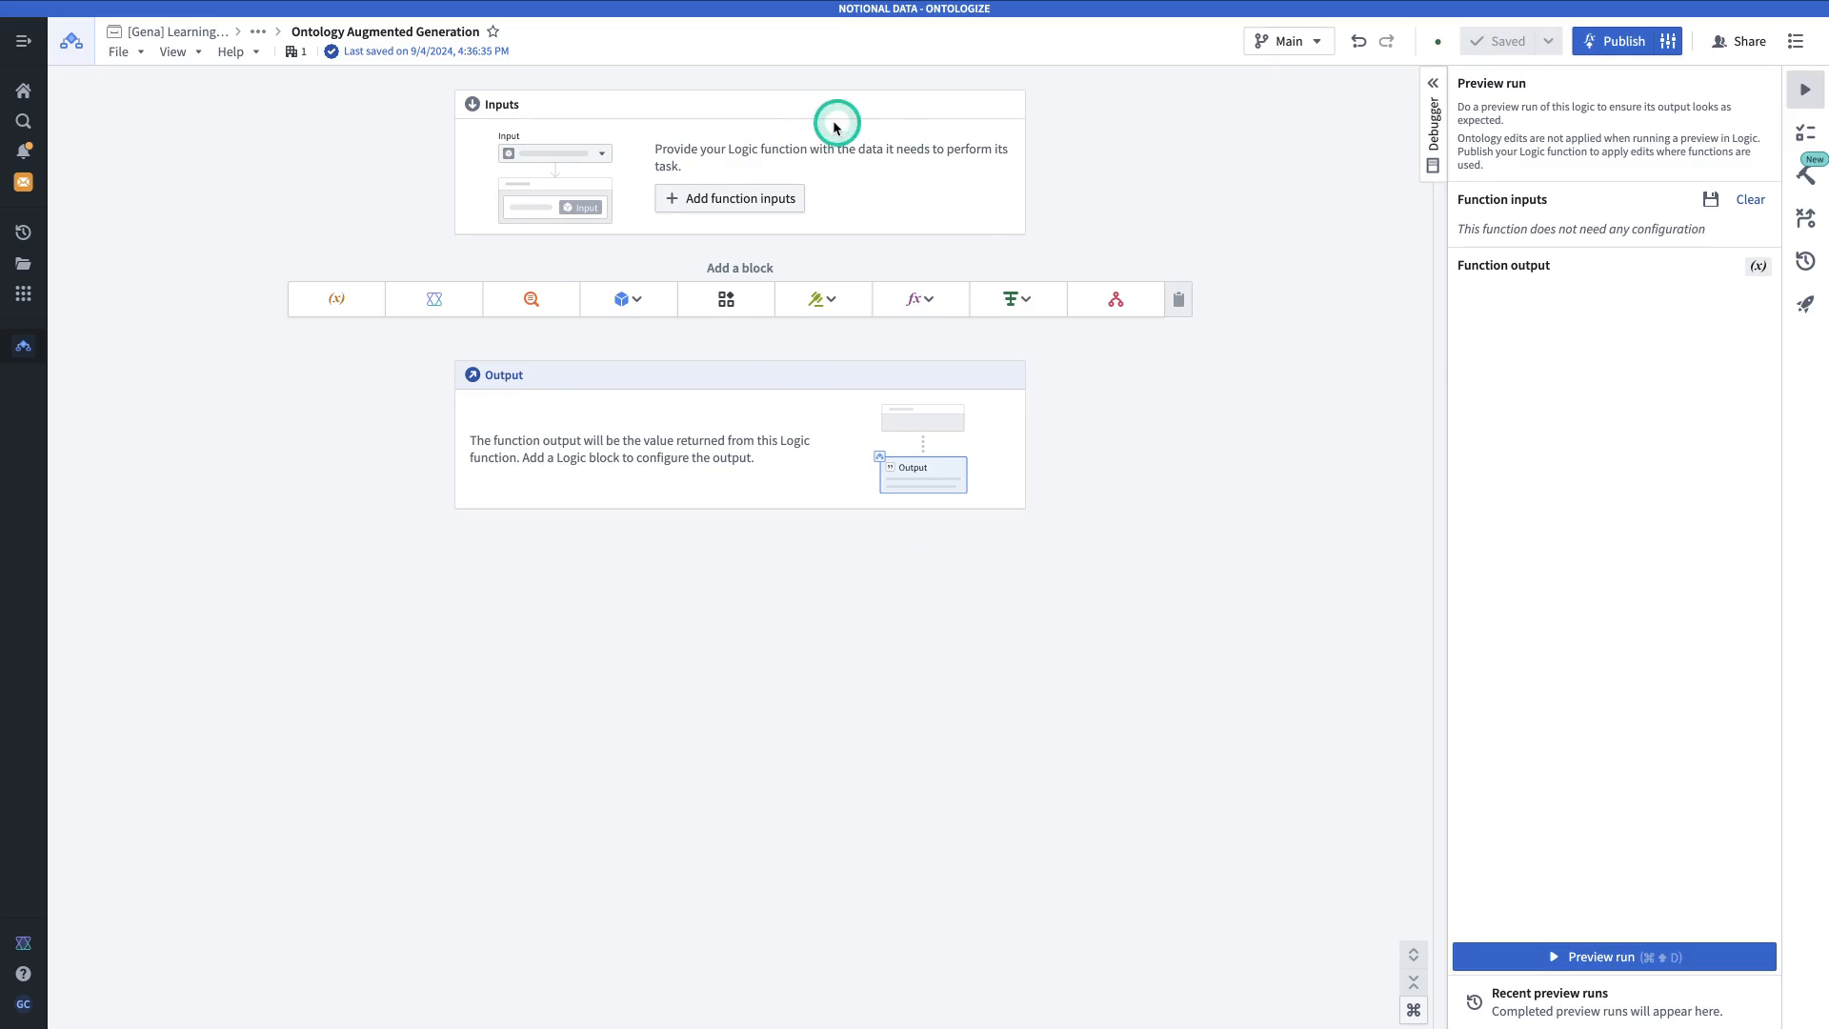
Add a String function input named userQuestion to the Logic function.
click(774, 198)
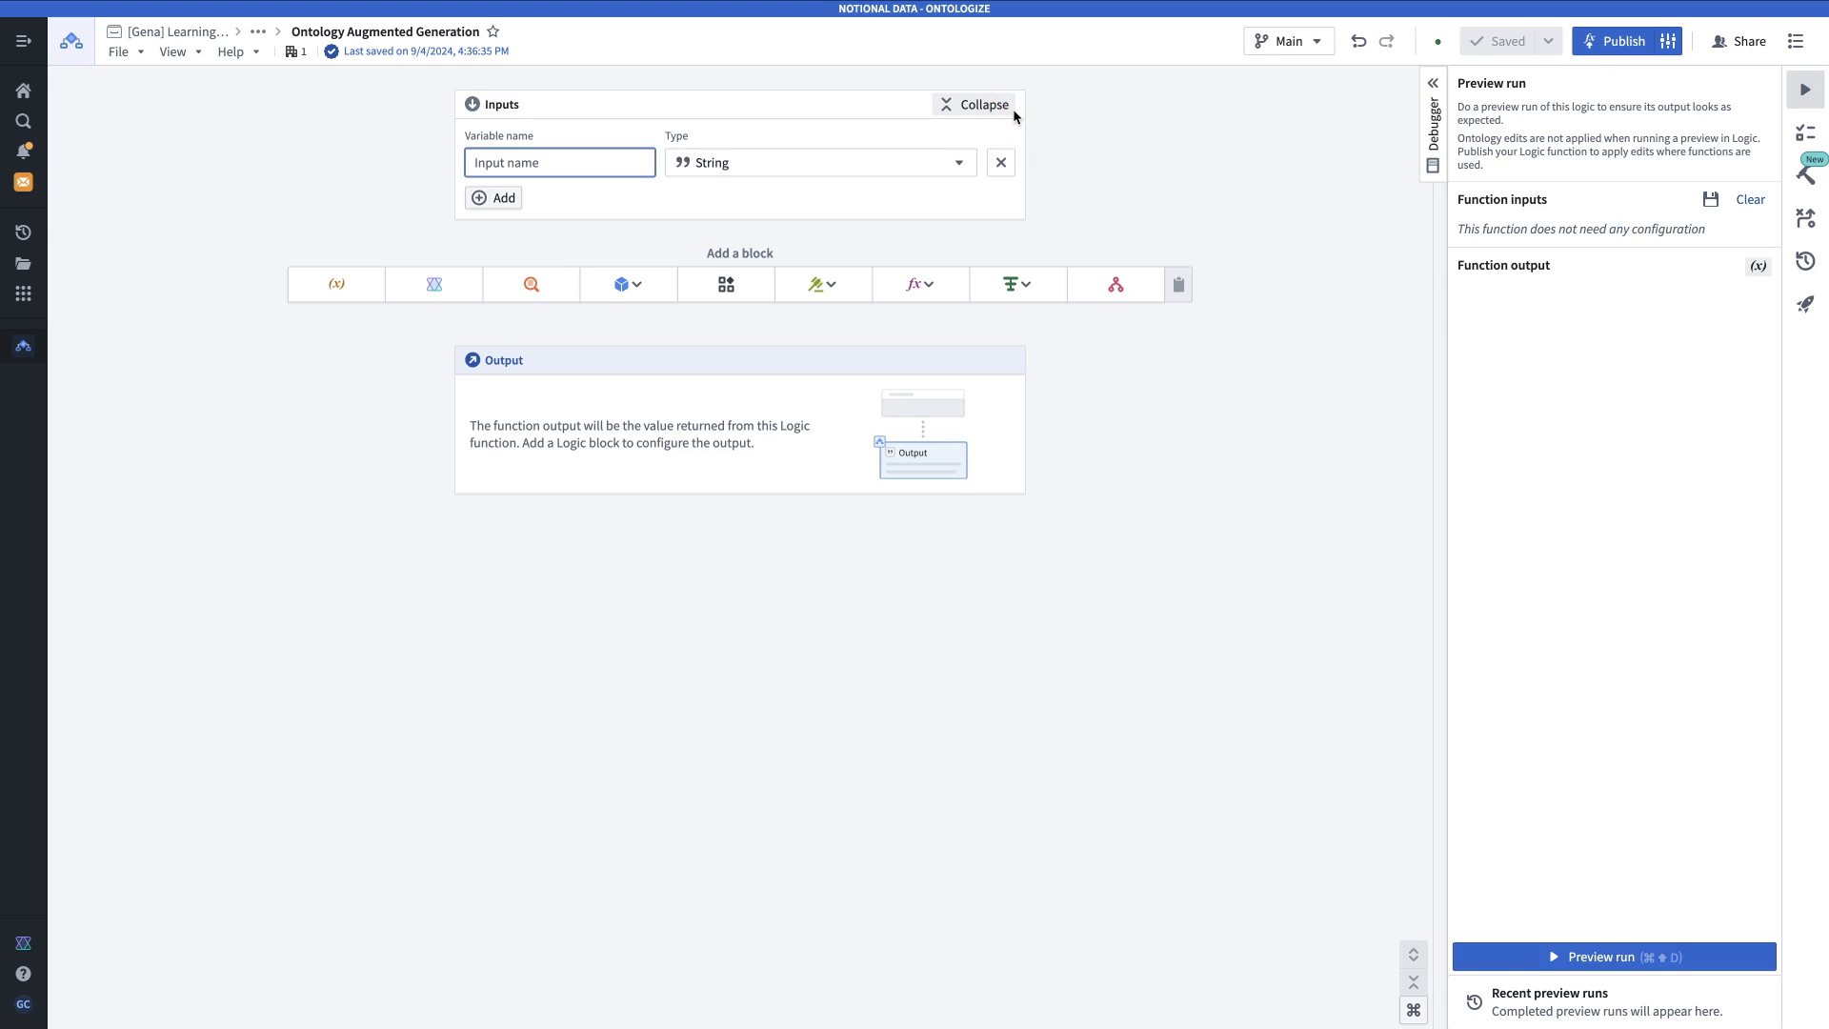
text(us)
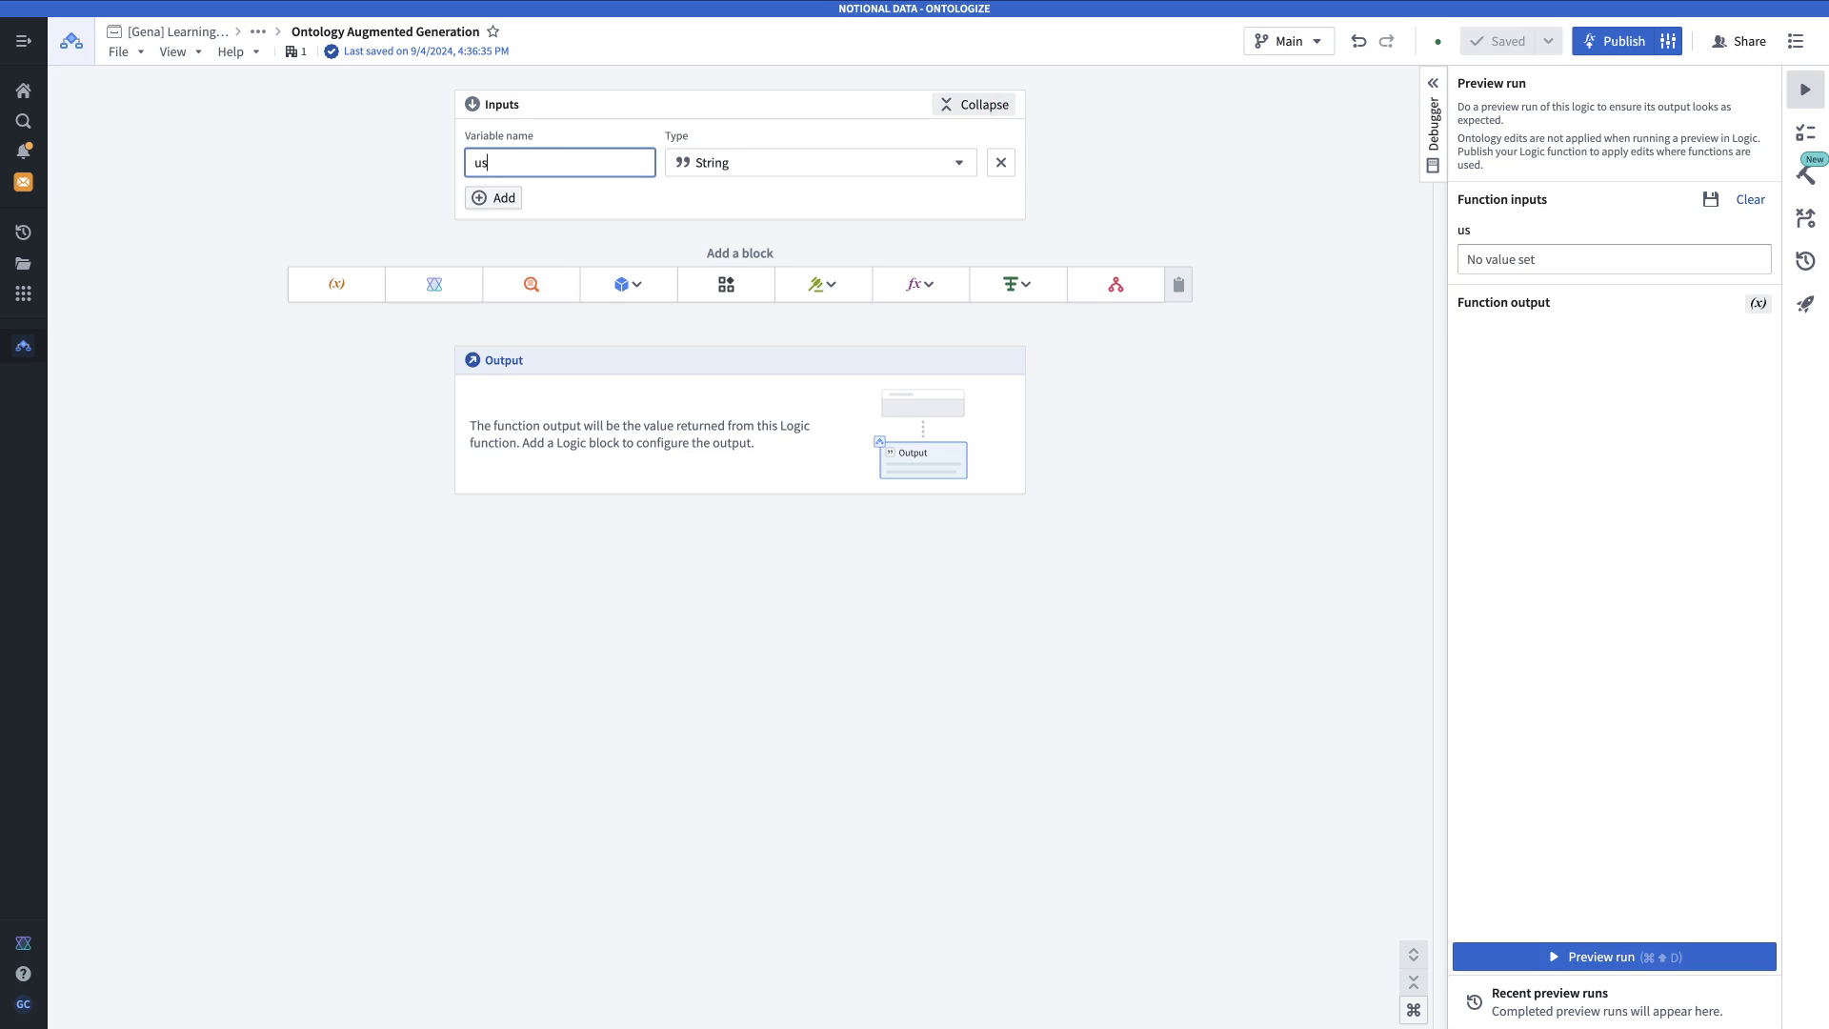
text(erQuestion)
Add a variable block named allChunks whose type is an object set of [Gena] Chunks.
click(344, 290)
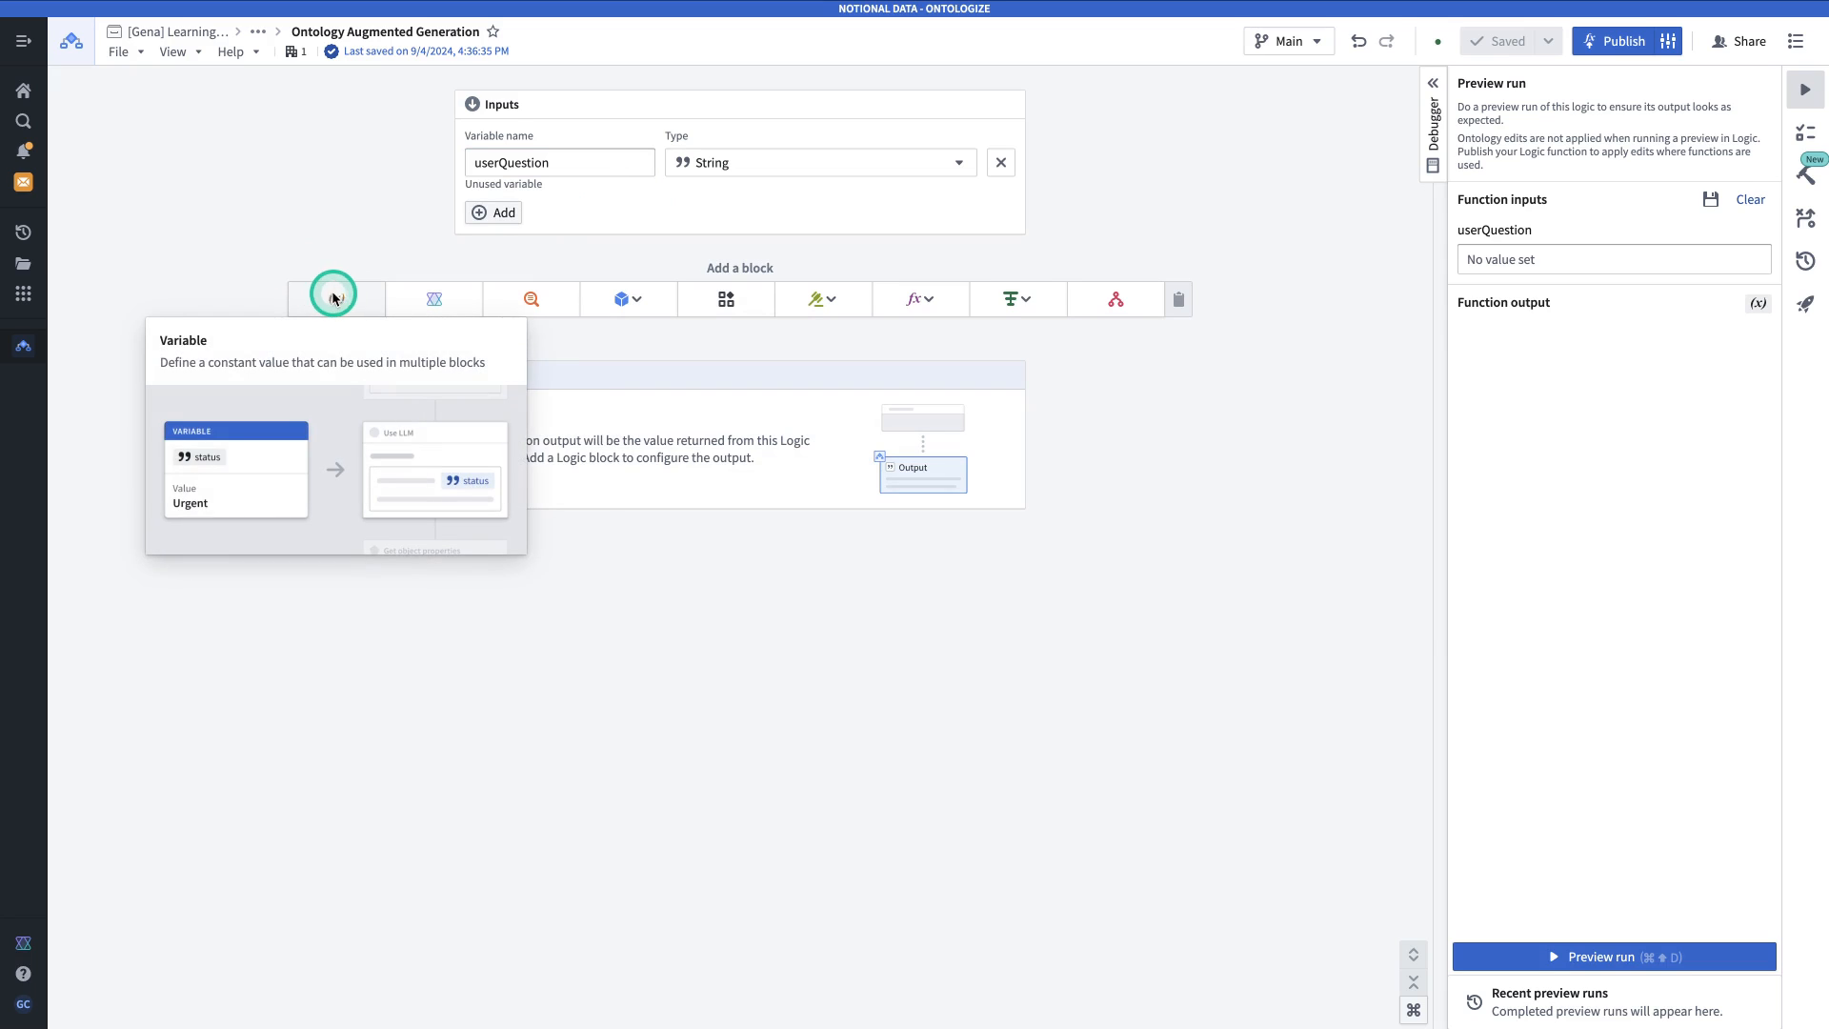
click(324, 301)
double_click(341, 291)
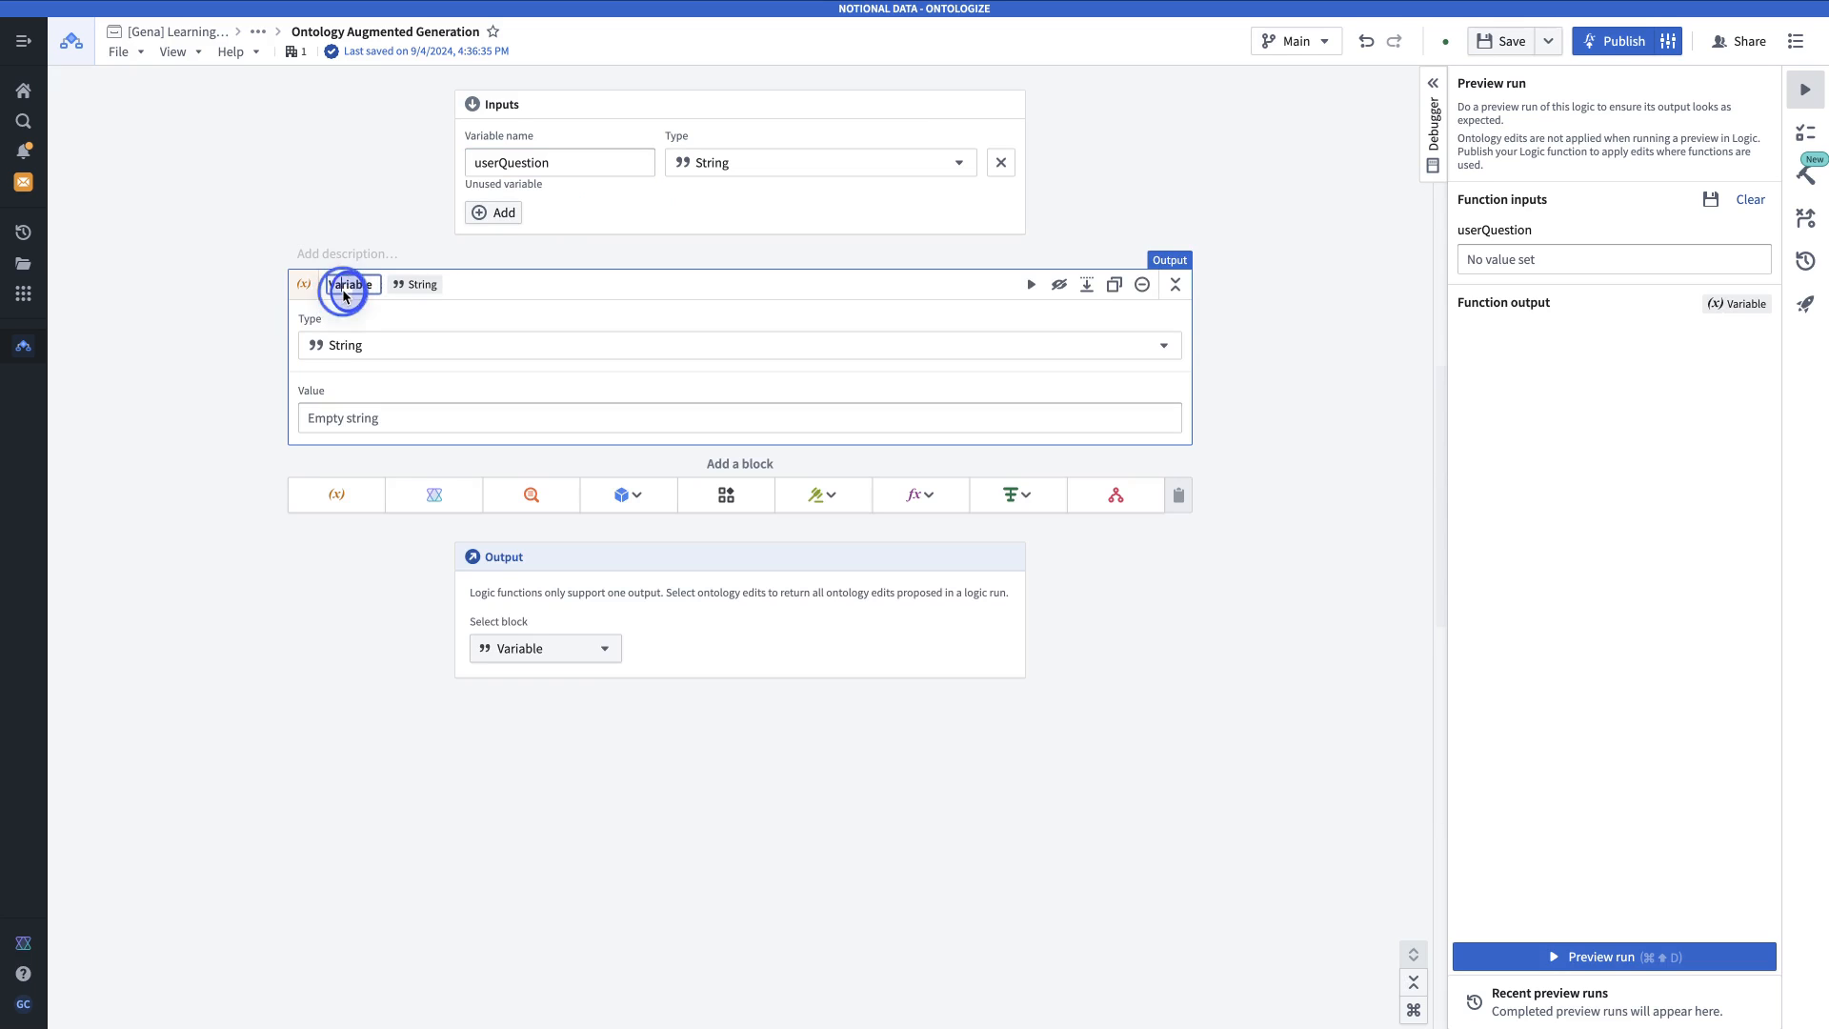
text(allChub)
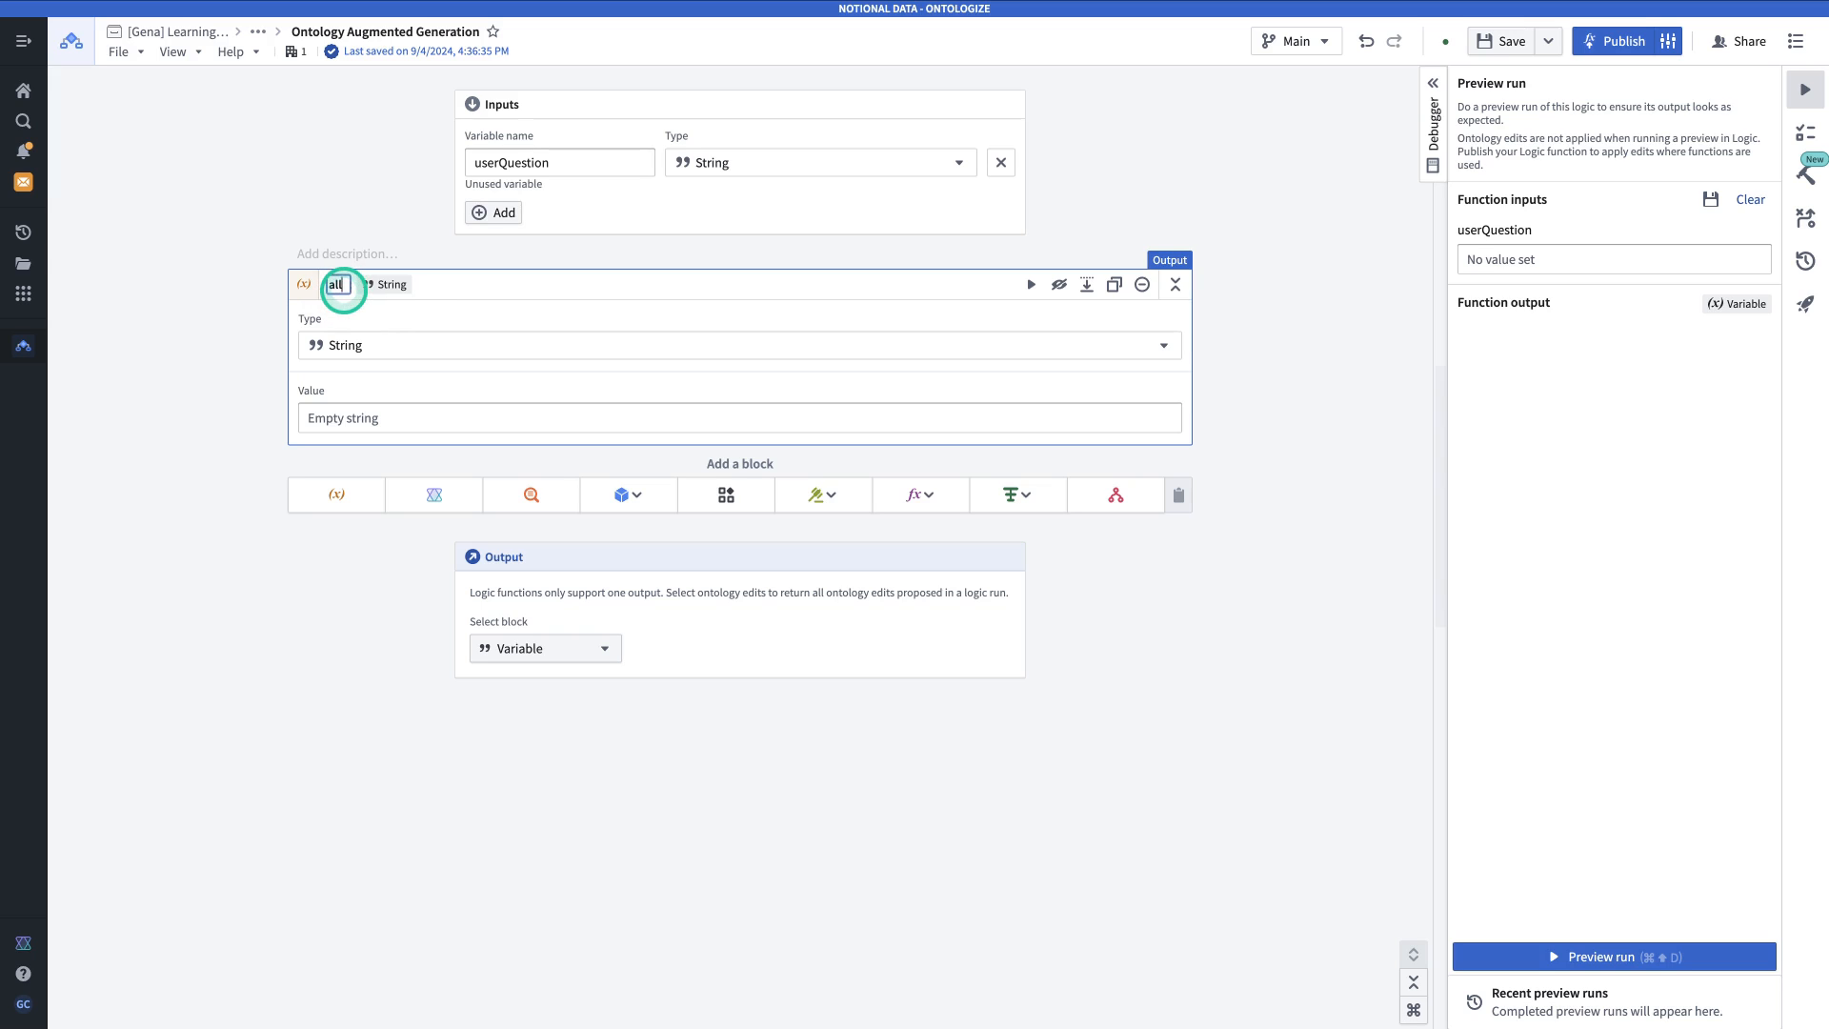
key(BackSpace)
text(nks)
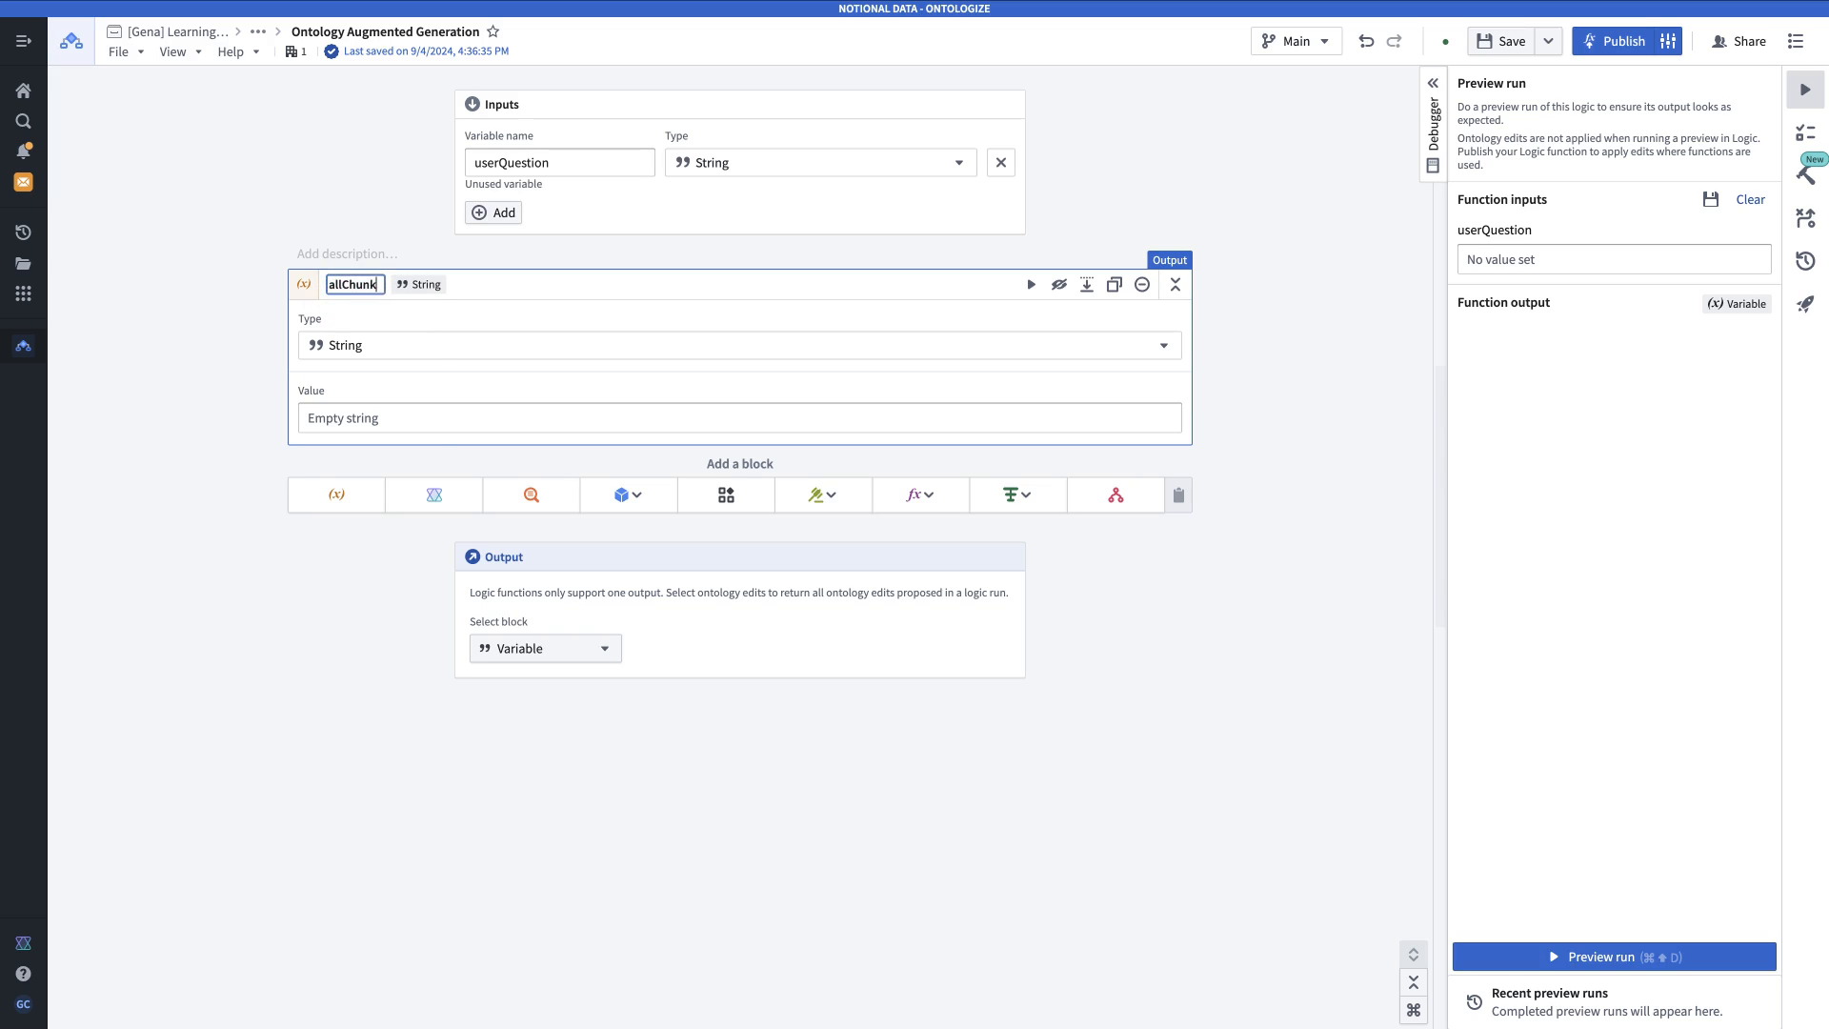
click(502, 348)
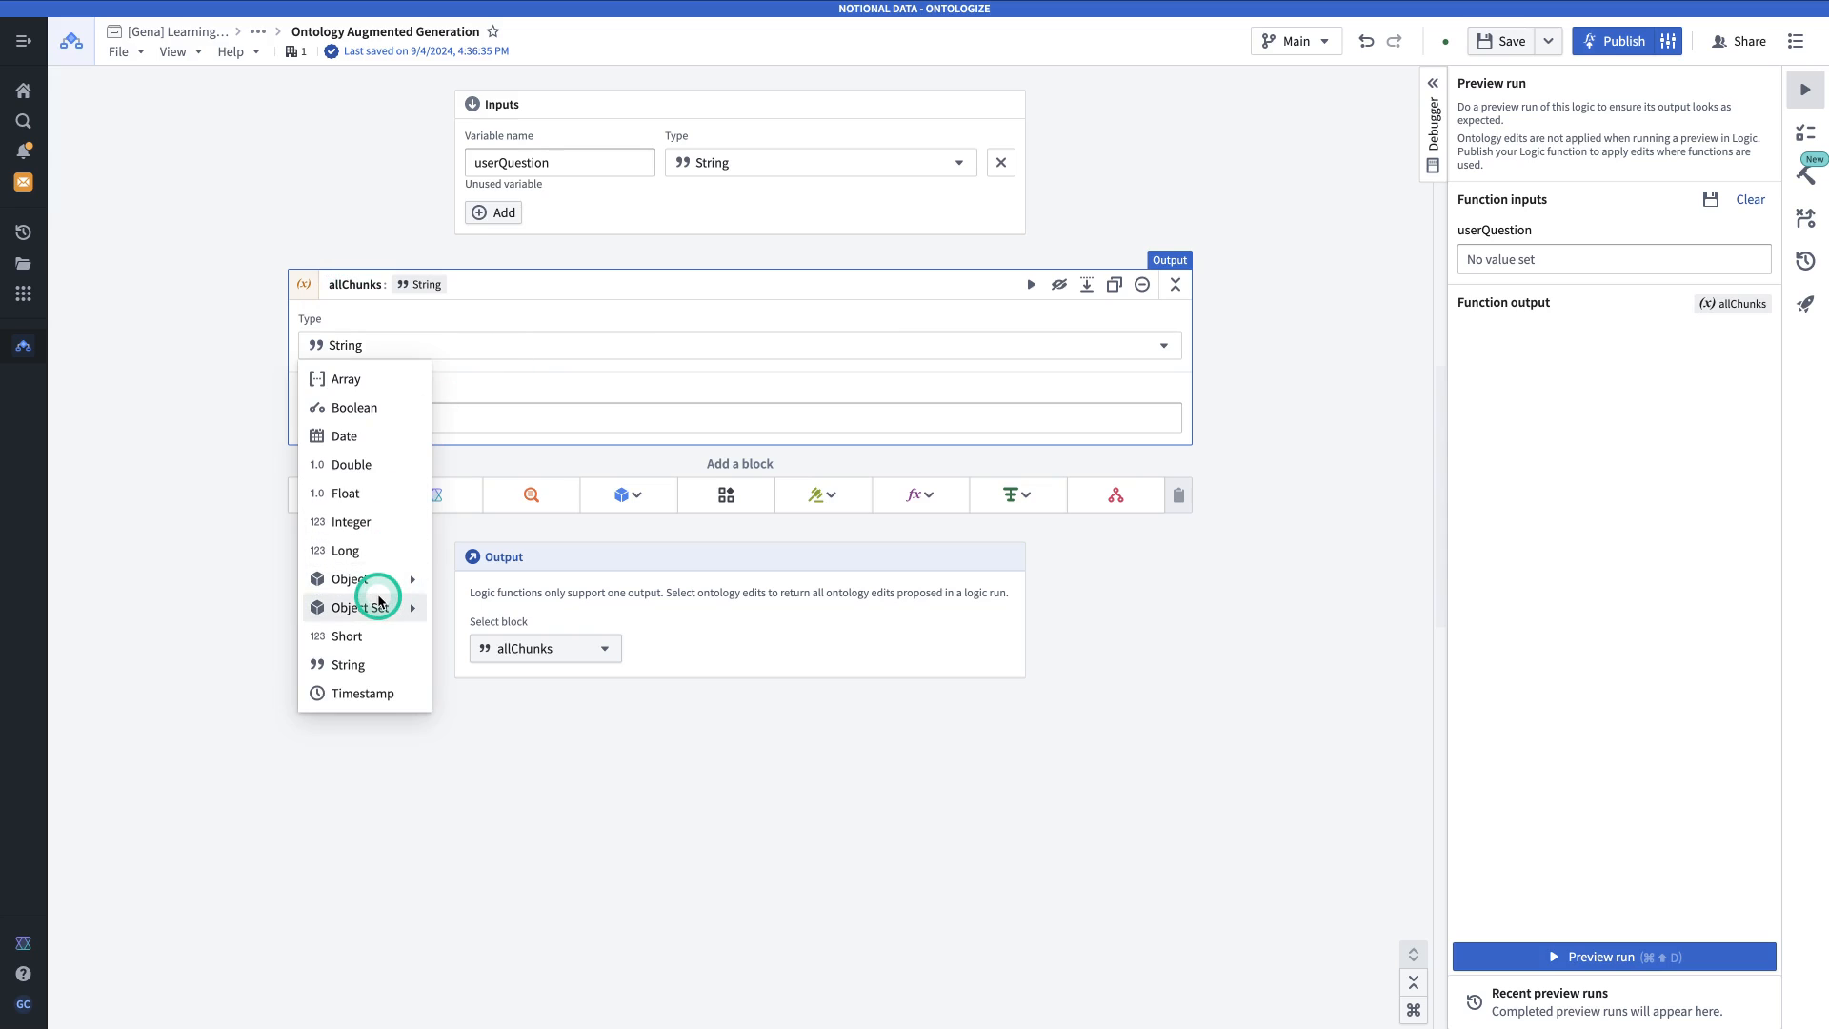
click(367, 609)
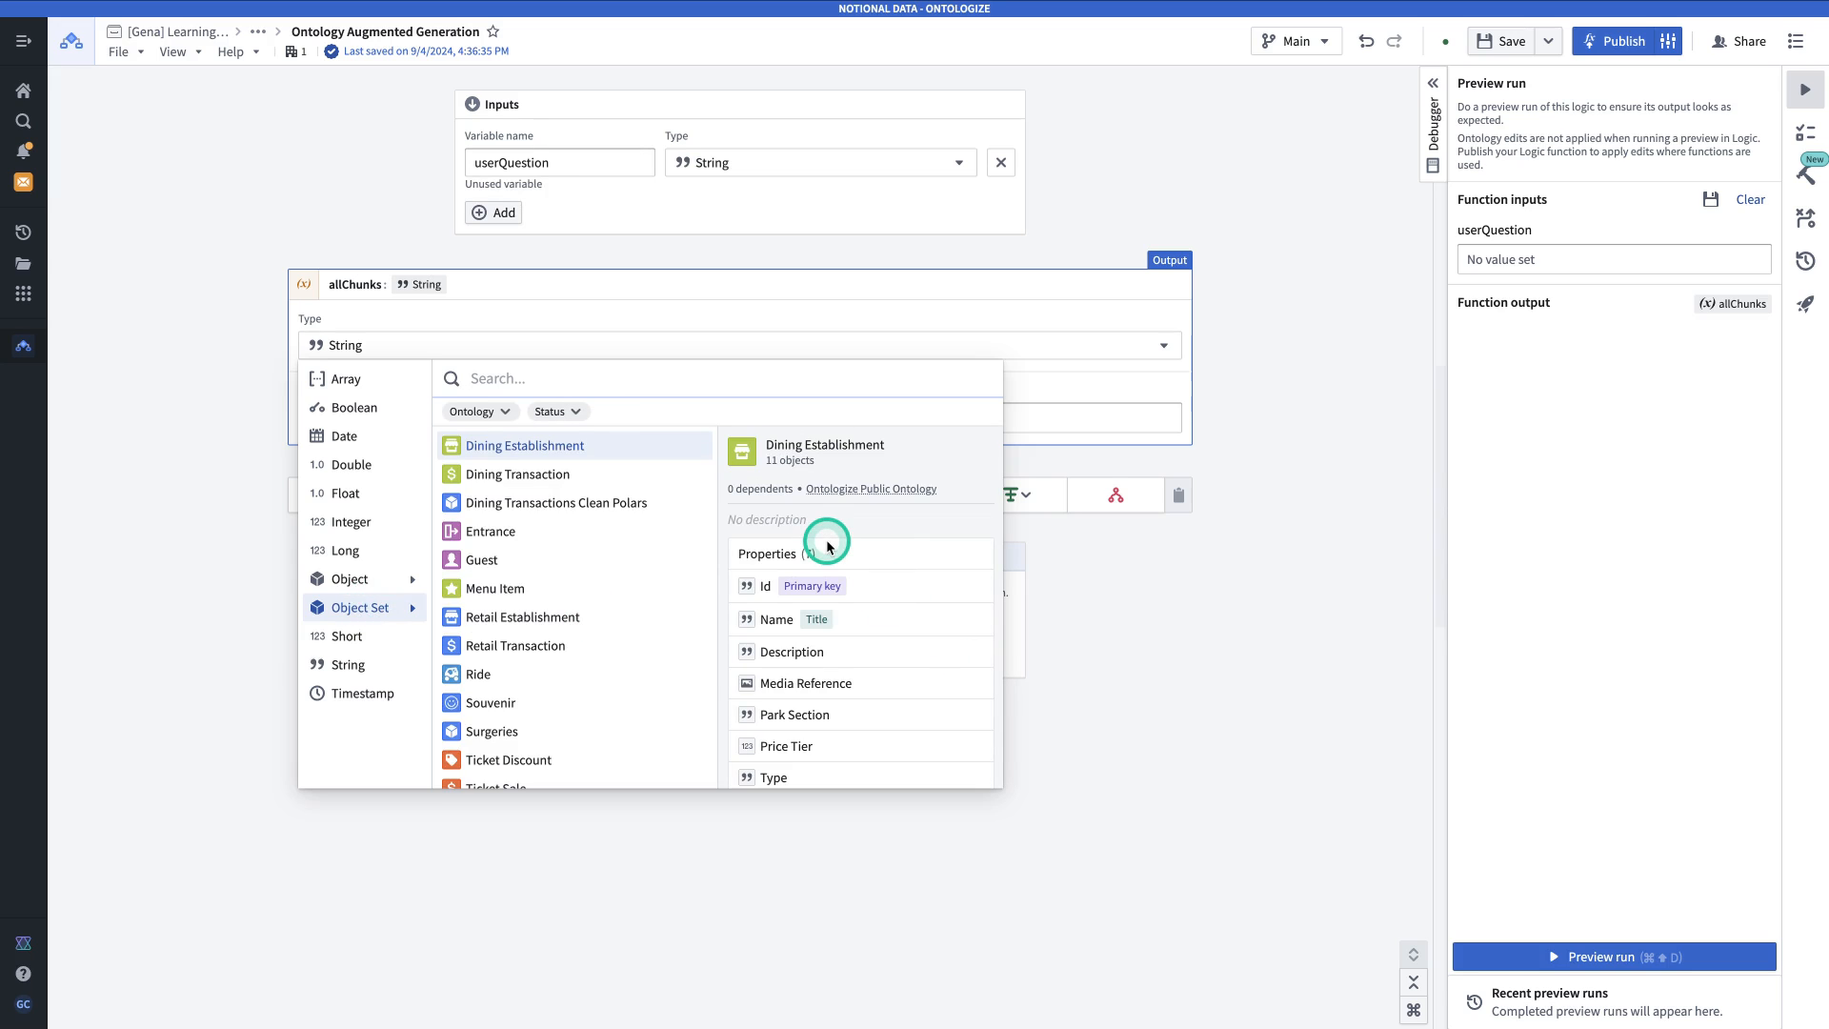
text(chunks)
click(600, 447)
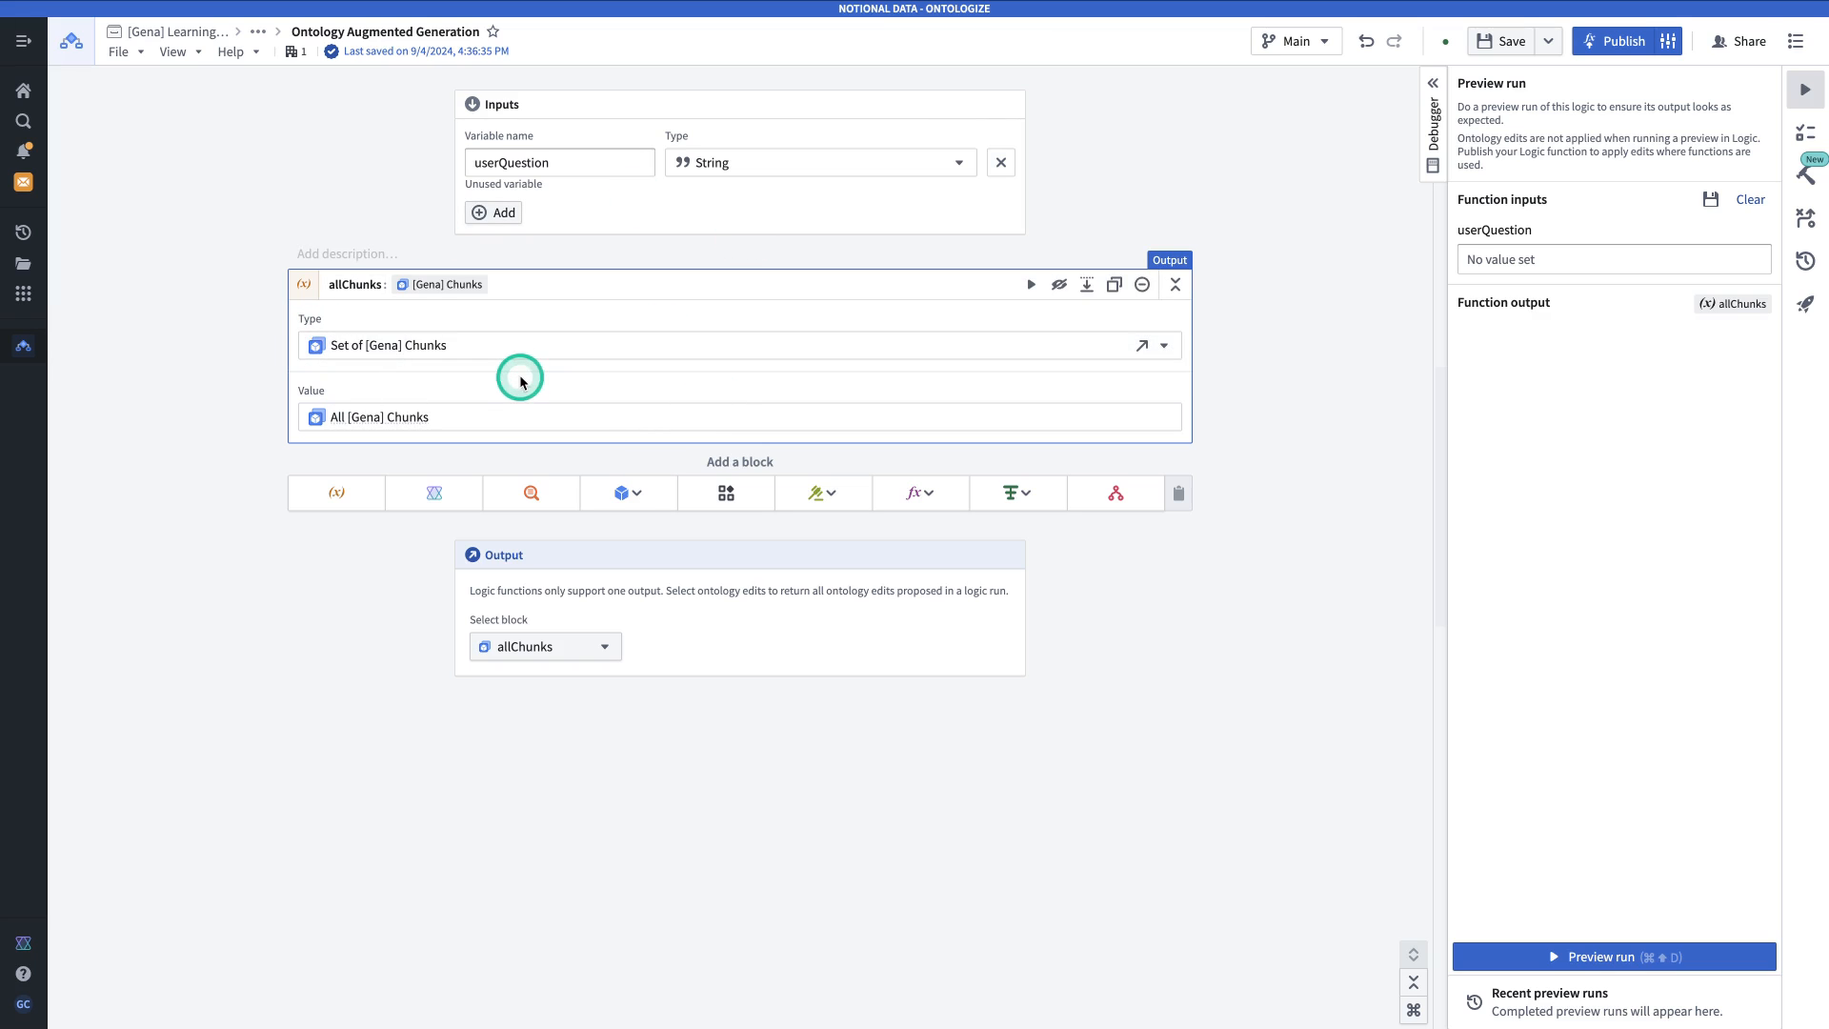
Add a Semantic search block that searches the allChunks object set on its Embedding property.
click(532, 492)
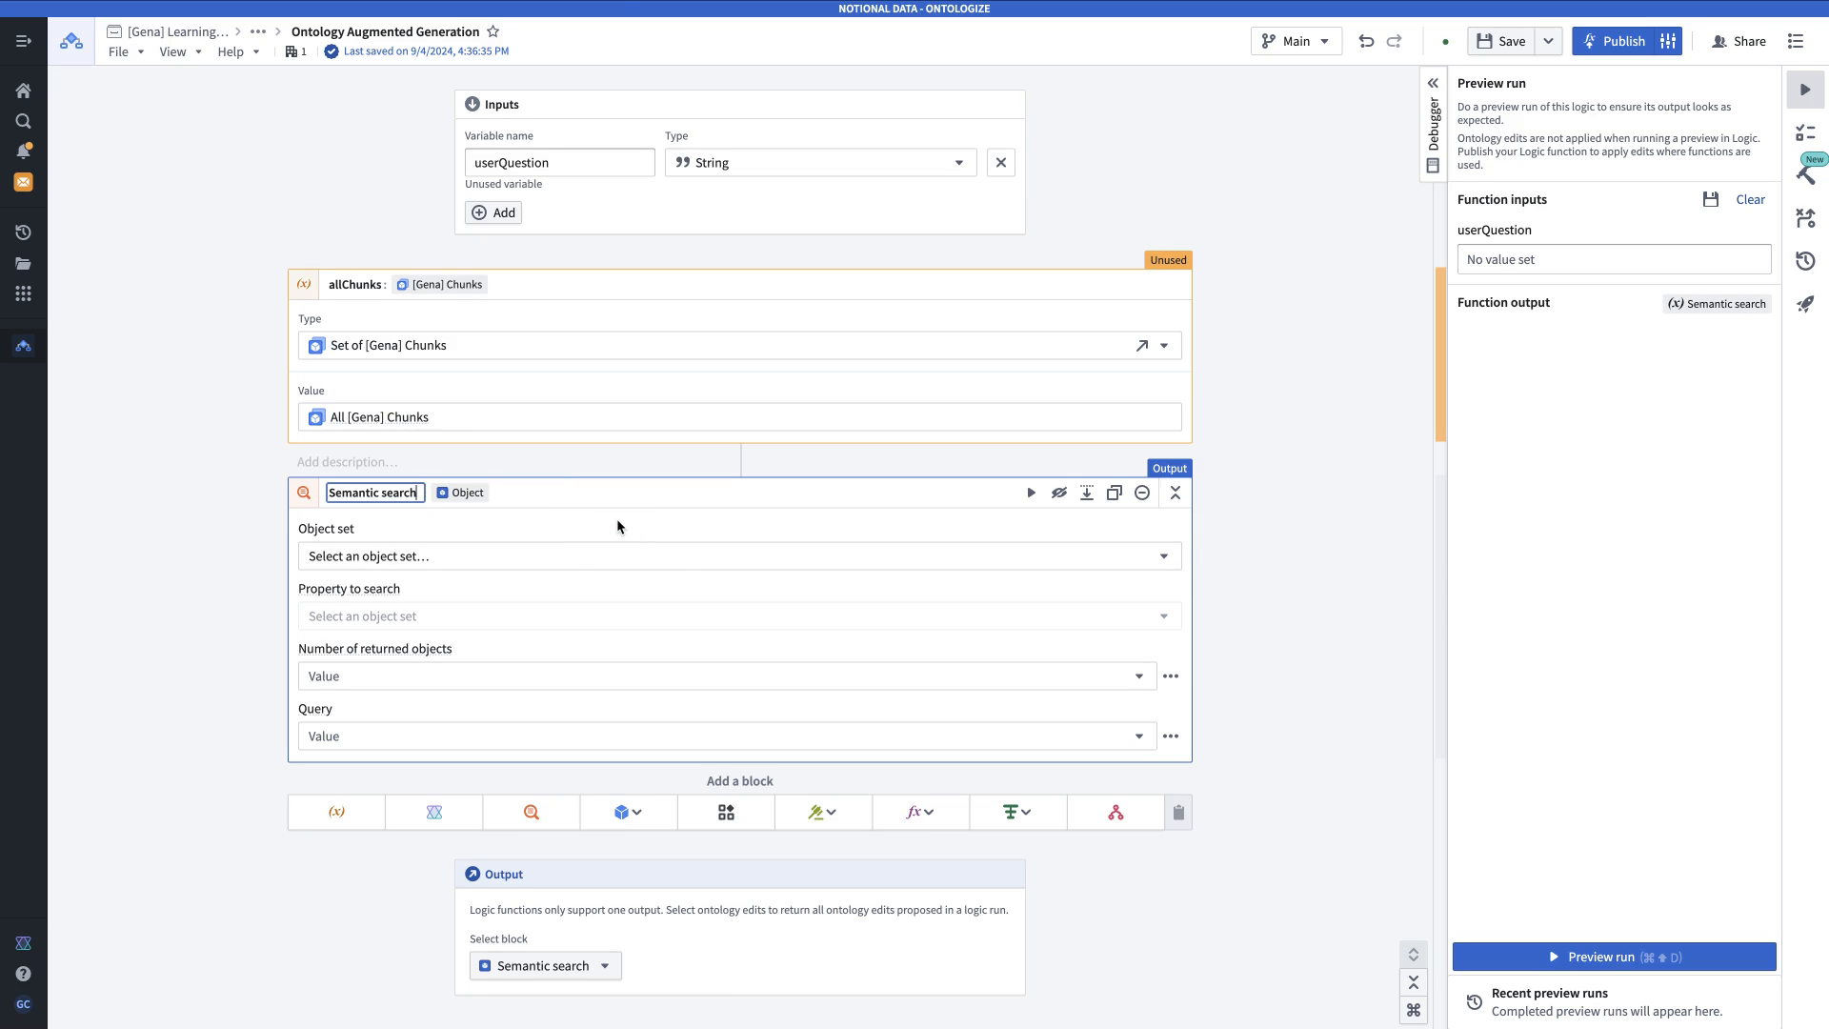
click(654, 555)
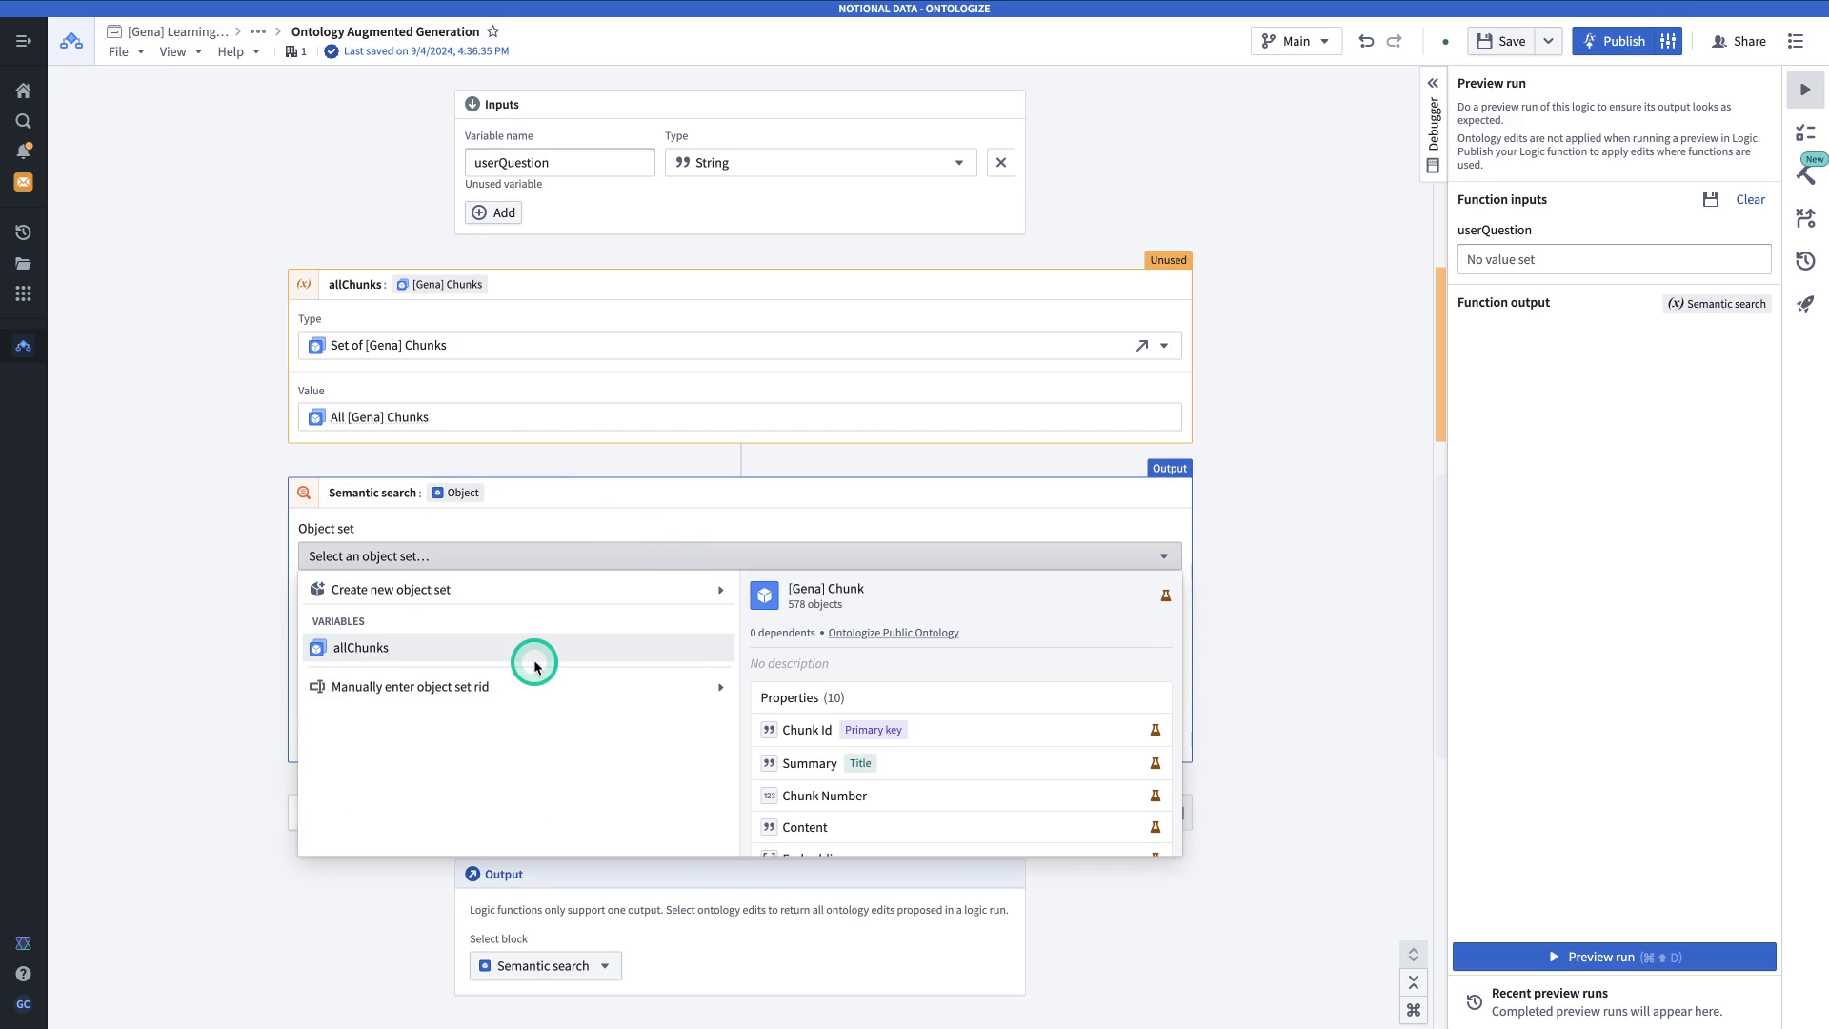
click(535, 662)
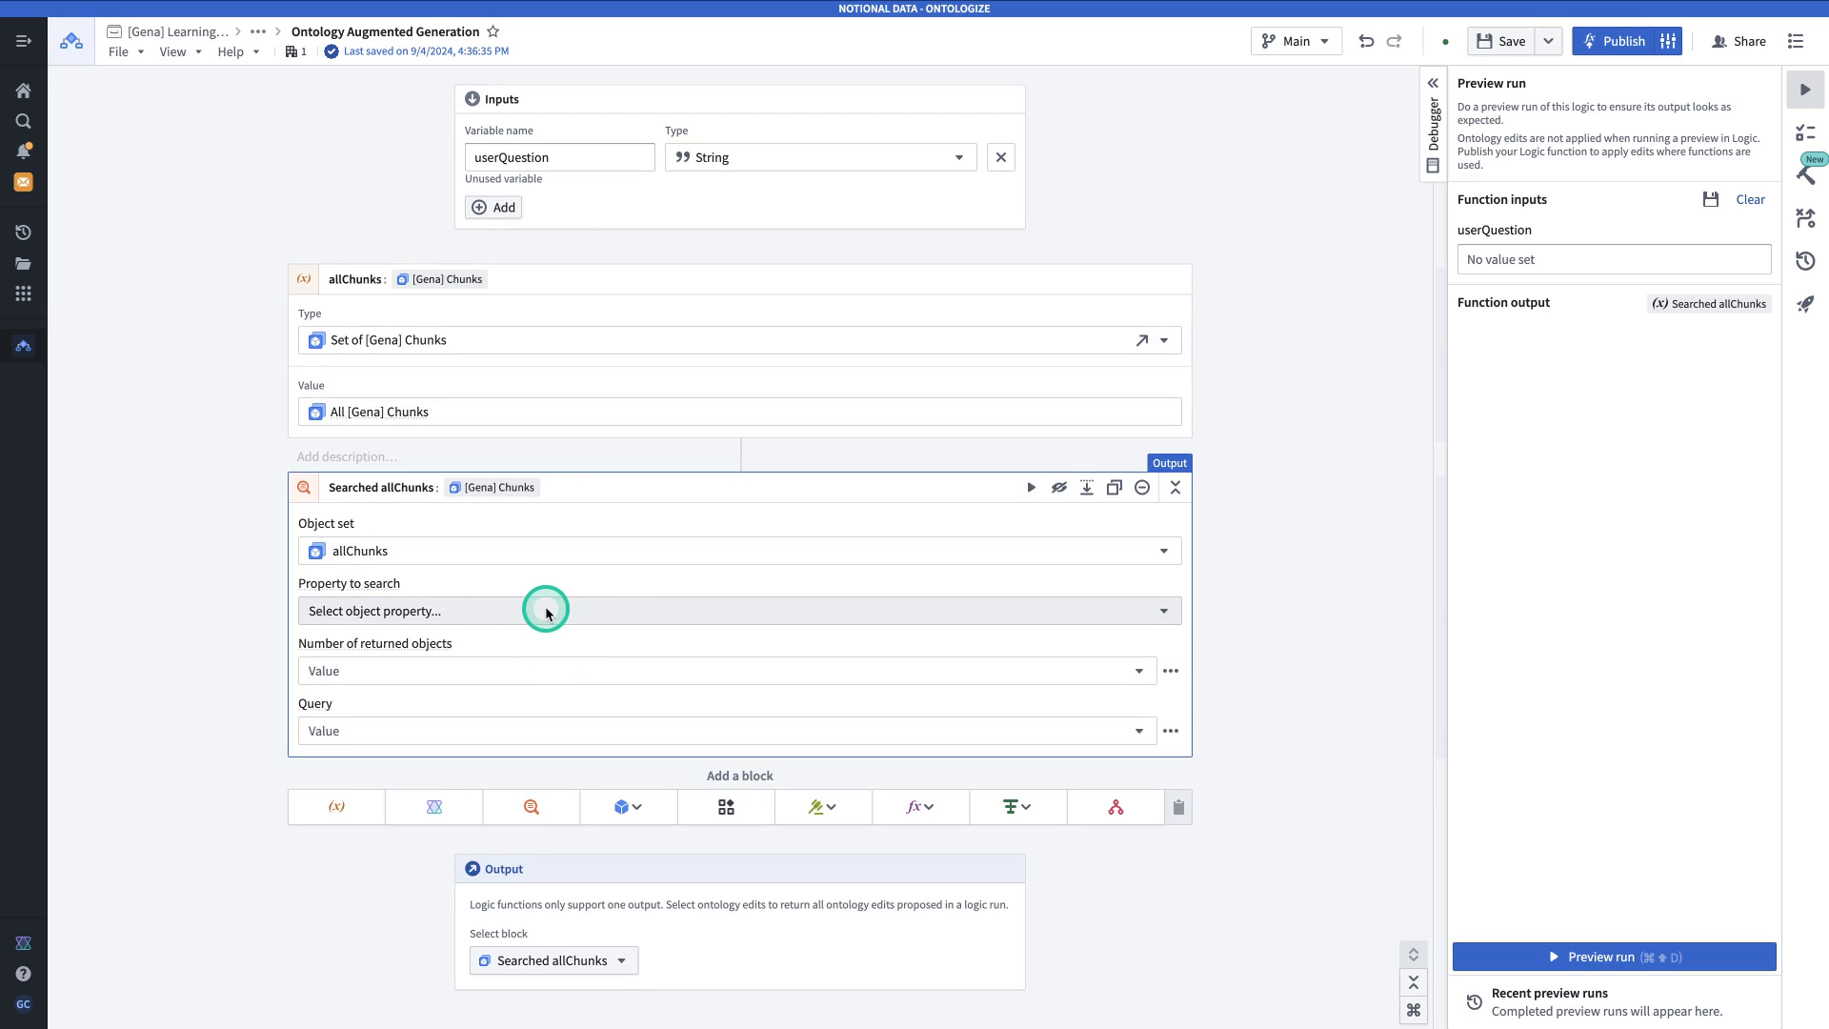
click(548, 610)
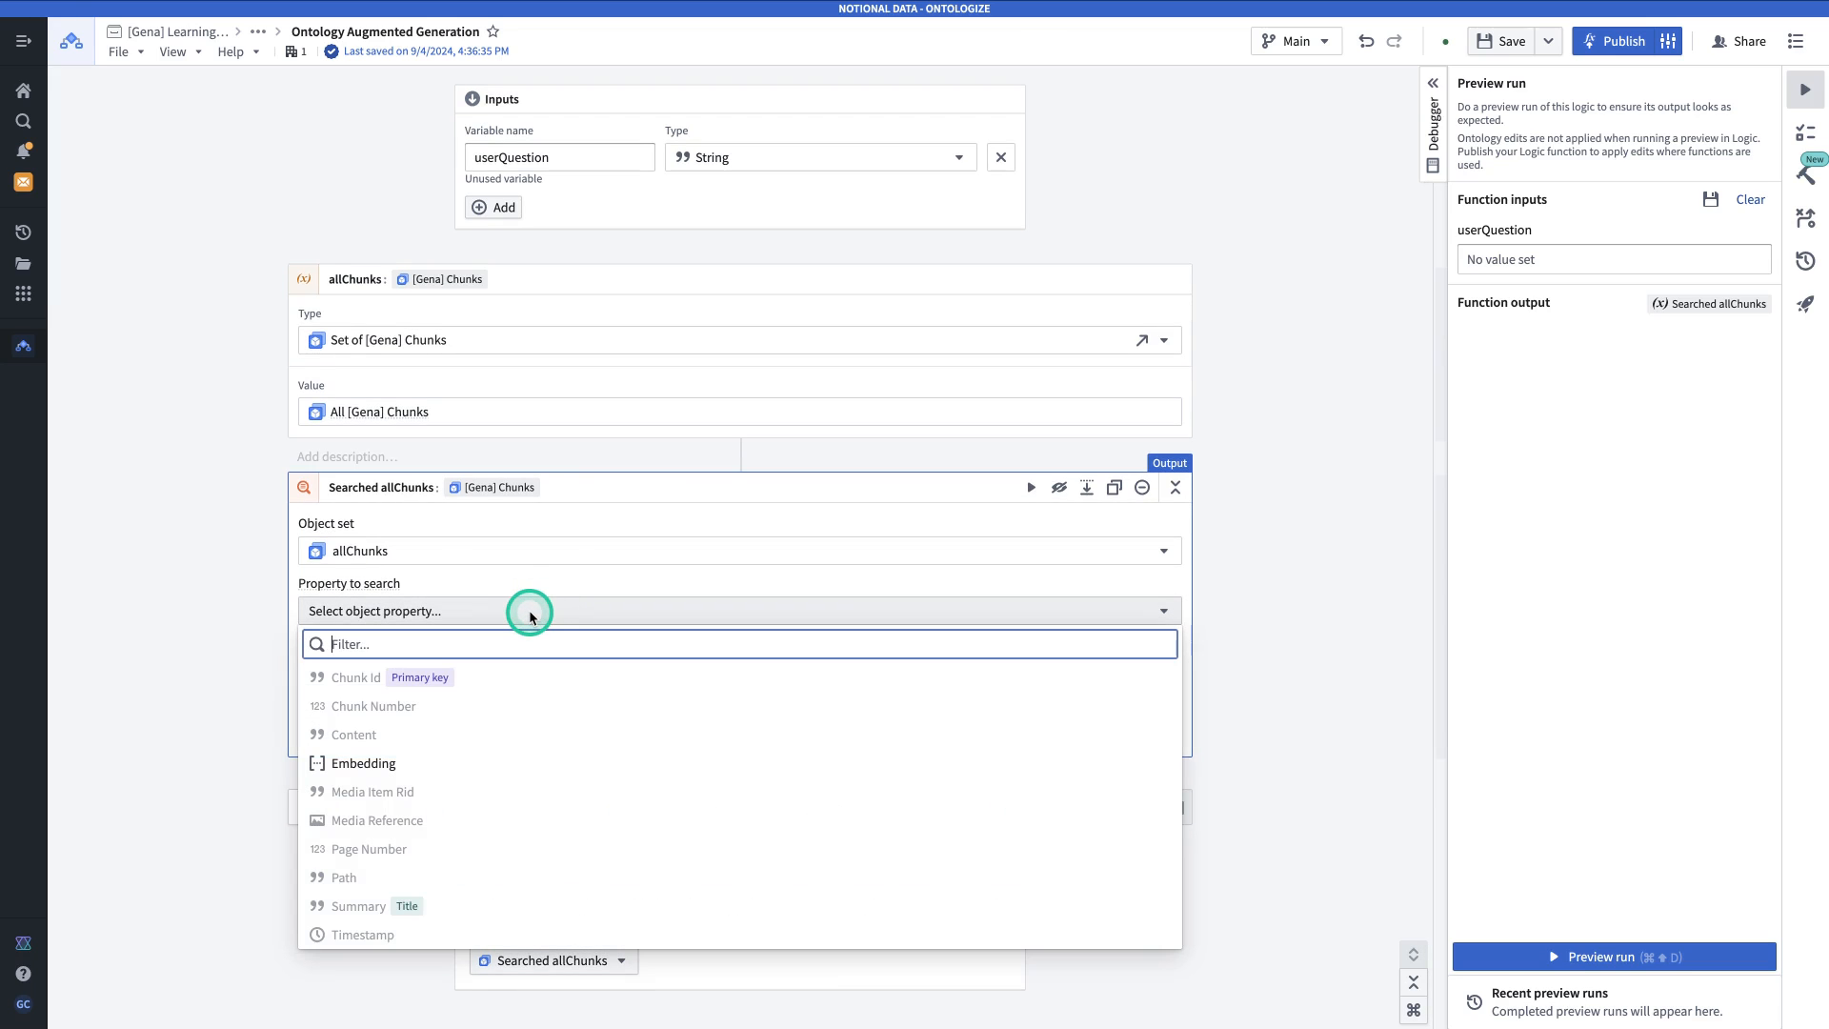
click(397, 762)
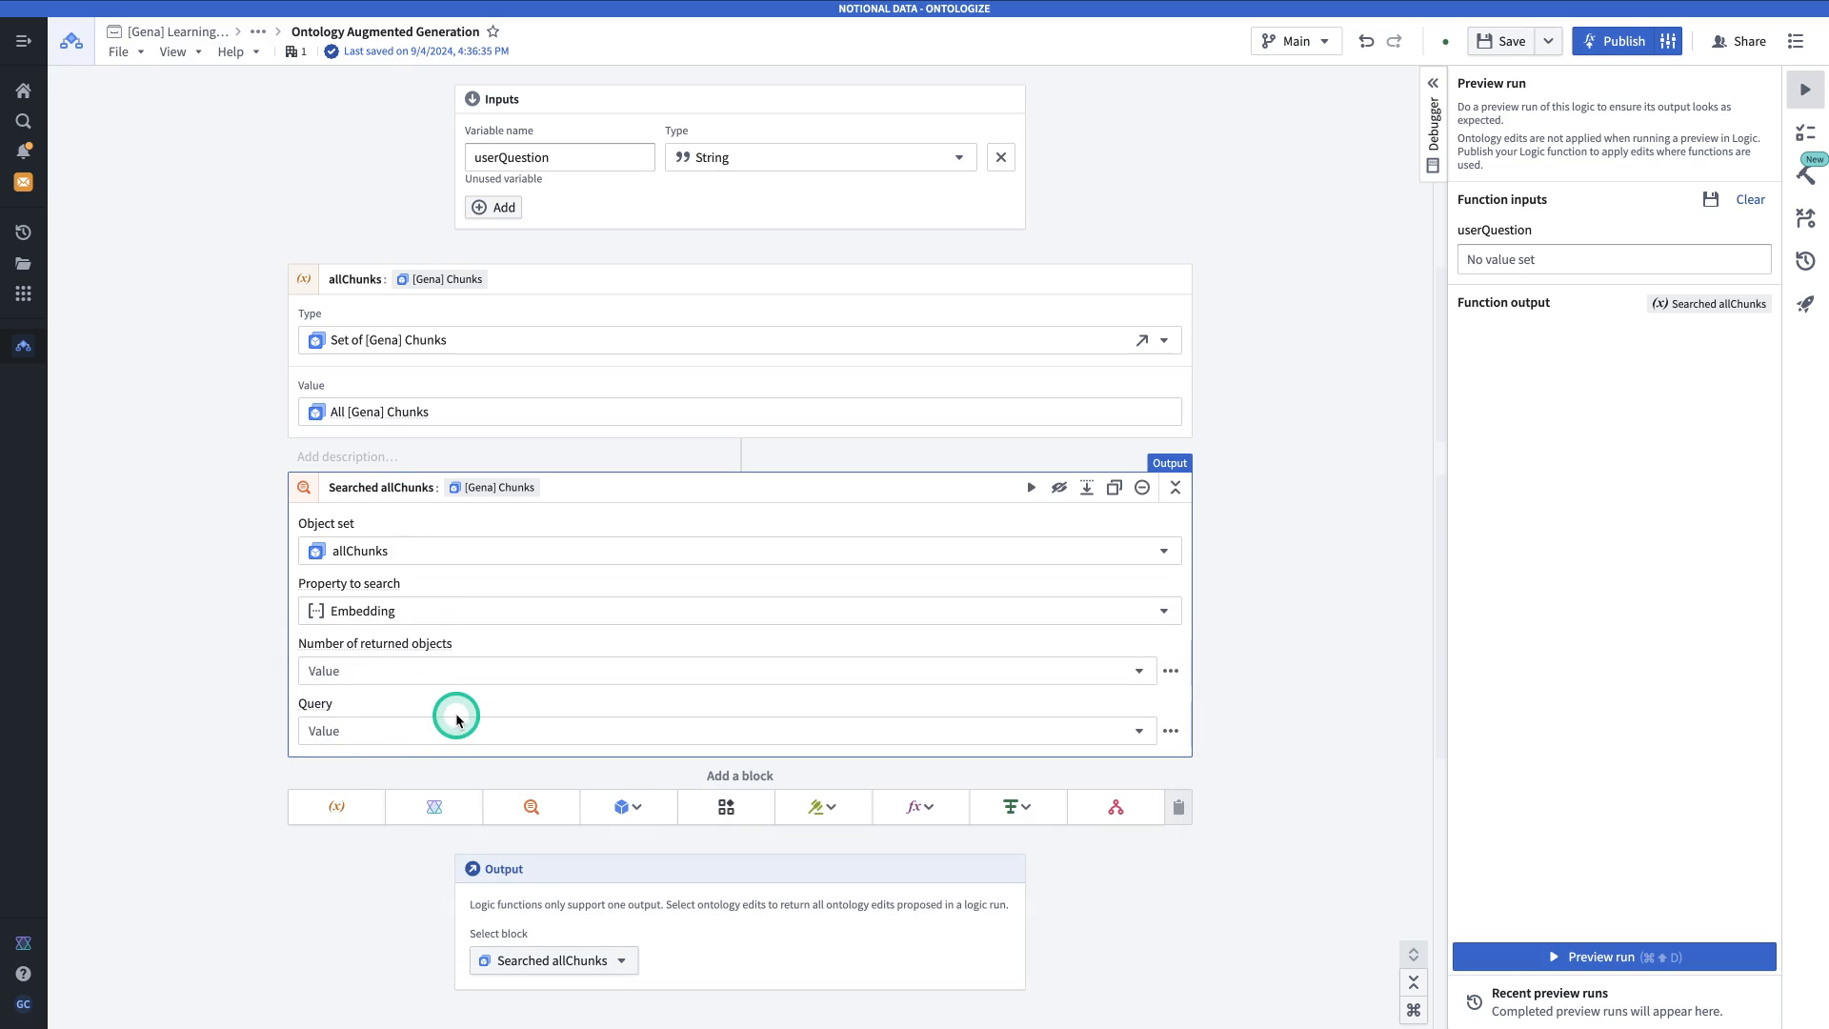
Set the semantic search's number of returned objects to the integer 10.
click(443, 673)
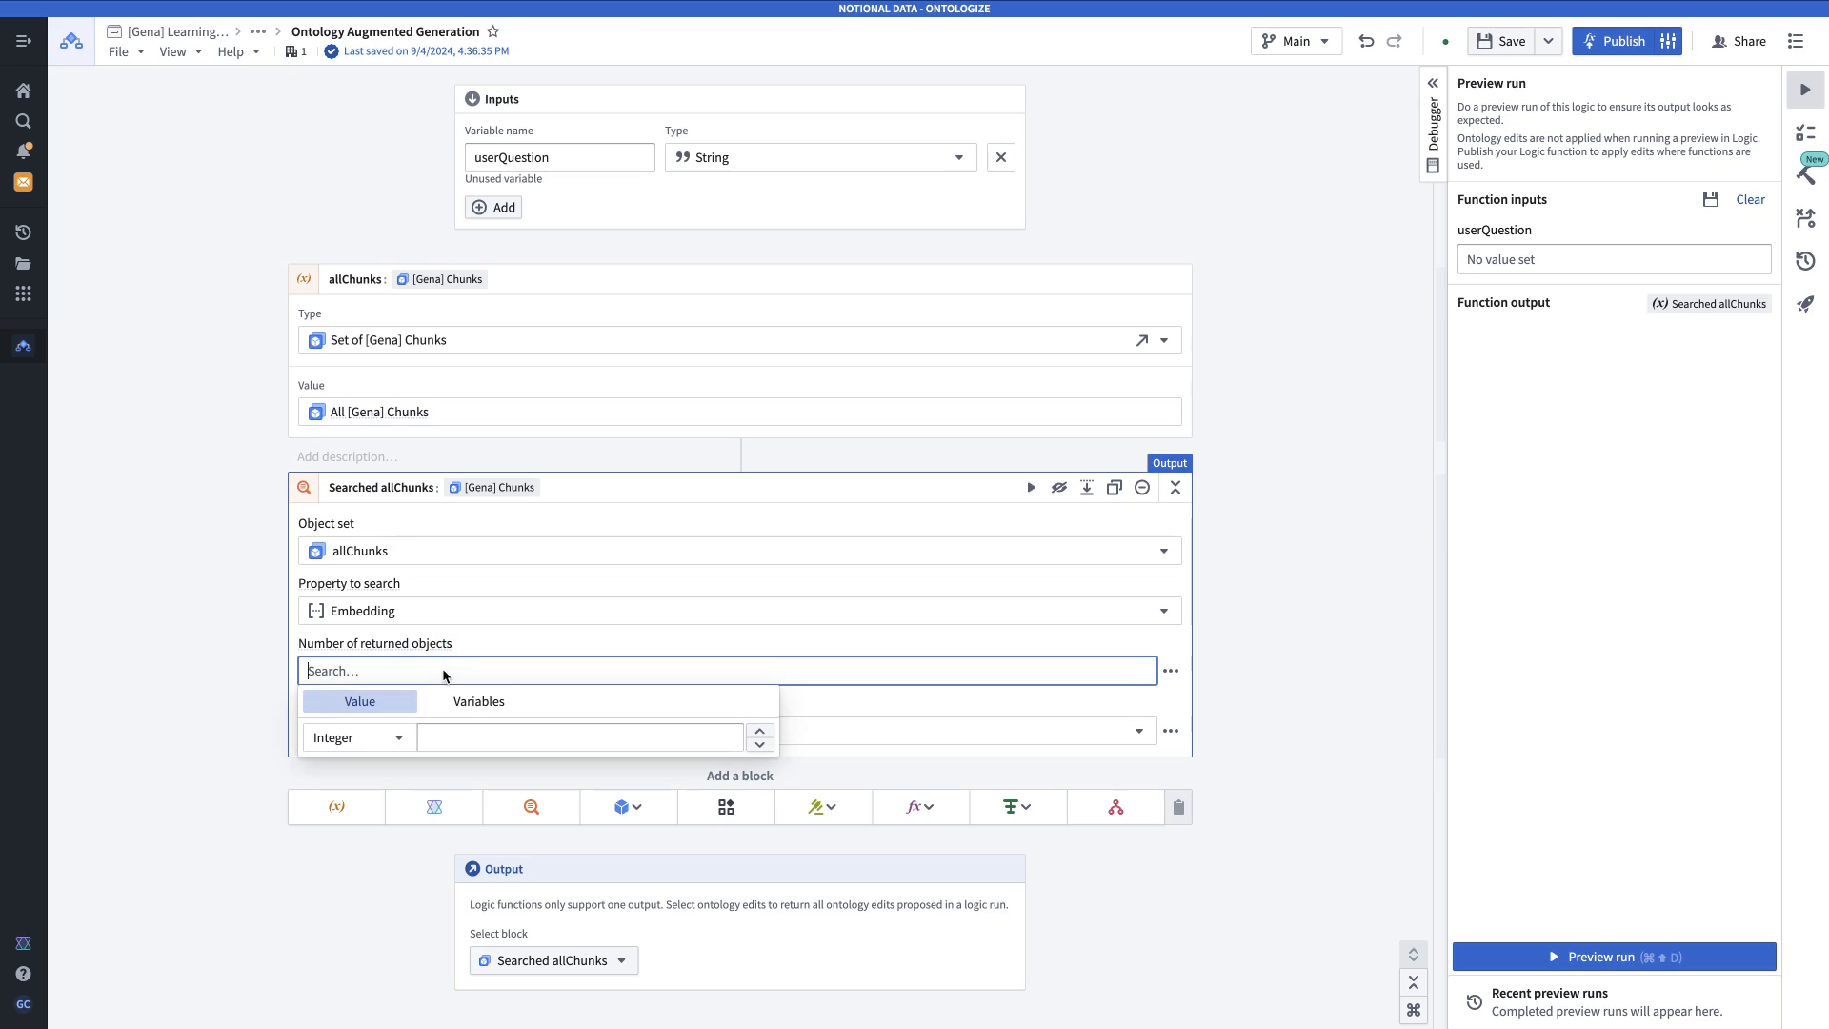
click(476, 698)
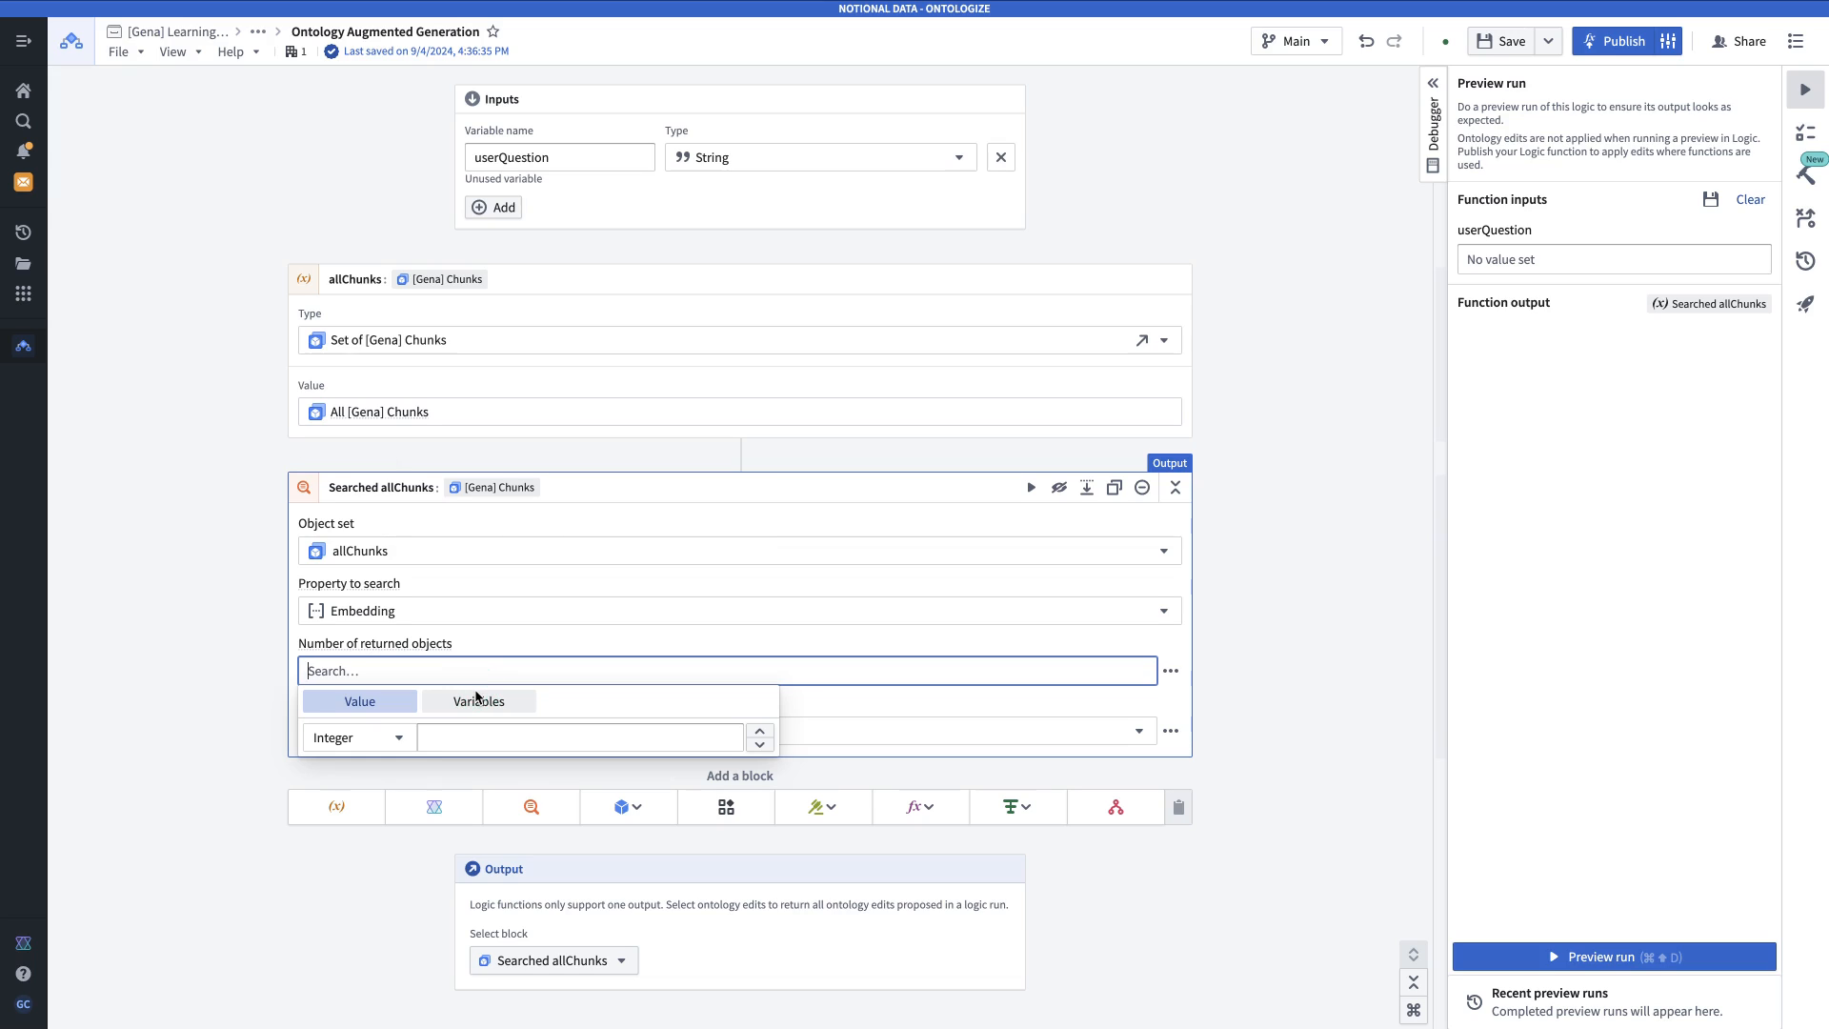
click(491, 735)
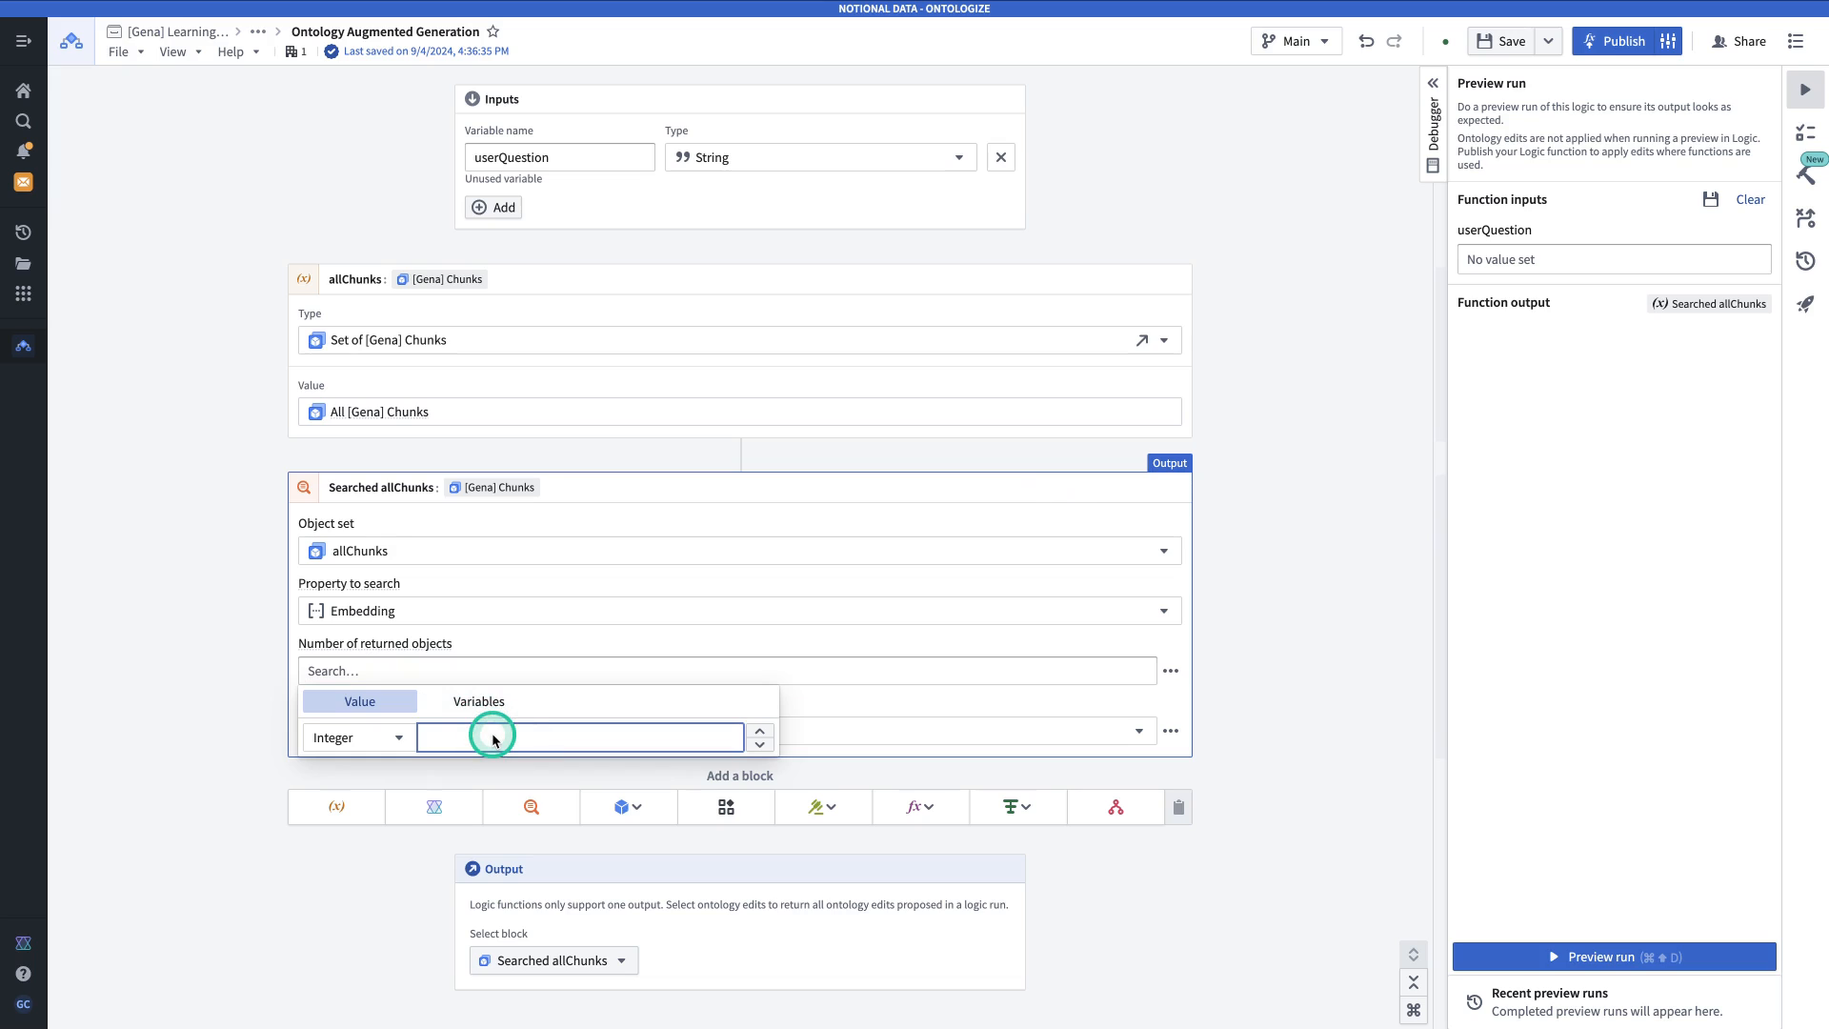
click(654, 662)
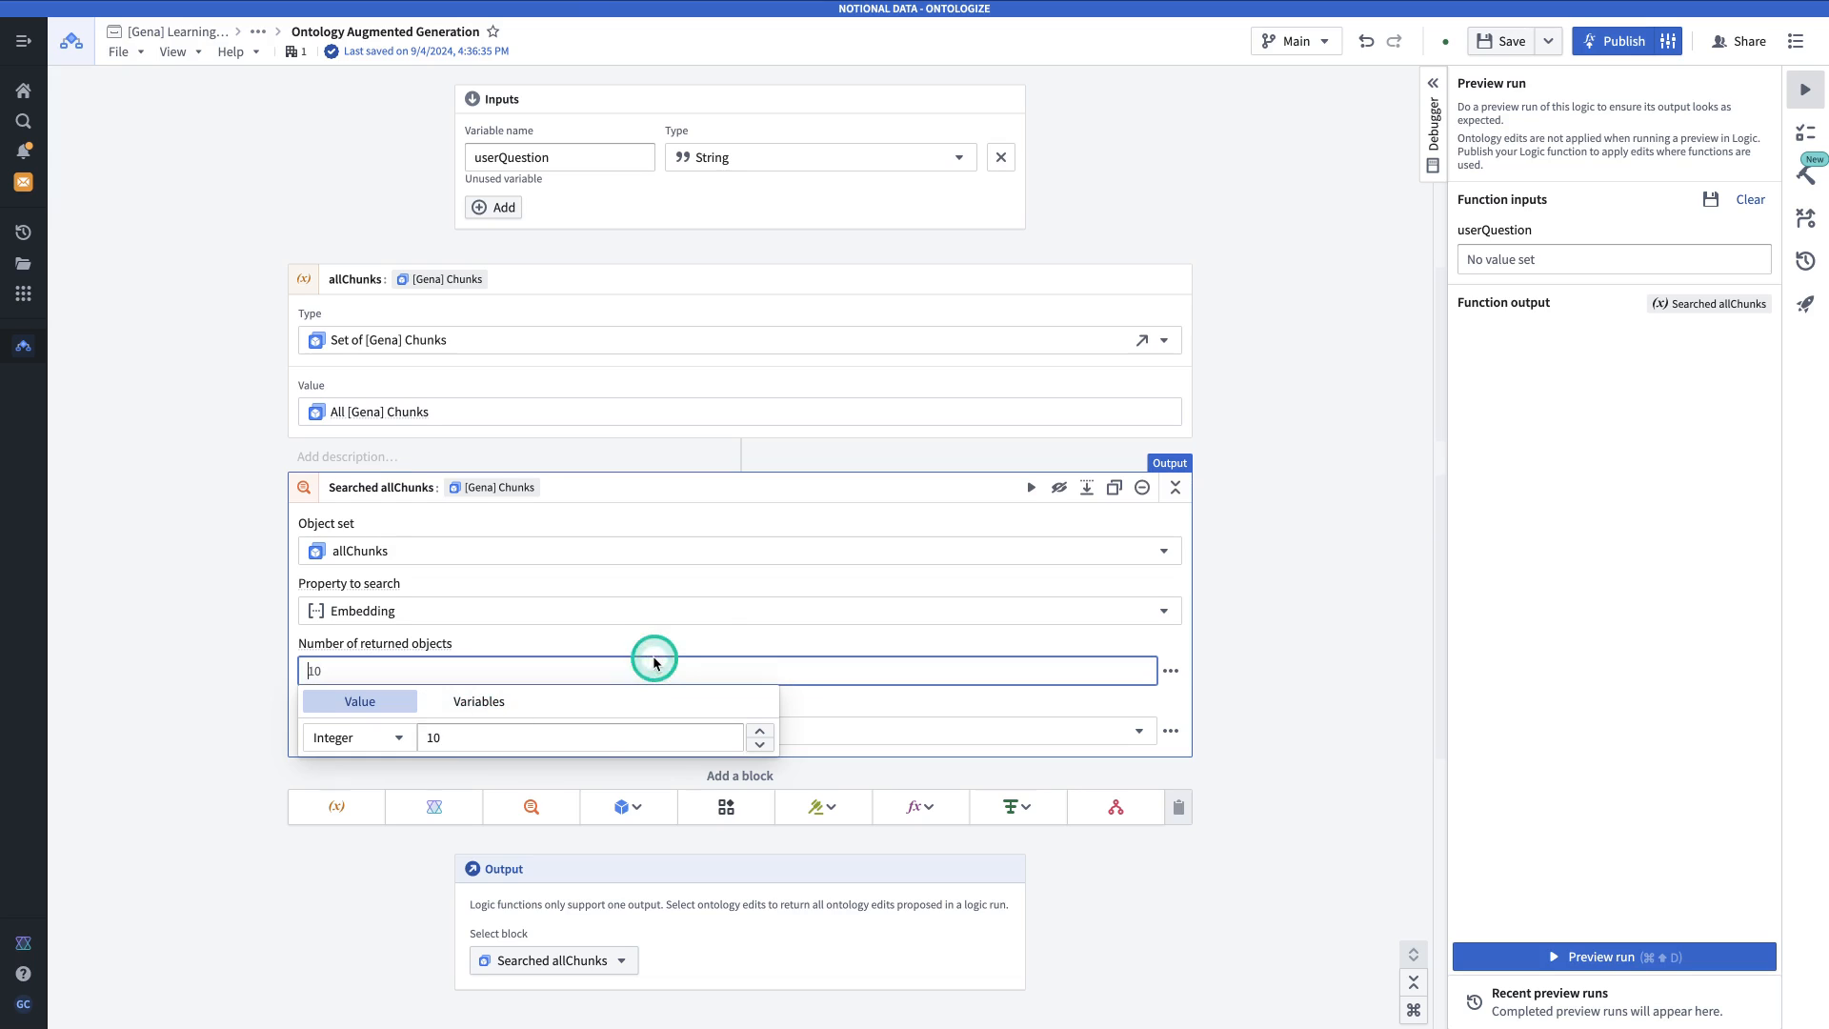
click(570, 664)
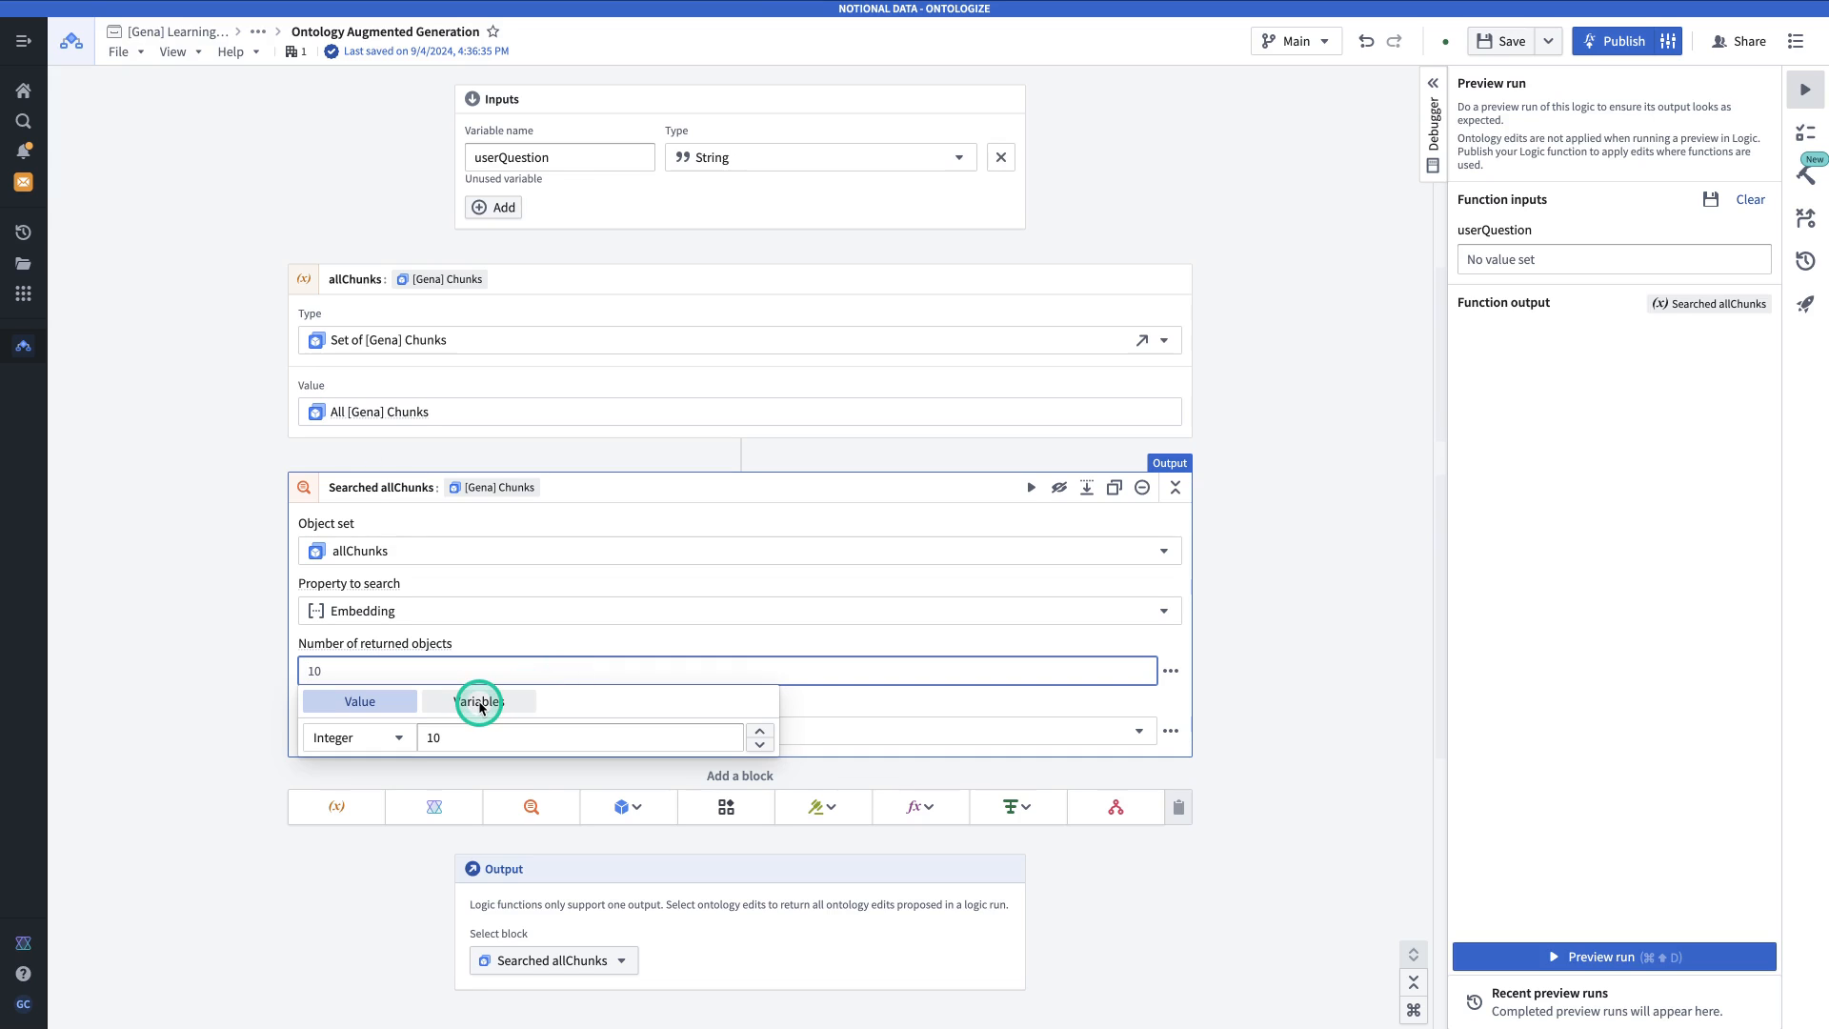
click(898, 706)
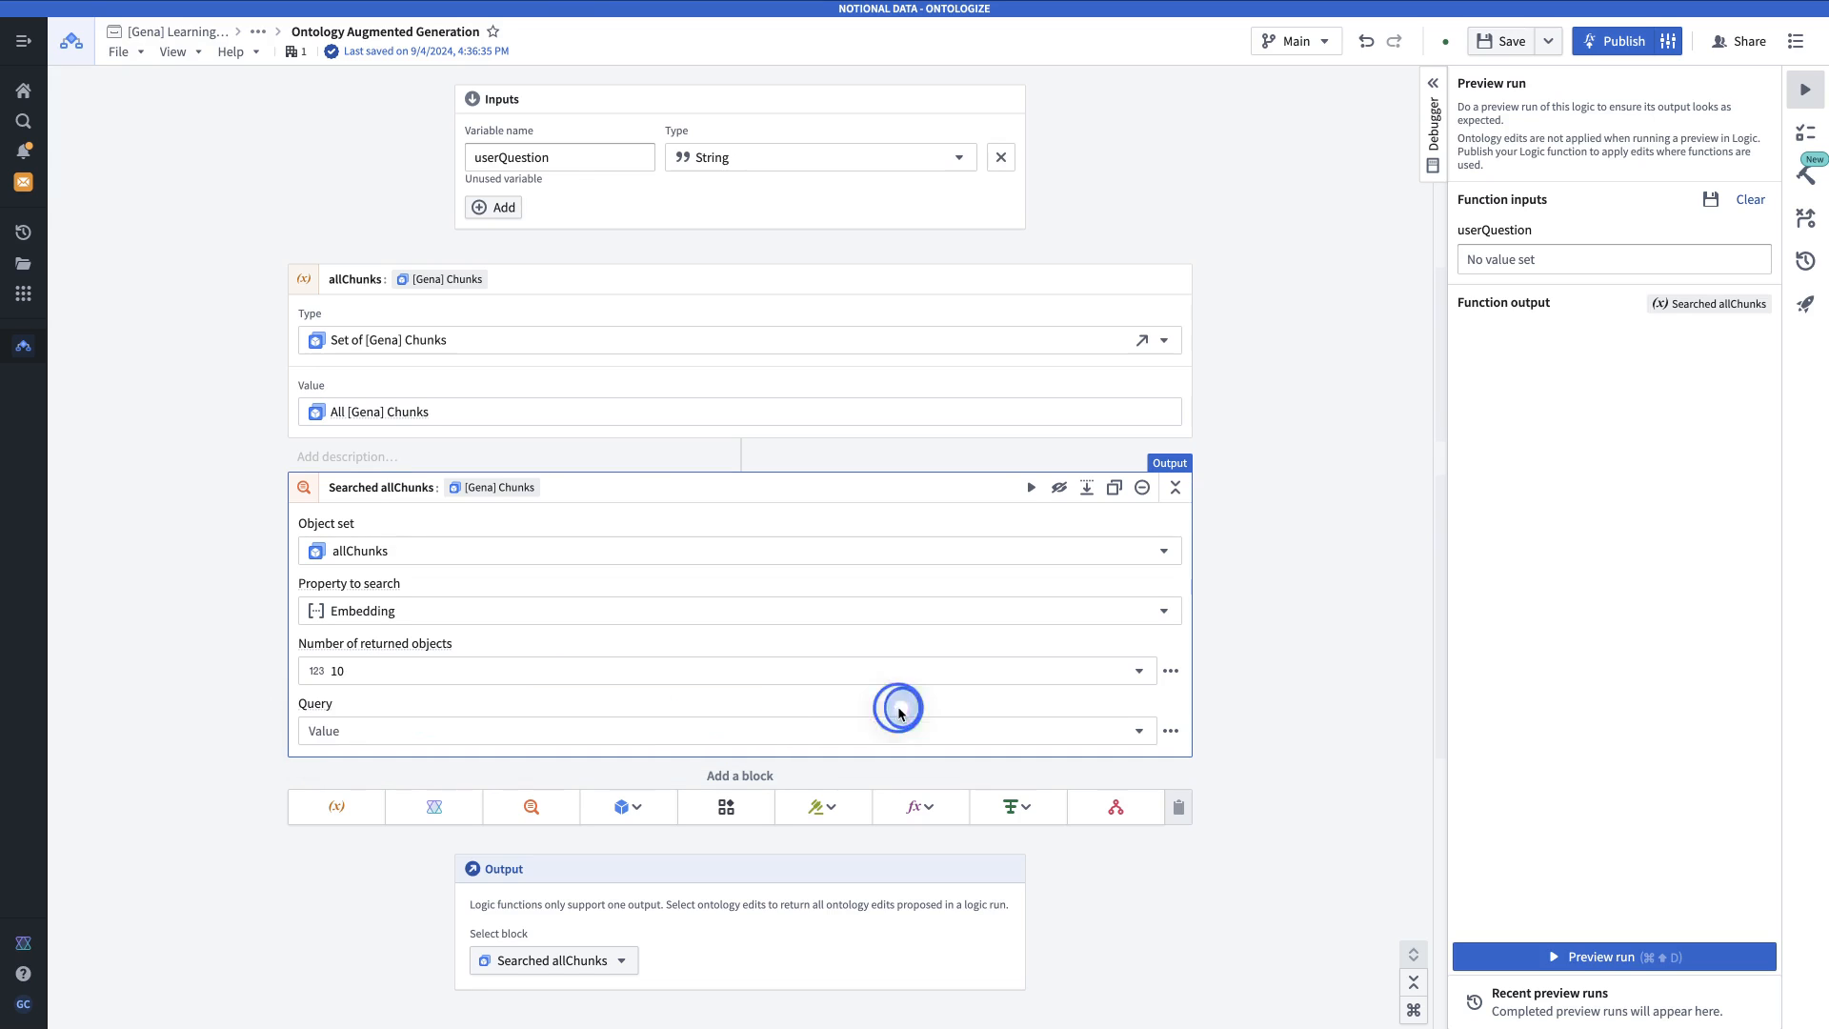
Set the semantic search's query to the userQuestion parameter.
click(733, 720)
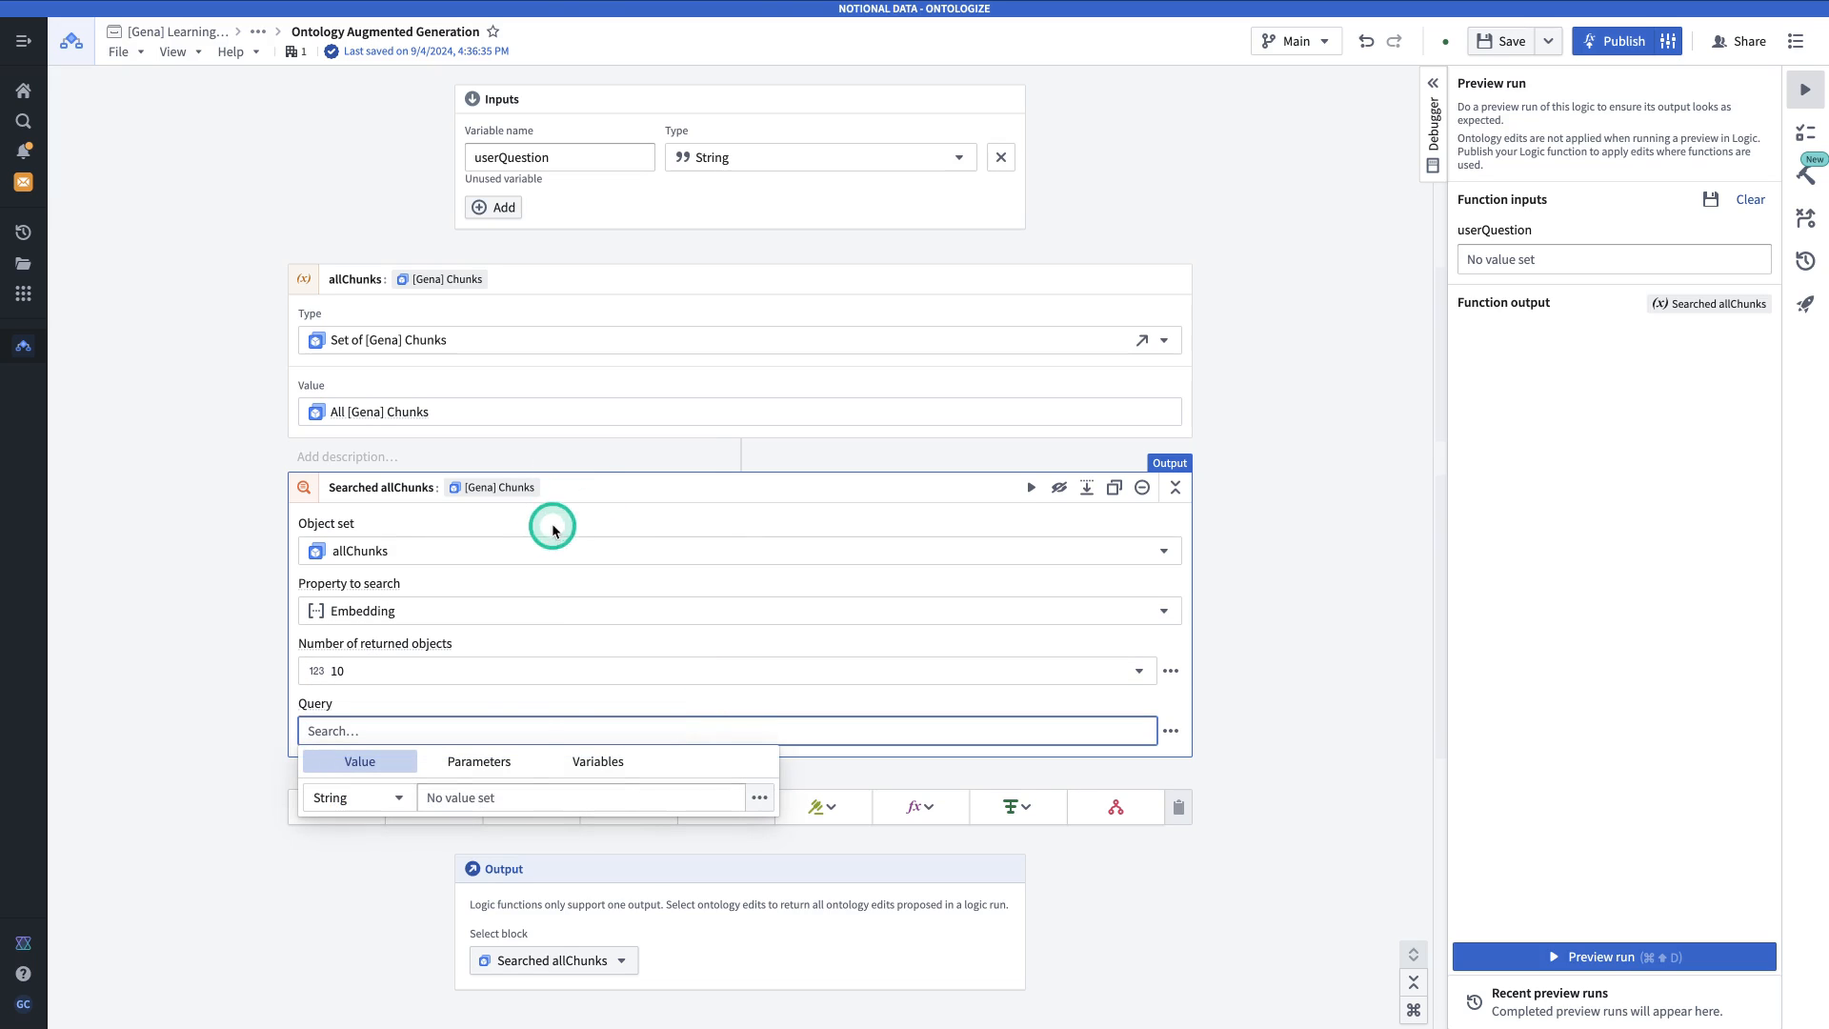
click(482, 760)
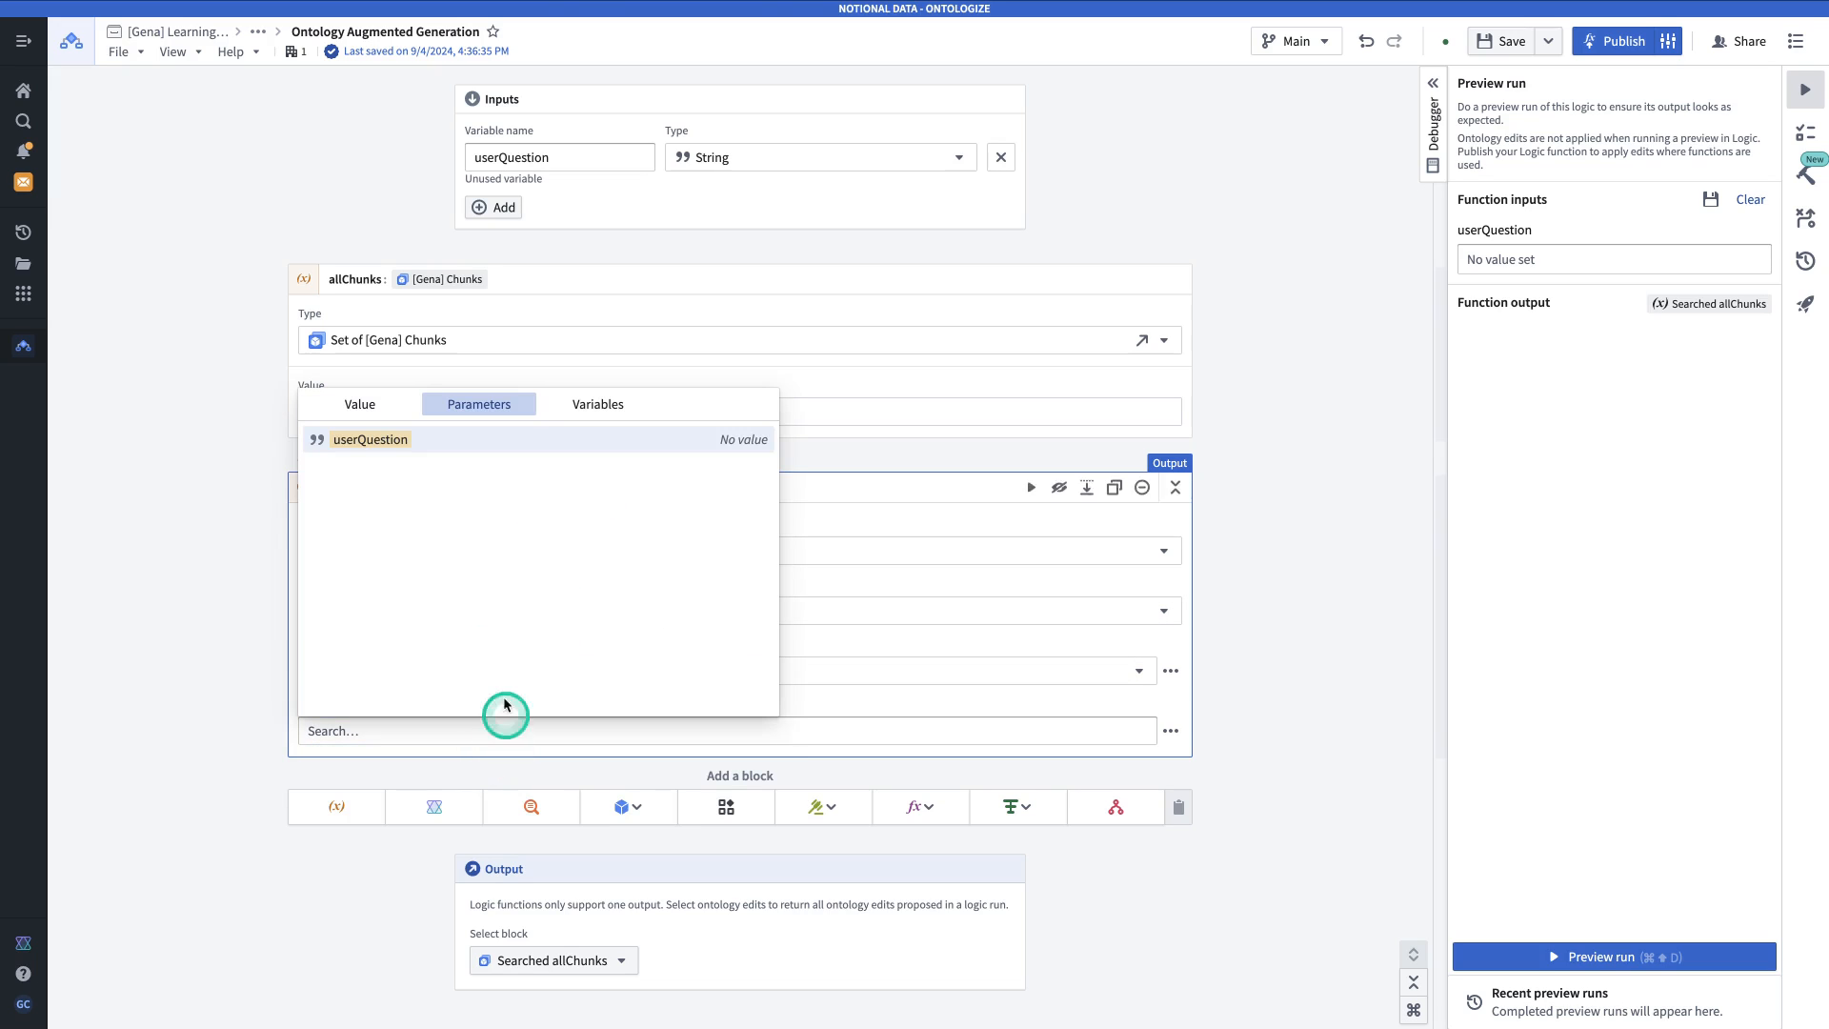
click(404, 439)
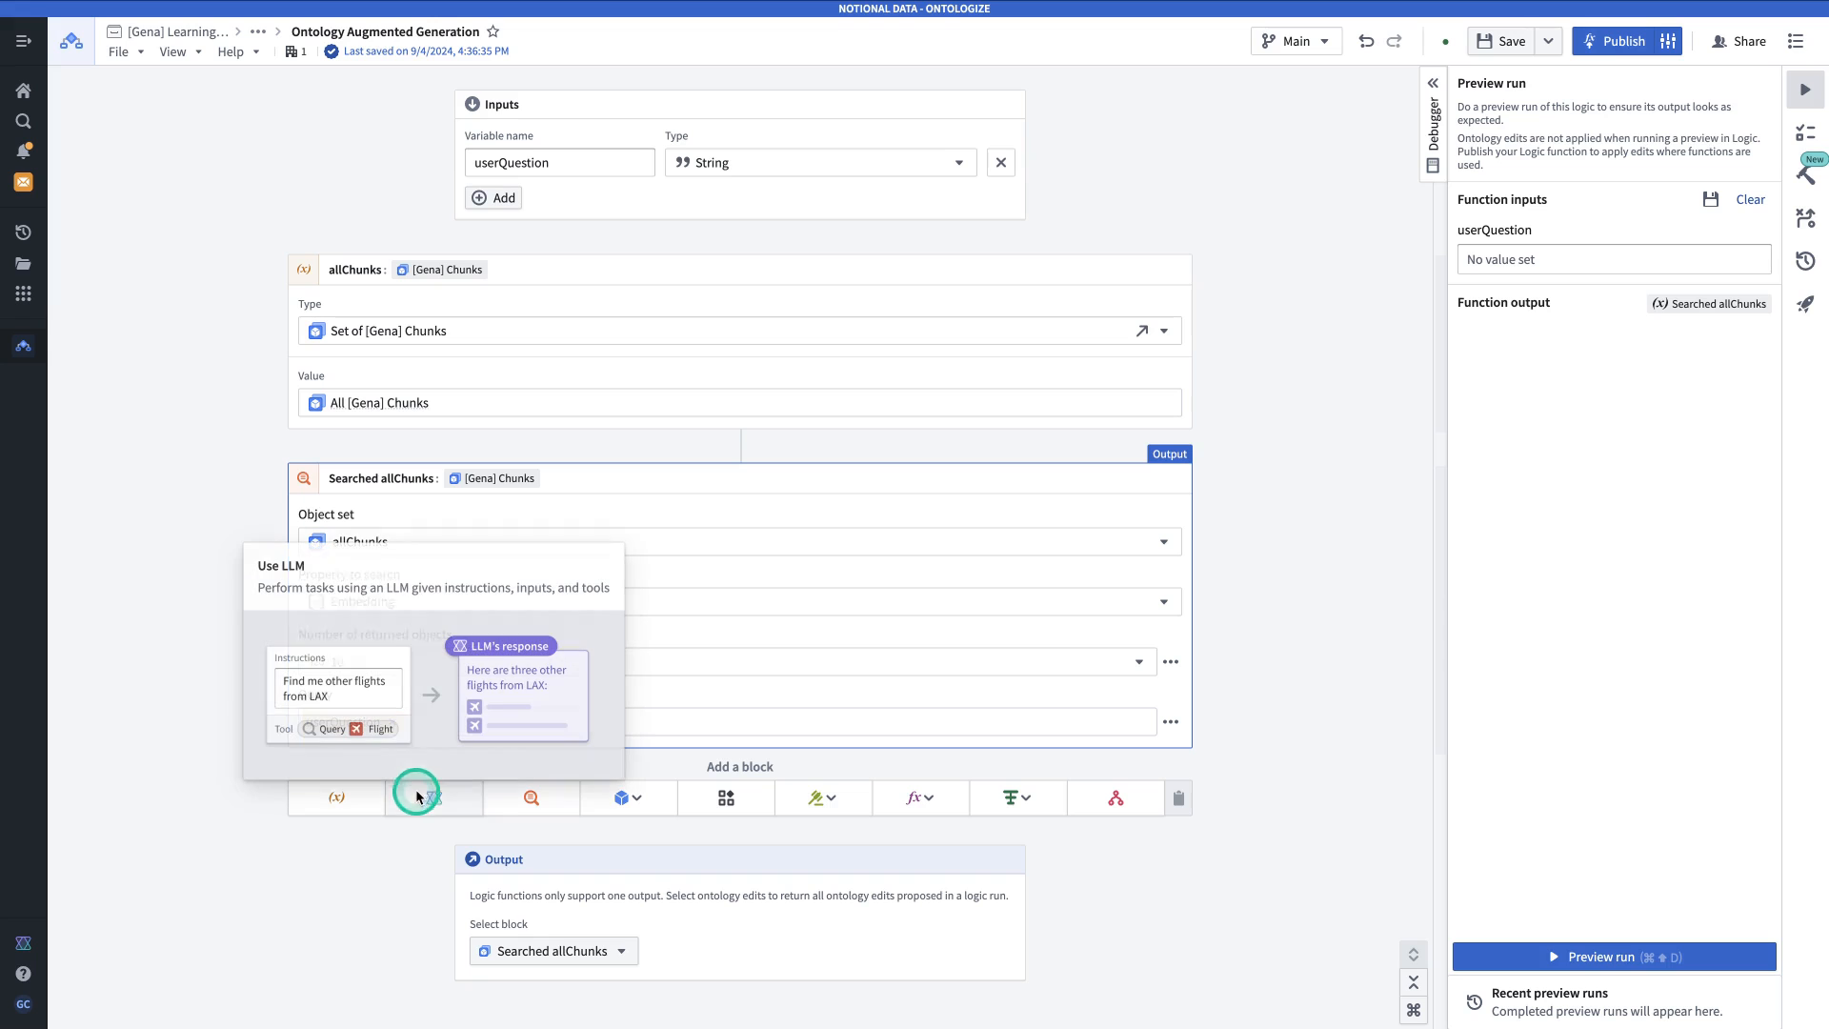
Add a Use LLM block with instructions to answer using only the reference text, no prior knowledge, and to say so if references don't suffice.
click(451, 809)
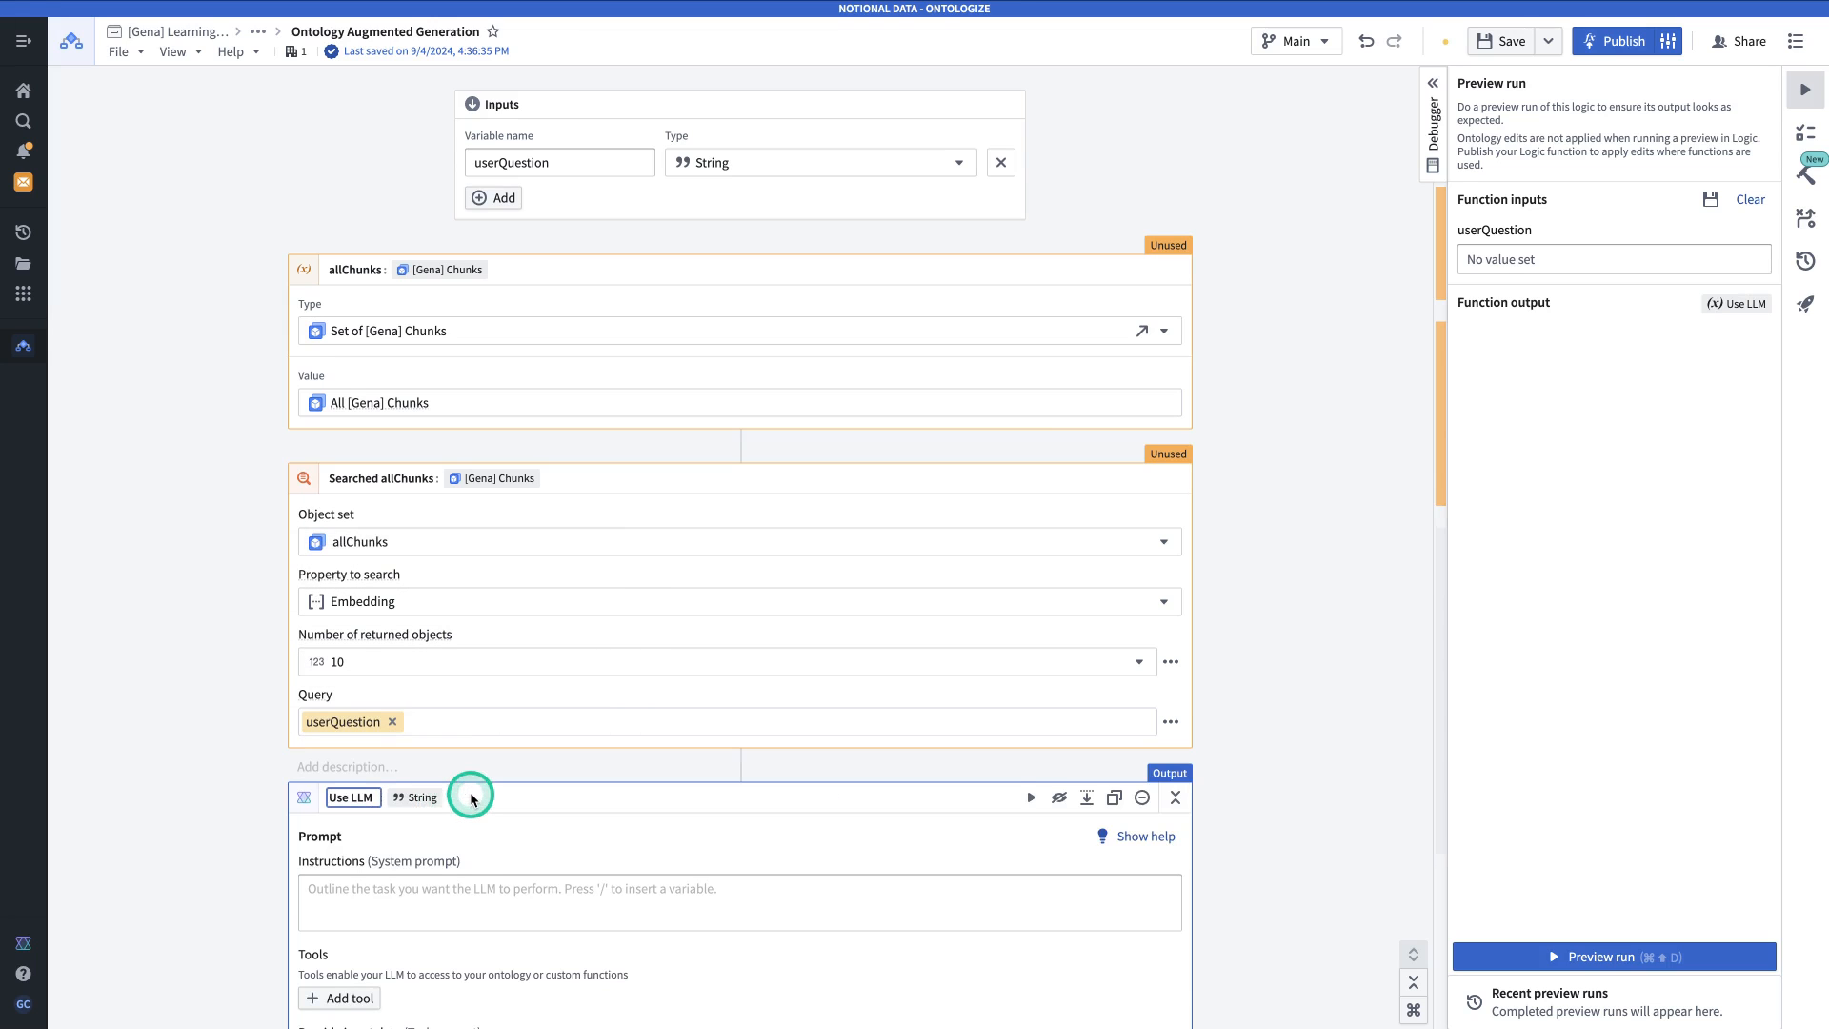
scroll(483, 557, down, 2)
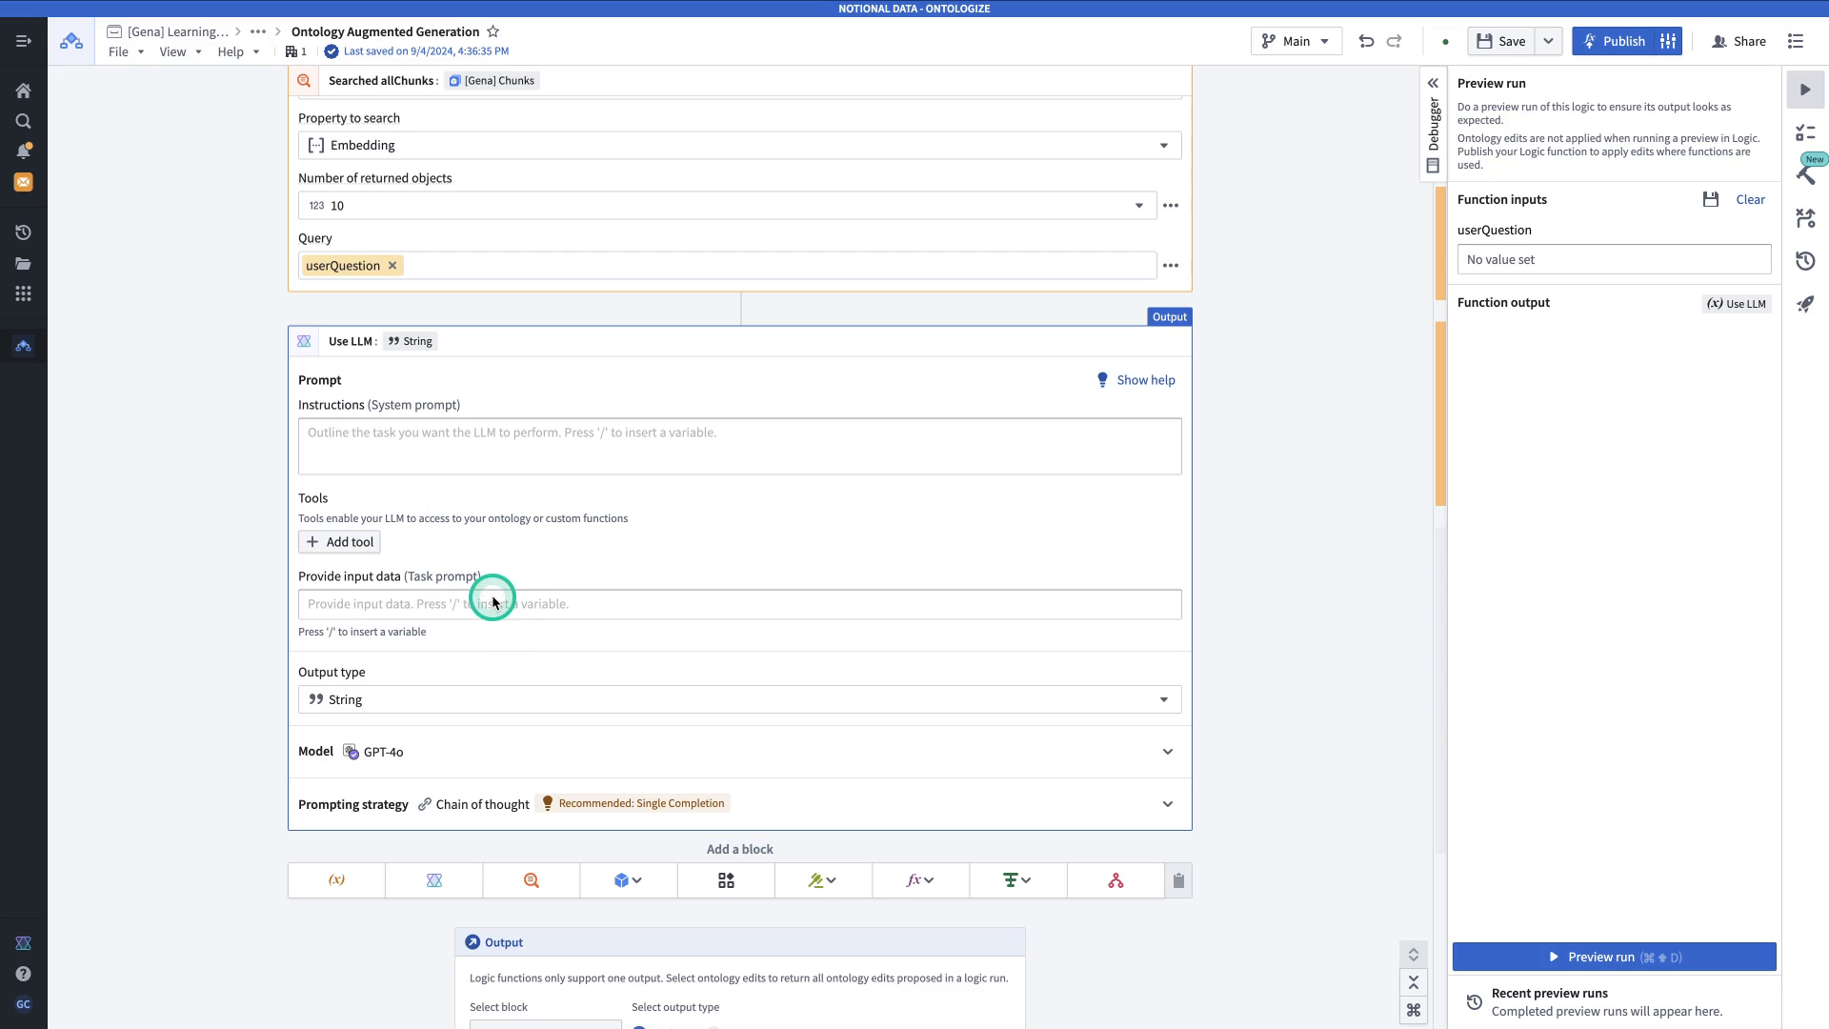
click(468, 445)
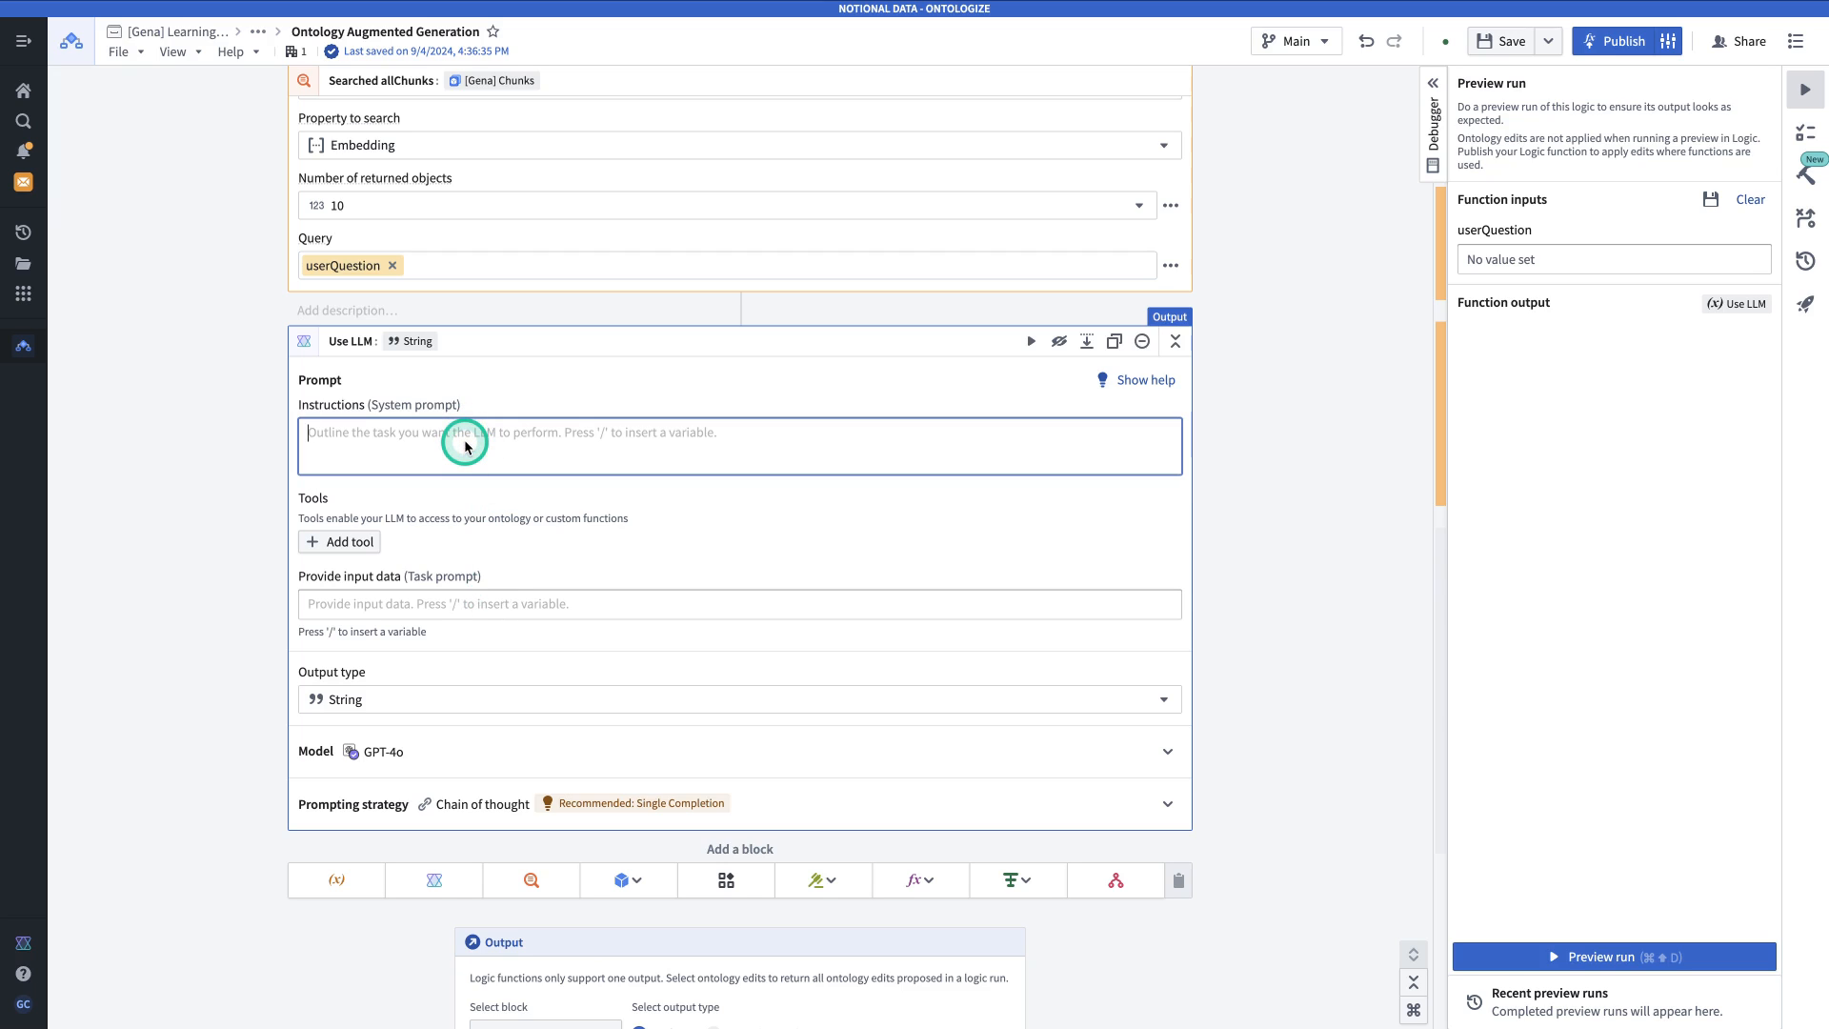
text(Your task is to answer the user's question using only the reference text provided. If the references don't allow you to answer the question, say so. It is very important that you don't use any prior knowledge, and only rely on the references provided.)
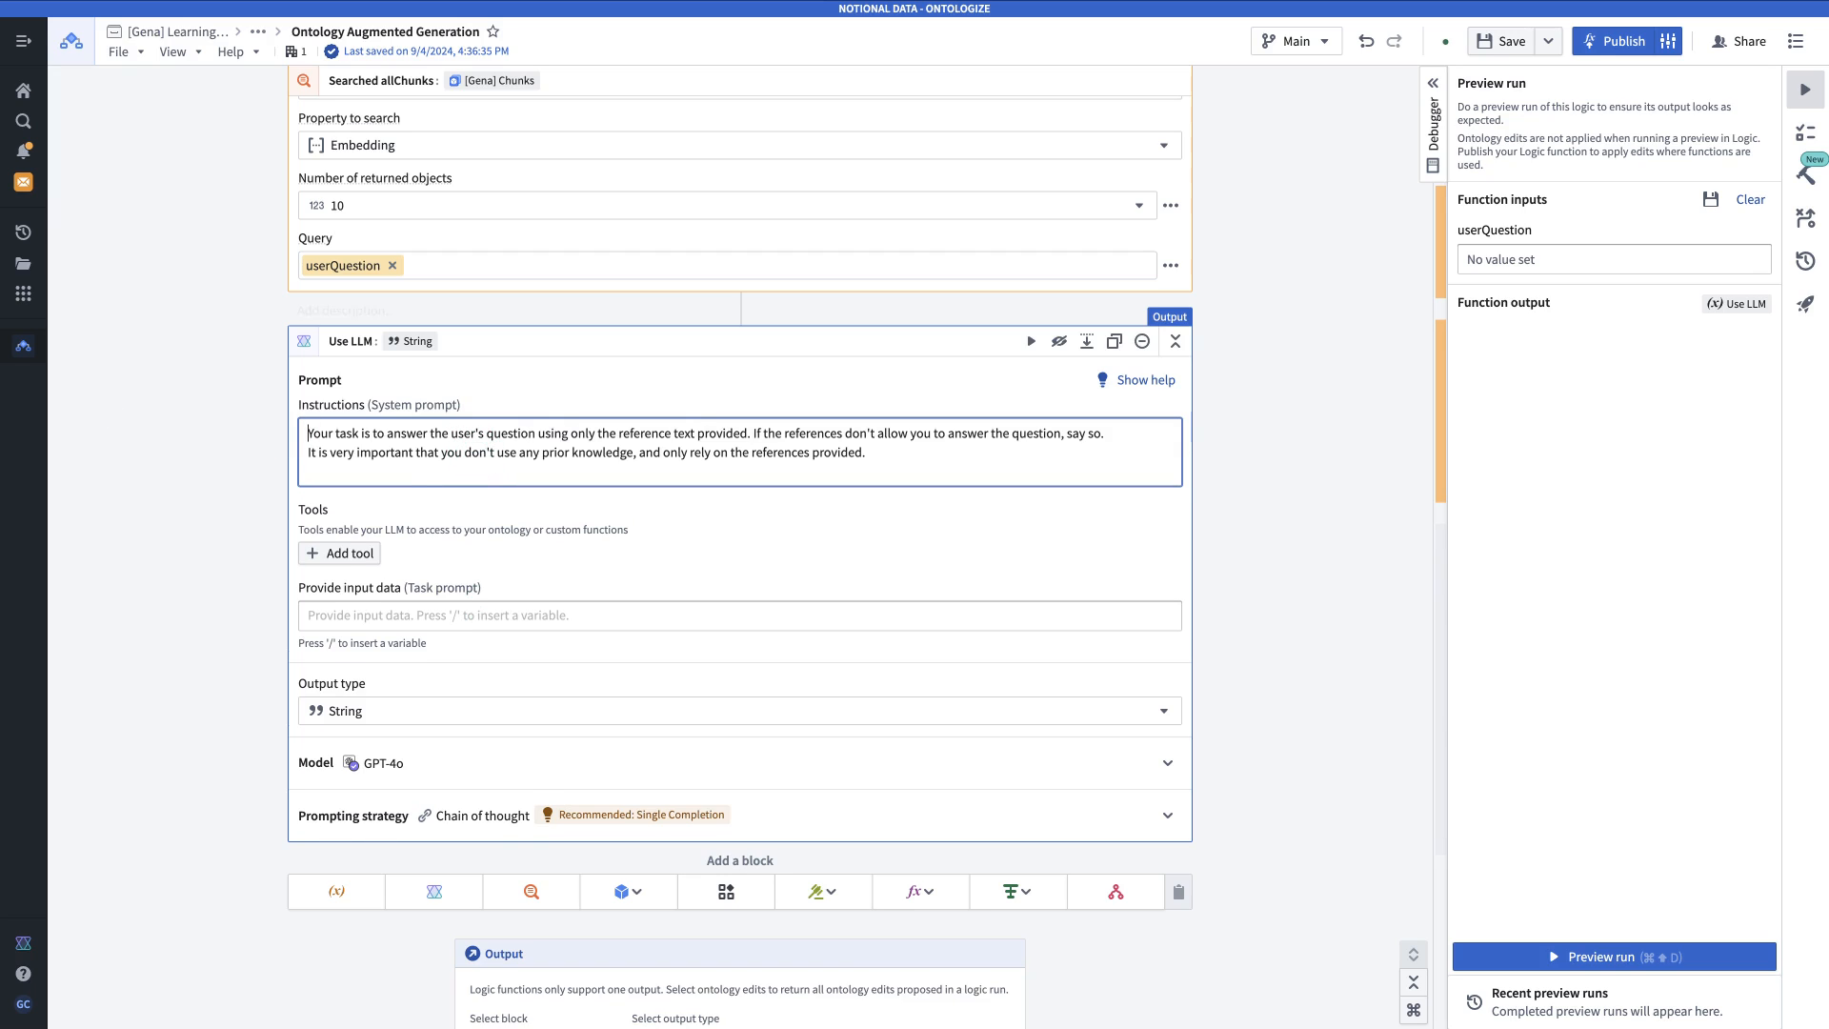
Enter the task prompt "Please answer the following question:" with the userQuestion variable, plus "To compose your response, you may only depend on the following information:".
click(600, 624)
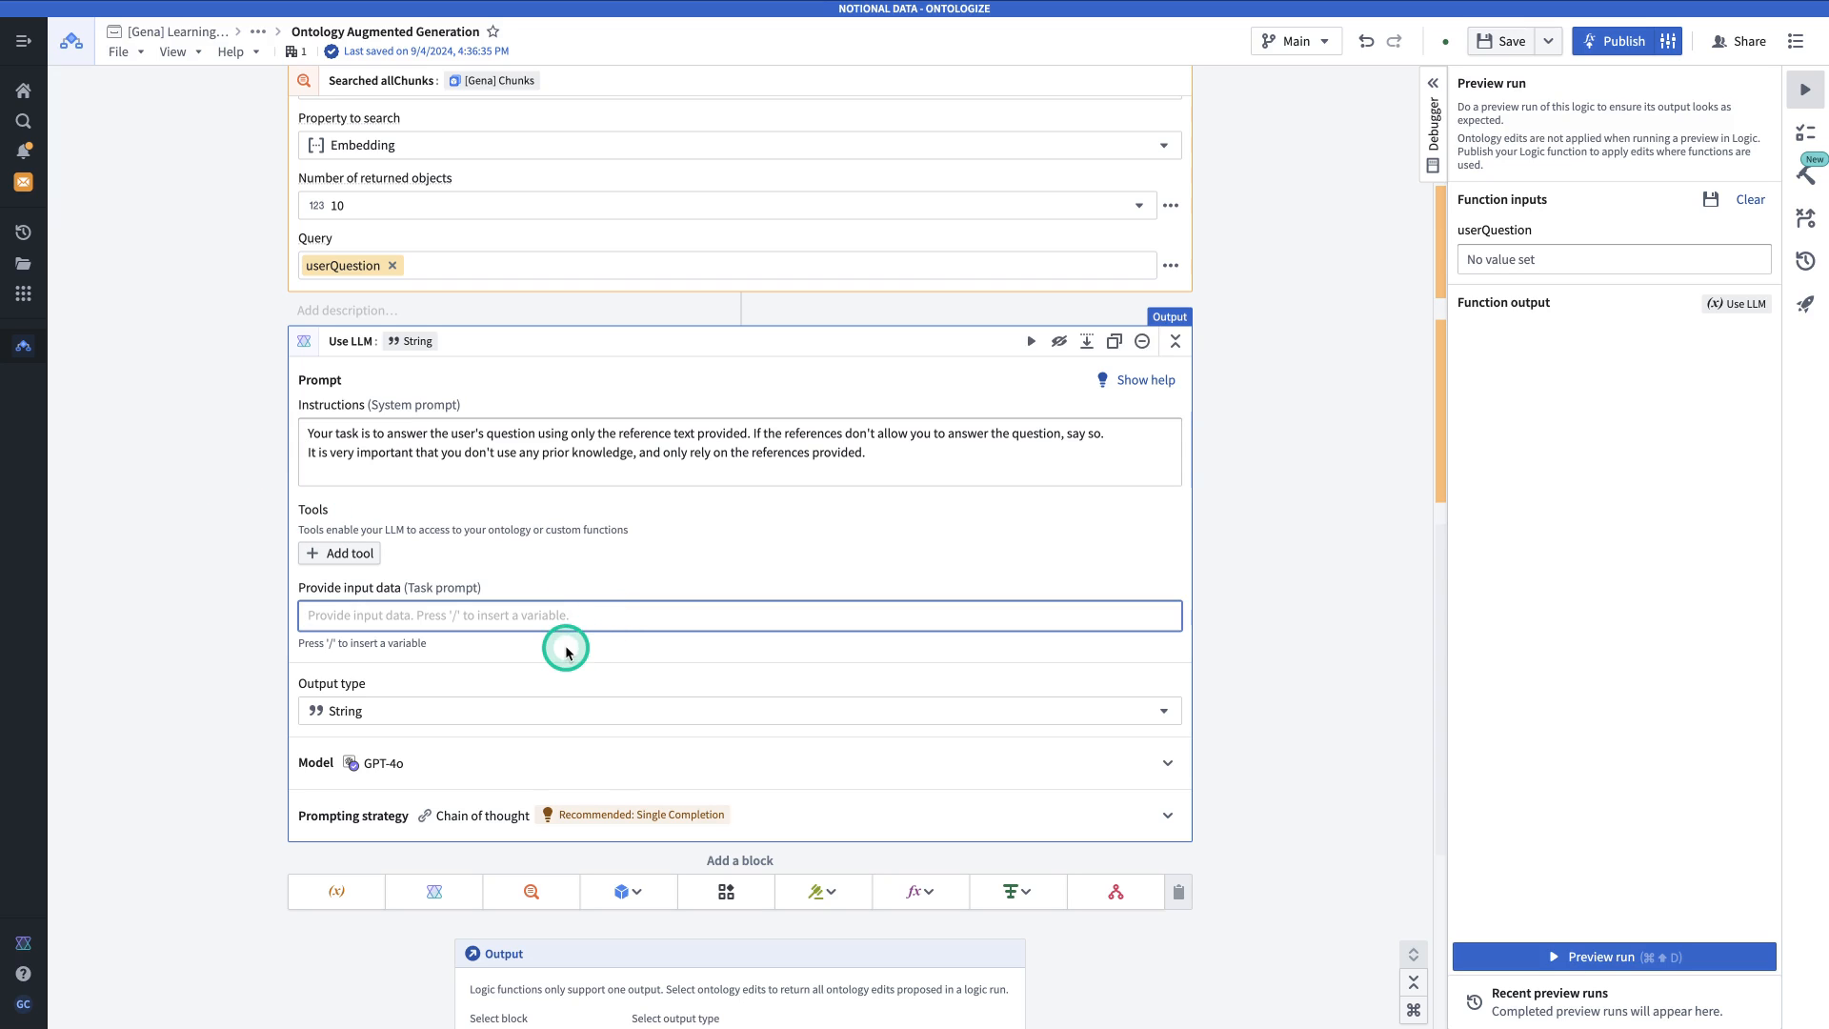
text(Please answer the following question: " [ user question ] "  To compose your response, you may only depend on the following information: [ semantic search ])
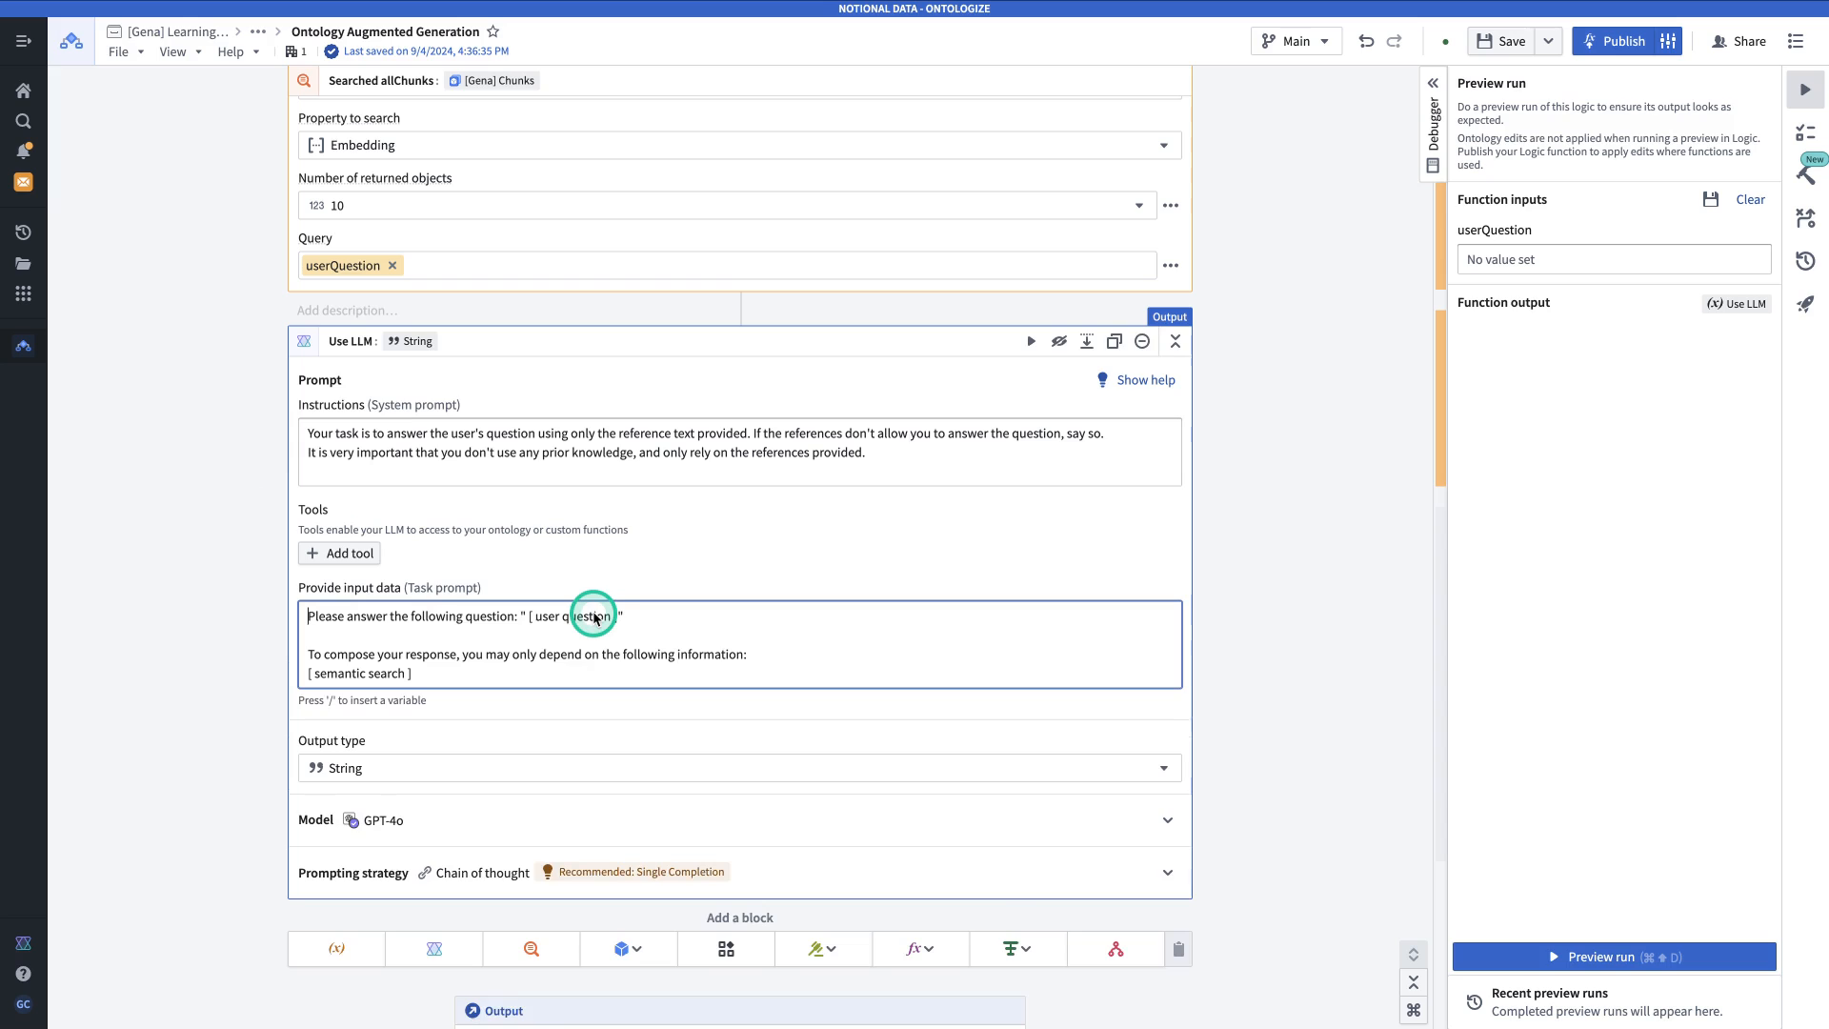
scroll(593, 618, down, 3)
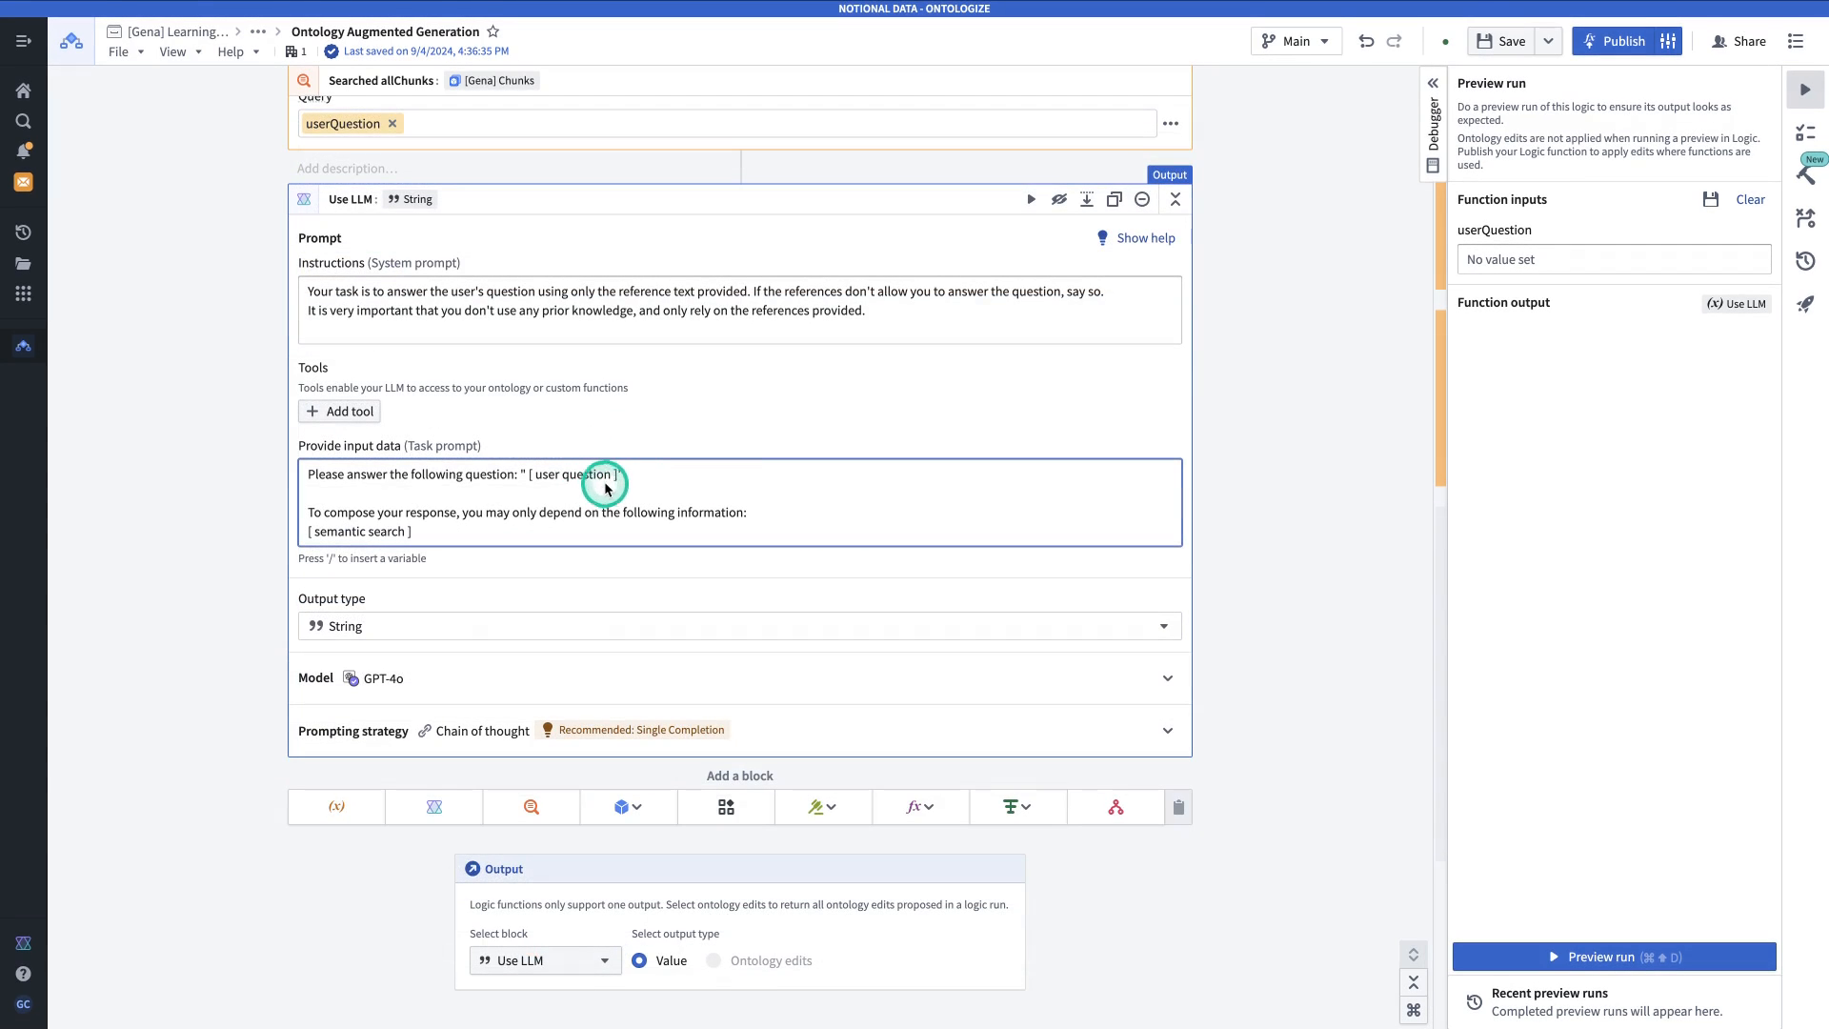
click(583, 479)
drag(583, 479, 522, 479)
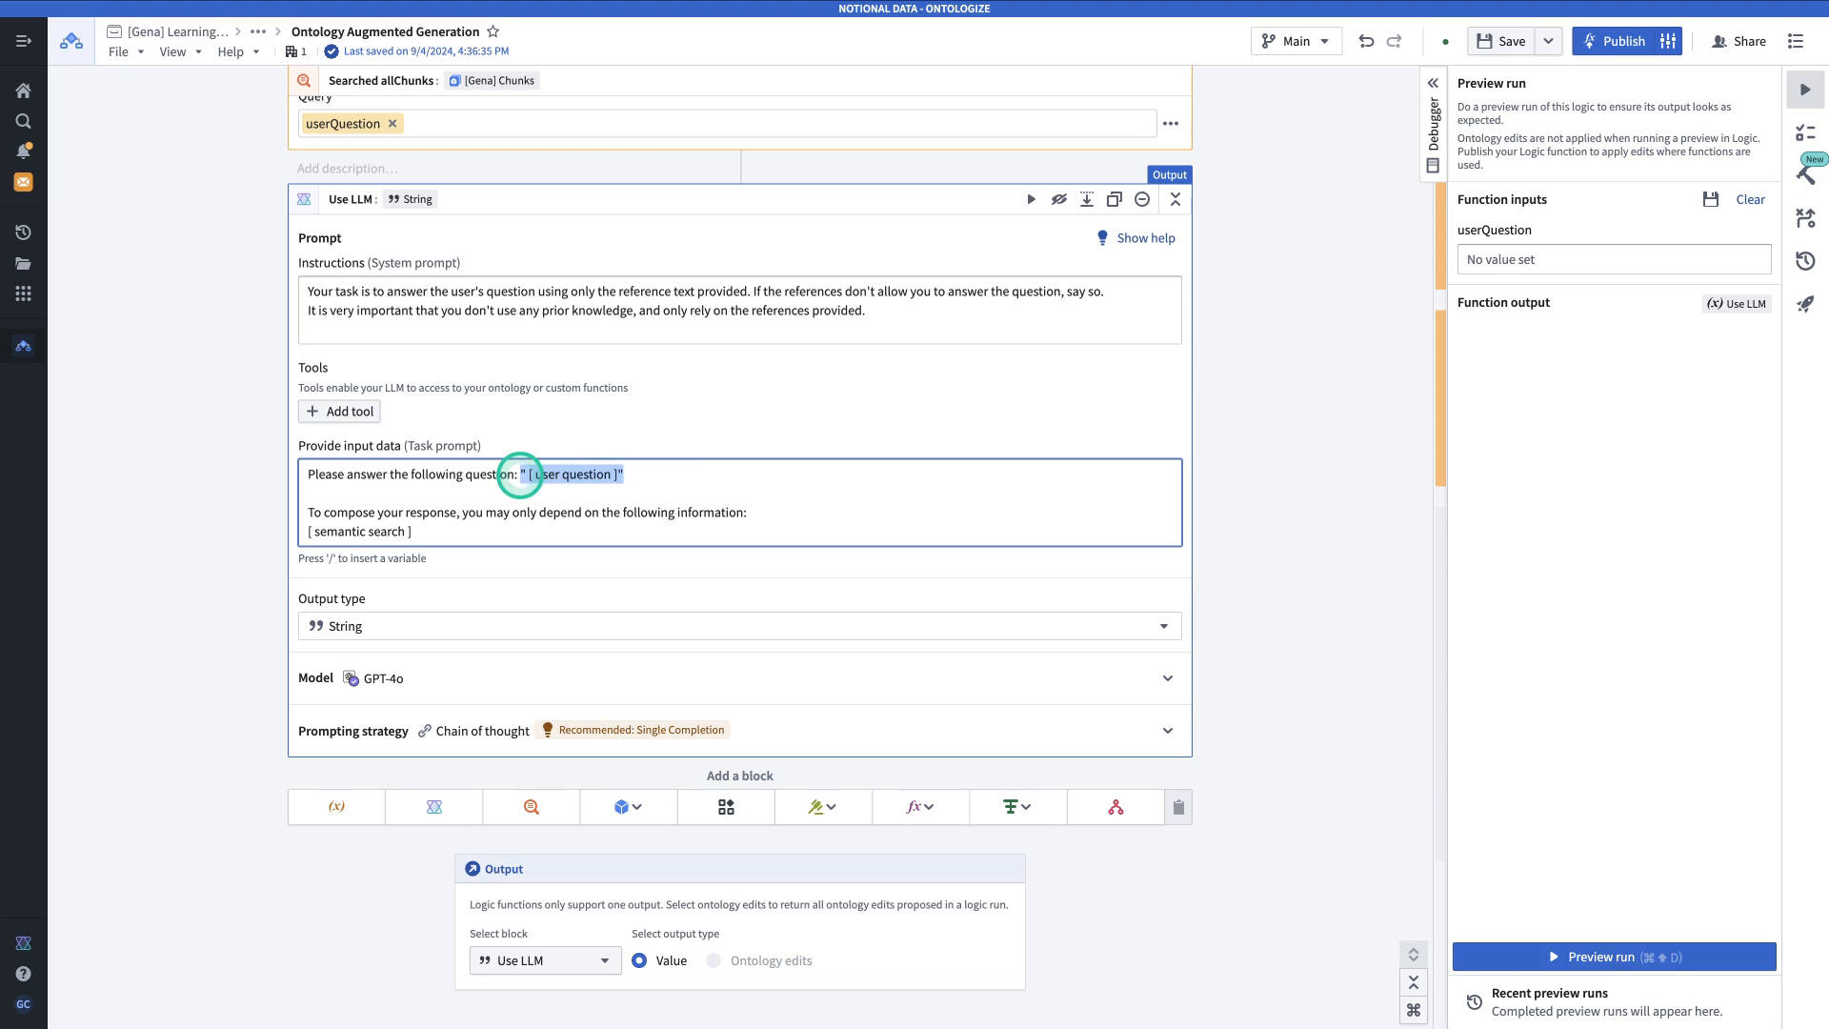
text(/)
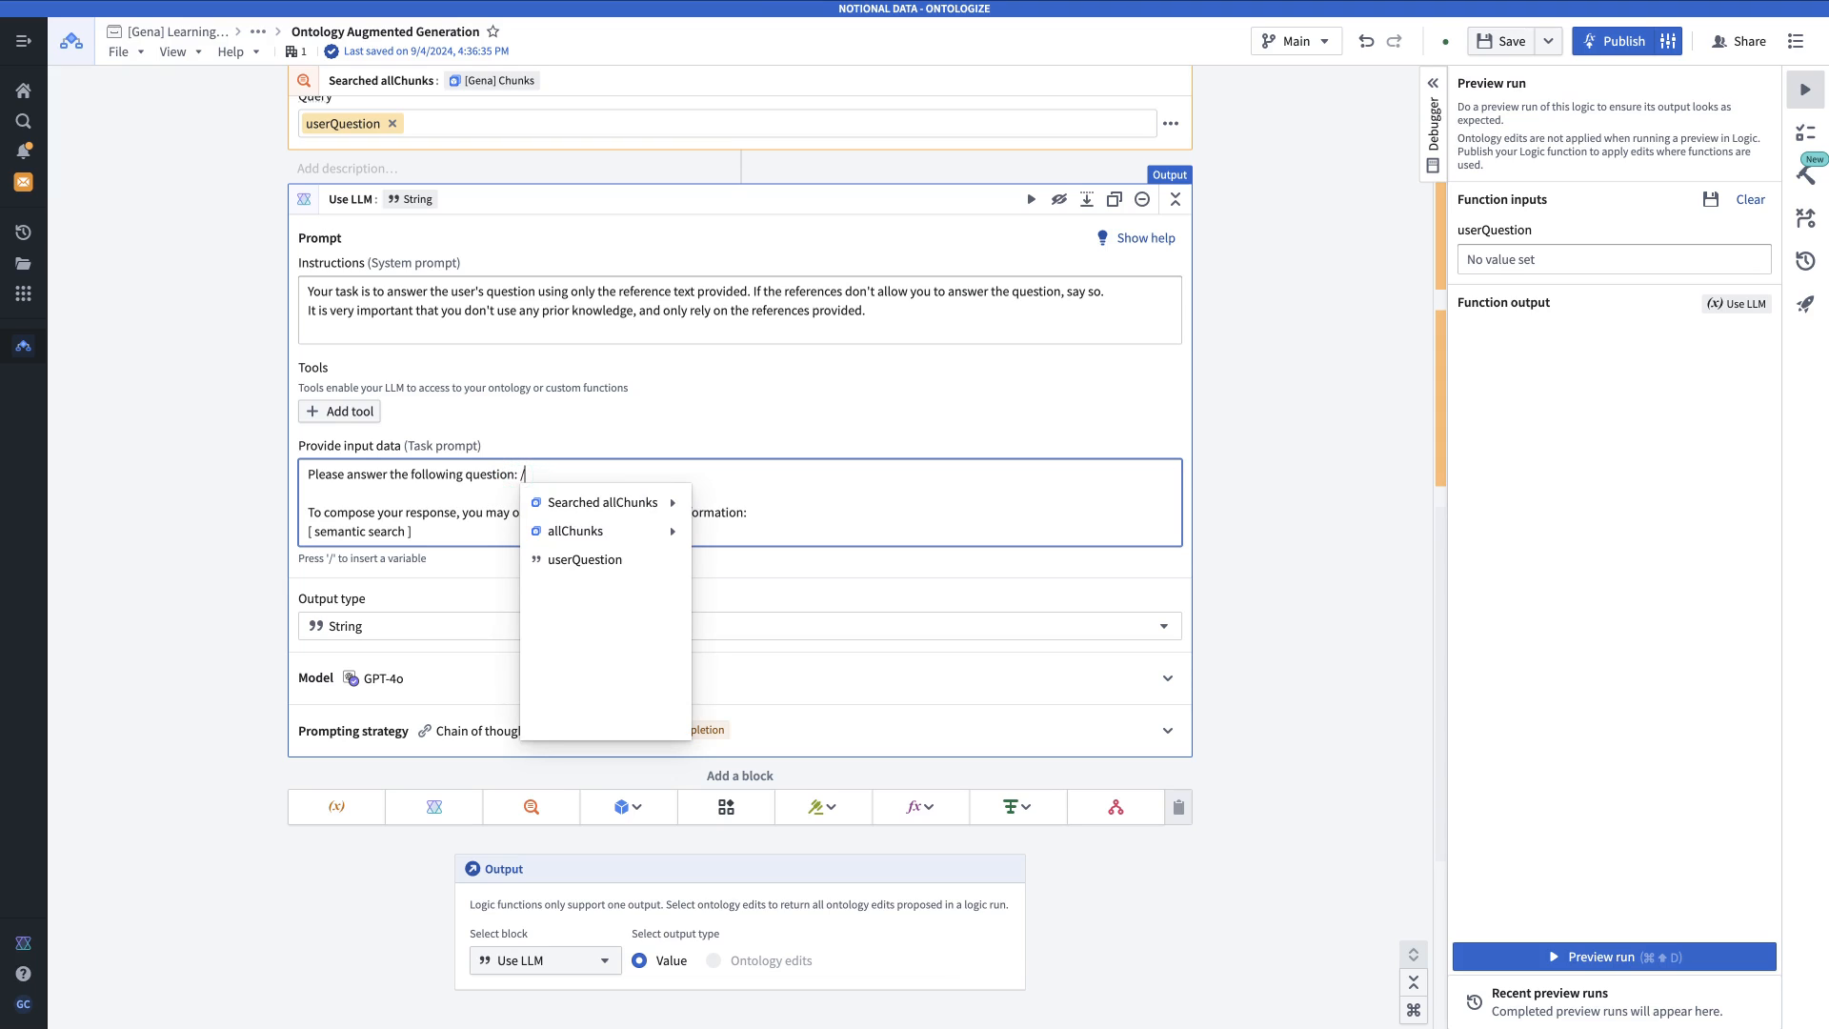
click(588, 561)
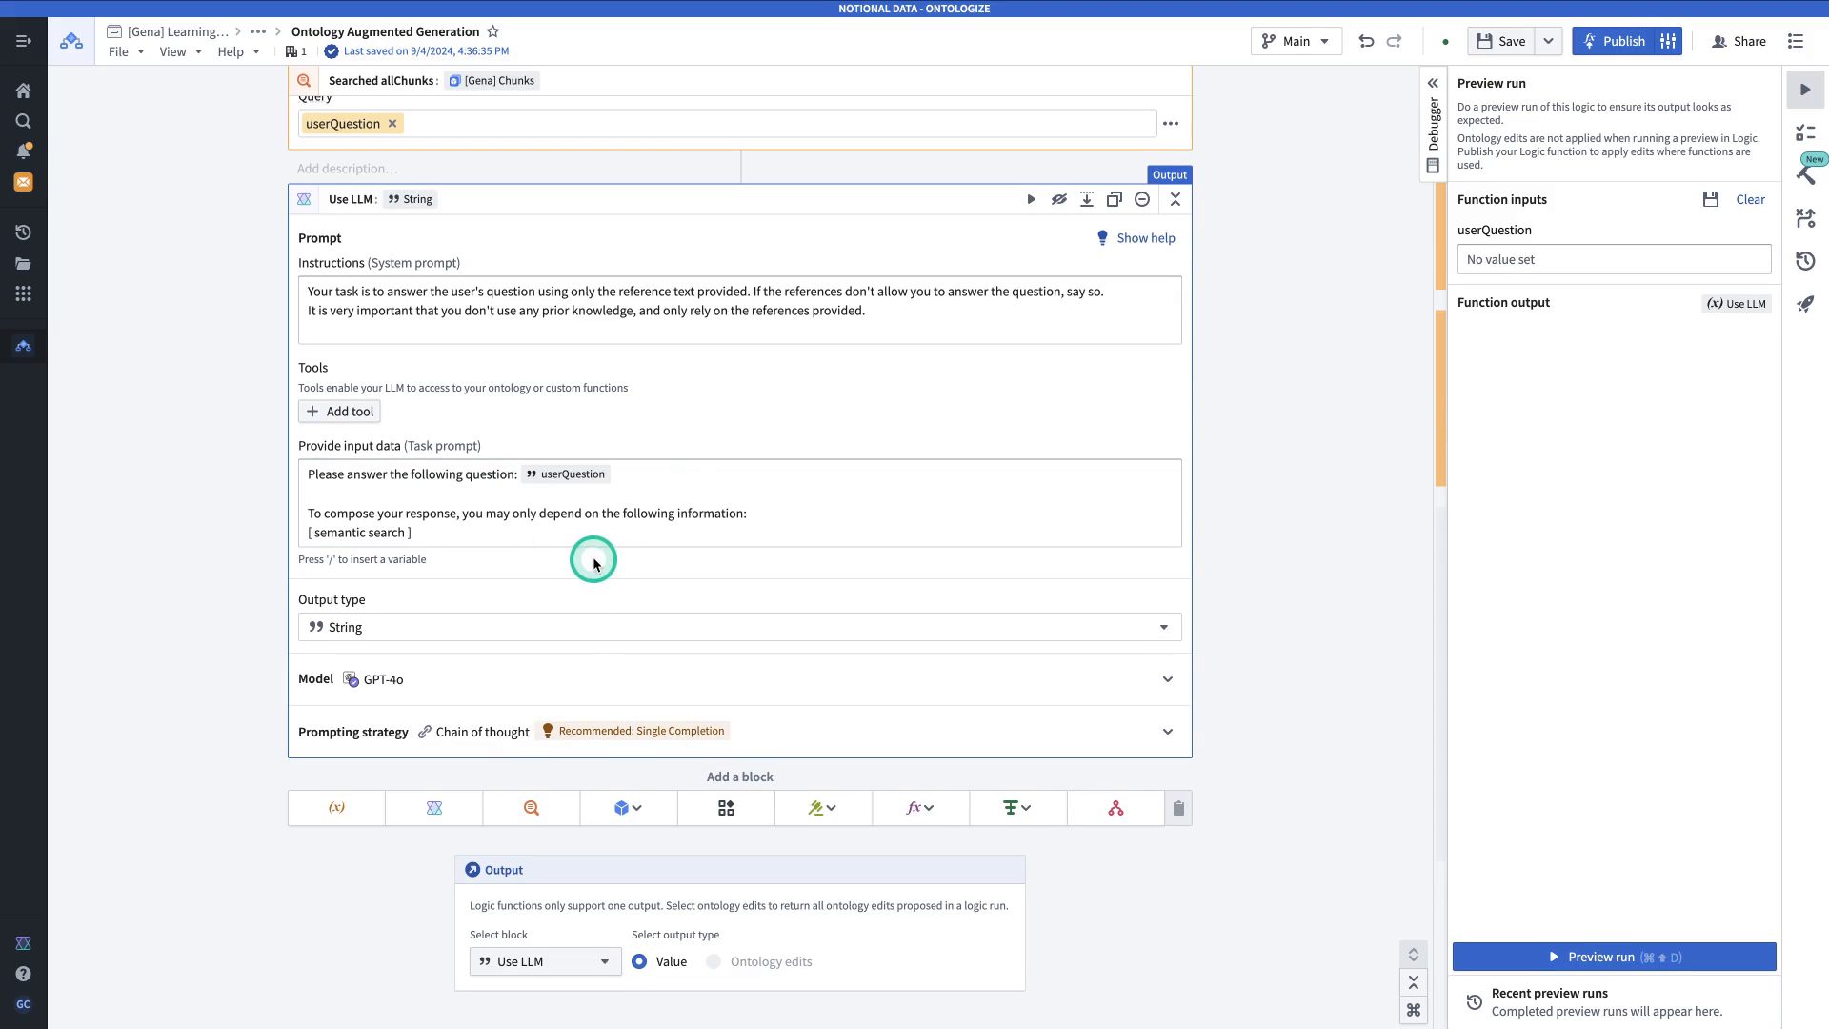
Replace the [ semantic search ] placeholder in the task prompt with the Searched allChunks variable, including the property matching "cont".
drag(486, 530, 291, 536)
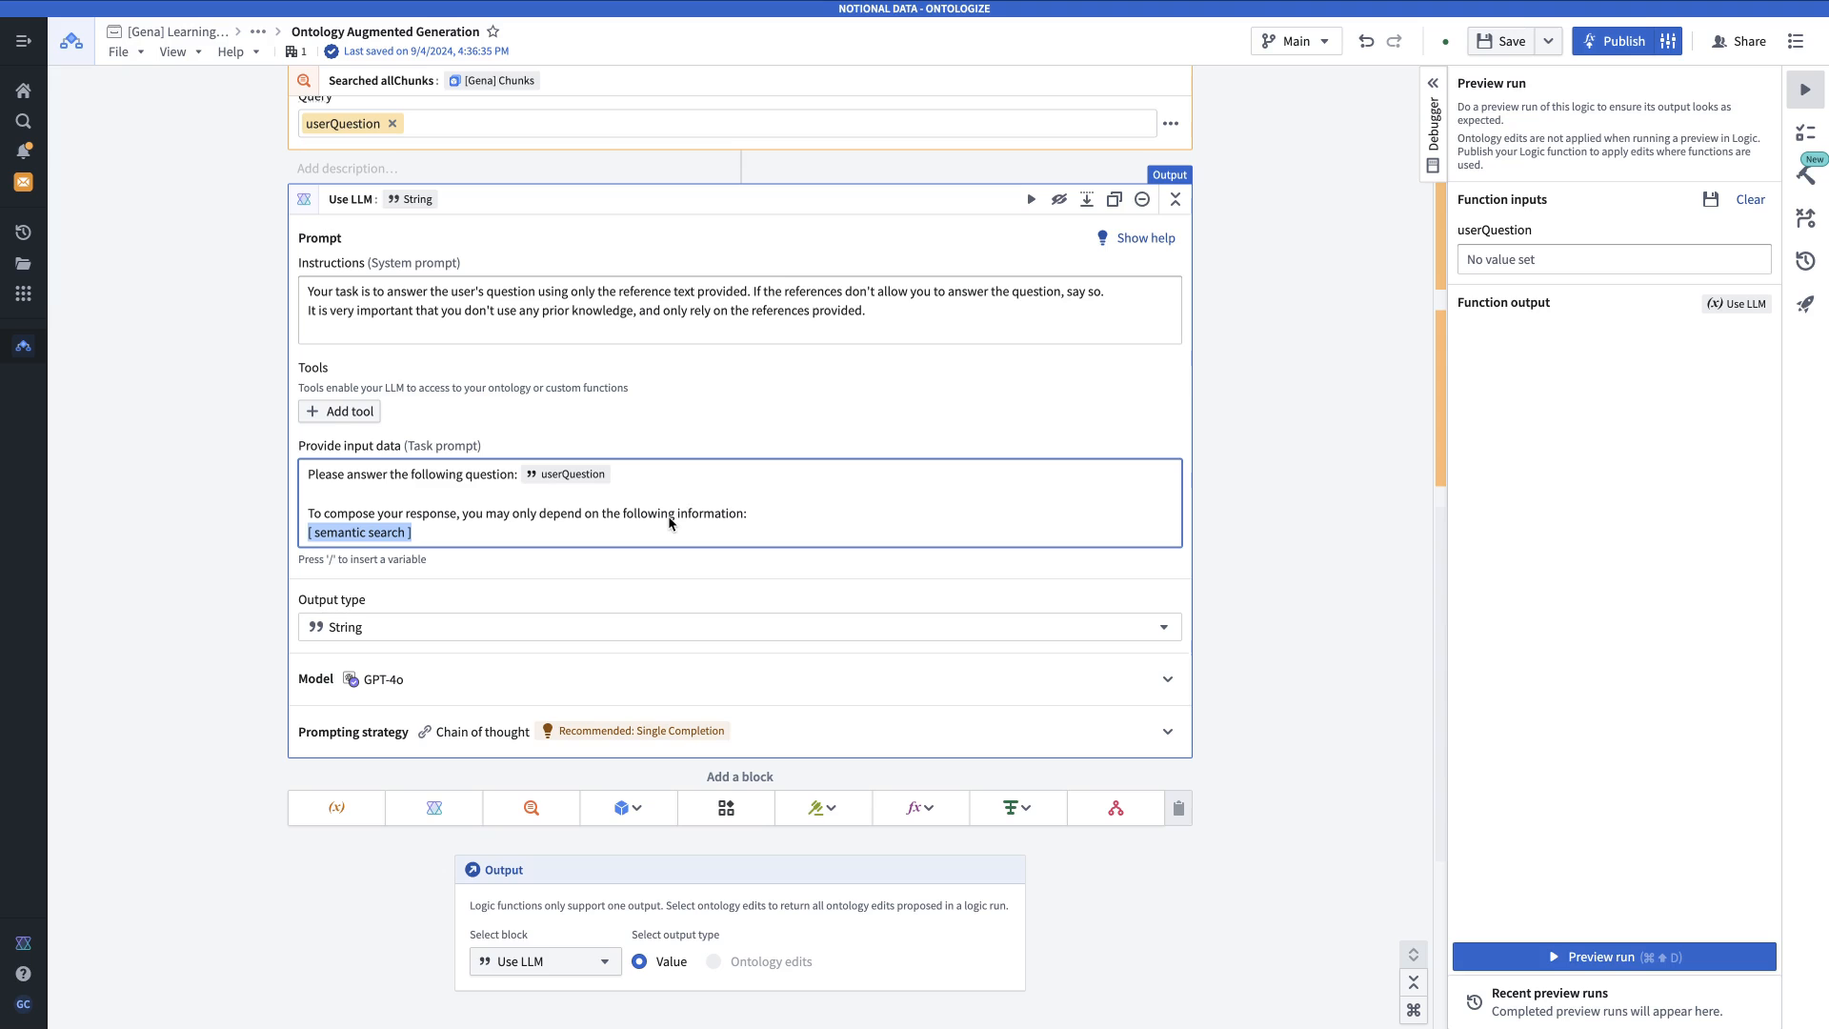
key(BackSpace)
scroll(437, 714, up, 2)
text(/)
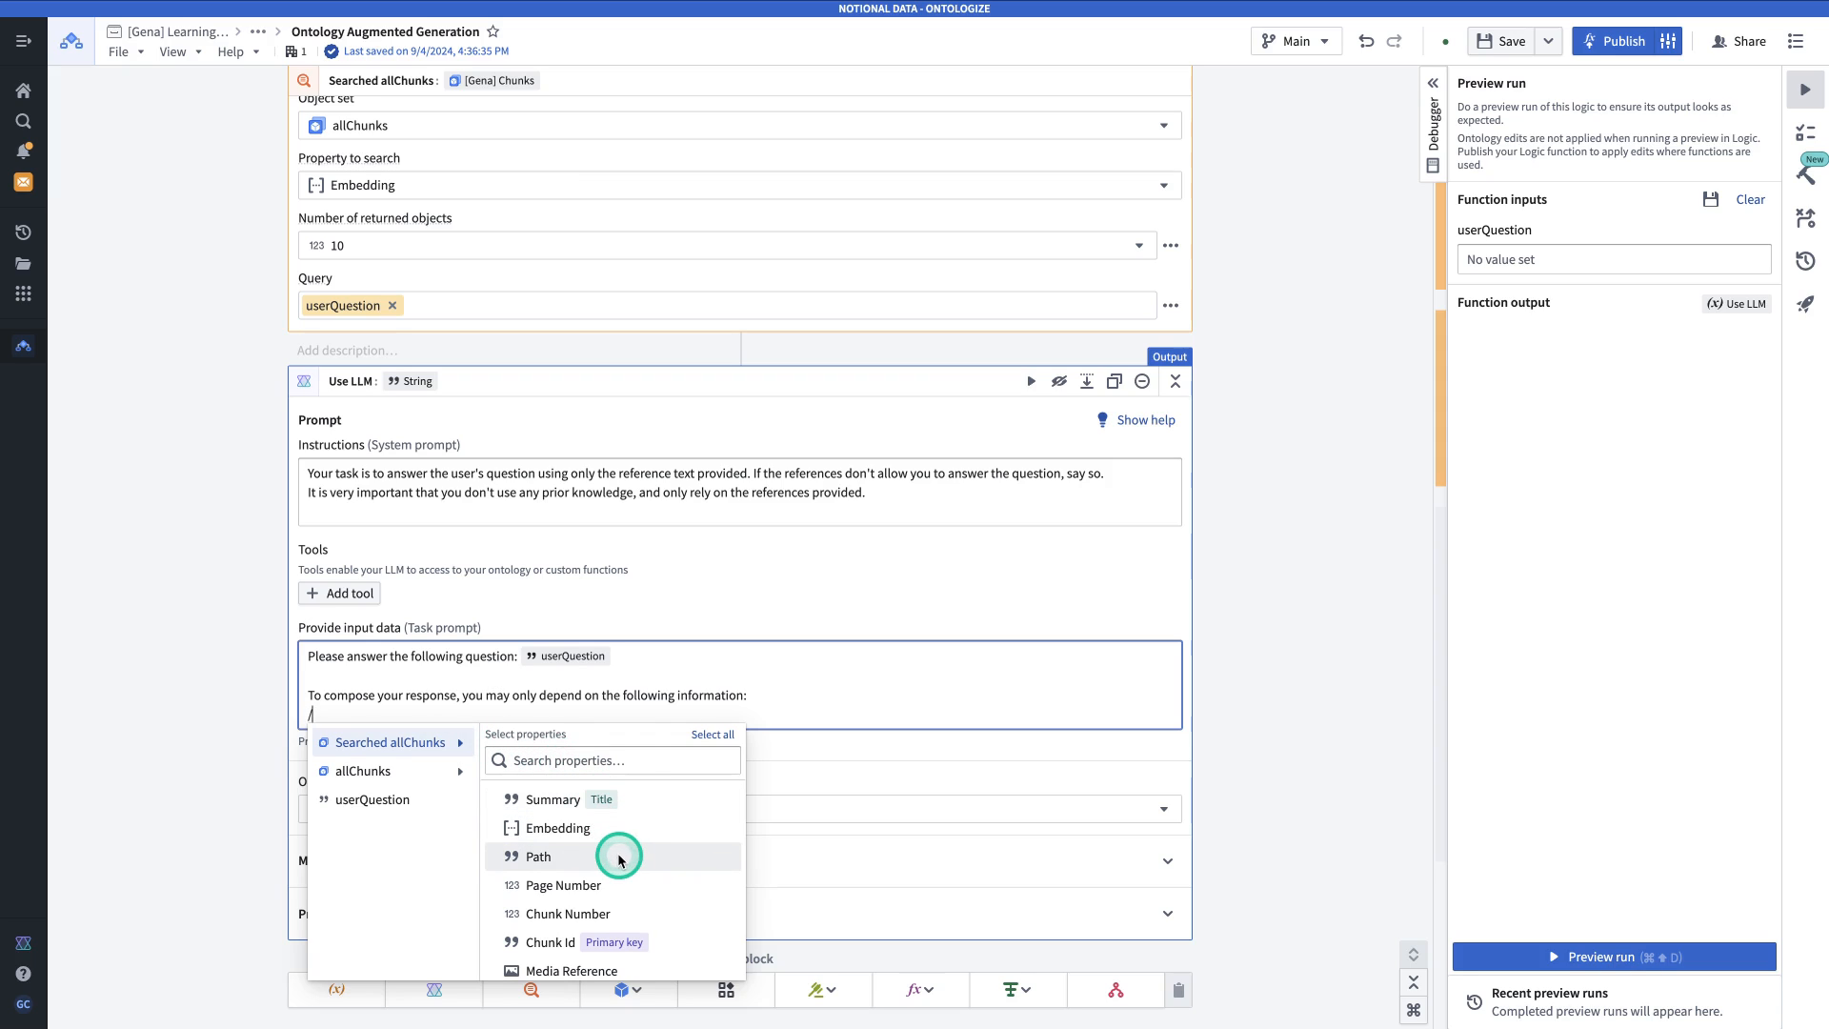
text(cont)
click(606, 798)
click(663, 962)
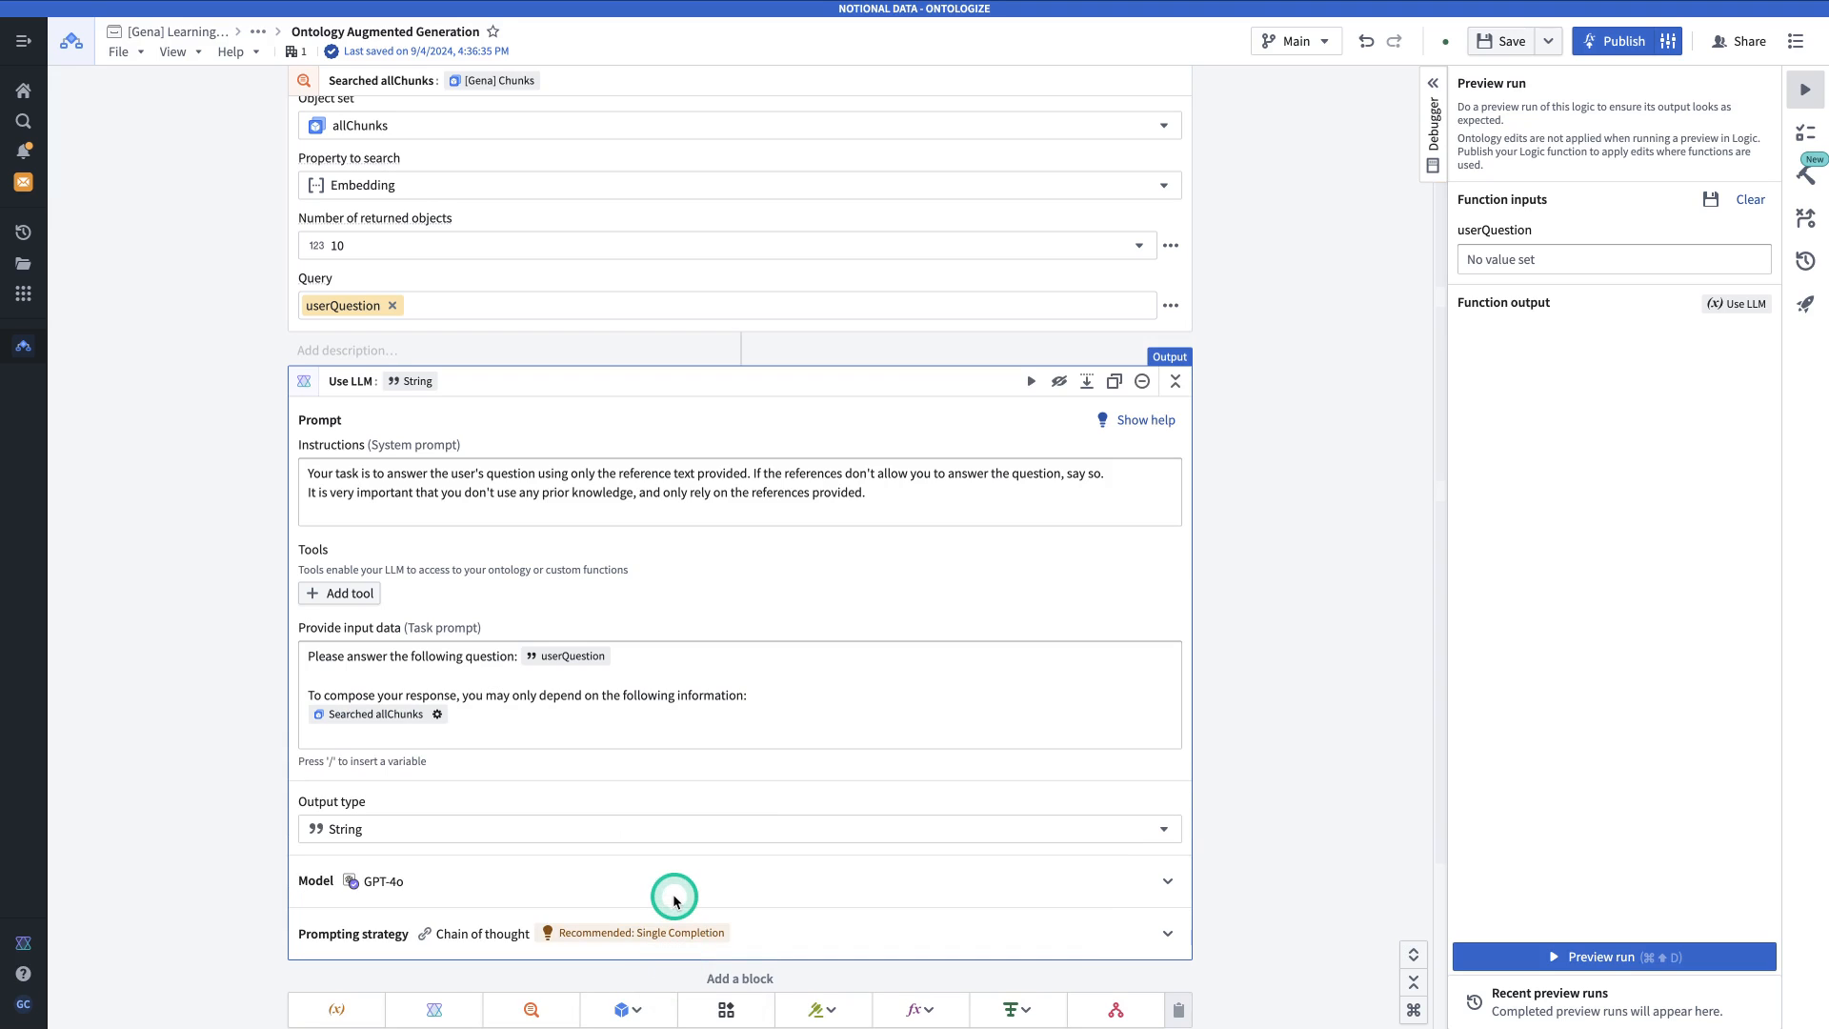
Review the semantic search block, the Use LLM block and the function's output block selection.
scroll(666, 641, up, 2)
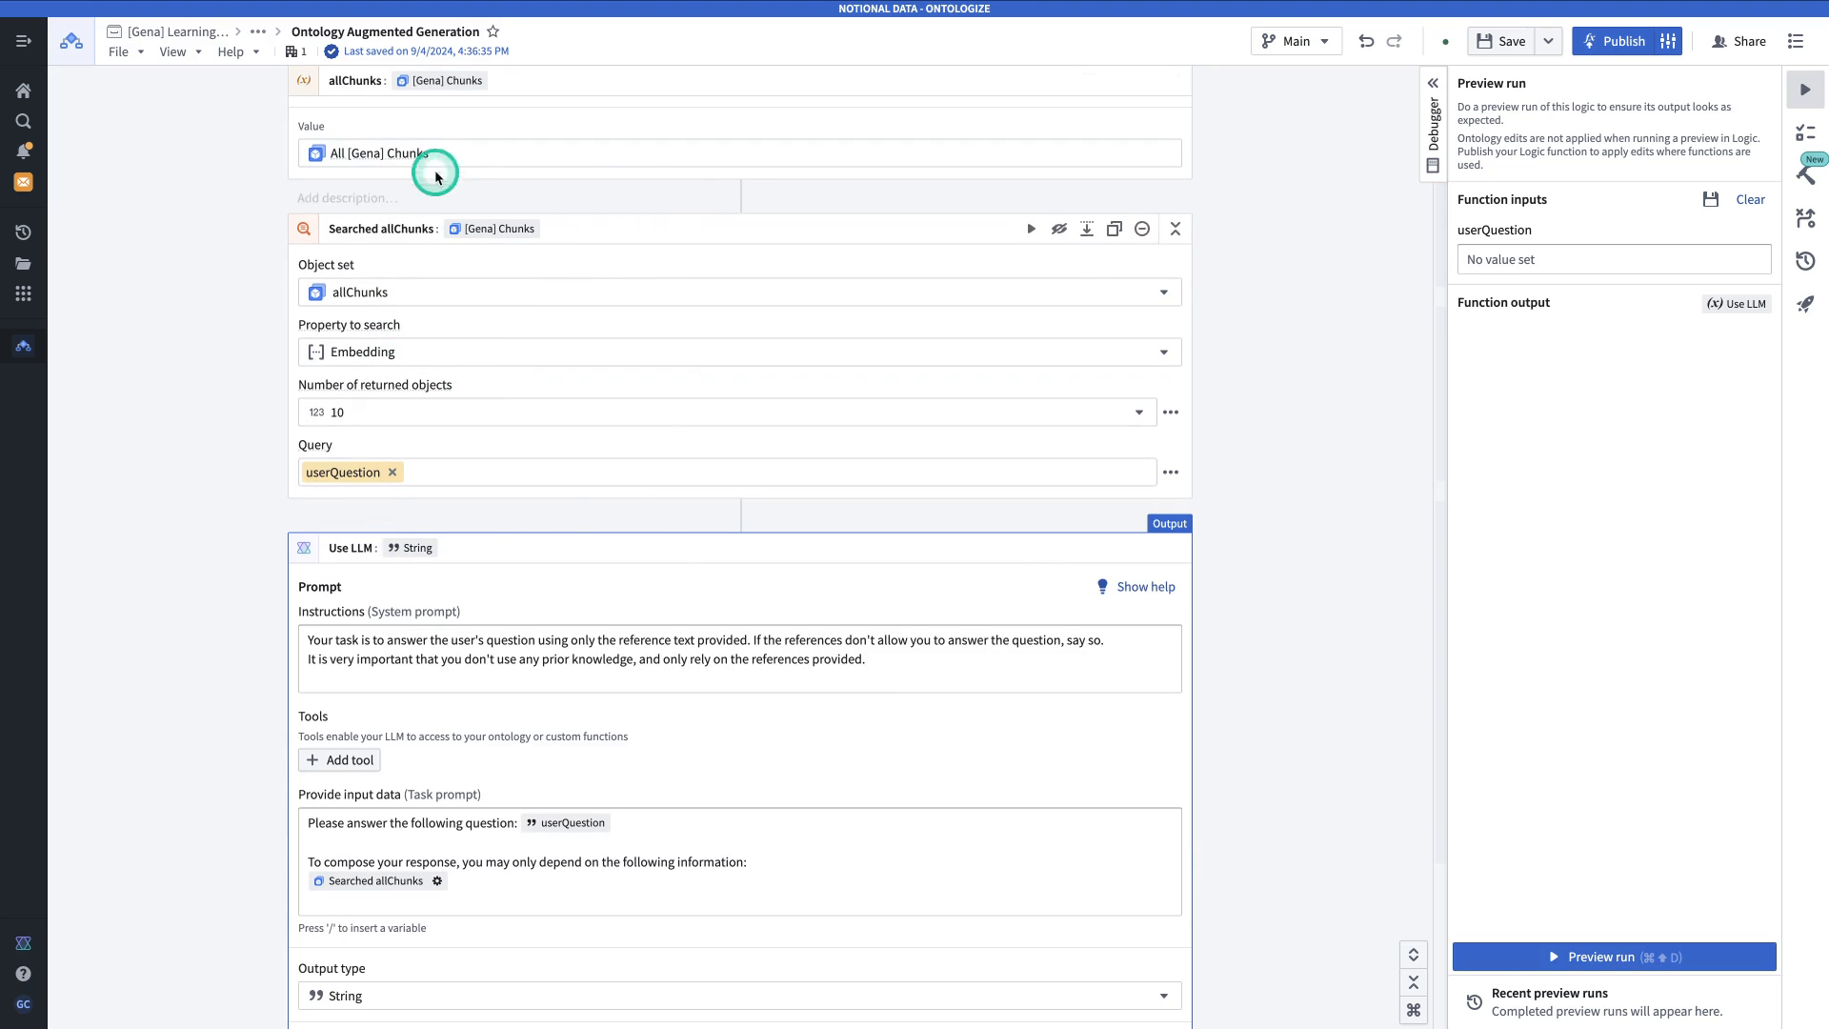
scroll(496, 429, down, 3)
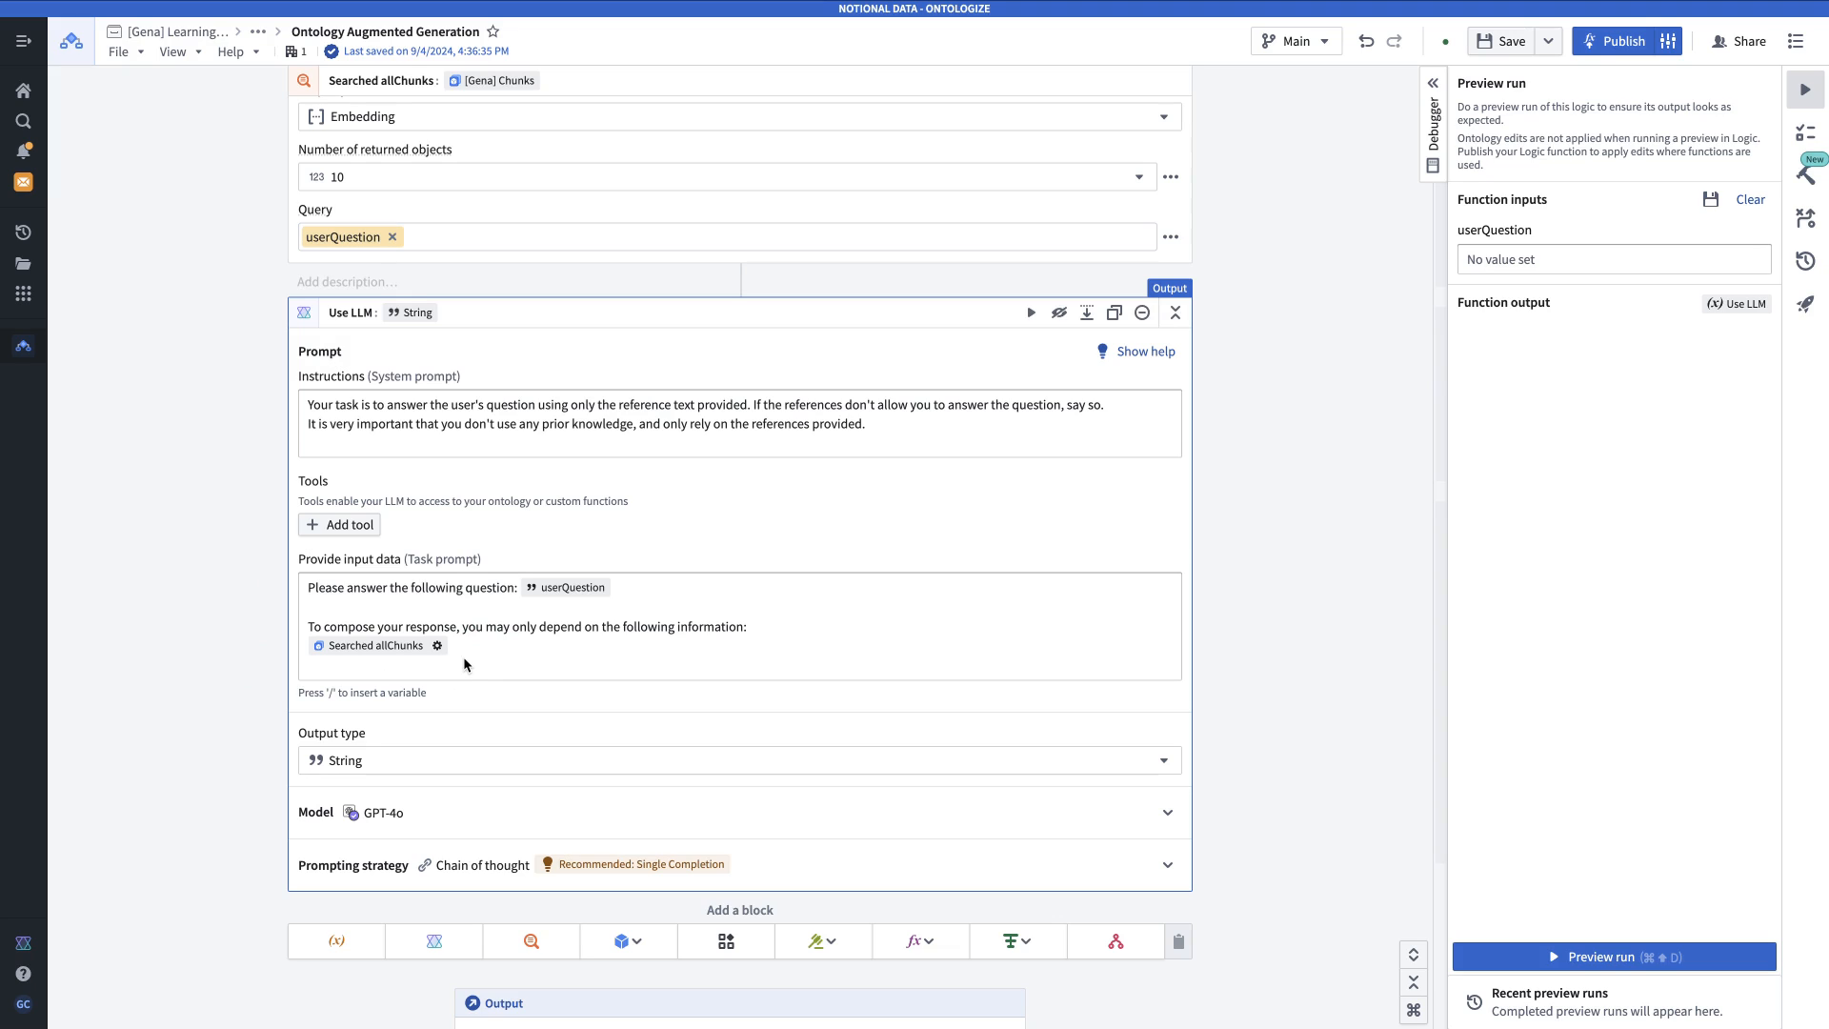
scroll(464, 663, down, 3)
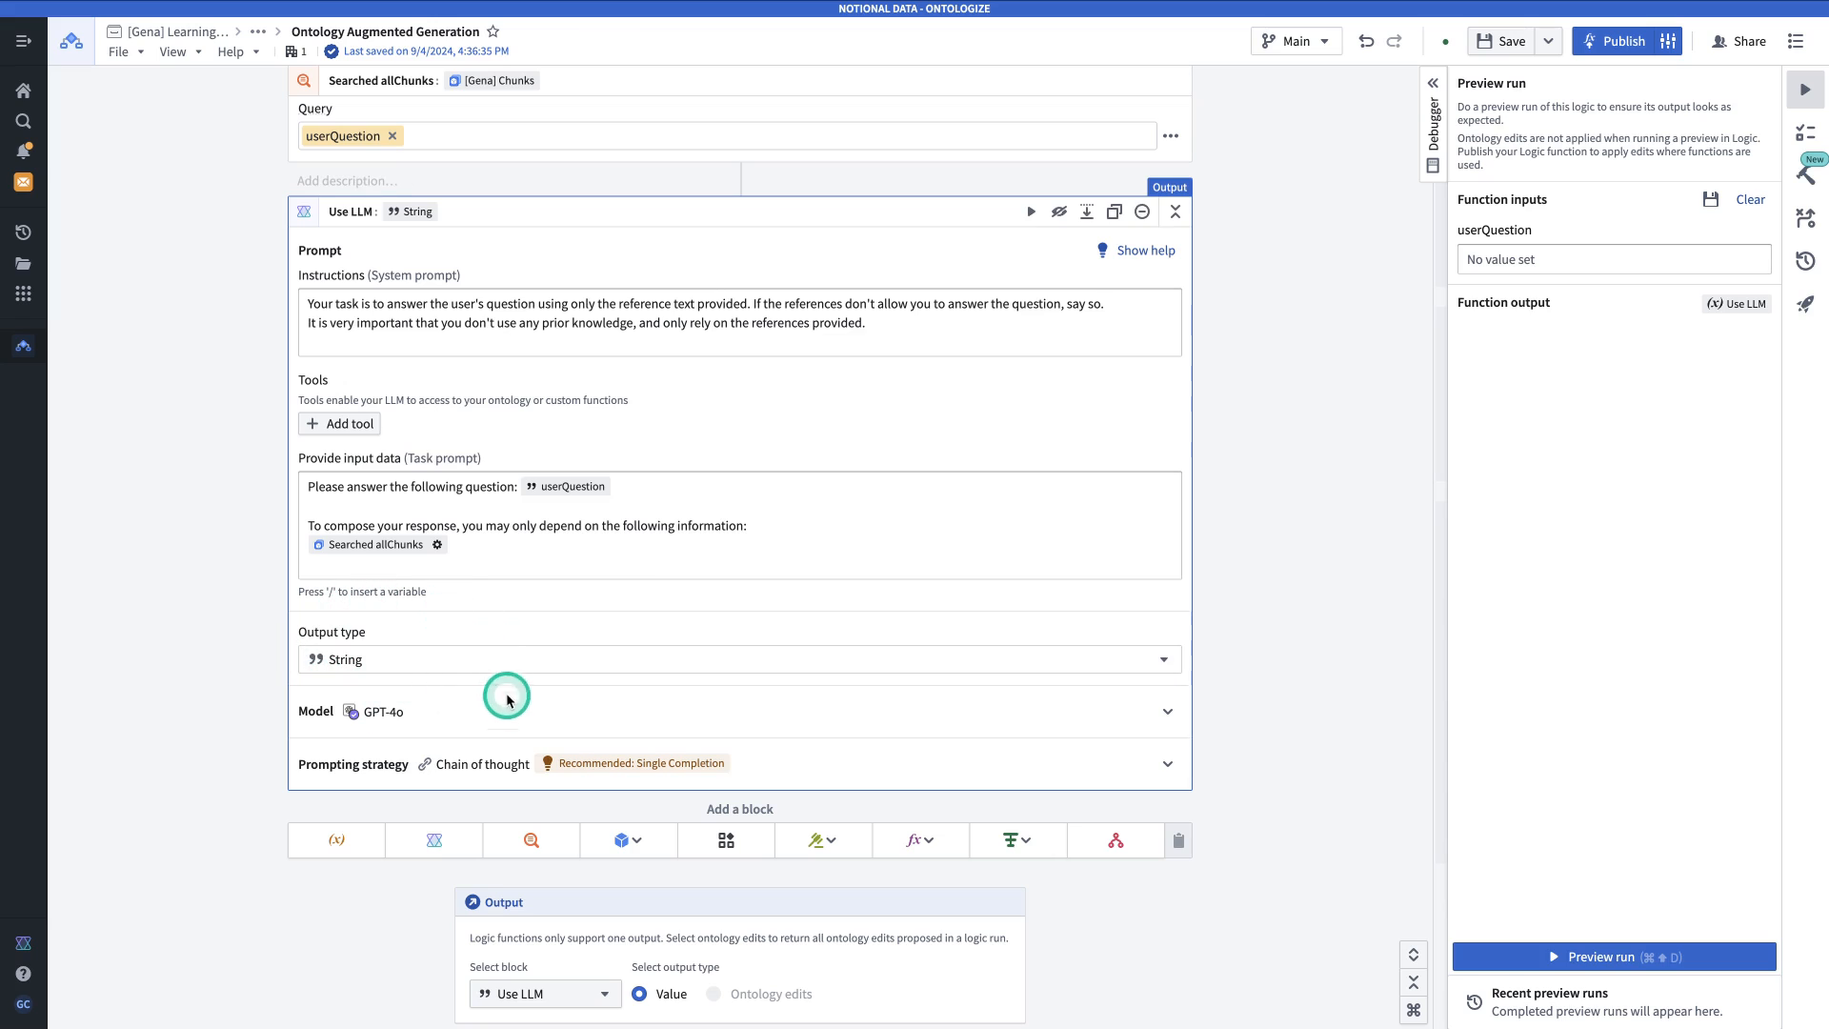
scroll(494, 666, down, 1)
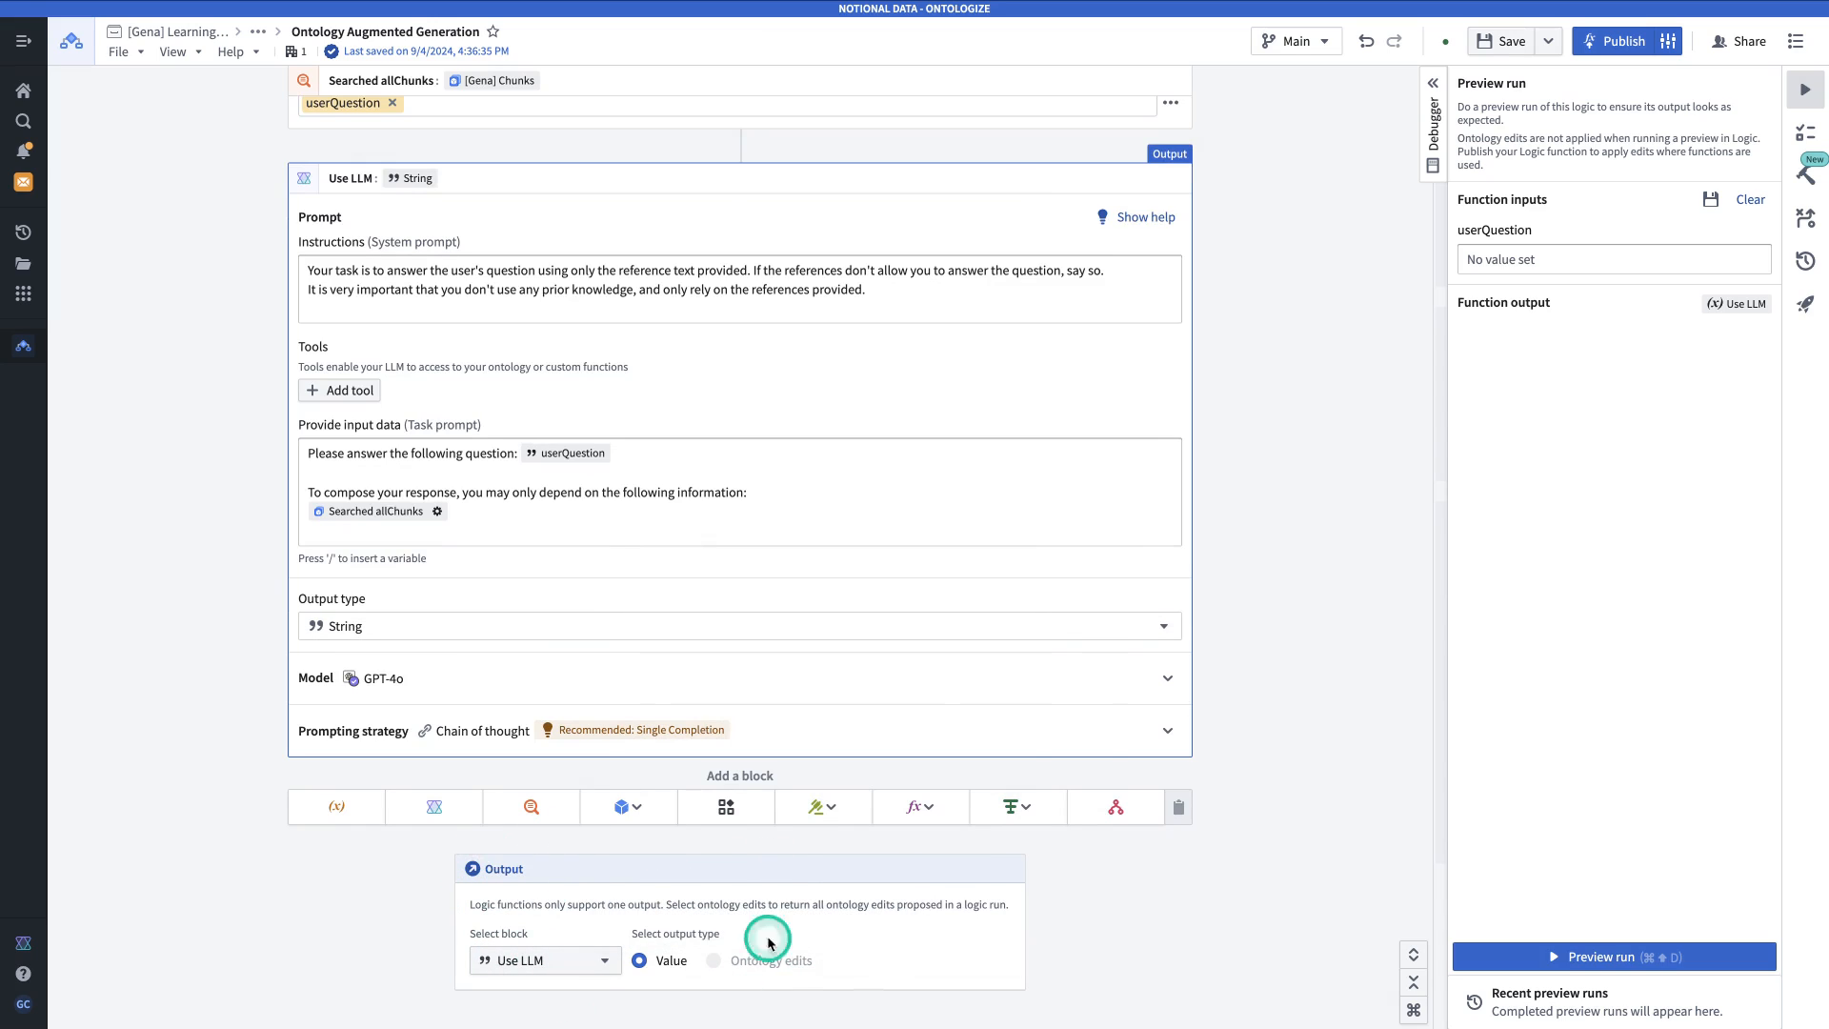
click(565, 963)
click(1291, 923)
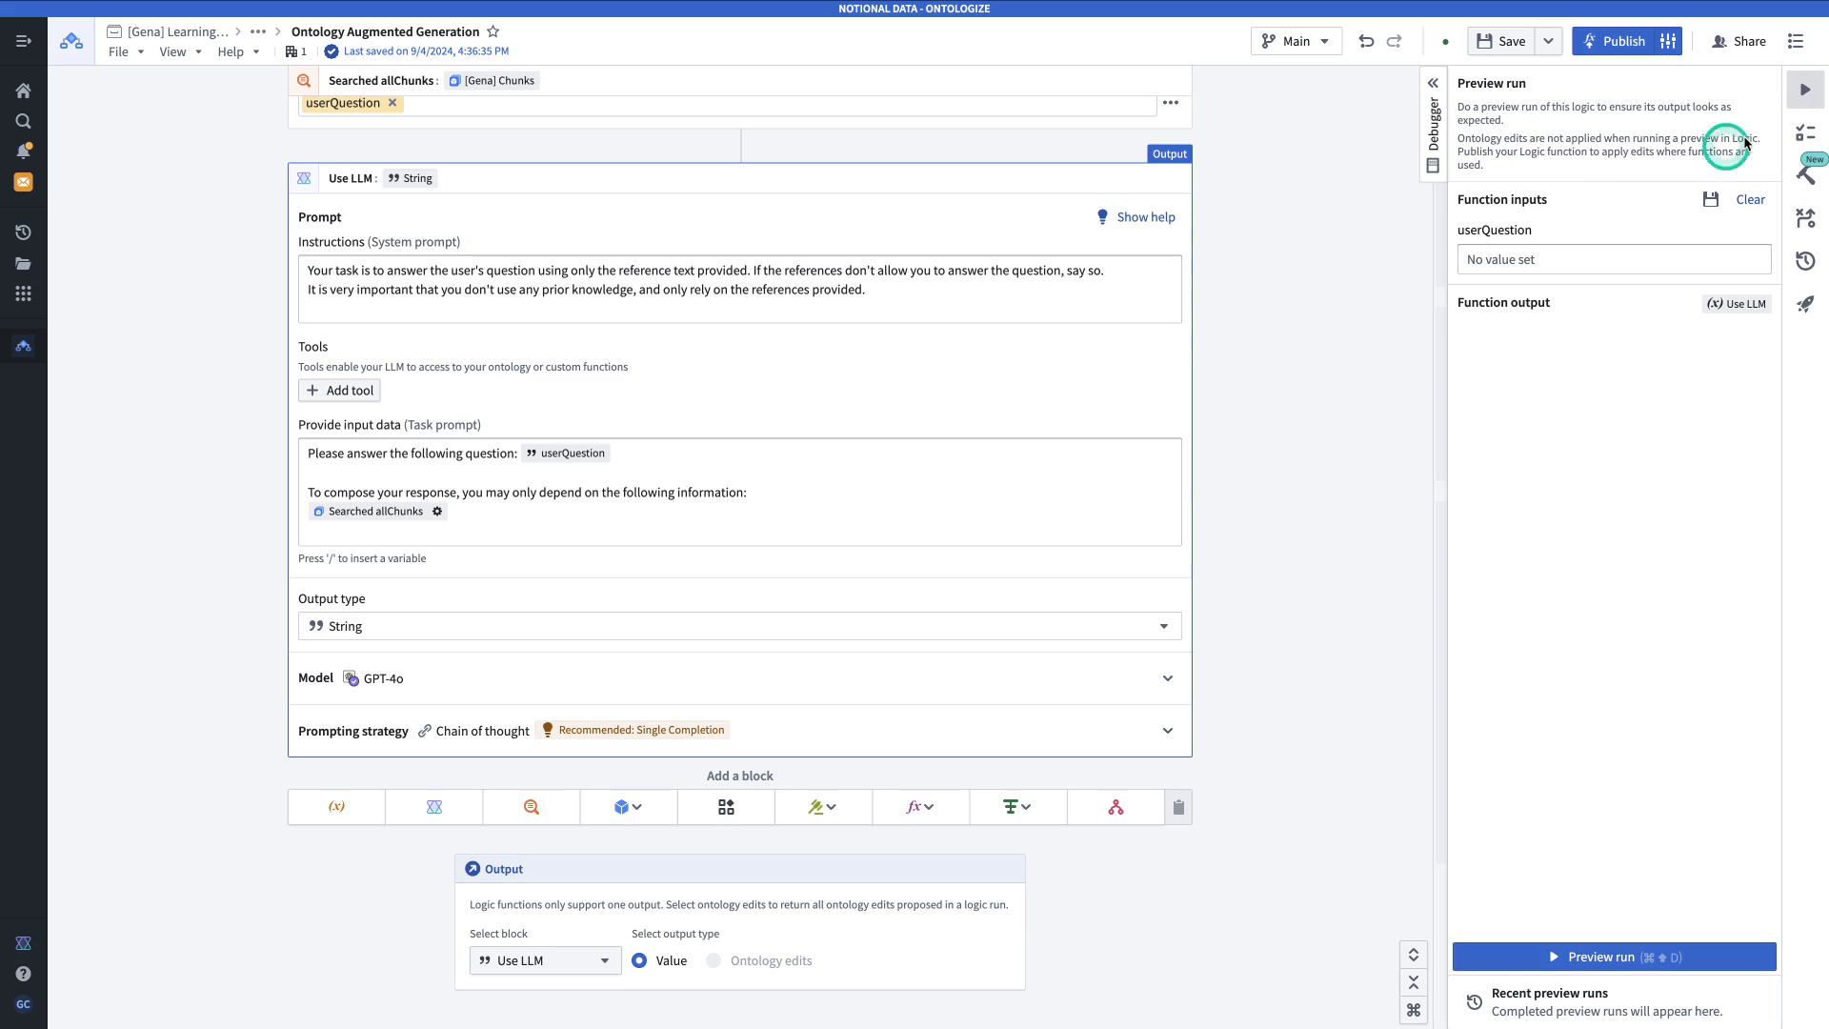
Run a preview of the function with userQuestion set to "What is the recommended treatment for Tuberculosis?".
click(1797, 91)
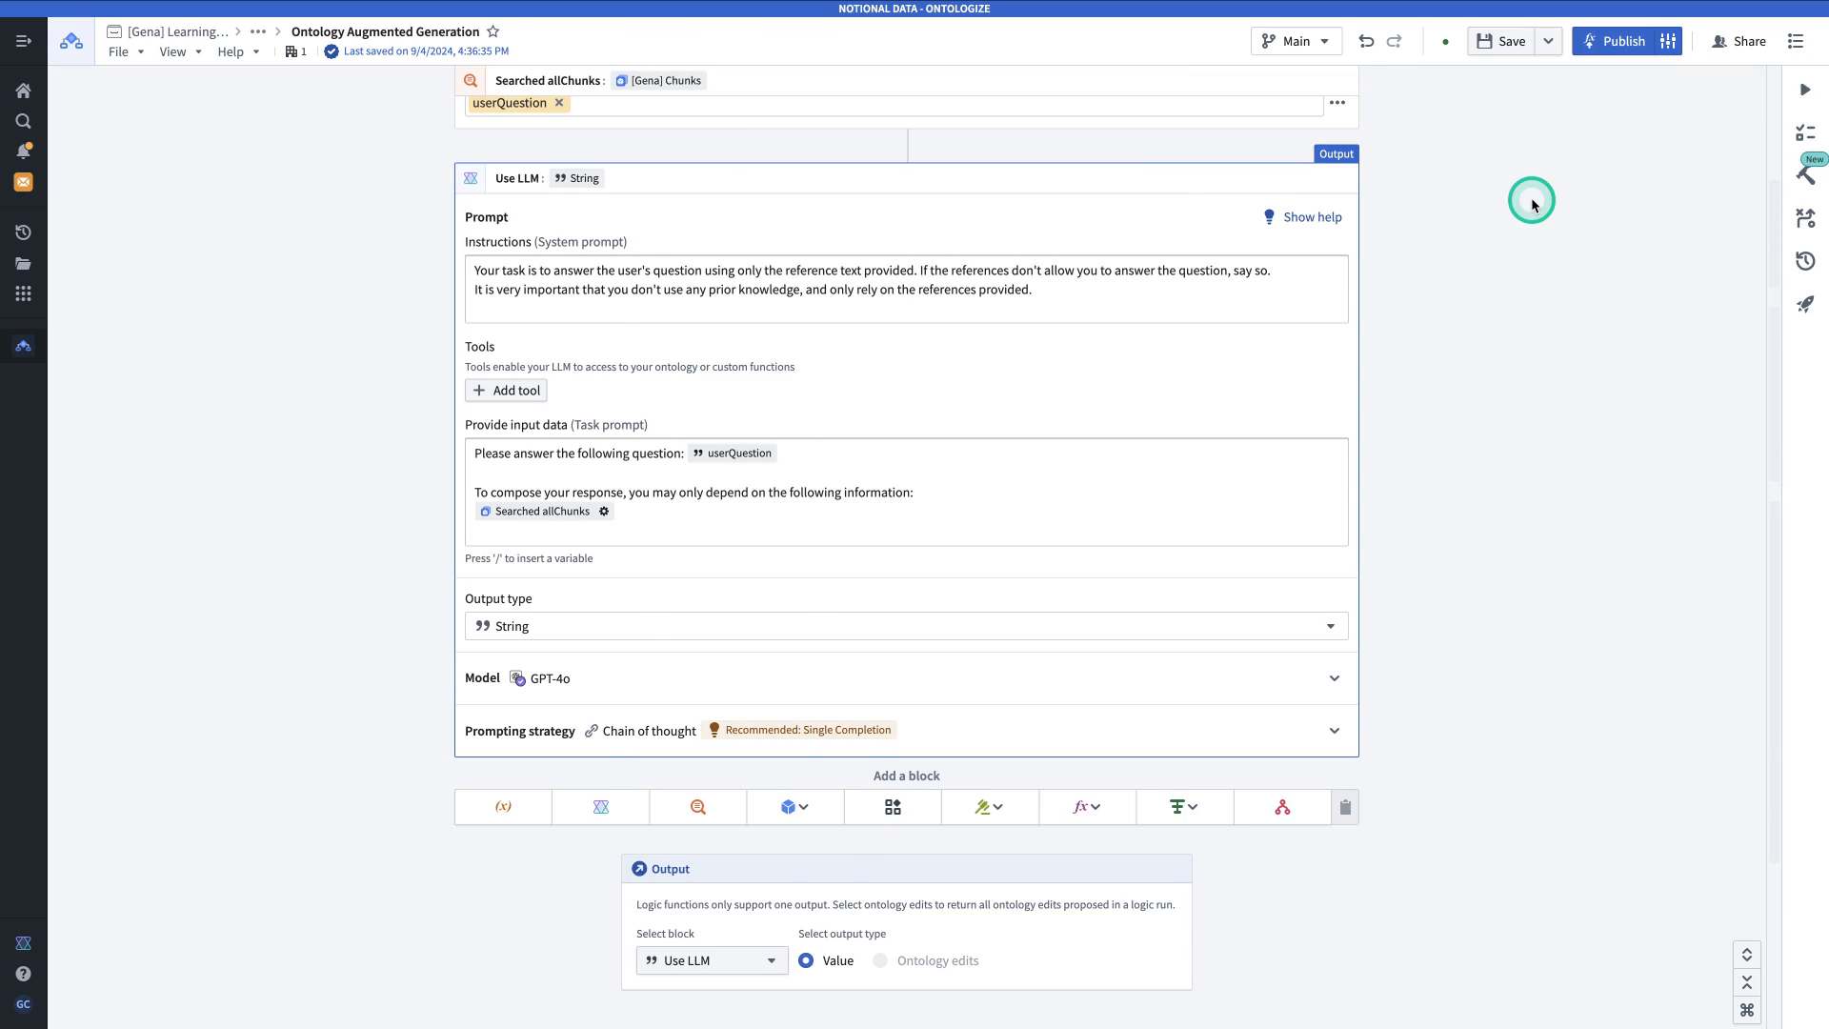
click(1800, 92)
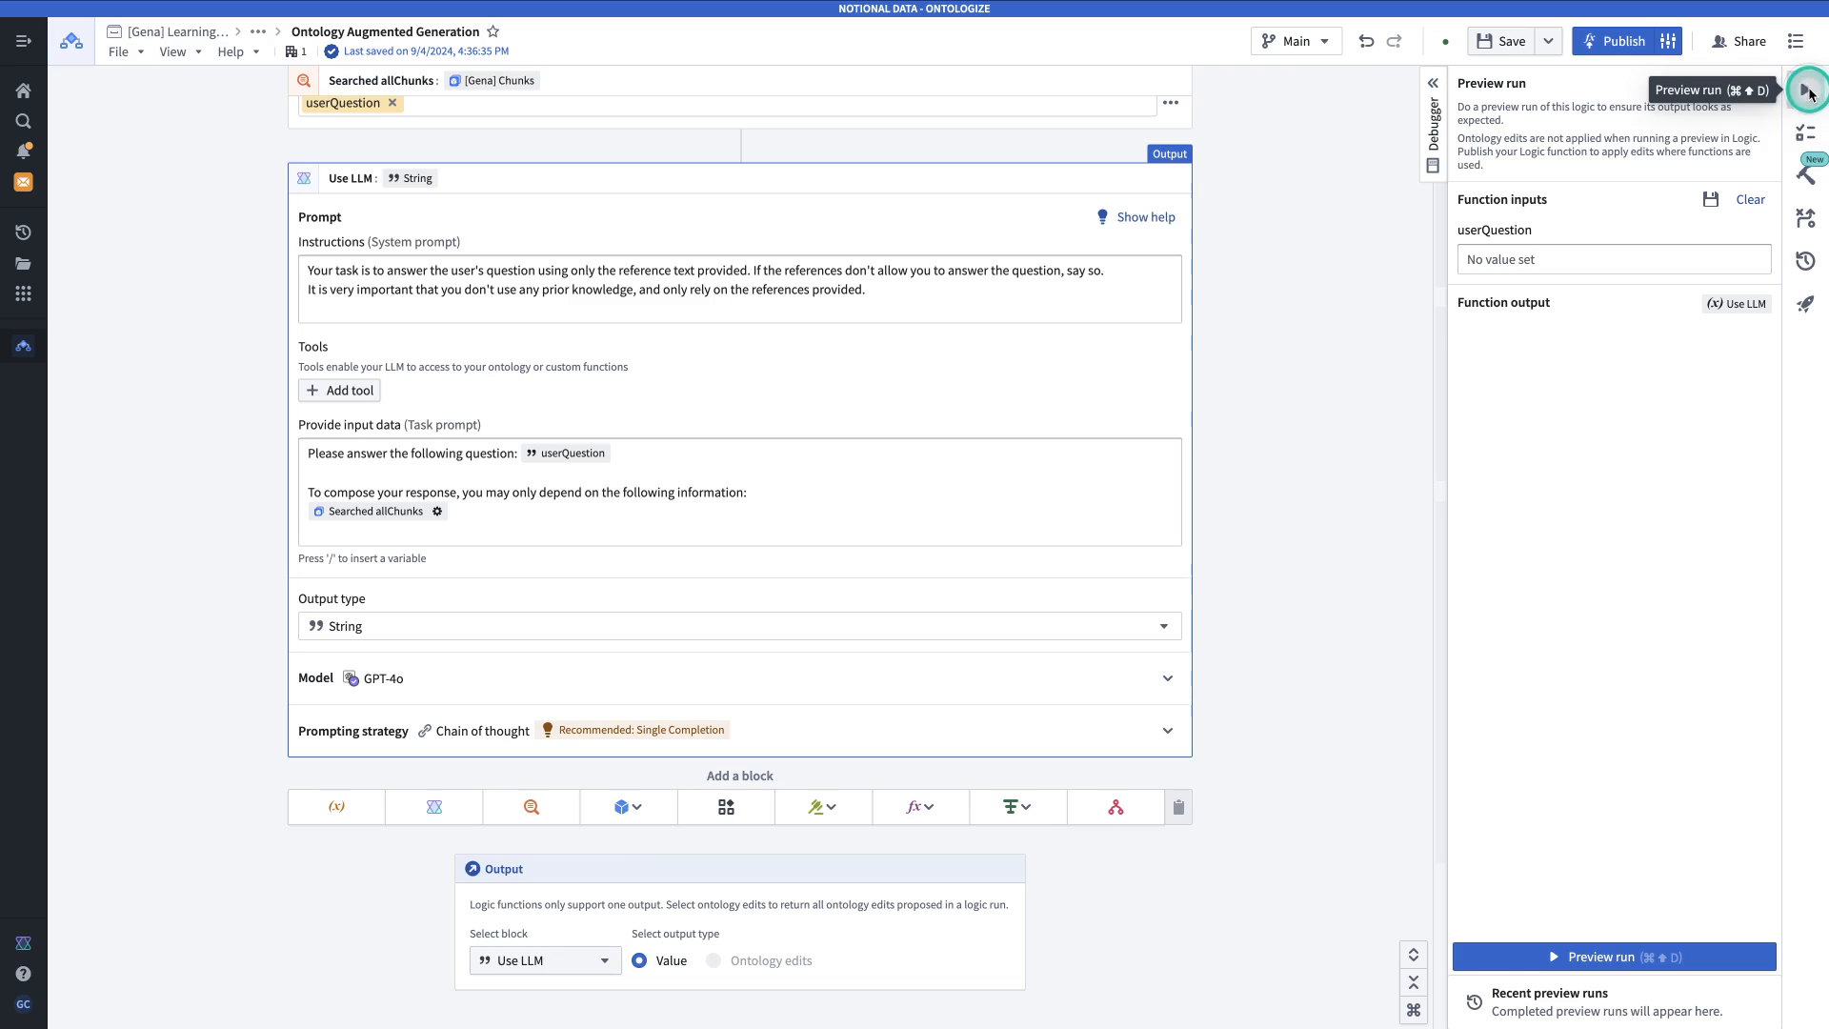
click(1563, 259)
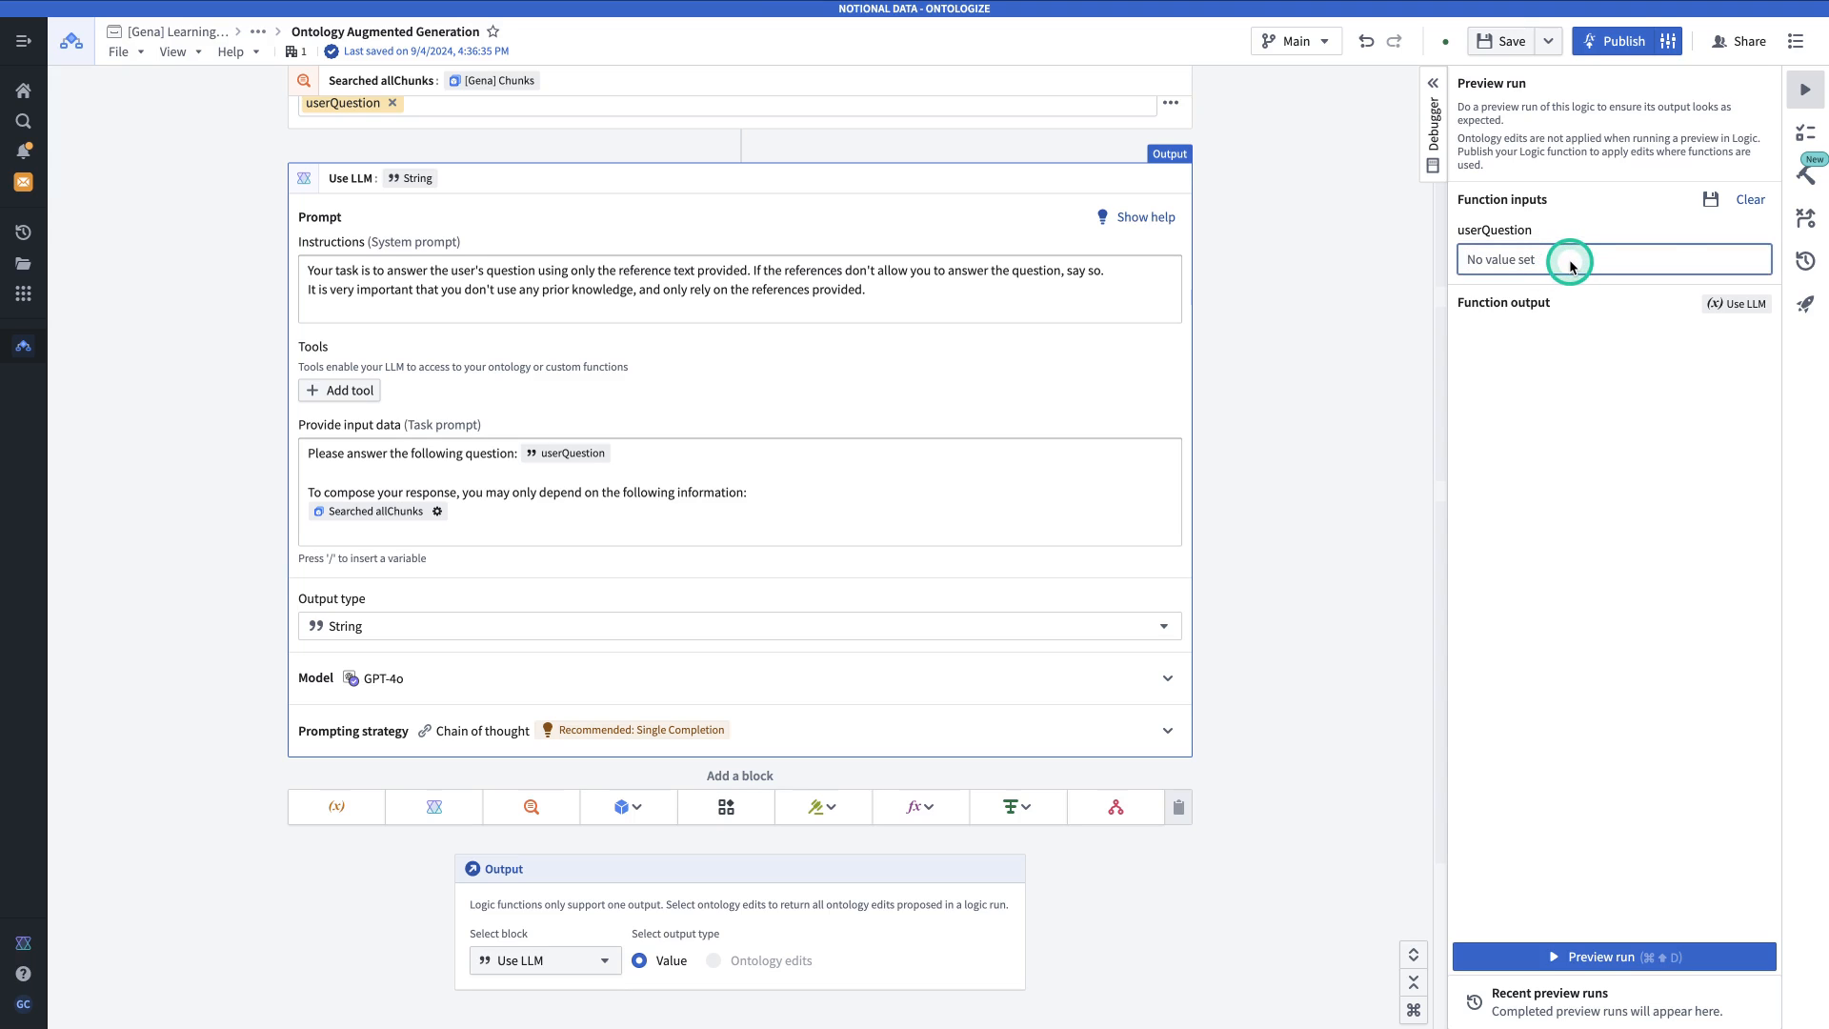
text(What is the recommended treatment for Tuberculosis?)
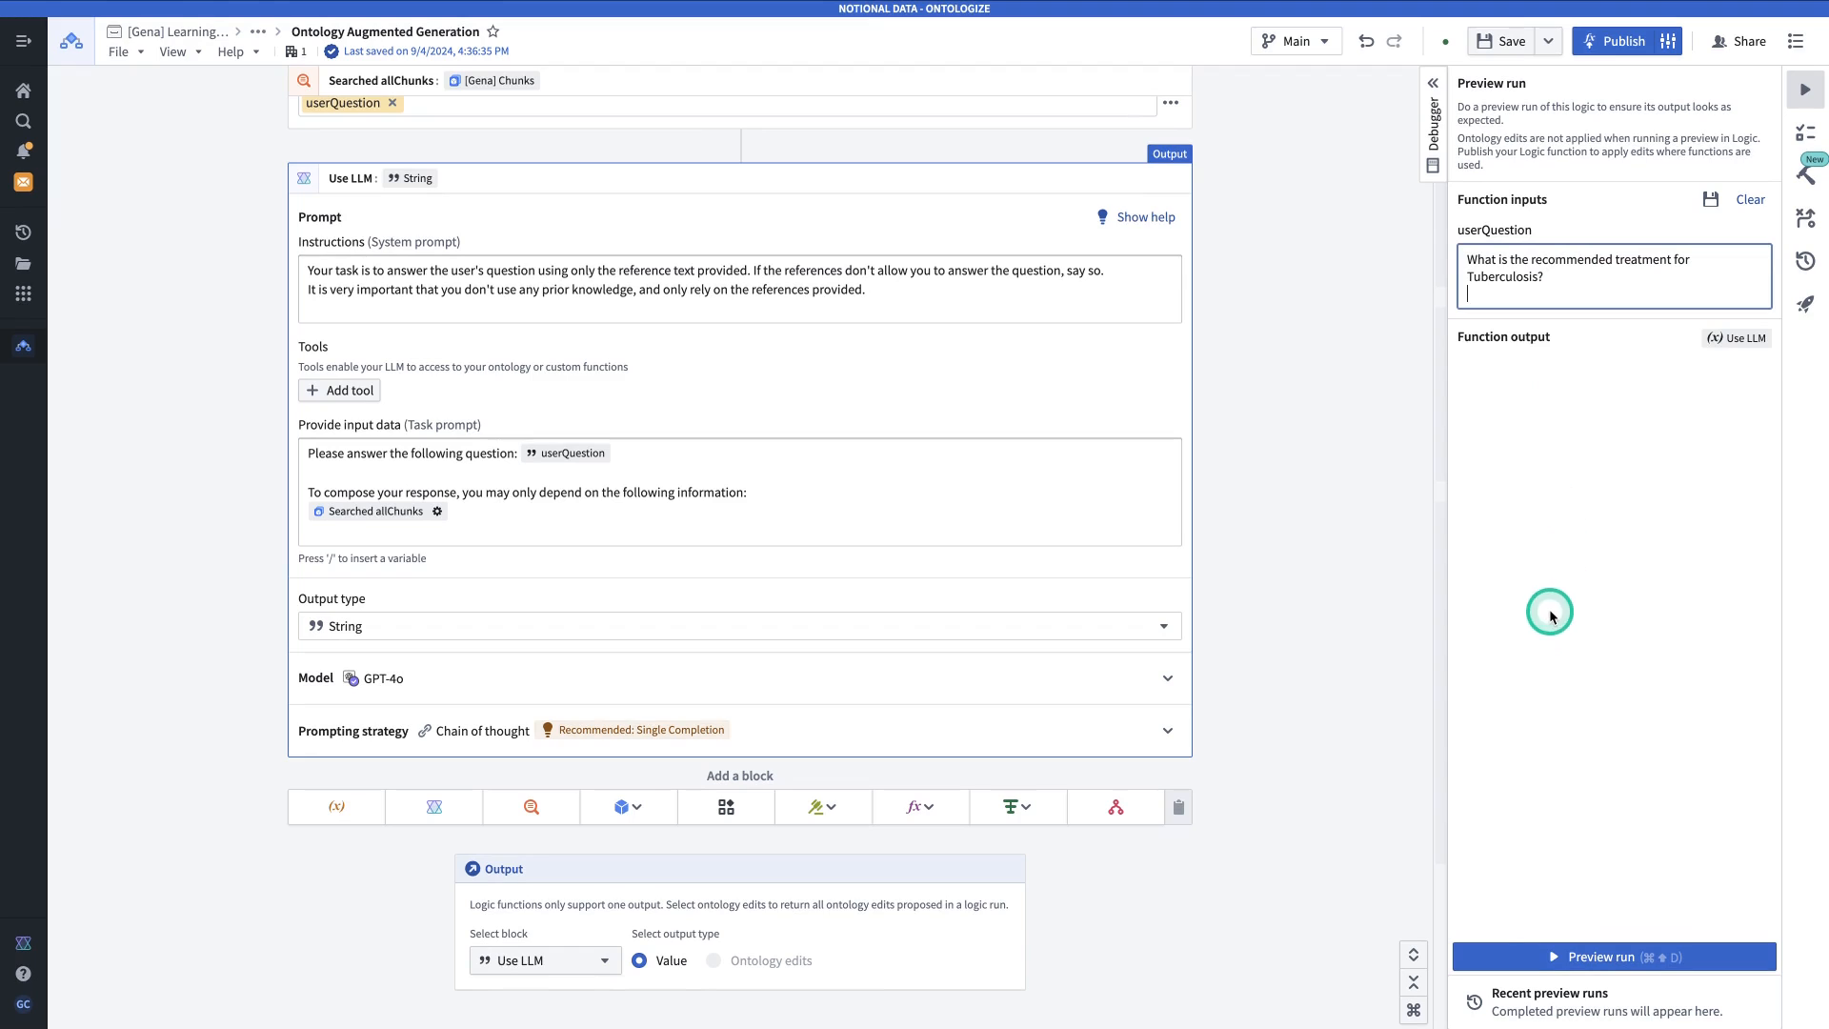
click(1525, 957)
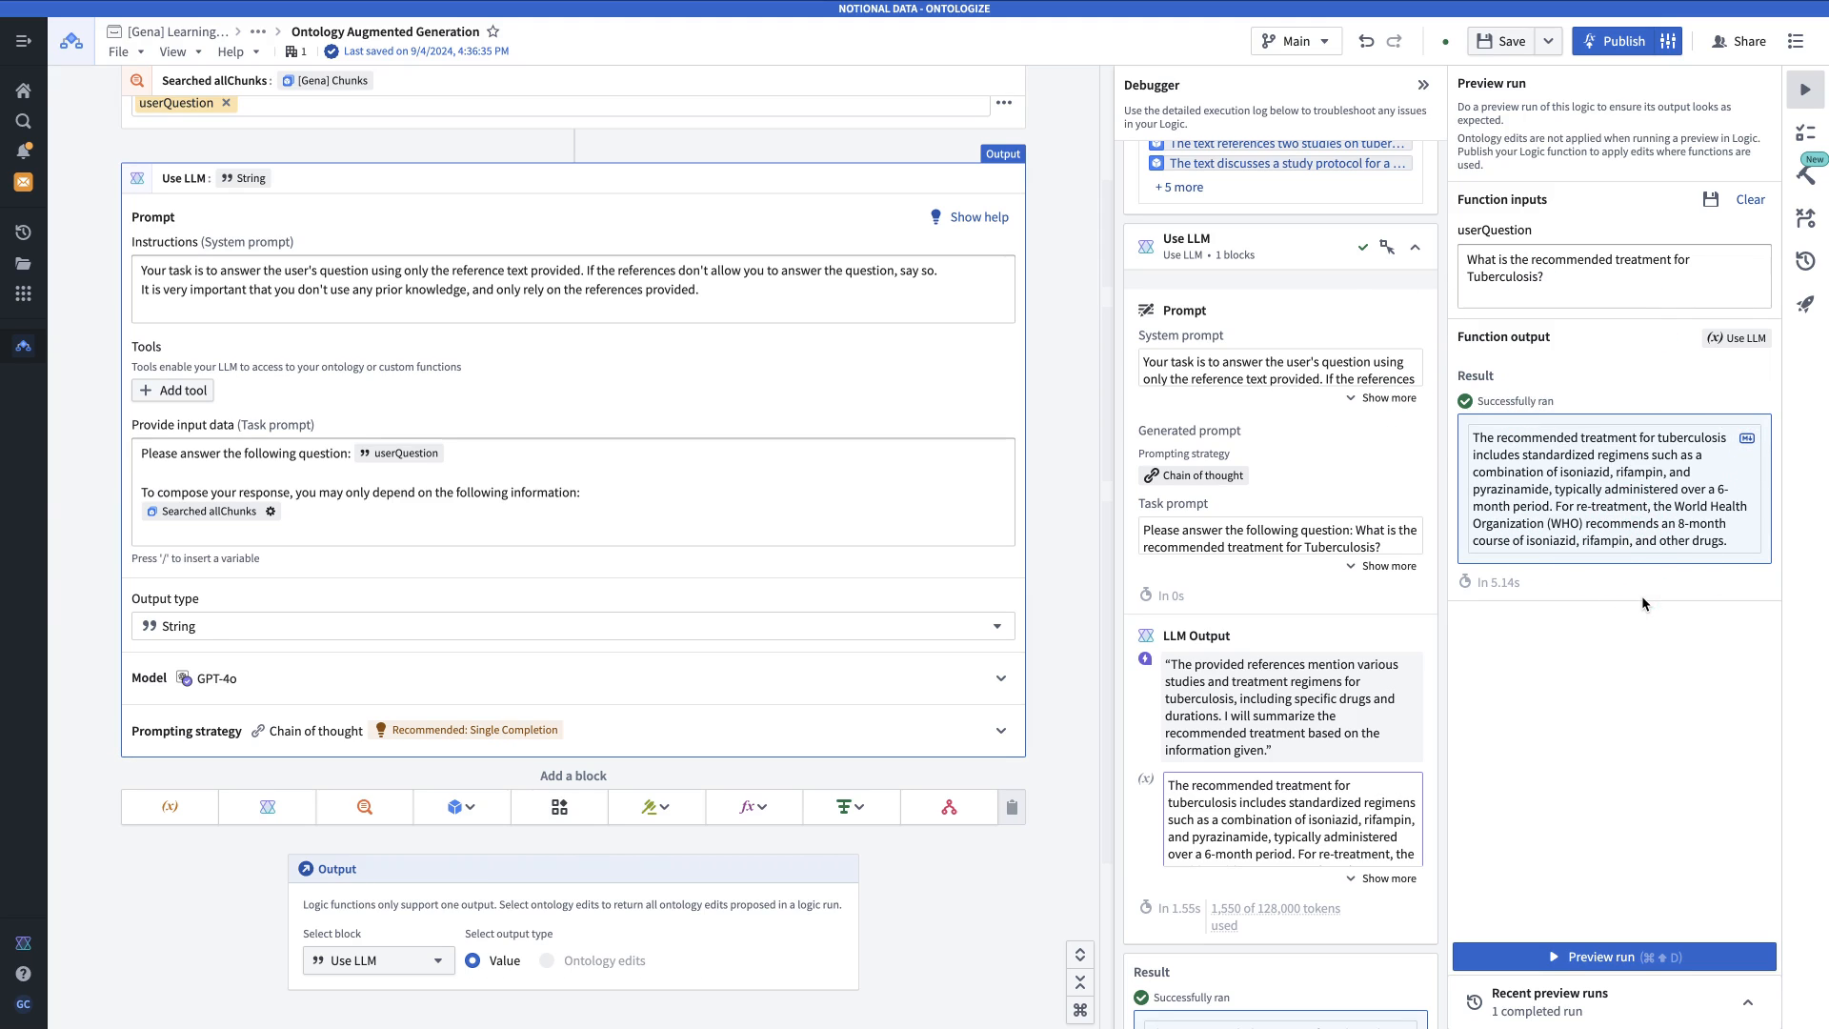
Run another preview with userQuestion set to "How common is Tuberculosis these days?" and expand the full function output.
click(1598, 278)
drag(1599, 278, 1466, 303)
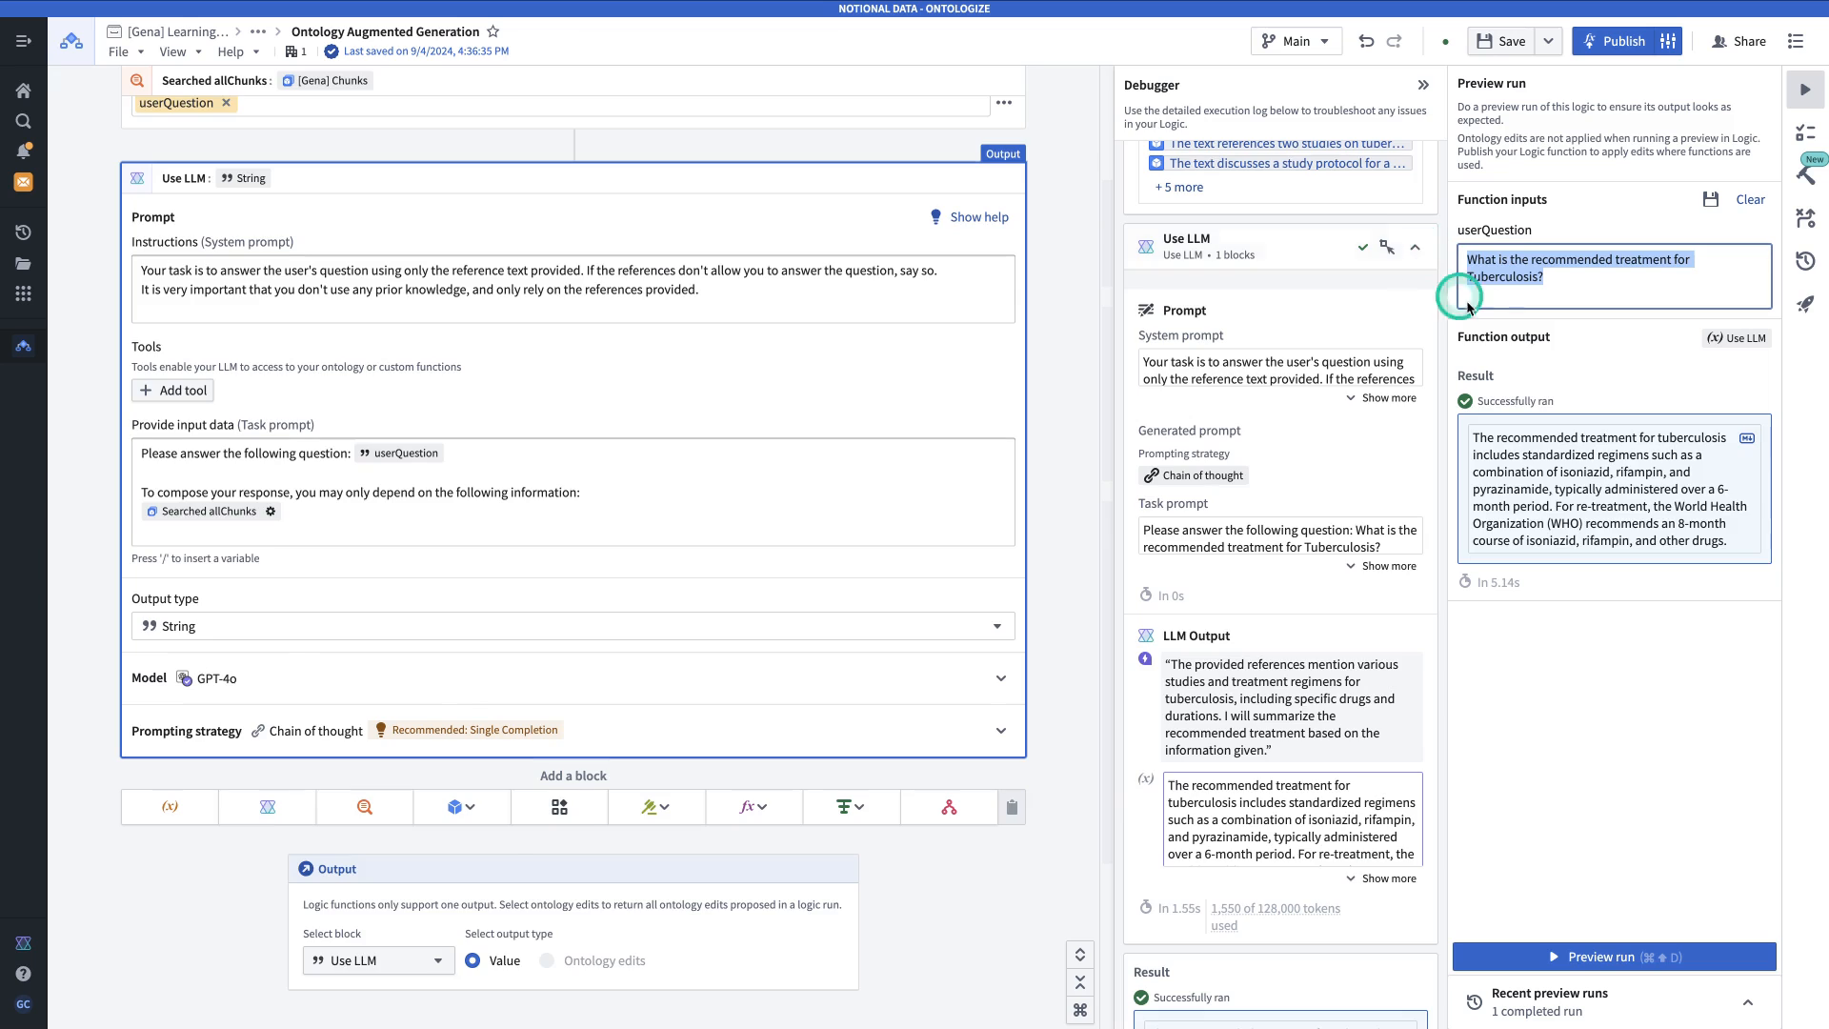
text(How common is Tuberculosis these days?)
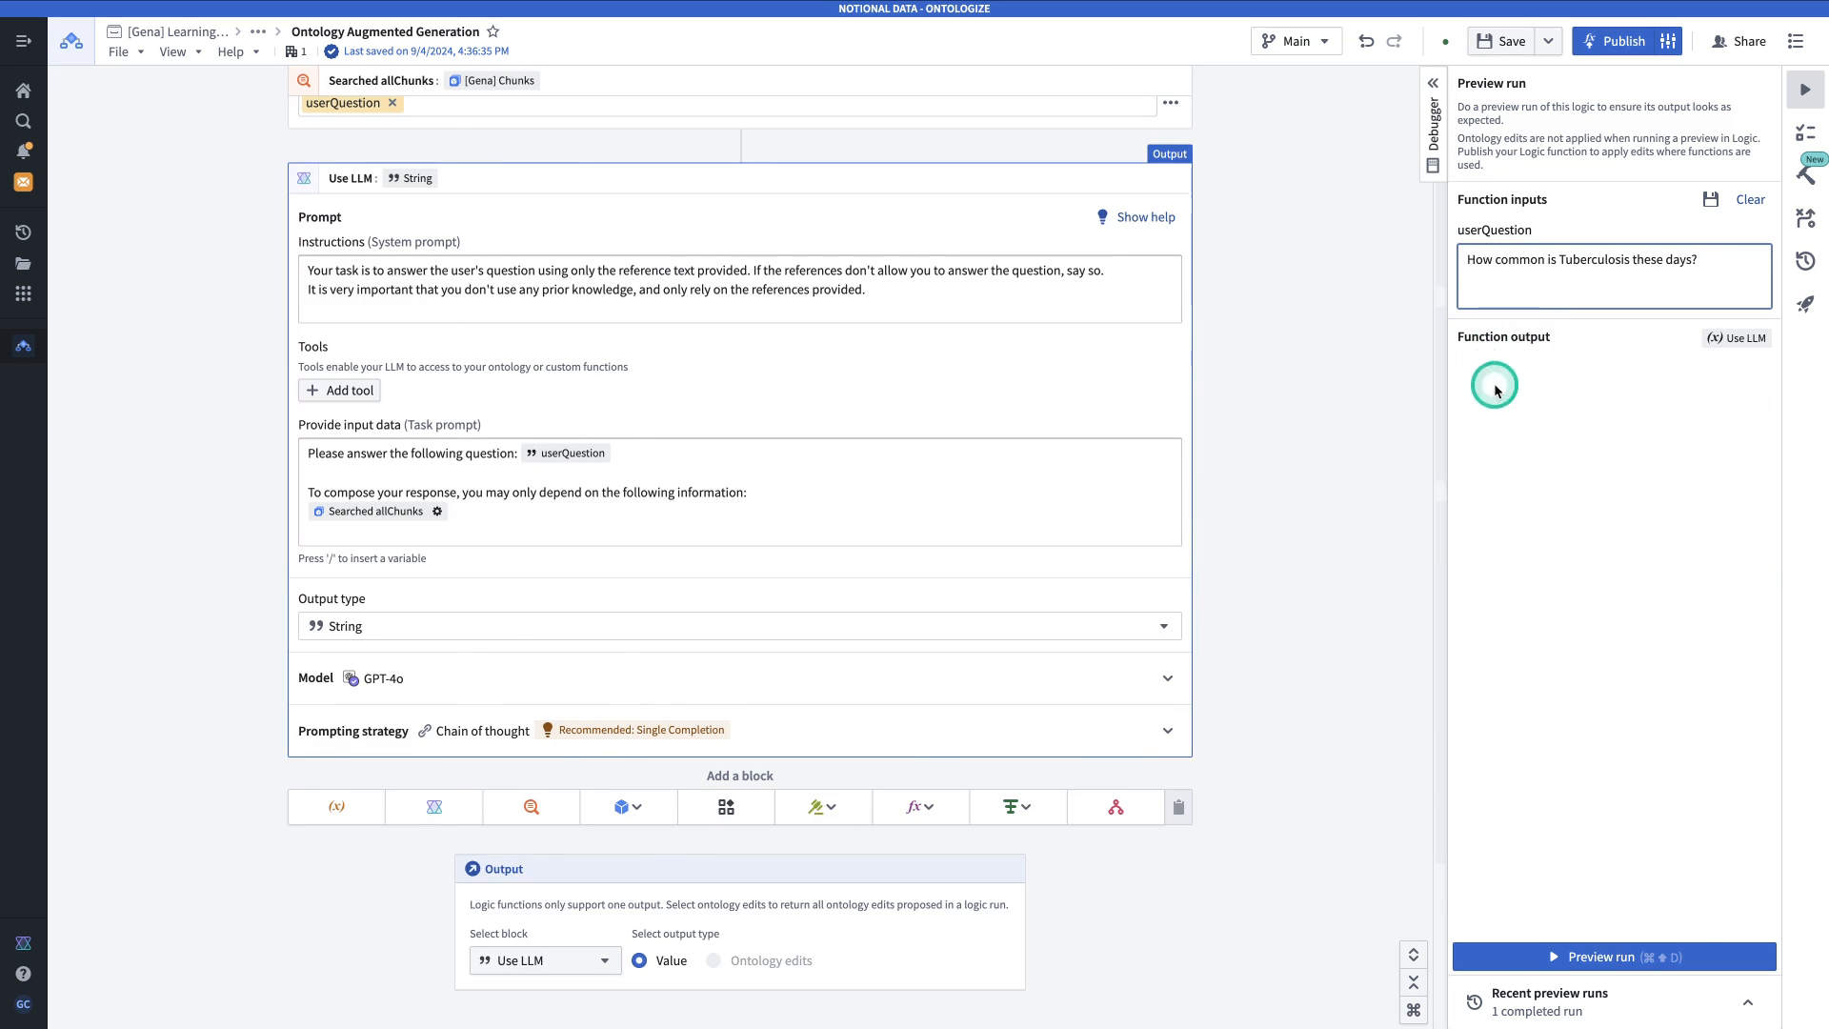
click(1677, 956)
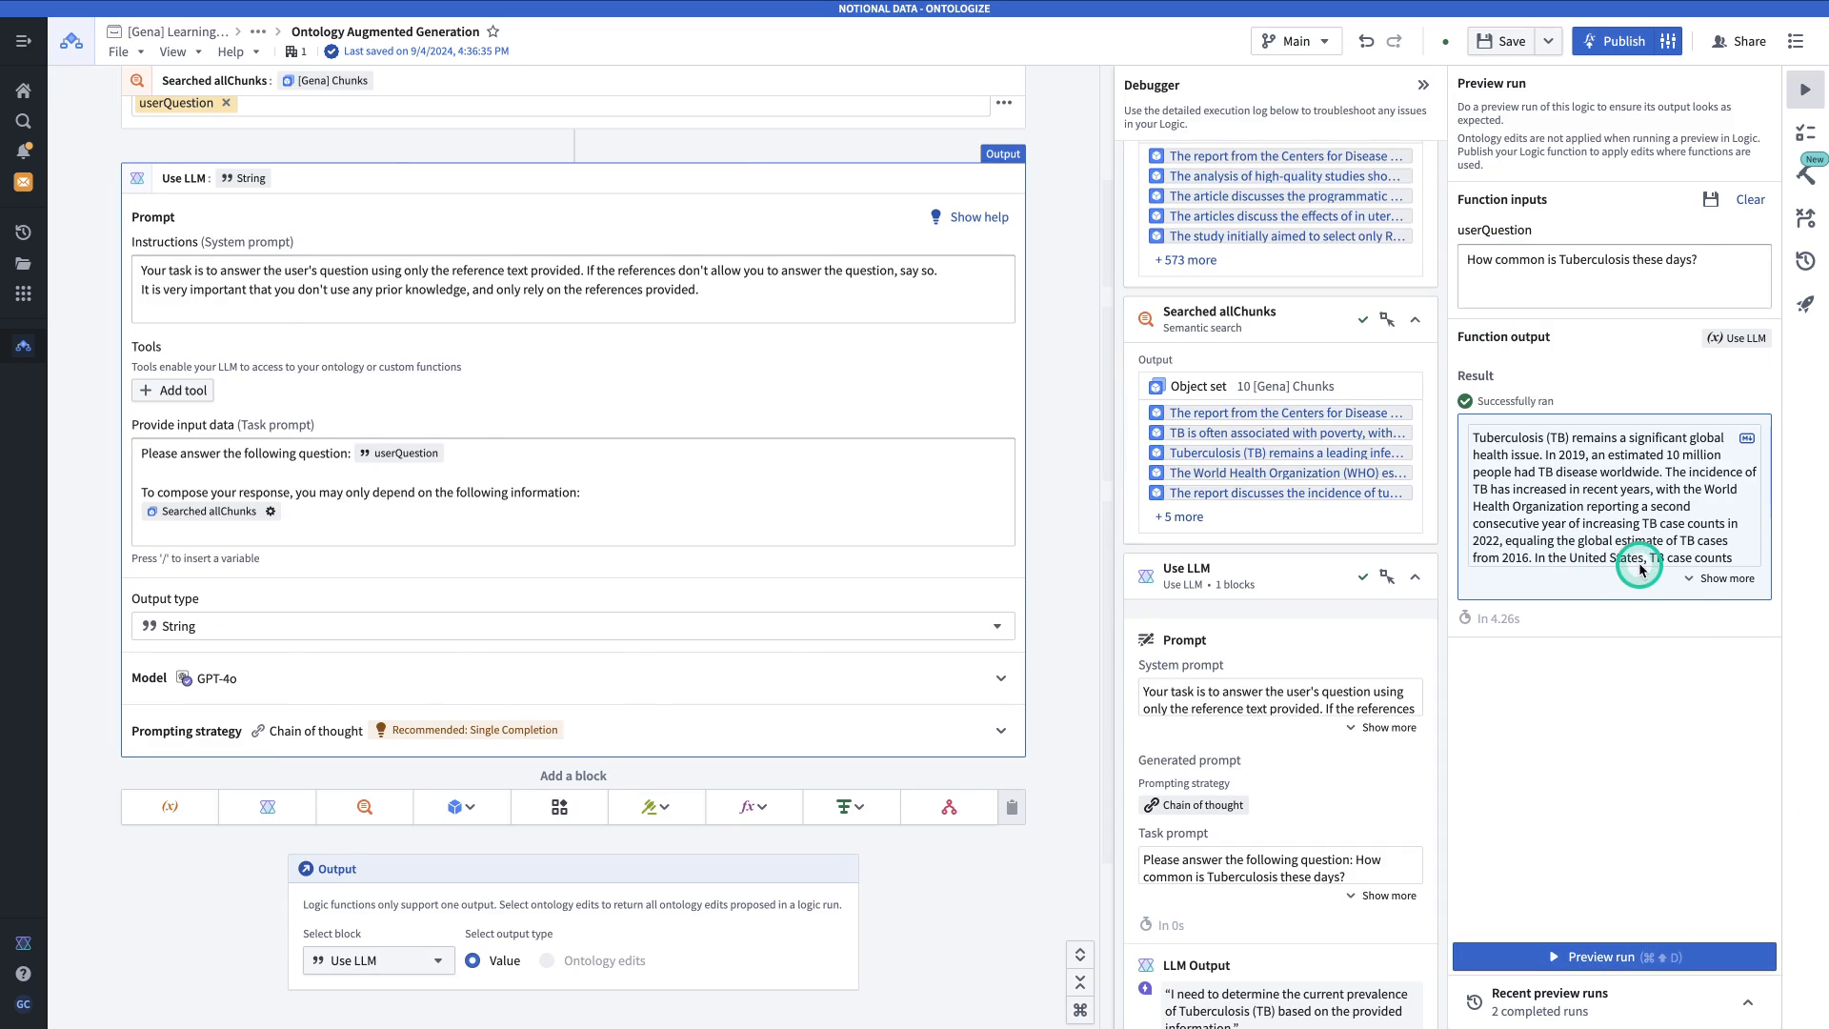
click(1720, 578)
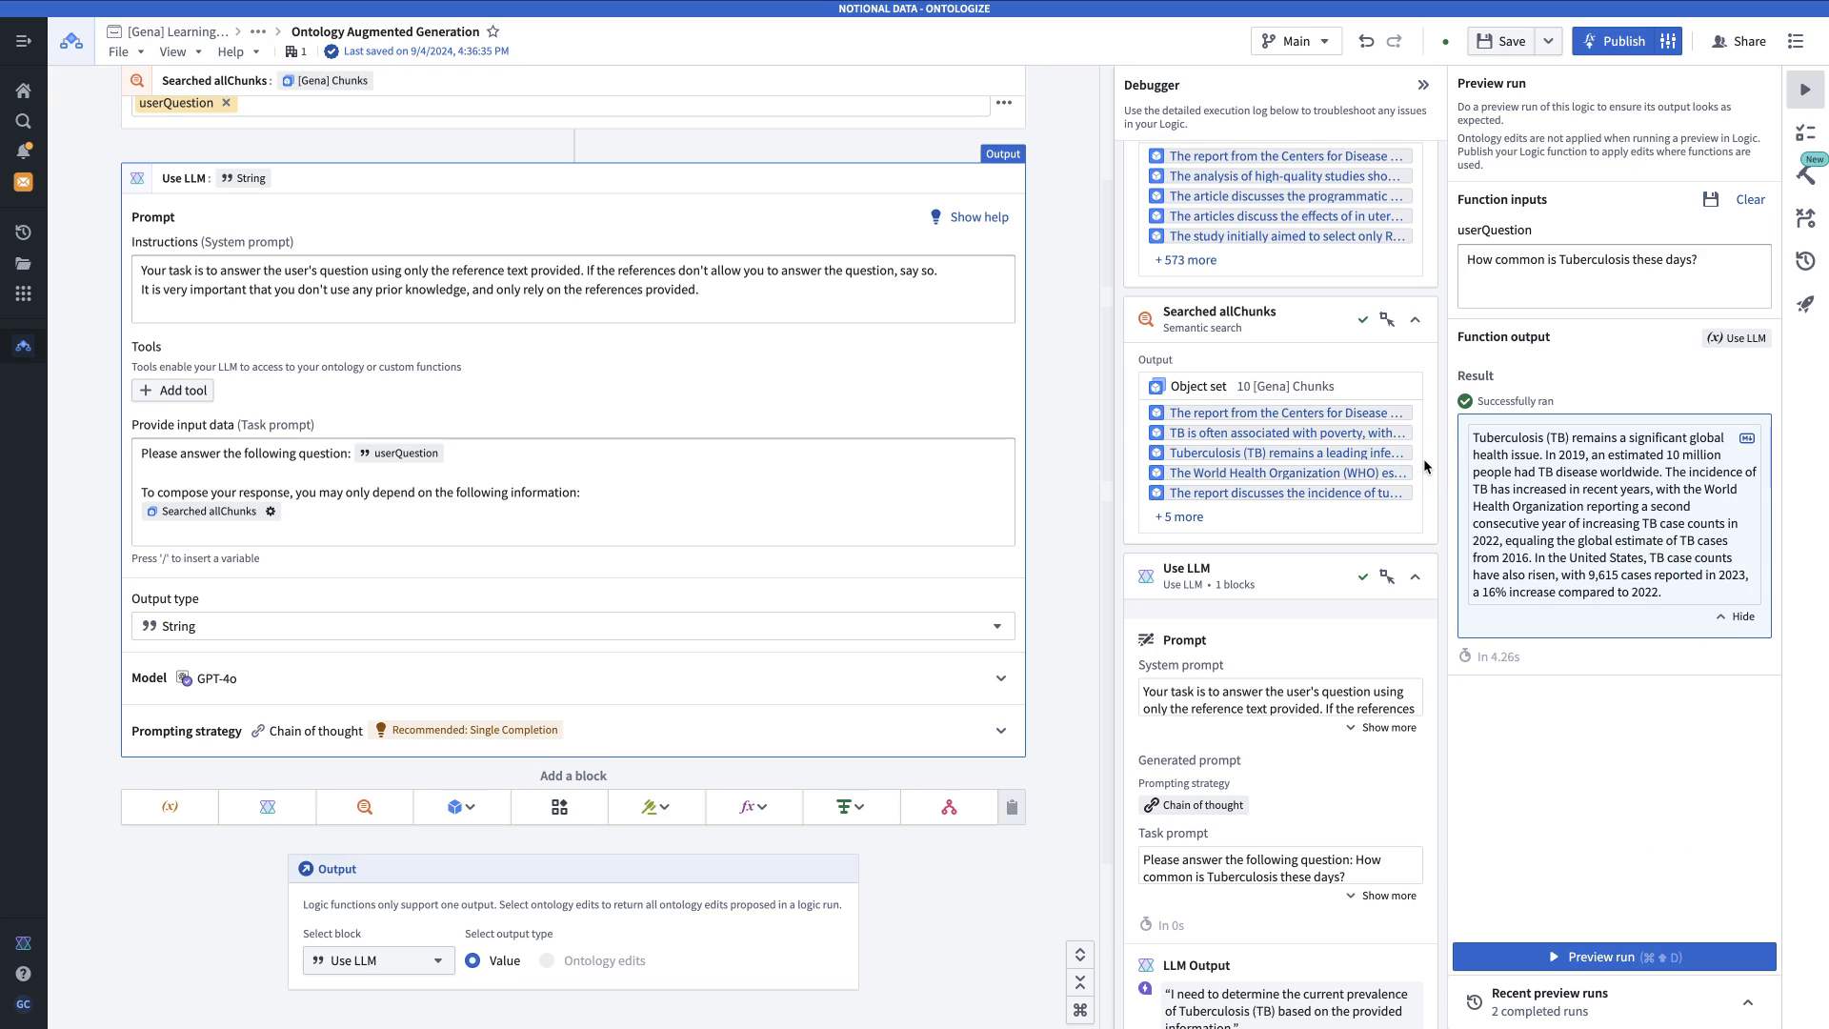
Save the Logic function and publish it with the API name ontologyAugmentedGenerationGena.
click(1497, 49)
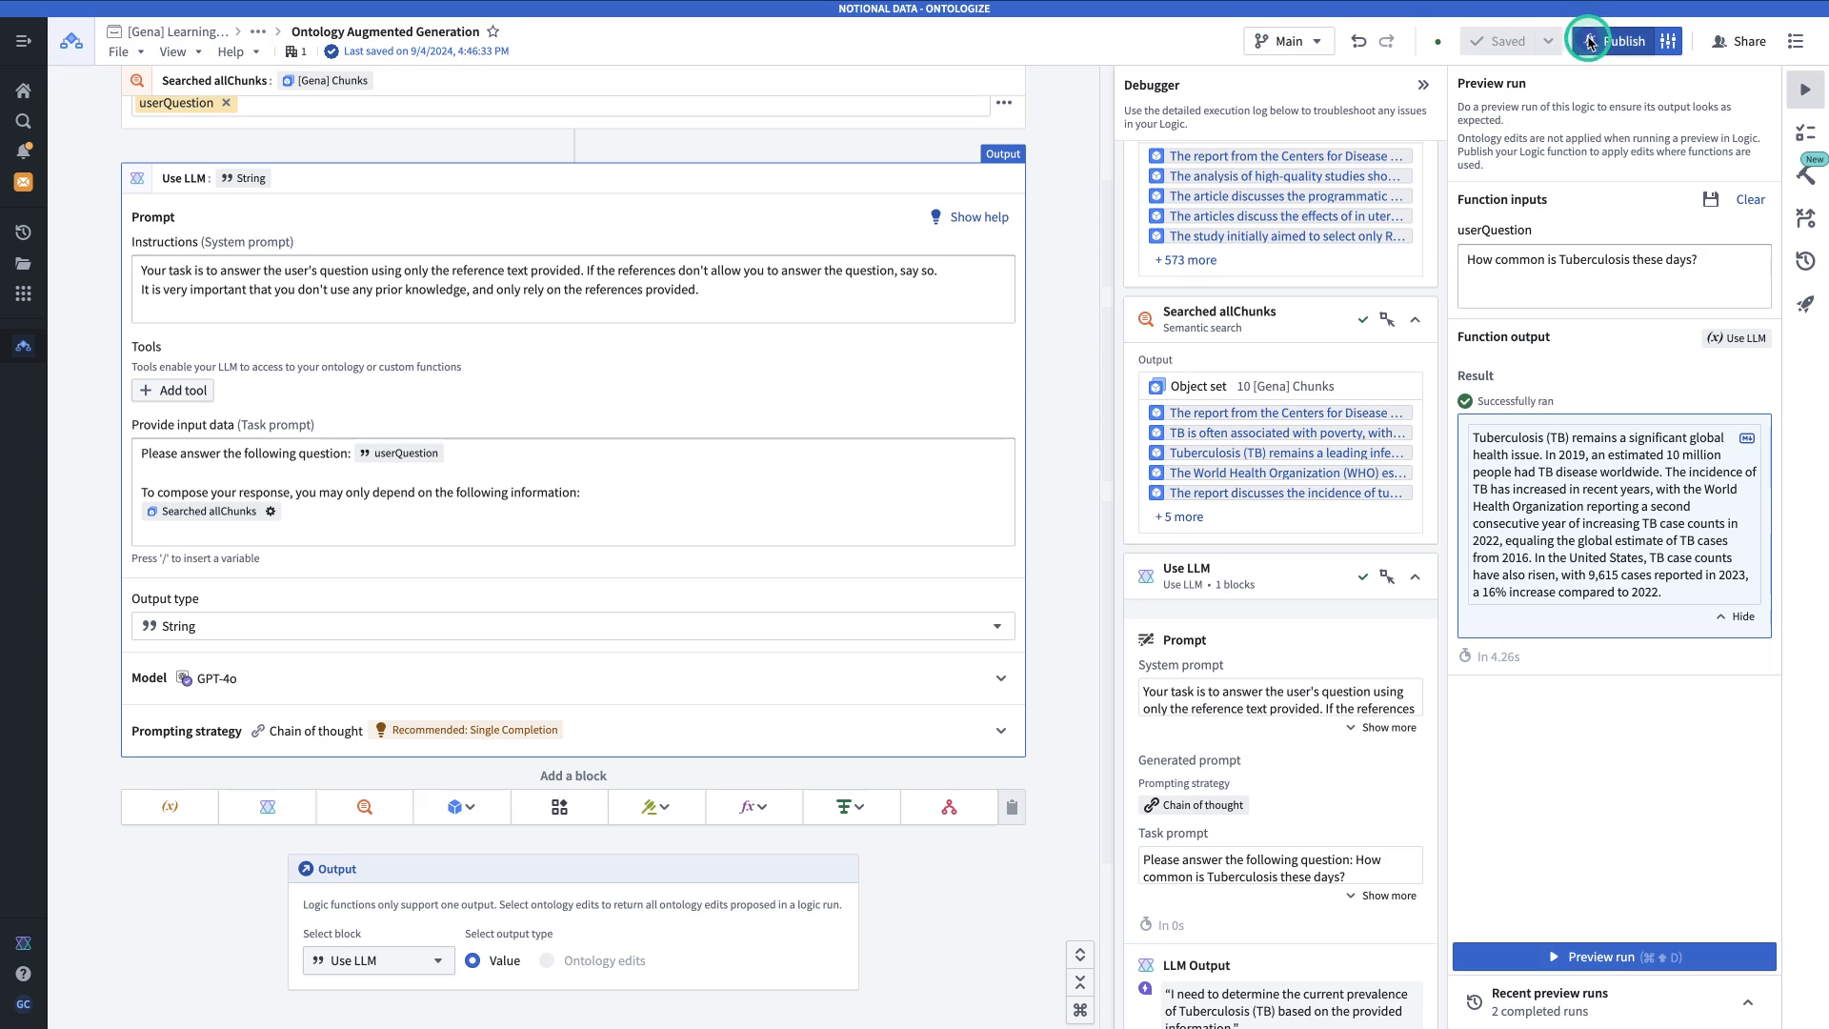
click(1623, 42)
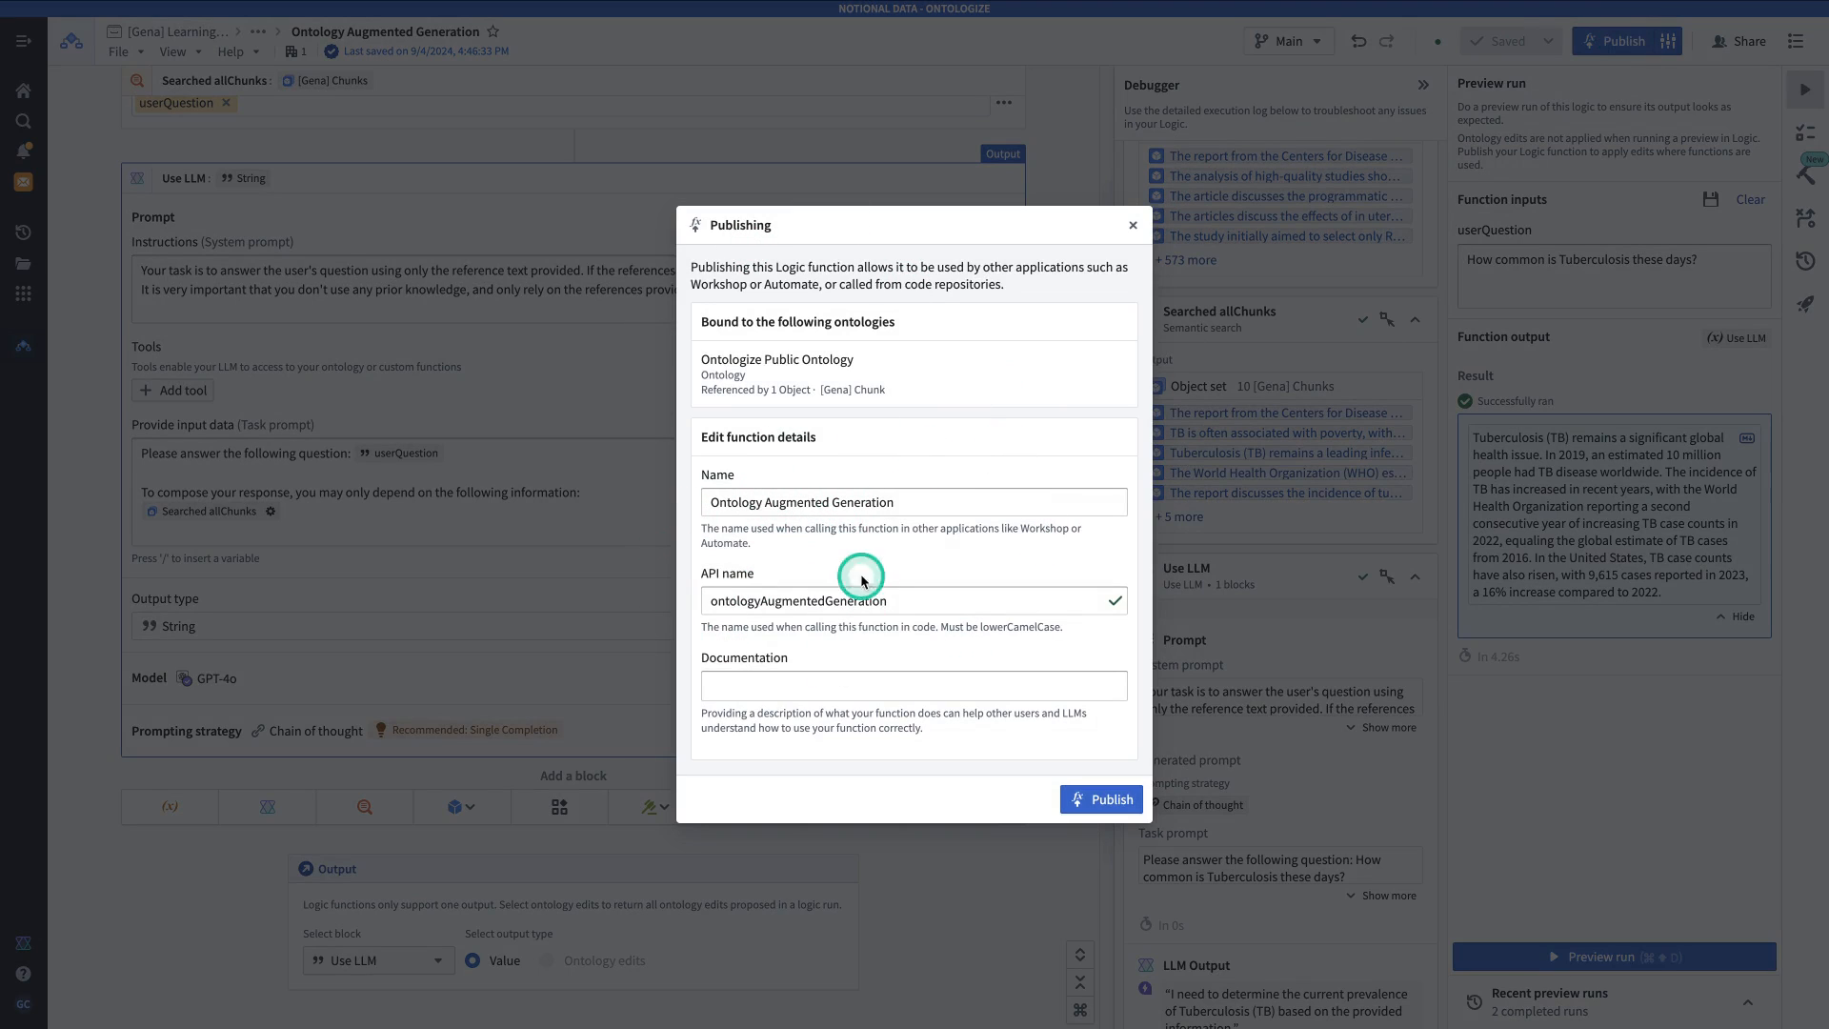
click(946, 606)
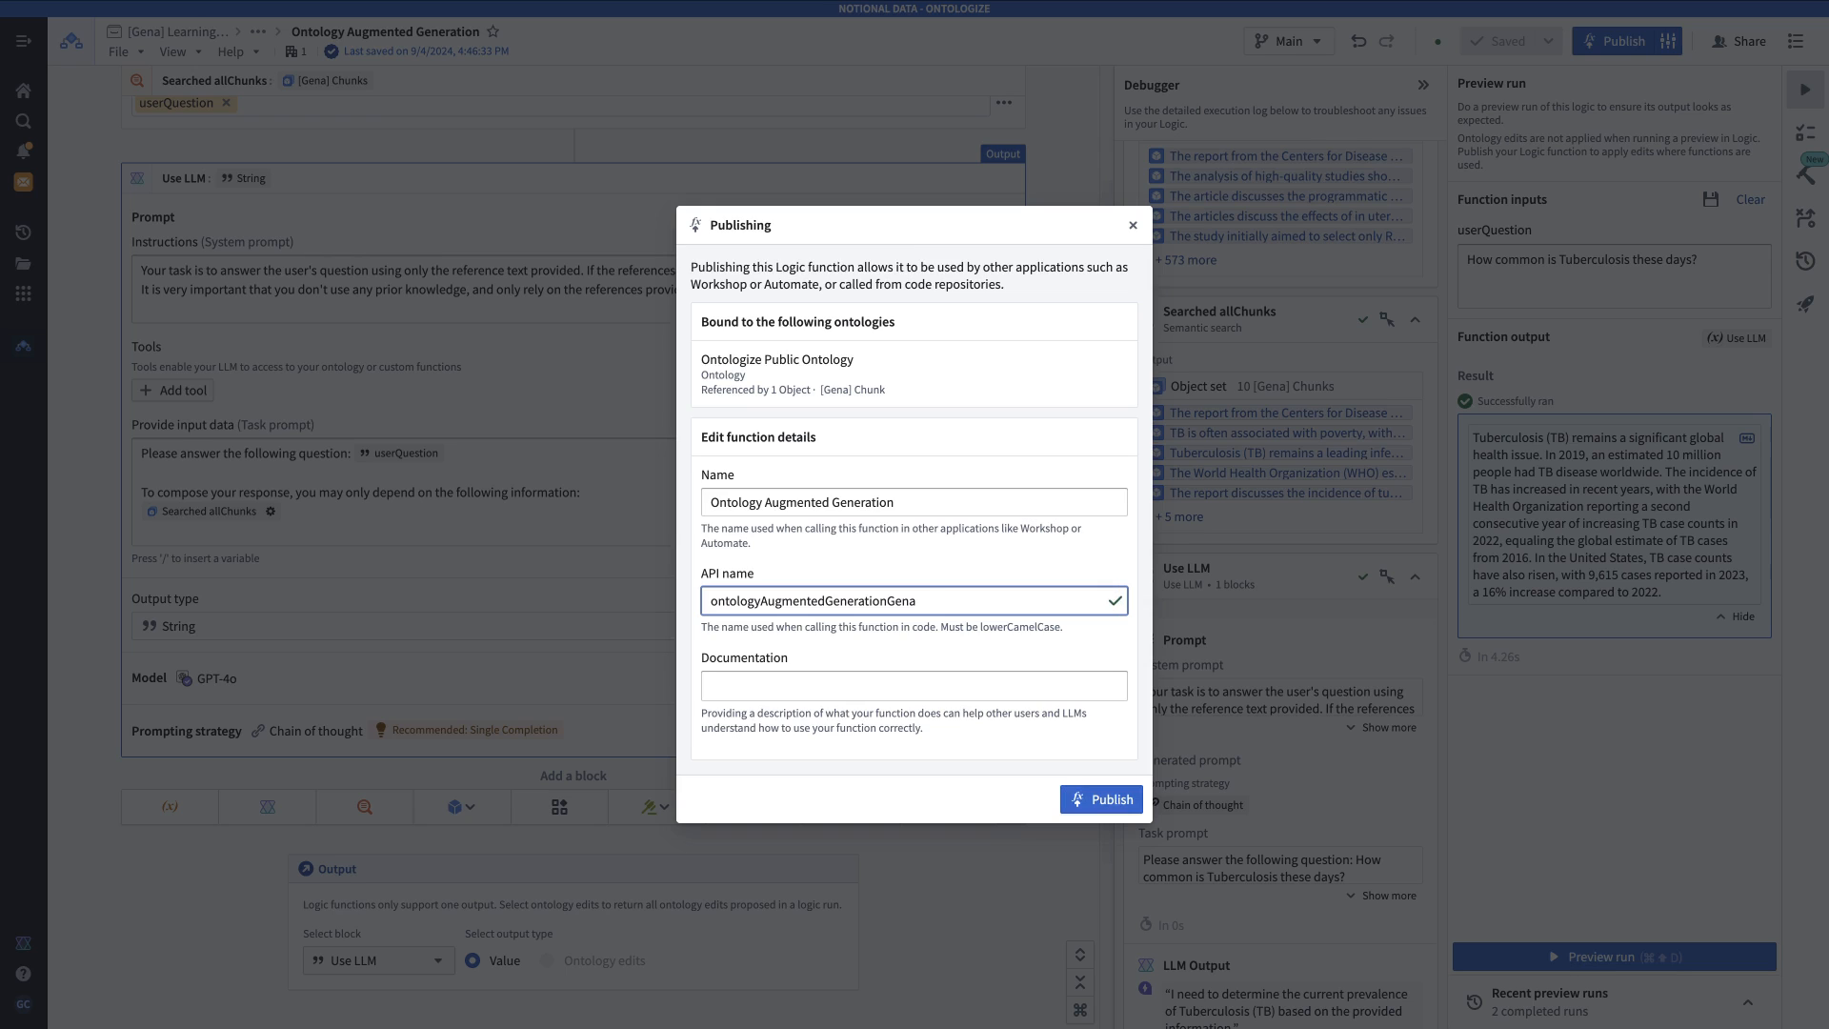
click(1102, 801)
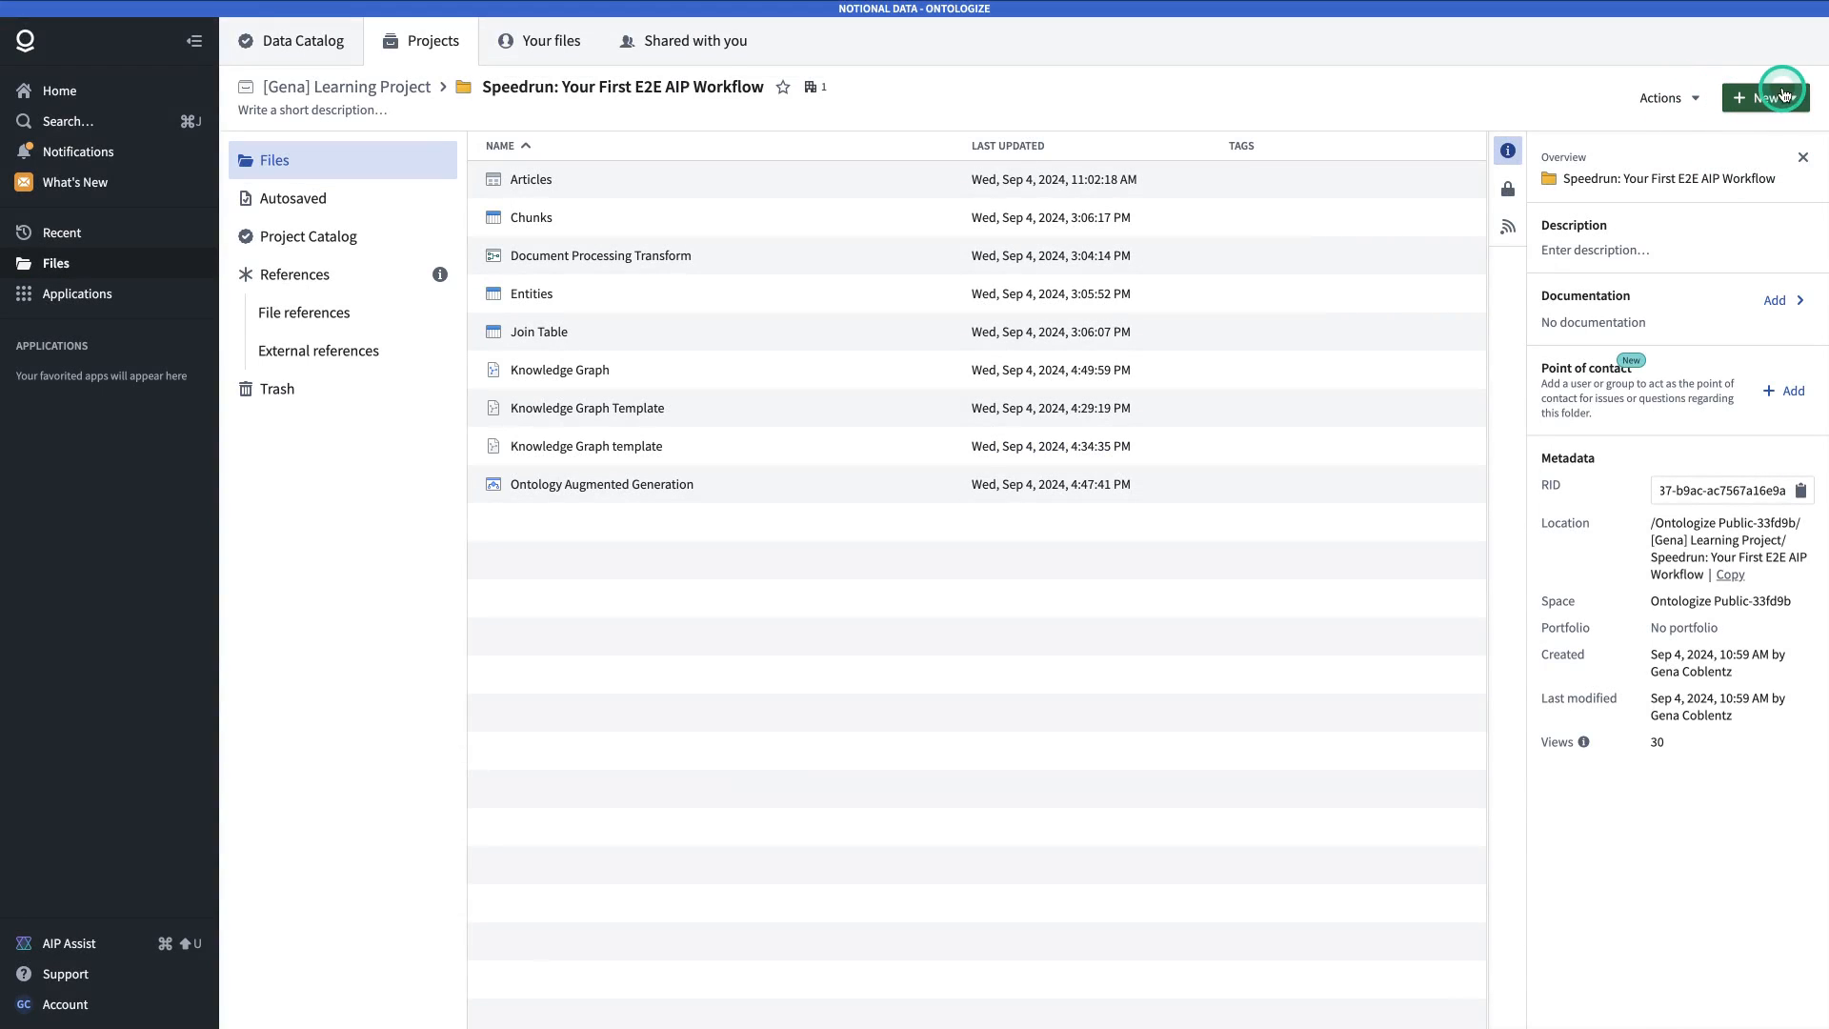
Create a new Workshop module in the project folder and name it "Ontology Augmented Generation App".
click(1772, 99)
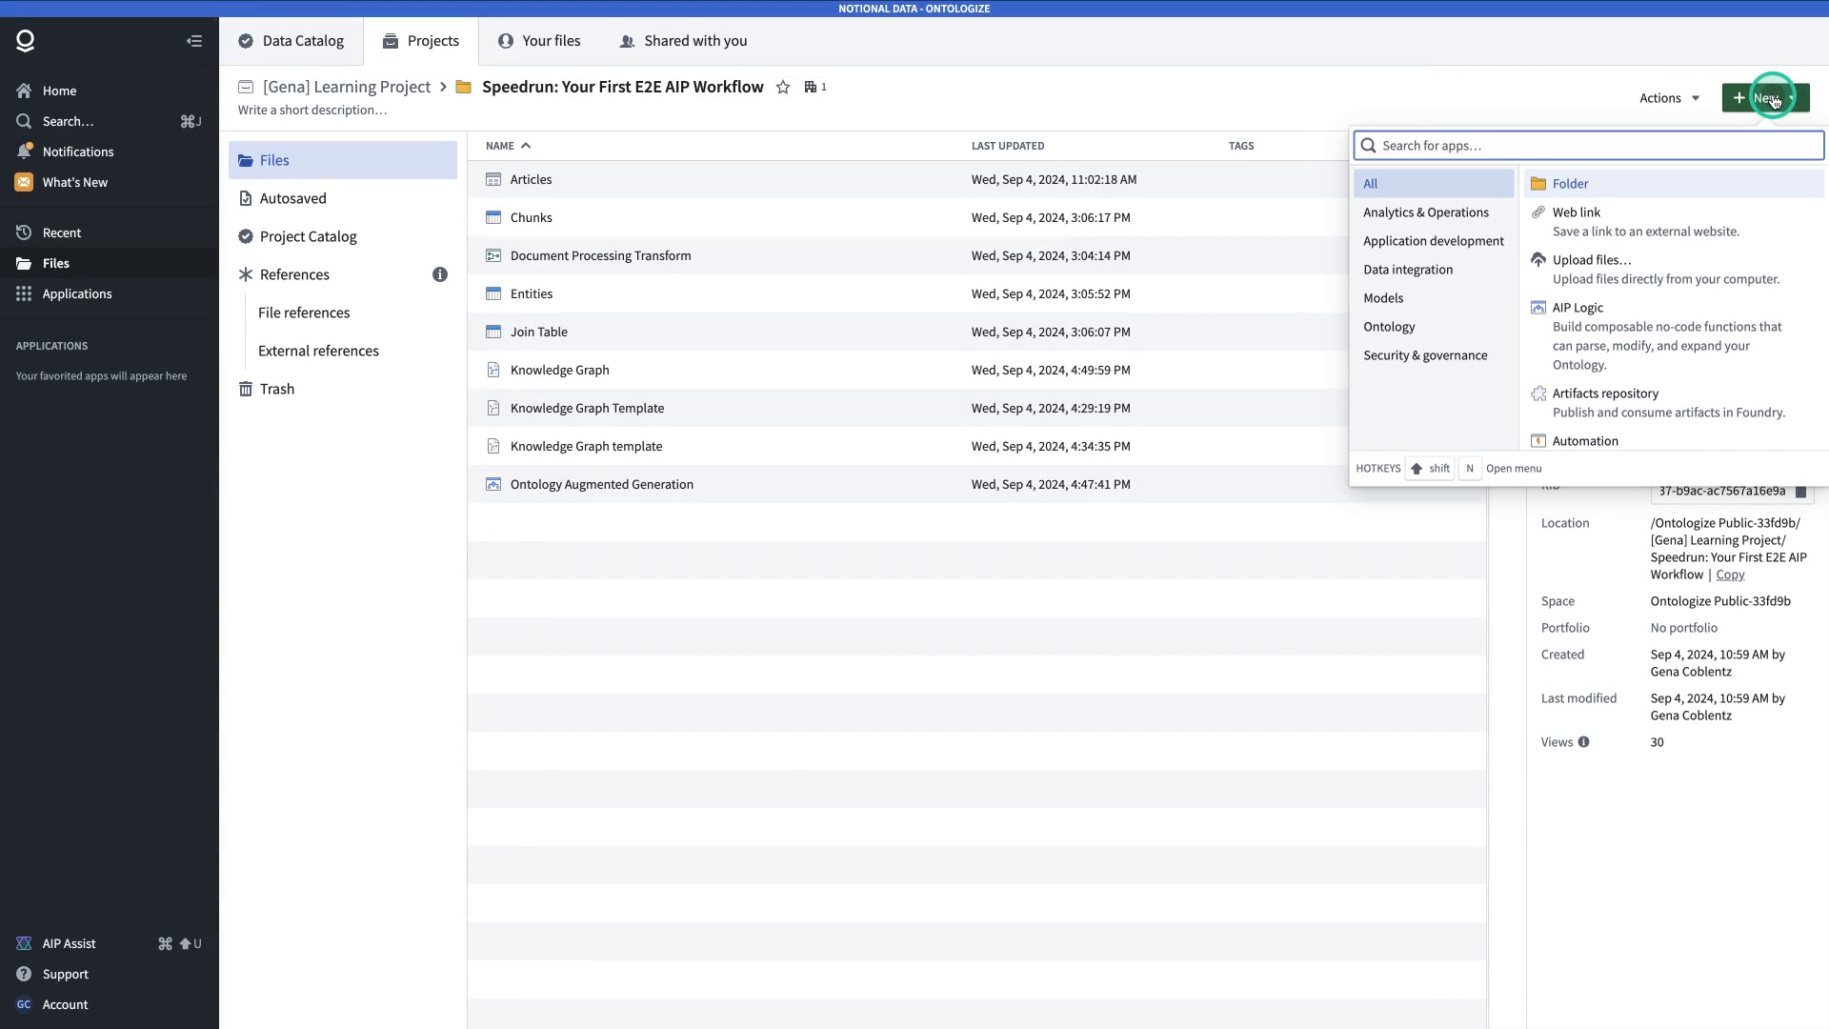
text(worksh)
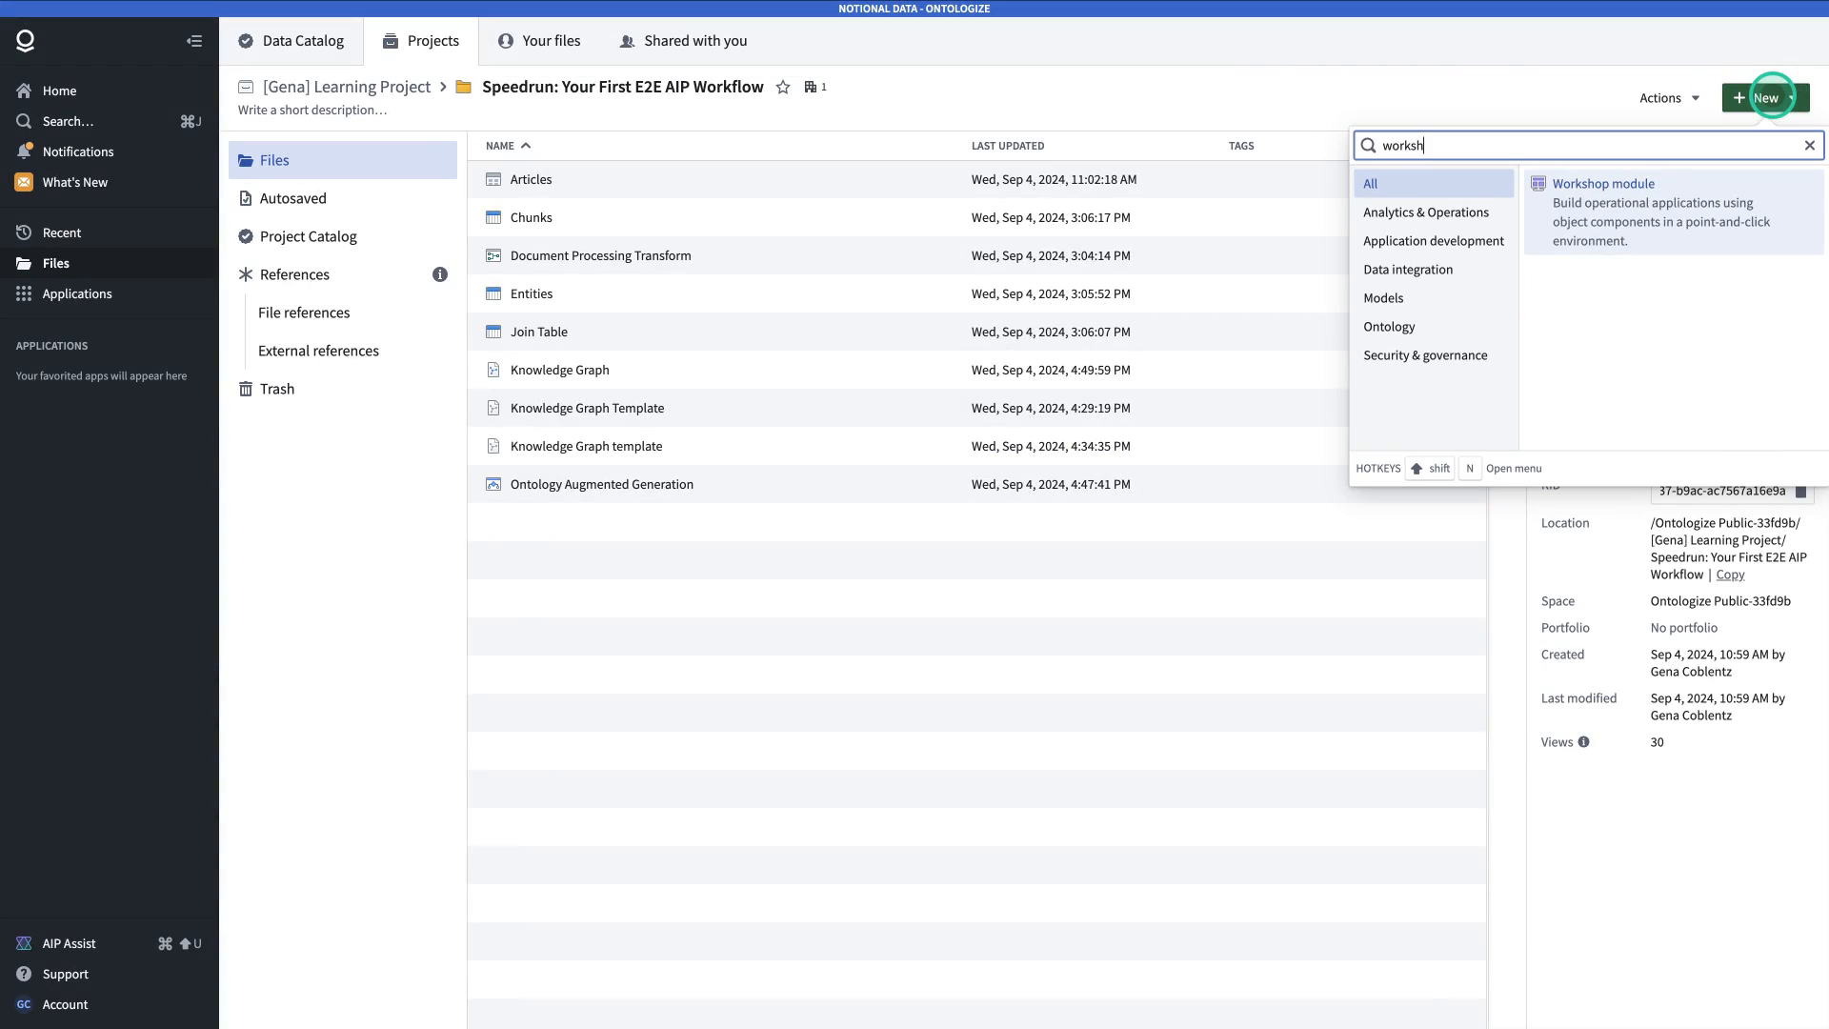
click(1676, 202)
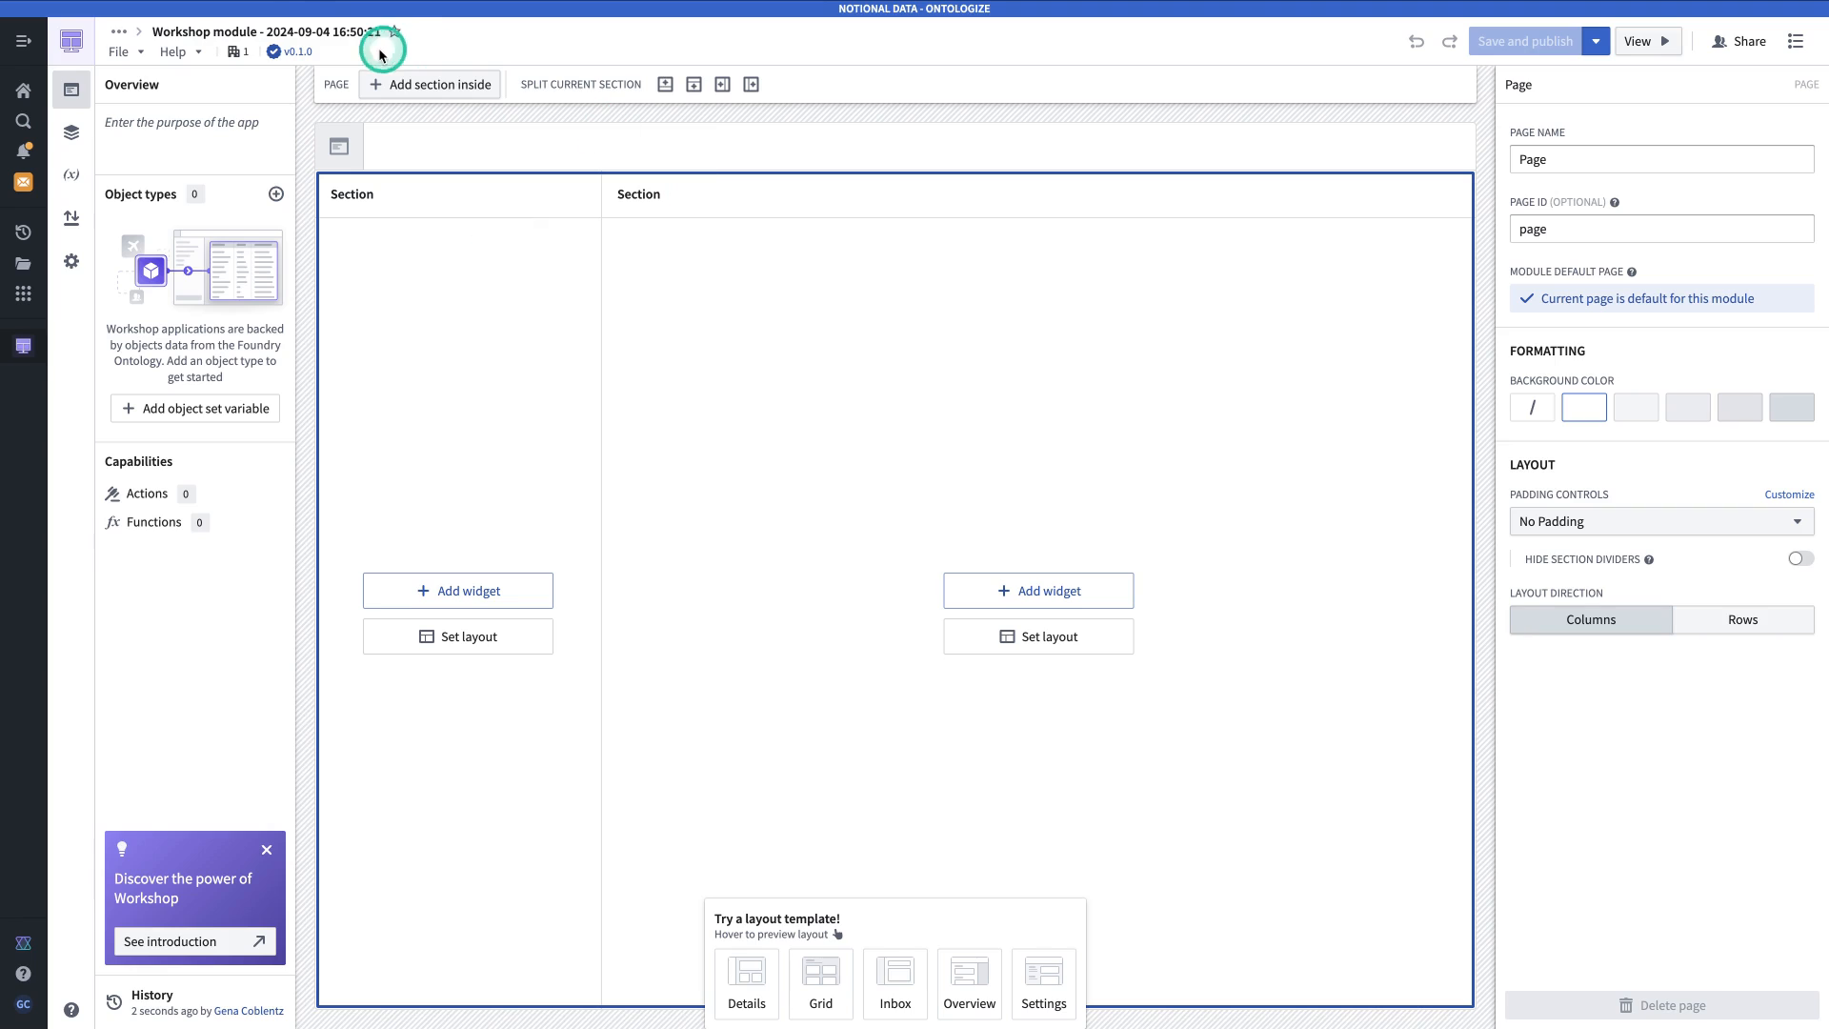
click(295, 30)
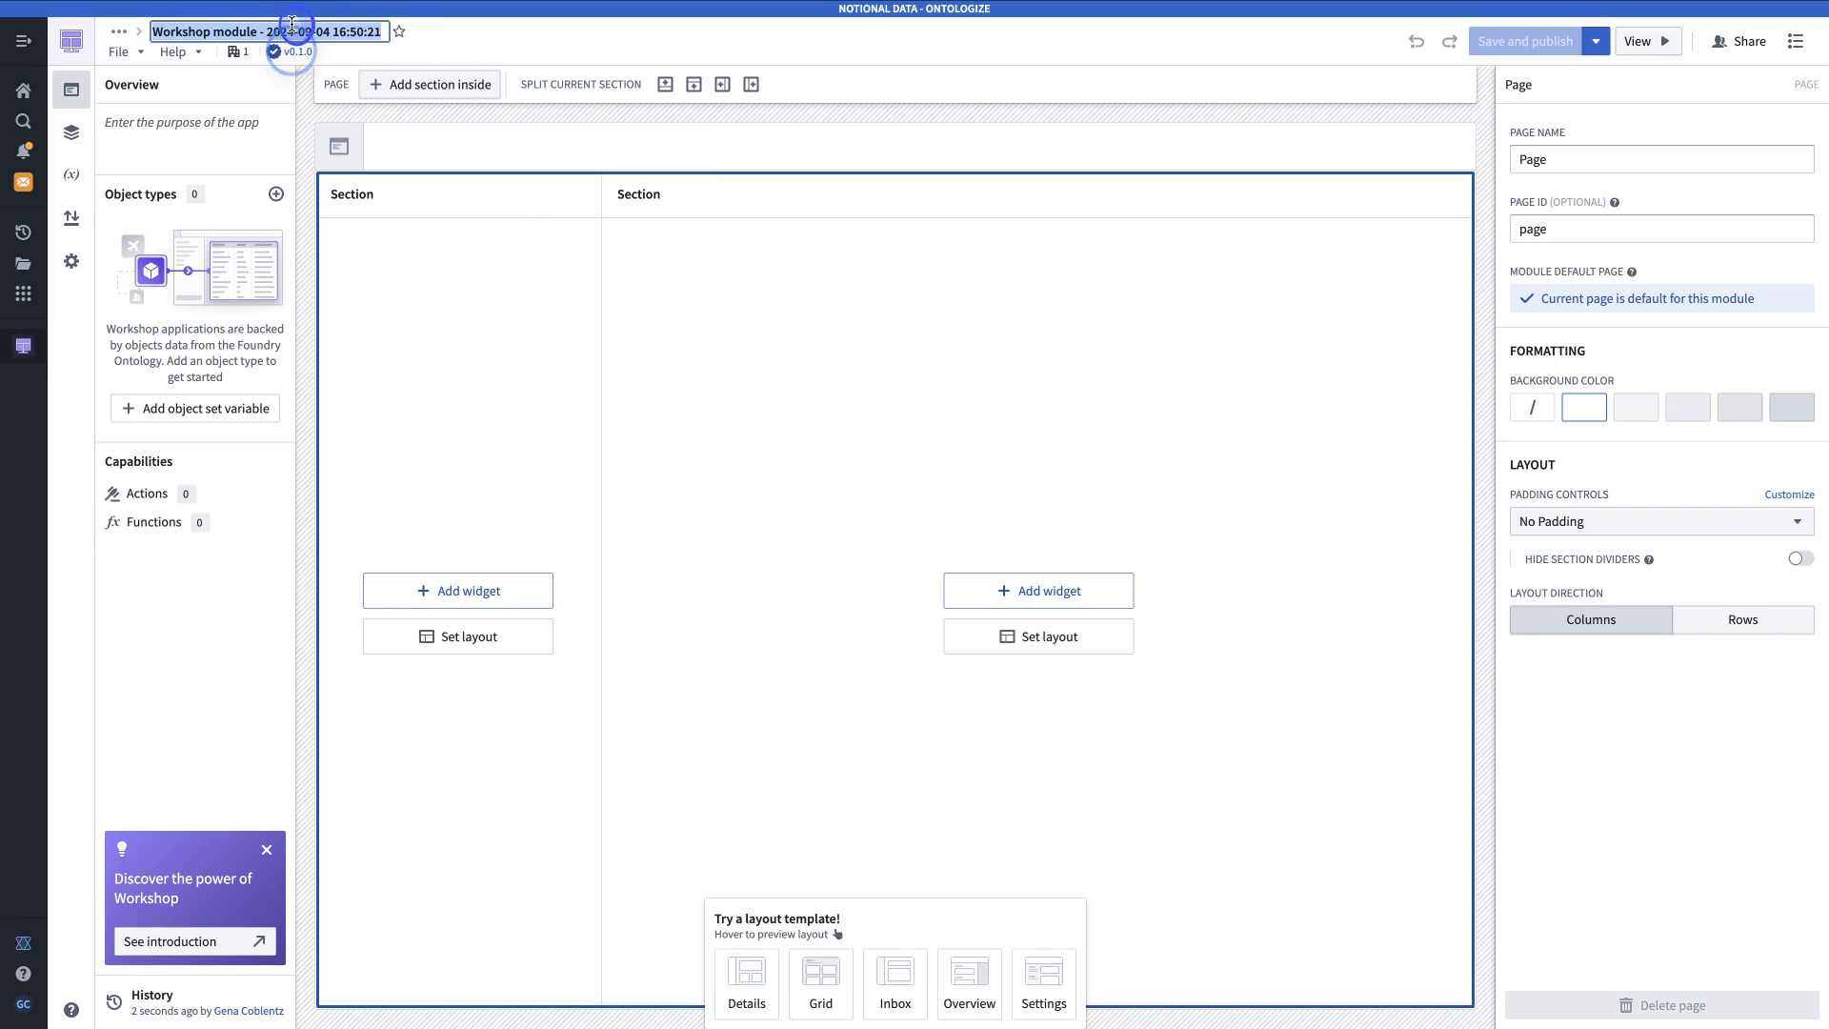
text(Ontology Augmented Generation App)
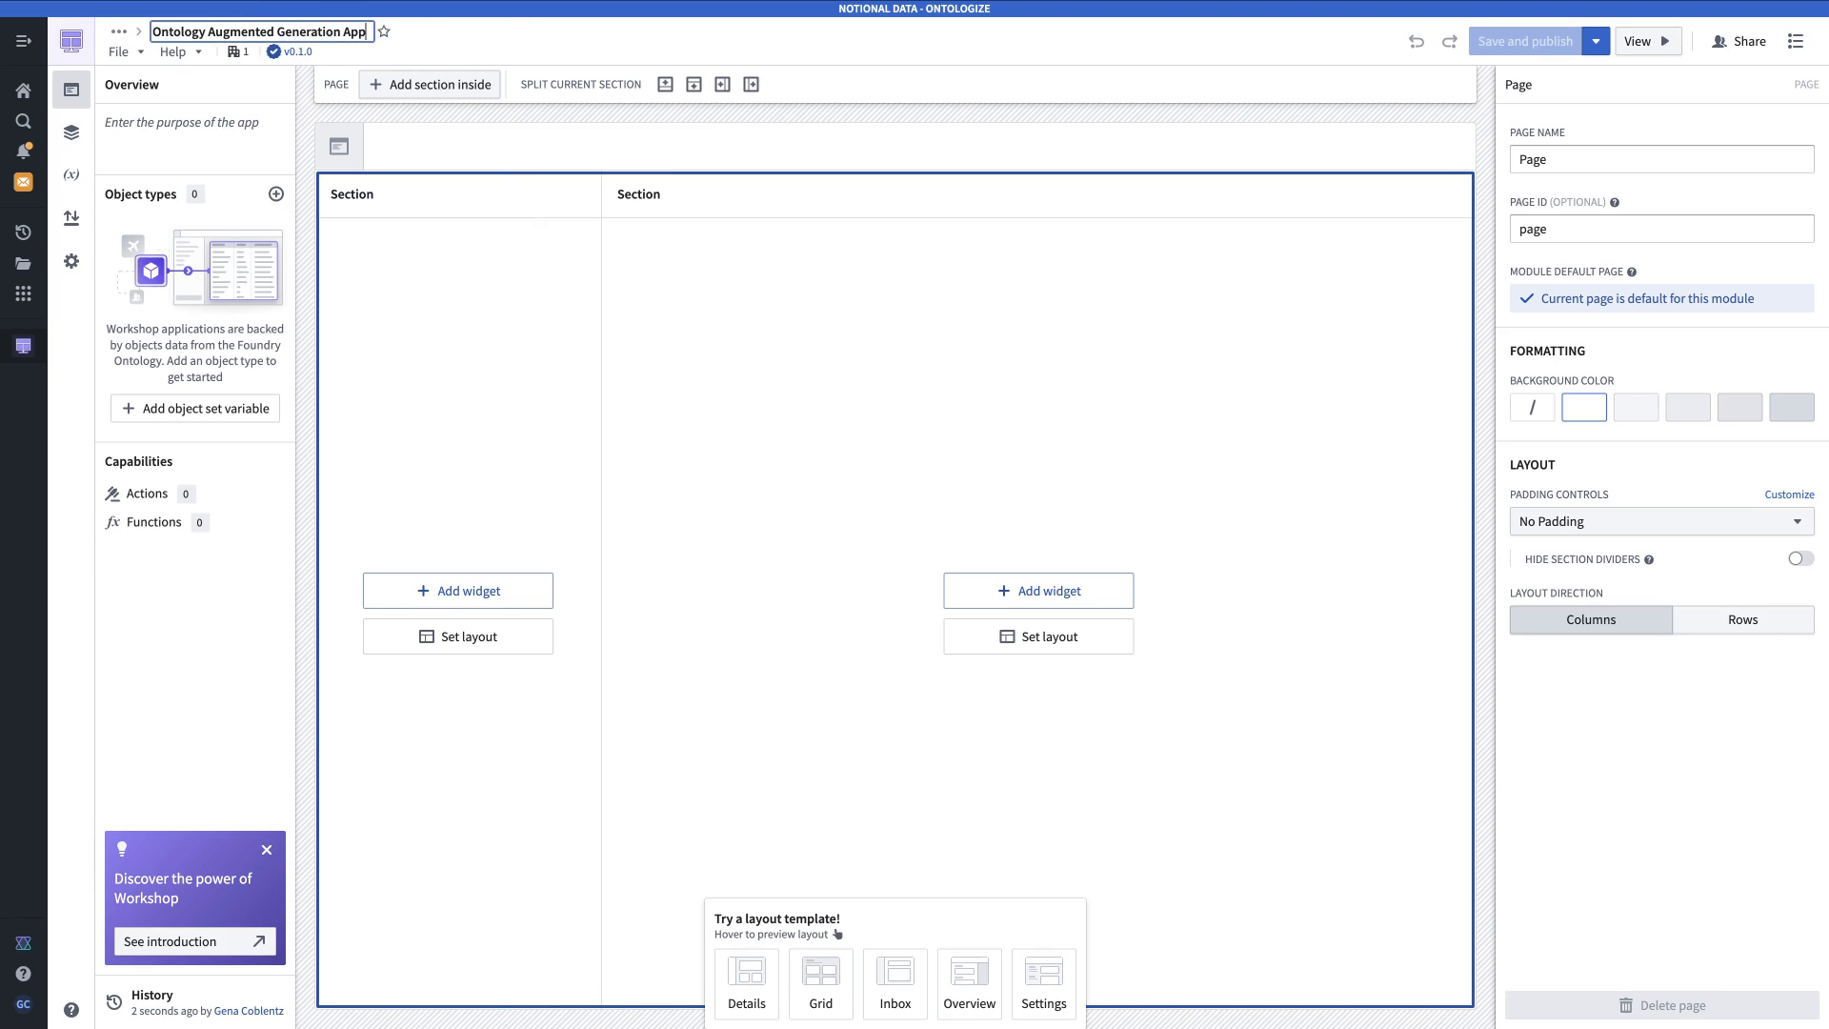
key(Return)
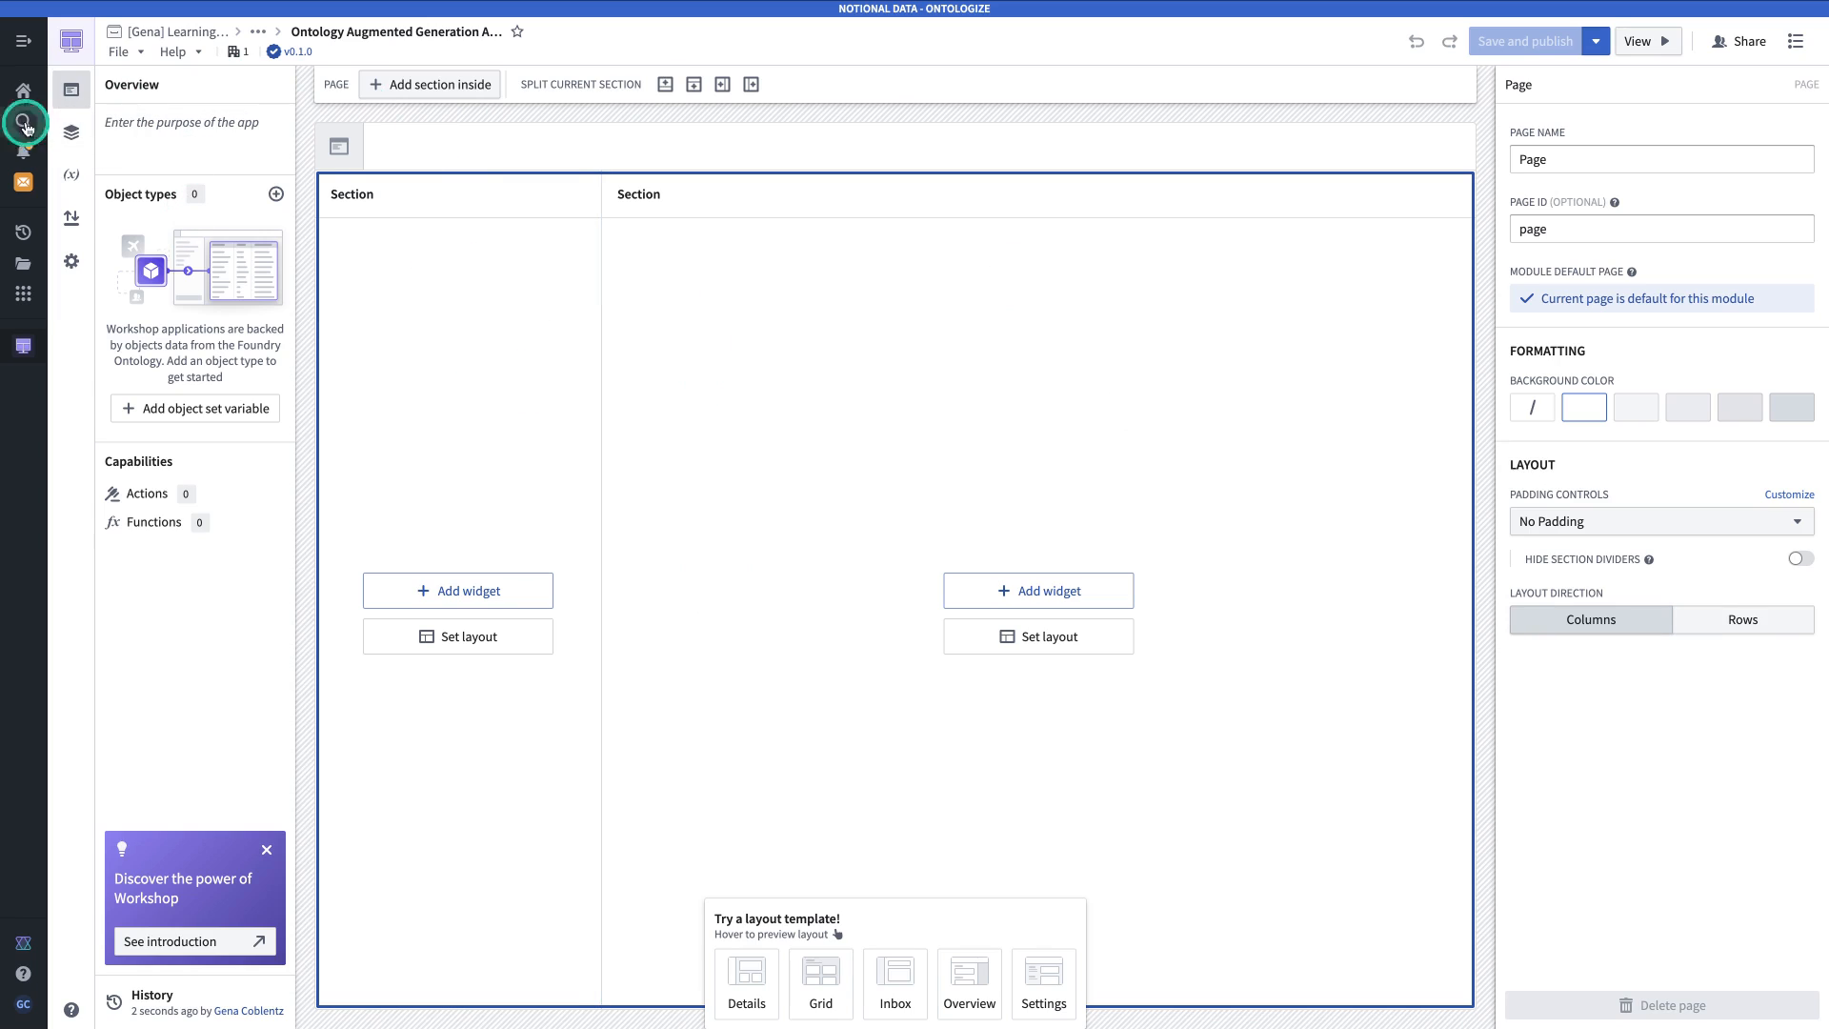
Set the page's padding to Regular and its layout direction to Rows.
click(74, 135)
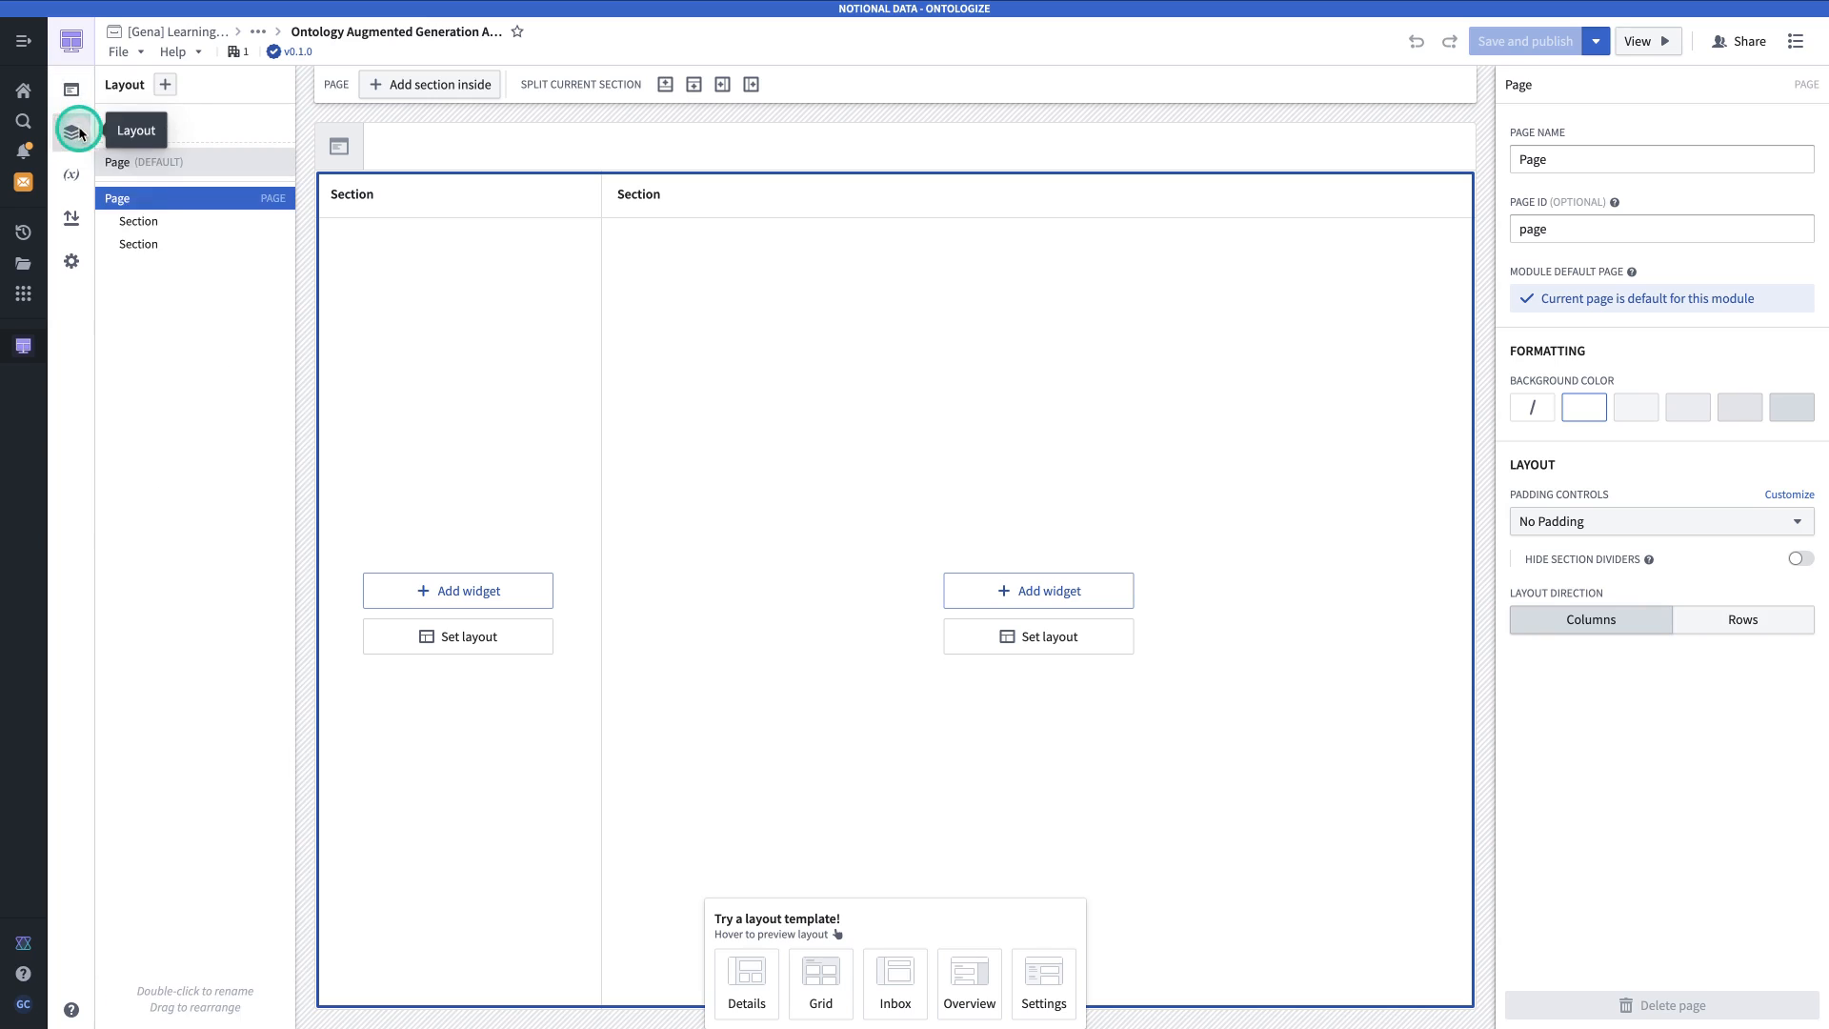
click(146, 194)
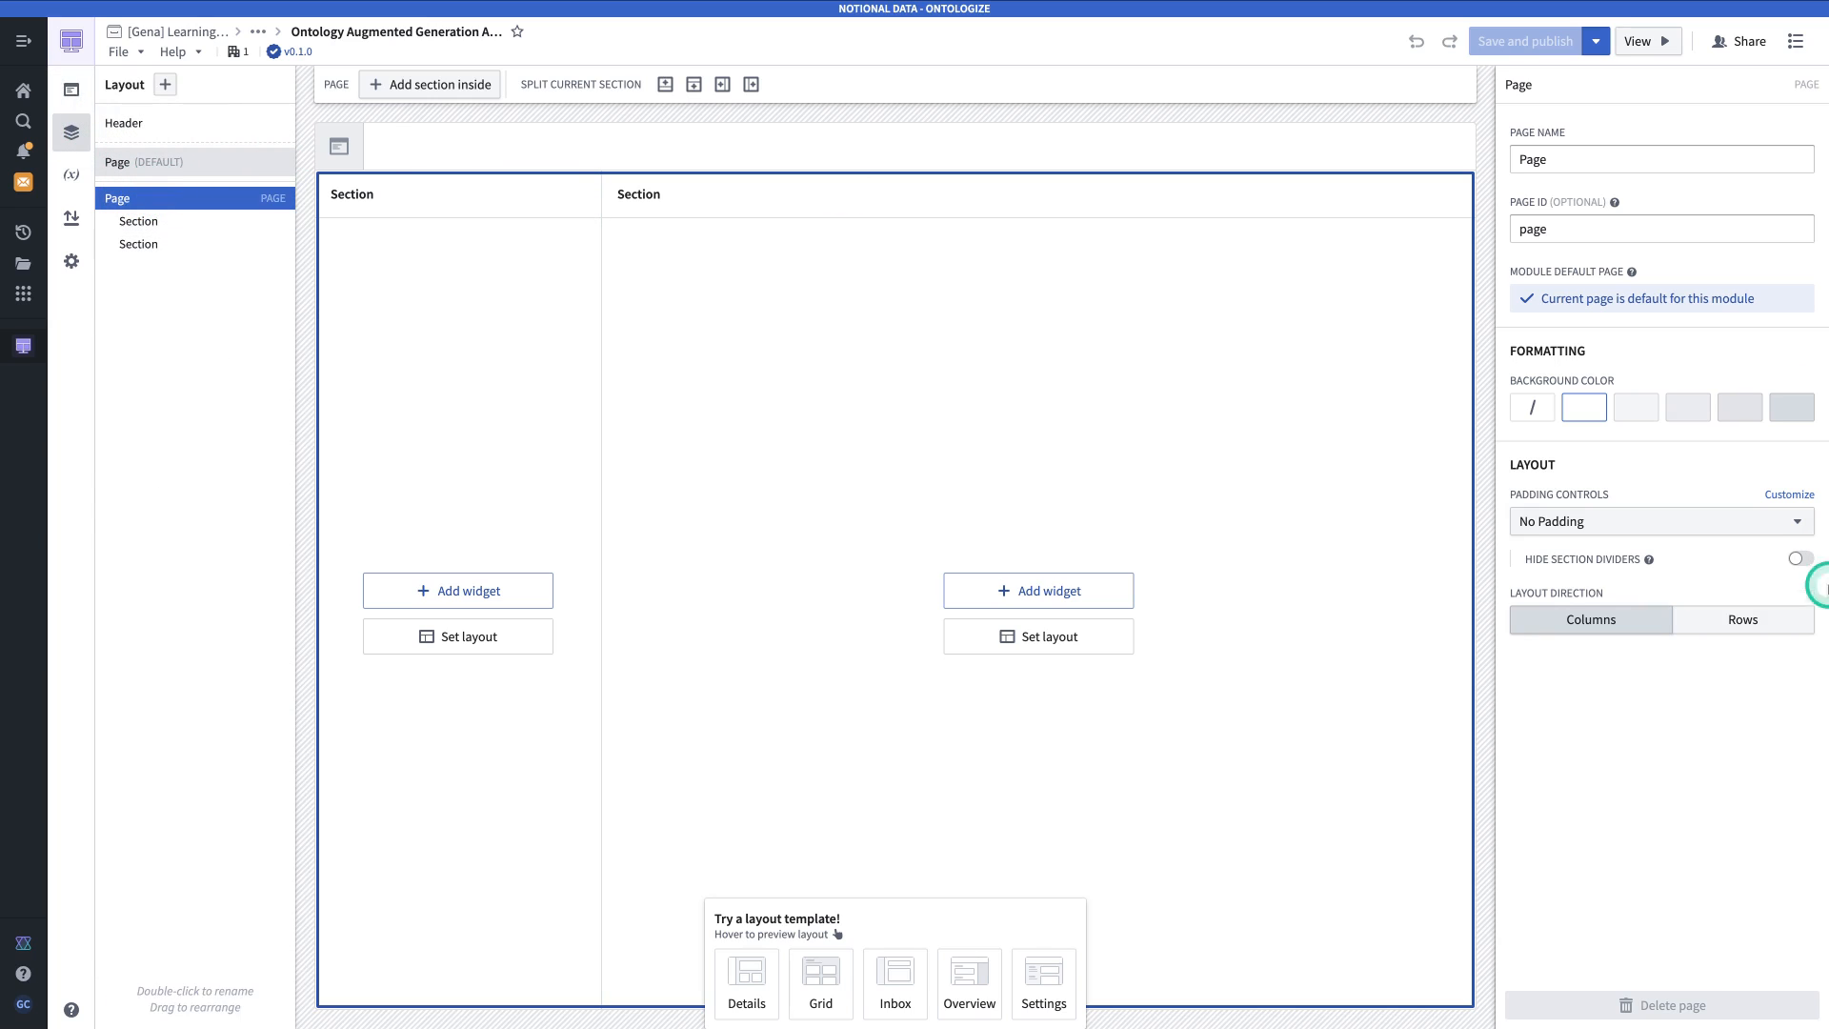
click(1576, 531)
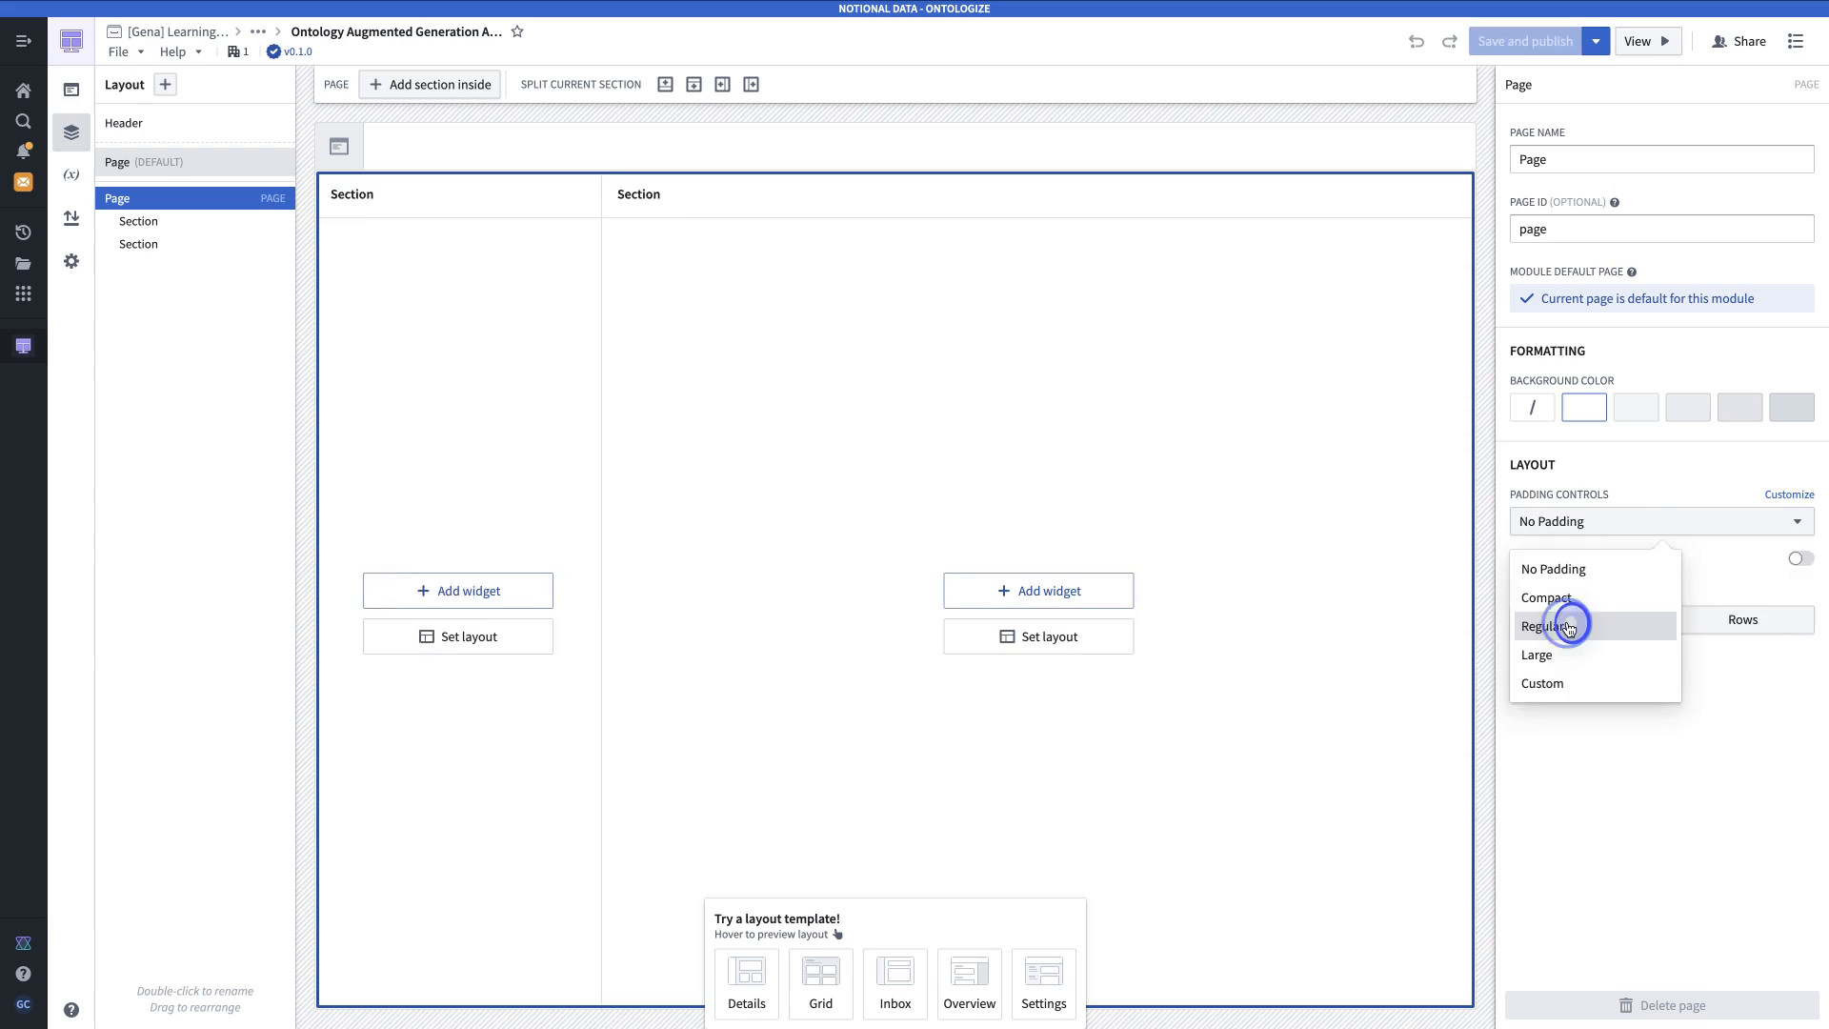
click(1569, 628)
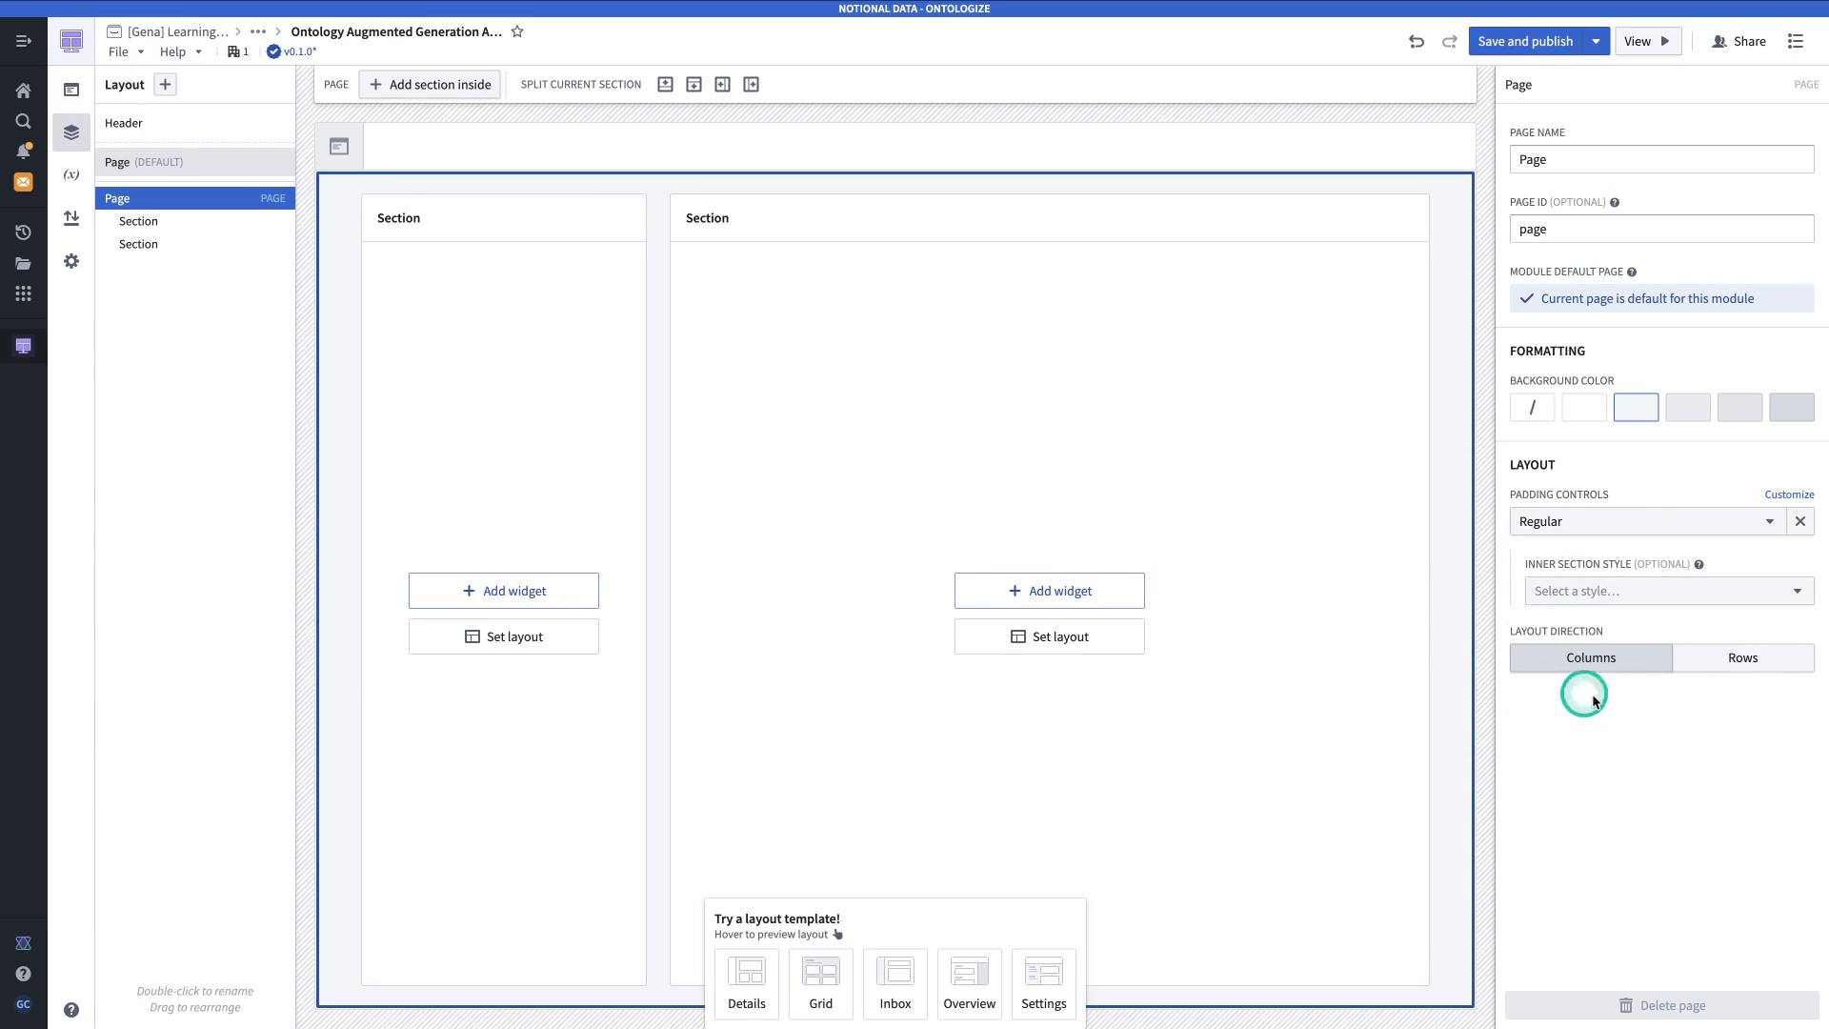
click(1749, 660)
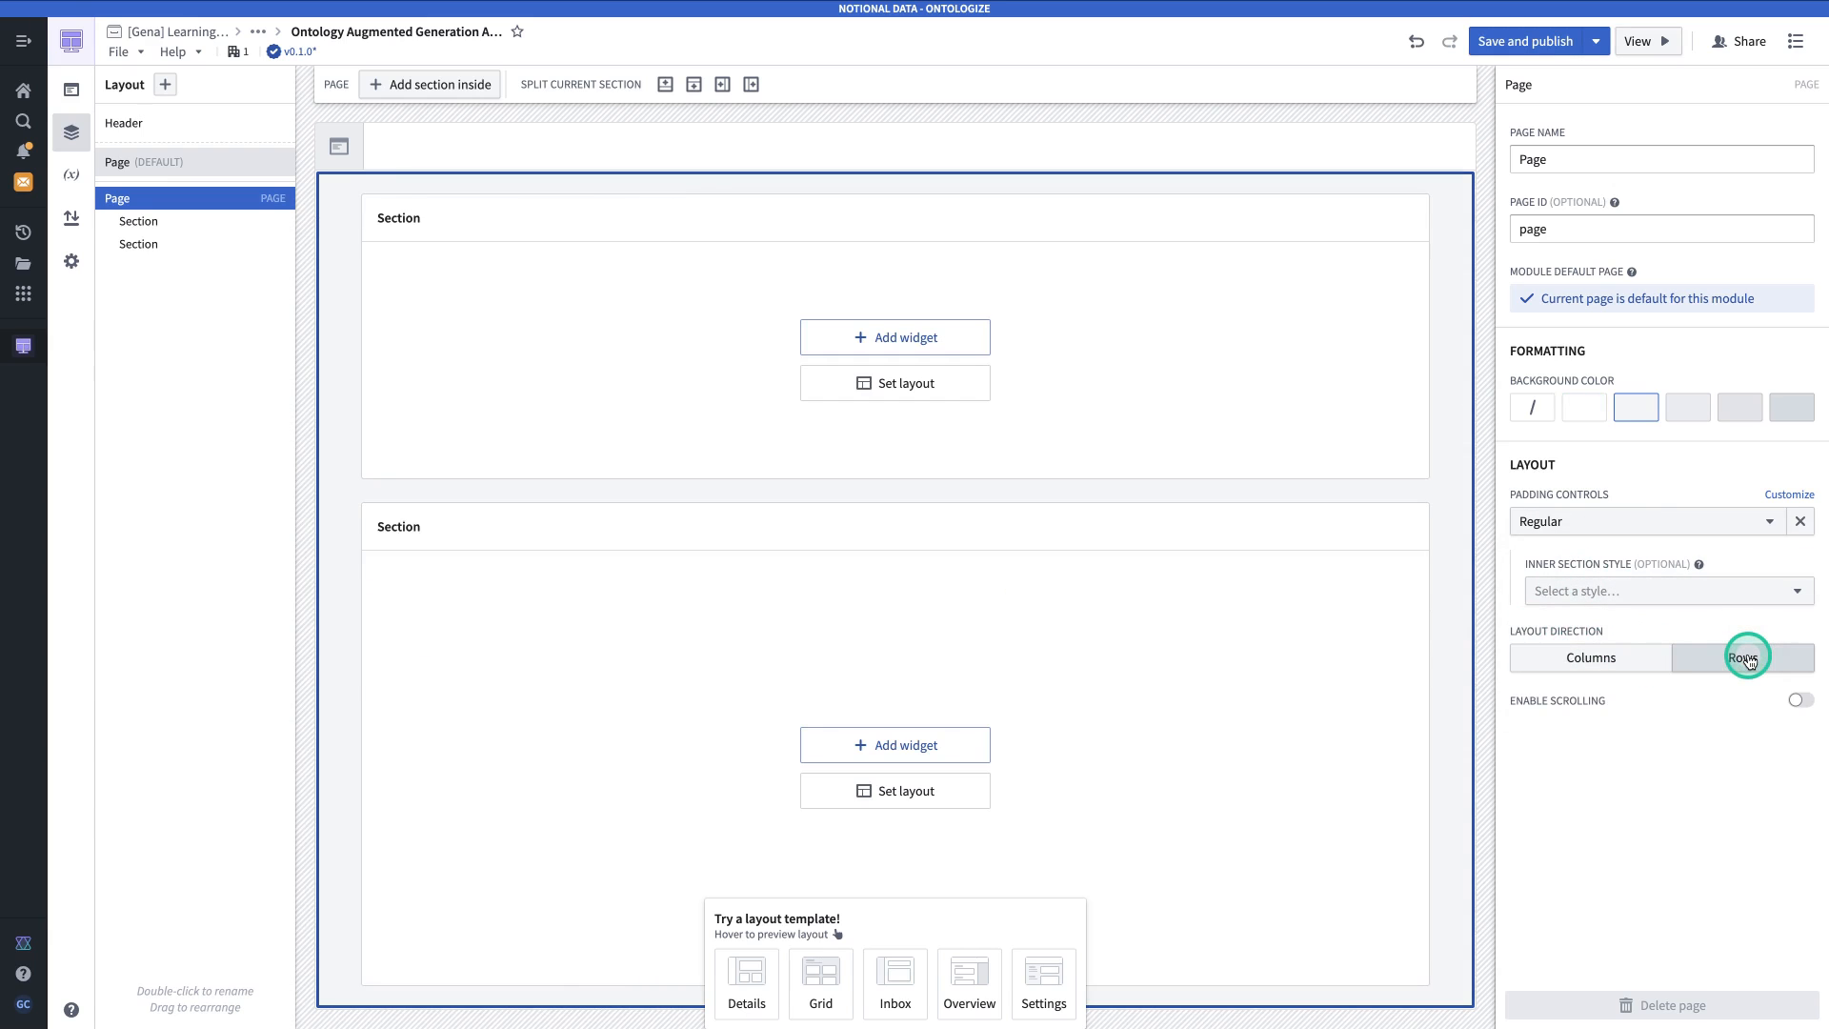
Add a new section above the page's first section and place a Text input widget in it.
click(1029, 249)
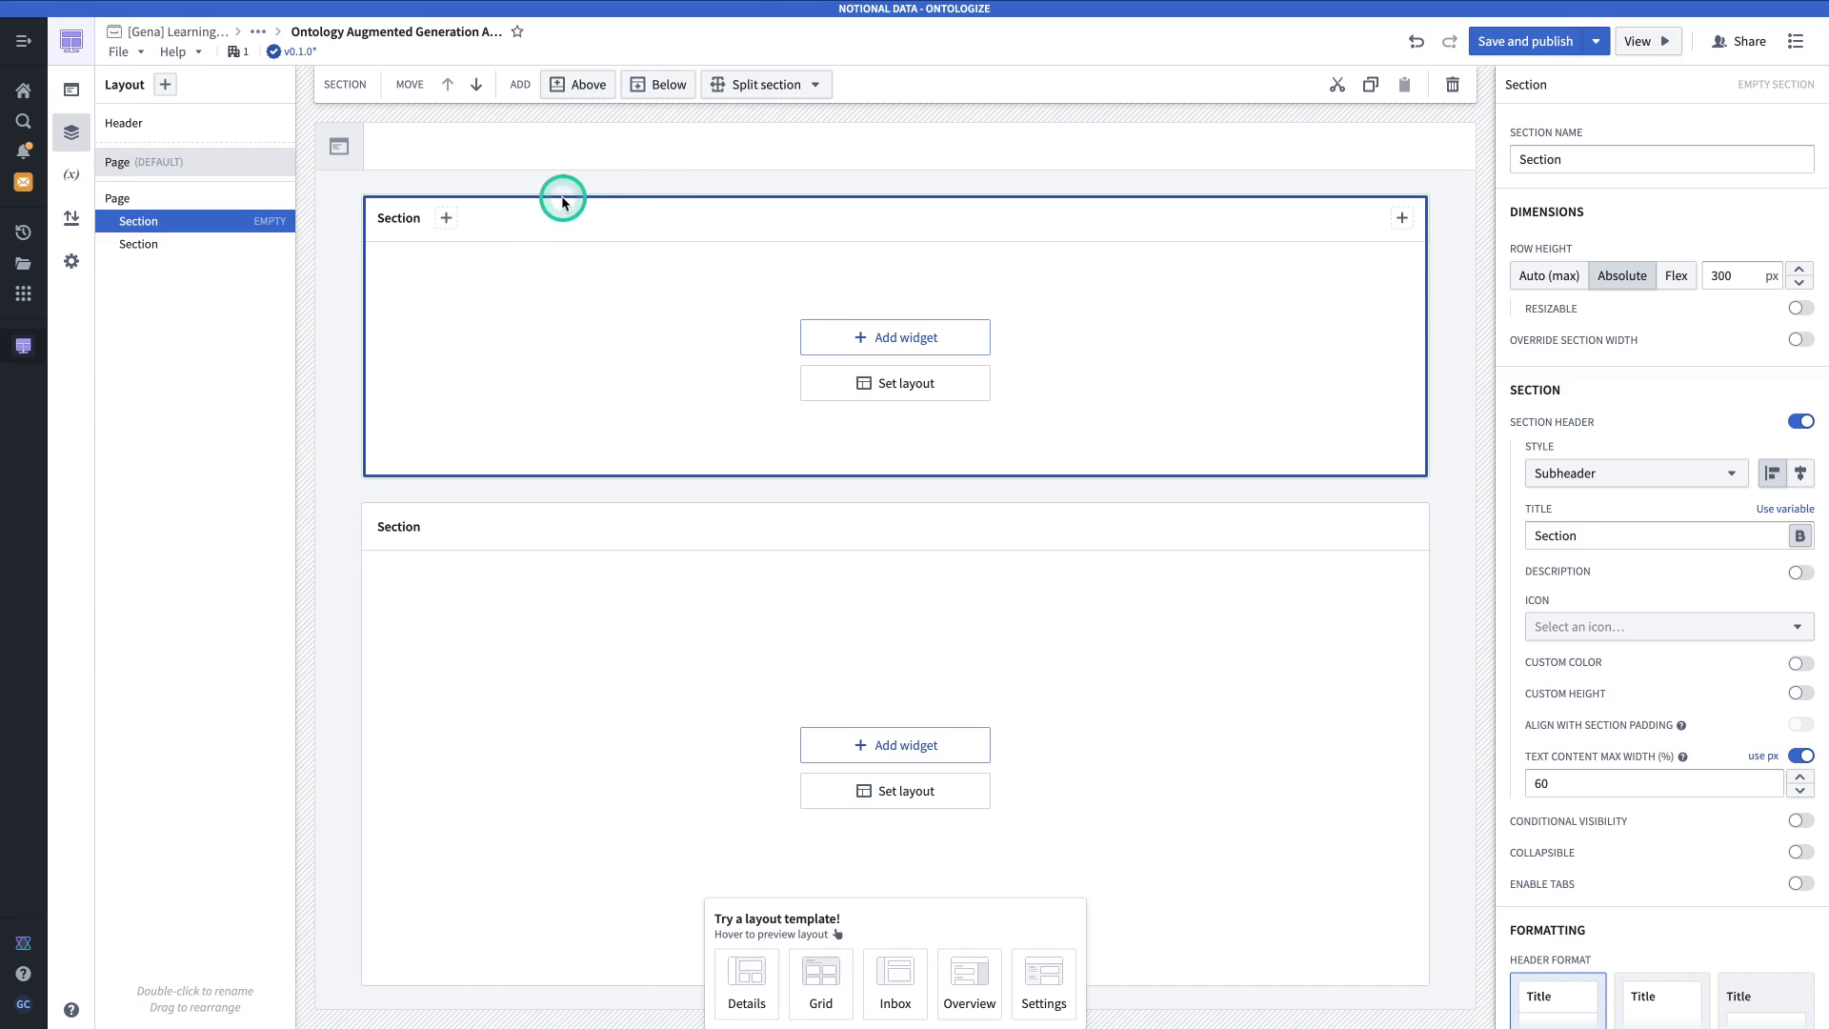
click(570, 81)
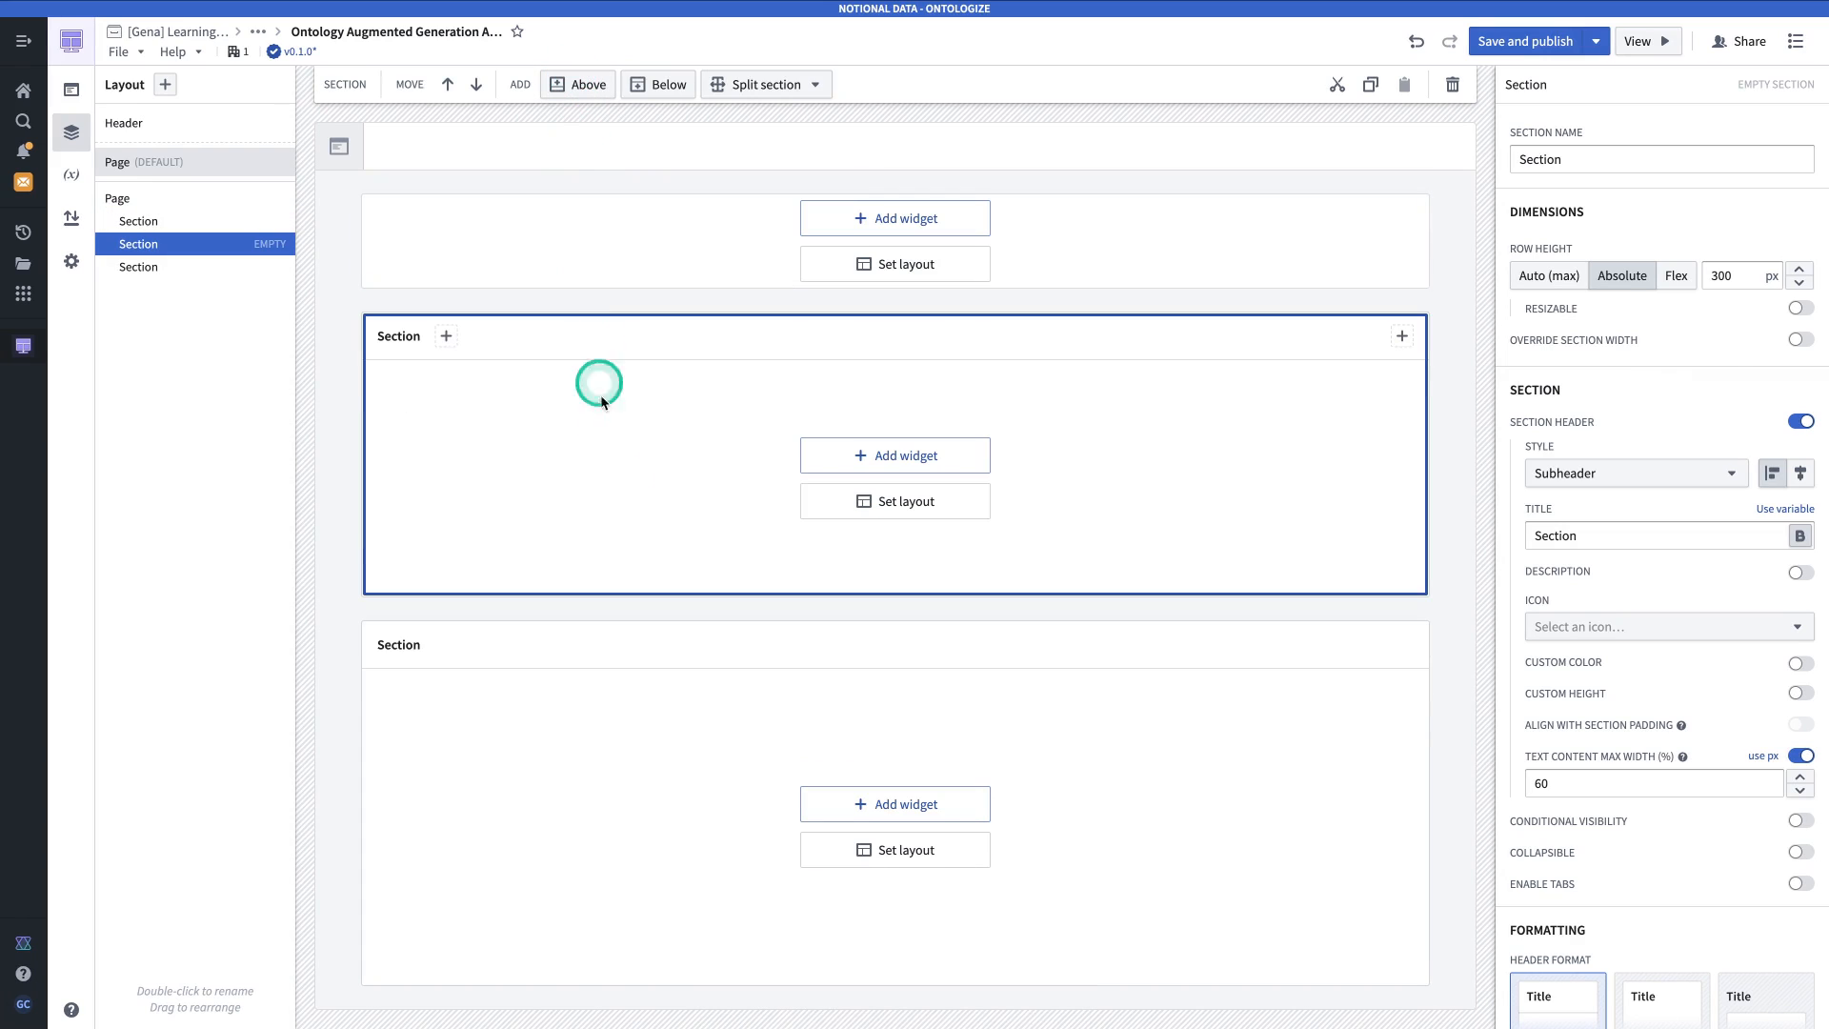
click(952, 229)
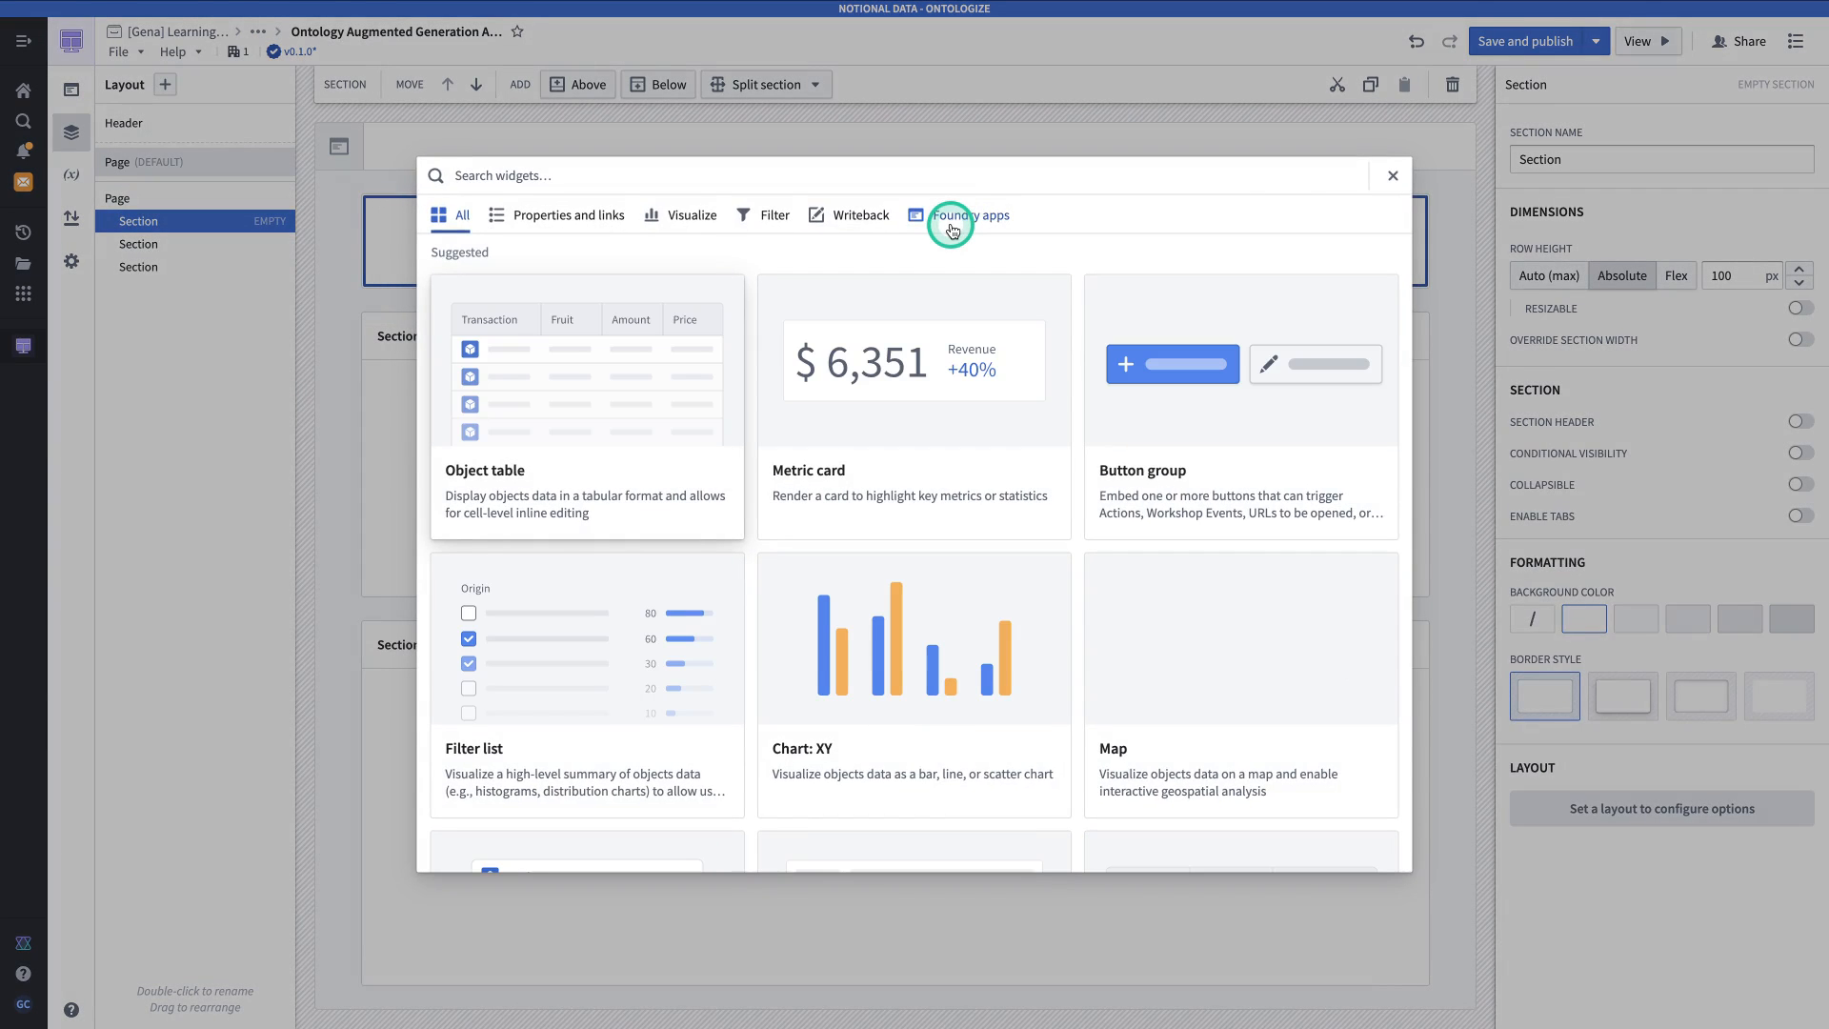
text(text)
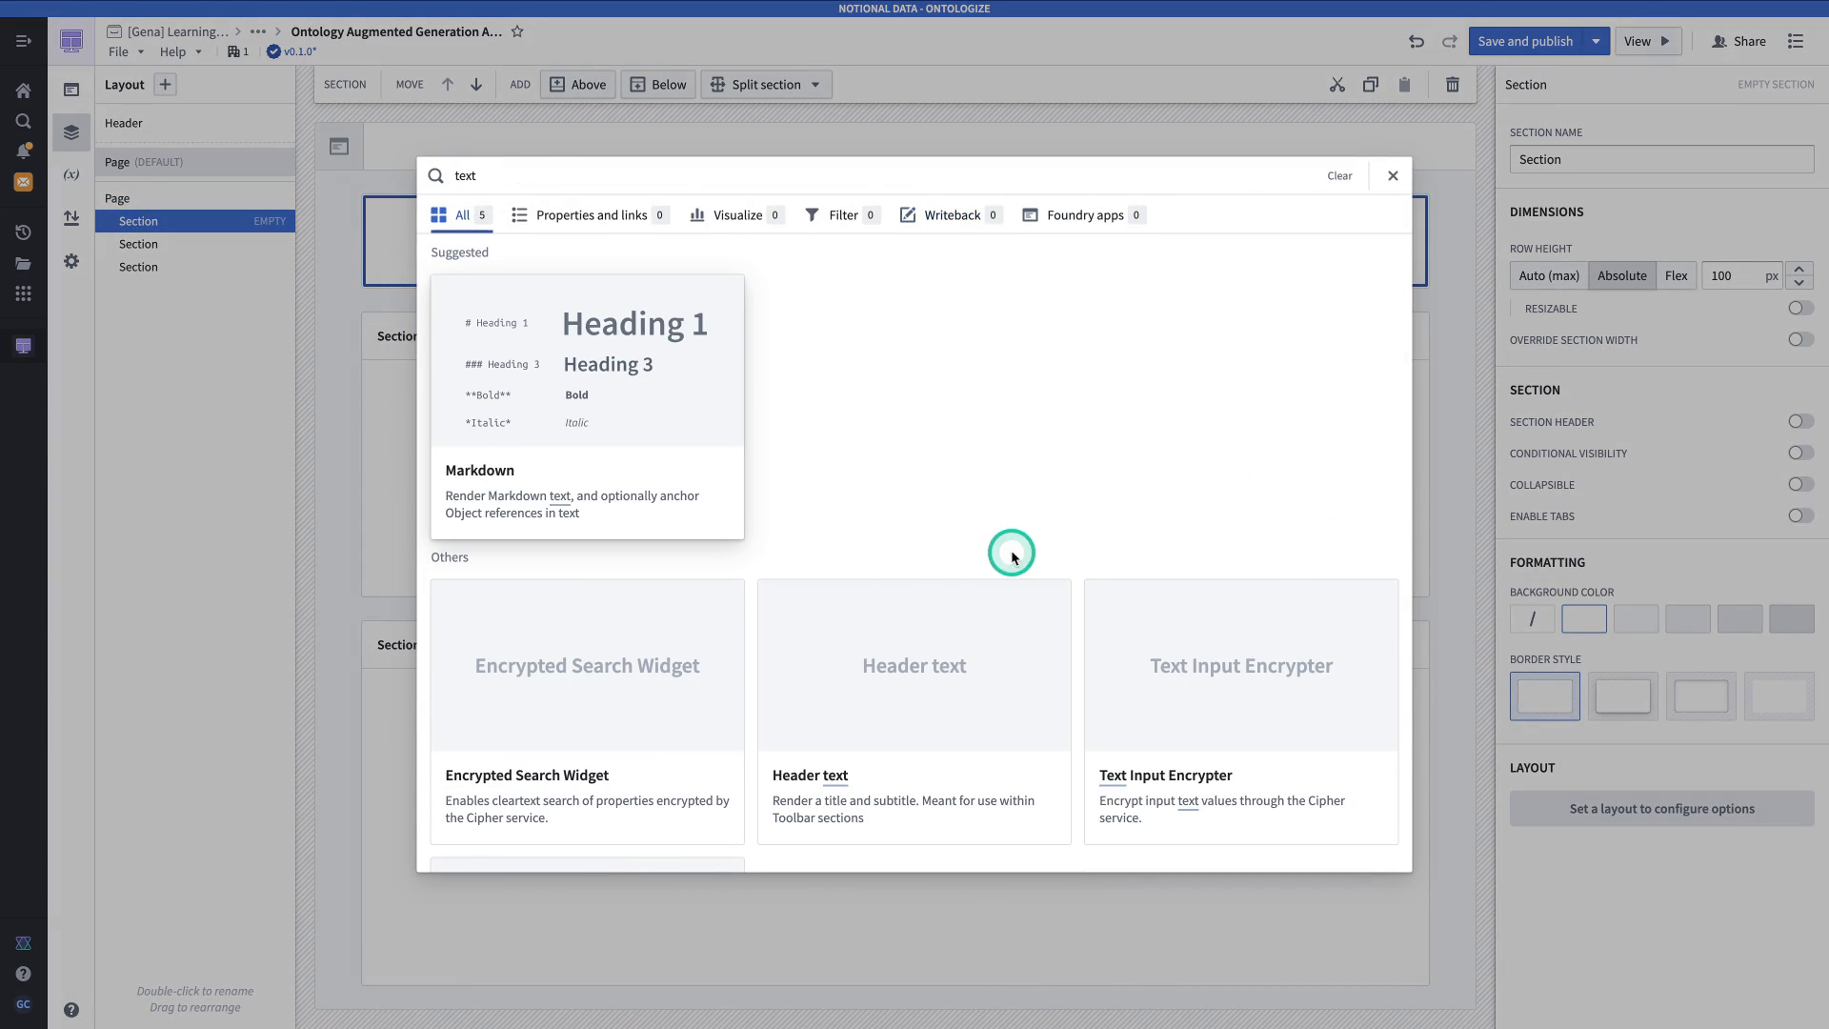
scroll(1009, 552, down, 3)
click(492, 741)
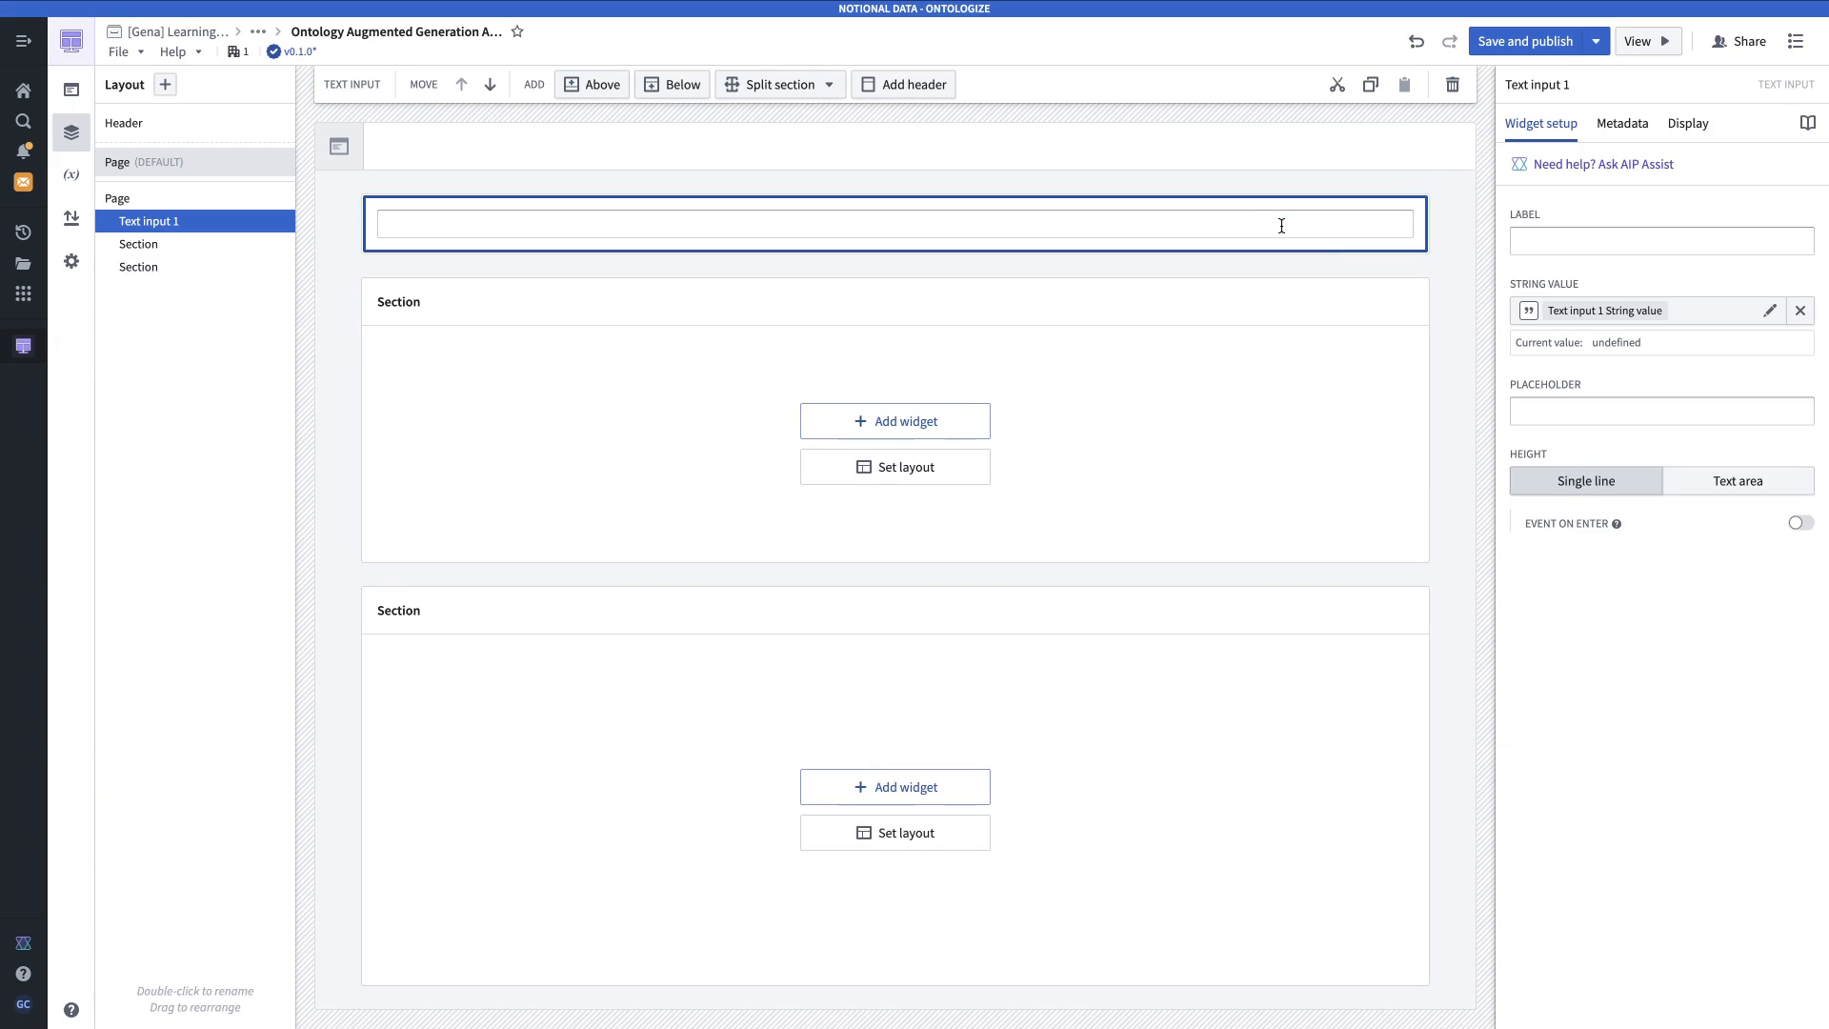
Label the text input "Type your question here", enter "hello" as a test value and rename its string variable "User Question".
click(1529, 236)
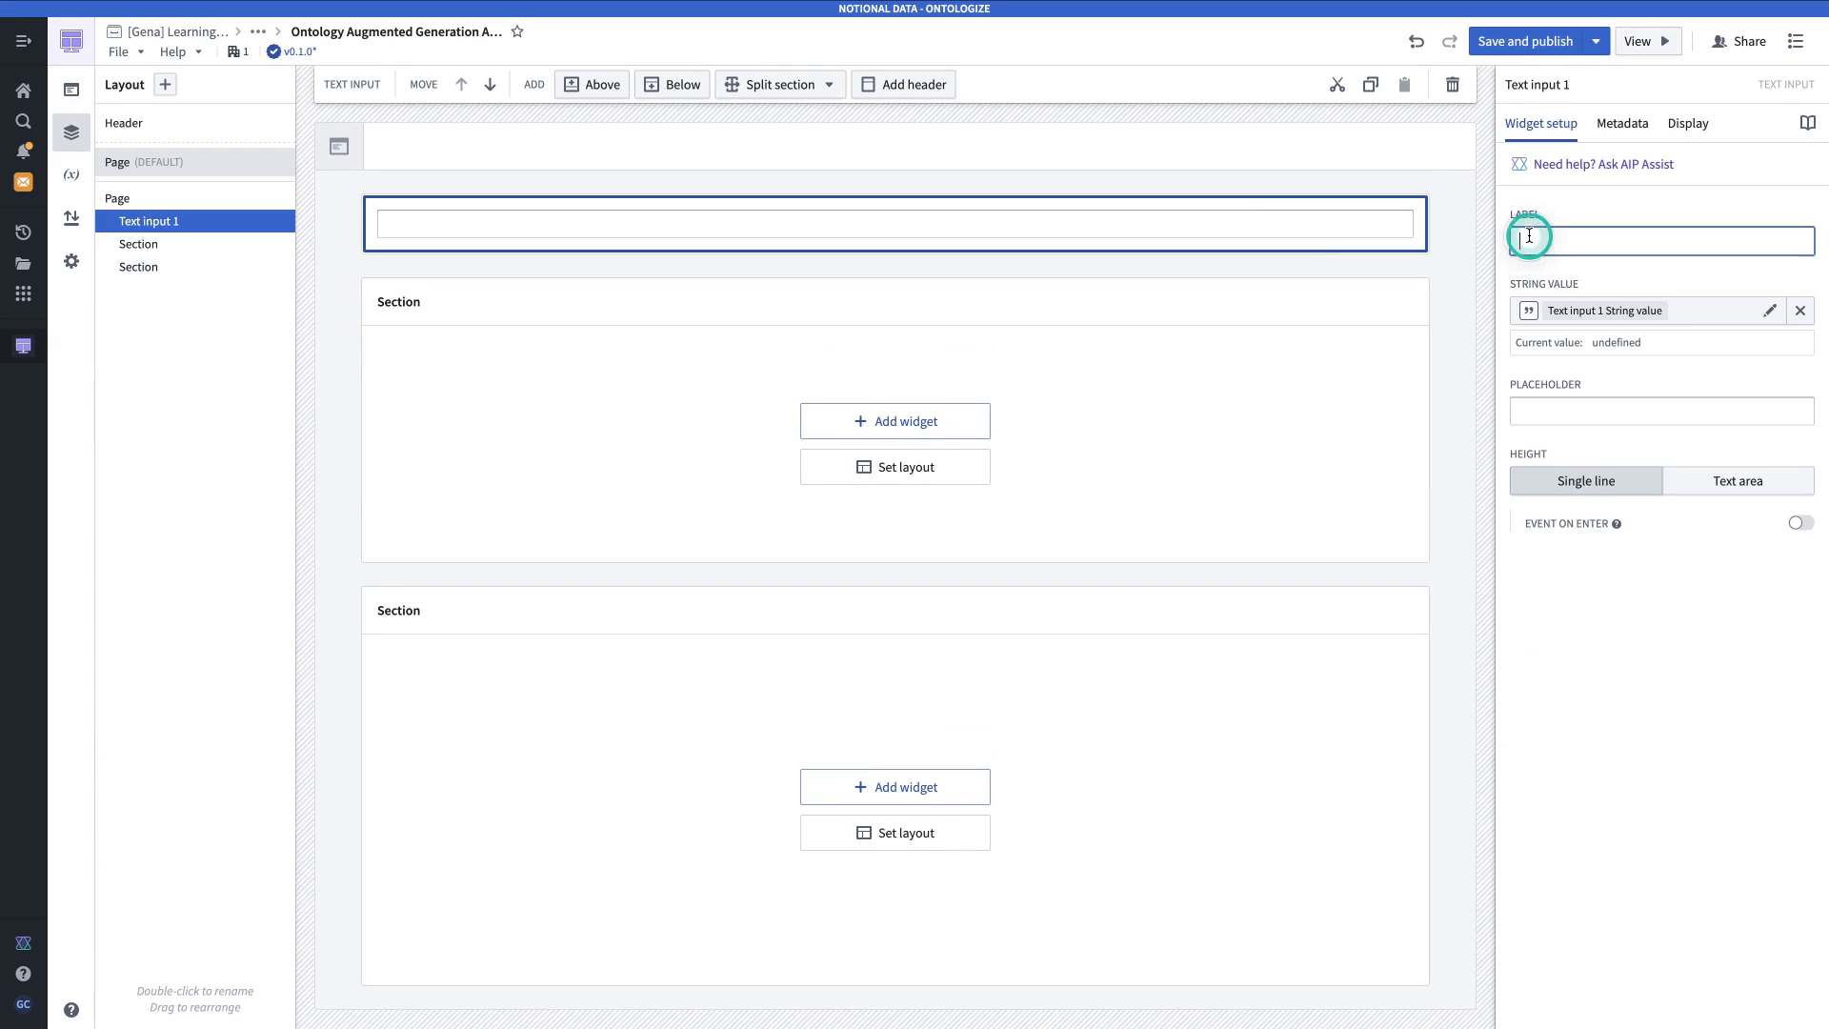
text(Type your question here)
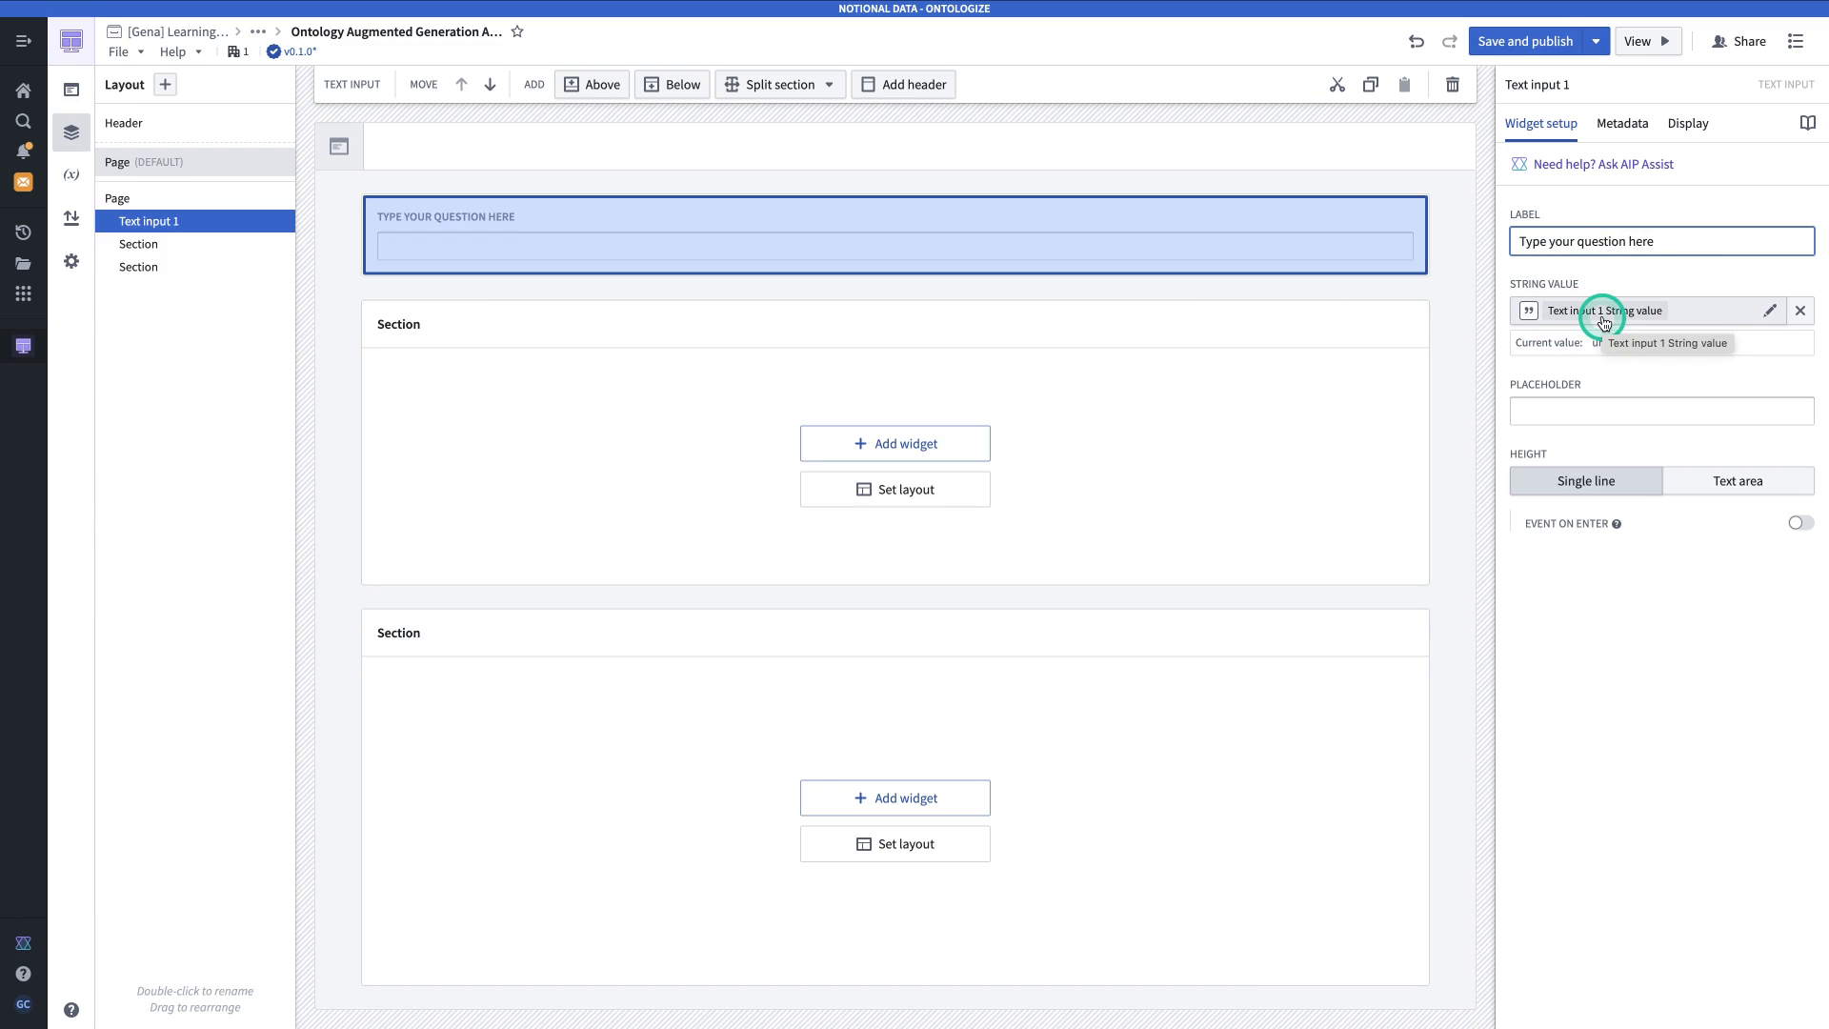
click(387, 246)
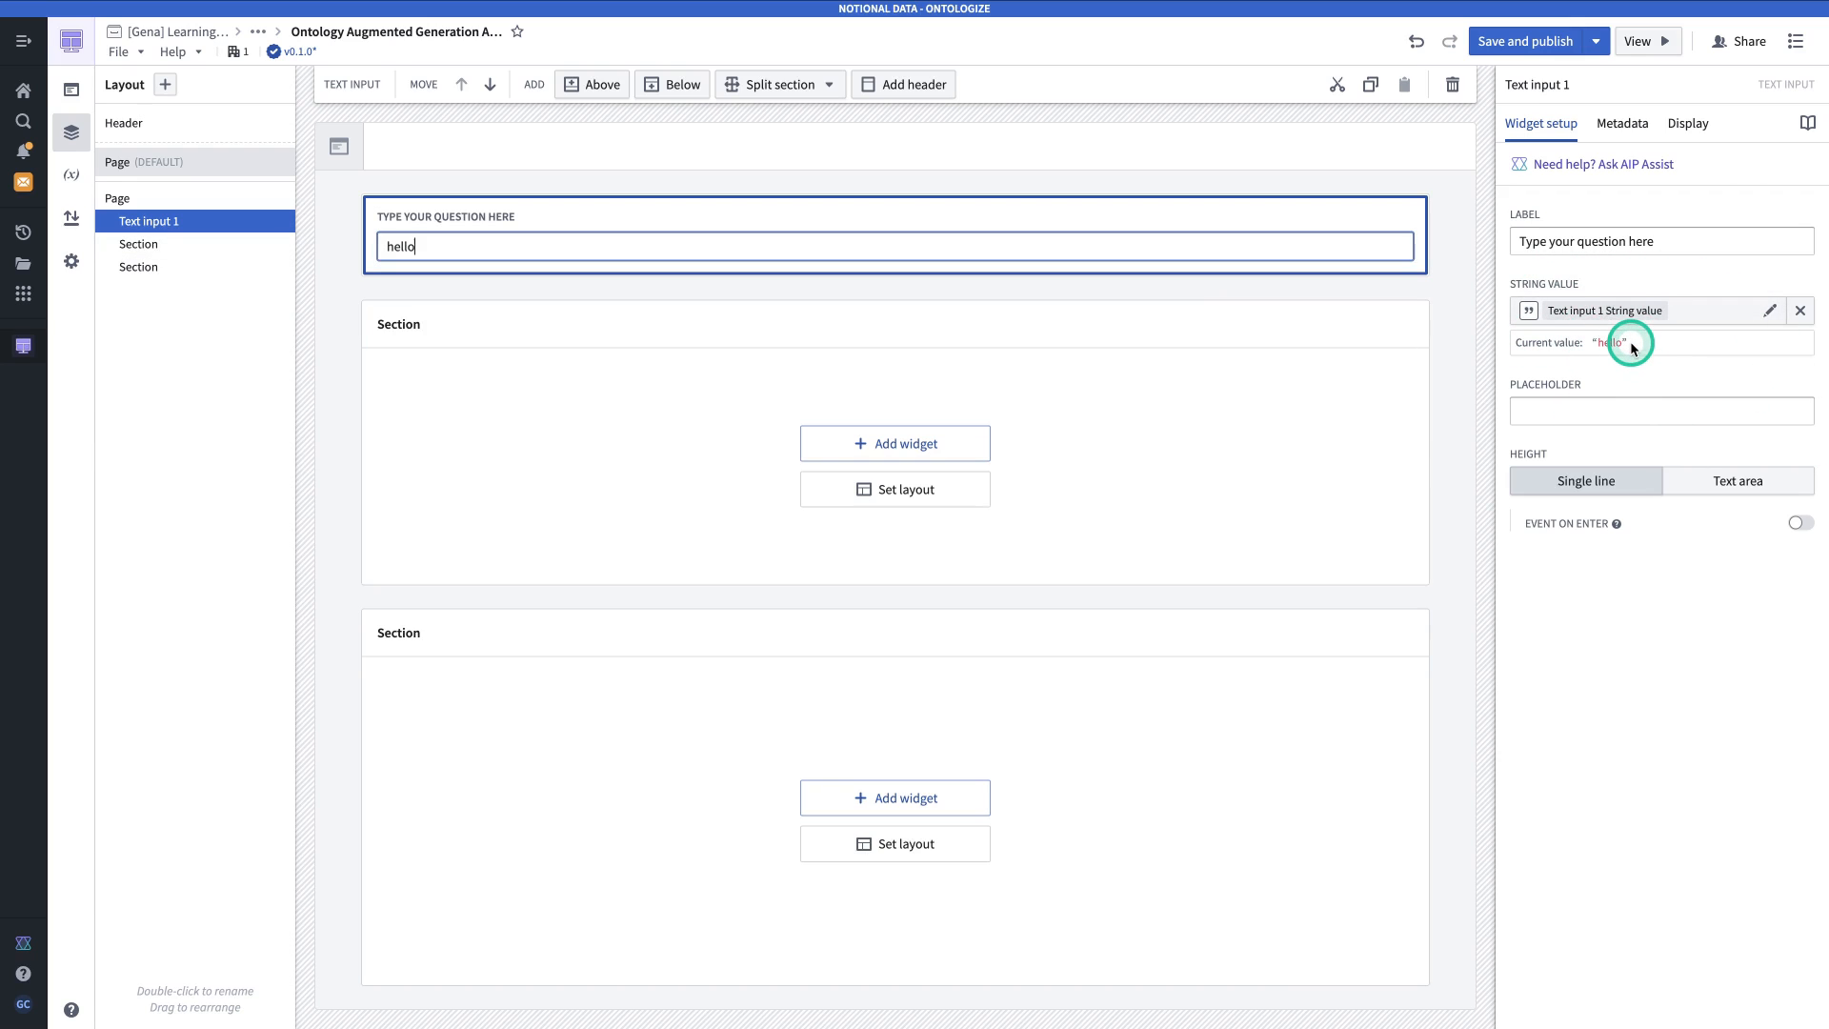
click(1612, 310)
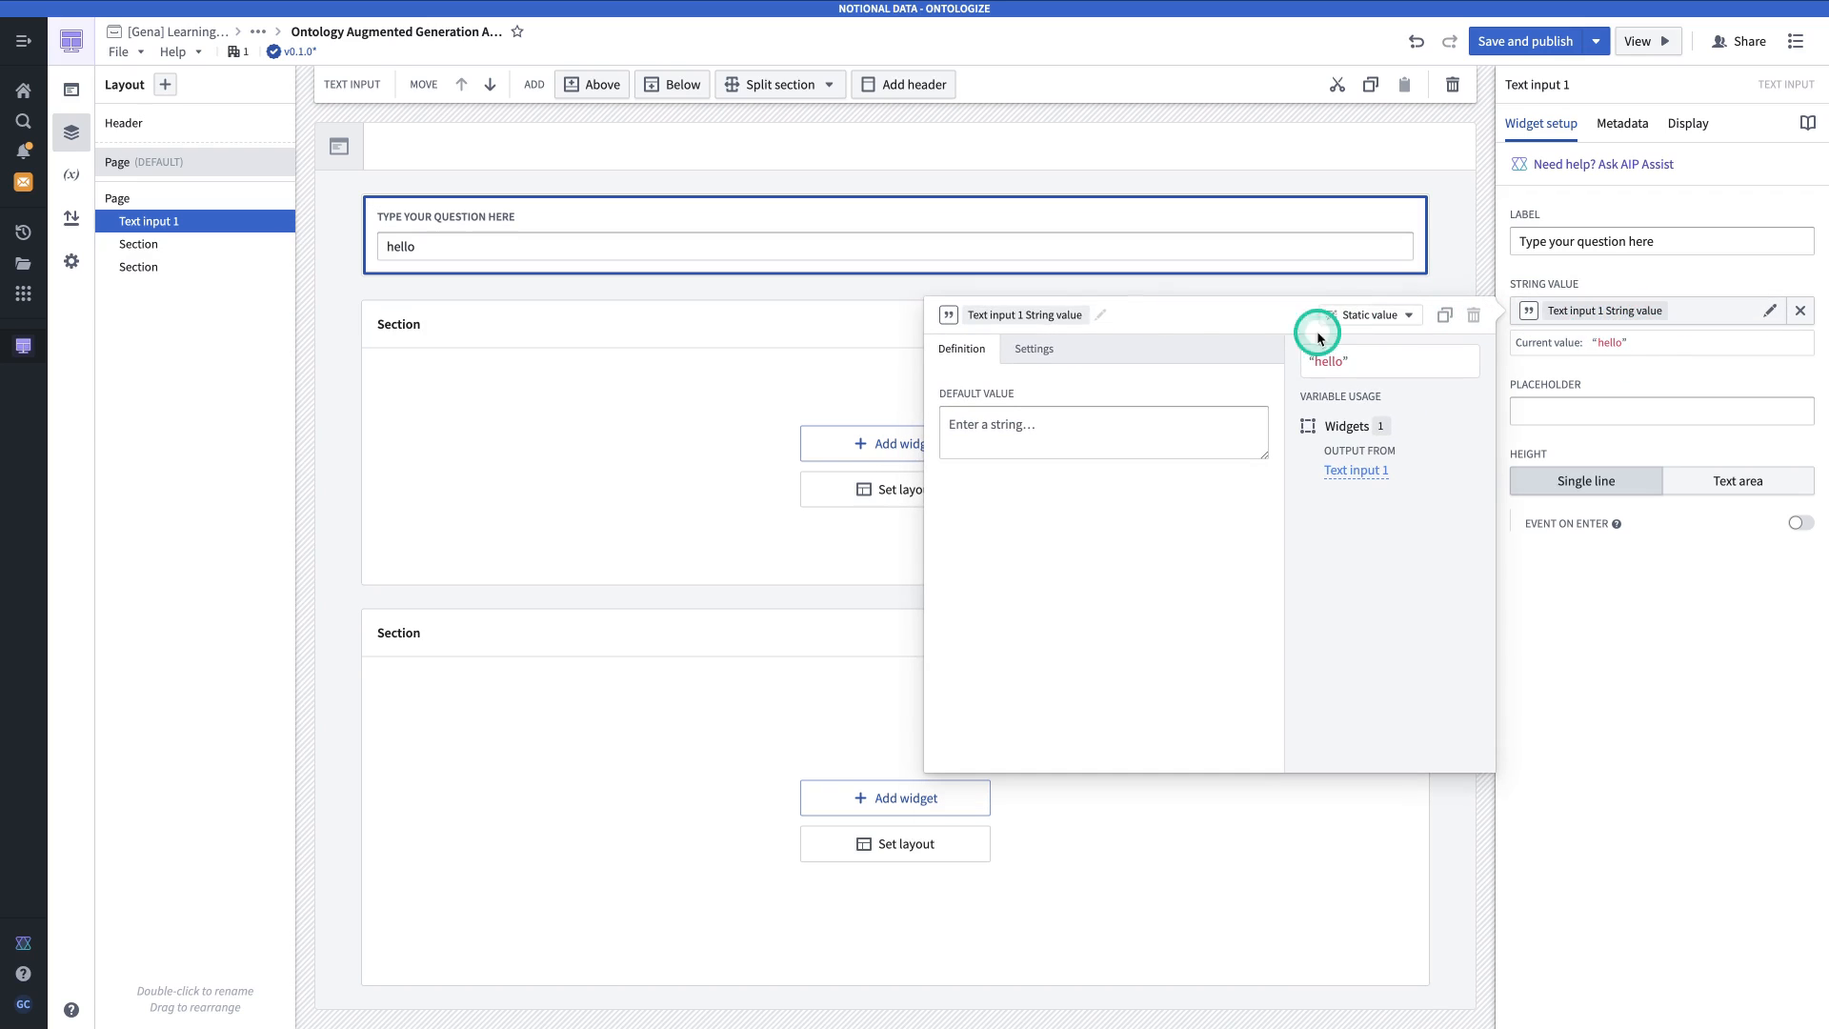
click(1013, 313)
text(User Question)
Give the section below the text input a Columns layout, turn off its section header and set its row height to Flex.
click(684, 381)
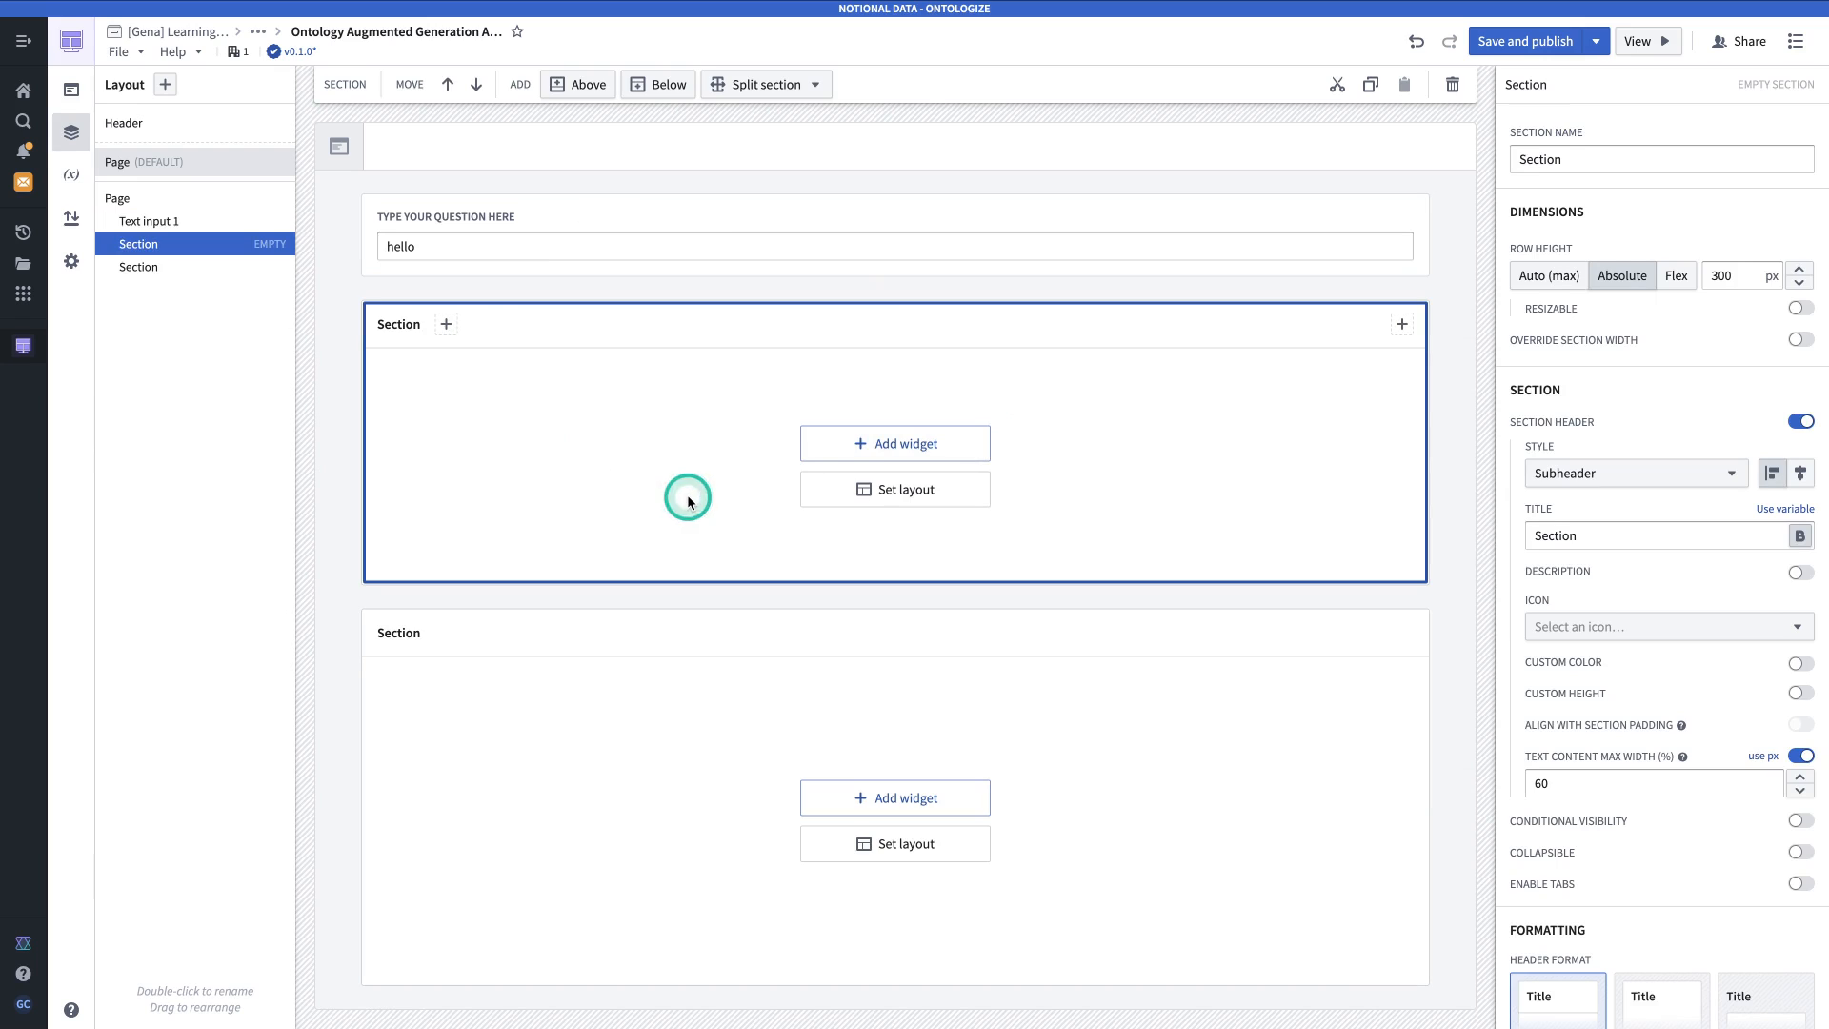
click(897, 491)
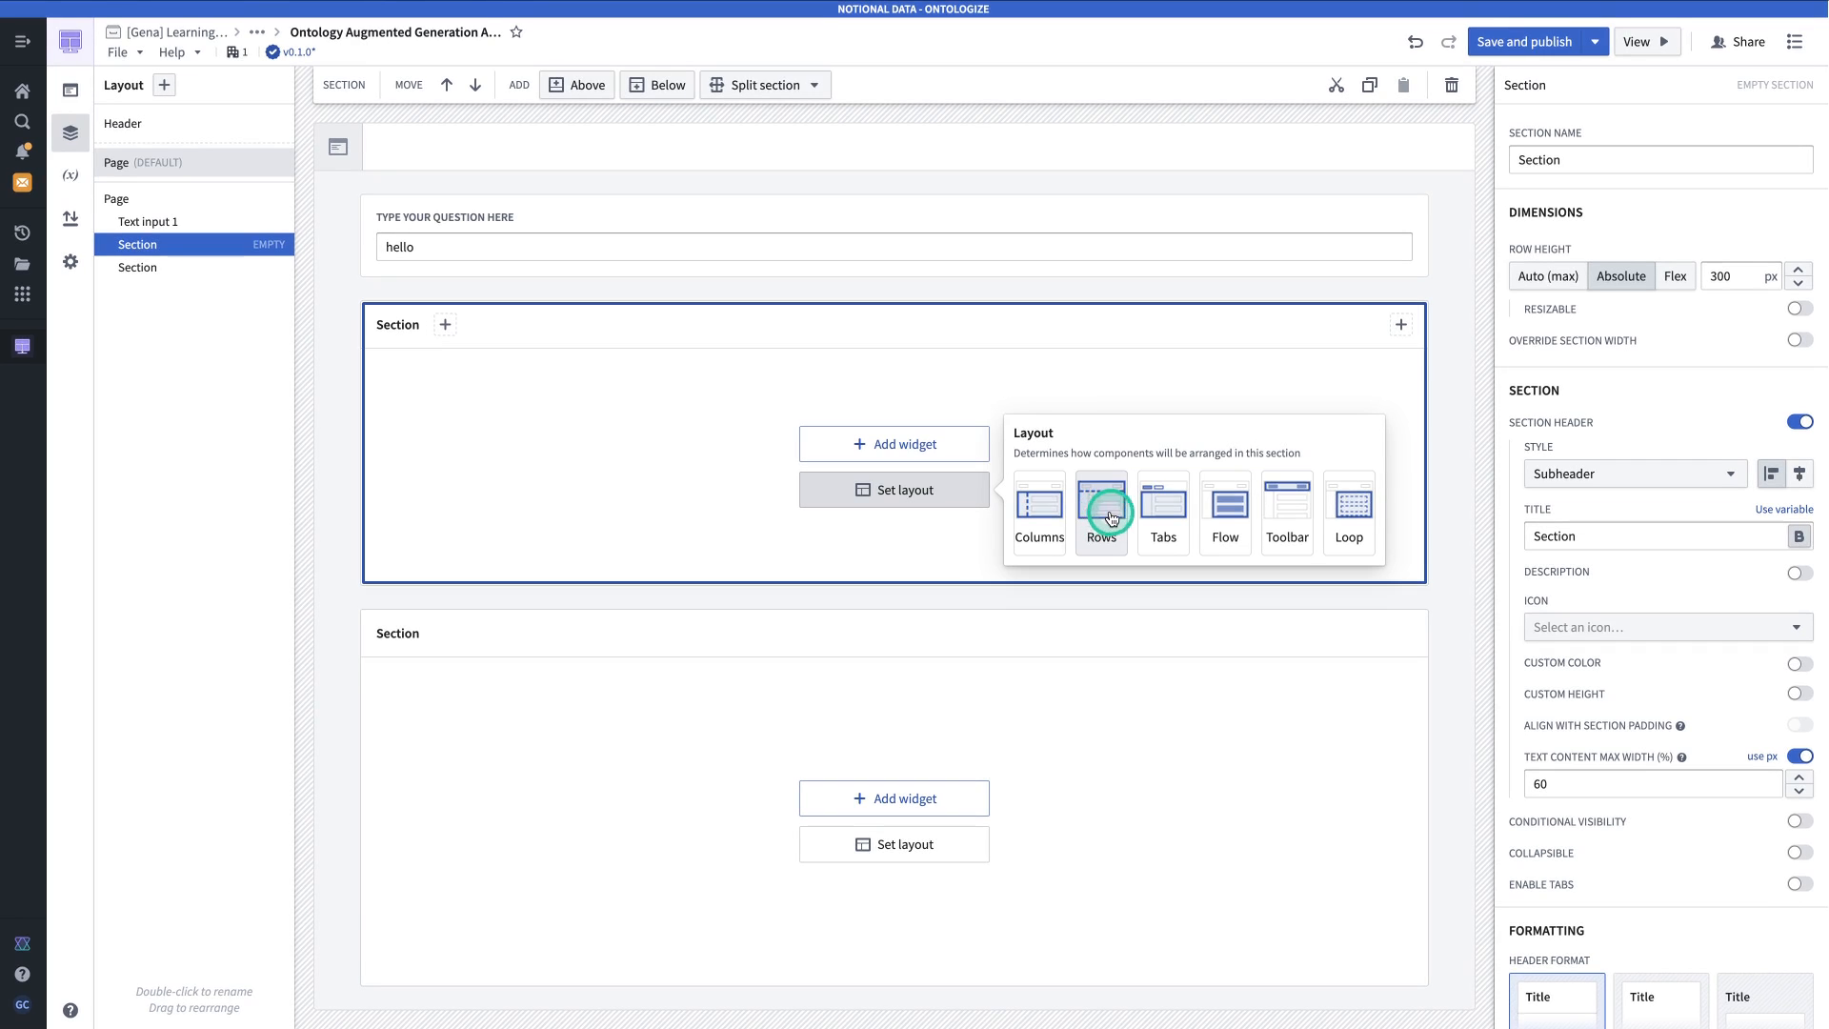
click(1055, 521)
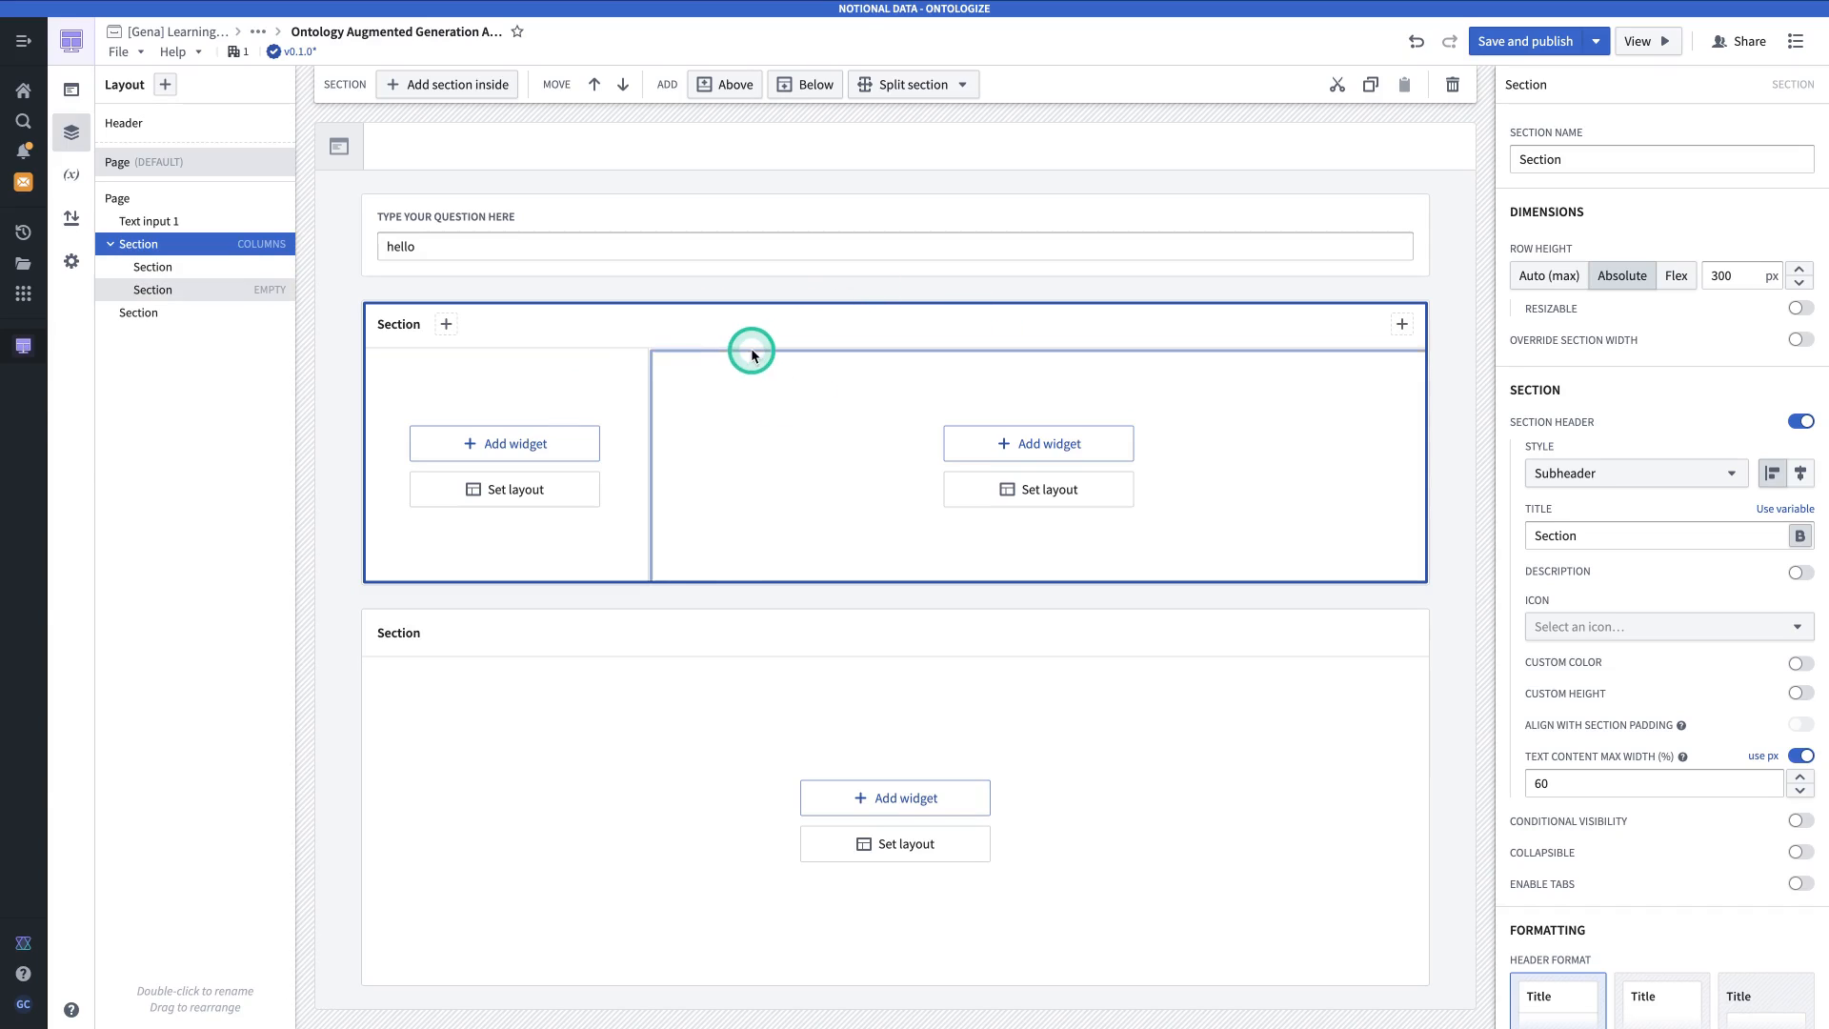
click(1798, 421)
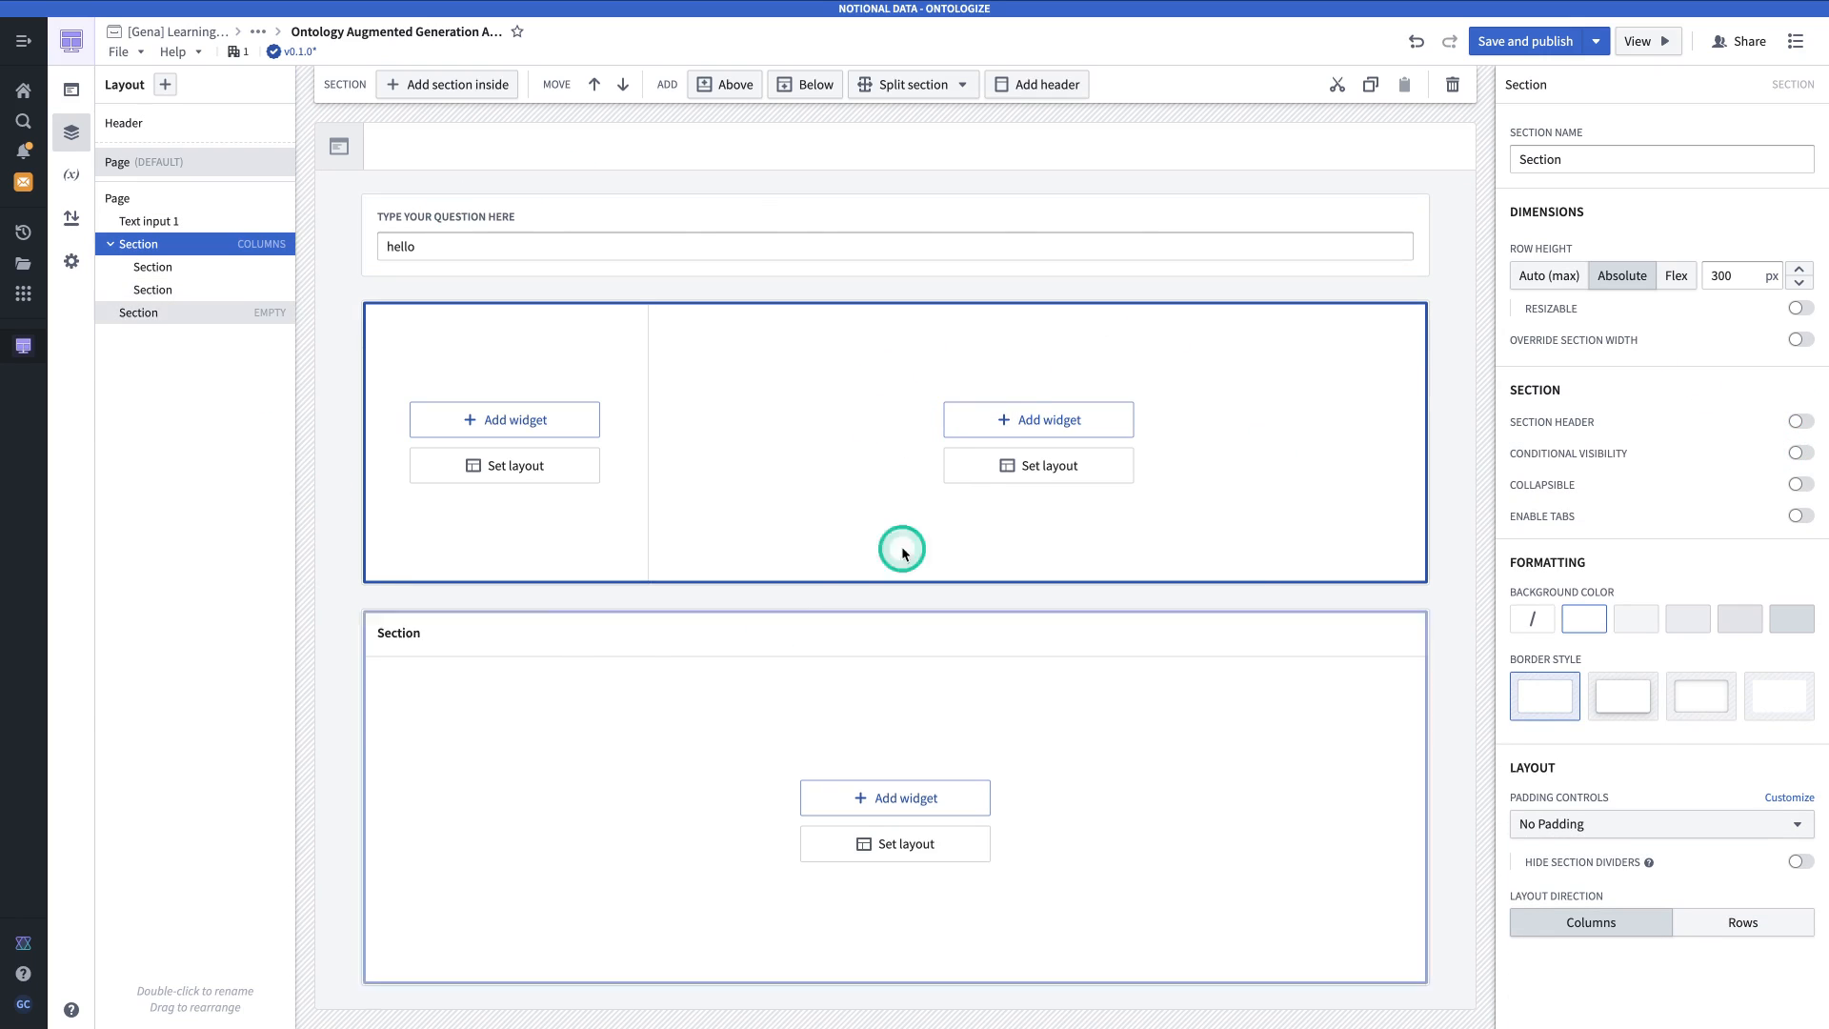
click(1677, 275)
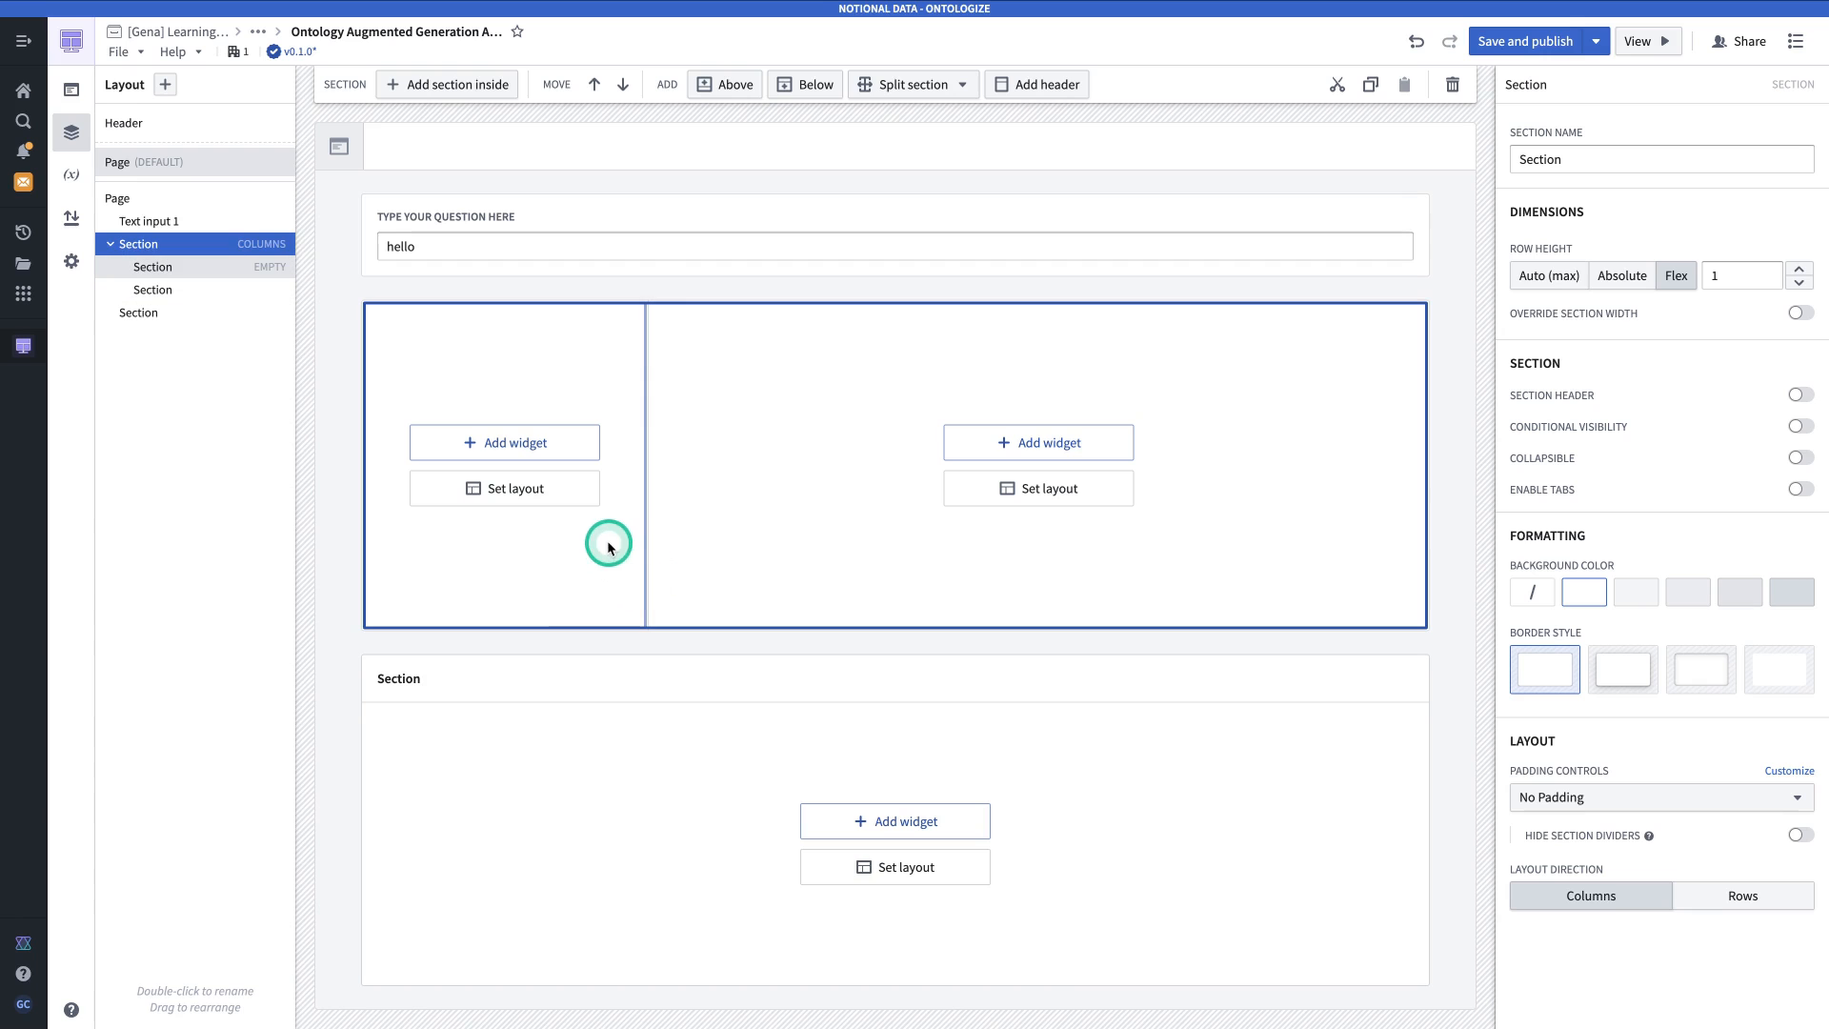
Add an Object list widget to the first column of the middle section.
click(543, 440)
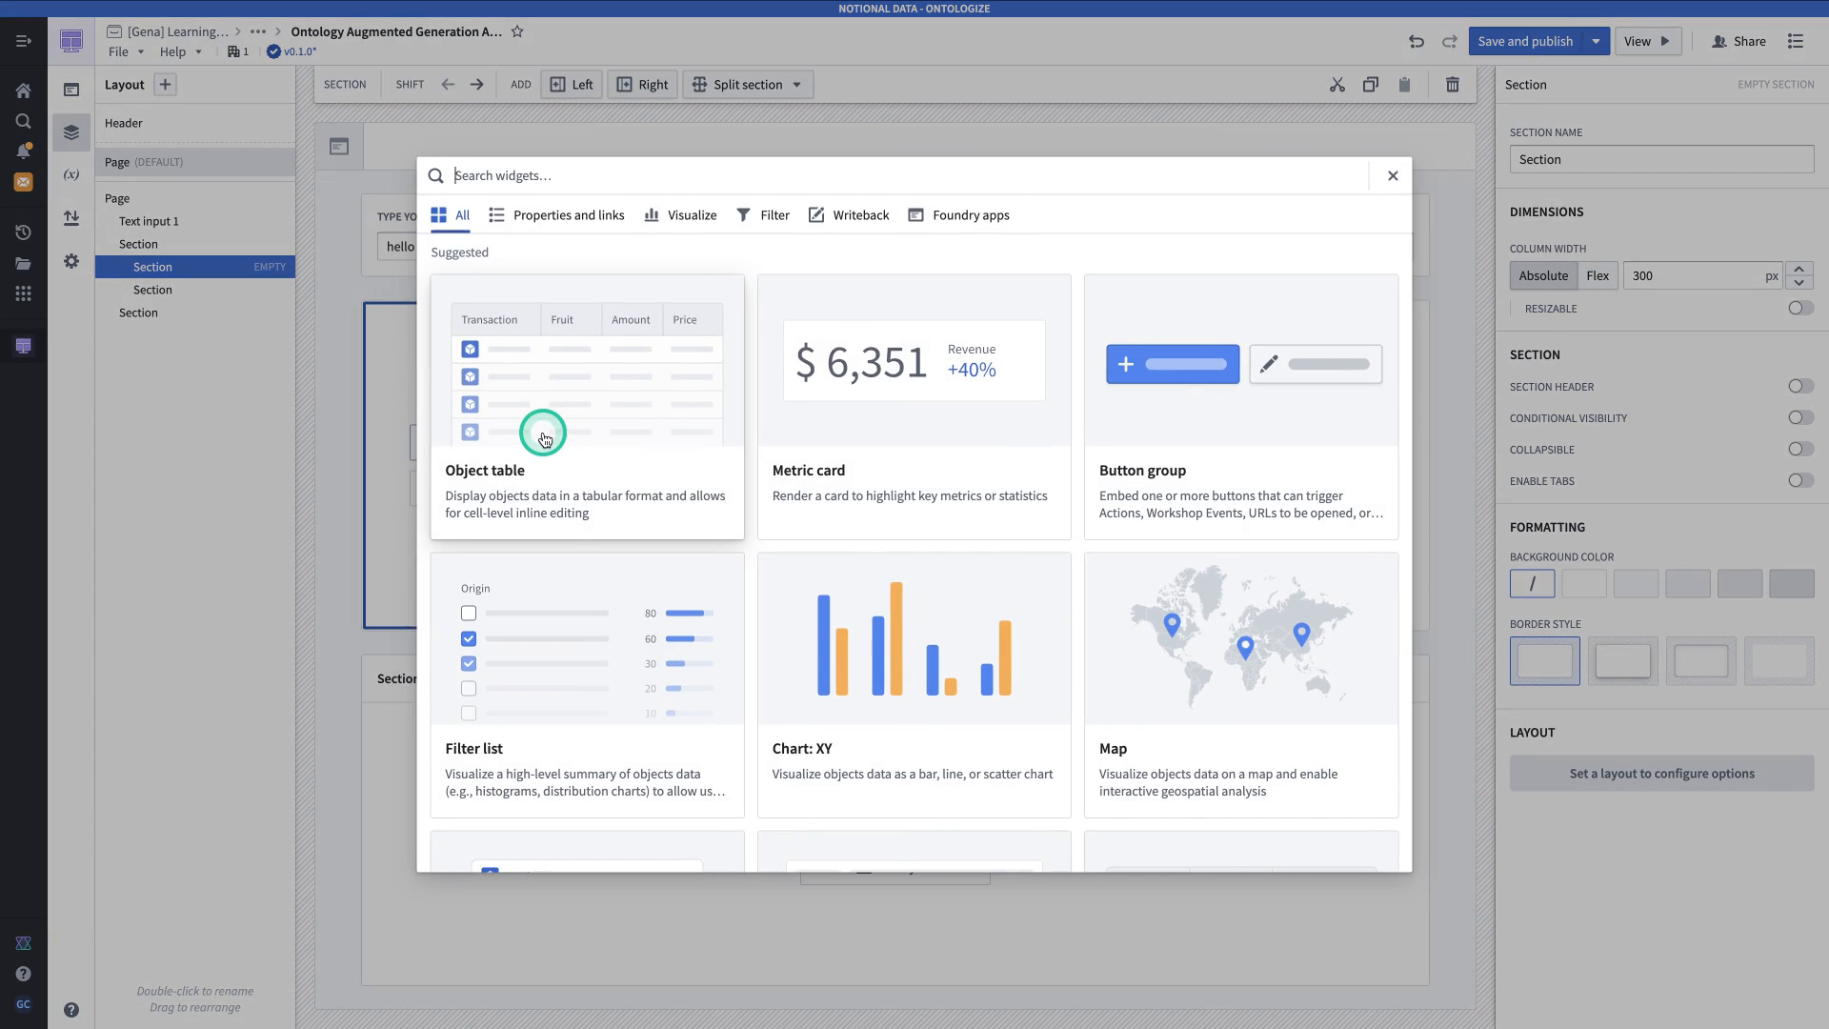
text(object)
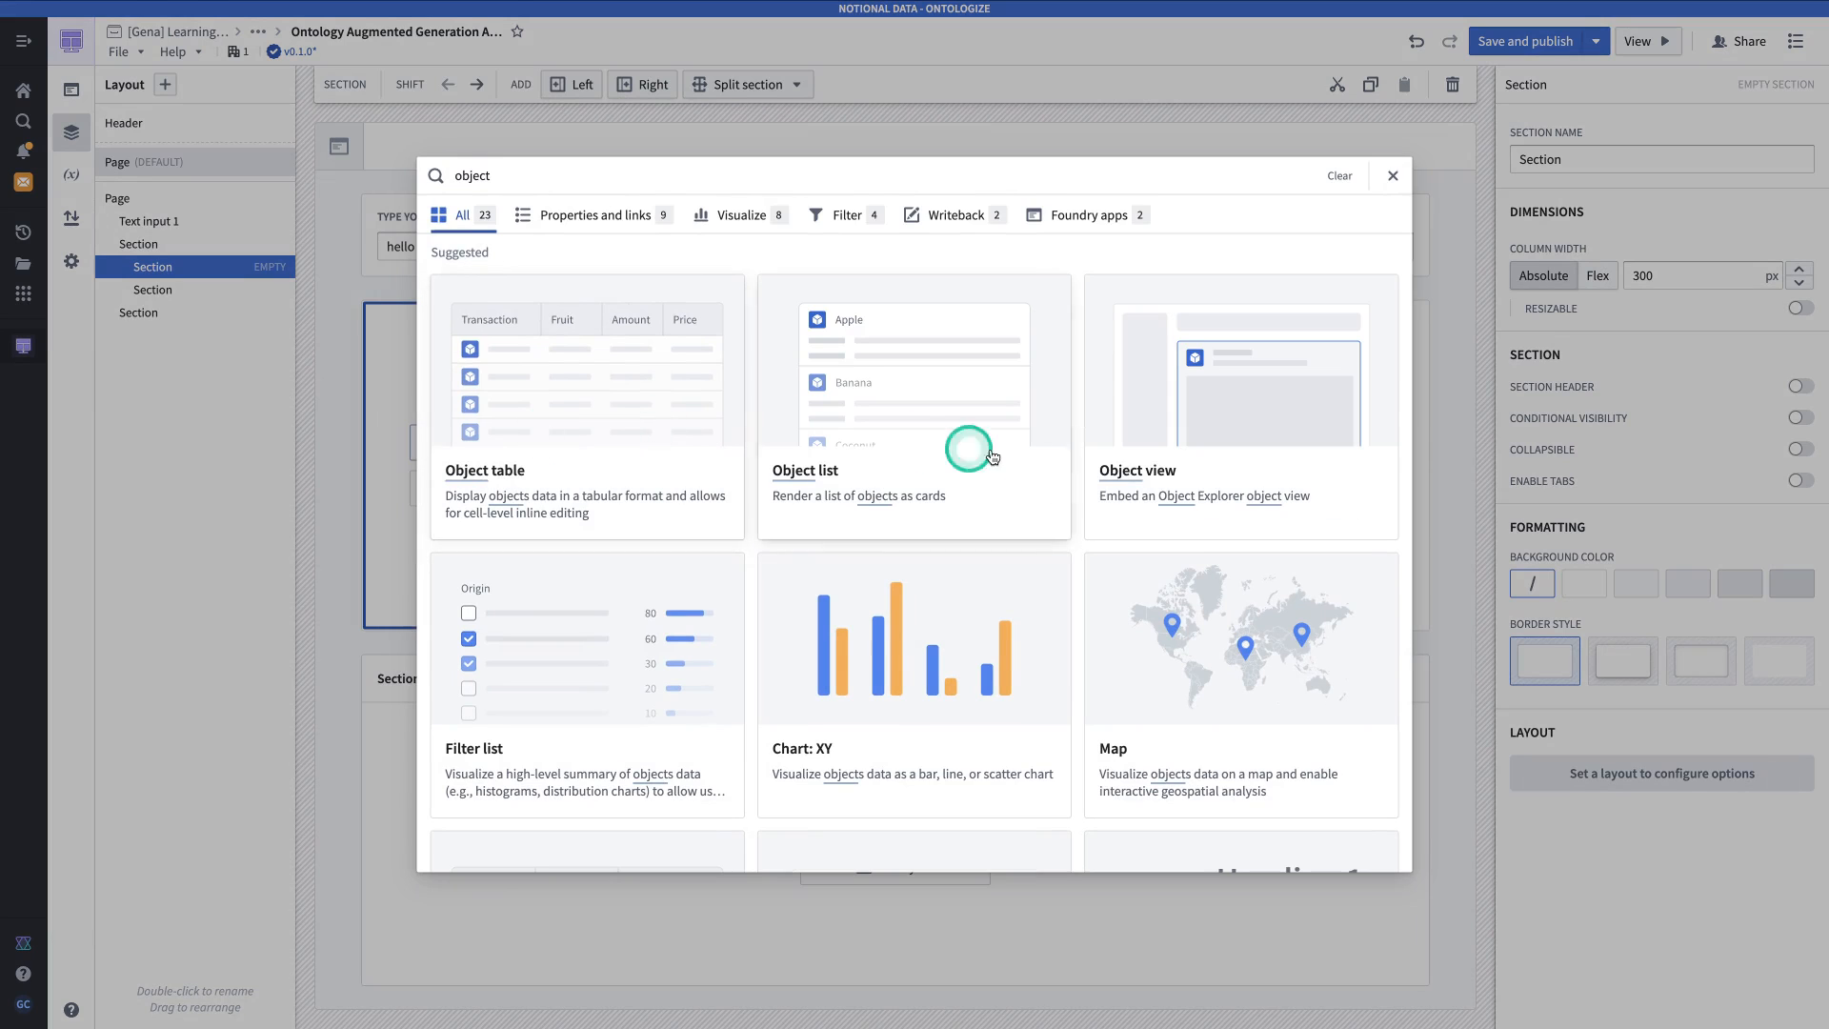
click(941, 439)
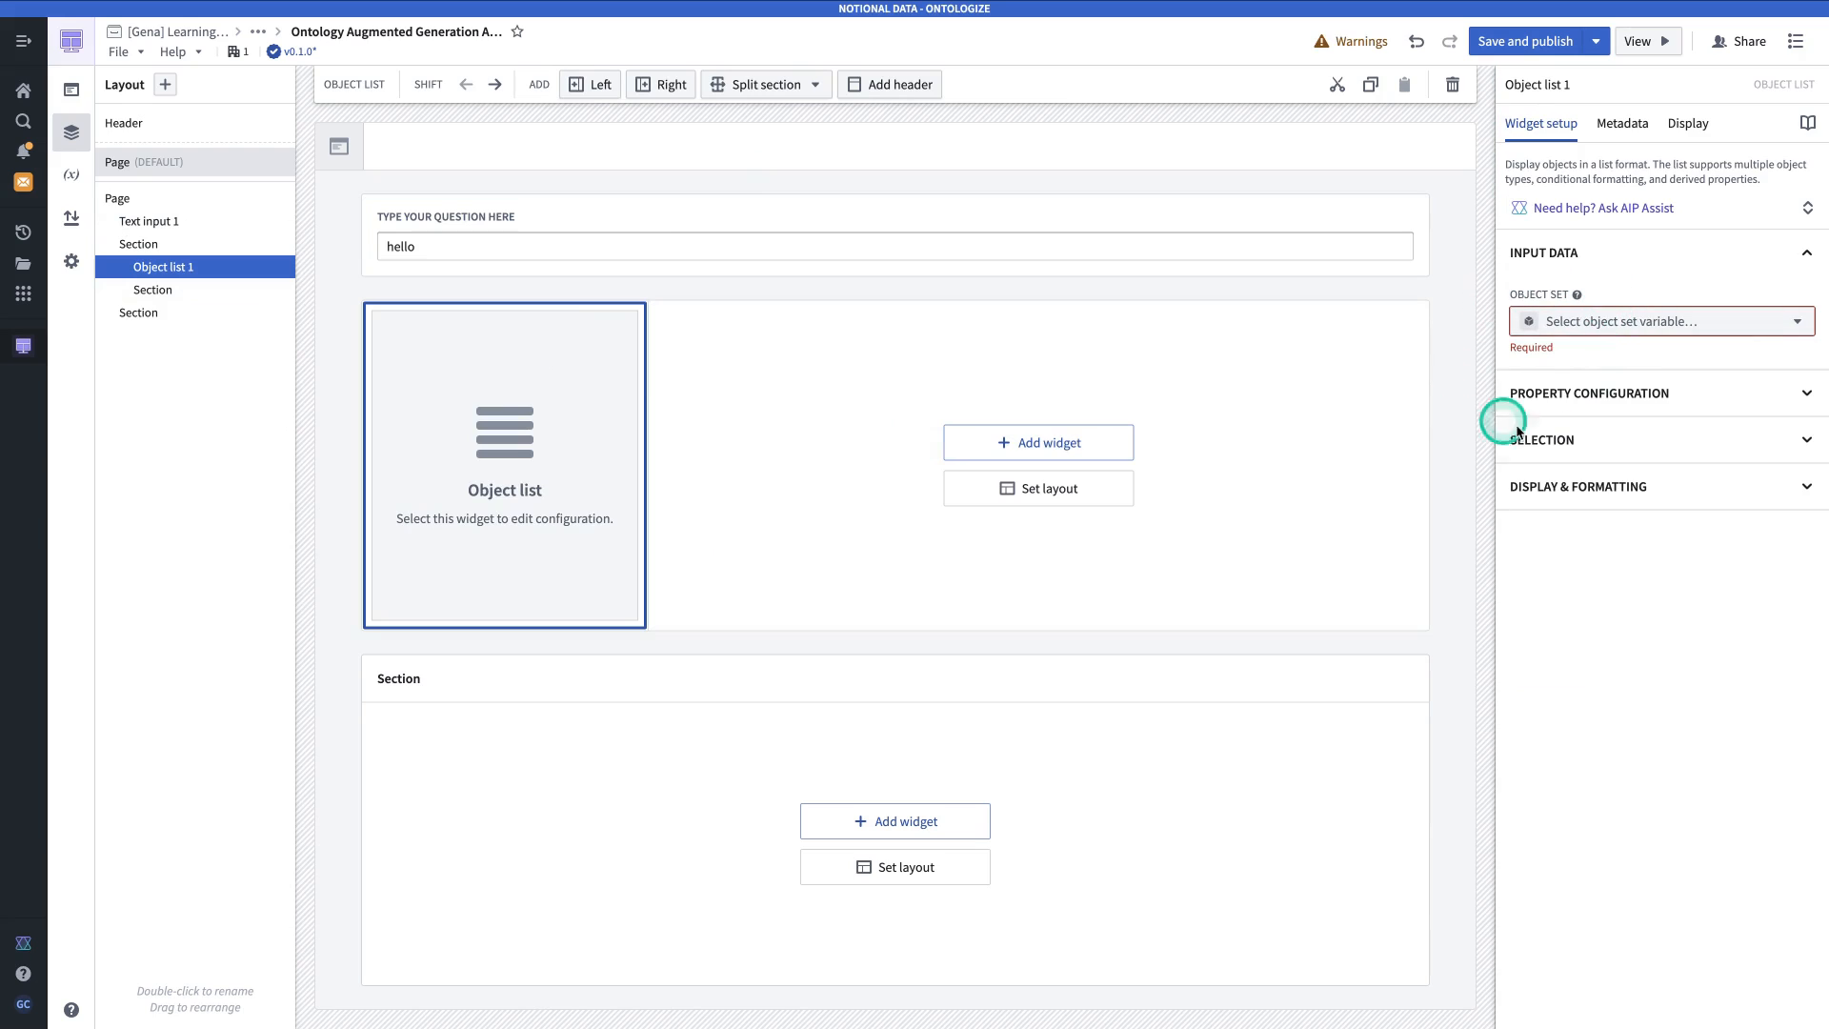
Create a new object set variable for the object list, named "Relevant Chunks", with [Gena] Chunk as its starting object set.
click(1669, 330)
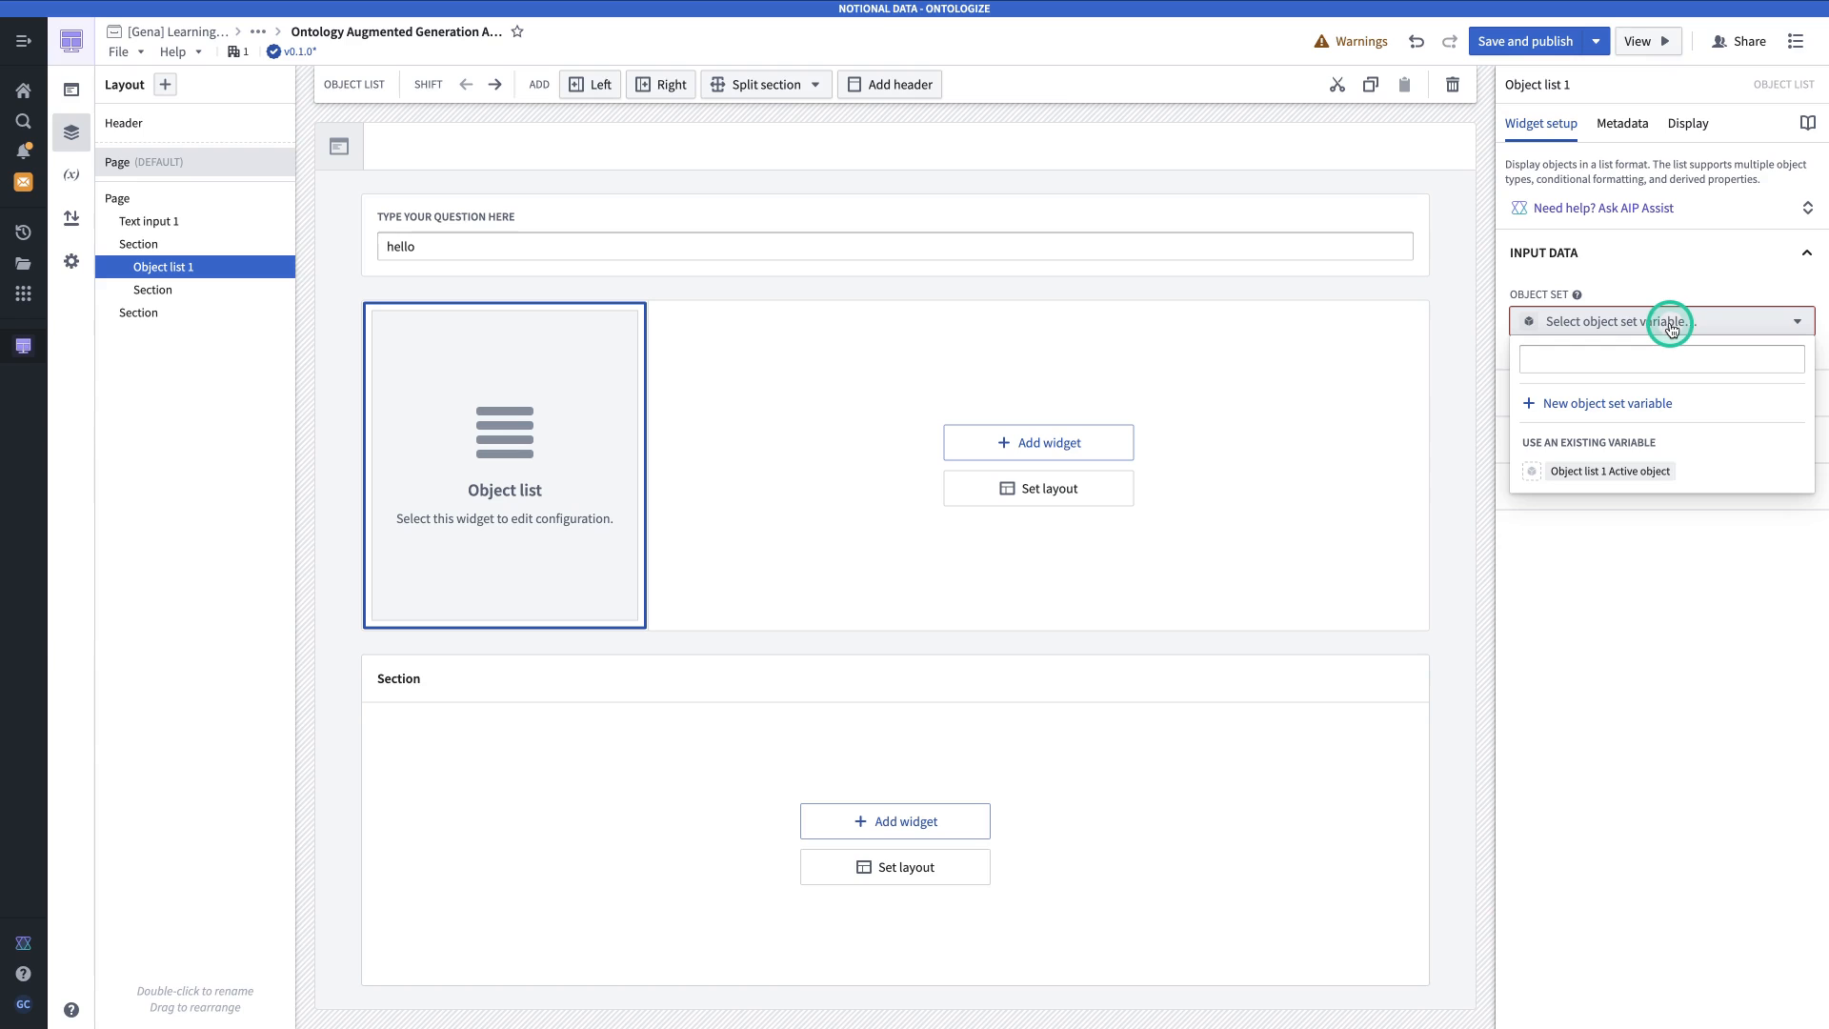
click(1651, 404)
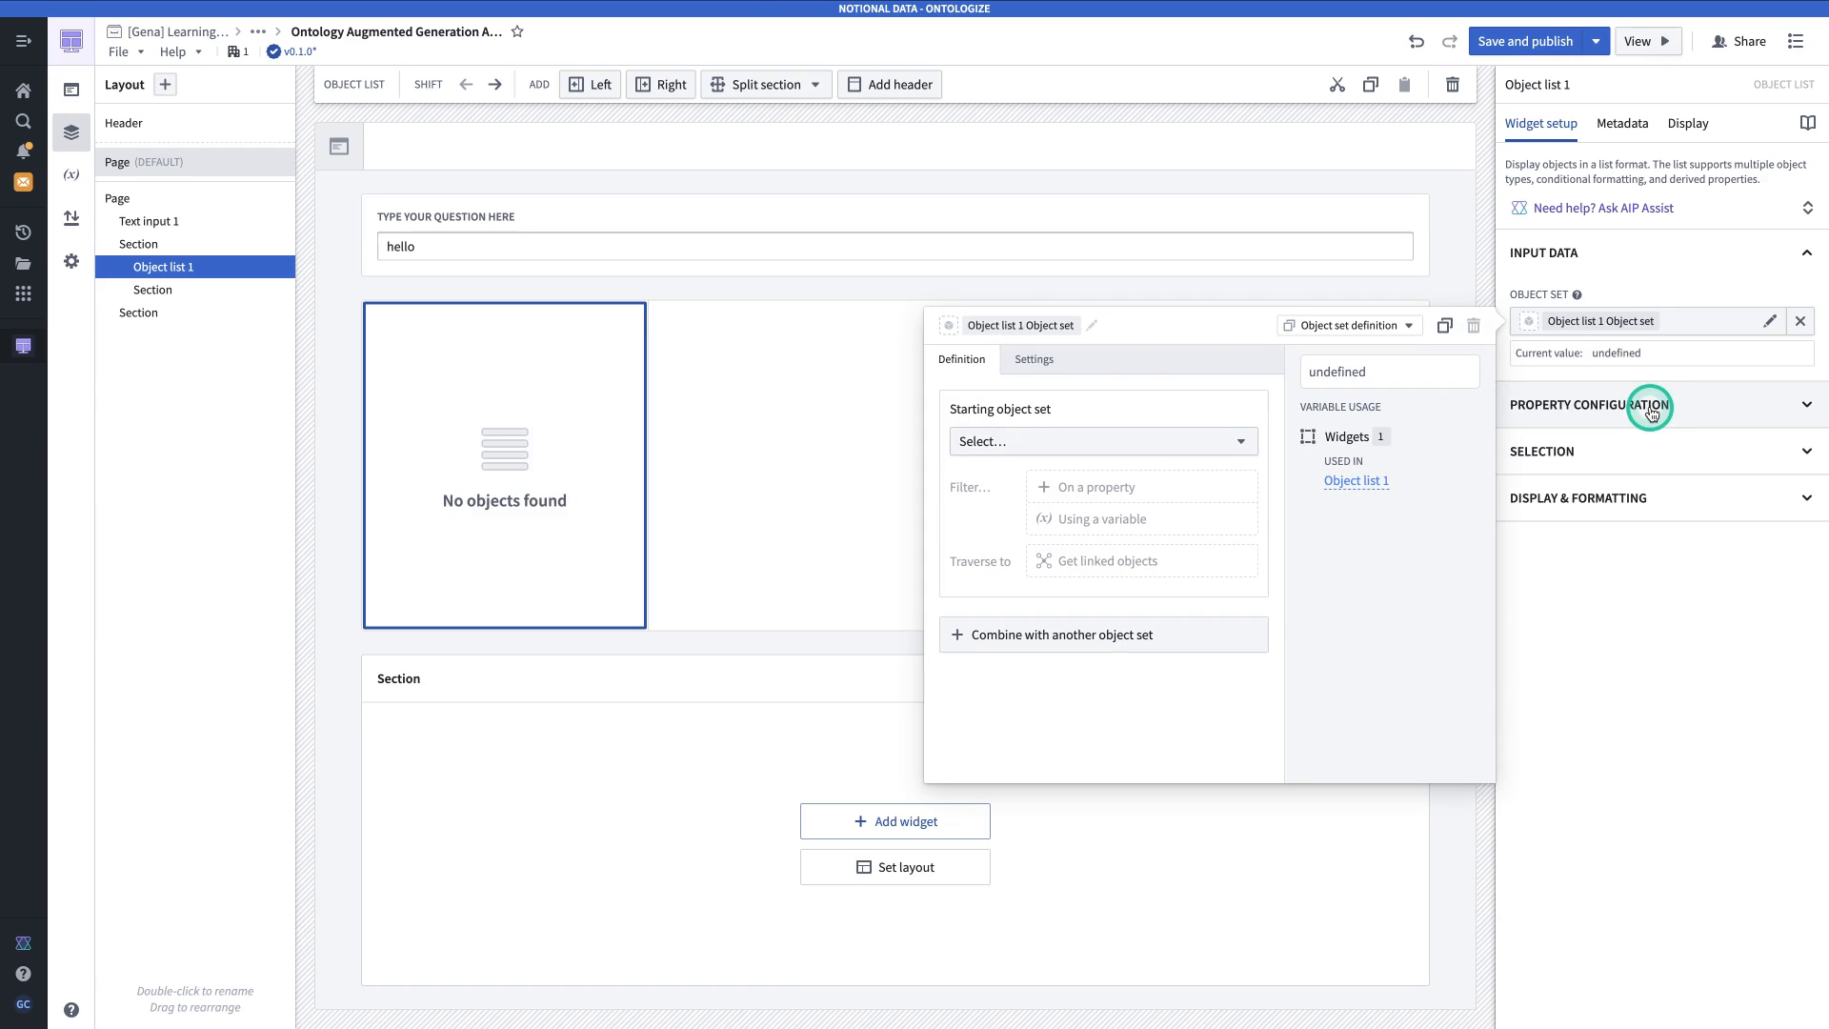
click(1069, 323)
text(Relevant Chunks)
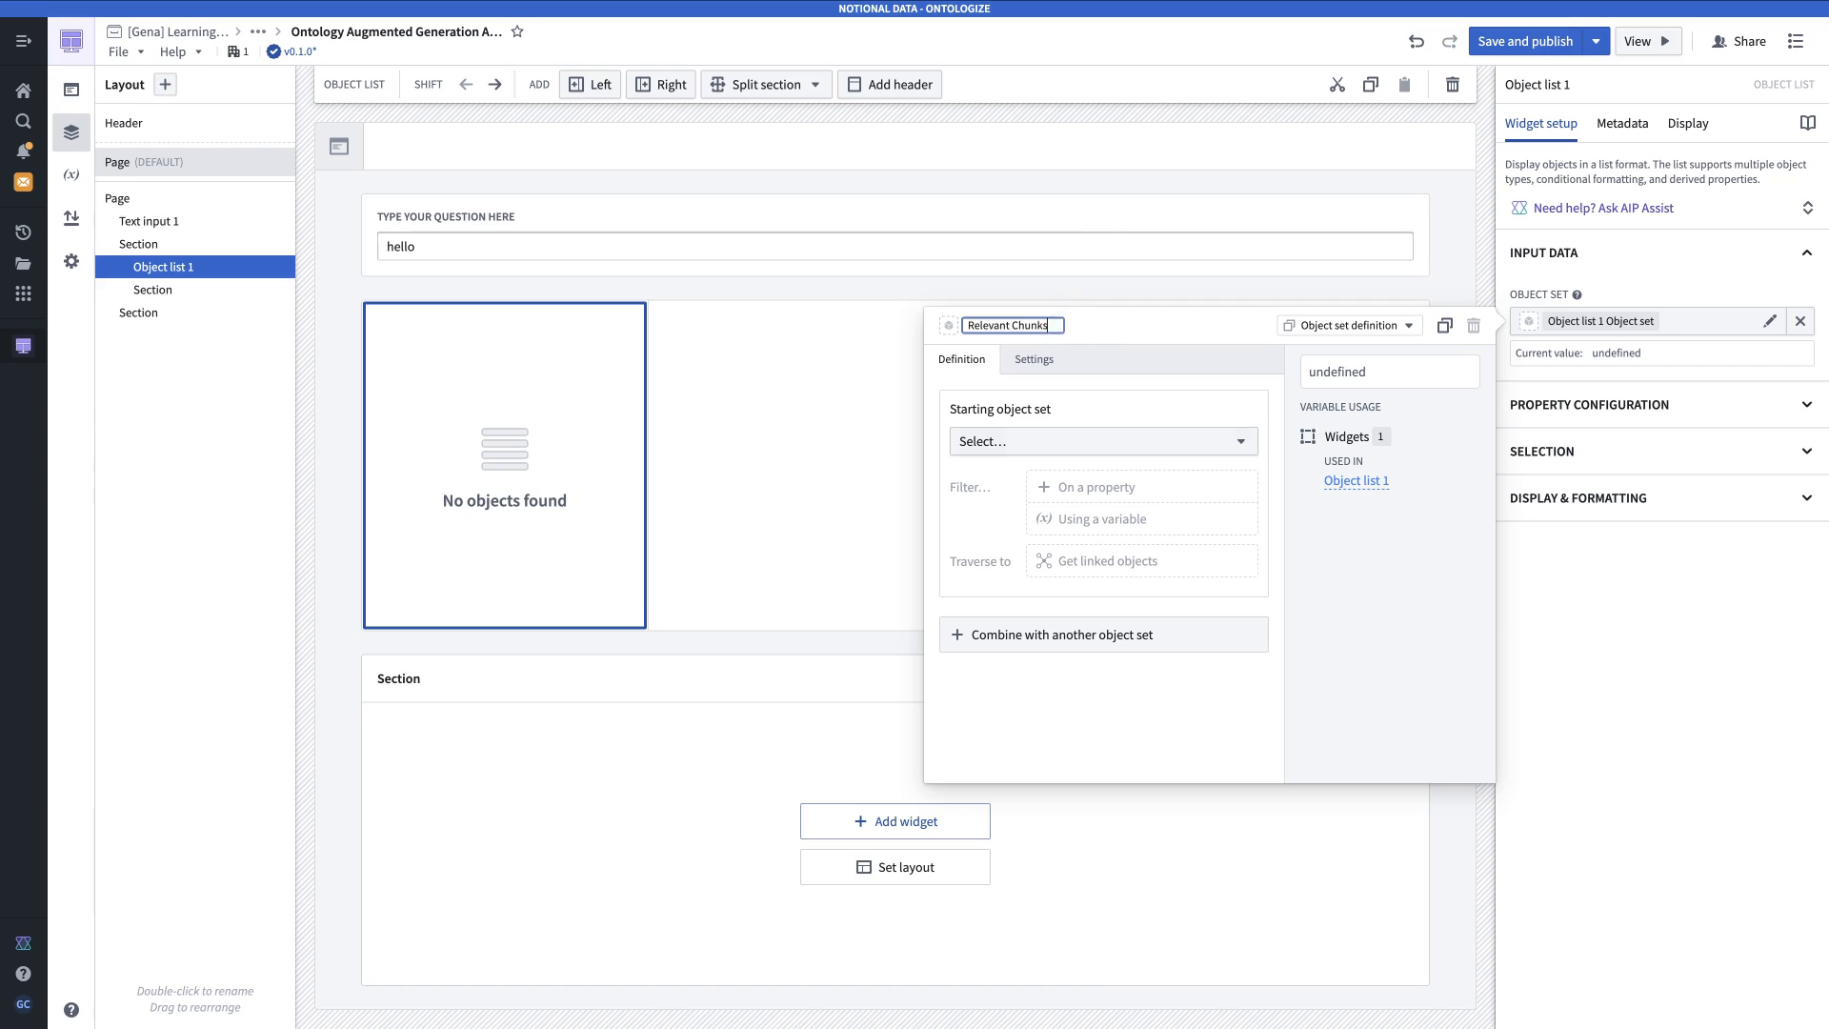
click(1087, 439)
text(ch)
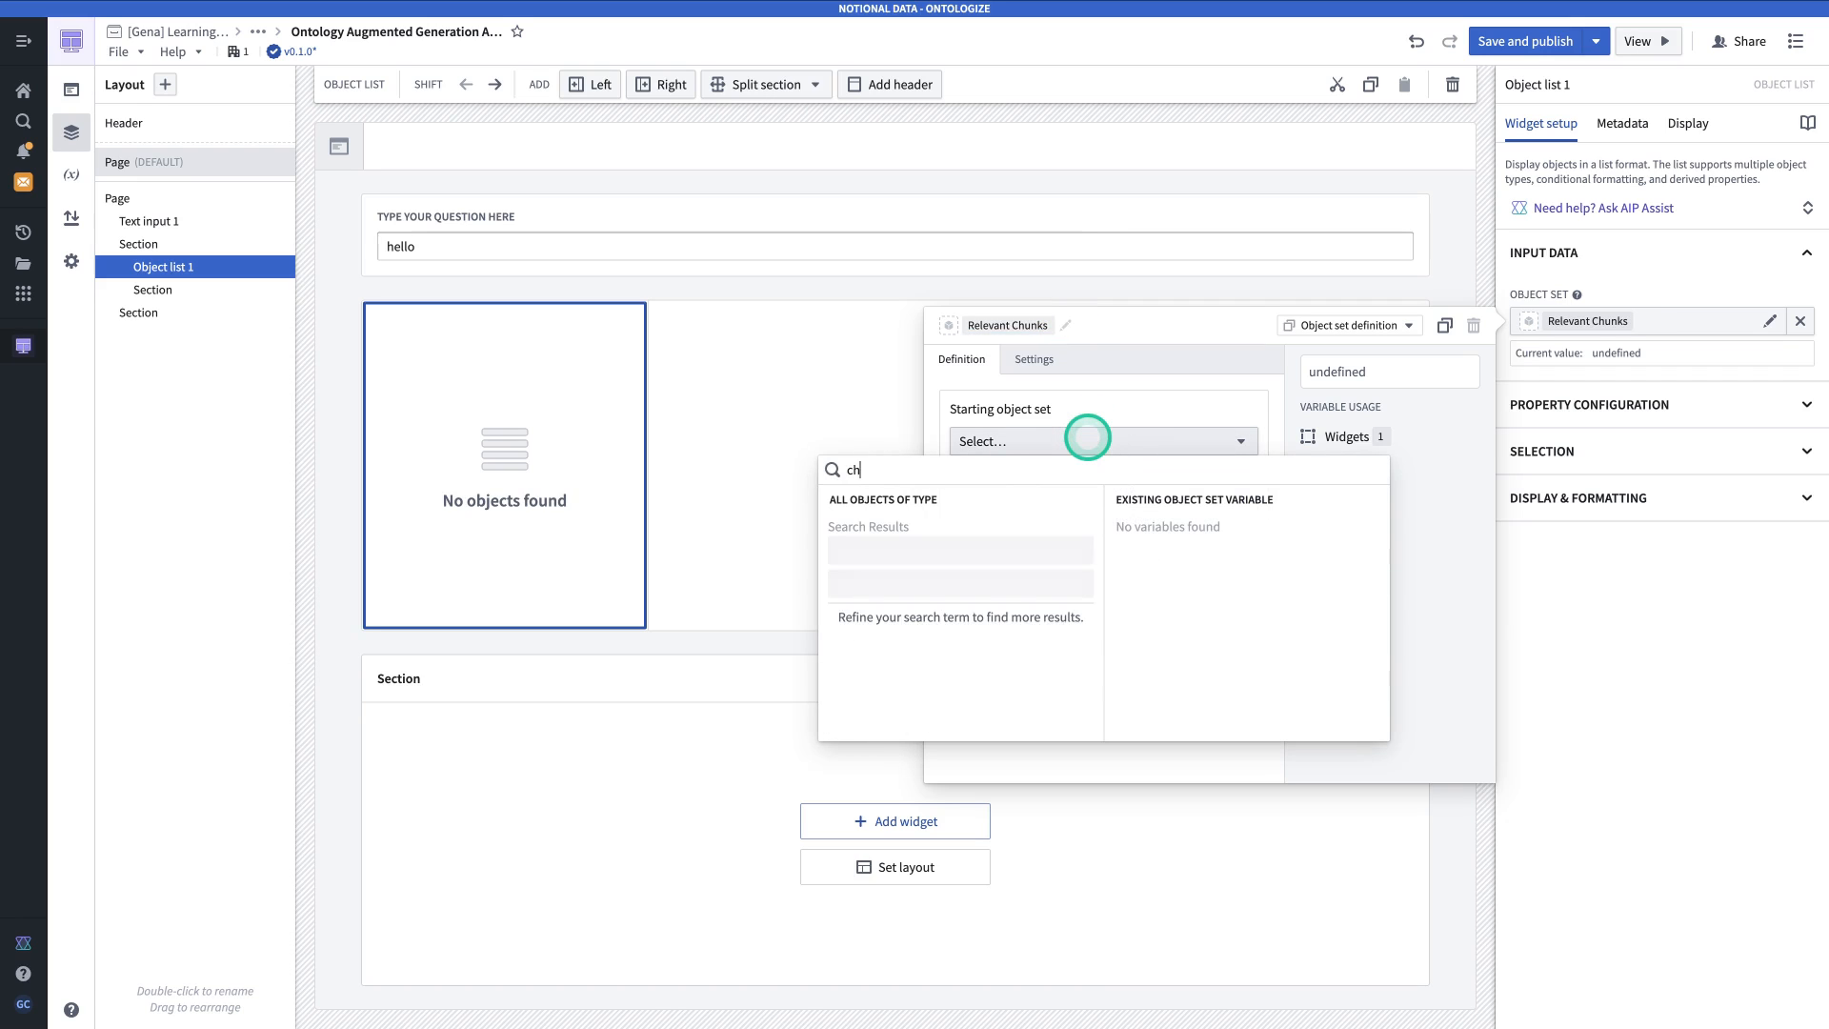
text(unk)
click(1000, 549)
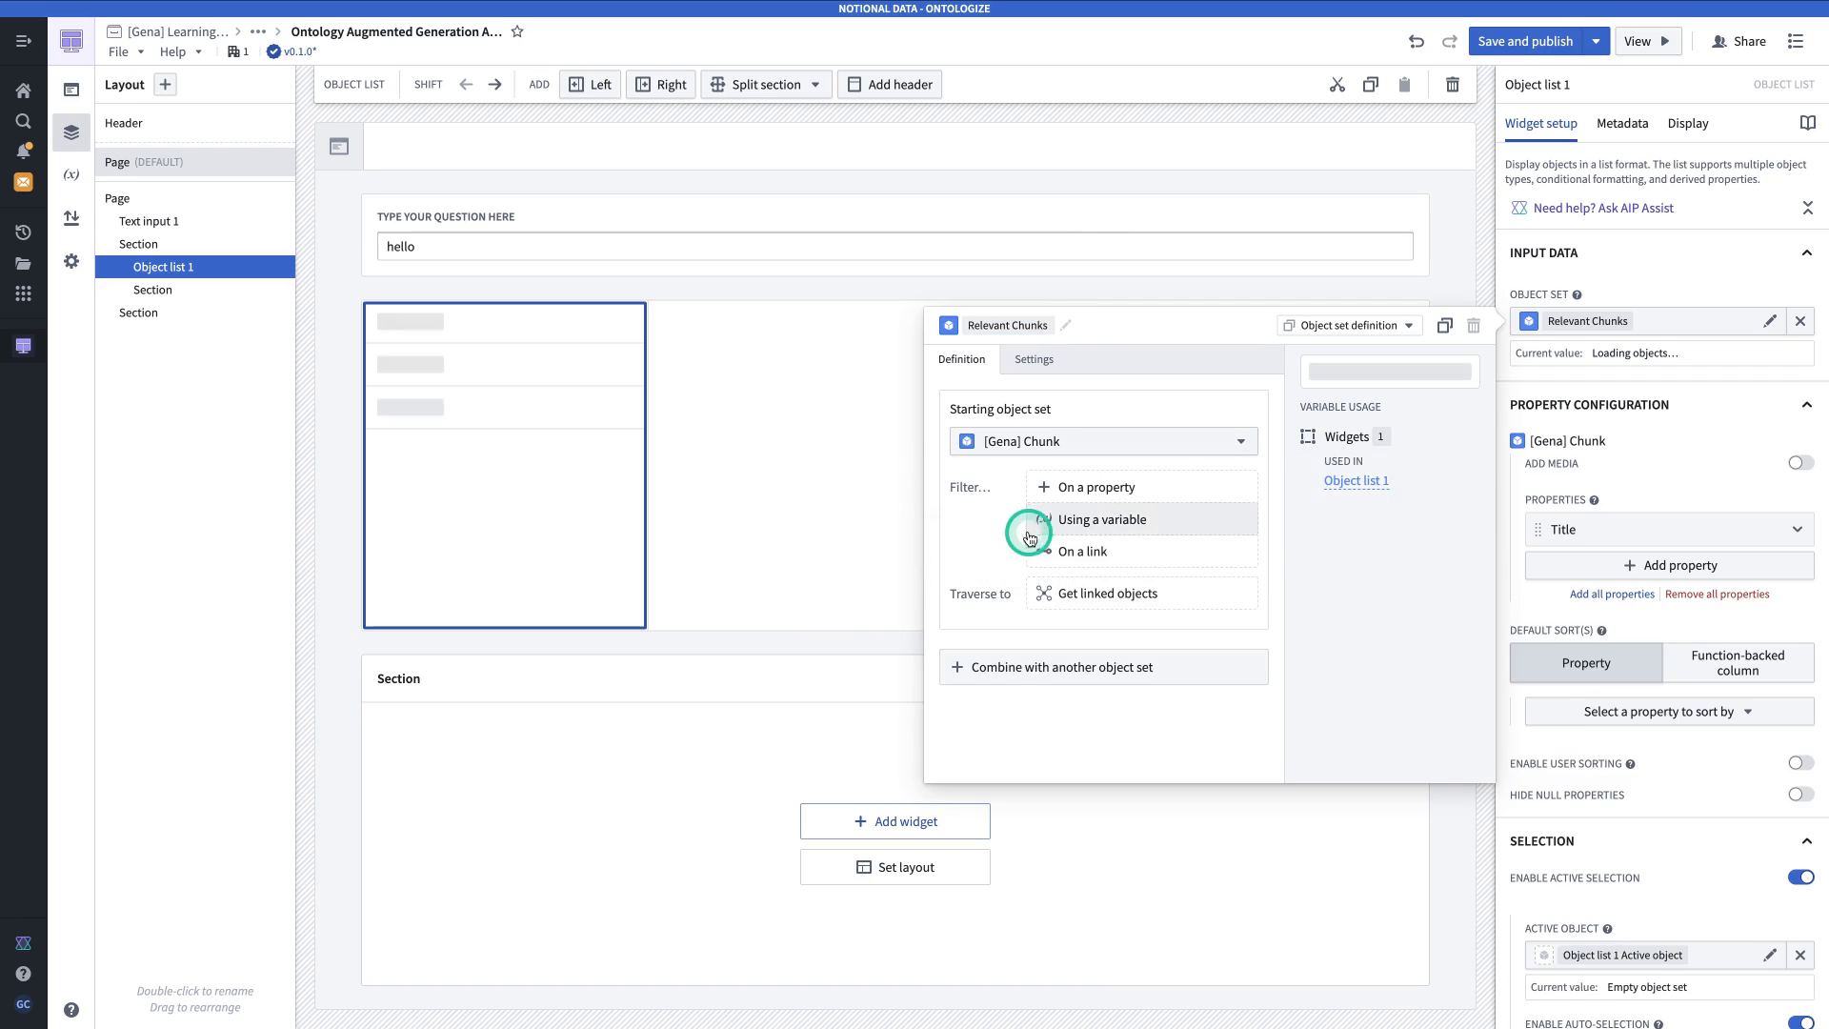
Filter Relevant Chunks on the Embedding property by K-nearest neighbors, with User Question as the query and a K value of 10.
click(1122, 488)
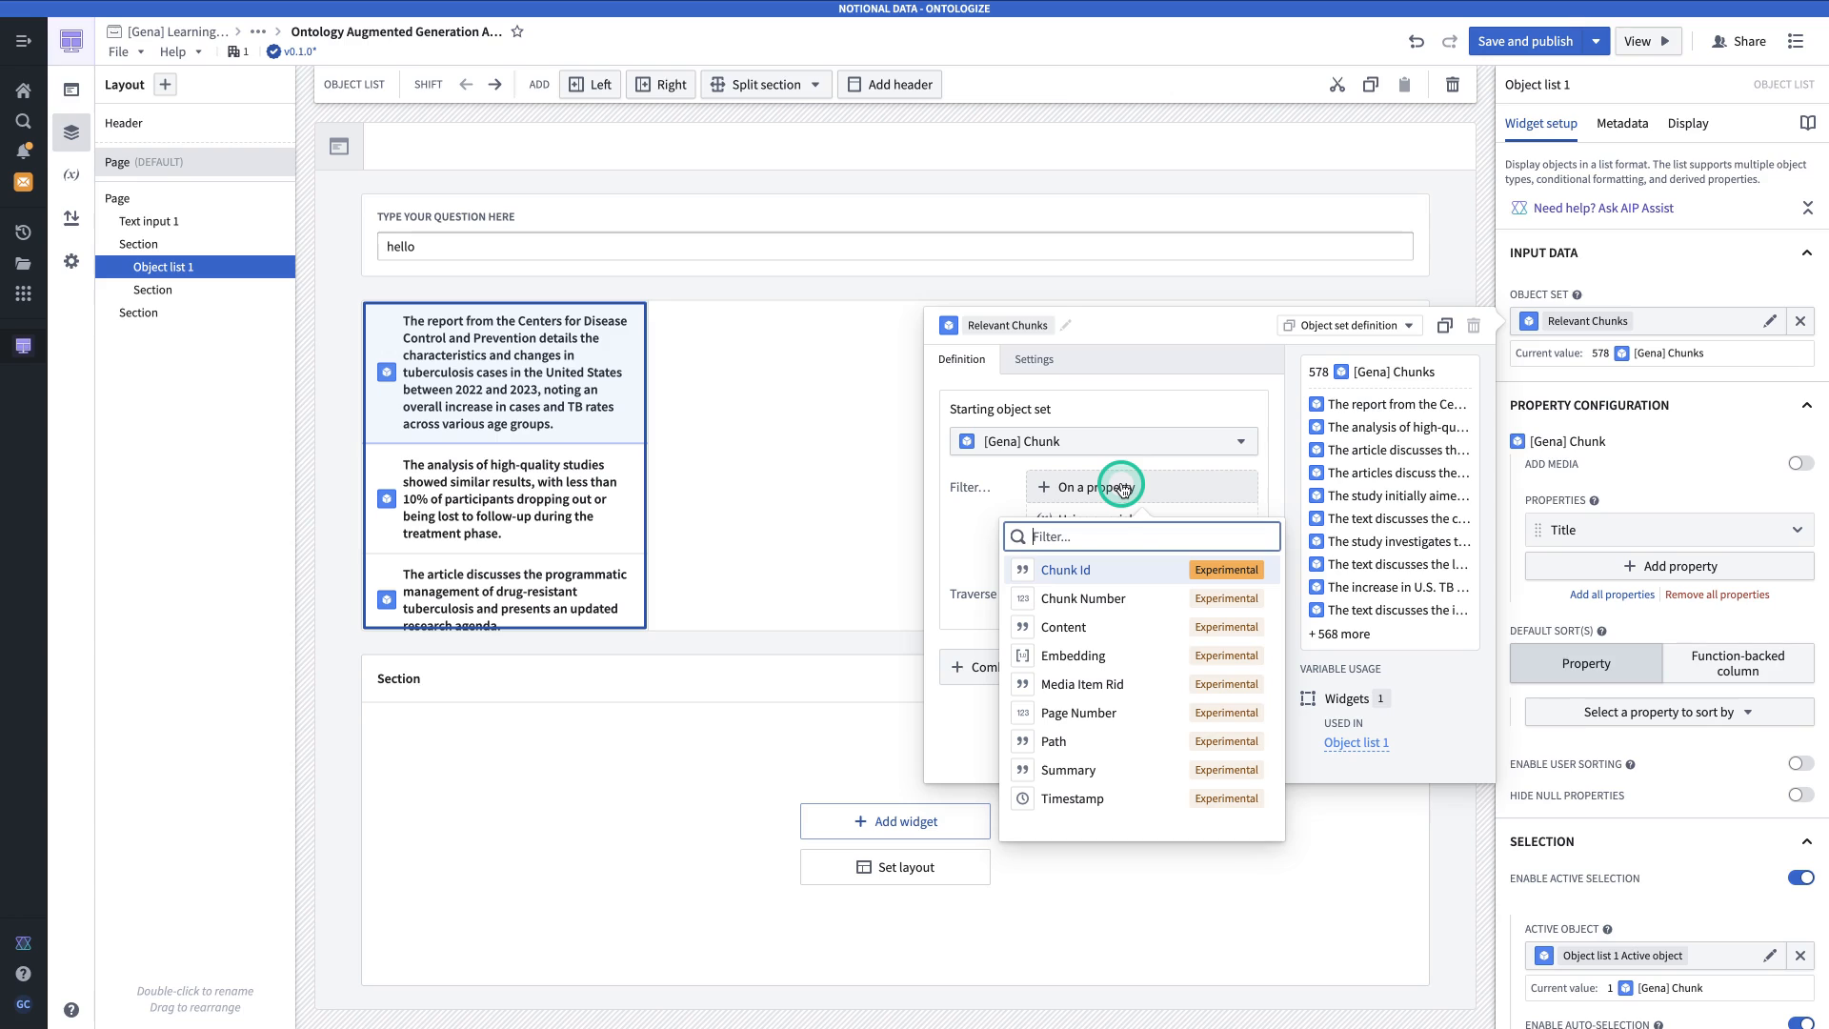
text(em)
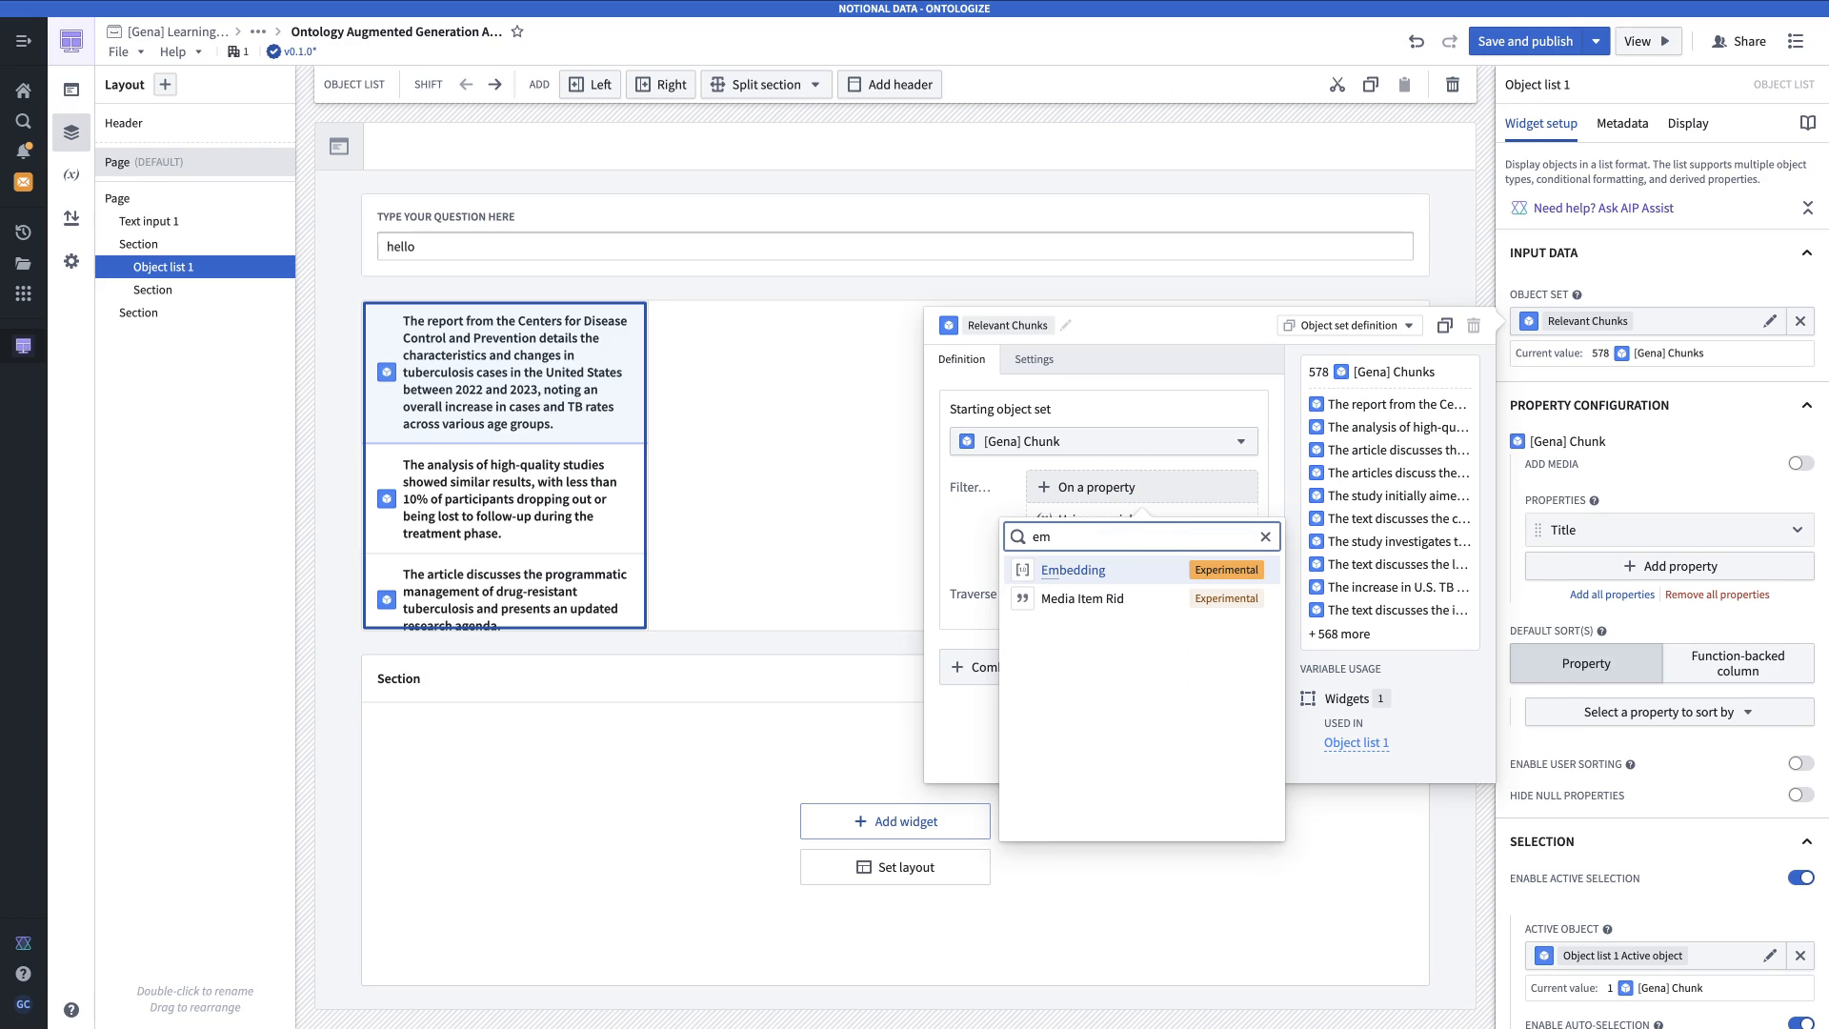
click(1124, 570)
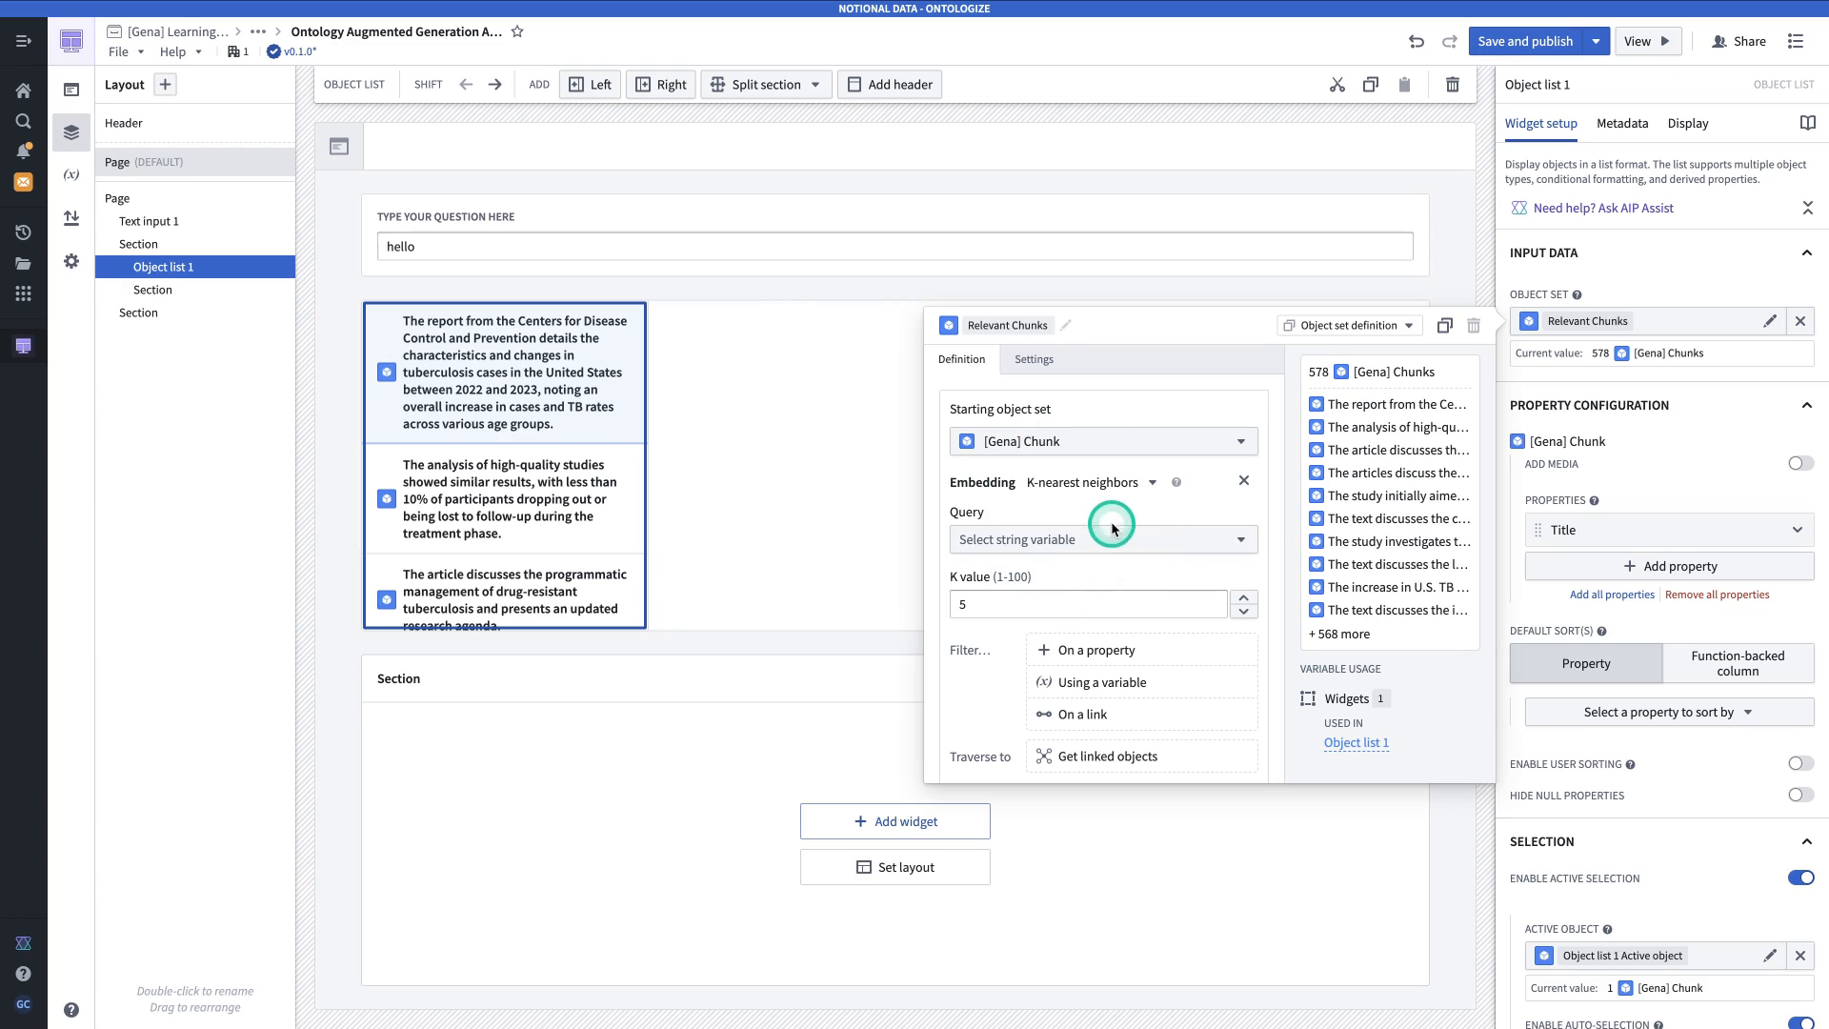
click(1111, 534)
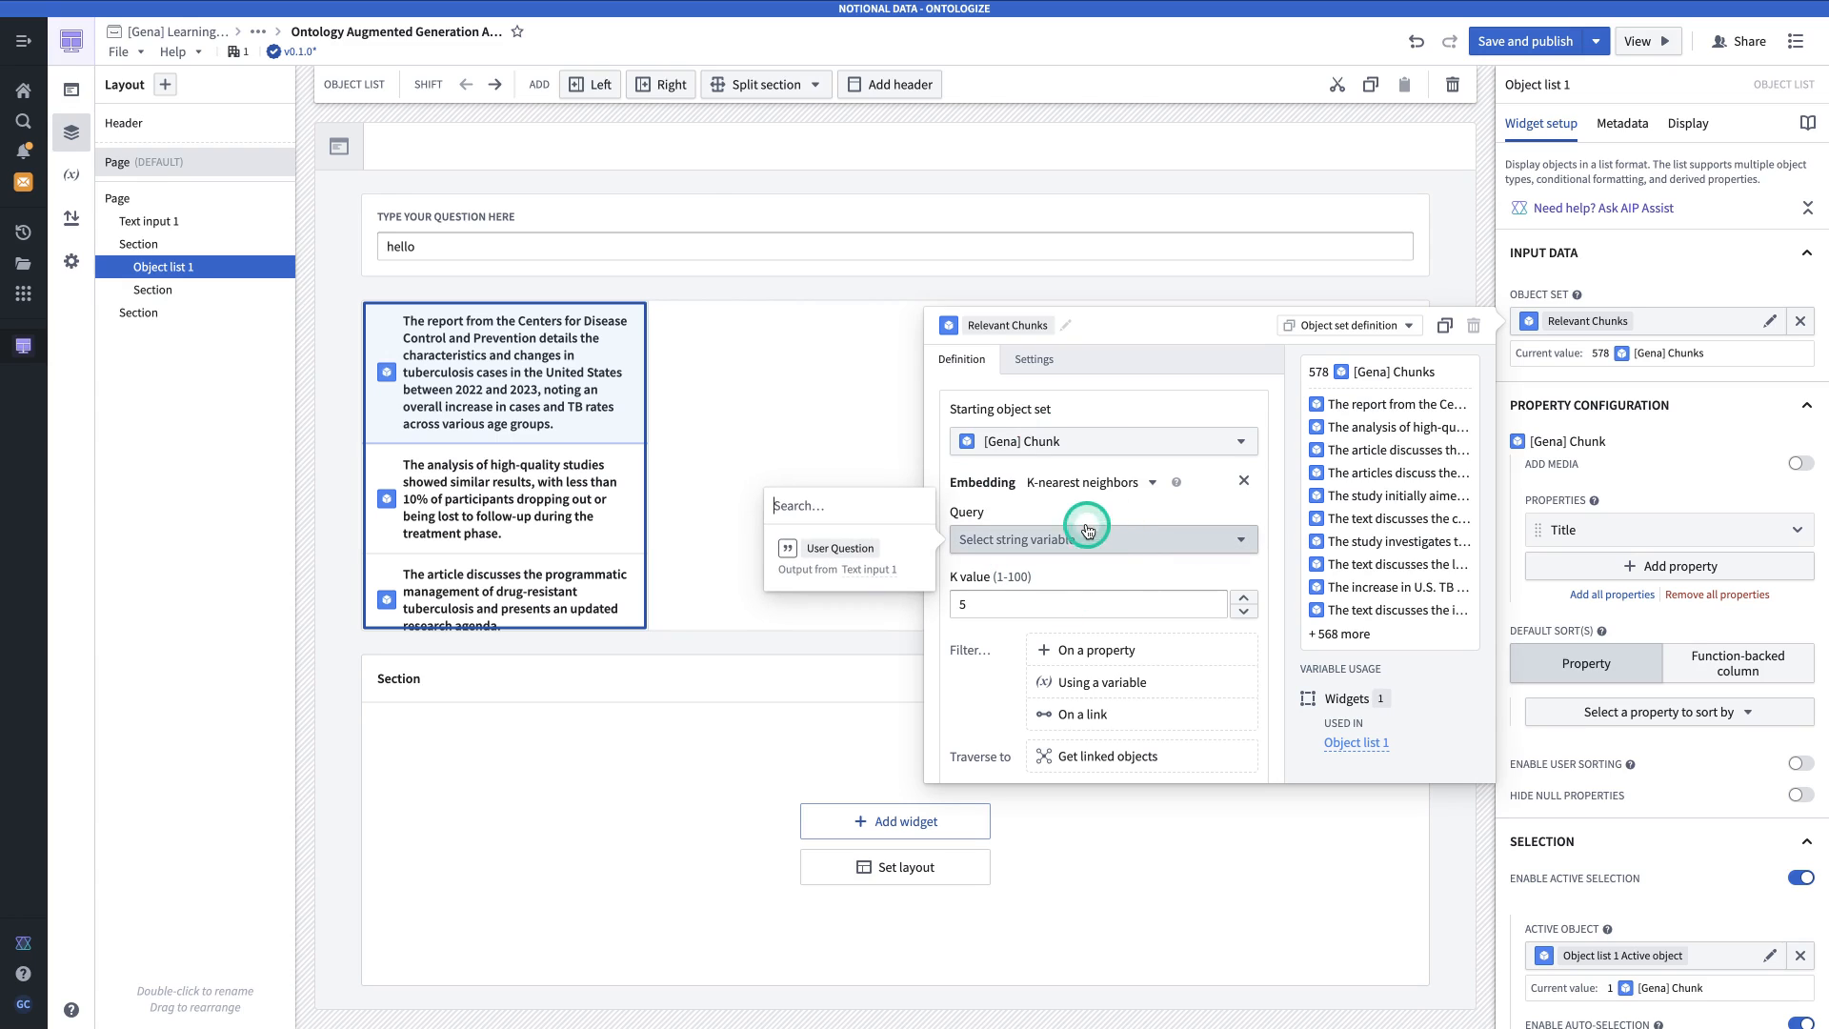
click(841, 548)
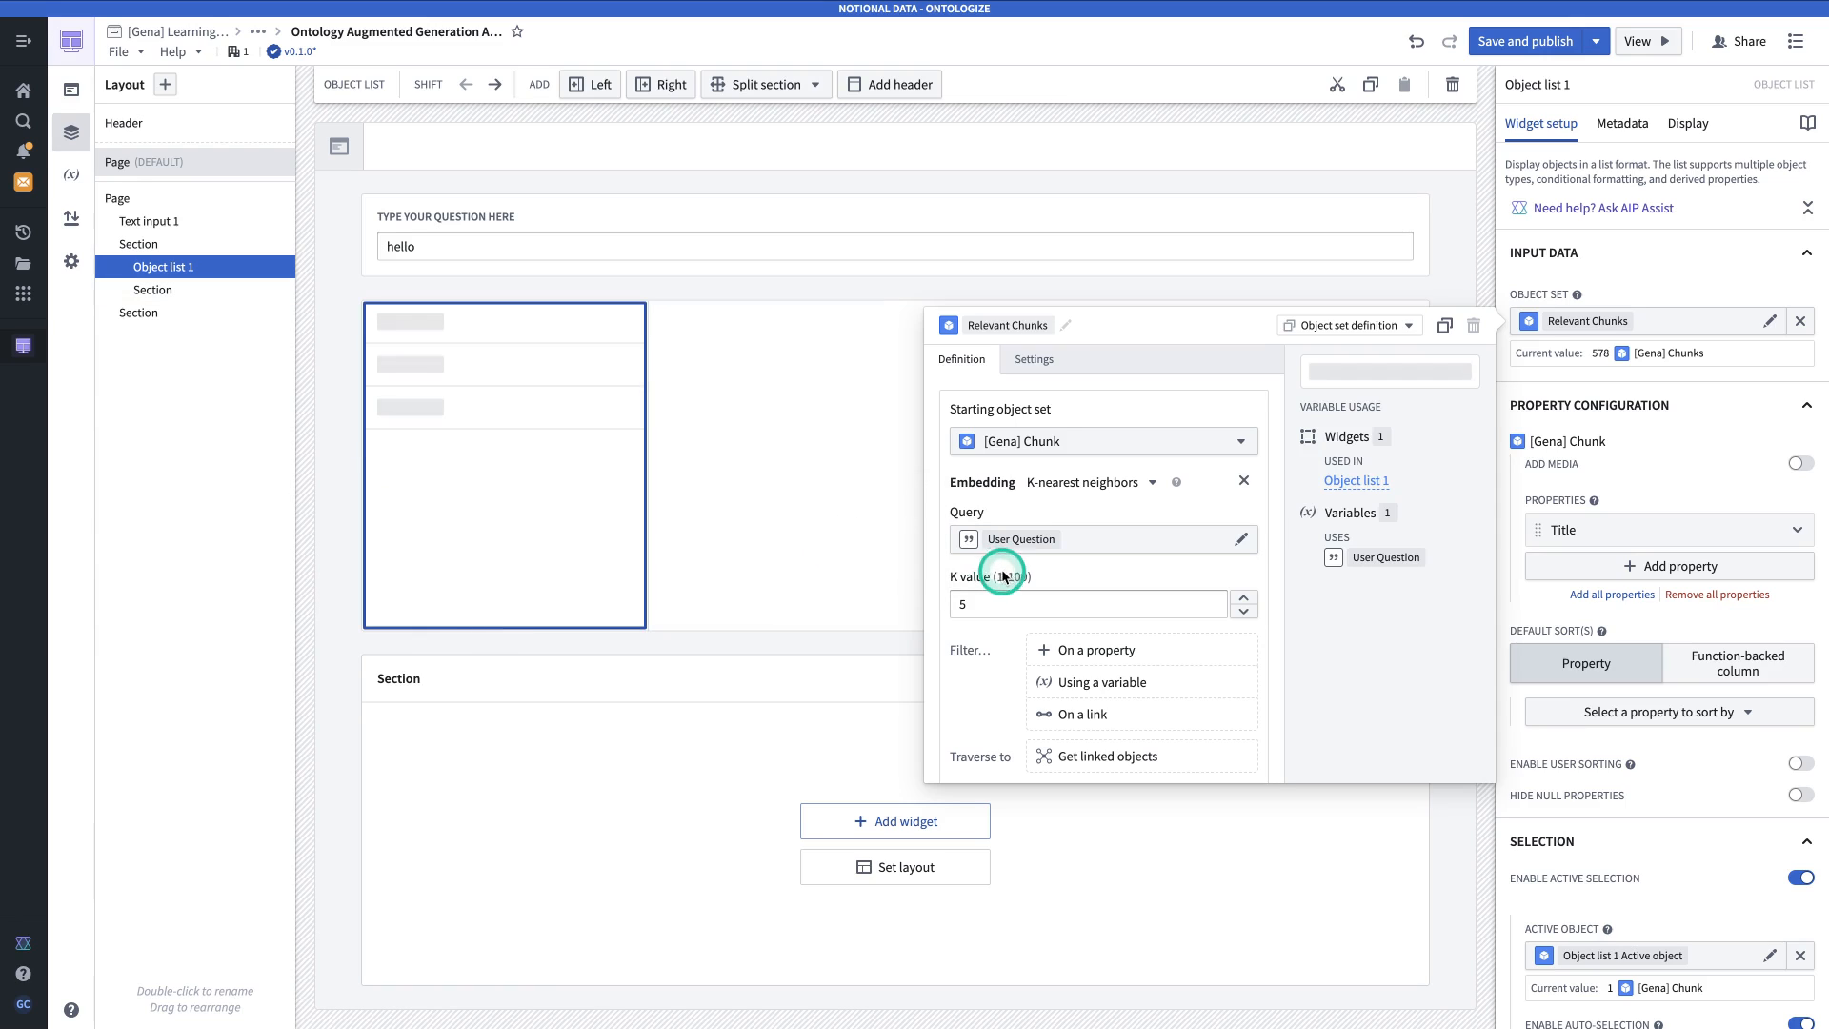
click(1023, 608)
drag(1023, 607, 933, 603)
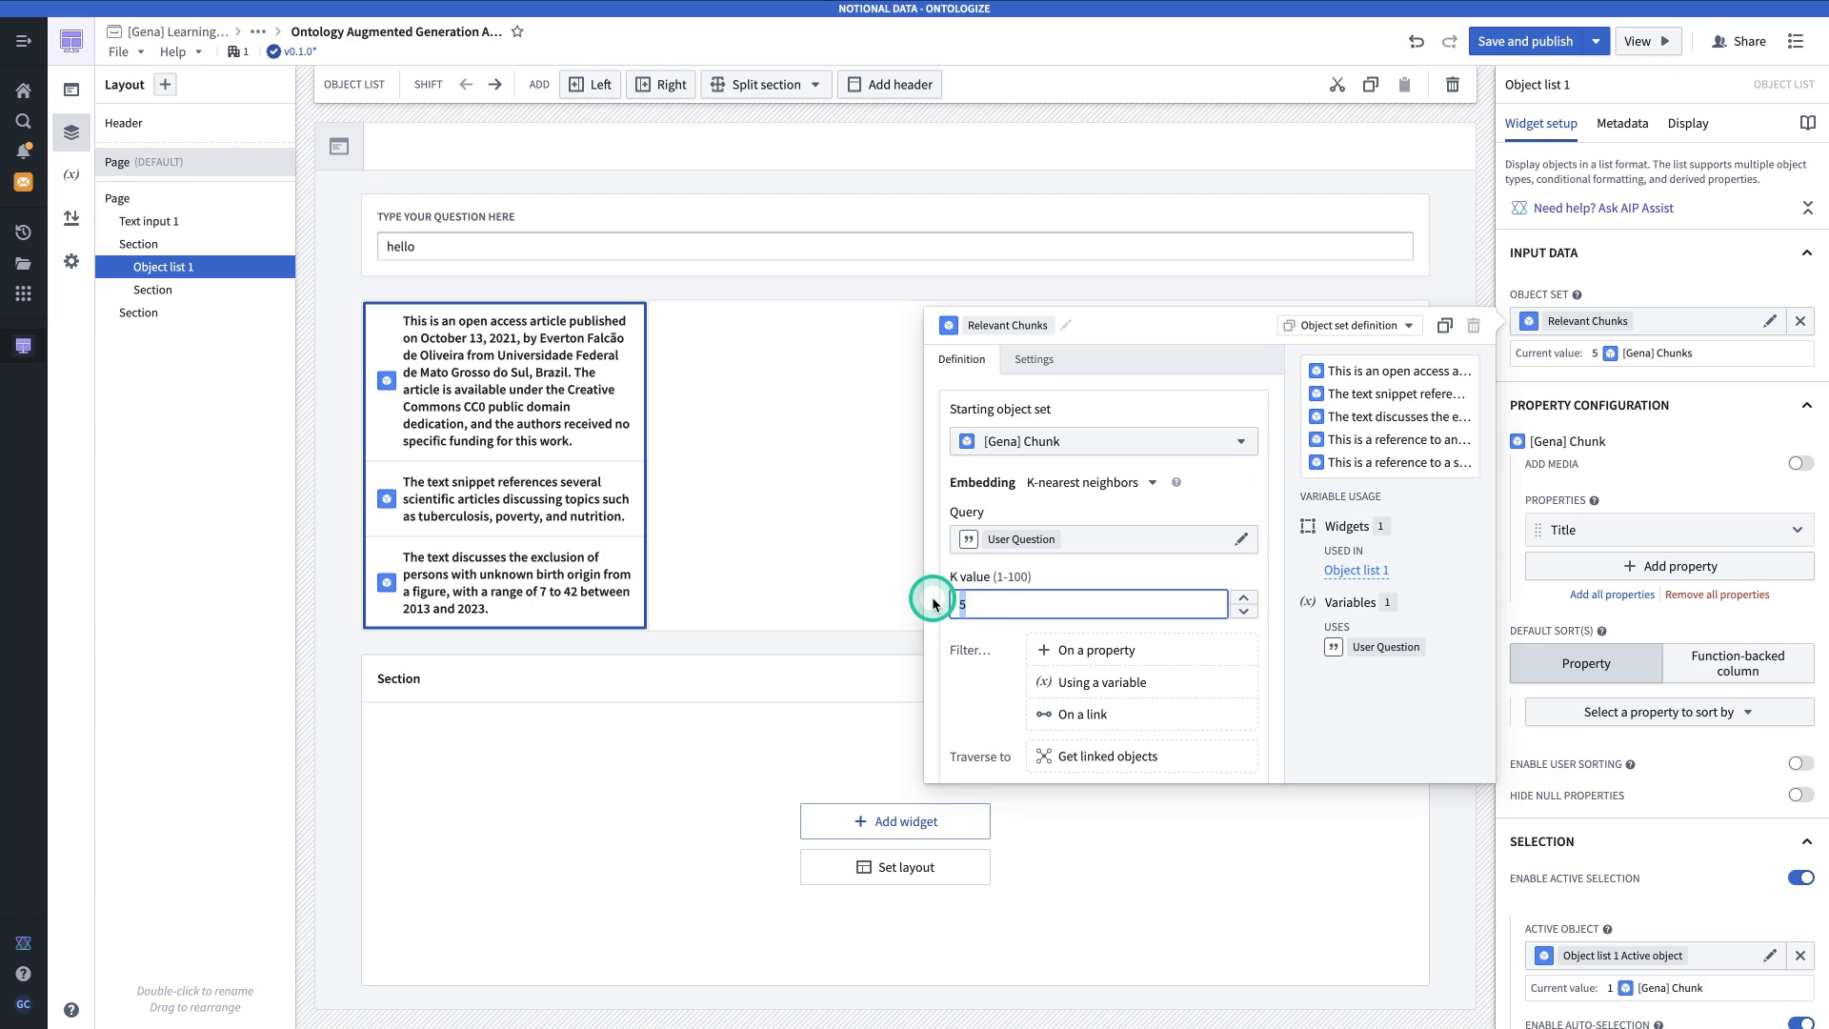
text(10)
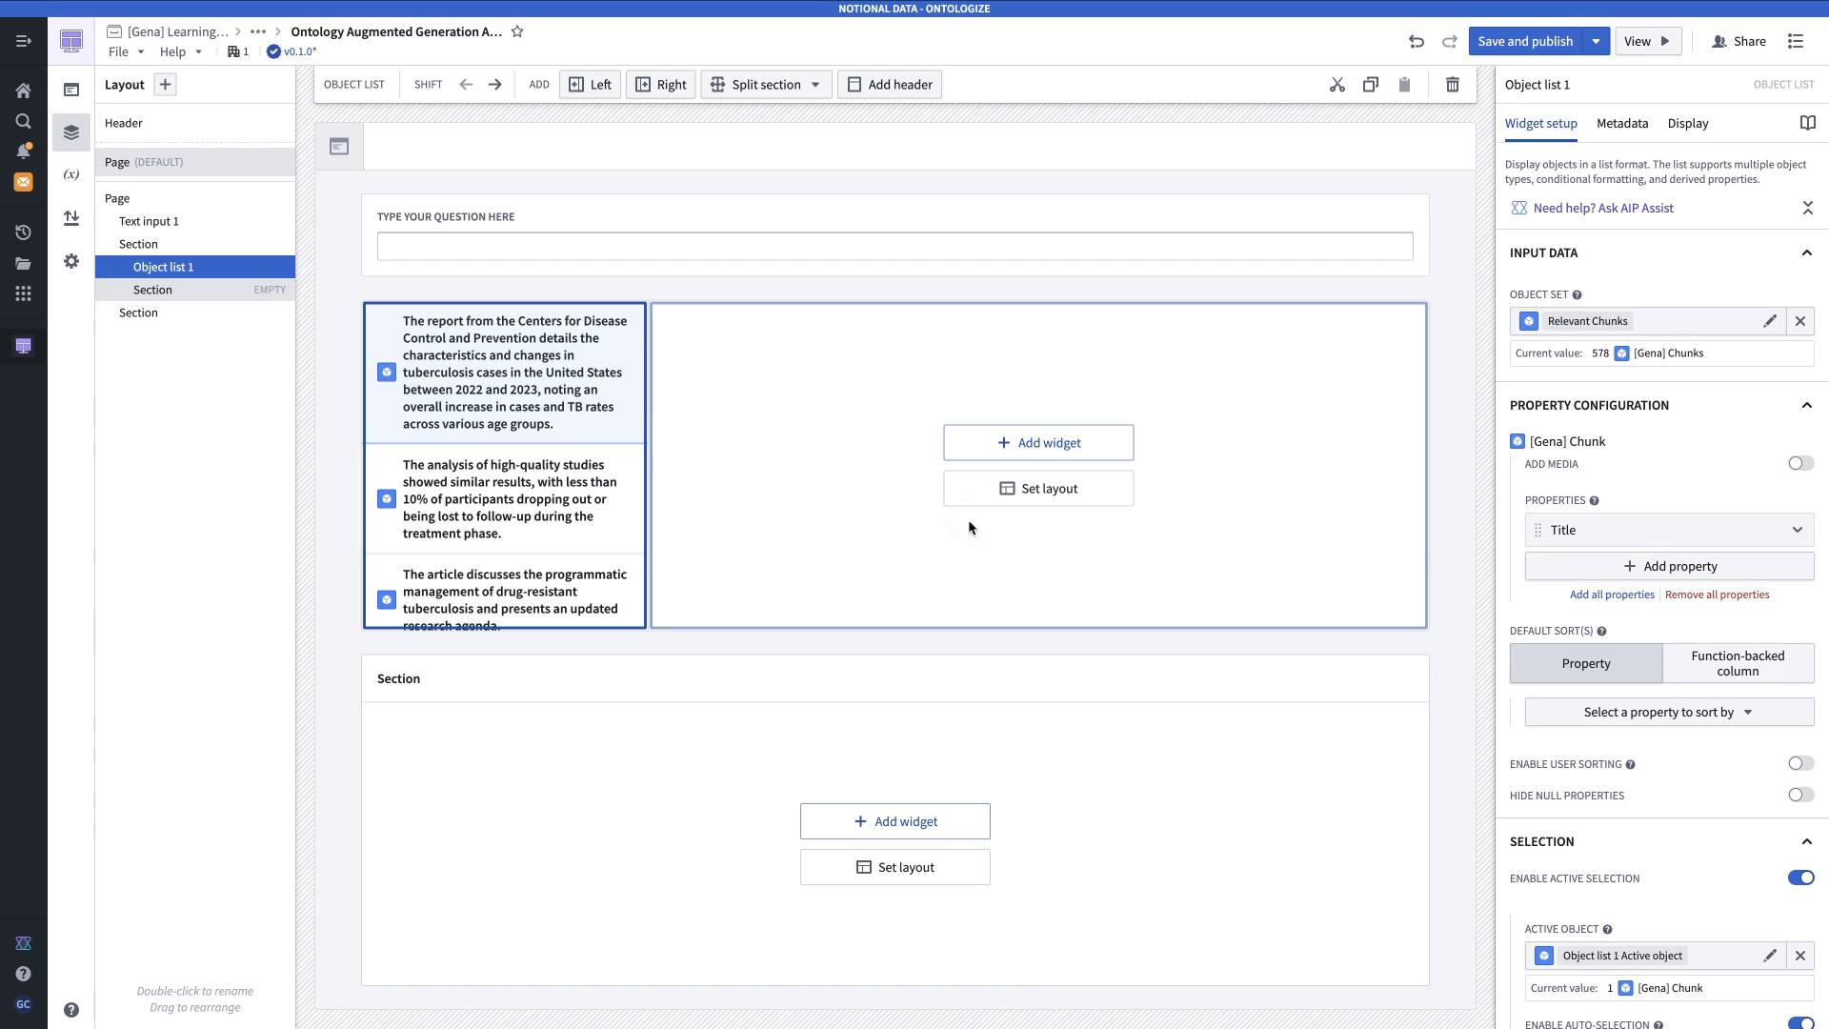
Add a Vertex Graph widget to the empty second column of the middle section.
click(1082, 464)
text(verte)
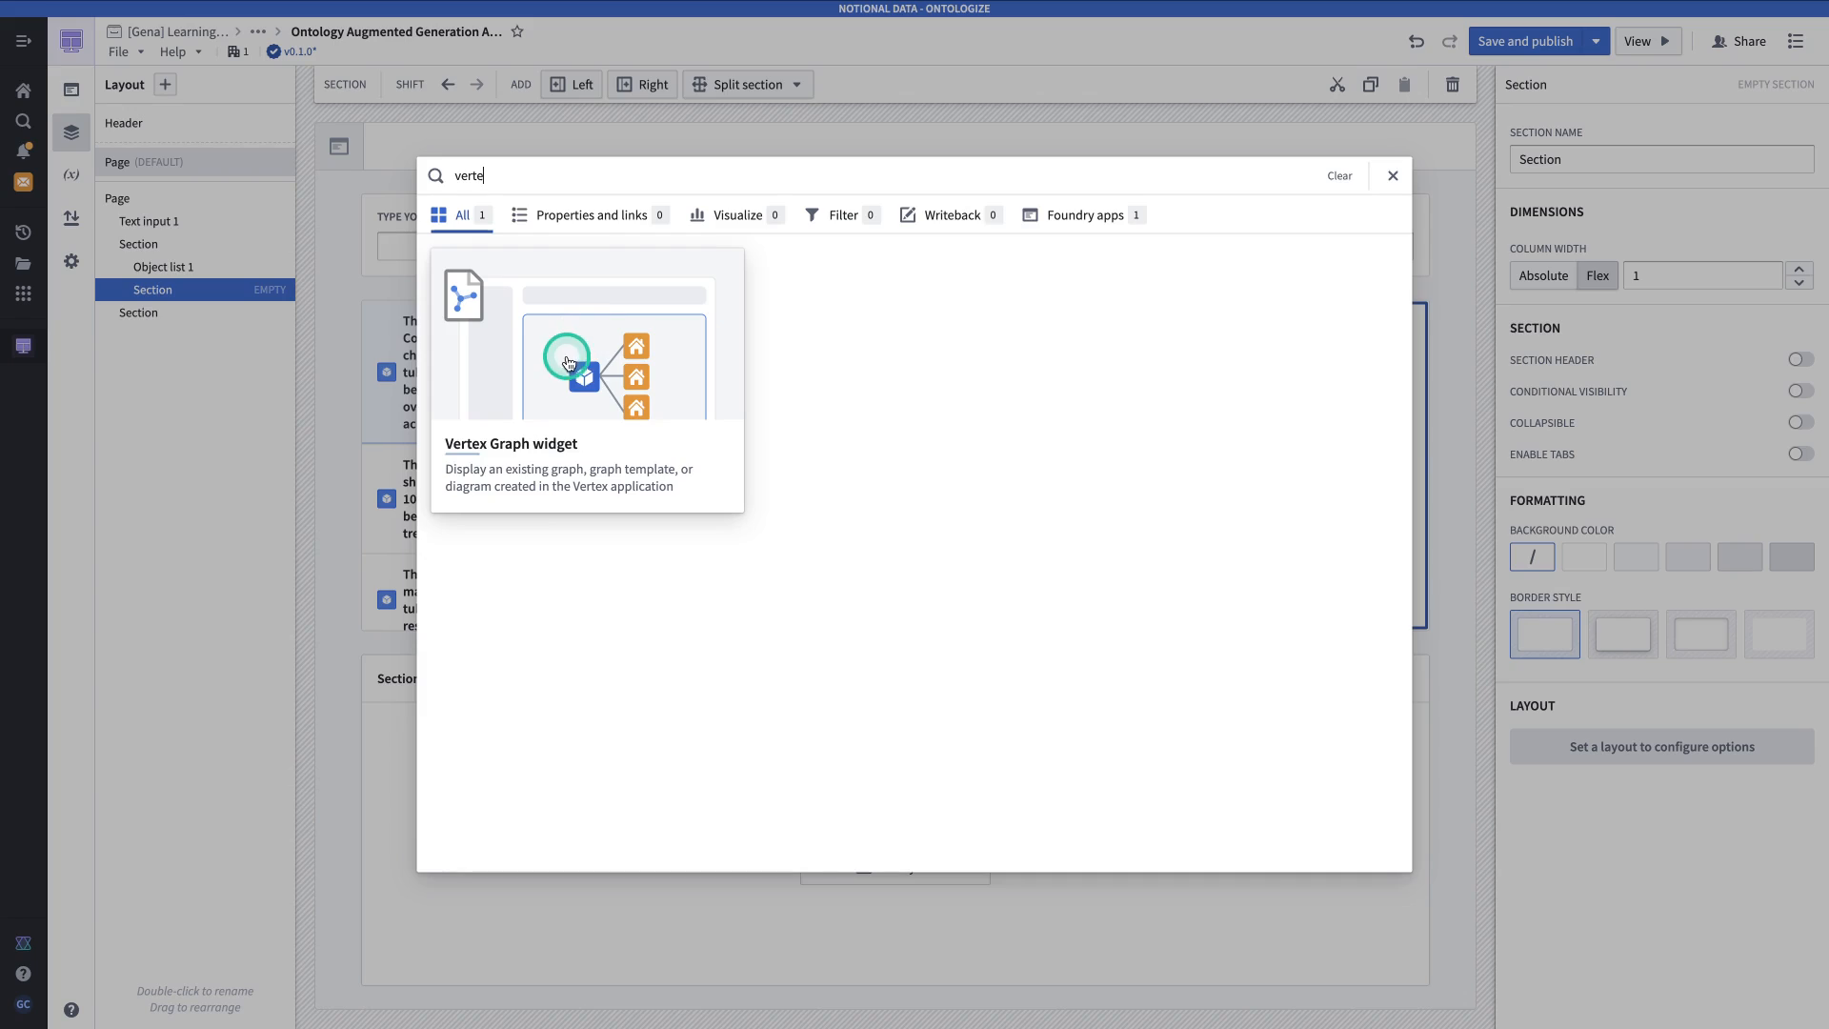
click(567, 357)
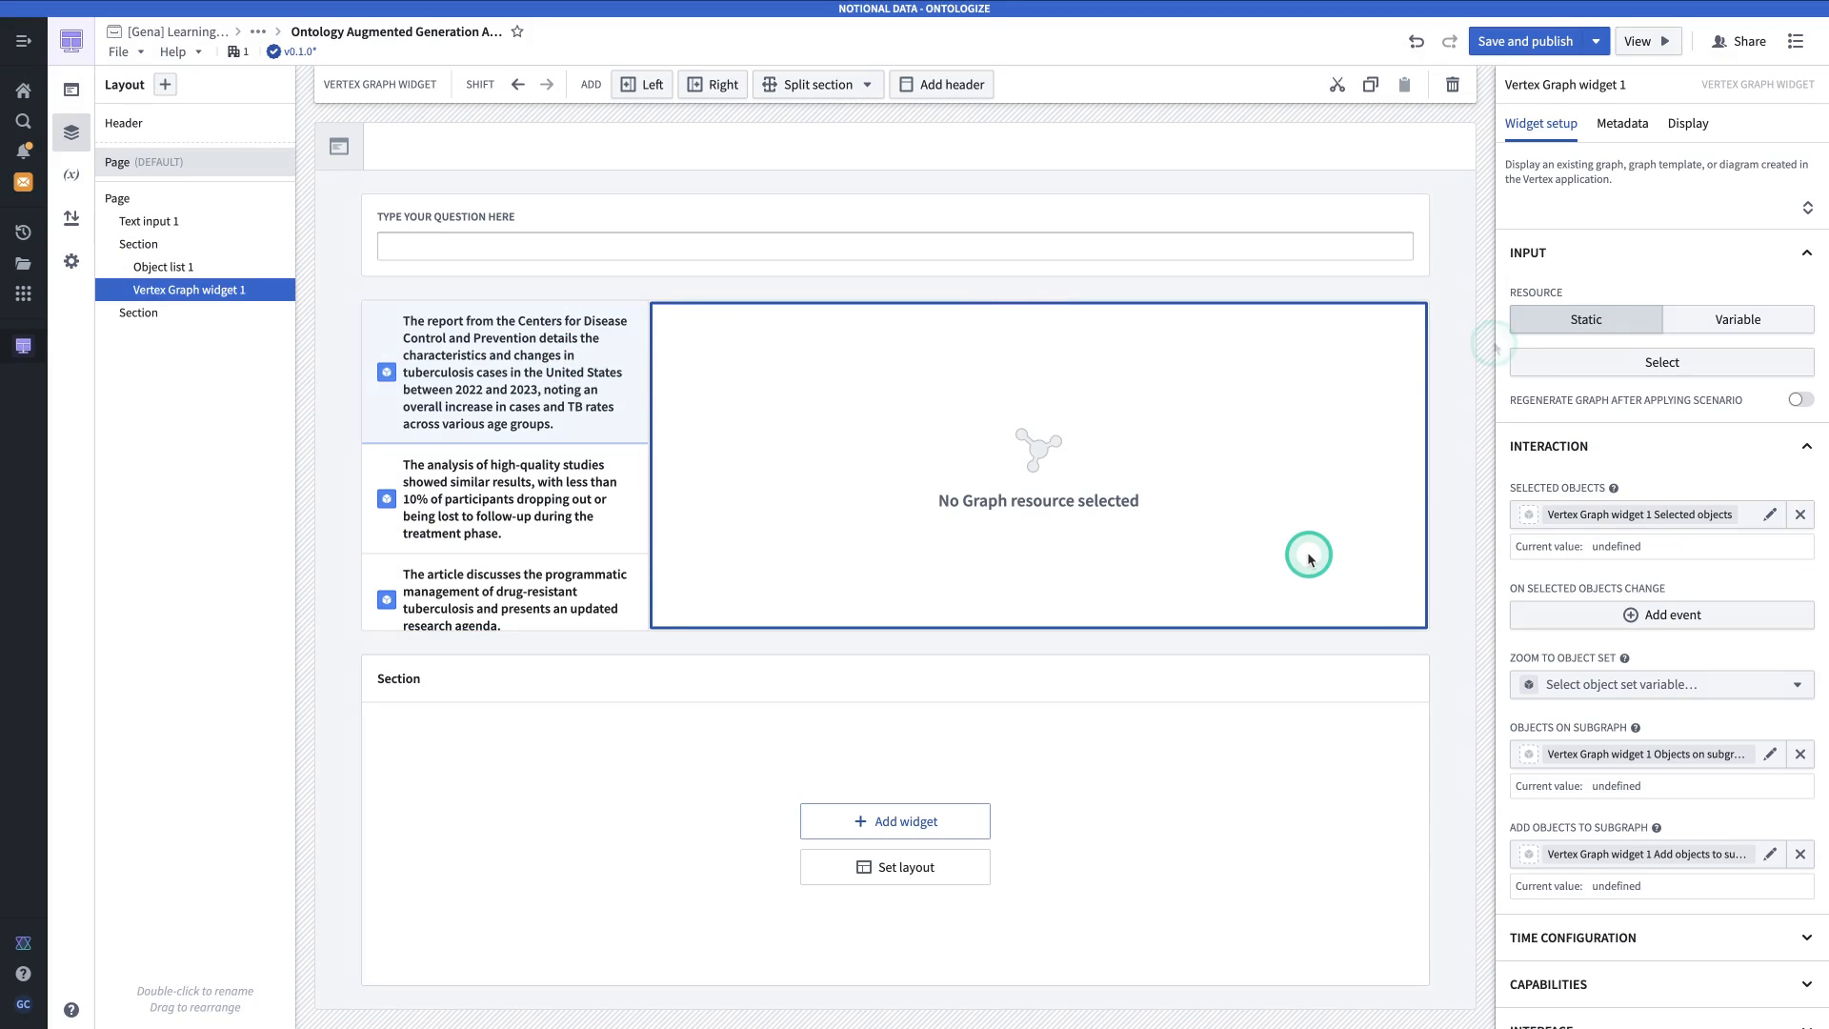
Set "Knowledge Graph template" as the widget's static graph resource and supply Relevant Chunks to its [Gena] Chunks parameter.
click(1555, 363)
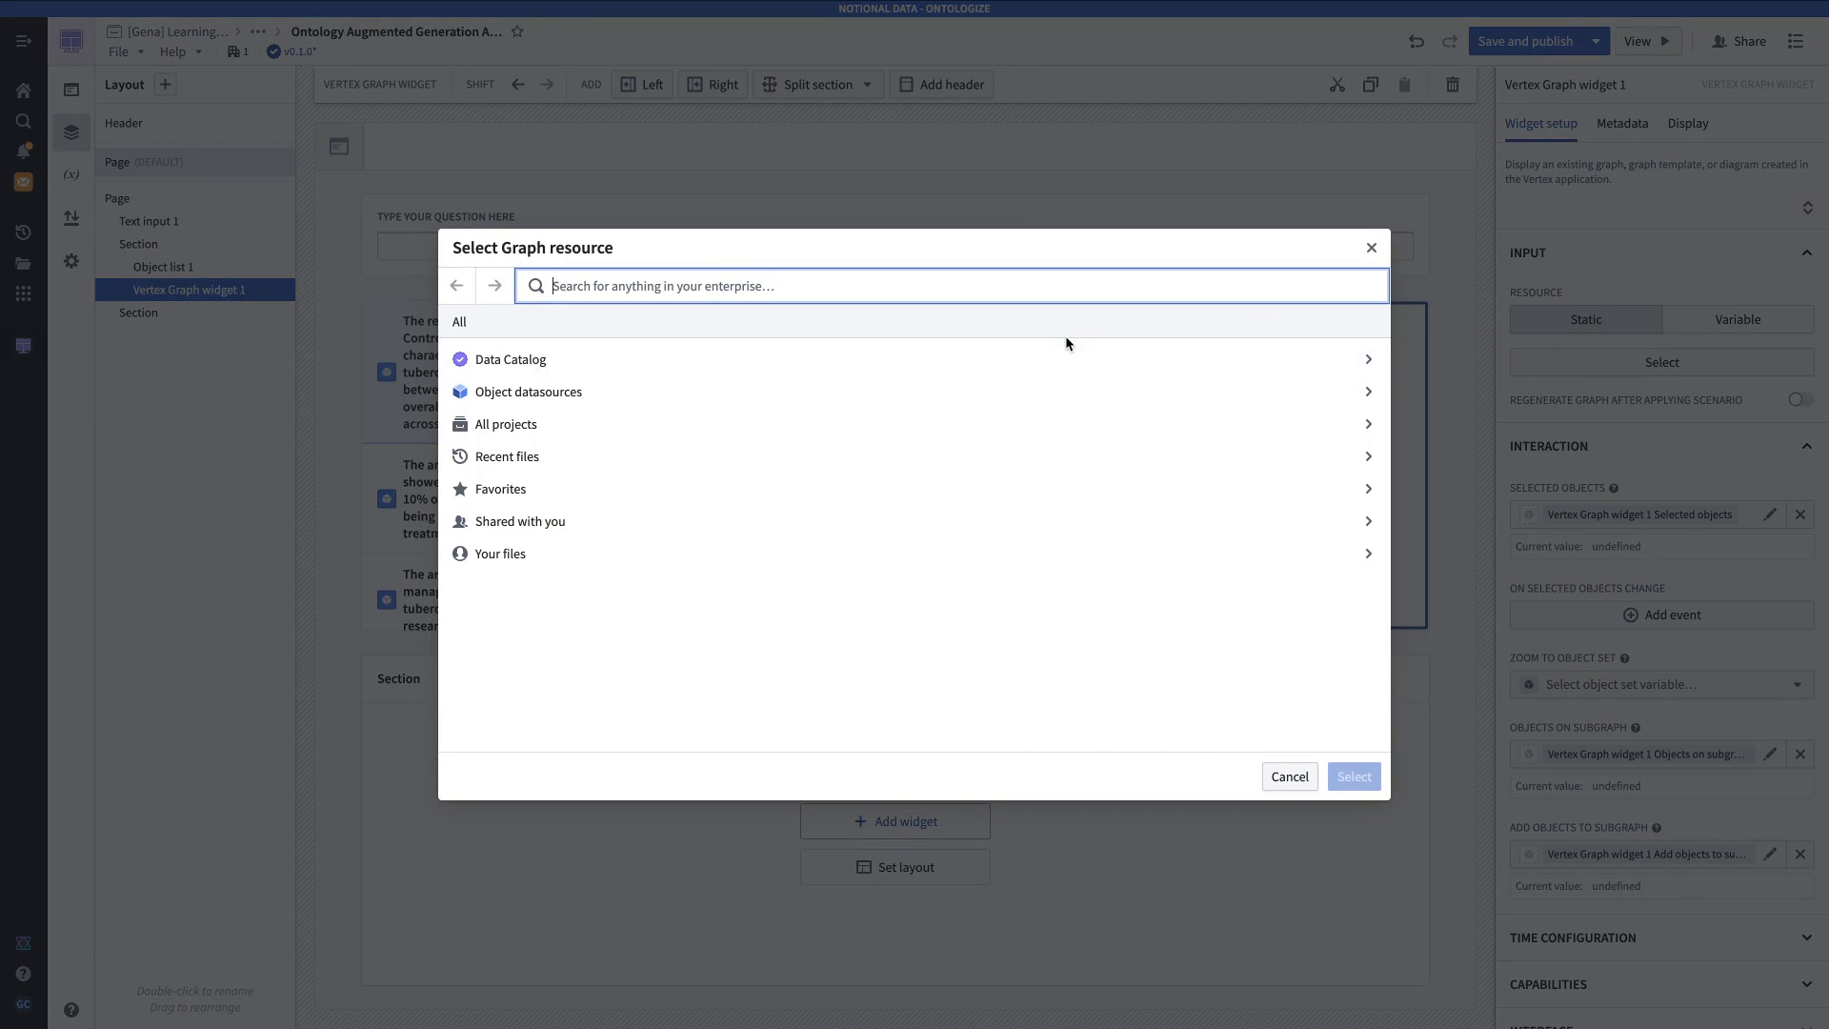
text(kno)
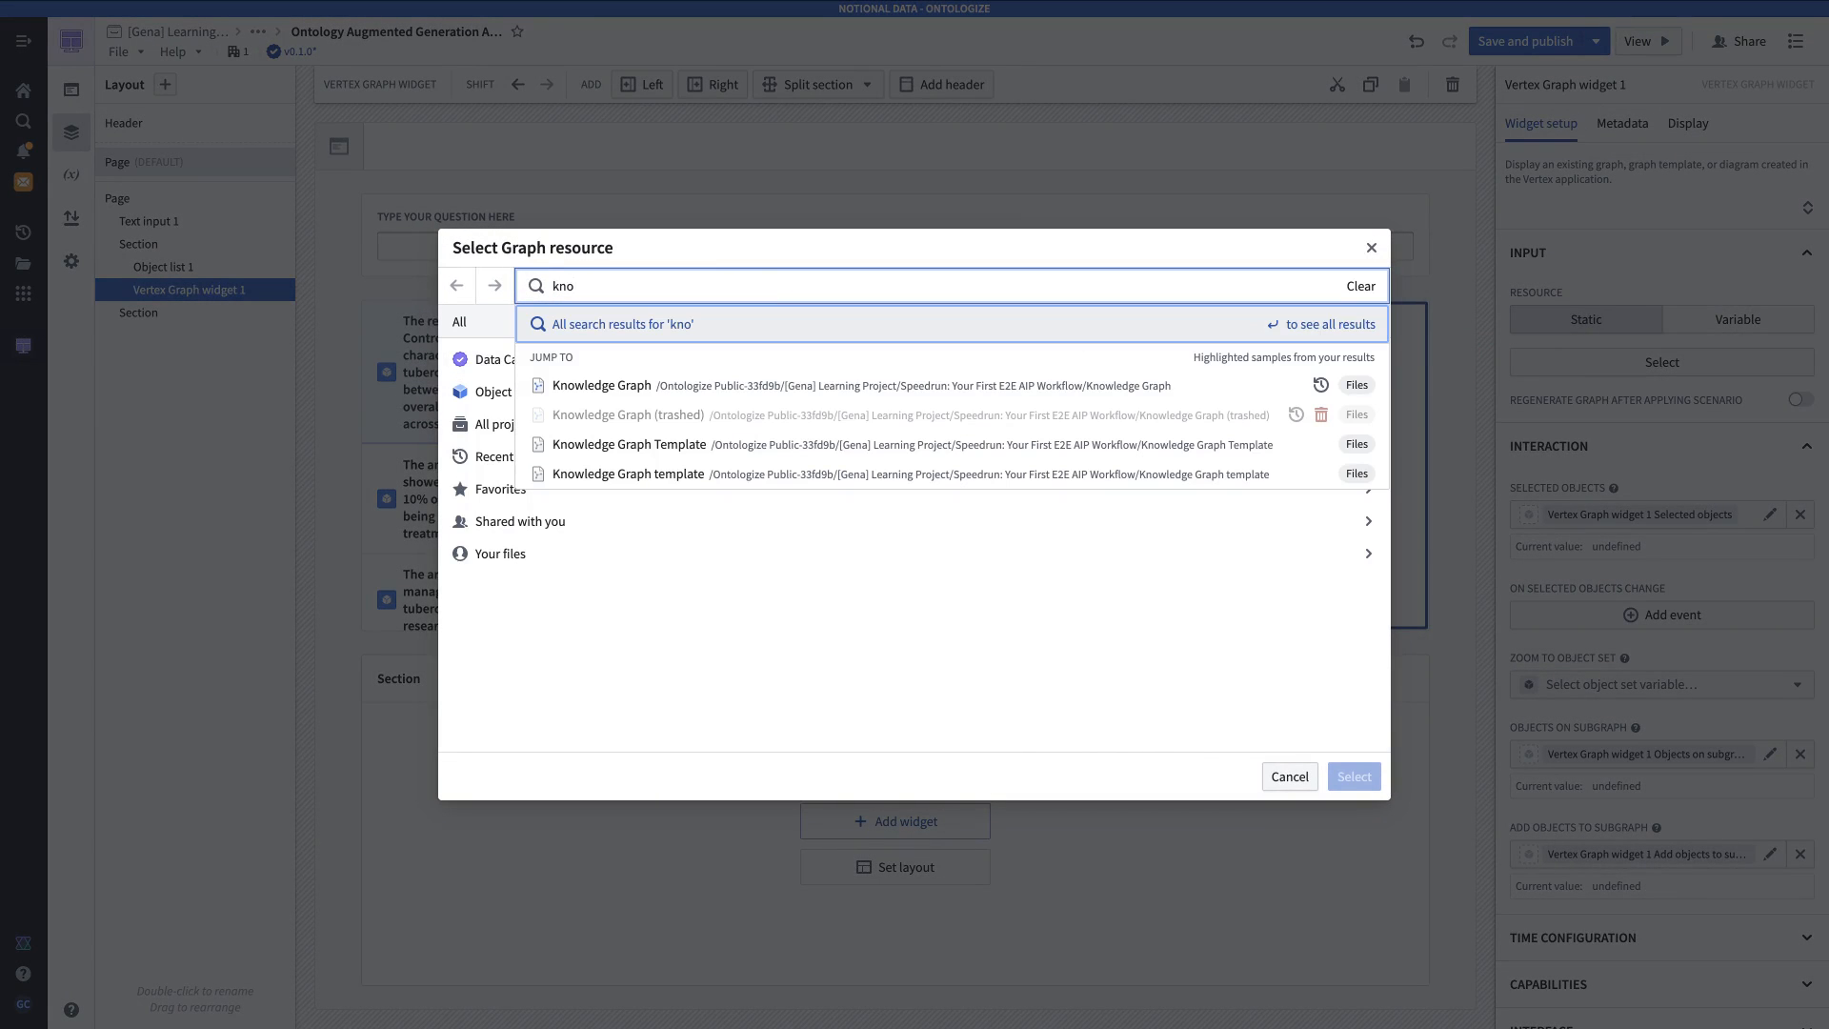
click(1061, 472)
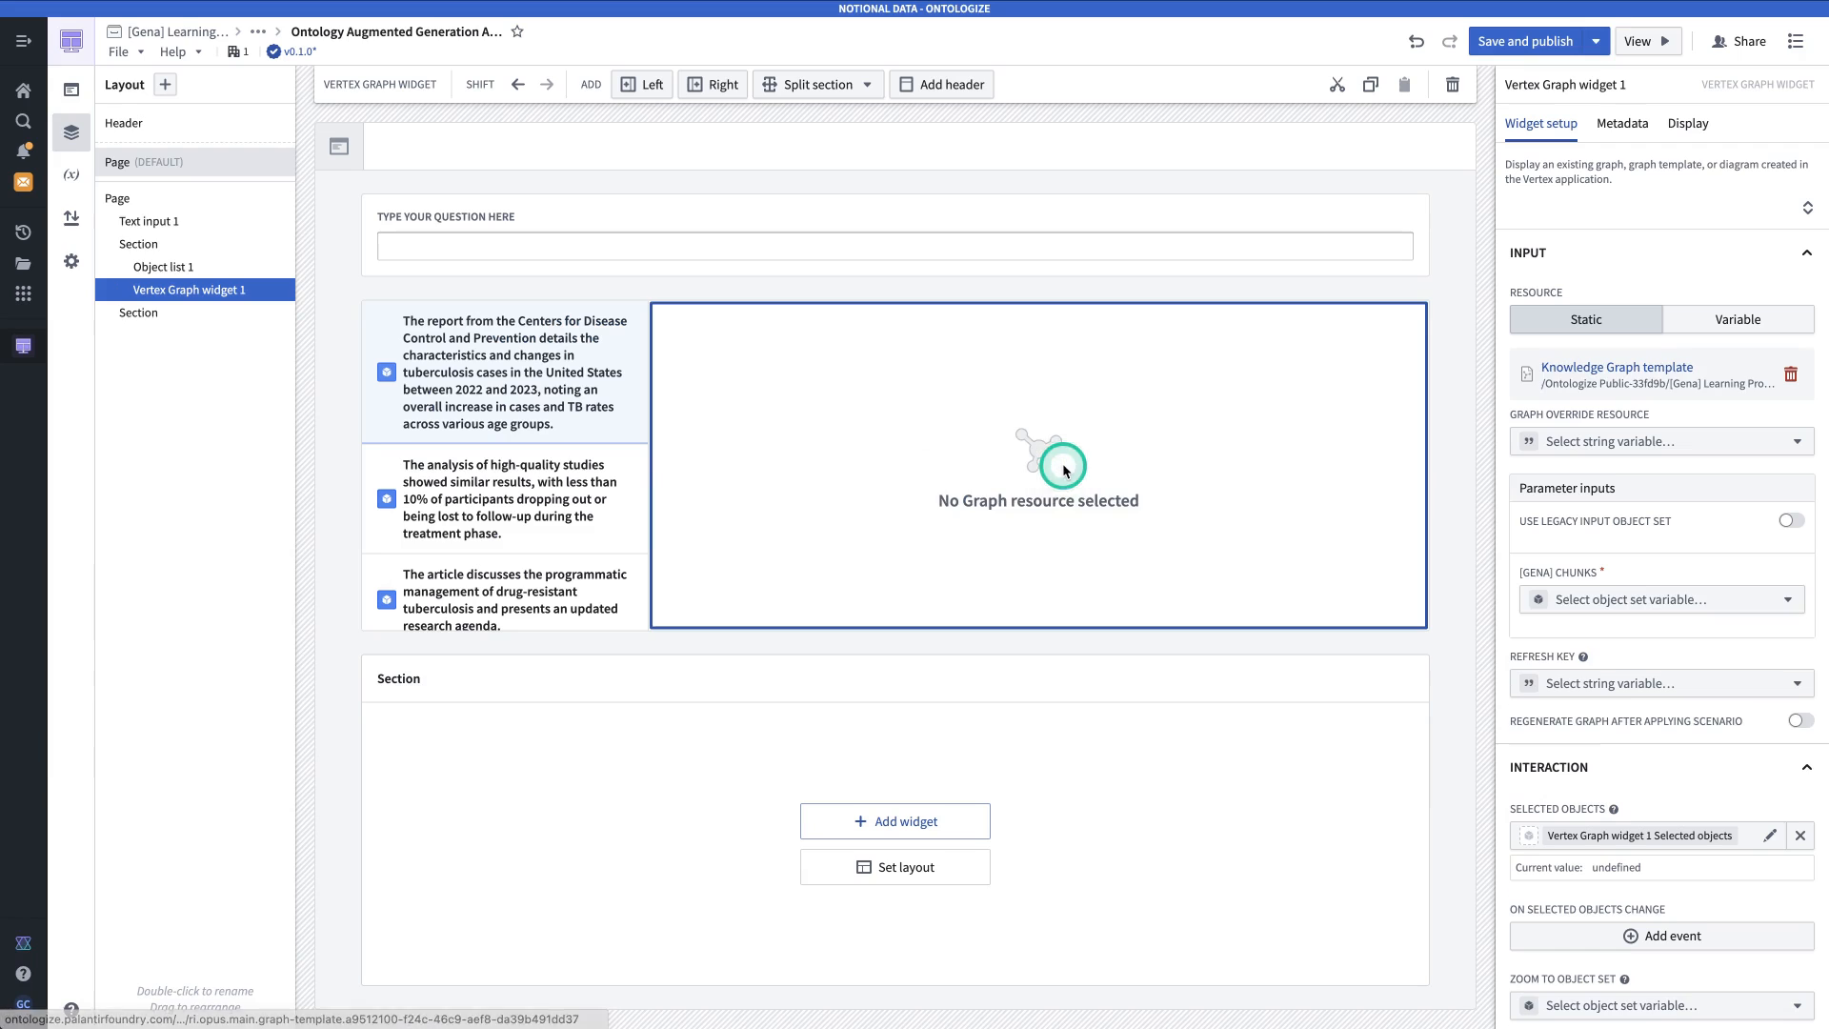
scroll(1531, 409, down, 2)
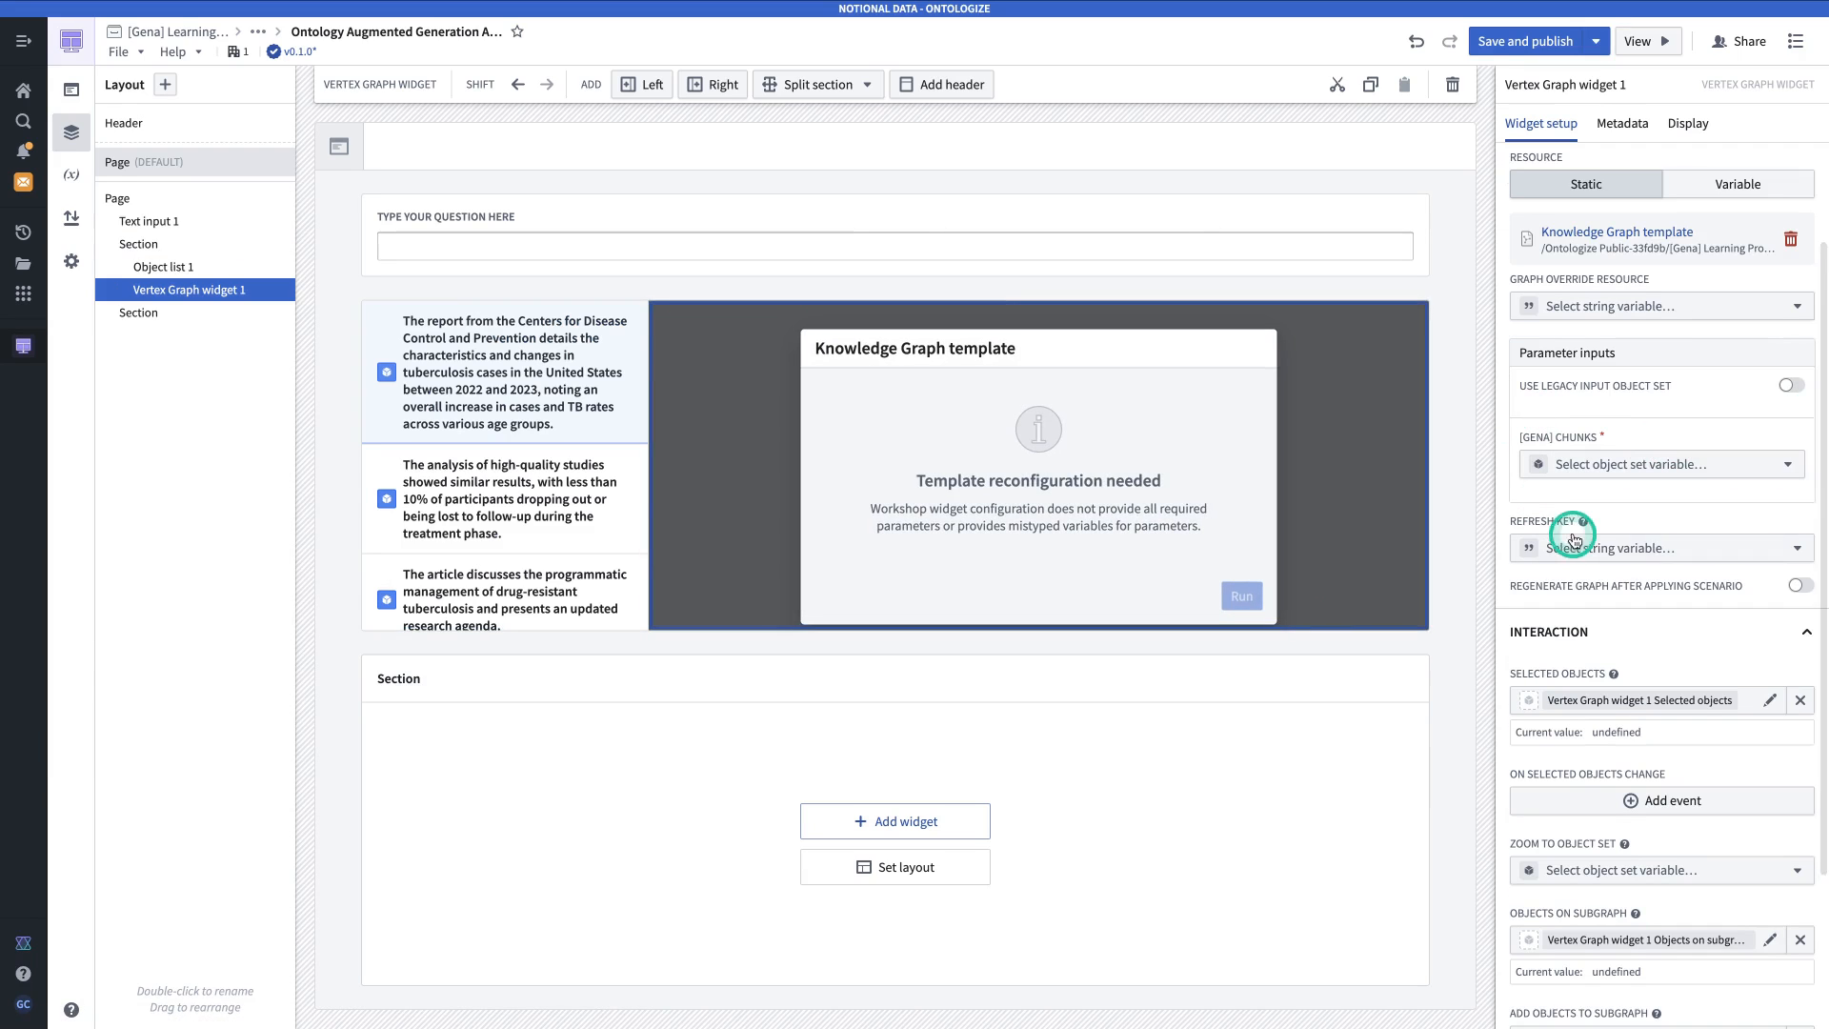
click(1601, 469)
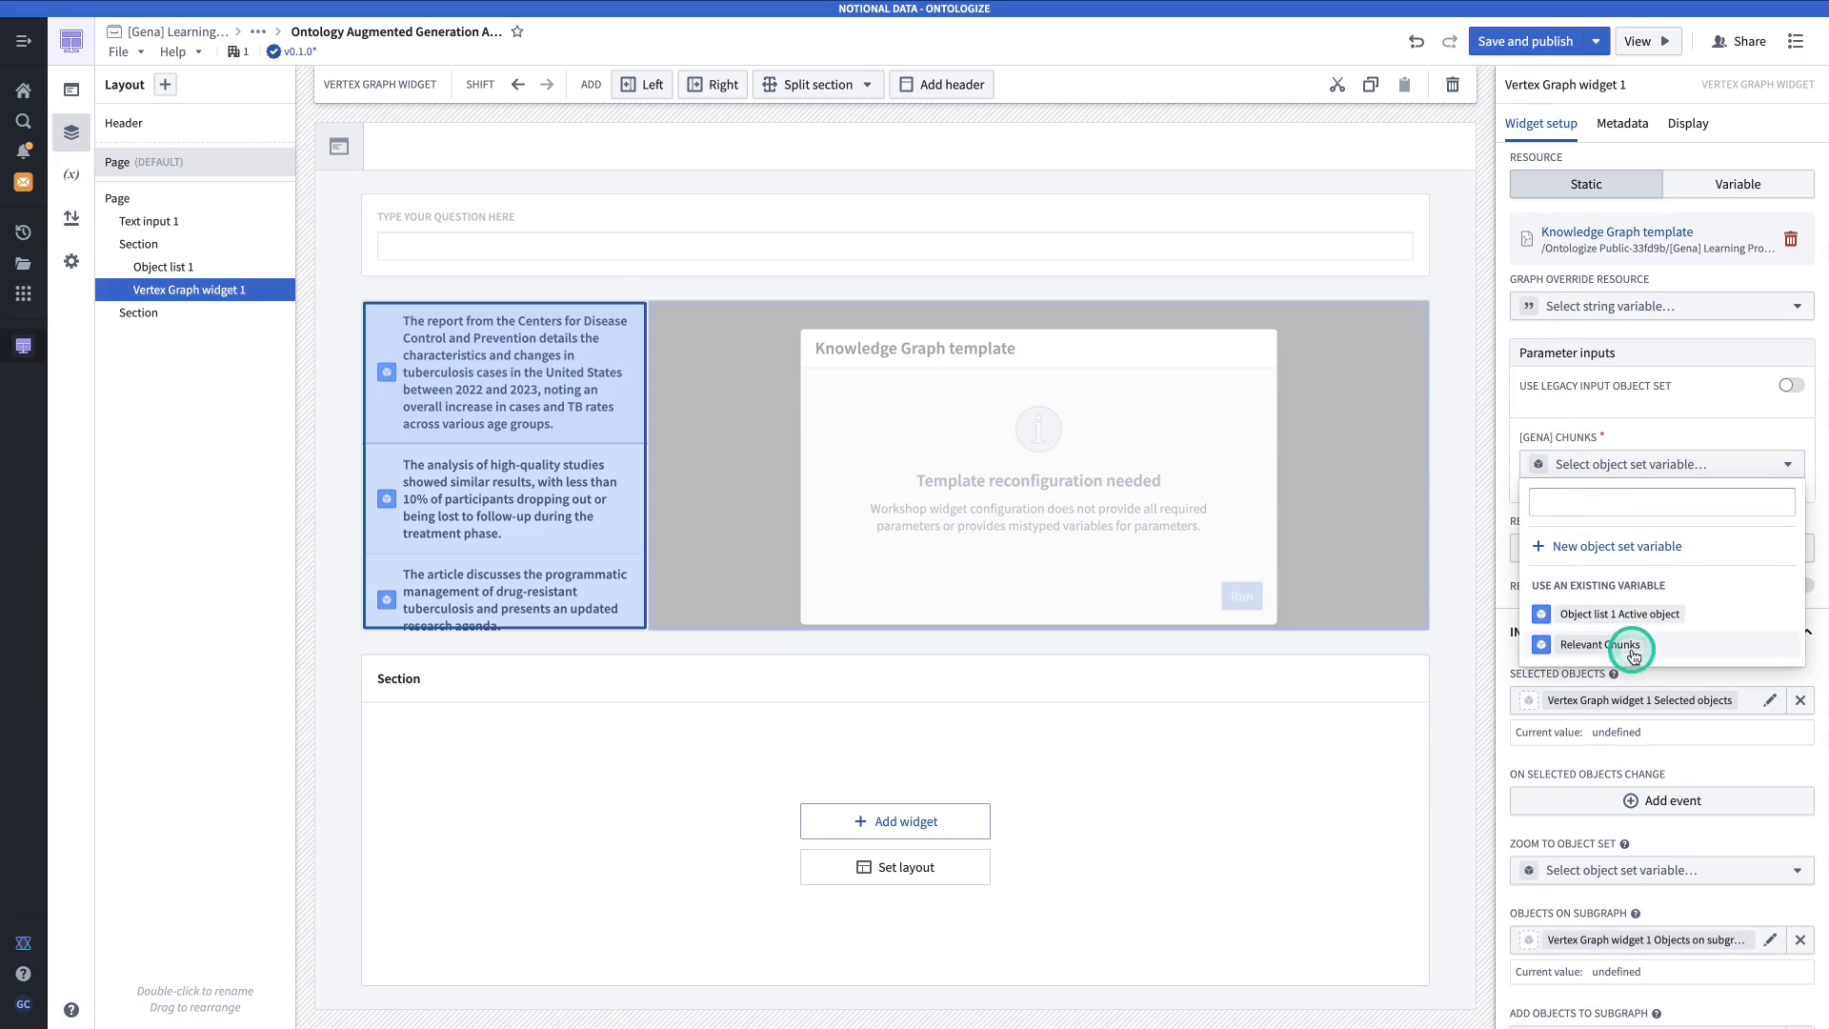
click(1600, 645)
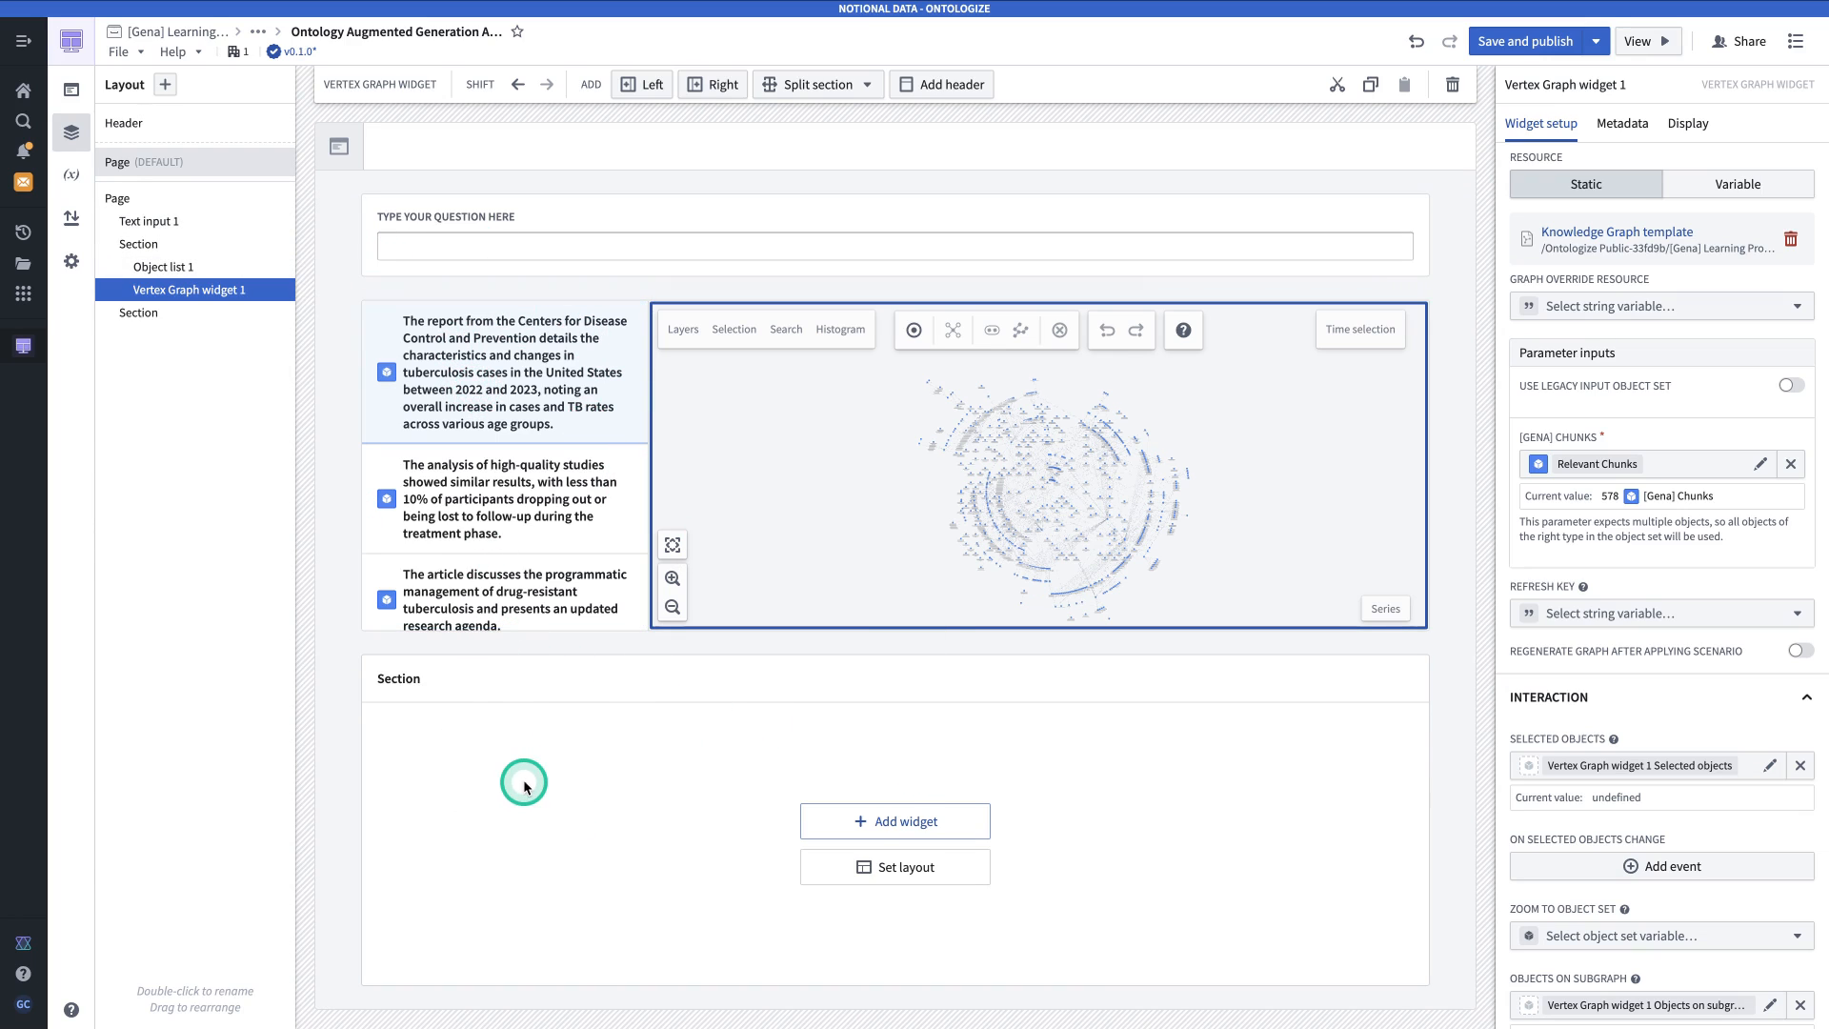
Turn off the section header of the lowest section and set its row height to Auto (max).
click(568, 692)
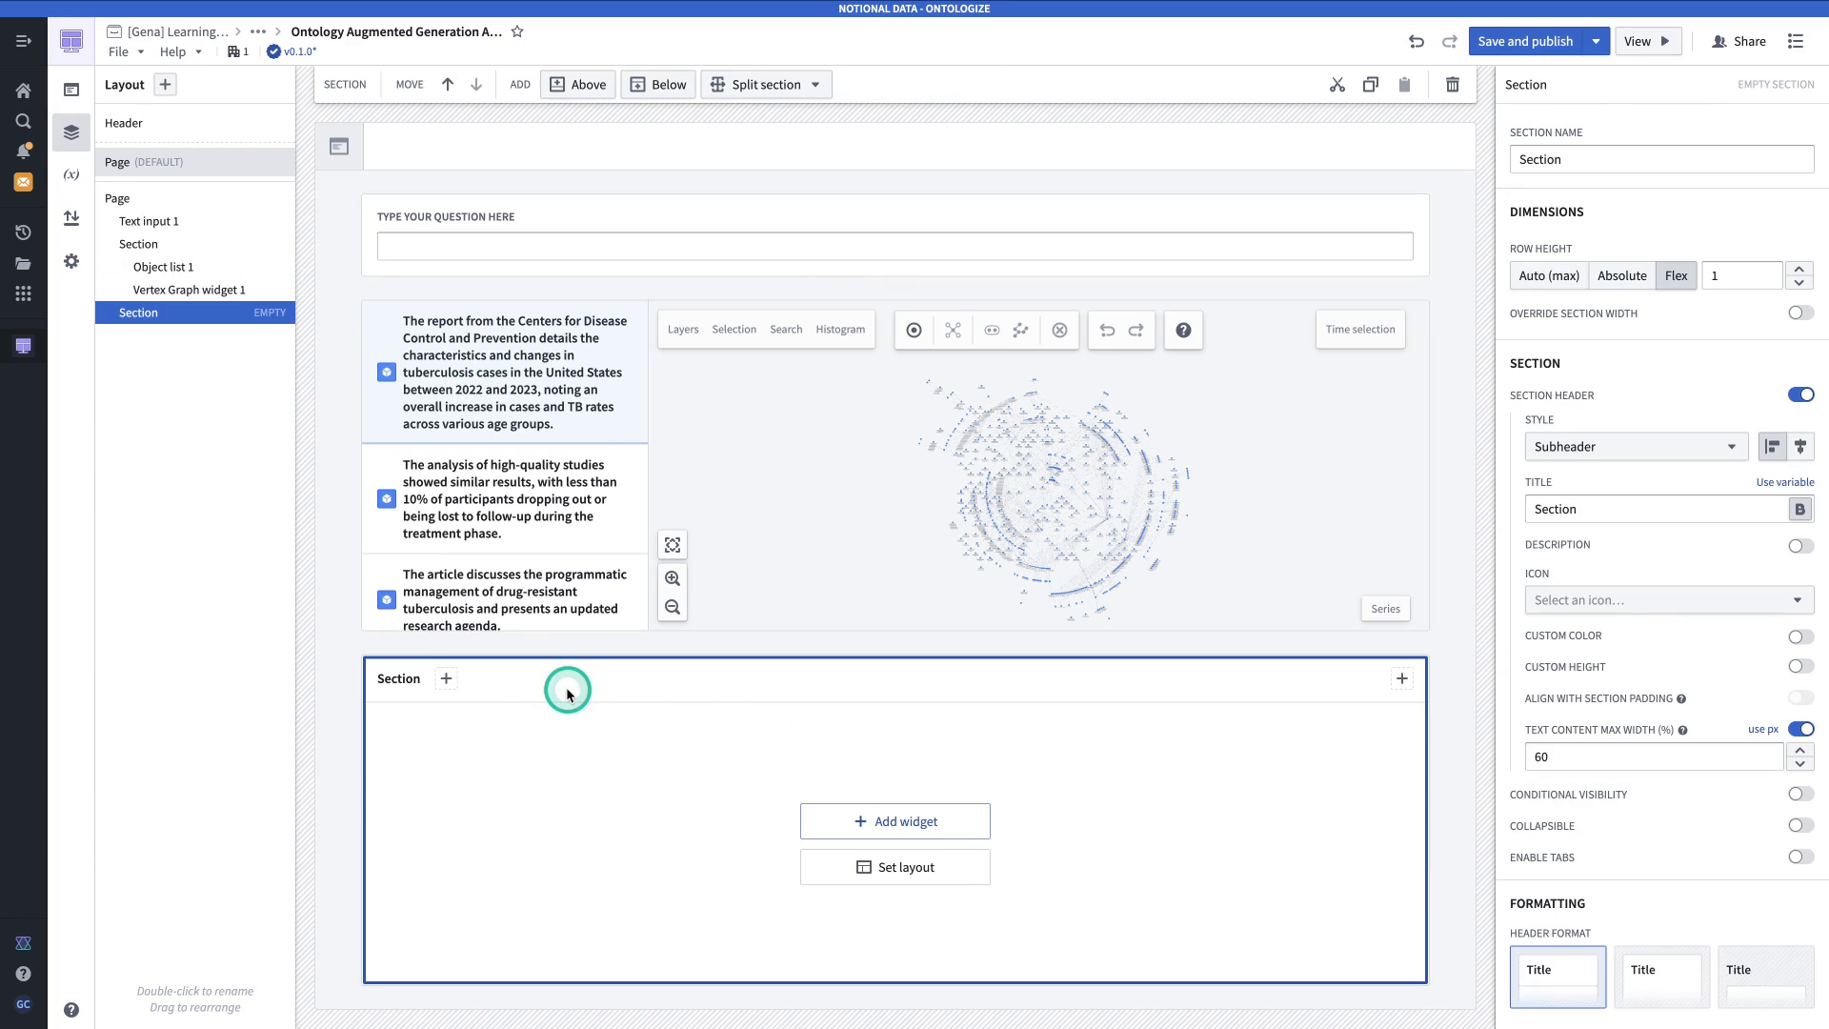
click(1795, 394)
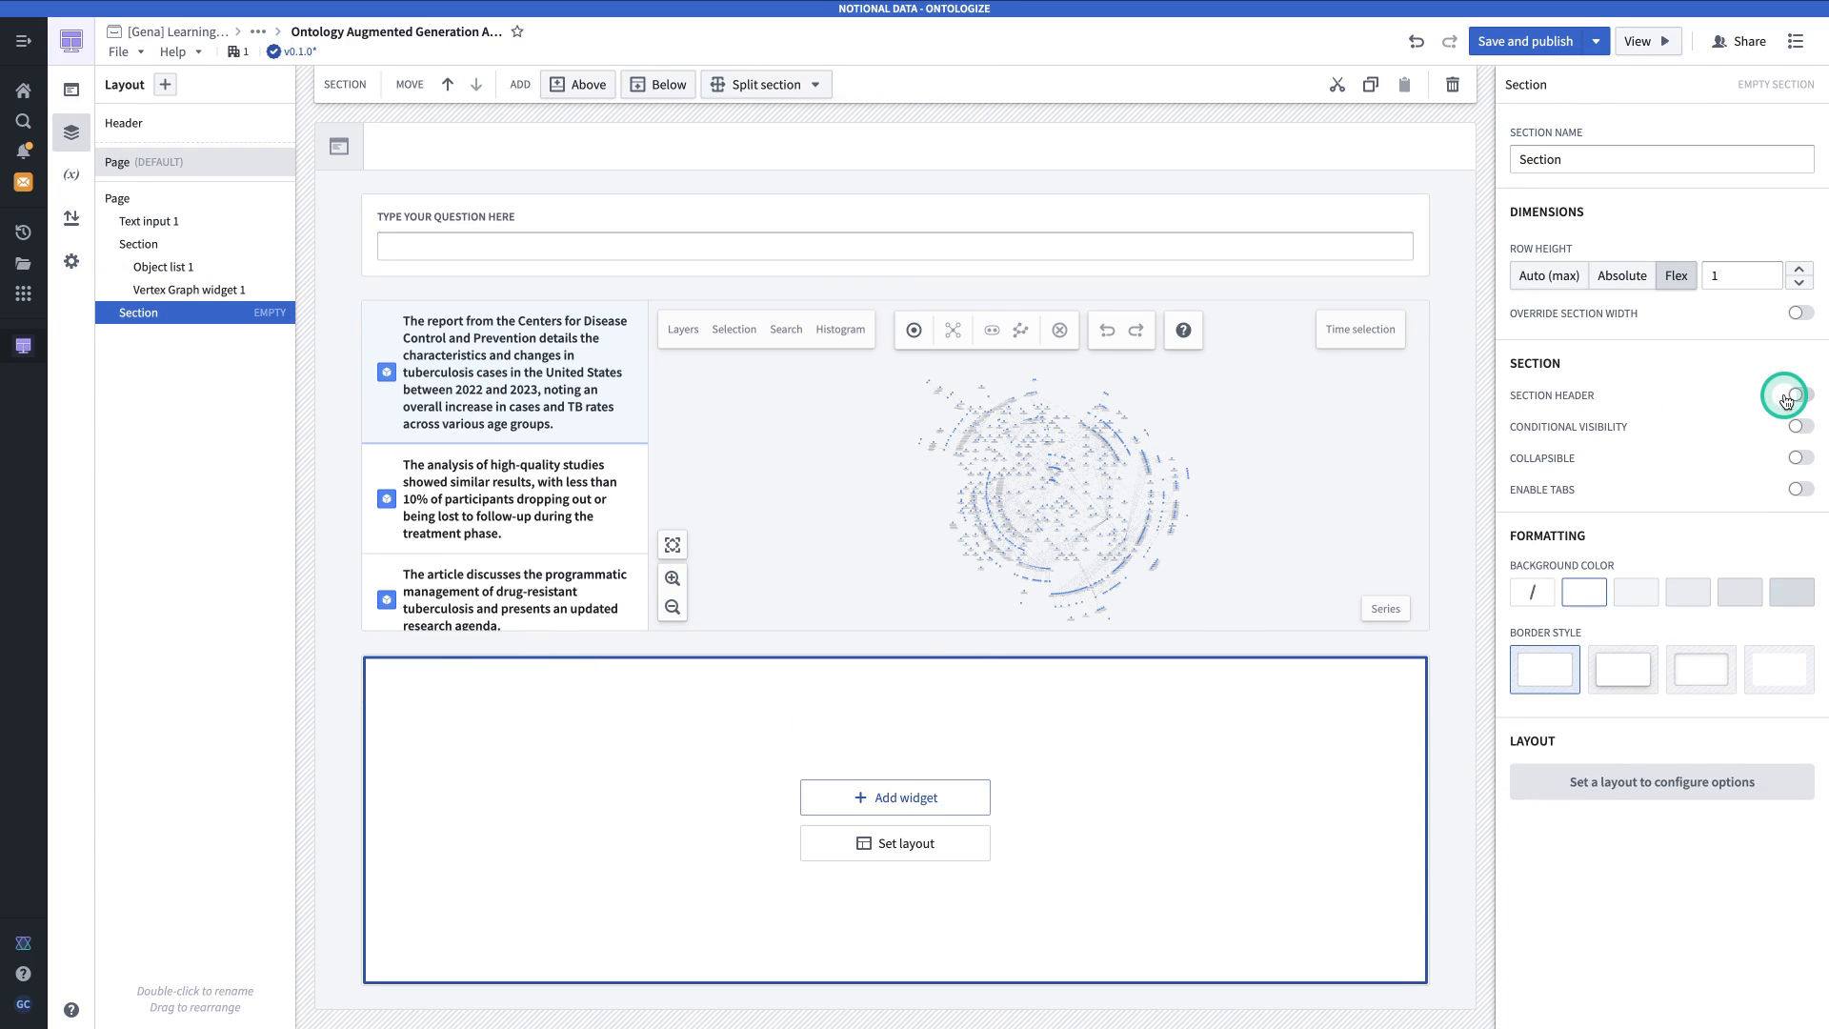
click(1549, 277)
Add a Markdown widget to the empty section below the graph.
click(902, 920)
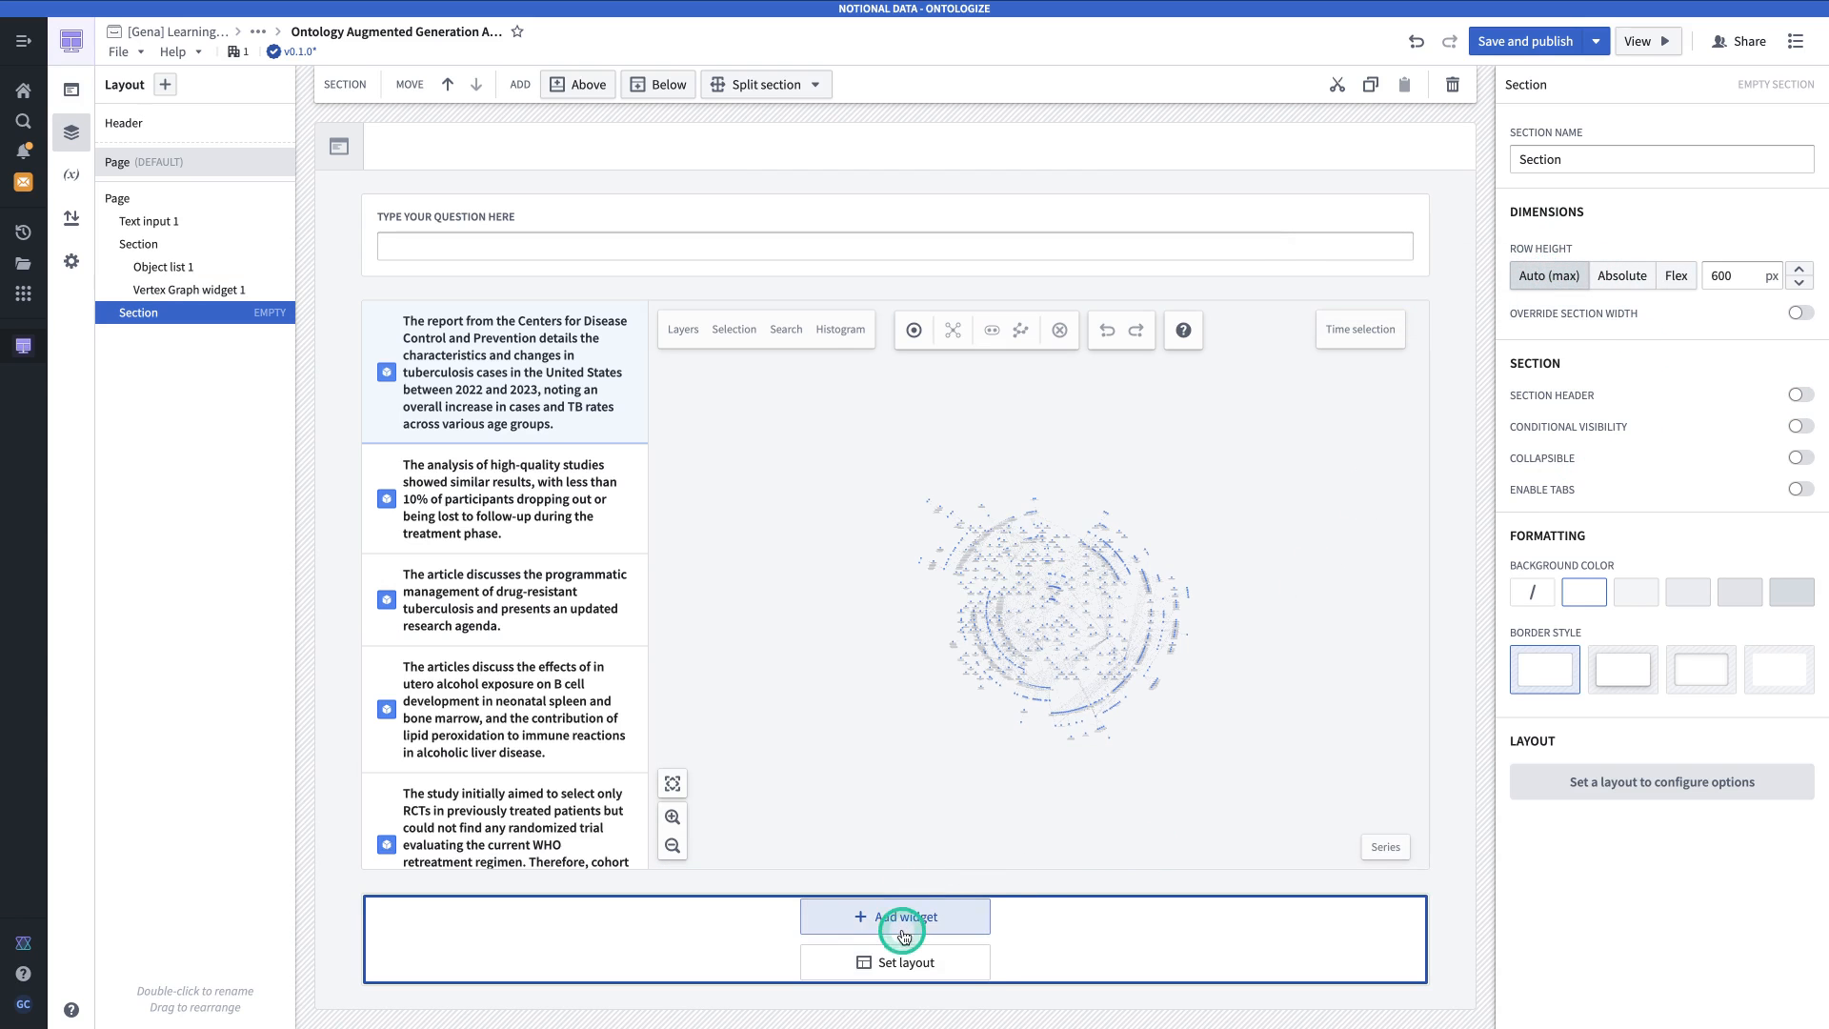
scroll(966, 708, down, 2)
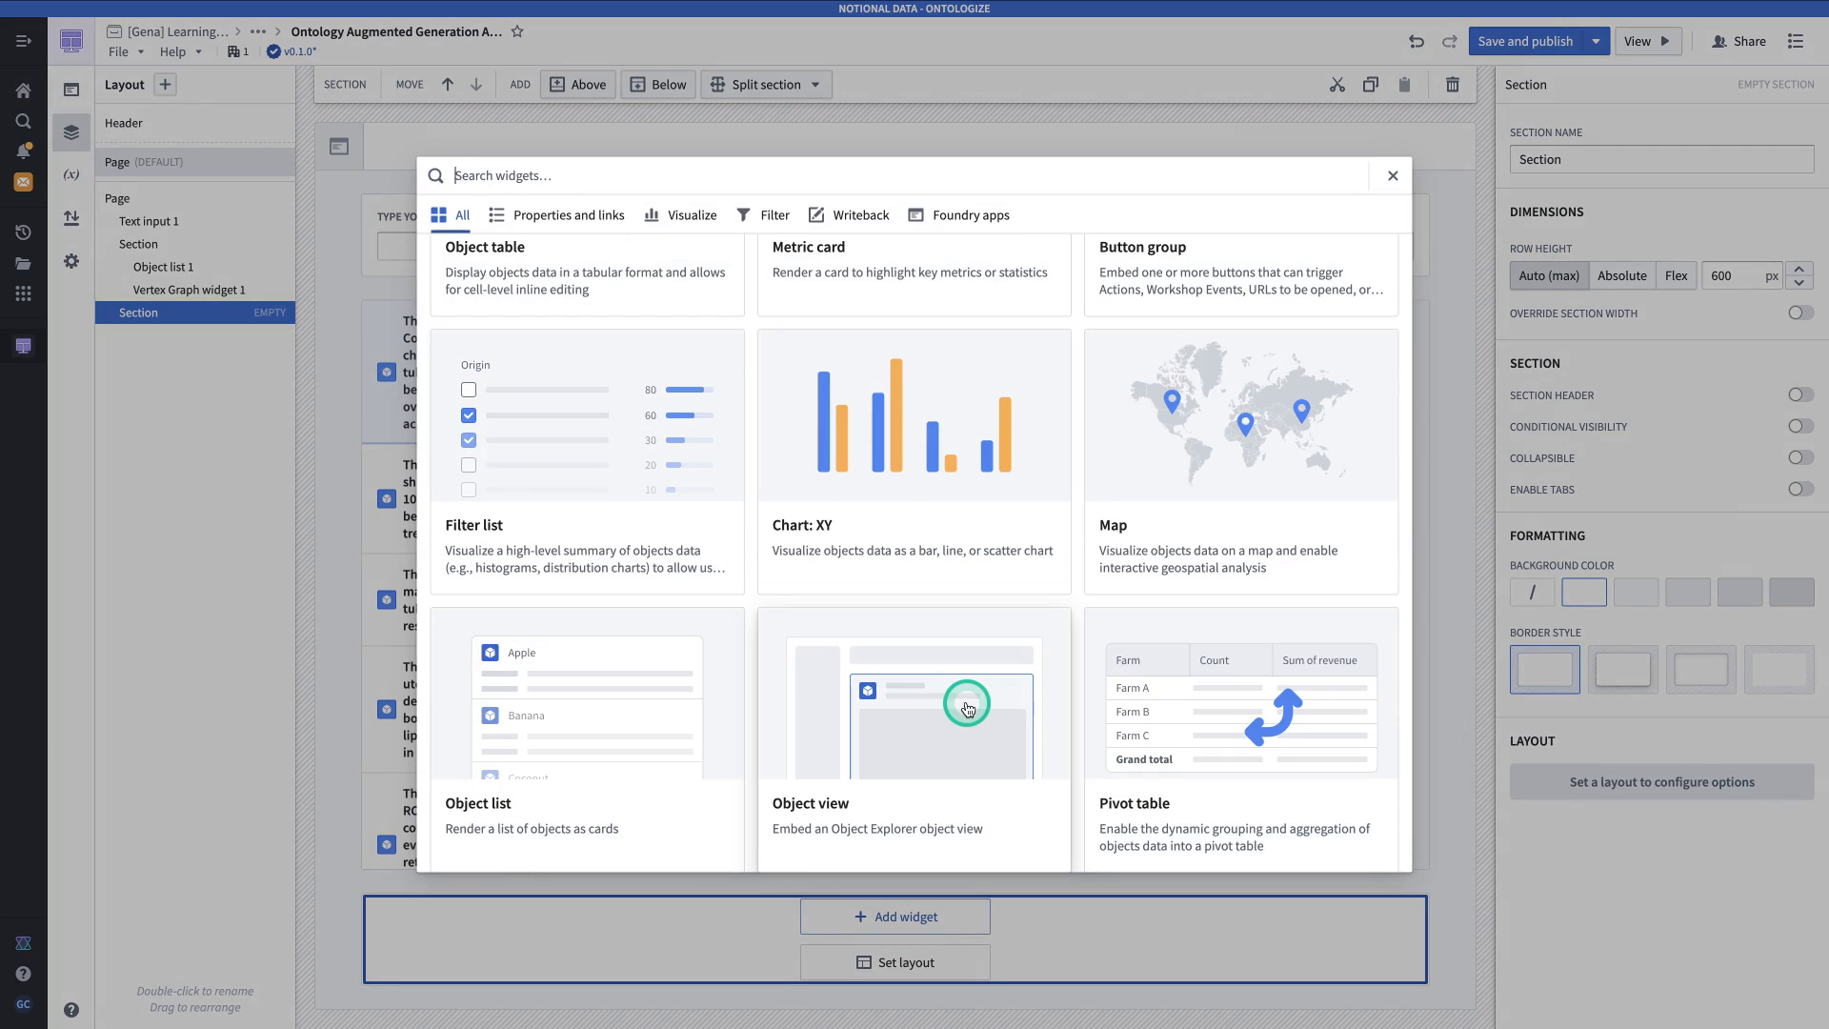
text(mark)
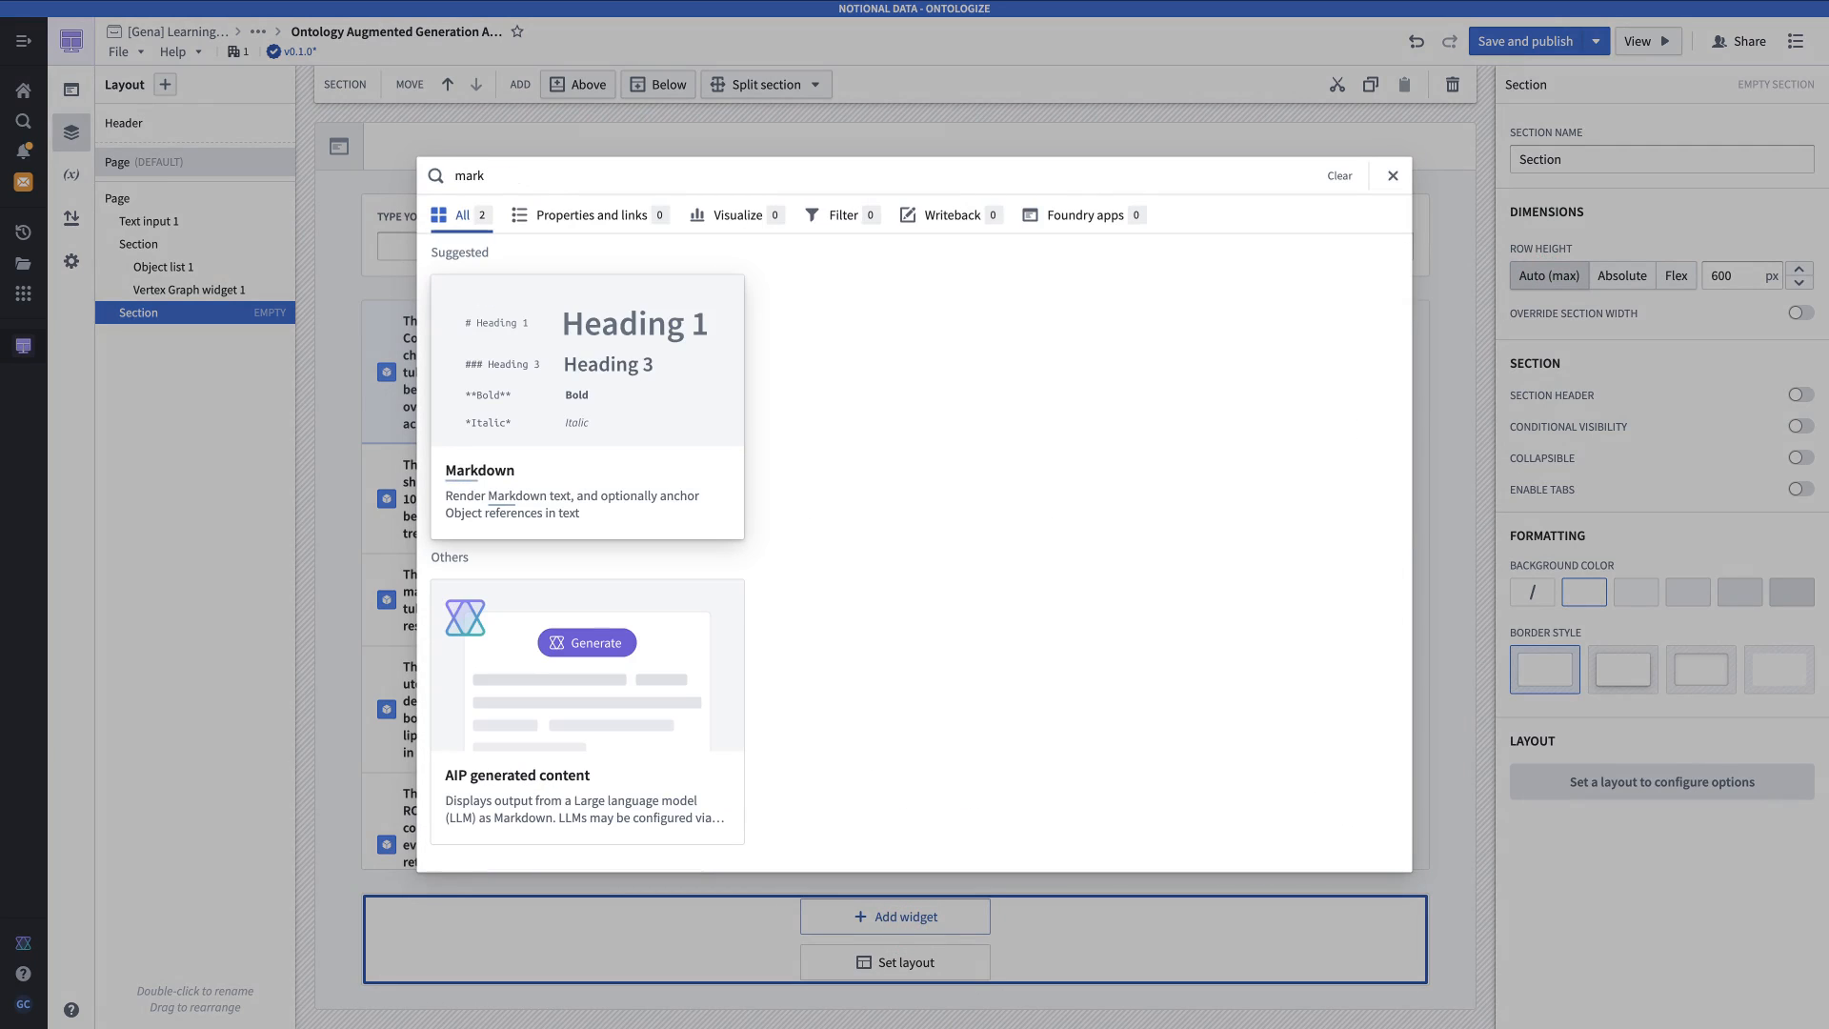
click(620, 404)
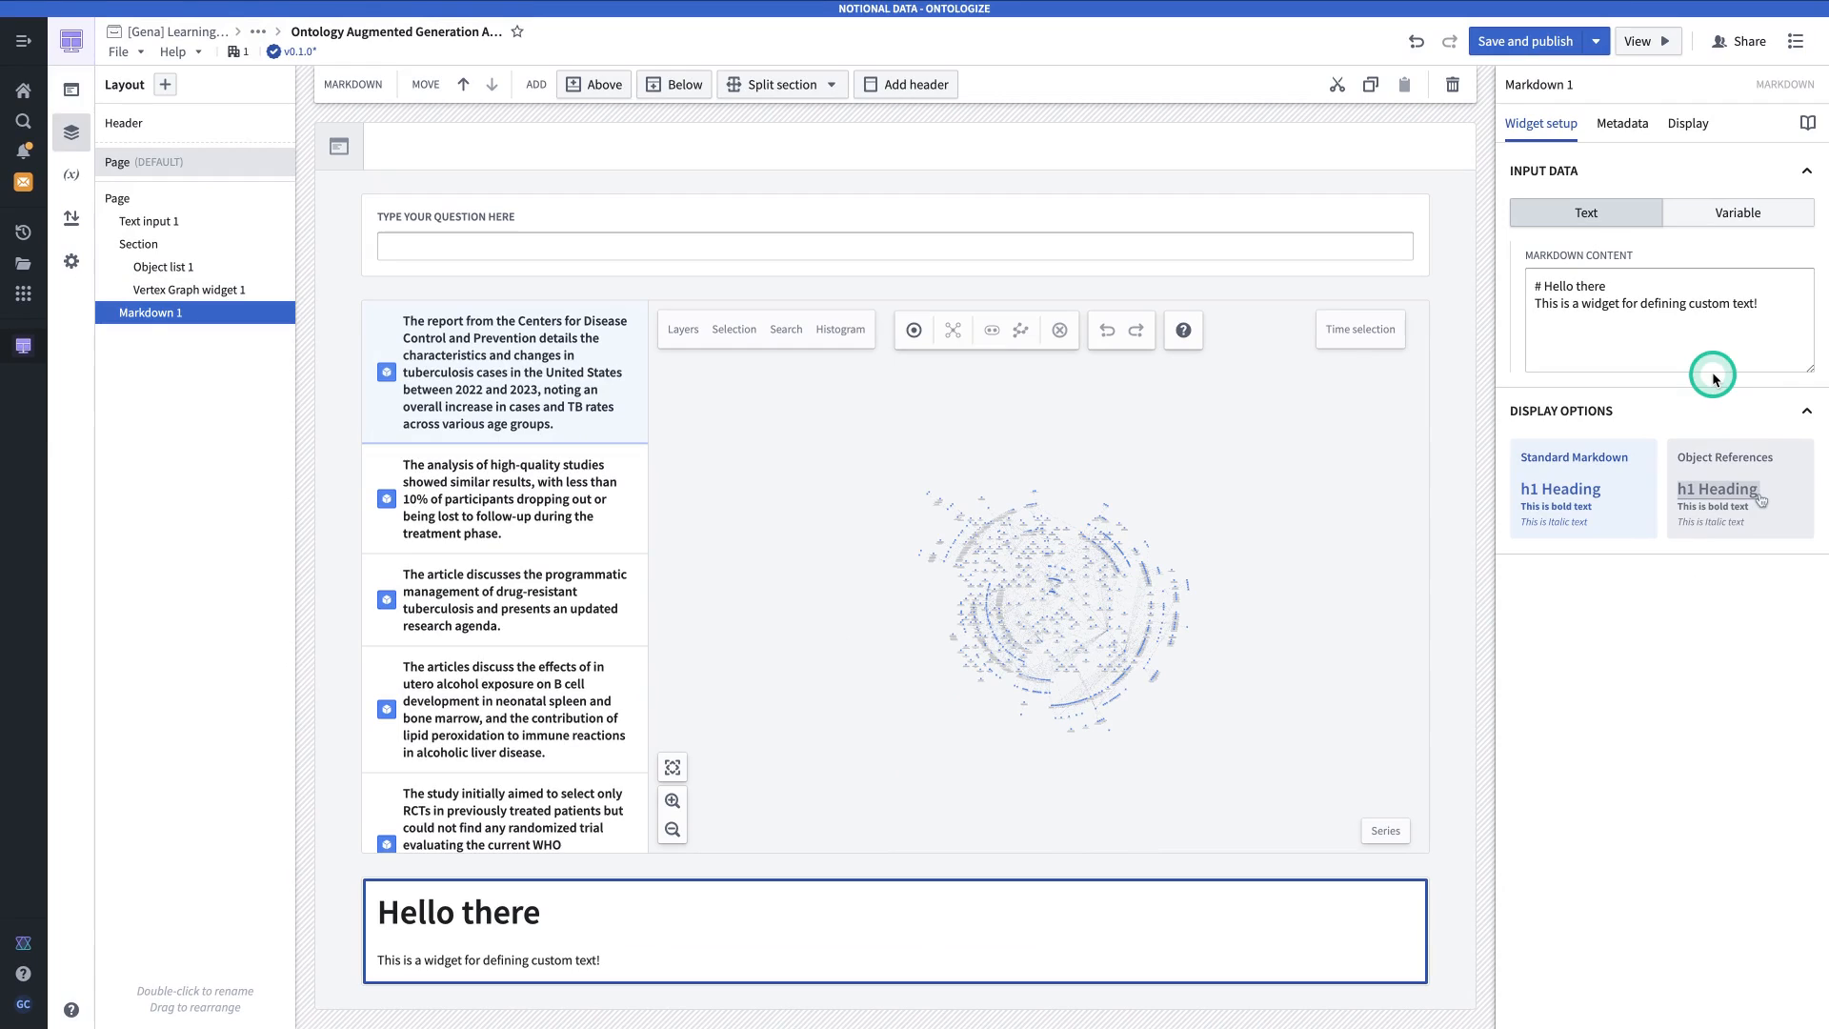
Base the Markdown widget's content on a new function-backed string variable named "AIP Response".
click(1734, 225)
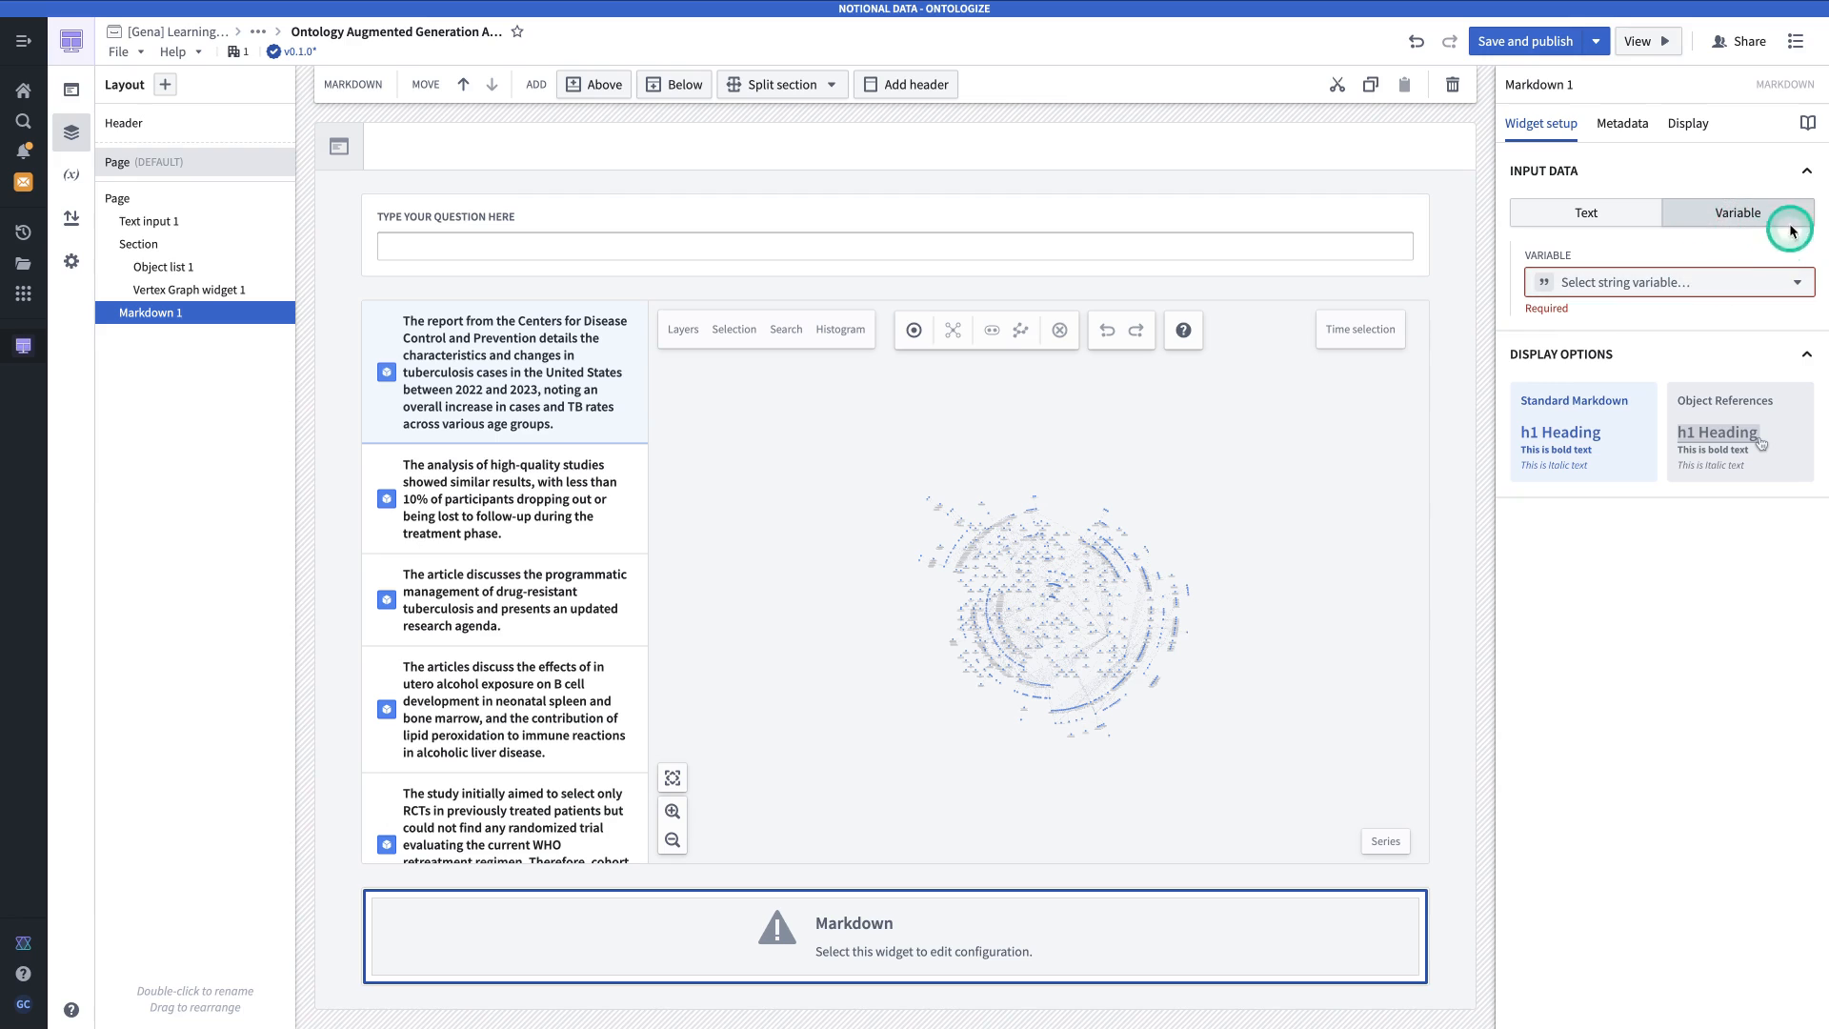
click(1715, 286)
mouse_move(1706, 366)
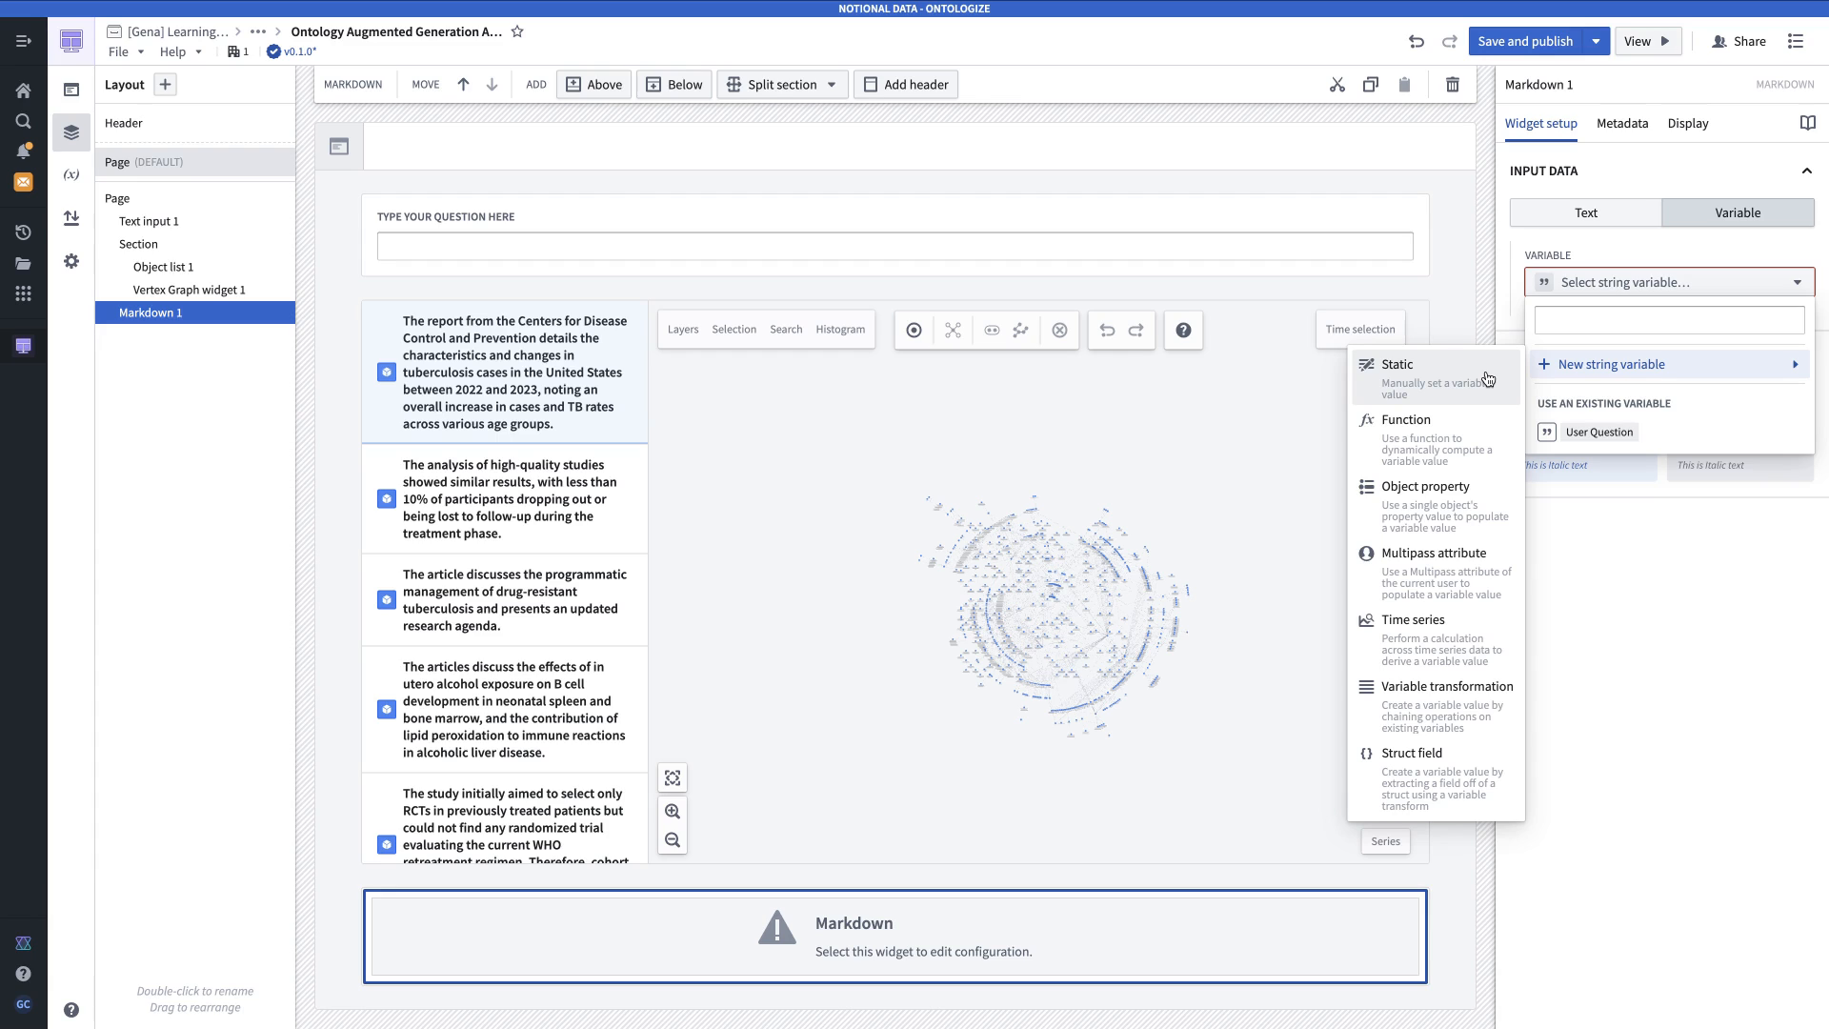
click(1474, 435)
text(AIP Response)
key(Return)
Choose the Ontology Augmented Generation function as the source of AIP Response.
click(1103, 398)
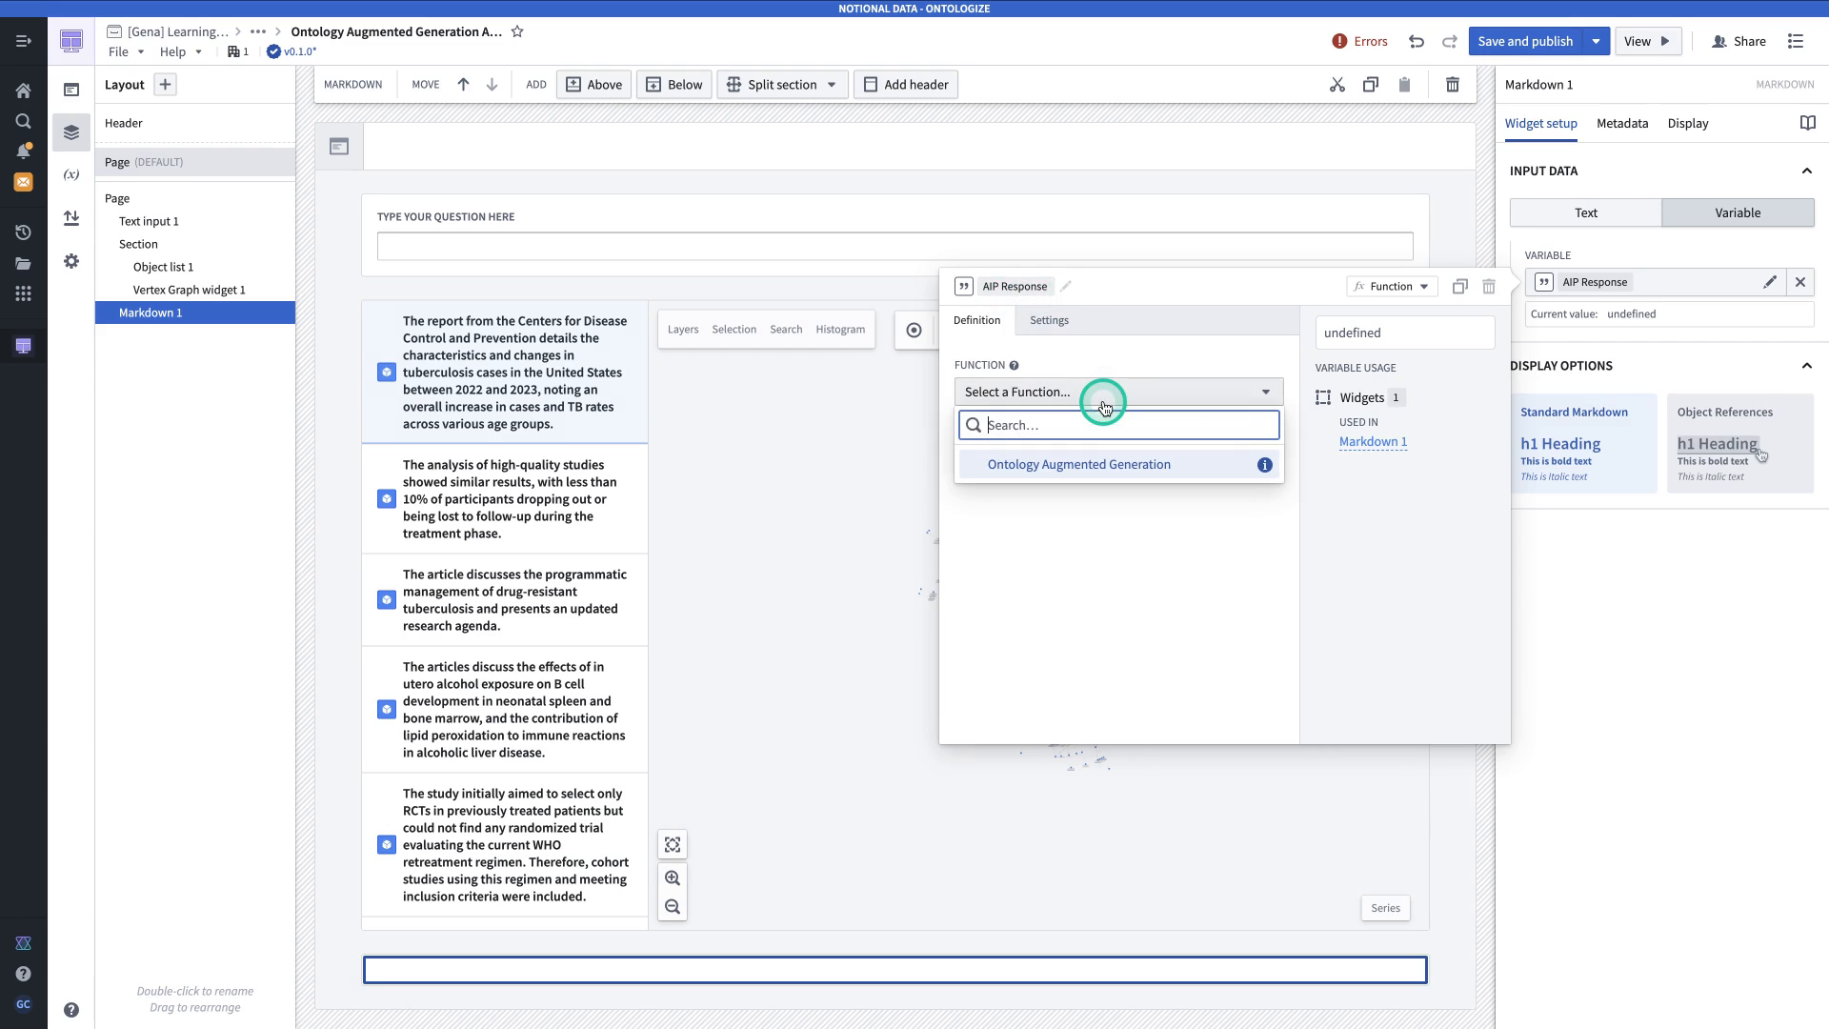
click(1174, 479)
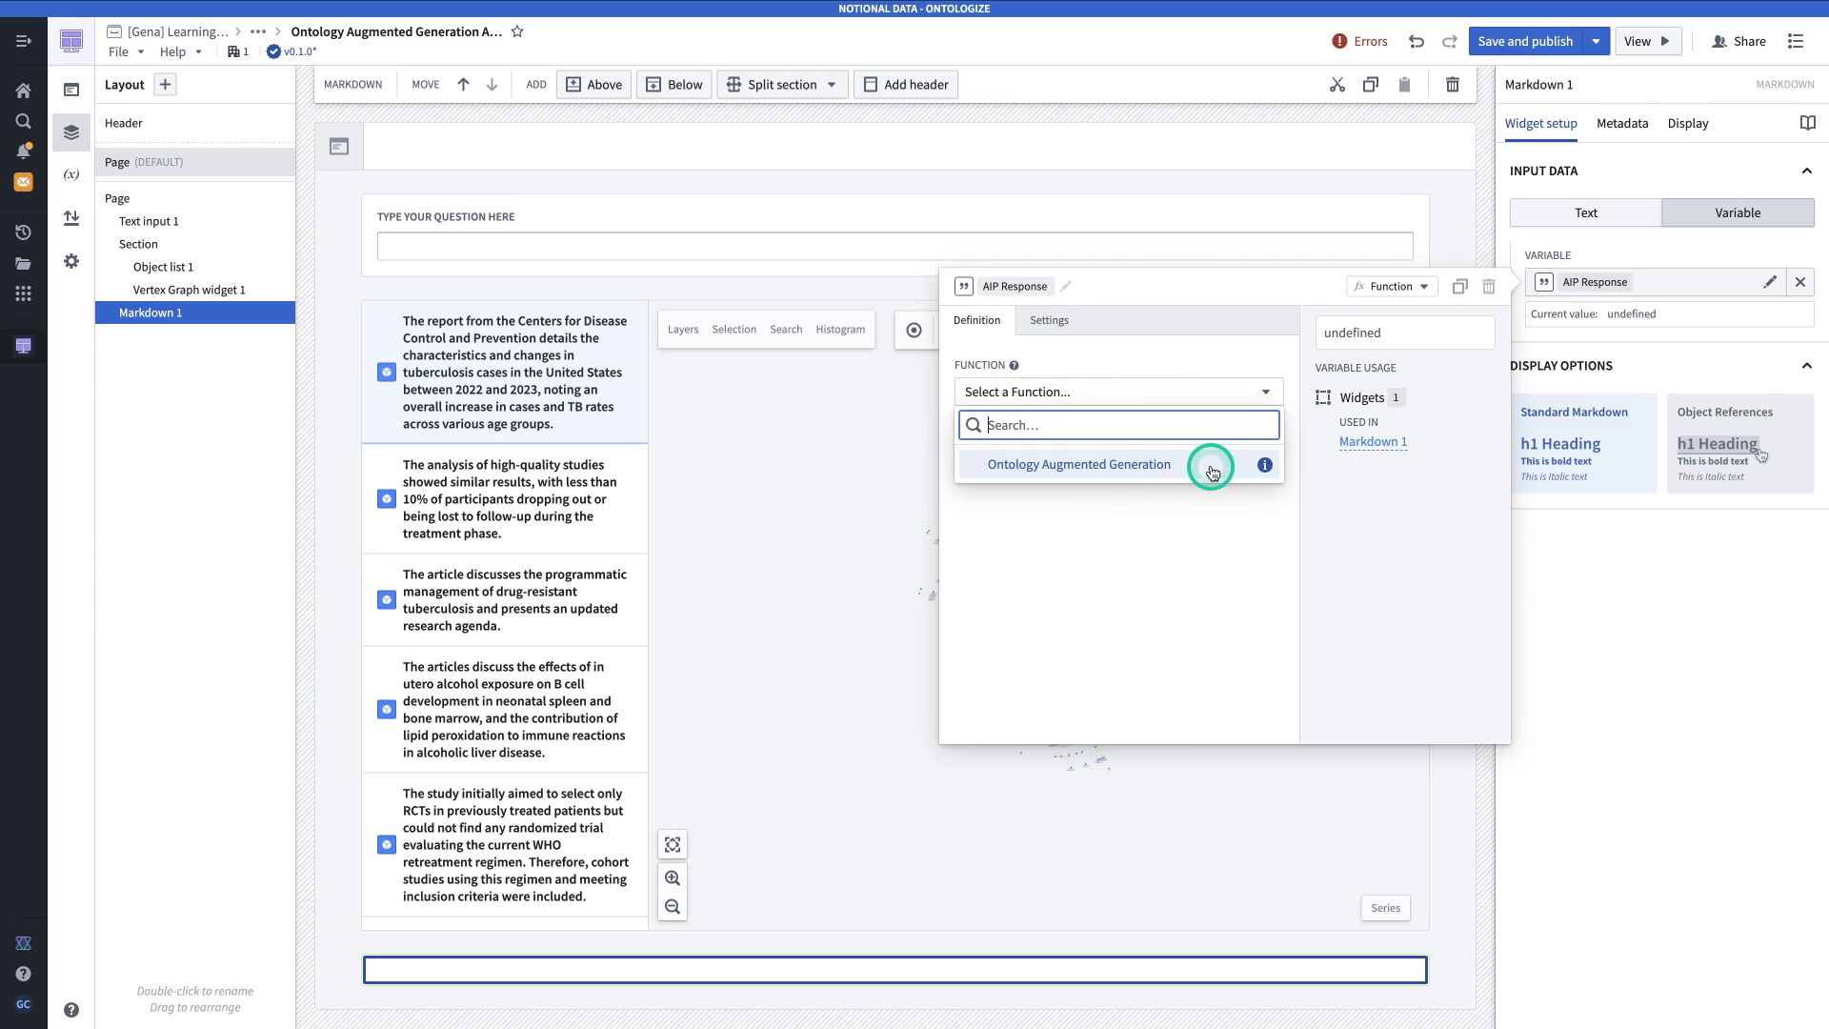
click(1212, 471)
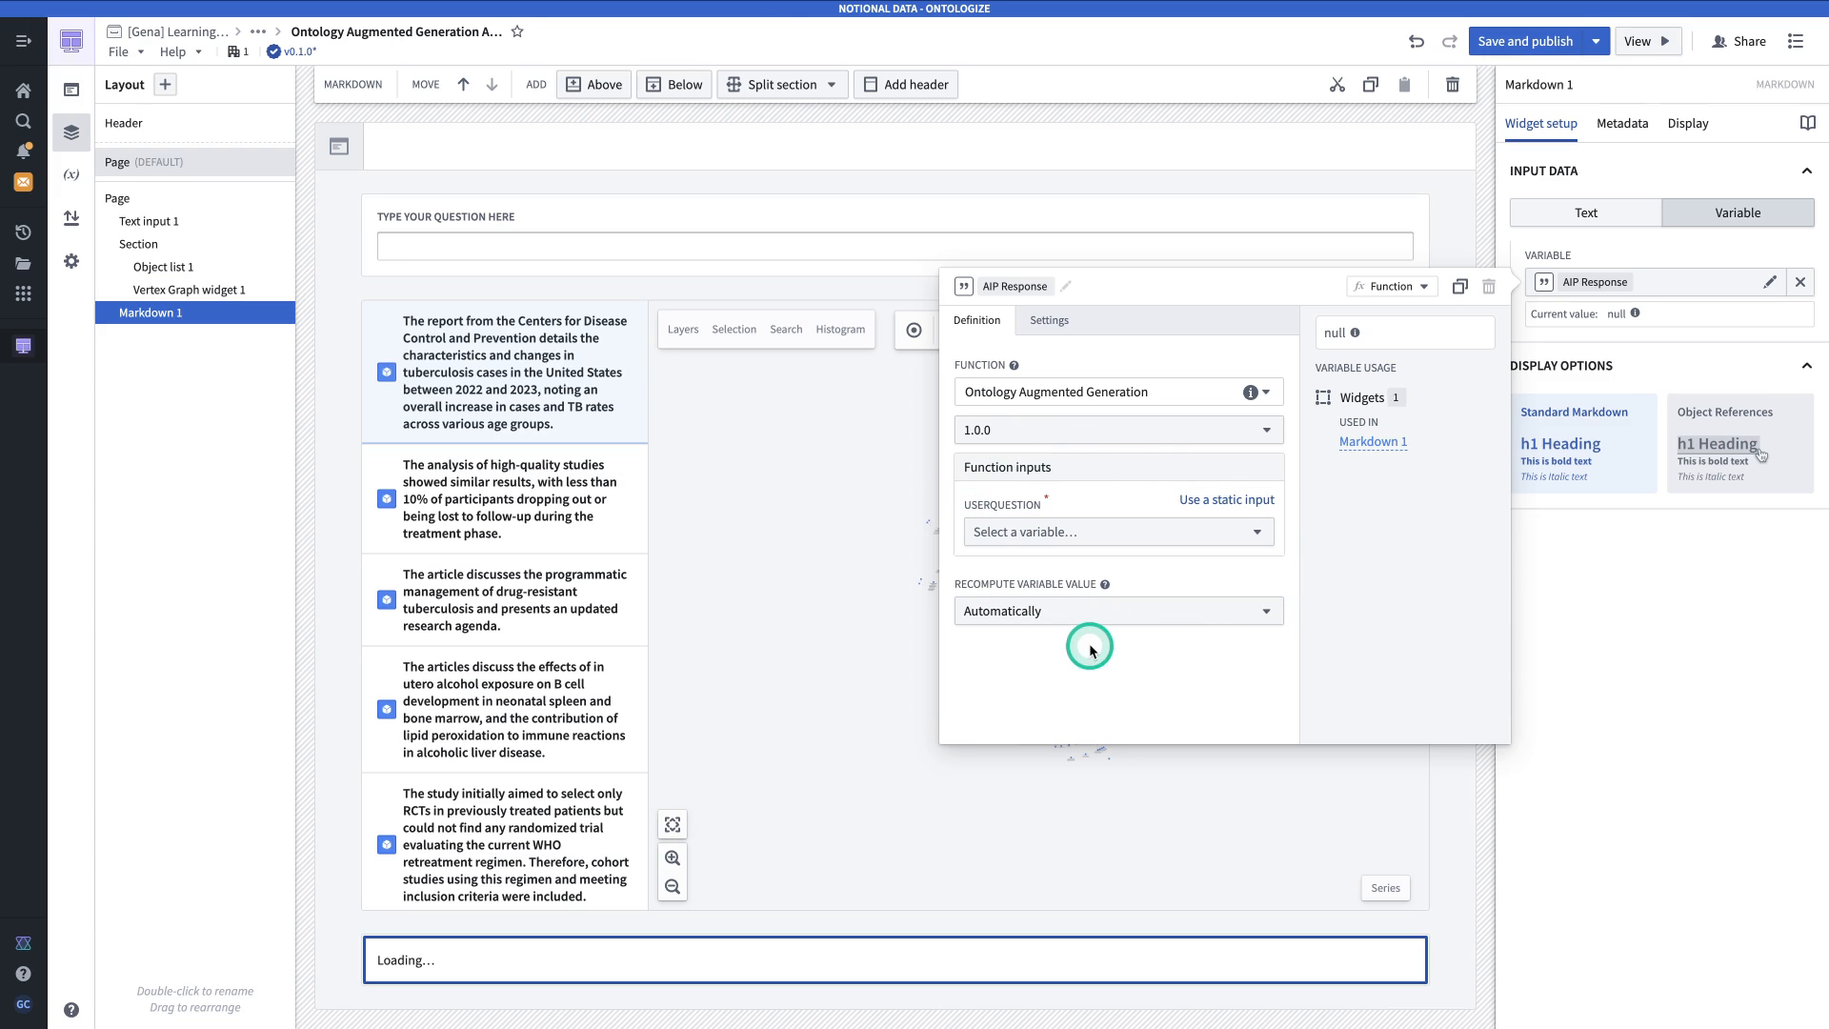
Check the inputs of the published Logic function in its browser tab and map its userQuestion input to User Question in the Workshop module.
mouse_move(781, 5)
click(638, 41)
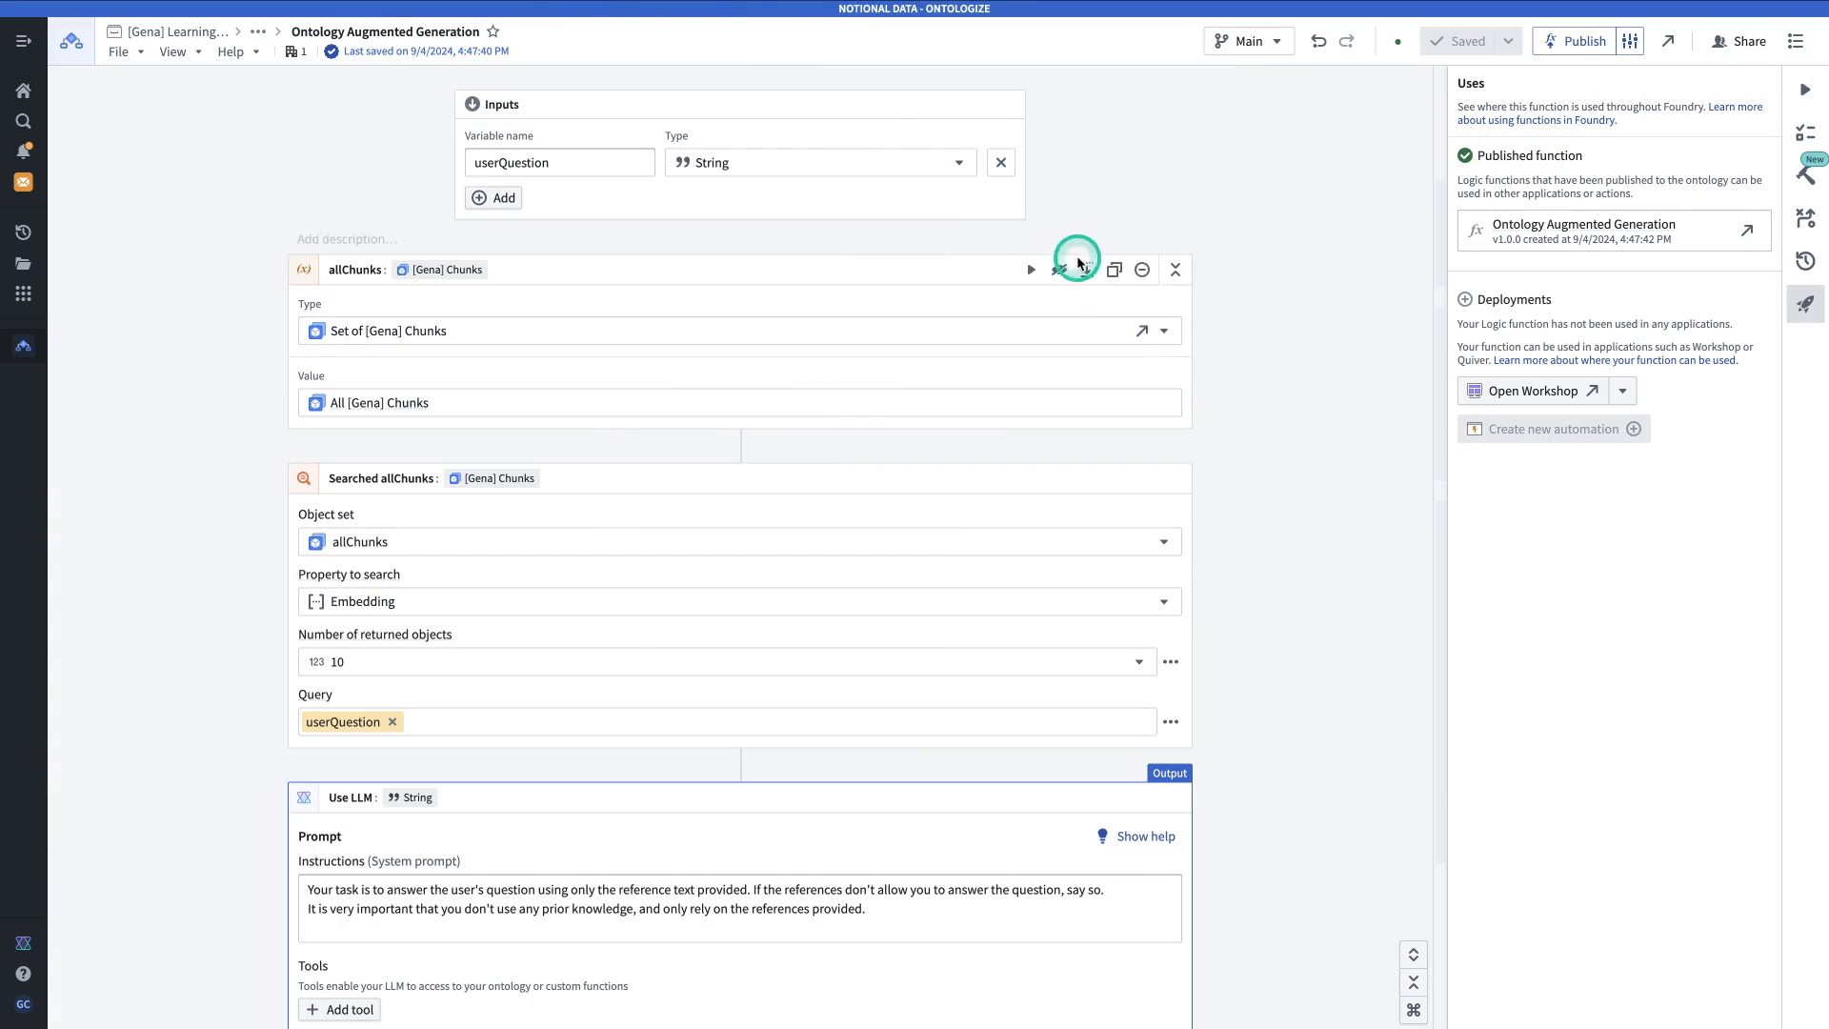
mouse_move(982, 8)
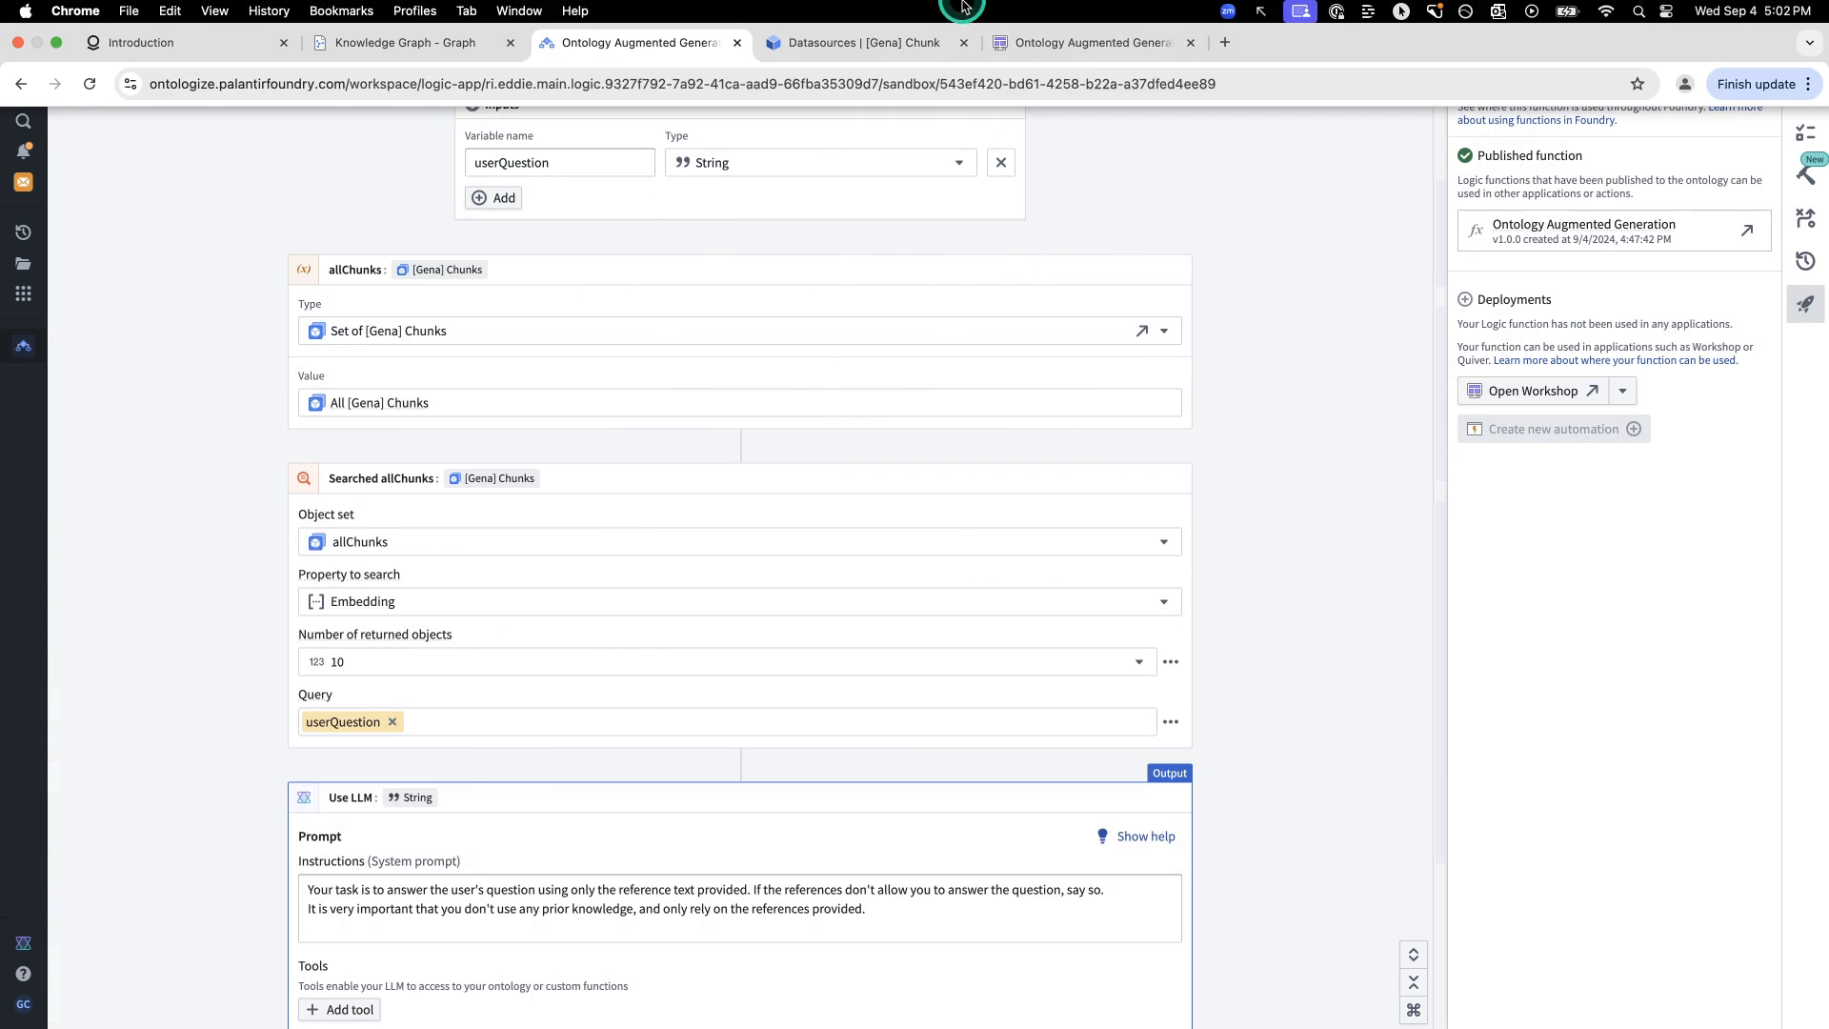
click(1086, 41)
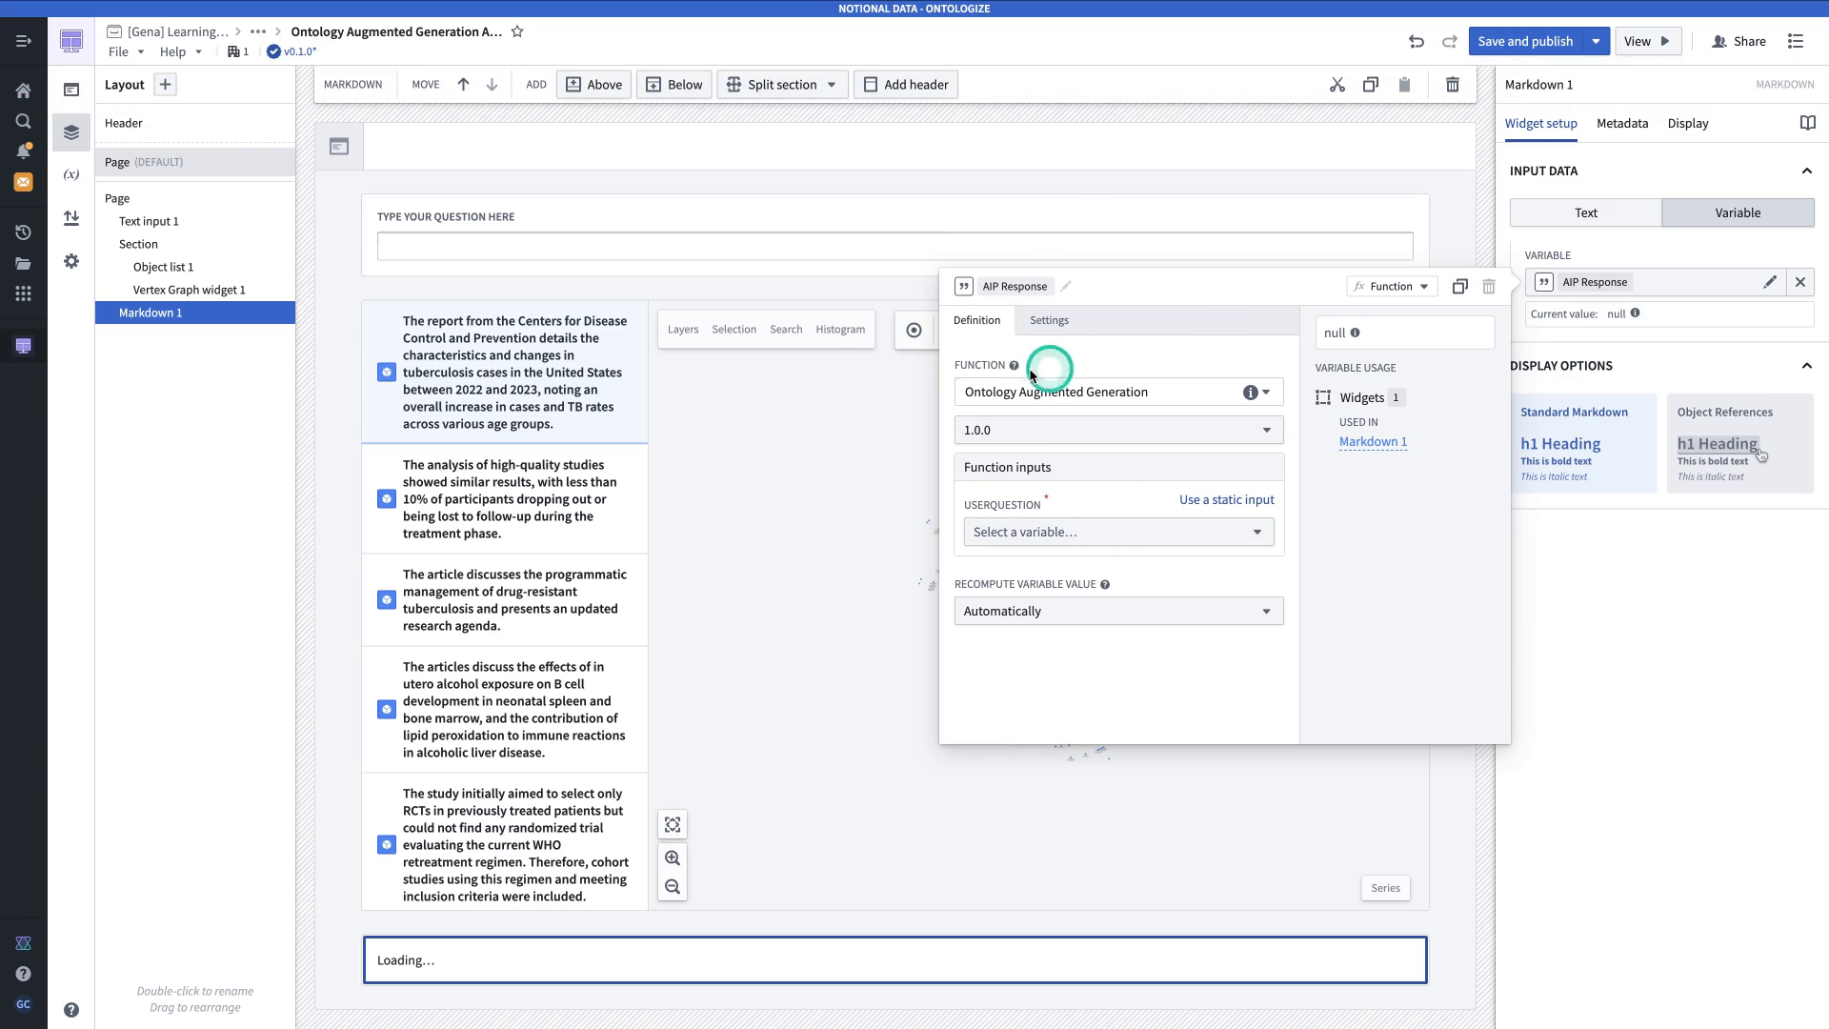
click(1110, 535)
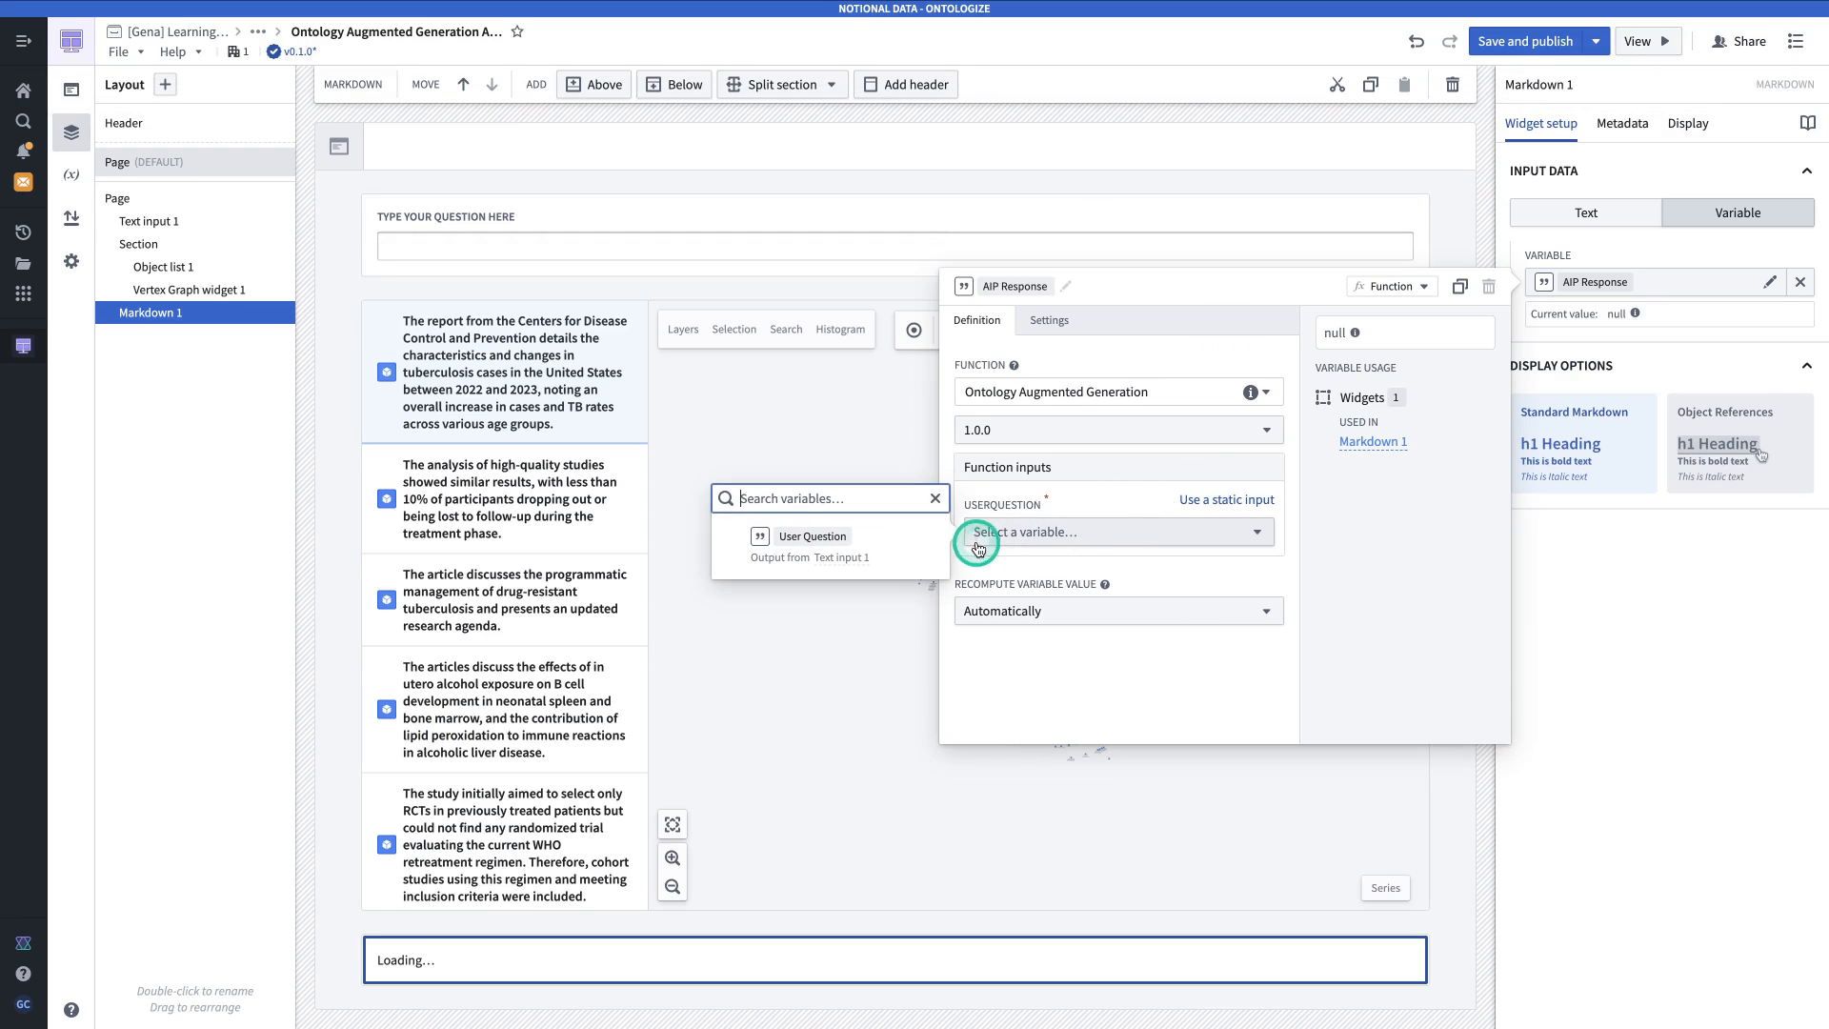
click(913, 543)
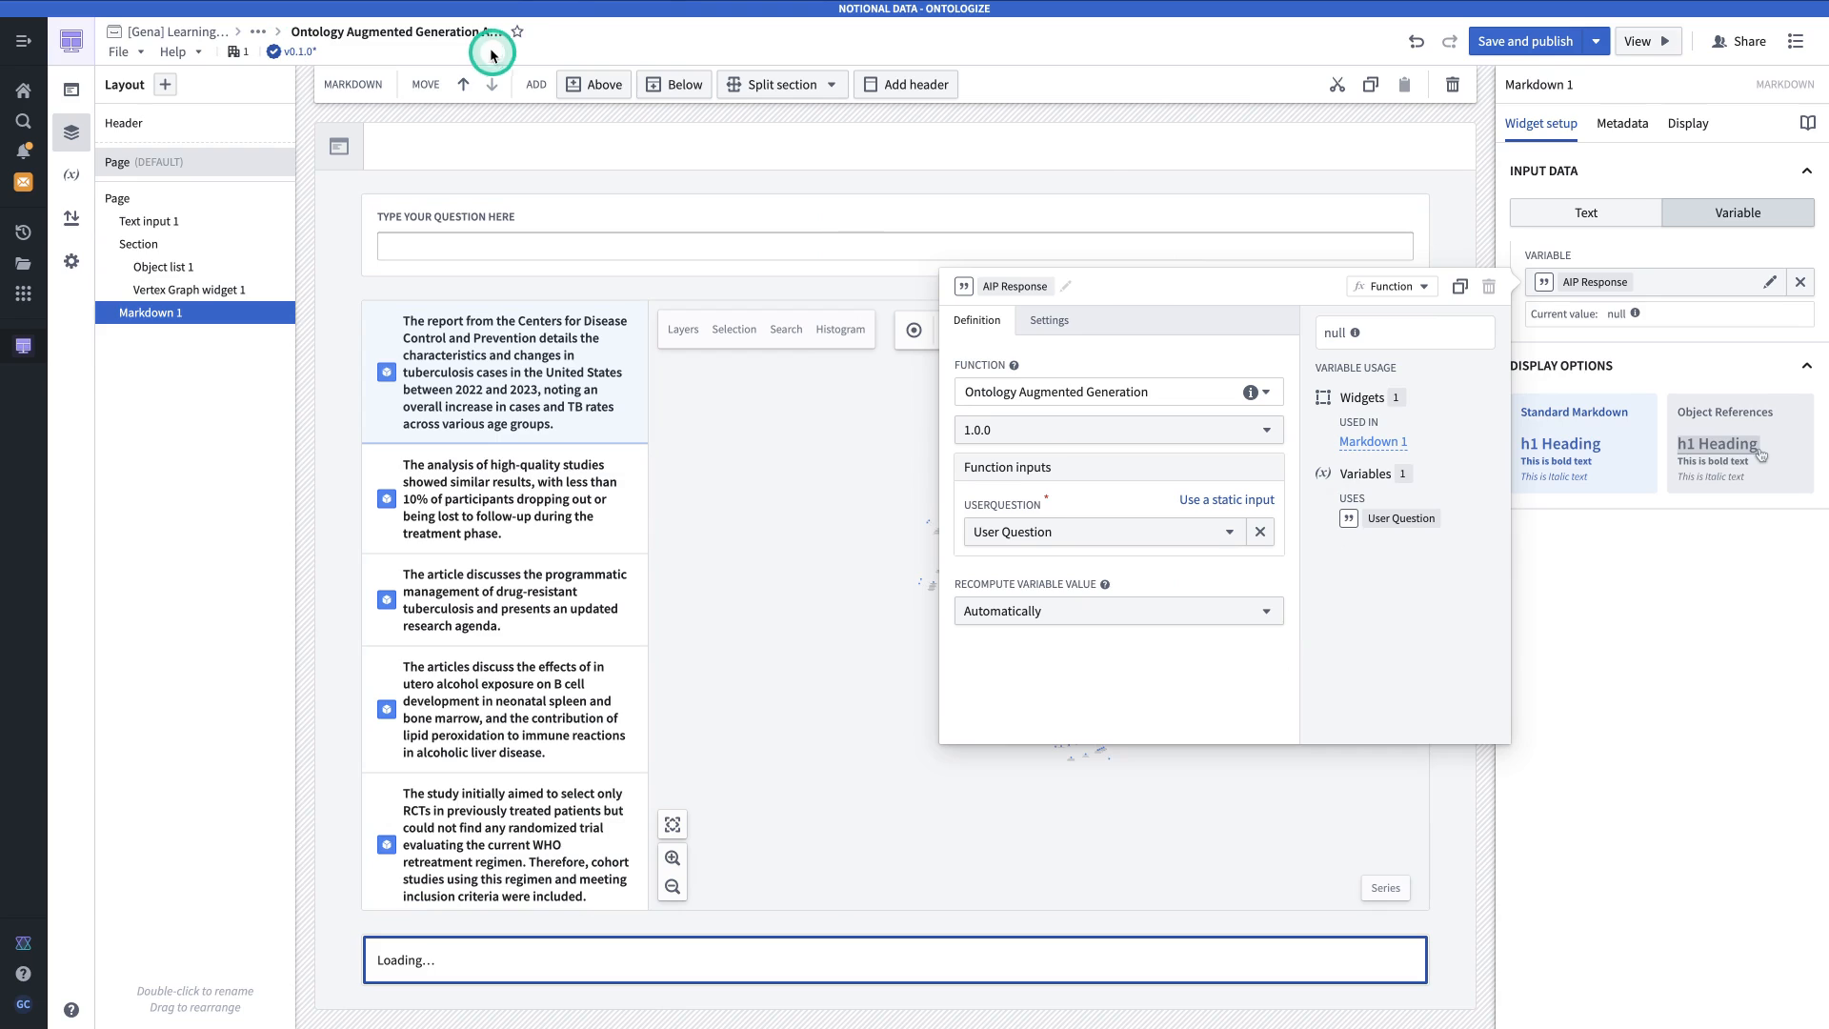
Test the app with the question "What is the recommended treatment for Tuberculosis?", look through the retrieved chunks, and save and publish the module.
click(475, 246)
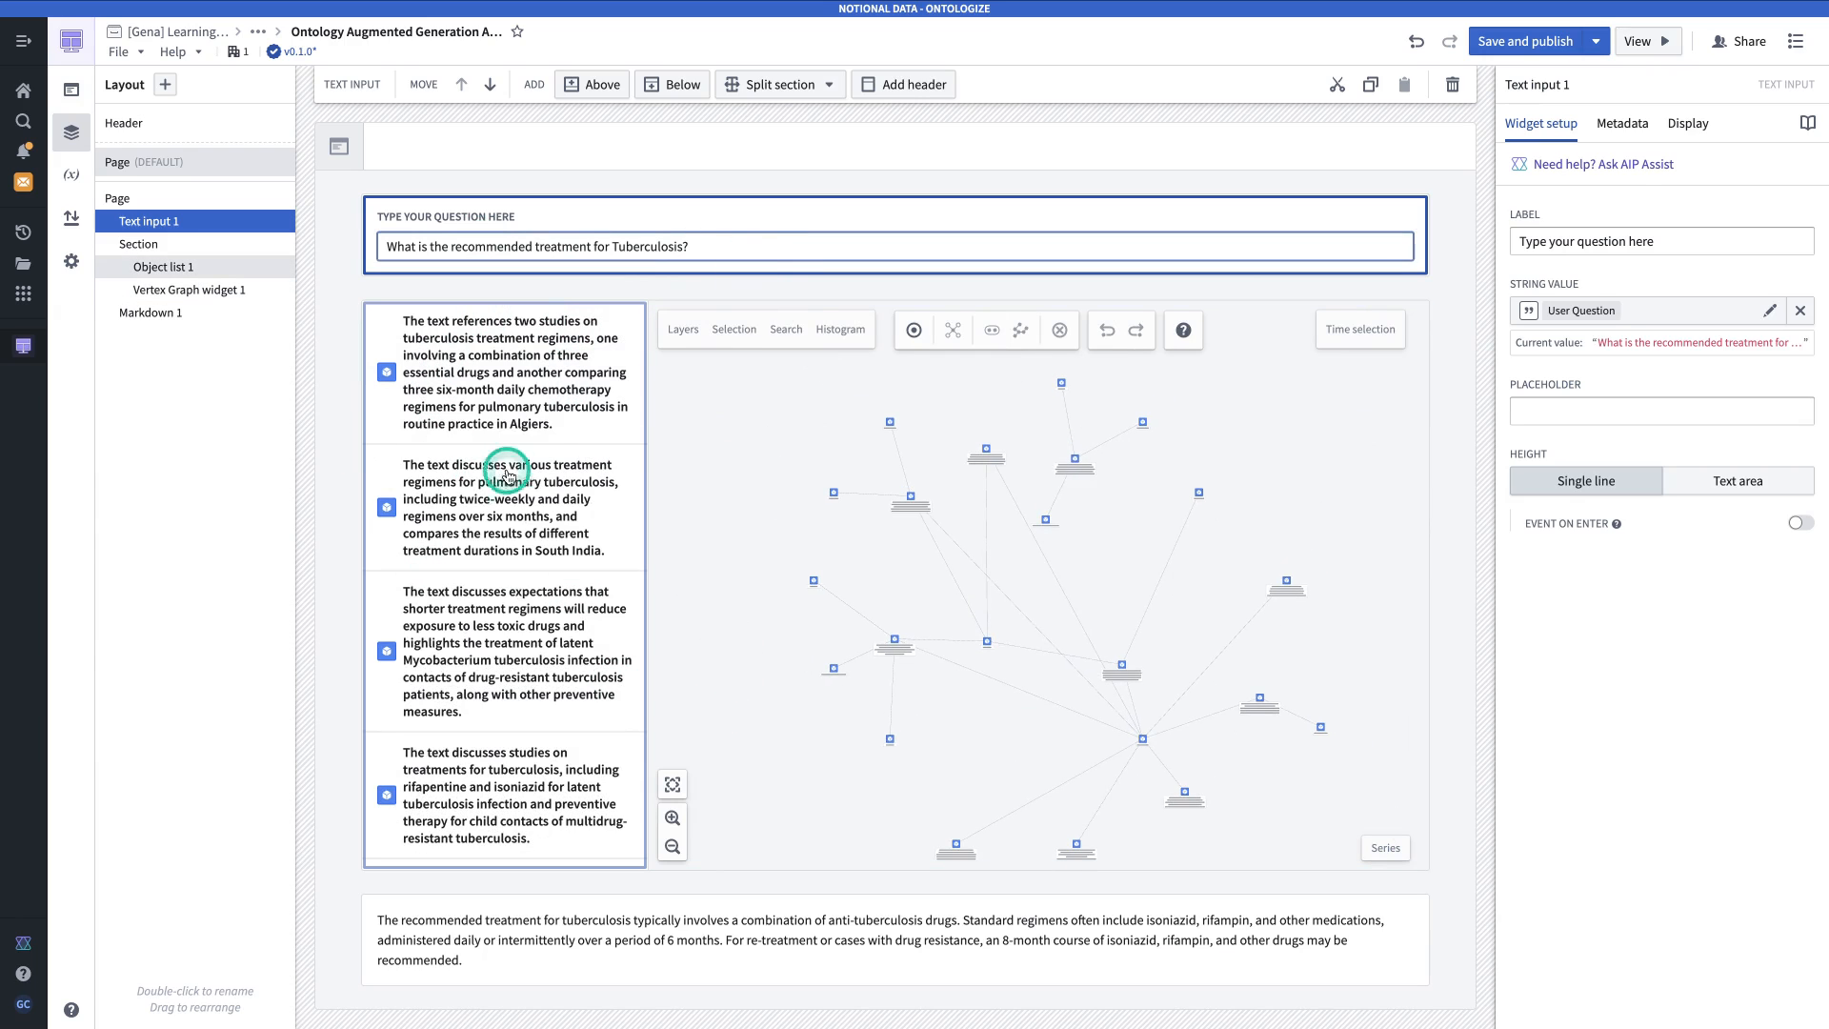
click(520, 517)
scroll(520, 517, down, 10)
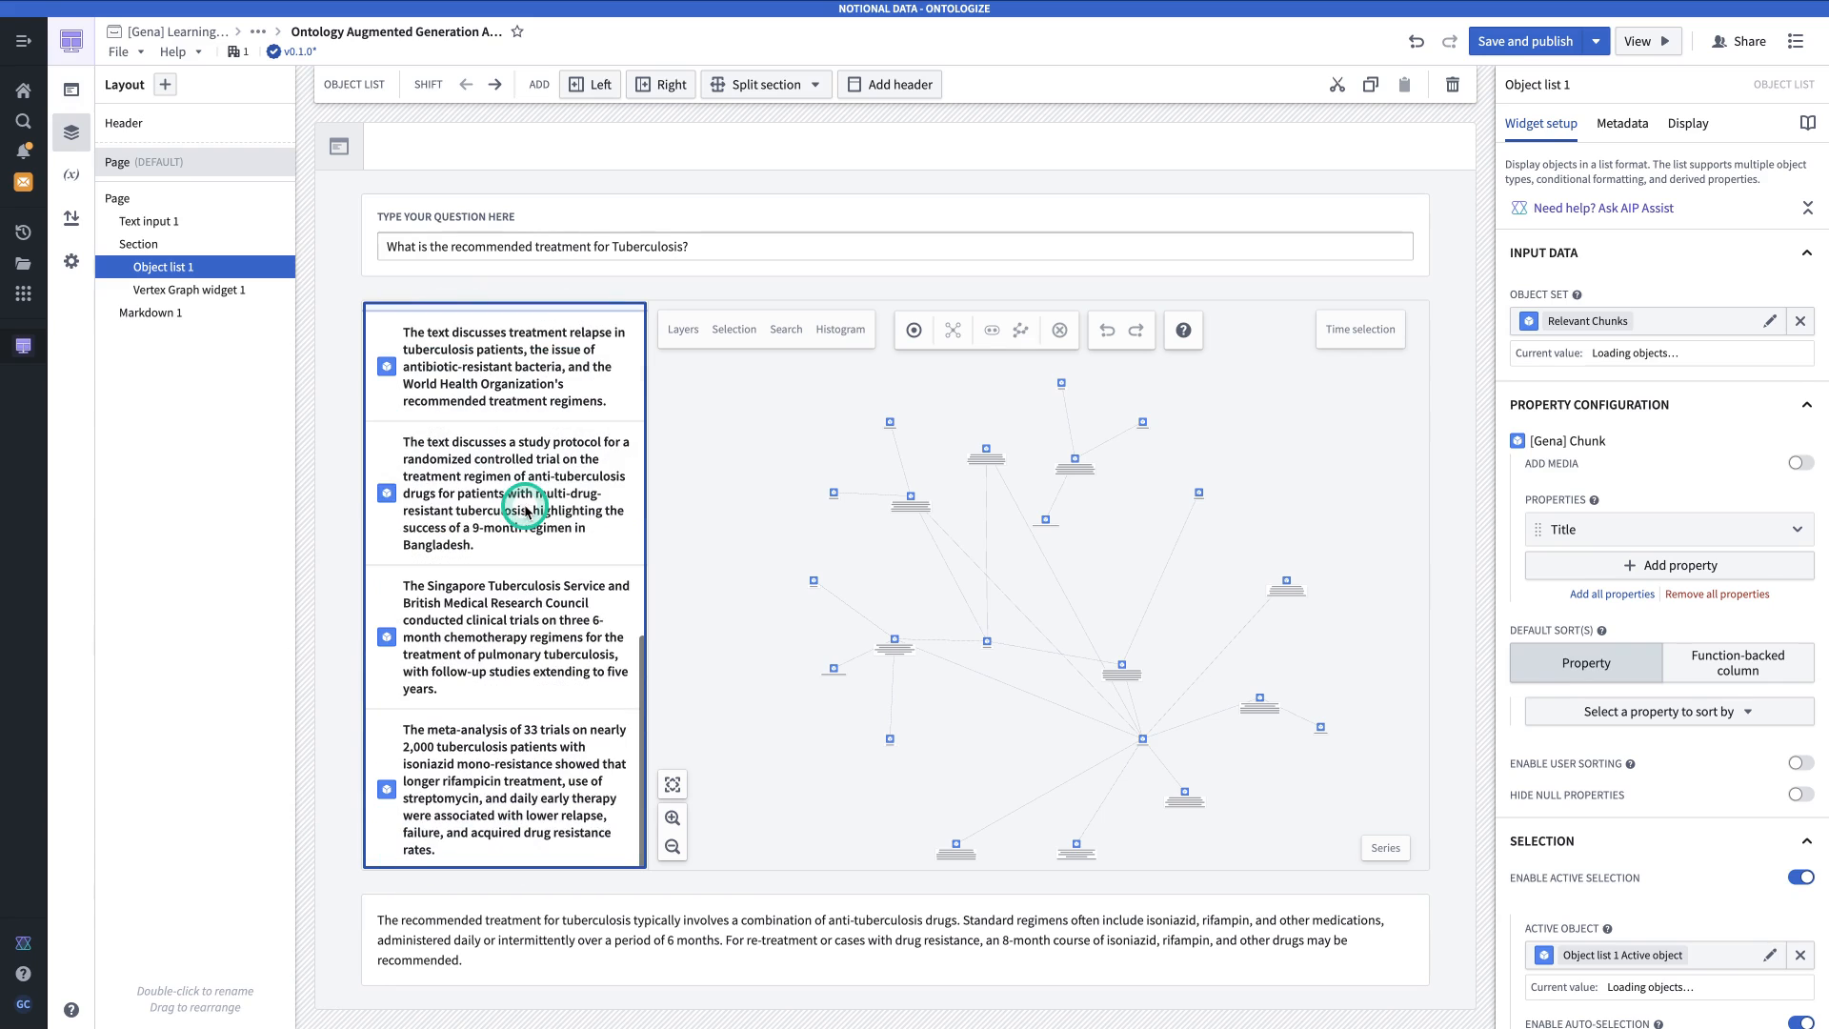
scroll(532, 495, up, 10)
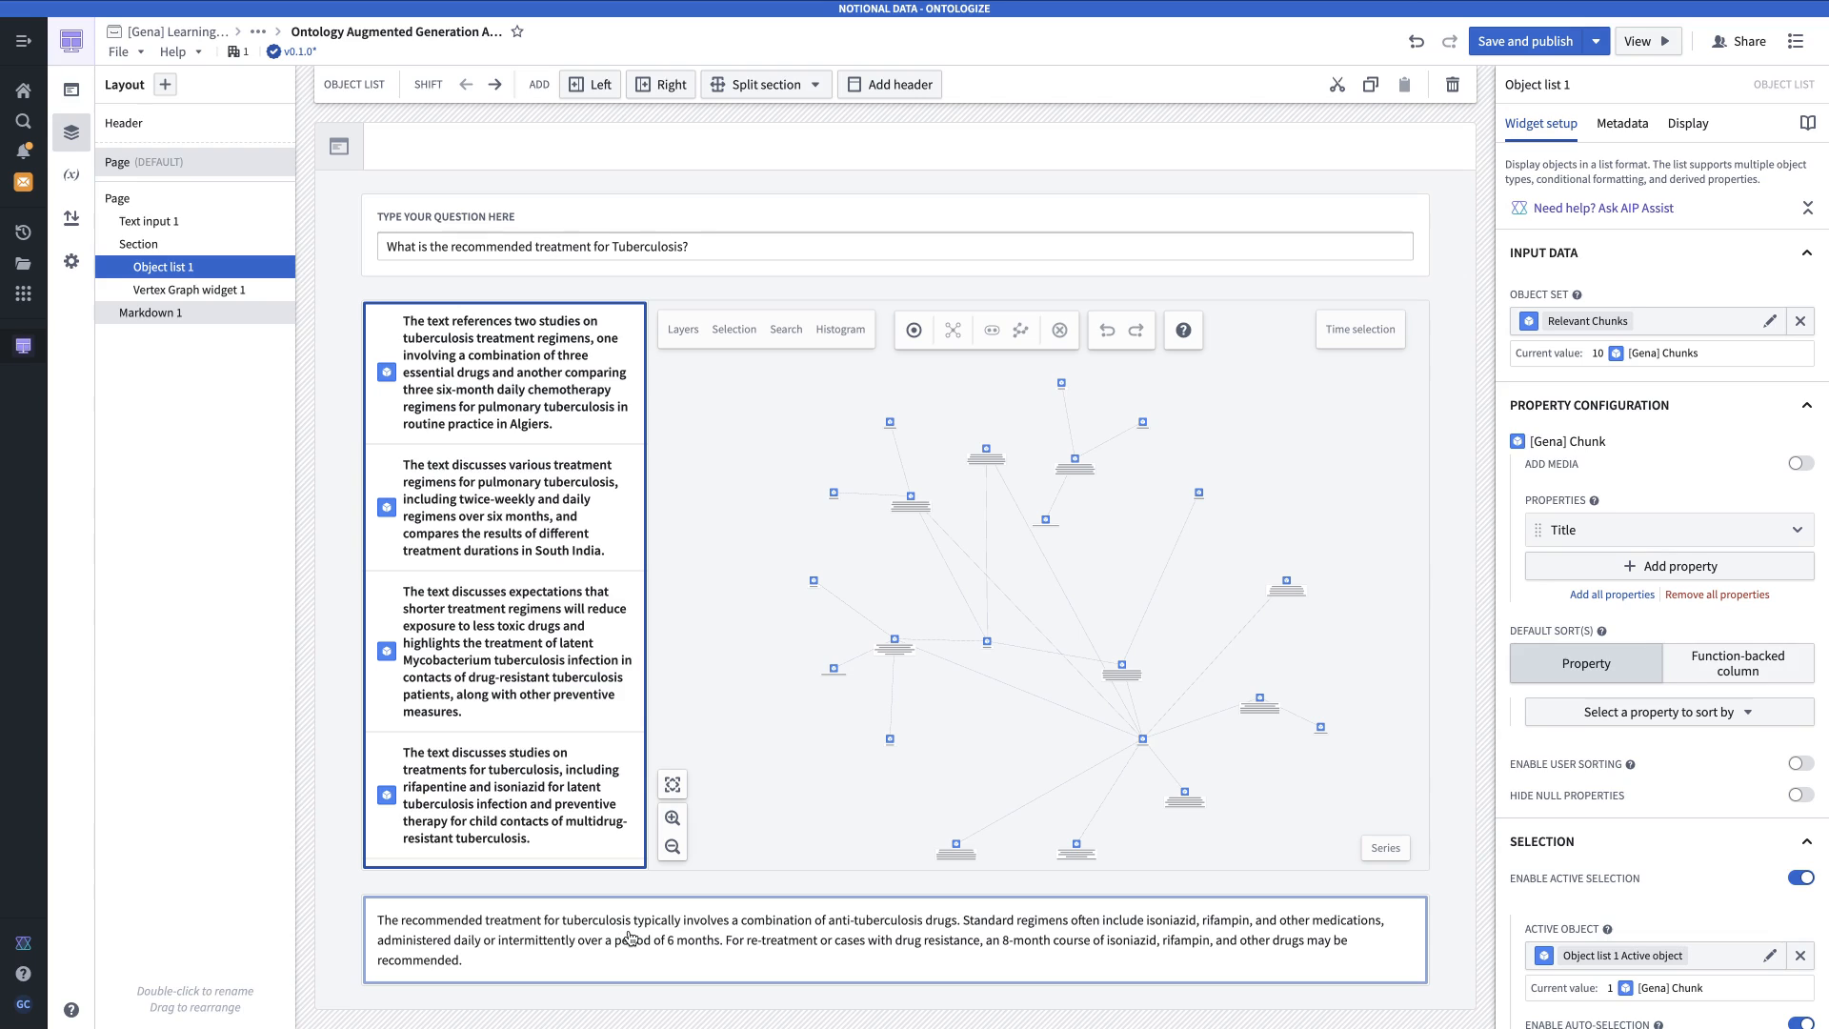
click(1508, 43)
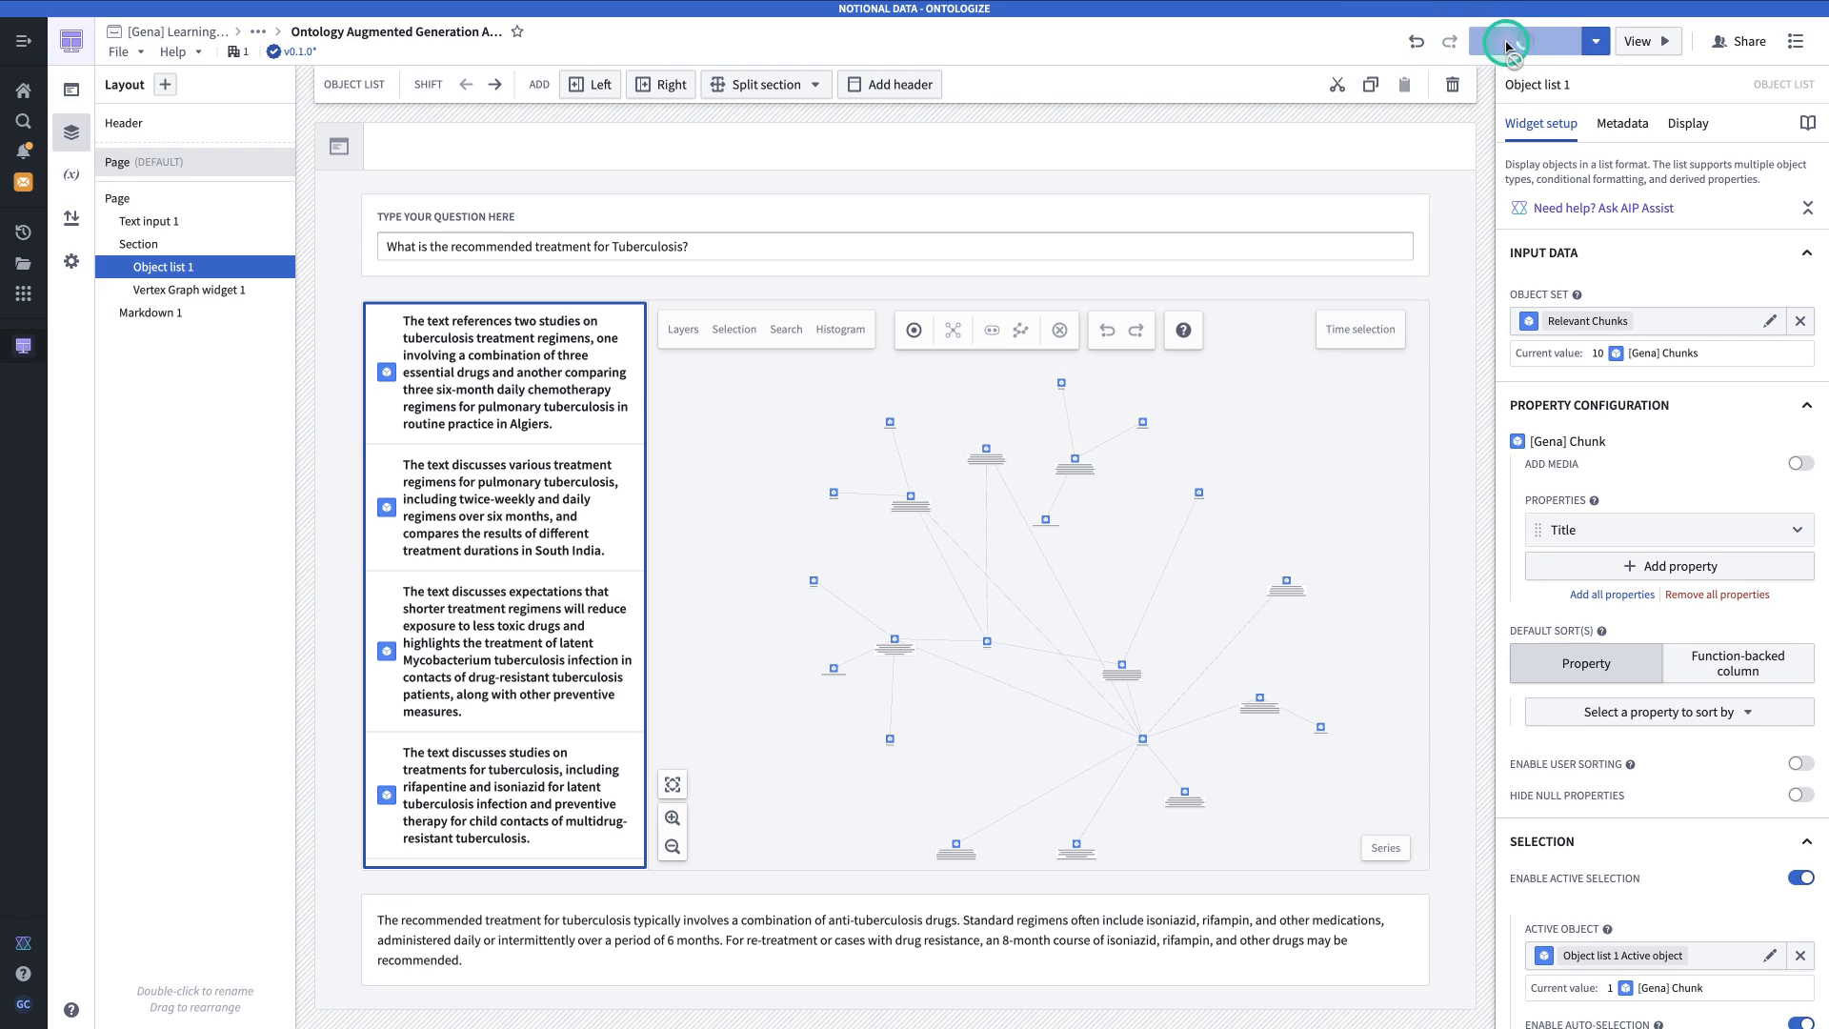
Switch to the Document Processing Transform pipeline in Pipeline Builder and examine its nodes through to the Chunks, Entities and Join Table outputs.
click(1179, 360)
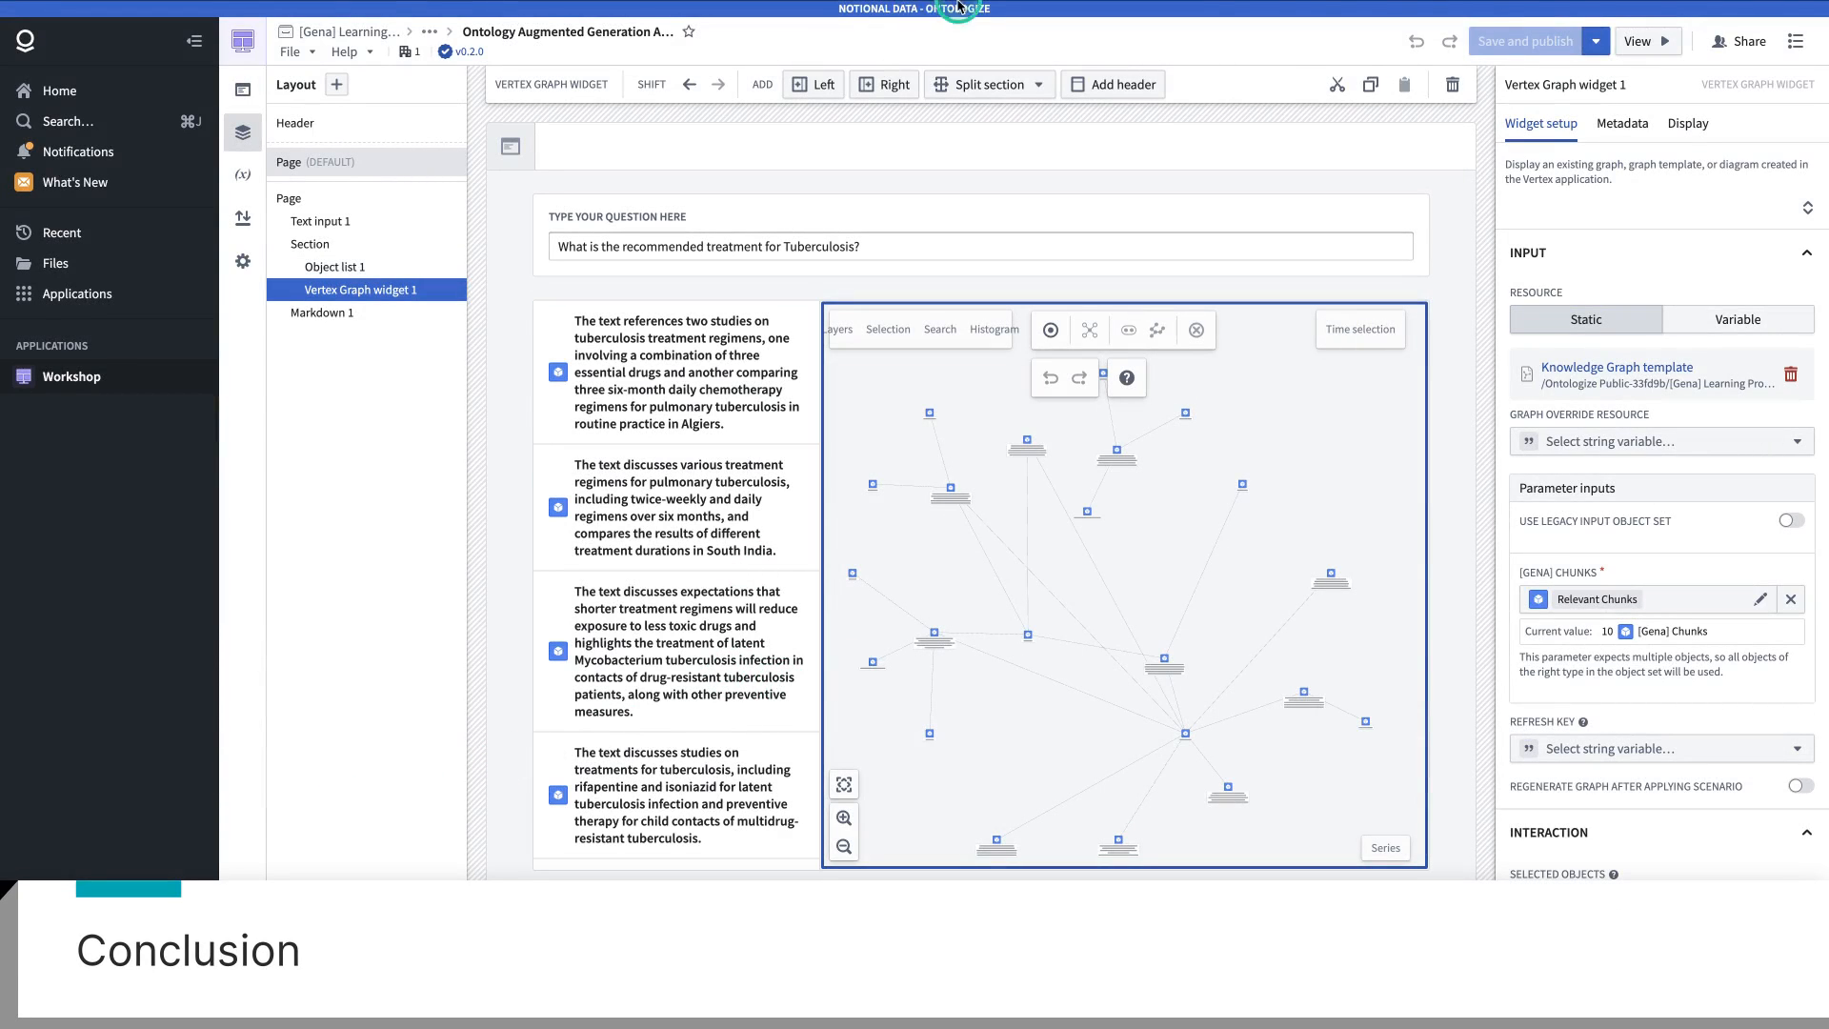
mouse_move(947, 3)
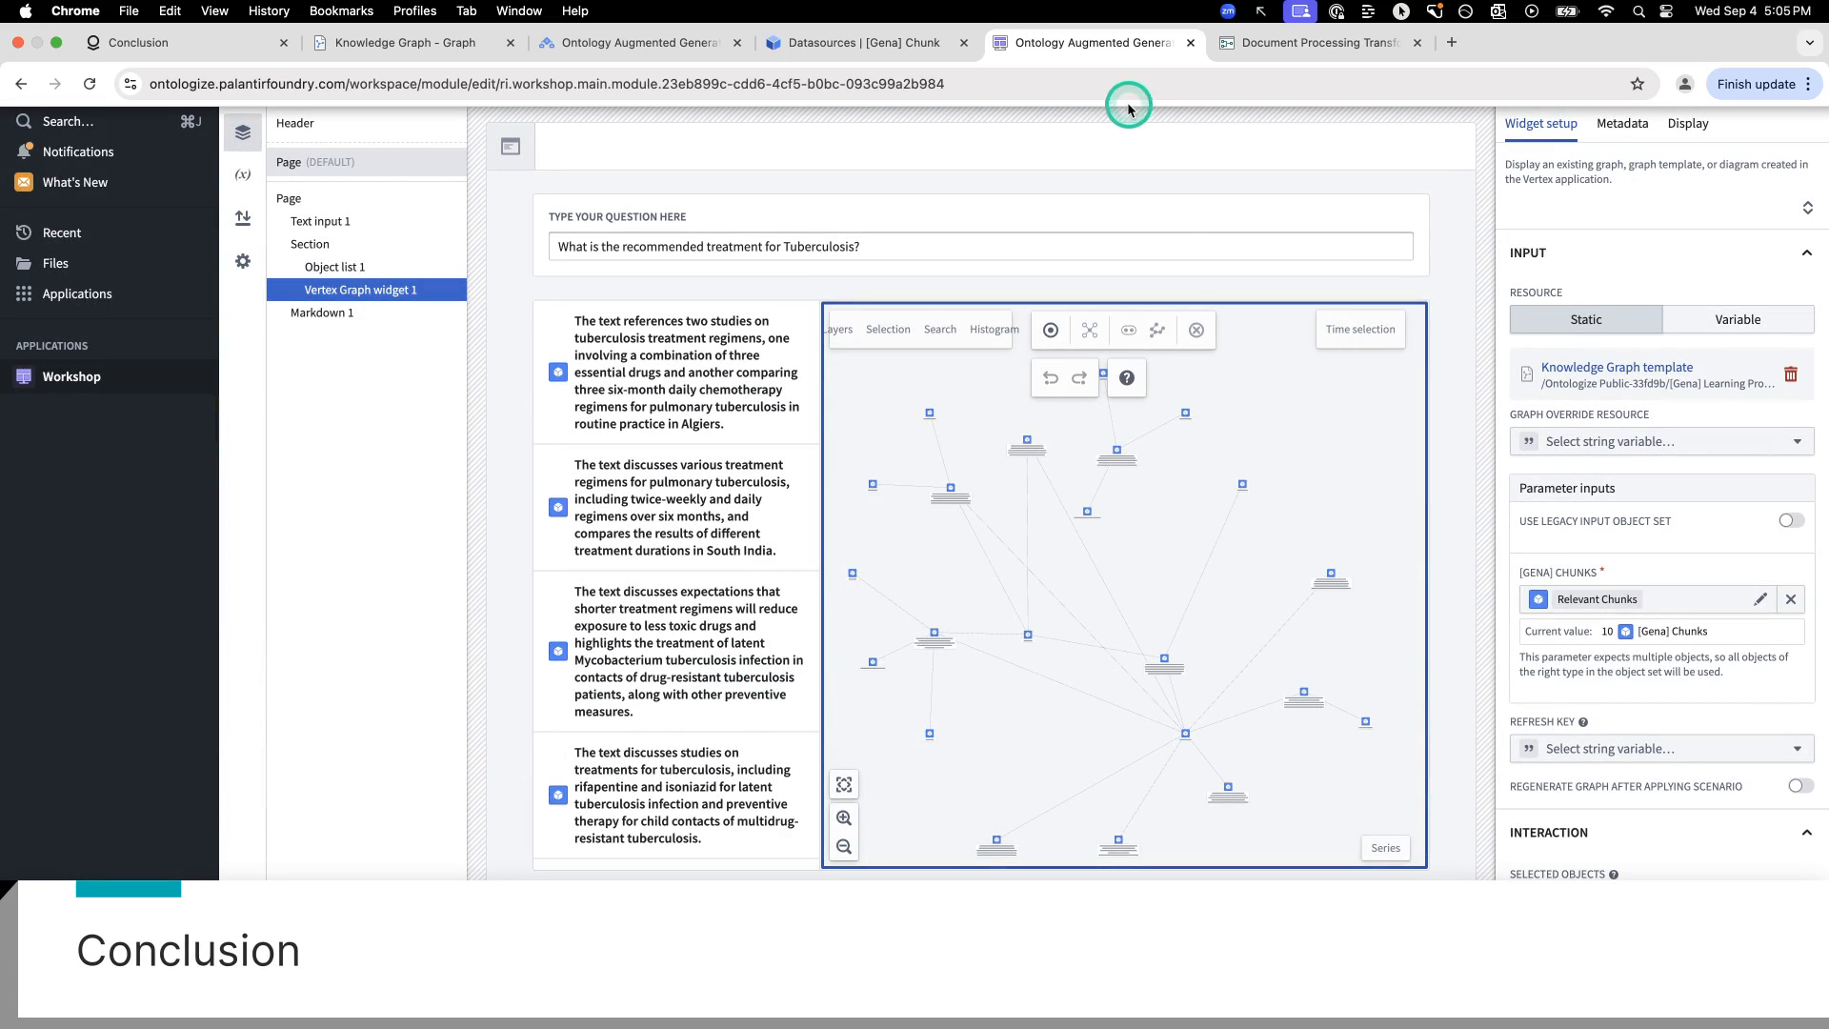
click(1286, 42)
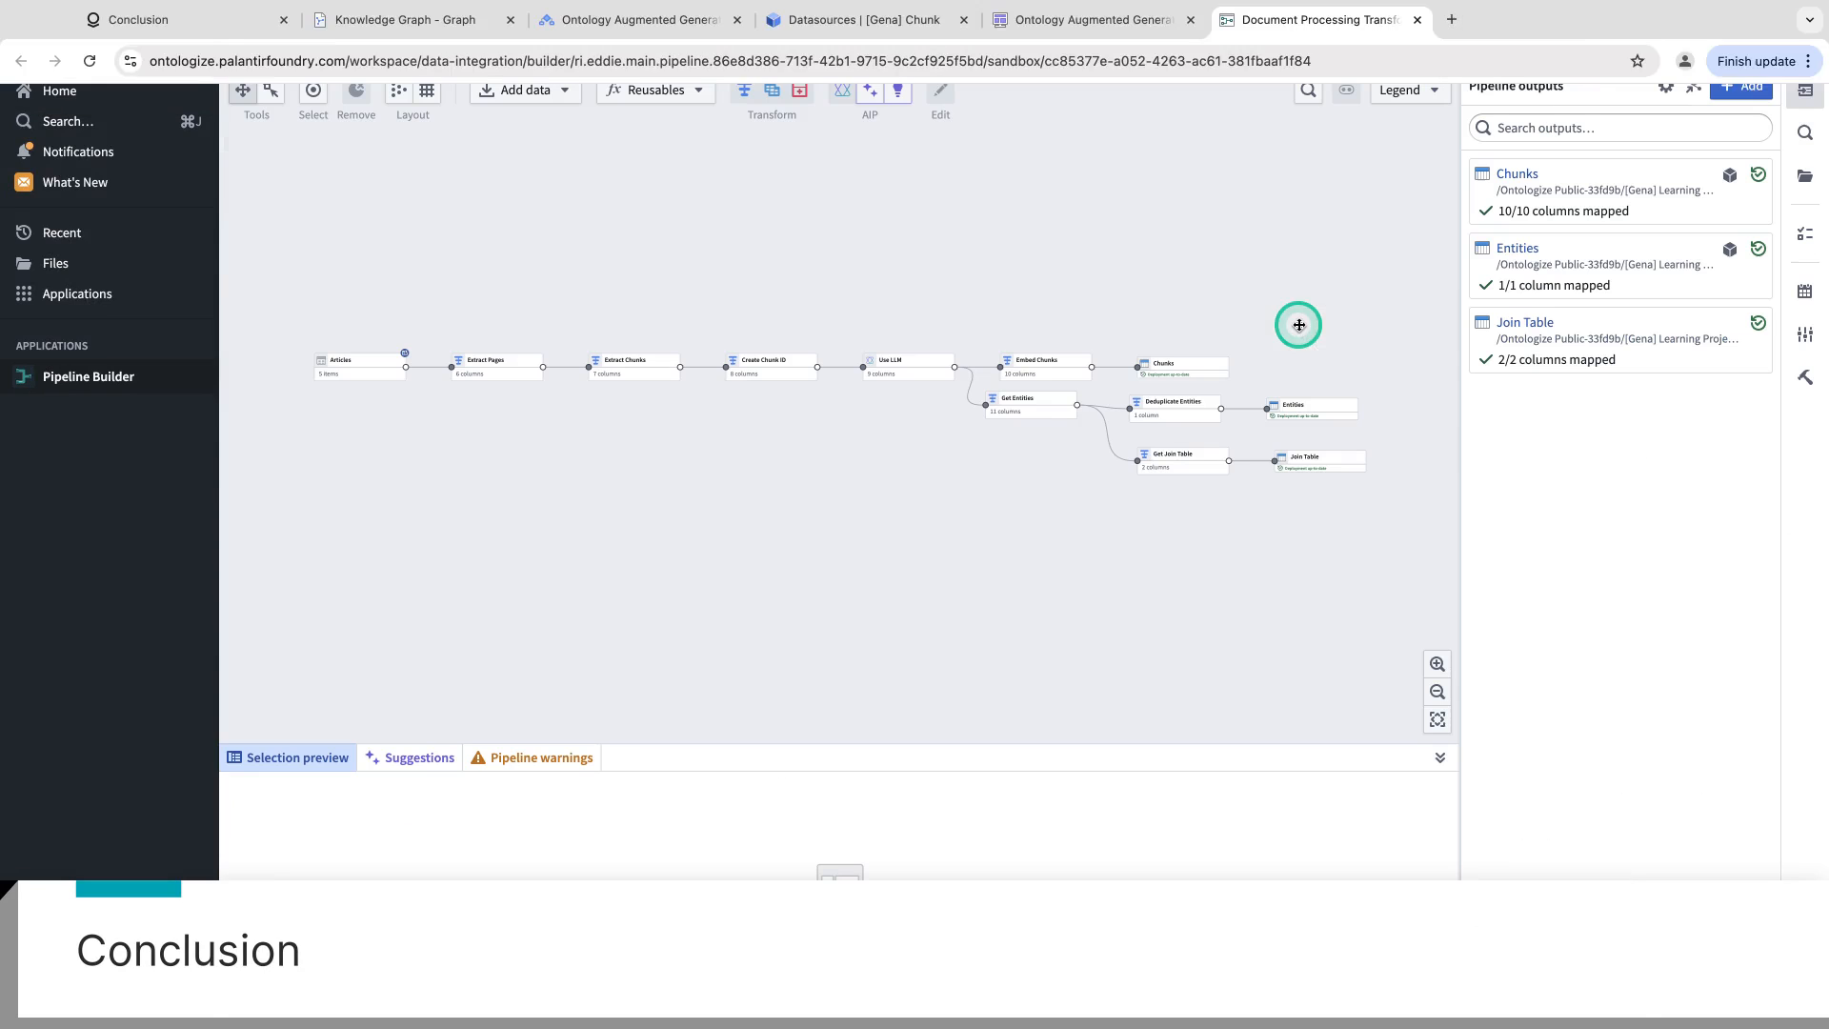
drag(932, 530, 581, 551)
scroll(663, 569, down, 3)
scroll(670, 560, up, 9)
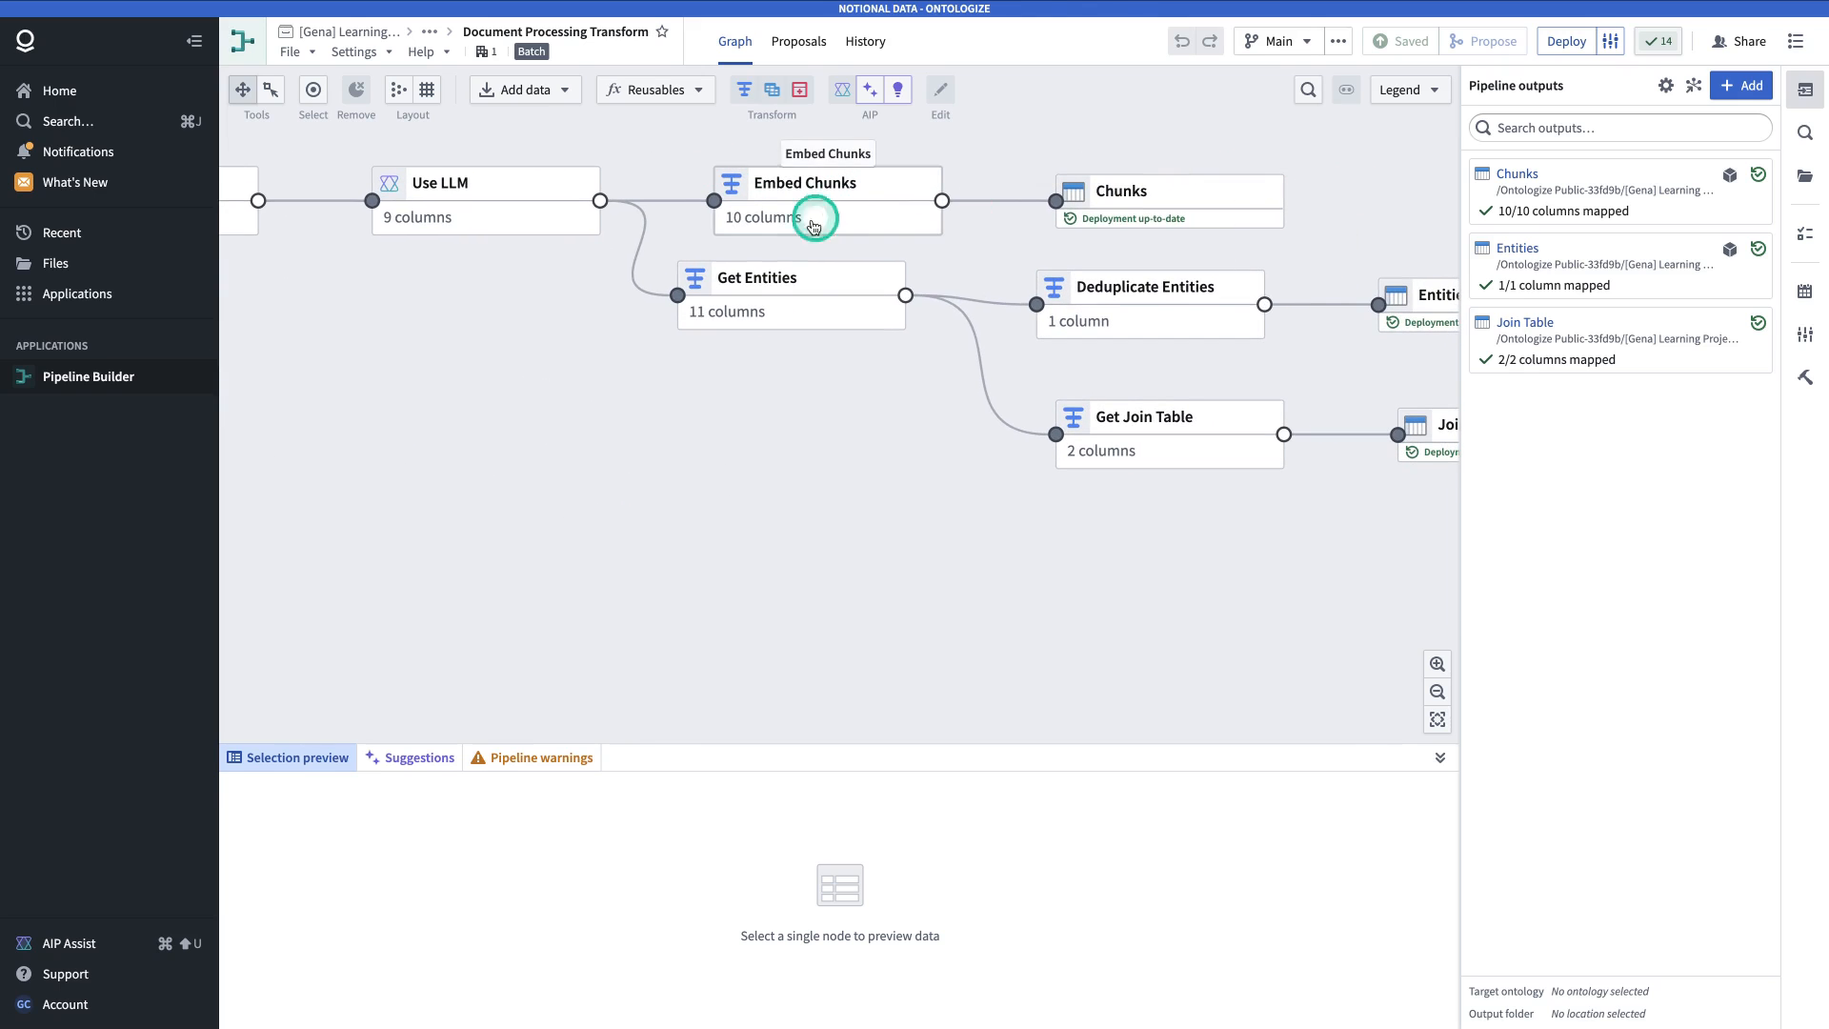
drag(1380, 521, 1119, 534)
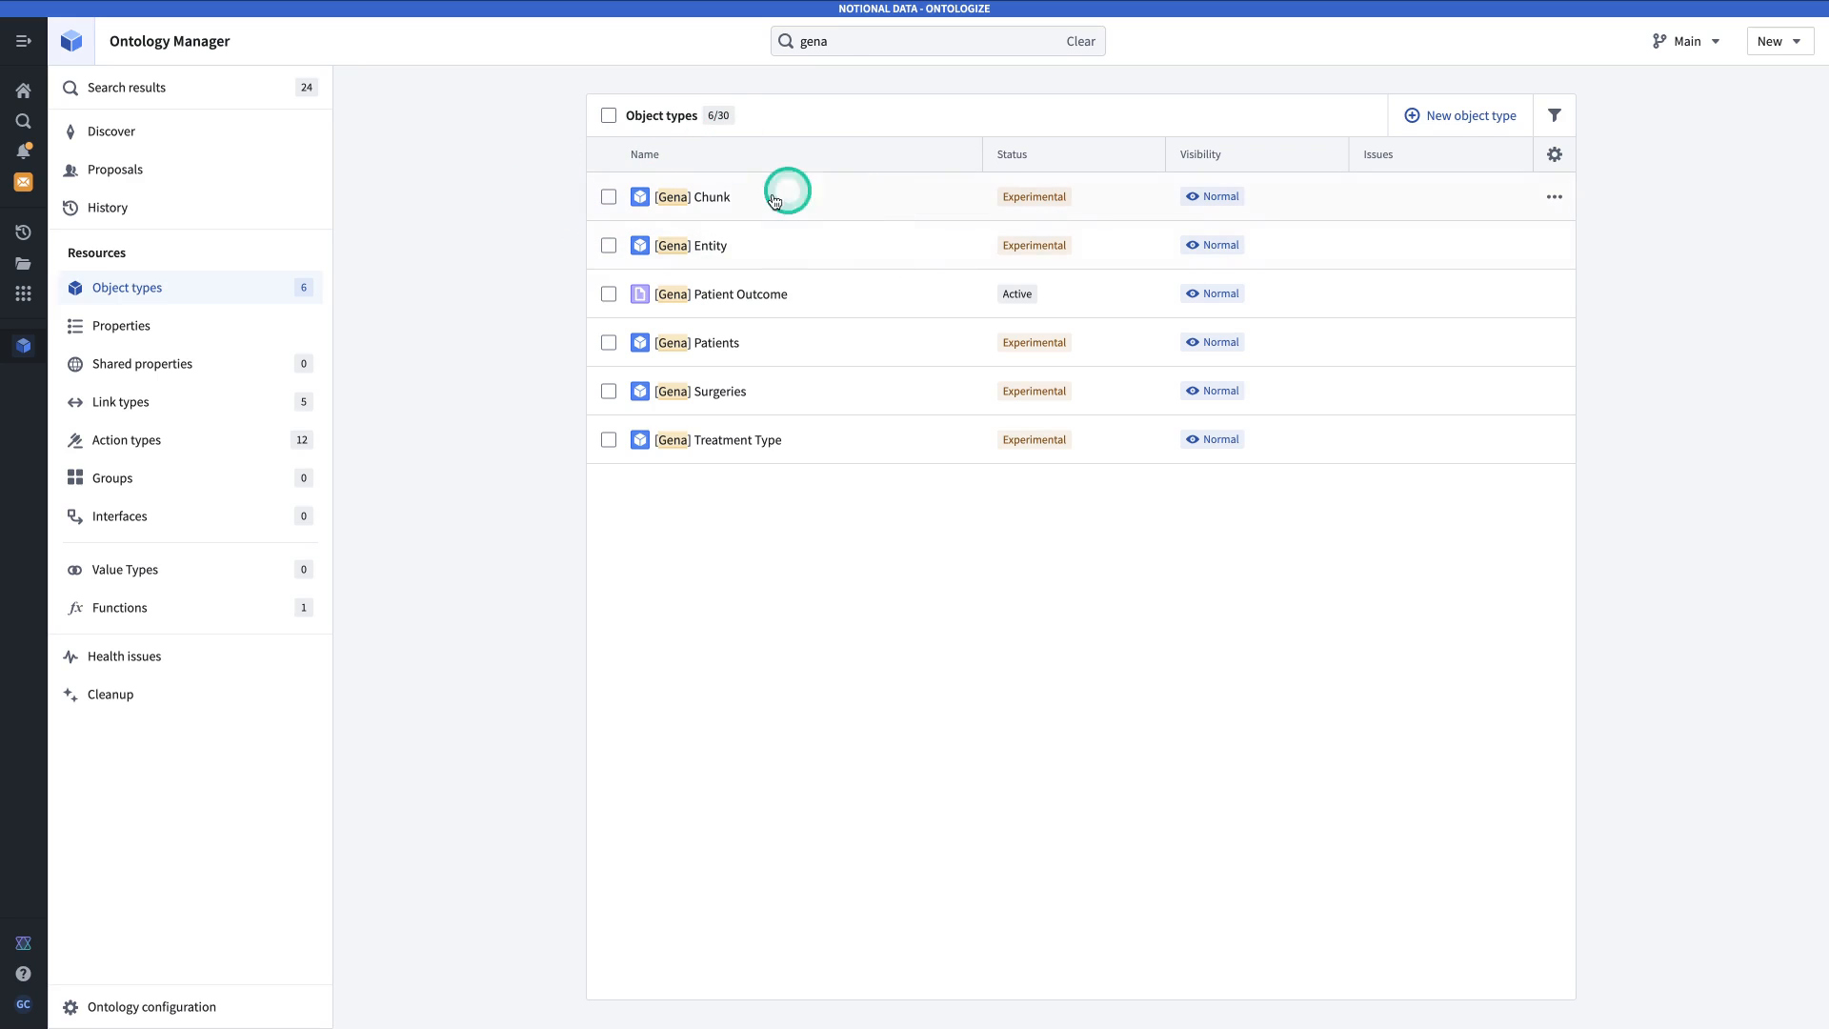
Review the action types and link types matching "gena" in Ontology Manager.
click(138, 439)
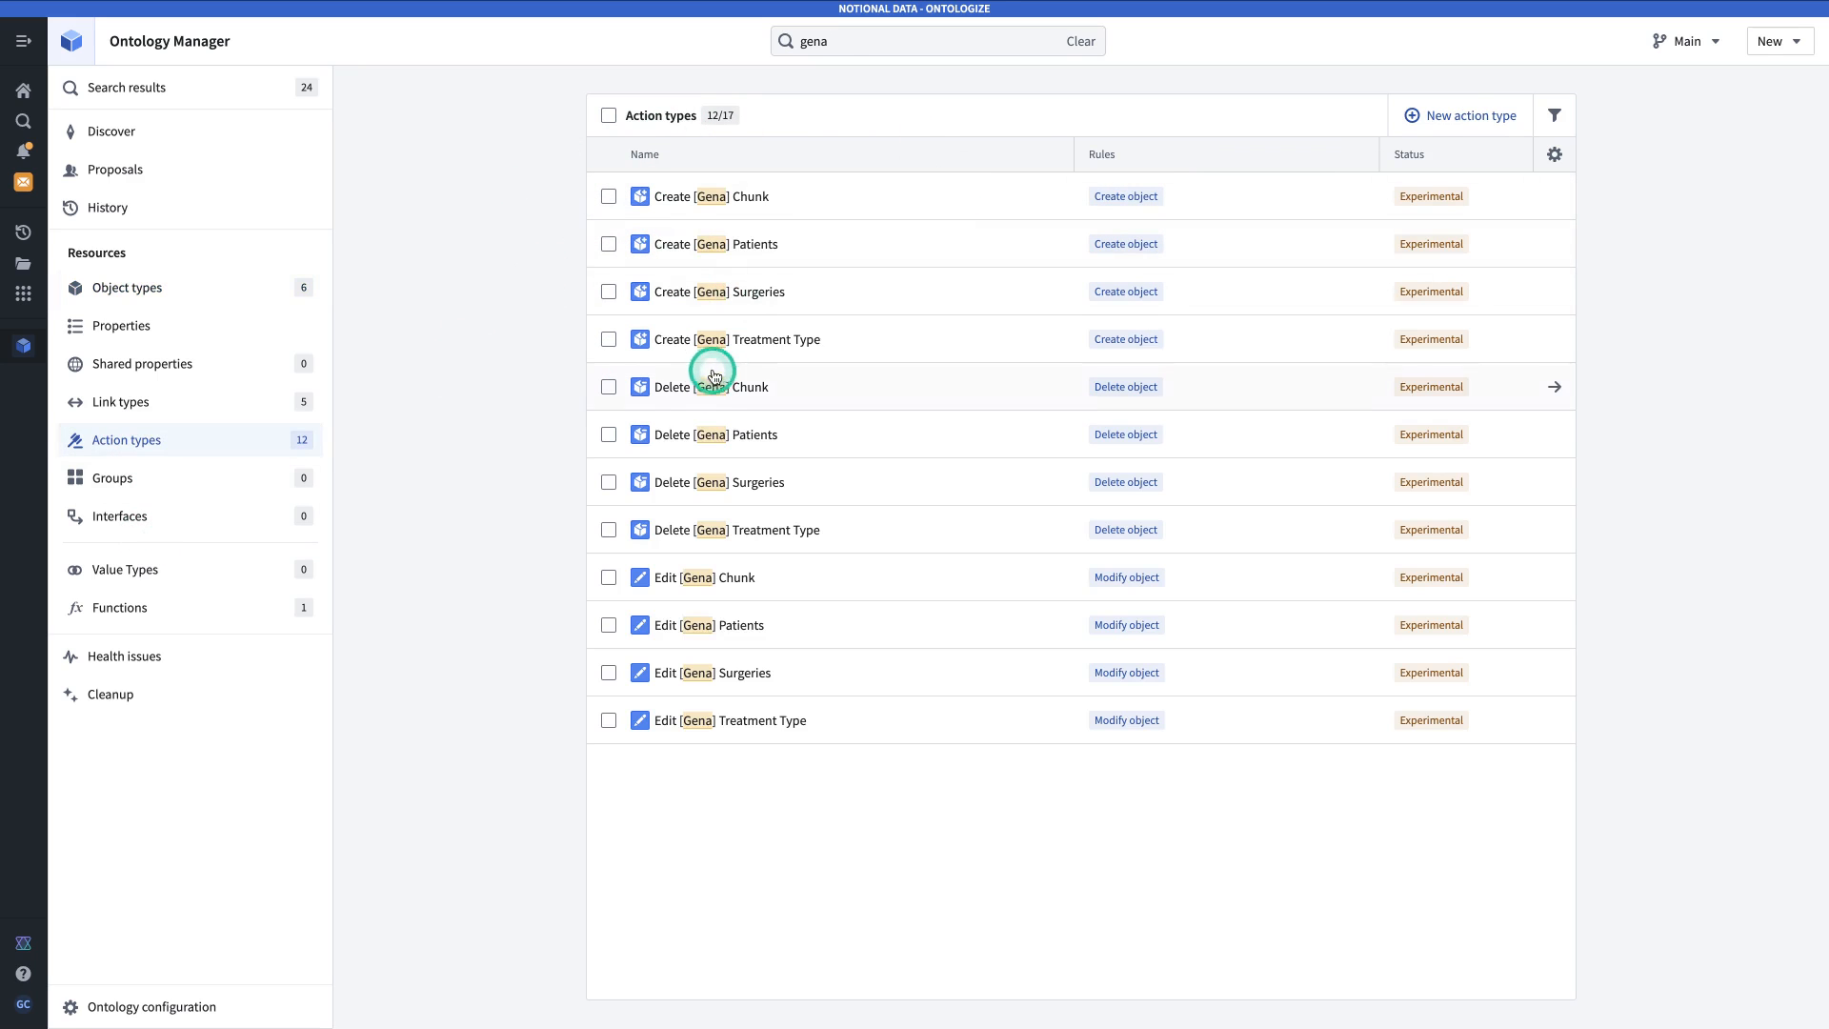
click(153, 406)
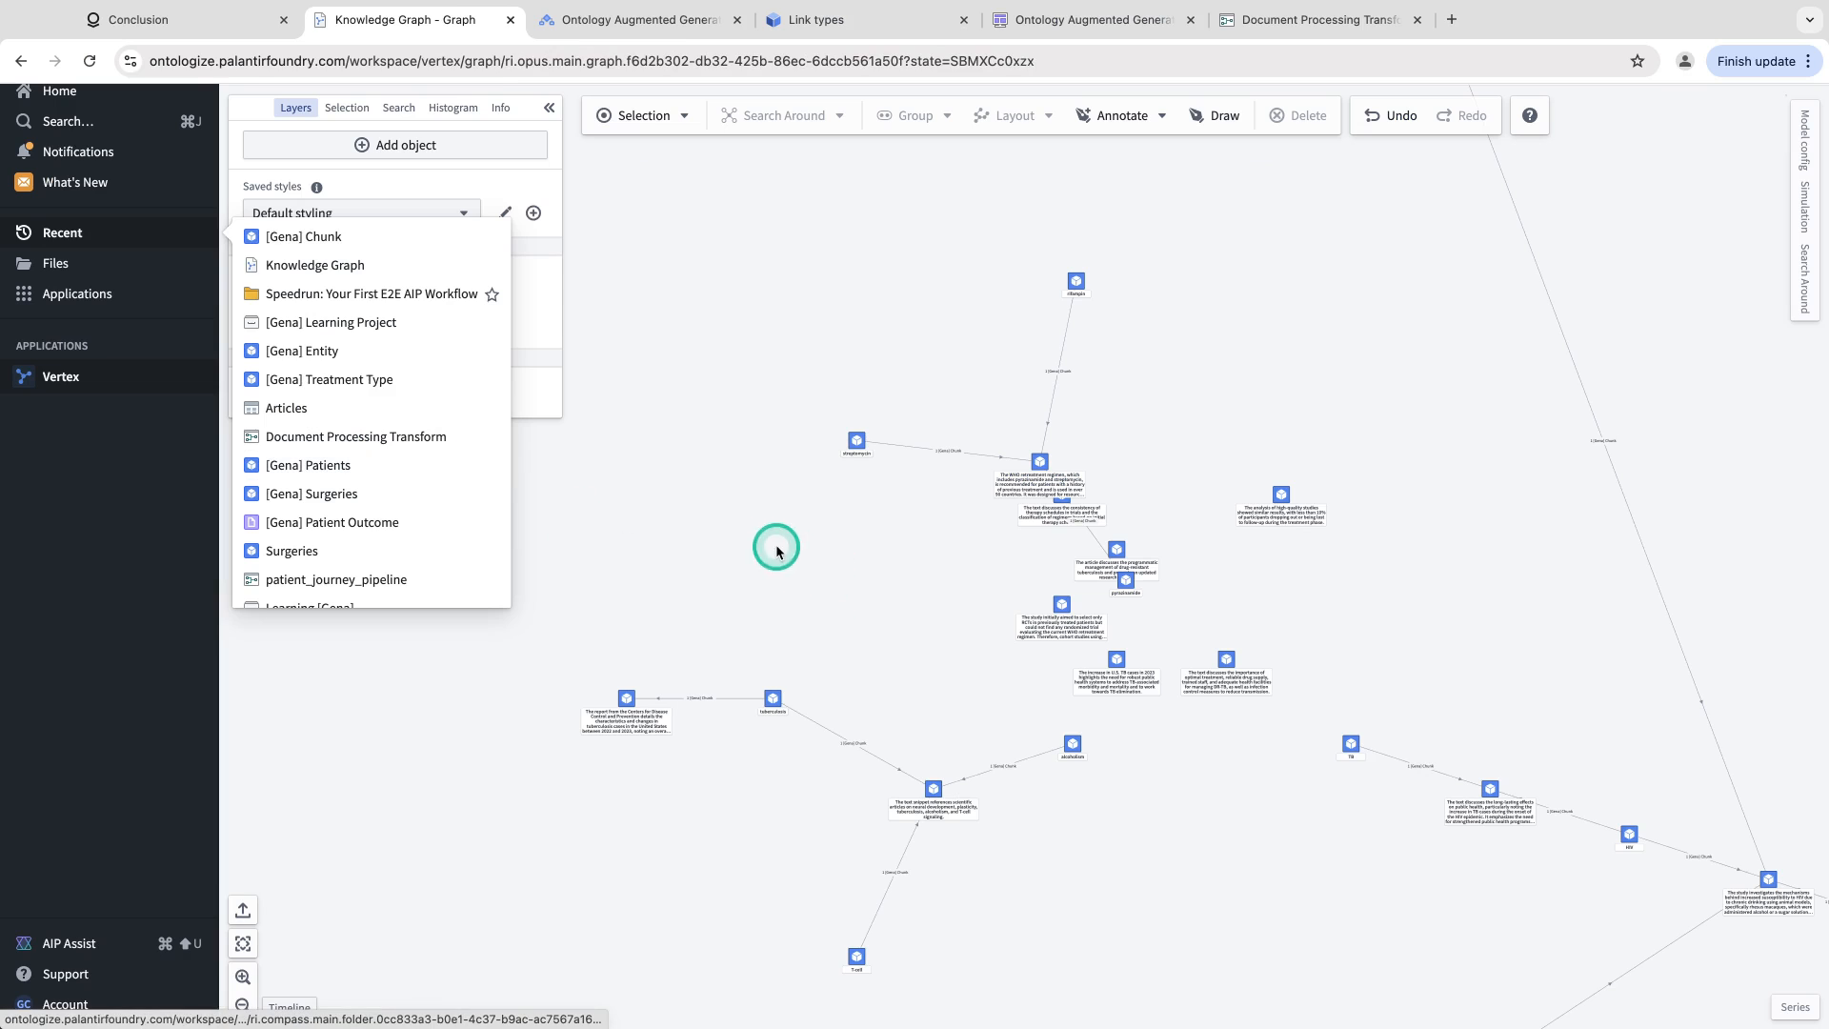
Look over the Knowledge Graph in Vertex and review the Ontology Augmented Generation Logic function from its semantic search through the Use LLM block.
click(735, 550)
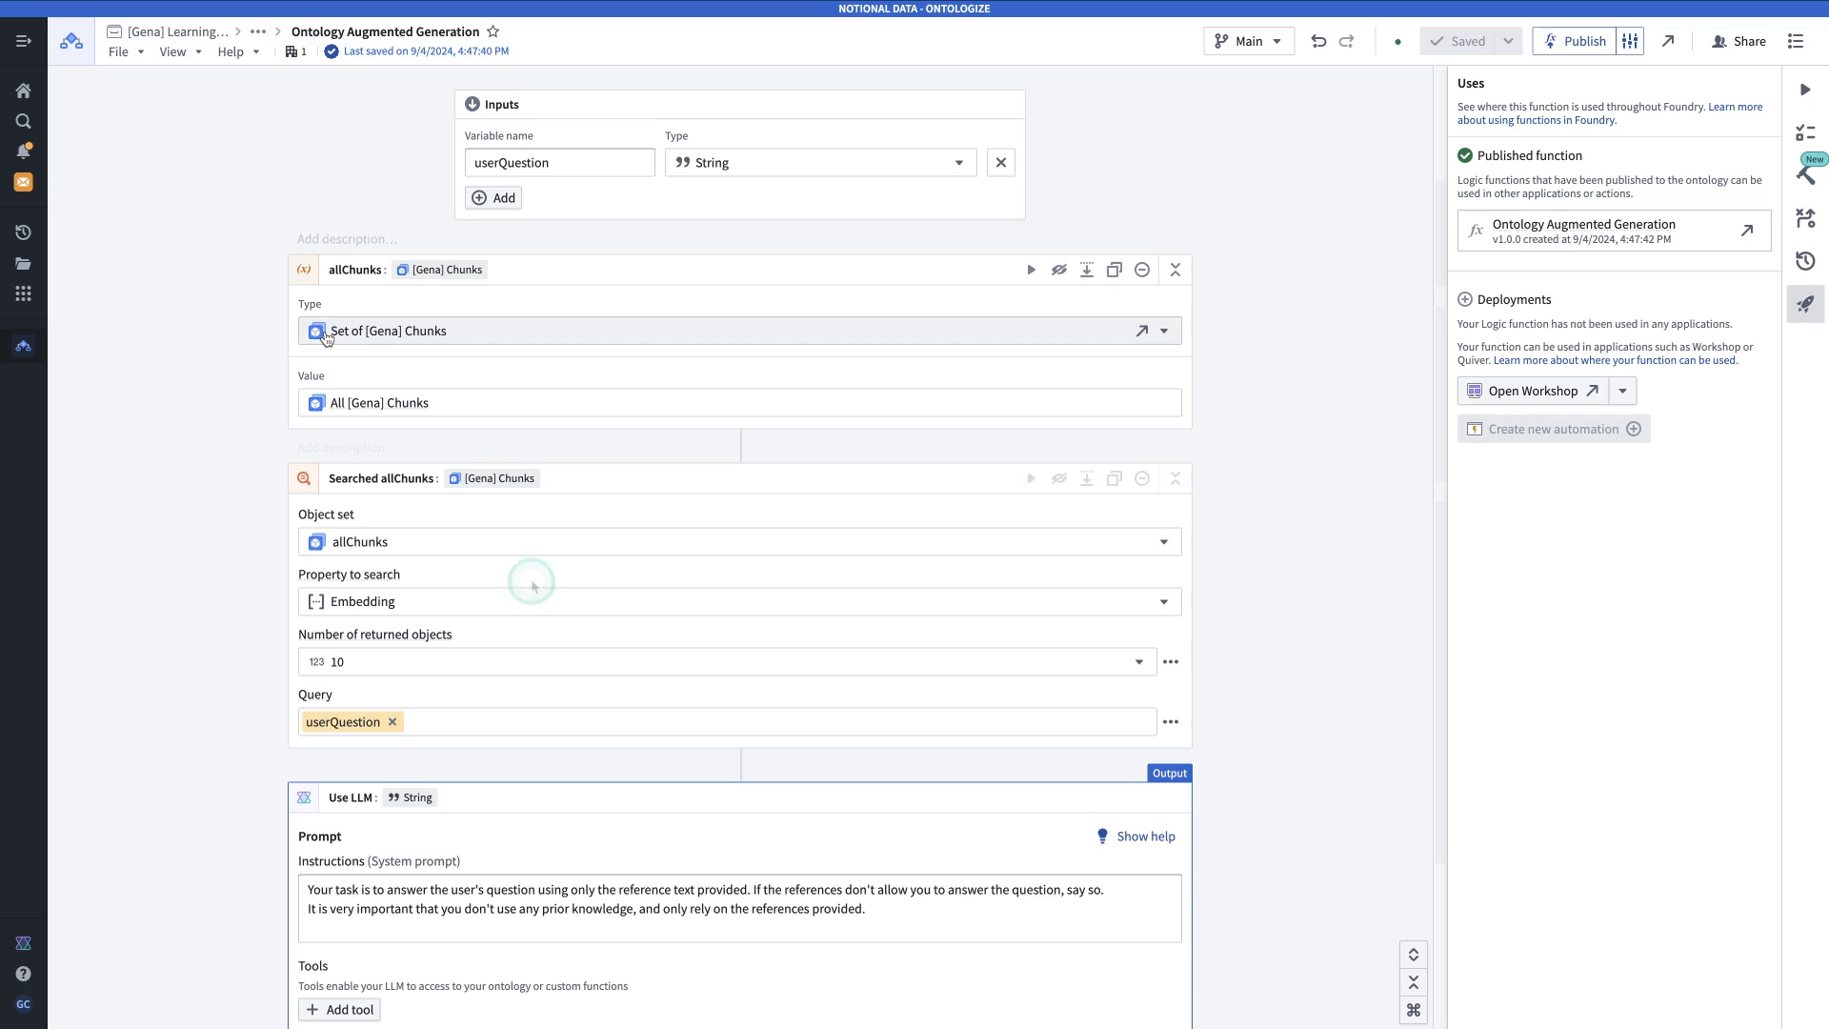
scroll(532, 585, down, 2)
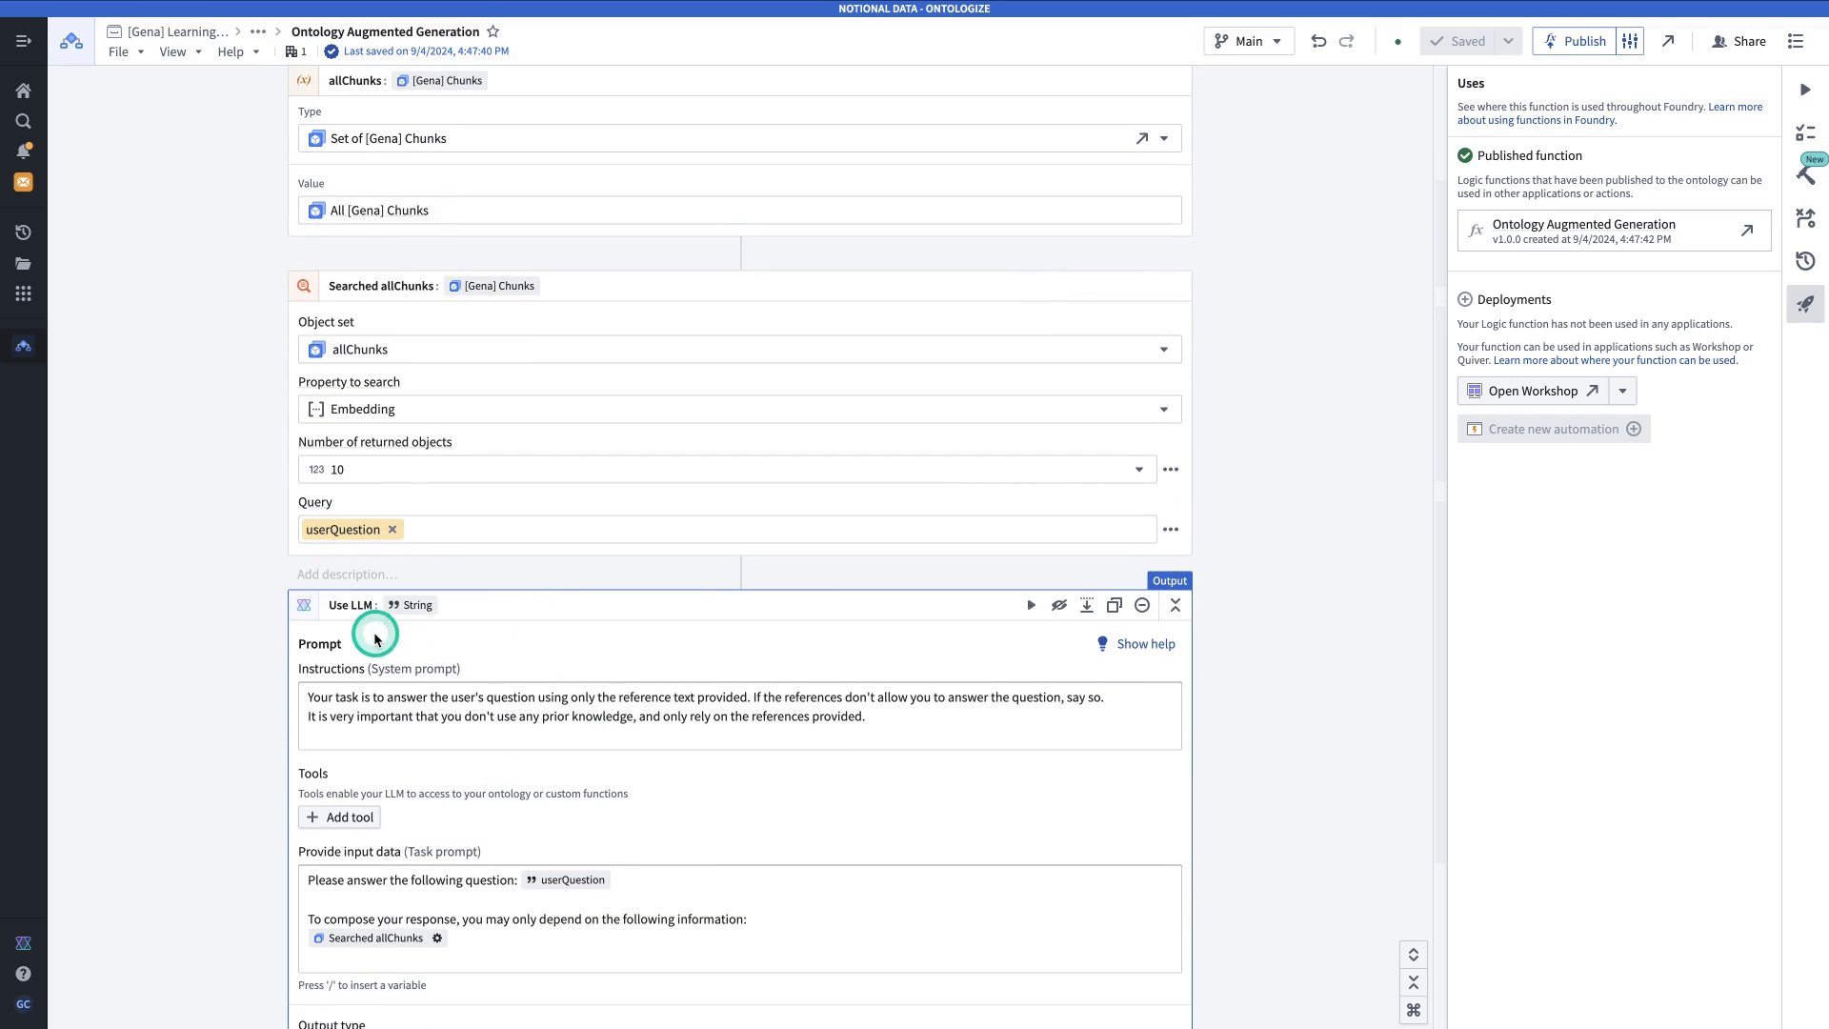
scroll(506, 750, down, 3)
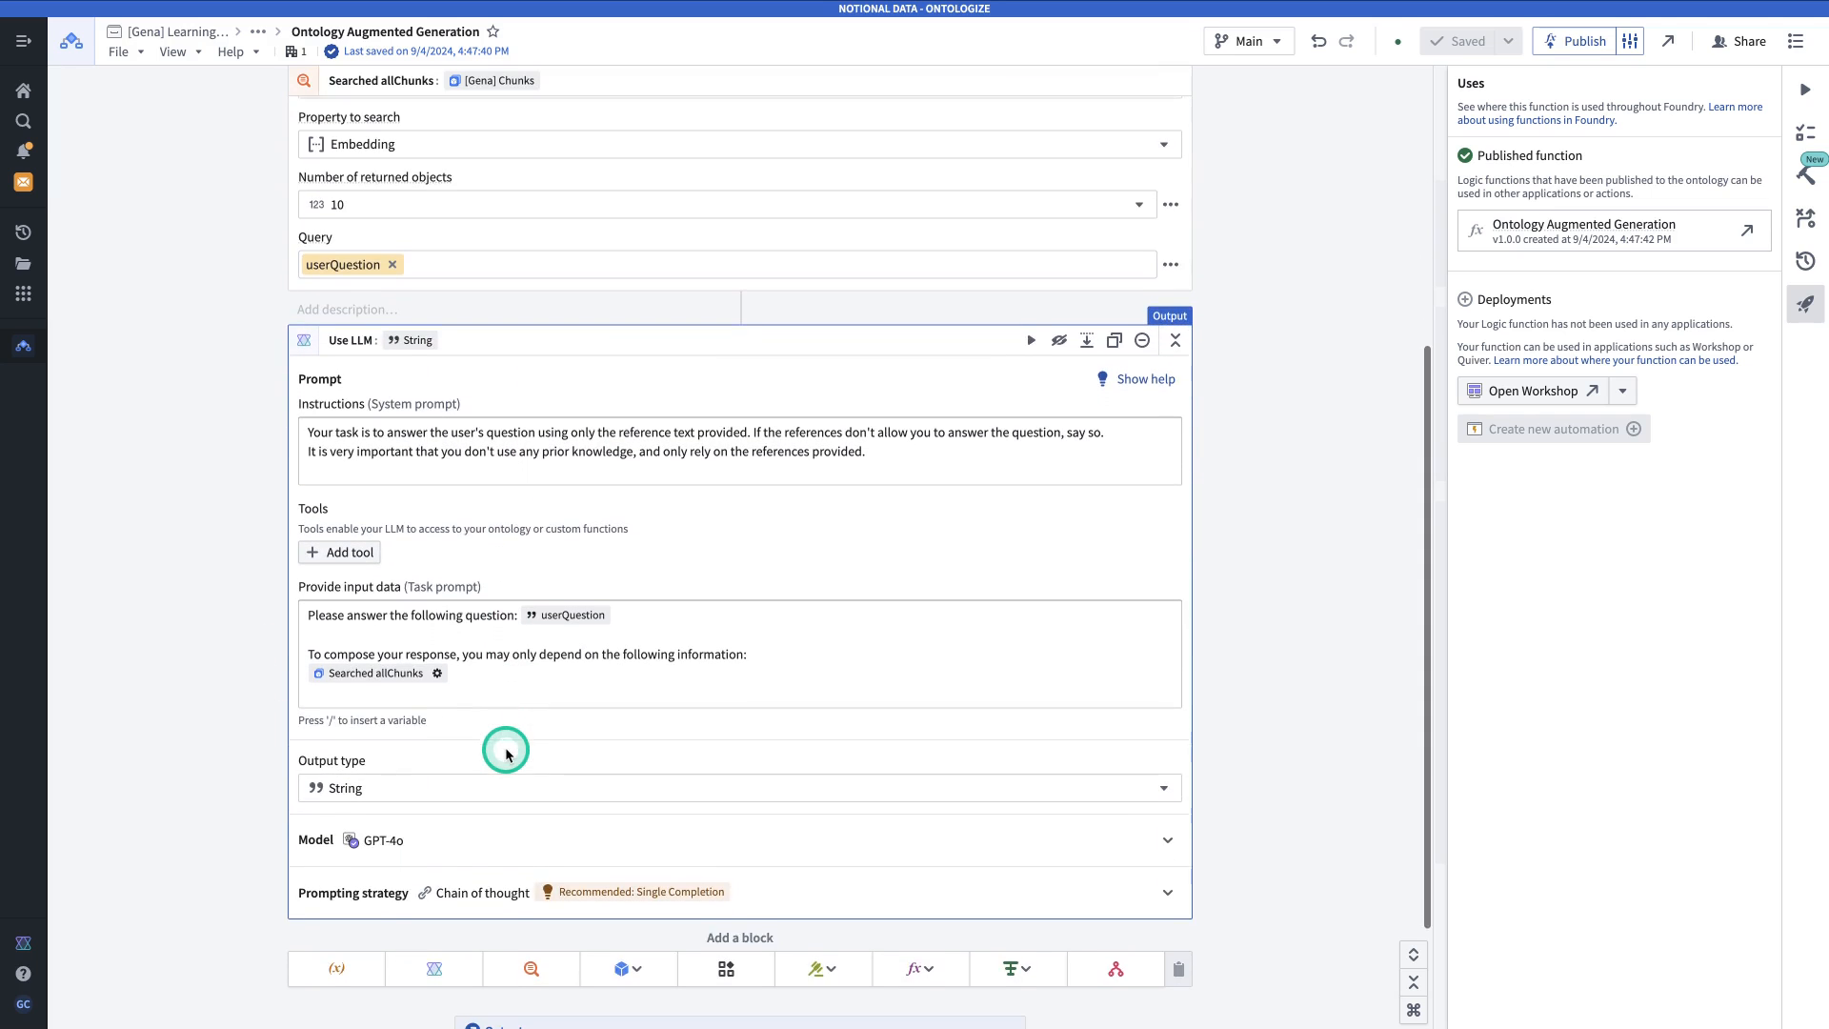